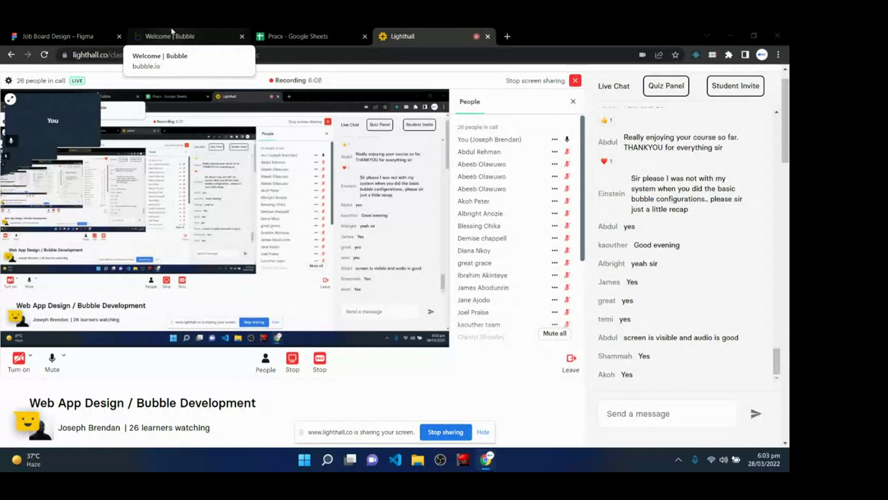
- Create the app 'Joblessonapp' as an External Directory & Listings app with goal Start a business
{"action": "left_click", "coordinate": [171, 35]}
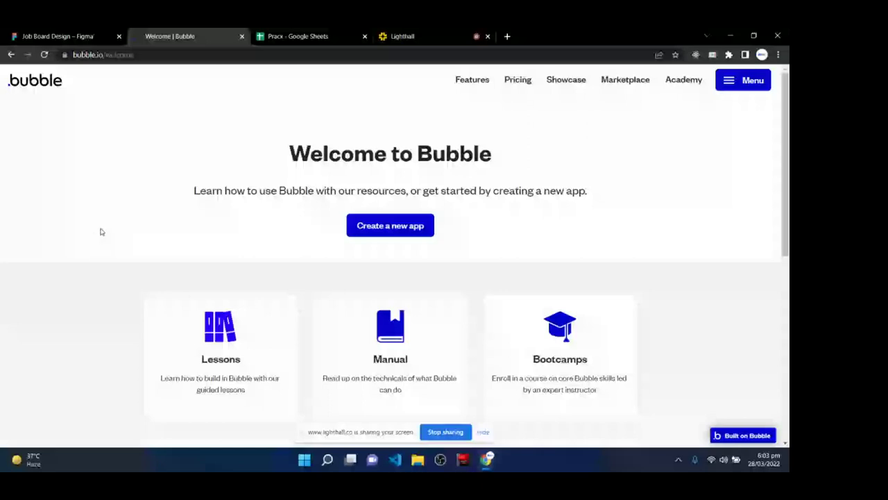
{"action": "left_click", "coordinate": [390, 226]}
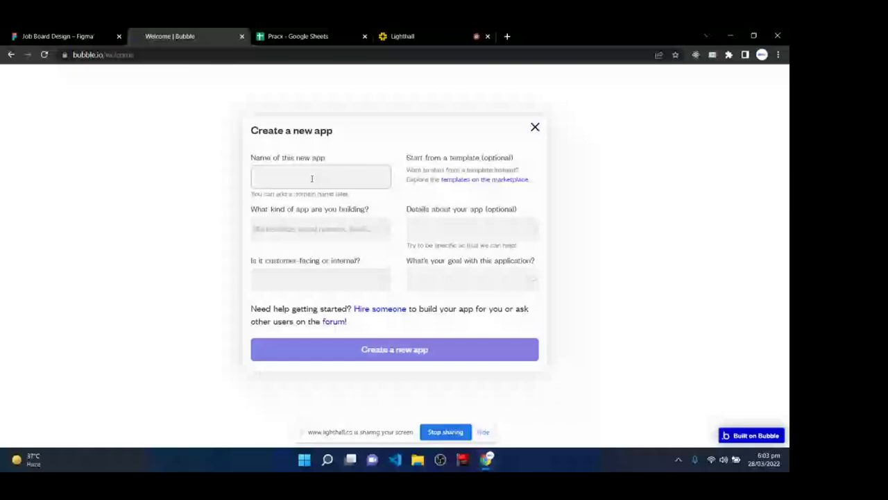
{"action": "type", "text": "Joblessonapp"}
{"action": "left_click", "coordinate": [305, 229]}
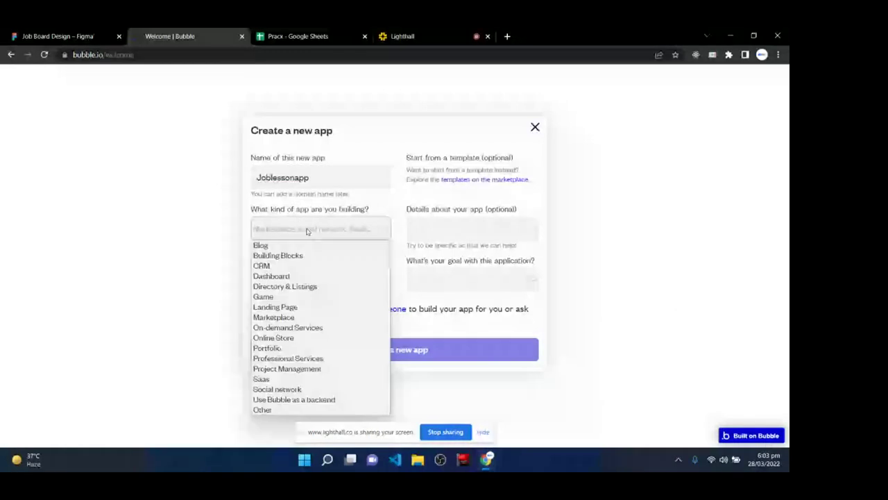
{"action": "left_click", "coordinate": [300, 286]}
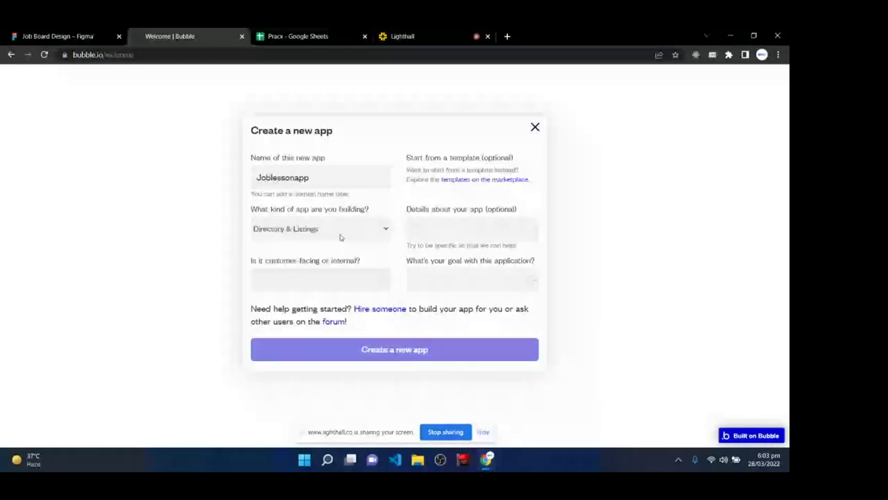
{"action": "left_click", "coordinate": [333, 281]}
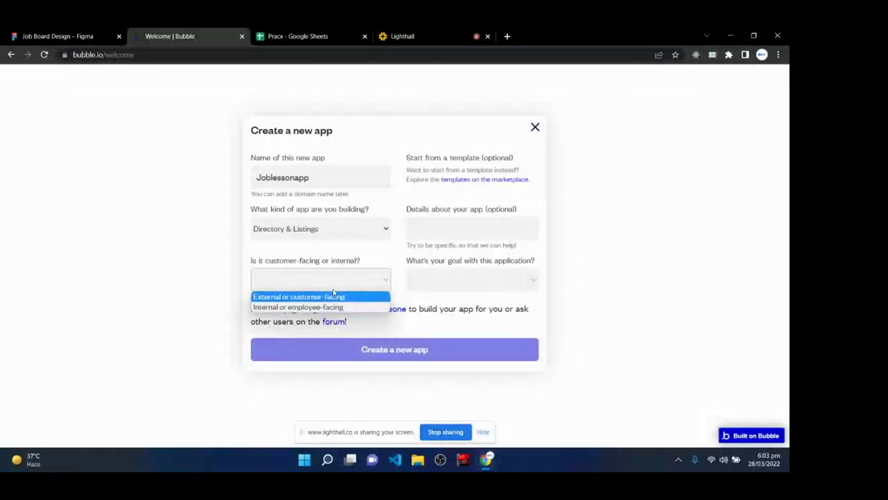
{"action": "left_click", "coordinate": [333, 296]}
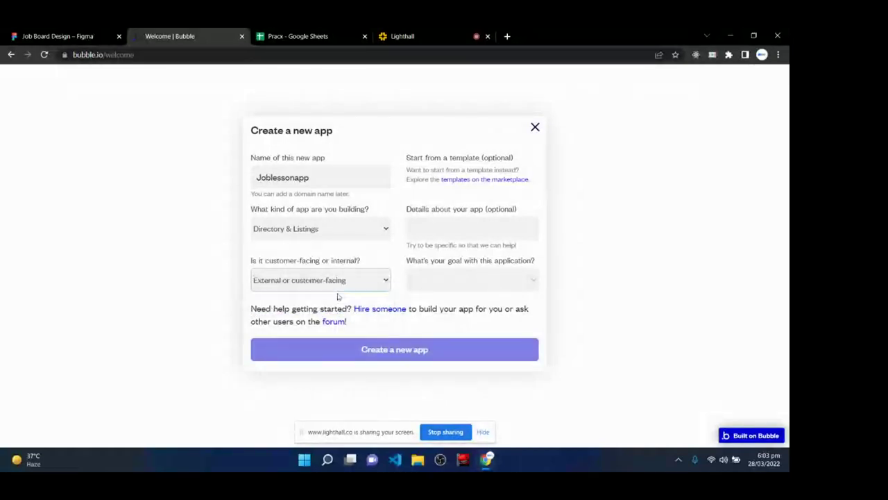
{"action": "left_click", "coordinate": [459, 282]}
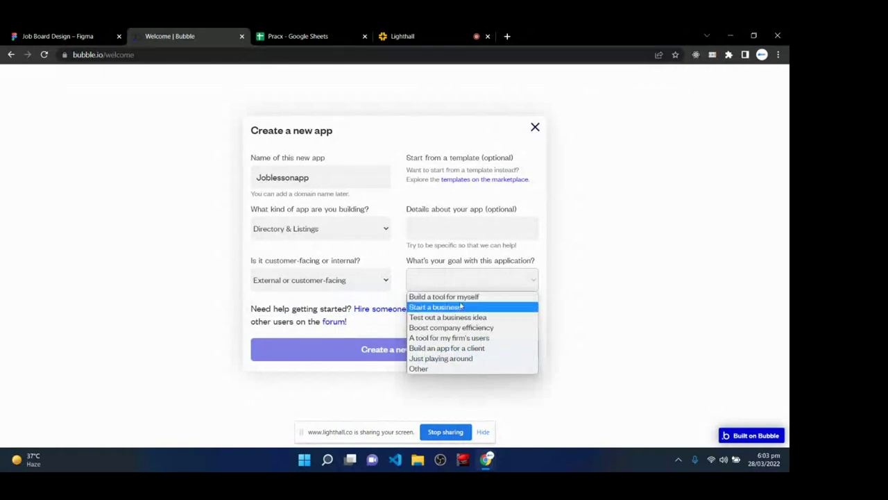
{"action": "left_click", "coordinate": [461, 306]}
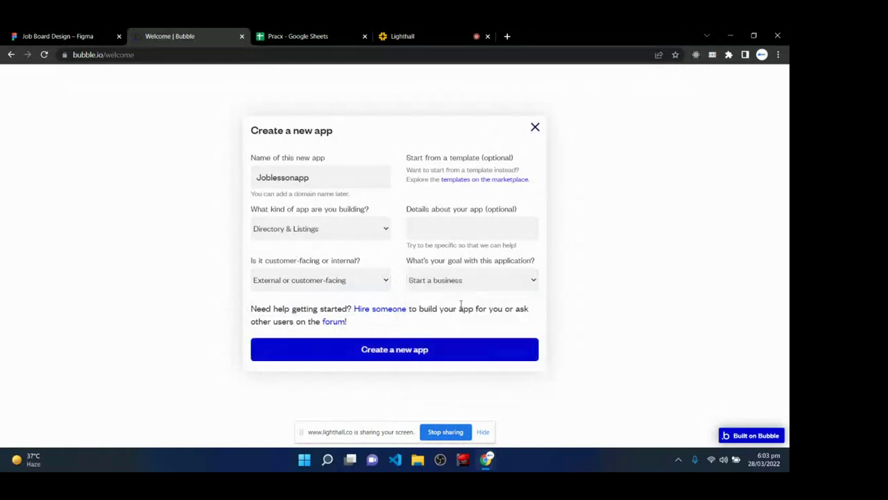
{"action": "left_click", "coordinate": [377, 351]}
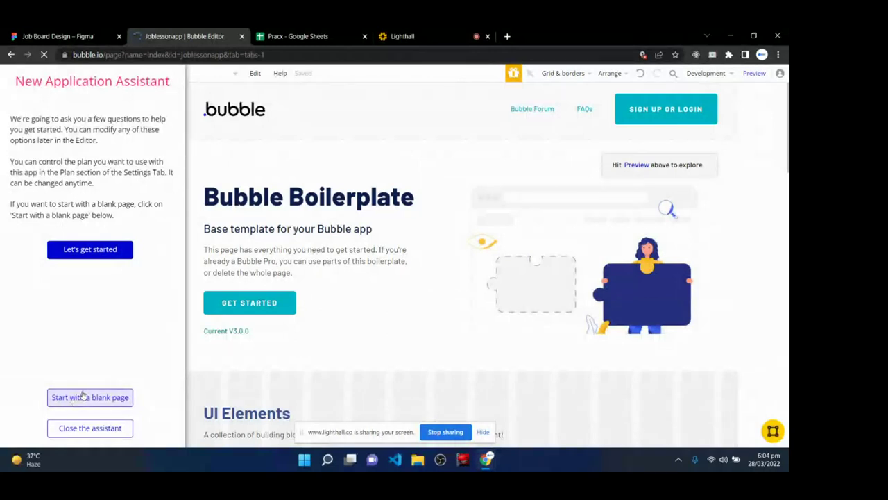
- Start Joblessonapp from a blank page and close the New Application Assistant
{"action": "left_click", "coordinate": [82, 395]}
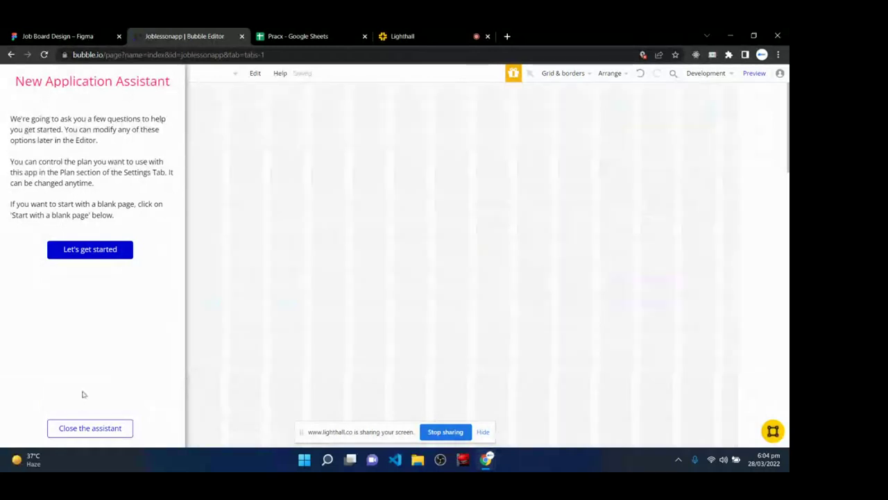
{"action": "left_click", "coordinate": [85, 428]}
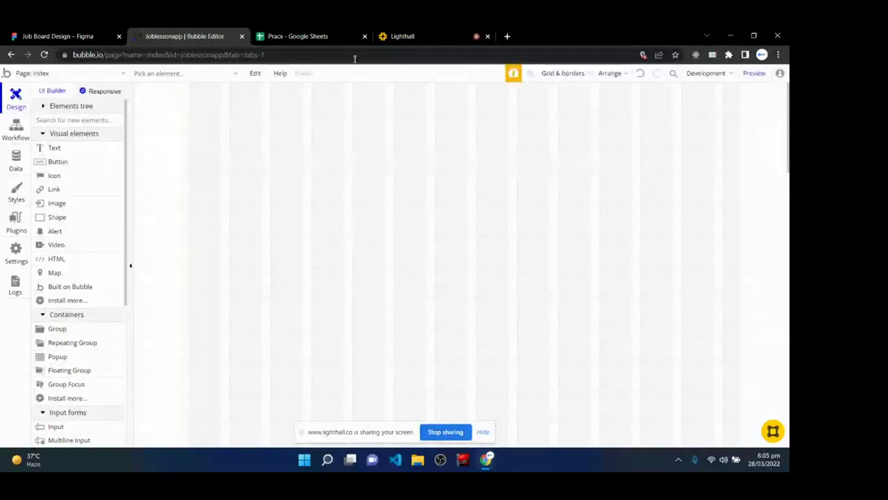
- Return to the Joblessonapp editor, reload it, and open the Data tab to view User fields
{"action": "left_click", "coordinate": [402, 36]}
{"action": "left_click", "coordinate": [212, 34]}
{"action": "left_click", "coordinate": [15, 98]}
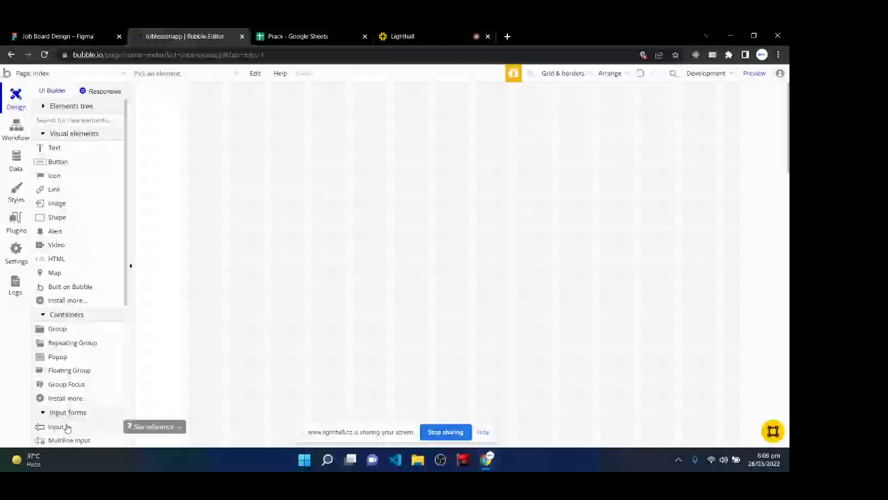
{"action": "left_click", "coordinate": [16, 160]}
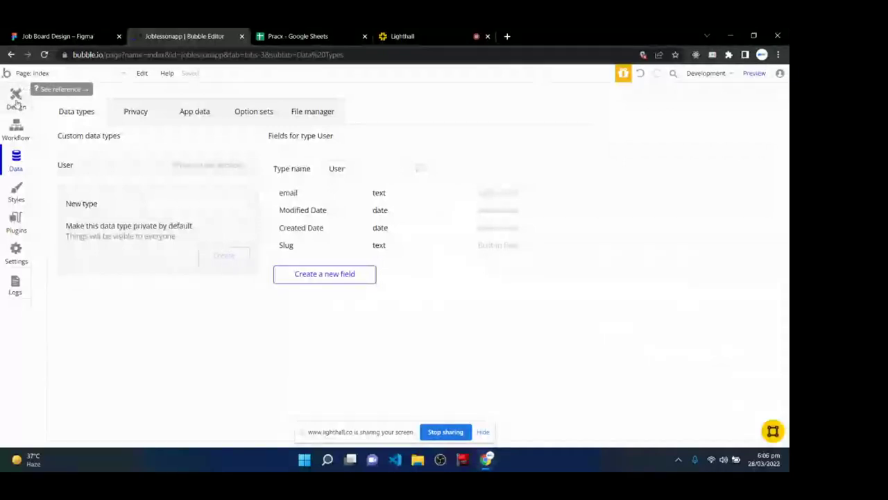
{"action": "left_click", "coordinate": [16, 99]}
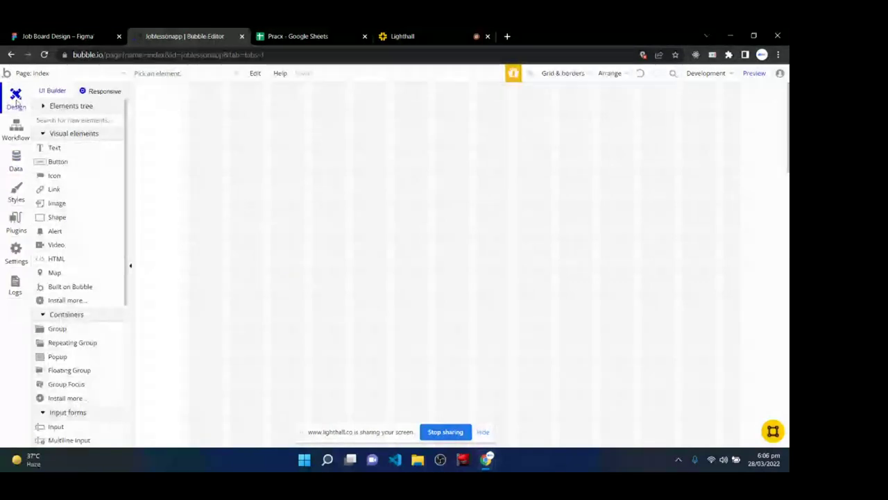
{"action": "left_click", "coordinate": [15, 161]}
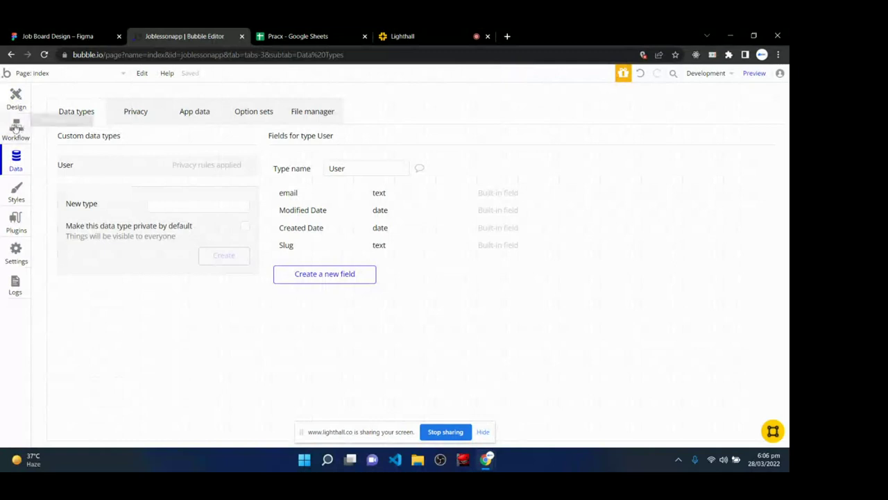
- View the empty Workflow editor, then switch to the Lighthall live class
{"action": "left_click", "coordinate": [17, 129]}
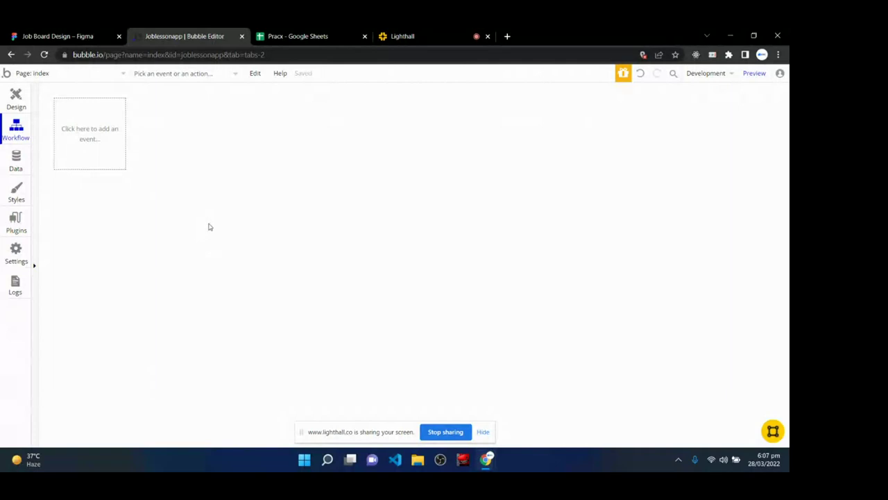
{"action": "left_click", "coordinate": [459, 31]}
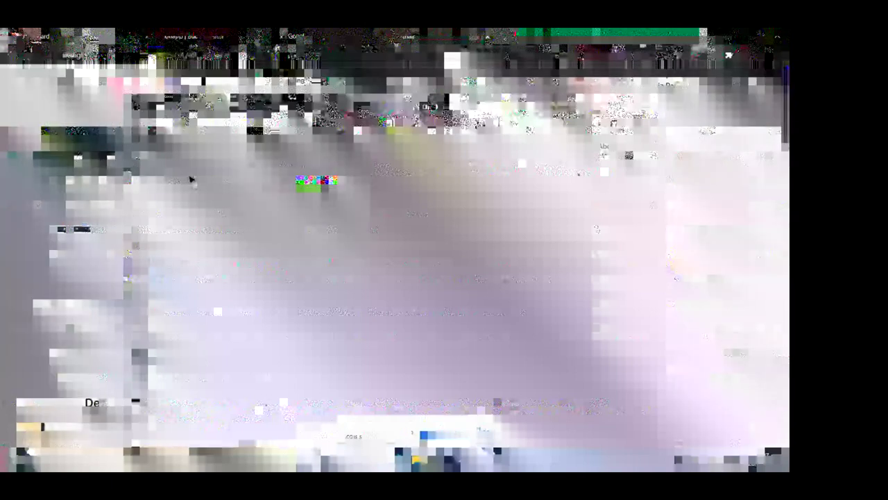
- Set the Front End label to font size 64 and move it just under the grey rectangle
{"action": "mouse_move", "coordinate": [158, 146]}
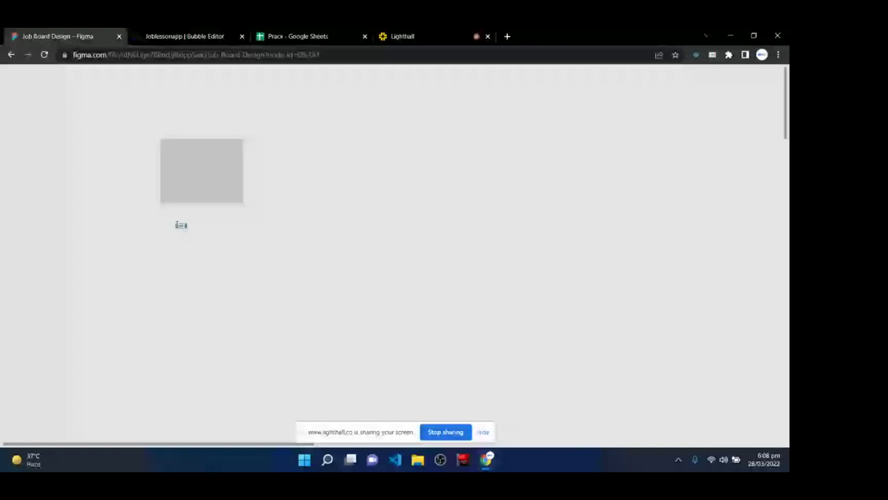
{"action": "left_click", "coordinate": [179, 225]}
{"action": "right_click", "coordinate": [234, 282]}
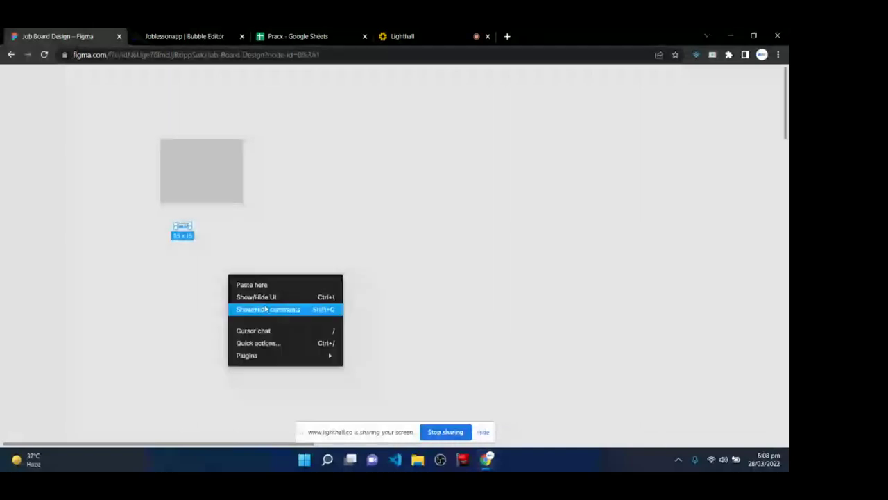
{"action": "left_click", "coordinate": [256, 296]}
{"action": "left_click", "coordinate": [740, 276]}
{"action": "left_click", "coordinate": [749, 421]}
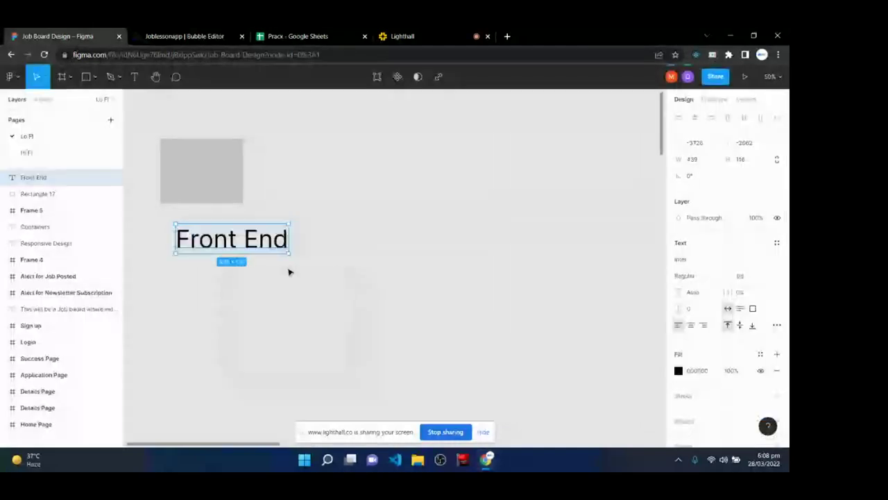
{"action": "right_click", "coordinate": [324, 183]}
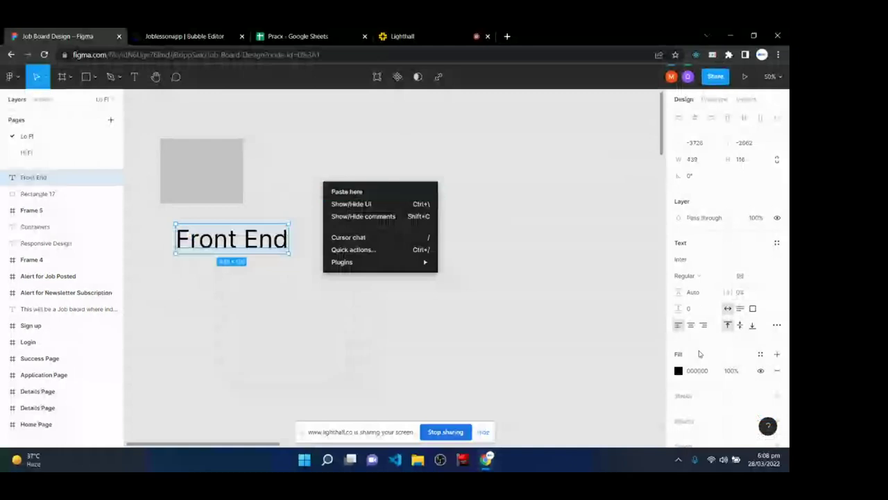
{"action": "left_click", "coordinate": [766, 277]}
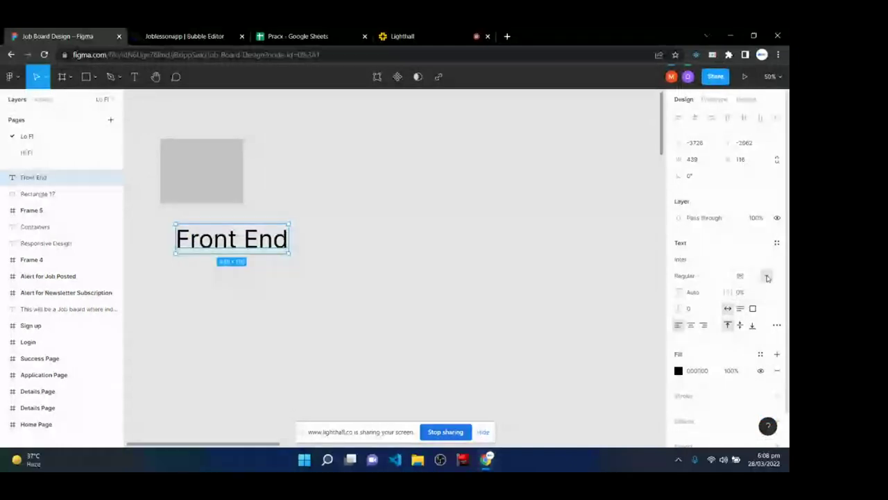
{"action": "left_click", "coordinate": [766, 277]}
{"action": "left_click", "coordinate": [763, 267]}
{"action": "right_click", "coordinate": [318, 237]}
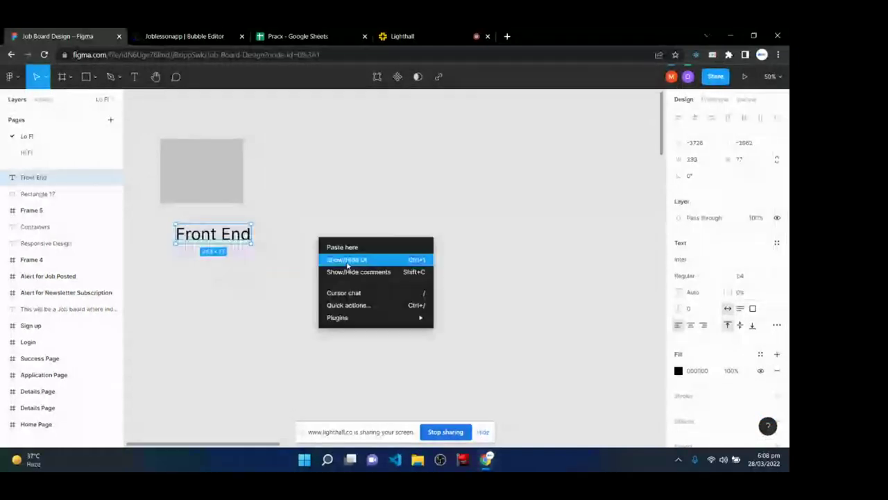
{"action": "left_click", "coordinate": [333, 291]}
{"action": "left_click_drag", "start_coordinate": [204, 239], "coordinate": [194, 228]}
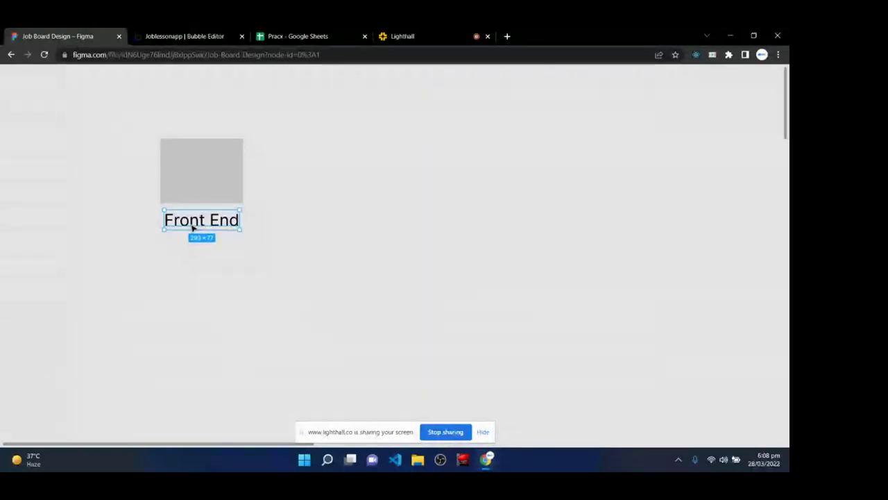
- Copy the Front End label to the right and rename the copy 'Backend'
{"action": "left_click", "coordinate": [196, 243]}
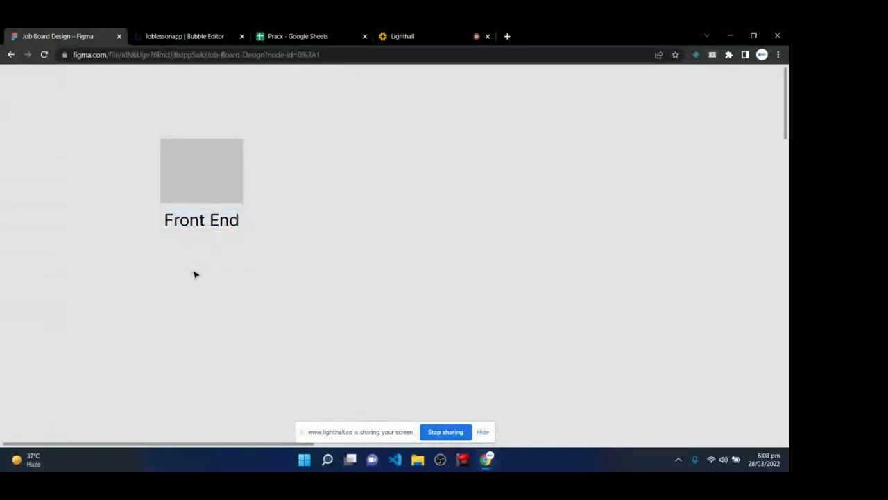
{"action": "left_click", "coordinate": [199, 172]}
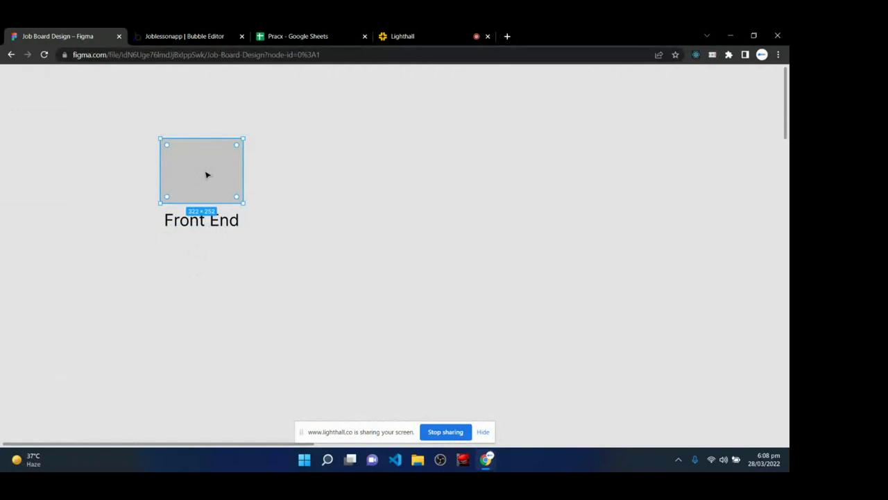
{"action": "left_click_drag", "start_coordinate": [199, 222], "coordinate": [452, 225]}
{"action": "double_click", "coordinate": [451, 220]}
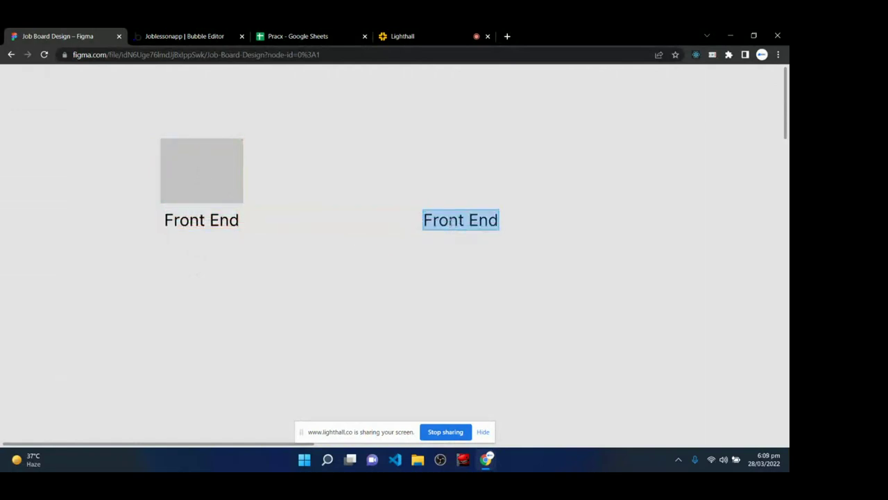
{"action": "type", "text": "Backend"}
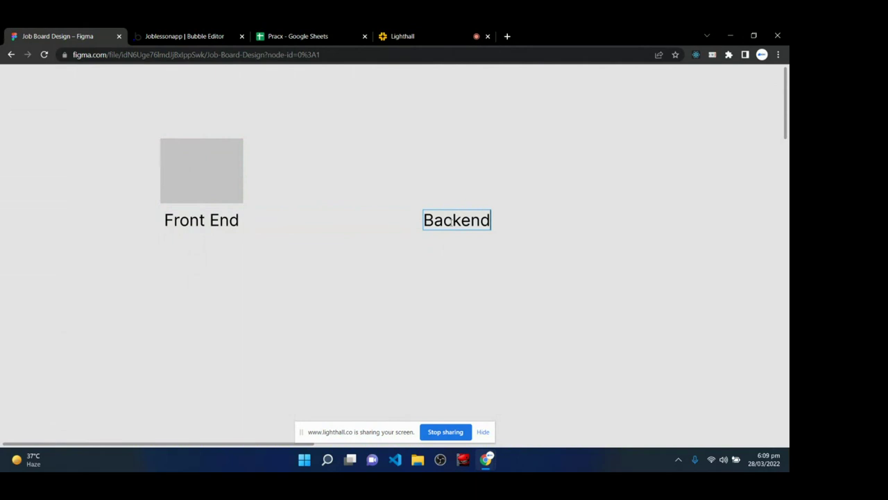
{"action": "key", "text": "Escape"}
- Duplicate the grey rectangle into two side-by-side narrow boxes above Backend
{"action": "left_click", "coordinate": [162, 167]}
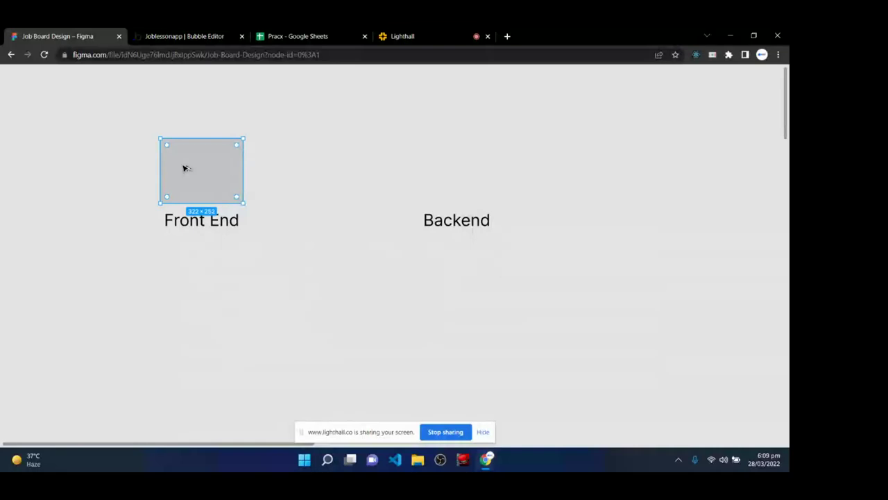
{"action": "left_click_drag", "start_coordinate": [185, 168], "coordinate": [443, 166]}
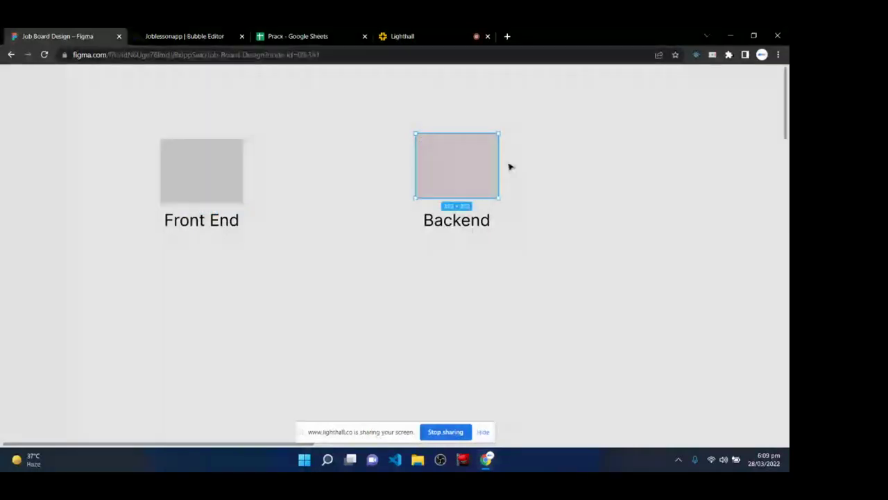
{"action": "left_click_drag", "start_coordinate": [498, 166], "coordinate": [491, 164]}
{"action": "left_click", "coordinate": [427, 171]}
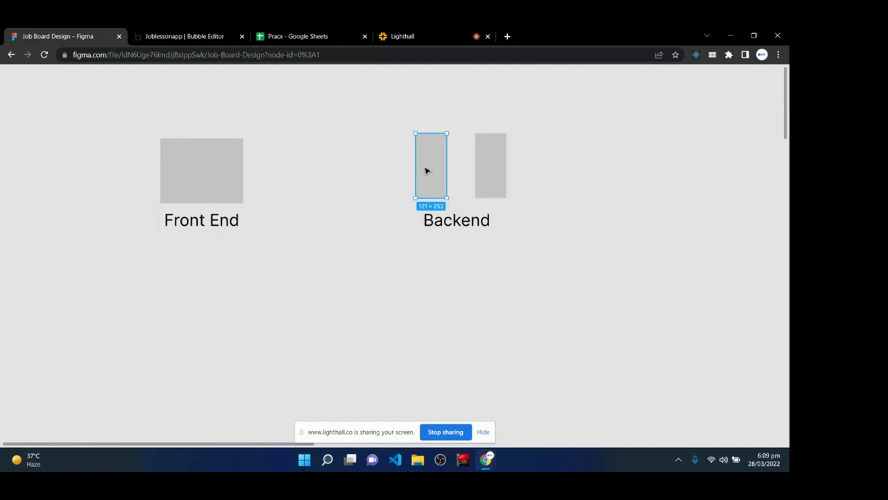
{"action": "left_click", "coordinate": [427, 120]}
{"action": "left_click_drag", "start_coordinate": [476, 174], "coordinate": [563, 179]}
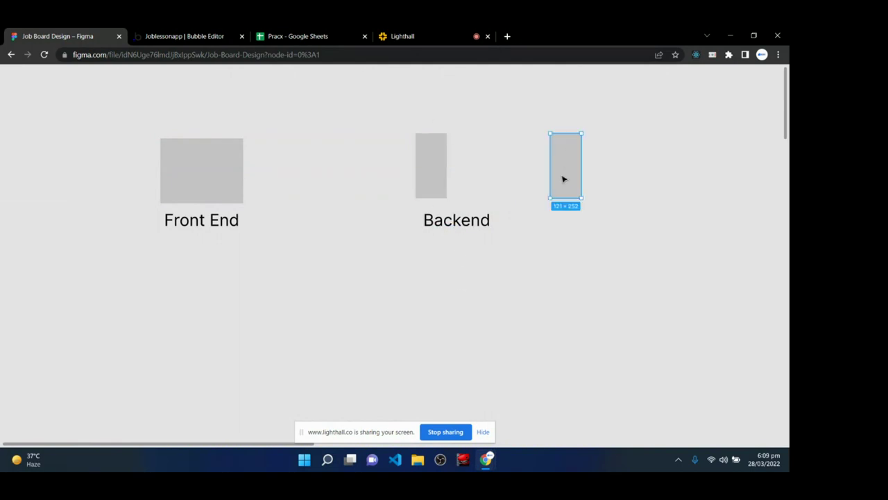
{"action": "left_click", "coordinate": [444, 182]}
{"action": "left_click", "coordinate": [456, 182]}
{"action": "left_click", "coordinate": [447, 173]}
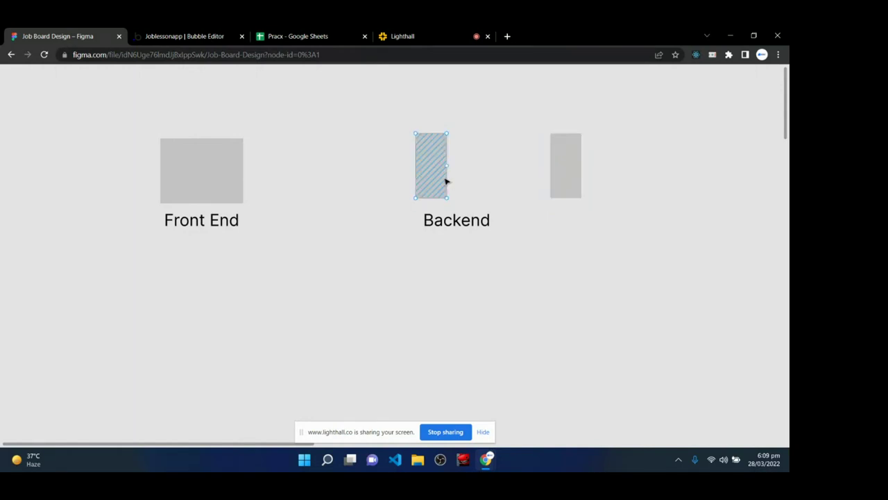
{"action": "left_click", "coordinate": [444, 163]}
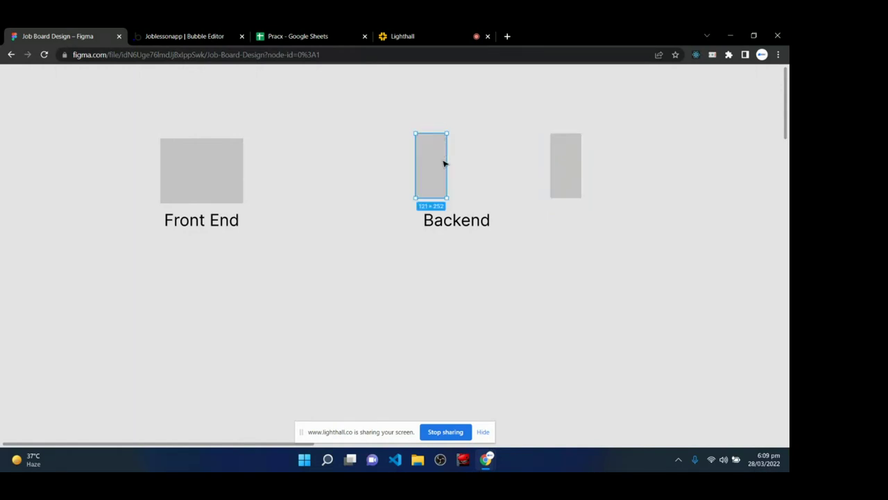
{"action": "left_click_drag", "start_coordinate": [446, 160], "coordinate": [466, 163]}
{"action": "left_click_drag", "start_coordinate": [557, 168], "coordinate": [563, 160]}
- Enlarge the Backend heading and move it just below the two boxes
{"action": "left_click", "coordinate": [472, 224]}
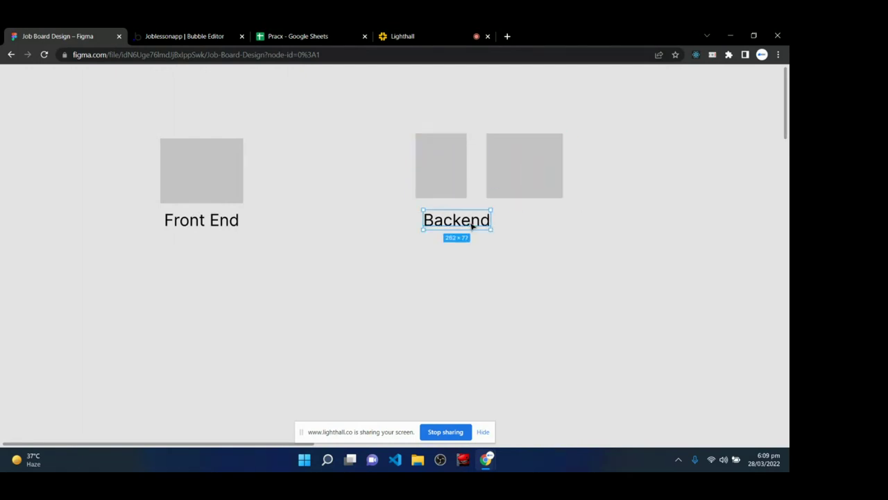
{"action": "left_click_drag", "start_coordinate": [490, 220], "coordinate": [566, 222]}
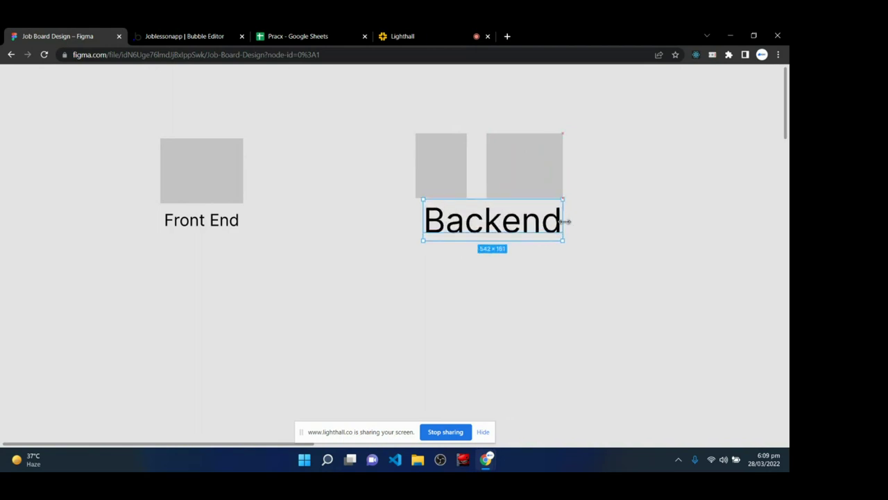
{"action": "left_click_drag", "start_coordinate": [510, 229], "coordinate": [488, 246]}
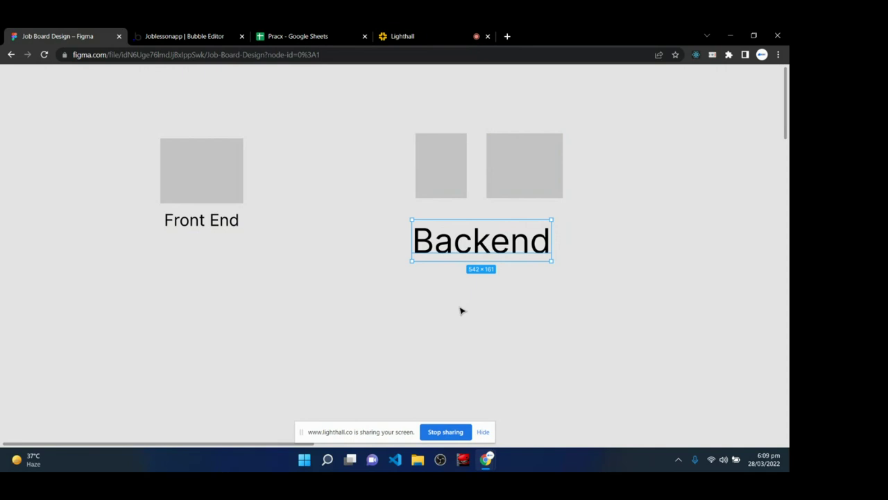
{"action": "key", "text": "Return"}
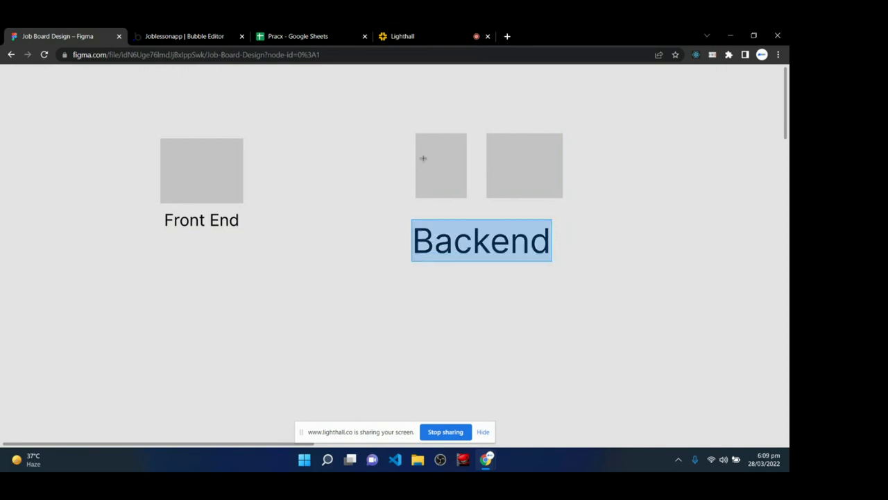
- Type a 'Logic' text label inside the left Backend box
{"action": "left_click", "coordinate": [423, 158]}
{"action": "type", "text": "Login"}
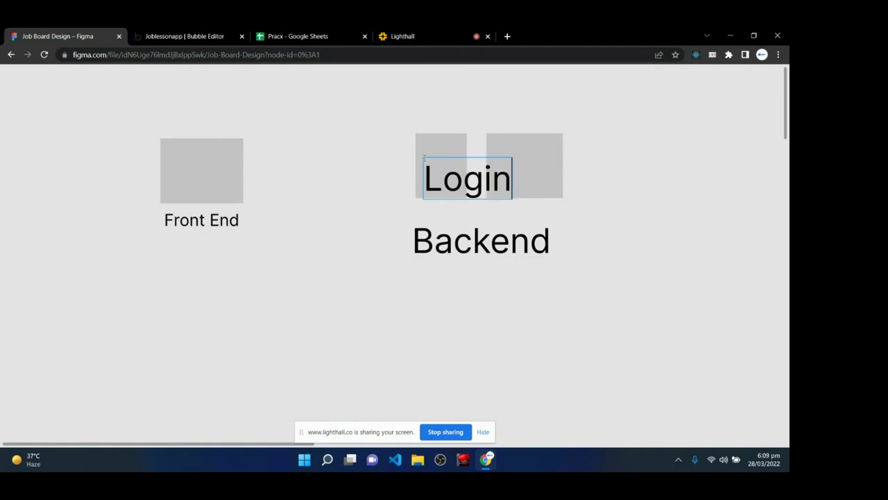
{"action": "type", "text": "c"}
{"action": "key", "text": "BackSpace"}
{"action": "key", "text": "BackSpace"}
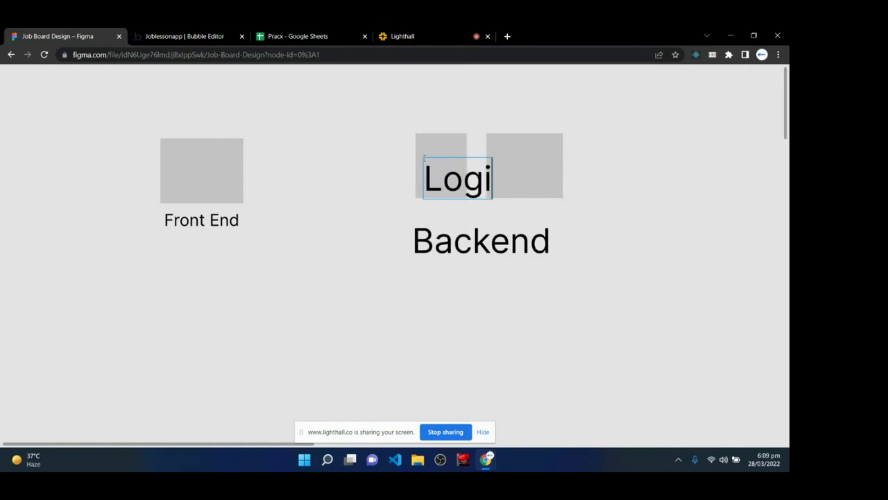
{"action": "key", "text": "BackSpace"}
{"action": "type", "text": "ic"}
{"action": "key", "text": "Escape"}
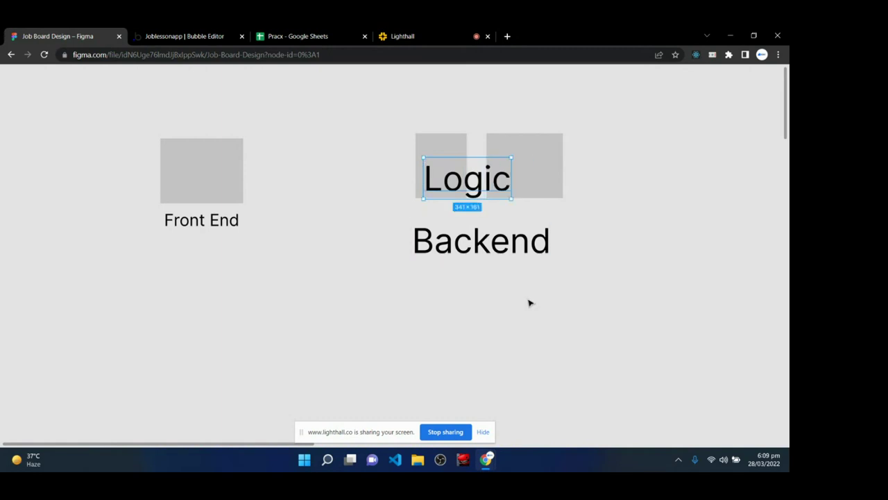
- Set the Logic label to font size 36 and position it within the box
{"action": "right_click", "coordinate": [478, 292]}
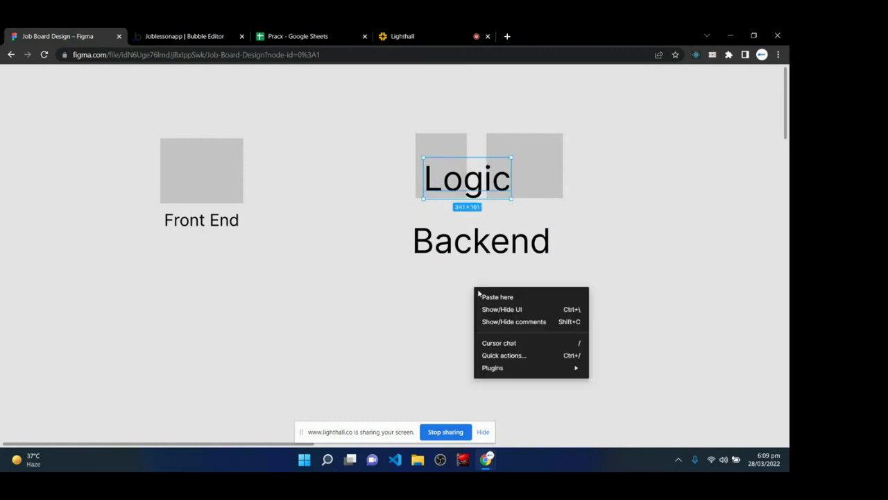
{"action": "left_click", "coordinate": [516, 310]}
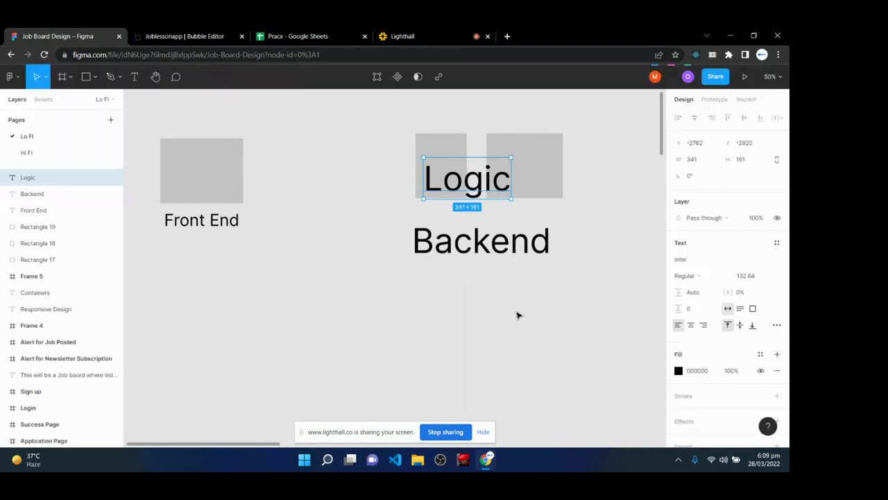
{"action": "left_click", "coordinate": [766, 276]}
{"action": "left_click", "coordinate": [758, 371]}
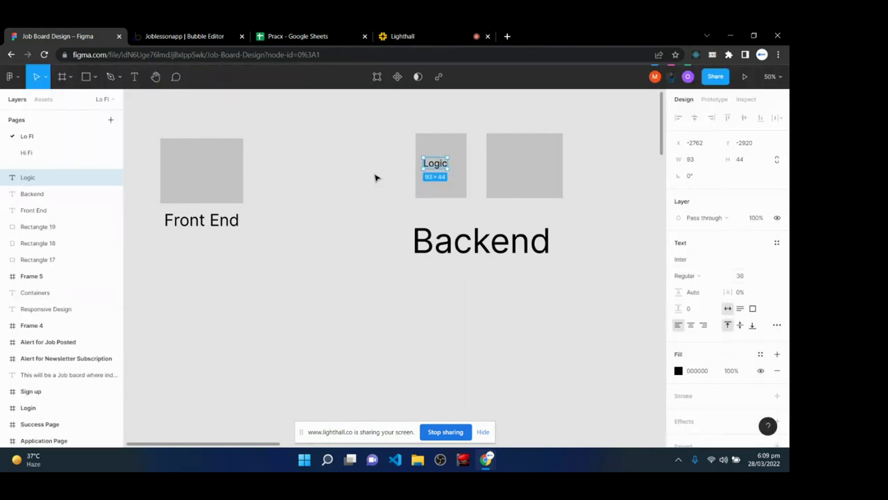
{"action": "right_click", "coordinate": [273, 263]}
{"action": "left_click", "coordinate": [304, 284]}
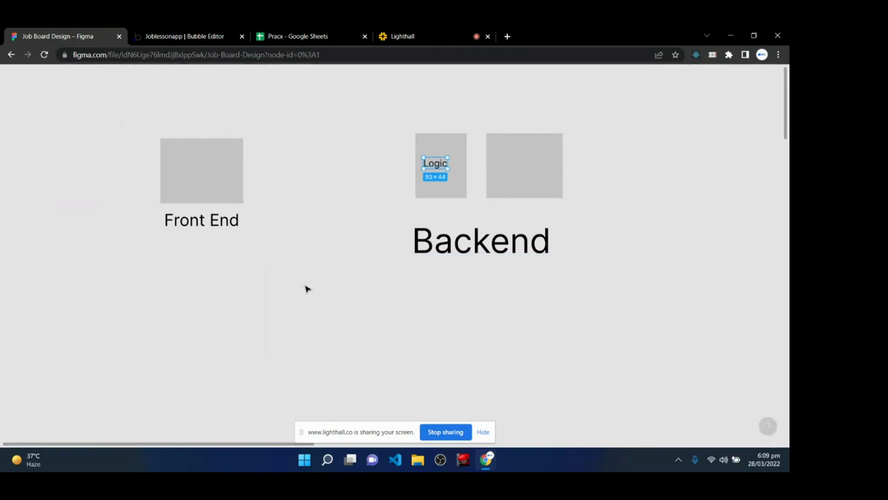
{"action": "left_click_drag", "start_coordinate": [434, 166], "coordinate": [525, 165]}
{"action": "left_click", "coordinate": [440, 164]}
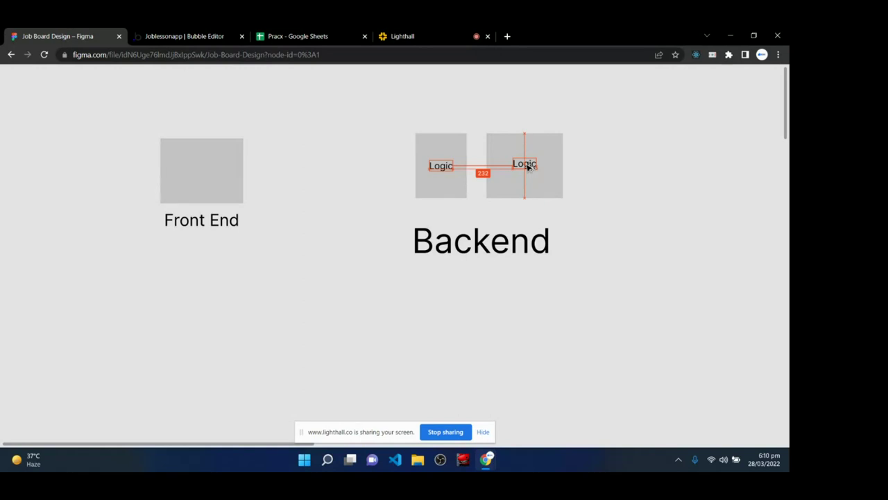
- Rename the copied label in the right box to 'Backend' and align it with Logic
{"action": "double_click", "coordinate": [525, 163]}
{"action": "type", "text": "Backend"}
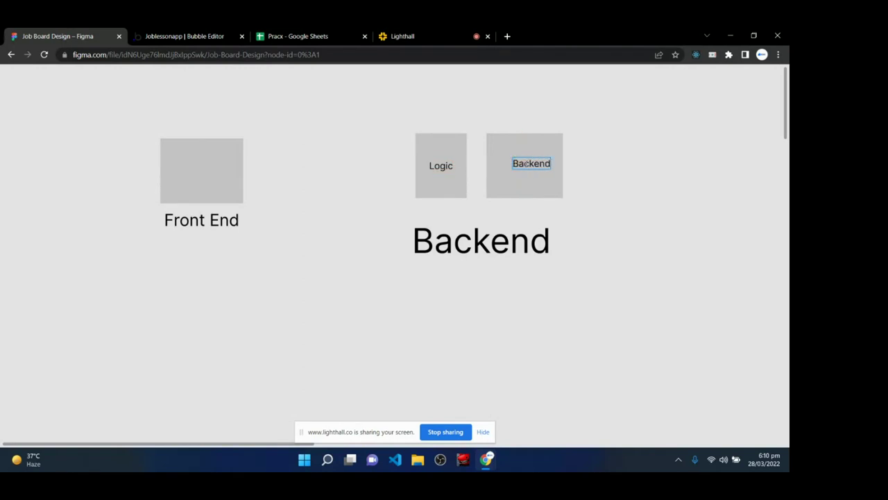
{"action": "key", "text": "Escape"}
{"action": "left_click_drag", "start_coordinate": [531, 167], "coordinate": [527, 172]}
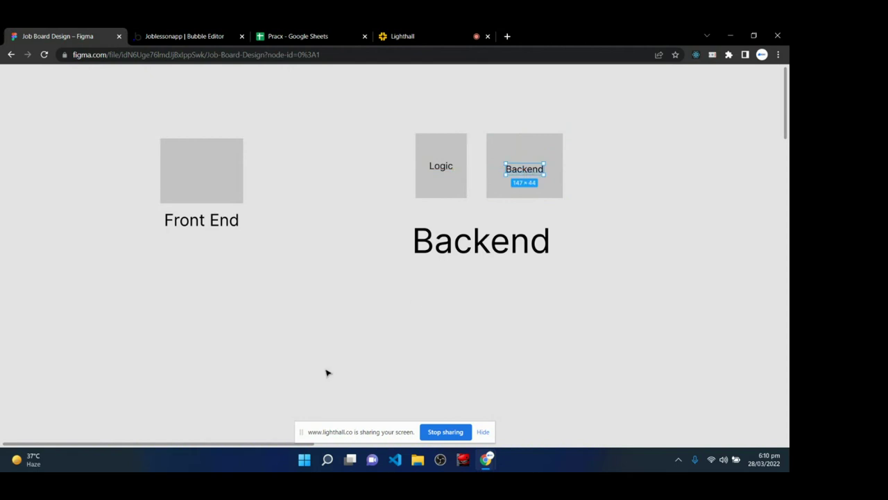
{"action": "left_click", "coordinate": [326, 371]}
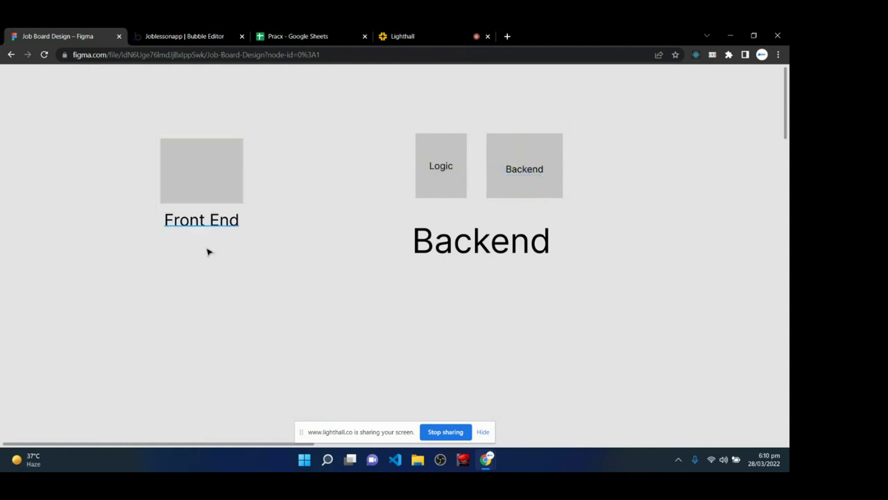
{"action": "left_click_drag", "start_coordinate": [128, 109], "coordinate": [259, 255]}
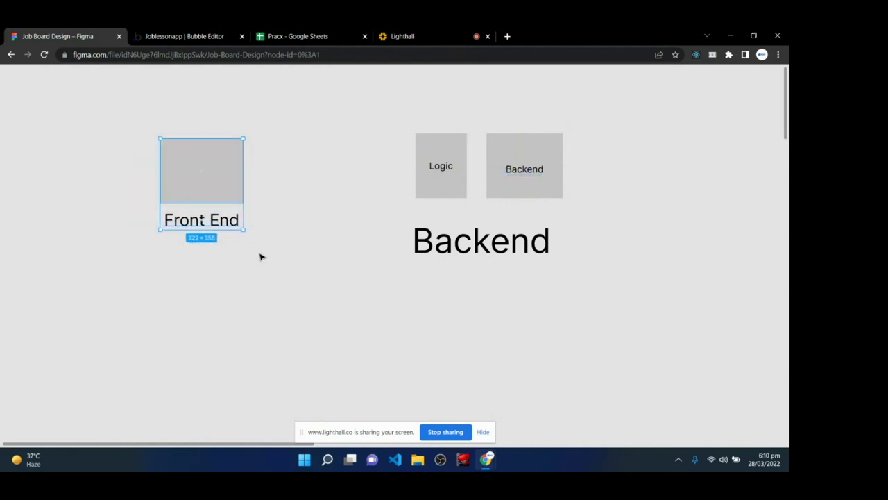
{"action": "left_click", "coordinate": [260, 255]}
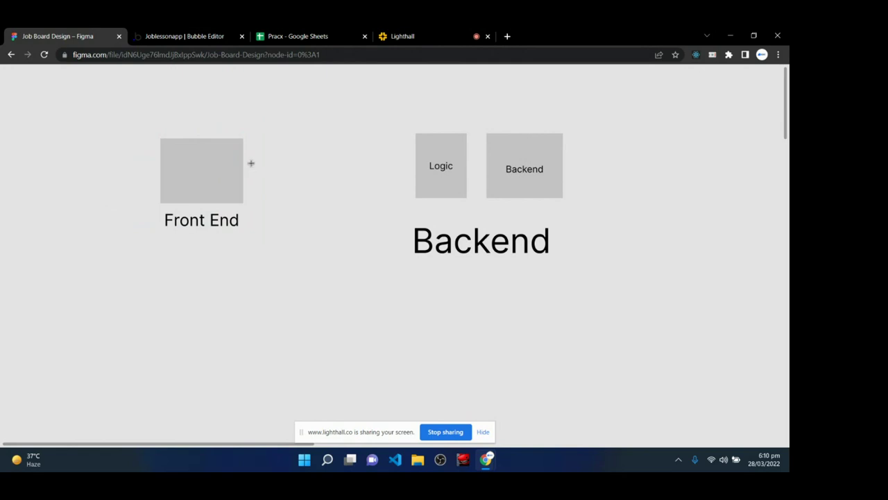
- Draw a line from the Front End box to Logic and relabel the right box 'Database'
{"action": "left_click_drag", "start_coordinate": [244, 169], "coordinate": [412, 169]}
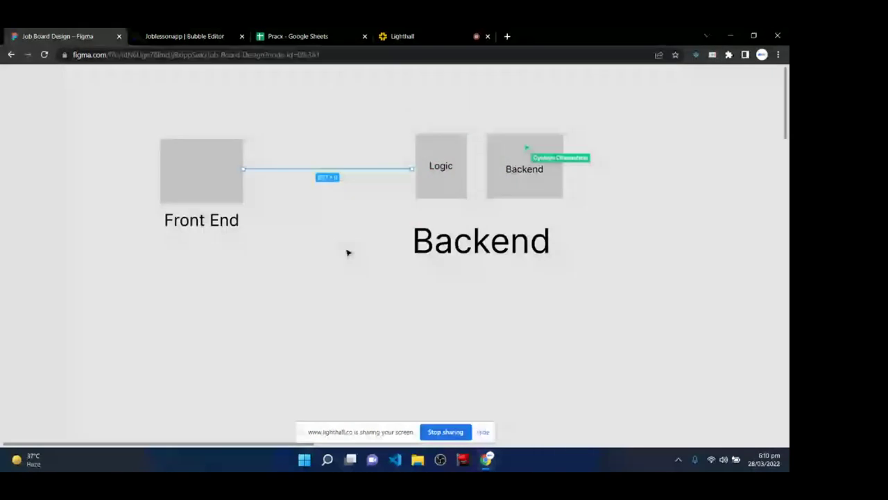
{"action": "left_click", "coordinate": [348, 253]}
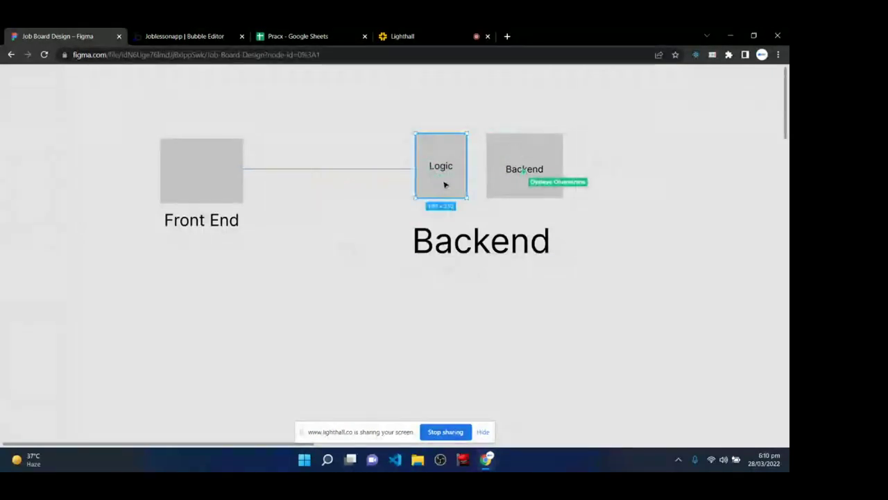
{"action": "double_click", "coordinate": [525, 169]}
{"action": "type", "text": "D"}
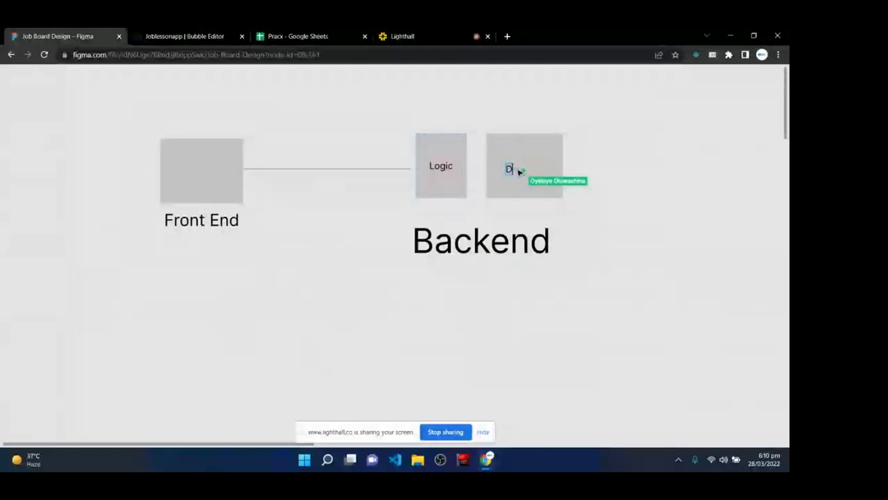
{"action": "type", "text": "atabase"}
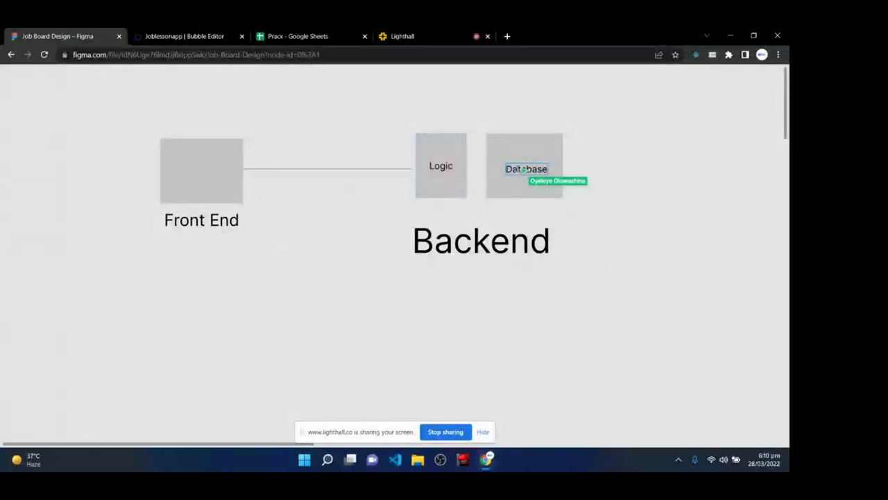
{"action": "key", "text": "Escape"}
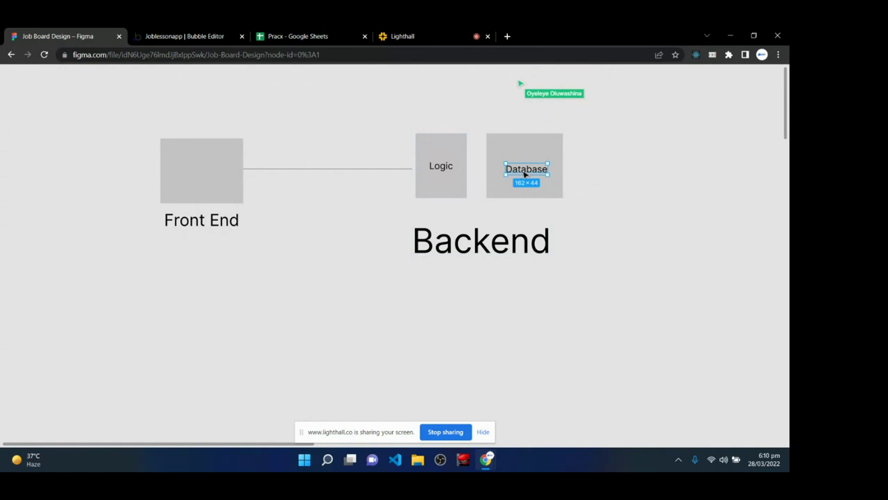
{"action": "left_click_drag", "start_coordinate": [525, 173], "coordinate": [521, 172]}
{"action": "left_click", "coordinate": [449, 170]}
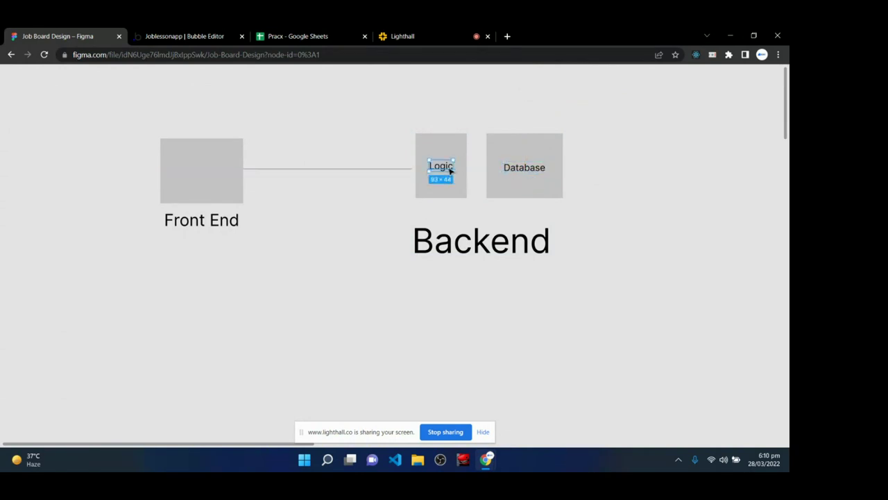
{"action": "left_click", "coordinate": [524, 175]}
{"action": "left_click", "coordinate": [516, 299]}
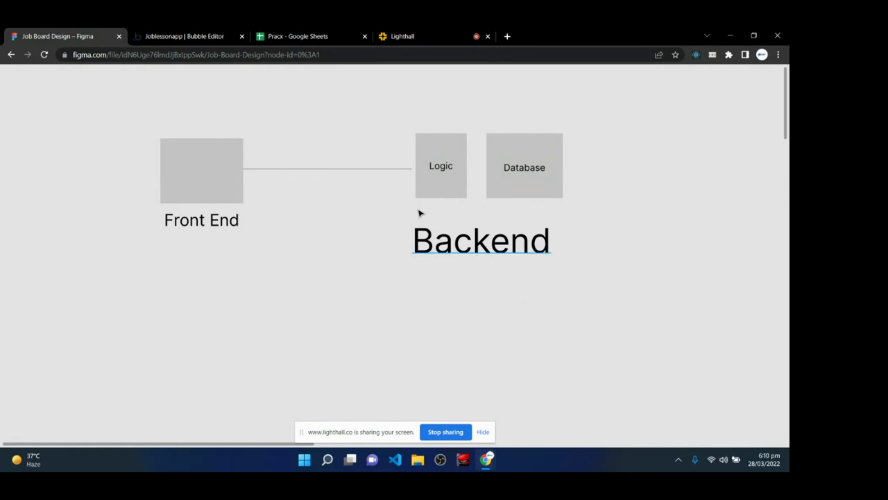
{"action": "left_click_drag", "start_coordinate": [485, 118], "coordinate": [584, 224]}
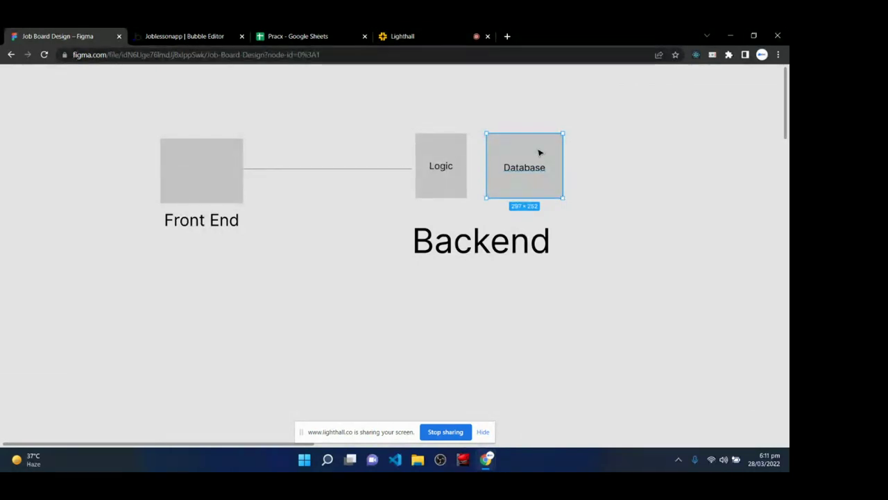
{"action": "left_click_drag", "start_coordinate": [399, 108], "coordinate": [476, 205]}
{"action": "left_click", "coordinate": [432, 192]}
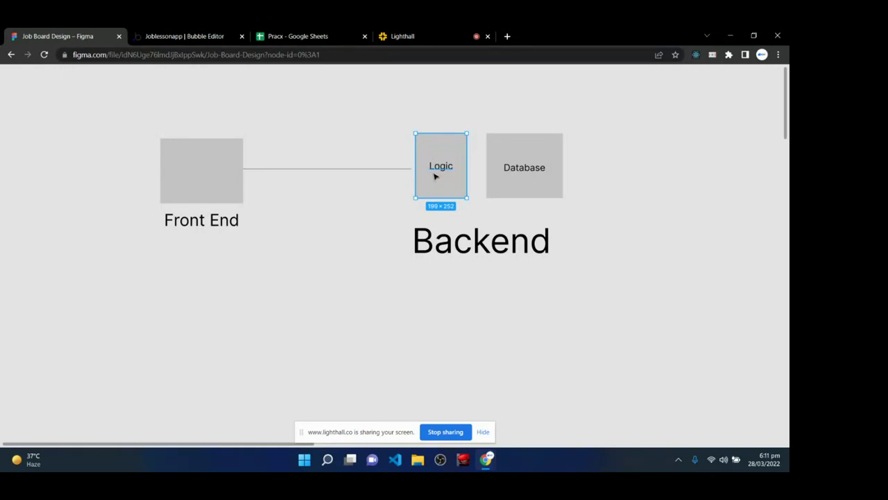
{"action": "left_click", "coordinate": [511, 150]}
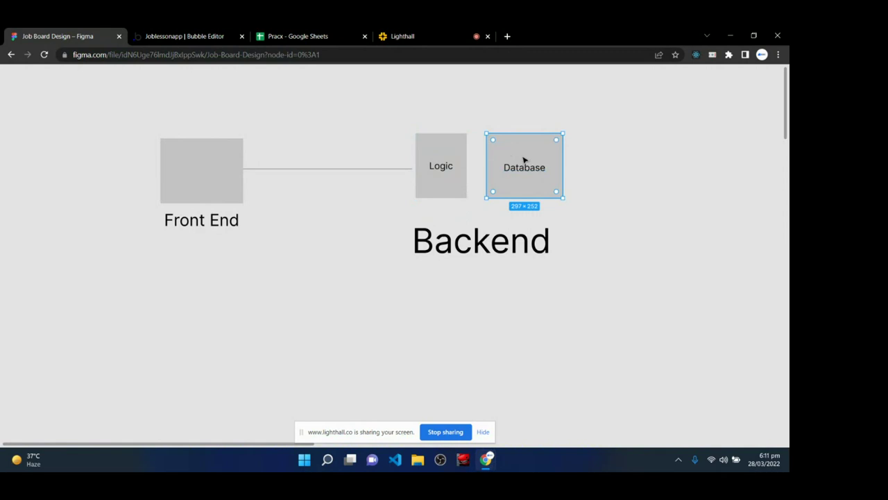
{"action": "left_click", "coordinate": [206, 180]}
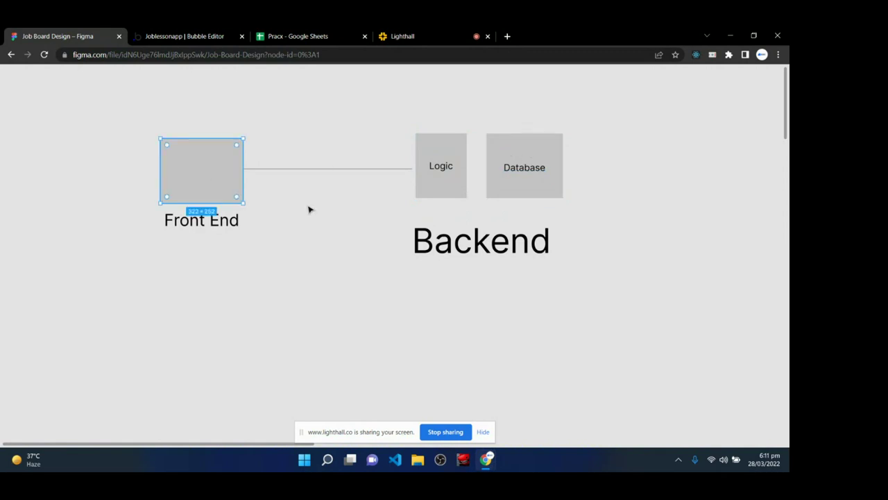
{"action": "left_click", "coordinate": [451, 187]}
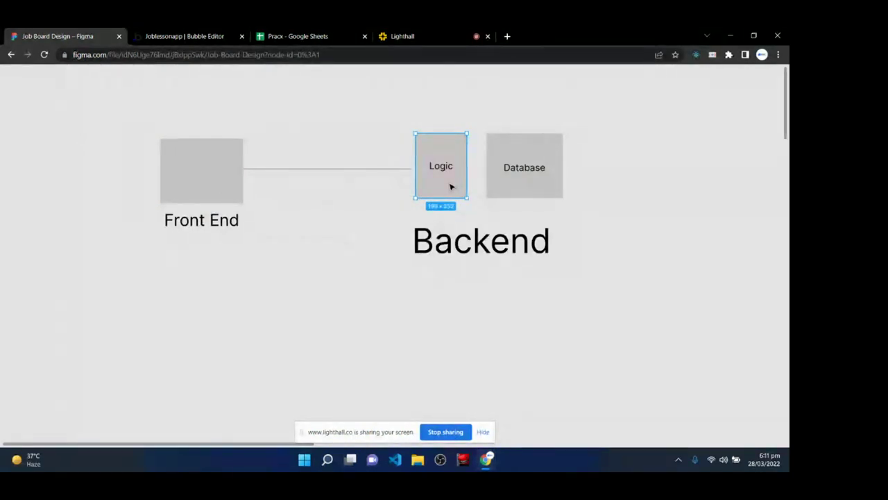
{"action": "left_click", "coordinate": [210, 175]}
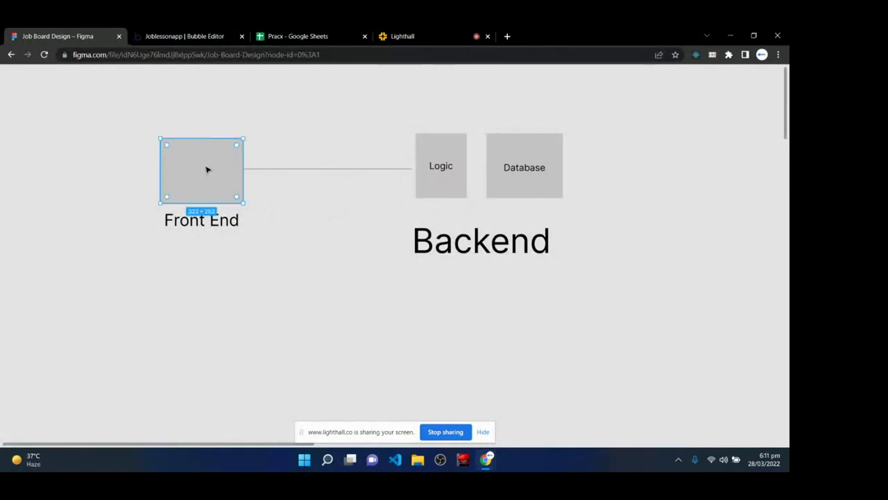
{"action": "left_click", "coordinate": [555, 193]}
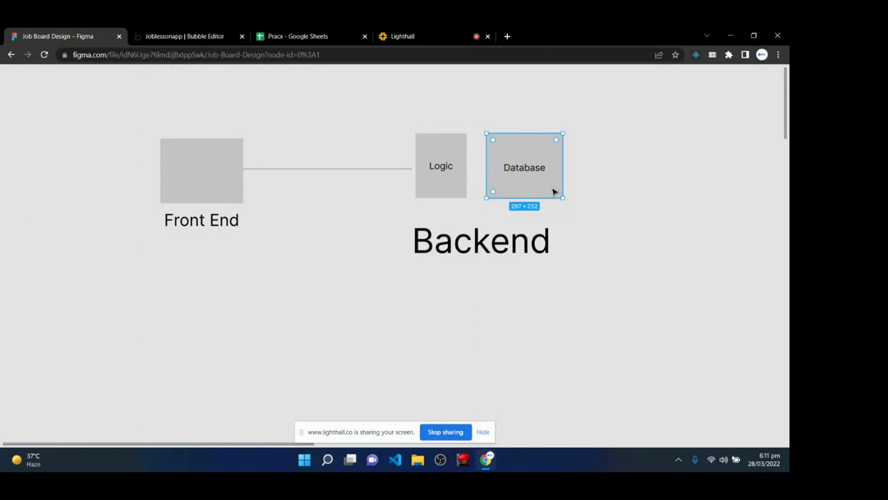
{"action": "left_click", "coordinate": [216, 331]}
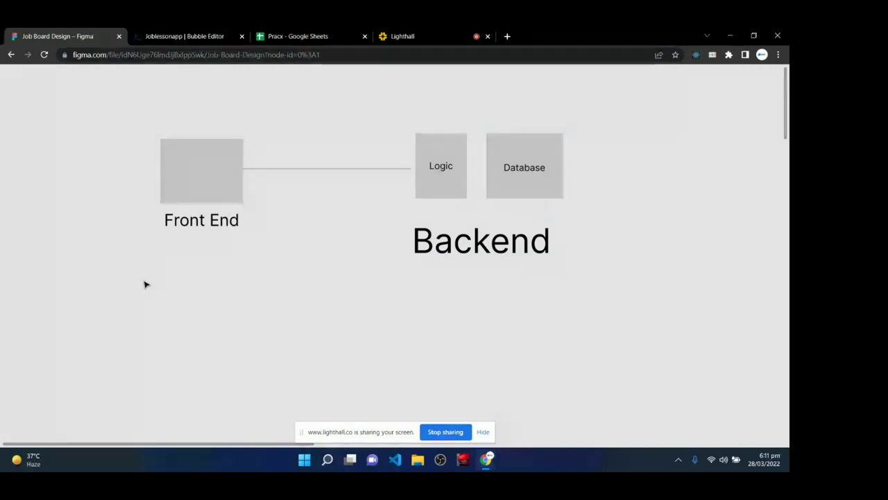
- Draw a tall 476×602 rectangle below the Front End box
{"action": "key", "text": "r"}
{"action": "mouse_move", "coordinate": [87, 280]}
{"action": "left_mouse_down"}
{"action": "mouse_move", "coordinate": [163, 356]}
{"action": "mouse_move", "coordinate": [183, 394]}
{"action": "mouse_move", "coordinate": [212, 410]}
{"action": "left_mouse_up"}
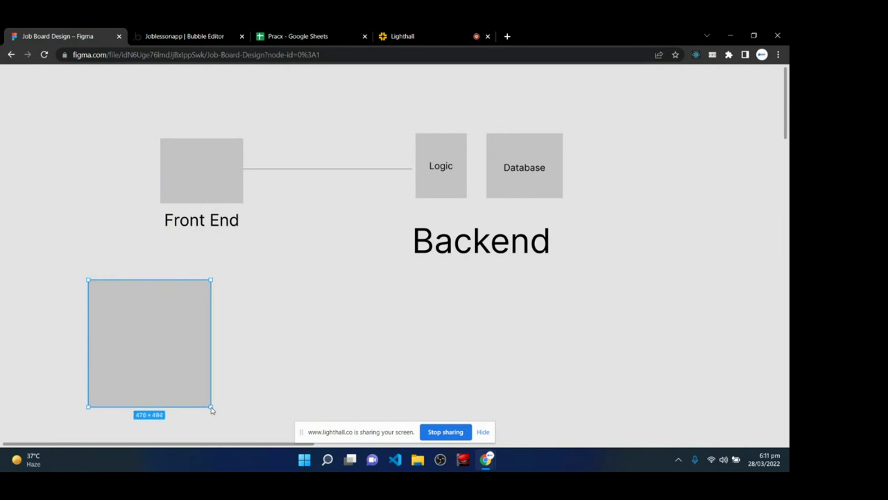
{"action": "scroll", "coordinate": [288, 312], "scroll_direction": "down", "scroll_amount": 2}
{"action": "left_click_drag", "start_coordinate": [128, 366], "coordinate": [127, 395]}
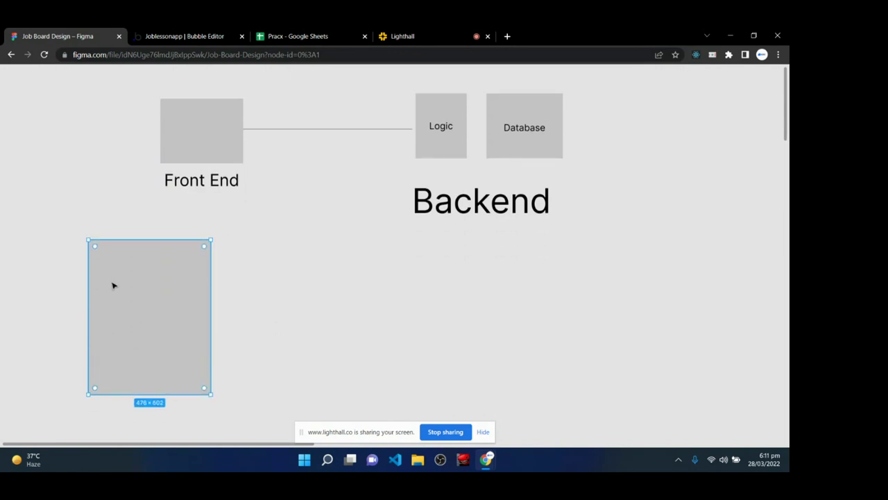
{"action": "left_click", "coordinate": [87, 194]}
- Copy the Front End label into the card, bring it to front, and change it to 'Buy A shoe'
{"action": "left_click", "coordinate": [191, 183]}
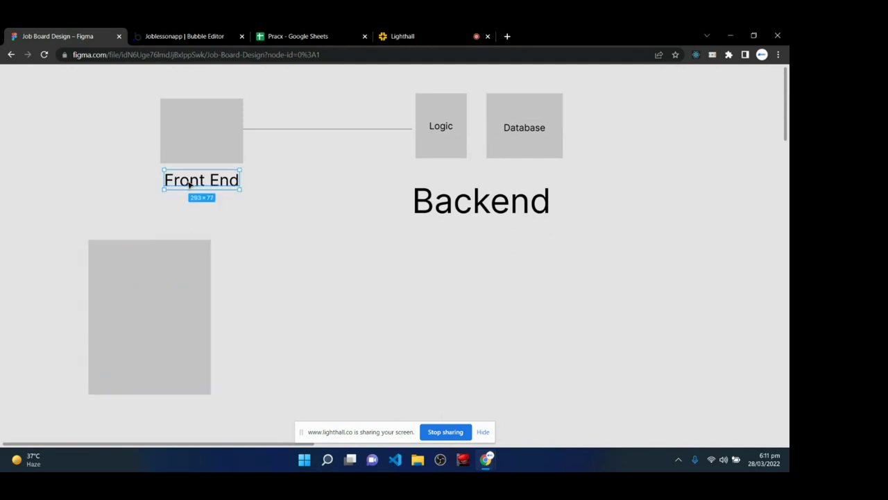
{"action": "key", "text": "alt"}
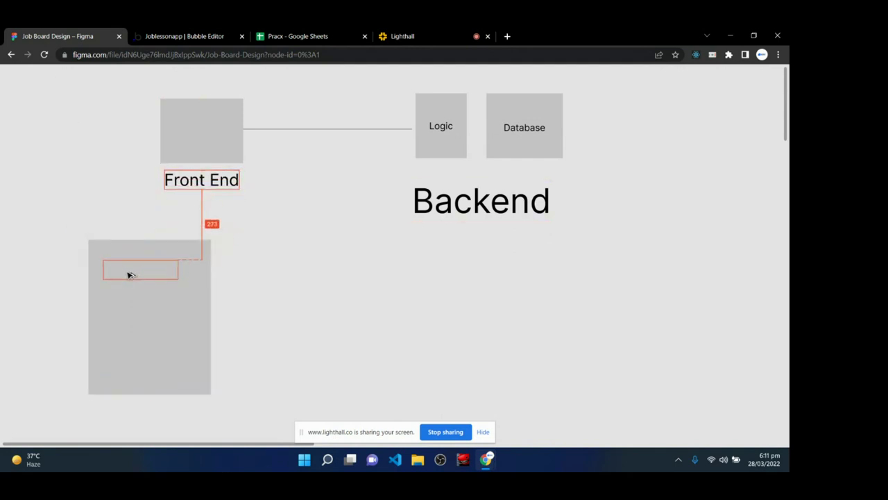
{"action": "right_click", "coordinate": [142, 281]}
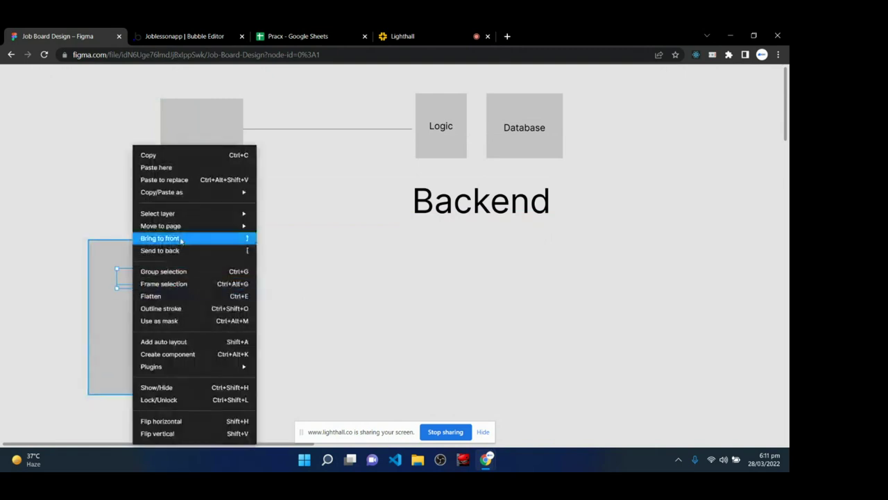
{"action": "left_click", "coordinate": [181, 239]}
{"action": "double_click", "coordinate": [146, 278]}
{"action": "type", "text": "Buy A shoe"}
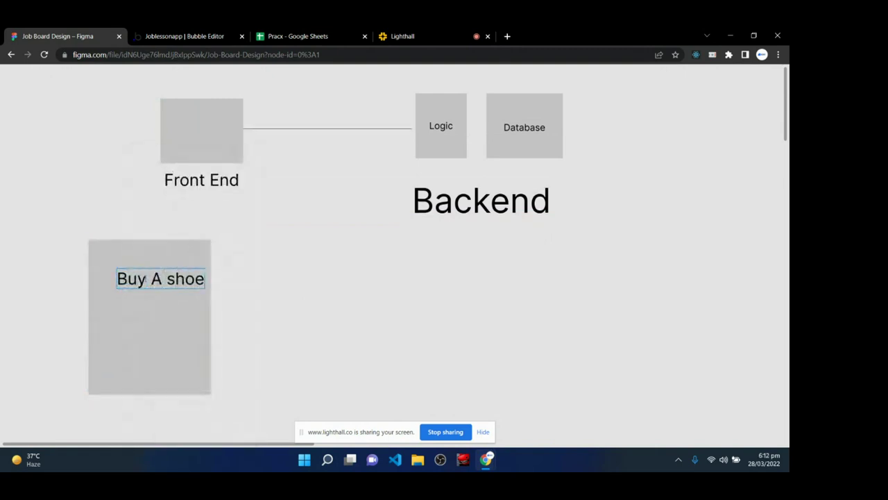
{"action": "key", "text": "Escape"}
{"action": "left_click_drag", "start_coordinate": [155, 279], "coordinate": [143, 321]}
- Add the lines '$25.00' and 'Nike' stacked below Buy A shoe
{"action": "double_click", "coordinate": [142, 319]}
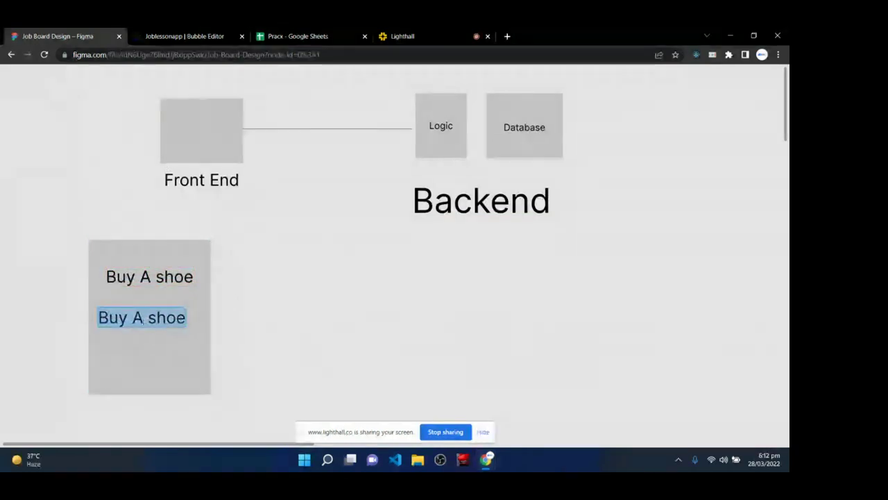
{"action": "type", "text": "$2"}
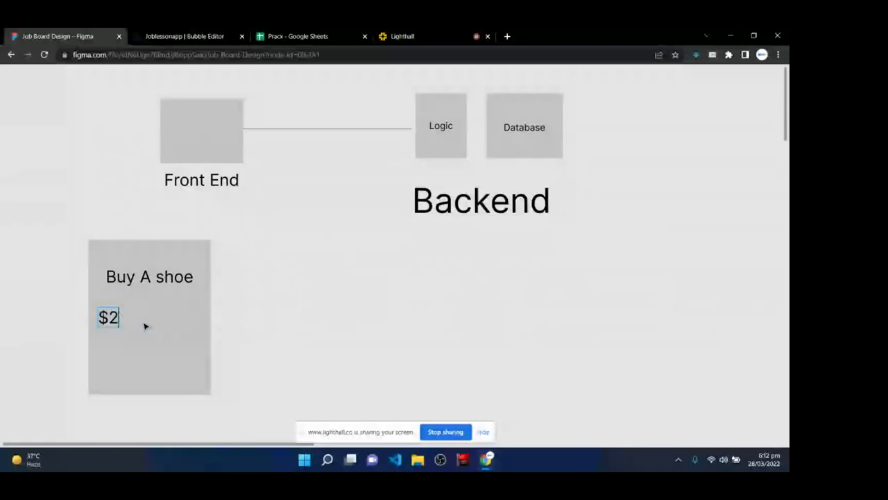
{"action": "type", "text": "5.00"}
{"action": "key", "text": "Escape"}
{"action": "left_click_drag", "start_coordinate": [125, 318], "coordinate": [127, 348], "text": "alt"}
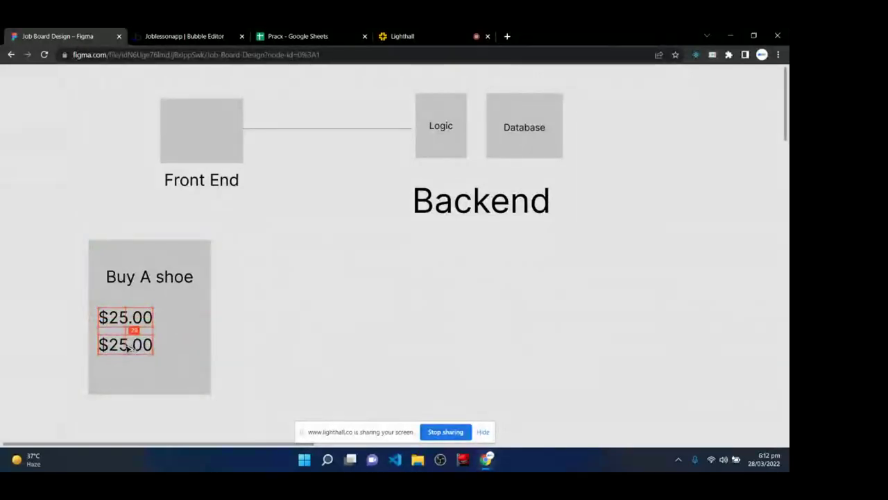
{"action": "double_click", "coordinate": [127, 347]}
{"action": "type", "text": "Nike"}
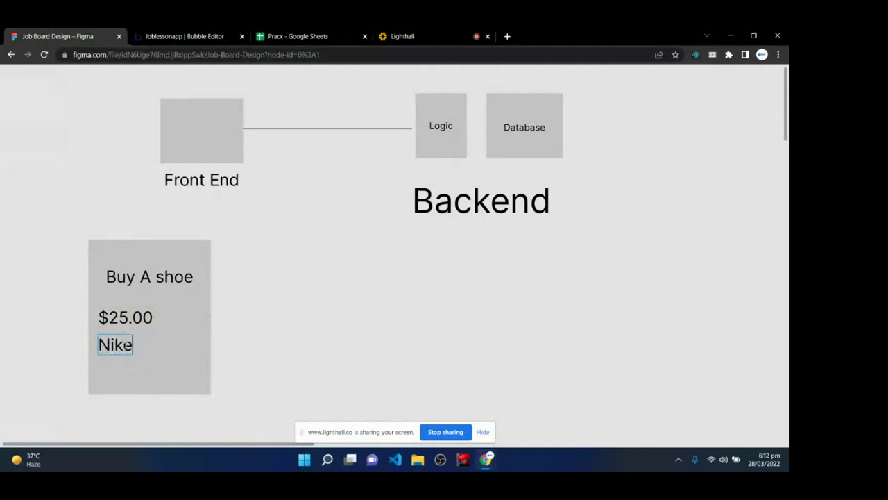
{"action": "key", "text": "Escape"}
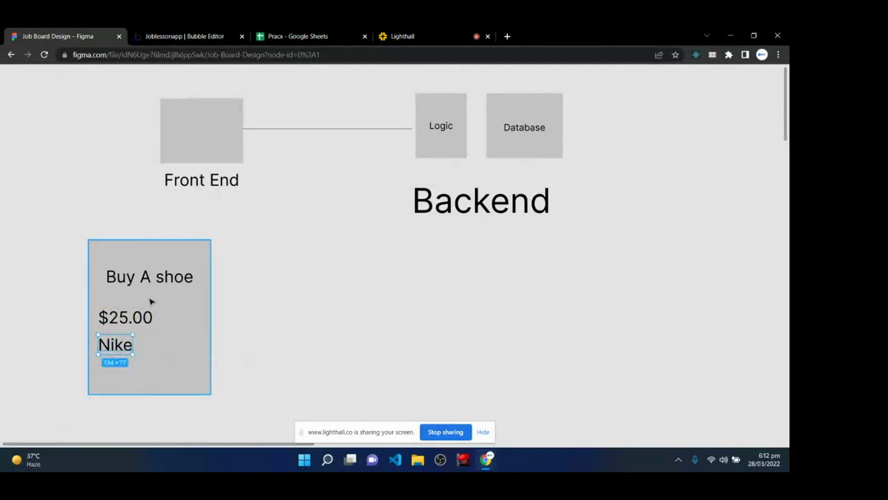
- Select the card's texts and the Logic and Database boxes, ending with the whole card selected
{"action": "left_click", "coordinate": [120, 323]}
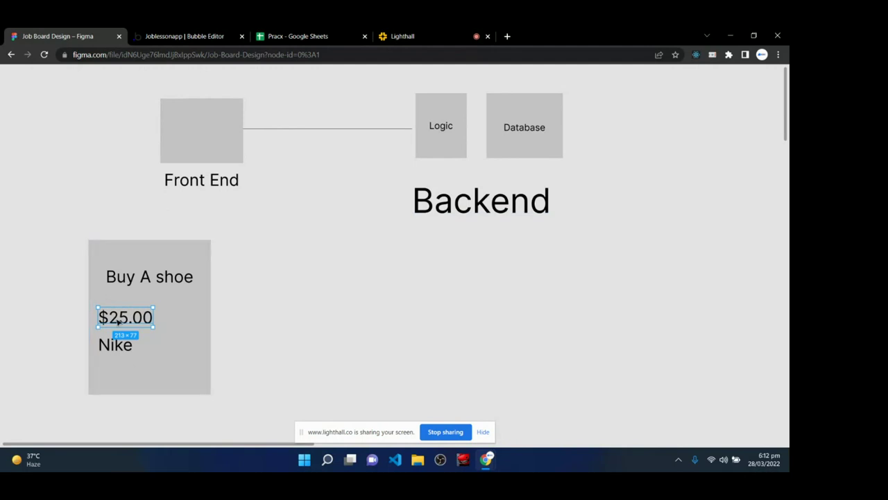
{"action": "left_click", "coordinate": [540, 149]}
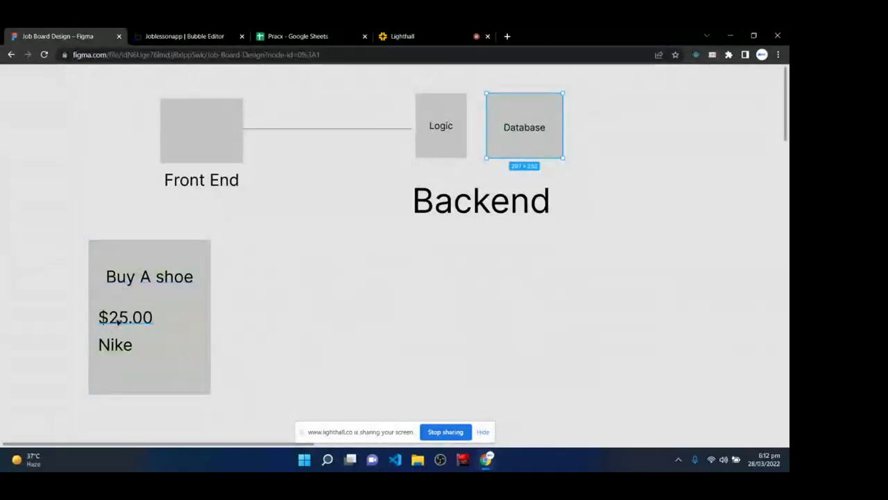
{"action": "left_click", "coordinate": [111, 342]}
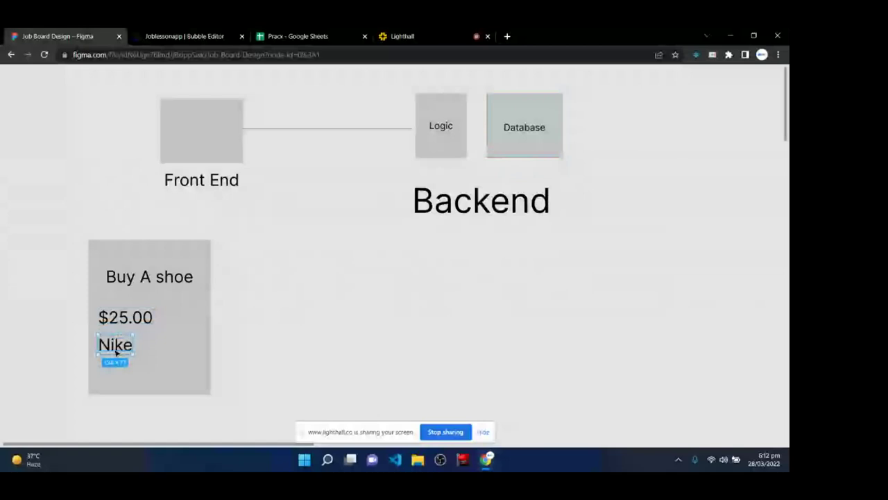
{"action": "left_click", "coordinate": [551, 152]}
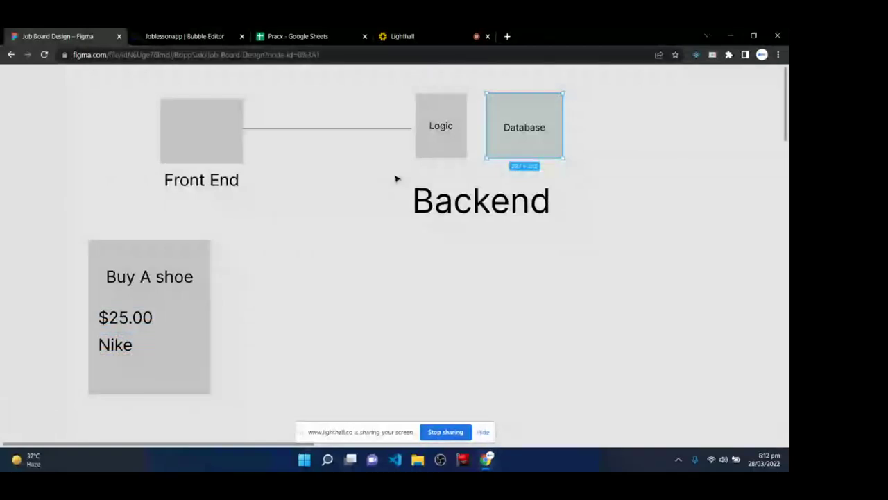
{"action": "left_click", "coordinate": [437, 124]}
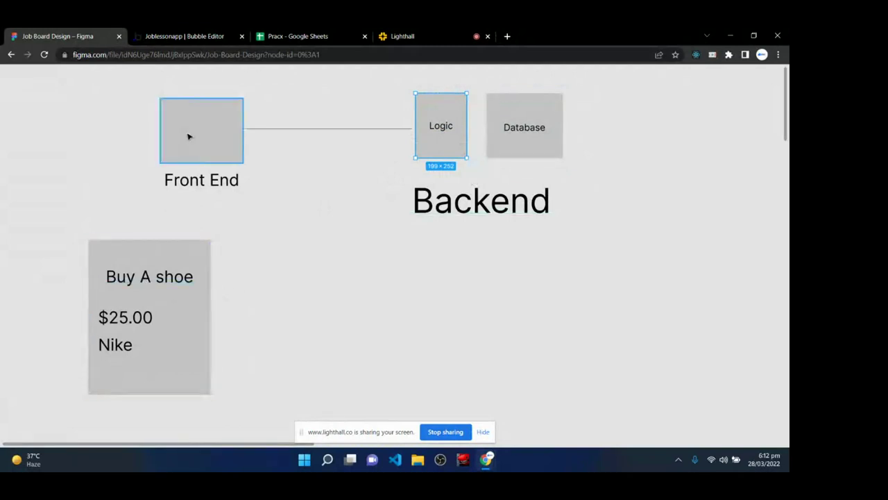
{"action": "left_click", "coordinate": [120, 318]}
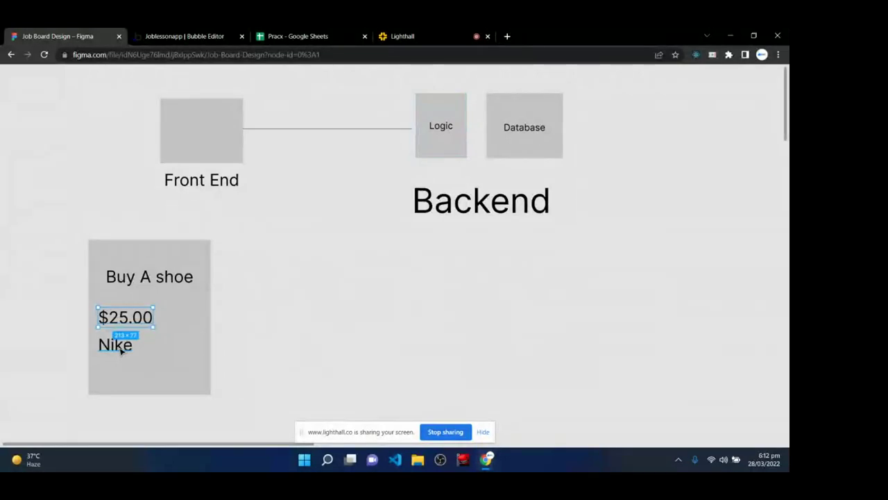
{"action": "left_click", "coordinate": [121, 351]}
{"action": "left_click", "coordinate": [120, 257]}
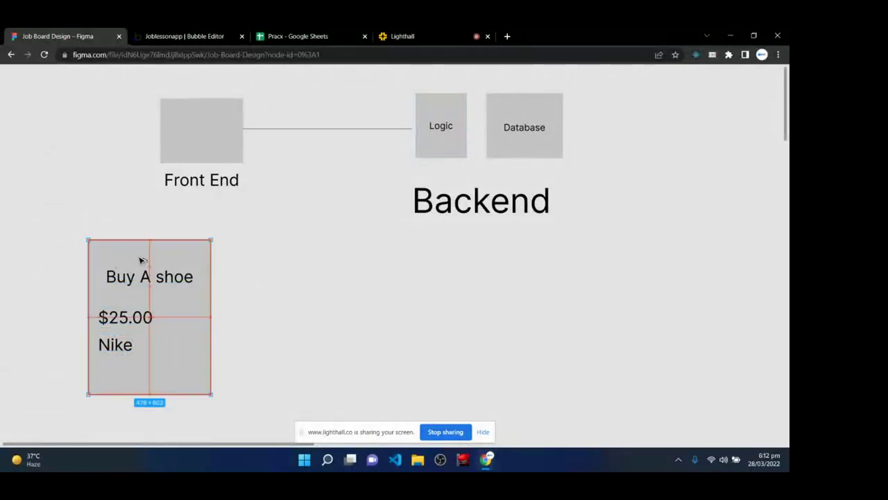
- Duplicate the product card to the right, widen it to 1094, and copy its three text lines in
{"action": "left_click_drag", "start_coordinate": [138, 257], "coordinate": [287, 262]}
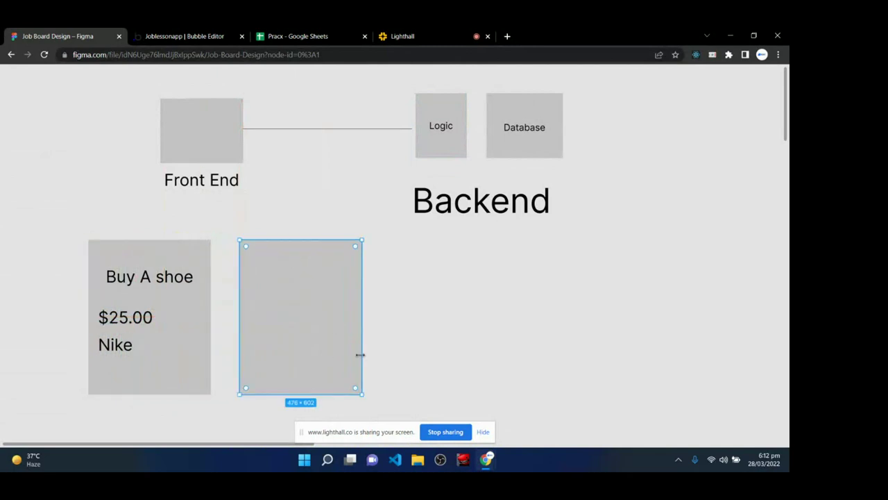
{"action": "left_click_drag", "start_coordinate": [360, 354], "coordinate": [521, 347]}
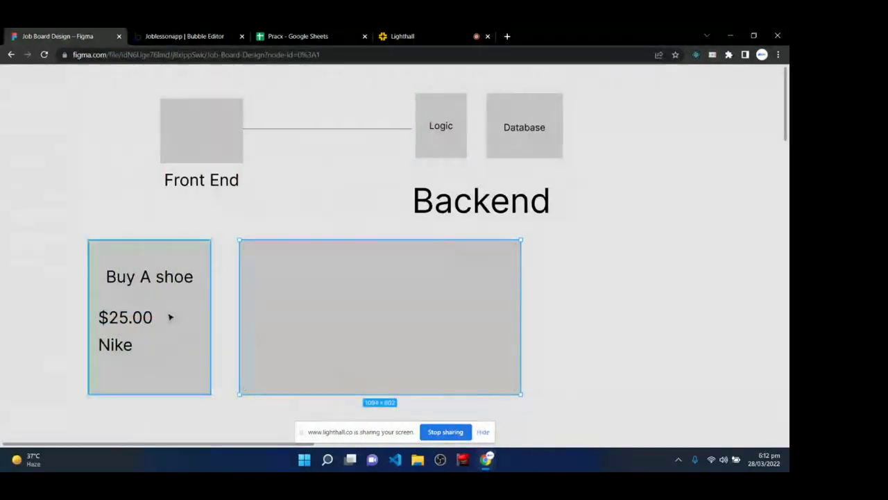
{"action": "left_click_drag", "start_coordinate": [99, 259], "coordinate": [179, 373]}
{"action": "left_click_drag", "start_coordinate": [168, 327], "coordinate": [322, 317]}
{"action": "left_click", "coordinate": [282, 392]}
- Add a 'Free delivery' line below Nike in the wide card
{"action": "left_click", "coordinate": [266, 334]}
{"action": "left_click_drag", "start_coordinate": [267, 335], "coordinate": [269, 360]}
{"action": "double_click", "coordinate": [267, 357]}
{"action": "type", "text": "F"}
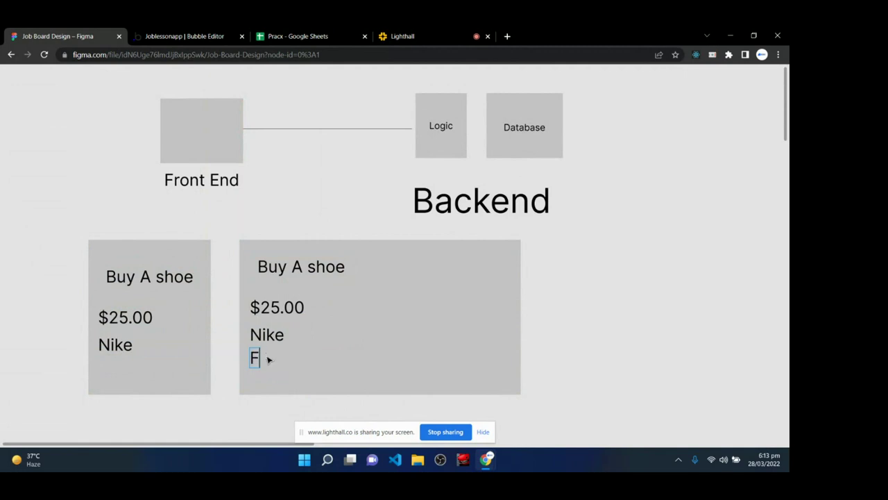
{"action": "type", "text": "ree deliver"}
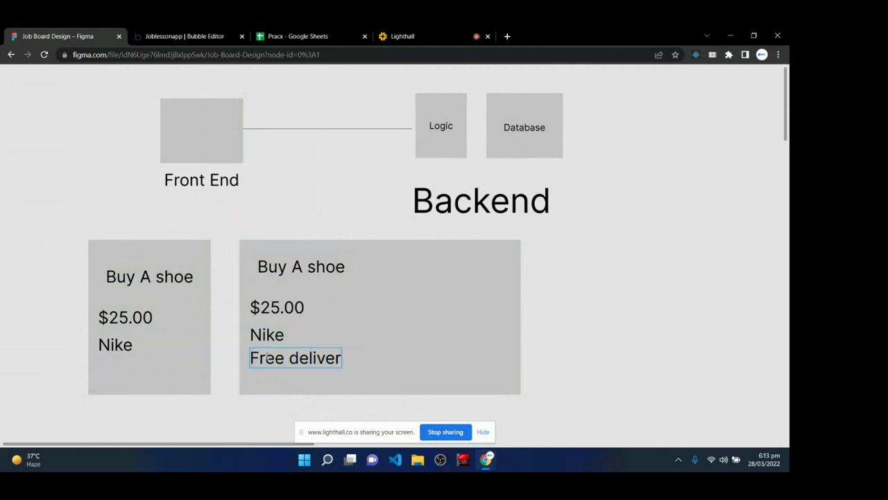
{"action": "type", "text": "y"}
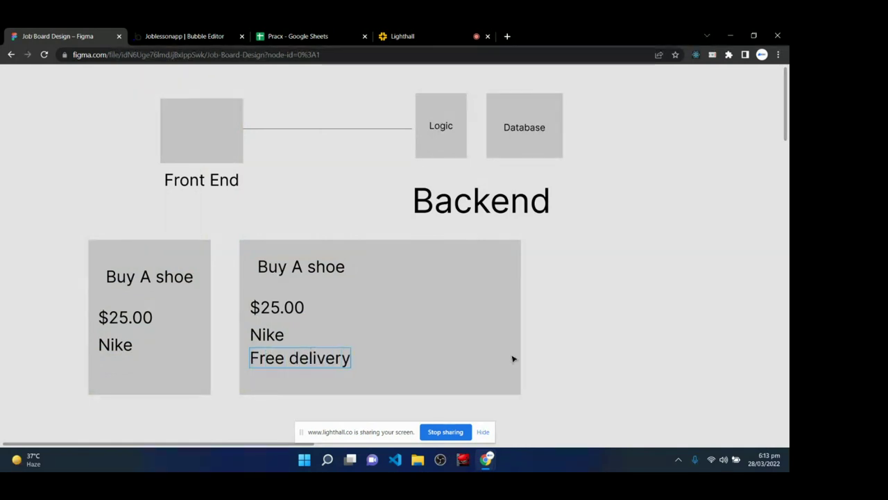
{"action": "key", "text": "Escape"}
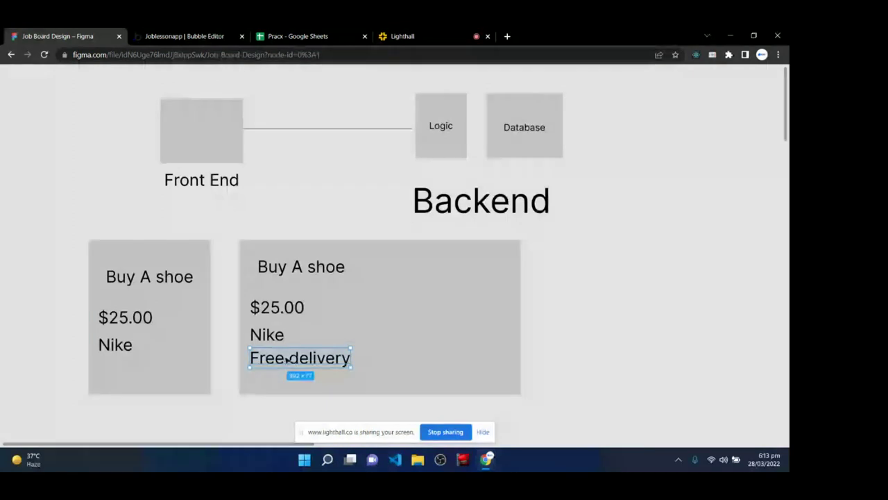
- Copy the Free delivery text up beside Buy A shoe and retype it as 'Tax'
{"action": "left_click_drag", "start_coordinate": [287, 358], "coordinate": [414, 275]}
{"action": "double_click", "coordinate": [414, 274]}
{"action": "type", "text": "Ttax"}
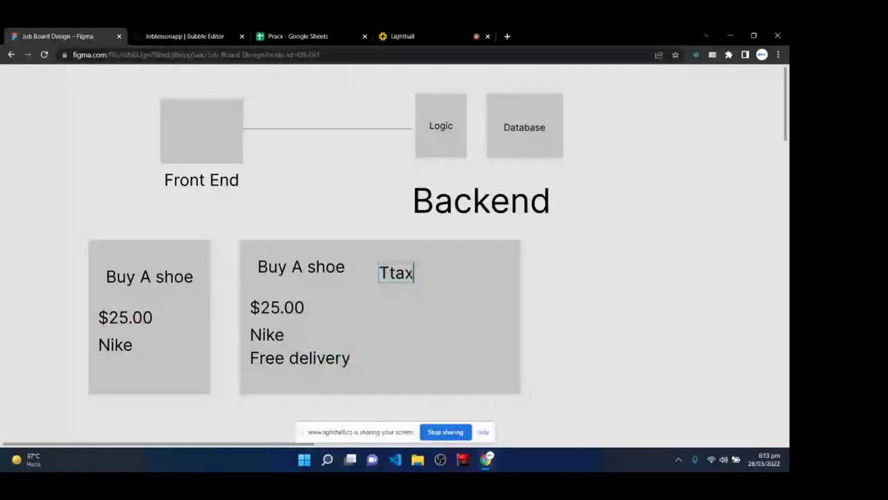
{"action": "key", "text": "BackSpace"}
{"action": "key", "text": "BackSpace"}
{"action": "key", "text": "BackSpace"}
{"action": "type", "text": "ax"}
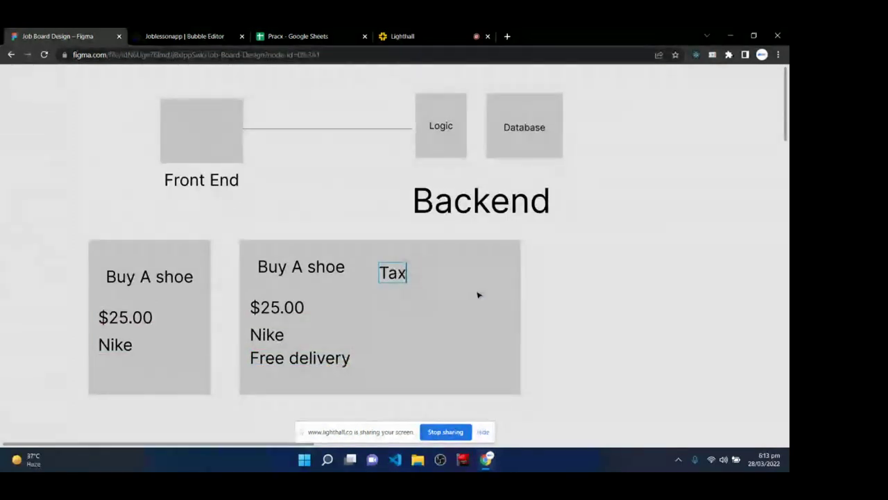
{"action": "key", "text": "Escape"}
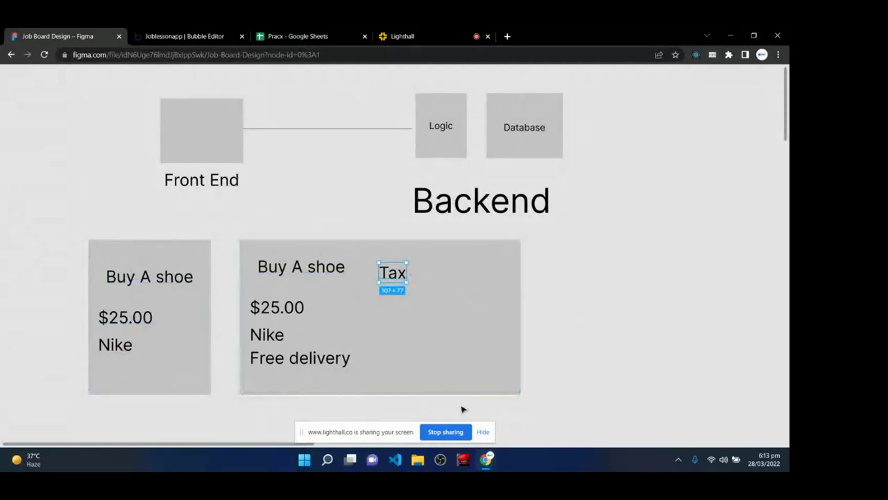
{"action": "left_click", "coordinate": [449, 153]}
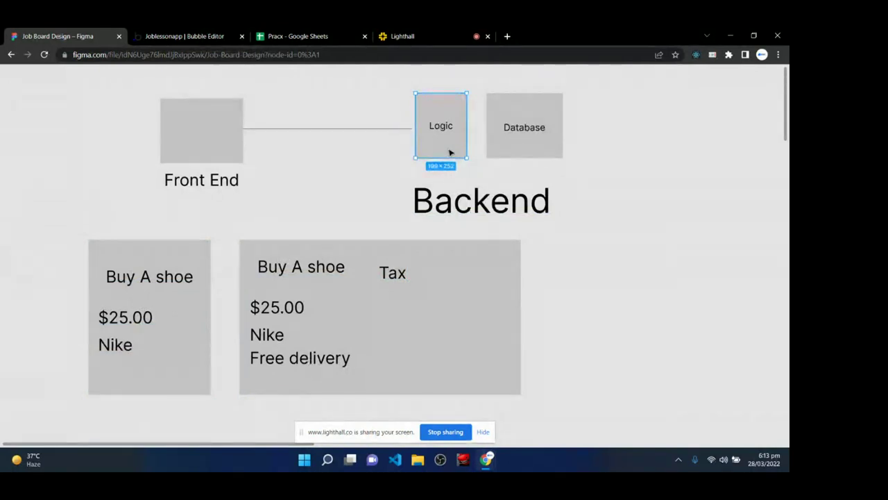
{"action": "left_click", "coordinate": [101, 258]}
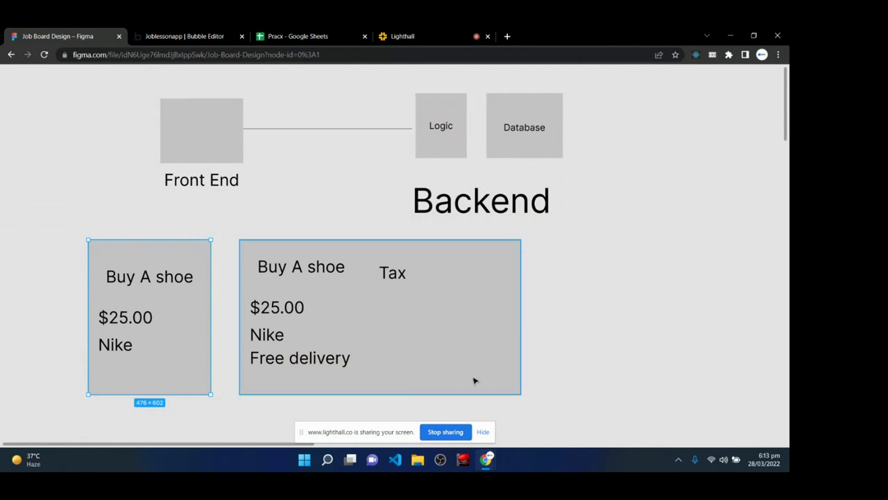
- Delete both Buy A shoe cards along with all their text lines
{"action": "key", "text": "Delete"}
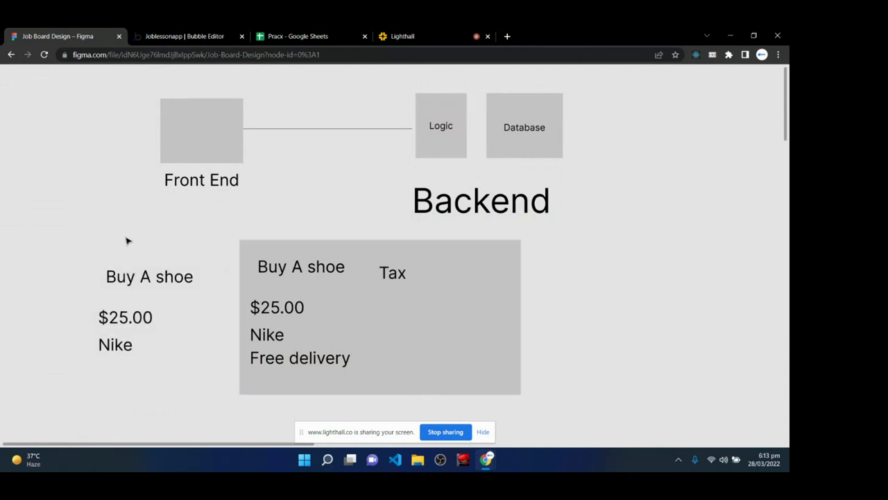
{"action": "left_click_drag", "start_coordinate": [65, 253], "coordinate": [213, 396]}
{"action": "key", "text": "Delete"}
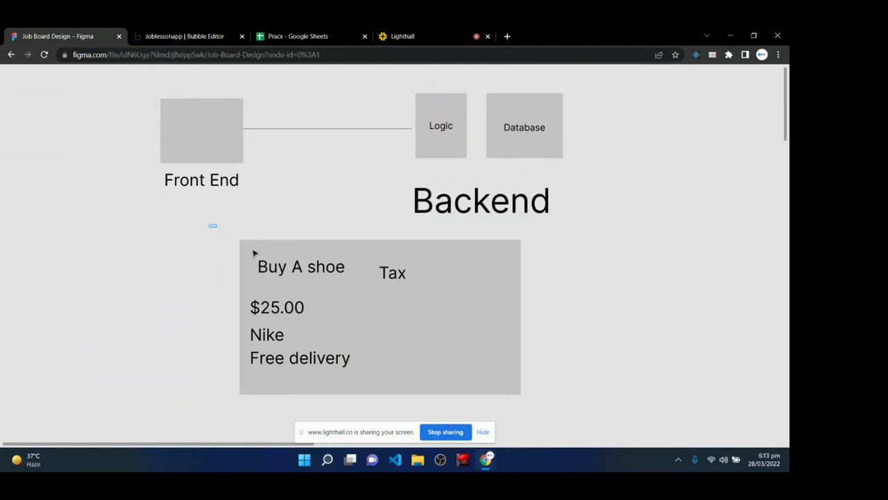
{"action": "left_click_drag", "start_coordinate": [208, 223], "coordinate": [568, 414]}
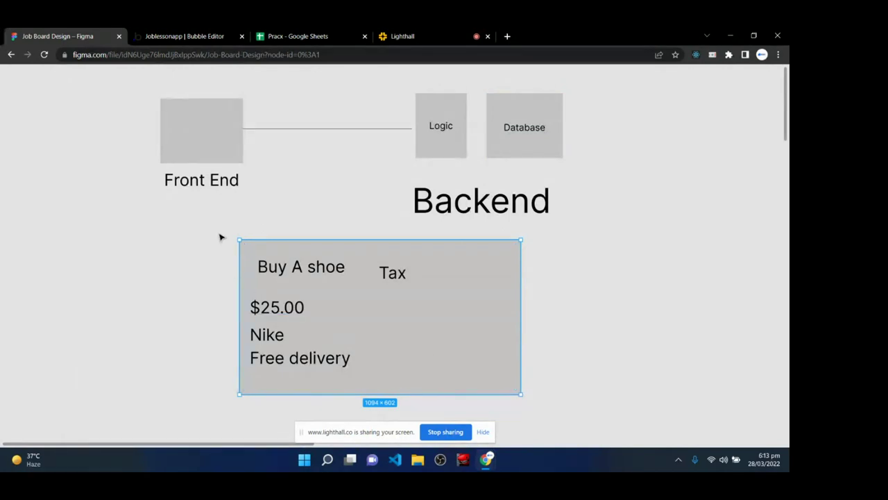
{"action": "left_click_drag", "start_coordinate": [219, 234], "coordinate": [543, 281]}
{"action": "key", "text": "Delete"}
- Review the Front End, Logic and Database boxes, undo the Logic box's shift, and go to Lighthall
{"action": "scroll", "coordinate": [542, 281], "scroll_direction": "up", "scroll_amount": 5}
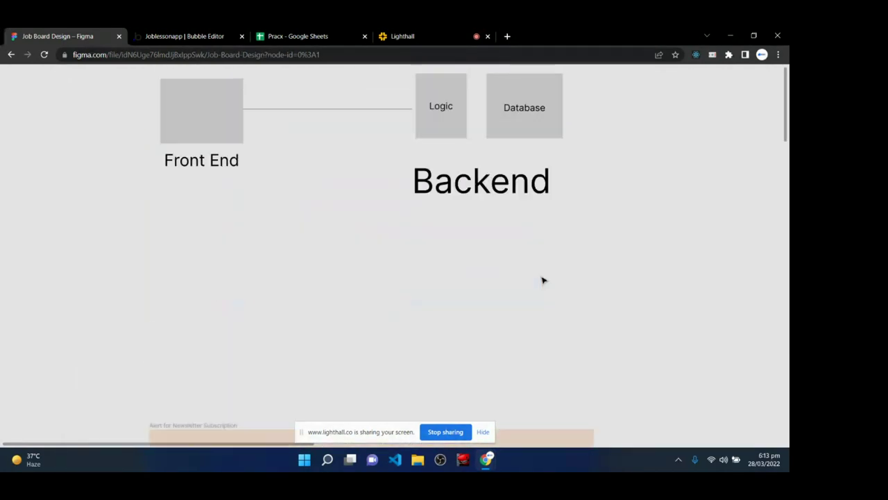
{"action": "scroll", "coordinate": [535, 293], "scroll_direction": "down", "scroll_amount": 1}
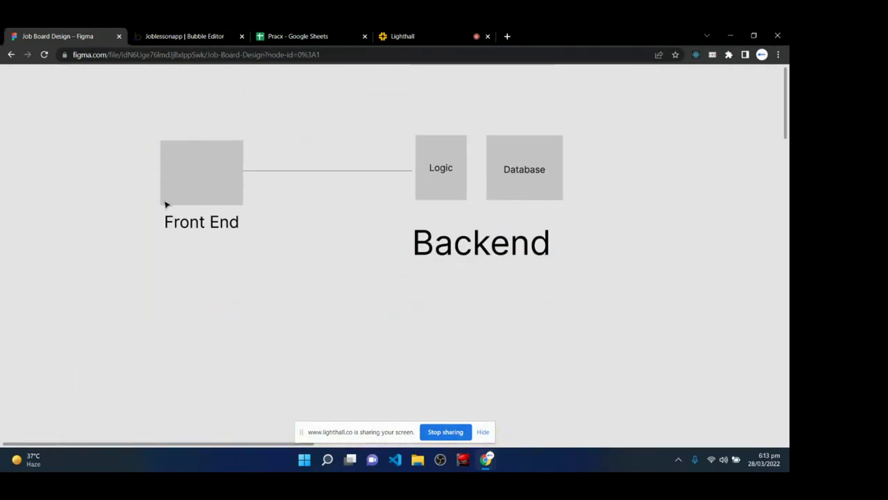
{"action": "left_click", "coordinate": [195, 170]}
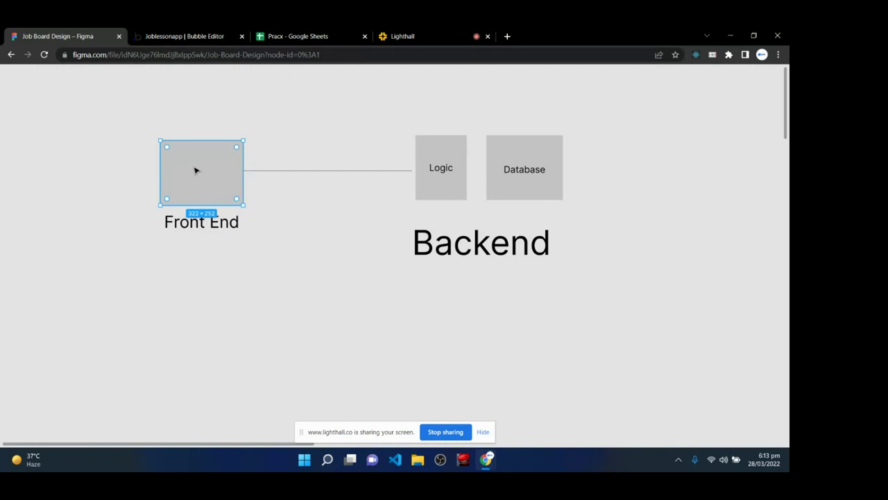
{"action": "left_click", "coordinate": [426, 149]}
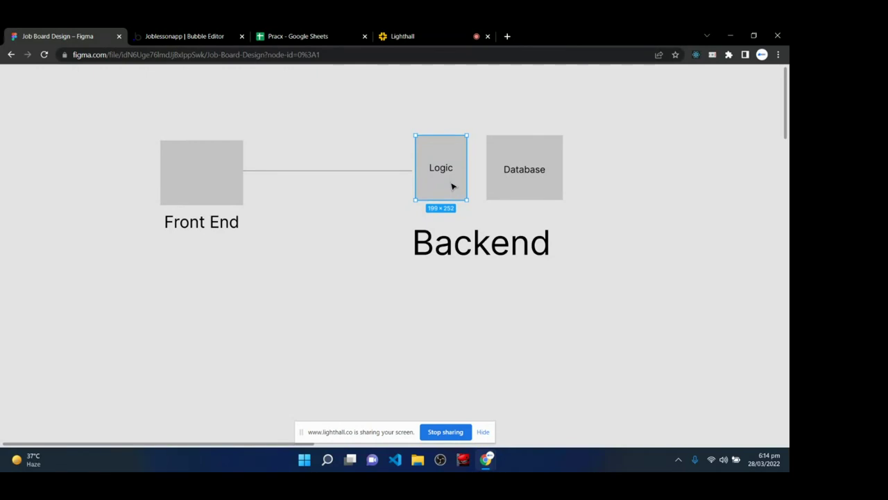
{"action": "left_click", "coordinate": [525, 192]}
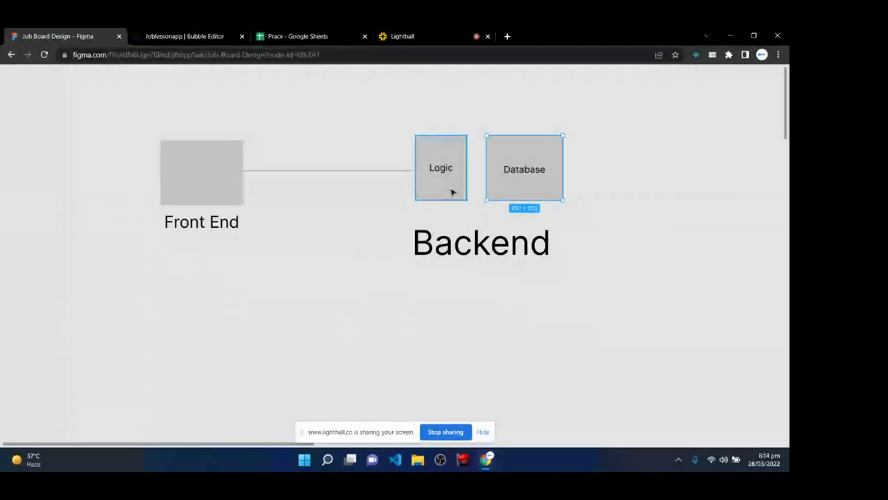
{"action": "left_click", "coordinate": [226, 169]}
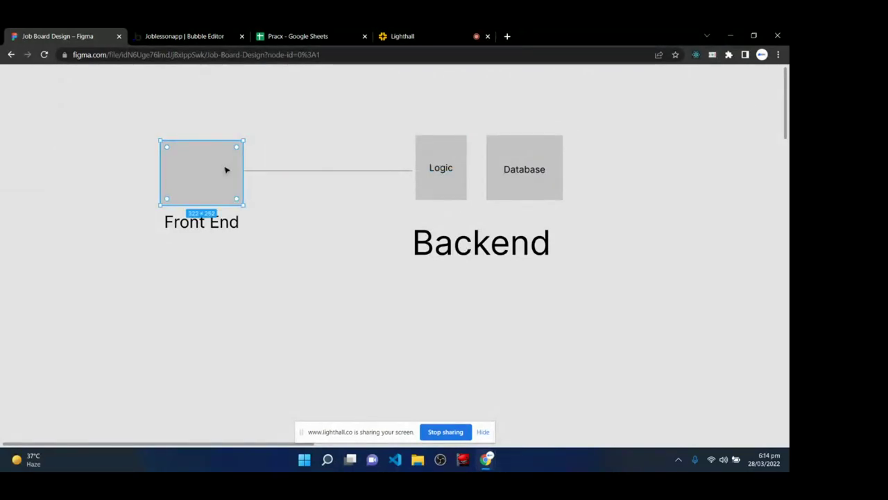
{"action": "left_click_drag", "start_coordinate": [403, 113], "coordinate": [421, 213]}
{"action": "left_click", "coordinate": [371, 249]}
{"action": "key", "text": "ctrl+z"}
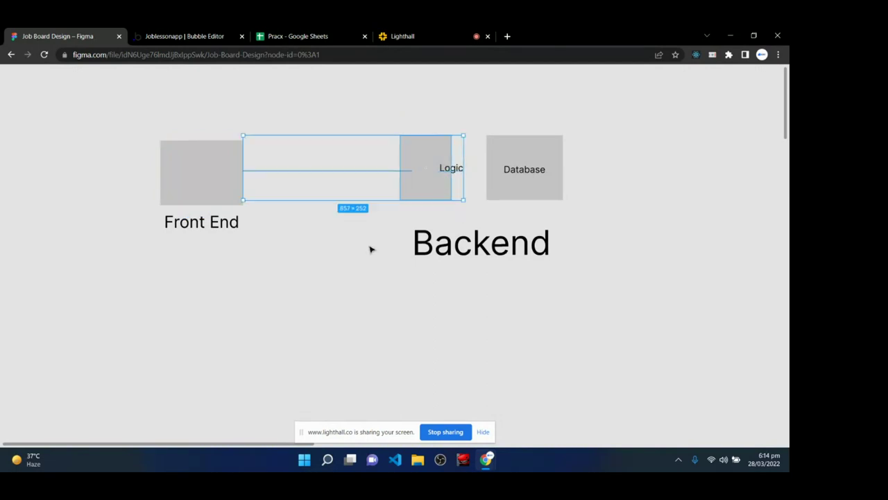
{"action": "key", "text": "ctrl+z"}
{"action": "left_click", "coordinate": [371, 250]}
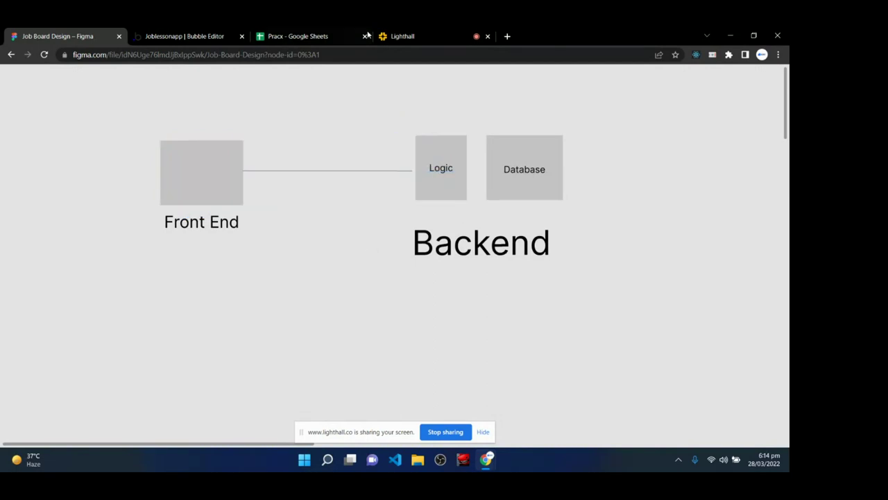
{"action": "left_click", "coordinate": [407, 32]}
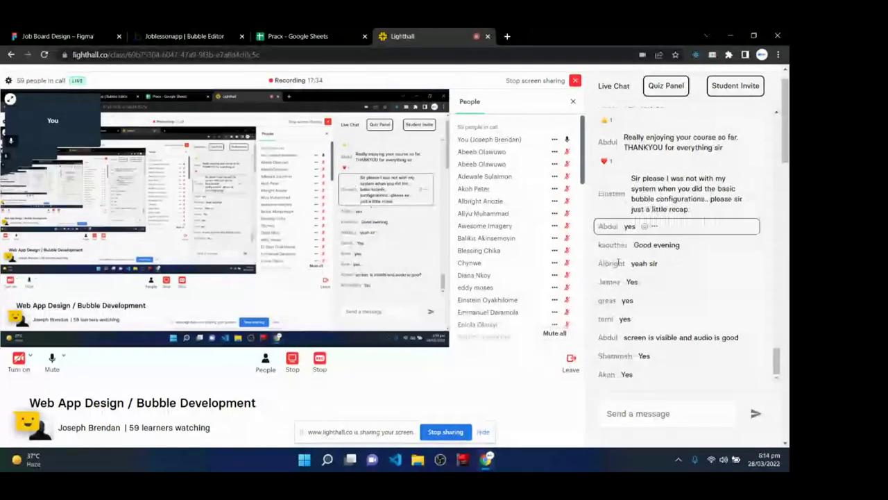
- Scroll the Lighthall class chat, then return to Figma's Front End–Logic–Database diagram
{"action": "scroll", "coordinate": [673, 313], "scroll_direction": "down", "scroll_amount": 2}
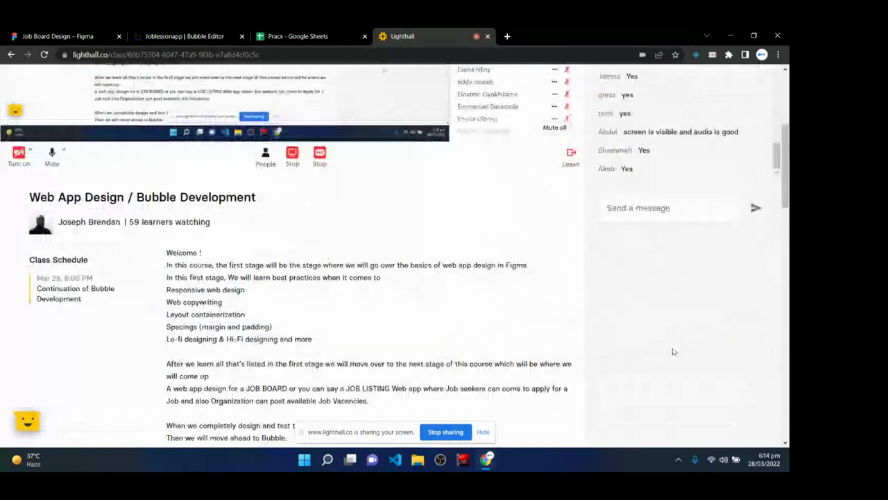
{"action": "scroll", "coordinate": [662, 340], "scroll_direction": "up", "scroll_amount": 2}
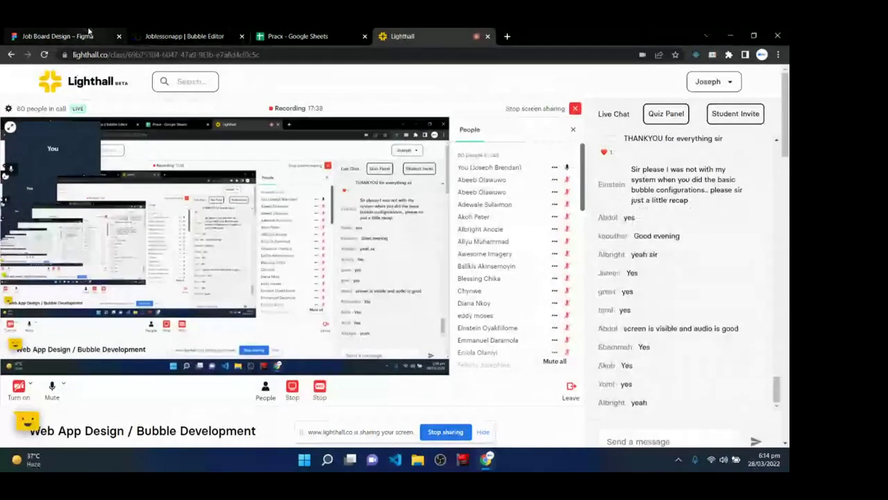
{"action": "left_click", "coordinate": [89, 32]}
{"action": "left_click", "coordinate": [188, 179]}
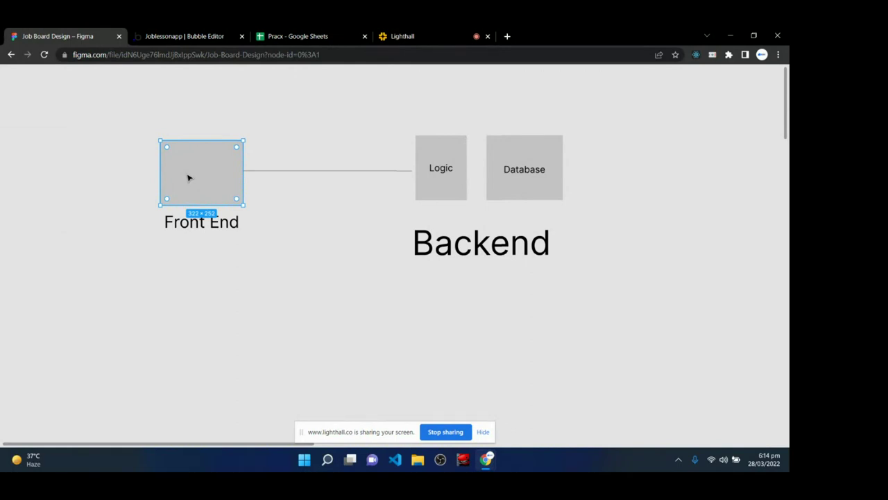
- Compare Bubble's Design and Workflow views against the Figma diagram's Logic box
{"action": "left_click", "coordinate": [177, 35]}
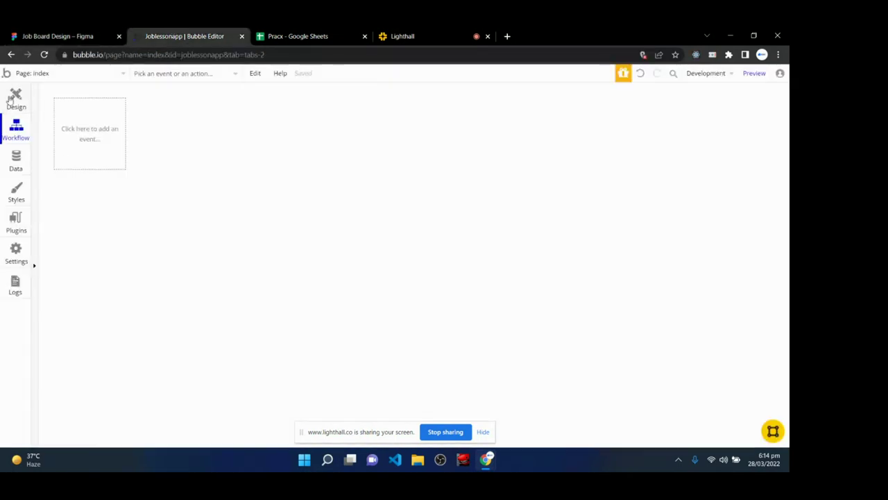
{"action": "left_click", "coordinate": [11, 100]}
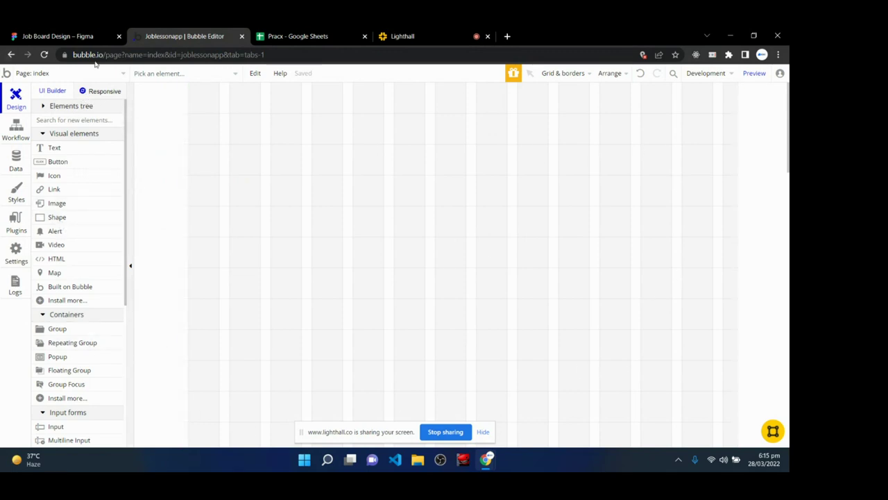
{"action": "left_click", "coordinate": [59, 36]}
{"action": "left_click", "coordinate": [438, 194]}
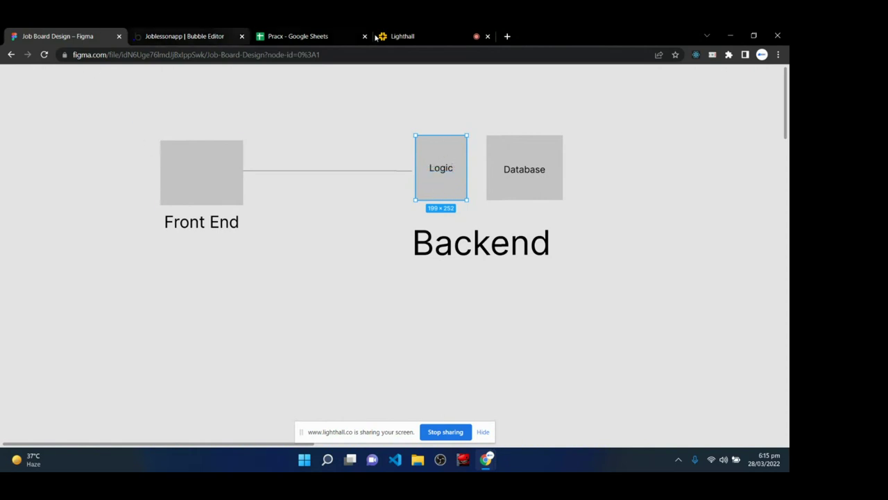
{"action": "left_click", "coordinate": [213, 34]}
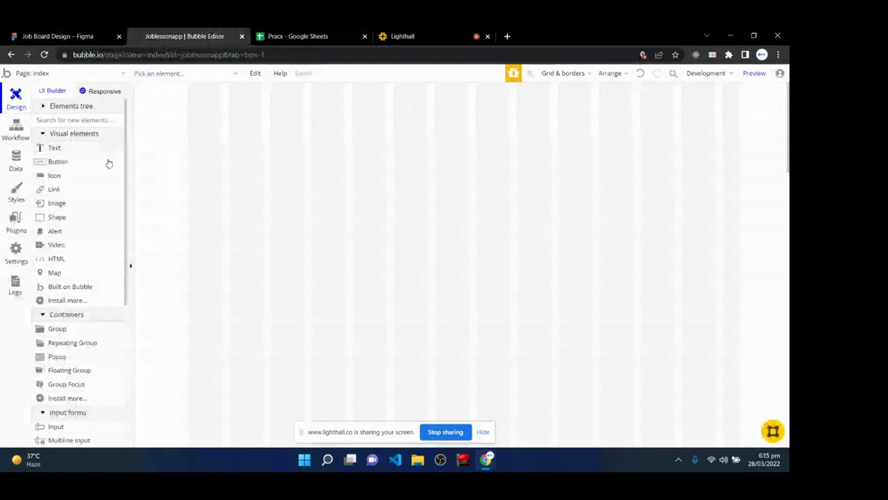
{"action": "left_click", "coordinate": [21, 131]}
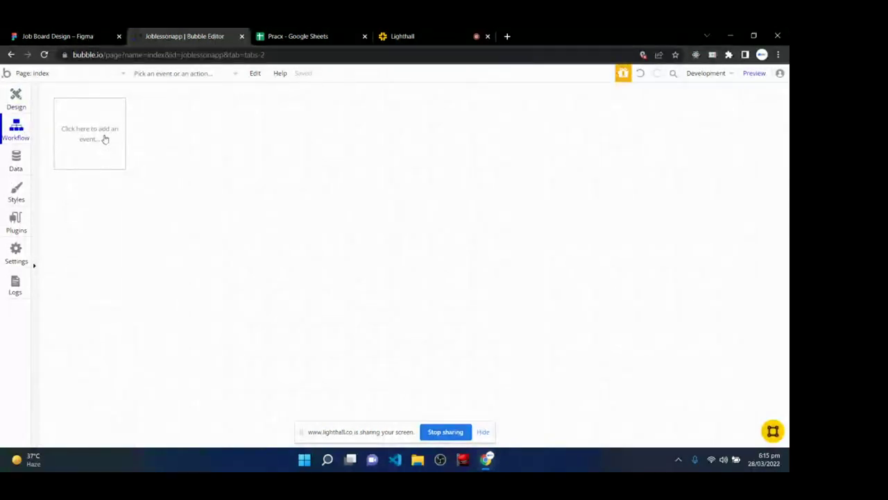
{"action": "left_click", "coordinate": [93, 36]}
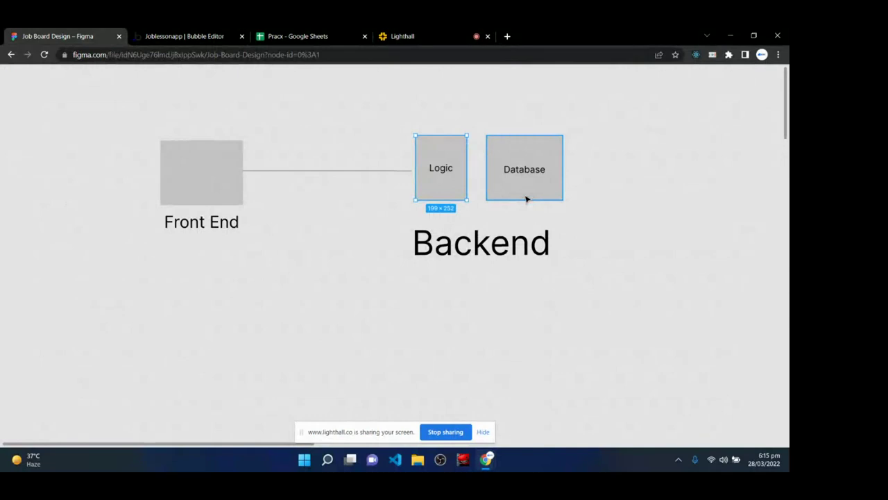
- Browse Bubble's Data types, Design and Workflow areas, then return to the Lighthall call
{"action": "left_click", "coordinate": [221, 36]}
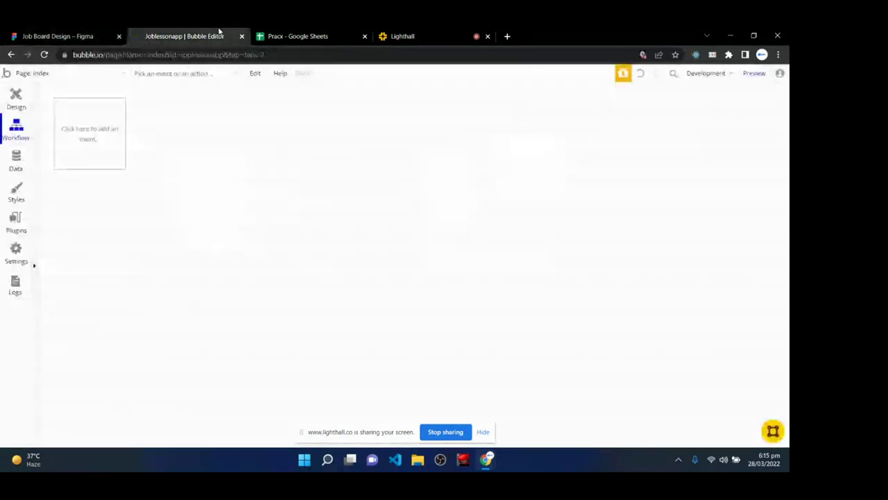
{"action": "left_click", "coordinate": [17, 167]}
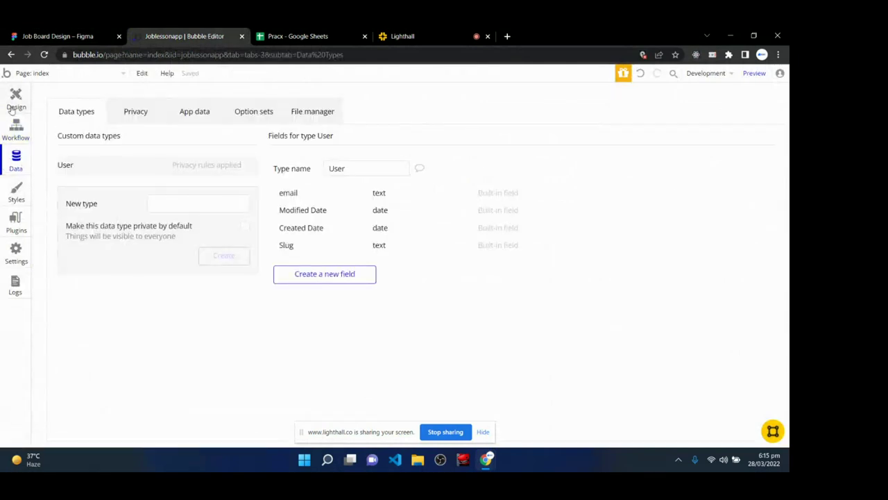
{"action": "left_click", "coordinate": [14, 102]}
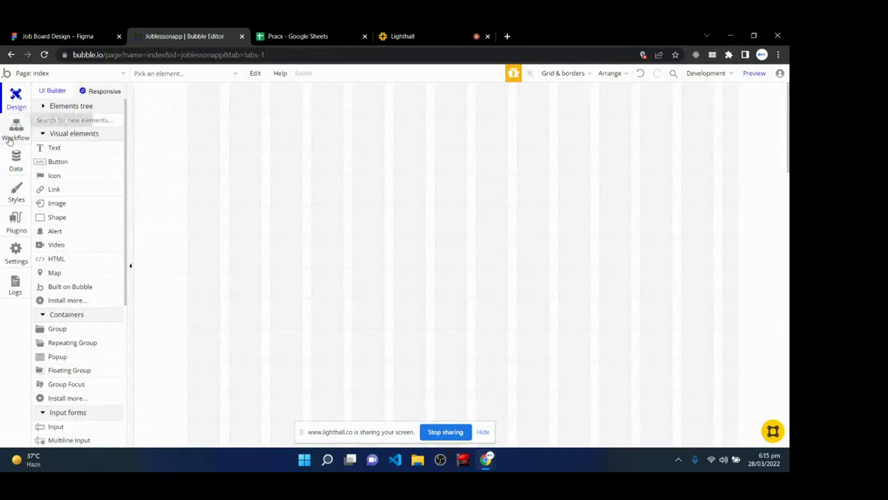
{"action": "left_click", "coordinate": [15, 130]}
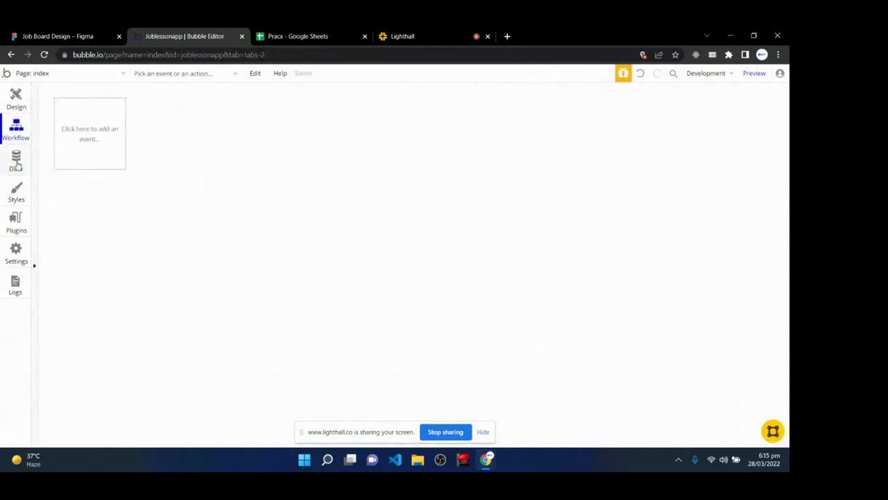
{"action": "left_click", "coordinate": [16, 165]}
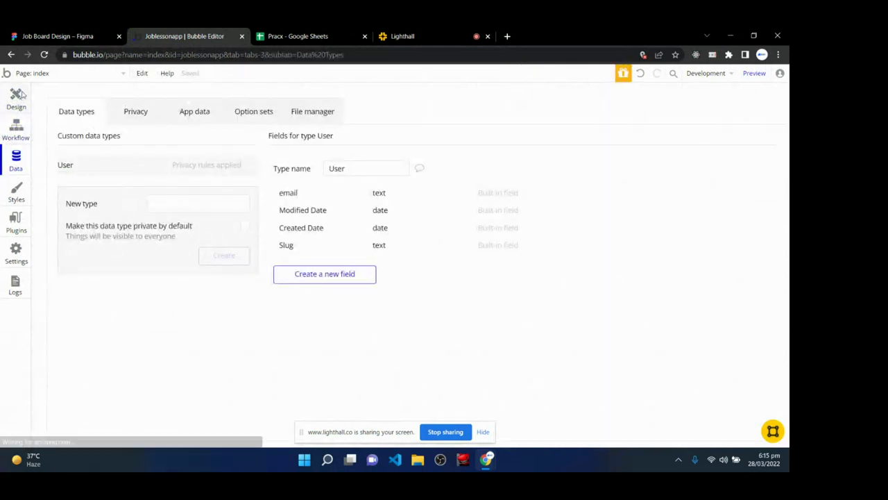
{"action": "left_click", "coordinate": [18, 97]}
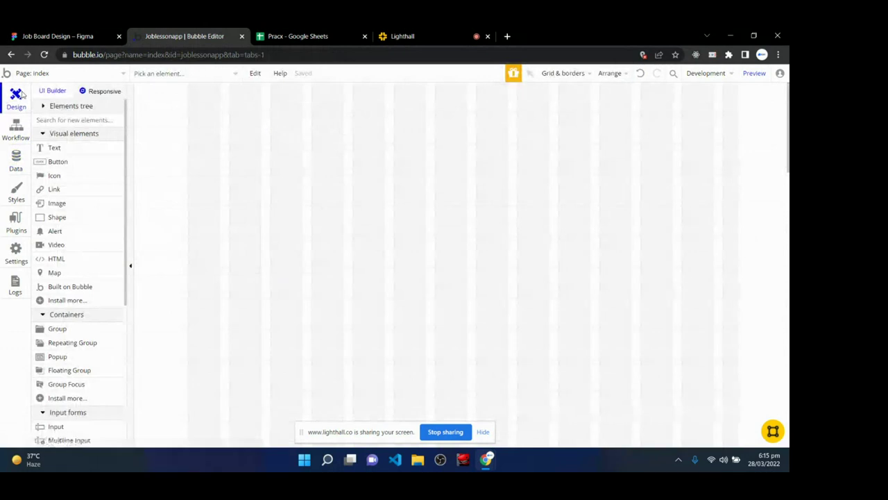
{"action": "left_click", "coordinate": [439, 33]}
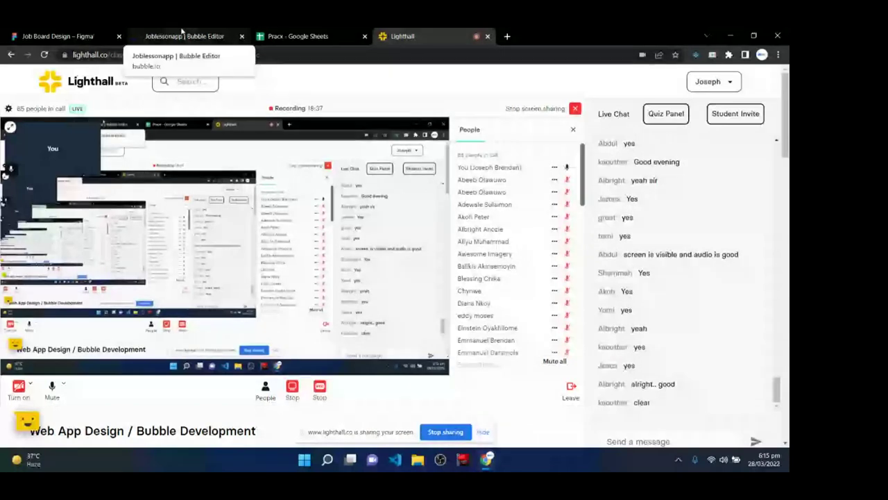
- Return to the Joblessonapp Bubble editor on the index page design view
{"action": "left_click", "coordinate": [183, 35]}
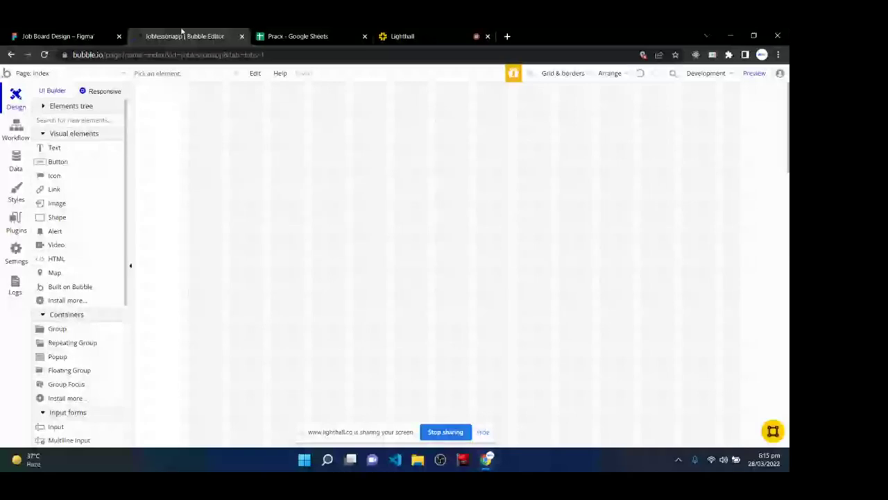
{"action": "key", "text": "ctrl+shift+Tab"}
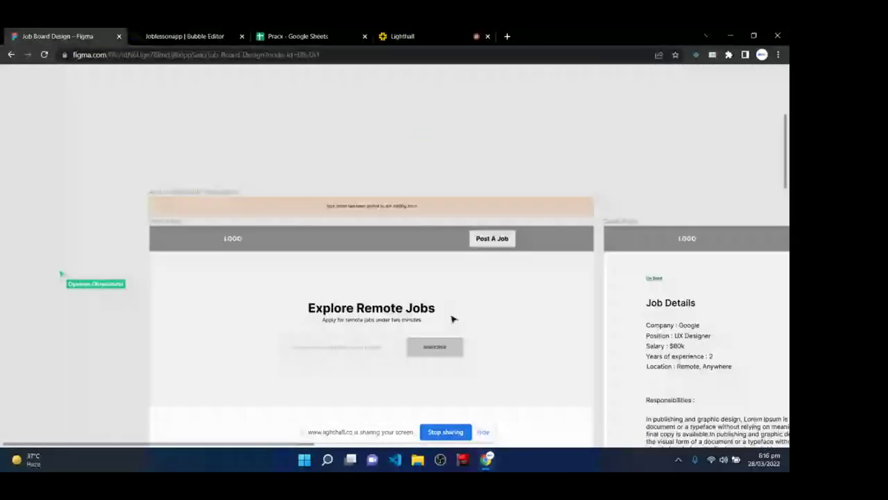
{"action": "scroll", "coordinate": [452, 319], "scroll_direction": "down", "scroll_amount": 3}
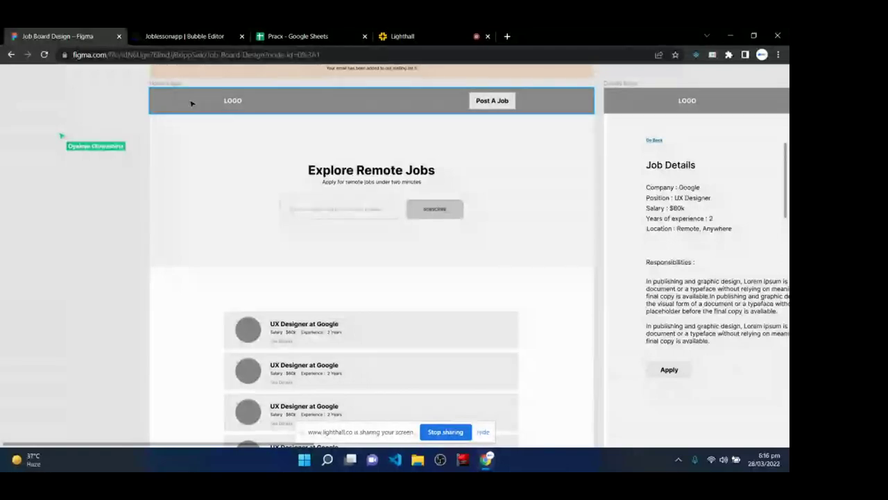
{"action": "left_click", "coordinate": [171, 34]}
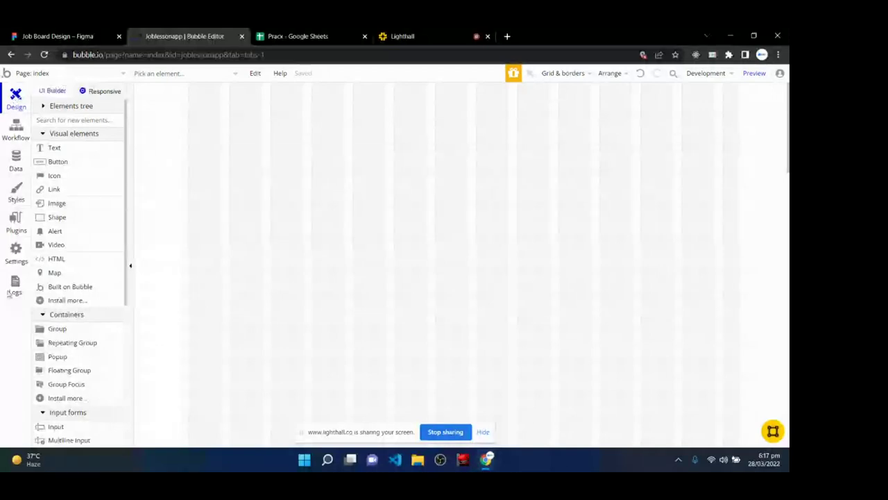
- Check Bubble's Workflow area, return to Design, then move to Figma's Job Board Design file
{"action": "left_click", "coordinate": [16, 128]}
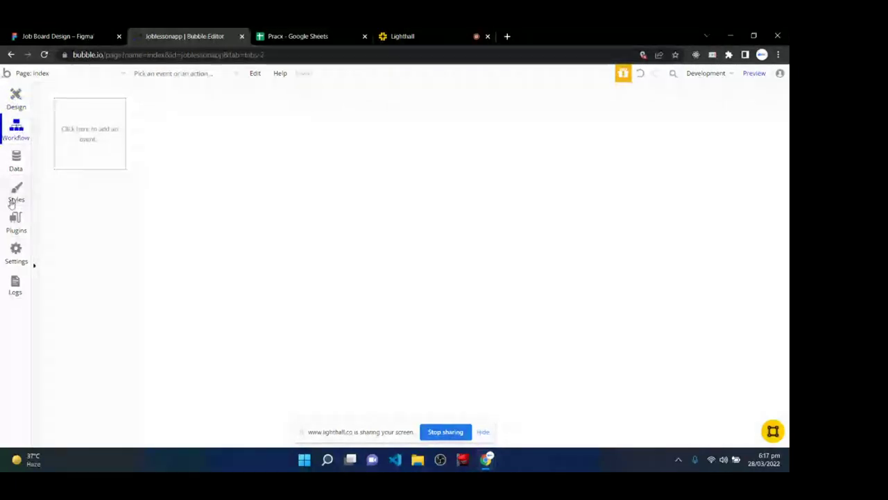
{"action": "left_click", "coordinate": [19, 98]}
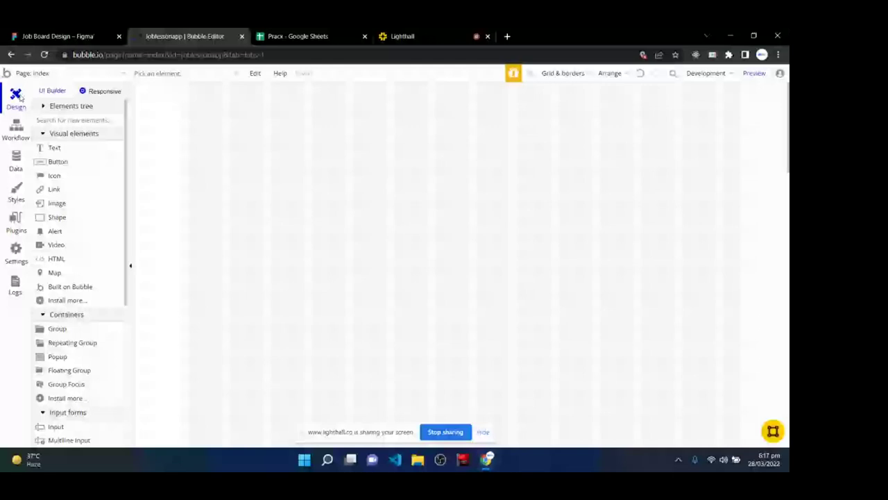
{"action": "key", "text": "ctrl+shift+Tab"}
{"action": "scroll", "coordinate": [379, 276], "scroll_direction": "down", "scroll_amount": 1}
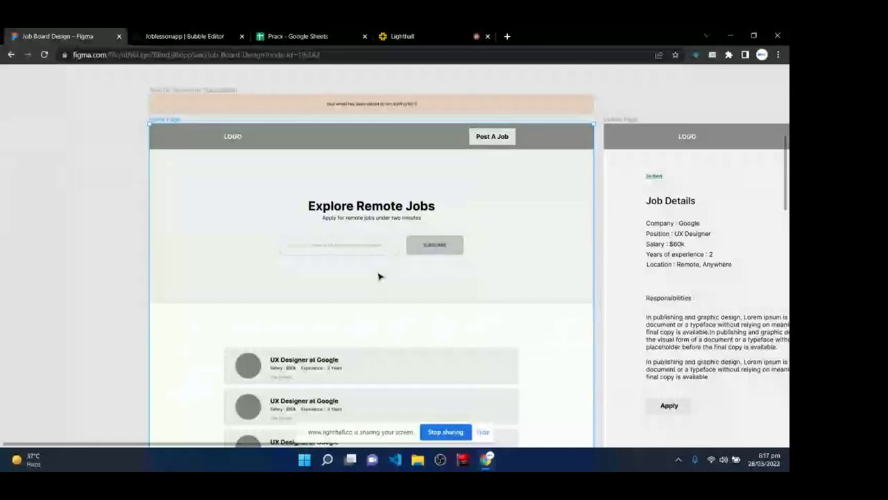
- Place an 'Index' text label on the canvas left of the Home Page frame
{"action": "left_click", "coordinate": [321, 290]}
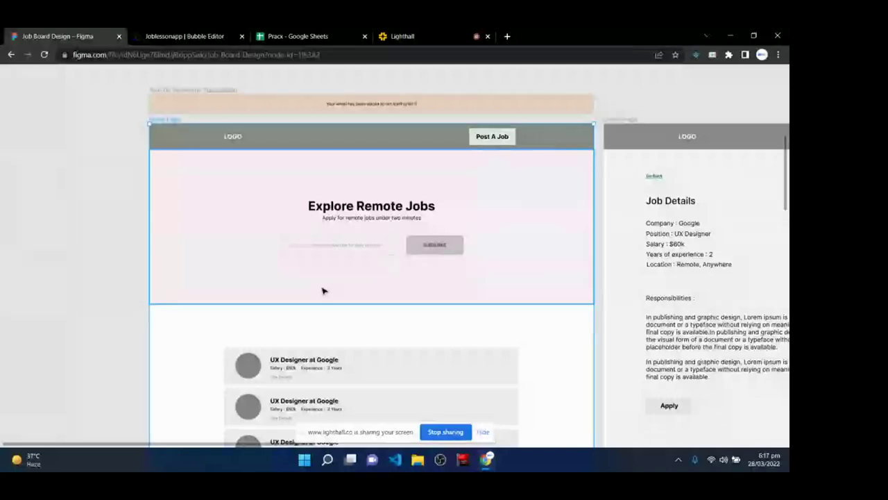
{"action": "key", "text": "Escape"}
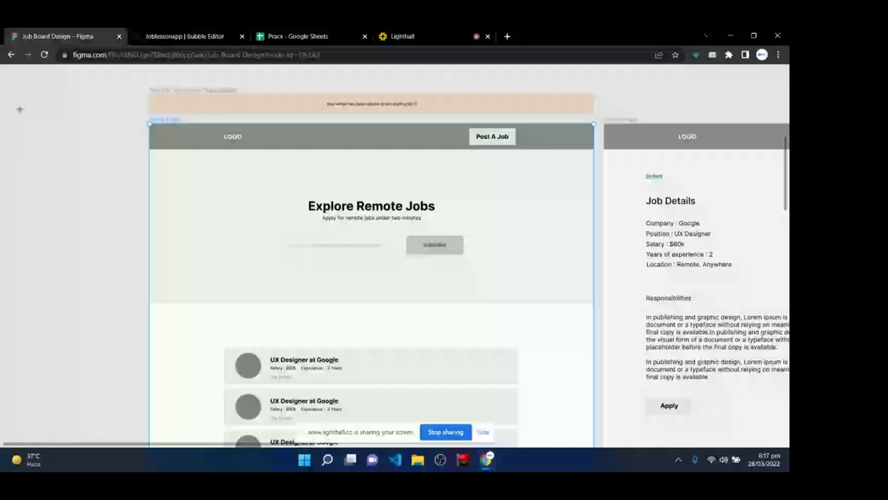
{"action": "key", "text": "t"}
{"action": "left_click", "coordinate": [30, 134]}
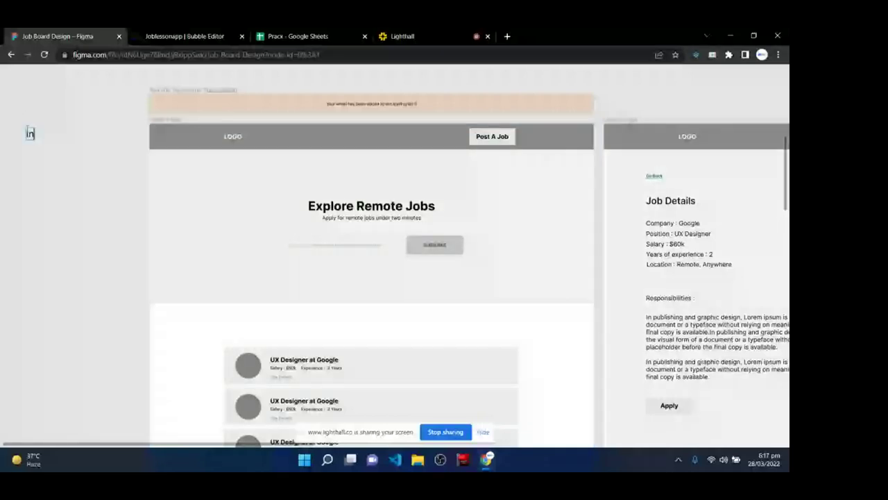
{"action": "type", "text": "Index"}
{"action": "key", "text": "Escape"}
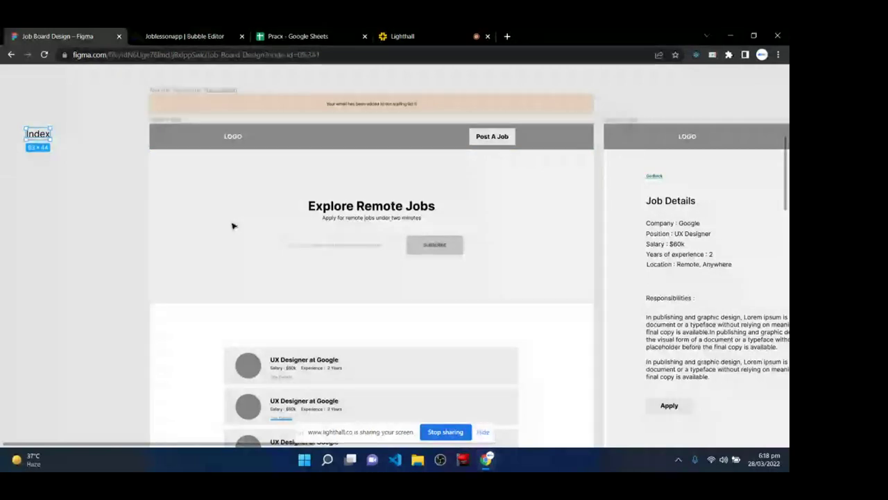
{"action": "key", "text": "ctrl+Tab"}
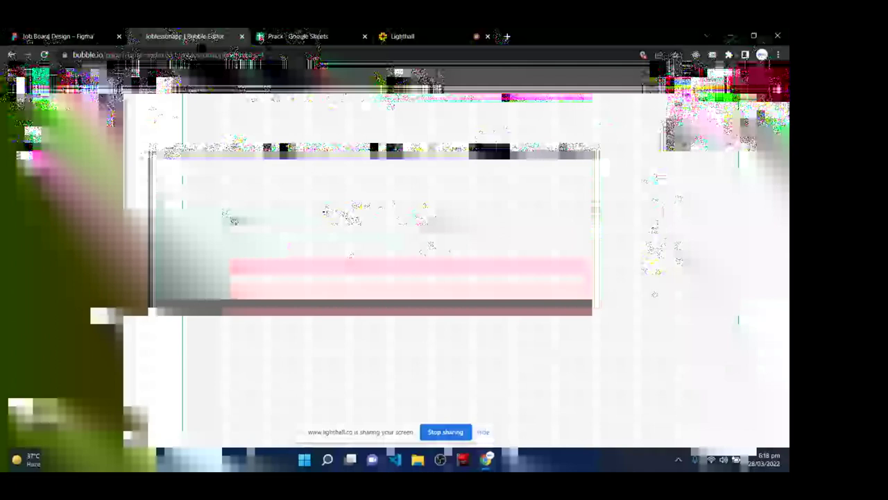
{"action": "key", "text": "ctrl+shift+Tab"}
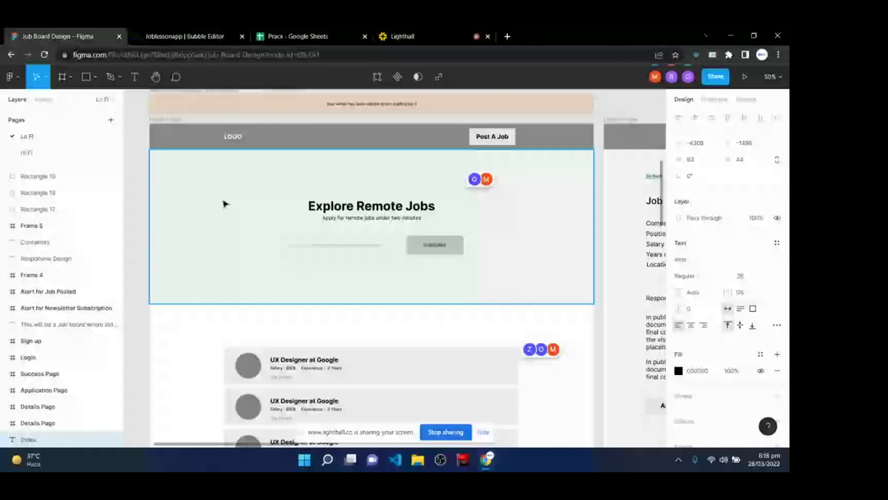
- Pick Figma's Frame tool for its presets, then go to the Bubble editor's index page
{"action": "key", "text": "f"}
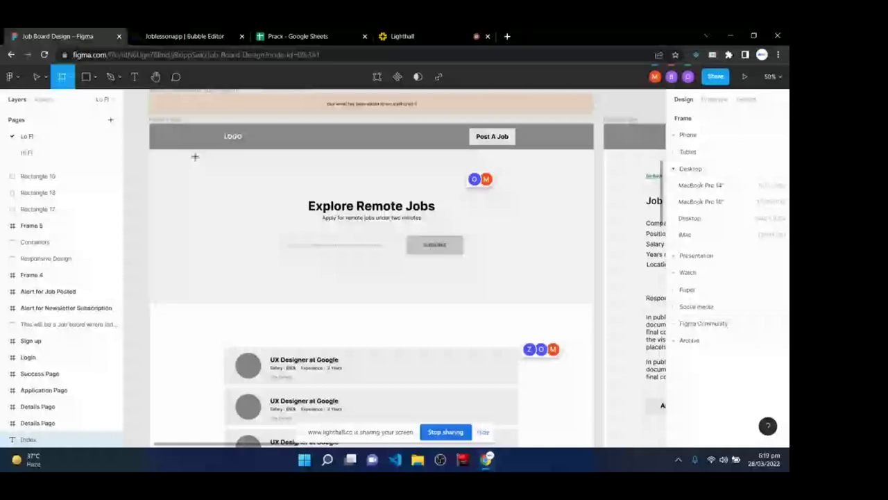
{"action": "key", "text": "ctrl+Tab"}
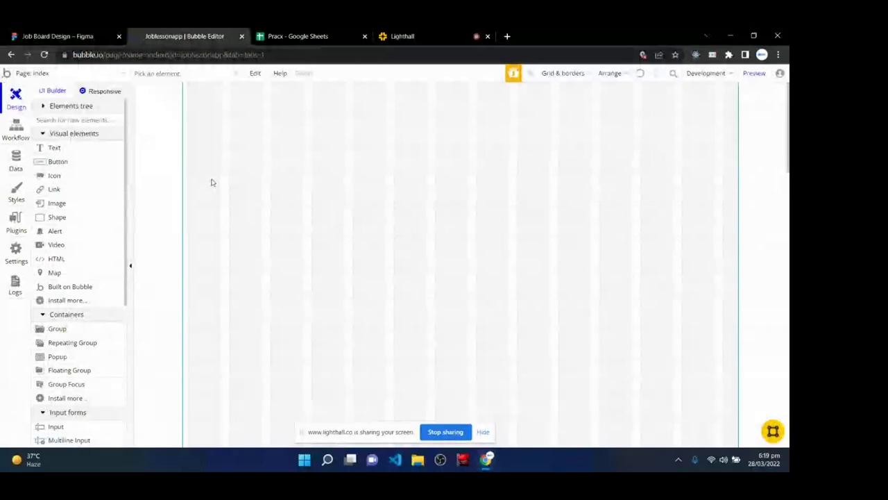
{"action": "key", "text": "ctrl+1"}
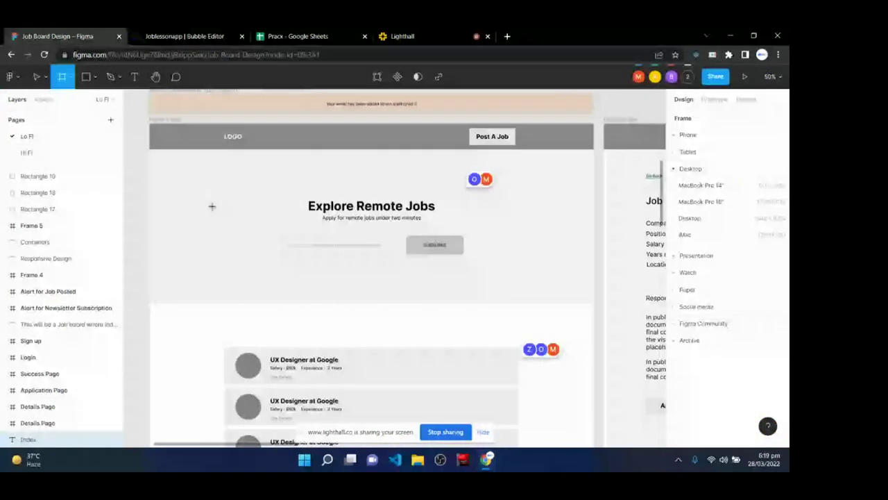
{"action": "left_click", "coordinate": [217, 34]}
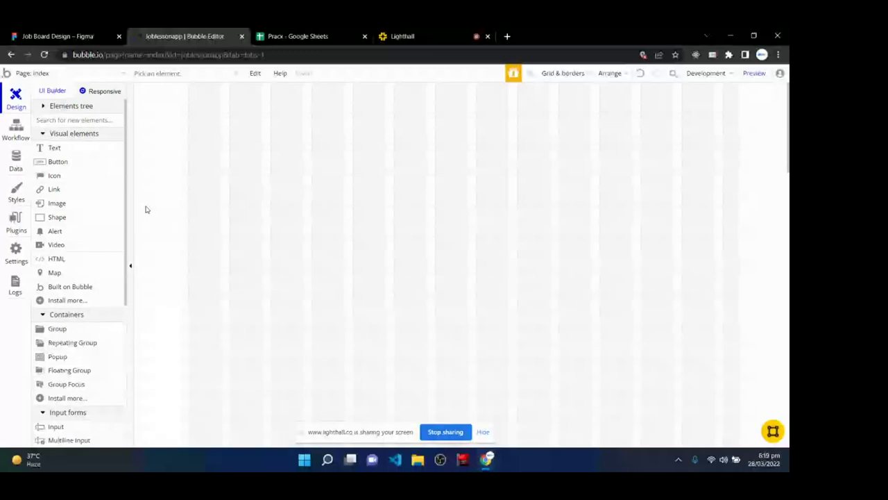
- Select the index page and toggle Show grid off and back on in Grid & borders
{"action": "left_click", "coordinate": [199, 202]}
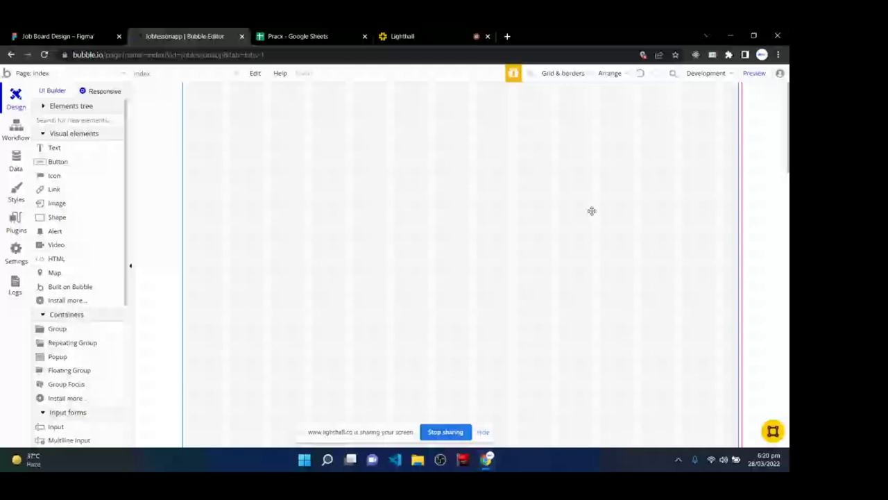
{"action": "left_click", "coordinate": [565, 73]}
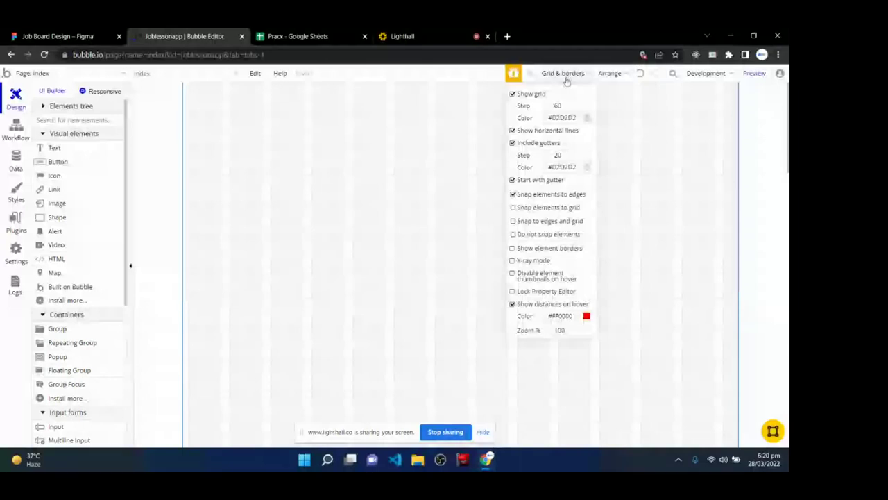
{"action": "left_click", "coordinate": [512, 94]}
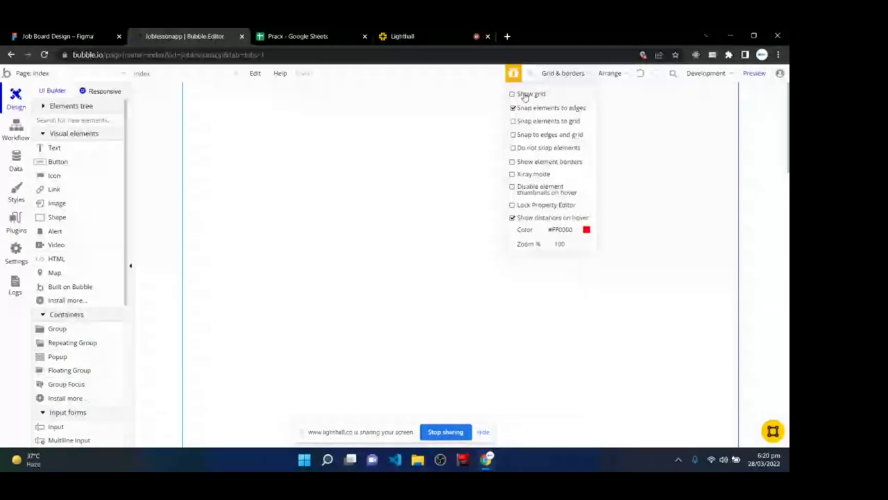
{"action": "left_click", "coordinate": [523, 95]}
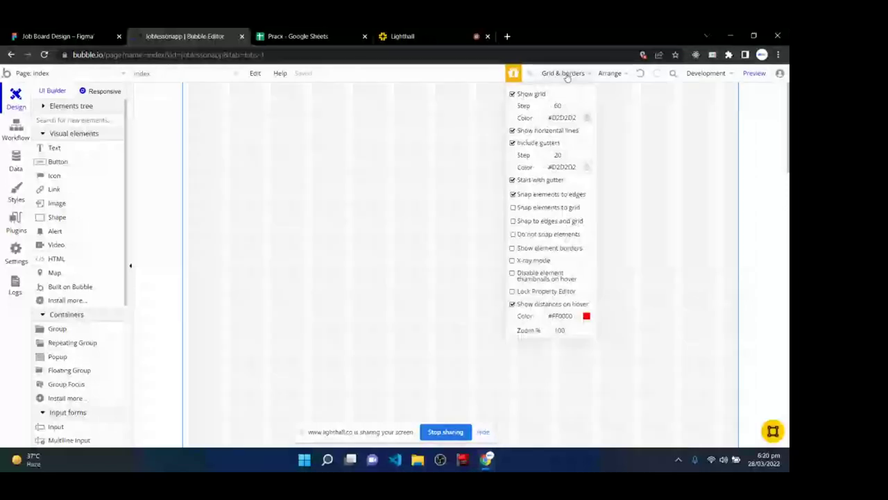
{"action": "left_click", "coordinate": [567, 74]}
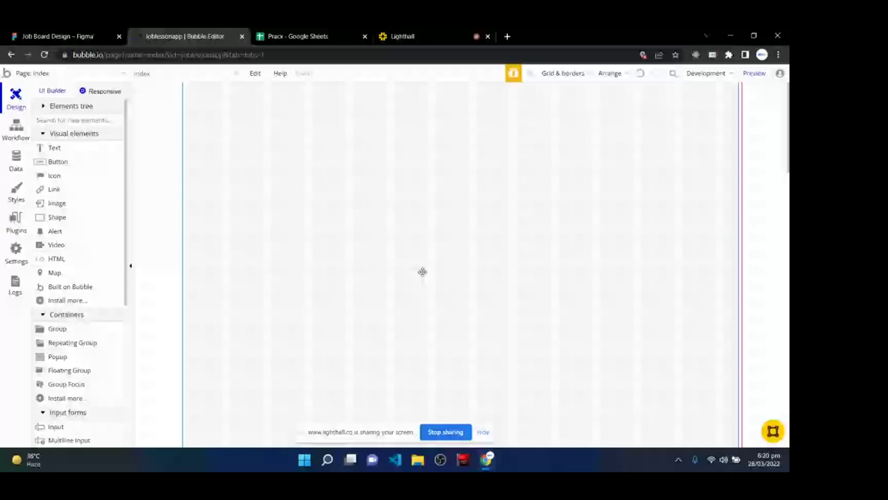
- Briefly visit the Lighthall class call, then return to Bubble's empty index page canvas
{"action": "left_click", "coordinate": [435, 31]}
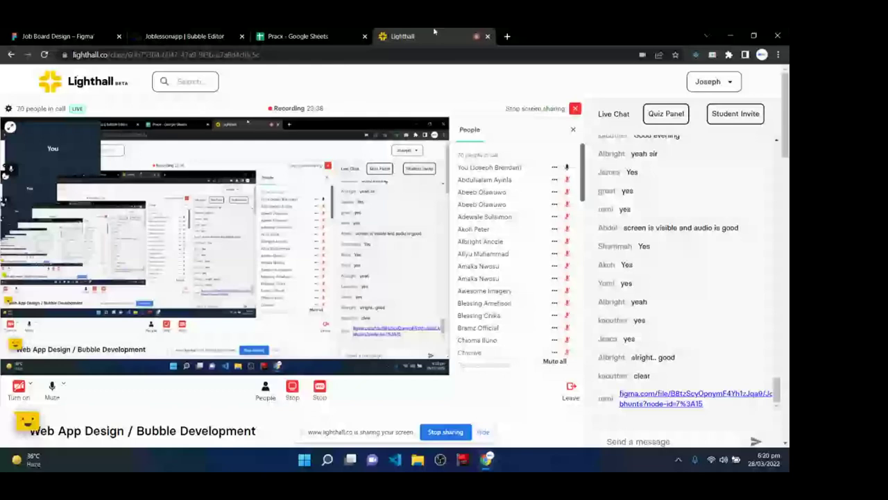
{"action": "mouse_move", "coordinate": [316, 245]}
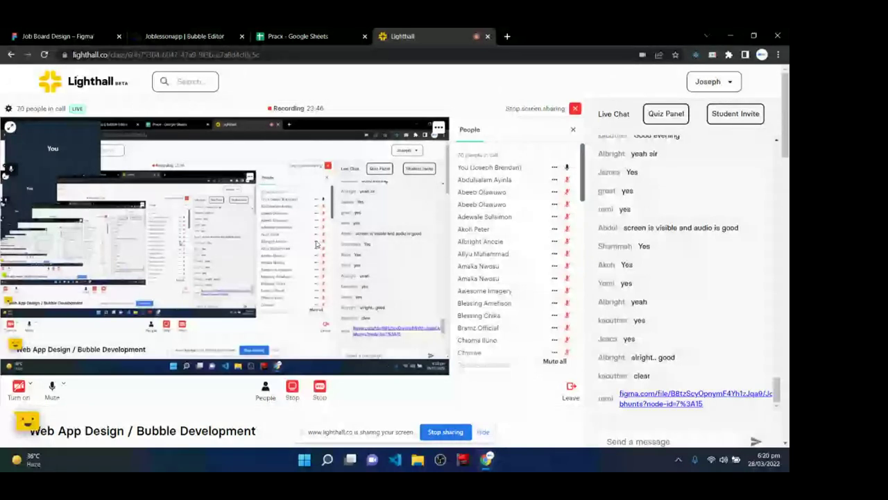
{"action": "left_click", "coordinate": [204, 36]}
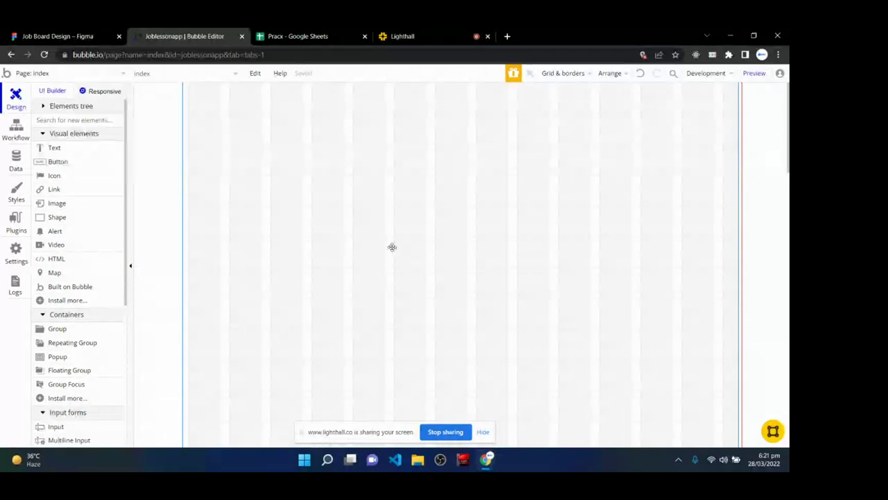
- In the Job Board Design file, type a 'Property window' text label below the Front End and Backend headings
{"action": "key", "text": "ctrl+shift+Tab"}
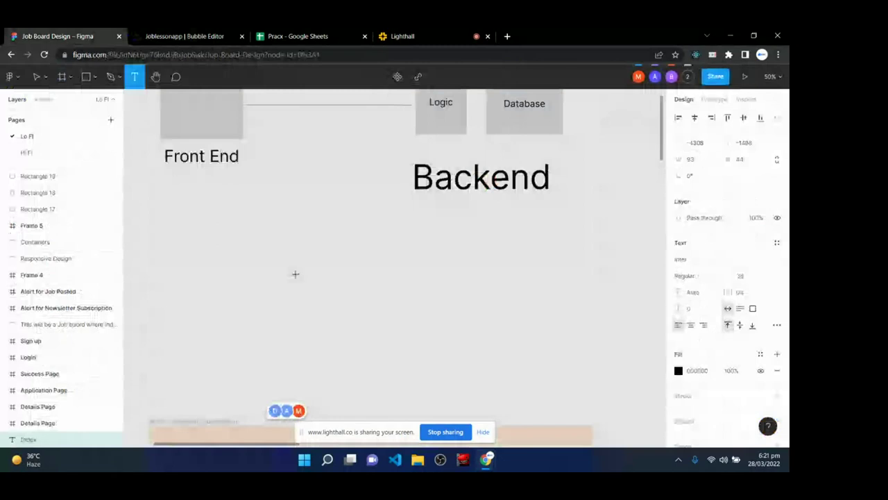
{"action": "left_click", "coordinate": [300, 251]}
{"action": "type", "text": "Pr"}
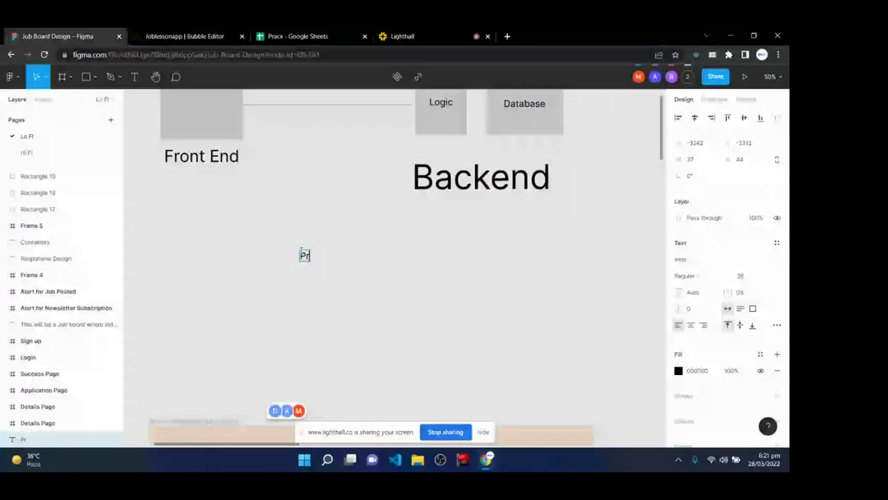
{"action": "type", "text": "operty window"}
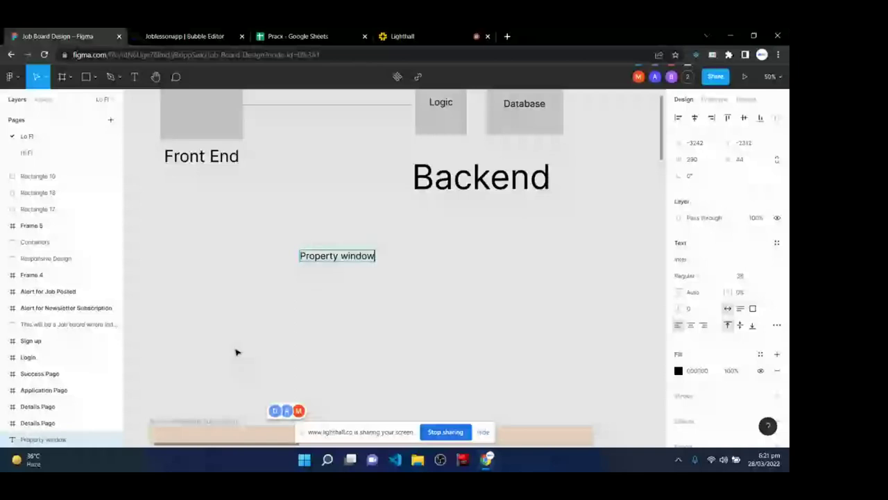
{"action": "key", "text": "ctrl+Tab"}
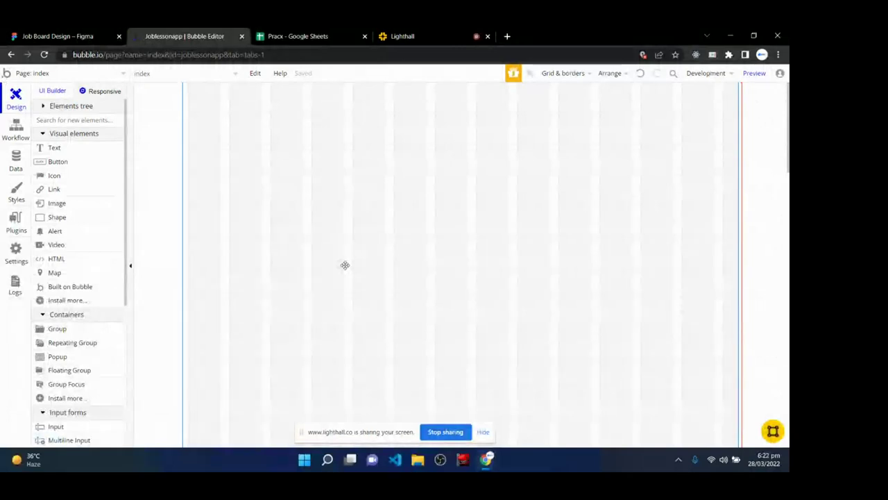
{"action": "left_click", "coordinate": [44, 36]}
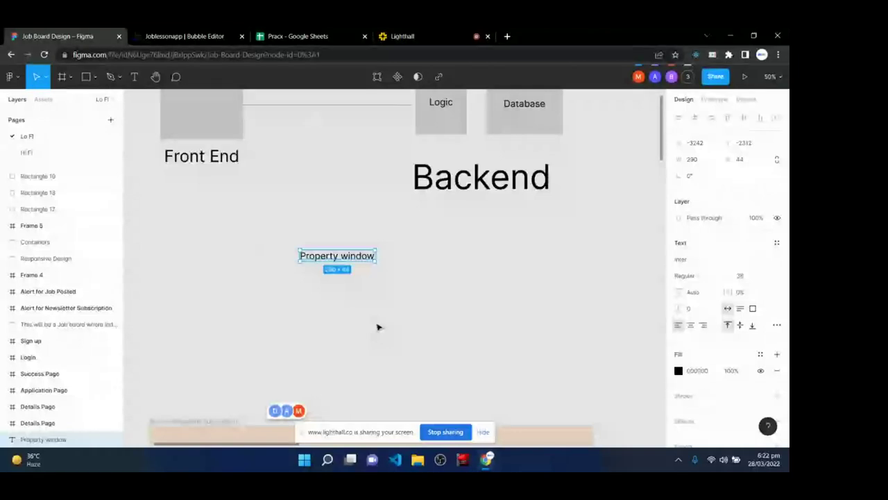
- Add a 1440×960 Surface Pro 8 frame from the Tablet presets and move it into place
{"action": "key", "text": "f"}
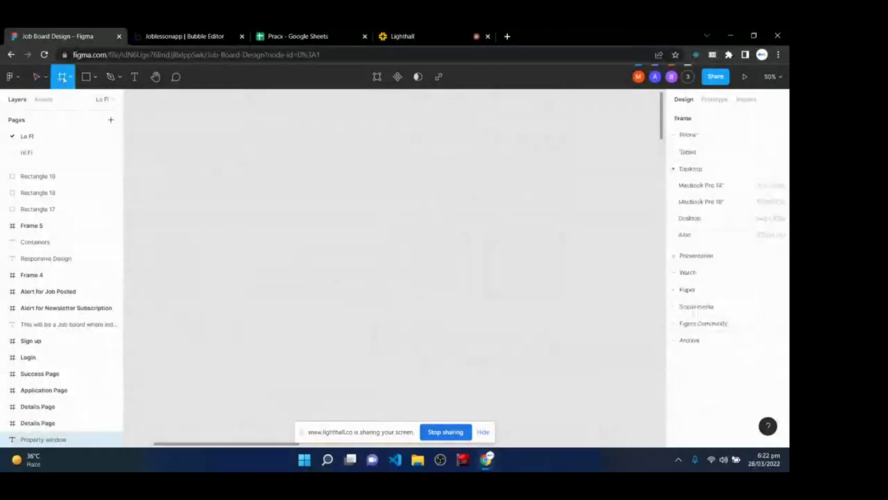
{"action": "left_click", "coordinate": [686, 157]}
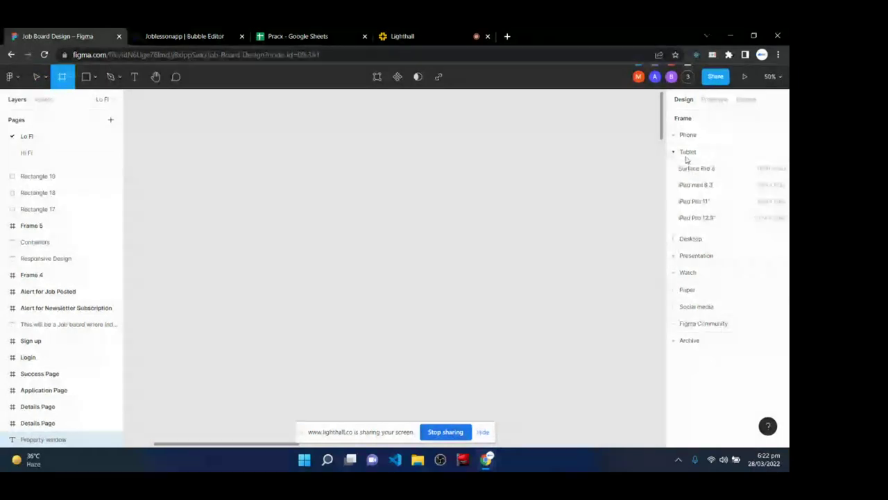
{"action": "left_click", "coordinate": [690, 167]}
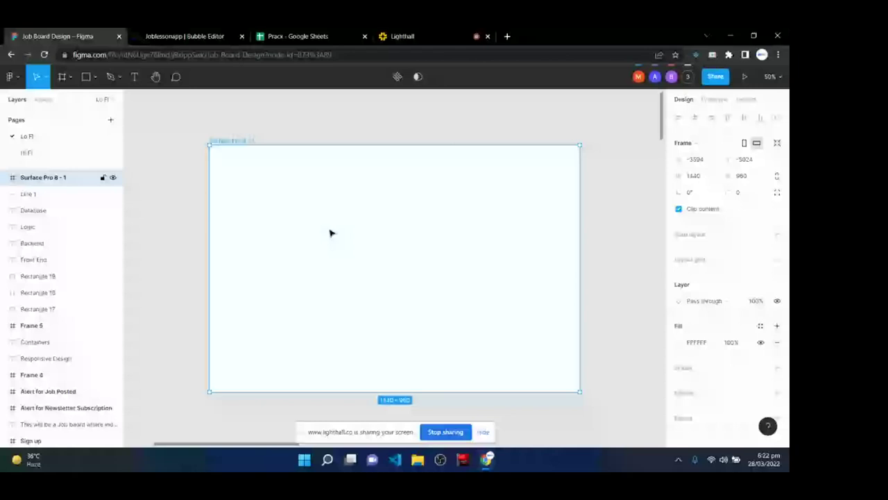
{"action": "left_click_drag", "start_coordinate": [338, 231], "coordinate": [331, 210]}
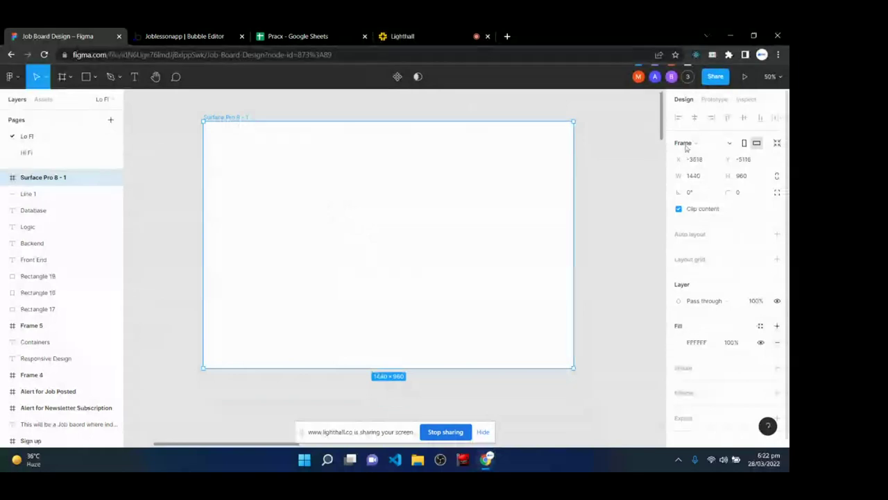
- Give the Surface Pro 8 frame a saturated blue 221EDF fill, then switch to the Bubble editor
{"action": "left_click", "coordinate": [679, 342]}
{"action": "left_click", "coordinate": [627, 326]}
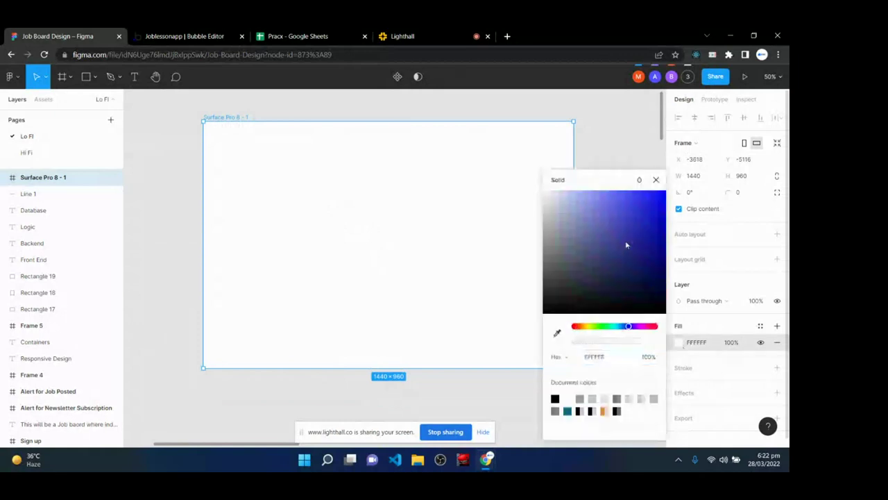
{"action": "left_click", "coordinate": [649, 206]}
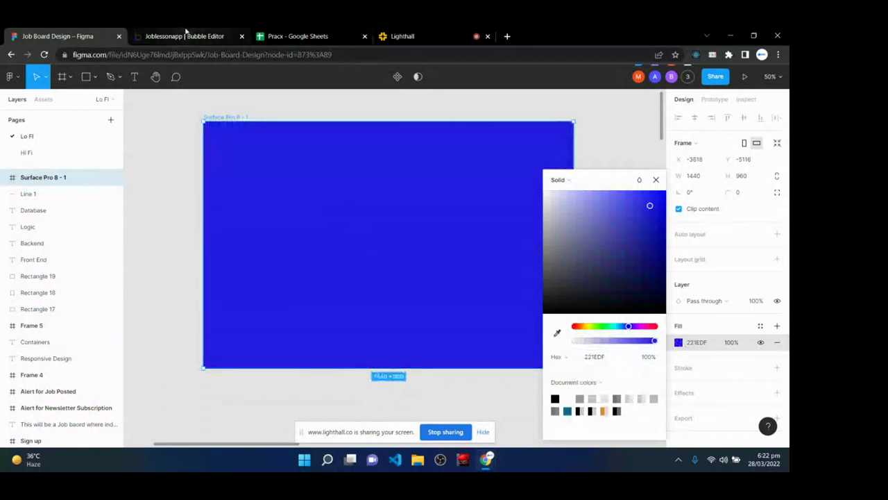
{"action": "left_click", "coordinate": [186, 36]}
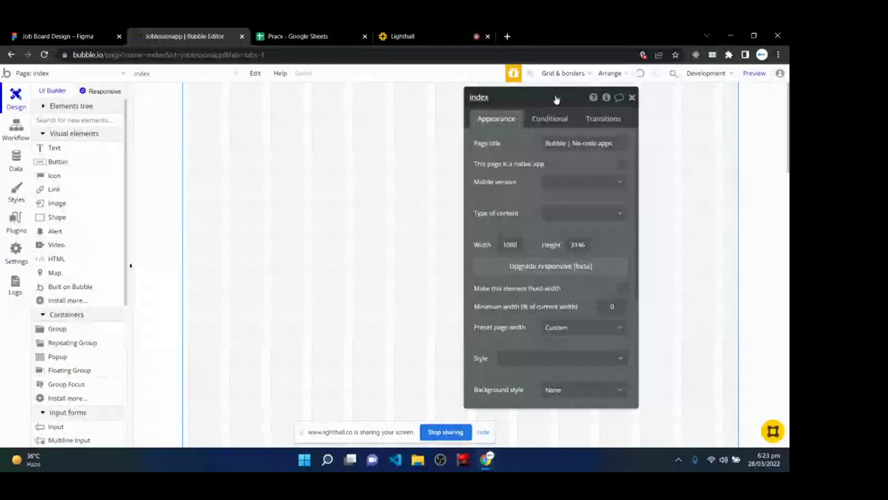
{"action": "left_click_drag", "start_coordinate": [556, 99], "coordinate": [546, 98]}
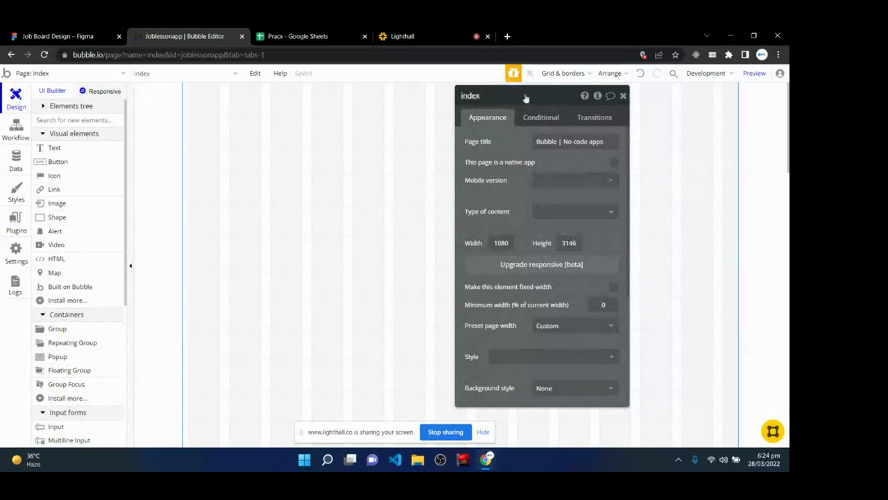
{"action": "left_click_drag", "start_coordinate": [528, 98], "coordinate": [520, 97]}
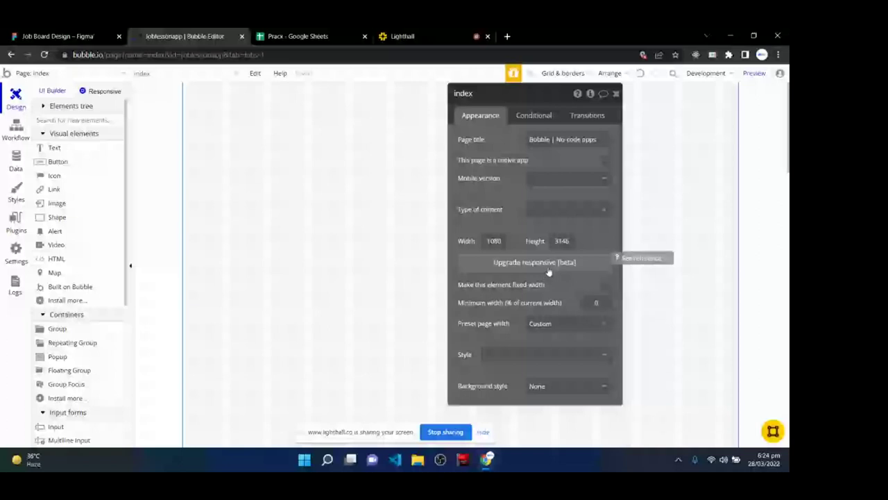
- Upgrade the index page to the Responsive Engine [beta] and dismiss the welcome message
{"action": "left_click", "coordinate": [548, 267]}
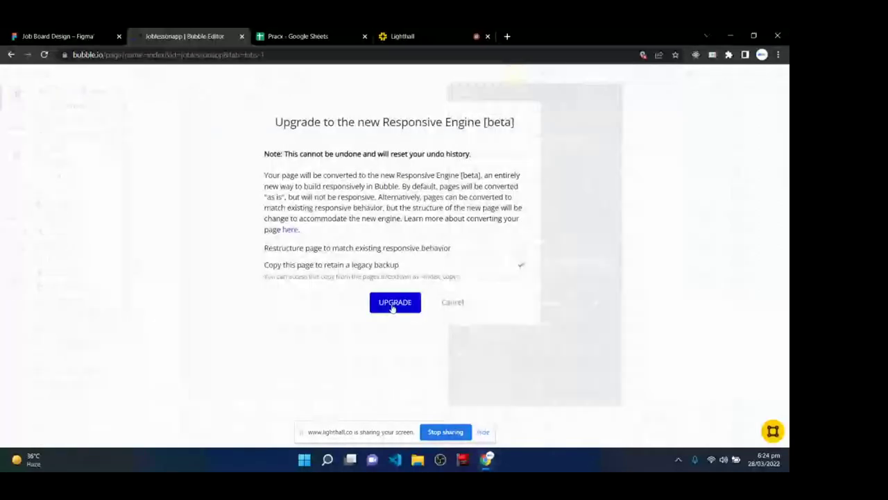
{"action": "left_click", "coordinate": [393, 308]}
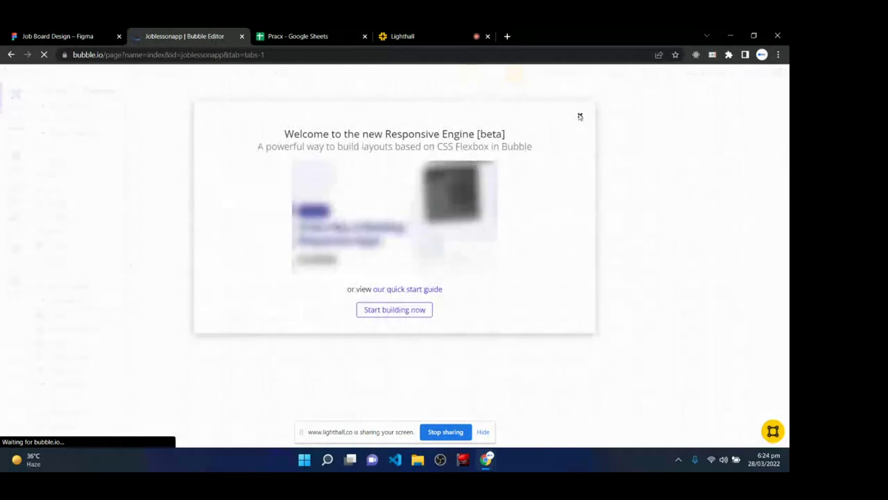
{"action": "left_click", "coordinate": [580, 116]}
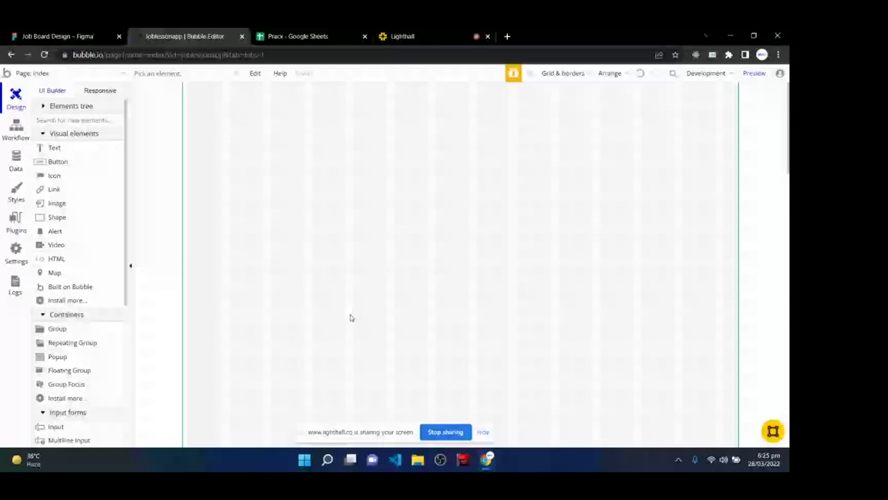
- Back in Figma, draw an empty Frame 6 and apply vertical auto layout with Shift+A
{"action": "key", "text": "ctrl+Page_Up"}
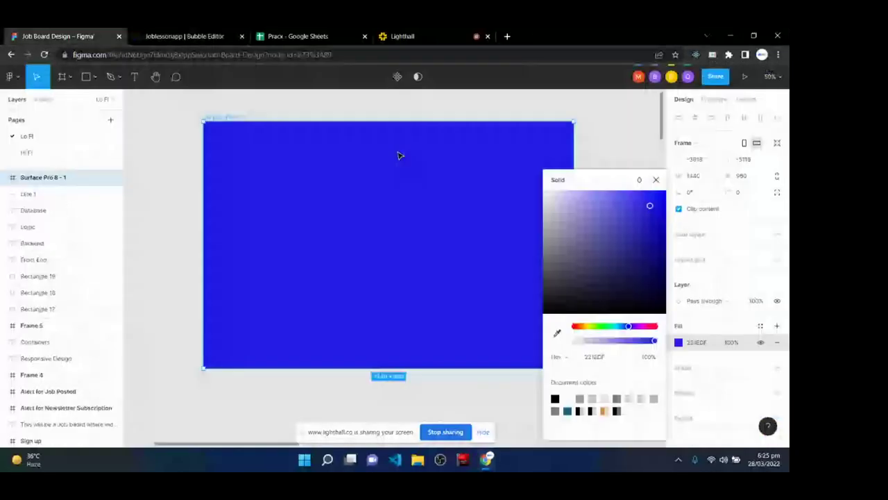
{"action": "left_click", "coordinate": [656, 179]}
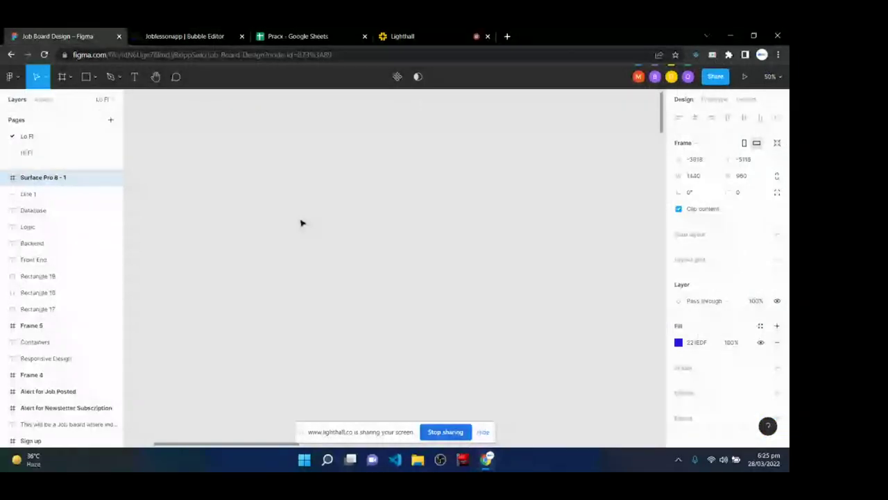
{"action": "left_click", "coordinate": [63, 76]}
{"action": "mouse_move", "coordinate": [239, 136]}
{"action": "left_mouse_down"}
{"action": "mouse_move", "coordinate": [292, 268]}
{"action": "mouse_move", "coordinate": [467, 290]}
{"action": "left_mouse_up"}
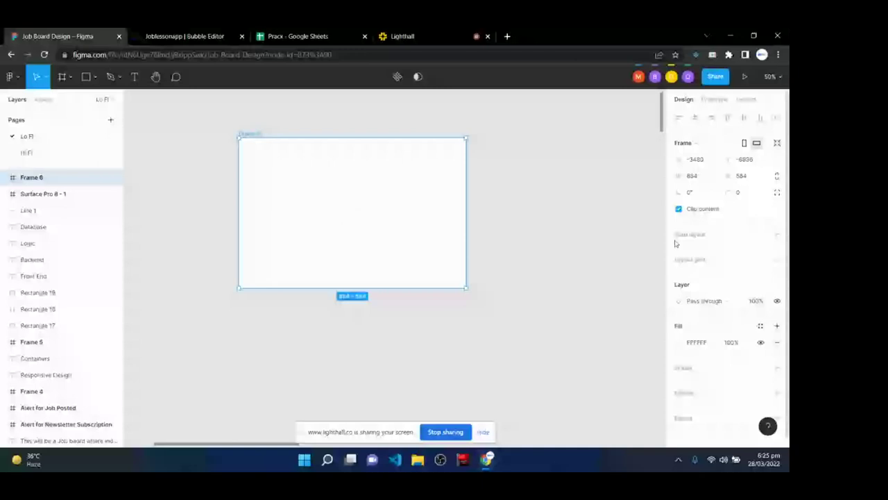
{"action": "key", "text": "shift+a"}
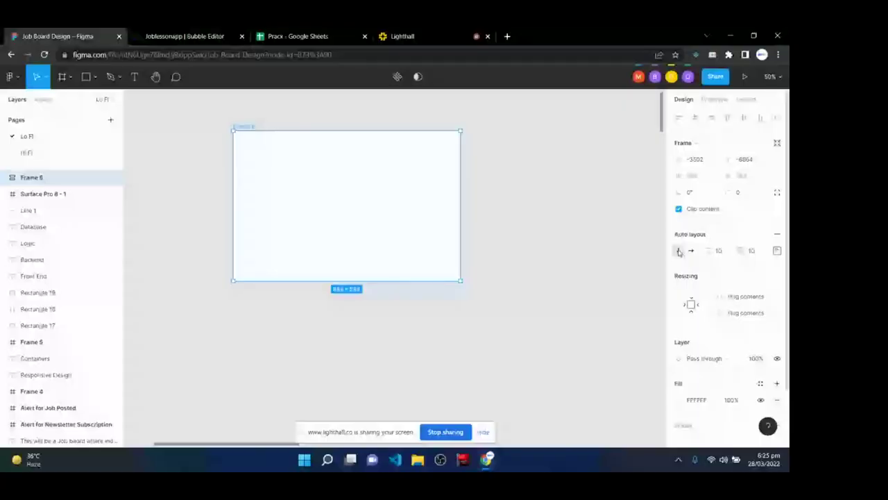
- Draw three grey rectangles and drop them into Frame 6 as stacked rows, the last 640×188
{"action": "key", "text": "r"}
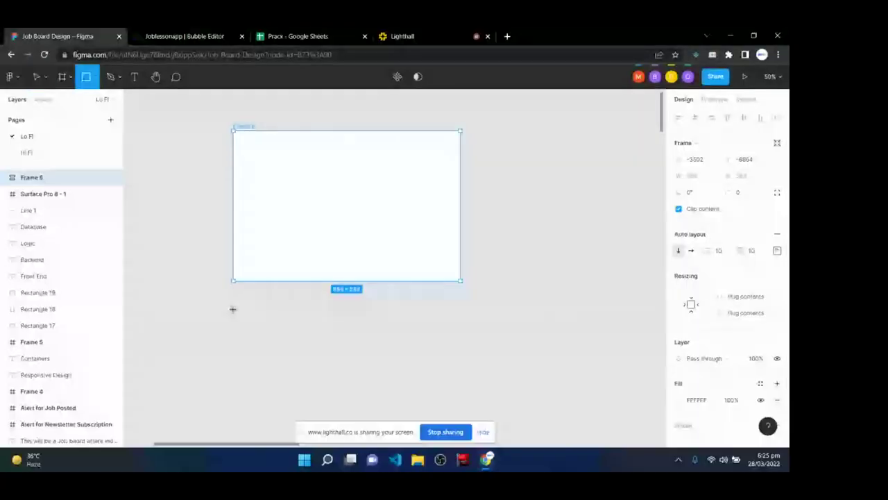
{"action": "mouse_move", "coordinate": [242, 303]}
{"action": "left_mouse_down"}
{"action": "mouse_move", "coordinate": [251, 347]}
{"action": "mouse_move", "coordinate": [469, 353]}
{"action": "mouse_move", "coordinate": [428, 351]}
{"action": "mouse_move", "coordinate": [442, 351]}
{"action": "left_mouse_up"}
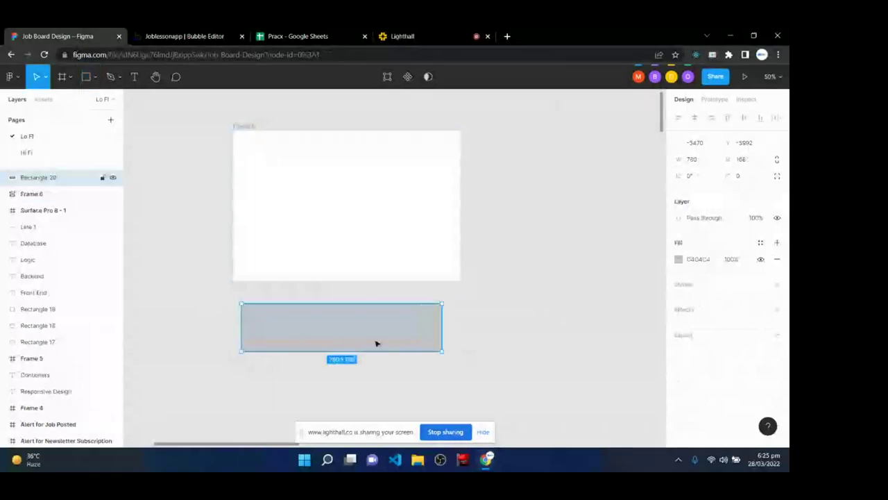
{"action": "left_click_drag", "start_coordinate": [377, 342], "coordinate": [351, 208]}
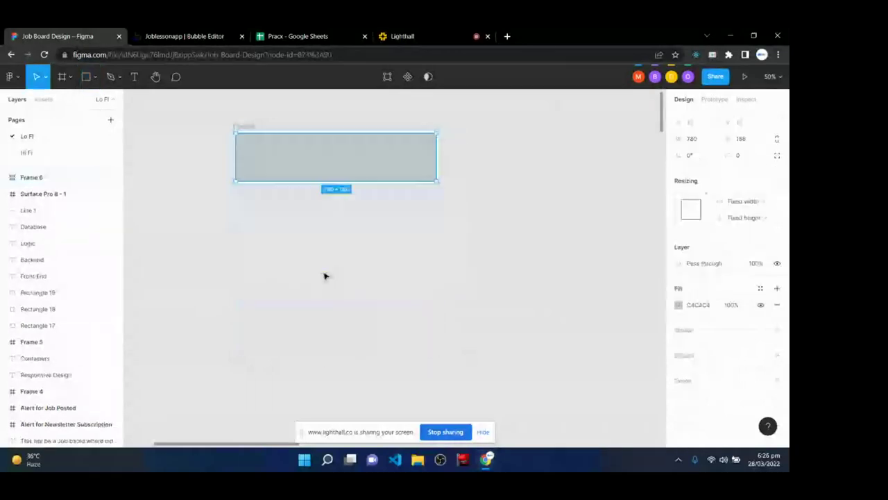
{"action": "key", "text": "r"}
{"action": "mouse_move", "coordinate": [214, 224]}
{"action": "left_mouse_down"}
{"action": "mouse_move", "coordinate": [241, 285]}
{"action": "mouse_move", "coordinate": [418, 279]}
{"action": "left_mouse_up"}
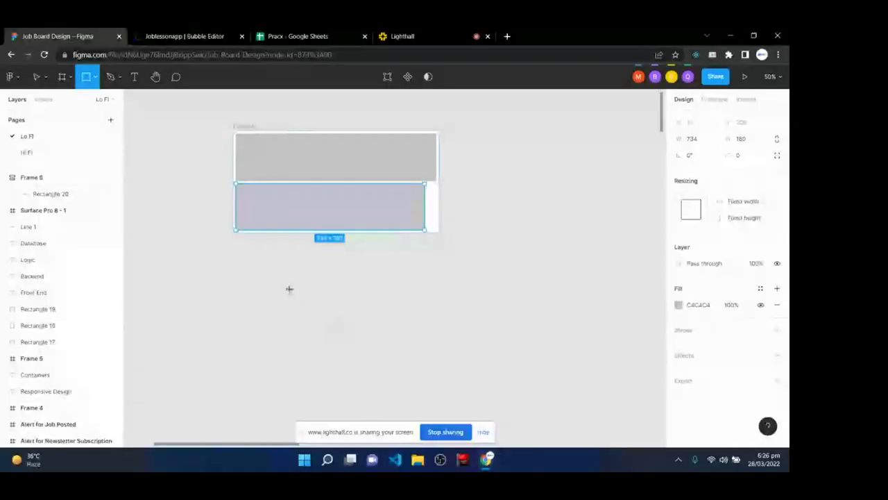
{"action": "mouse_move", "coordinate": [266, 275]}
{"action": "left_mouse_down"}
{"action": "mouse_move", "coordinate": [276, 308]}
{"action": "mouse_move", "coordinate": [381, 309]}
{"action": "mouse_move", "coordinate": [426, 323]}
{"action": "left_mouse_up"}
{"action": "mouse_move", "coordinate": [363, 309]}
{"action": "left_mouse_down"}
{"action": "mouse_move", "coordinate": [341, 262]}
{"action": "mouse_move", "coordinate": [349, 233]}
{"action": "mouse_move", "coordinate": [348, 265]}
{"action": "left_mouse_up"}
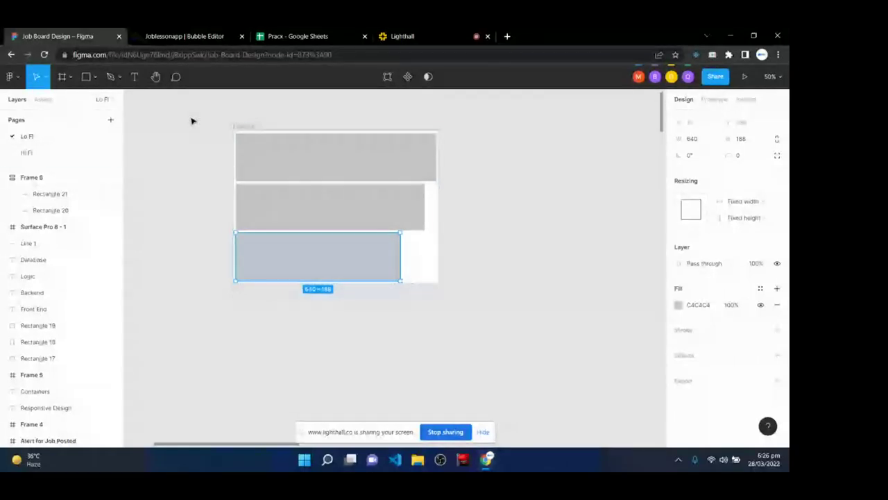
{"action": "left_click", "coordinate": [251, 127]}
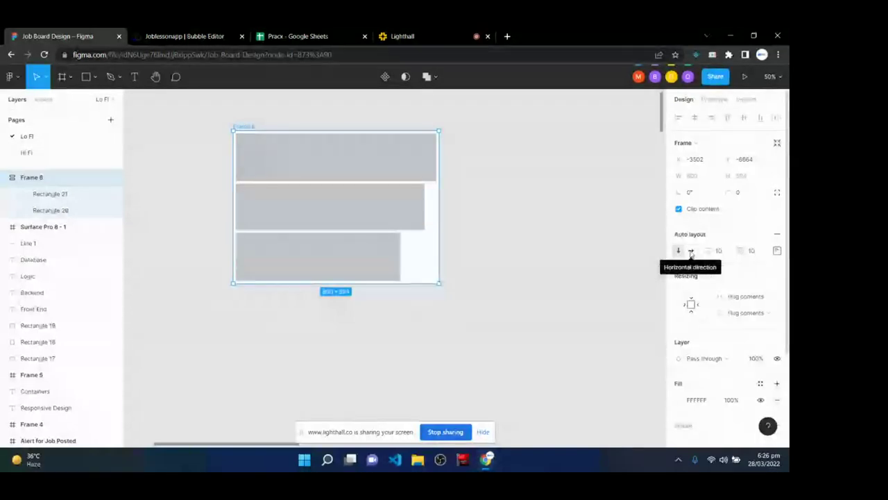
- Switch Frame 6's auto layout to Horizontal and move the row of rectangles left
{"action": "left_click", "coordinate": [691, 251]}
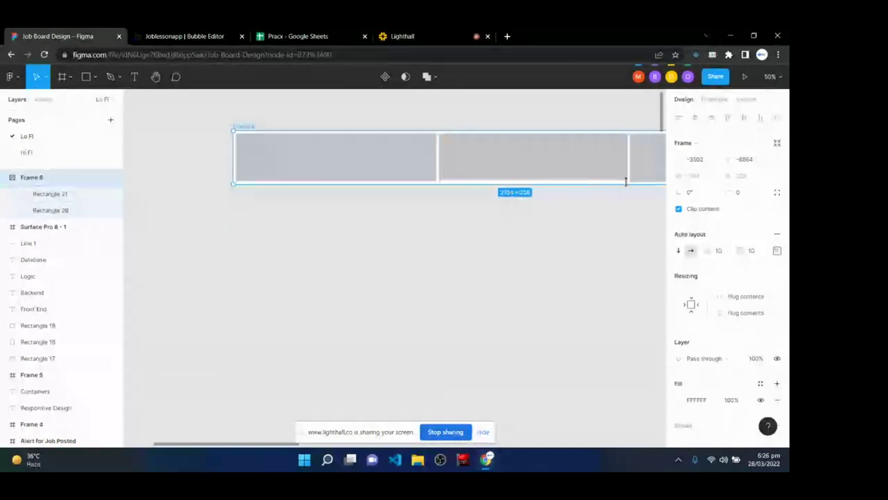
{"action": "left_click_drag", "start_coordinate": [630, 181], "coordinate": [502, 198]}
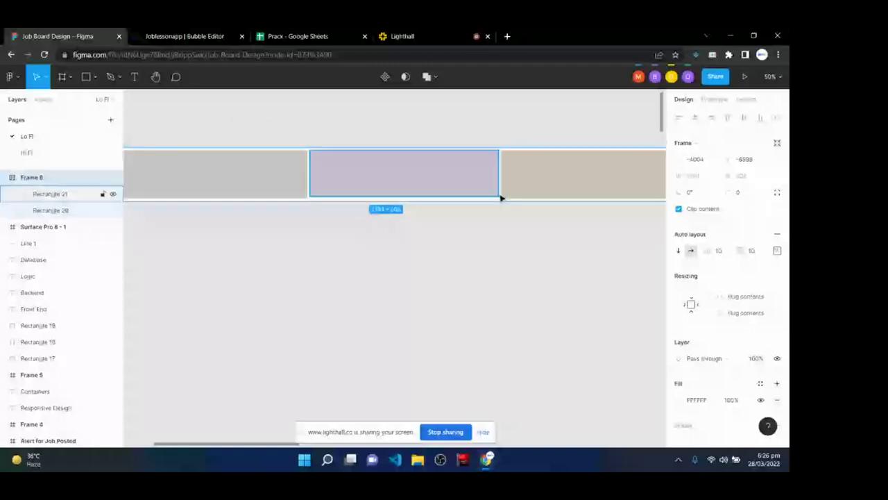
{"action": "left_click", "coordinate": [199, 32]}
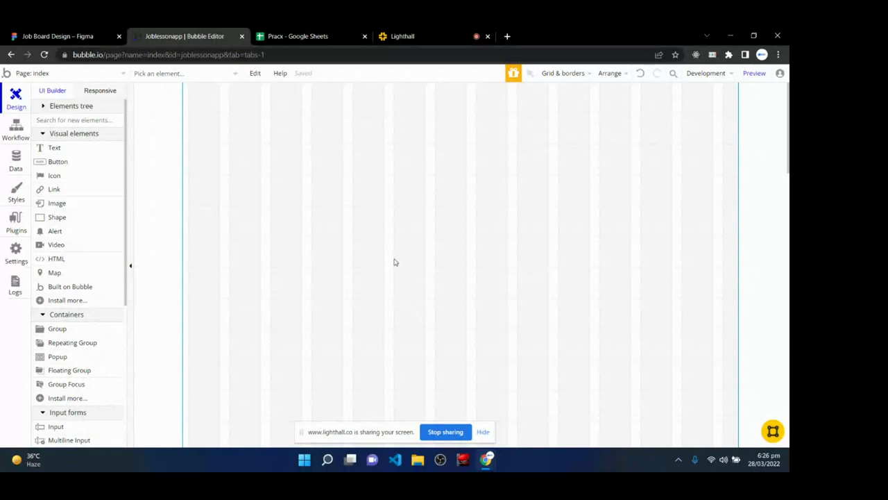
- Glance over the Lighthall class page, then return to the empty Bubble index canvas
{"action": "left_click", "coordinate": [418, 31]}
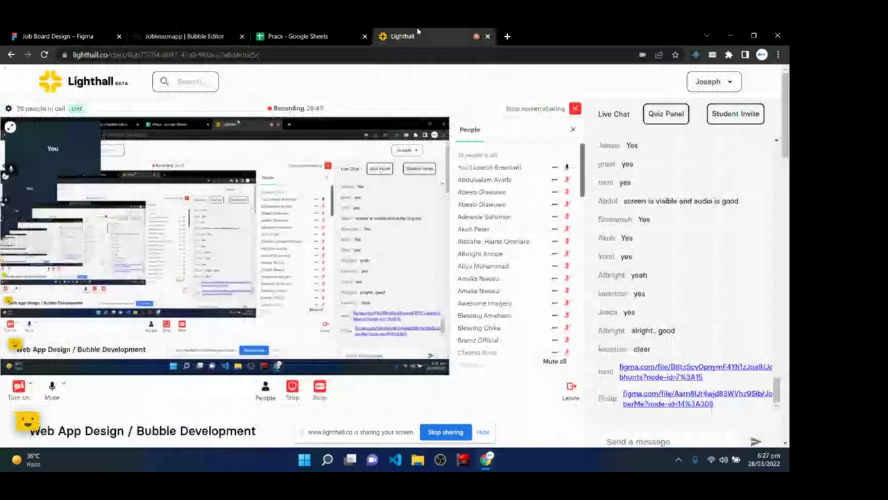
{"action": "scroll", "coordinate": [665, 326], "scroll_direction": "down", "scroll_amount": 2}
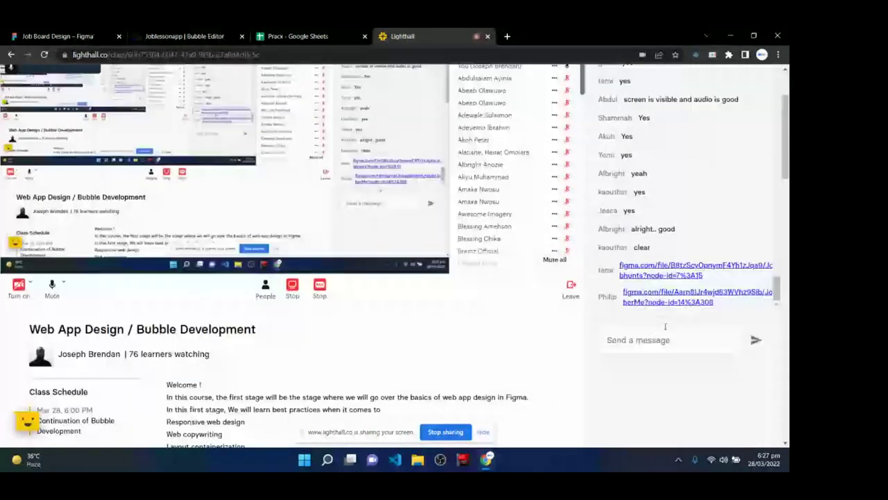
{"action": "scroll", "coordinate": [664, 326], "scroll_direction": "up", "scroll_amount": 2}
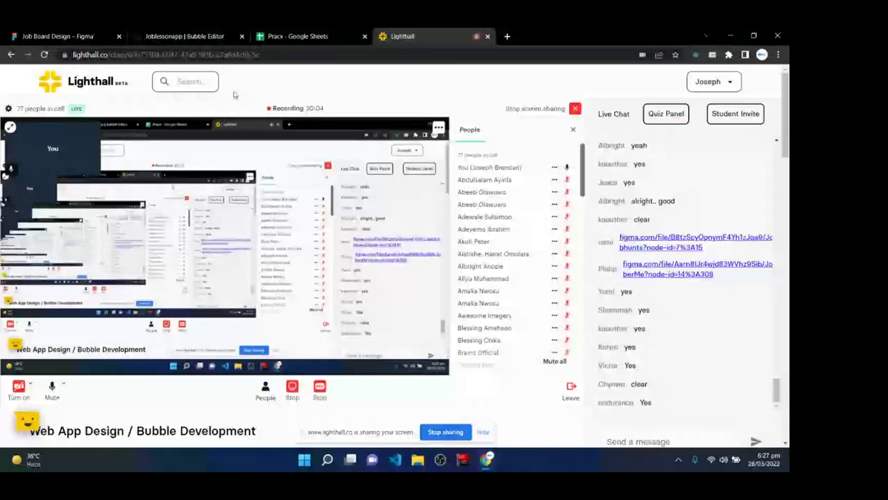
{"action": "key", "text": "ctrl+2"}
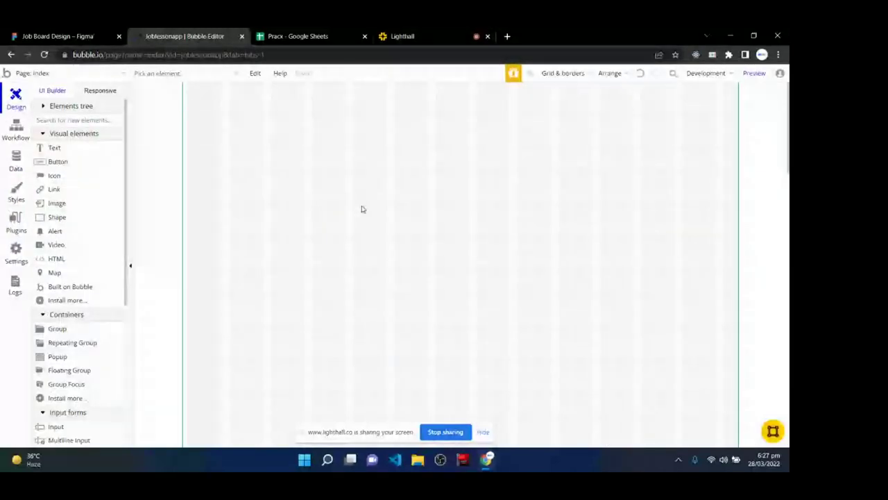
- Choose Column as the index page's Container layout in Bubble's Layout properties, then return to Figma
{"action": "double_click", "coordinate": [452, 188]}
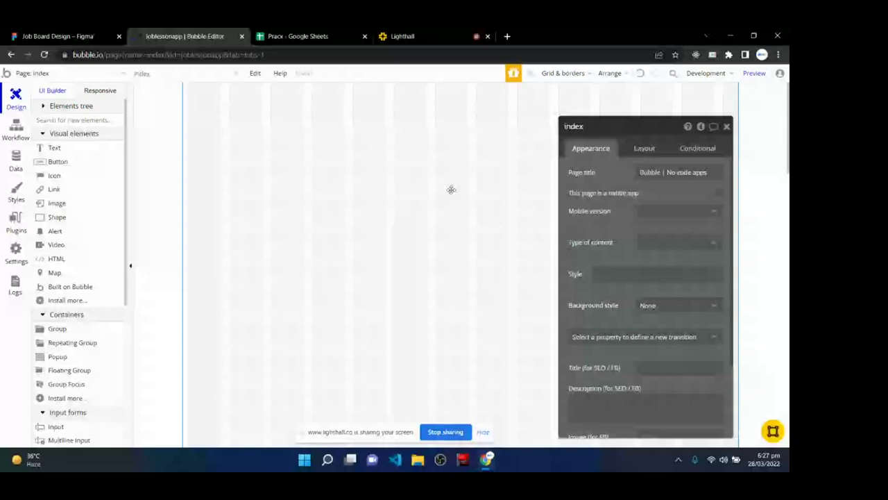
{"action": "left_click_drag", "start_coordinate": [649, 128], "coordinate": [539, 107]}
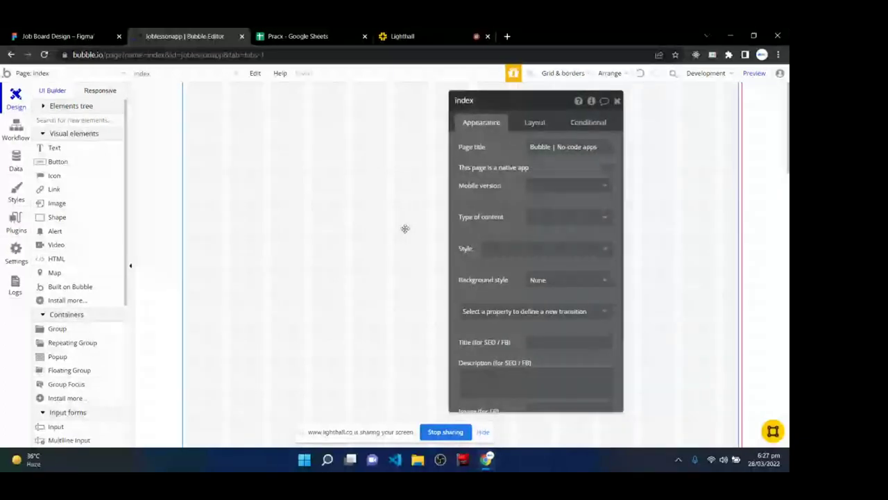
{"action": "left_click", "coordinate": [531, 125]}
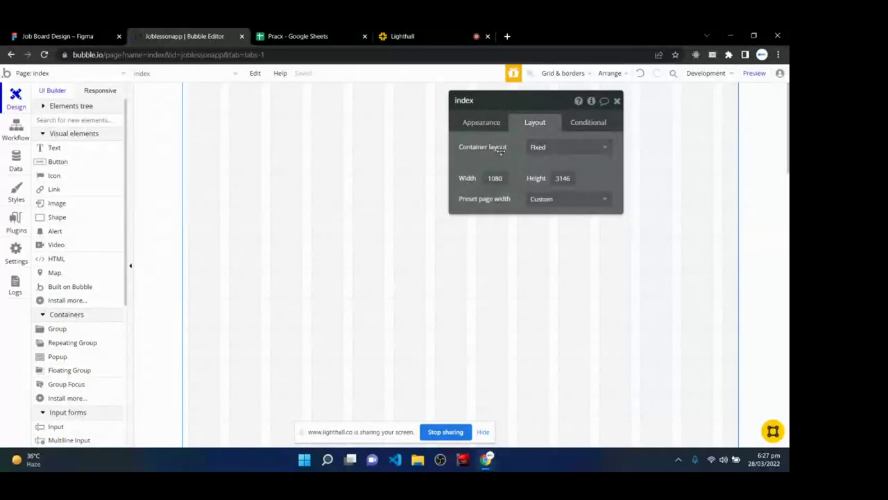
{"action": "left_click", "coordinate": [548, 154]}
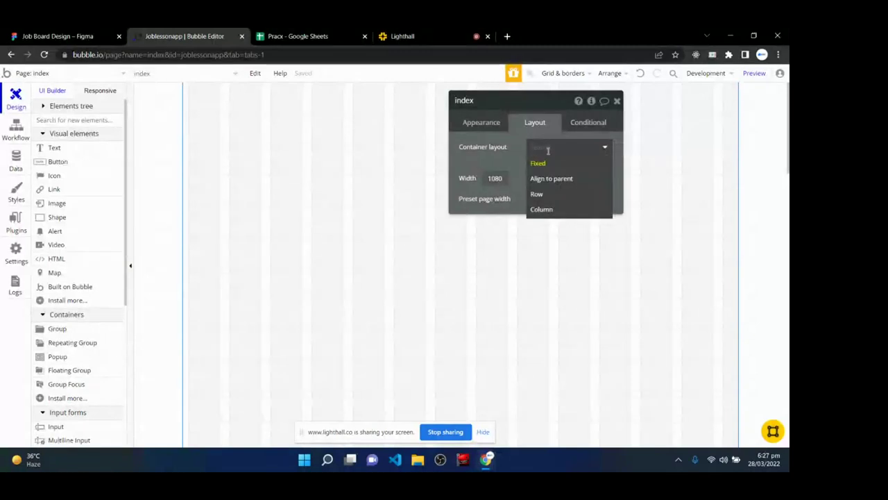
{"action": "left_click", "coordinate": [553, 210]}
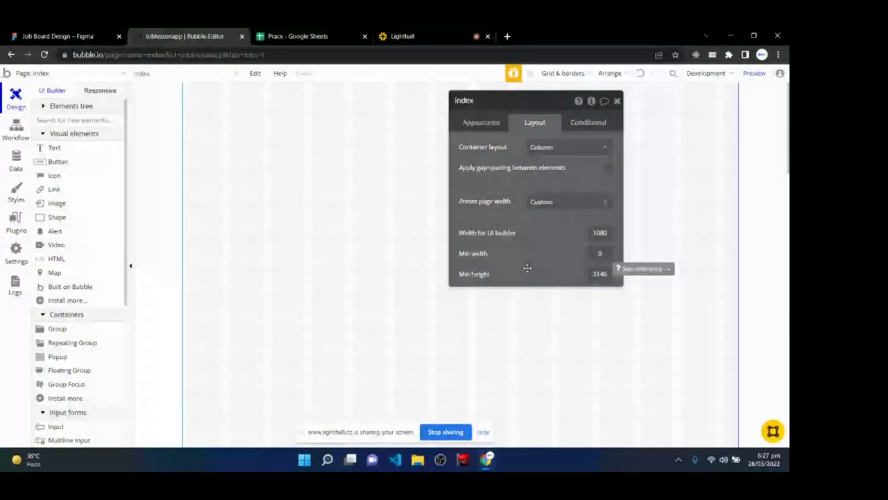
{"action": "left_click", "coordinate": [57, 36]}
{"action": "scroll", "coordinate": [352, 283], "scroll_direction": "up", "scroll_amount": 5}
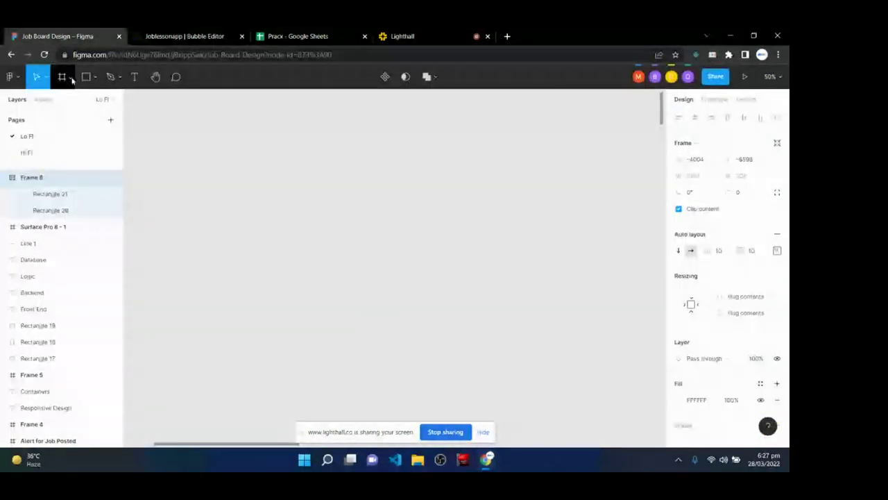
- Draw a tall narrow grey rectangle on the Figma canvas, then return to Bubble's page settings
{"action": "left_click", "coordinate": [86, 76]}
{"action": "mouse_move", "coordinate": [291, 131]}
{"action": "left_mouse_down"}
{"action": "mouse_move", "coordinate": [329, 249]}
{"action": "mouse_move", "coordinate": [322, 355]}
{"action": "left_mouse_up"}
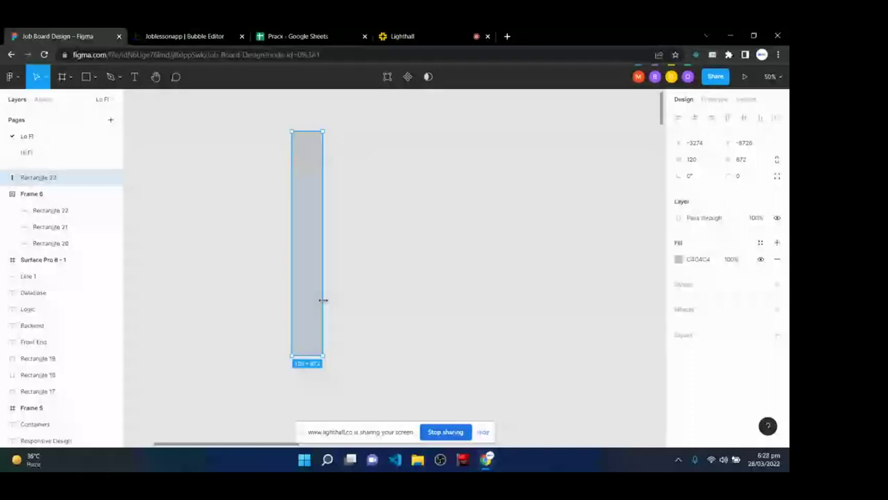
{"action": "left_click", "coordinate": [183, 38]}
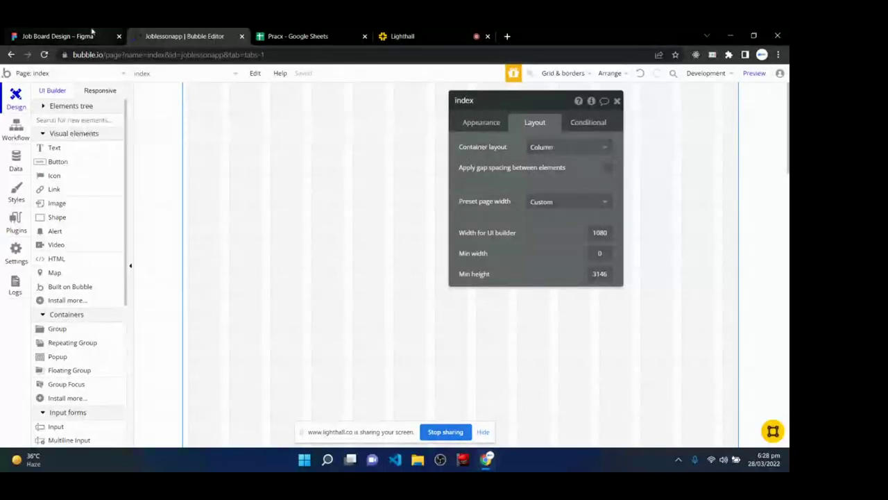
- Return to the Job Board Design file in Figma, where the 120×872 Rectangle 23 waits
{"action": "left_click", "coordinate": [56, 36]}
- Delete Rectangle 23 and draw a large new Frame 7 in its place
{"action": "scroll", "coordinate": [317, 294], "scroll_direction": "up", "scroll_amount": 3}
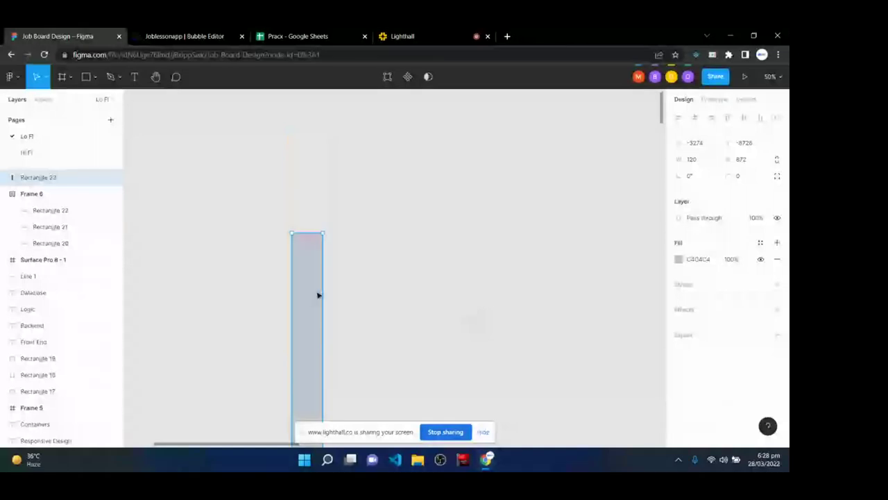
{"action": "key", "text": "Delete"}
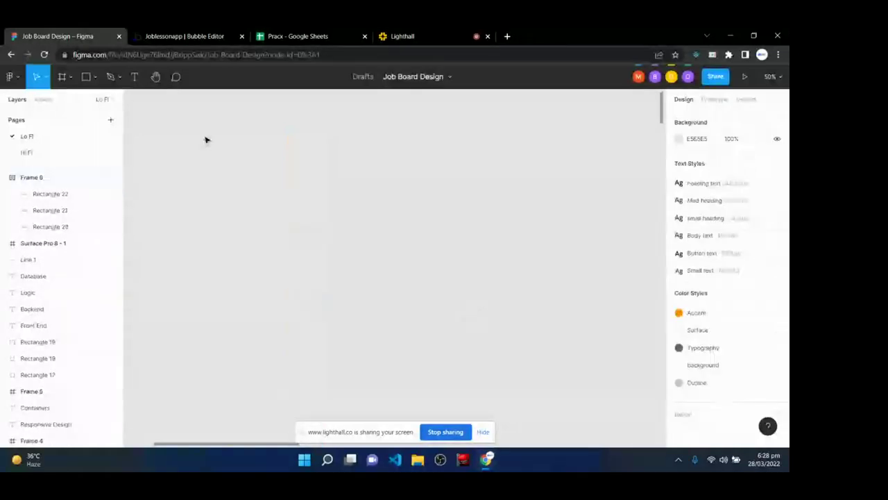
{"action": "key", "text": "f"}
{"action": "left_click_drag", "start_coordinate": [209, 113], "coordinate": [621, 344]}
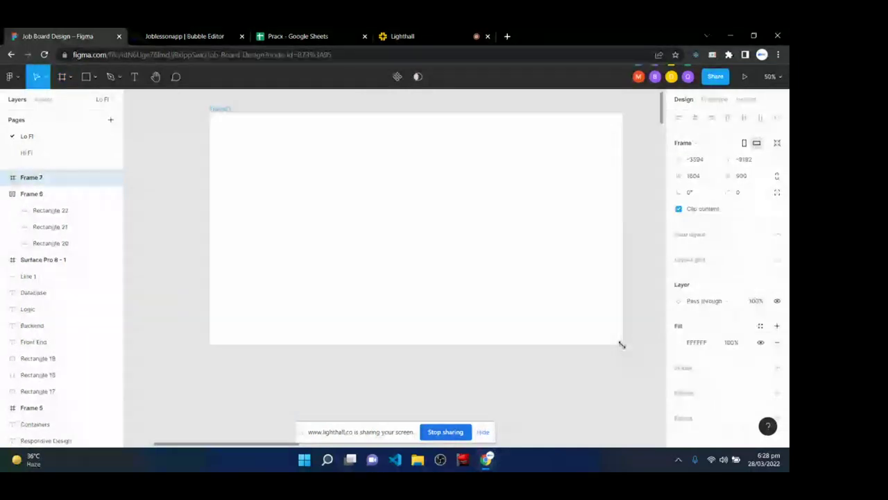
{"action": "left_click_drag", "start_coordinate": [380, 343], "coordinate": [380, 386]}
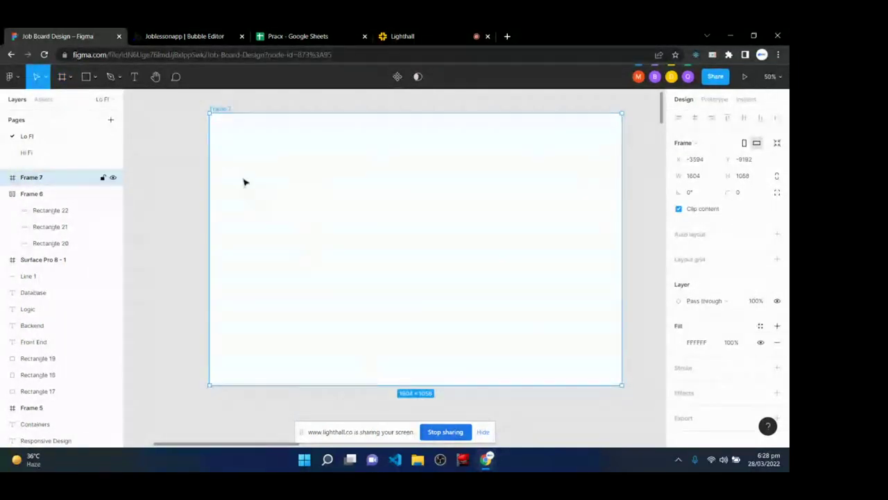
{"action": "left_click_drag", "start_coordinate": [360, 177], "coordinate": [339, 174]}
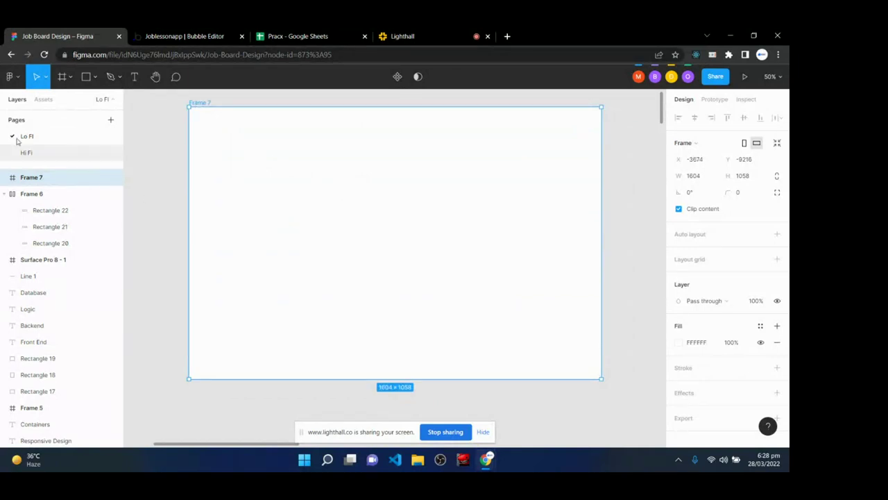
- Draw Frame 8 as a 1540×558 section across the top of Frame 7
{"action": "left_click", "coordinate": [62, 76]}
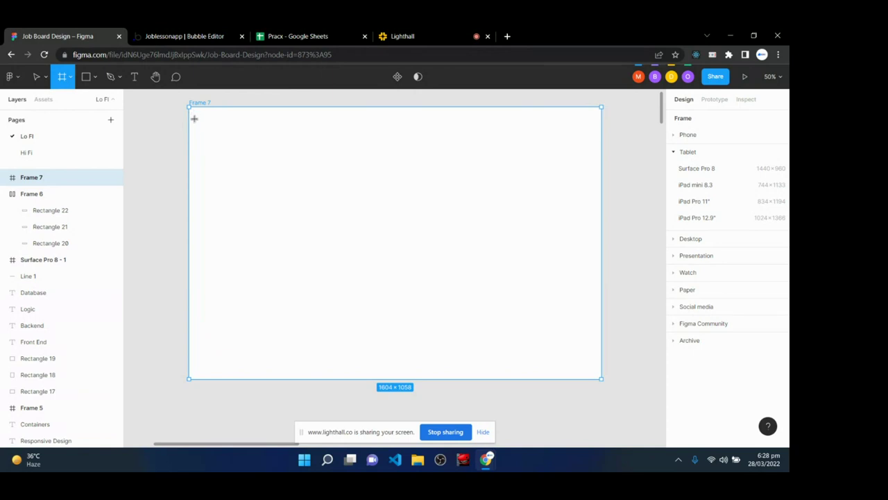
{"action": "left_click_drag", "start_coordinate": [197, 115], "coordinate": [591, 258]}
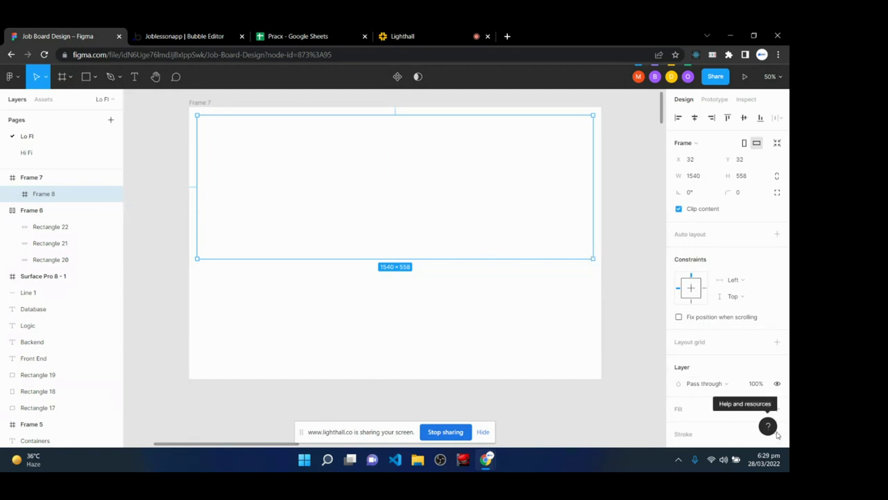
{"action": "scroll", "coordinate": [645, 319], "scroll_direction": "up", "scroll_amount": 3}
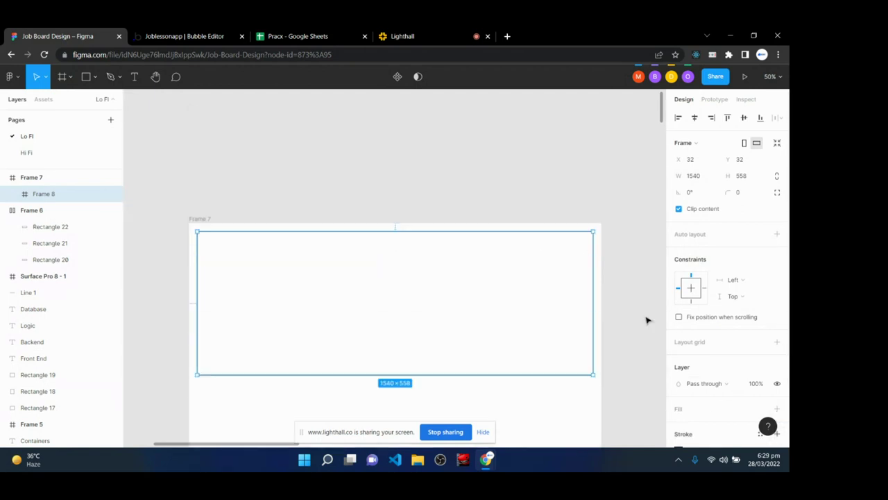
{"action": "scroll", "coordinate": [645, 320], "scroll_direction": "down", "scroll_amount": 5}
{"action": "key", "text": "minus"}
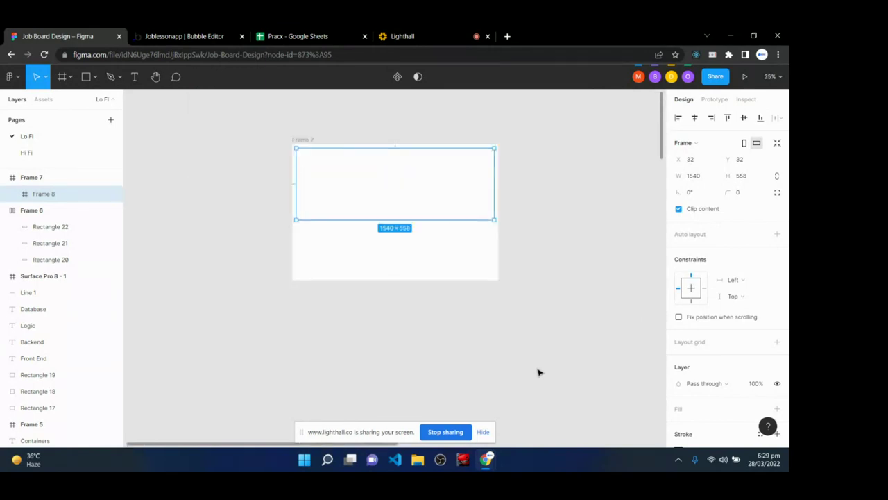
{"action": "scroll", "coordinate": [513, 354], "scroll_direction": "up", "scroll_amount": 1}
- Stretch Frame 7 to 1604×1760 tall and move it up on the canvas
{"action": "left_click", "coordinate": [308, 181]}
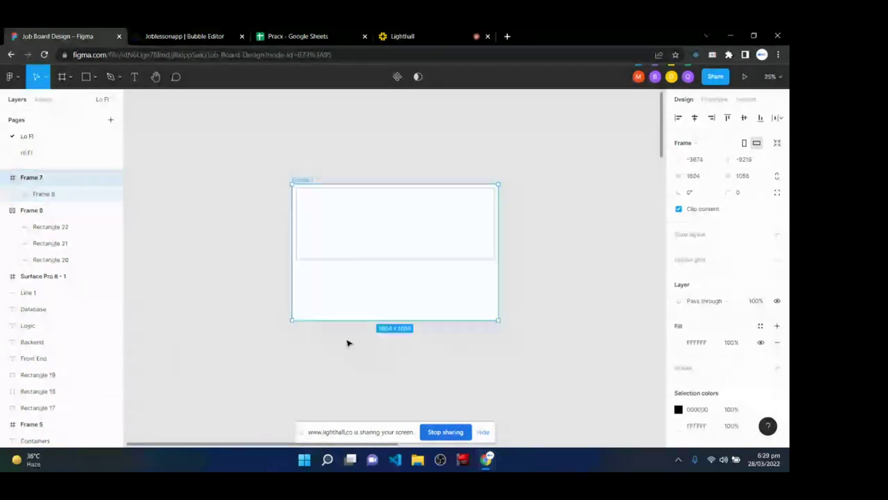
{"action": "left_click_drag", "start_coordinate": [357, 320], "coordinate": [355, 410]}
{"action": "left_click", "coordinate": [435, 230]}
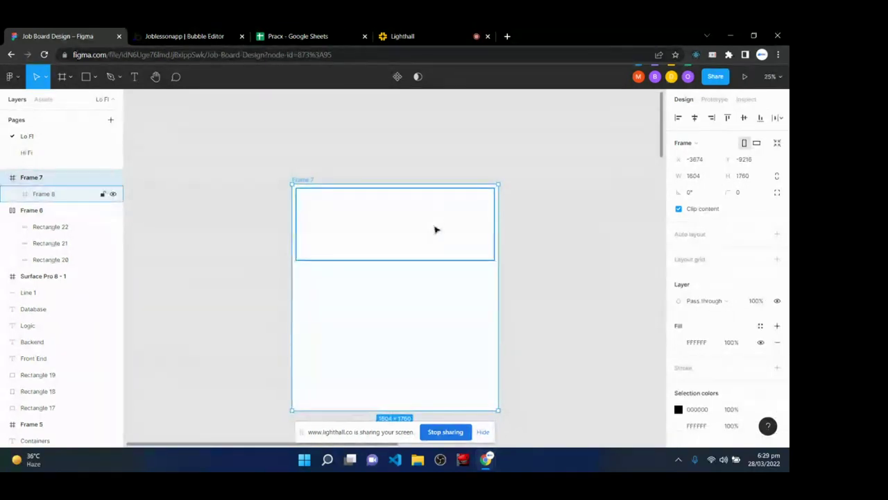
{"action": "left_click", "coordinate": [396, 337]}
{"action": "left_click_drag", "start_coordinate": [396, 337], "coordinate": [399, 261]}
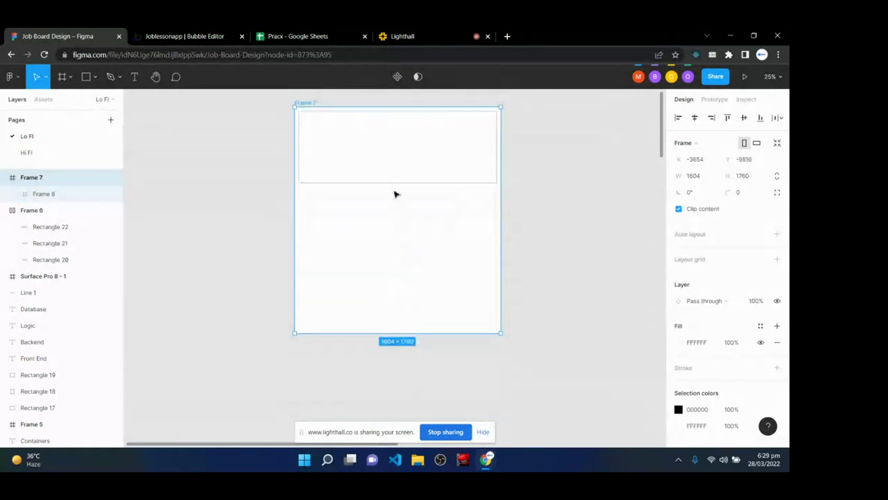
{"action": "left_click", "coordinate": [394, 195]}
{"action": "scroll", "coordinate": [702, 413], "scroll_direction": "down", "scroll_amount": 3}
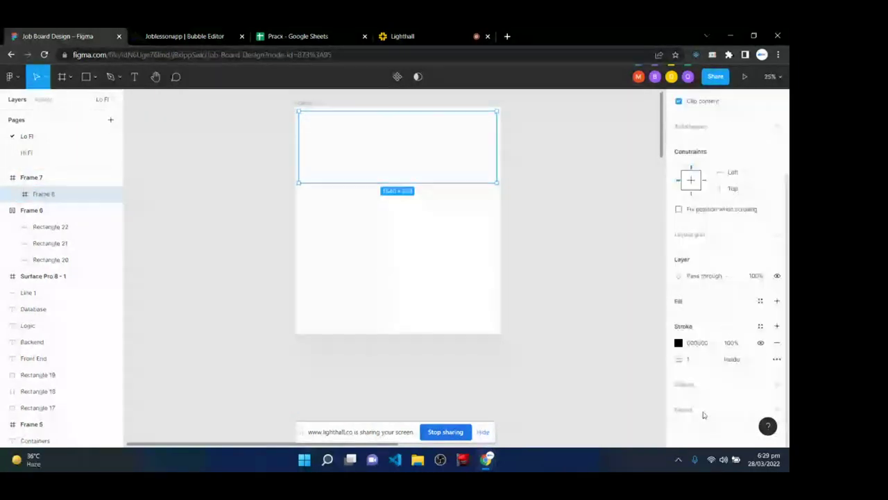
- Give Frame 8 a 4-px border and duplicate it below as Frame 9 and a shorter Frame 10
{"action": "left_click", "coordinate": [700, 360]}
{"action": "type", "text": "4"}
{"action": "key", "text": "Return"}
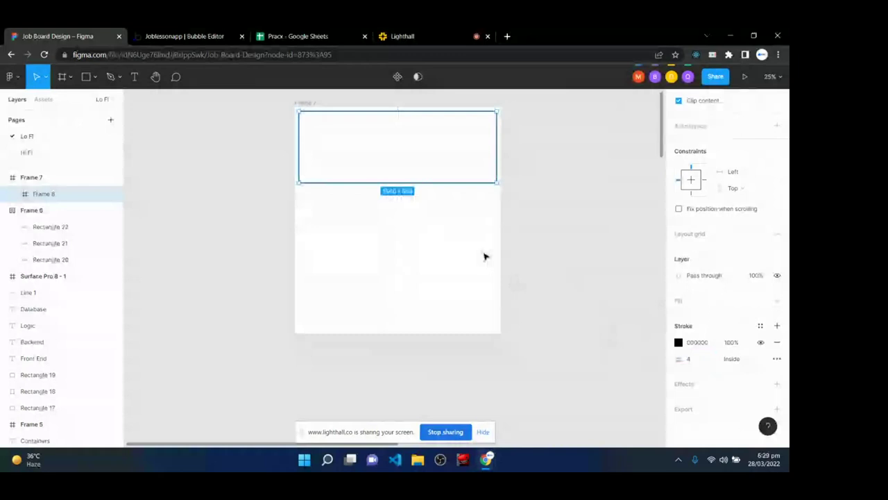
{"action": "left_click_drag", "start_coordinate": [400, 146], "coordinate": [401, 286]}
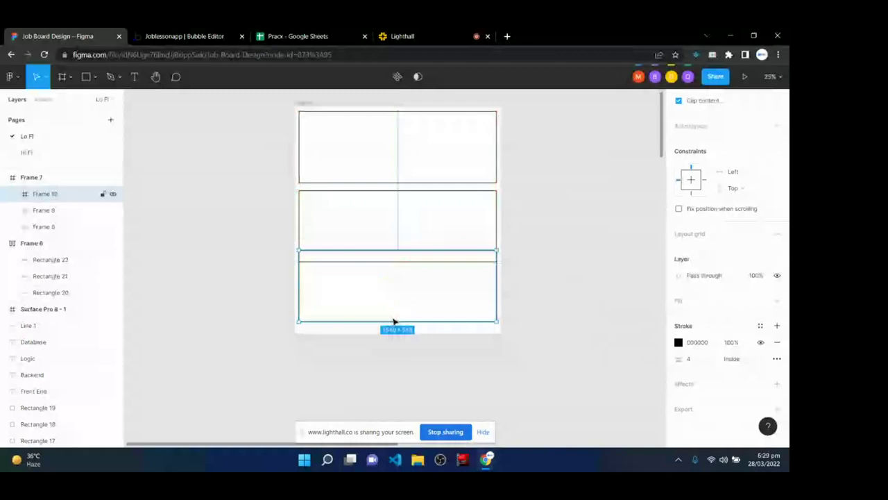
{"action": "left_click_drag", "start_coordinate": [394, 321], "coordinate": [405, 289]}
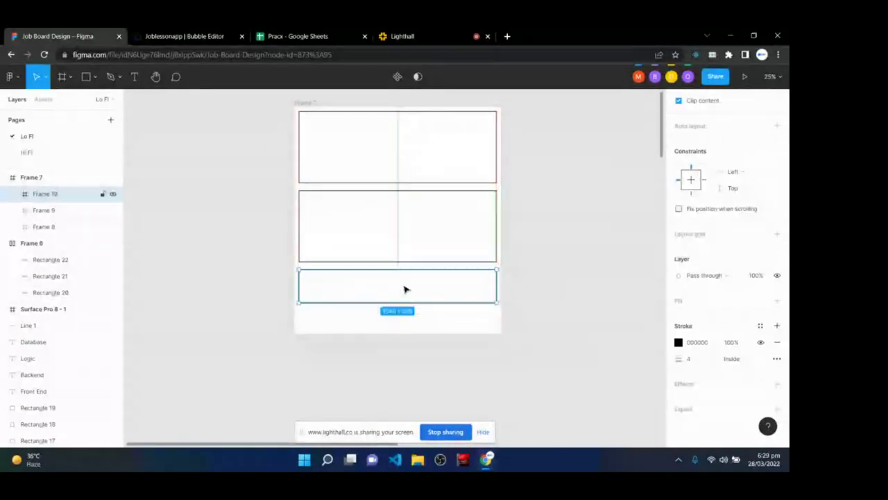
{"action": "left_click", "coordinate": [491, 376]}
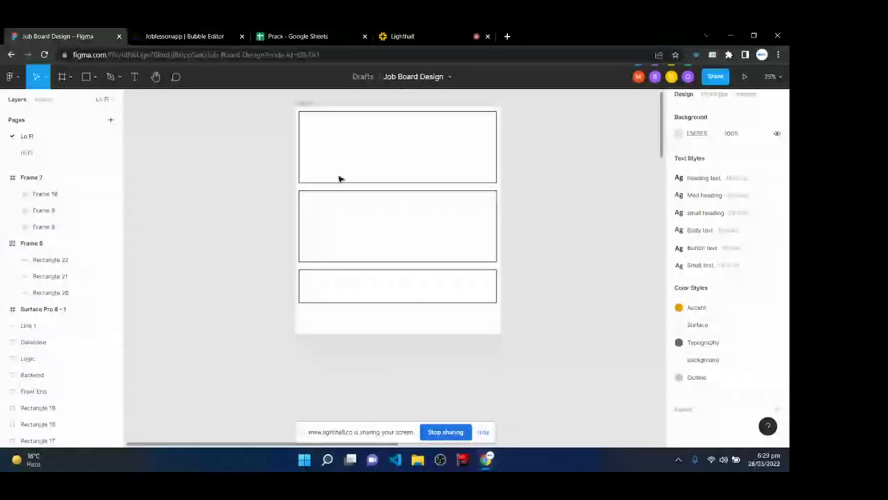
- Review the three stacked sections, then zoom in on the top Frame 8
{"action": "left_click", "coordinate": [310, 123]}
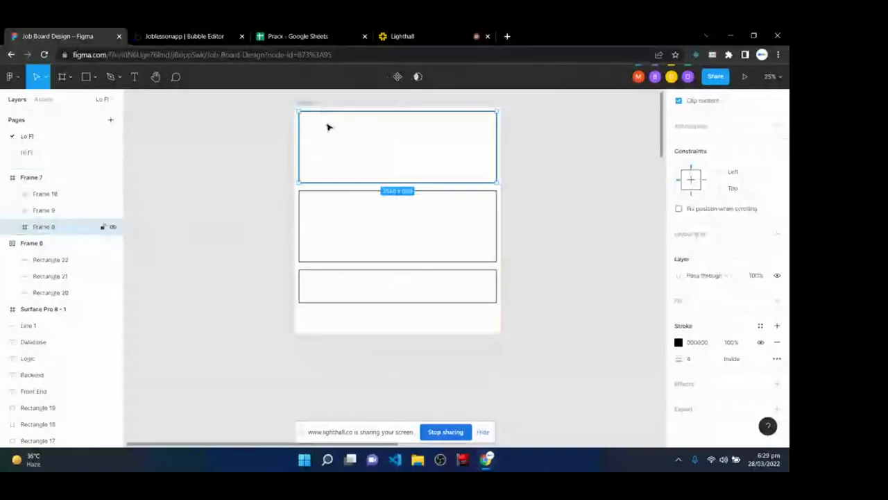
{"action": "left_click", "coordinate": [342, 228]}
{"action": "left_click", "coordinate": [342, 297]}
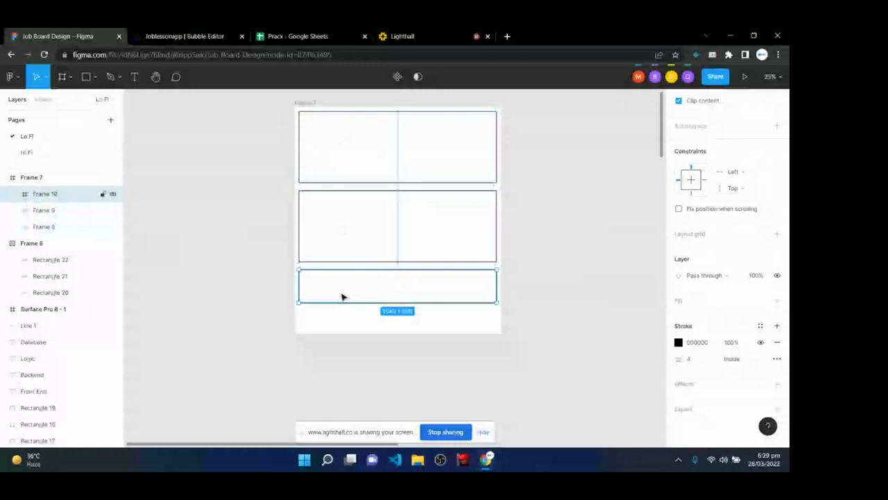
{"action": "left_click", "coordinate": [321, 154]}
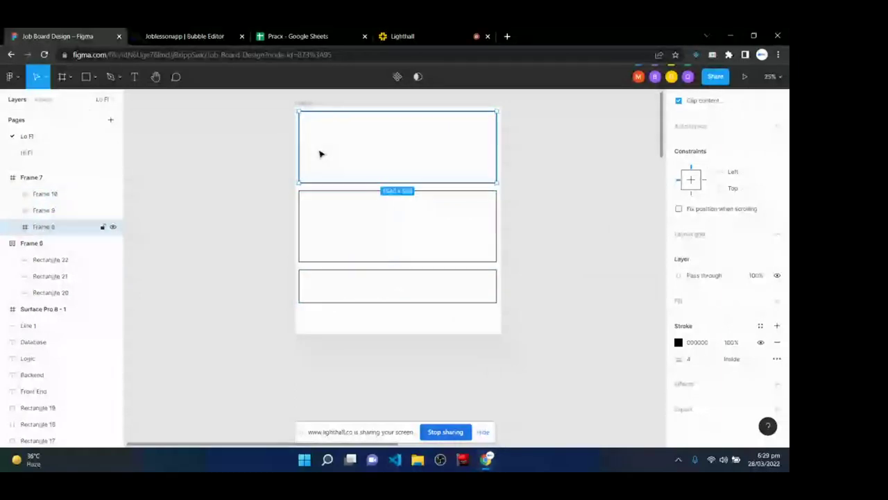
{"action": "key", "text": "ctrl+plus"}
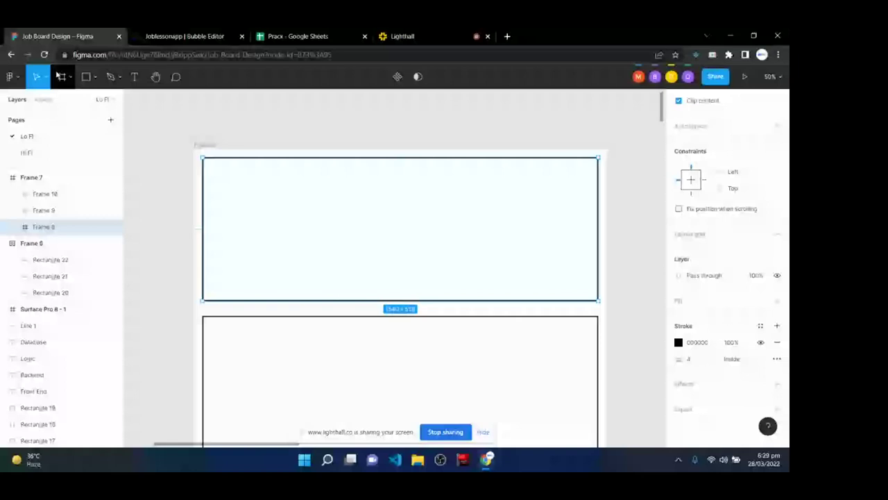
- Draw a black-bordered box inside Frame 8 and duplicate it to the right
{"action": "left_click", "coordinate": [61, 76]}
{"action": "left_click_drag", "start_coordinate": [216, 167], "coordinate": [371, 283]}
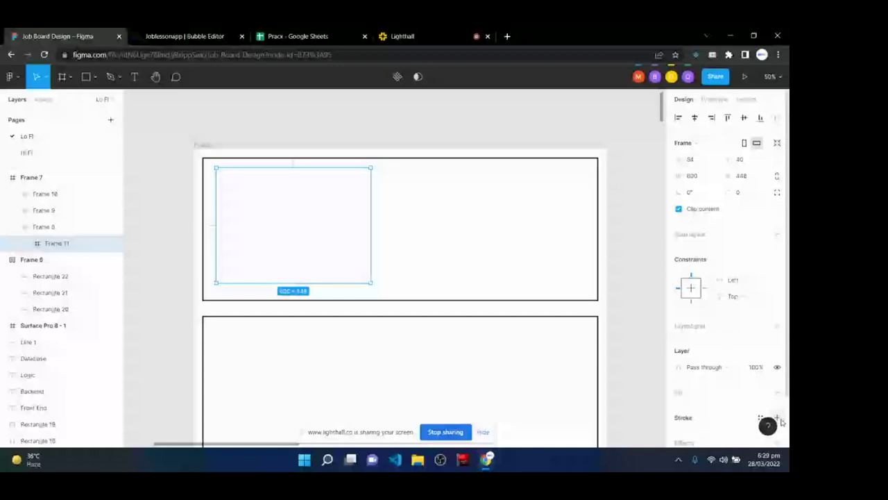
{"action": "left_click", "coordinate": [777, 417]}
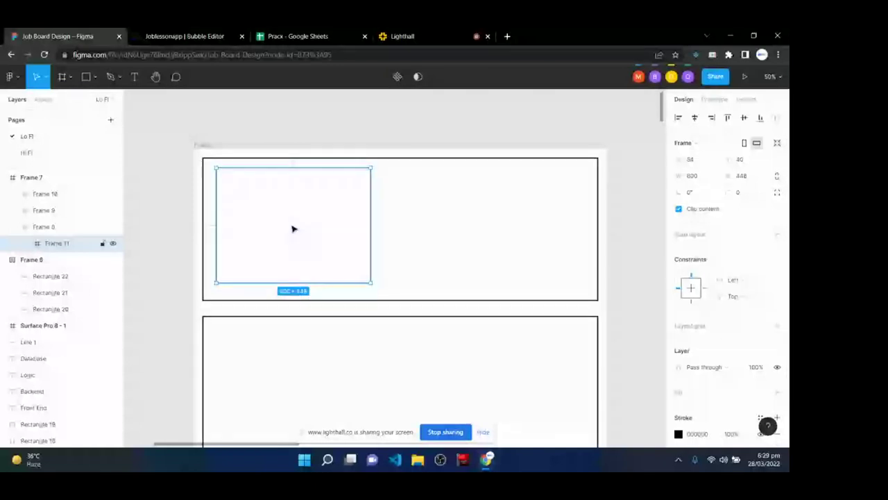
{"action": "left_click_drag", "start_coordinate": [292, 228], "coordinate": [470, 229]}
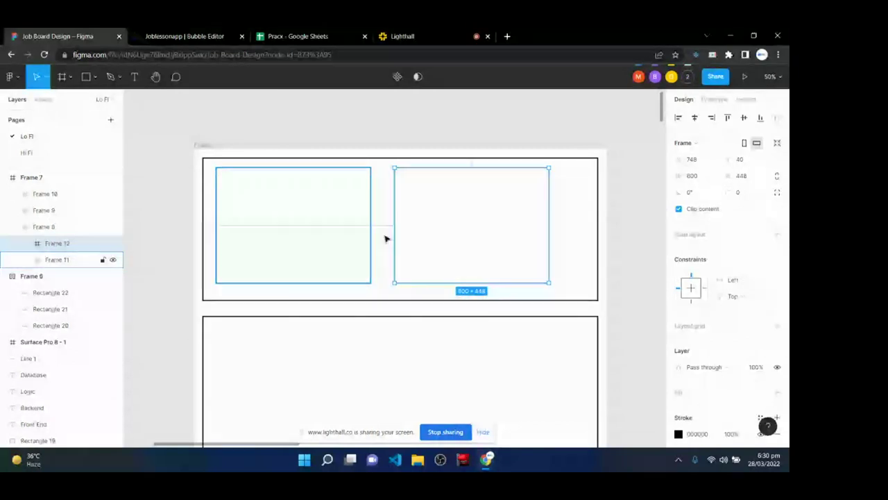
- Widen both boxes and nudge the top section into alignment
{"action": "left_click_drag", "start_coordinate": [548, 208], "coordinate": [581, 209]}
{"action": "left_click", "coordinate": [349, 215]}
{"action": "left_click_drag", "start_coordinate": [371, 218], "coordinate": [383, 217]}
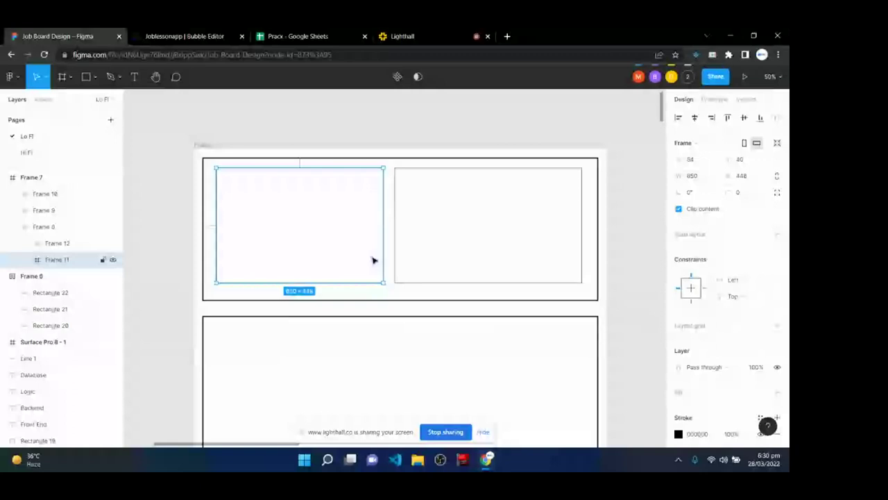
{"action": "left_click", "coordinate": [203, 161]}
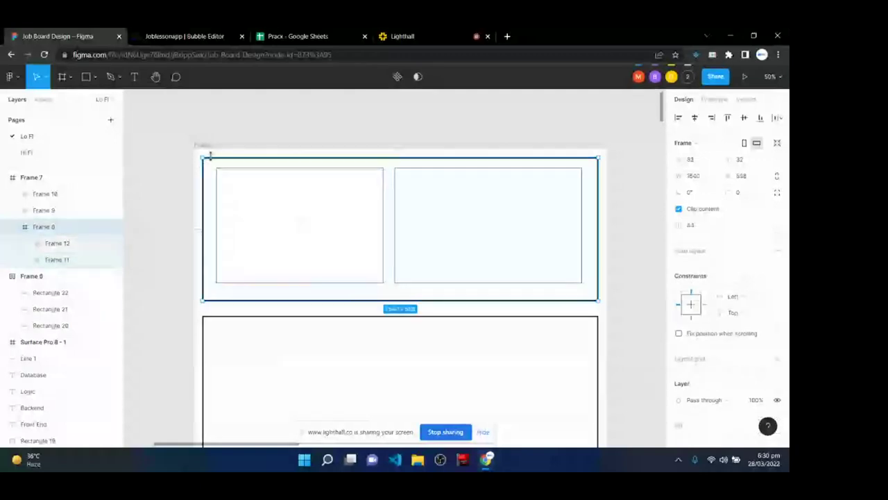
{"action": "left_click_drag", "start_coordinate": [210, 156], "coordinate": [210, 157]}
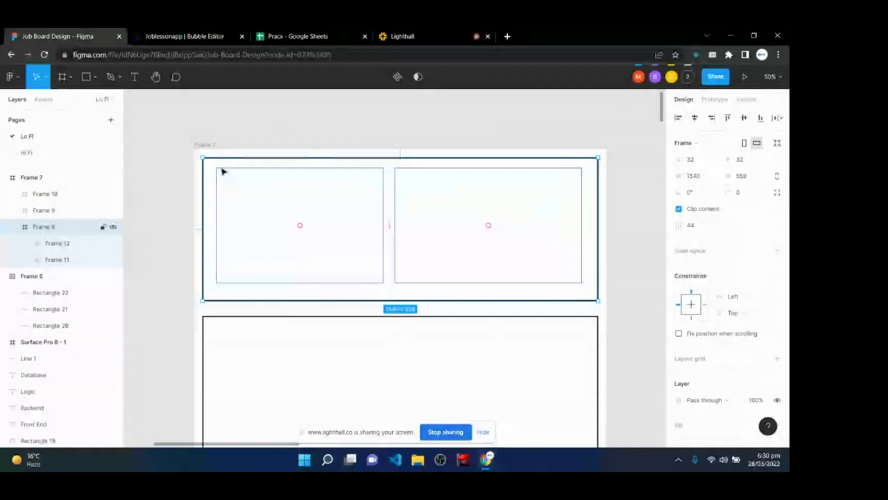
- Compare the two boxes' sizes: Frame 11 at 650×448 and Frame 12 at 728×448
{"action": "left_click", "coordinate": [239, 209]}
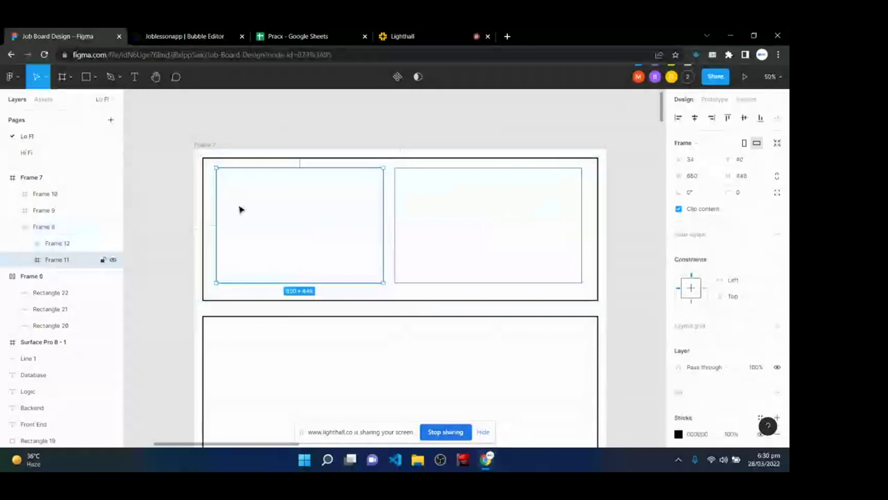
{"action": "left_click", "coordinate": [510, 220]}
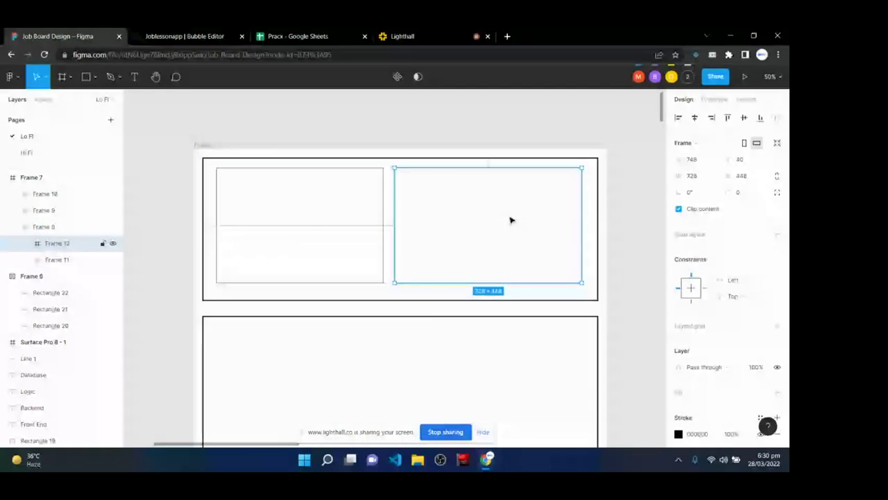
{"action": "left_click", "coordinate": [280, 239]}
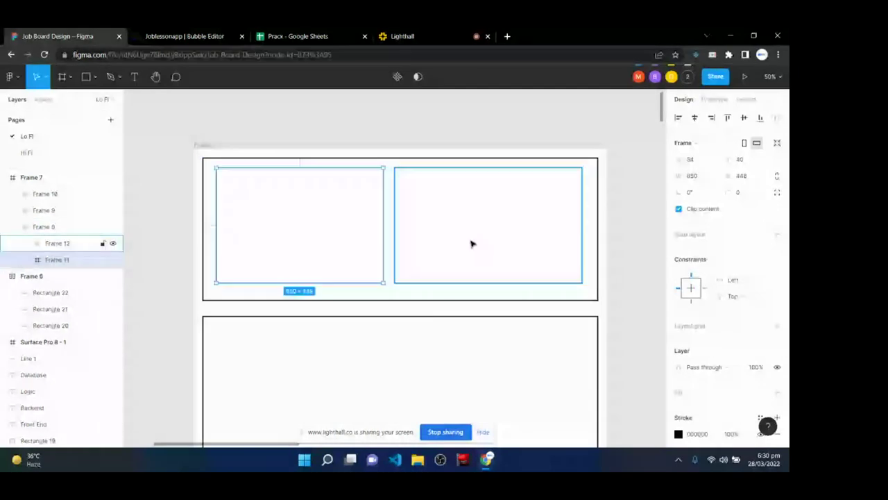
{"action": "left_click", "coordinate": [470, 243]}
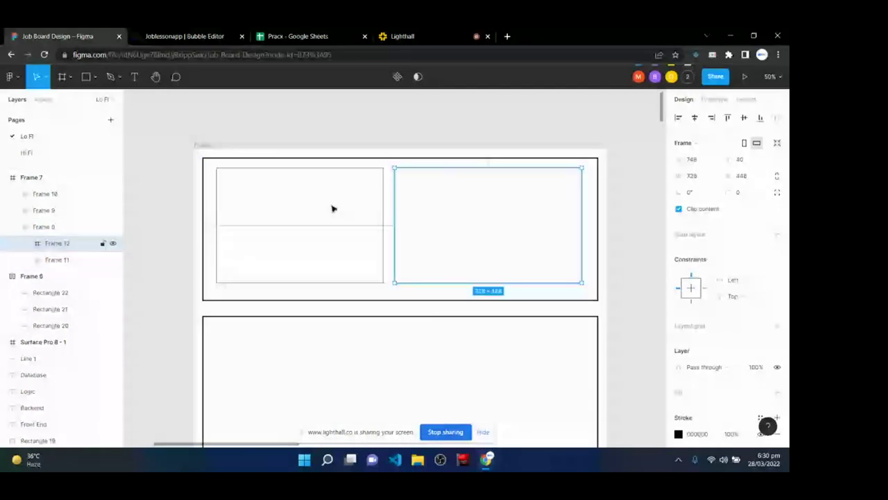
{"action": "left_click", "coordinate": [332, 208]}
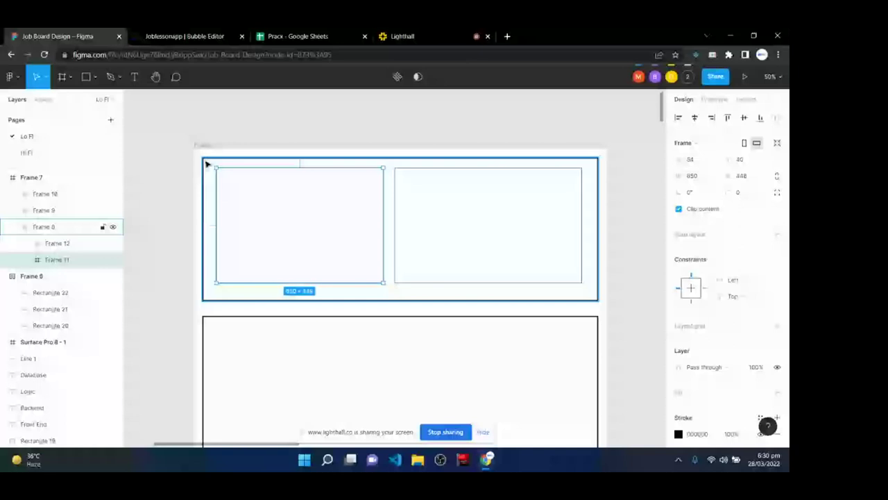
{"action": "left_click", "coordinate": [206, 164]}
{"action": "left_click", "coordinate": [280, 219]}
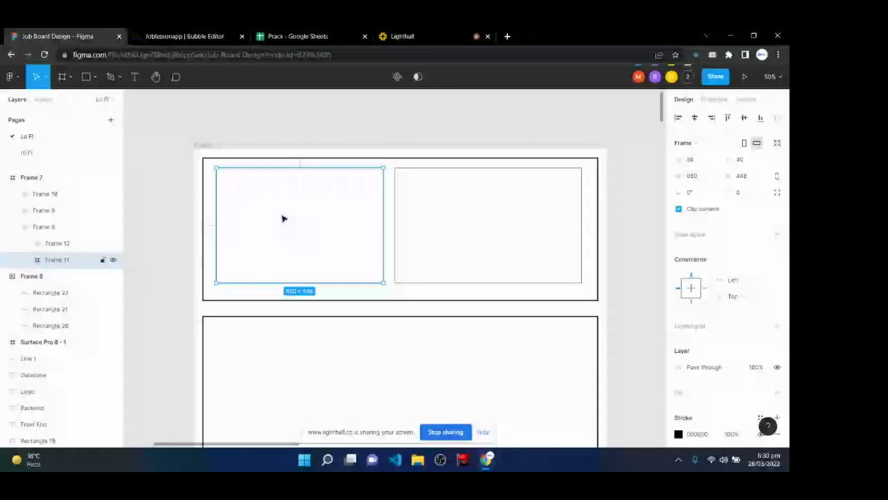
- Draw a wide bar at the top of the left box and duplicate it below
{"action": "key", "text": "f"}
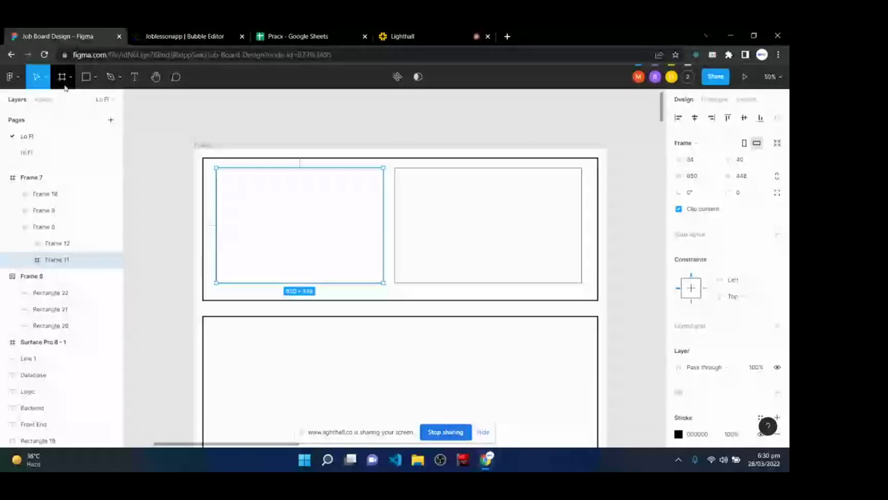
{"action": "left_click_drag", "start_coordinate": [224, 176], "coordinate": [375, 203]}
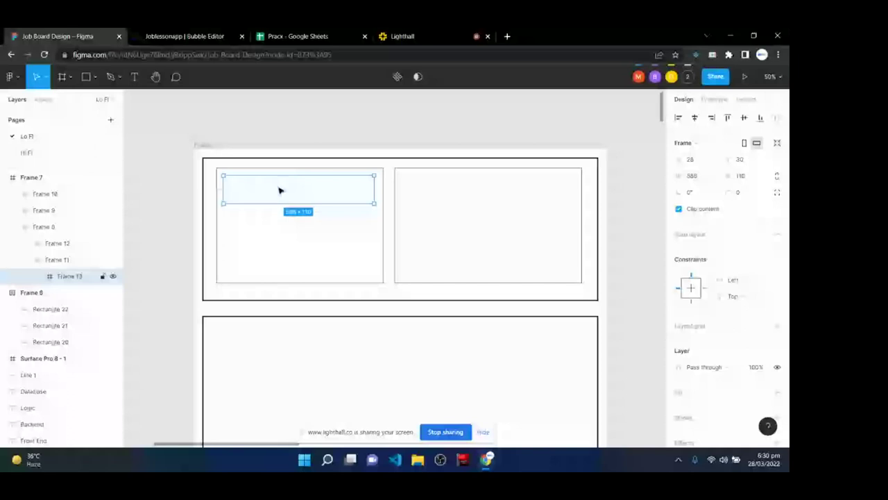
{"action": "left_click_drag", "start_coordinate": [274, 192], "coordinate": [274, 268]}
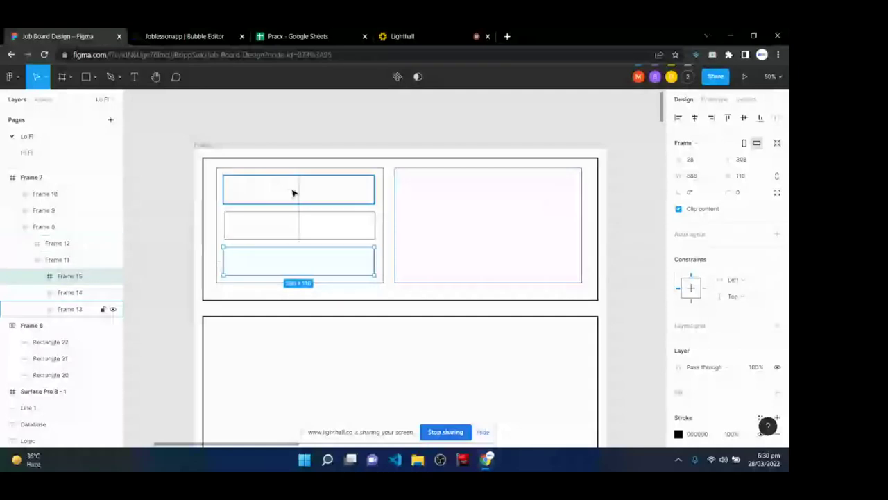
- Add two stacked black-bordered 630×162 bars inside the right box
{"action": "key", "text": "r"}
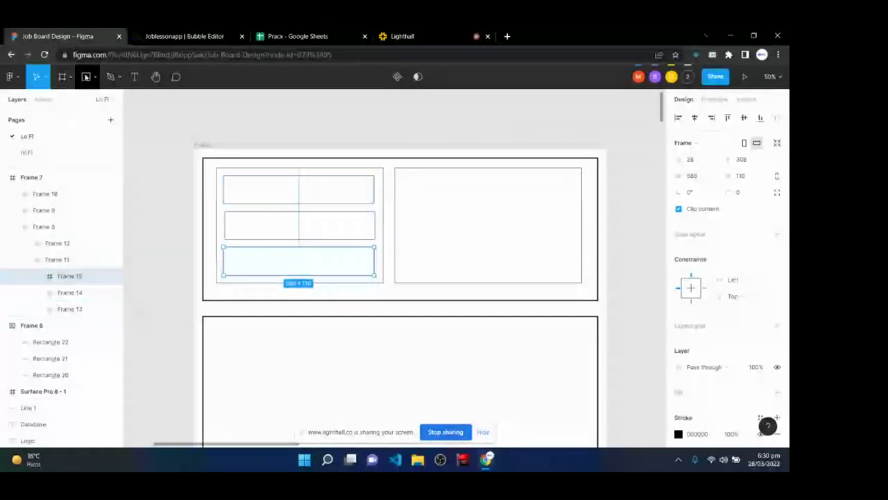
{"action": "key", "text": "f"}
{"action": "mouse_move", "coordinate": [375, 153]}
{"action": "left_mouse_down"}
{"action": "mouse_move", "coordinate": [435, 208]}
{"action": "mouse_move", "coordinate": [535, 218]}
{"action": "mouse_move", "coordinate": [527, 250]}
{"action": "mouse_move", "coordinate": [532, 216]}
{"action": "left_mouse_up"}
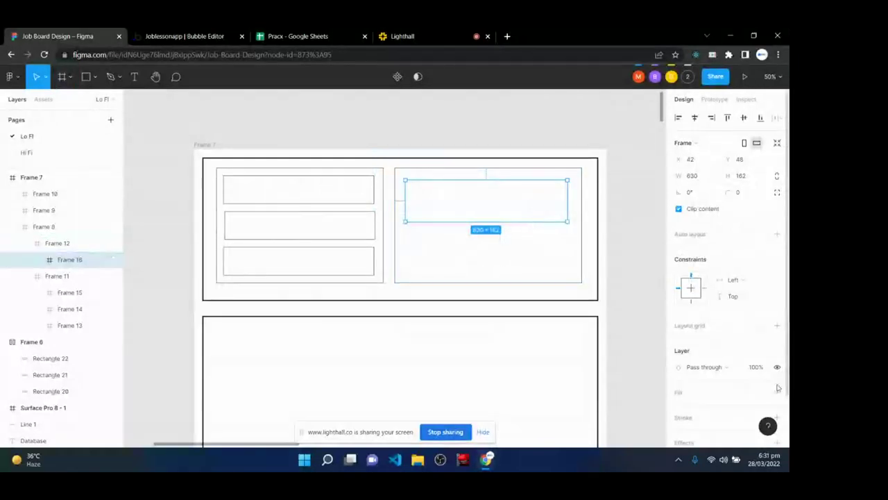
{"action": "left_click", "coordinate": [777, 417]}
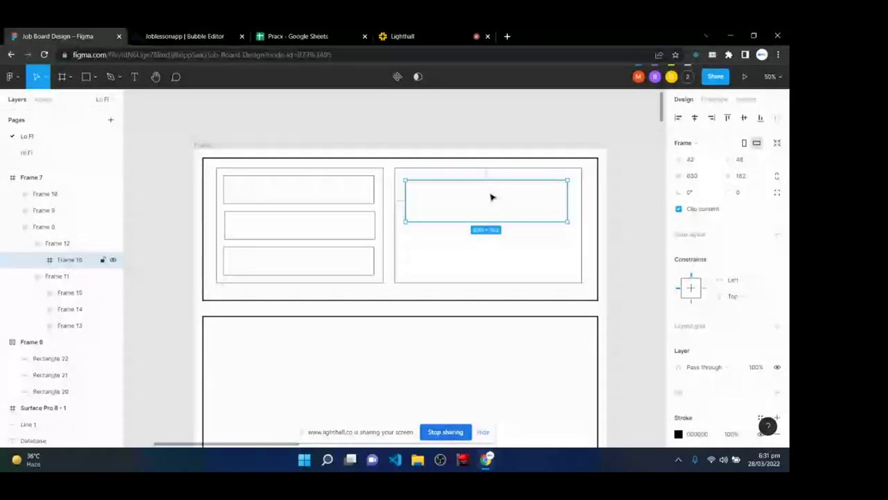
{"action": "left_click_drag", "start_coordinate": [492, 196], "coordinate": [492, 243]}
{"action": "left_click", "coordinate": [356, 121]}
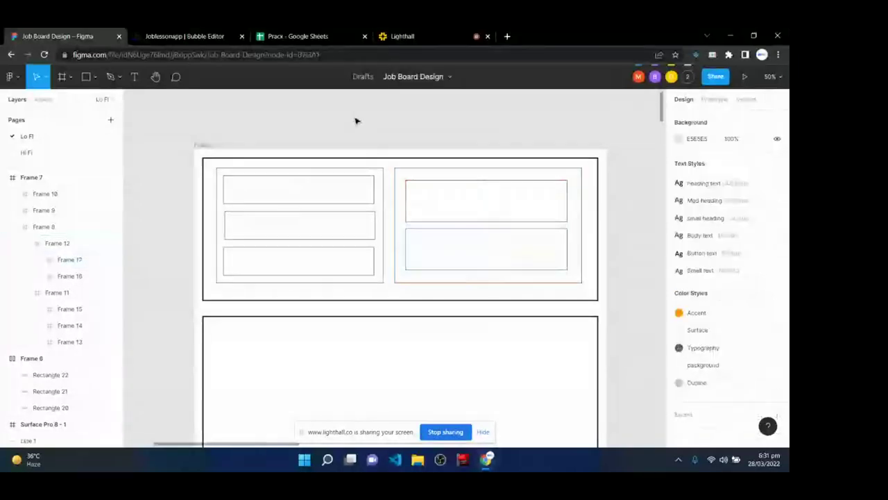
{"action": "scroll", "coordinate": [342, 163], "scroll_direction": "down", "scroll_amount": 1}
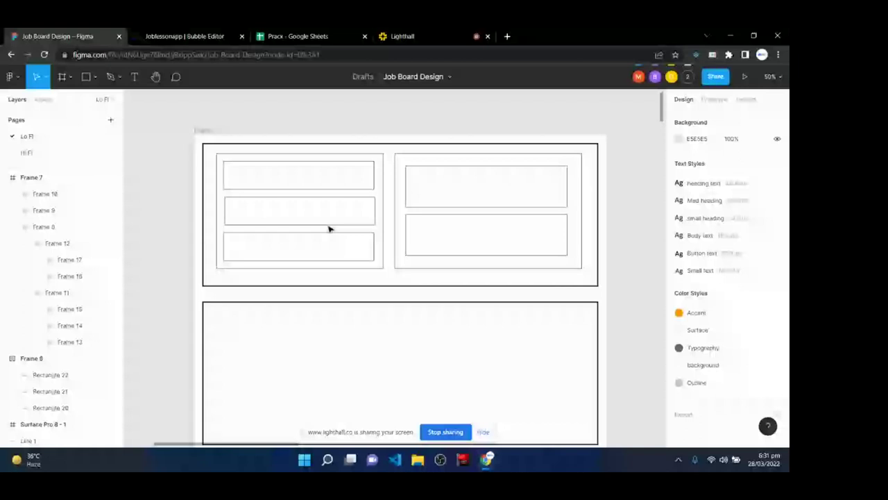
{"action": "left_click", "coordinate": [203, 131]}
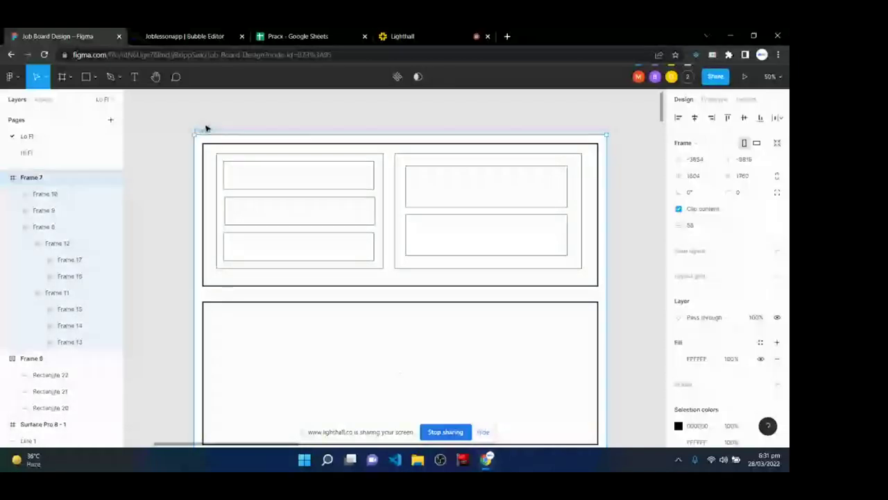
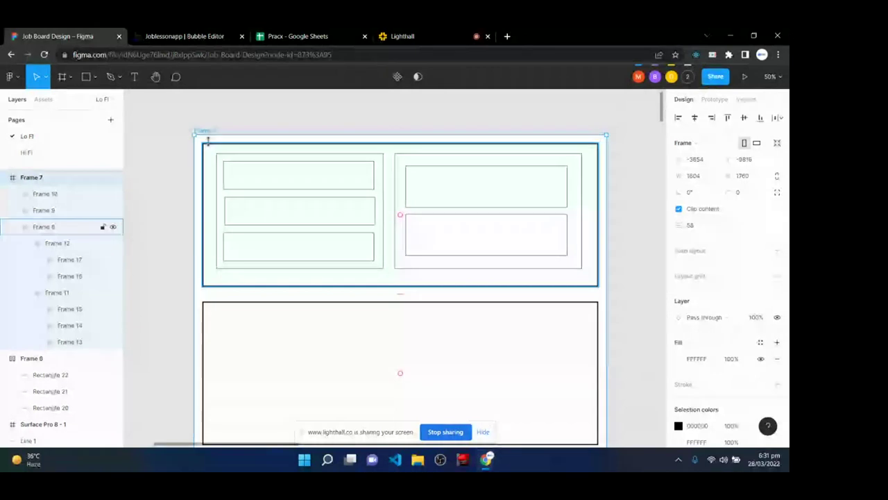
- Read the width and height of Frames 8, 9 and 10 on the Lo Fi page
{"action": "left_click", "coordinate": [205, 143]}
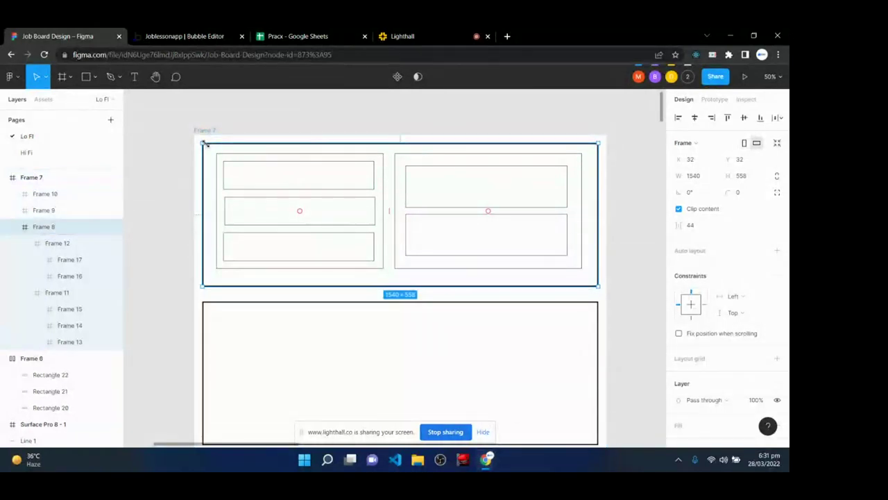
{"action": "scroll", "coordinate": [232, 238], "scroll_direction": "down", "scroll_amount": 1}
{"action": "left_click", "coordinate": [230, 292]}
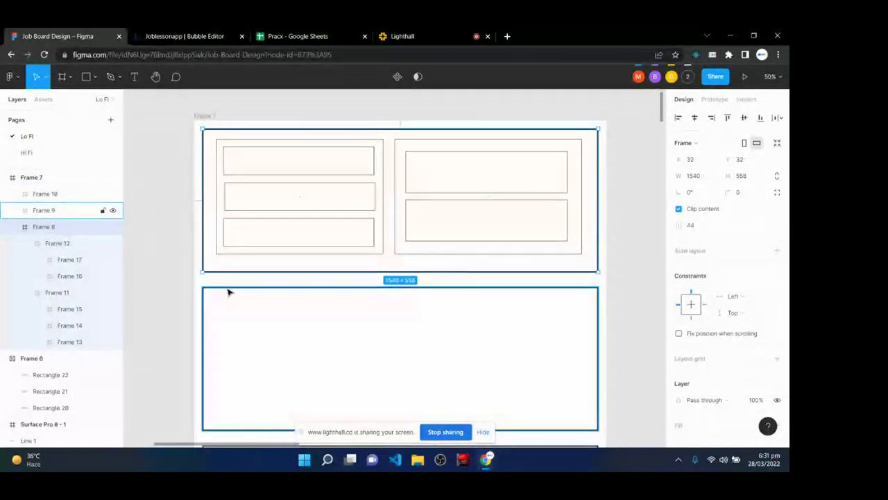
{"action": "scroll", "coordinate": [229, 292], "scroll_direction": "down", "scroll_amount": 3}
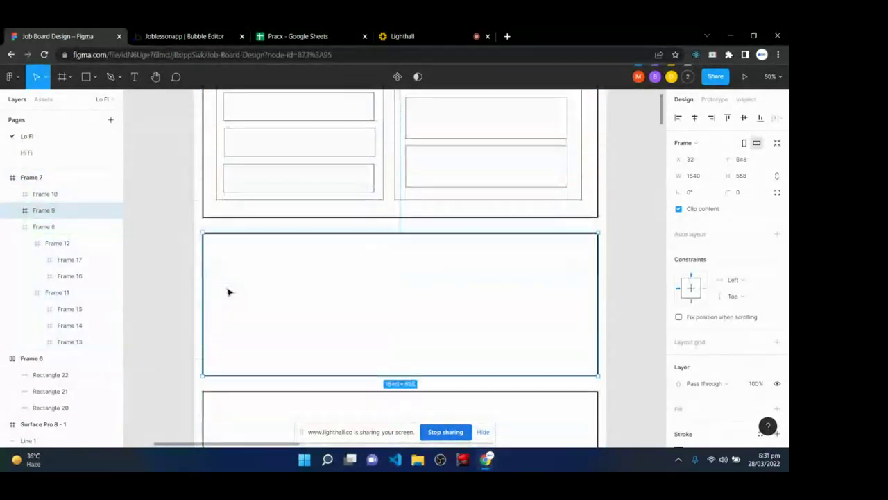
{"action": "left_click", "coordinate": [218, 392]}
{"action": "scroll", "coordinate": [233, 379], "scroll_direction": "up", "scroll_amount": 1}
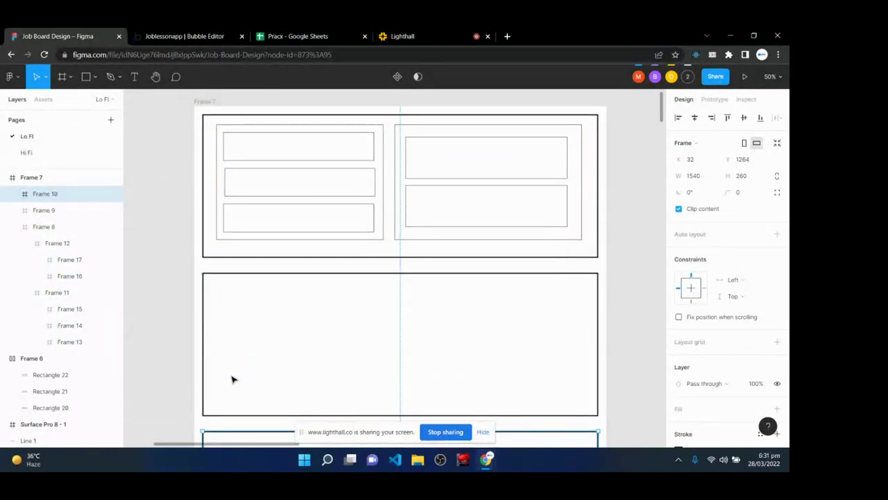
{"action": "left_click", "coordinate": [212, 120]}
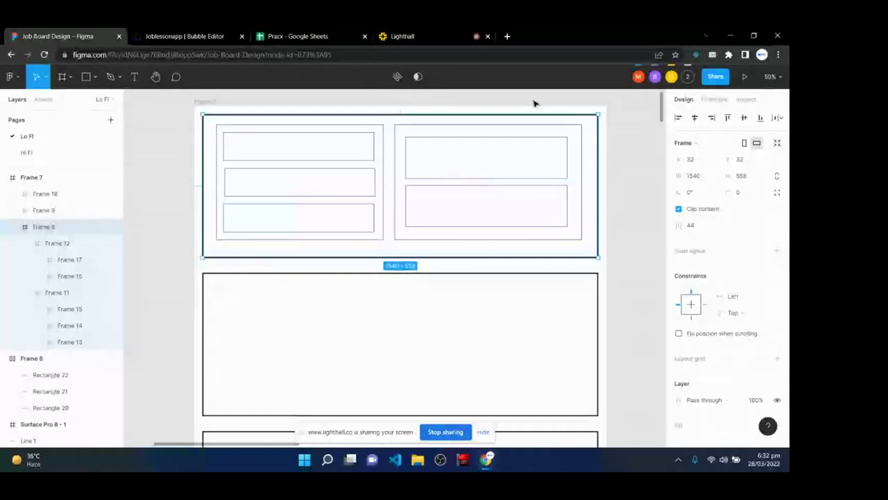
{"action": "scroll", "coordinate": [242, 301], "scroll_direction": "down", "scroll_amount": 2}
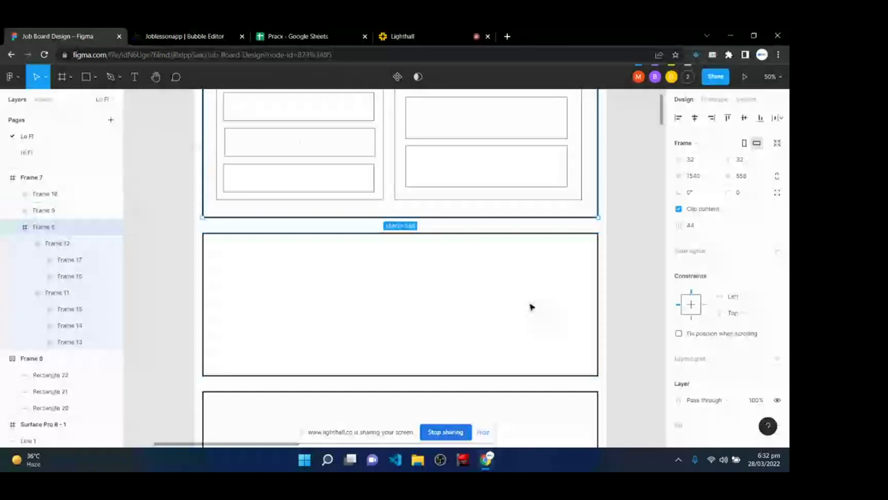
{"action": "scroll", "coordinate": [531, 306], "scroll_direction": "down", "scroll_amount": 6}
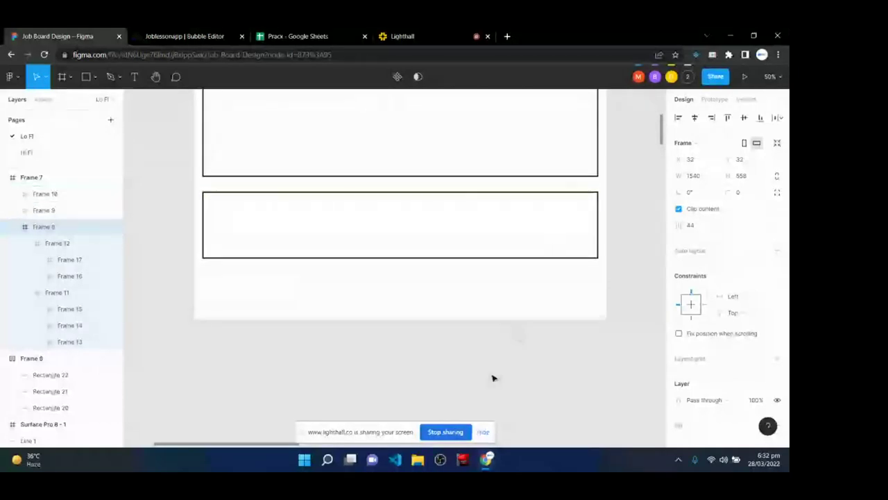
{"action": "scroll", "coordinate": [492, 378], "scroll_direction": "up", "scroll_amount": 8}
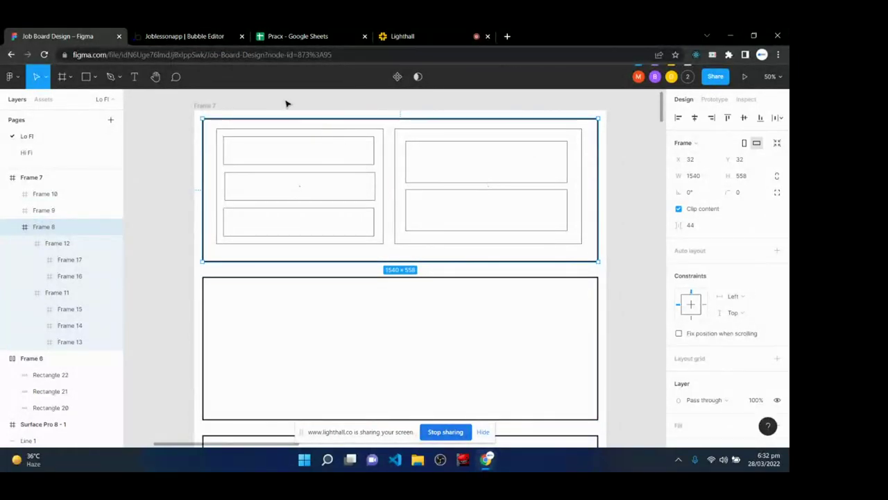
{"action": "left_click", "coordinate": [191, 35]}
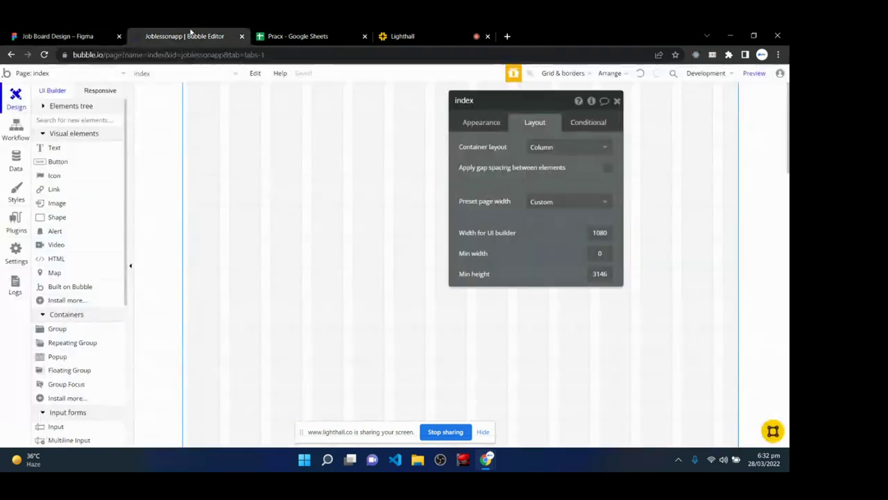
{"action": "left_click", "coordinate": [404, 35]}
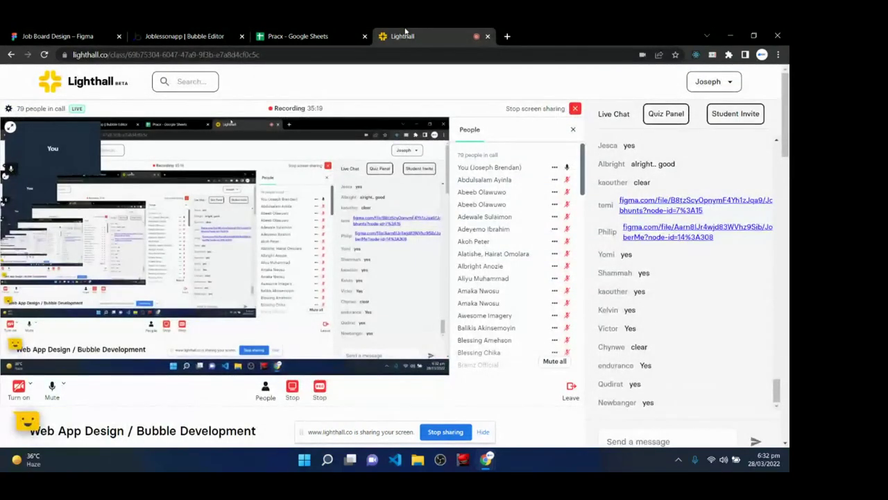
{"action": "scroll", "coordinate": [694, 375], "scroll_direction": "down", "scroll_amount": 2}
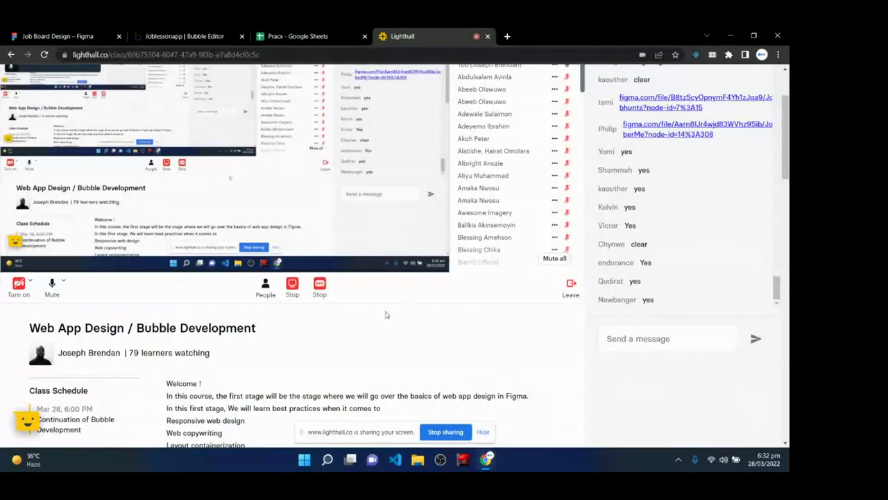
{"action": "scroll", "coordinate": [374, 319], "scroll_direction": "up", "scroll_amount": 2}
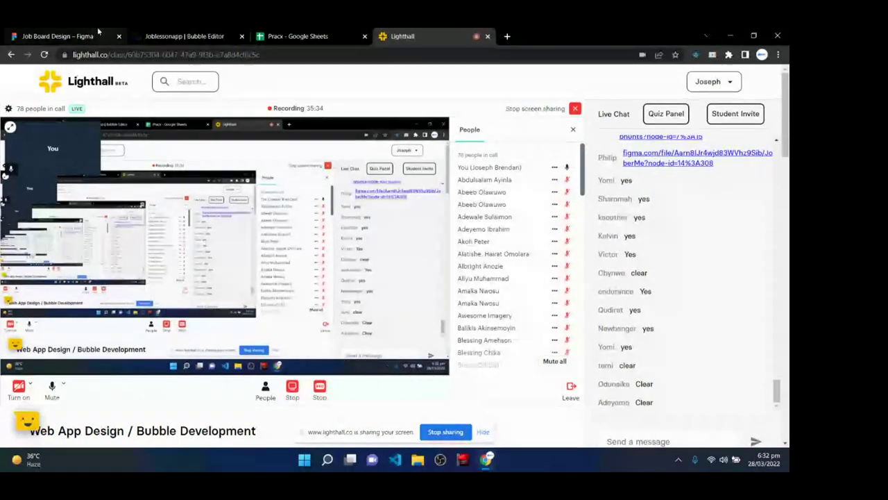
{"action": "left_click", "coordinate": [215, 36]}
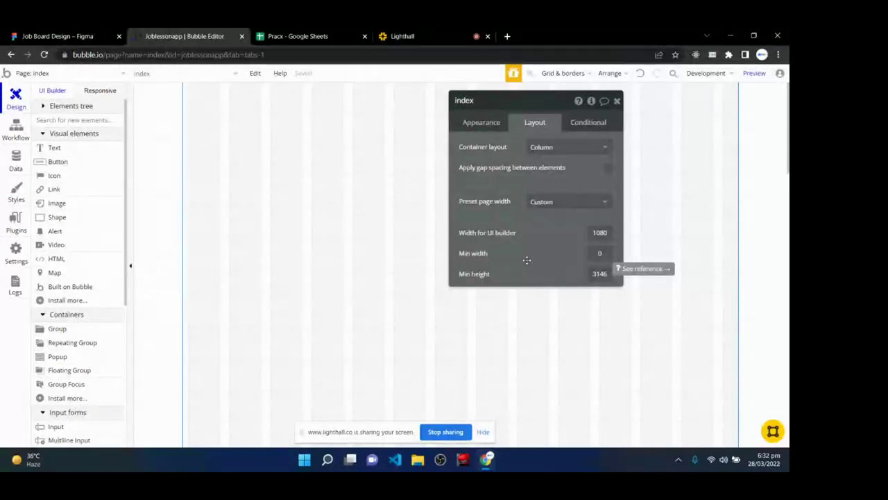
- Change the index page's UI builder width from 1080 to 1200 and min height from 3146 to 1000
{"action": "left_click", "coordinate": [594, 233]}
{"action": "double_click", "coordinate": [597, 232]}
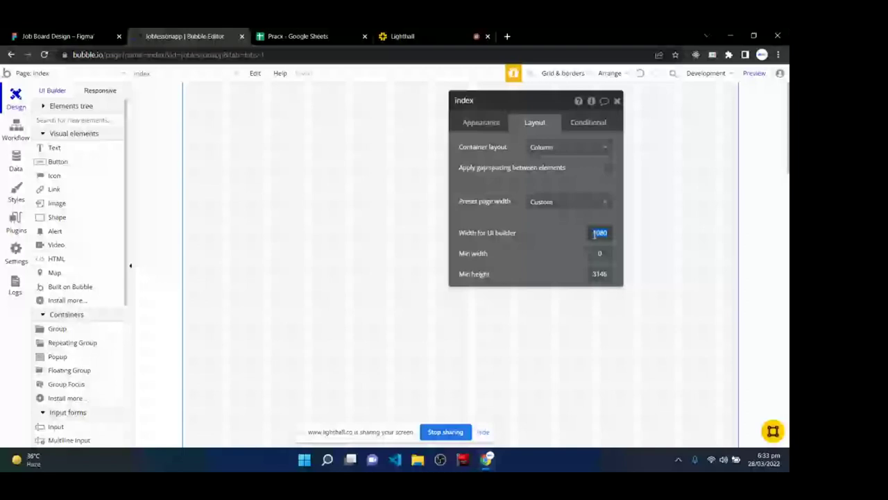
{"action": "type", "text": "1200"}
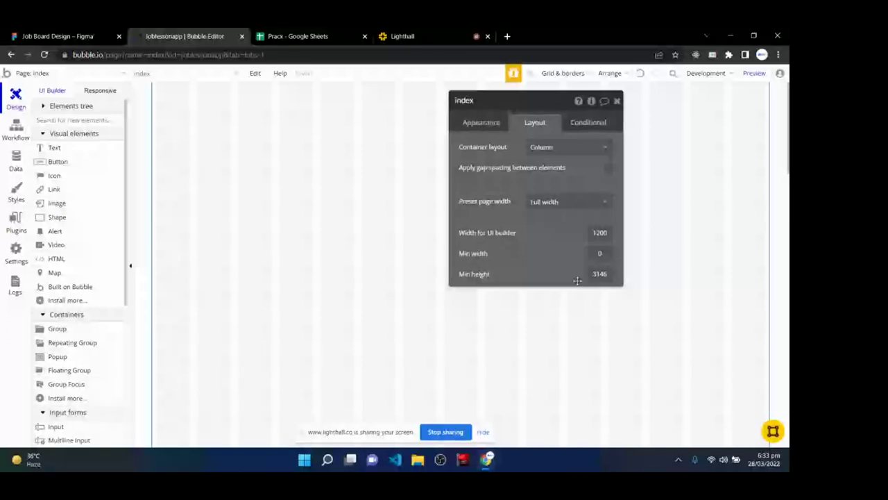
{"action": "left_click", "coordinate": [600, 273]}
{"action": "left_click_drag", "start_coordinate": [599, 273], "coordinate": [613, 272]}
{"action": "type", "text": "1"}
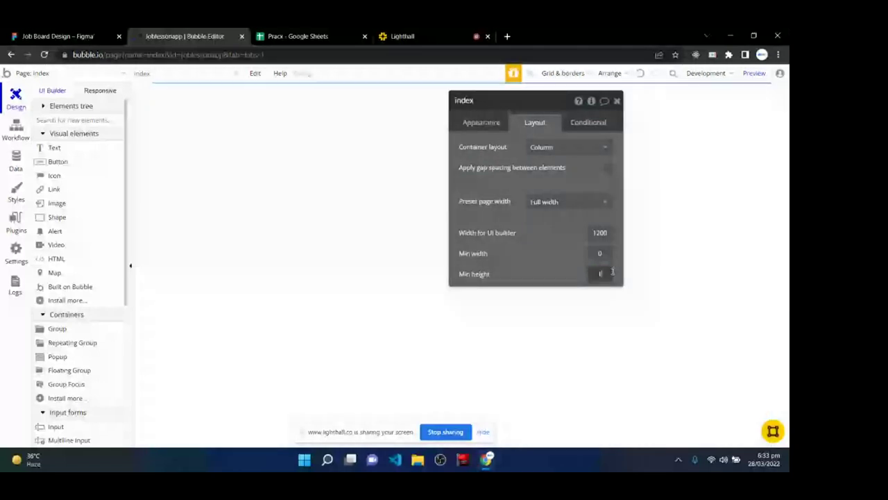
{"action": "type", "text": "000"}
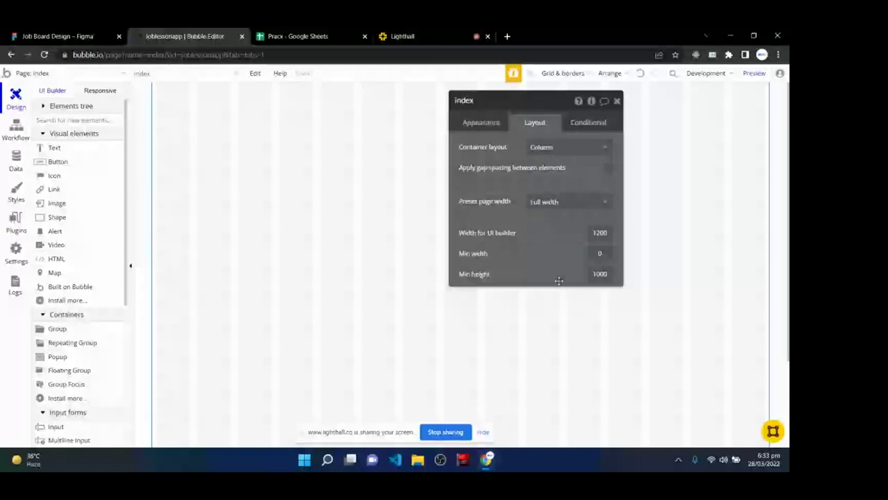
{"action": "mouse_move", "coordinate": [558, 280]}
{"action": "left_click", "coordinate": [618, 101]}
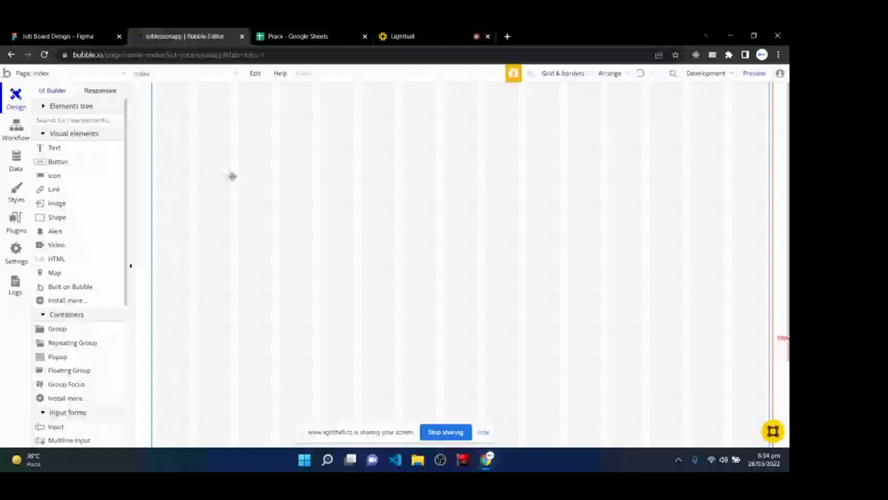
- Load github.com in a new tab, select its headline, and go back to the Figma design
{"action": "left_click", "coordinate": [507, 36]}
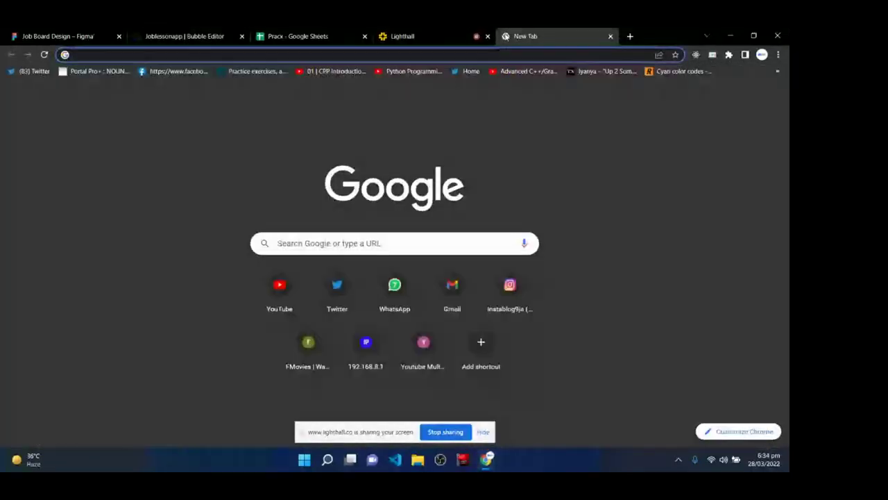
{"action": "type", "text": "gi"}
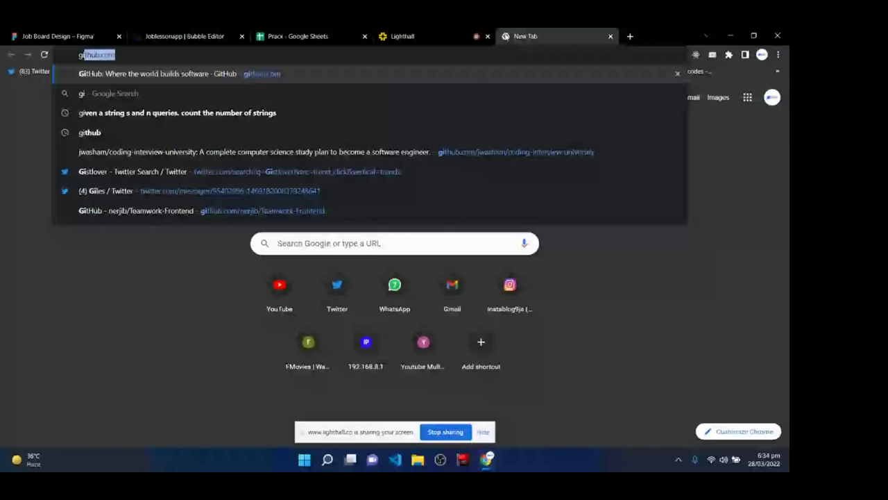
{"action": "key", "text": "Return"}
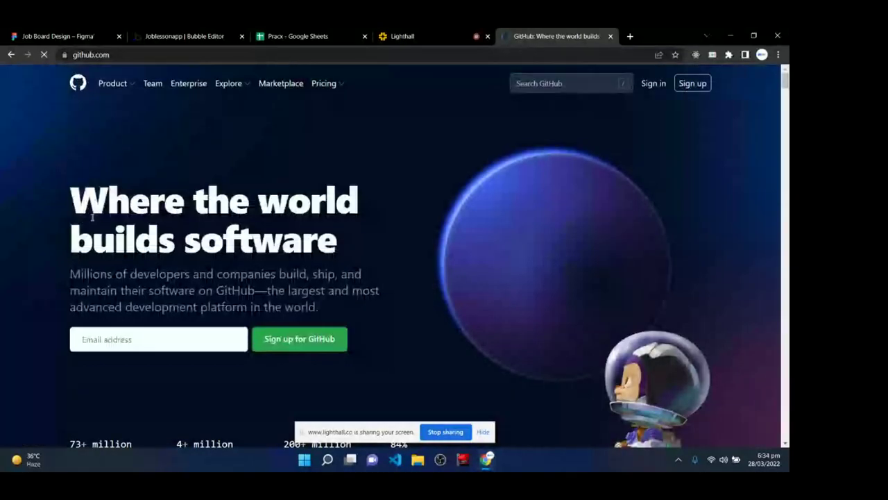
{"action": "left_click_drag", "start_coordinate": [71, 189], "coordinate": [261, 238]}
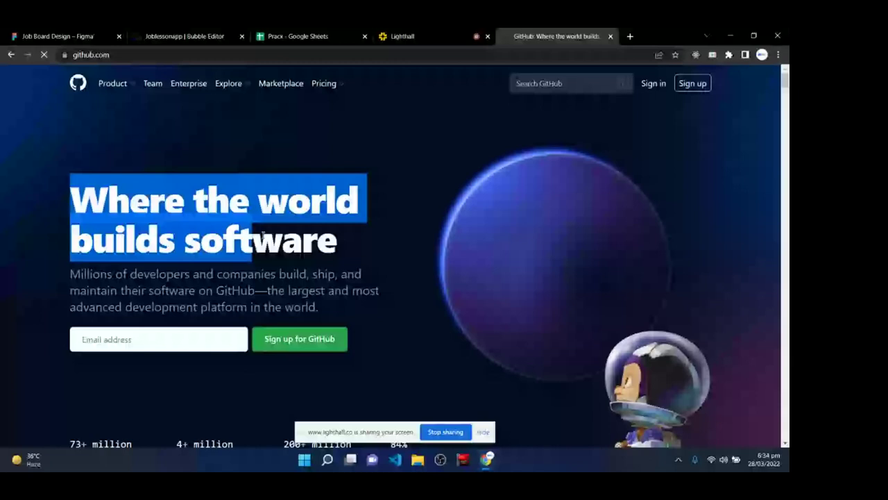
{"action": "key", "text": "ctrl+1"}
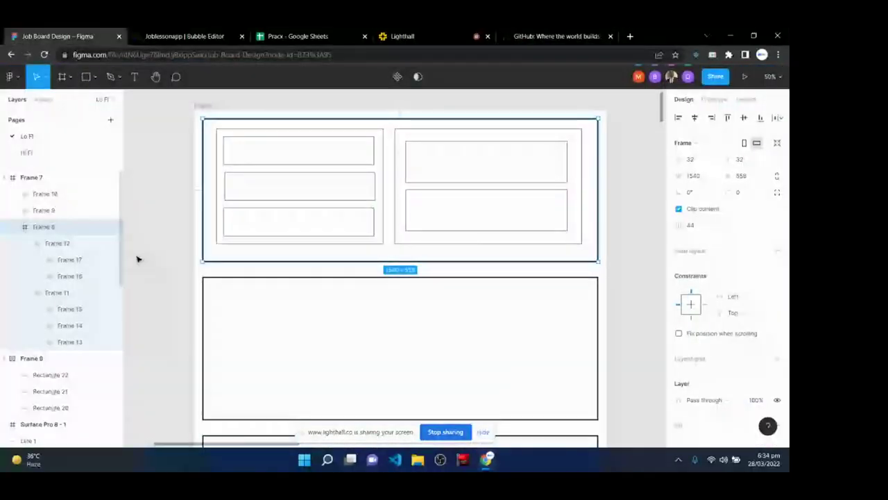
{"action": "scroll", "coordinate": [309, 401], "scroll_direction": "down", "scroll_amount": 10}
{"action": "scroll", "coordinate": [308, 401], "scroll_direction": "up", "scroll_amount": 10}
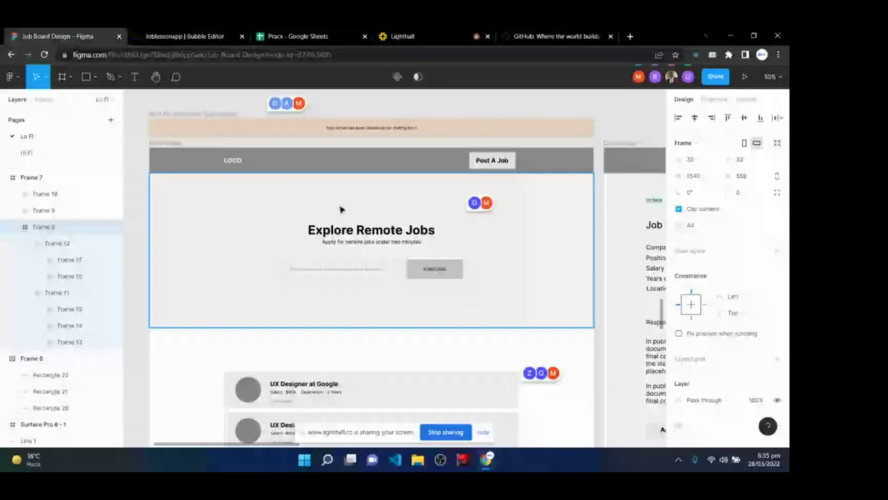
{"action": "scroll", "coordinate": [347, 235], "scroll_direction": "down", "scroll_amount": 5}
{"action": "scroll", "coordinate": [353, 257], "scroll_direction": "up", "scroll_amount": 3}
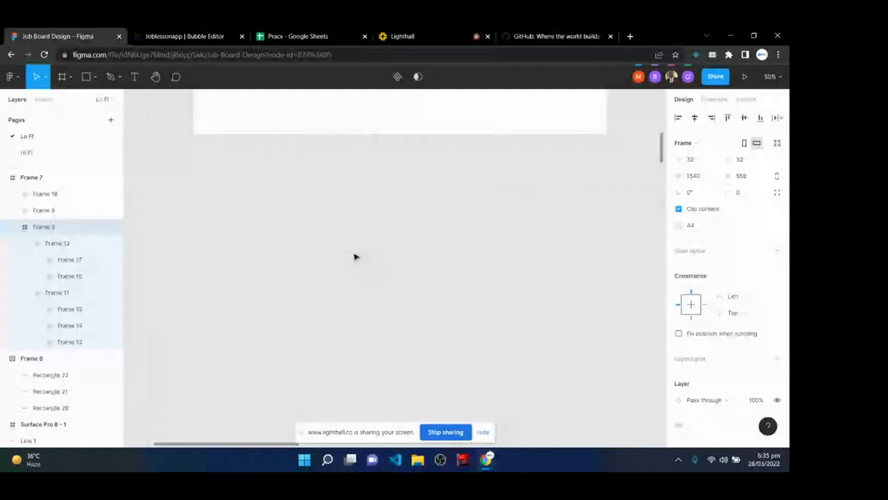
{"action": "scroll", "coordinate": [354, 256], "scroll_direction": "down", "scroll_amount": 2}
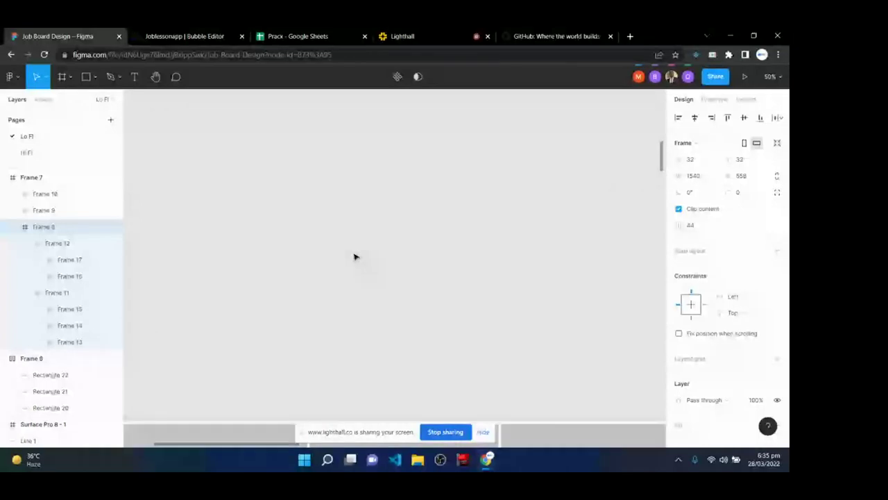
- Add a three-line text block reading Static Data, Dynamic Data and Input Data
{"action": "left_click", "coordinate": [136, 81]}
{"action": "left_click", "coordinate": [298, 158]}
{"action": "type", "text": "Static"}
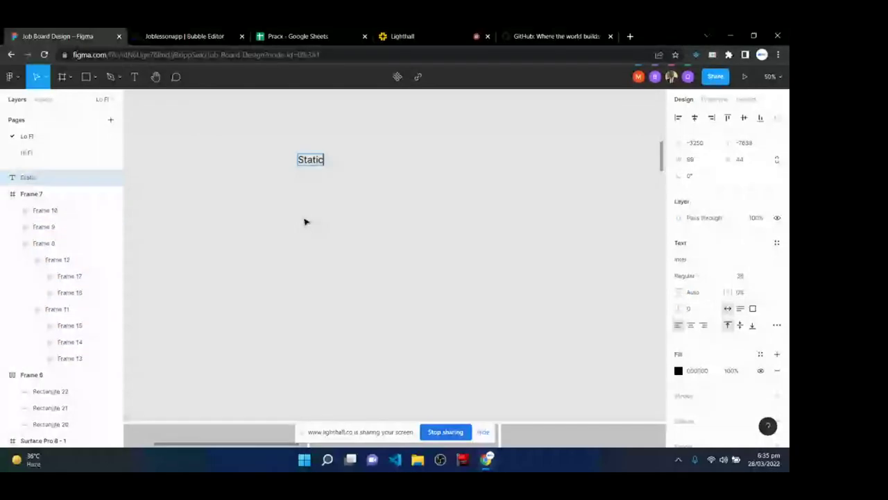
{"action": "type", "text": " Data"}
{"action": "key", "text": "Return"}
{"action": "type", "text": "Syn"}
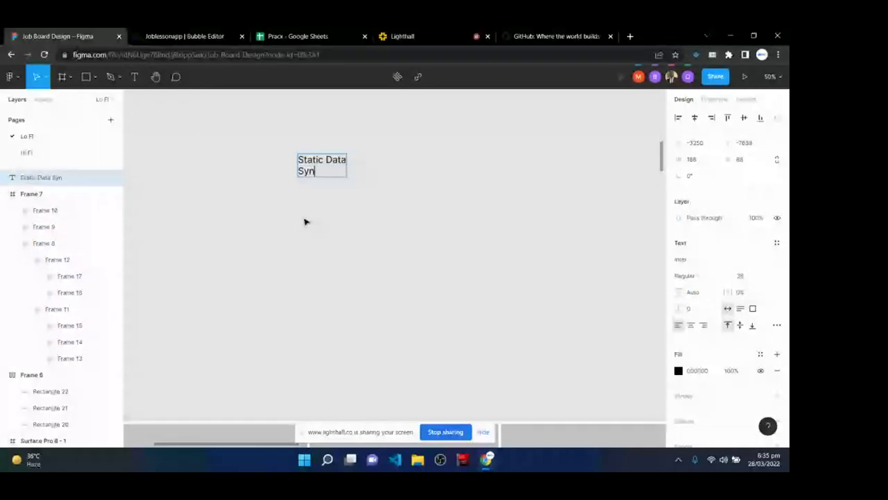
{"action": "key", "text": "BackSpace"}
{"action": "key", "text": "BackSpace"}
{"action": "key", "text": "BackSpace"}
{"action": "type", "text": "Dynamic Data"}
{"action": "key", "text": "Return"}
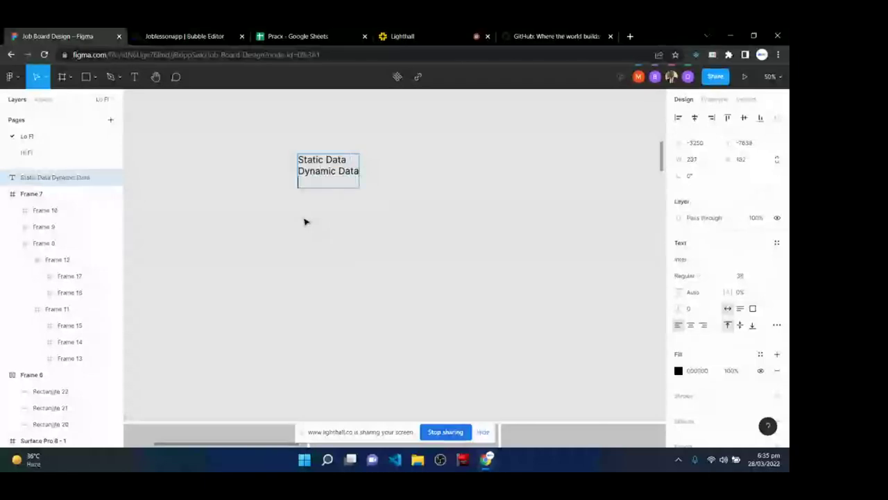
{"action": "type", "text": "Input Data"}
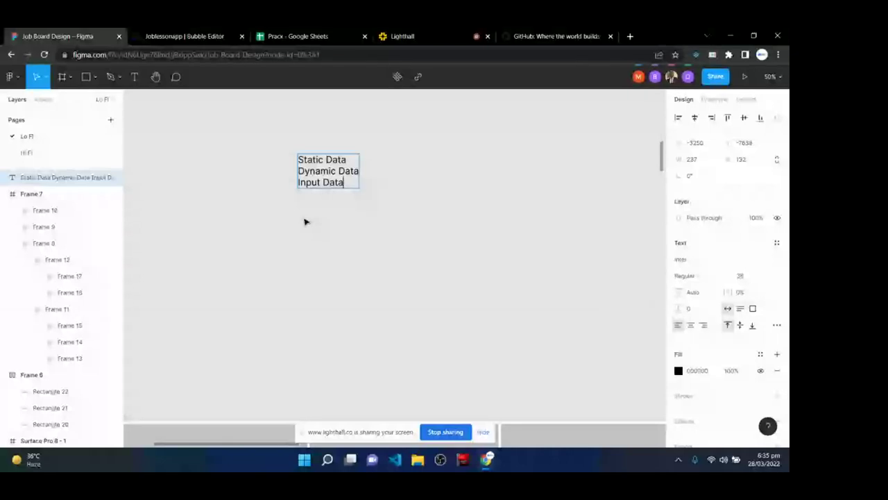
{"action": "key", "text": "Escape"}
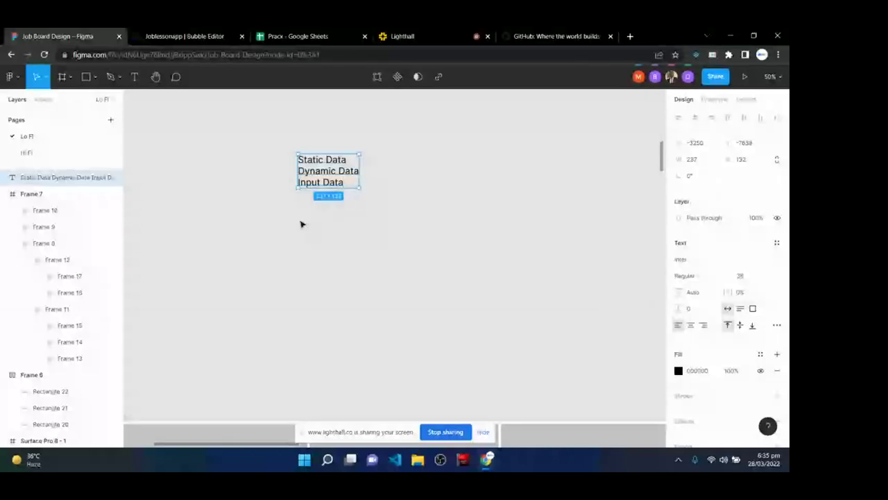
- Set the text block's font size to 40, then 64, and nudge it down-left
{"action": "left_click", "coordinate": [769, 278]}
{"action": "left_click", "coordinate": [762, 288]}
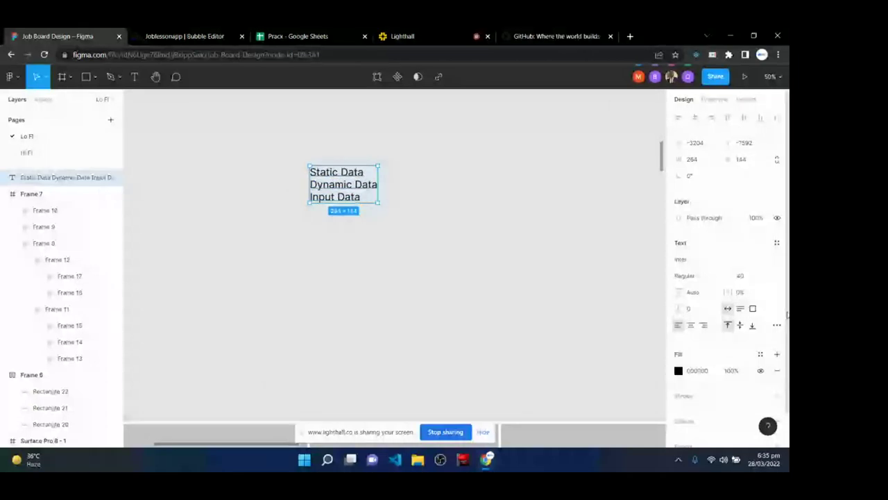
{"action": "left_click", "coordinate": [766, 277]}
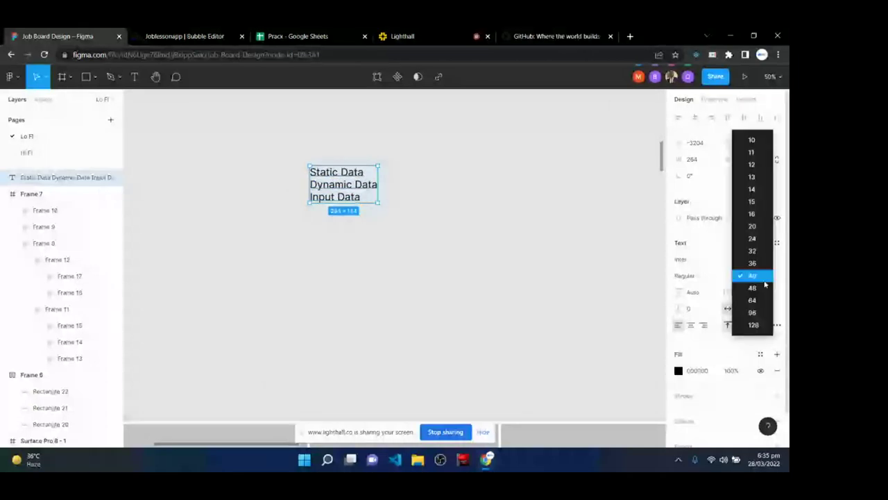
{"action": "left_click", "coordinate": [755, 300]}
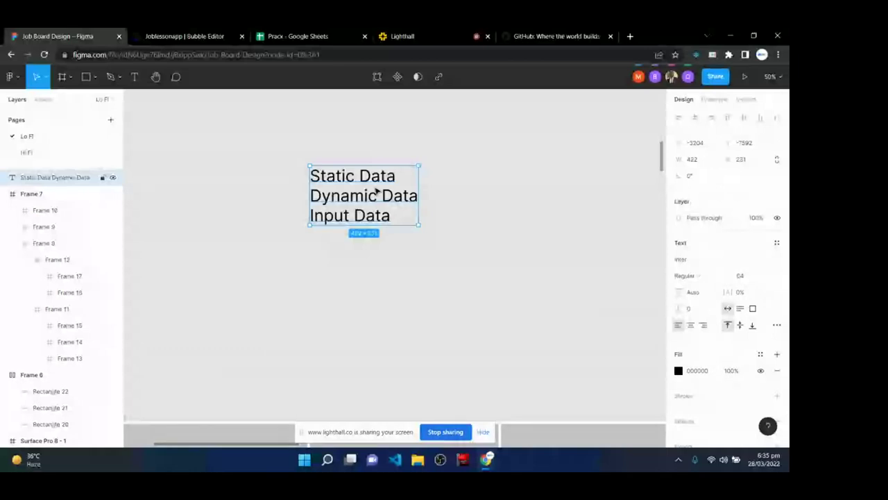
{"action": "left_click_drag", "start_coordinate": [381, 188], "coordinate": [372, 212]}
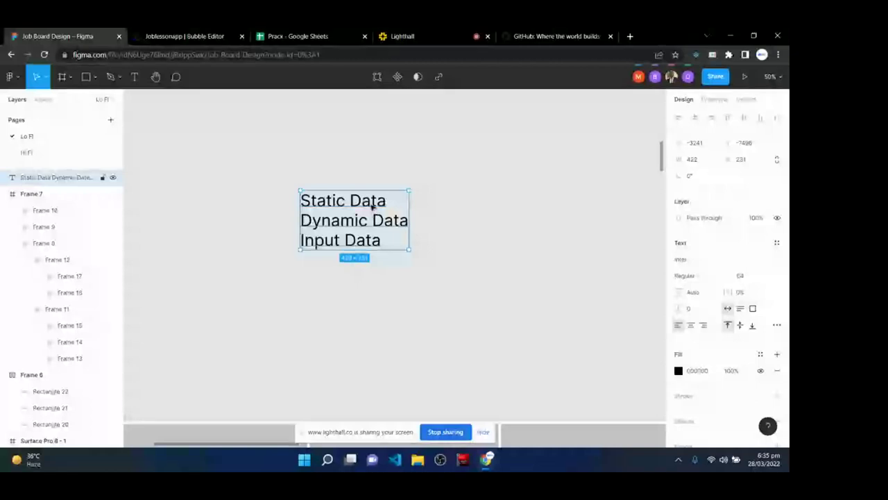
{"action": "double_click", "coordinate": [372, 204]}
{"action": "left_click_drag", "start_coordinate": [386, 201], "coordinate": [269, 195]}
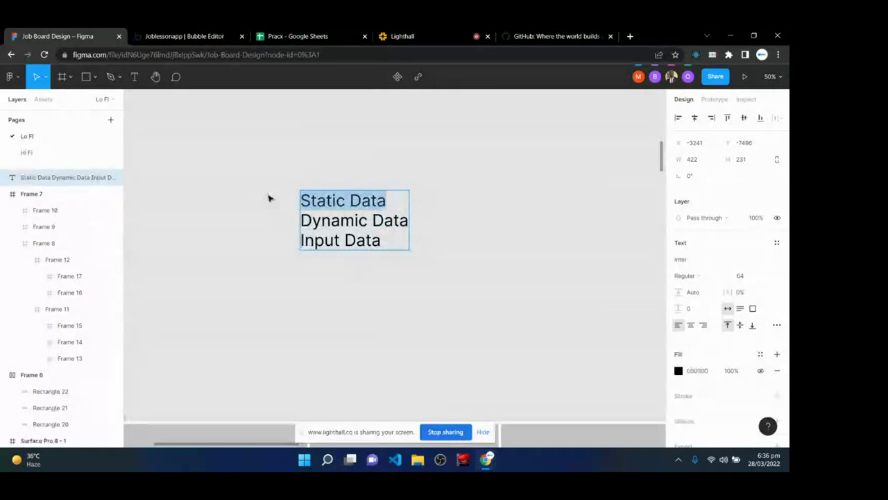
- Compare Figma with GitHub, then highlight GitHub's 'Where the world builds software' headline
{"action": "left_click", "coordinate": [562, 35]}
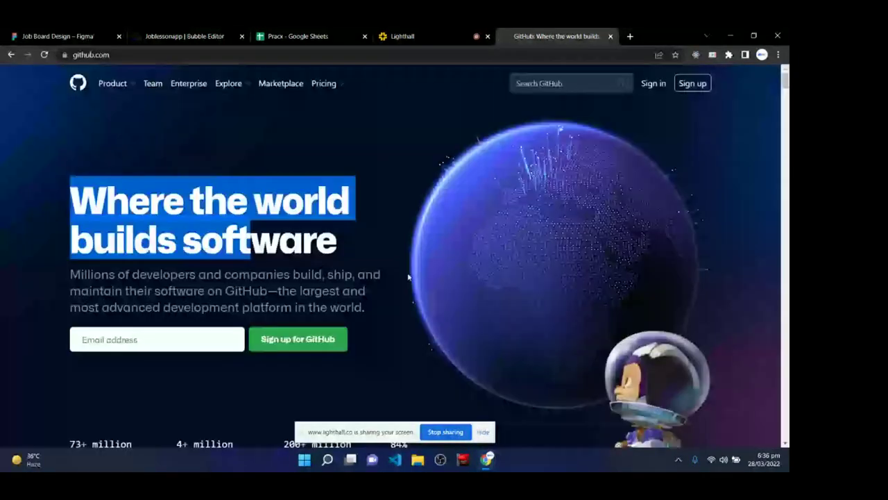
{"action": "key", "text": "ctrl+1"}
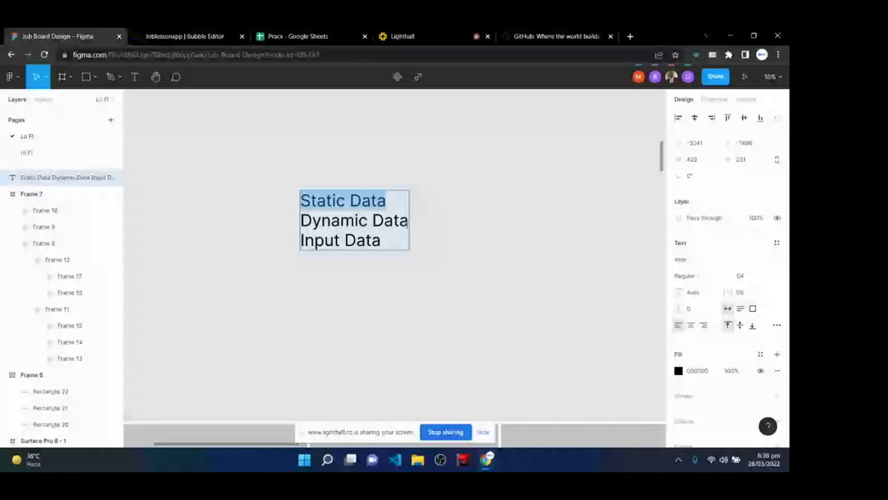
{"action": "left_click", "coordinate": [571, 31]}
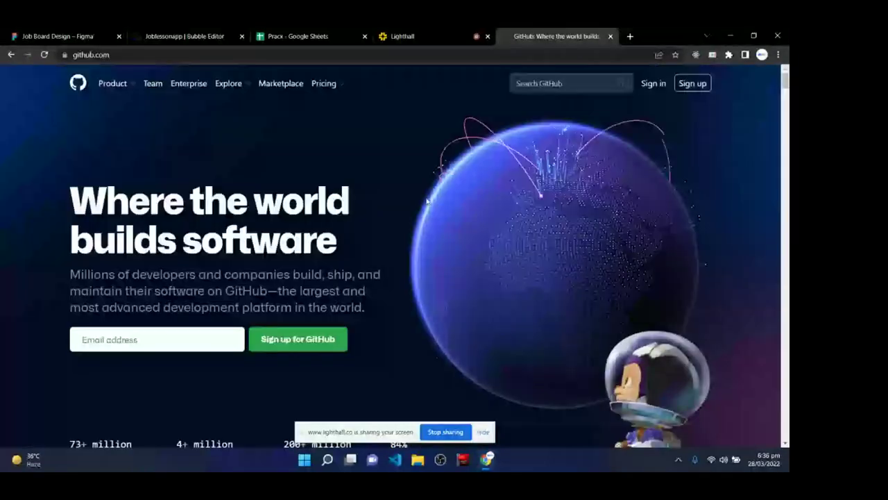
{"action": "left_click", "coordinate": [64, 33]}
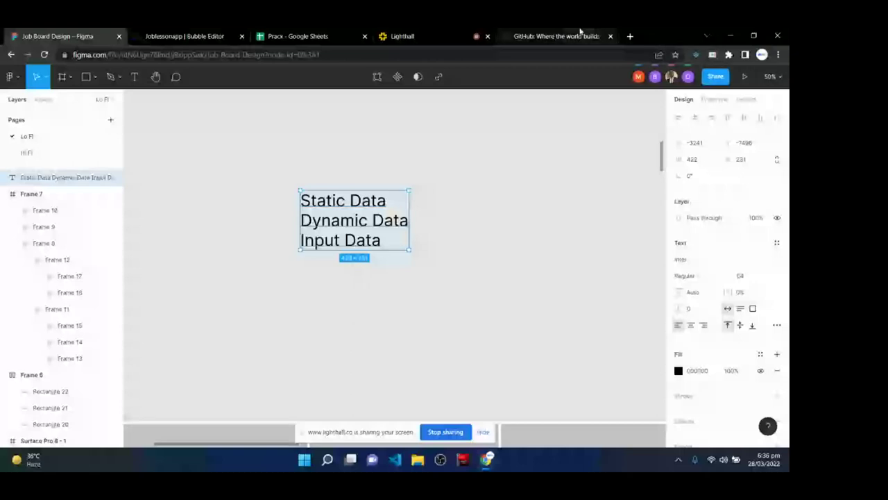
{"action": "left_click", "coordinate": [555, 36]}
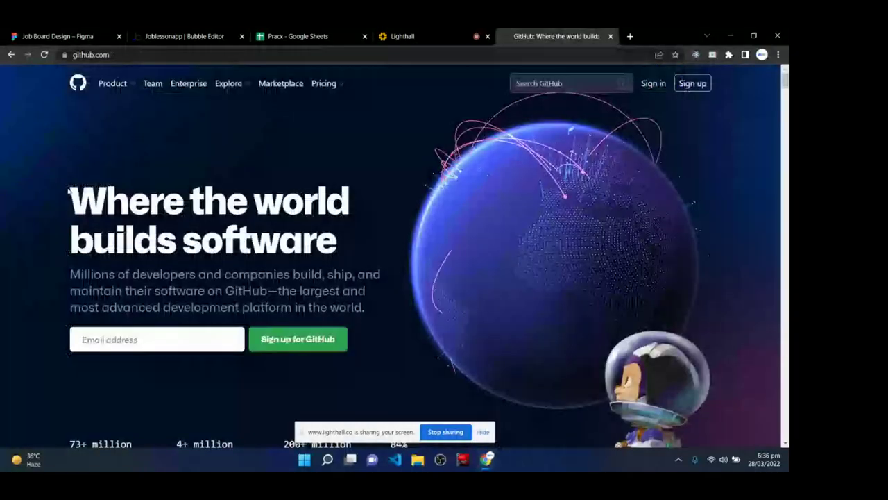
{"action": "left_click_drag", "start_coordinate": [69, 192], "coordinate": [343, 243]}
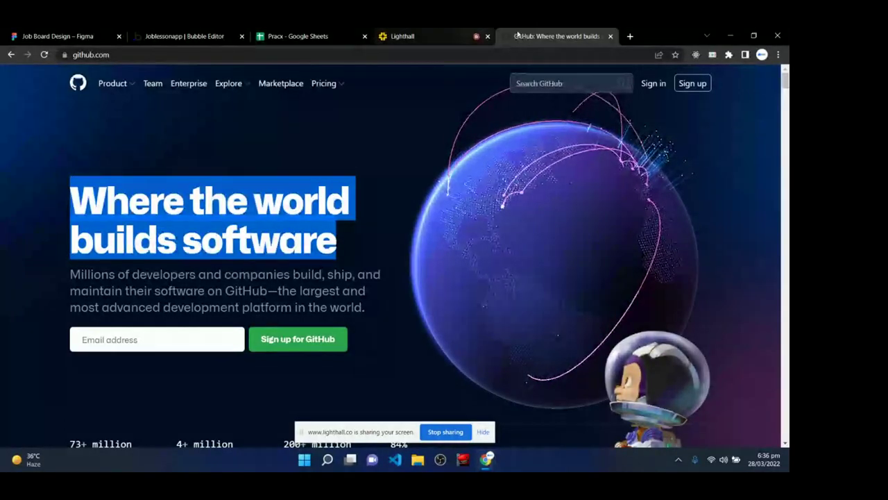
{"action": "left_click", "coordinate": [630, 37]}
- Search 'weather app' and open weather.com's Abuja forecast, returning to it from Lighthall
{"action": "type", "text": "weather app"}
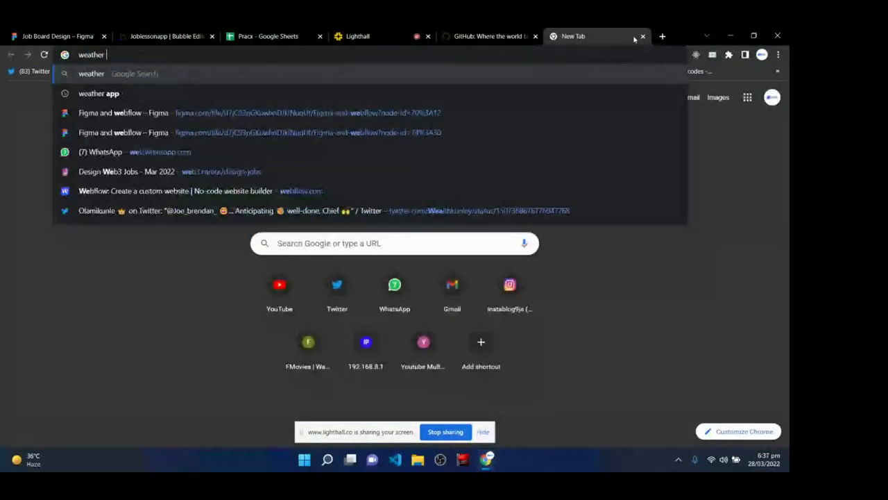
{"action": "key", "text": "Return"}
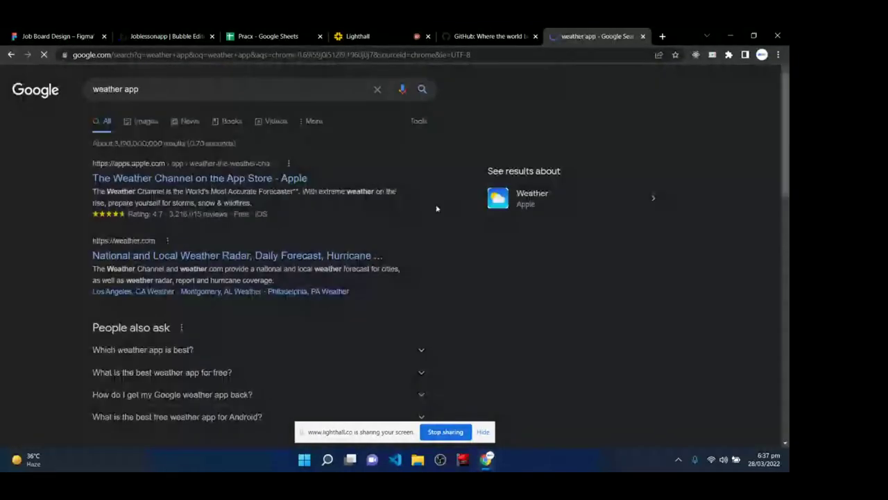
{"action": "left_click", "coordinate": [143, 257]}
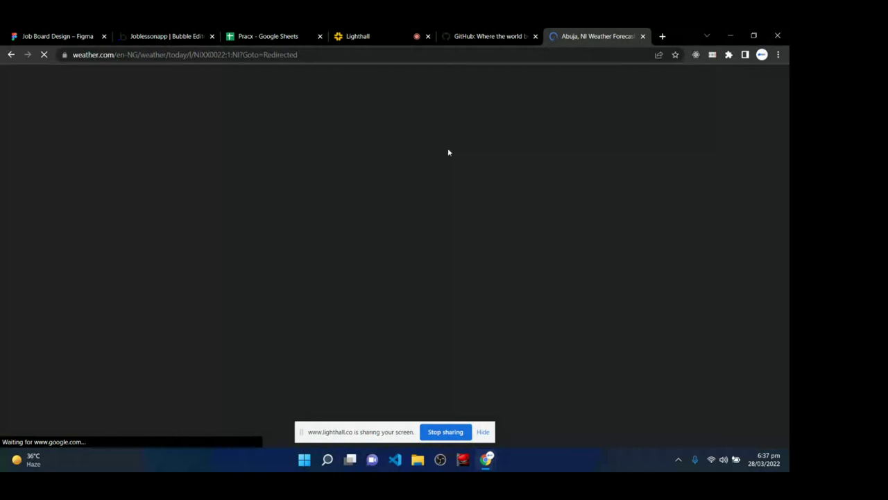
{"action": "left_click", "coordinate": [357, 34]}
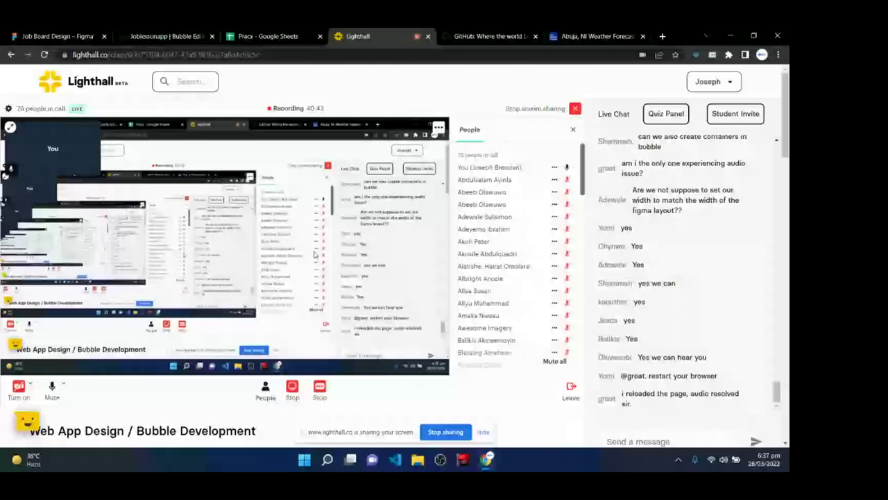
{"action": "key", "text": "ctrl+6"}
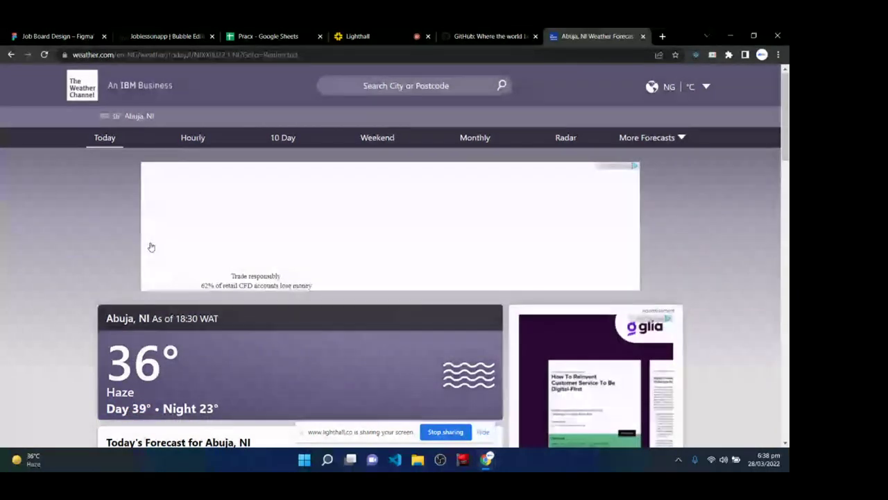
{"action": "scroll", "coordinate": [151, 247], "scroll_direction": "down", "scroll_amount": 2}
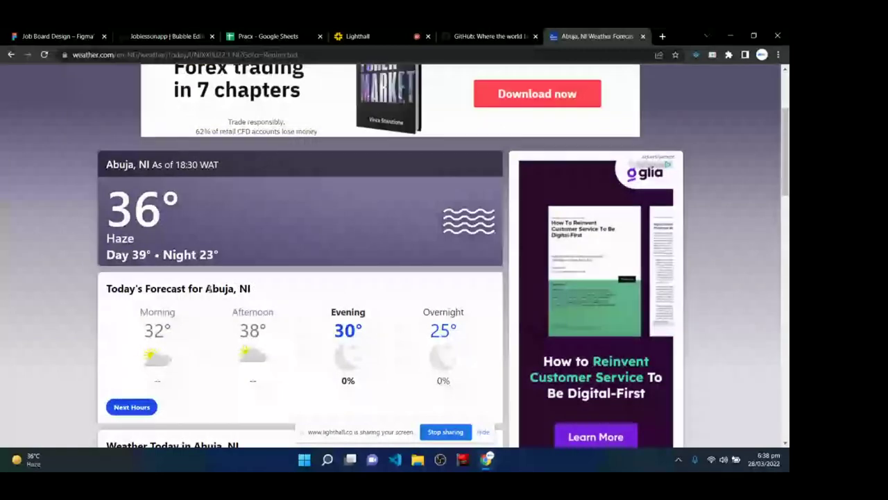
{"action": "left_click_drag", "start_coordinate": [208, 287], "coordinate": [238, 297]}
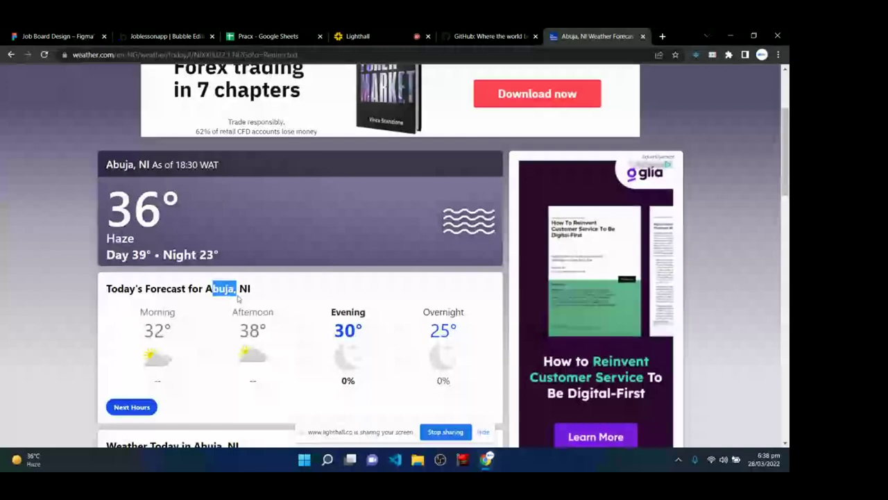
{"action": "double_click", "coordinate": [154, 199]}
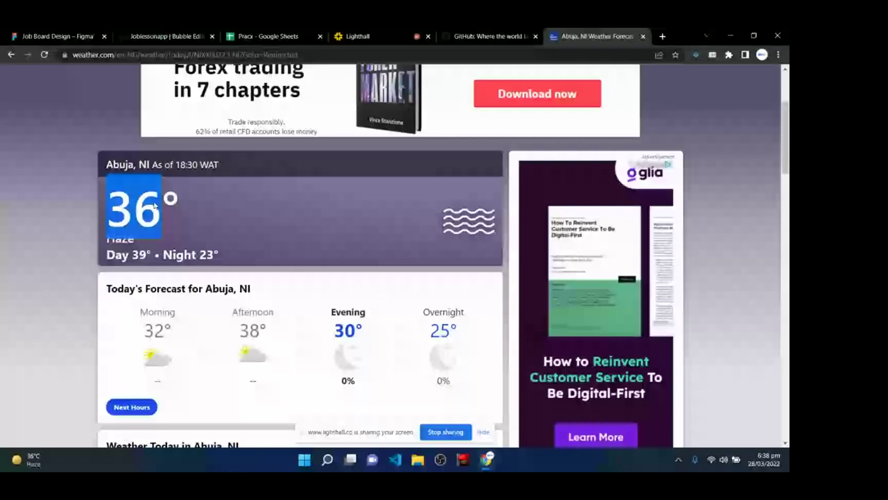
{"action": "left_click", "coordinate": [127, 213]}
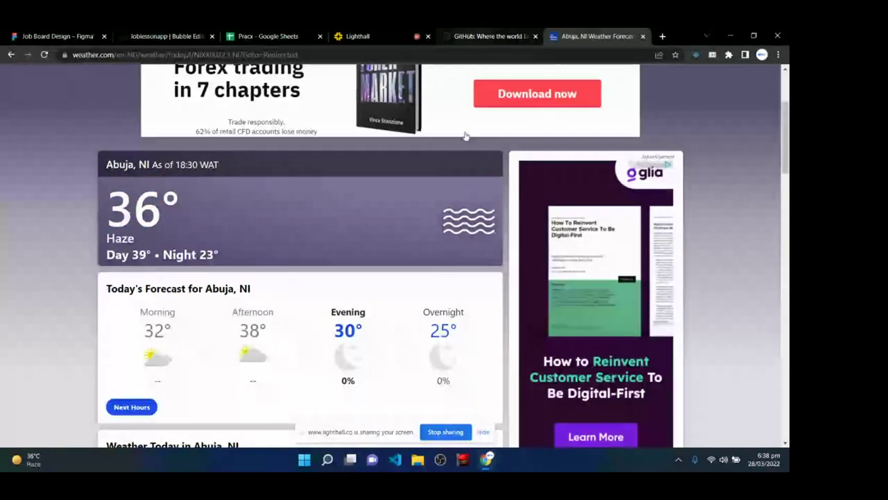
{"action": "scroll", "coordinate": [371, 238], "scroll_direction": "up", "scroll_amount": 3}
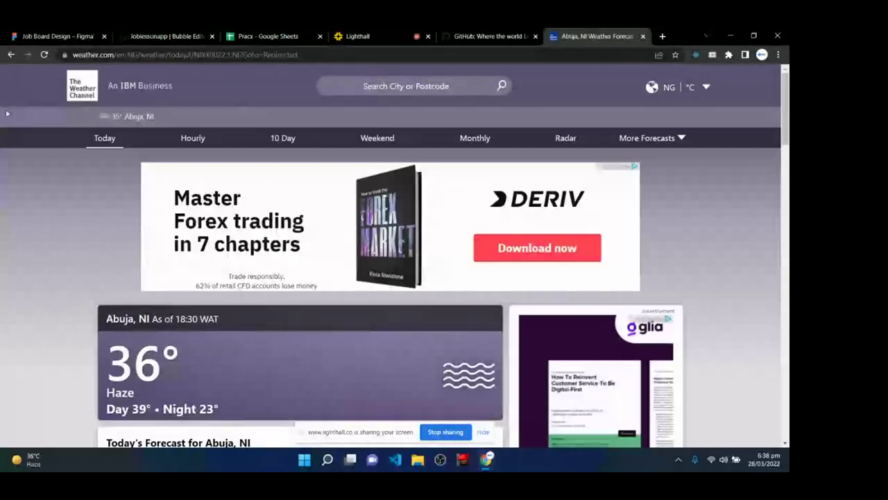
{"action": "scroll", "coordinate": [212, 384], "scroll_direction": "down", "scroll_amount": 3}
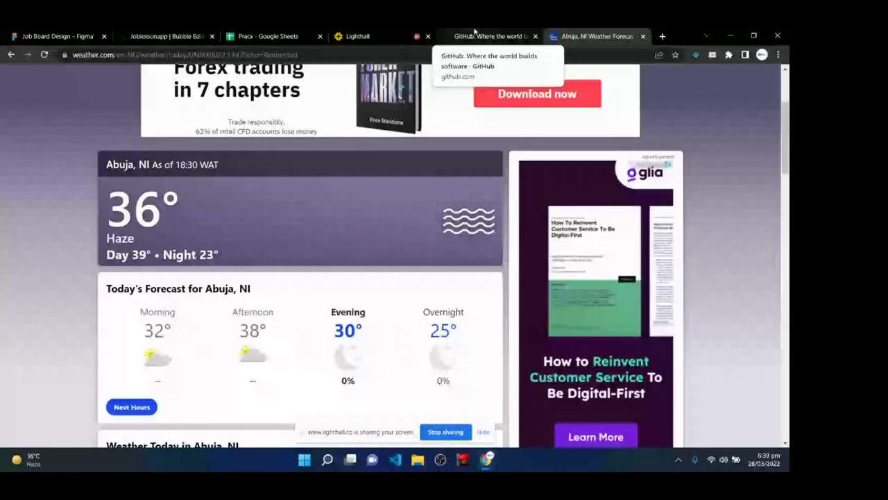
- Glance at the Bubble editor and Lighthall call before coming back to the Figma design
{"action": "left_click", "coordinate": [151, 34]}
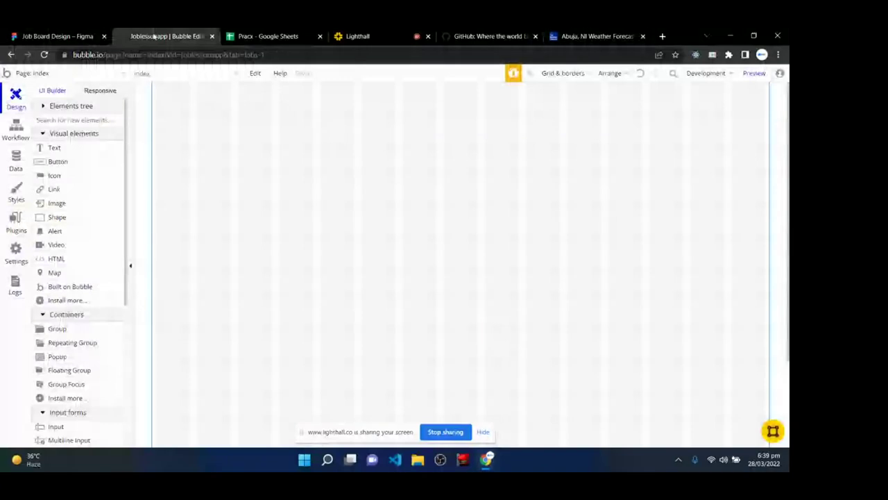
{"action": "key", "text": "ctrl+shift+Tab"}
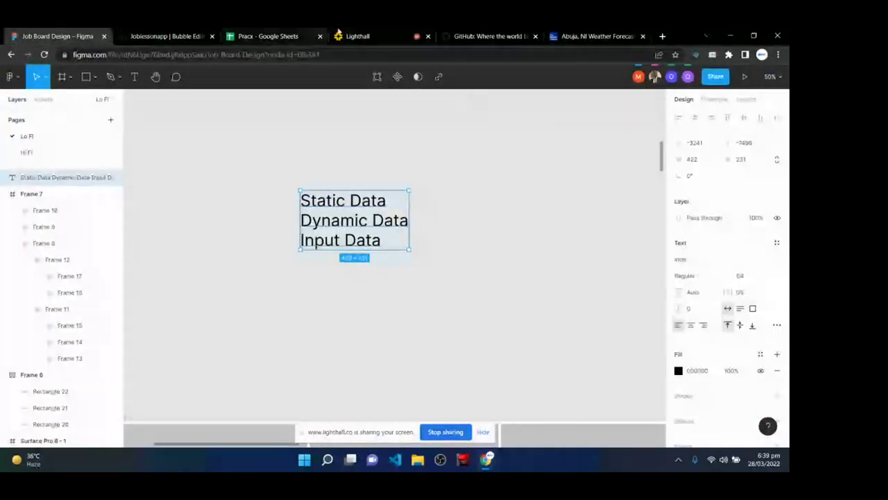
{"action": "left_click", "coordinate": [352, 34]}
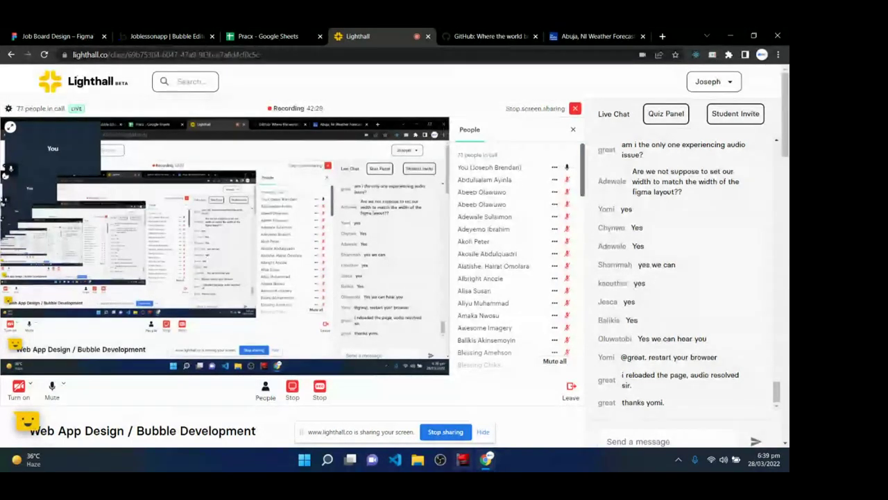
{"action": "key", "text": "ctrl+1"}
- Select the Static Data and Input Data lines in the three-line text block
{"action": "key", "text": "Return"}
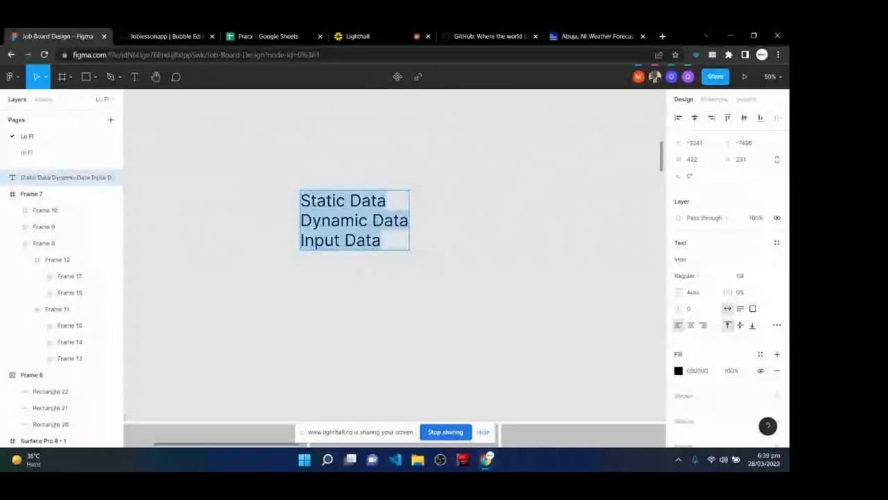
{"action": "left_click", "coordinate": [378, 220]}
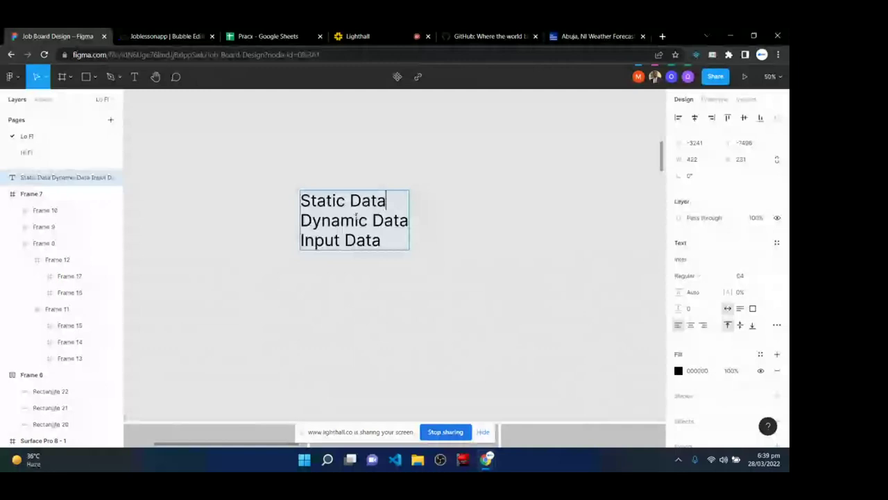
{"action": "left_click_drag", "start_coordinate": [301, 220], "coordinate": [310, 220]}
{"action": "left_click_drag", "start_coordinate": [386, 201], "coordinate": [291, 196]}
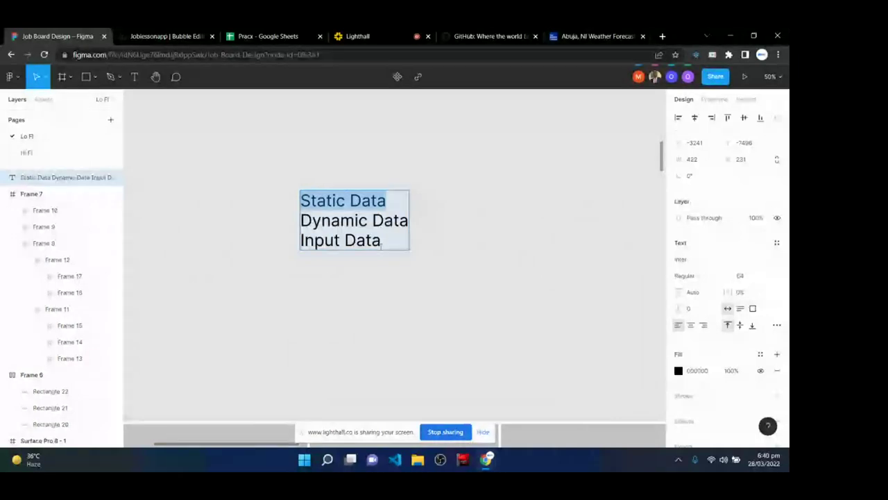
{"action": "triple_click", "coordinate": [327, 242]}
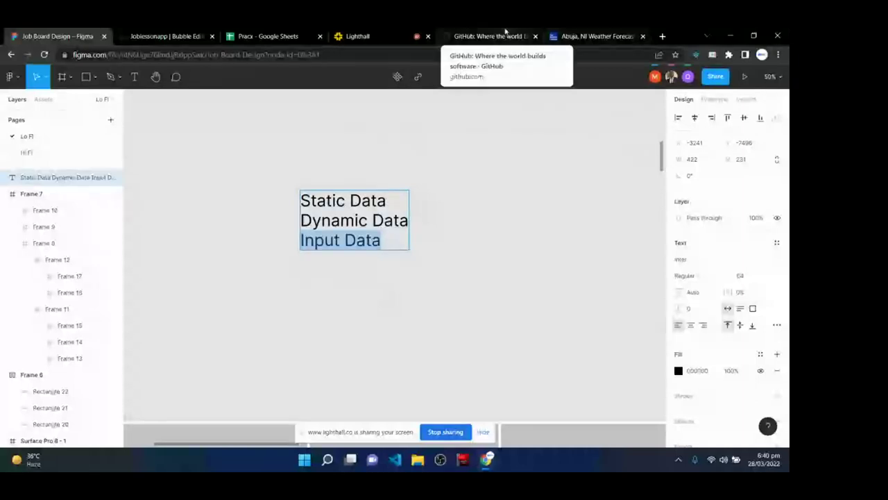
- Enter and delete a partial email in GitHub's sign-up field, then go to the Abuja weather page
{"action": "left_click", "coordinate": [505, 33]}
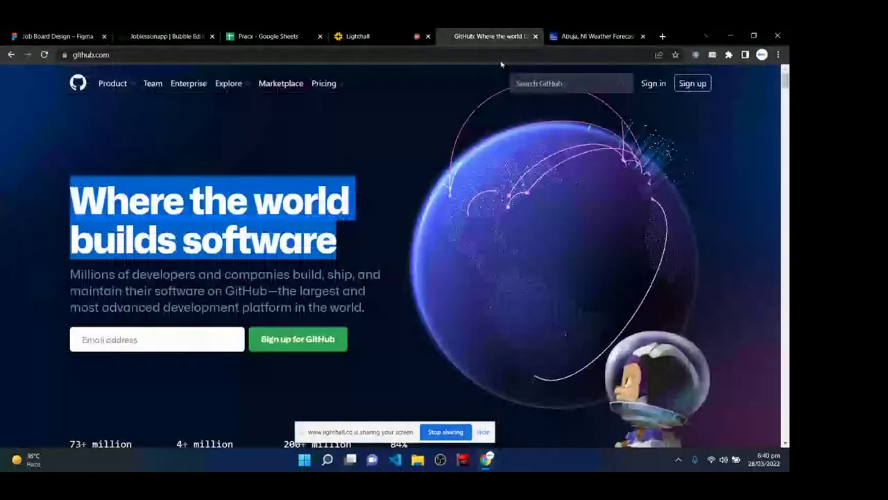
{"action": "left_click", "coordinate": [158, 341]}
{"action": "left_click", "coordinate": [158, 341]}
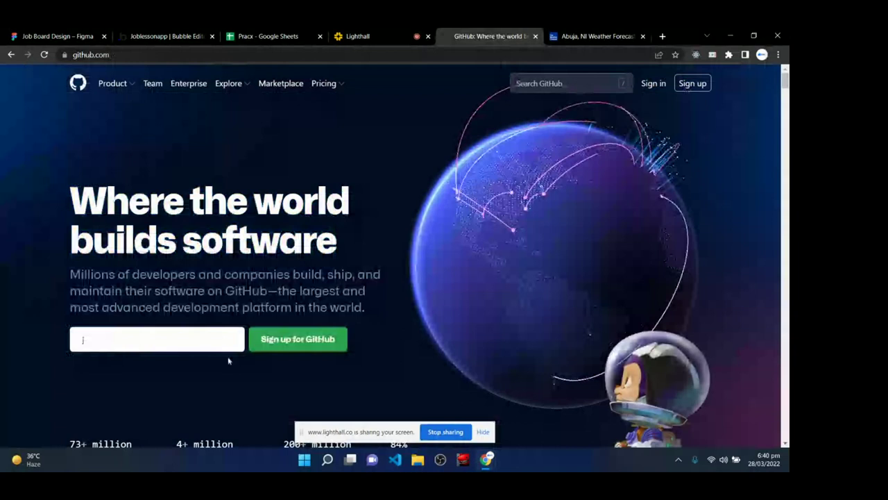
{"action": "left_click", "coordinate": [162, 337]}
{"action": "type", "text": "jbren"}
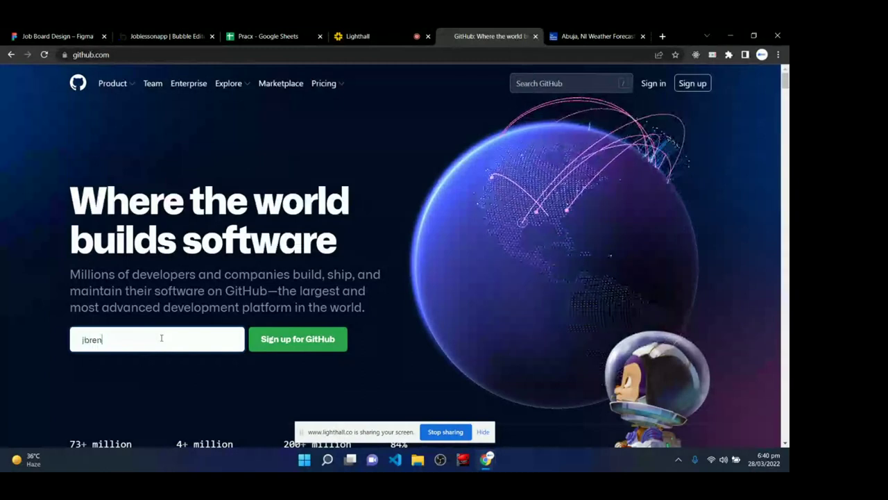
{"action": "key", "text": "BackSpace"}
{"action": "key", "text": "BackSpace"}
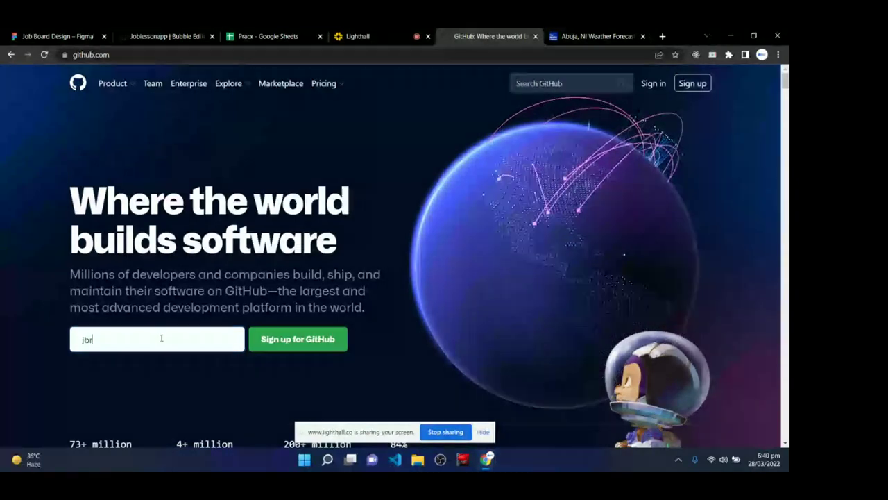
{"action": "key", "text": "BackSpace"}
{"action": "key", "text": "BackSpace"}
{"action": "key", "text": "BackSpace"}
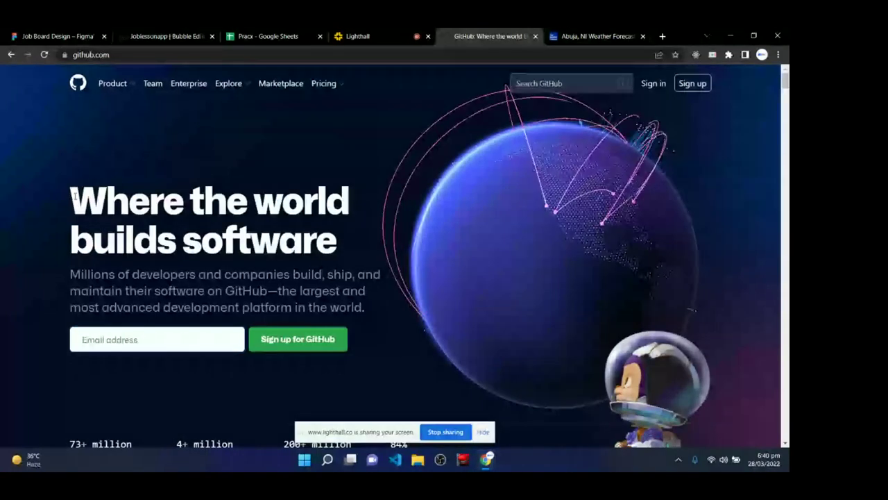
{"action": "left_click_drag", "start_coordinate": [74, 196], "coordinate": [351, 244]}
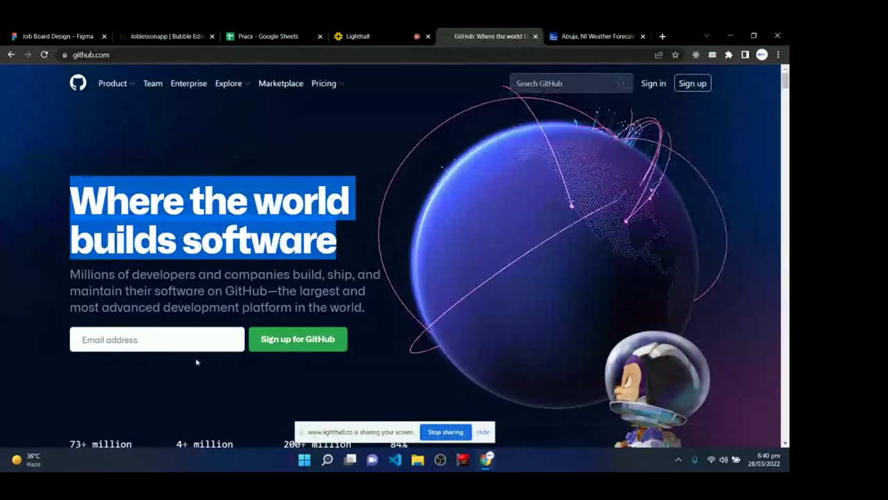
{"action": "left_click", "coordinate": [160, 338]}
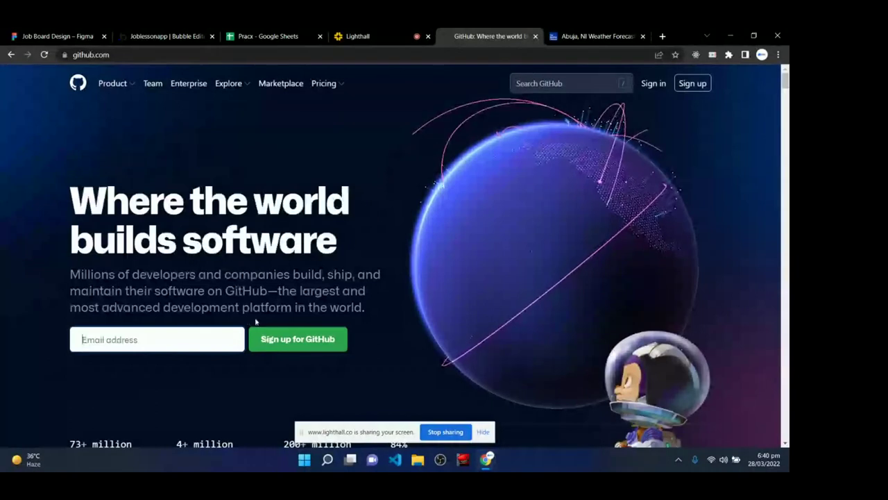
{"action": "left_click", "coordinate": [576, 33]}
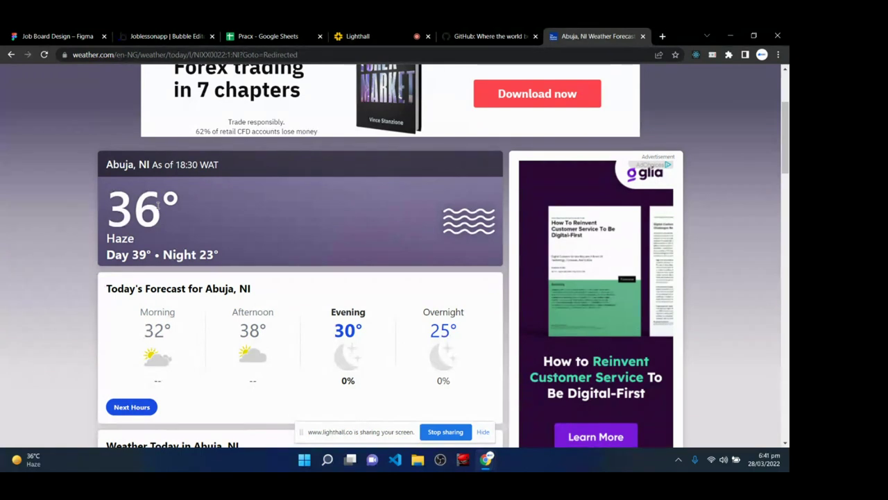
- Highlight the 36° temperature and check the Lighthall class page, then pass through Bubble to Figma
{"action": "left_click_drag", "start_coordinate": [158, 204], "coordinate": [102, 228]}
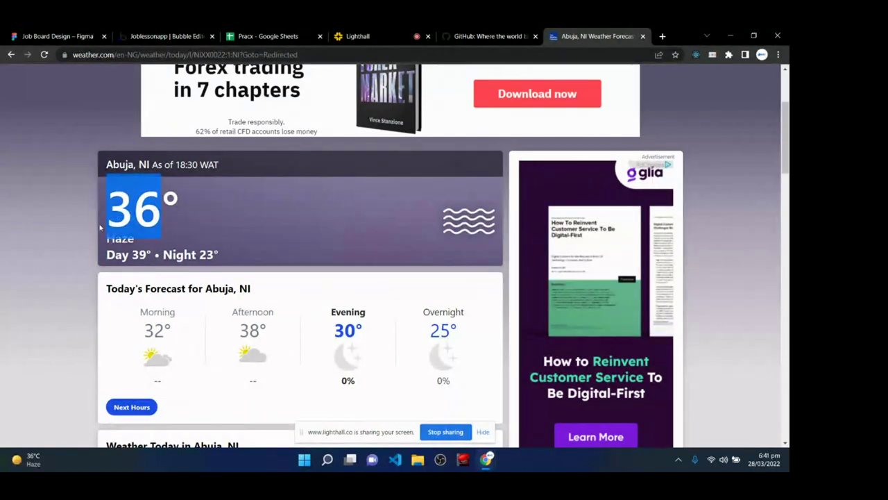
{"action": "left_click", "coordinate": [364, 31]}
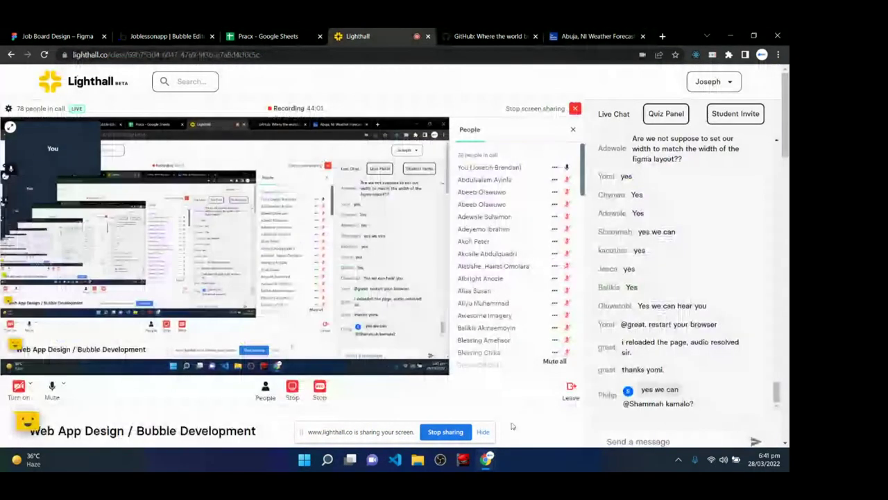
{"action": "scroll", "coordinate": [644, 298], "scroll_direction": "down", "scroll_amount": 2}
{"action": "scroll", "coordinate": [645, 298], "scroll_direction": "up", "scroll_amount": 2}
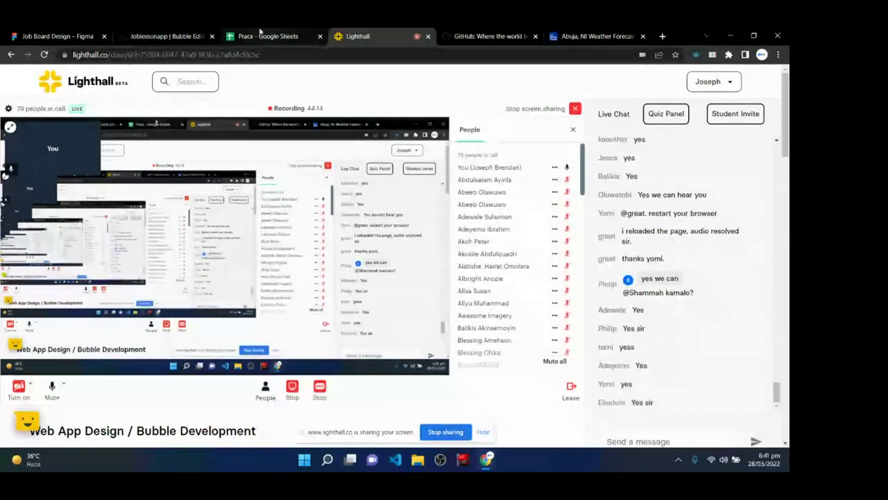
{"action": "left_click", "coordinate": [175, 36]}
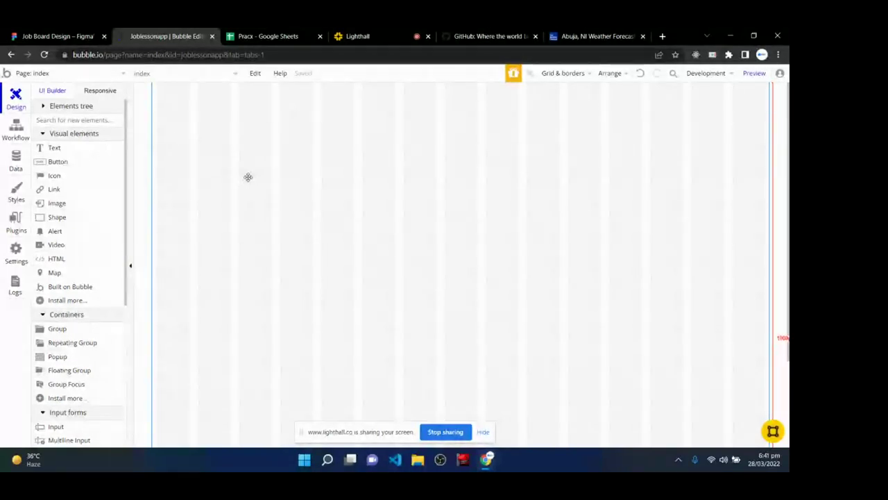
{"action": "key", "text": "ctrl+shift+Tab"}
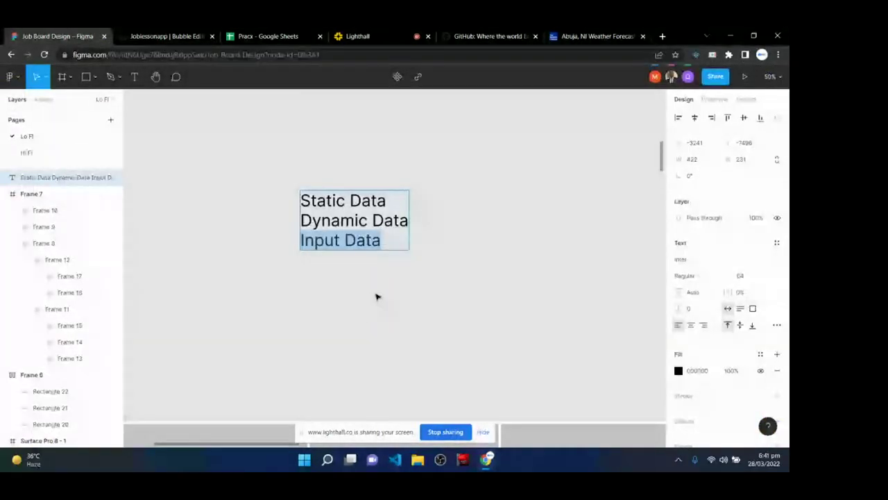
- Scroll past the Front End/Backend diagram to the Home Page header with LOGO and Post A Job
{"action": "scroll", "coordinate": [376, 297], "scroll_direction": "down", "scroll_amount": 5}
{"action": "scroll", "coordinate": [373, 308], "scroll_direction": "down", "scroll_amount": 3}
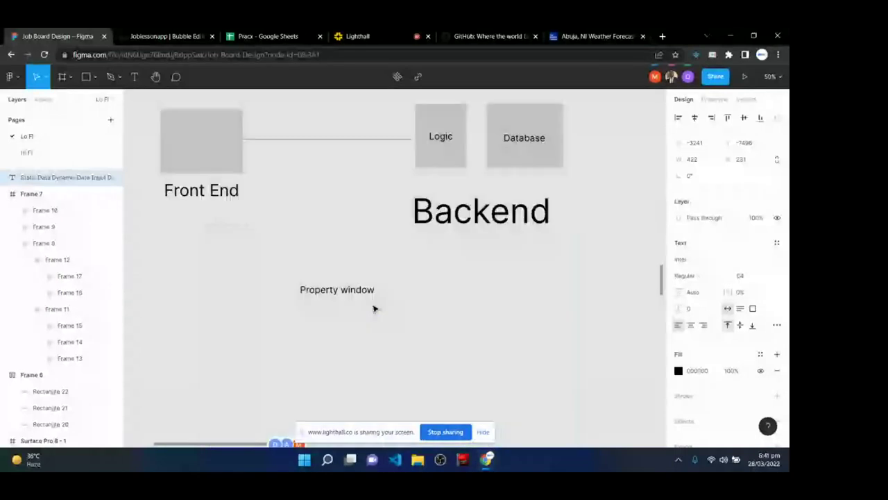
{"action": "scroll", "coordinate": [373, 308], "scroll_direction": "down", "scroll_amount": 5}
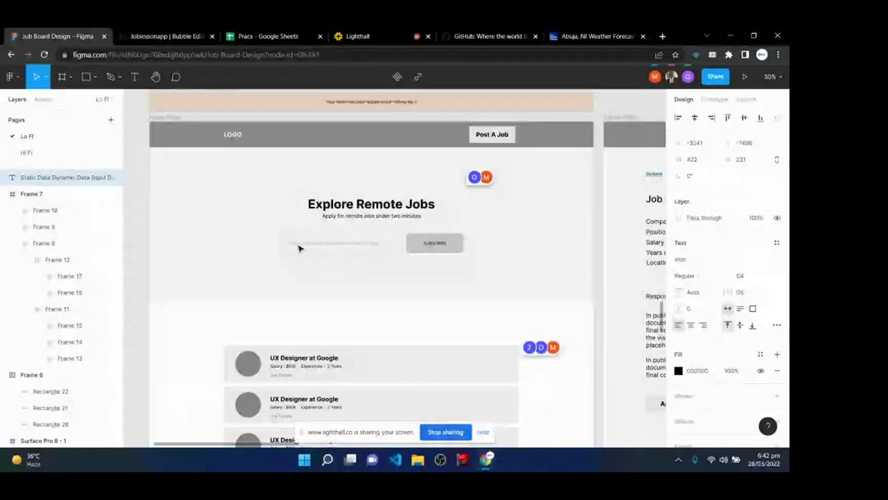
{"action": "scroll", "coordinate": [333, 335], "scroll_direction": "down", "scroll_amount": 3}
{"action": "scroll", "coordinate": [333, 335], "scroll_direction": "up", "scroll_amount": 1}
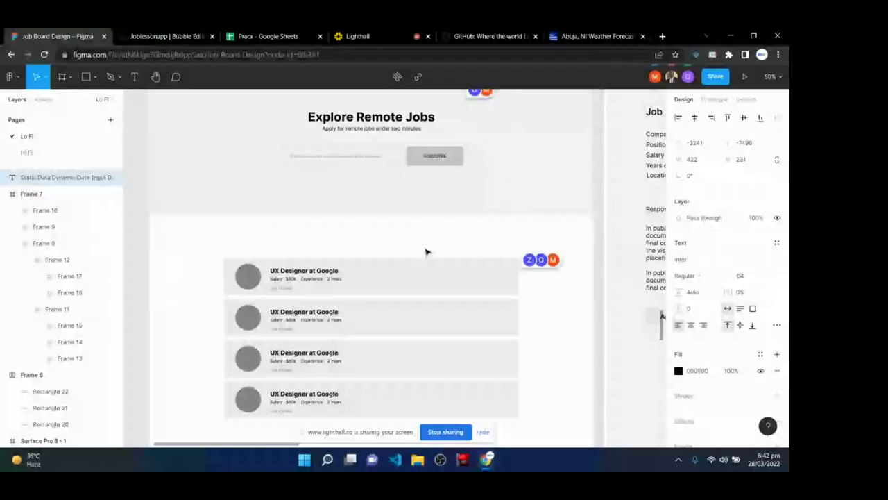
{"action": "scroll", "coordinate": [428, 267], "scroll_direction": "up", "scroll_amount": 1}
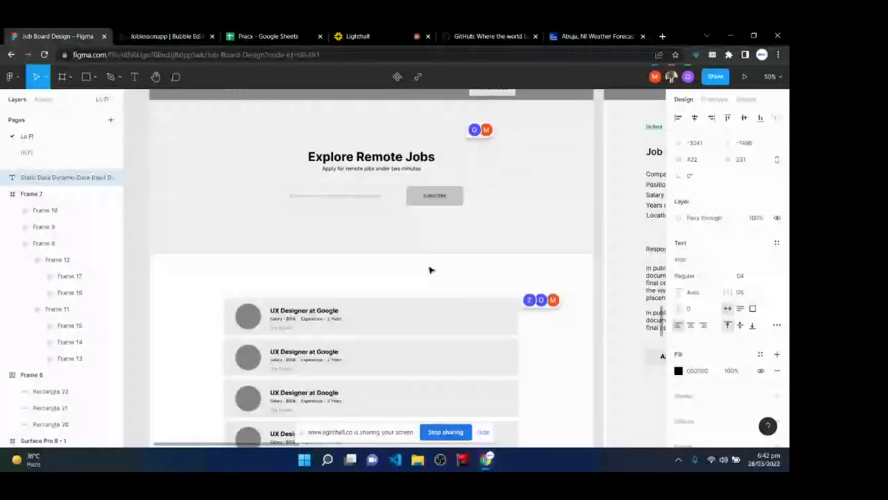
{"action": "scroll", "coordinate": [368, 249], "scroll_direction": "up", "scroll_amount": 1}
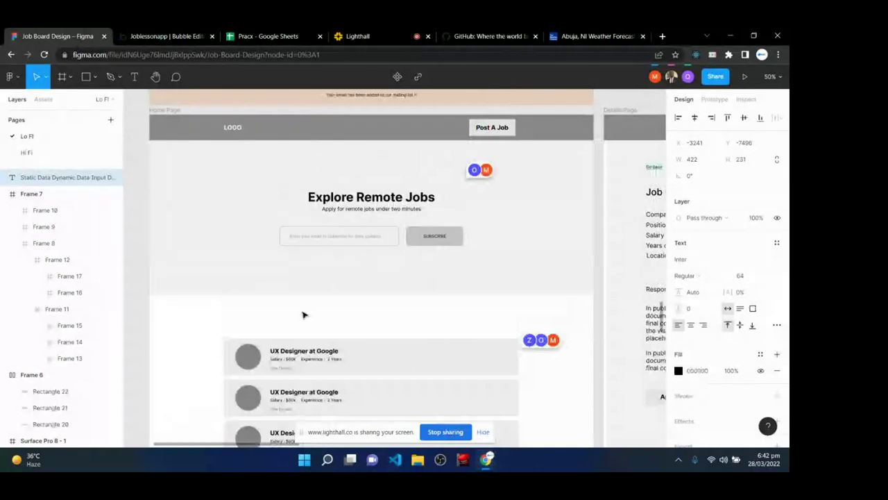
- Inspect the LOGO, Post A Job text, Explore Remote Jobs heading, subtitle and email box
{"action": "left_click", "coordinate": [232, 127]}
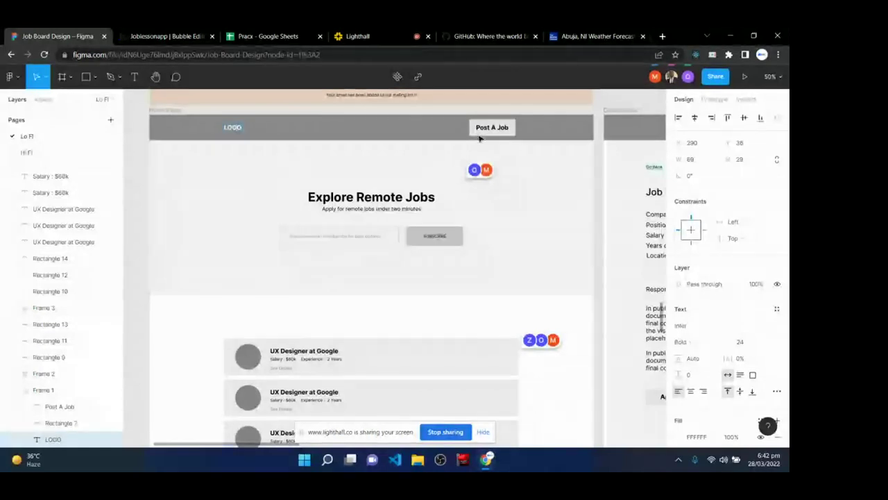
{"action": "double_click", "coordinate": [481, 127]}
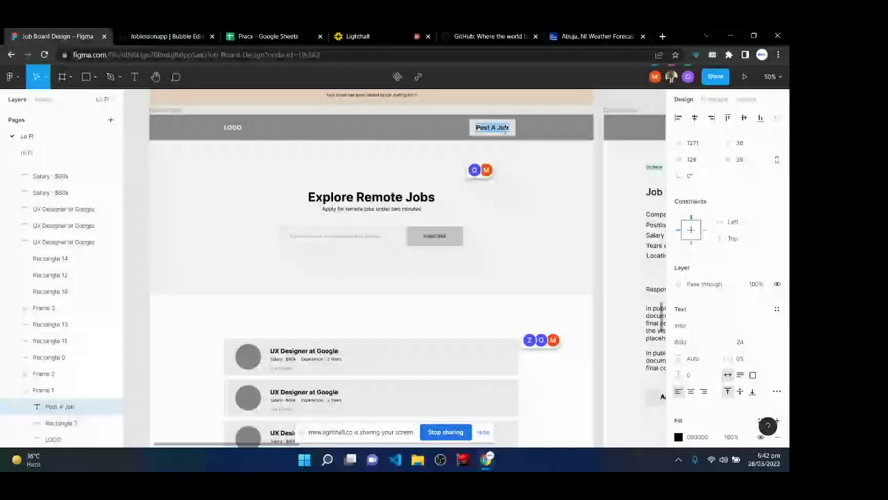
{"action": "left_click", "coordinate": [338, 198]}
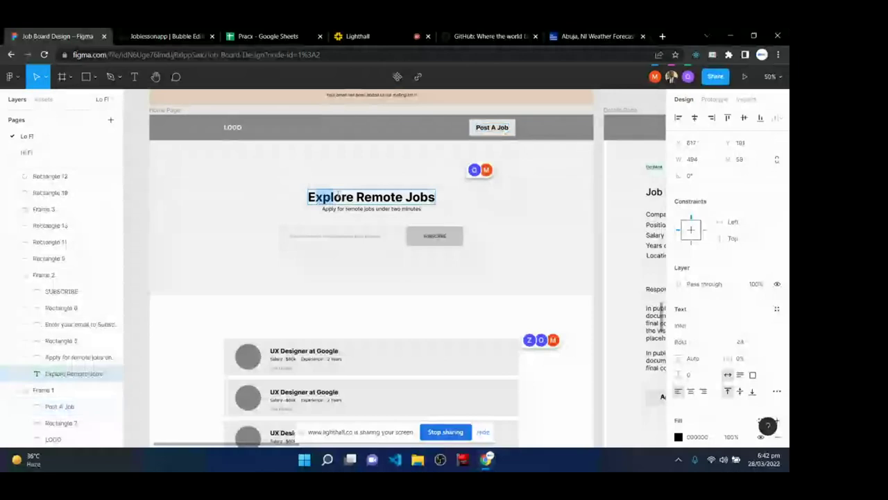
{"action": "left_click_drag", "start_coordinate": [340, 196], "coordinate": [434, 199]}
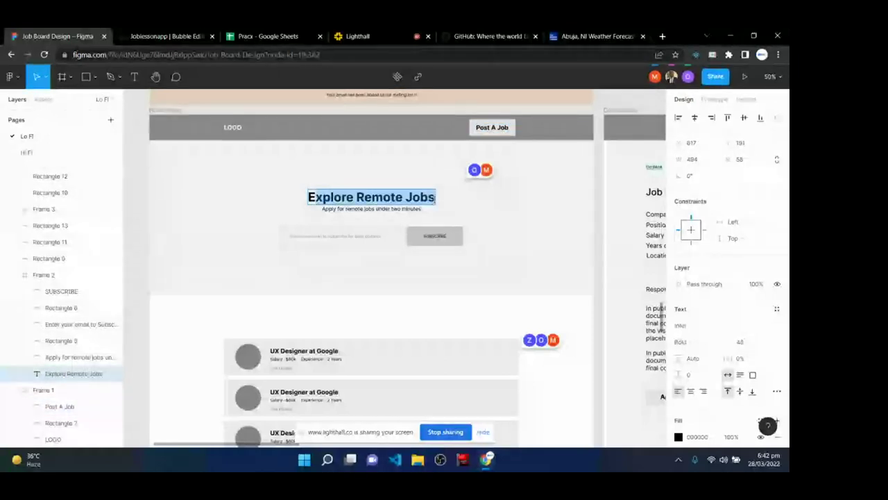
{"action": "key", "text": "Escape"}
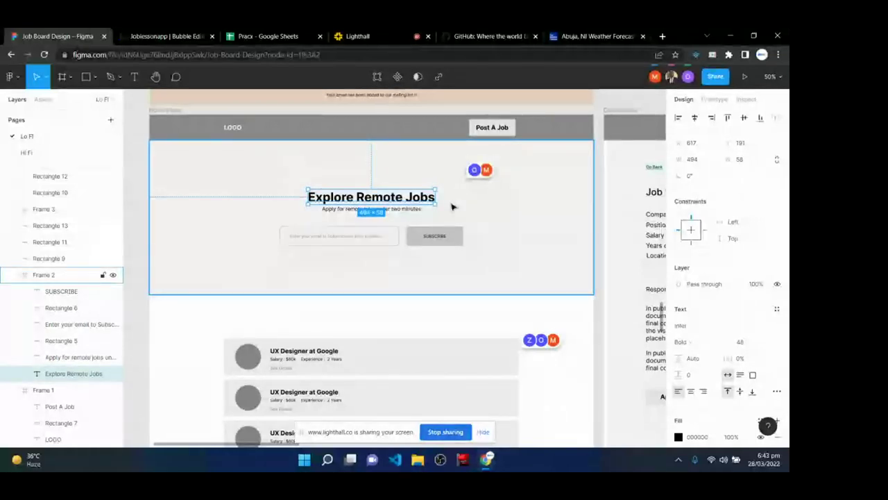
{"action": "left_click", "coordinate": [333, 210]}
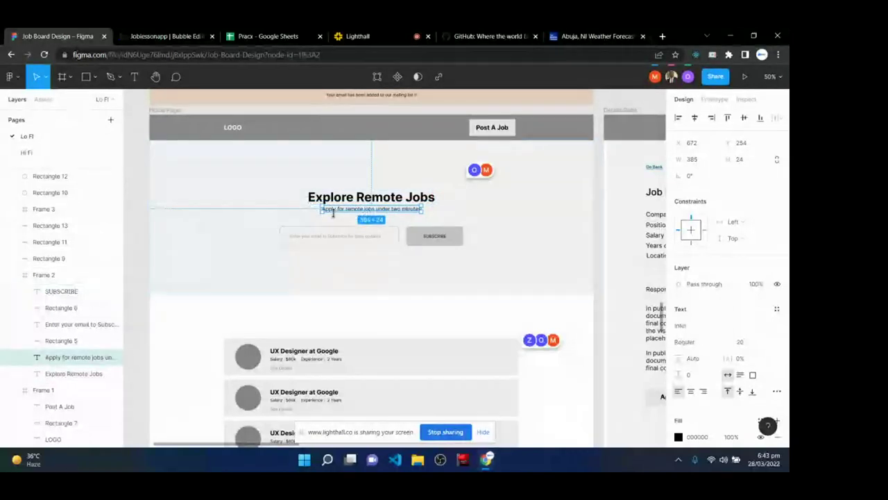
{"action": "left_click", "coordinate": [337, 236]}
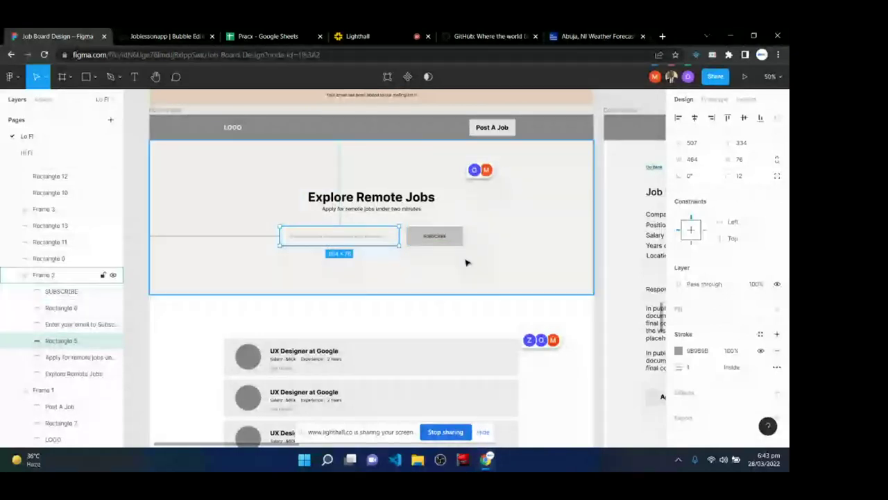
- Inspect the job cards and email placeholder, then return to the Lighthall class
{"action": "scroll", "coordinate": [451, 274], "scroll_direction": "down", "scroll_amount": 2}
{"action": "scroll", "coordinate": [440, 287], "scroll_direction": "down", "scroll_amount": 1}
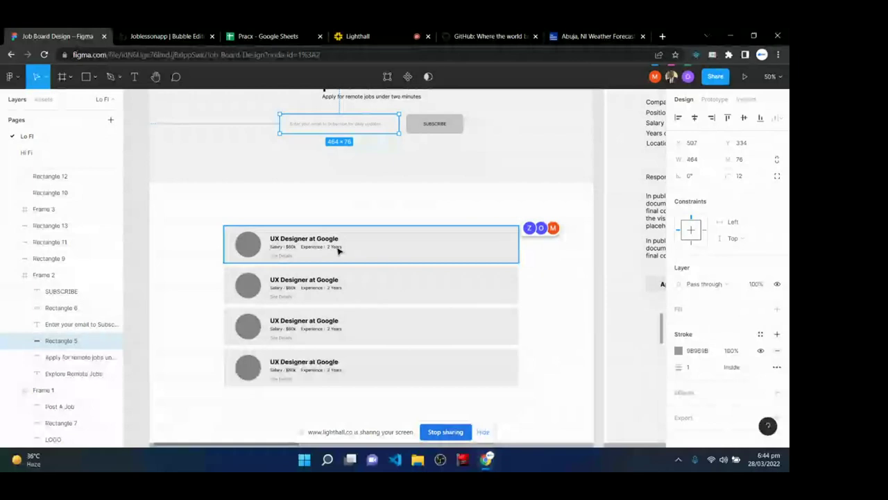
{"action": "left_click_drag", "start_coordinate": [223, 207], "coordinate": [525, 400]}
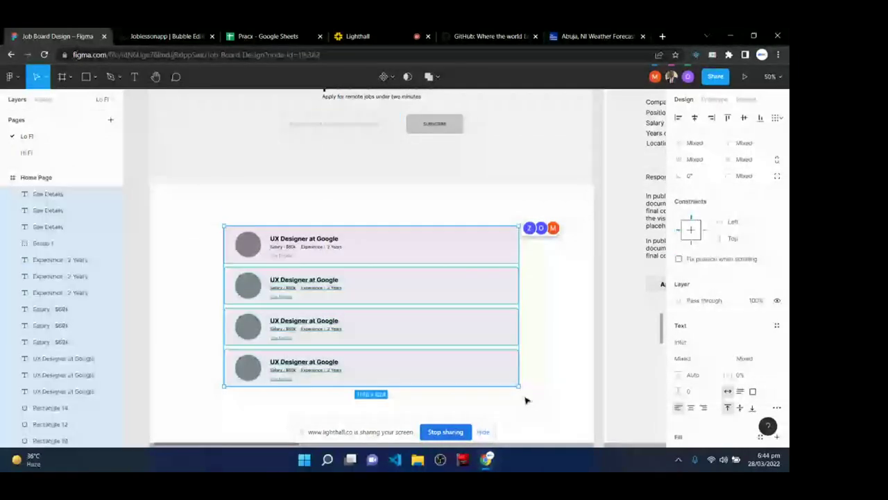
{"action": "scroll", "coordinate": [339, 258], "scroll_direction": "up", "scroll_amount": 2}
{"action": "left_click", "coordinate": [322, 162]}
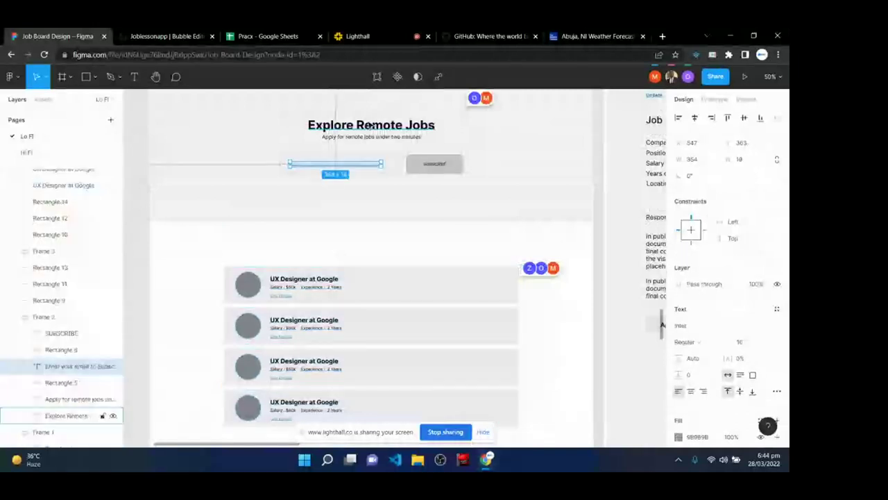
{"action": "scroll", "coordinate": [371, 125], "scroll_direction": "up", "scroll_amount": 1}
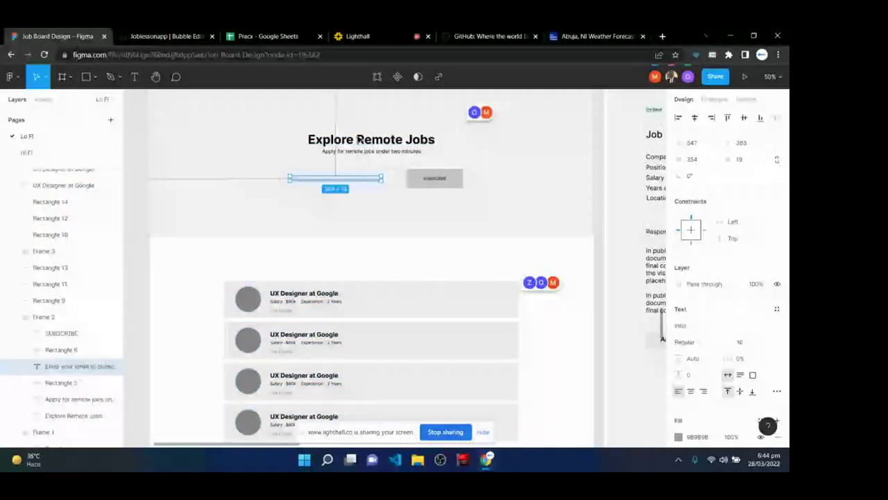
{"action": "scroll", "coordinate": [357, 139], "scroll_direction": "up", "scroll_amount": 5}
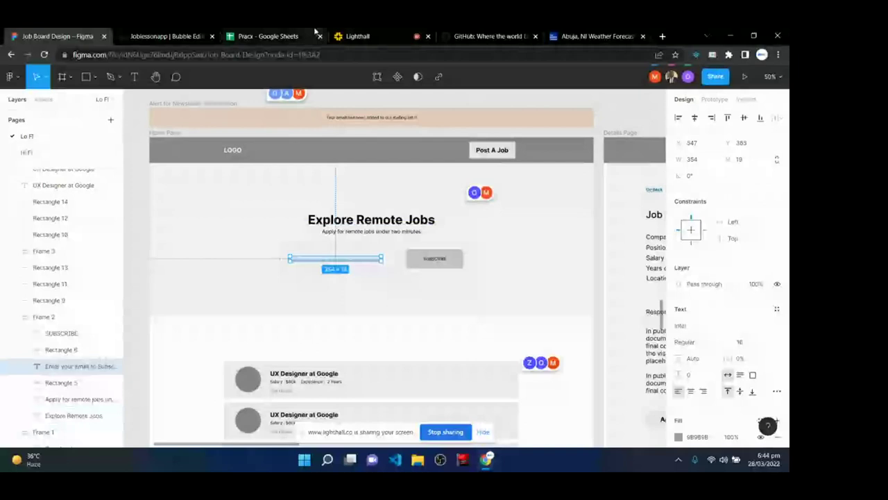
{"action": "left_click", "coordinate": [358, 36]}
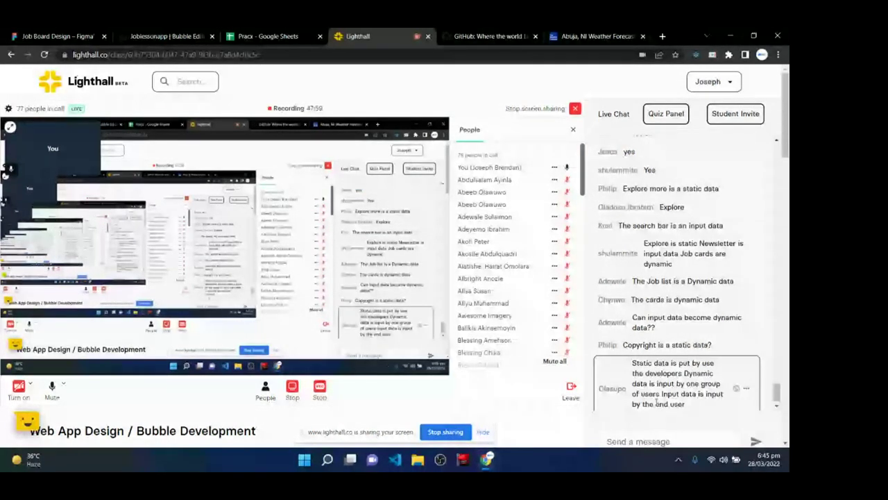
{"action": "scroll", "coordinate": [656, 394], "scroll_direction": "down", "scroll_amount": 2}
{"action": "scroll", "coordinate": [669, 360], "scroll_direction": "up", "scroll_amount": 2}
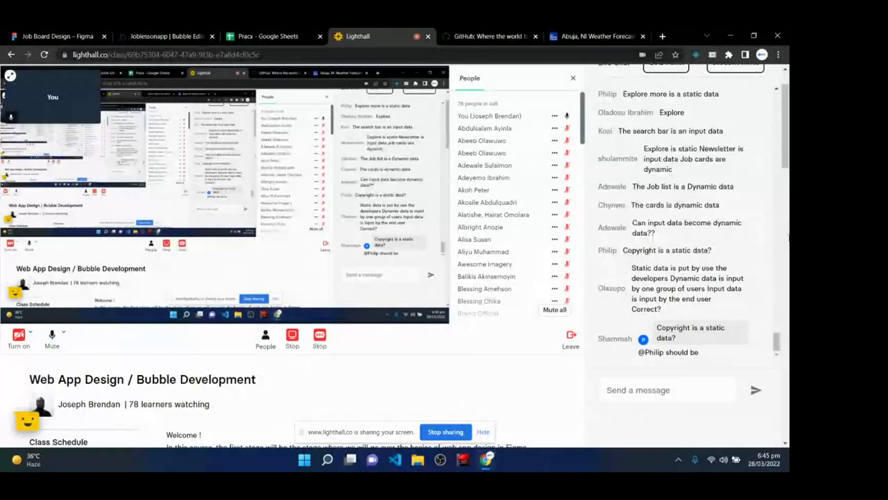
{"action": "mouse_move", "coordinate": [639, 205]}
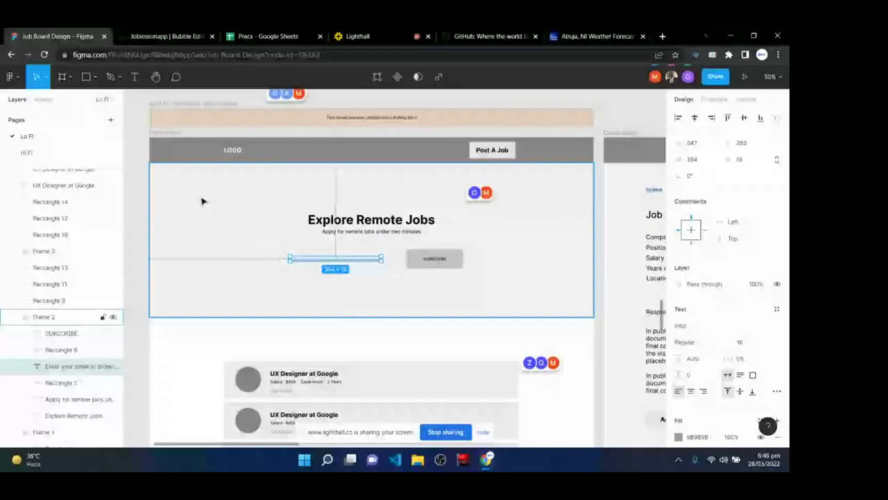
{"action": "left_click", "coordinate": [357, 36]}
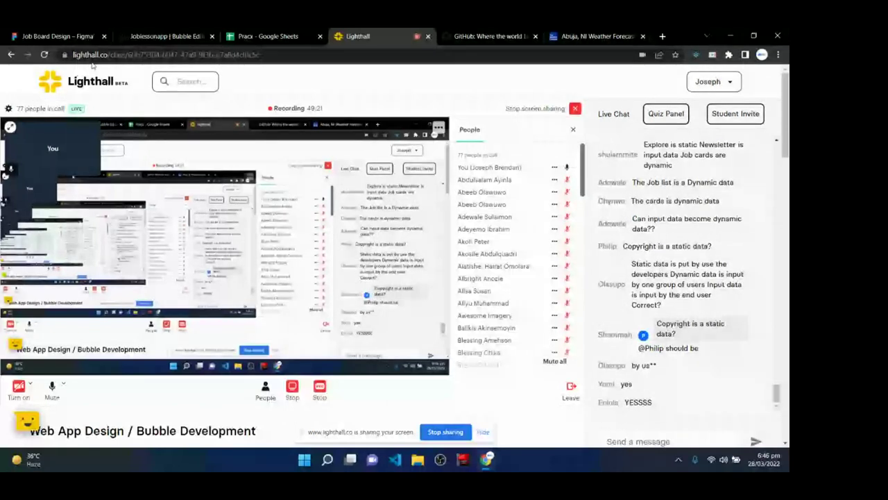
{"action": "left_click", "coordinate": [191, 32]}
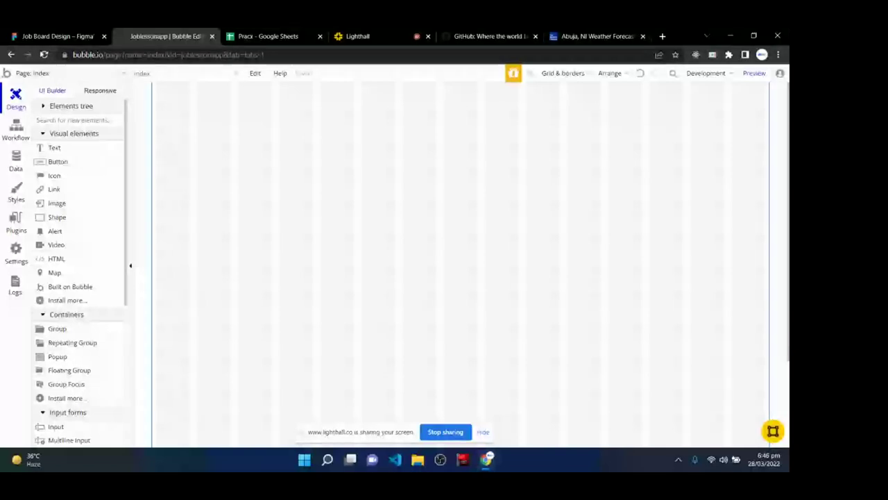
{"action": "key", "text": "ctrl+shift+Tab"}
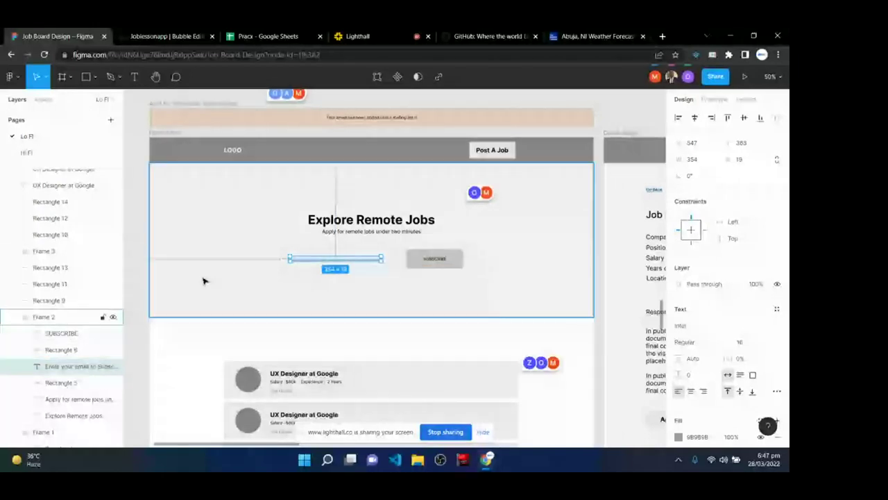
{"action": "left_click", "coordinate": [167, 36]}
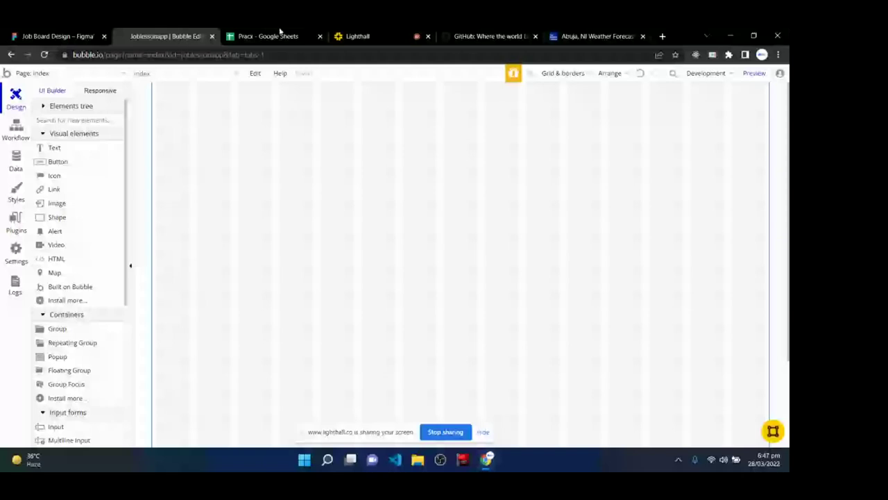
{"action": "left_click", "coordinate": [357, 36]}
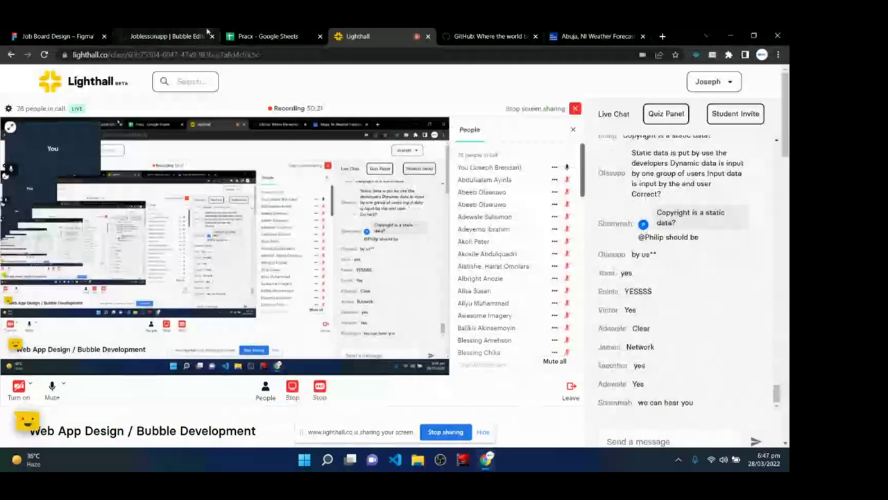
{"action": "left_click", "coordinate": [206, 30]}
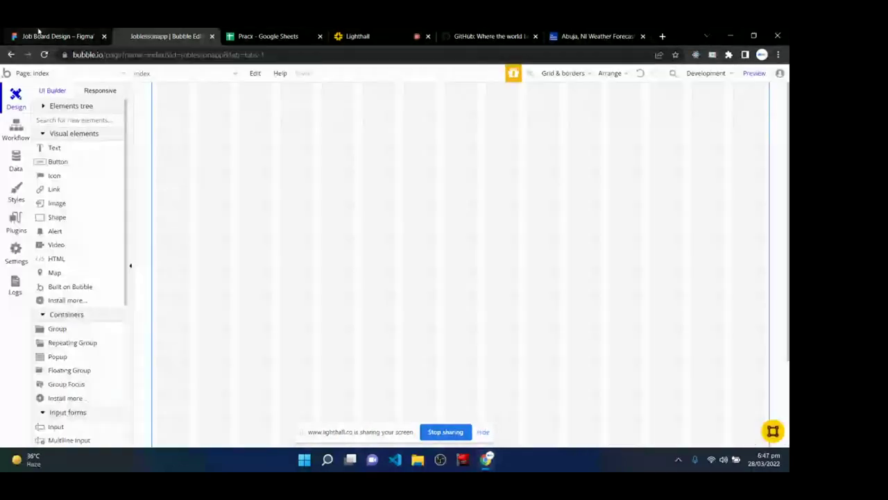
{"action": "left_click", "coordinate": [53, 37]}
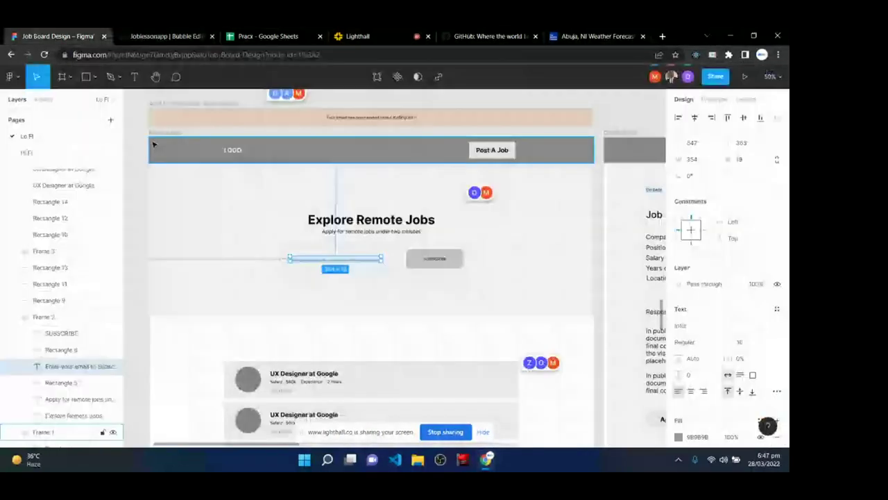
{"action": "left_click", "coordinate": [154, 144]}
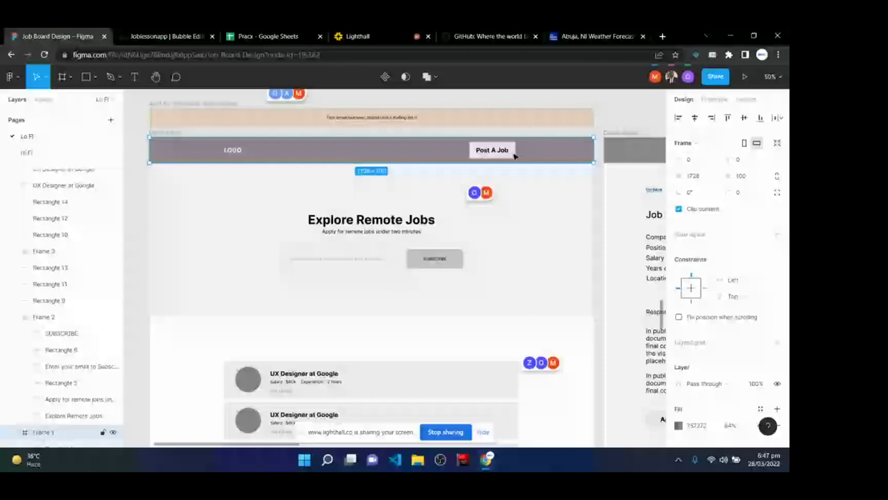
{"action": "key", "text": "ctrl+Tab"}
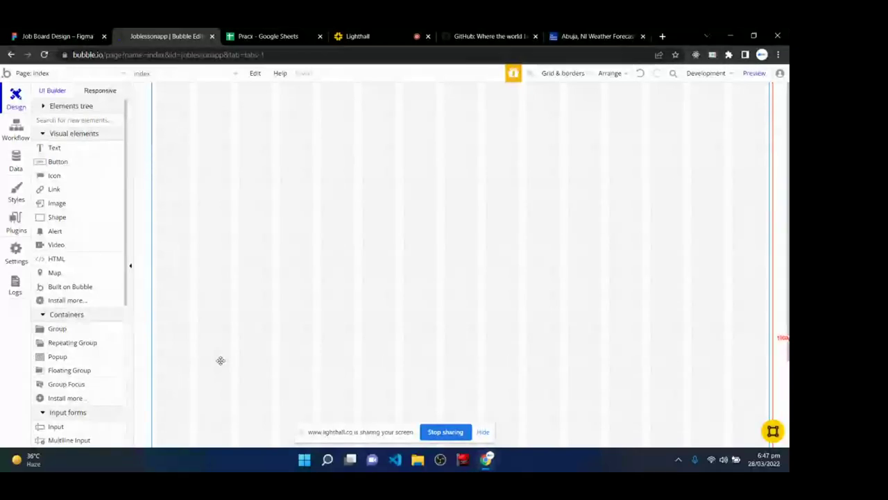
{"action": "left_click", "coordinate": [60, 35]}
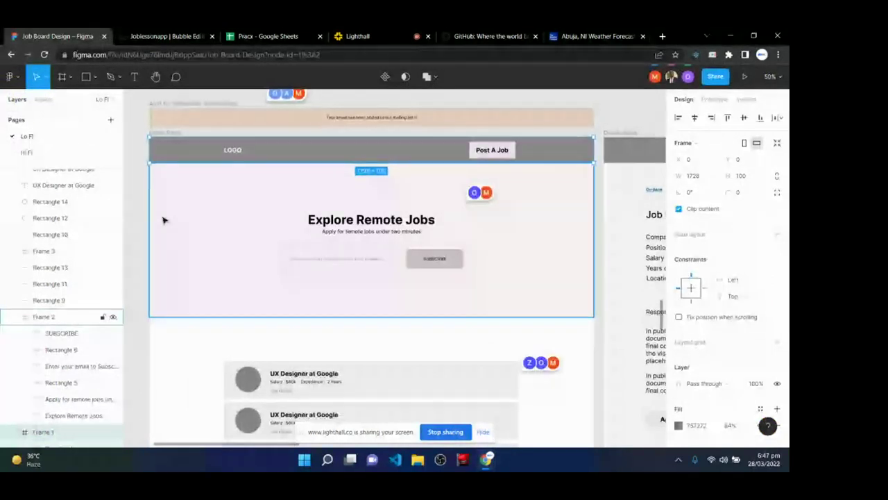
{"action": "scroll", "coordinate": [303, 203], "scroll_direction": "up", "scroll_amount": 3}
- Place two Button instances and the Explore Remote Jobs hero on the canvas
{"action": "scroll", "coordinate": [304, 204], "scroll_direction": "up", "scroll_amount": 2}
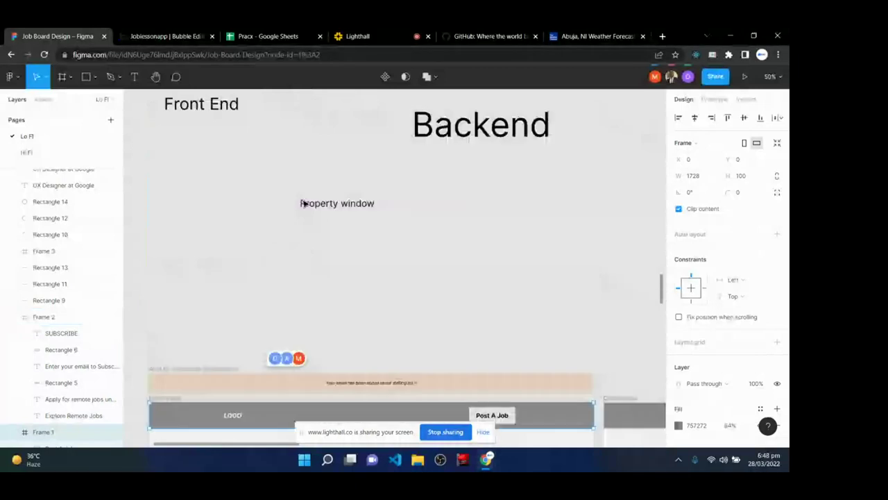
{"action": "key", "text": "Escape"}
{"action": "left_click", "coordinate": [43, 99]}
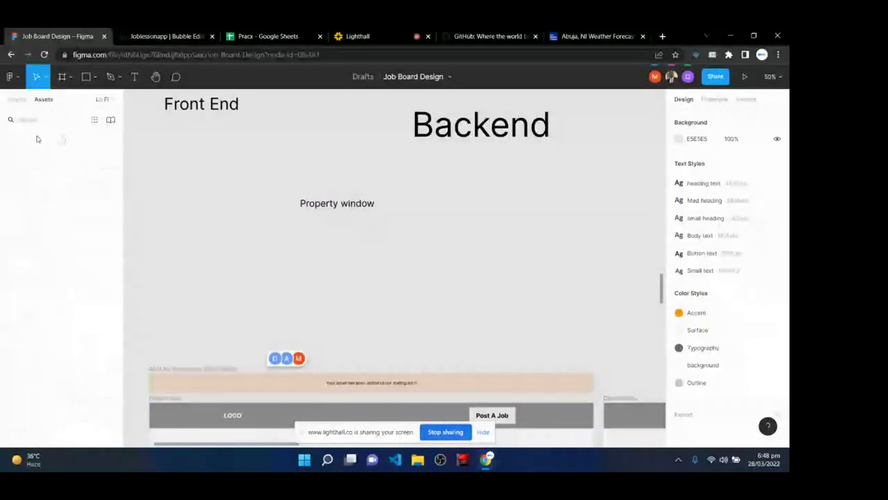
{"action": "left_click_drag", "start_coordinate": [33, 177], "coordinate": [523, 240]}
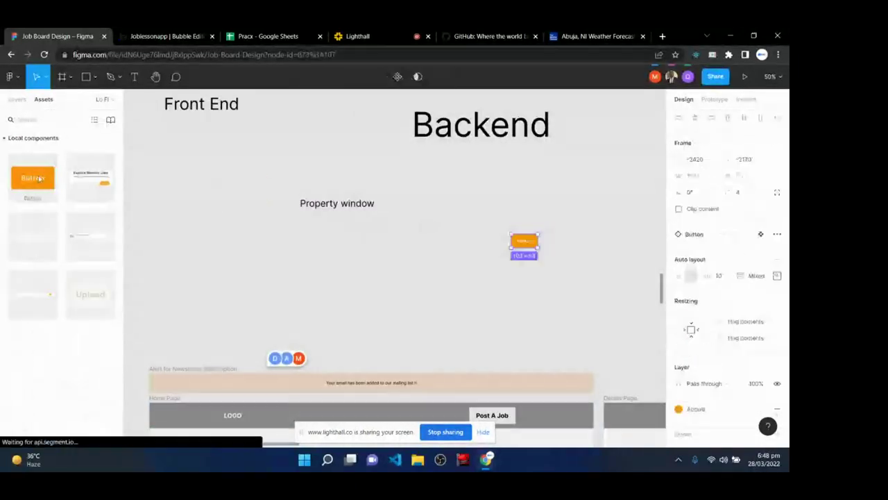
{"action": "left_click_drag", "start_coordinate": [19, 174], "coordinate": [532, 187]}
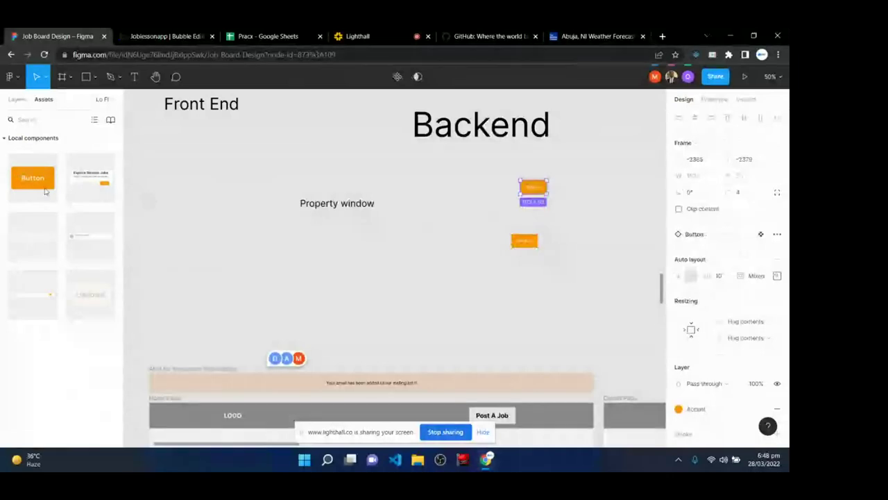
{"action": "key", "text": "Escape"}
{"action": "left_click", "coordinate": [517, 241]}
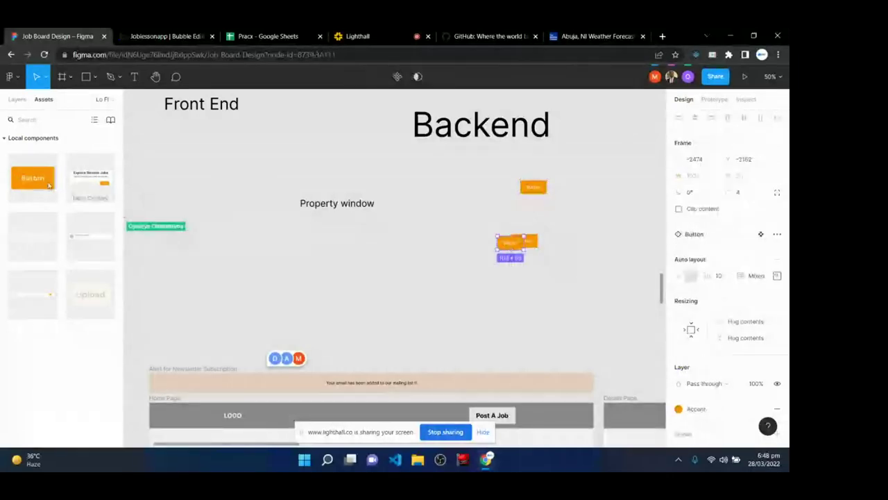
{"action": "left_click_drag", "start_coordinate": [89, 175], "coordinate": [396, 281]}
{"action": "key", "text": "Escape"}
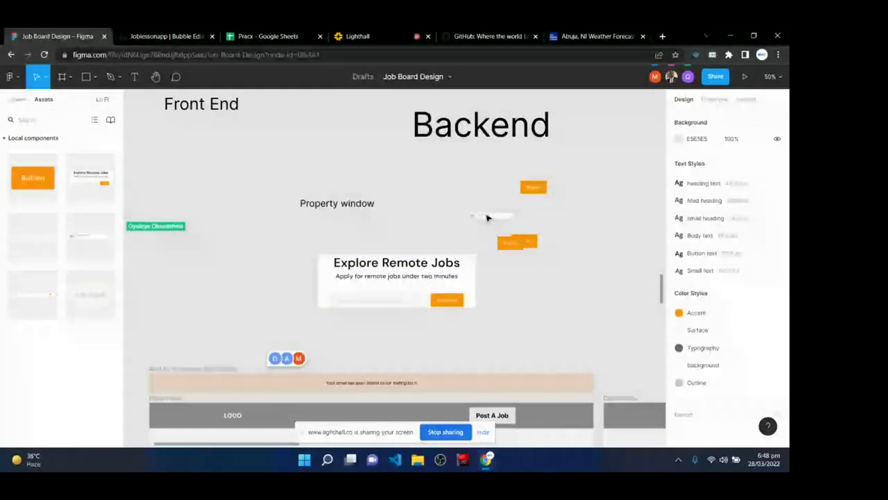
- Add a Job Card instance, delete all trial instances, and switch to Bubble
{"action": "left_click_drag", "start_coordinate": [486, 217], "coordinate": [542, 217]}
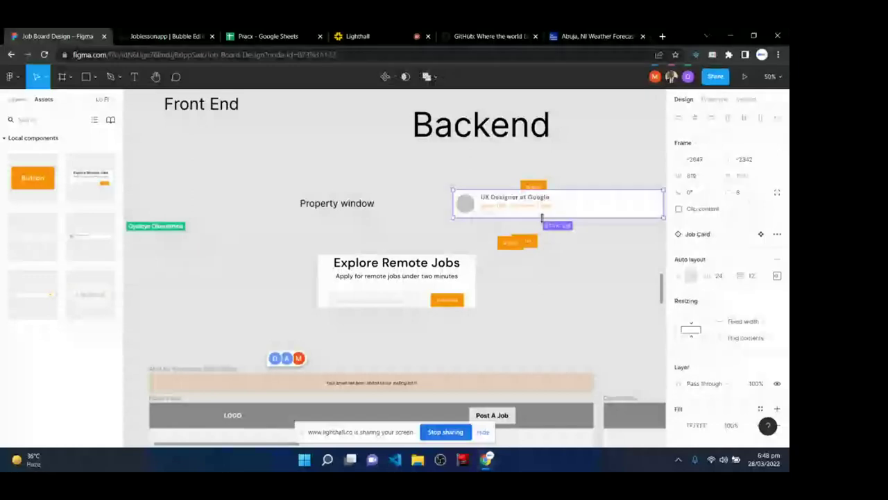
{"action": "key", "text": "Delete"}
{"action": "left_click_drag", "start_coordinate": [457, 162], "coordinate": [595, 295]}
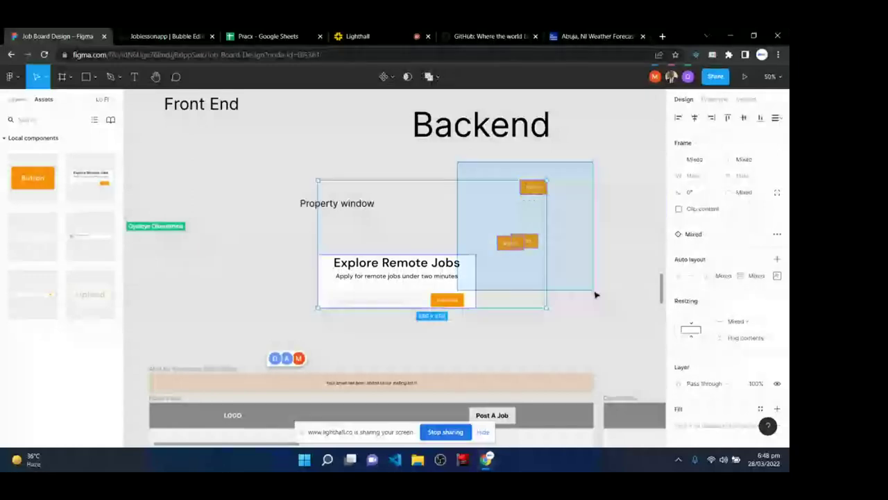
{"action": "key", "text": "Delete"}
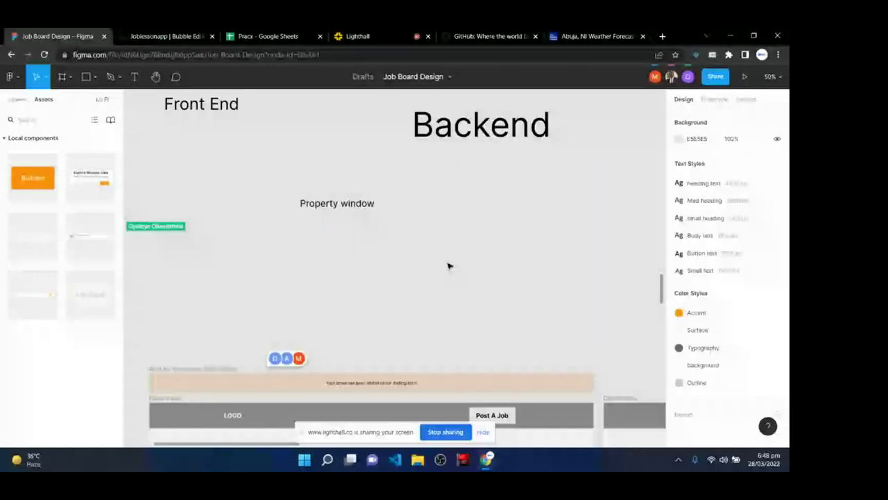
{"action": "key", "text": "ctrl+Tab"}
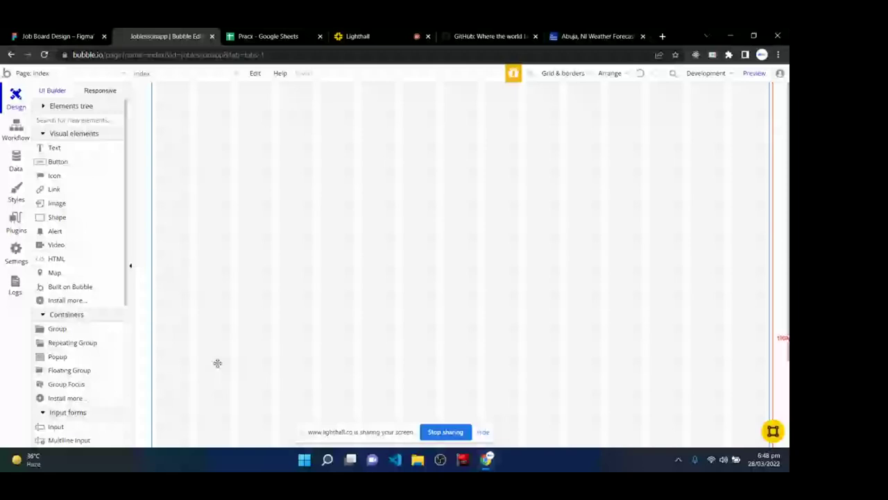
{"action": "key", "text": "ctrl+4"}
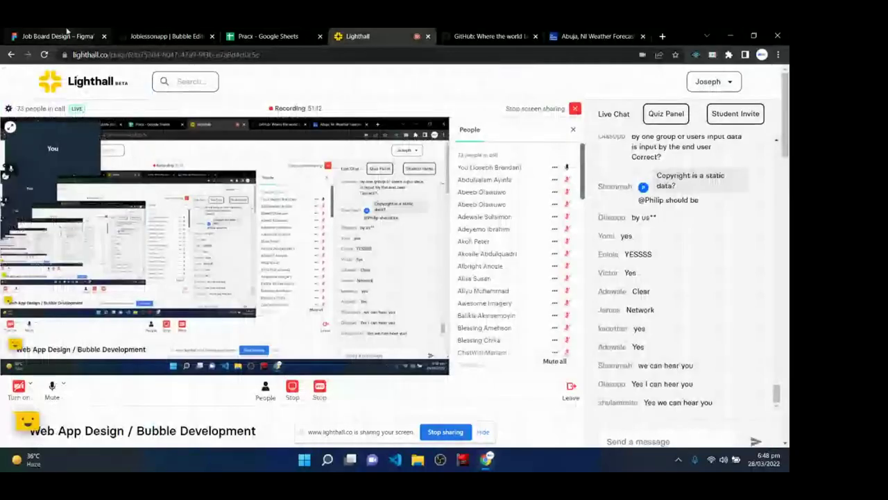
{"action": "key", "text": "ctrl+1"}
{"action": "key", "text": "ctrl+2"}
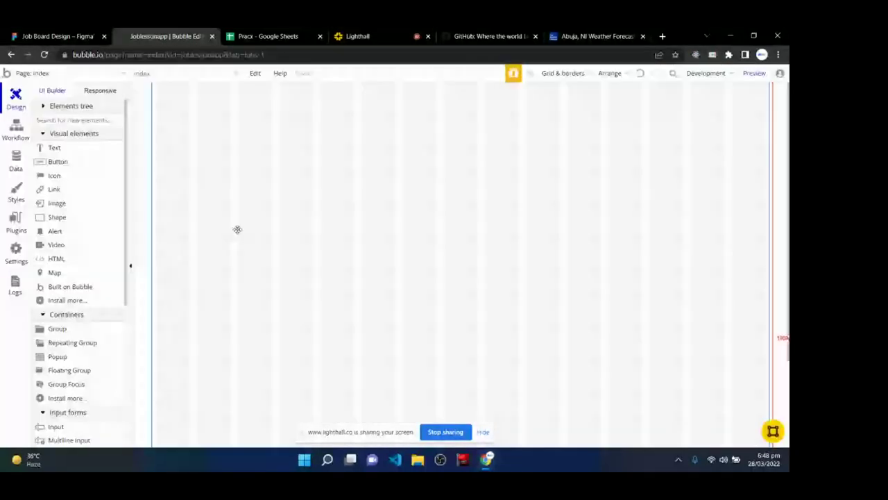
{"action": "scroll", "coordinate": [107, 410], "scroll_direction": "down", "scroll_amount": 4}
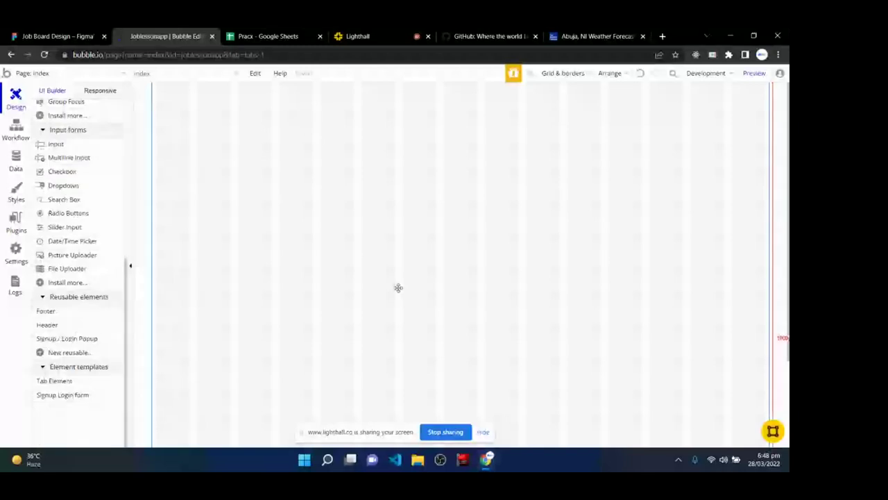
{"action": "scroll", "coordinate": [112, 296], "scroll_direction": "up", "scroll_amount": 3}
{"action": "scroll", "coordinate": [111, 296], "scroll_direction": "up", "scroll_amount": 2}
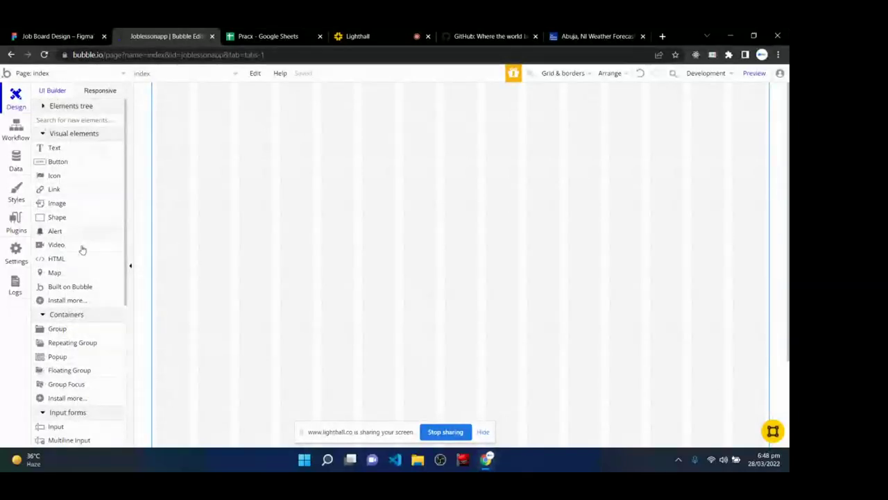
{"action": "scroll", "coordinate": [72, 356], "scroll_direction": "down", "scroll_amount": 5}
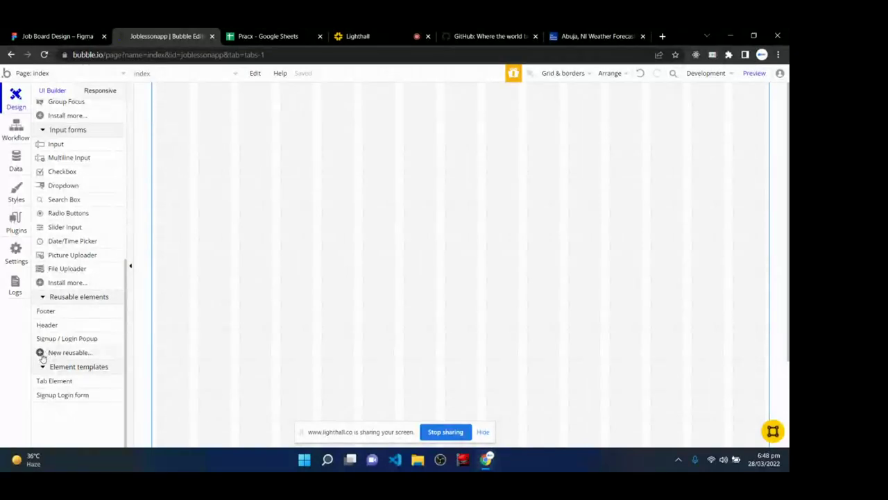
- Create a new reusable element named 'my header'
{"action": "left_click", "coordinate": [48, 354]}
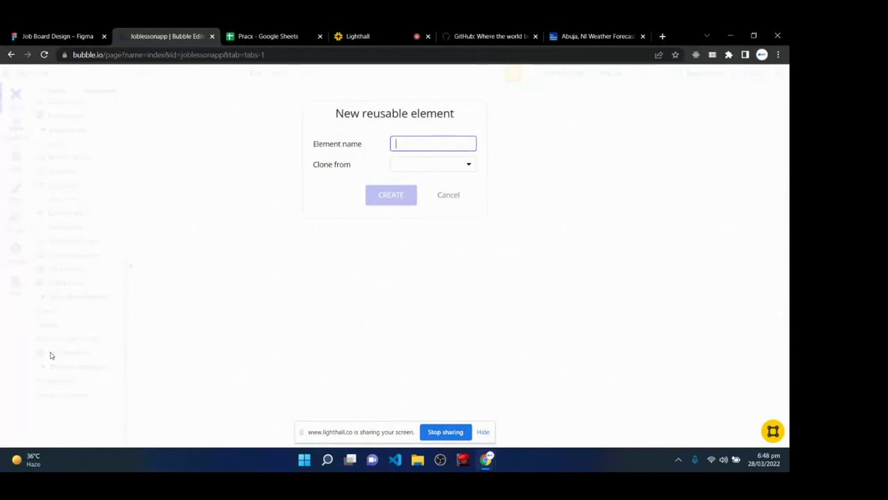
{"action": "type", "text": "my hea"}
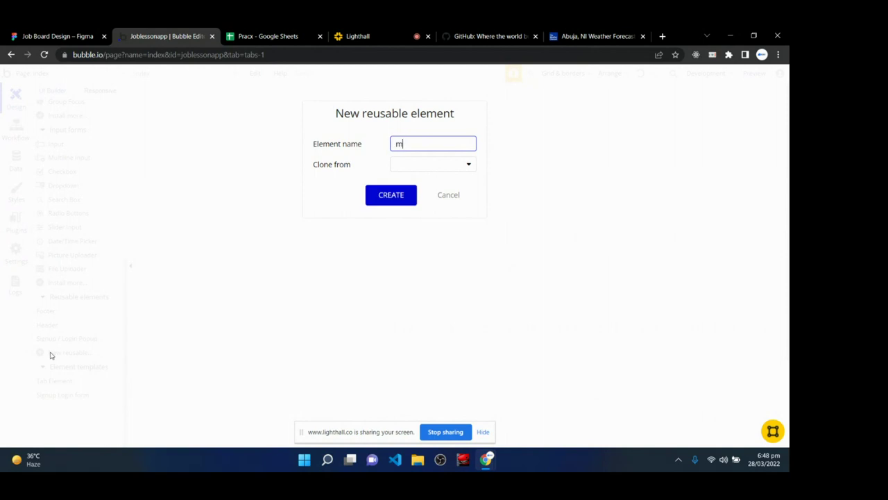
{"action": "type", "text": "der"}
{"action": "left_click", "coordinate": [391, 197]}
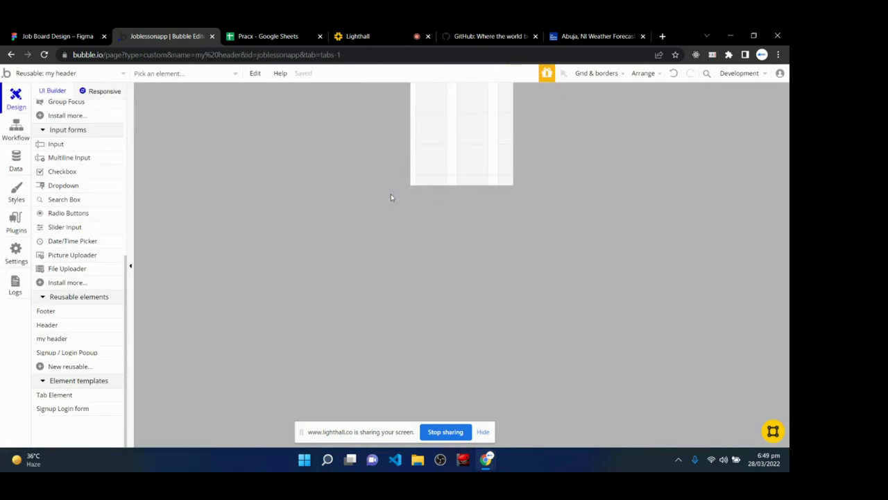
- Rename the element to 'my header' and upgrade it to the responsive (beta) engine
{"action": "left_click", "coordinate": [447, 122]}
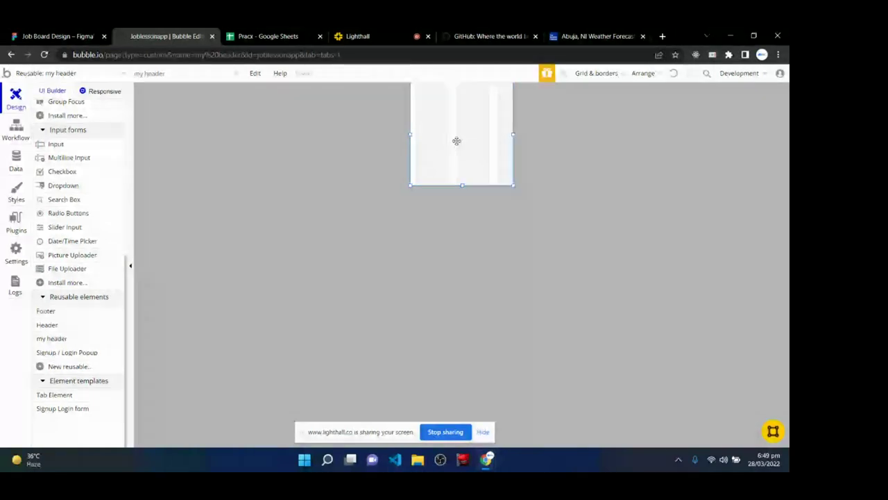
{"action": "double_click", "coordinate": [456, 141]}
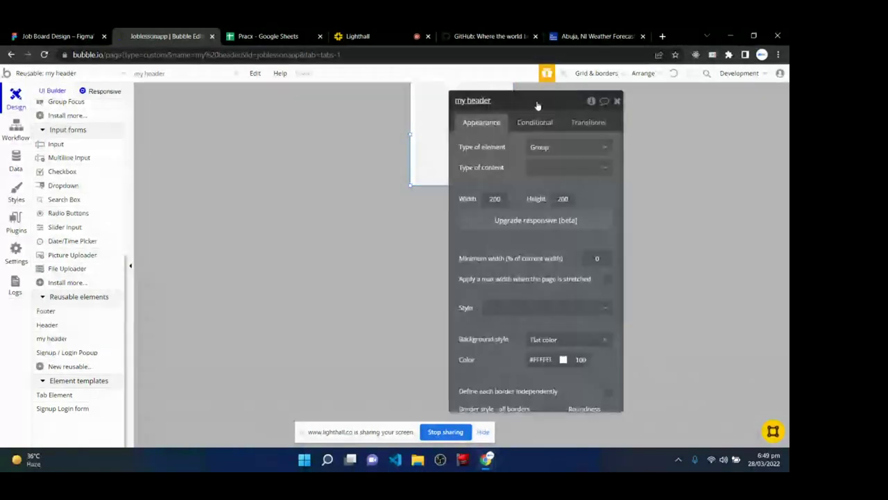
{"action": "left_click_drag", "start_coordinate": [537, 106], "coordinate": [653, 106]}
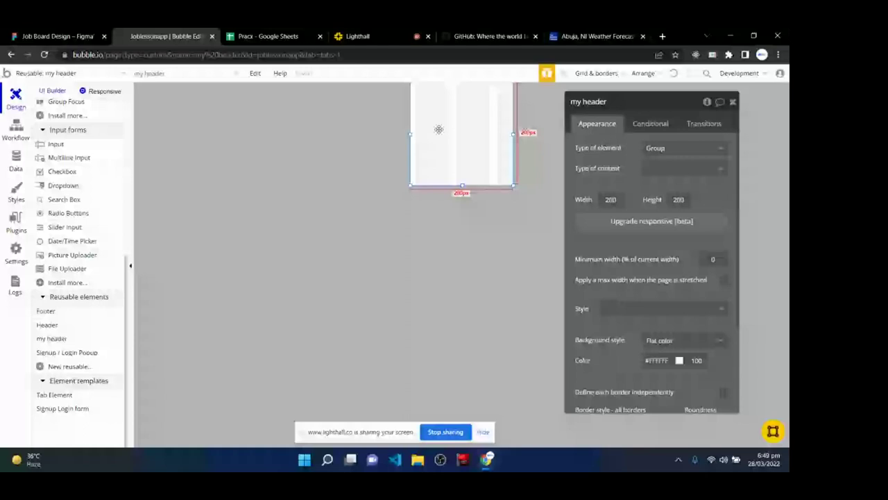
{"action": "left_click", "coordinate": [611, 103]}
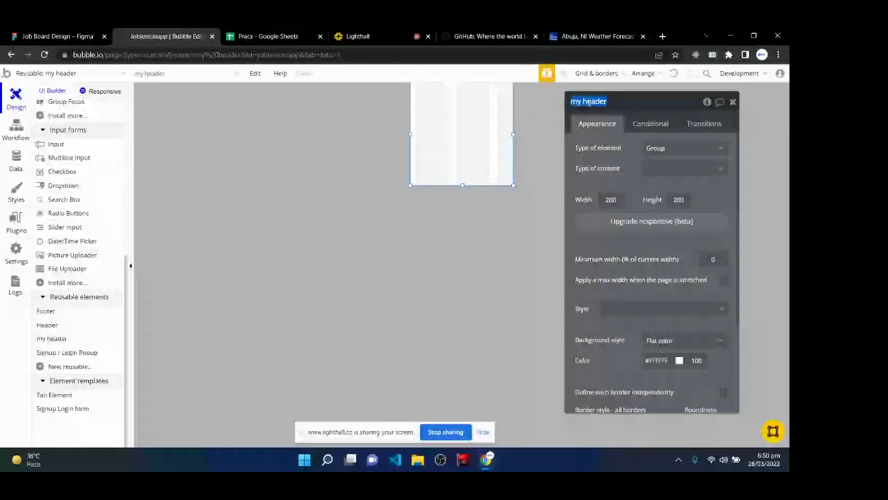
{"action": "left_click", "coordinate": [661, 108]}
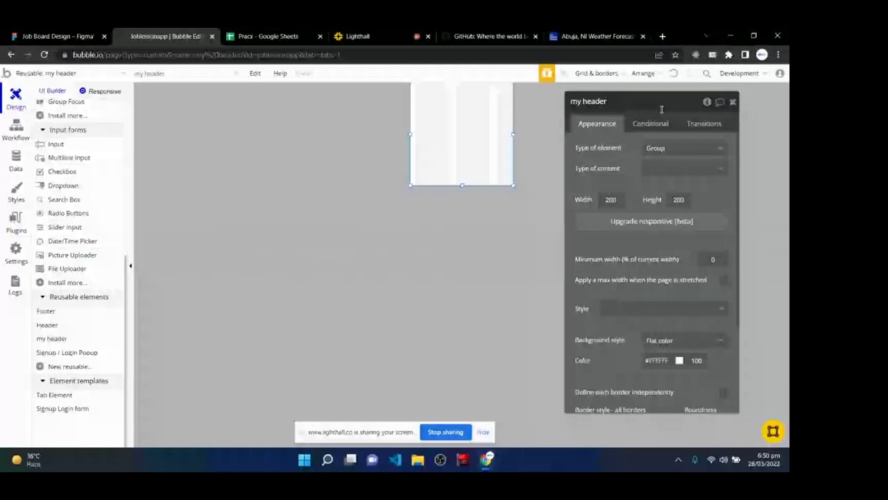
{"action": "left_click_drag", "start_coordinate": [643, 109], "coordinate": [559, 103]}
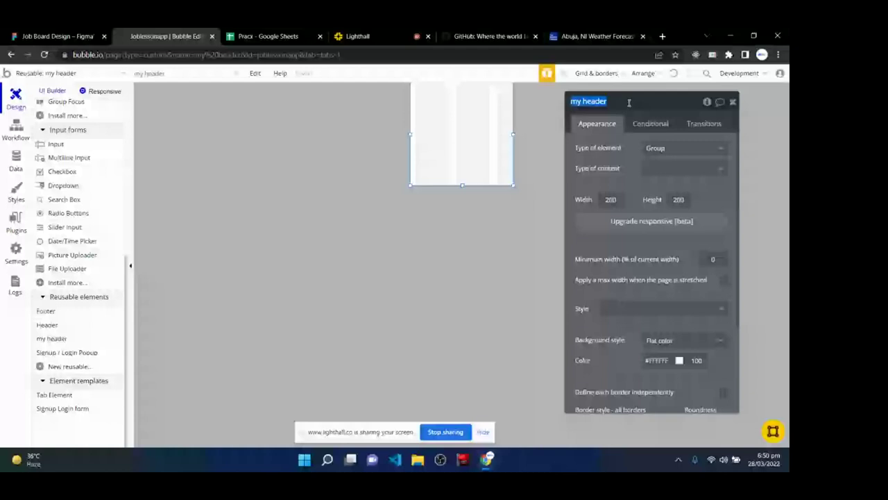
{"action": "key", "text": "BackSpace"}
{"action": "type", "text": "Their hea"}
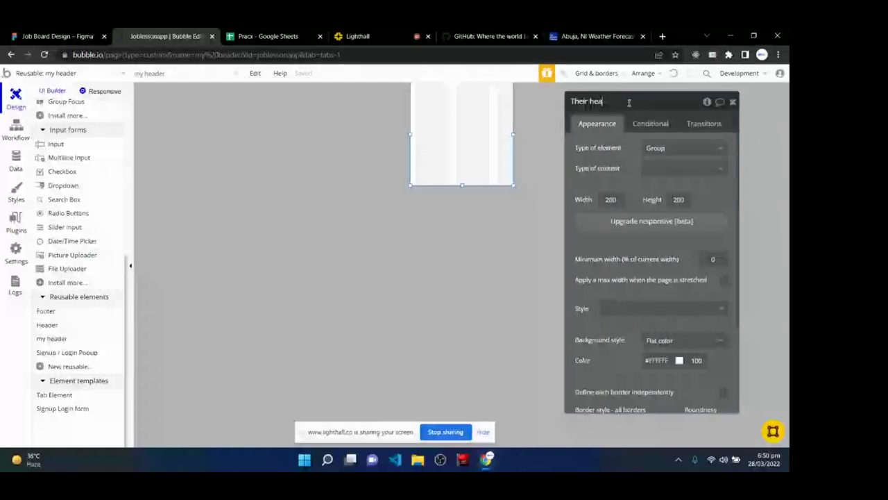
{"action": "type", "text": "din"}
{"action": "key", "text": "BackSpace"}
{"action": "key", "text": "BackSpace"}
{"action": "key", "text": "BackSpace"}
{"action": "key", "text": "BackSpace"}
{"action": "key", "text": "BackSpace"}
{"action": "key", "text": "BackSpace"}
{"action": "key", "text": "BackSpace"}
{"action": "key", "text": "BackSpace"}
{"action": "key", "text": "BackSpace"}
{"action": "key", "text": "BackSpace"}
{"action": "key", "text": "BackSpace"}
{"action": "key", "text": "BackSpace"}
{"action": "type", "text": "my "}
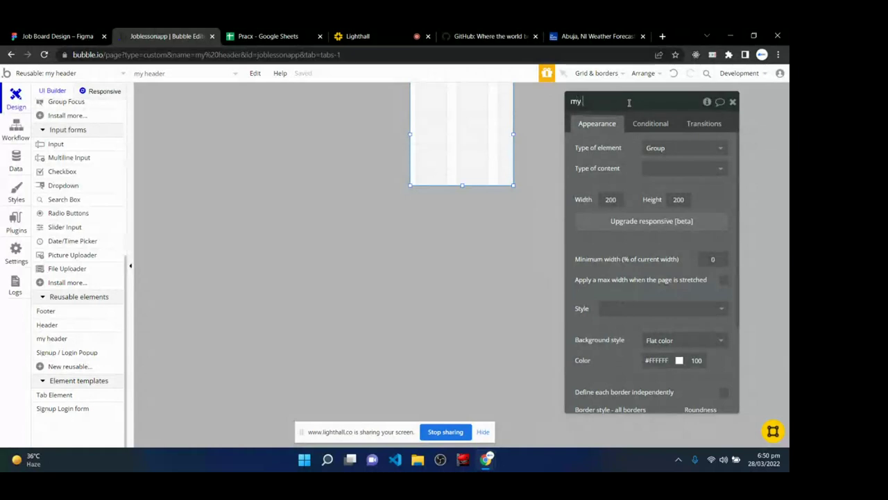
{"action": "type", "text": "header"}
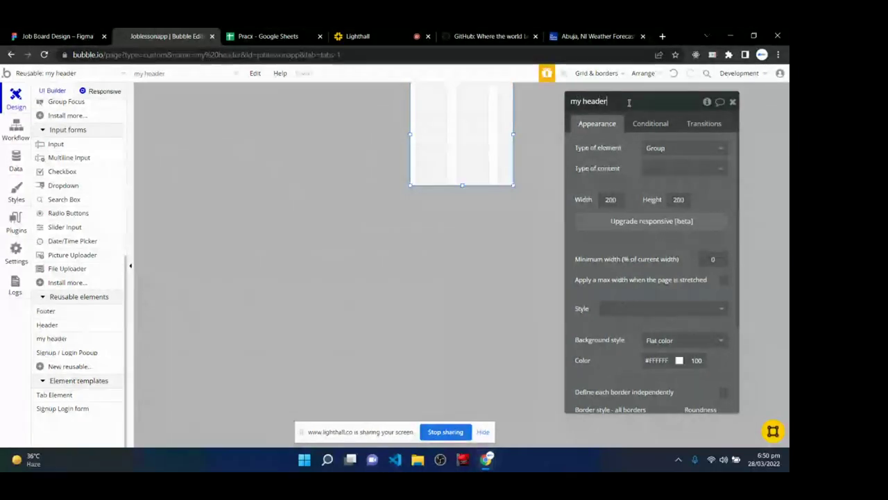
{"action": "key", "text": "Return"}
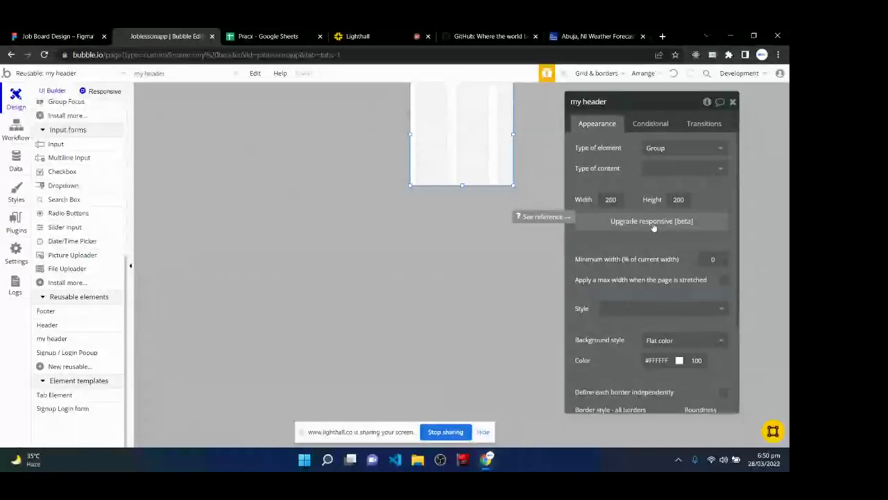
{"action": "left_click", "coordinate": [653, 222]}
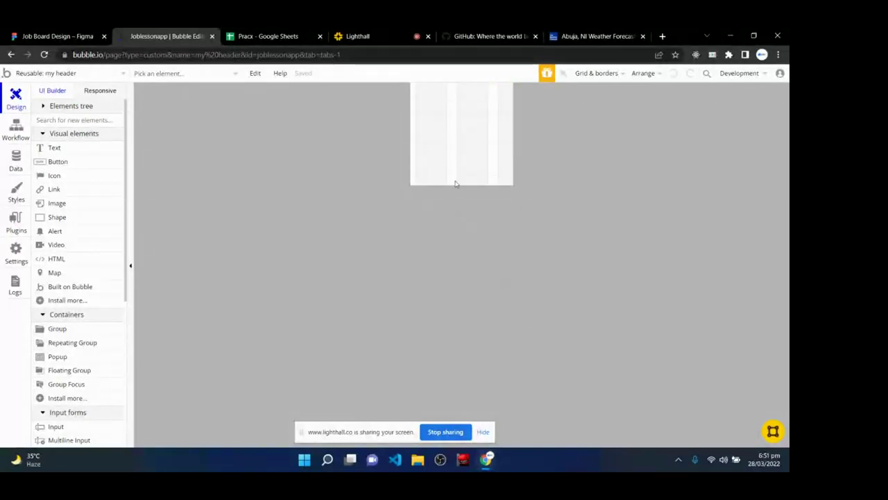
- Set the my header container layout to Align to parent, then switch to Figma
{"action": "double_click", "coordinate": [467, 128]}
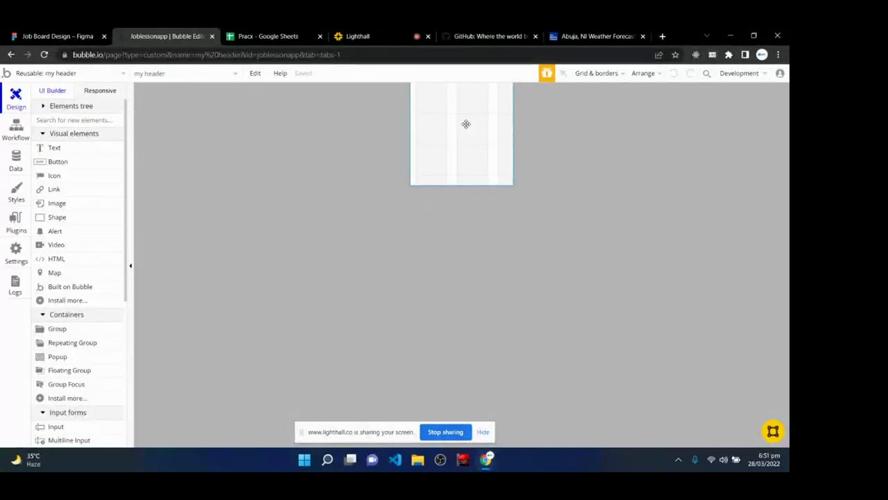
{"action": "left_click_drag", "start_coordinate": [639, 129], "coordinate": [620, 101]}
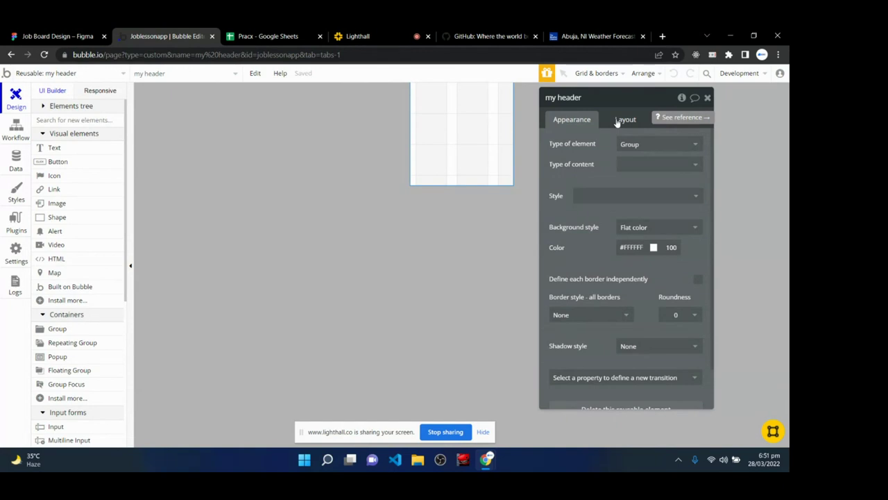
{"action": "left_click", "coordinate": [616, 120]}
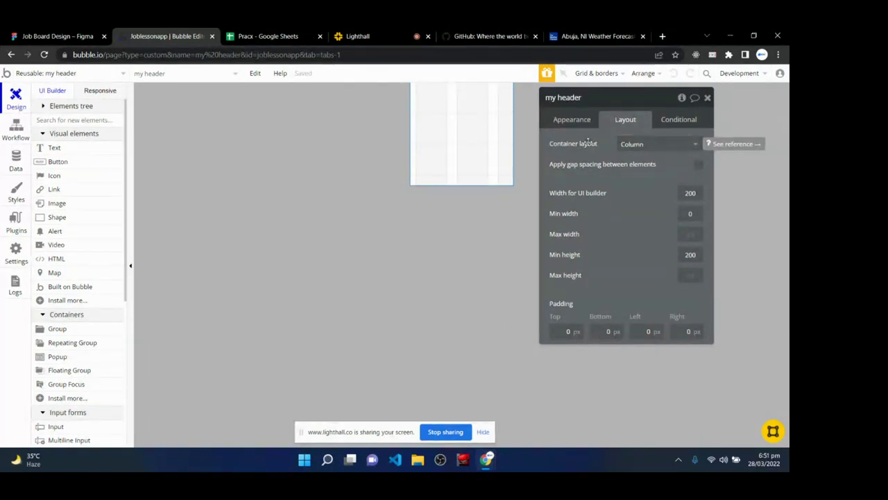
{"action": "left_click", "coordinate": [648, 146]}
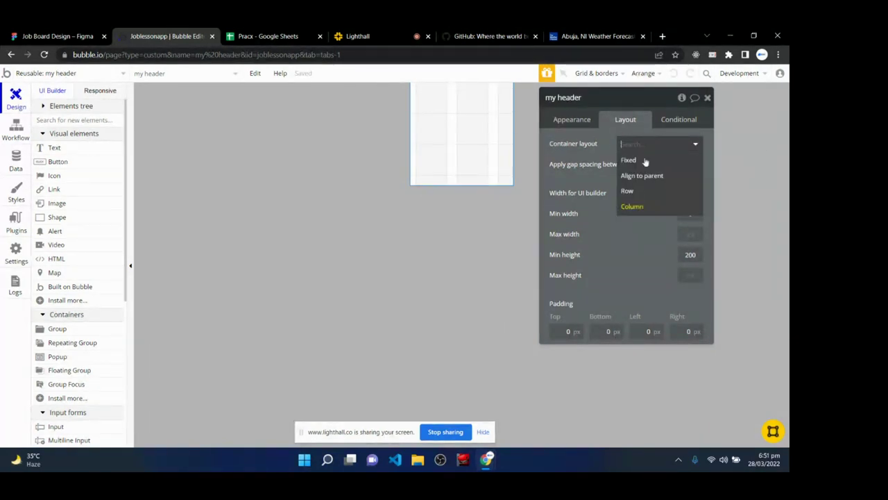
{"action": "left_click", "coordinate": [643, 177]}
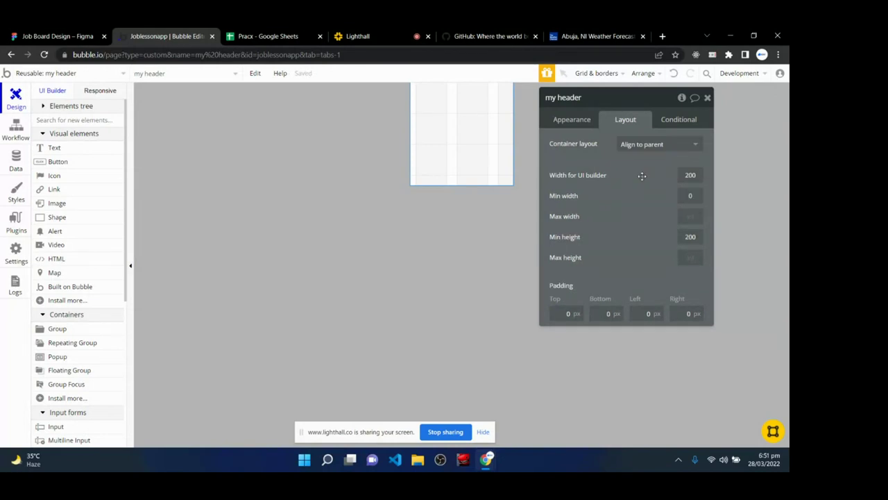
{"action": "left_click", "coordinate": [55, 36]}
- Read the sizes of LOGO, Post A Job and the 1728 × 100 header frame
{"action": "scroll", "coordinate": [265, 353], "scroll_direction": "down", "scroll_amount": 2}
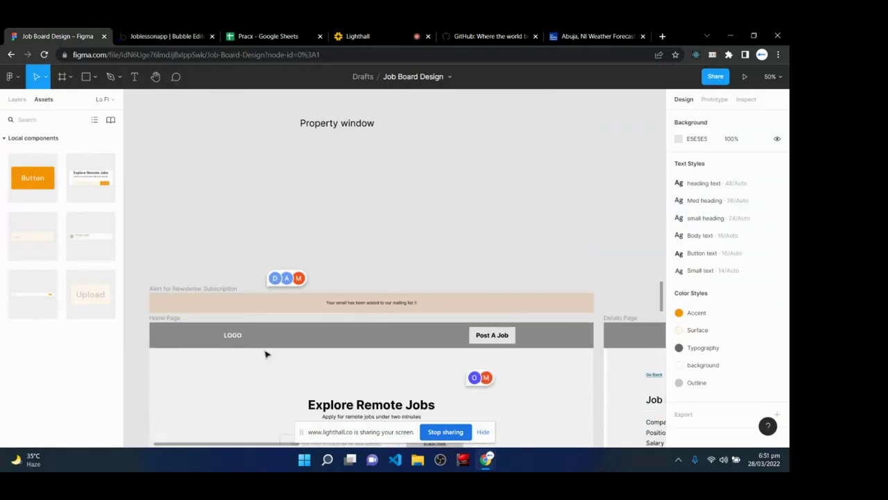
{"action": "scroll", "coordinate": [199, 331], "scroll_direction": "down", "scroll_amount": 1}
{"action": "double_click", "coordinate": [234, 297]}
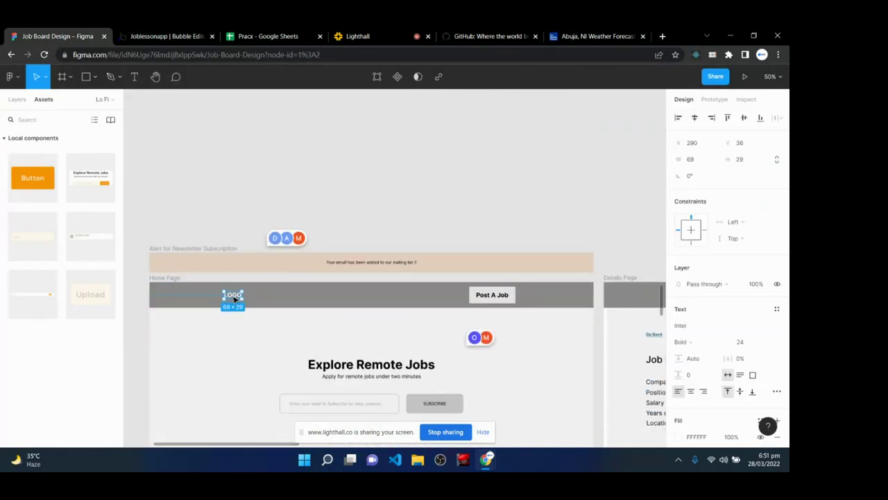
{"action": "left_click", "coordinate": [469, 289]}
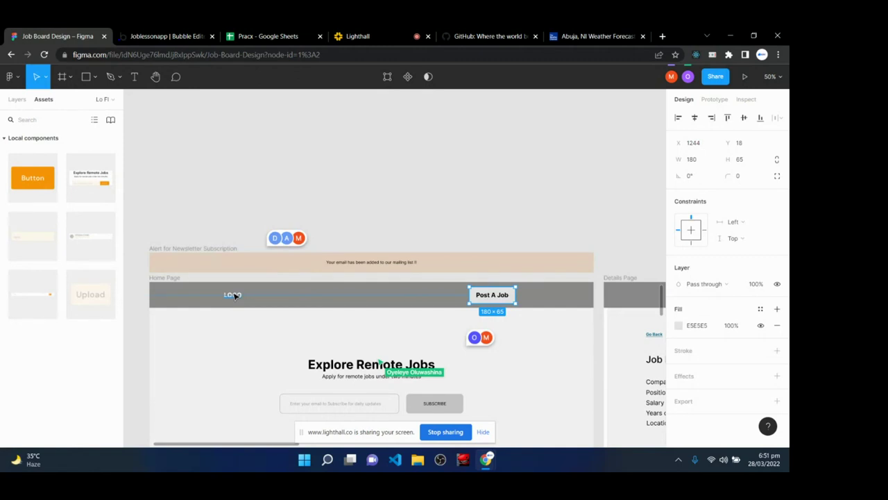
{"action": "left_click", "coordinate": [235, 295]}
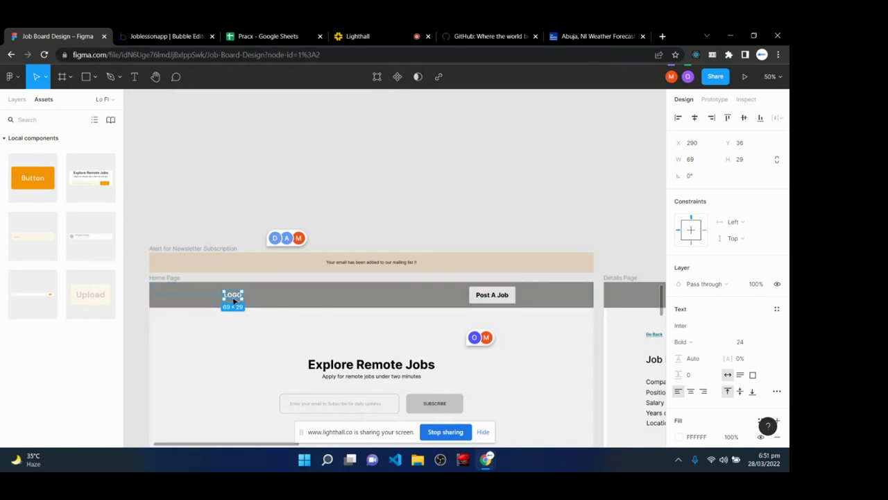
{"action": "left_click", "coordinate": [175, 35]}
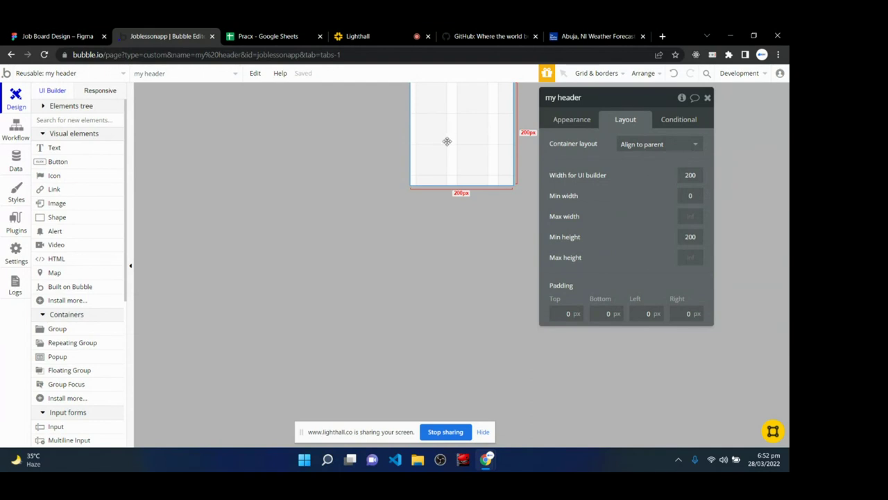
{"action": "left_click", "coordinate": [55, 37]}
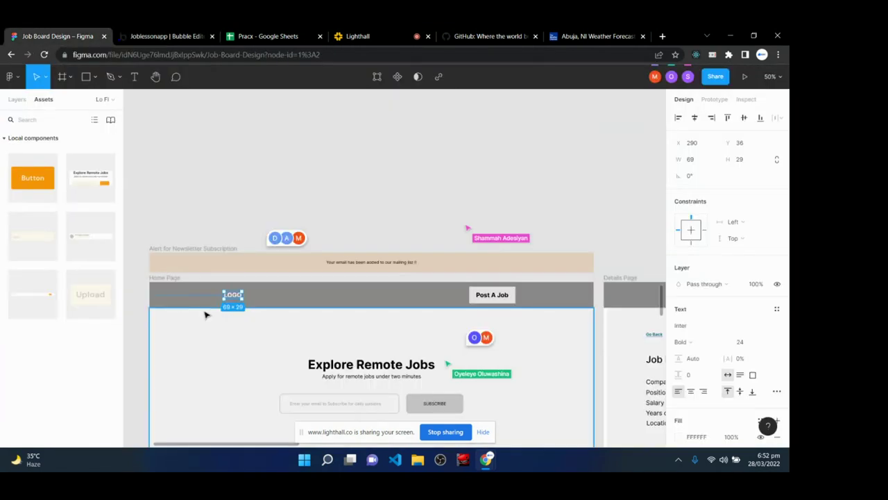
{"action": "left_click", "coordinate": [159, 297]}
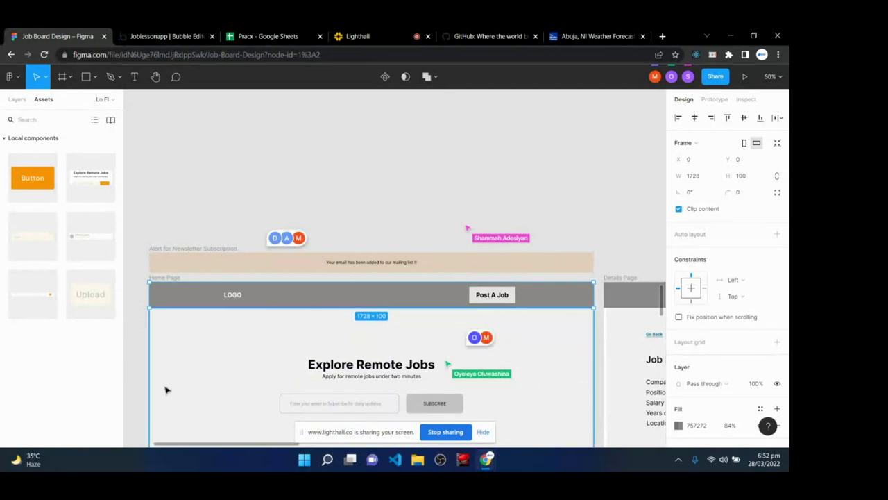
{"action": "left_click", "coordinate": [170, 36]}
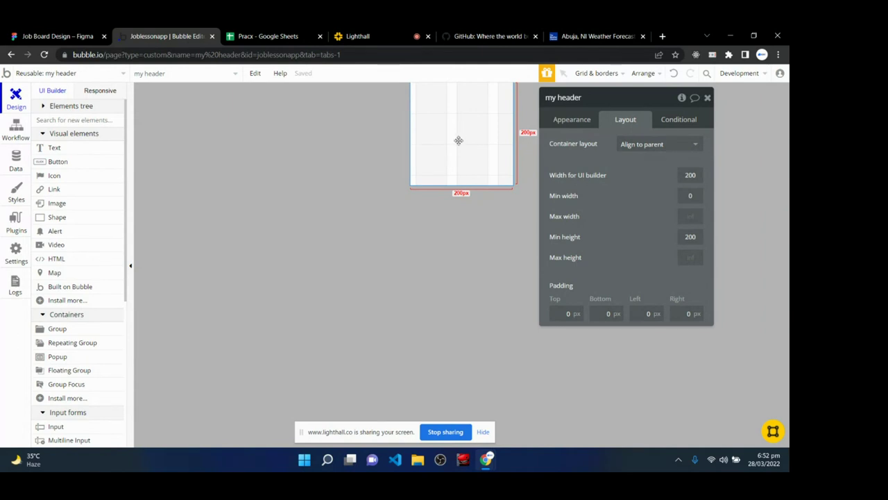
- Give the header a 1200 builder width and 100 minimum height
{"action": "left_click", "coordinate": [686, 176]}
{"action": "type", "text": "1"}
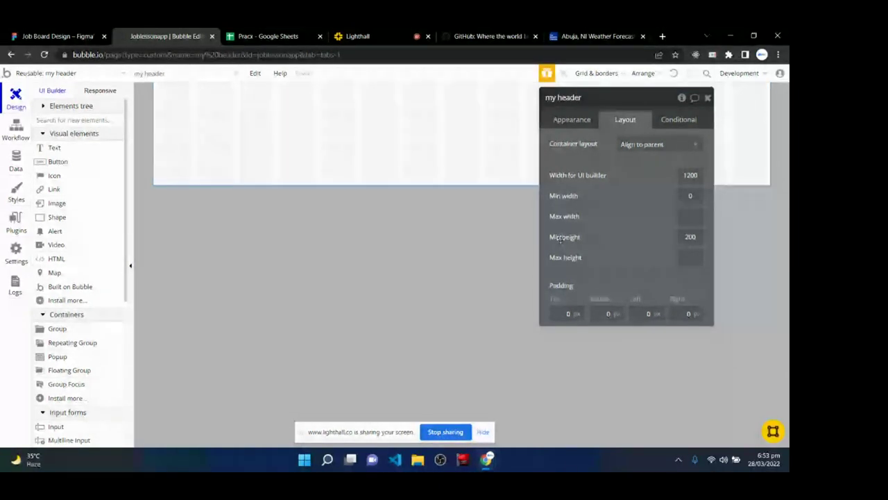
{"action": "double_click", "coordinate": [694, 238]}
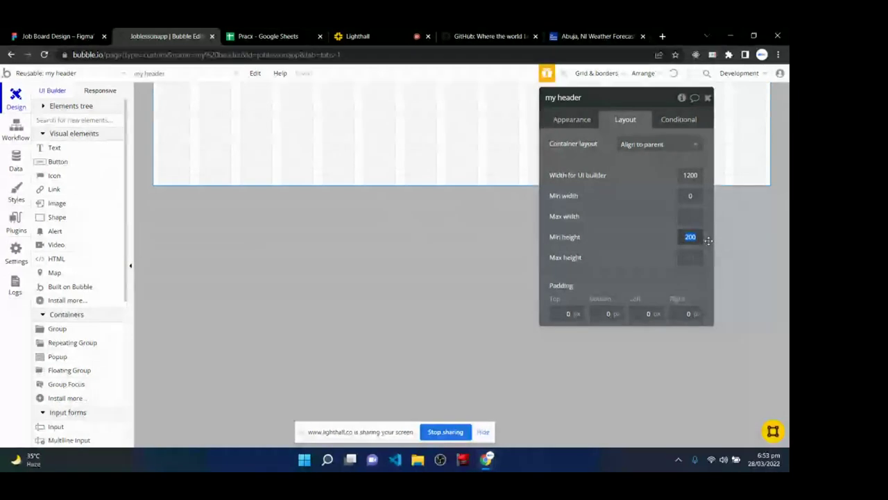
{"action": "type", "text": "100"}
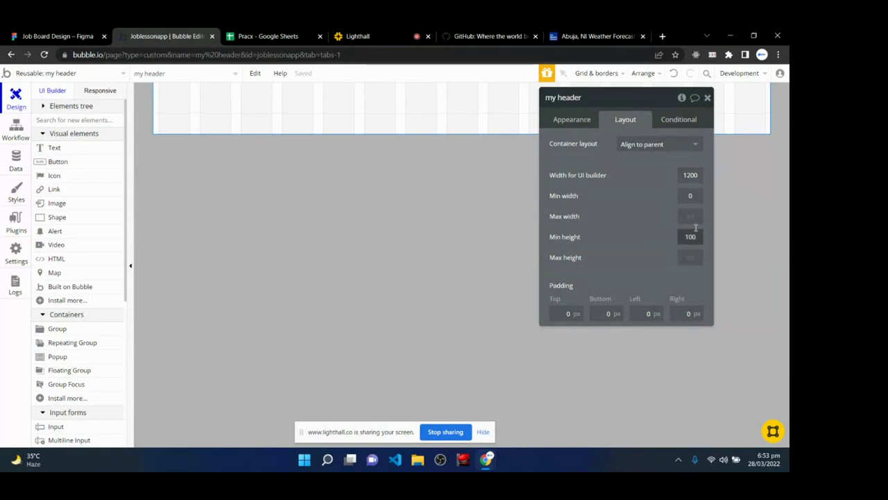
{"action": "left_click", "coordinate": [573, 119]}
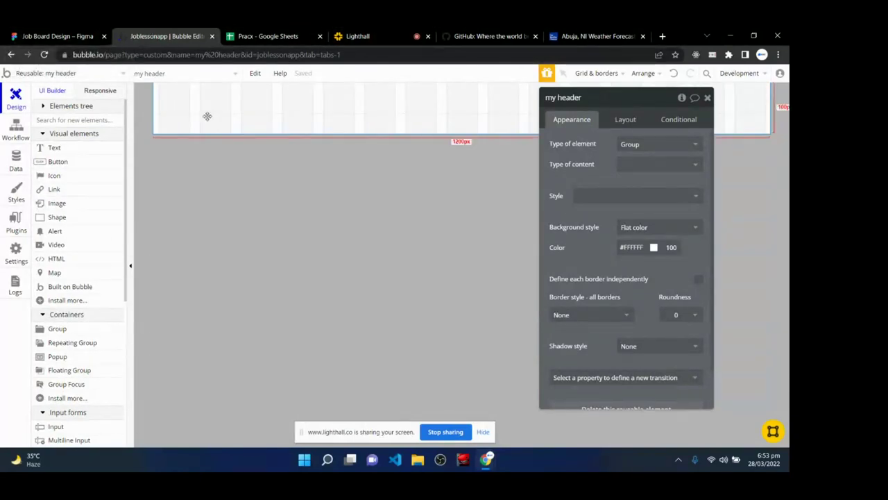
{"action": "left_click", "coordinate": [55, 37]}
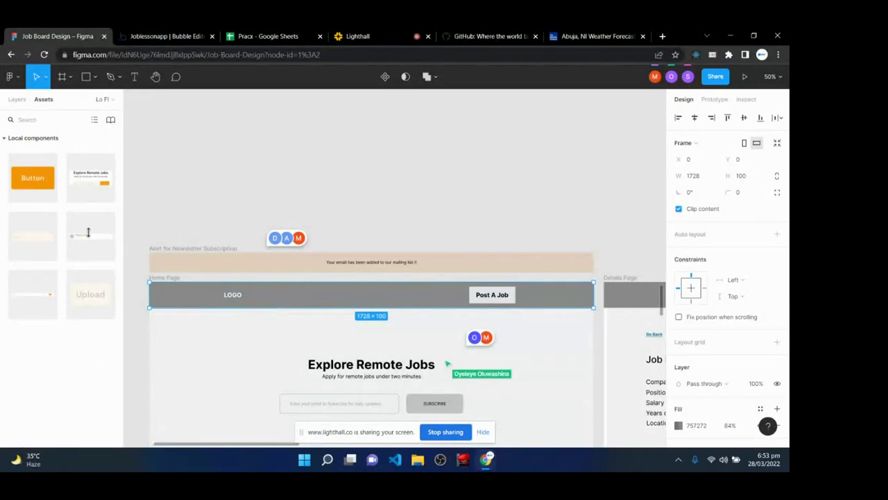
- View the home page navbar on Figma's Hi Fi page, then return to Bubble
{"action": "left_click", "coordinate": [17, 100]}
{"action": "left_click", "coordinate": [28, 152]}
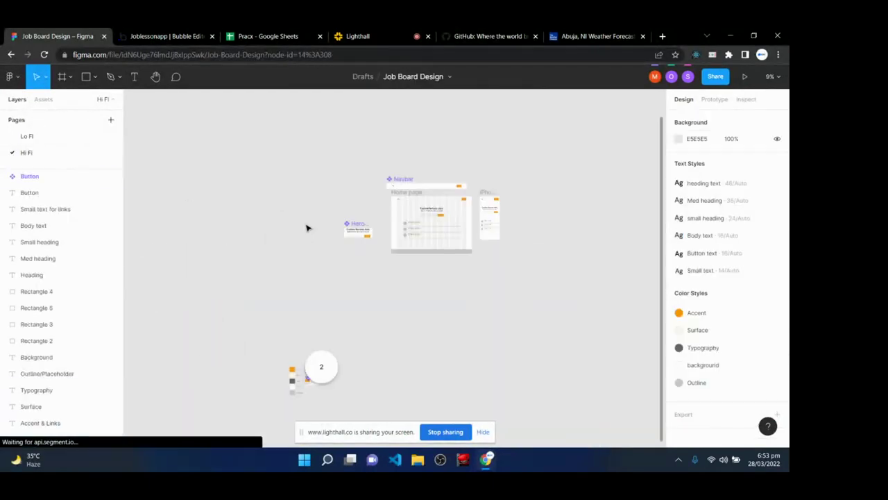
{"action": "scroll", "coordinate": [398, 319], "scroll_direction": "up", "scroll_amount": 10}
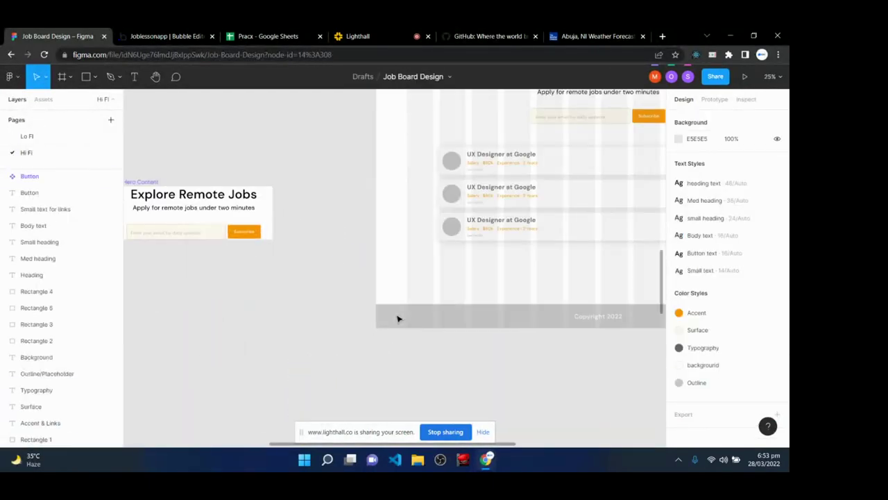
{"action": "scroll", "coordinate": [442, 287], "scroll_direction": "up", "scroll_amount": 3}
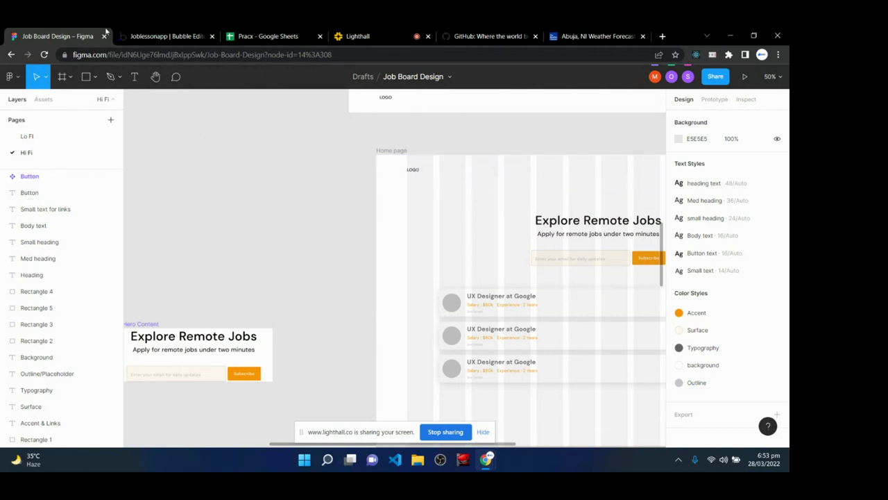
{"action": "left_click", "coordinate": [168, 32]}
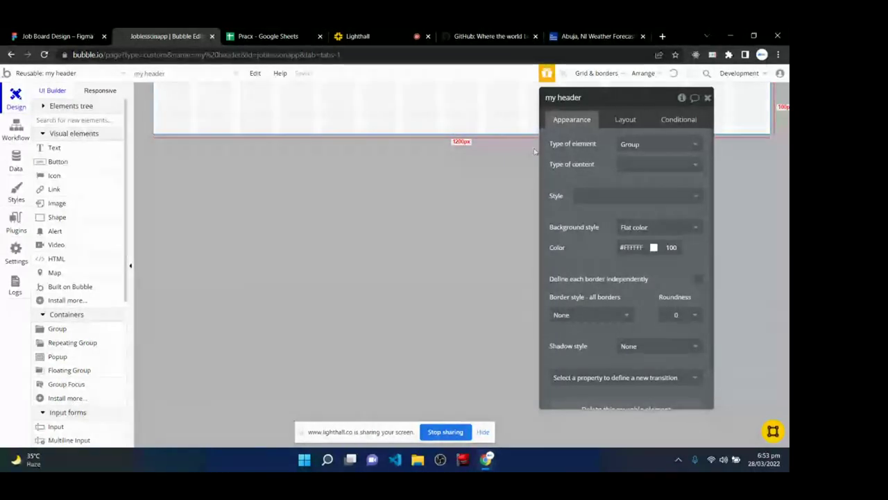
- Try an orange header background, revert it to white #FFFFFF, and close the properties
{"action": "left_click", "coordinate": [642, 247]}
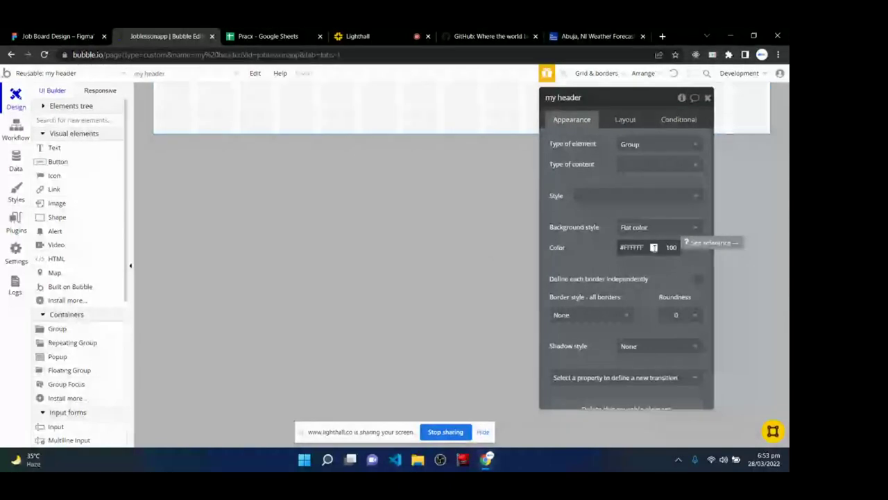
{"action": "left_click", "coordinate": [653, 247]}
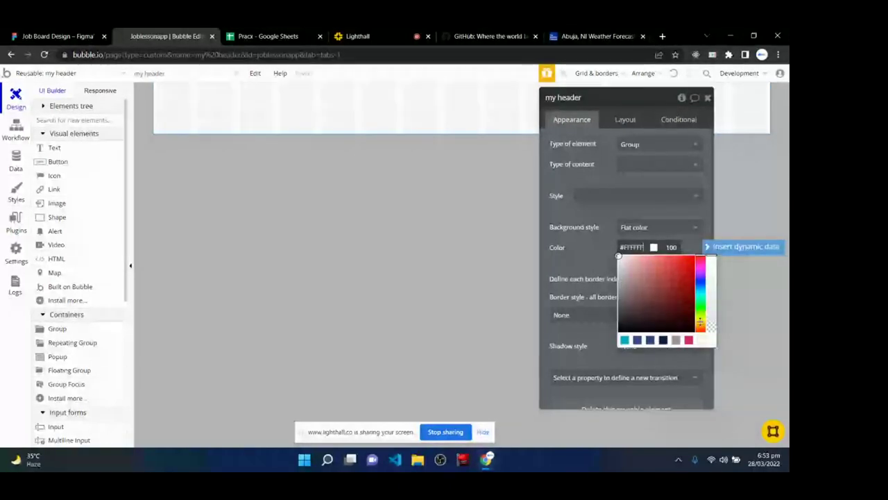
{"action": "left_click", "coordinate": [700, 326]}
{"action": "left_click", "coordinate": [690, 256]}
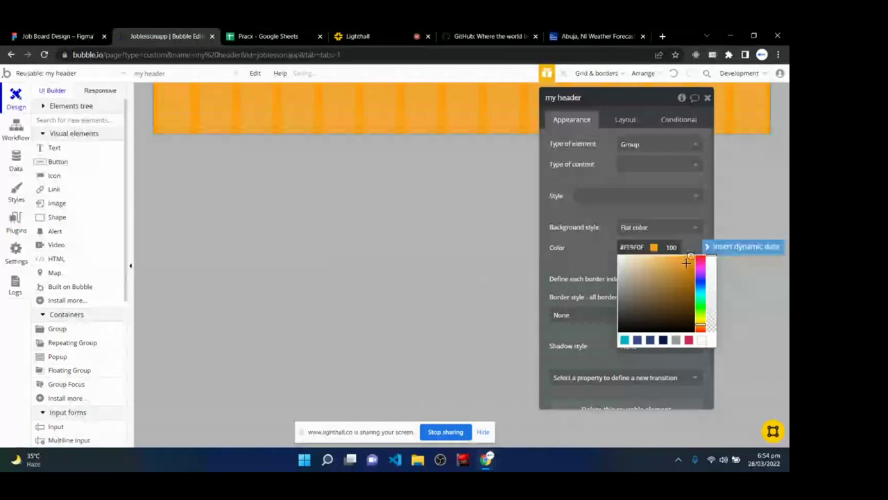
{"action": "left_click_drag", "start_coordinate": [644, 275], "coordinate": [592, 252]}
{"action": "left_click", "coordinate": [592, 252]}
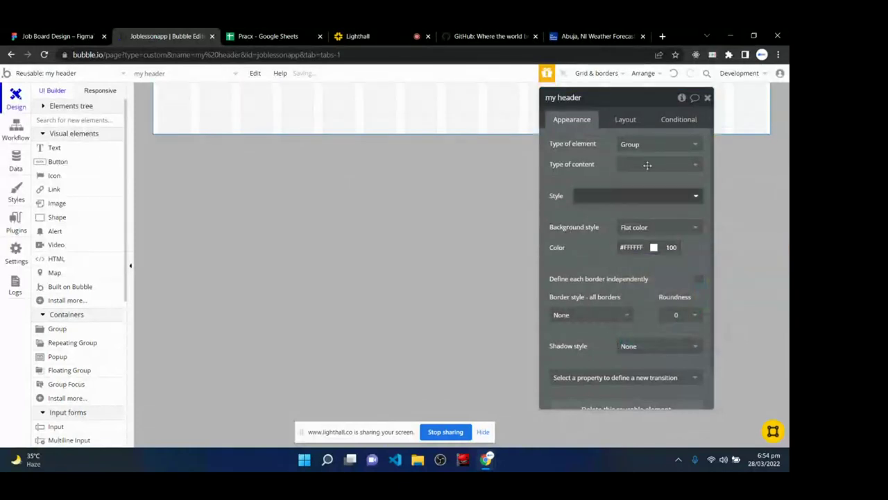
{"action": "left_click", "coordinate": [707, 98]}
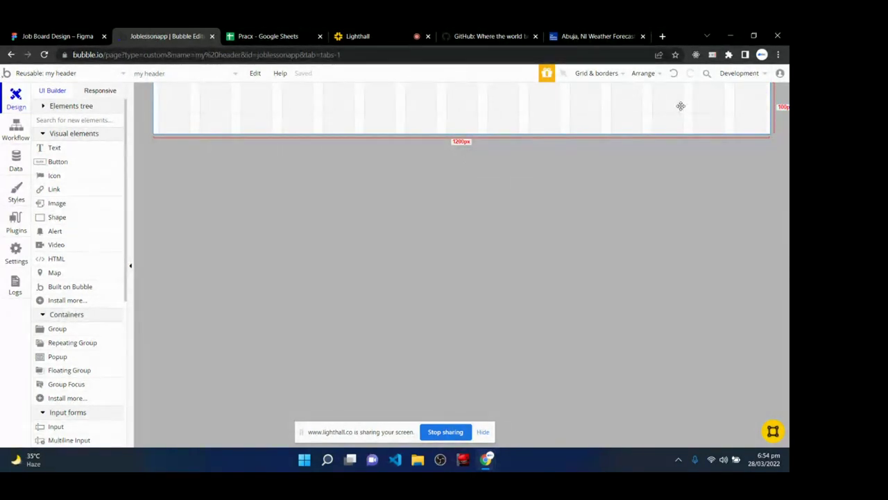
{"action": "left_click", "coordinate": [367, 37]}
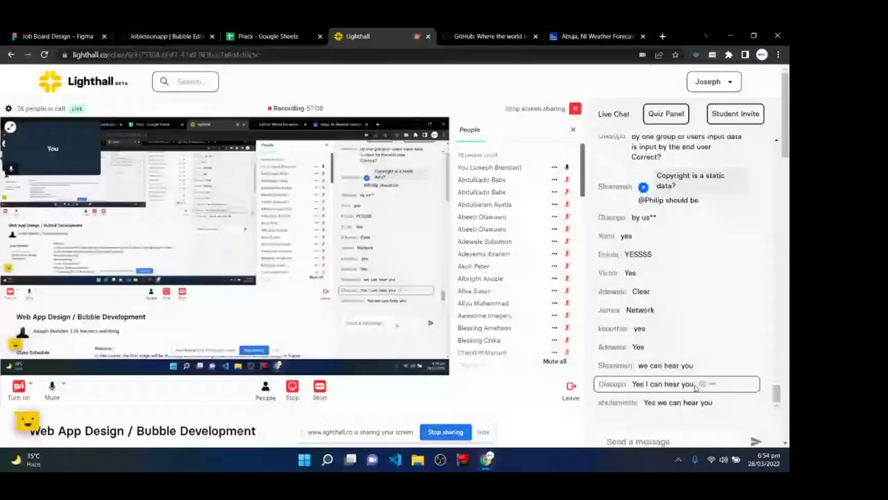
- Read back through the Lighthall class chat and return to the Joblessonapp Bubble editor
{"action": "scroll", "coordinate": [677, 295], "scroll_direction": "up", "scroll_amount": 8}
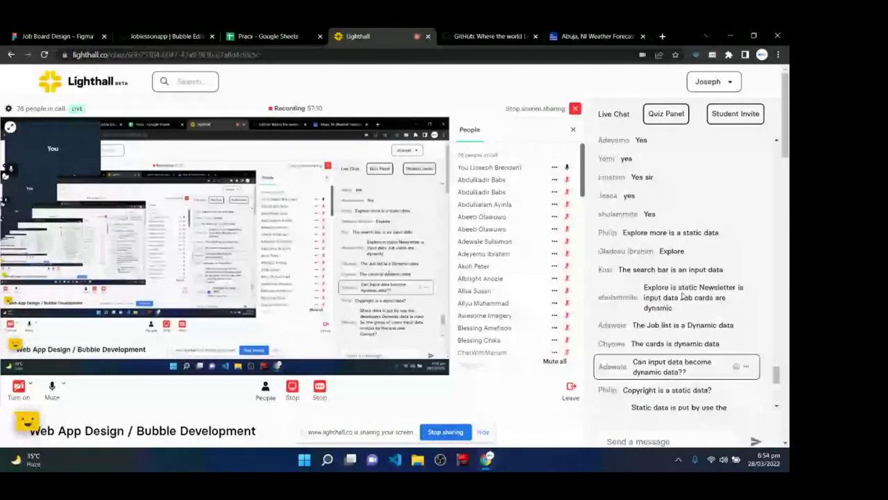
{"action": "scroll", "coordinate": [682, 295], "scroll_direction": "up", "scroll_amount": 10}
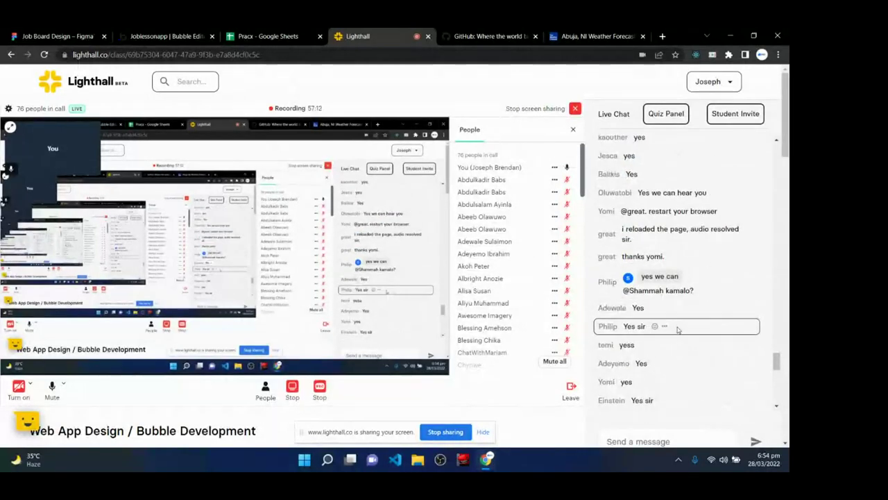
{"action": "scroll", "coordinate": [677, 330], "scroll_direction": "down", "scroll_amount": 15}
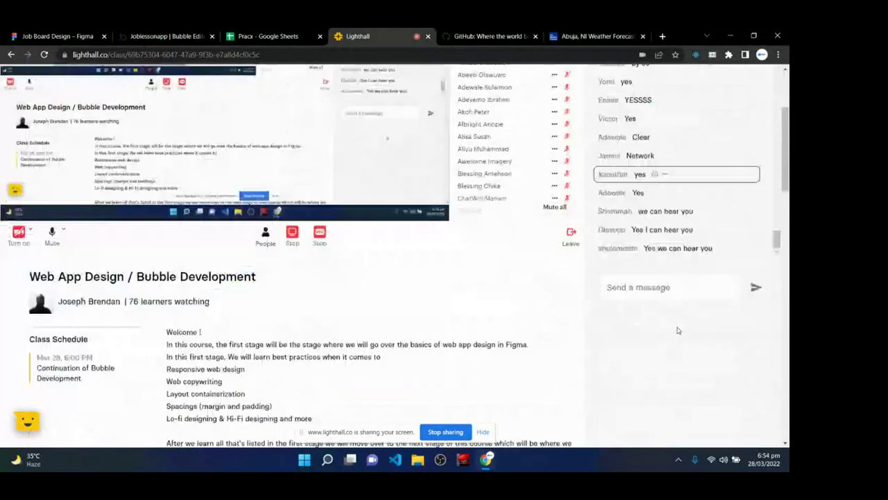
{"action": "scroll", "coordinate": [676, 329], "scroll_direction": "up", "scroll_amount": 5}
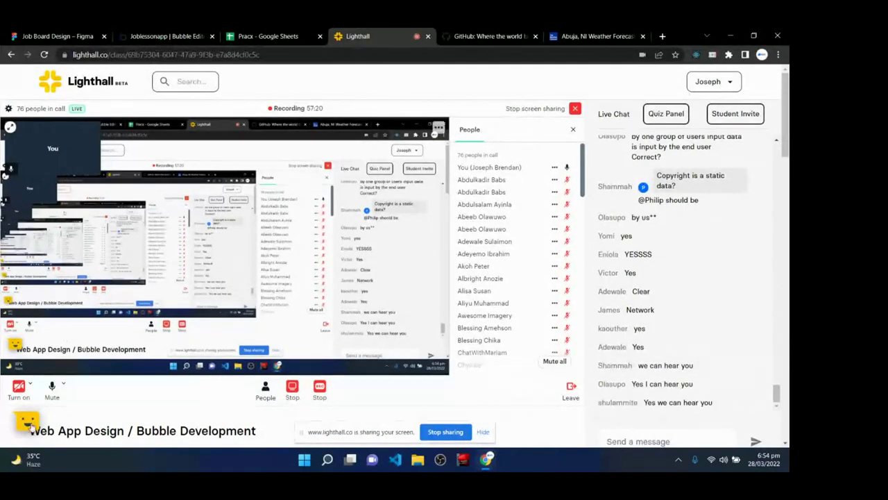
{"action": "left_click", "coordinate": [166, 36]}
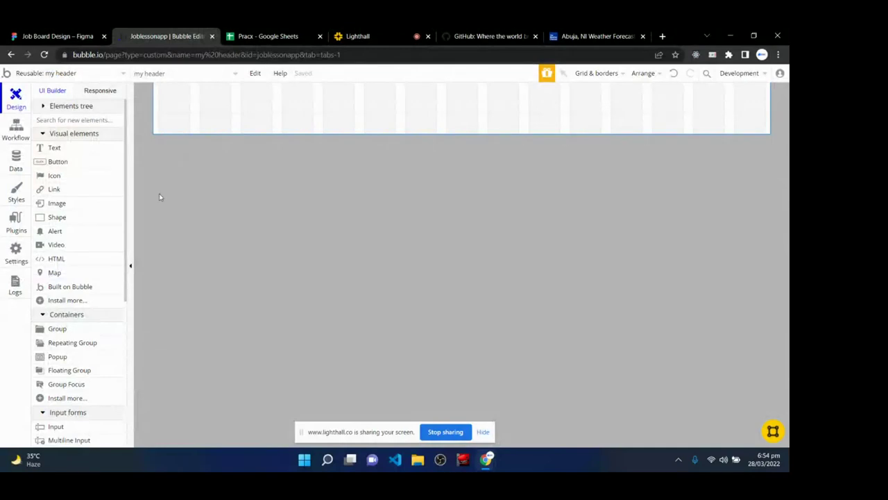
- Draw a new text element, Text A, at the header's left end, where the Figma design puts the logo
{"action": "left_click", "coordinate": [58, 148]}
{"action": "key", "text": "ctrl+shift+Tab"}
{"action": "scroll", "coordinate": [306, 328], "scroll_direction": "up", "scroll_amount": 3}
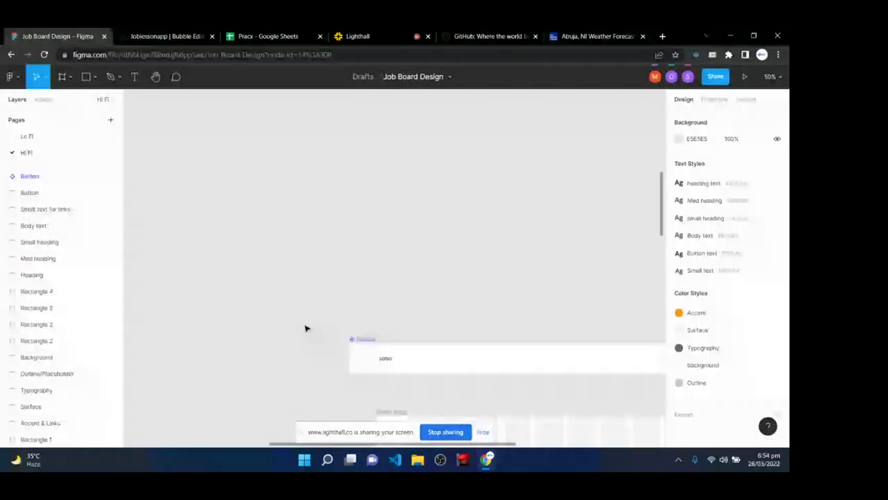
{"action": "scroll", "coordinate": [305, 328], "scroll_direction": "down", "scroll_amount": 7}
{"action": "key", "text": "ctrl+Tab"}
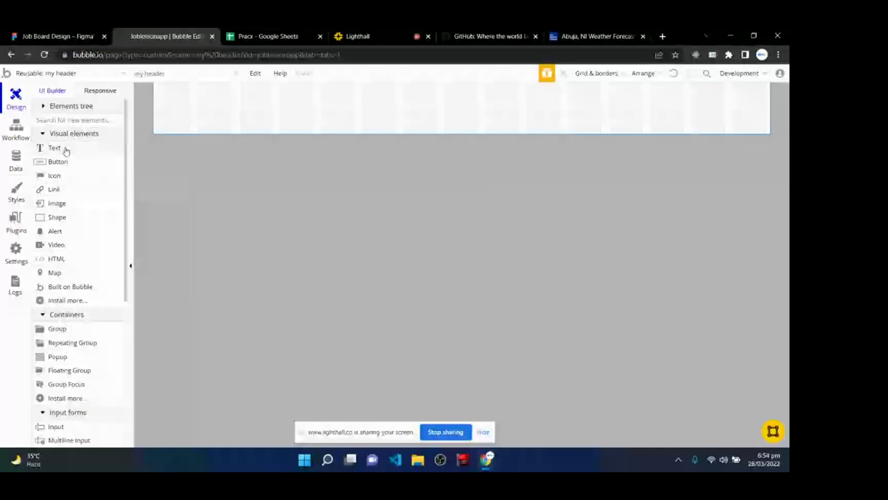
{"action": "left_click_drag", "start_coordinate": [65, 151], "coordinate": [247, 123]}
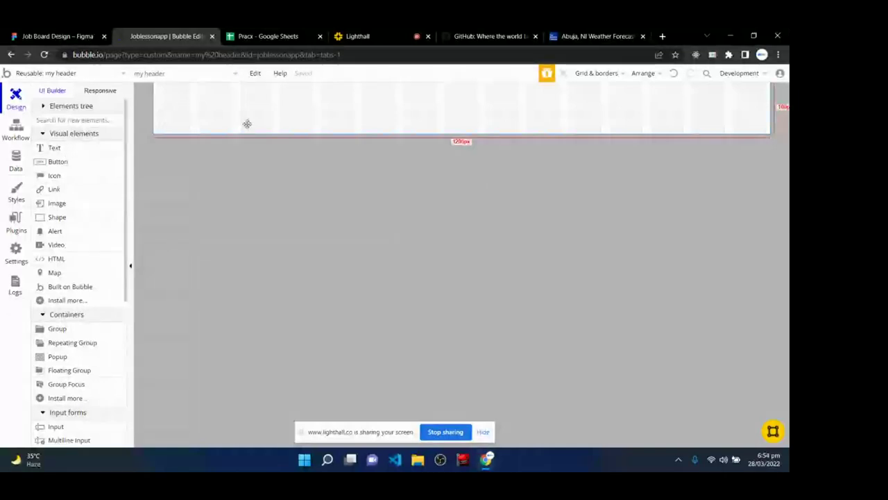
{"action": "left_click_drag", "start_coordinate": [247, 124], "coordinate": [62, 150]}
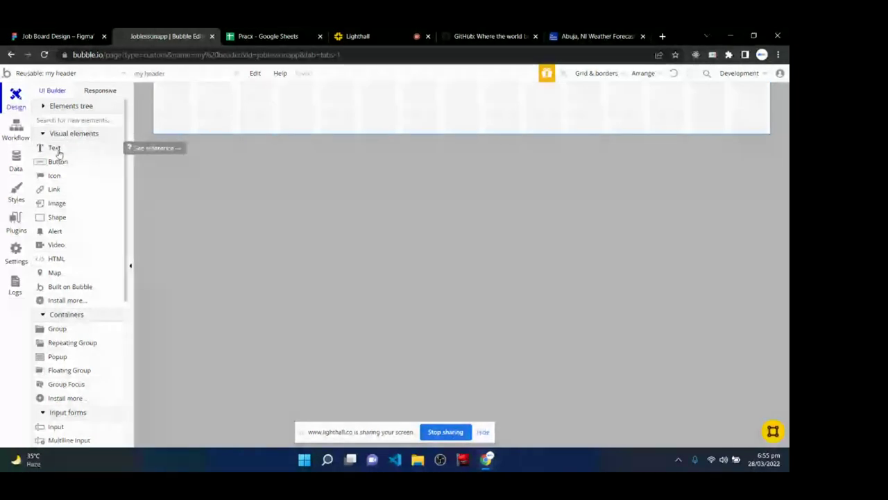
{"action": "left_click", "coordinate": [57, 150]}
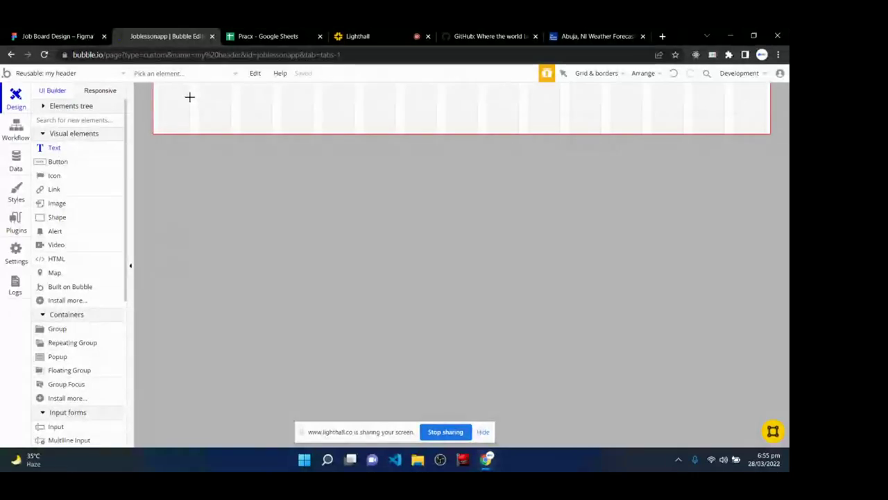
{"action": "mouse_move", "coordinate": [189, 97]}
{"action": "left_mouse_down"}
{"action": "mouse_move", "coordinate": [203, 119]}
{"action": "mouse_move", "coordinate": [310, 115]}
{"action": "mouse_move", "coordinate": [272, 117]}
{"action": "left_mouse_up"}
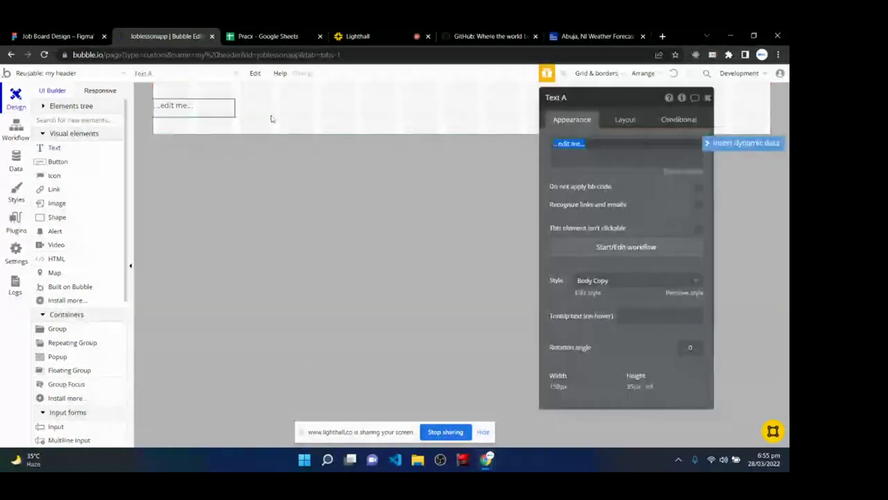
- Rename the Text A element to 'my logo'
{"action": "left_click", "coordinate": [570, 98]}
{"action": "key", "text": "BackSpace"}
{"action": "key", "text": "BackSpace"}
{"action": "key", "text": "BackSpace"}
{"action": "key", "text": "BackSpace"}
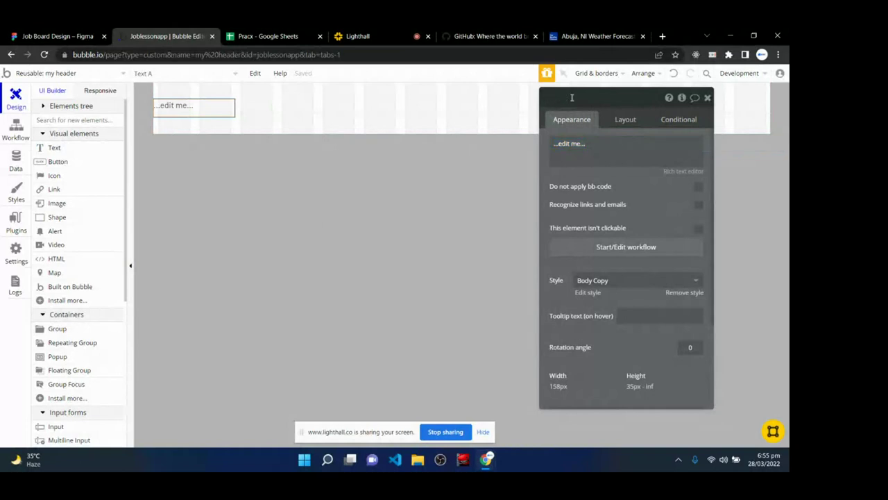
{"action": "type", "text": "my logo"}
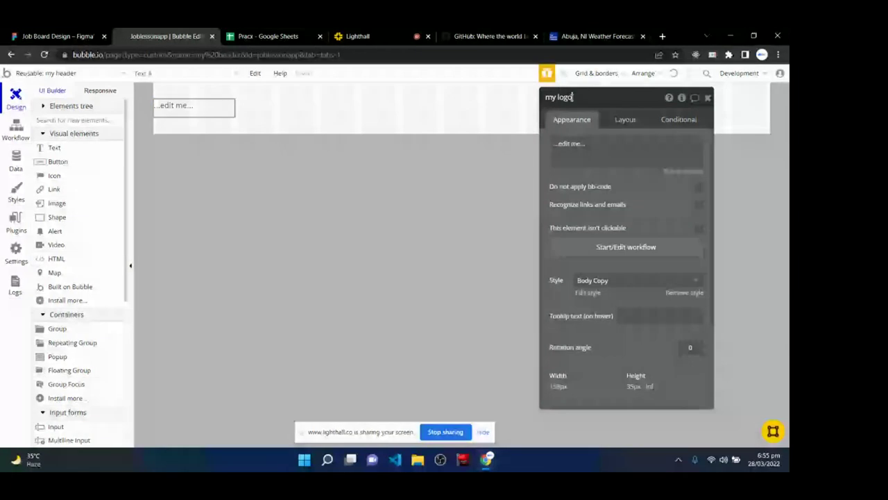
{"action": "left_click", "coordinate": [601, 154]}
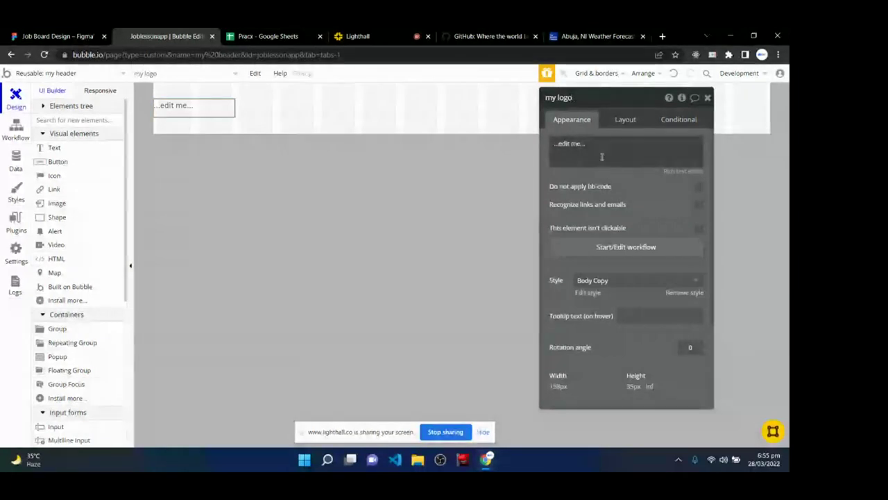
- Check the element's size on the header and get its text content ready for editing
{"action": "left_click", "coordinate": [592, 144]}
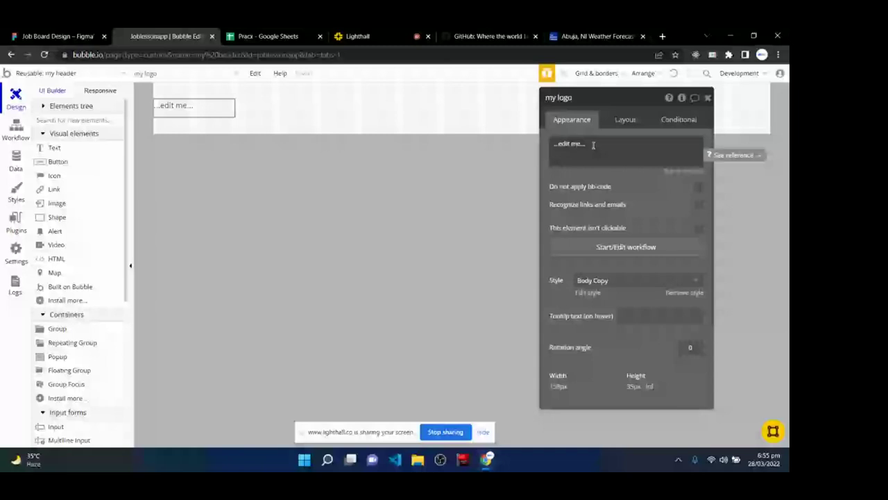
{"action": "left_click", "coordinate": [186, 108]}
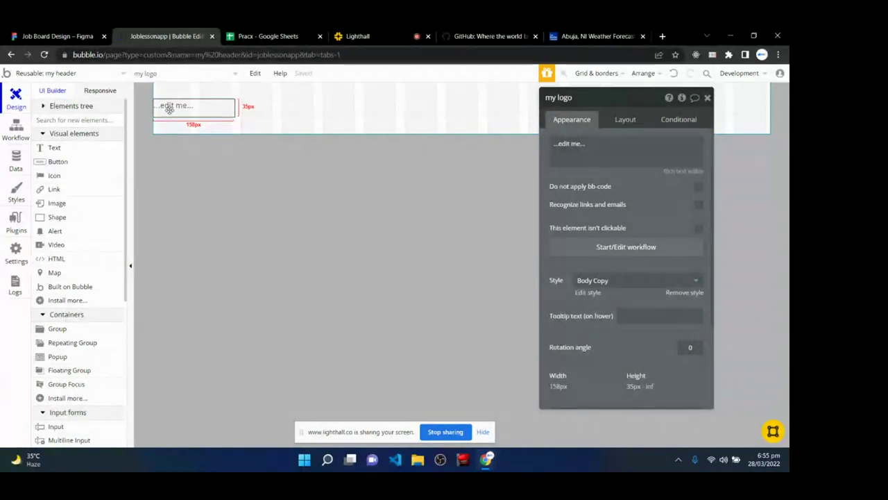
{"action": "left_click", "coordinate": [587, 160]}
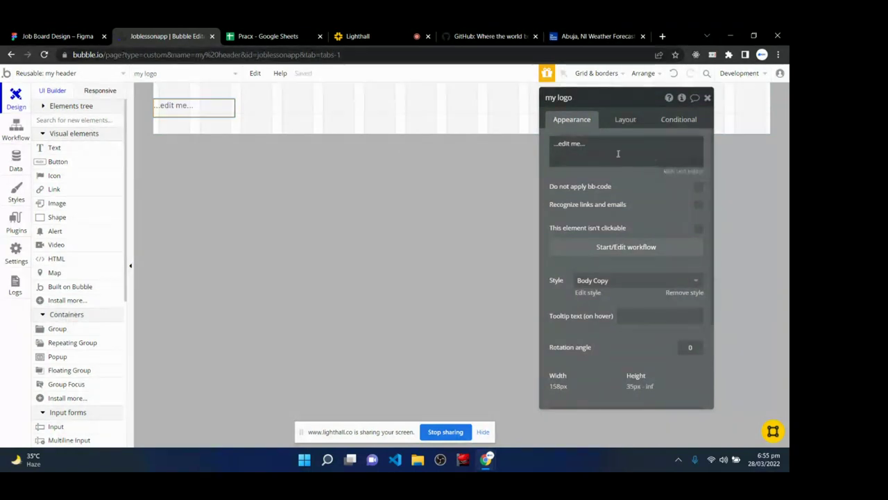
{"action": "left_click", "coordinate": [595, 144]}
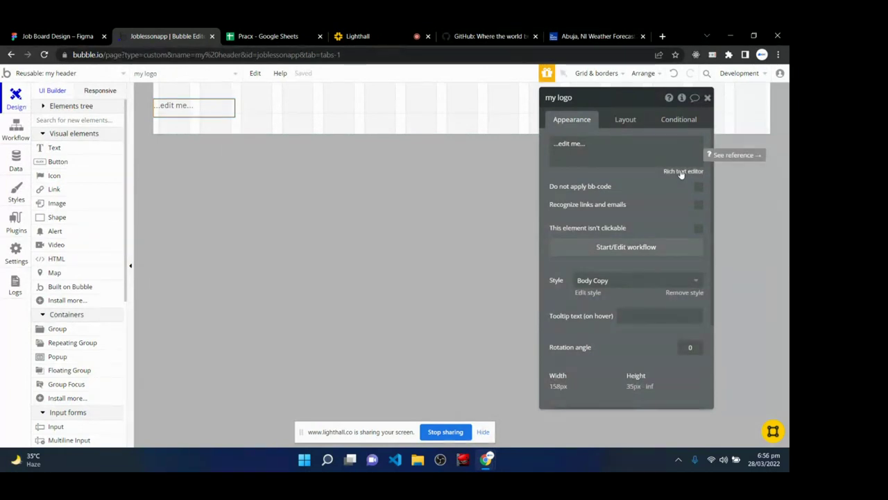
- Replace the '...edit me...' placeholder with the text LOGO
{"action": "triple_click", "coordinate": [597, 140]}
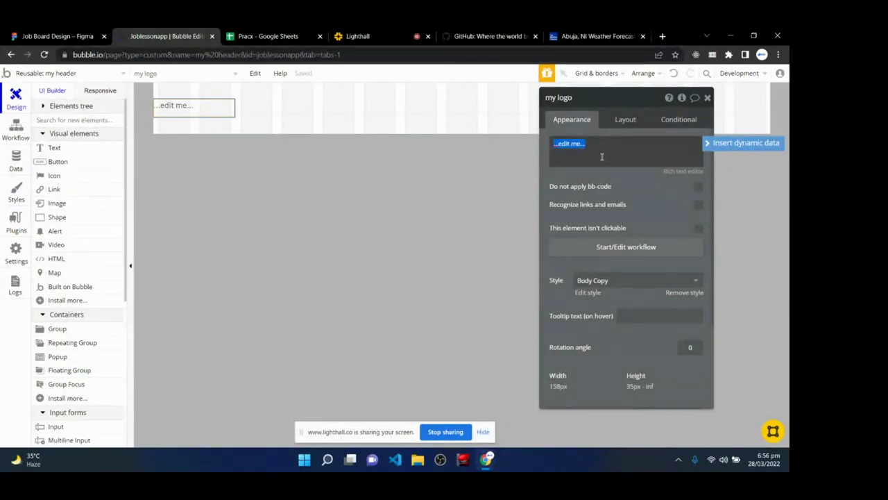
{"action": "key", "text": "BackSpace"}
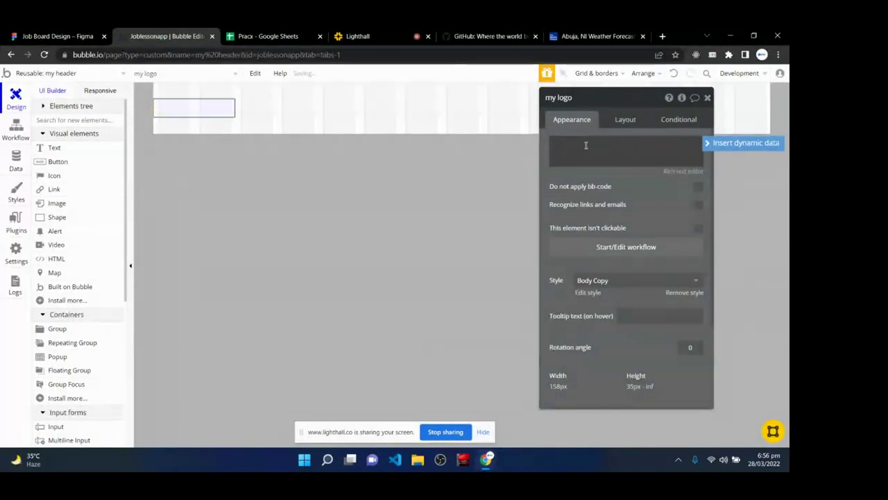
{"action": "type", "text": "LOGO"}
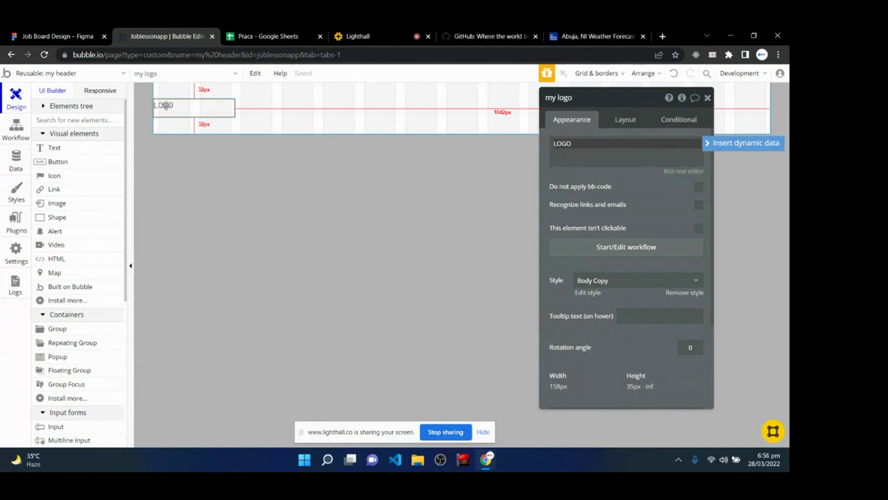
{"action": "left_click", "coordinate": [160, 111]}
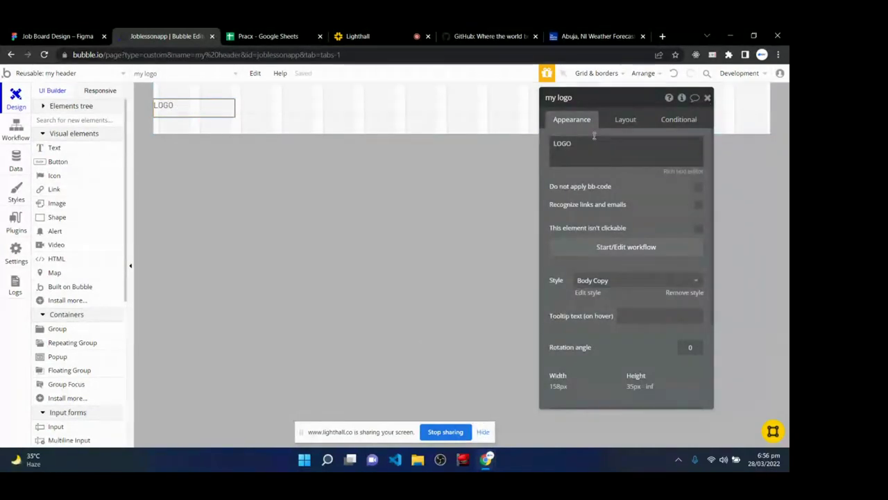
{"action": "scroll", "coordinate": [610, 194], "scroll_direction": "down", "scroll_amount": 3}
{"action": "scroll", "coordinate": [586, 264], "scroll_direction": "up", "scroll_amount": 3}
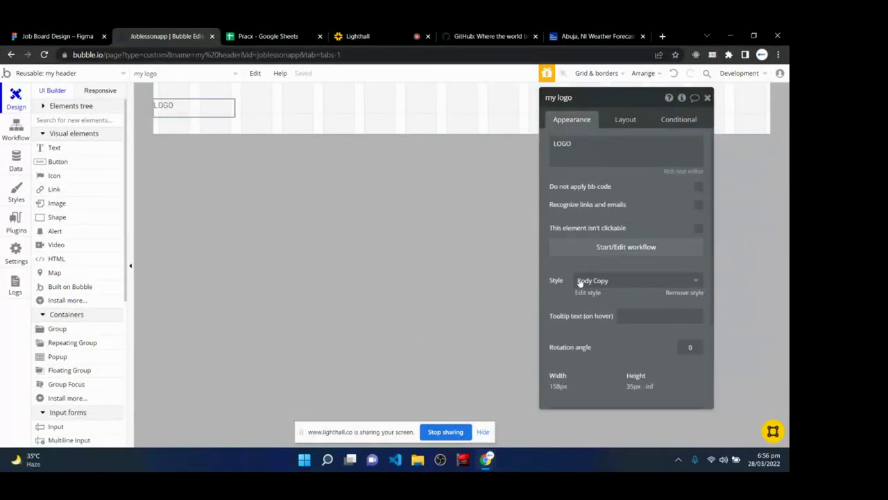
{"action": "mouse_move", "coordinate": [557, 283]}
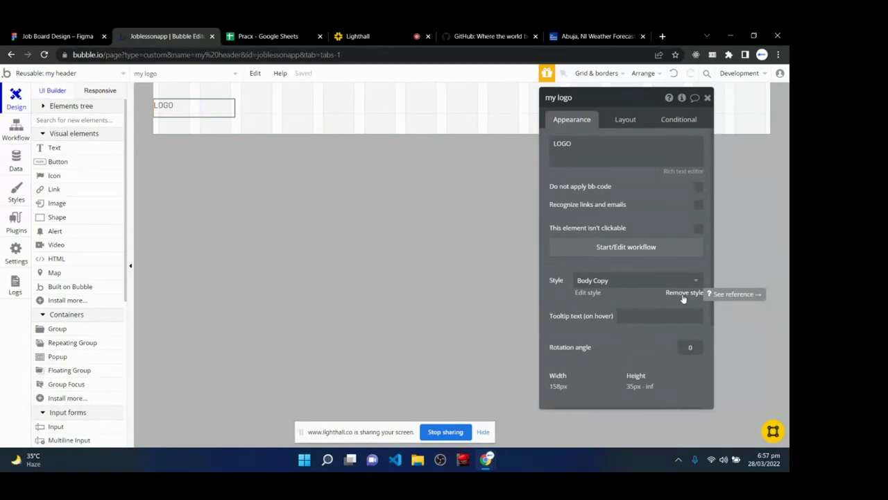
- Detach LOGO from the Body Copy style and make it bold DM Sans
{"action": "left_click", "coordinate": [683, 294]}
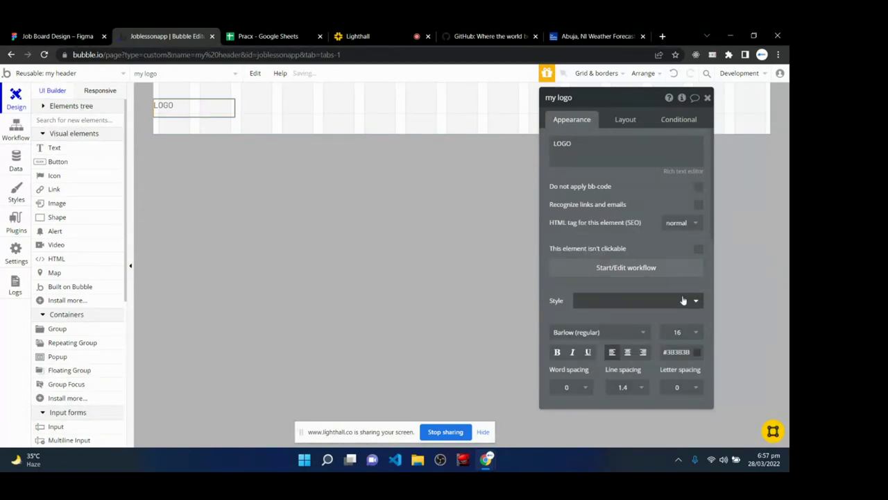
{"action": "scroll", "coordinate": [666, 298], "scroll_direction": "down", "scroll_amount": 3}
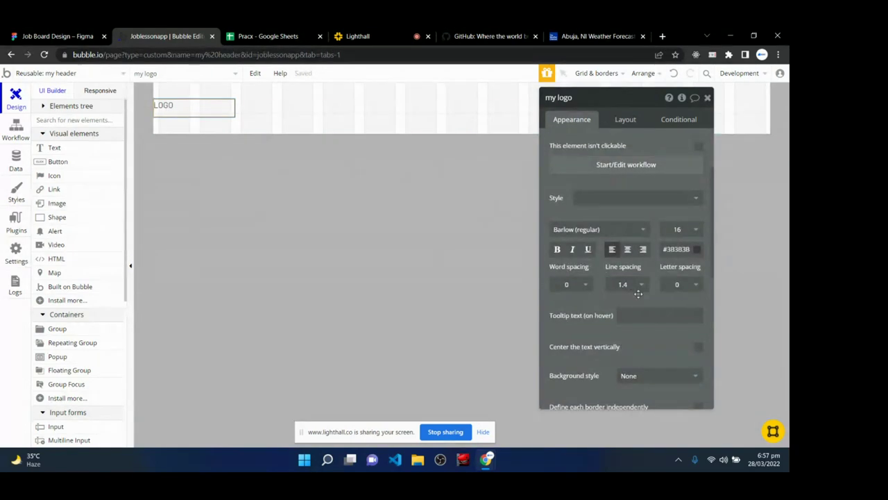
{"action": "left_click", "coordinate": [599, 231]}
{"action": "type", "text": "dm"}
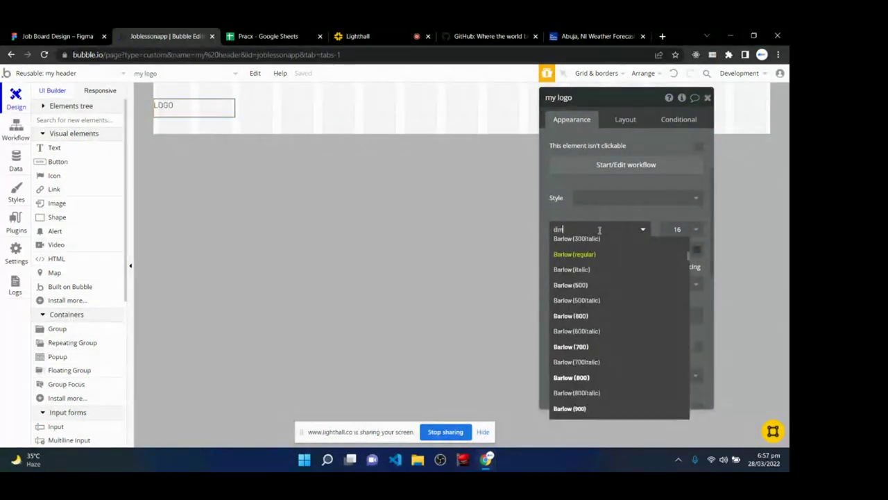
{"action": "type", "text": " s"}
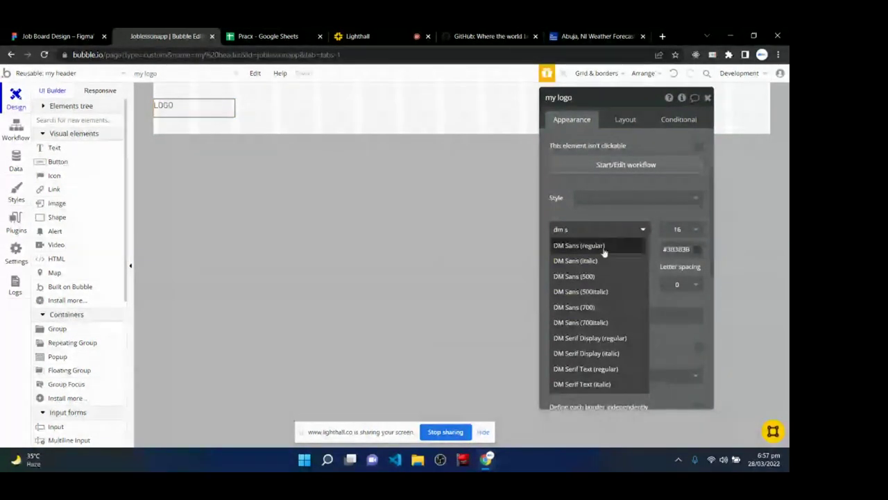
{"action": "left_click", "coordinate": [604, 248]}
{"action": "left_click", "coordinate": [557, 251]}
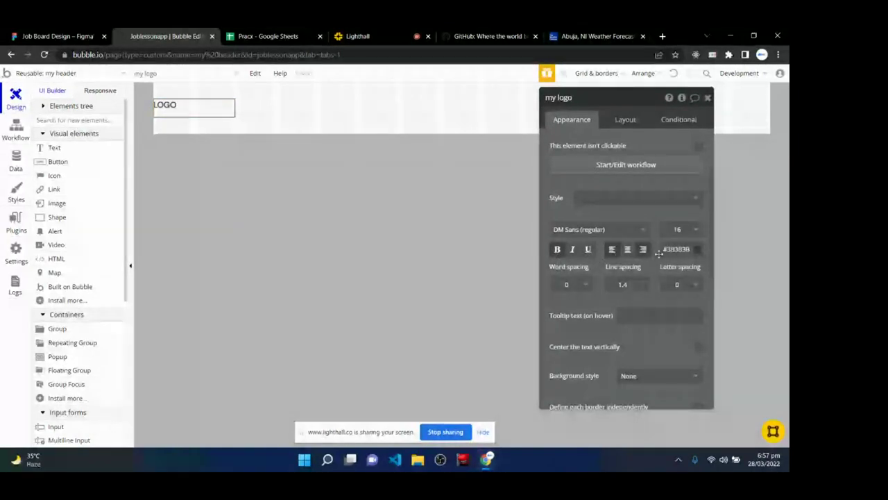
- Set the LOGO text colour to black #000000, font size 18 and letter spacing 1
{"action": "left_click", "coordinate": [699, 251]}
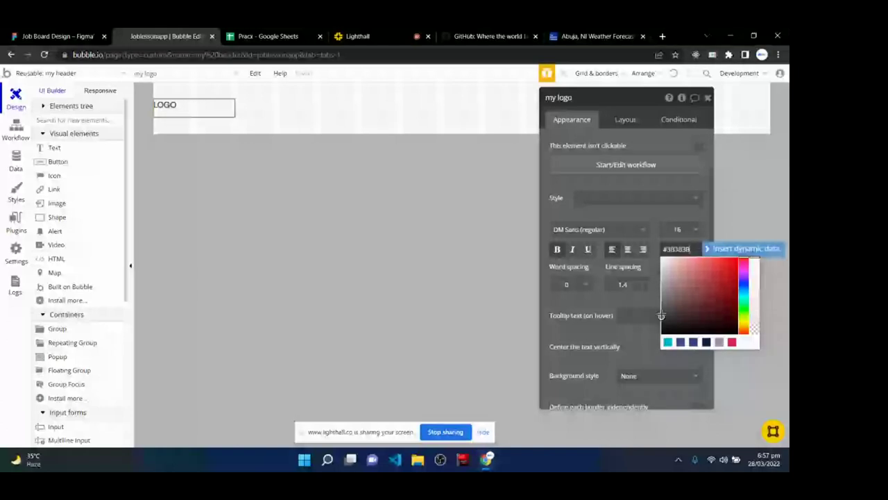
{"action": "left_click_drag", "start_coordinate": [661, 316], "coordinate": [662, 334]}
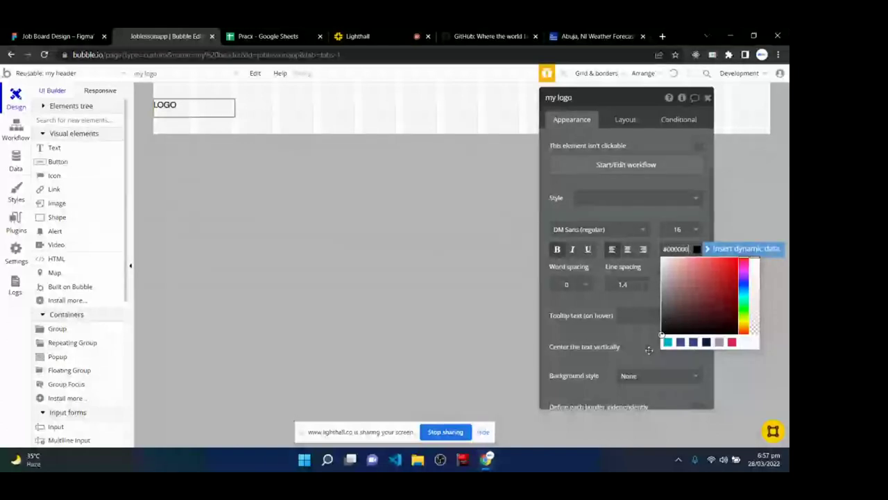
{"action": "left_click", "coordinate": [652, 315]}
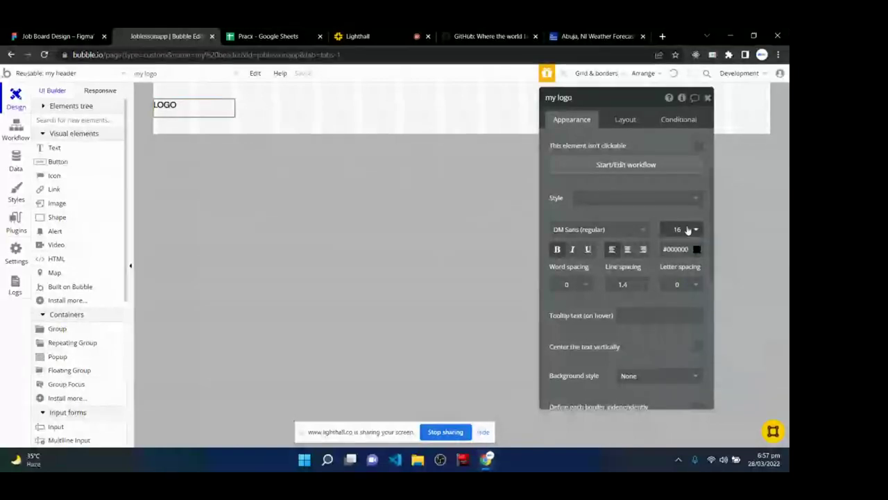
{"action": "left_click", "coordinate": [687, 230]}
{"action": "left_click", "coordinate": [670, 367]}
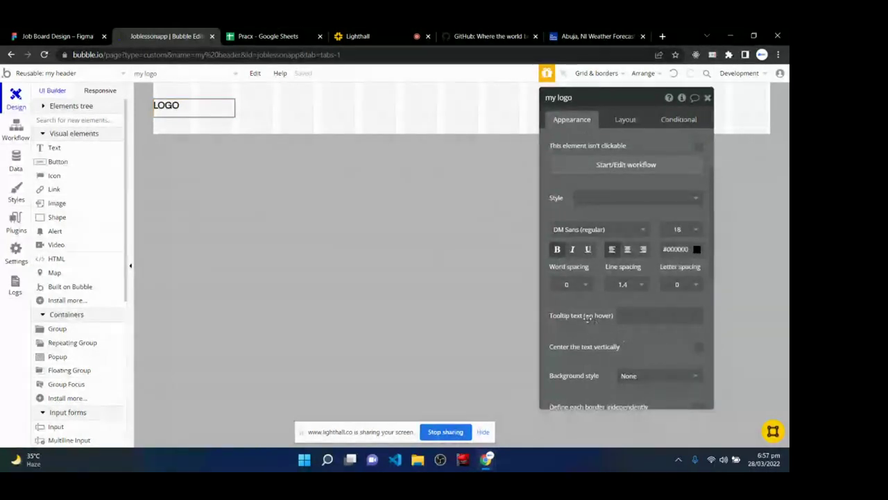
{"action": "left_click", "coordinate": [686, 287]}
{"action": "left_click", "coordinate": [673, 347]}
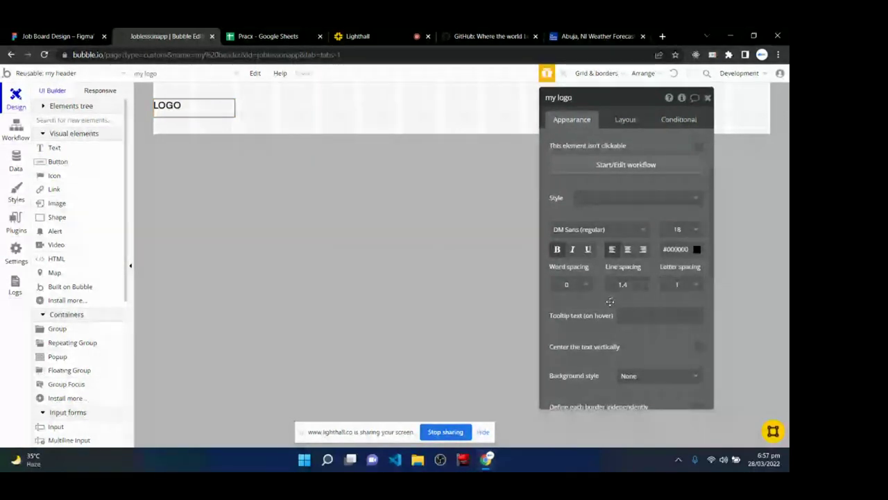
- Turn on 'Center the text vertically' for LOGO and check its distances to the header edges
{"action": "scroll", "coordinate": [614, 307], "scroll_direction": "down", "scroll_amount": 1}
{"action": "scroll", "coordinate": [614, 307], "scroll_direction": "down", "scroll_amount": 2}
{"action": "scroll", "coordinate": [610, 347], "scroll_direction": "up", "scroll_amount": 5}
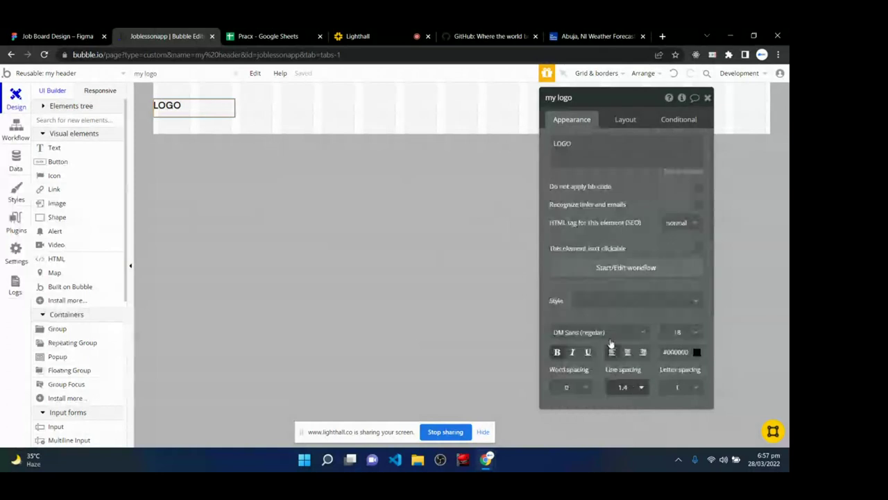
{"action": "scroll", "coordinate": [611, 343], "scroll_direction": "down", "scroll_amount": 3}
{"action": "scroll", "coordinate": [609, 340], "scroll_direction": "up", "scroll_amount": 3}
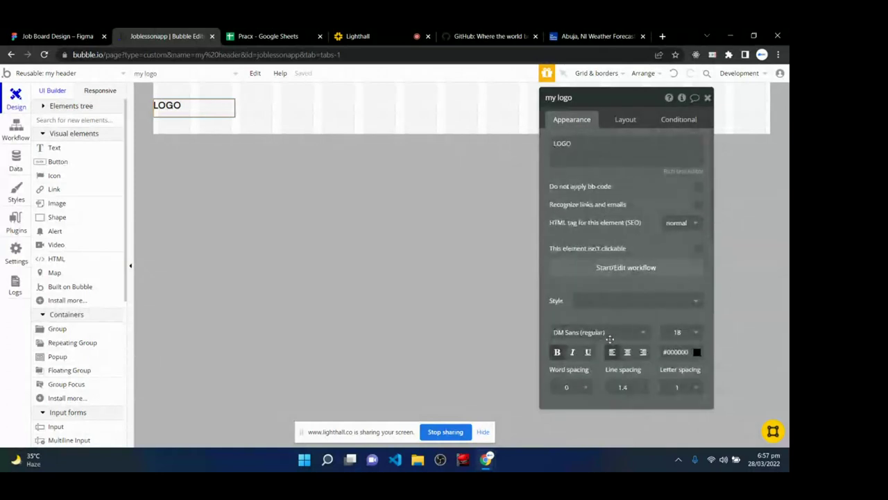
{"action": "scroll", "coordinate": [610, 339], "scroll_direction": "down", "scroll_amount": 4}
{"action": "scroll", "coordinate": [610, 339], "scroll_direction": "down", "scroll_amount": 3}
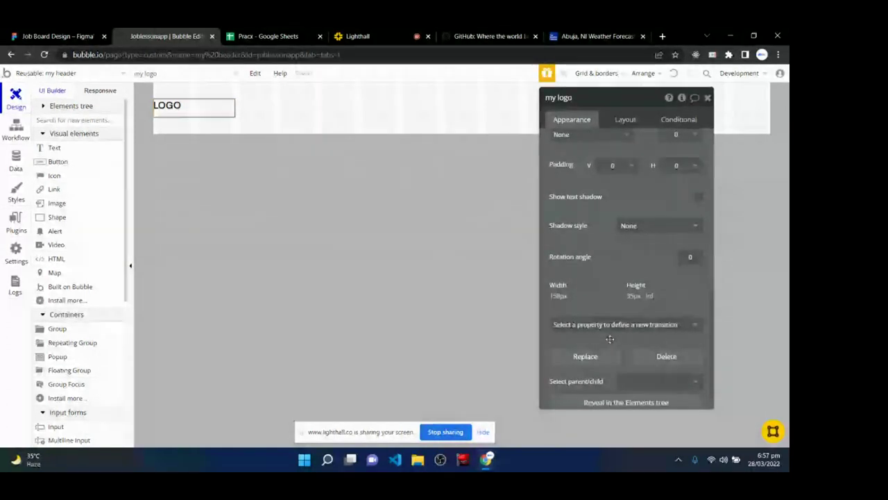
{"action": "scroll", "coordinate": [610, 340], "scroll_direction": "down", "scroll_amount": 1}
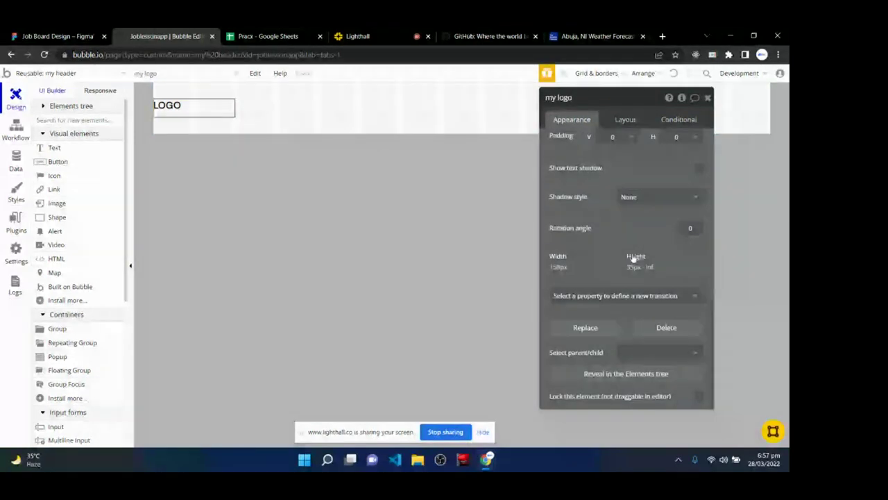
{"action": "scroll", "coordinate": [634, 257], "scroll_direction": "up", "scroll_amount": 2}
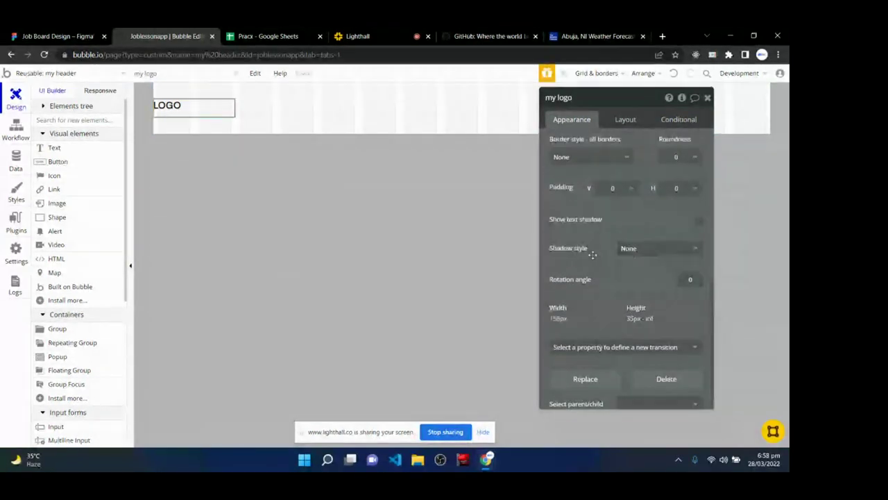
{"action": "scroll", "coordinate": [592, 255], "scroll_direction": "up", "scroll_amount": 2}
{"action": "scroll", "coordinate": [592, 254], "scroll_direction": "down", "scroll_amount": 2}
{"action": "scroll", "coordinate": [592, 254], "scroll_direction": "up", "scroll_amount": 6}
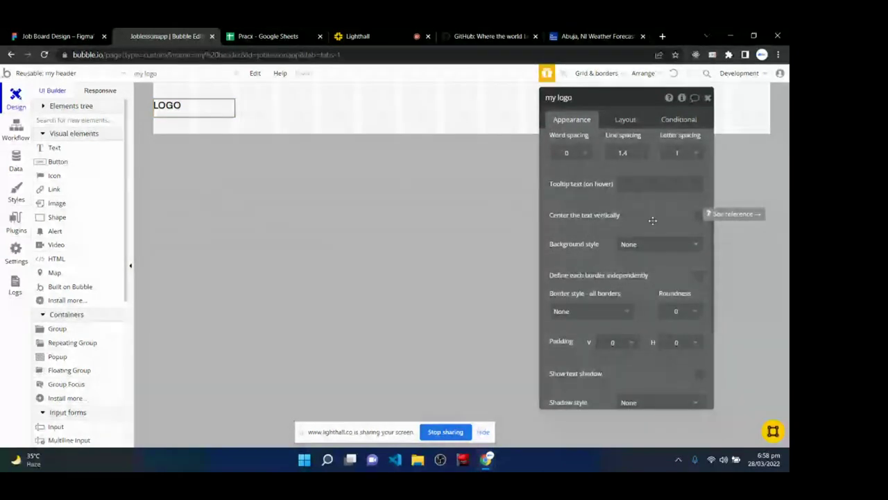
{"action": "left_click", "coordinate": [699, 217]}
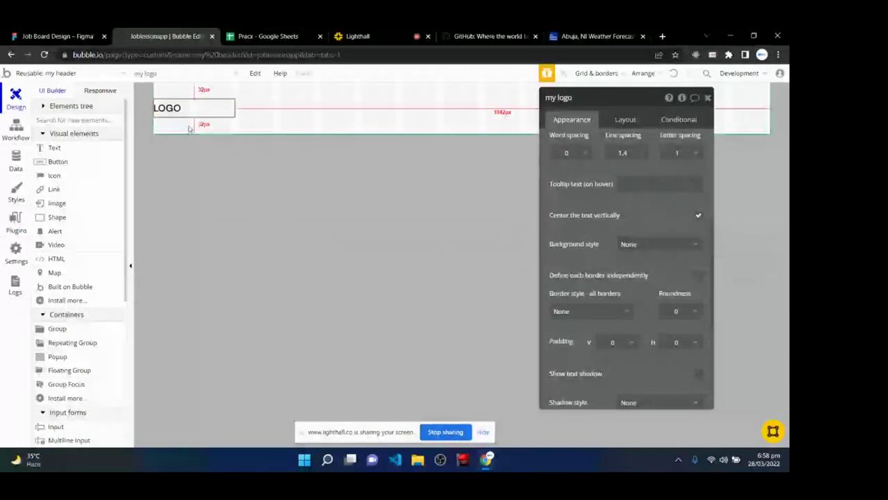
{"action": "left_click_drag", "start_coordinate": [170, 105], "coordinate": [208, 110]}
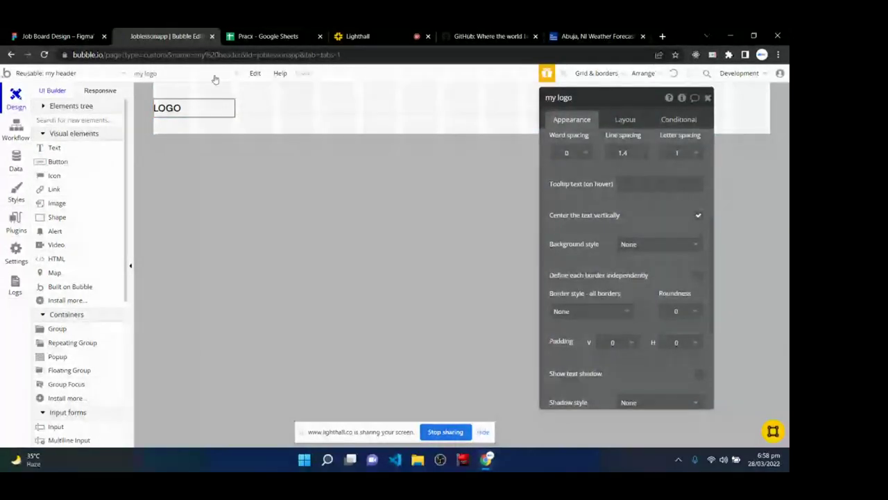
- Change the LOGO element's width from 158 to a fixed 72 px
{"action": "left_click", "coordinate": [625, 119]}
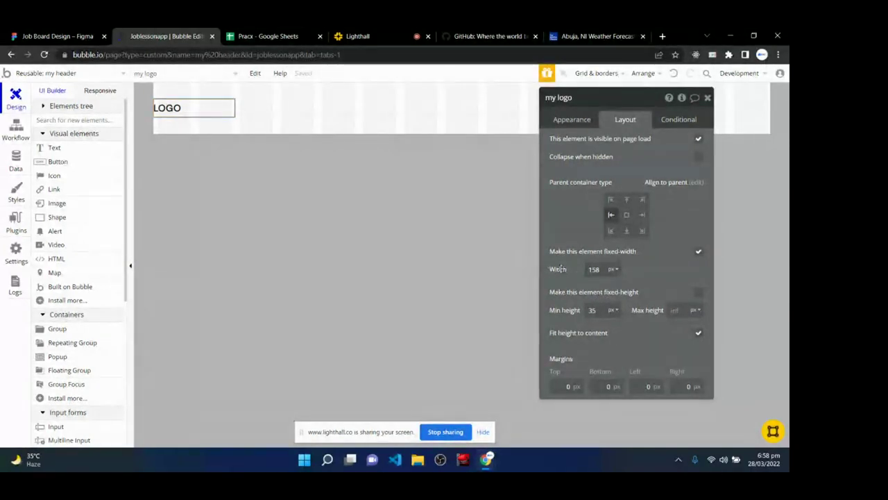
{"action": "double_click", "coordinate": [593, 270]}
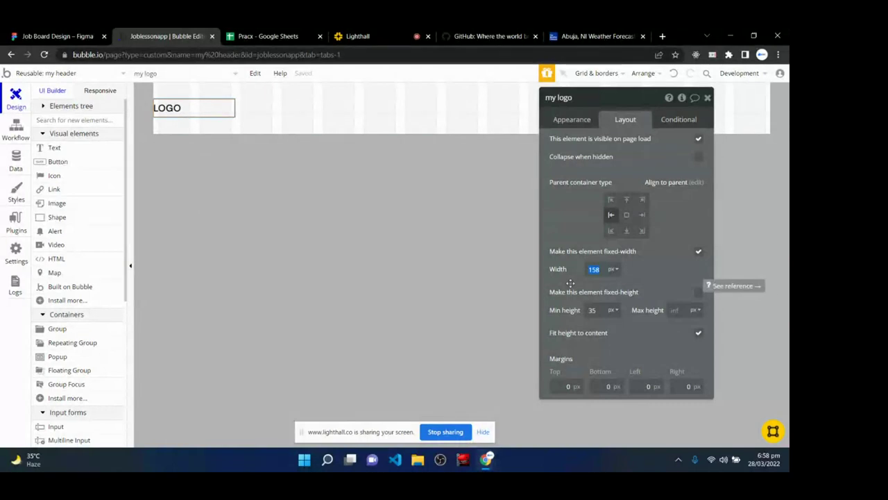
{"action": "type", "text": "72"}
{"action": "key", "text": "Return"}
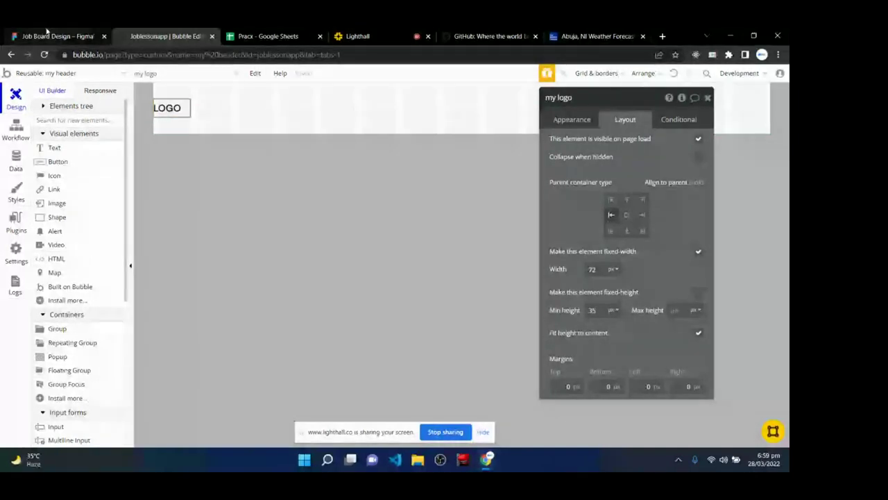
{"action": "left_click", "coordinate": [47, 31]}
{"action": "left_click", "coordinate": [201, 294]}
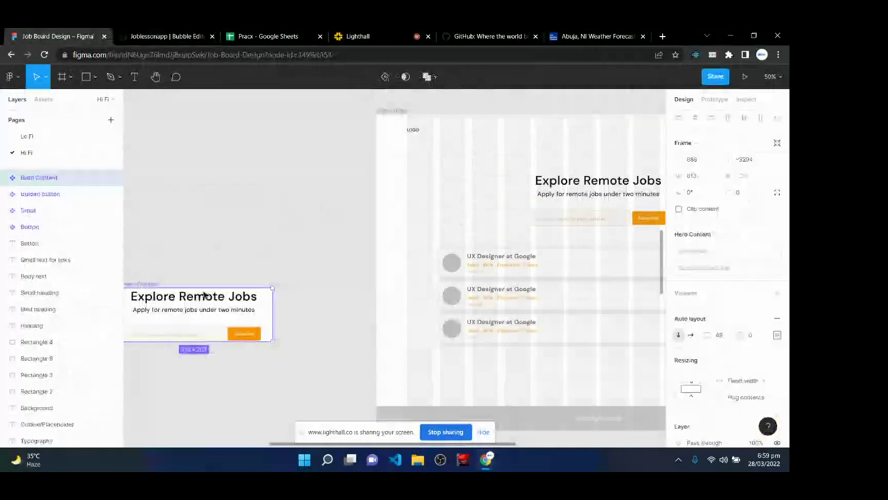
{"action": "scroll", "coordinate": [729, 243], "scroll_direction": "down", "scroll_amount": 3}
{"action": "left_click", "coordinate": [777, 180]}
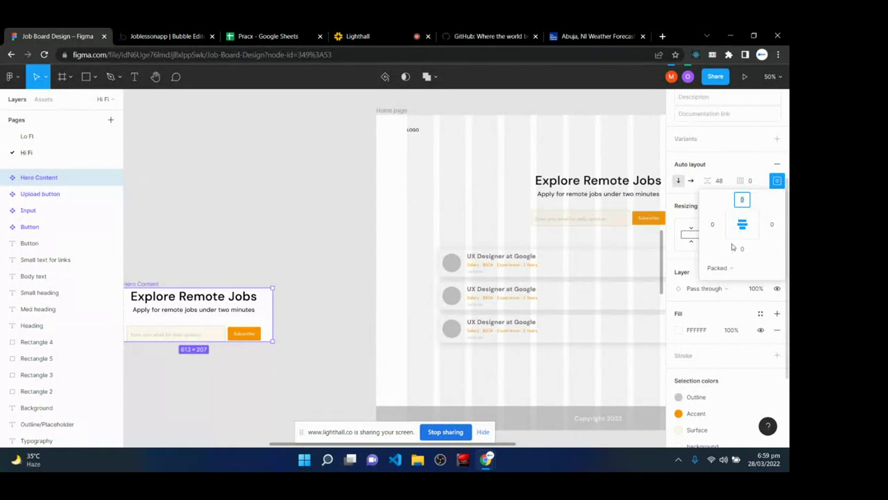
{"action": "left_click", "coordinate": [301, 194]}
{"action": "left_click", "coordinate": [179, 36]}
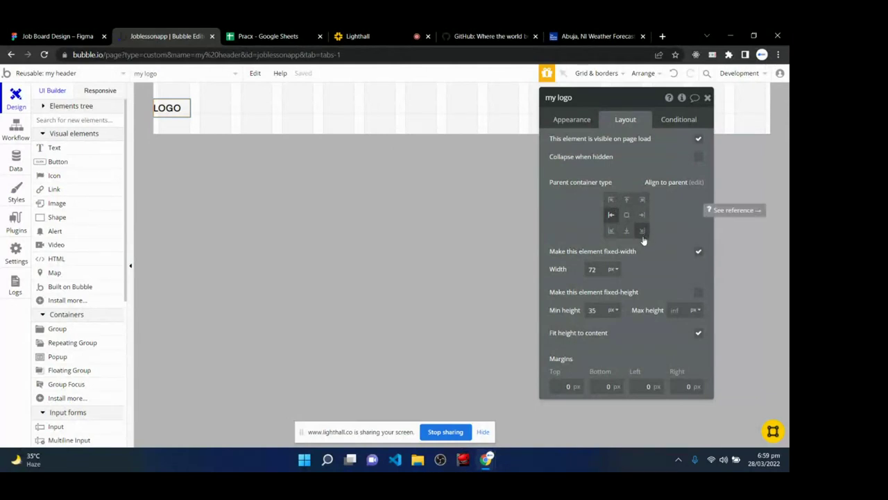
{"action": "left_click", "coordinate": [611, 216]}
{"action": "left_click", "coordinate": [626, 232]}
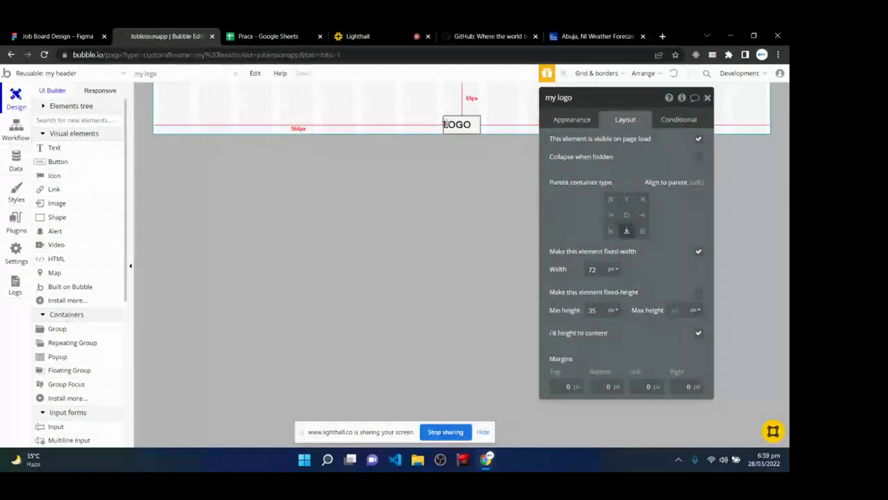
{"action": "left_click", "coordinate": [611, 232]}
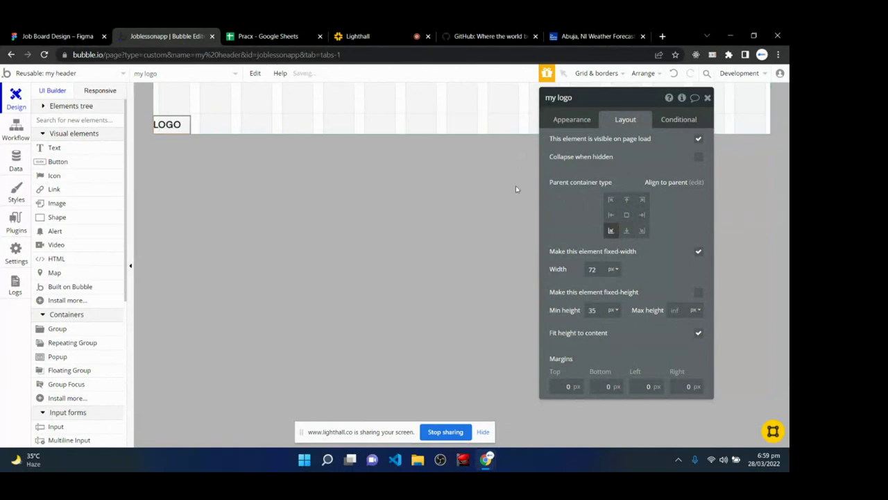
{"action": "left_click", "coordinate": [643, 200]}
{"action": "left_click_drag", "start_coordinate": [621, 102], "coordinate": [623, 168]}
{"action": "left_click", "coordinate": [631, 262]}
{"action": "left_click", "coordinate": [614, 262]}
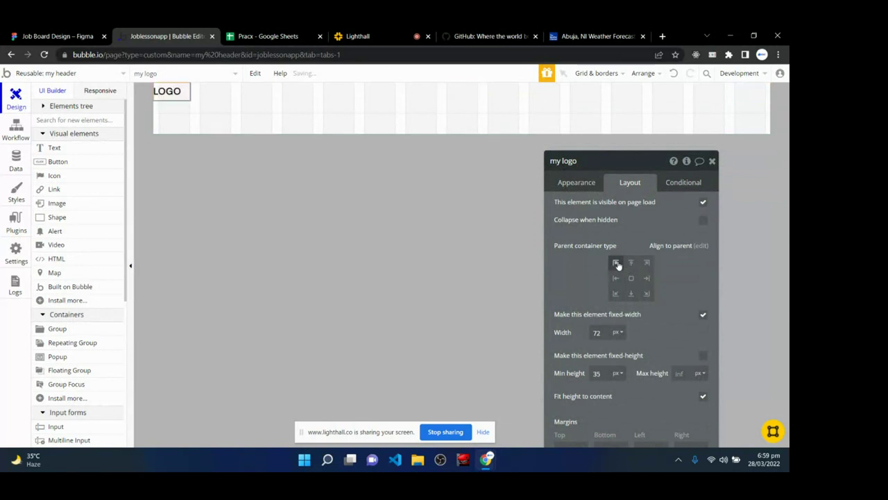
{"action": "left_click", "coordinate": [614, 278]}
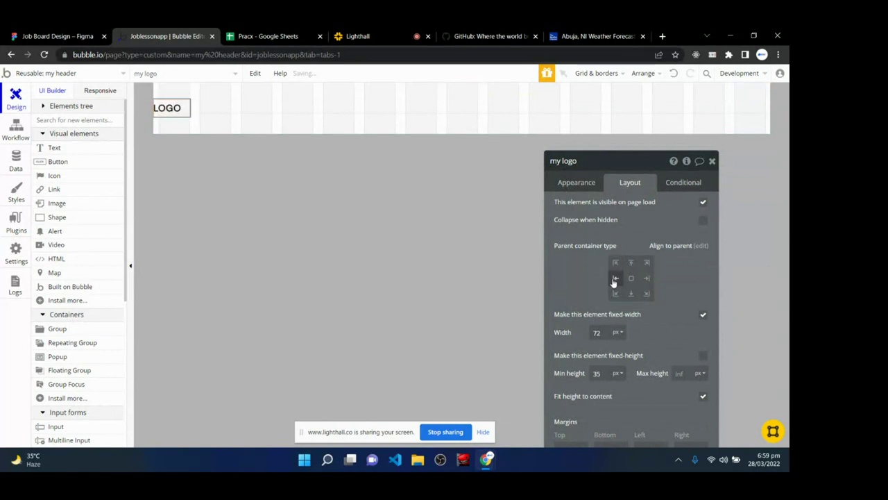
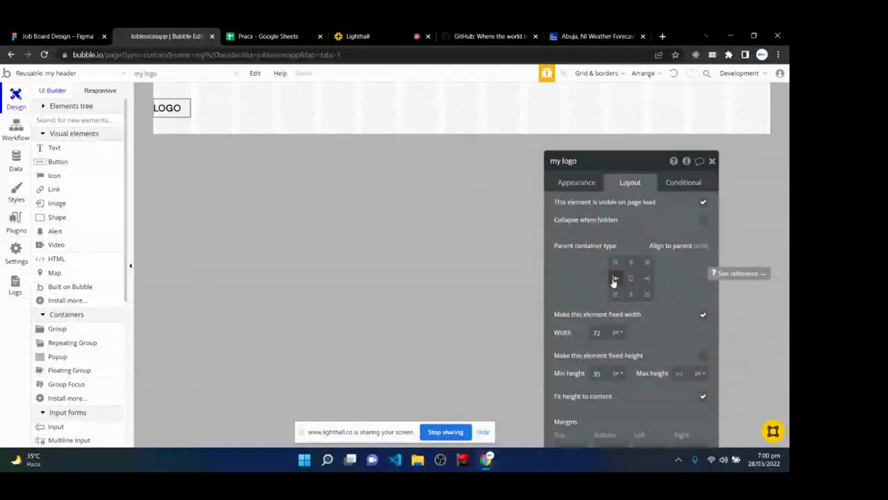
- Align the logo to the left-middle cell of its header parent
{"action": "left_click", "coordinate": [614, 279]}
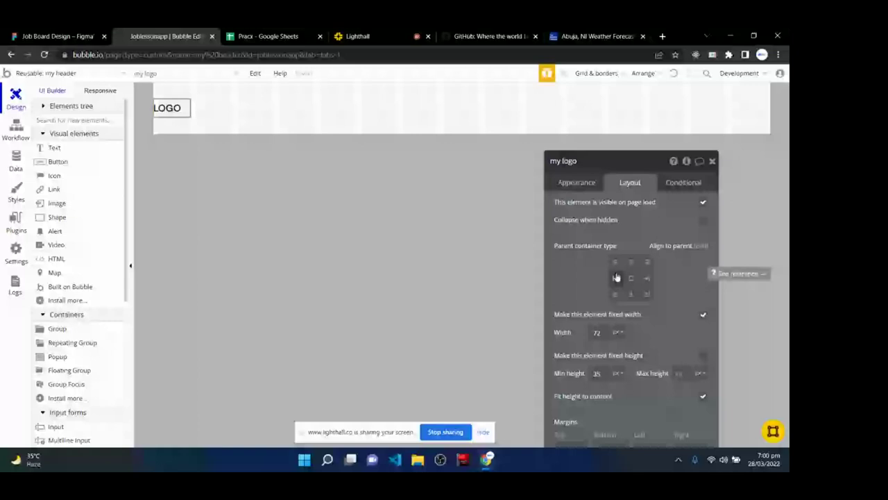
{"action": "left_click", "coordinate": [616, 278]}
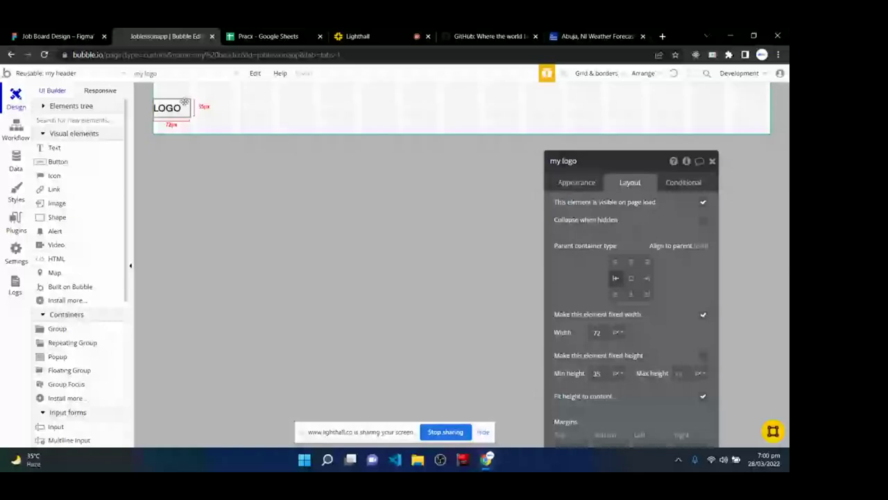
{"action": "left_click", "coordinate": [55, 36]}
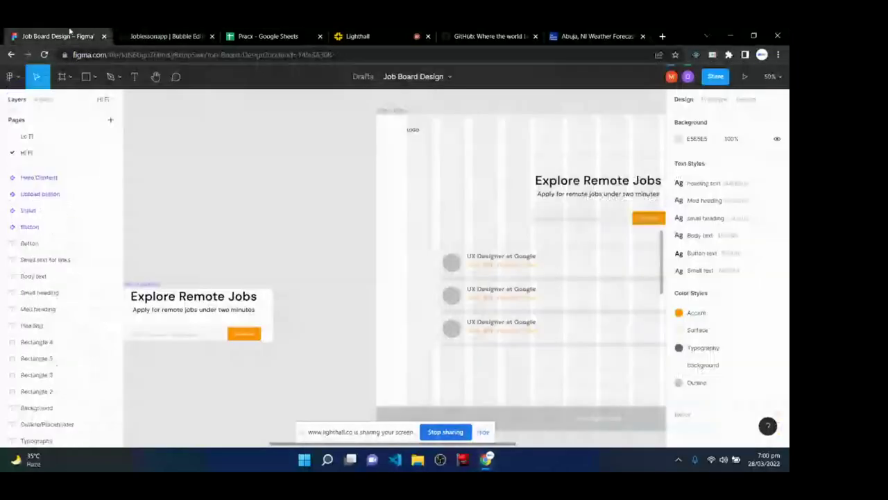
{"action": "double_click", "coordinate": [40, 136]}
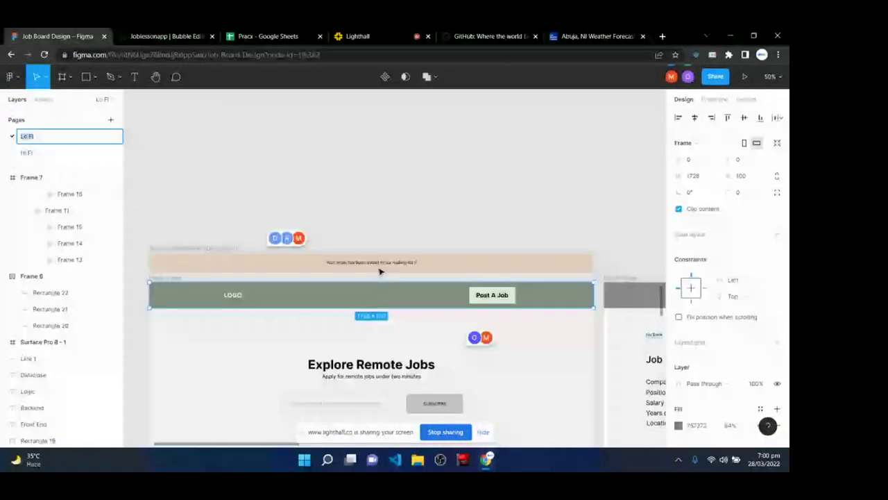
{"action": "scroll", "coordinate": [379, 271], "scroll_direction": "down", "scroll_amount": 1}
{"action": "key", "text": "Return"}
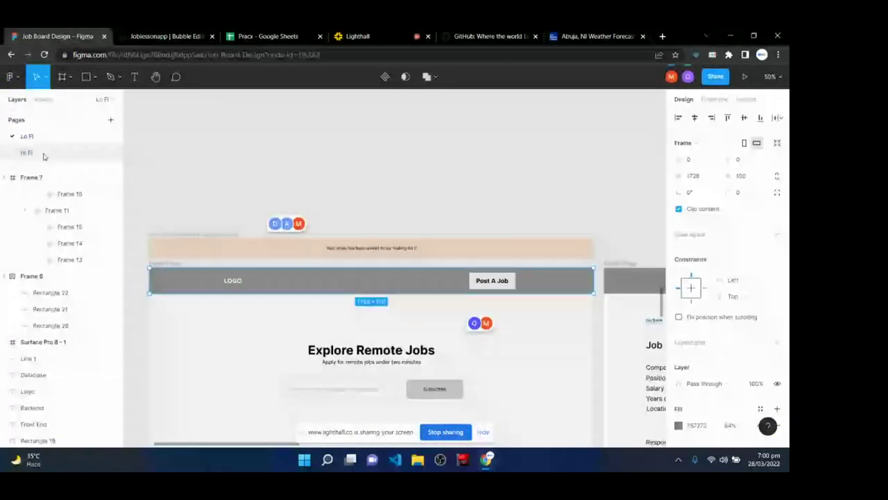
{"action": "left_click", "coordinate": [28, 152]}
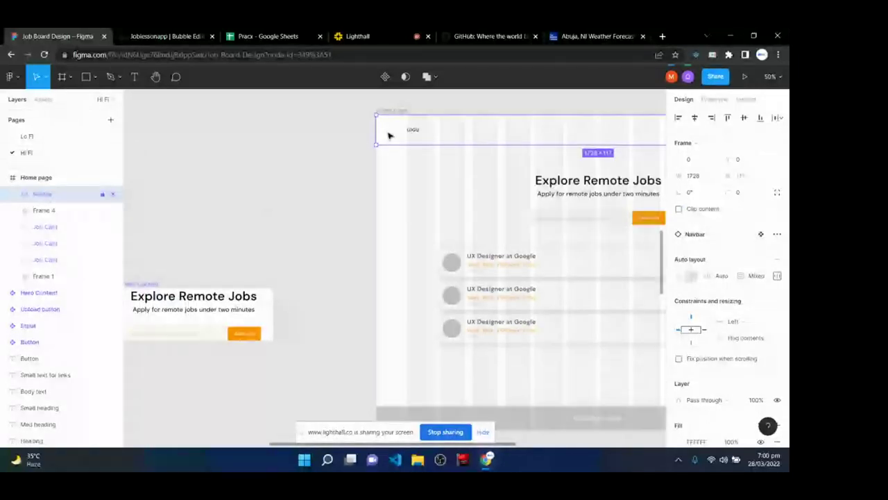
{"action": "left_click", "coordinate": [777, 276]}
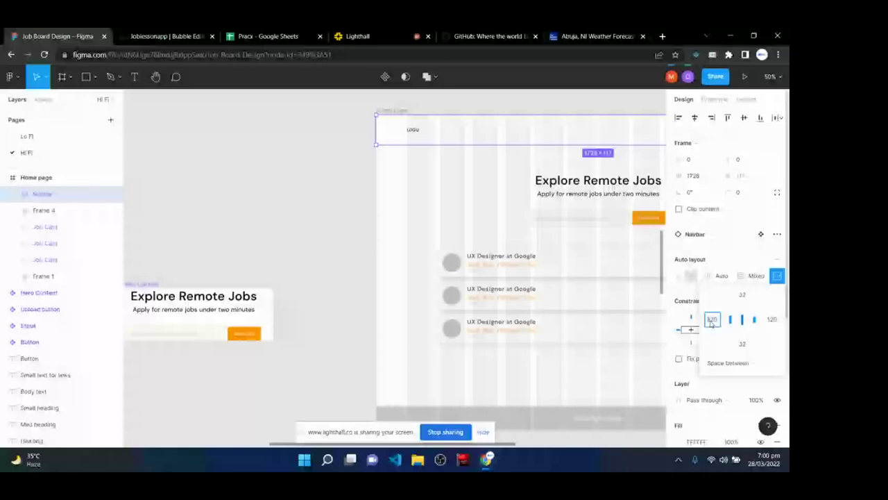
{"action": "left_click", "coordinate": [712, 320]}
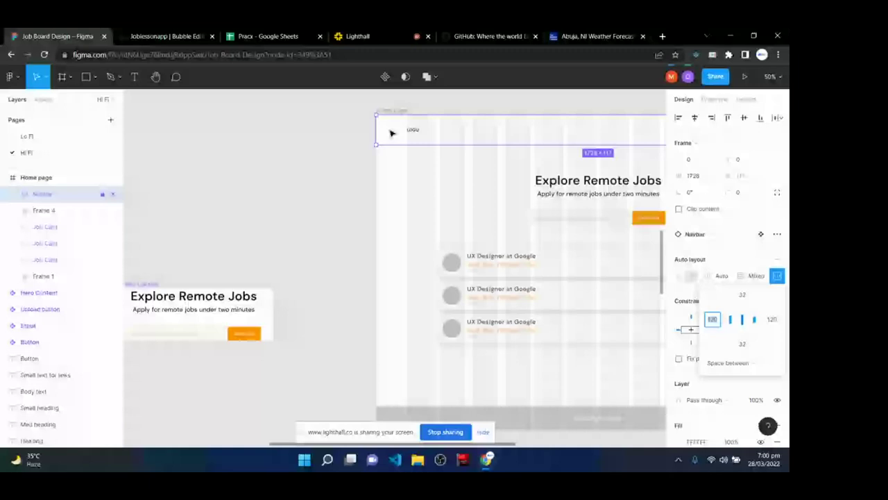
{"action": "left_click", "coordinate": [166, 36]}
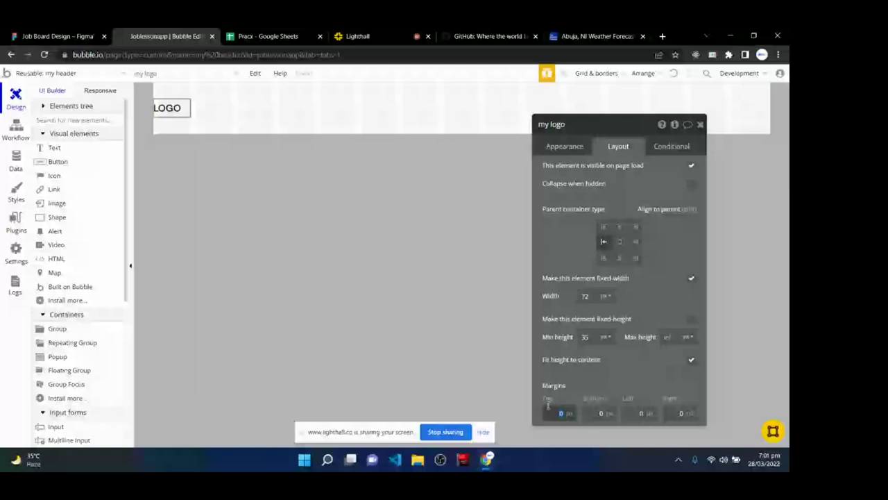
- Set the logo's left margin to 120 px and close its property editor
{"action": "left_click", "coordinate": [633, 393]}
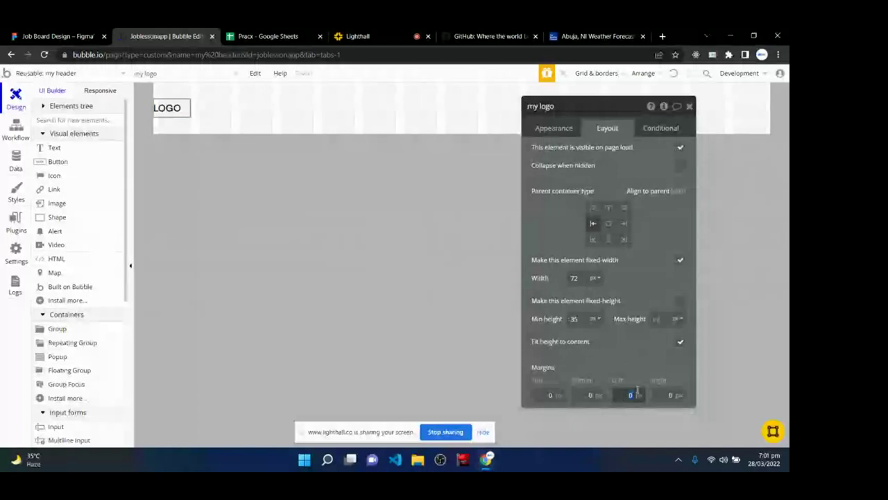
{"action": "type", "text": "120"}
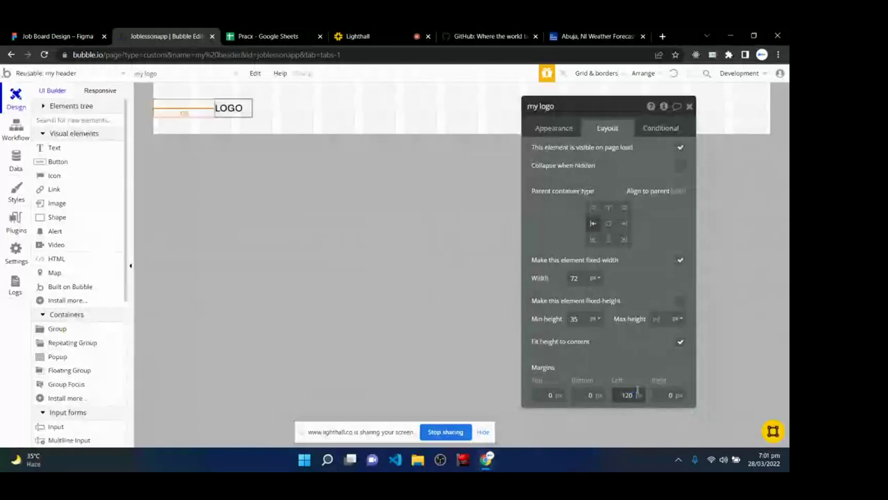
{"action": "left_click", "coordinate": [627, 353]}
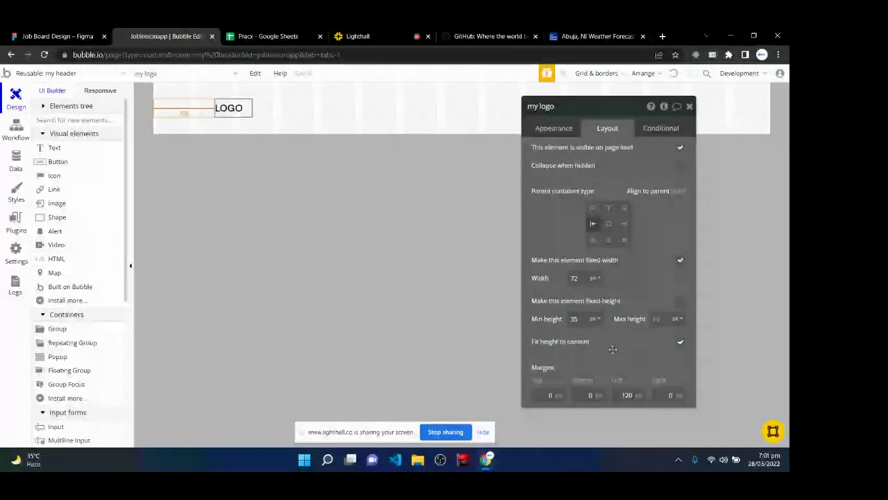
{"action": "left_click", "coordinate": [230, 113]}
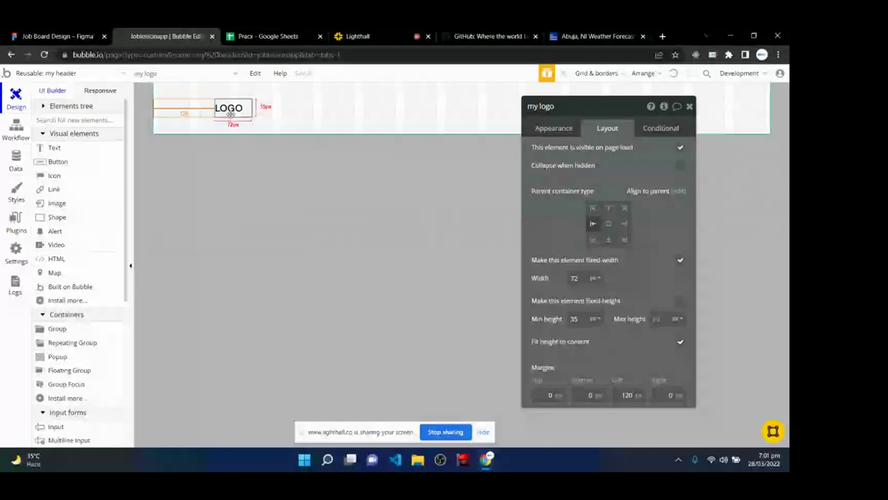
{"action": "left_click_drag", "start_coordinate": [594, 106], "coordinate": [407, 121]}
{"action": "left_click", "coordinate": [358, 144]}
{"action": "left_click", "coordinate": [493, 120]}
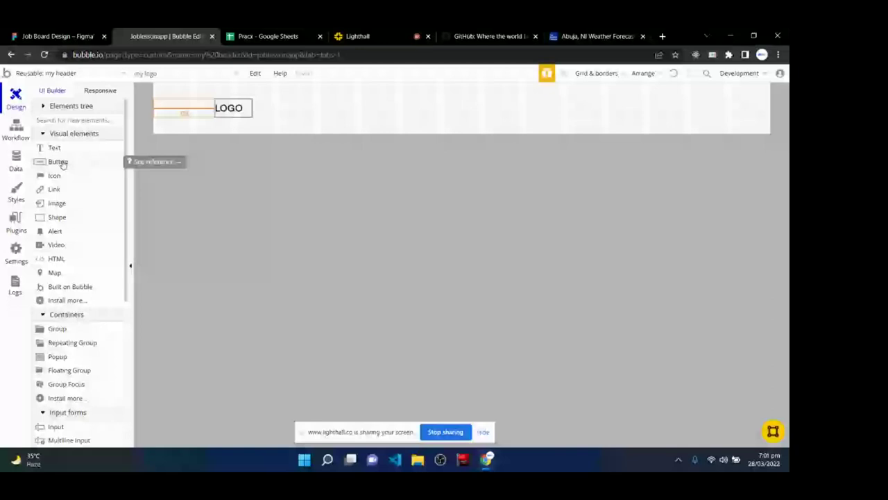
- Draw a button at the header's right end with 148 px width and 42 px minimum height
{"action": "left_click", "coordinate": [62, 164]}
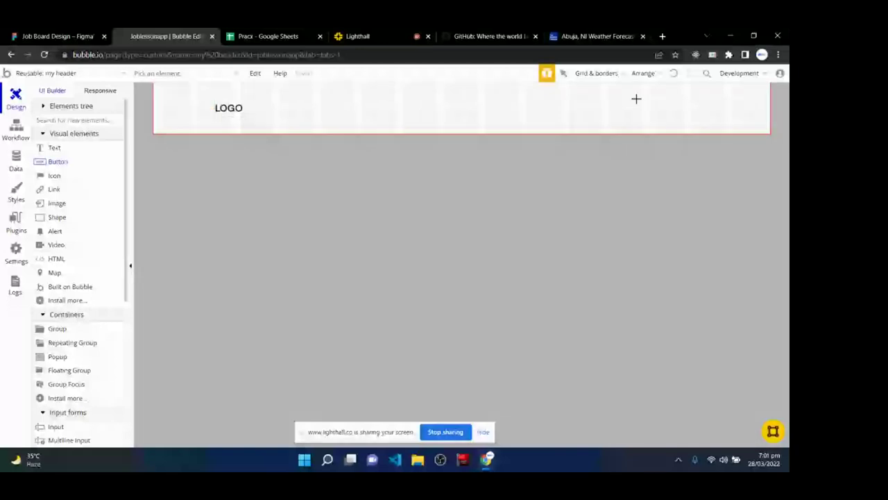
{"action": "left_click_drag", "start_coordinate": [641, 100], "coordinate": [721, 115]}
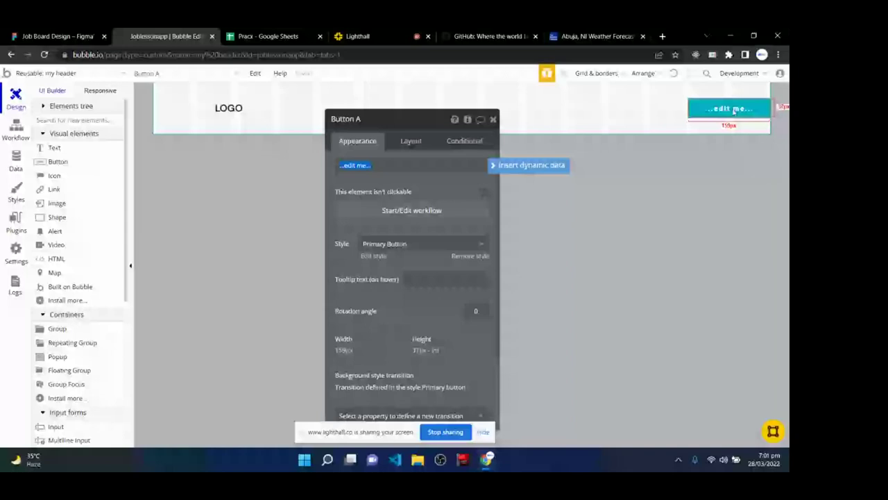
{"action": "left_click_drag", "start_coordinate": [414, 125], "coordinate": [464, 102]}
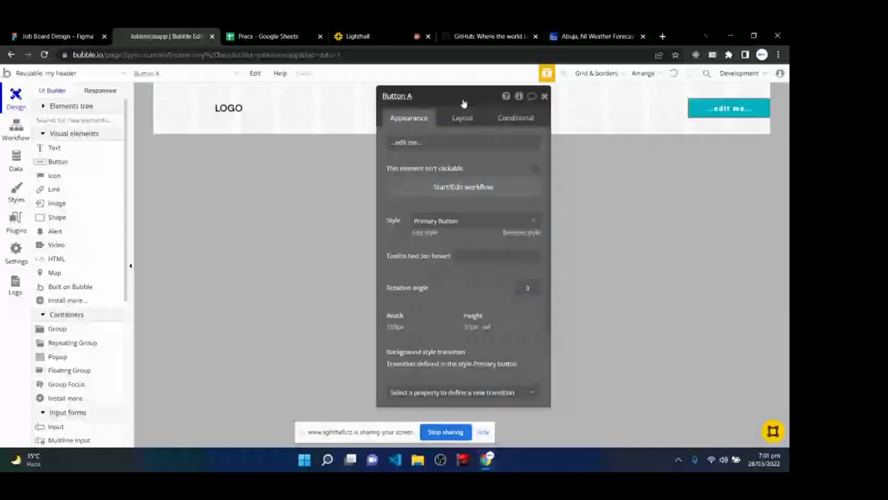
{"action": "left_click", "coordinate": [462, 118]}
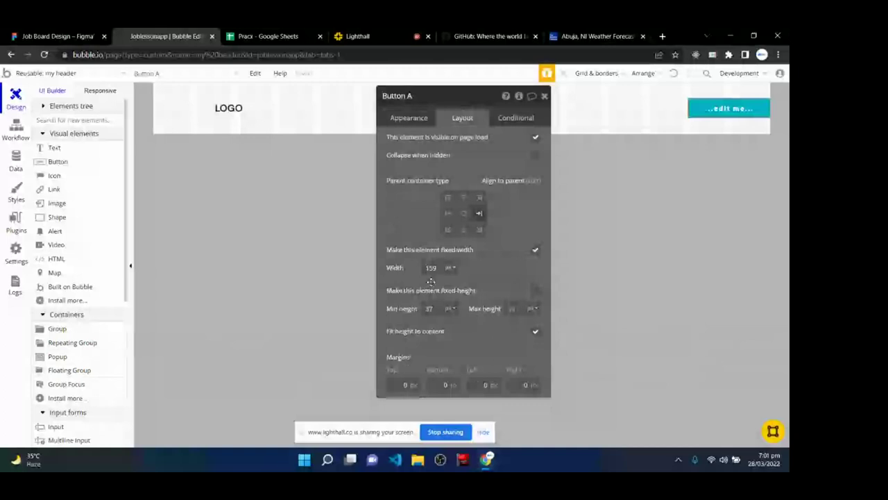
{"action": "double_click", "coordinate": [430, 308]}
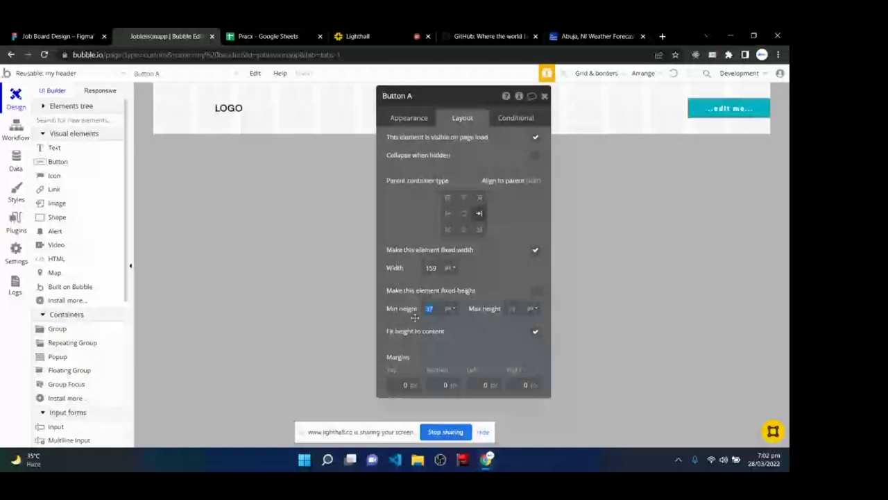
{"action": "type", "text": "42"}
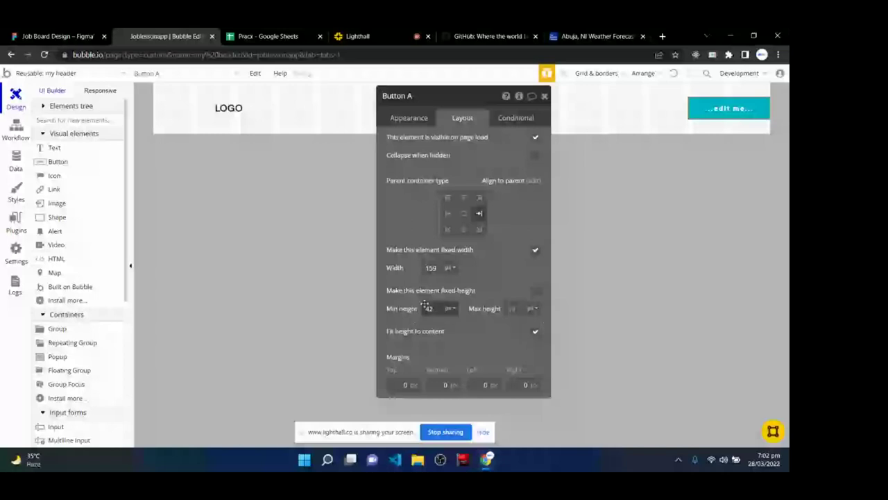
{"action": "left_click", "coordinate": [414, 269]}
{"action": "type", "text": "148"}
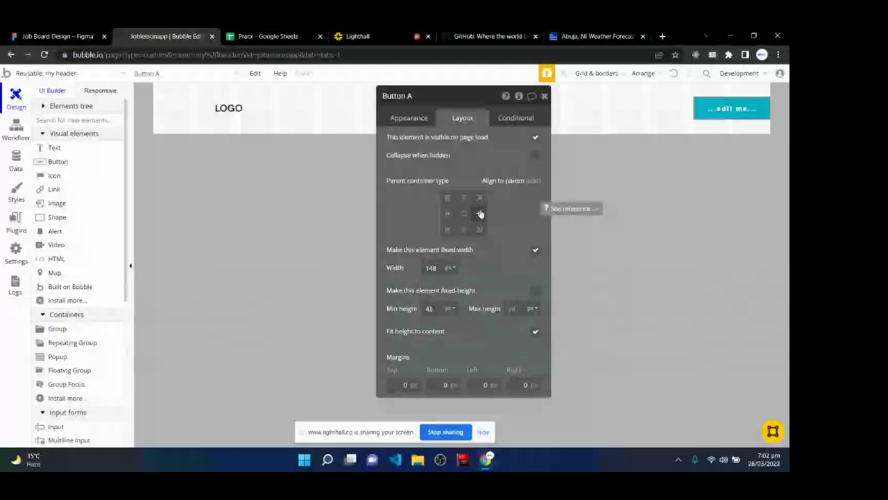
- Align the button to the right-middle of the header
{"action": "left_click", "coordinate": [480, 216]}
{"action": "left_click", "coordinate": [480, 200]}
{"action": "left_click", "coordinate": [479, 213]}
{"action": "left_click", "coordinate": [463, 213]}
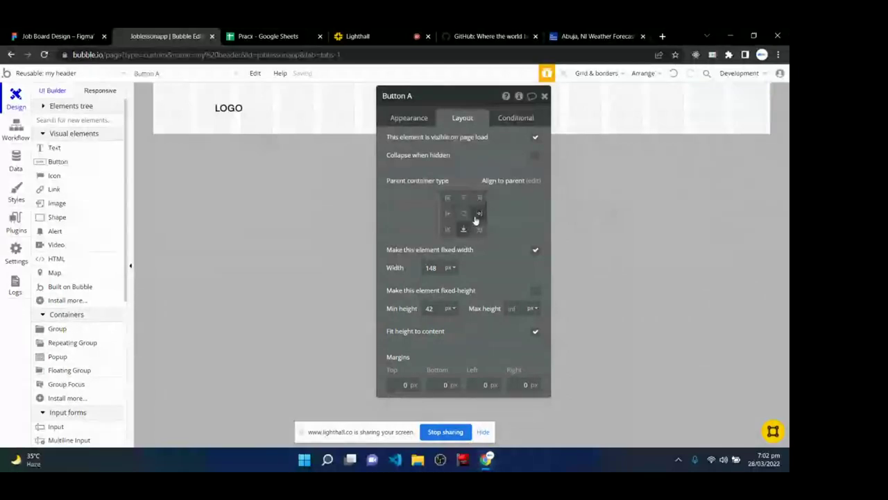
{"action": "left_click", "coordinate": [477, 215]}
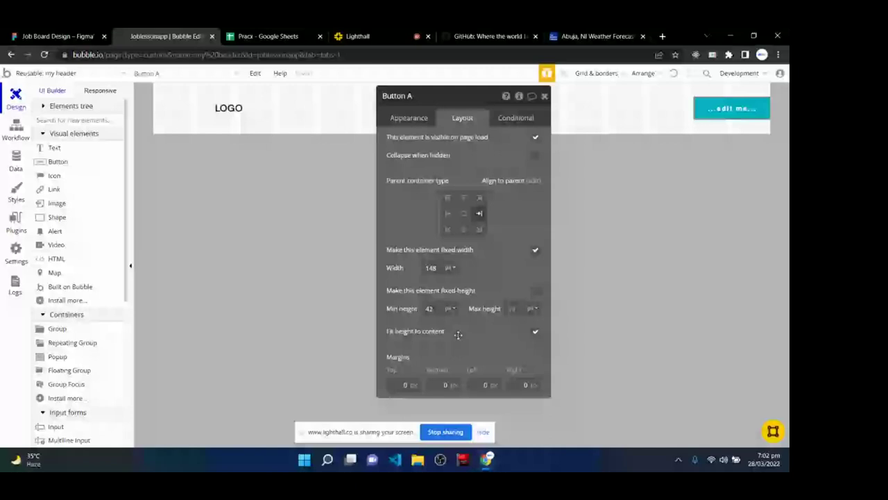
- Rename the button element to 'Post a Job button'
{"action": "left_click", "coordinate": [416, 98]}
{"action": "key", "text": "BackSpace"}
{"action": "key", "text": "BackSpace"}
{"action": "key", "text": "BackSpace"}
{"action": "key", "text": "BackSpace"}
{"action": "key", "text": "BackSpace"}
{"action": "key", "text": "BackSpace"}
{"action": "key", "text": "BackSpace"}
{"action": "key", "text": "BackSpace"}
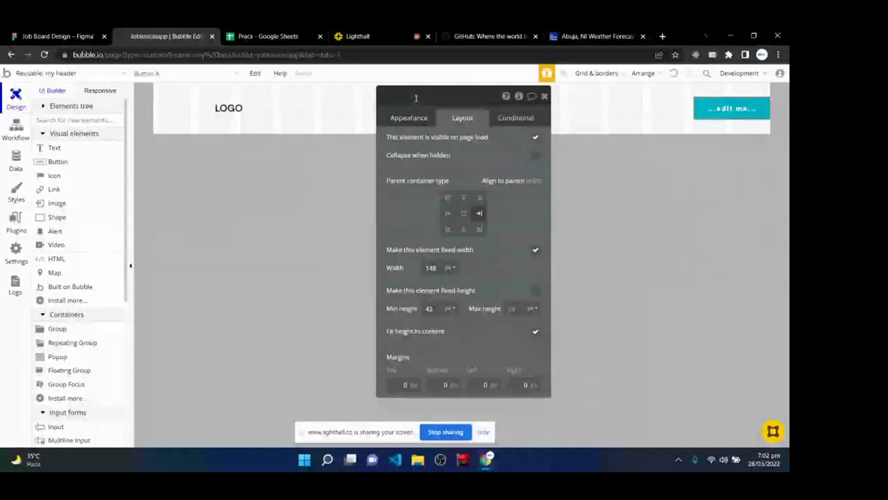
{"action": "type", "text": "poist"}
{"action": "key", "text": "BackSpace"}
{"action": "key", "text": "BackSpace"}
{"action": "key", "text": "BackSpace"}
{"action": "key", "text": "BackSpace"}
{"action": "key", "text": "BackSpace"}
{"action": "type", "text": "Post a Job"}
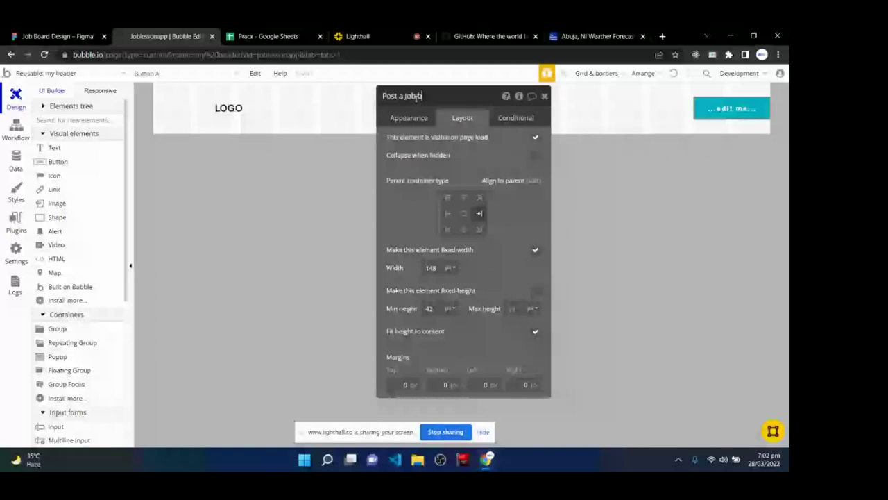
{"action": "type", "text": " button"}
- Check the Figma Home page frame and the class call, then return to the Bubble editor
{"action": "left_click", "coordinate": [56, 36]}
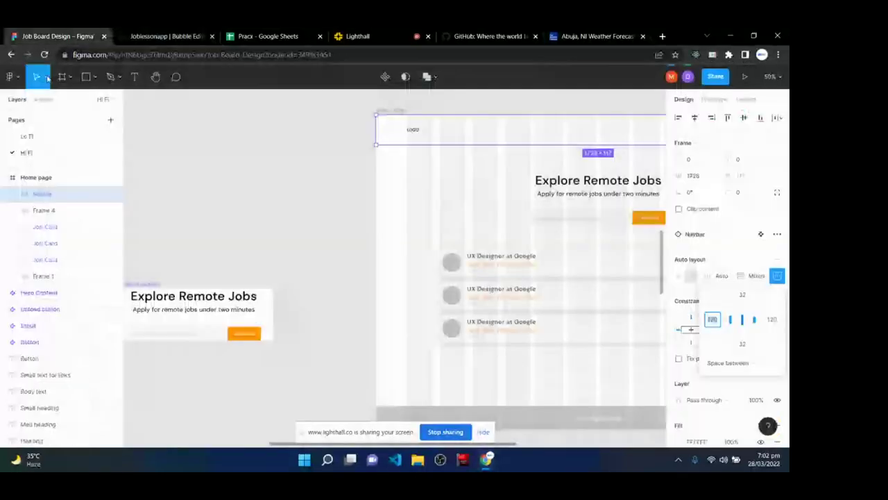
{"action": "left_click", "coordinate": [48, 178]}
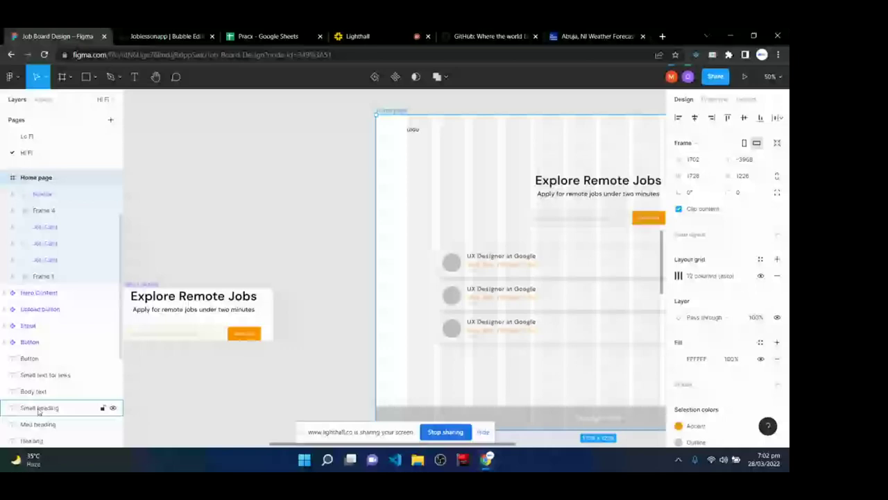
{"action": "left_click", "coordinate": [360, 38]}
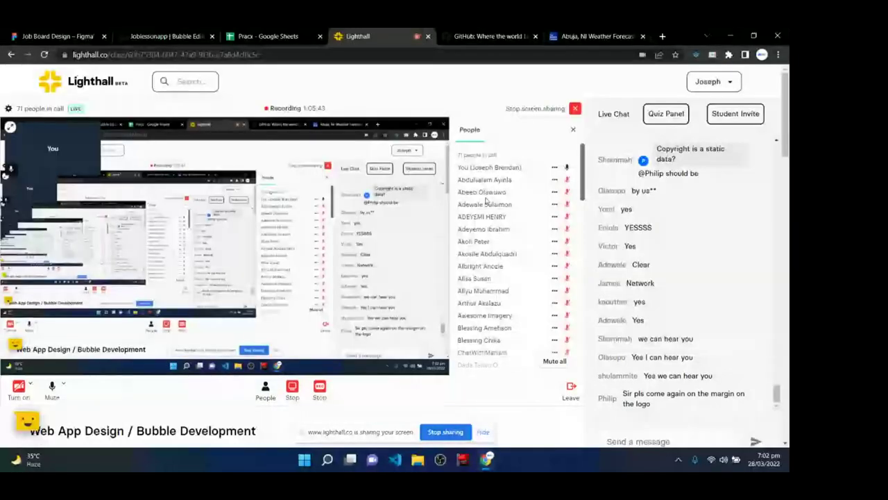
{"action": "scroll", "coordinate": [661, 307], "scroll_direction": "down", "scroll_amount": 2}
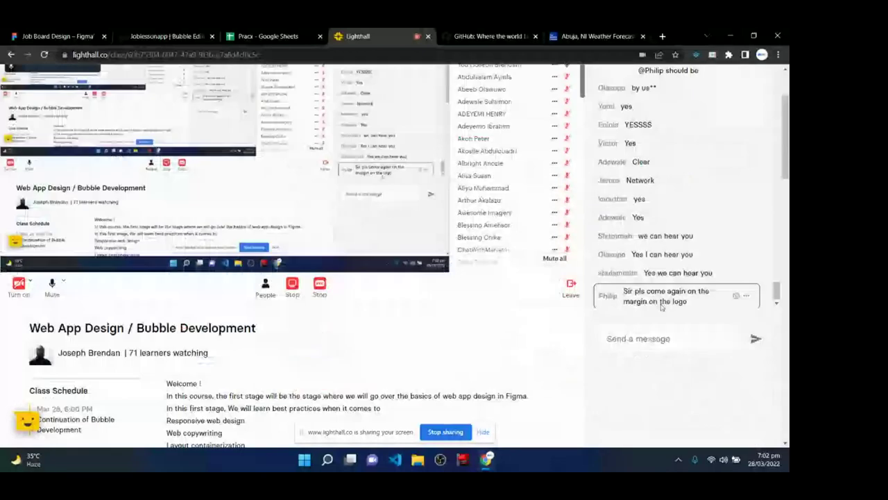
{"action": "scroll", "coordinate": [661, 308], "scroll_direction": "up", "scroll_amount": 2}
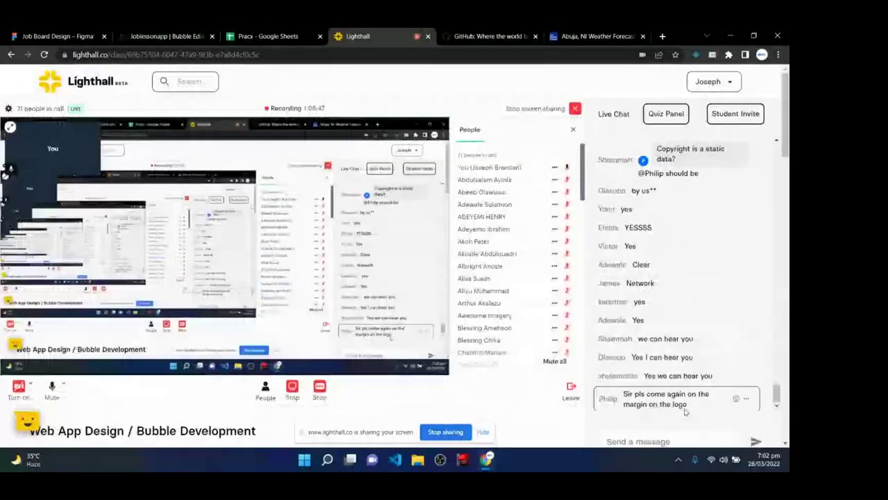
{"action": "left_click", "coordinate": [156, 36]}
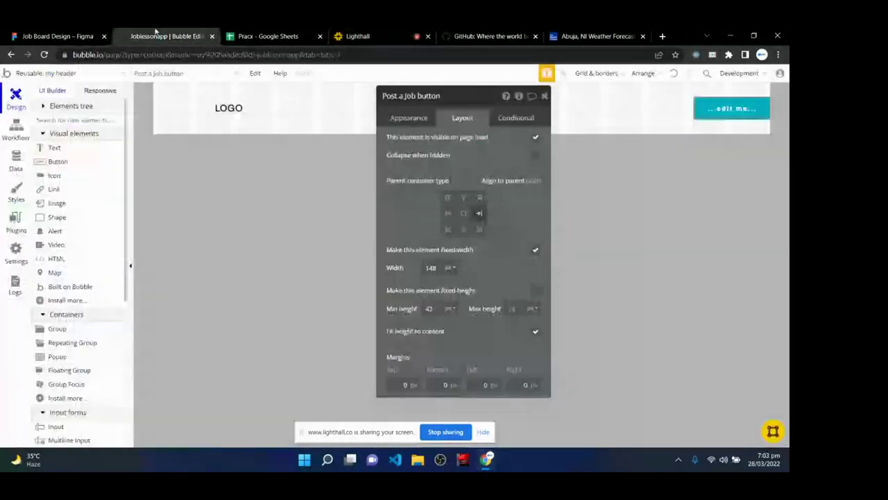
- Confirm the LOGO's left margin is still 120, then reopen the Post a Job button's settings
{"action": "left_click", "coordinate": [229, 108]}
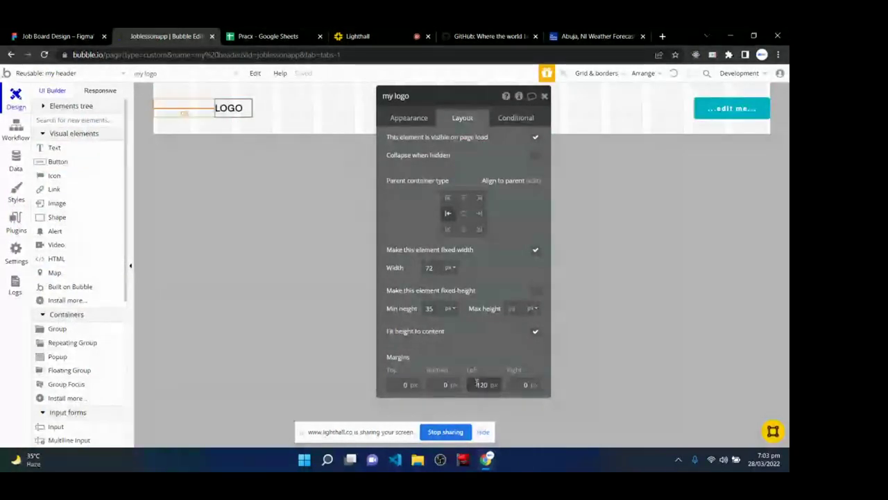
{"action": "left_click", "coordinate": [476, 385]}
{"action": "left_click_drag", "start_coordinate": [476, 386], "coordinate": [486, 387]}
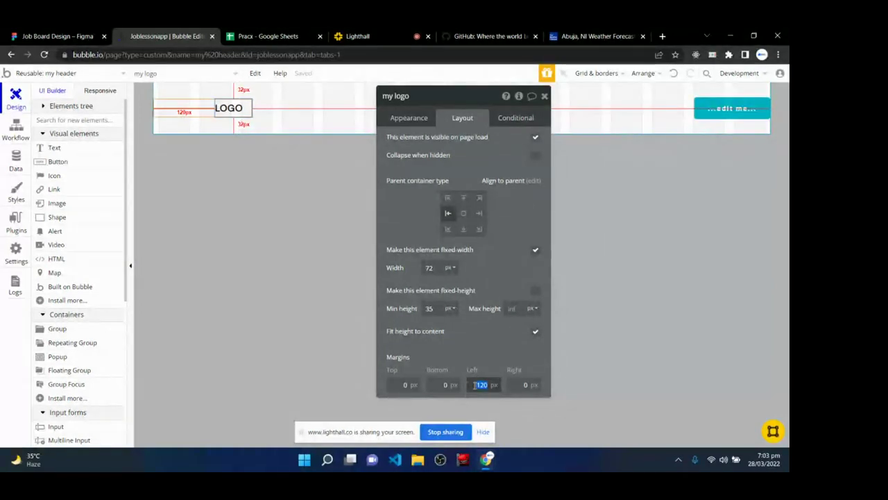
{"action": "key", "text": "Return"}
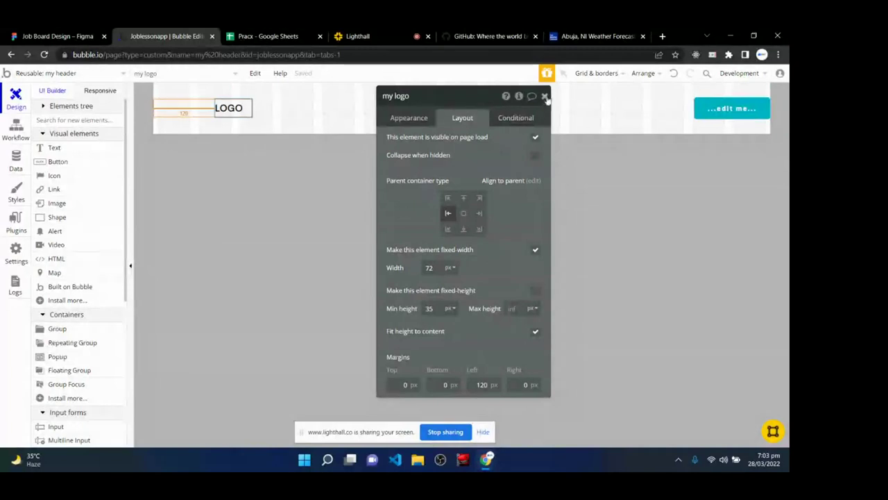
{"action": "left_click", "coordinate": [545, 97]}
{"action": "double_click", "coordinate": [736, 110]}
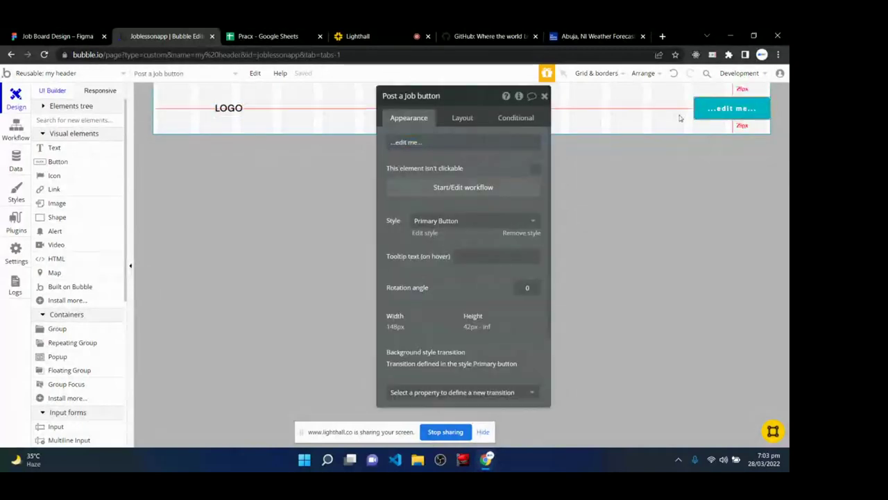
- Remove the Primary Button style and make the button text bold DM Sans
{"action": "left_click_drag", "start_coordinate": [466, 100], "coordinate": [415, 98]}
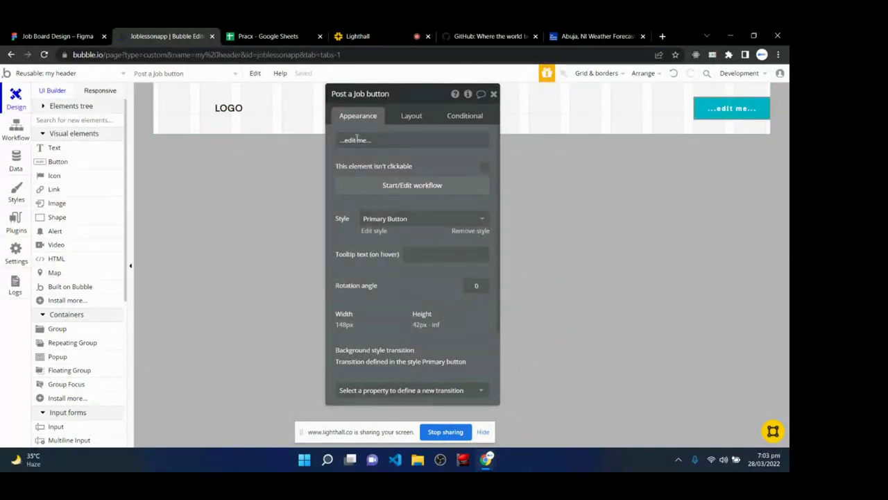
{"action": "left_click", "coordinate": [470, 230]}
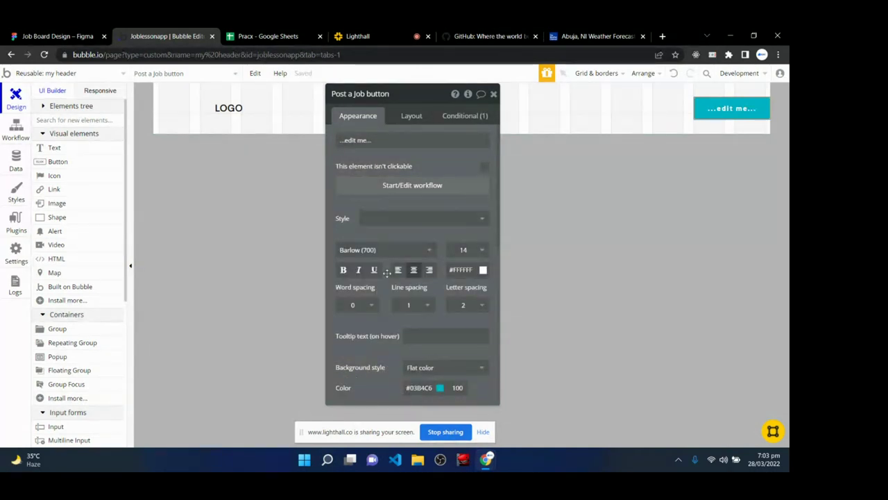
{"action": "scroll", "coordinate": [396, 298], "scroll_direction": "down", "scroll_amount": 3}
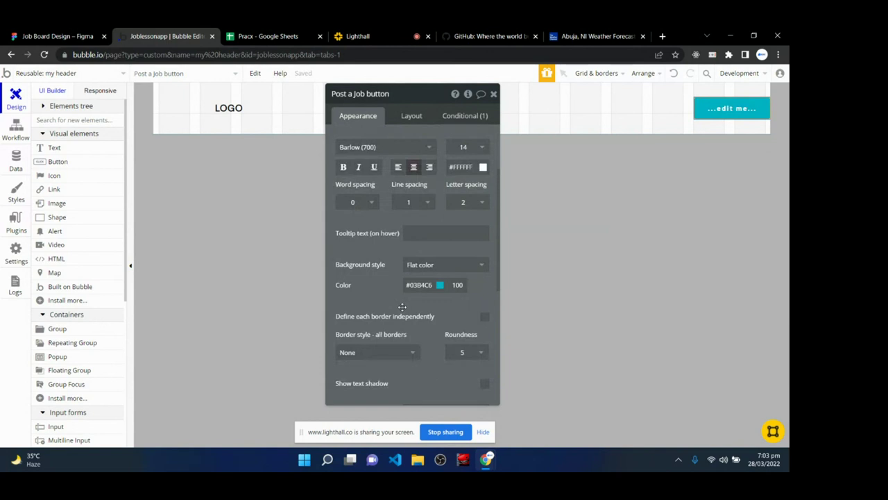
{"action": "scroll", "coordinate": [402, 305], "scroll_direction": "up", "scroll_amount": 3}
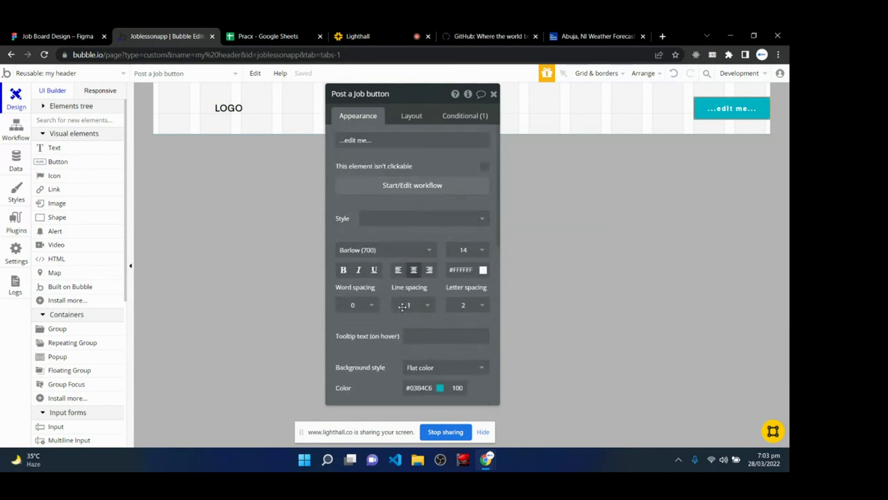
{"action": "left_click", "coordinate": [382, 253]}
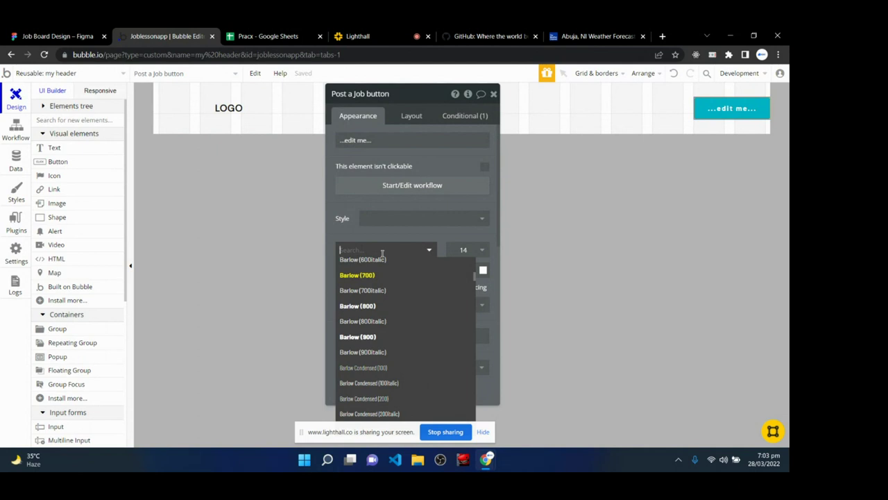
{"action": "type", "text": "DM Sa"}
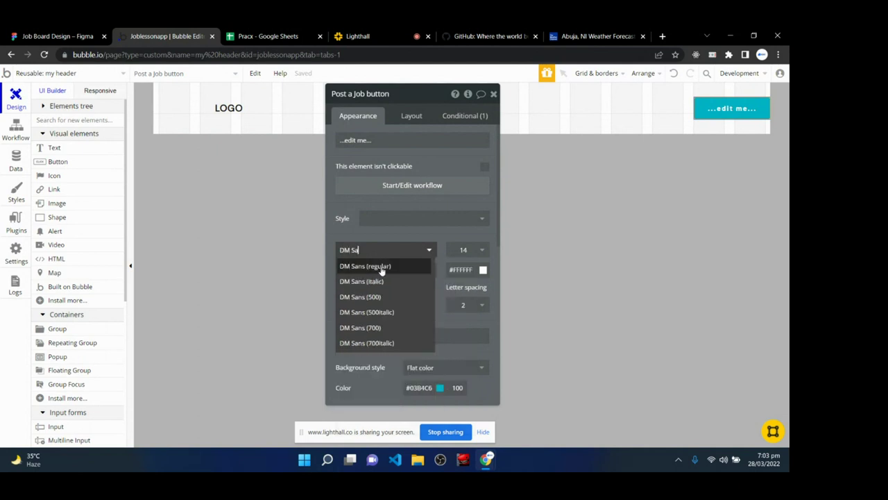
{"action": "left_click", "coordinate": [374, 266]}
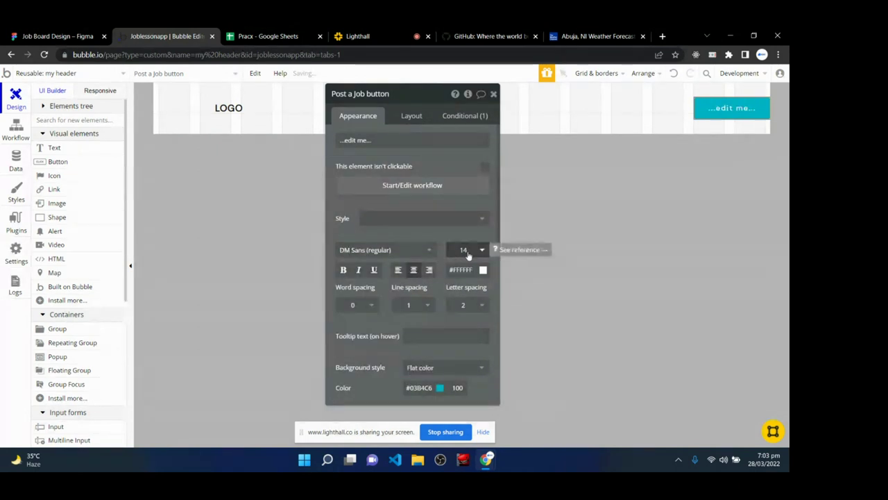
{"action": "left_click", "coordinate": [343, 270]}
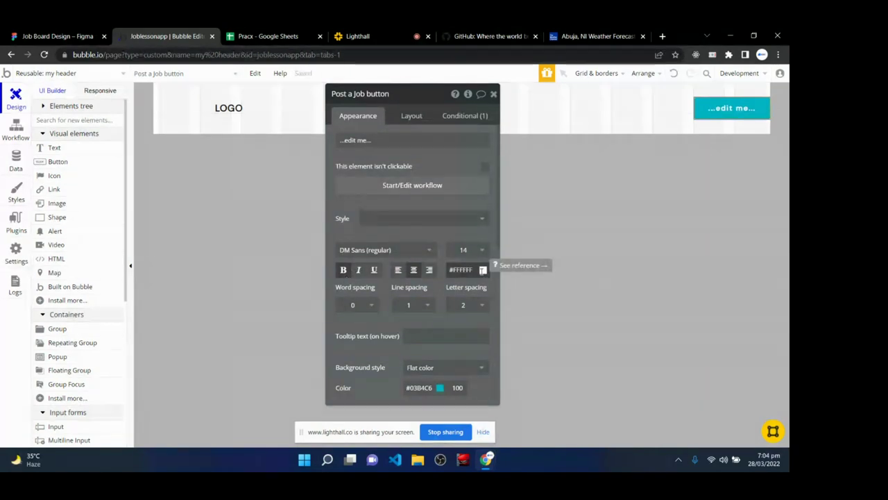
- Set the button text's letter spacing to 1
{"action": "left_click", "coordinate": [469, 312]}
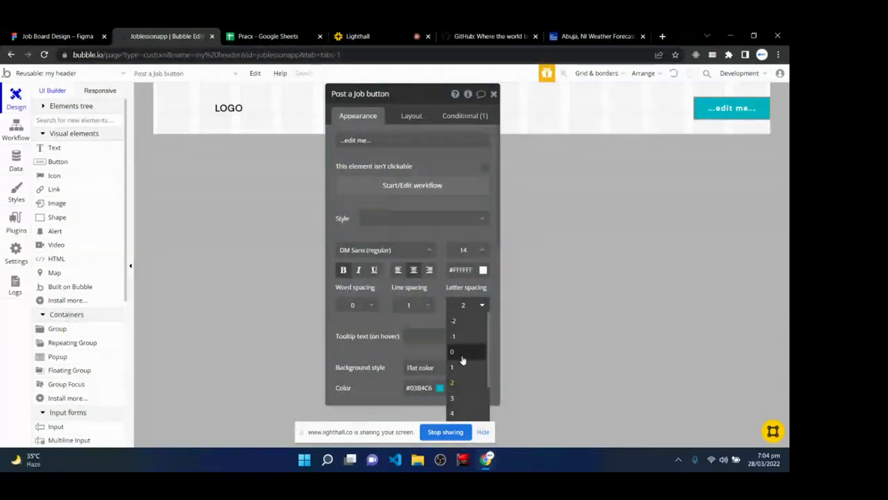
{"action": "left_click", "coordinate": [463, 353]}
{"action": "left_click", "coordinate": [467, 305]}
{"action": "left_click", "coordinate": [456, 366]}
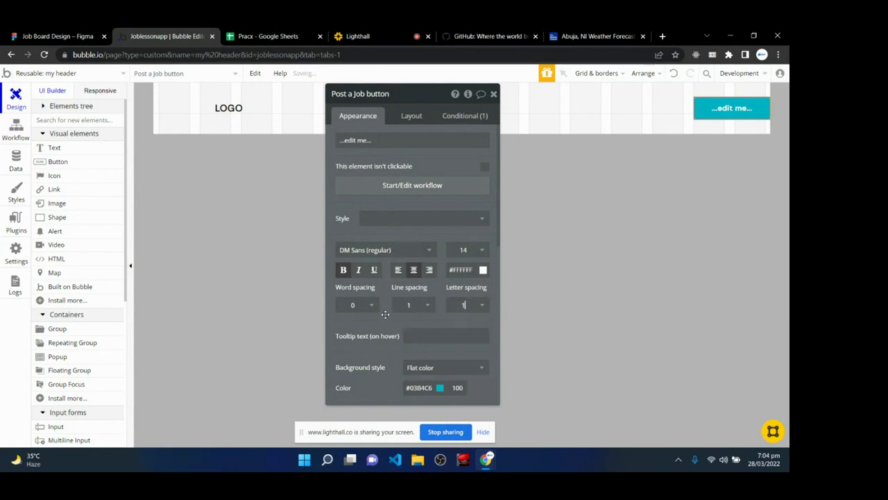
{"action": "scroll", "coordinate": [395, 330], "scroll_direction": "down", "scroll_amount": 2}
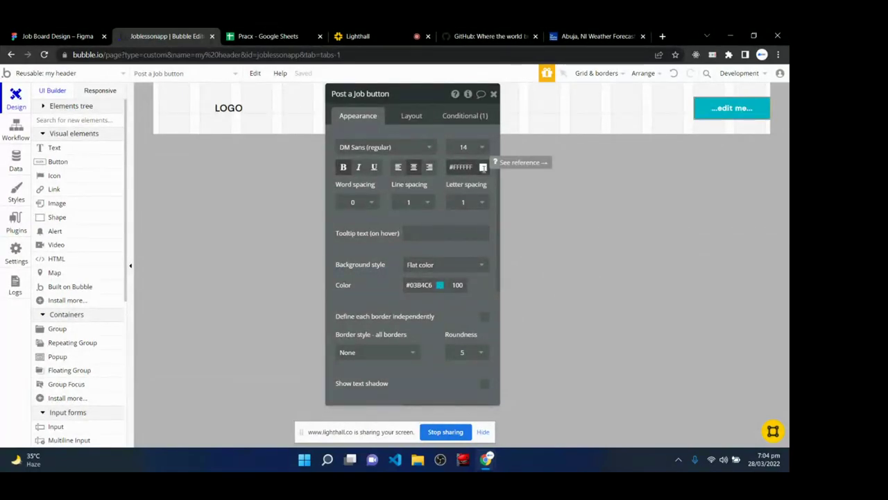
- Change the button background to near-black #171717, then switch to the Figma design
{"action": "left_click", "coordinate": [439, 284]}
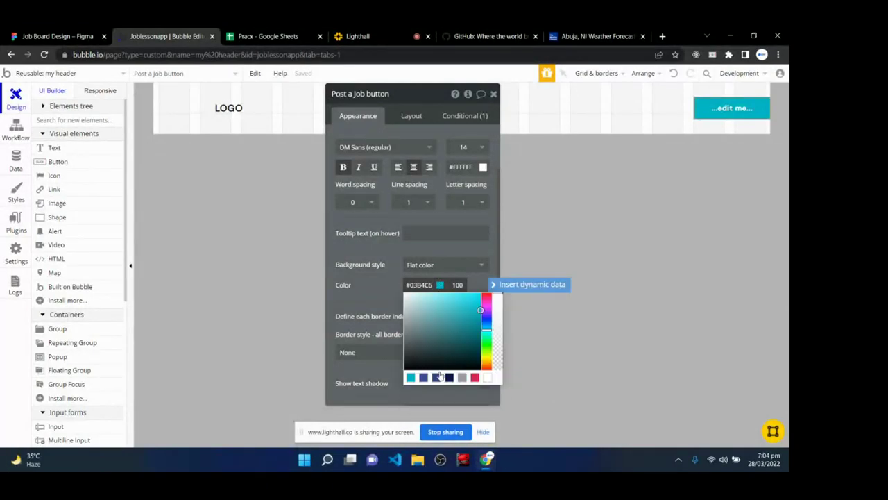
{"action": "left_click_drag", "start_coordinate": [412, 357], "coordinate": [404, 363]}
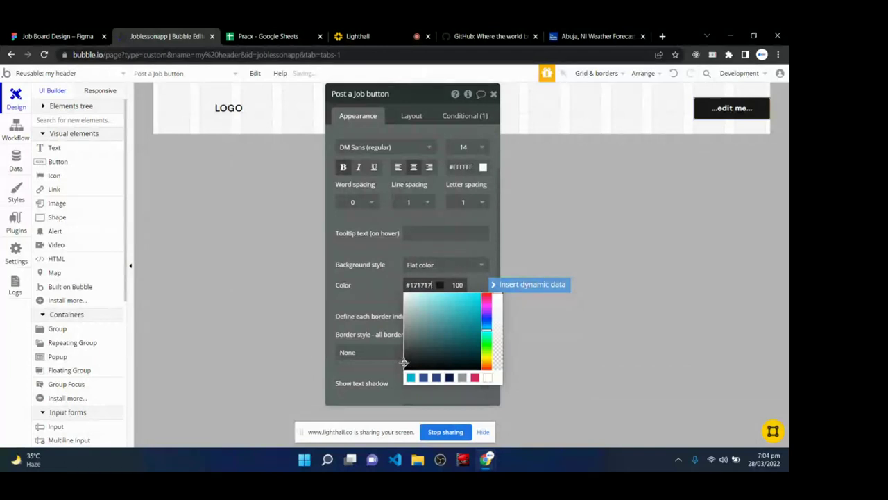
{"action": "left_click", "coordinate": [390, 248]}
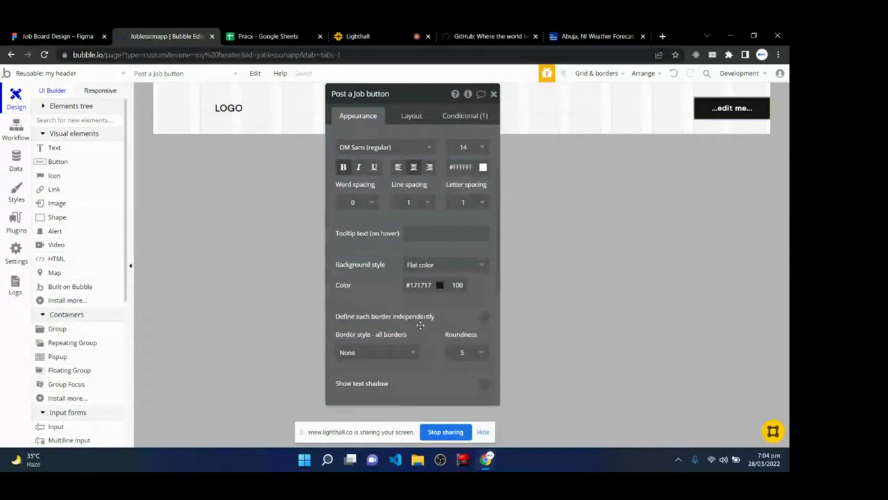
{"action": "scroll", "coordinate": [420, 324], "scroll_direction": "down", "scroll_amount": 1}
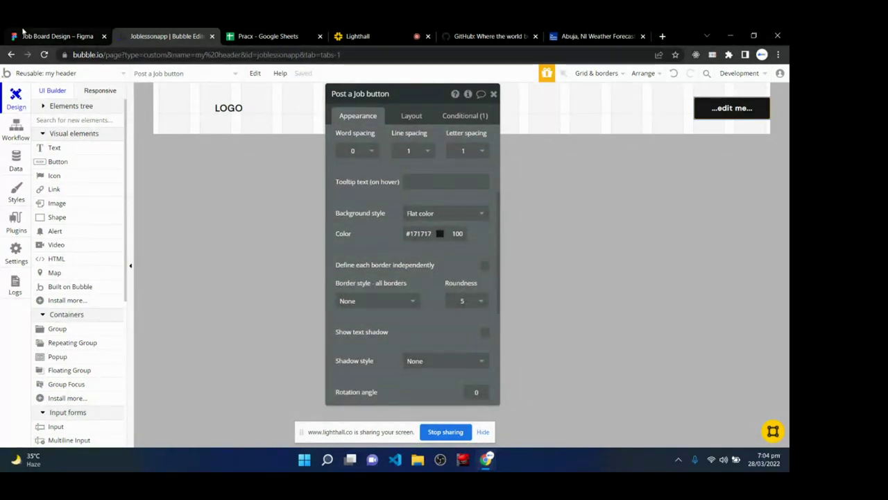
{"action": "key", "text": "ctrl+1"}
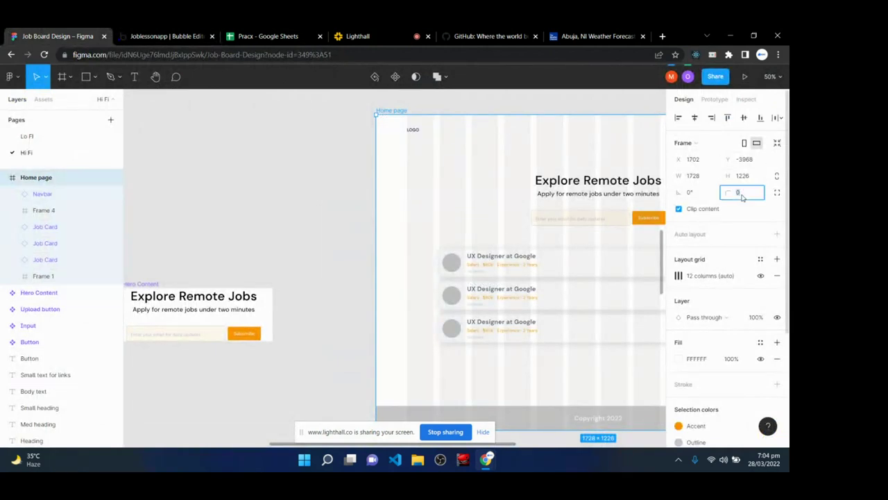
- Go from the Figma design back to the Bubble editor tab
{"action": "left_click", "coordinate": [166, 36]}
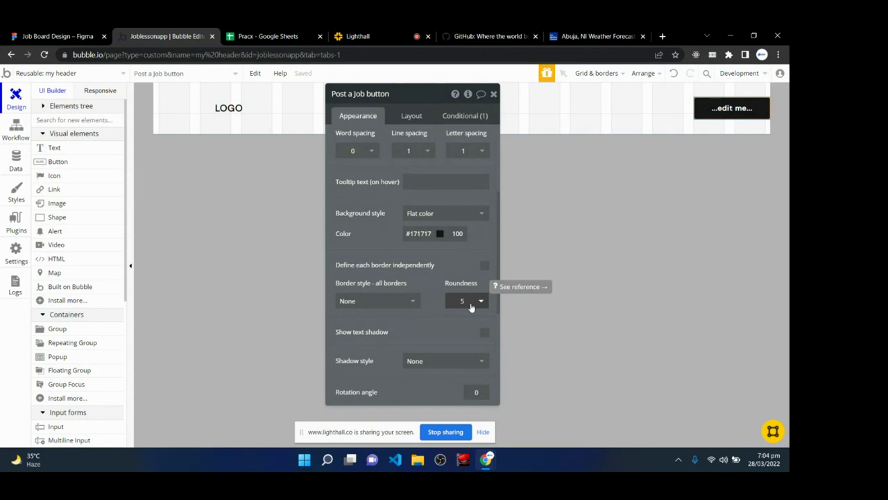
- Change the button's corner roundness from 5 to 4
{"action": "left_click", "coordinate": [471, 303]}
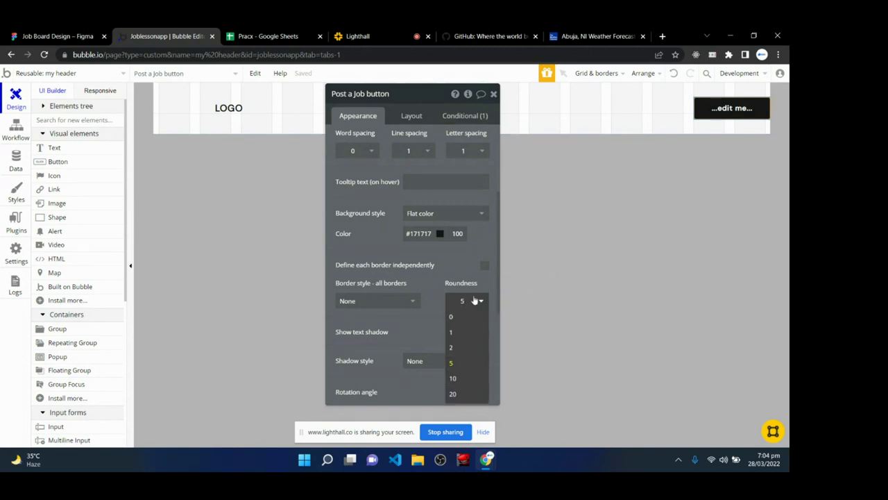
{"action": "key", "text": "BackSpace"}
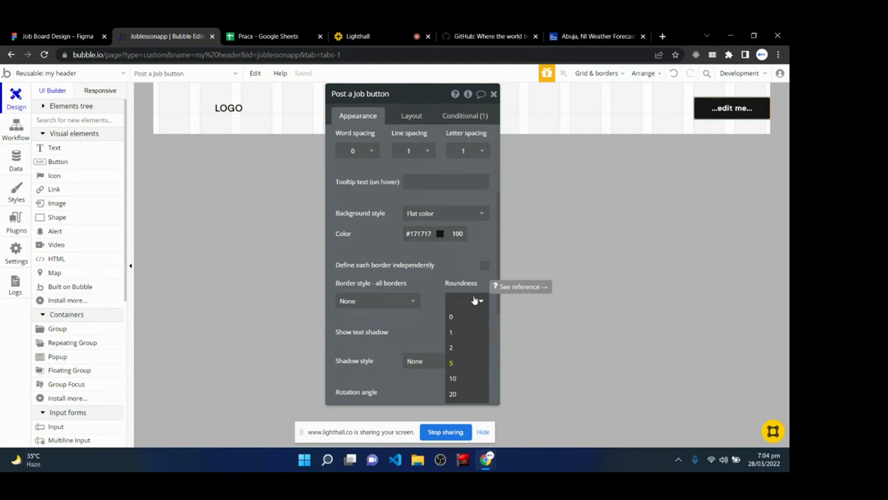
{"action": "type", "text": "4"}
{"action": "key", "text": "Return"}
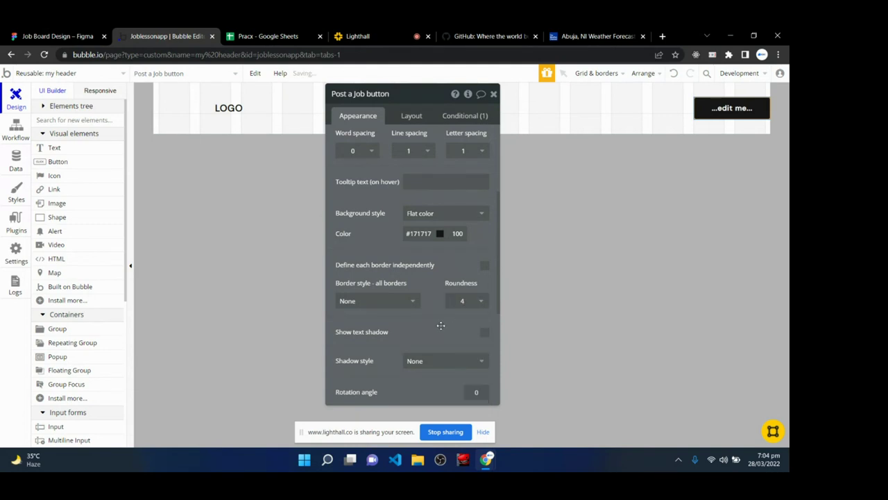
{"action": "scroll", "coordinate": [440, 325], "scroll_direction": "down", "scroll_amount": 1}
{"action": "scroll", "coordinate": [441, 325], "scroll_direction": "up", "scroll_amount": 4}
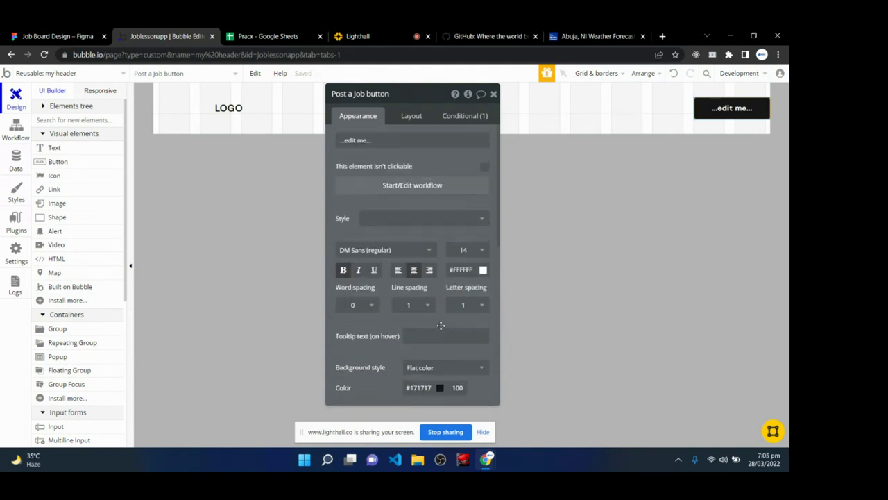
{"action": "scroll", "coordinate": [440, 325], "scroll_direction": "down", "scroll_amount": 7}
{"action": "scroll", "coordinate": [440, 325], "scroll_direction": "up", "scroll_amount": 7}
- Replace the '...edit me...' placeholder label with 'Post A Job'
{"action": "triple_click", "coordinate": [389, 141]}
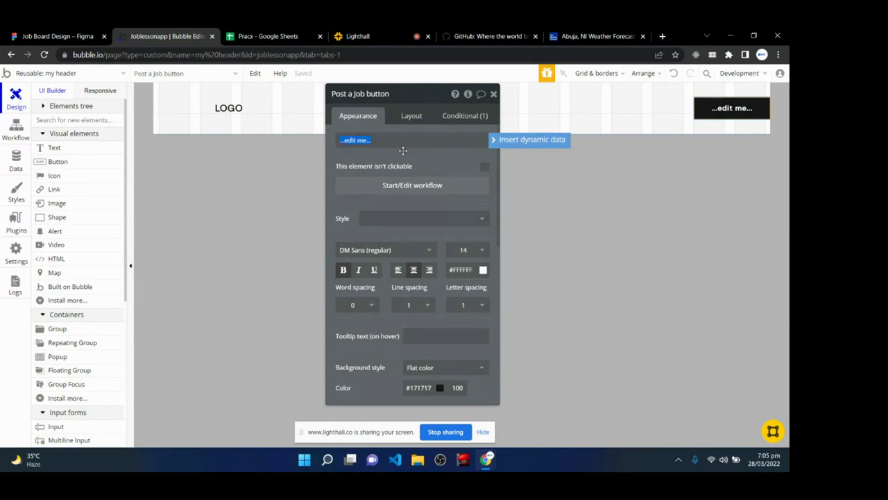
{"action": "key", "text": "BackSpace"}
{"action": "type", "text": "Post A Job"}
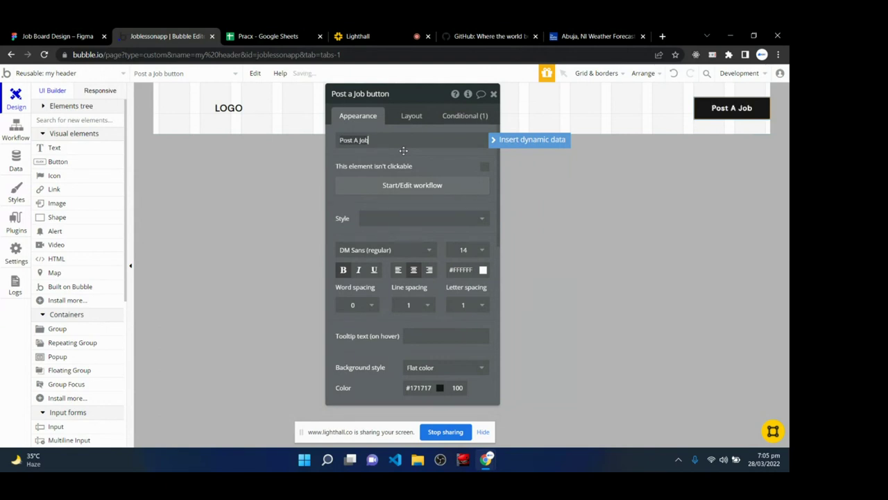
{"action": "left_click", "coordinate": [449, 203]}
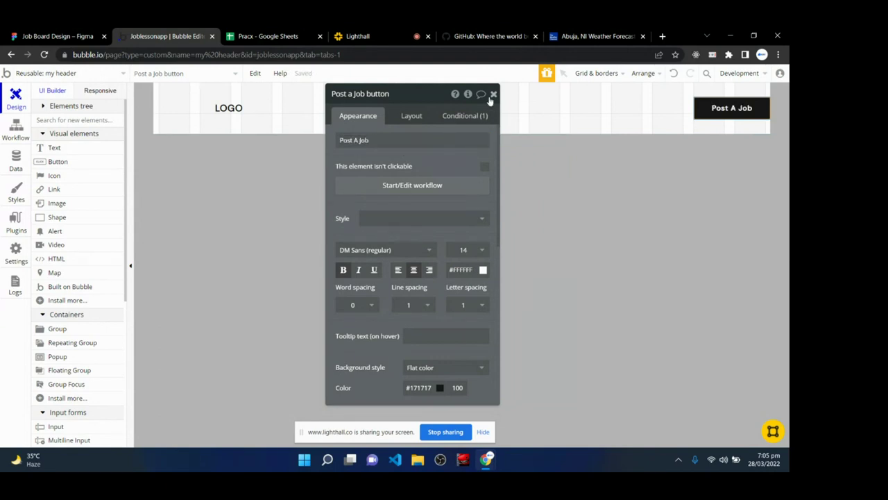
- Read the Figma Navbar padding (120 sides, 32 vertical), then return to the Bubble button settings
{"action": "left_click", "coordinate": [30, 35]}
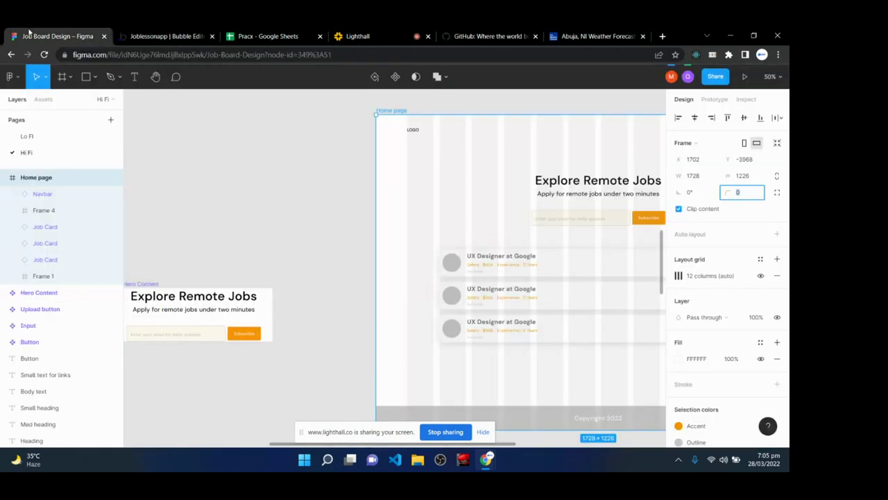
{"action": "left_click_drag", "start_coordinate": [617, 163], "coordinate": [347, 164]}
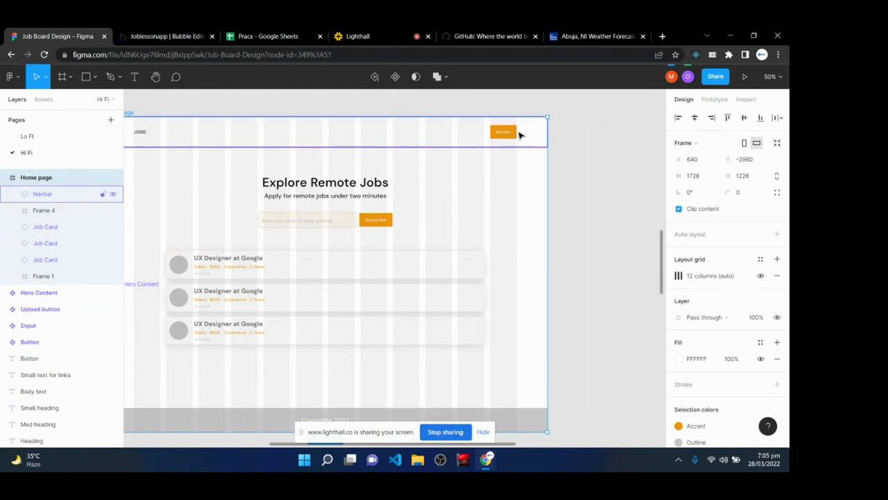
{"action": "left_click", "coordinate": [49, 193]}
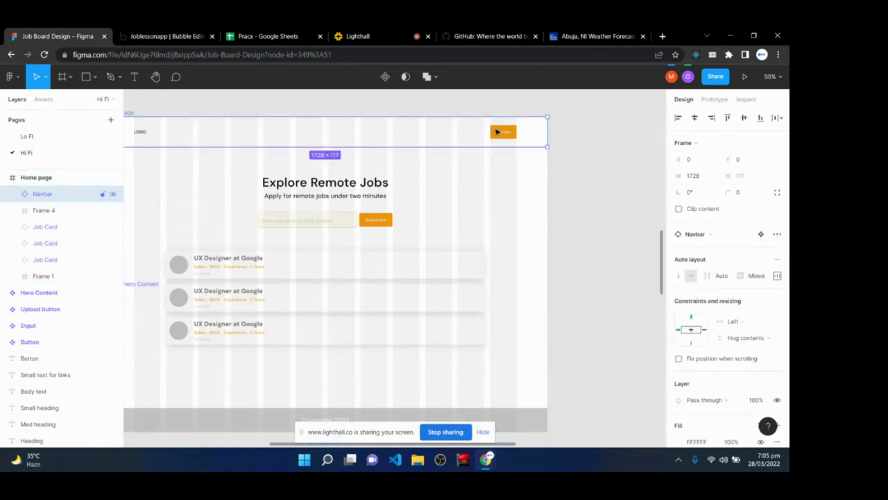
{"action": "left_click", "coordinate": [776, 276]}
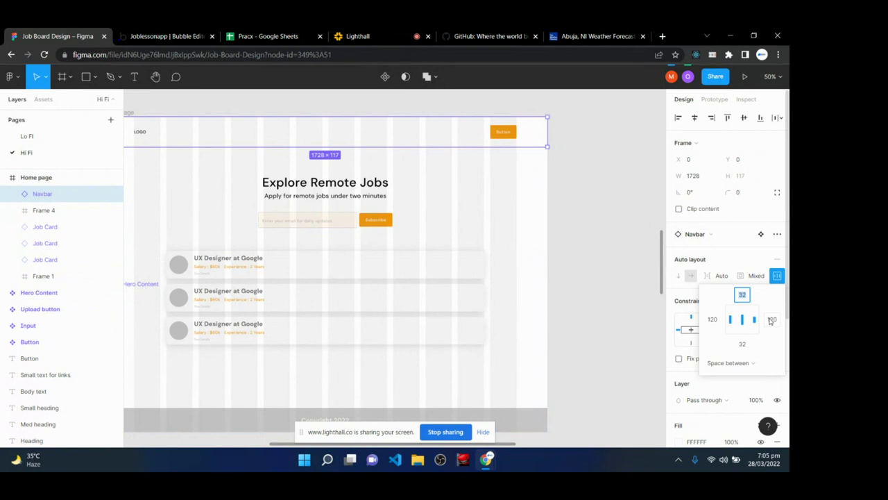
{"action": "left_click", "coordinate": [600, 211]}
{"action": "left_click", "coordinate": [144, 35]}
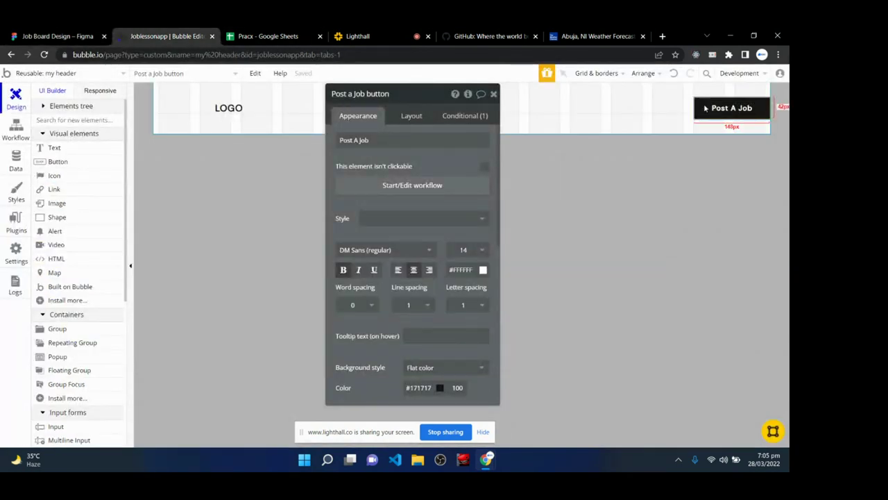
- Set the Post A Job button's right margin to 120 px and close its editor
{"action": "left_click", "coordinate": [411, 116]}
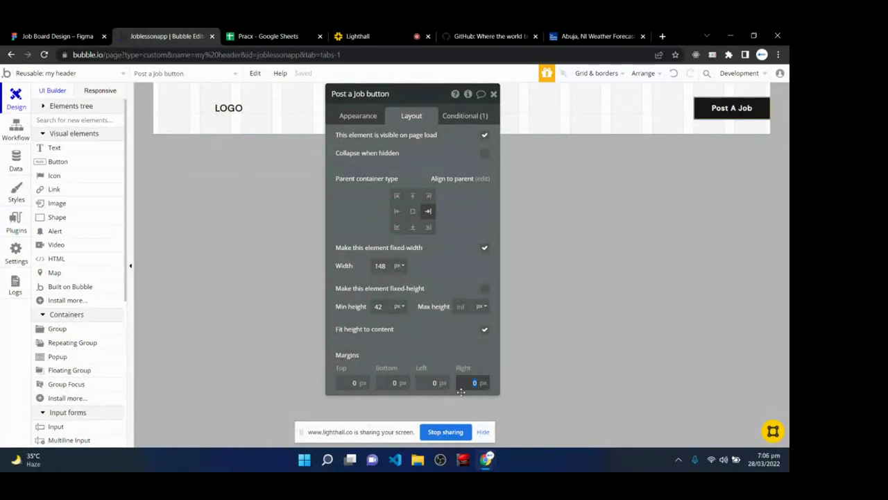
{"action": "type", "text": "120"}
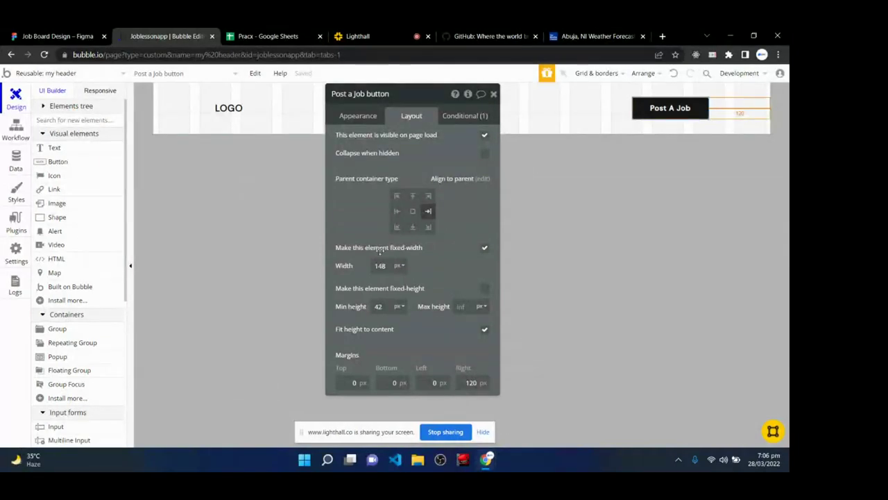
{"action": "left_click", "coordinate": [494, 95]}
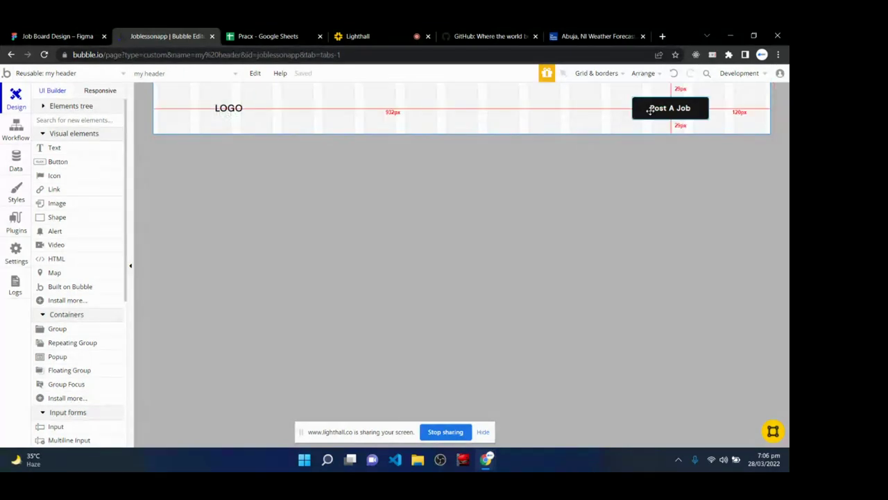
{"action": "left_click", "coordinate": [420, 38]}
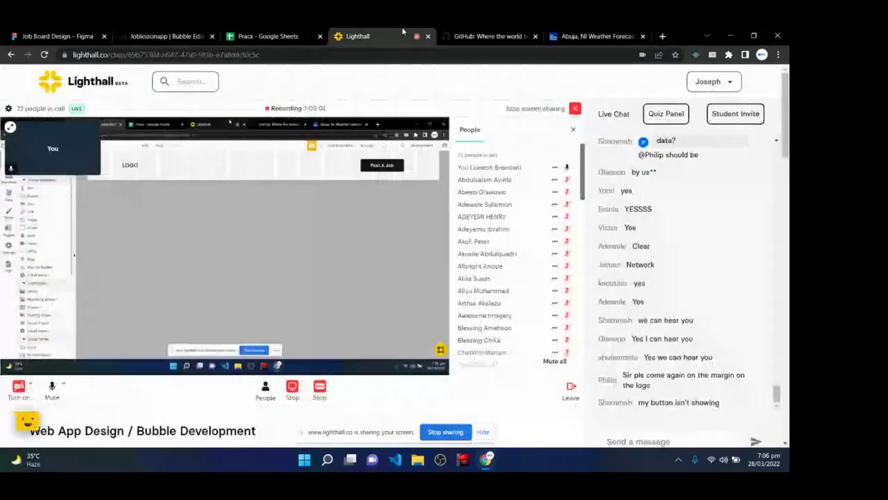
{"action": "scroll", "coordinate": [669, 298], "scroll_direction": "down", "scroll_amount": 2}
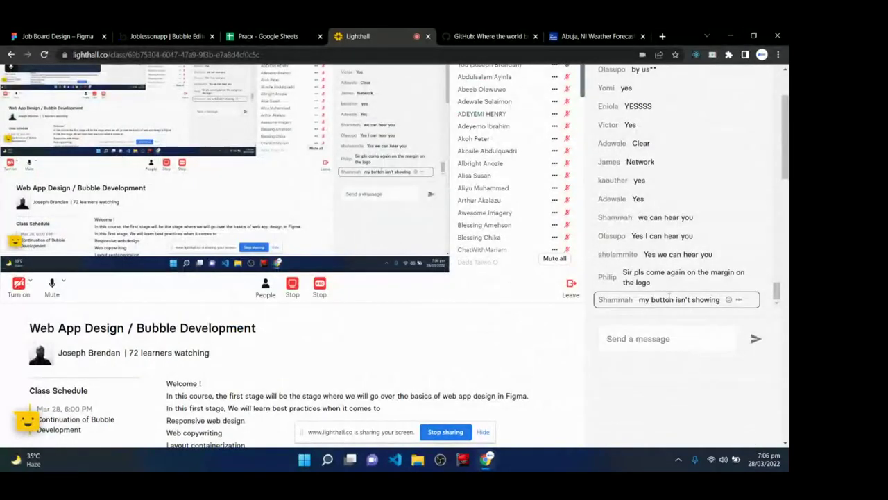
{"action": "scroll", "coordinate": [670, 297], "scroll_direction": "up", "scroll_amount": 2}
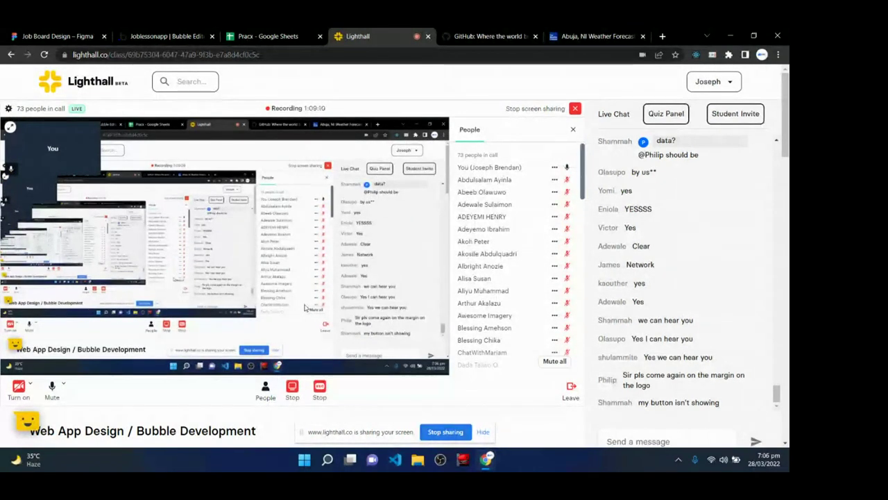
- Draw a demo Button across the middle of the Bubble header
{"action": "left_click", "coordinate": [59, 36]}
{"action": "left_click", "coordinate": [165, 36]}
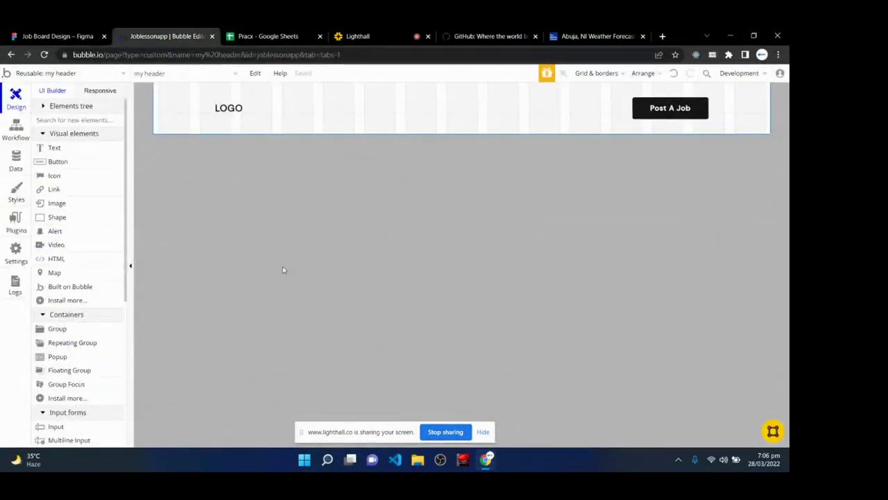
{"action": "left_click", "coordinate": [69, 166]}
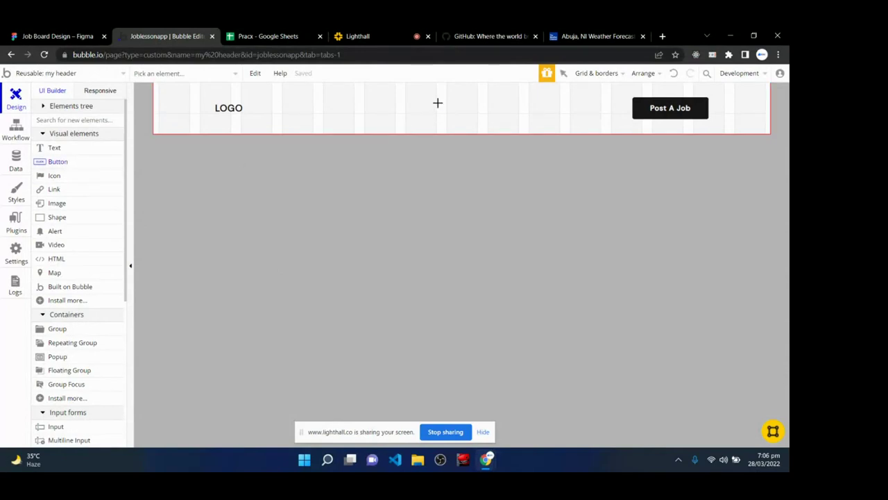
{"action": "mouse_move", "coordinate": [440, 101]}
{"action": "left_mouse_down"}
{"action": "mouse_move", "coordinate": [460, 119]}
{"action": "mouse_move", "coordinate": [535, 116]}
{"action": "left_mouse_up"}
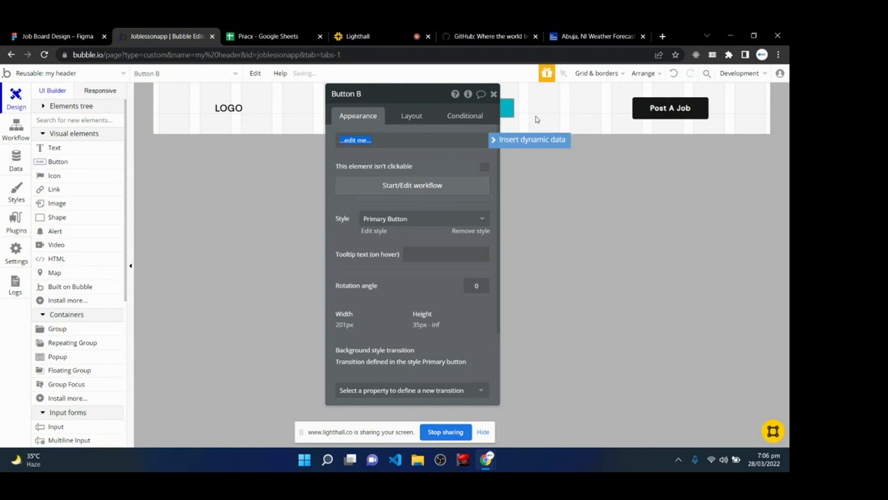
{"action": "left_click_drag", "start_coordinate": [439, 98], "coordinate": [341, 88]}
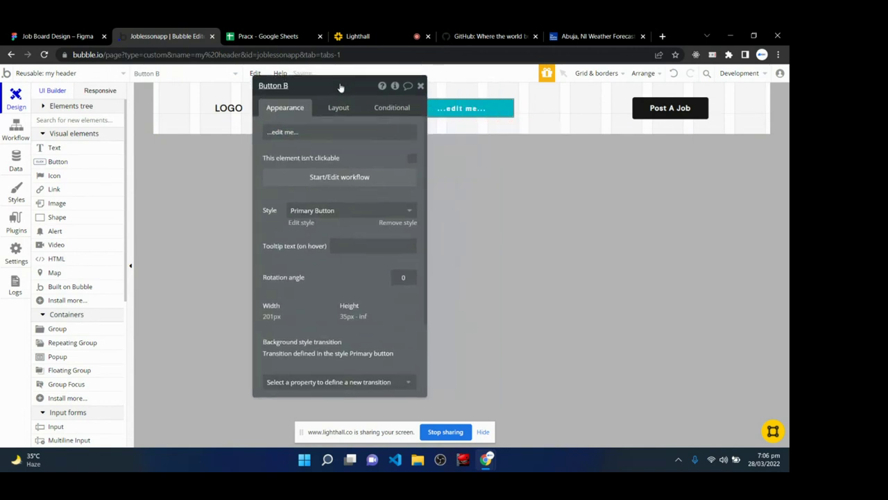
- Remove the demo button's Primary Button style, then delete the button from the header
{"action": "scroll", "coordinate": [328, 246], "scroll_direction": "down", "scroll_amount": 1}
{"action": "scroll", "coordinate": [328, 246], "scroll_direction": "down", "scroll_amount": 1}
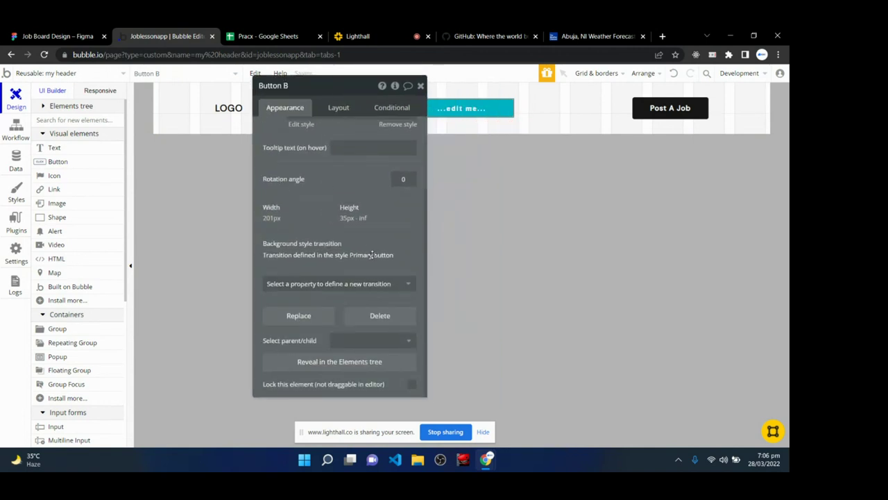
{"action": "scroll", "coordinate": [372, 255], "scroll_direction": "up", "scroll_amount": 3}
{"action": "left_click", "coordinate": [394, 222]}
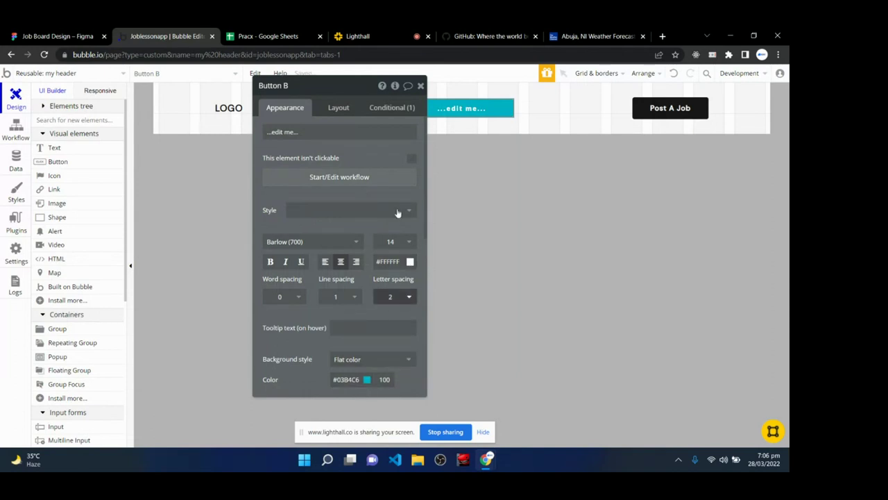
{"action": "left_click", "coordinate": [449, 109]}
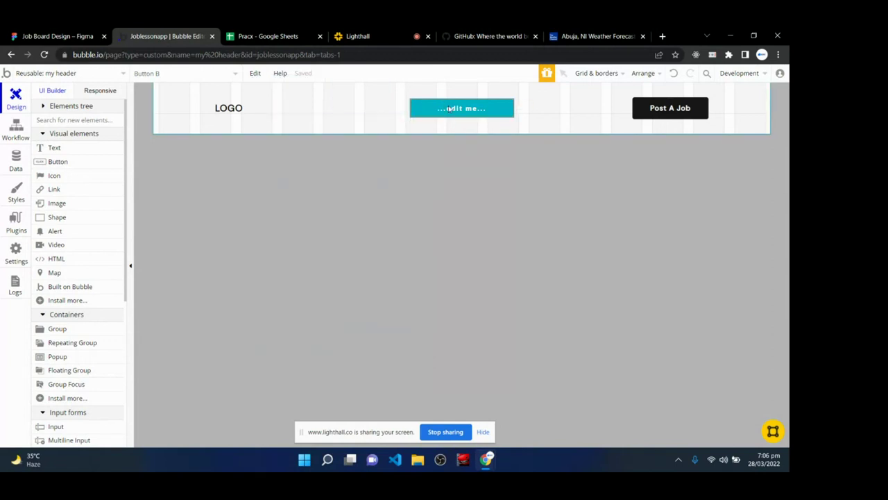
{"action": "key", "text": "Delete"}
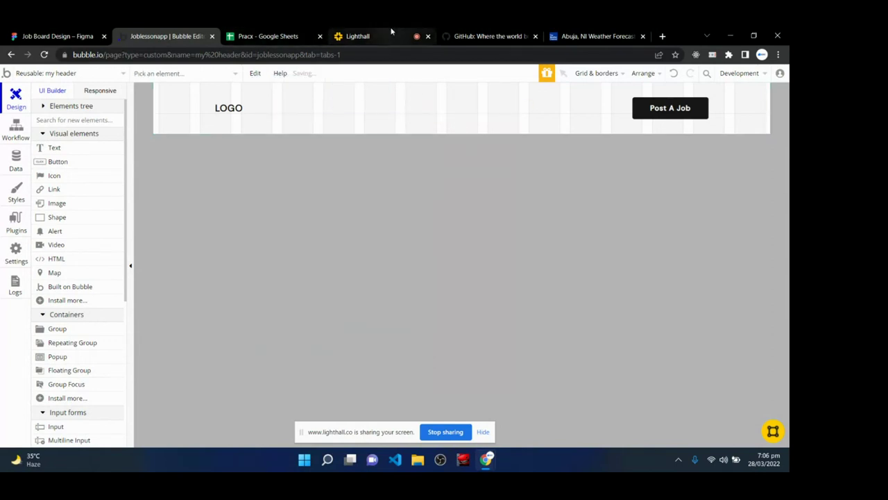
- Read the students' header questions in Lighthall's Live Chat, then return to Bubble
{"action": "left_click", "coordinate": [391, 33]}
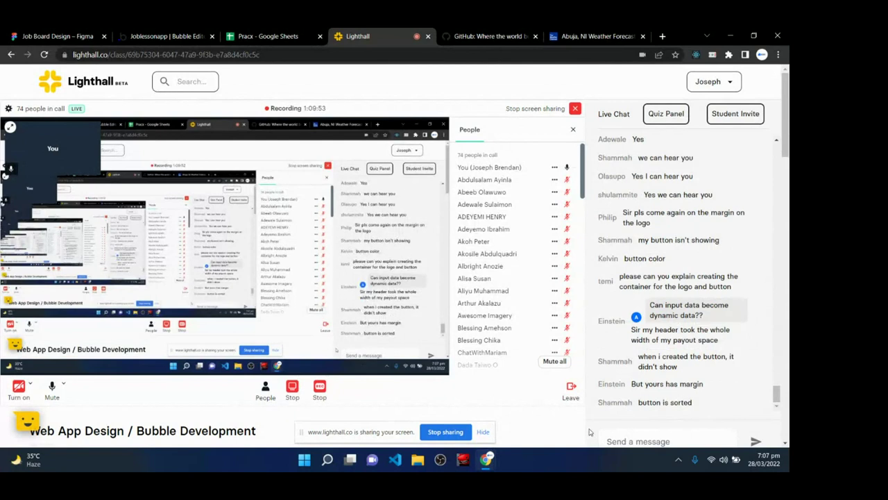
{"action": "left_click", "coordinate": [165, 35]}
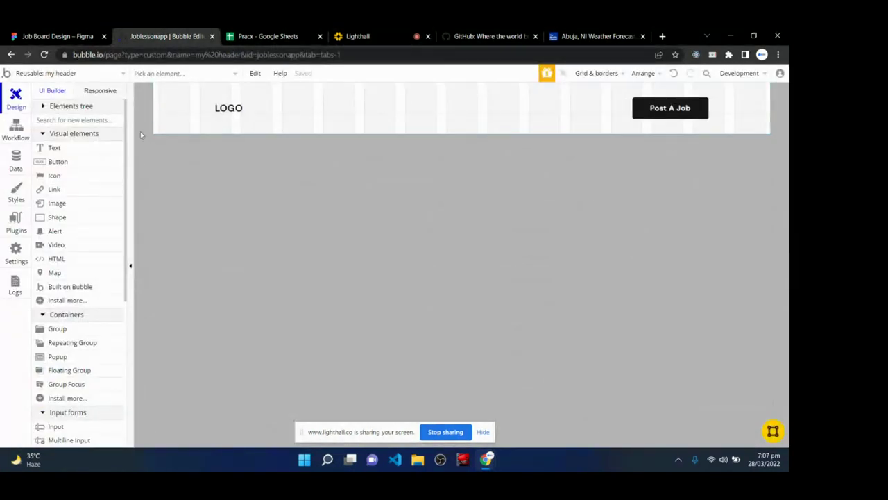
- Inspect the my header group's layout: 1200 builder width, 100 minimum height, no padding
{"action": "left_click", "coordinate": [162, 109]}
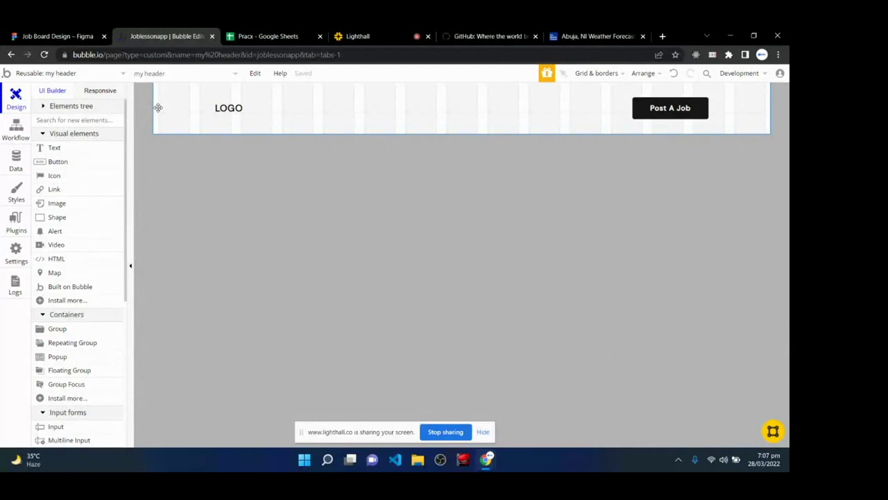
{"action": "double_click", "coordinate": [160, 108]}
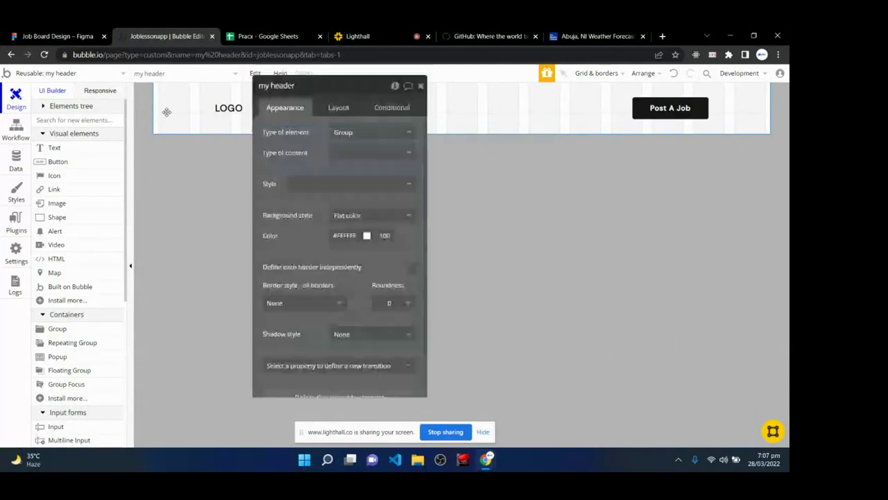
{"action": "left_click", "coordinate": [338, 107]}
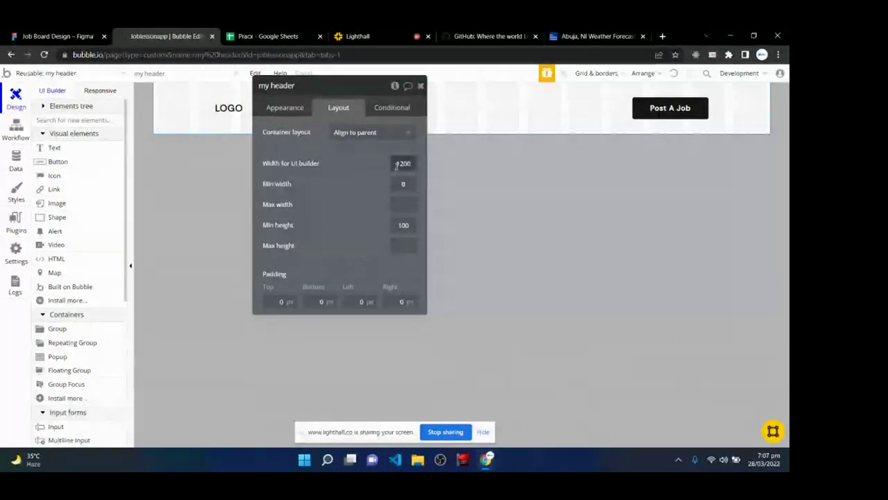
{"action": "left_click", "coordinate": [420, 85]}
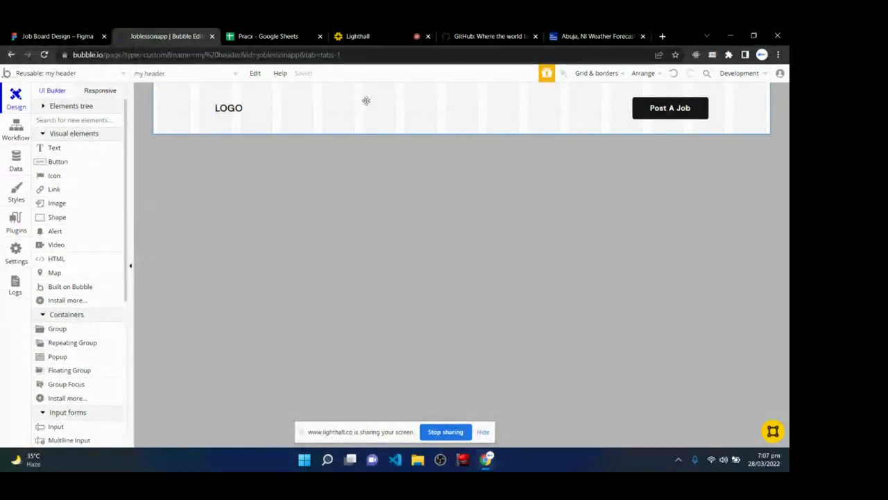
{"action": "double_click", "coordinate": [174, 108]}
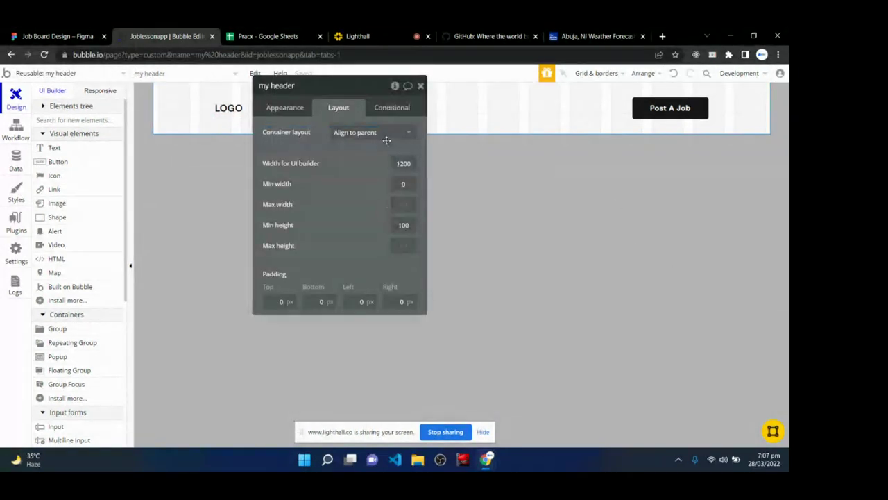
{"action": "double_click", "coordinate": [403, 165]}
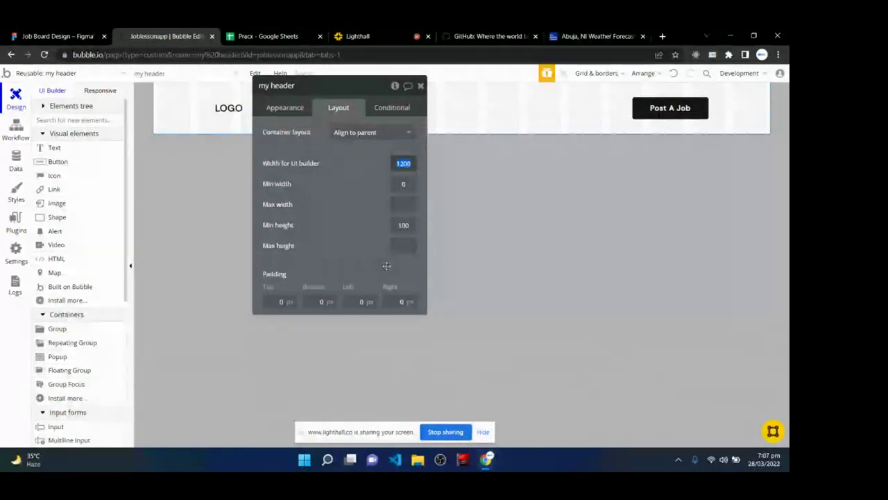
{"action": "left_click", "coordinate": [420, 85]}
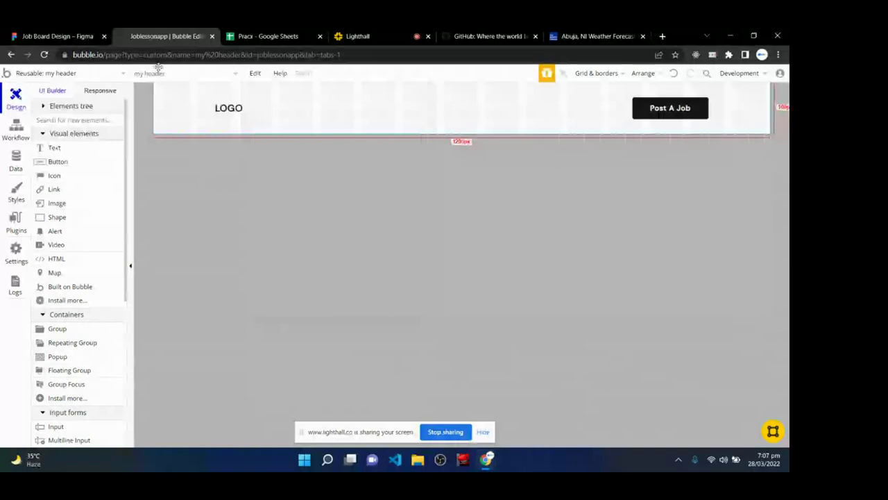
- Glance at the Lighthall class chat, ending back in the Joblessonapp Bubble editor
{"action": "left_click", "coordinate": [357, 36]}
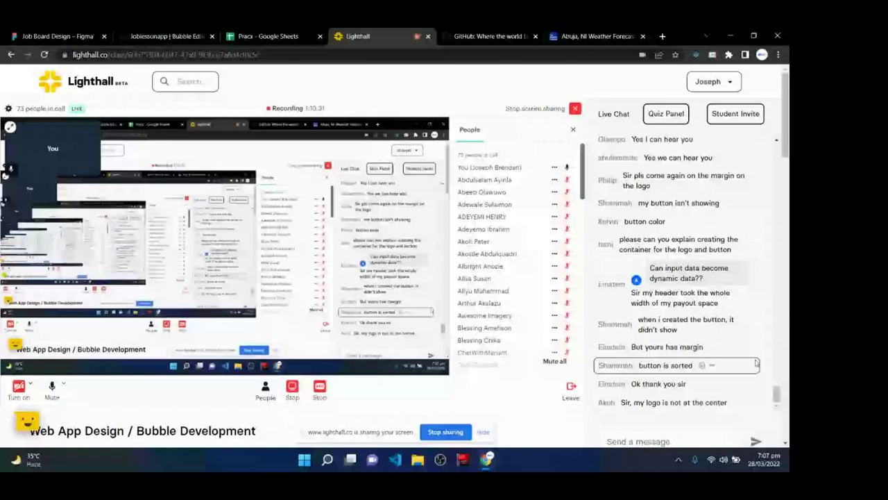
{"action": "left_click", "coordinate": [166, 36]}
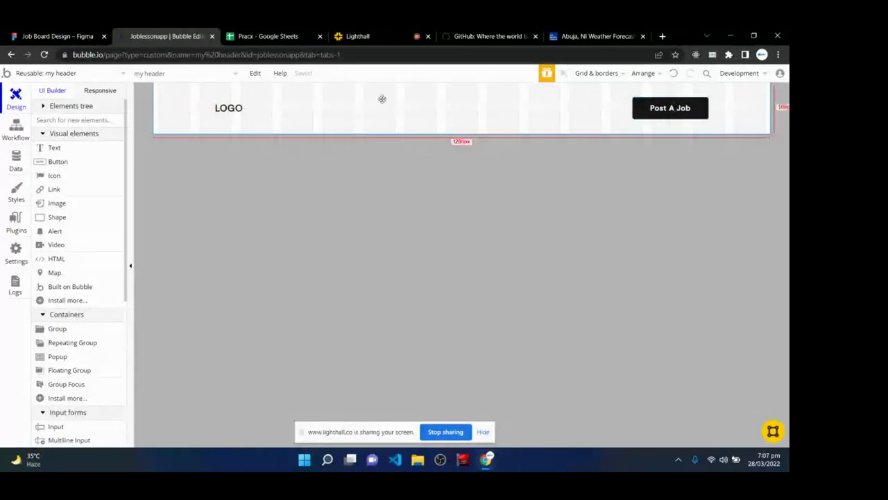
{"action": "left_click", "coordinate": [360, 36]}
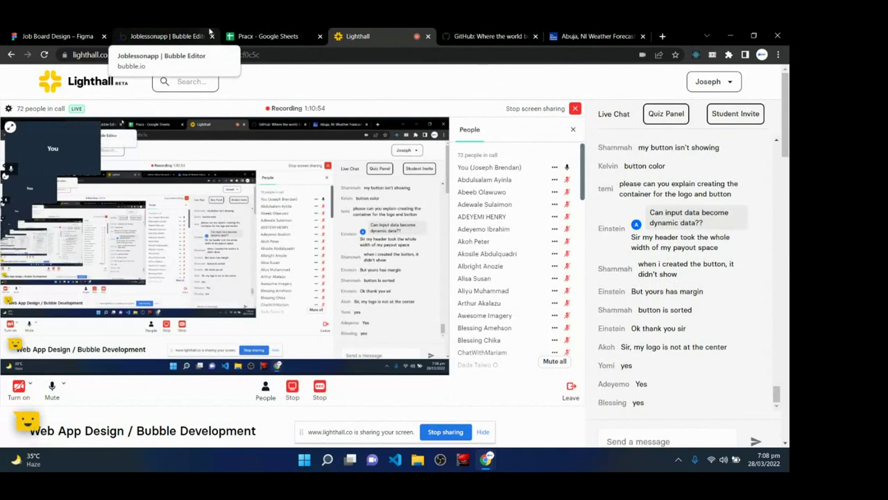
{"action": "left_click", "coordinate": [179, 35]}
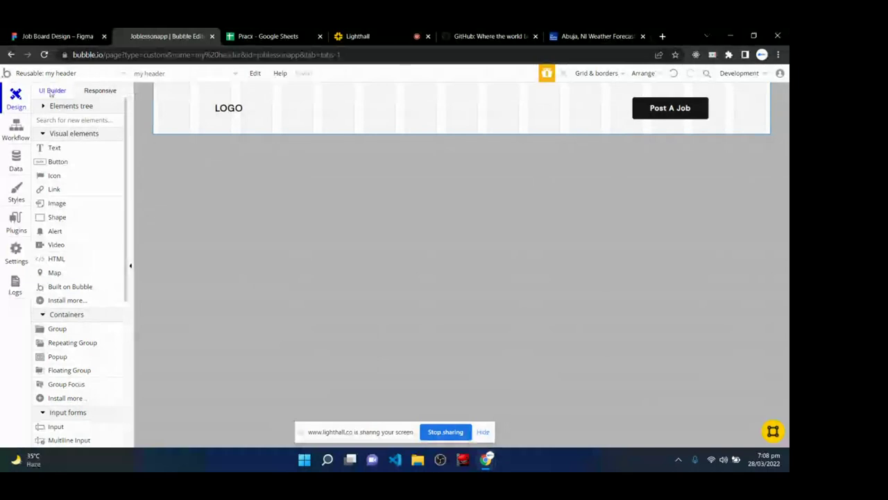
- Cycle the responsive header preview through 992, 768 and 320 widths, returning to 1200
{"action": "left_click", "coordinate": [98, 91]}
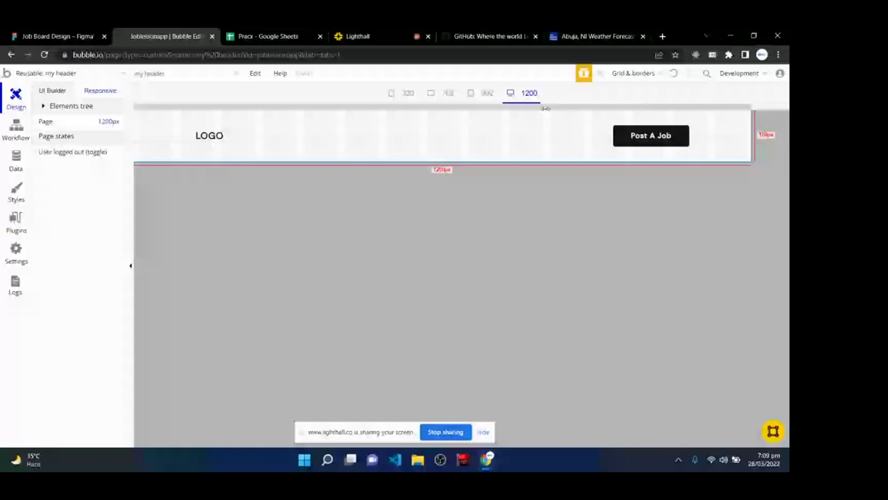
{"action": "left_click", "coordinate": [482, 93]}
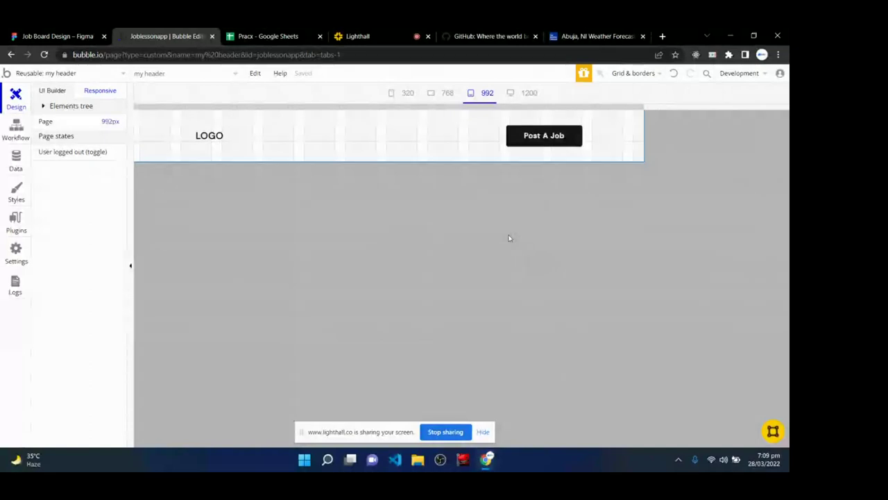
{"action": "left_click", "coordinate": [443, 94]}
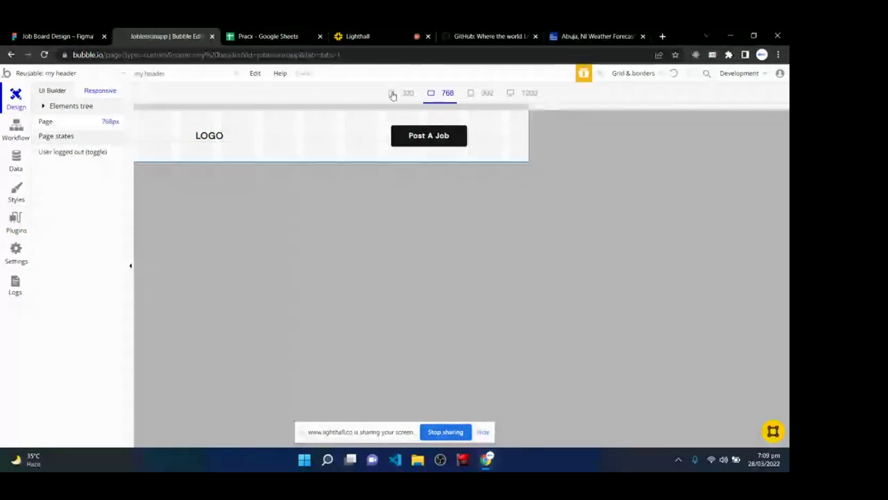
{"action": "left_click", "coordinate": [392, 95]}
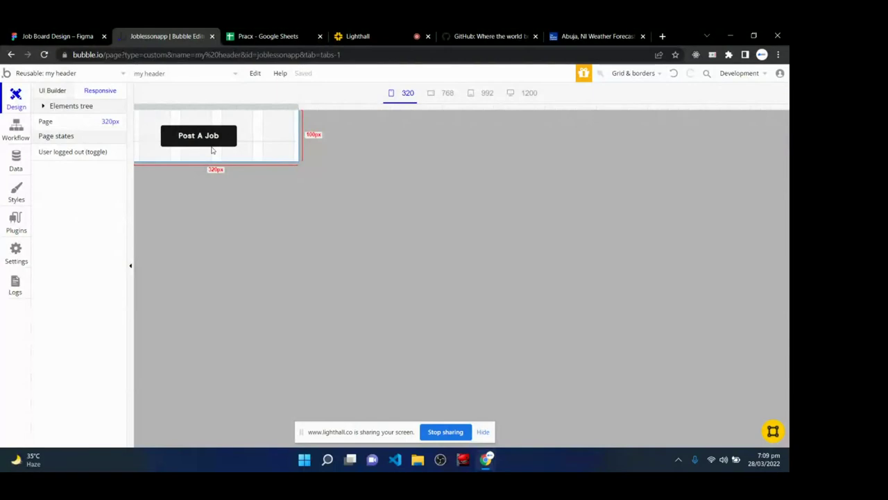
{"action": "left_click", "coordinate": [445, 93]}
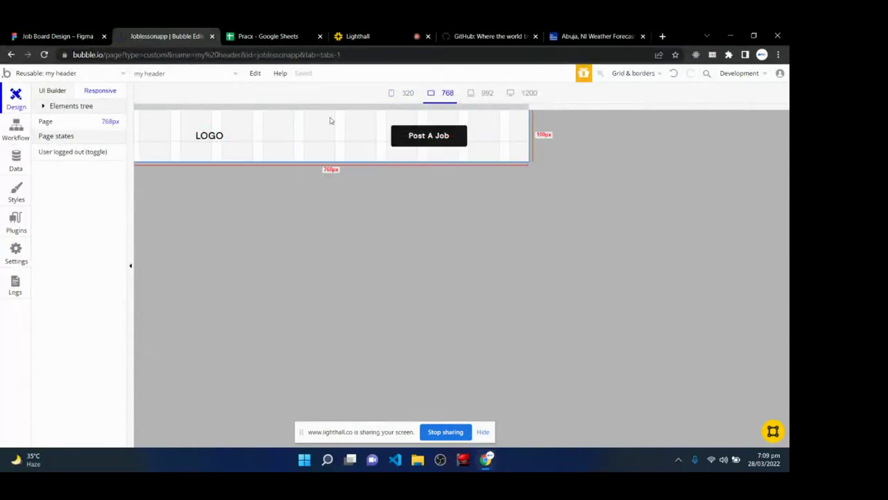
{"action": "left_click", "coordinate": [407, 94]}
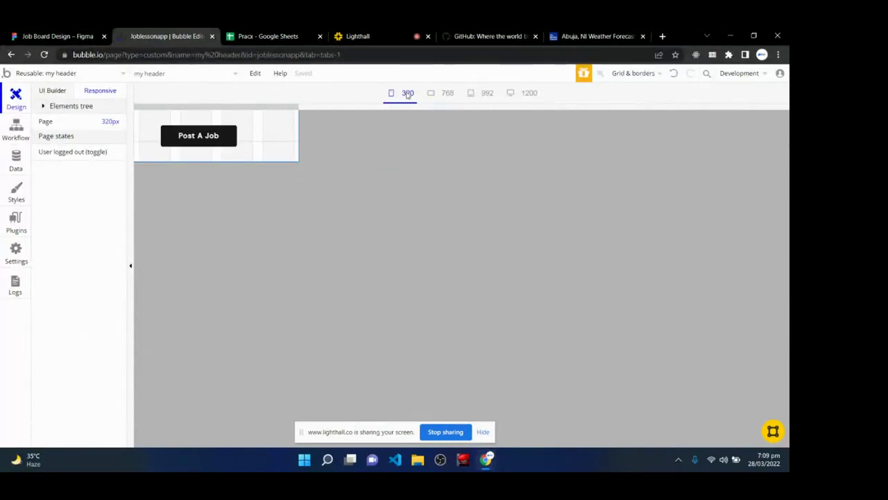
{"action": "left_click", "coordinate": [446, 95]}
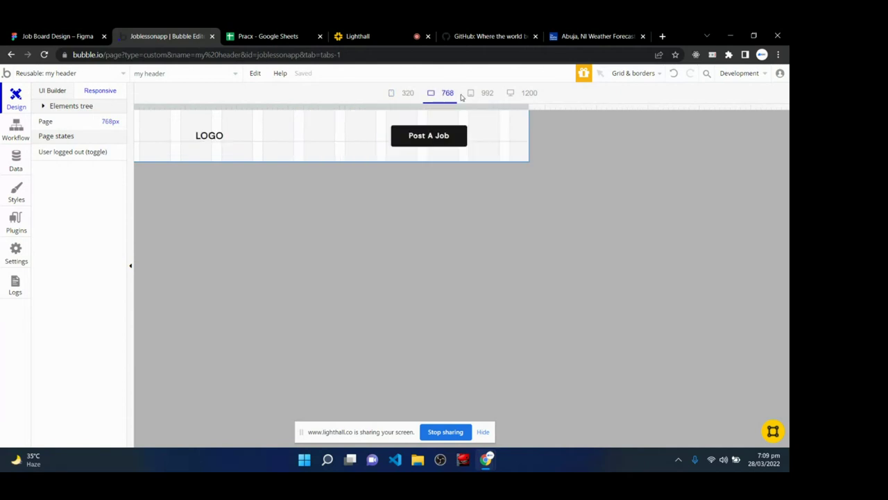
{"action": "left_click", "coordinate": [479, 96]}
{"action": "left_click", "coordinate": [515, 97]}
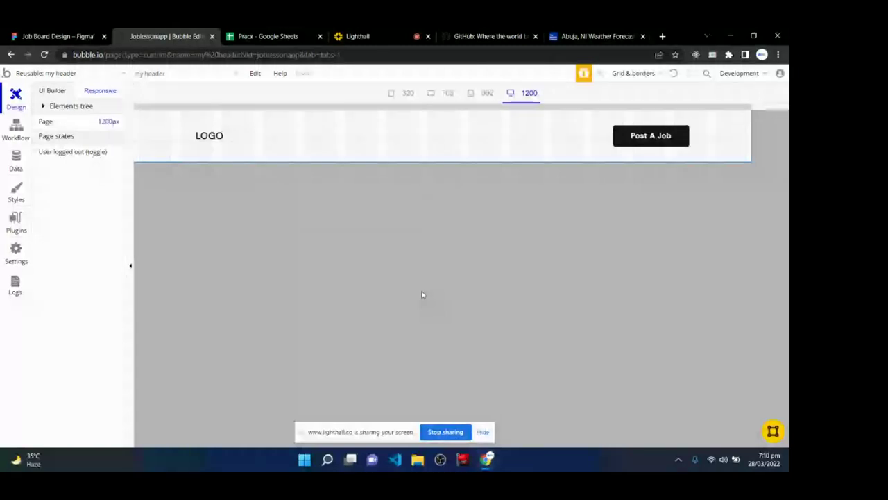
- In Figma, place a 'Job' text box on the canvas and zoom in
{"action": "key", "text": "ctrl+shift+Tab"}
{"action": "scroll", "coordinate": [414, 278], "scroll_direction": "up", "scroll_amount": 3}
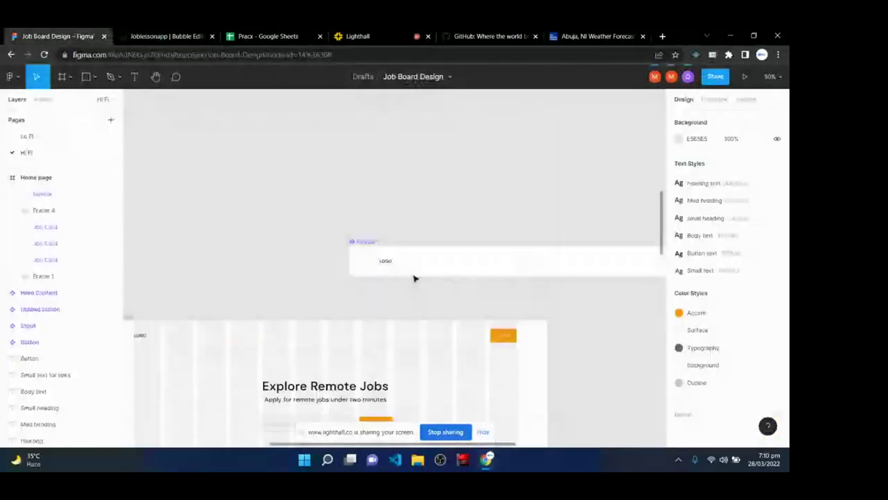
{"action": "scroll", "coordinate": [415, 278], "scroll_direction": "up", "scroll_amount": 3}
{"action": "key", "text": "t"}
{"action": "left_click", "coordinate": [282, 174]}
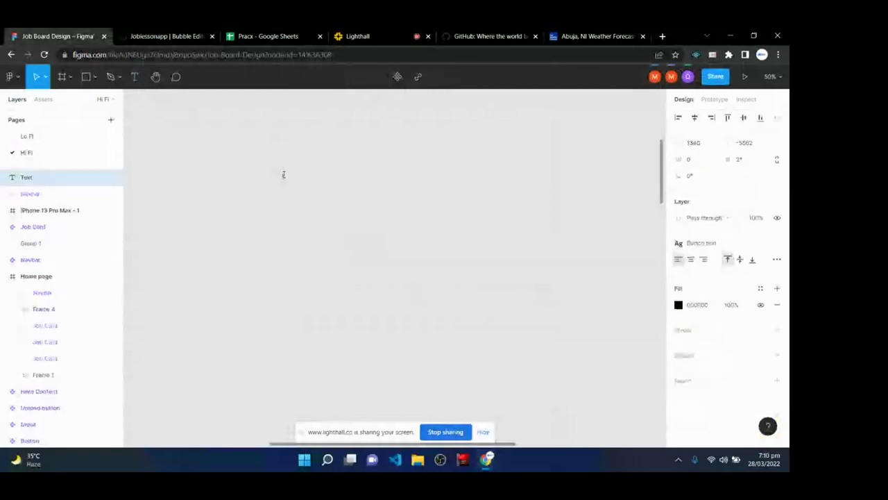
{"action": "type", "text": "J"}
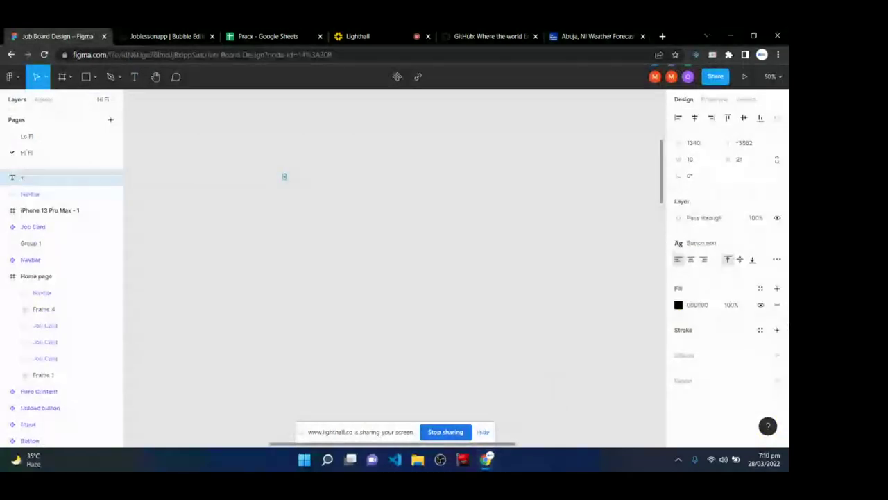
{"action": "type", "text": "ob"}
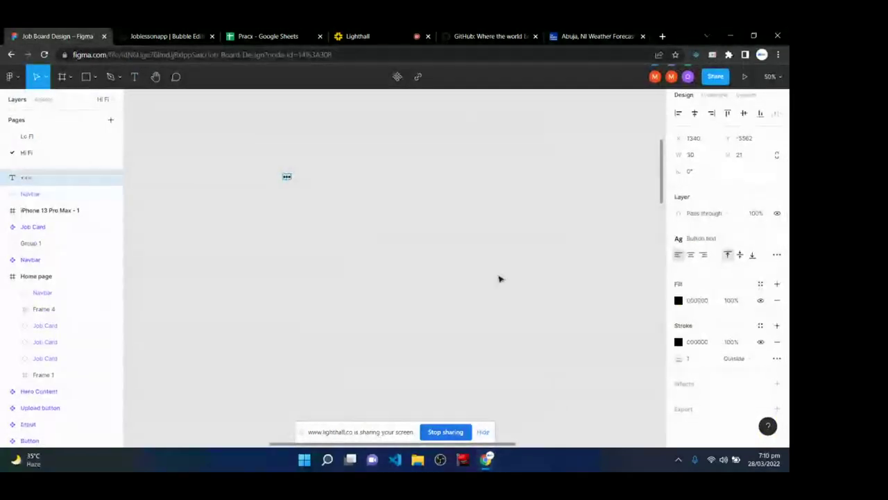
{"action": "key", "text": "shift+0"}
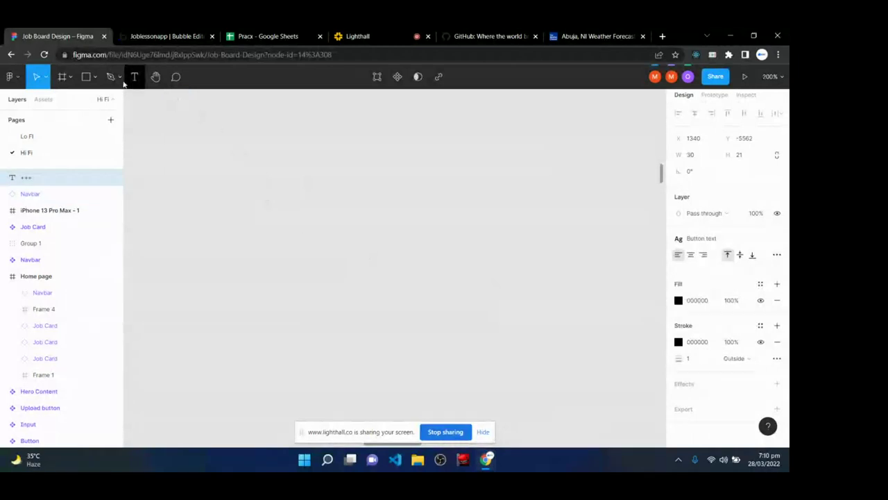
- Add a 320 text label and a copy below it changed to 860
{"action": "left_click", "coordinate": [135, 76]}
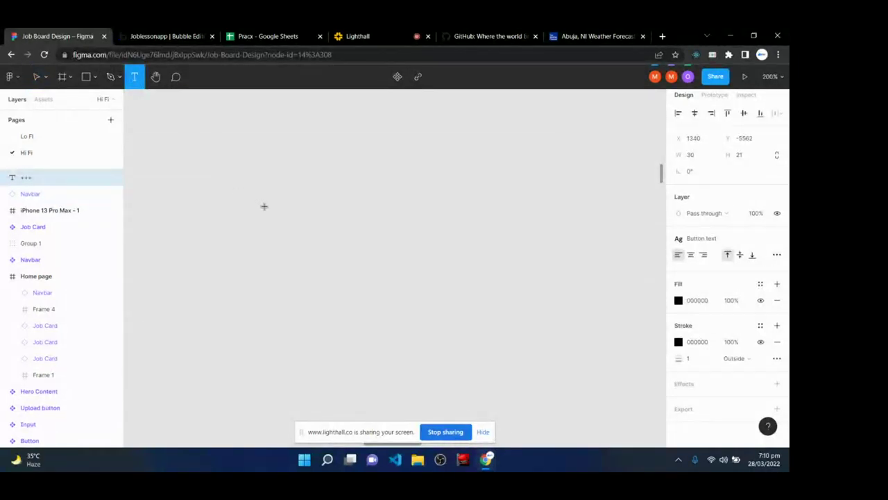
{"action": "left_click", "coordinate": [264, 206]}
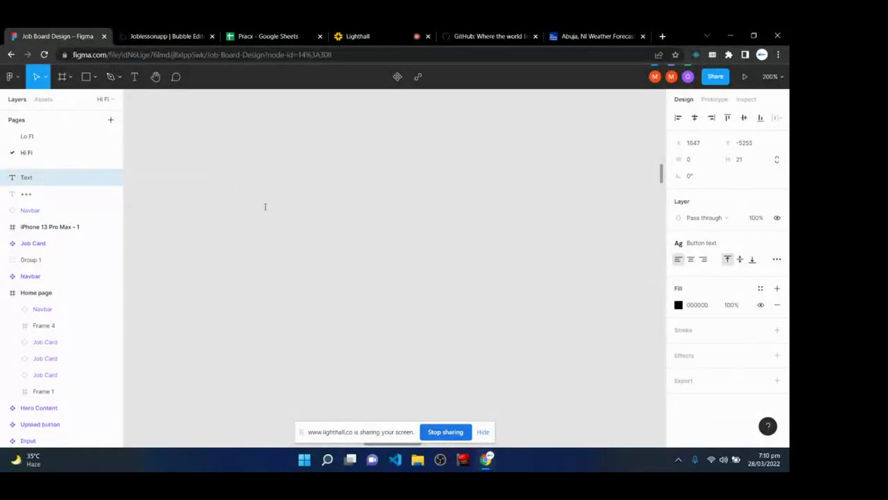
{"action": "type", "text": "320"}
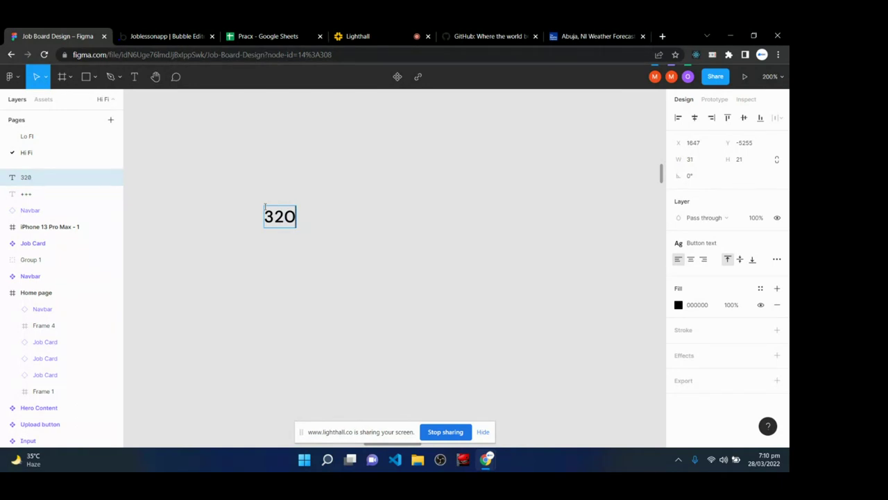
{"action": "key", "text": "Escape"}
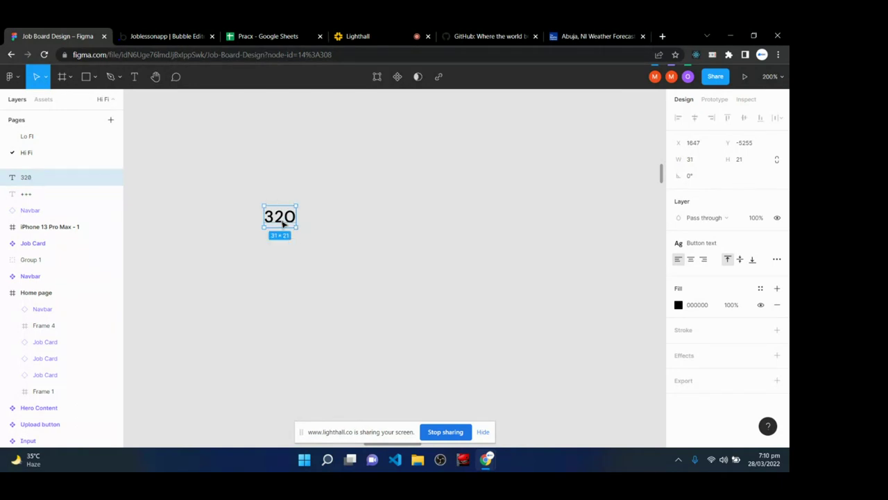
{"action": "left_click_drag", "start_coordinate": [282, 224], "coordinate": [286, 258]}
{"action": "double_click", "coordinate": [286, 258]}
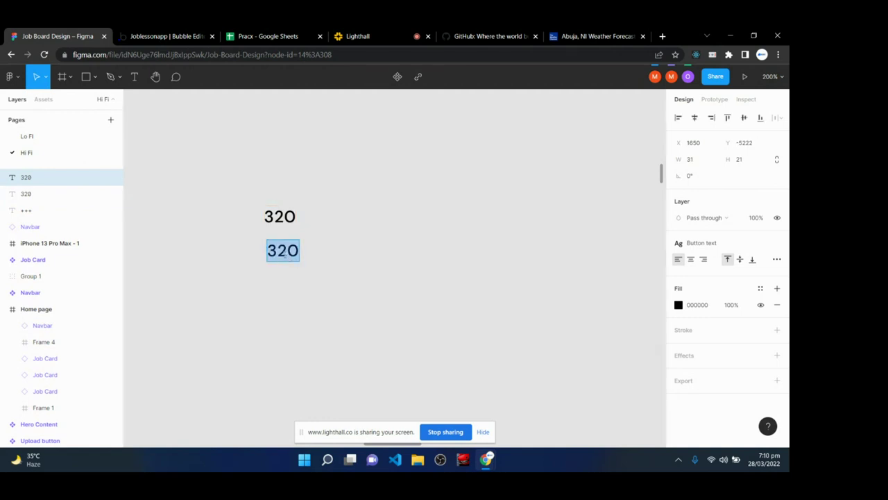
{"action": "type", "text": "860"}
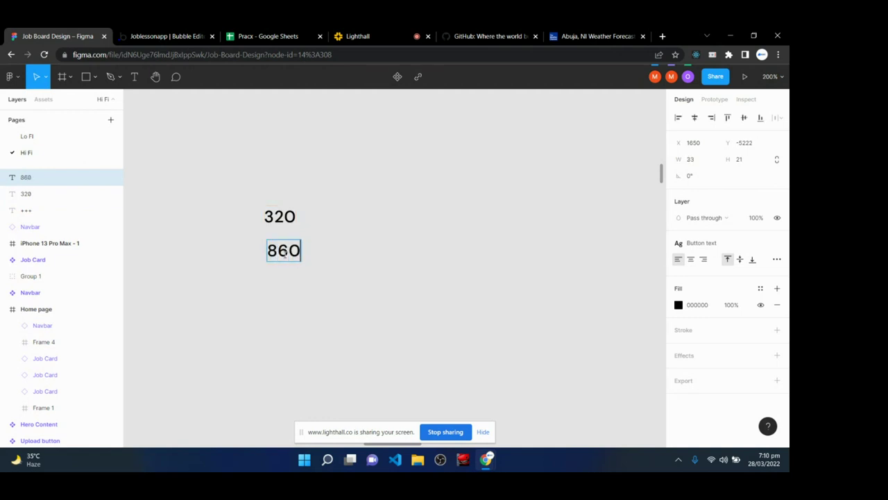
{"action": "key", "text": "Return"}
{"action": "key", "text": "Escape"}
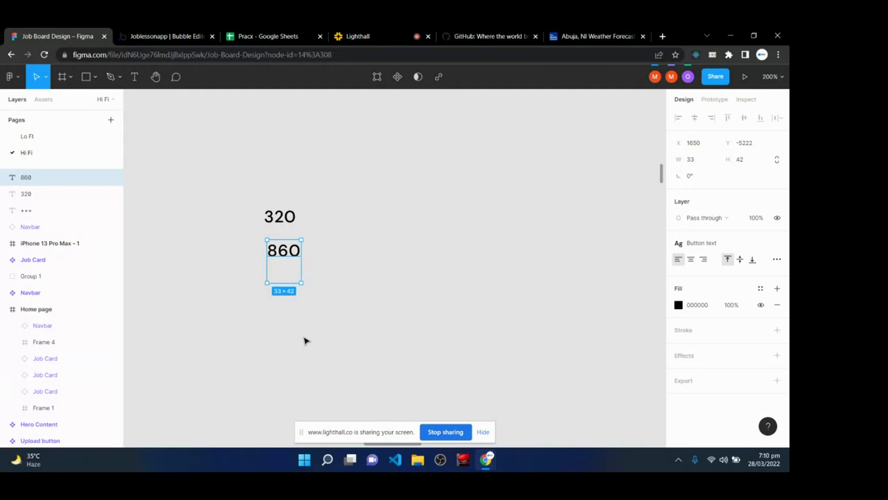
- Select both the 320 and 860 labels and delete them
{"action": "left_click_drag", "start_coordinate": [244, 192], "coordinate": [341, 318]}
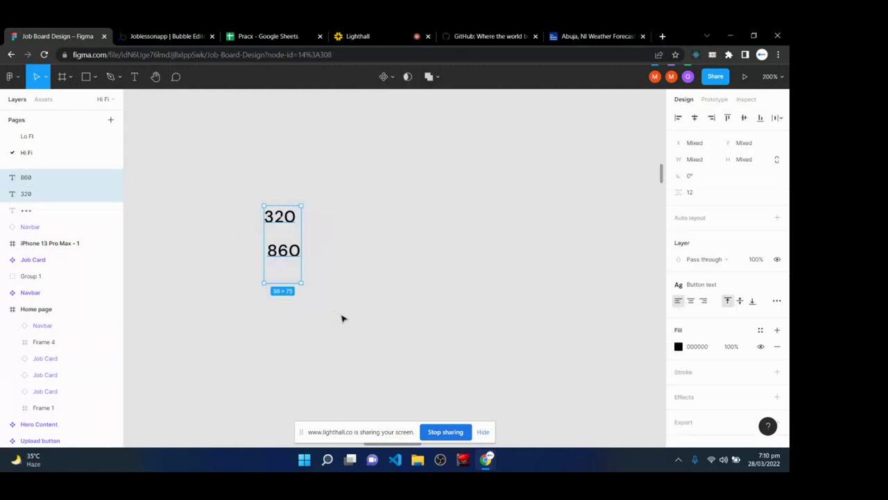
{"action": "left_click", "coordinate": [287, 256]}
{"action": "left_click", "coordinate": [352, 298]}
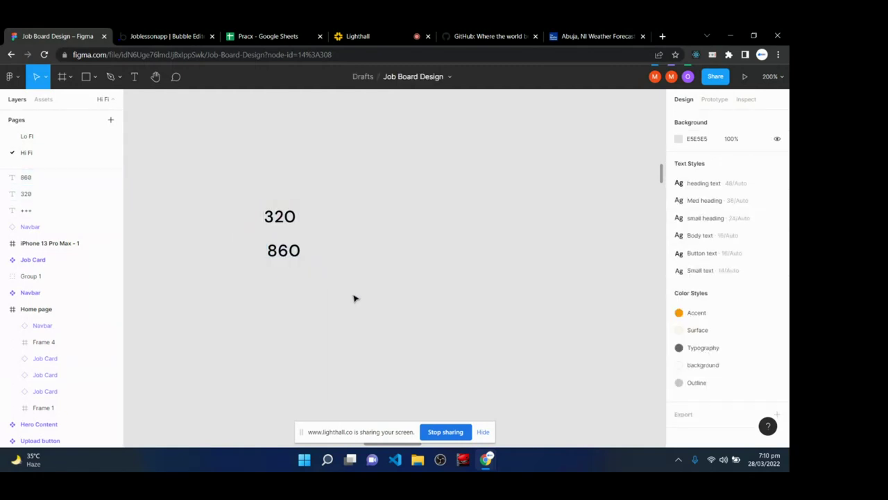
{"action": "left_click", "coordinate": [282, 261]}
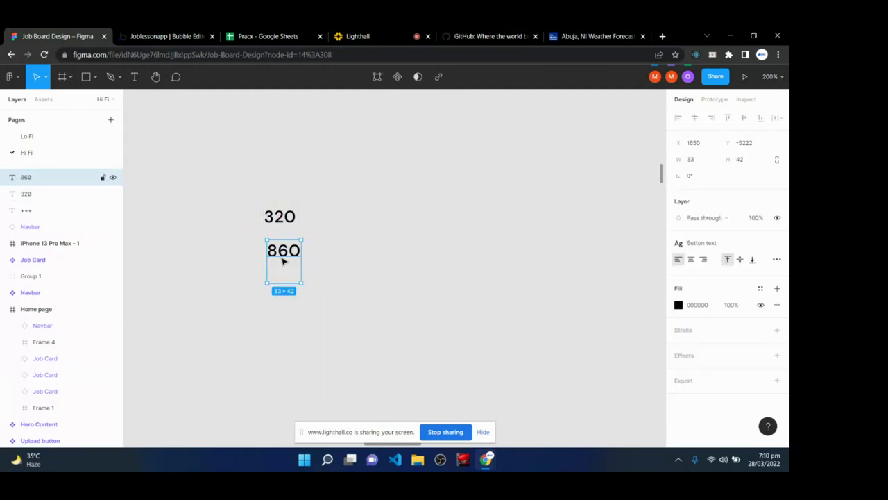
{"action": "left_click", "coordinate": [288, 217]}
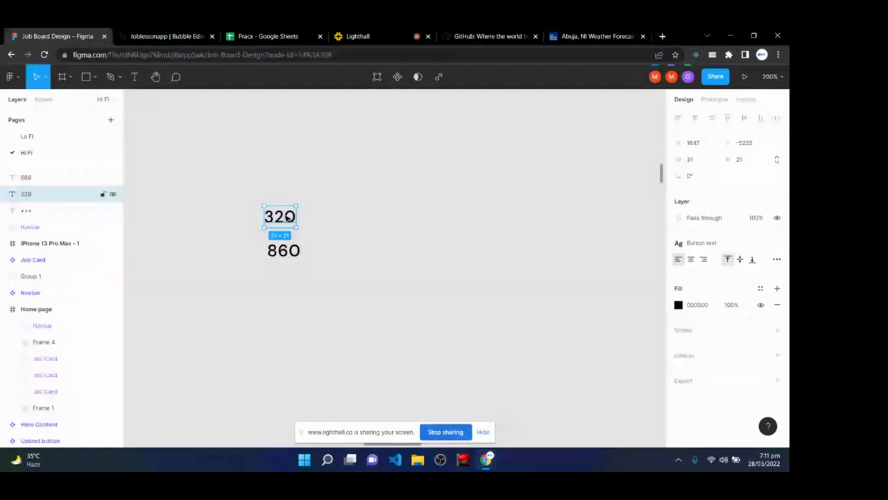
{"action": "left_click", "coordinate": [283, 253]}
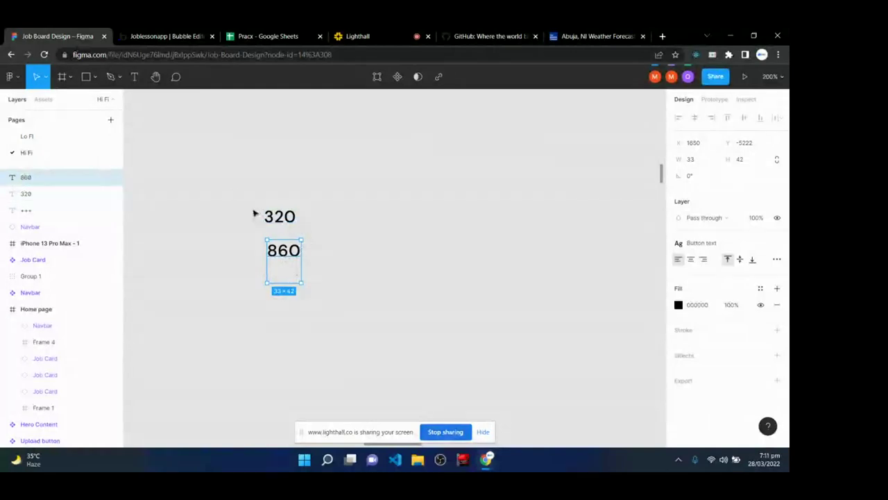
{"action": "left_click_drag", "start_coordinate": [234, 188], "coordinate": [353, 294]}
{"action": "key", "text": "Delete"}
- Return to the Joblessonapp Bubble editor showing the header at 1200 px
{"action": "left_click", "coordinate": [149, 33]}
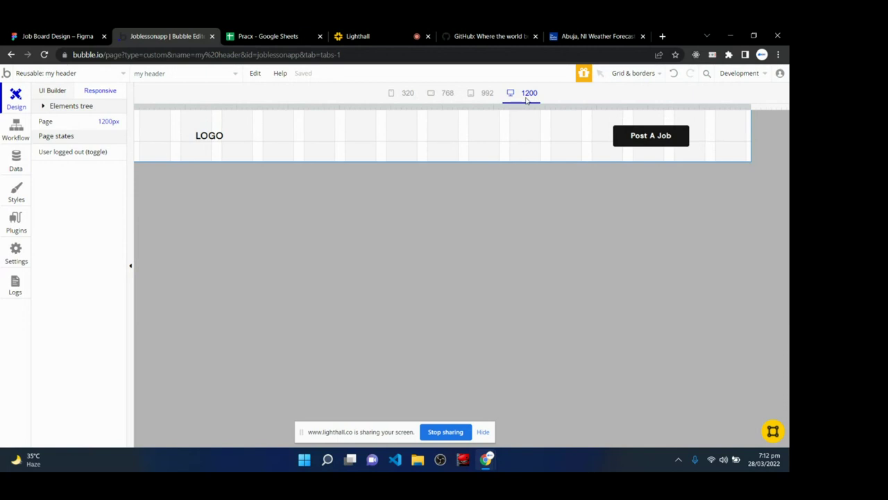
- Bring up the Lighthall class call with chat about centring the header
{"action": "left_click", "coordinate": [360, 36]}
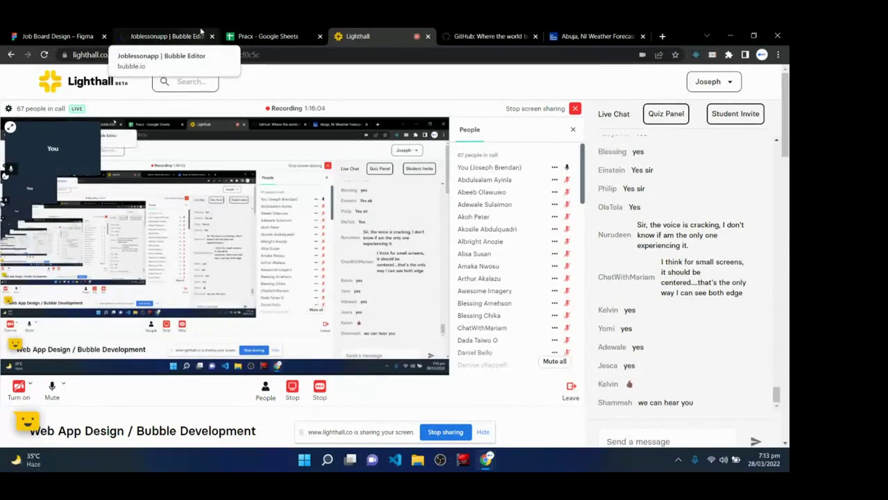
- Return to the Joblessonapp Bubble editor with the header at 1200 px
{"action": "left_click", "coordinate": [201, 33]}
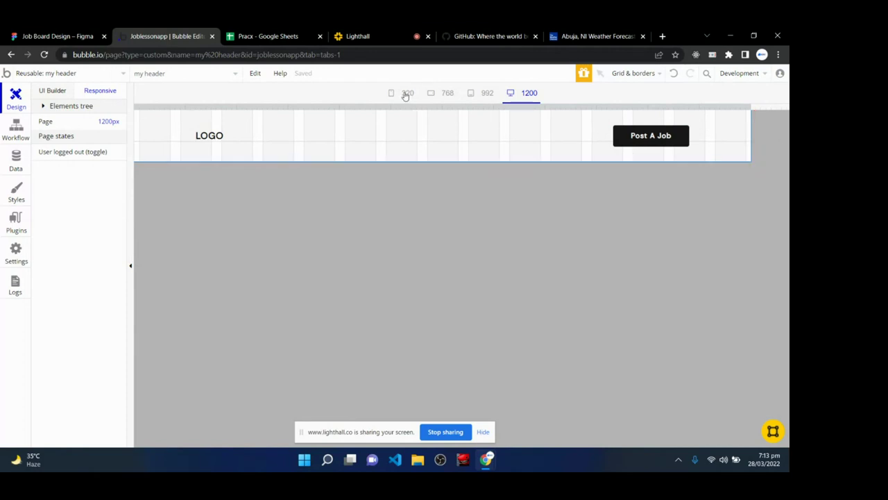
{"action": "left_click", "coordinate": [407, 95]}
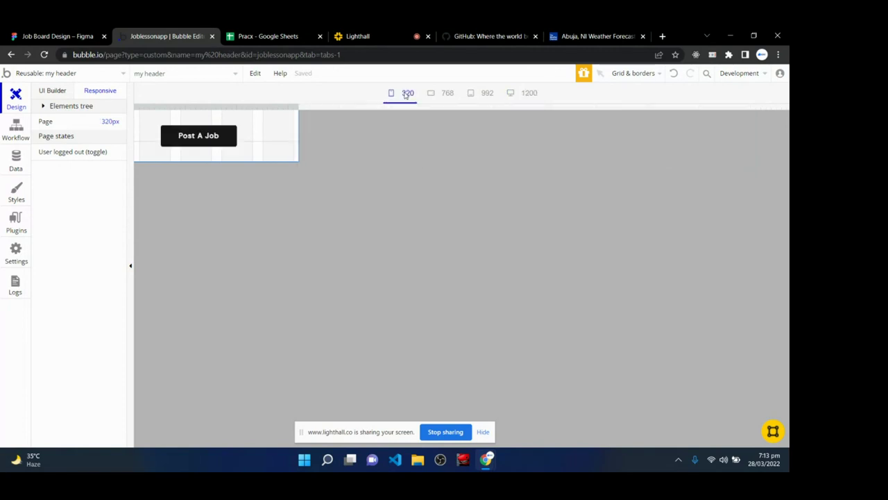
{"action": "left_click", "coordinate": [525, 93]}
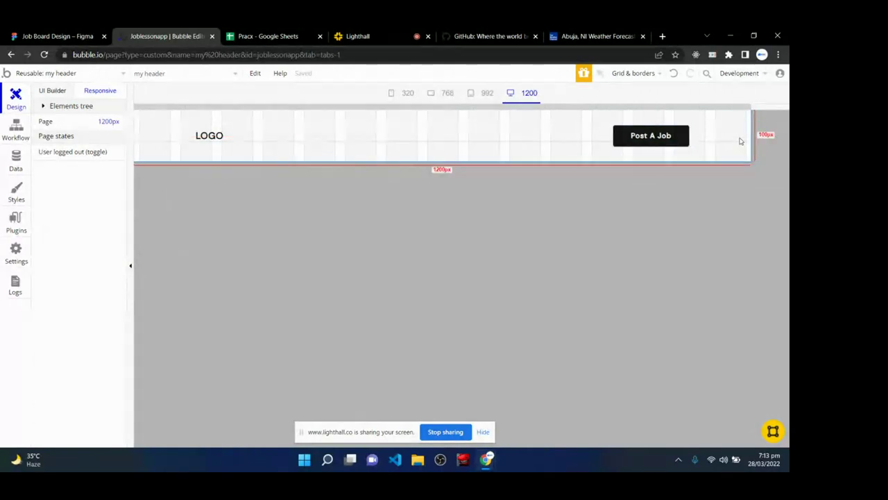
{"action": "left_click", "coordinate": [673, 139]}
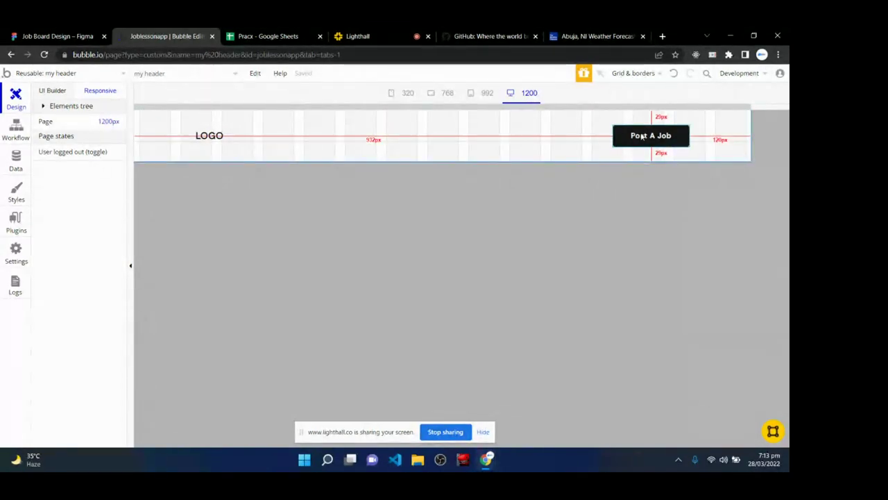
- Delete the hover rule from Post A Job's Conditional tab, leaving no conditions
{"action": "double_click", "coordinate": [643, 136]}
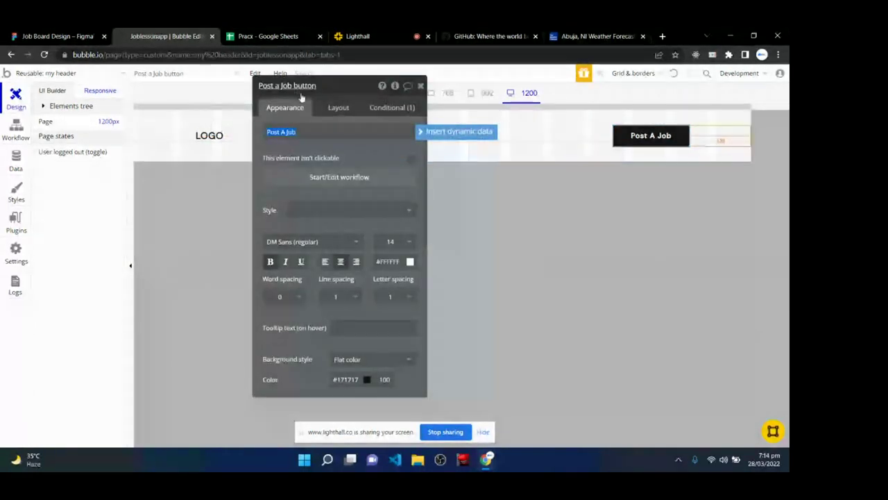
{"action": "left_click", "coordinate": [391, 108]}
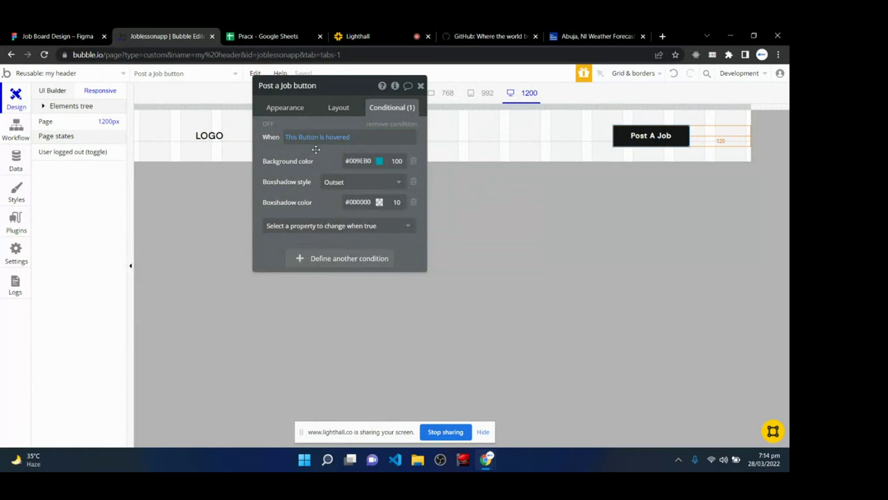
{"action": "left_click", "coordinate": [376, 125]}
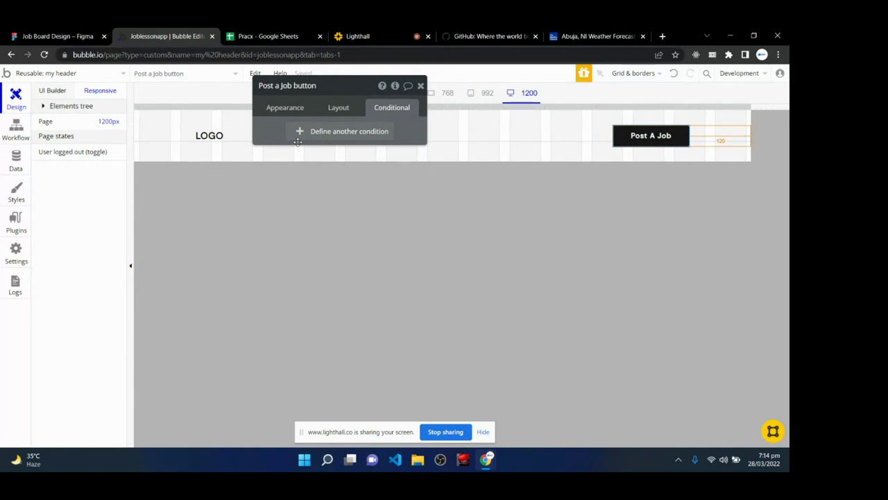
{"action": "left_click_drag", "start_coordinate": [336, 88], "coordinate": [311, 196]}
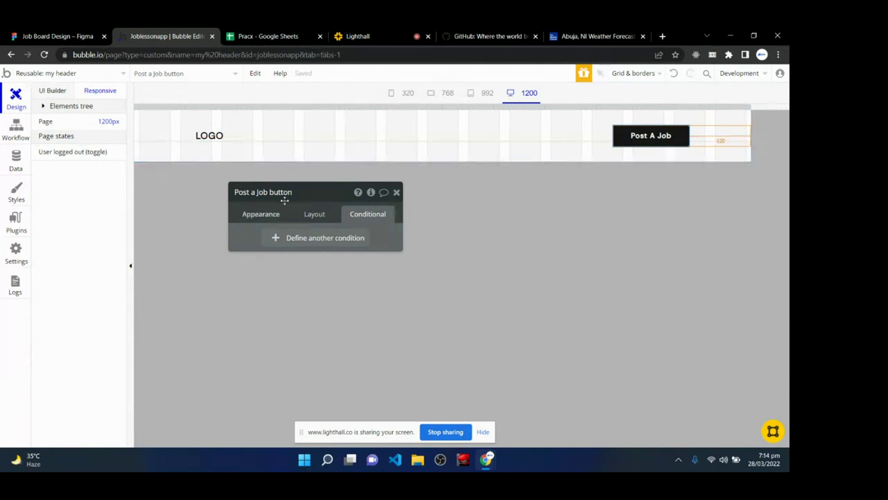
{"action": "left_click_drag", "start_coordinate": [334, 187], "coordinate": [344, 137]}
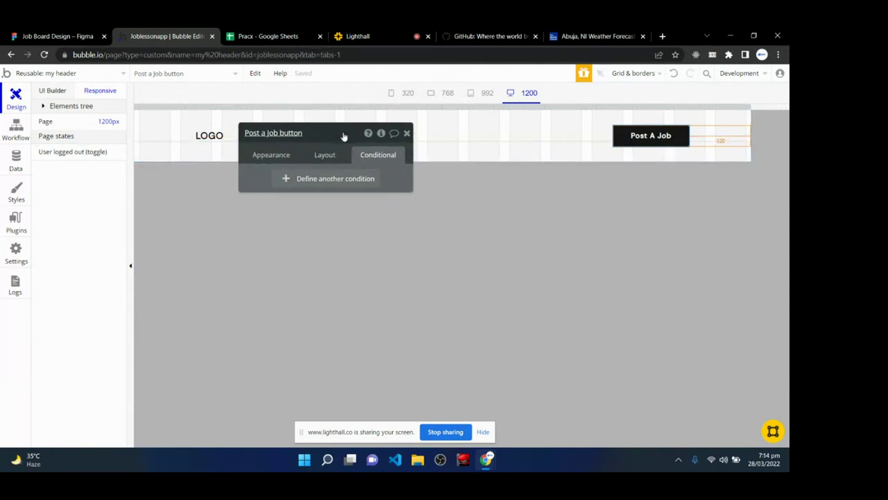
- Add a new condition to the Post A Job button: when Current page width < 380
{"action": "left_click", "coordinate": [317, 179]}
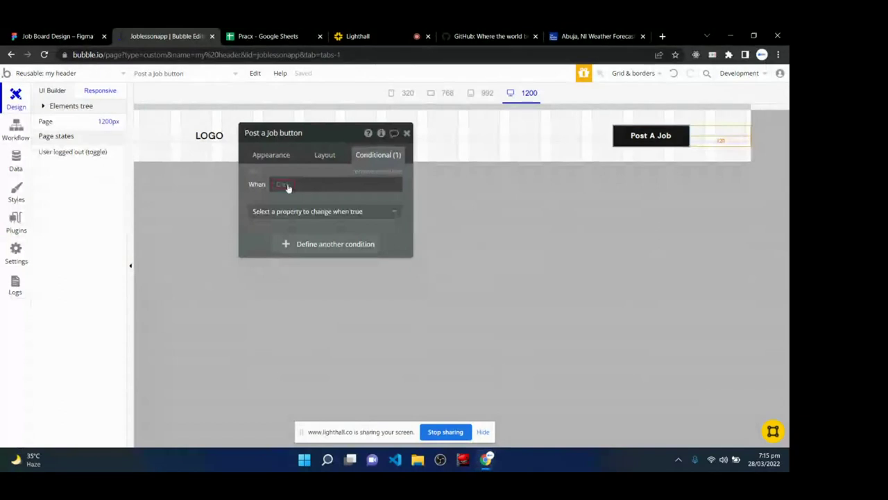
{"action": "mouse_move", "coordinate": [288, 188]}
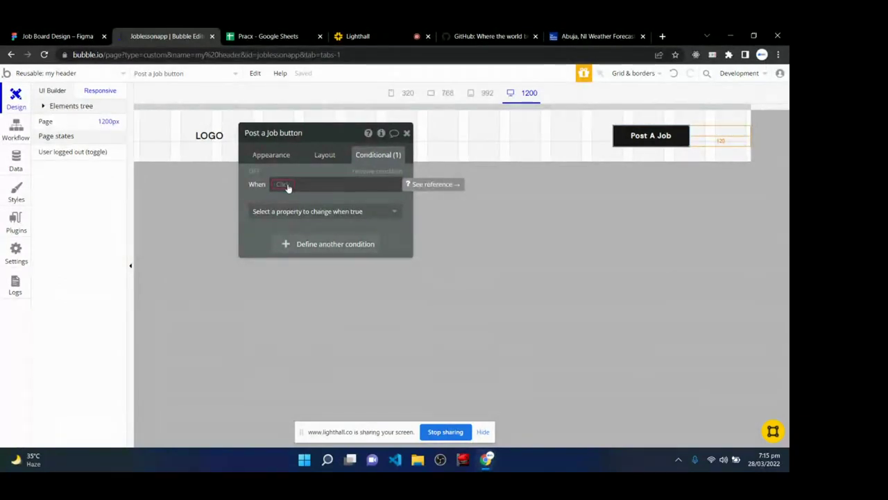
{"action": "left_click", "coordinate": [288, 186]}
{"action": "type", "text": "curre"}
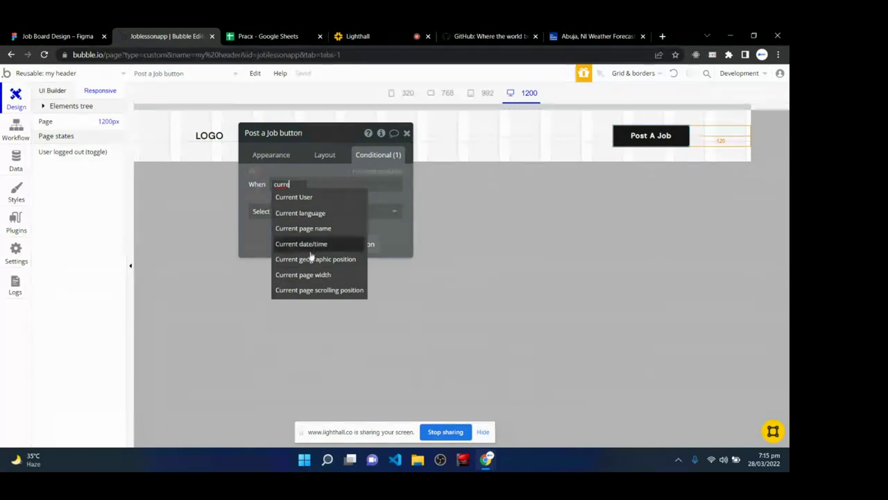
{"action": "left_click", "coordinate": [311, 275]}
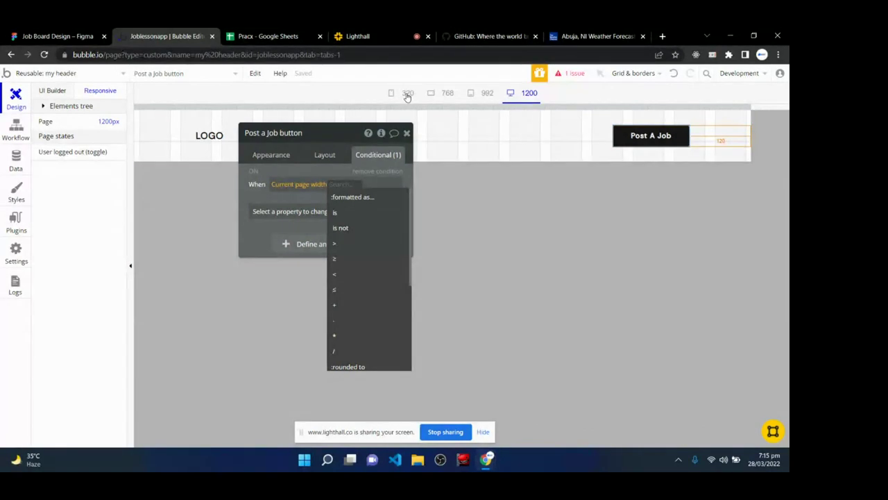
{"action": "left_click", "coordinate": [347, 276]}
{"action": "type", "text": "3"}
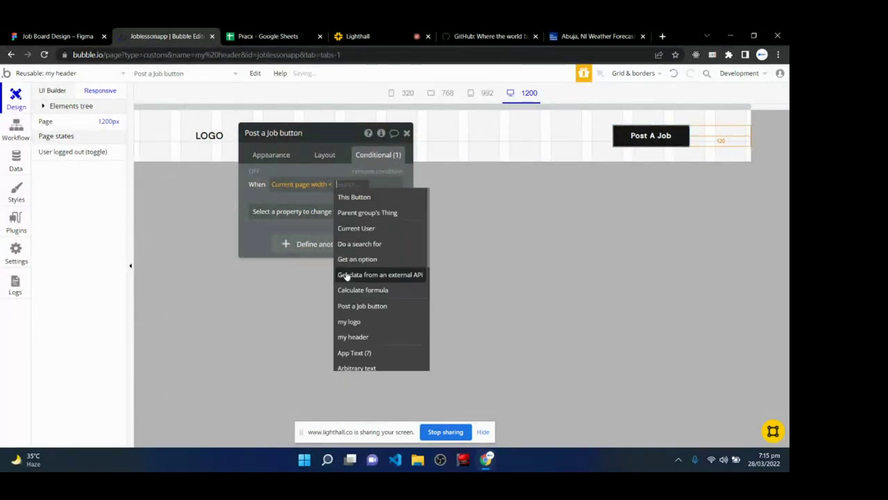
{"action": "type", "text": "30"}
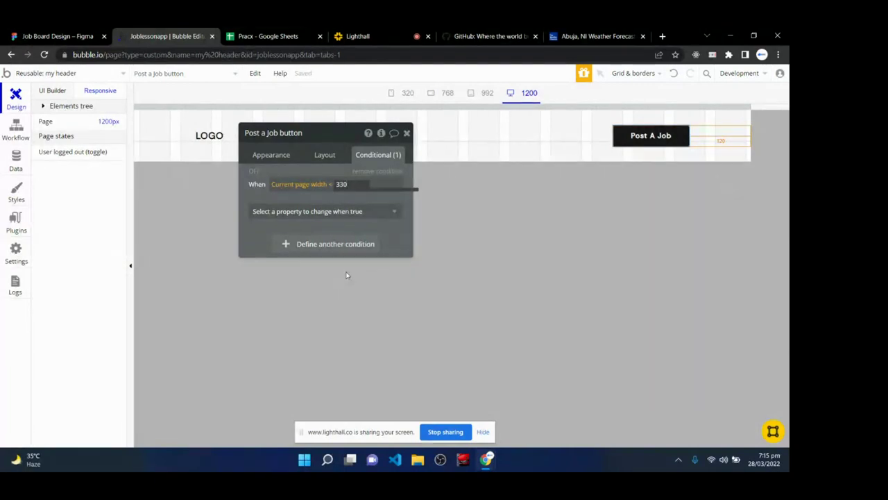
{"action": "key", "text": "BackSpace"}
{"action": "key", "text": "BackSpace"}
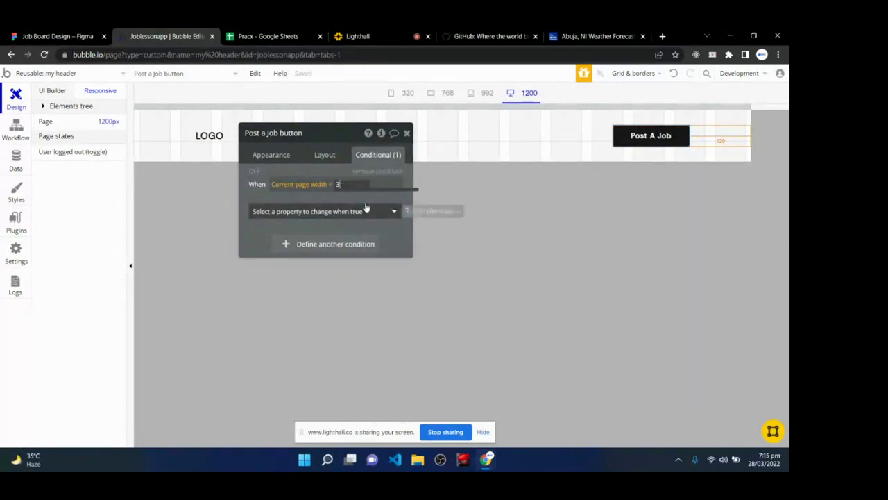
{"action": "type", "text": "80"}
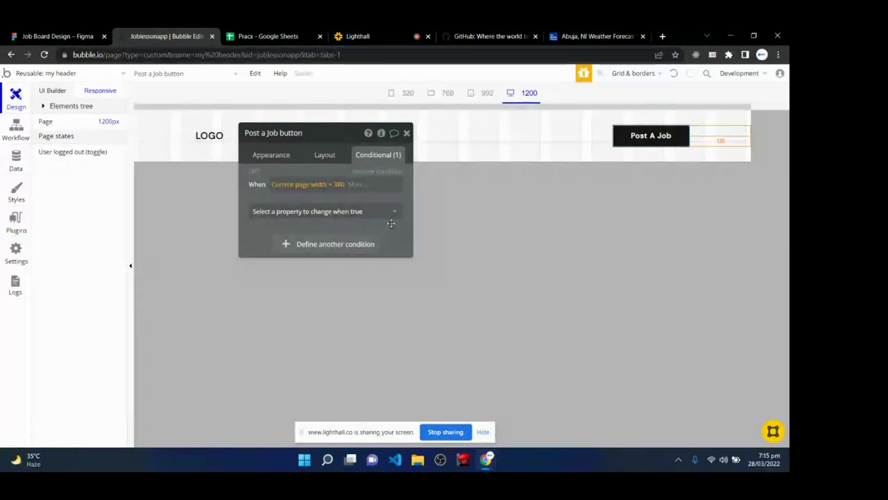
{"action": "left_click_drag", "start_coordinate": [345, 185], "coordinate": [257, 185]}
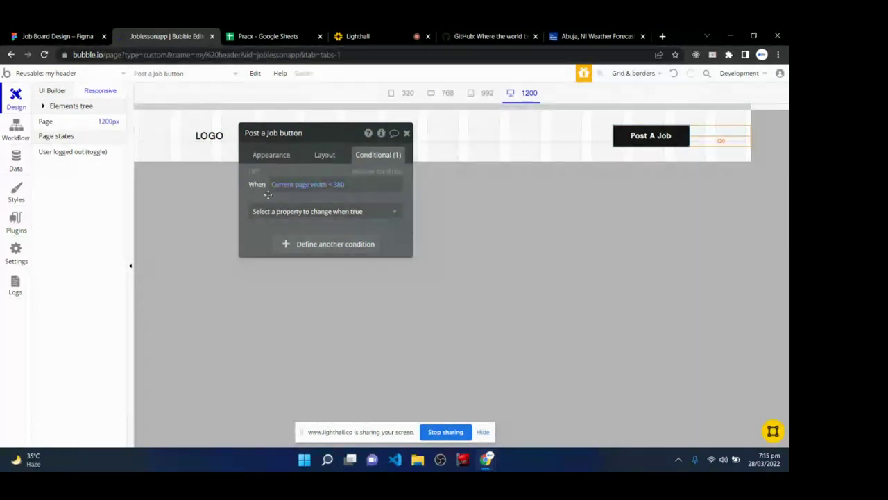
{"action": "left_click", "coordinate": [354, 188]}
{"action": "left_click", "coordinate": [355, 189]}
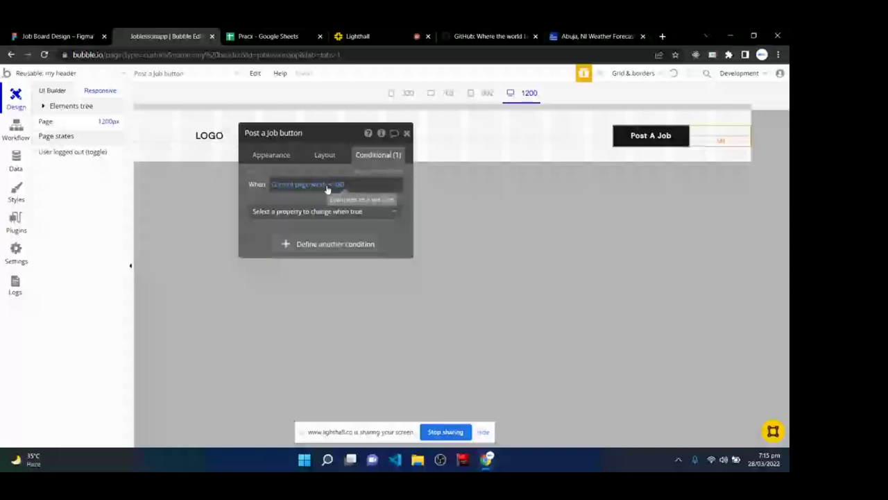
- Make the condition change Right margin from 120 to 12, then check the class call and return
{"action": "left_click", "coordinate": [294, 214]}
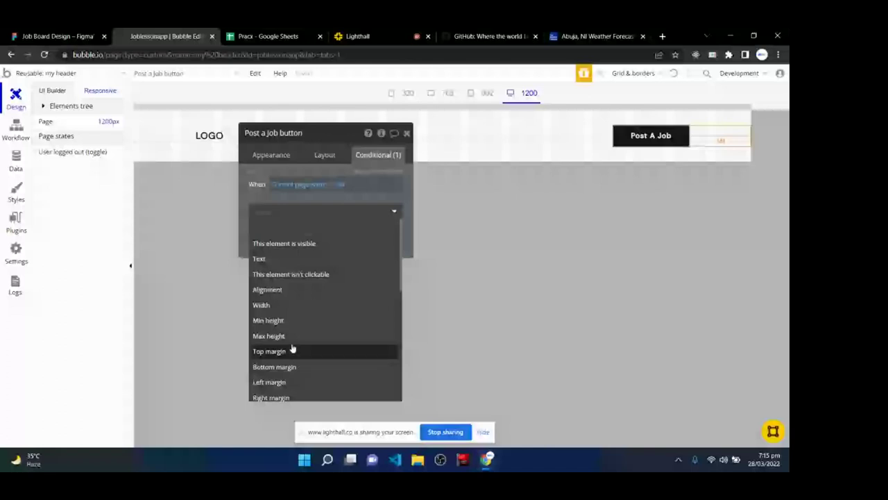
{"action": "scroll", "coordinate": [294, 375], "scroll_direction": "down", "scroll_amount": 1}
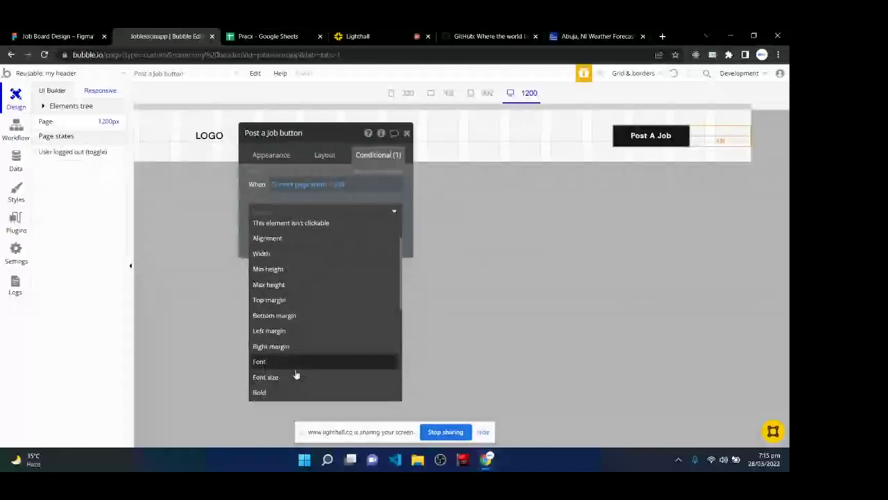
{"action": "left_click", "coordinate": [277, 346]}
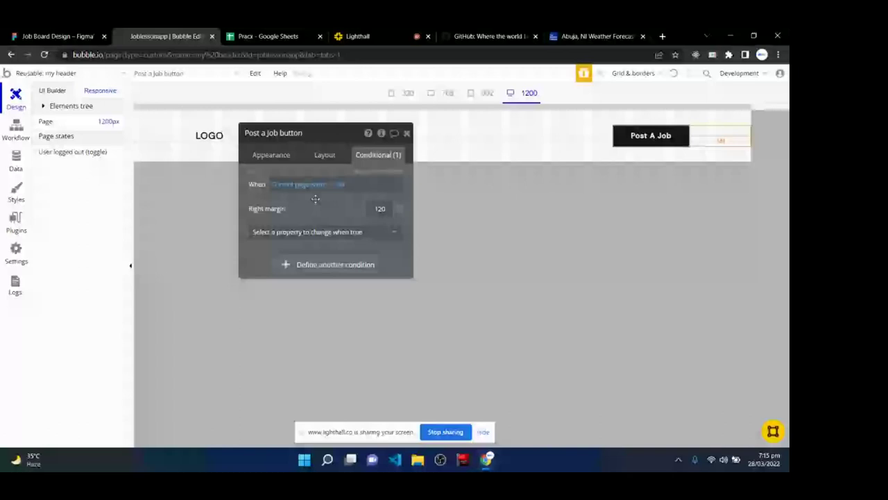
{"action": "double_click", "coordinate": [387, 209]}
{"action": "type", "text": "12"}
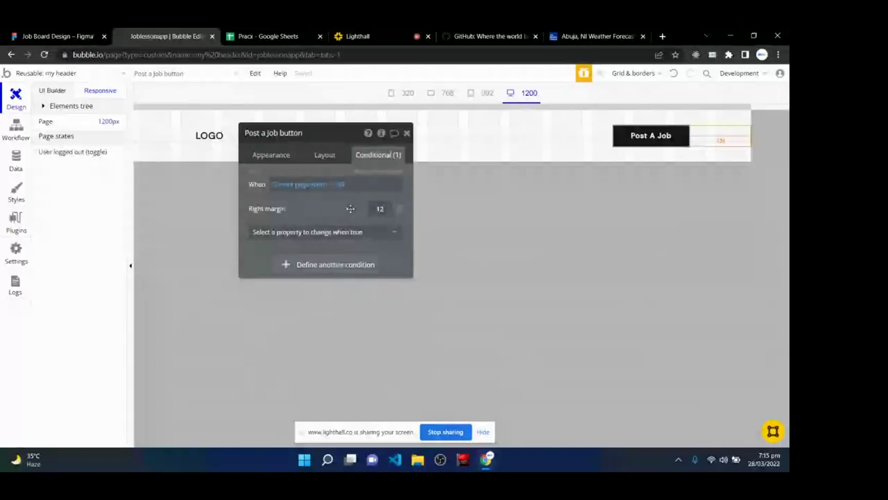
{"action": "left_click", "coordinate": [366, 35]}
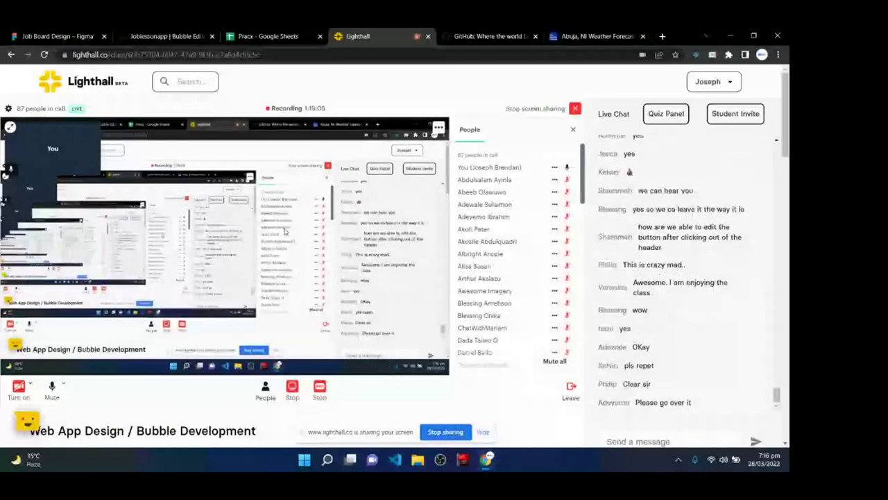
{"action": "left_click", "coordinate": [173, 36]}
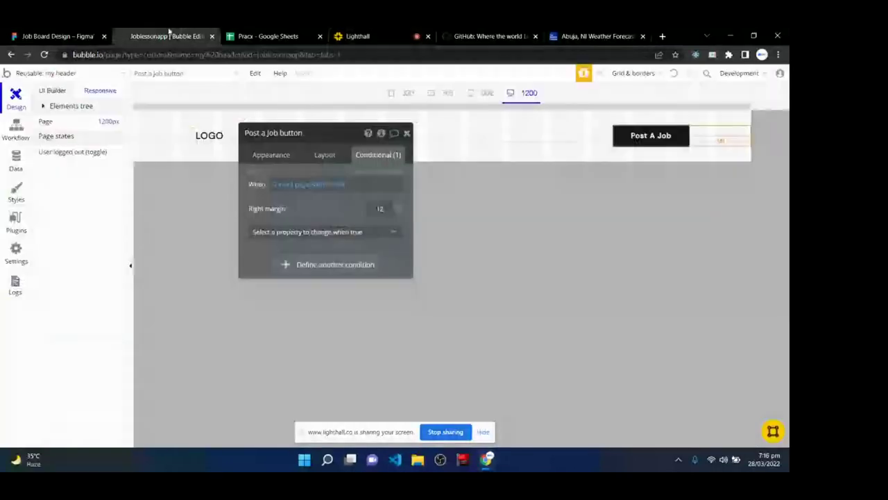
- Remove the page-width condition from the button, close its property editor, and preview at 320 width
{"action": "left_click", "coordinate": [377, 171]}
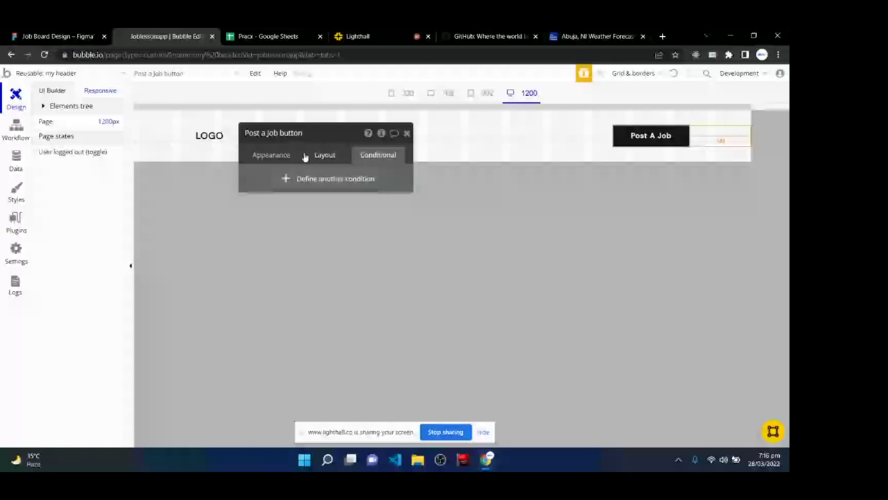
{"action": "left_click", "coordinate": [324, 155]}
{"action": "left_click", "coordinate": [406, 133]}
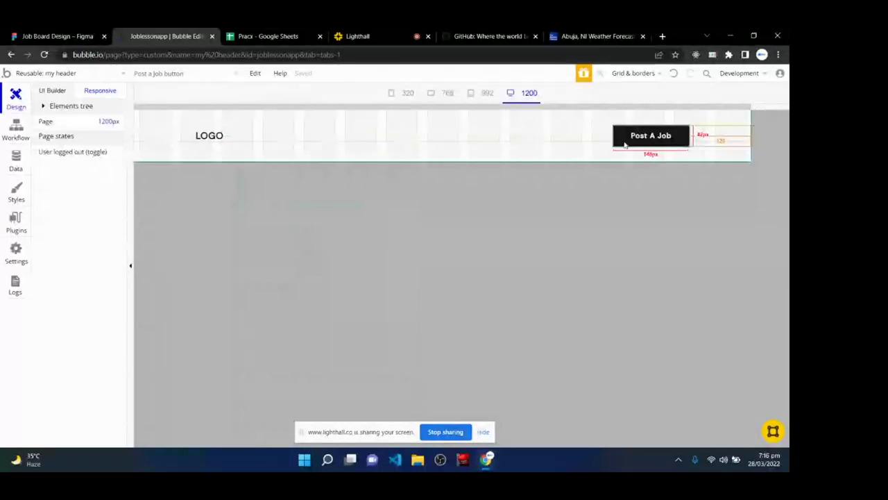
{"action": "left_click", "coordinate": [402, 95]}
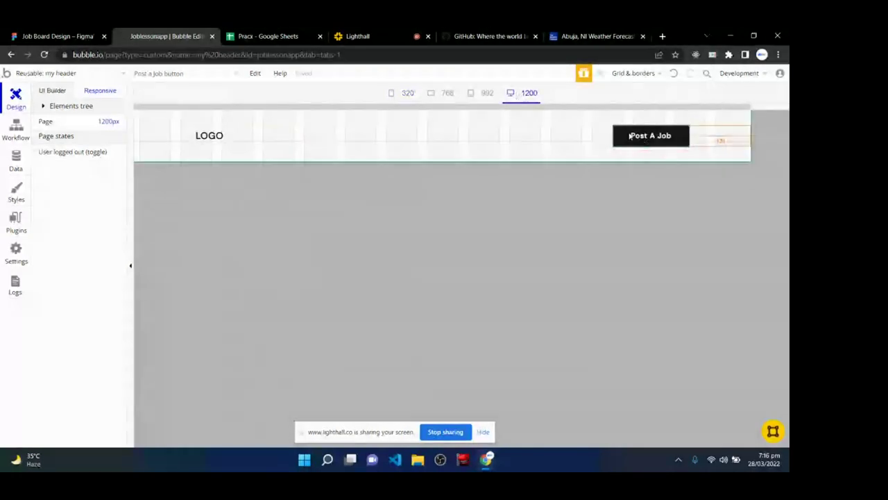
- In the Post A Job button's conditionals, add a rule: when Current page width < 380
{"action": "double_click", "coordinate": [633, 142]}
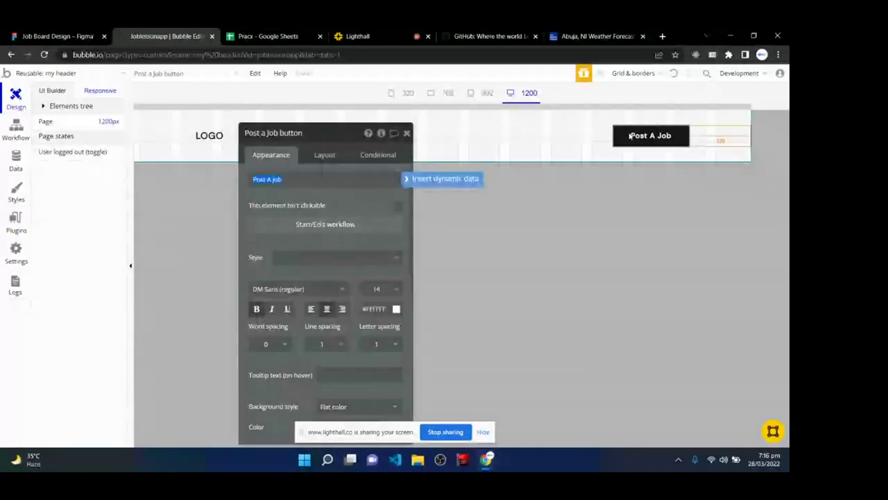
{"action": "left_click", "coordinate": [376, 156]}
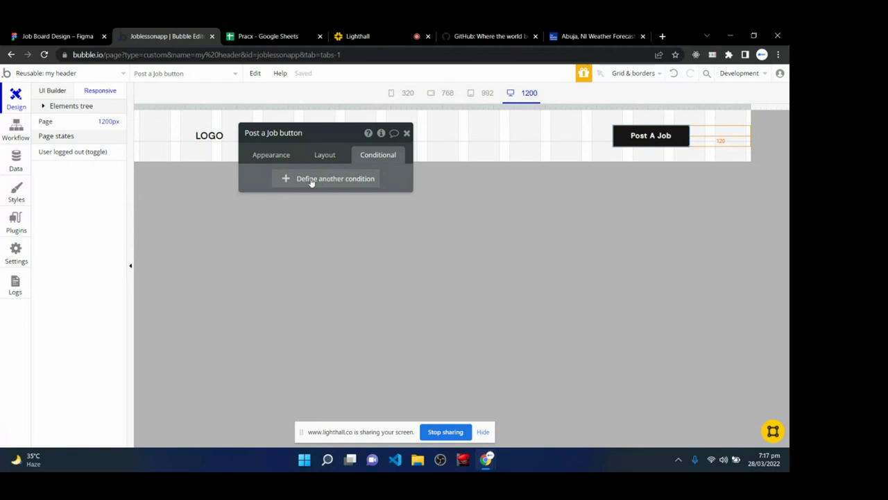
{"action": "left_click", "coordinate": [312, 182]}
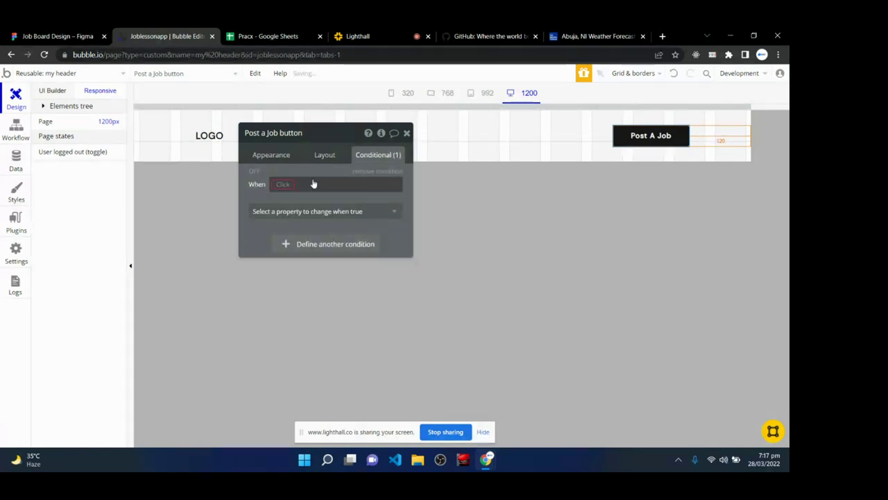
{"action": "left_click", "coordinate": [286, 182]}
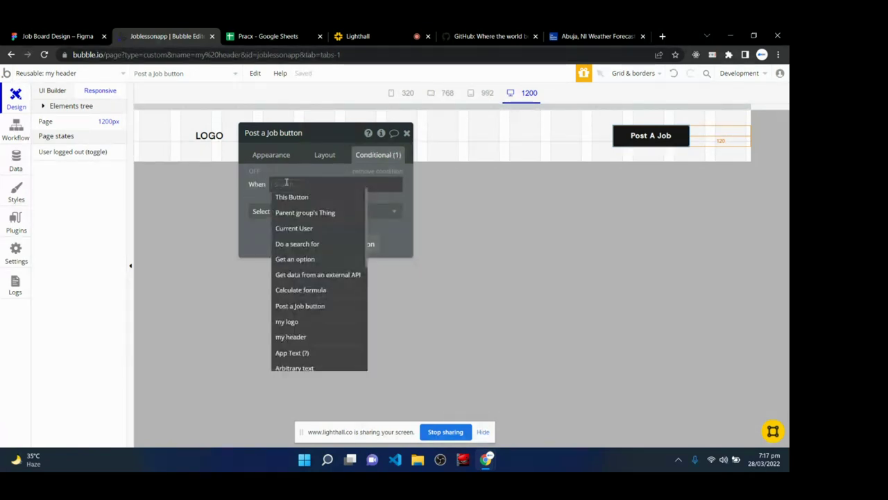
{"action": "type", "text": "curren"}
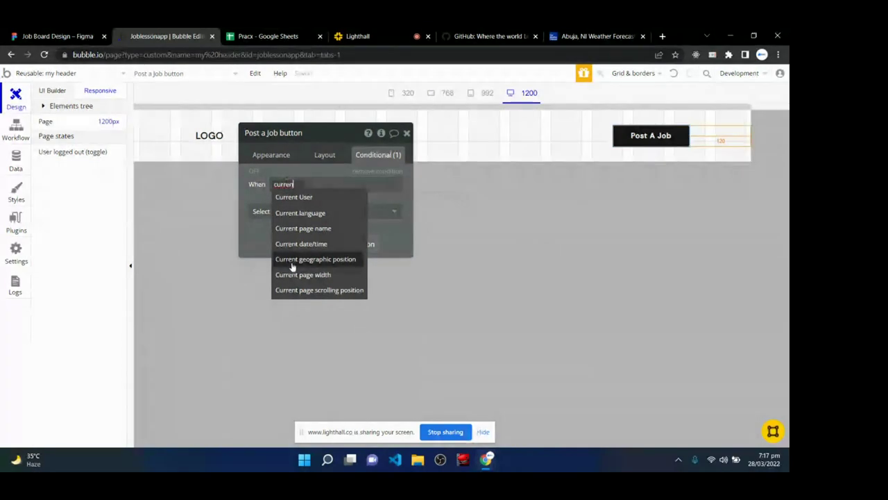
{"action": "left_click", "coordinate": [299, 274]}
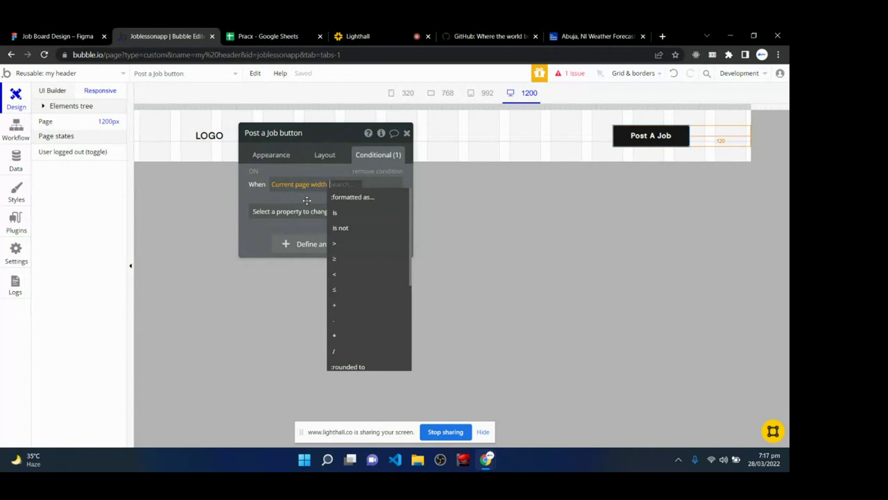
{"action": "left_click", "coordinate": [351, 275]}
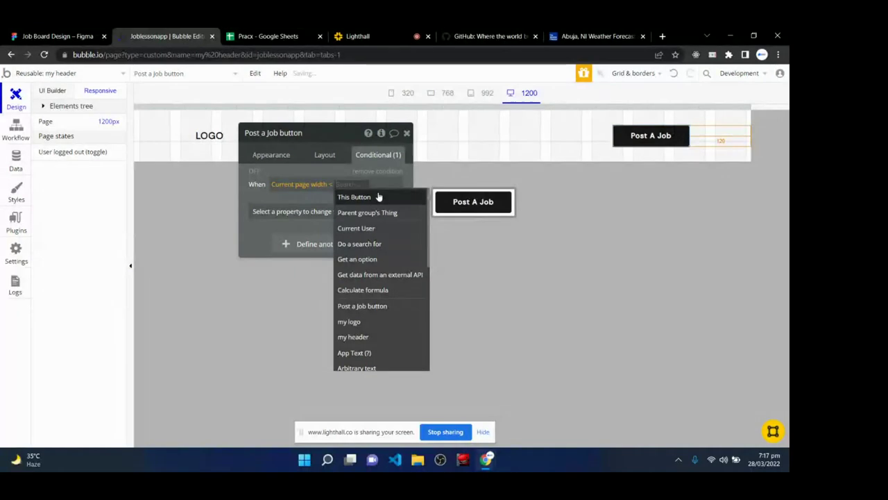
{"action": "type", "text": "380"}
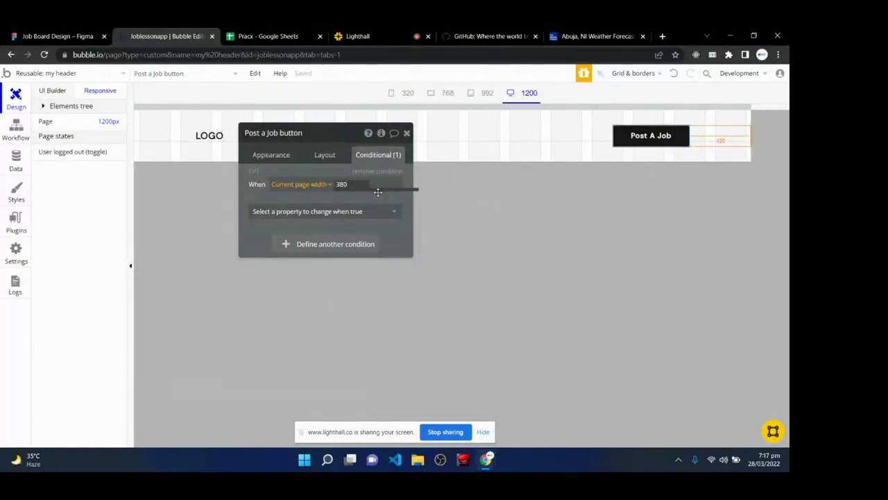
- Have that rule change the Right margin from 120 to 12
{"action": "left_click", "coordinate": [291, 212]}
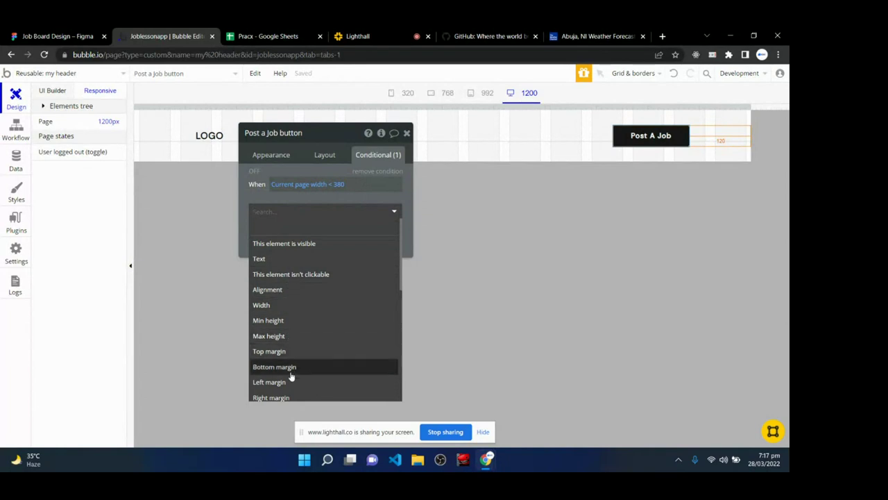
{"action": "left_click", "coordinate": [284, 397]}
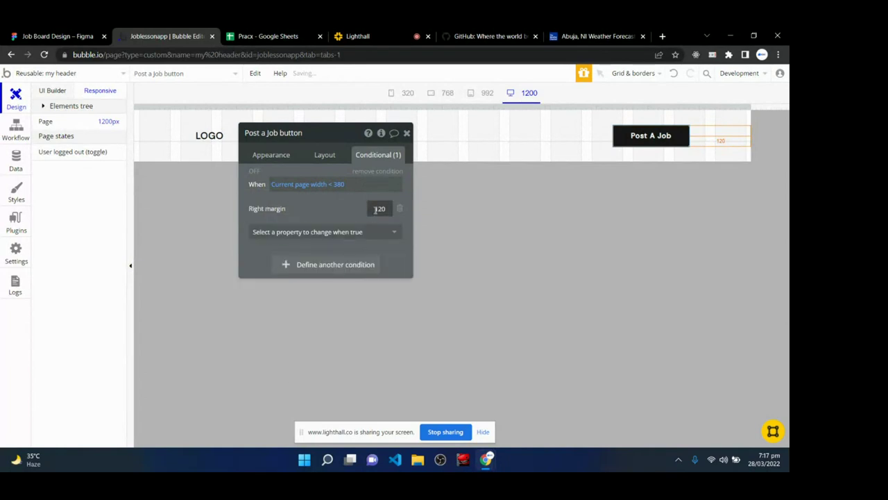
{"action": "left_click_drag", "start_coordinate": [373, 209], "coordinate": [392, 209]}
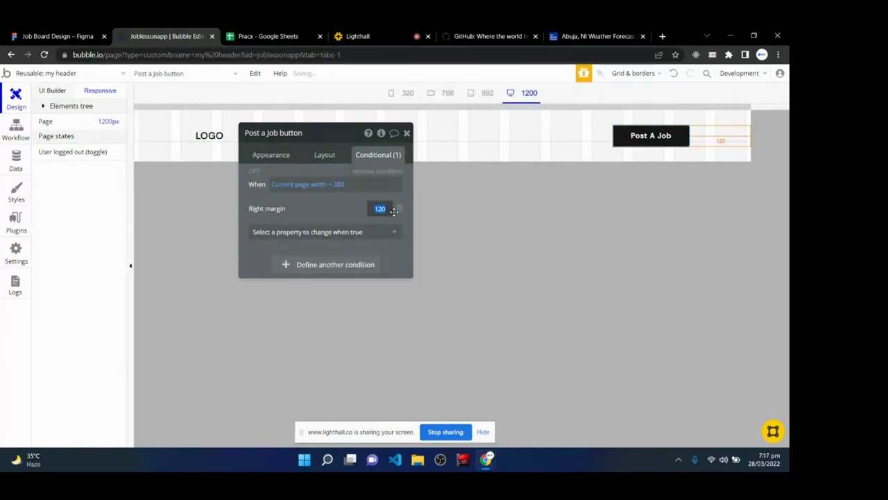
{"action": "type", "text": "12"}
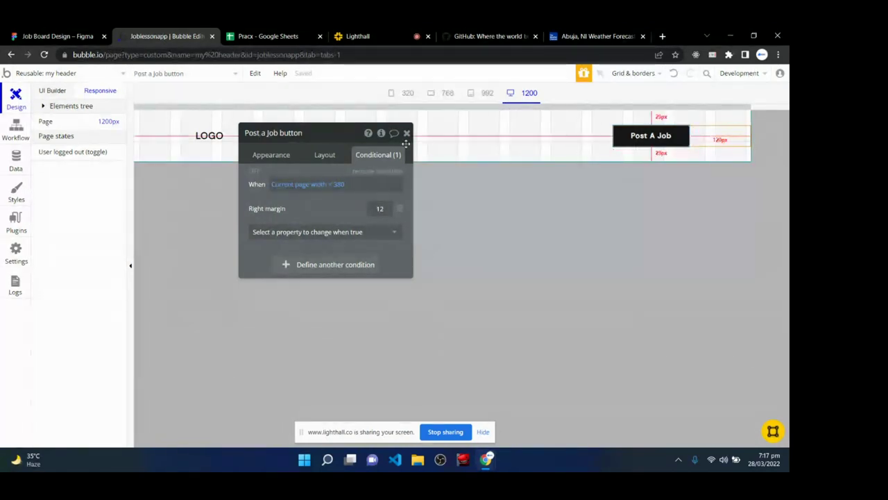
- Preview the header at 320 width and back at 1200, then open the LOGO's properties
{"action": "left_click_drag", "start_coordinate": [327, 139], "coordinate": [432, 226]}
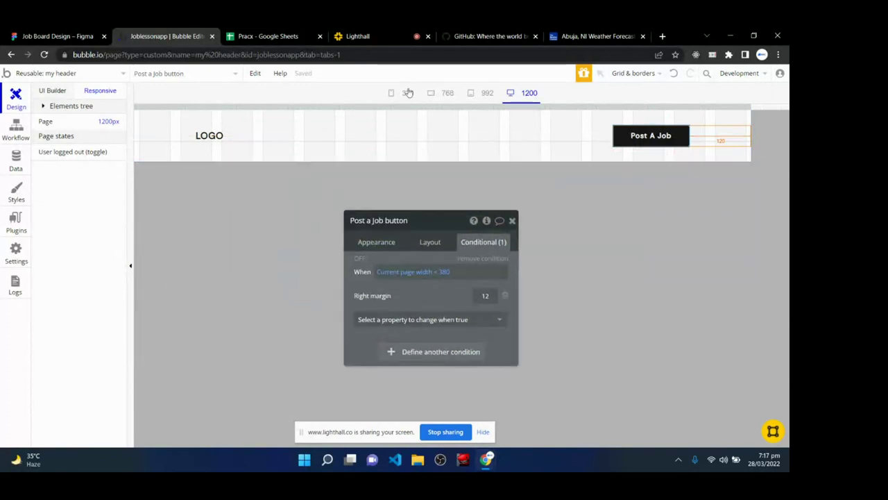
{"action": "left_click", "coordinate": [408, 93]}
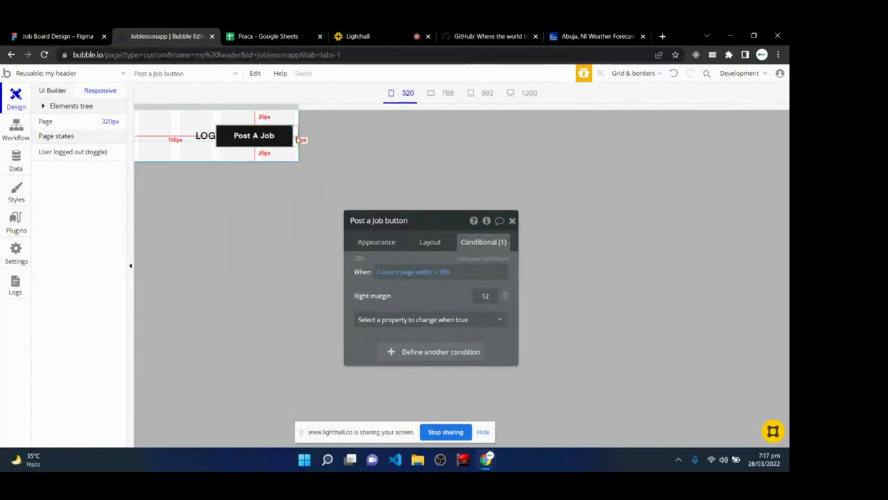
{"action": "left_click", "coordinate": [408, 95]}
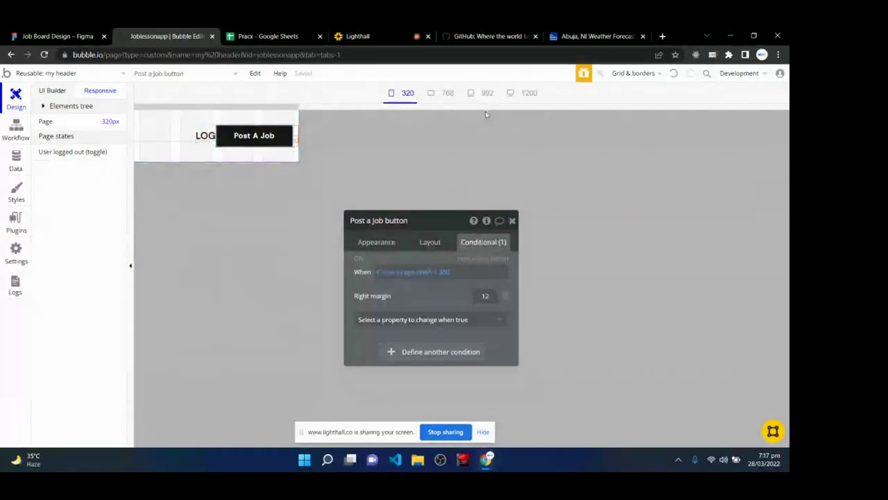
{"action": "left_click", "coordinate": [526, 93]}
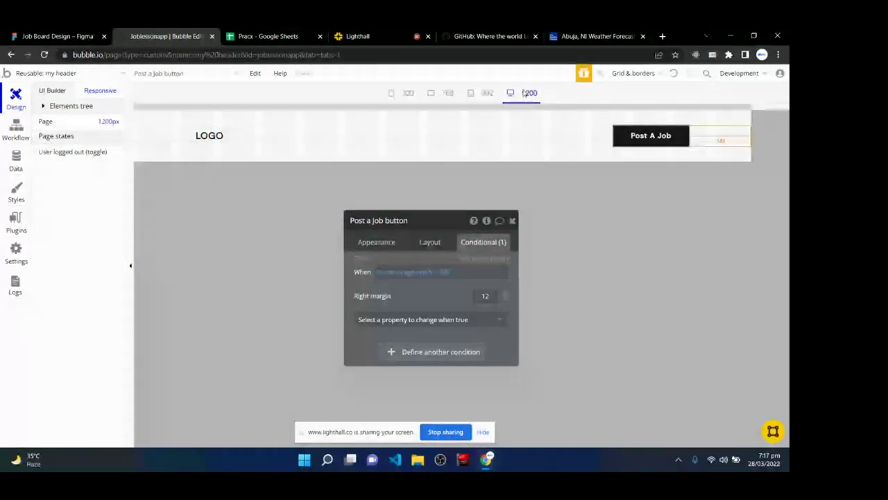
{"action": "left_click", "coordinate": [220, 140]}
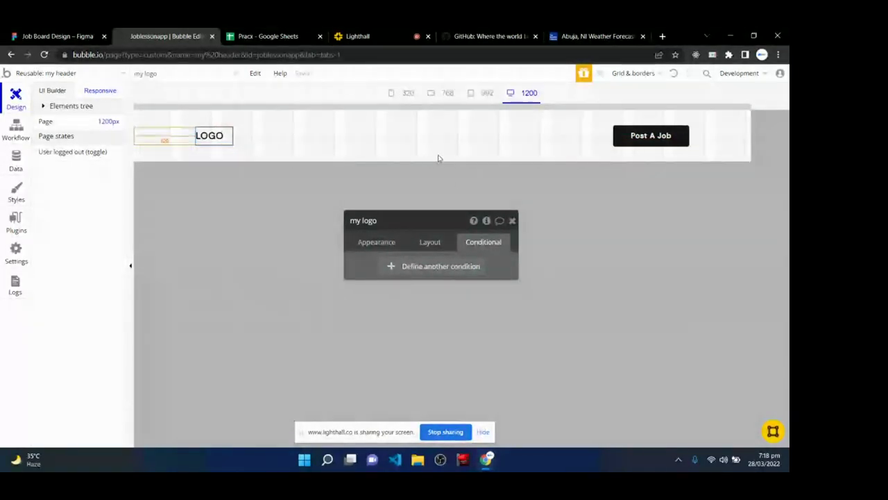
- Add a LOGO conditional rule: when Current page width < 380
{"action": "left_click", "coordinate": [377, 244]}
{"action": "left_click_drag", "start_coordinate": [428, 228], "coordinate": [433, 153]}
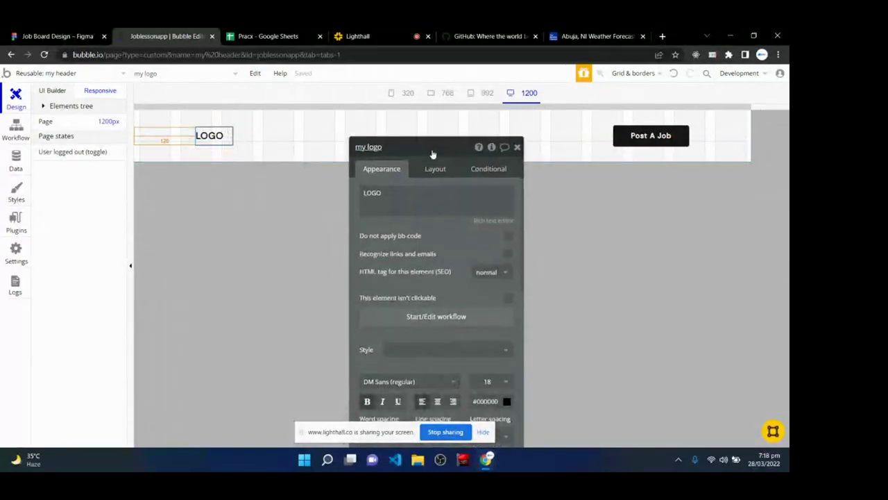
{"action": "left_click", "coordinate": [488, 170]}
{"action": "left_click", "coordinate": [450, 193]}
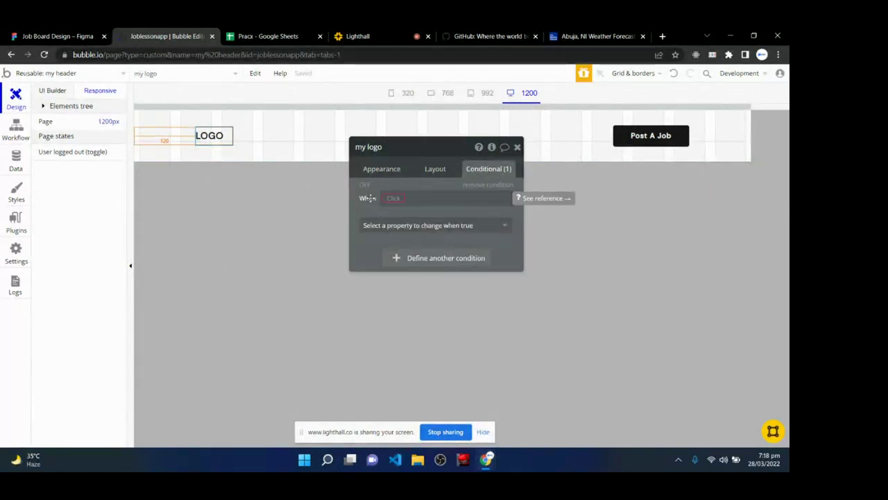
{"action": "left_click", "coordinate": [400, 201]}
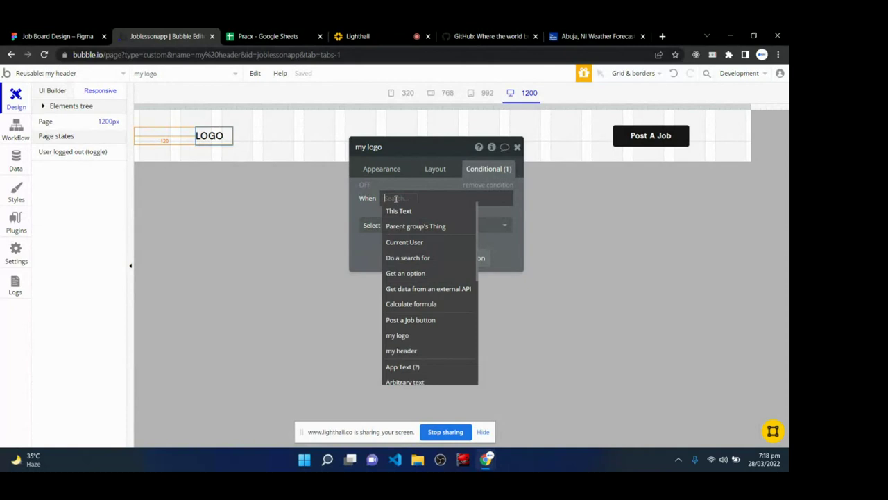
{"action": "type", "text": "curre"}
{"action": "left_click", "coordinate": [431, 287]}
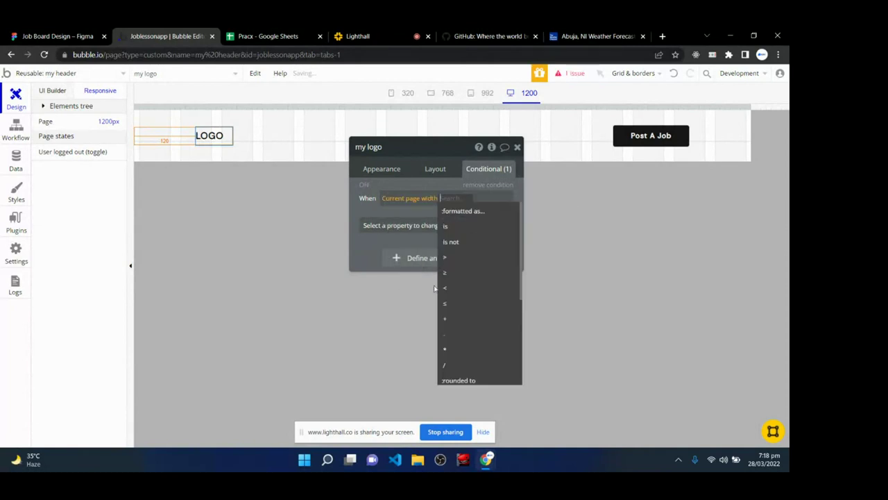
{"action": "left_click", "coordinate": [455, 289]}
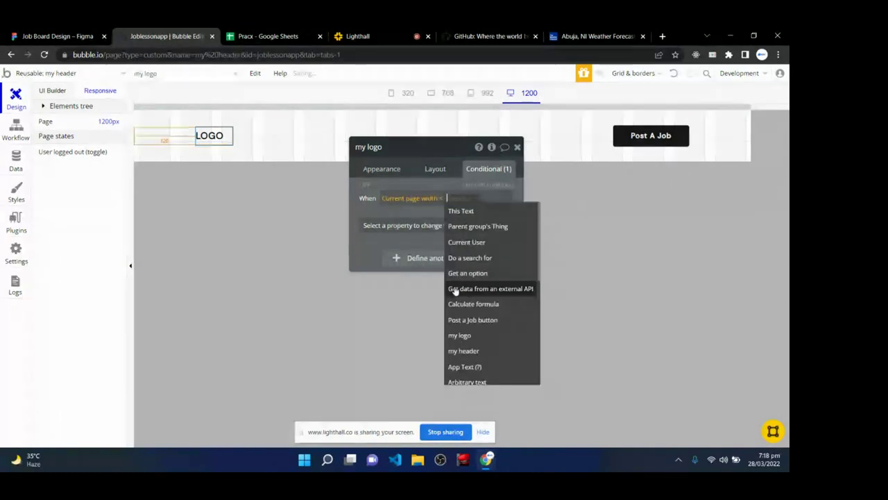
{"action": "type", "text": "380"}
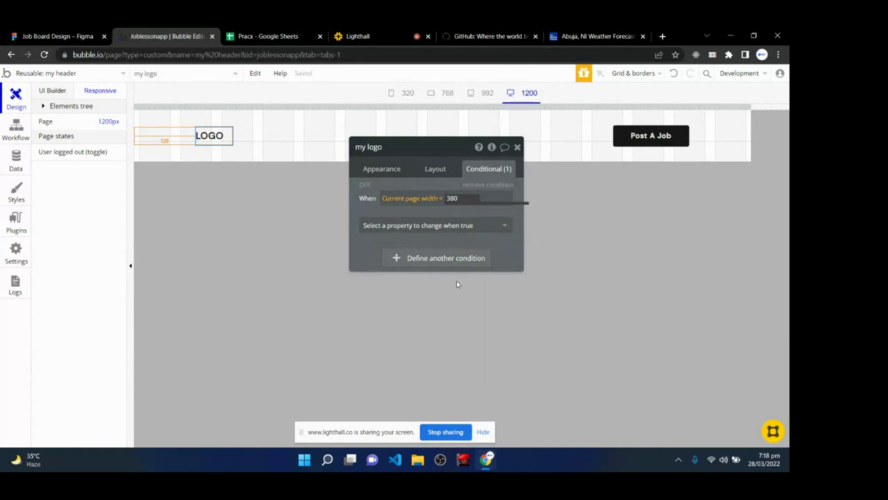
- Have the rule set the LOGO's left margin to 12 and close the editor
{"action": "left_click", "coordinate": [444, 224]}
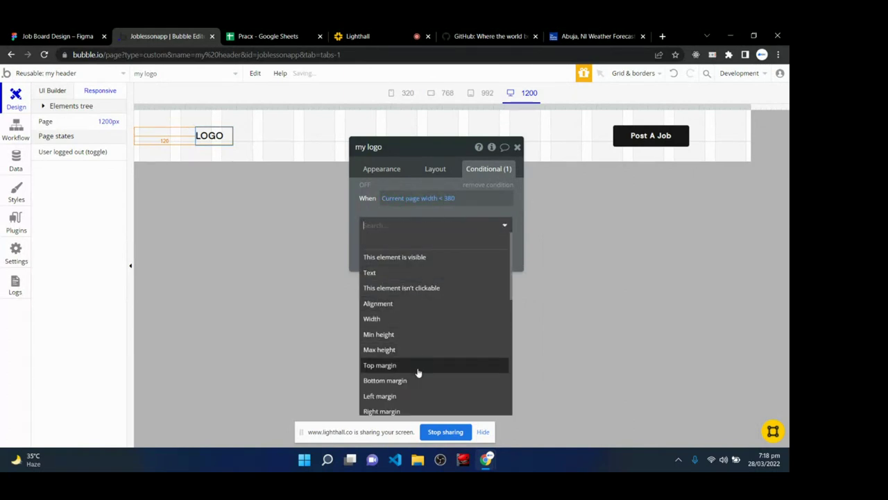
{"action": "left_click", "coordinate": [413, 396]}
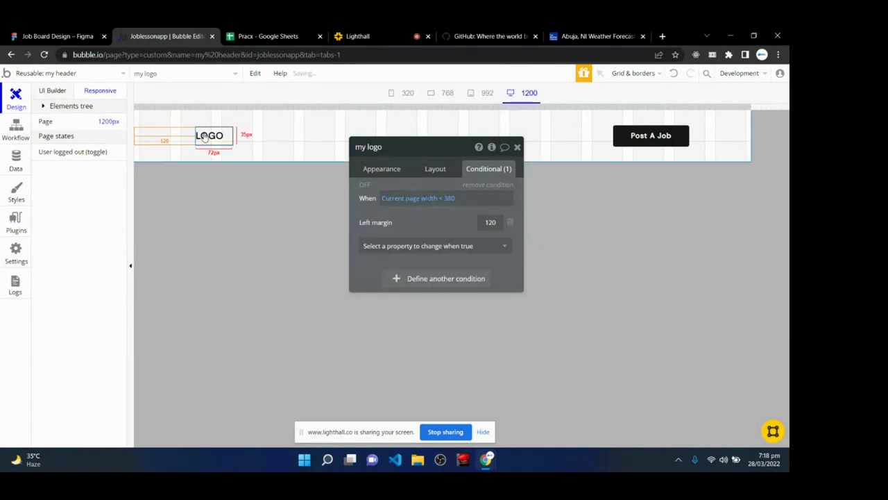
{"action": "left_click", "coordinate": [494, 223]}
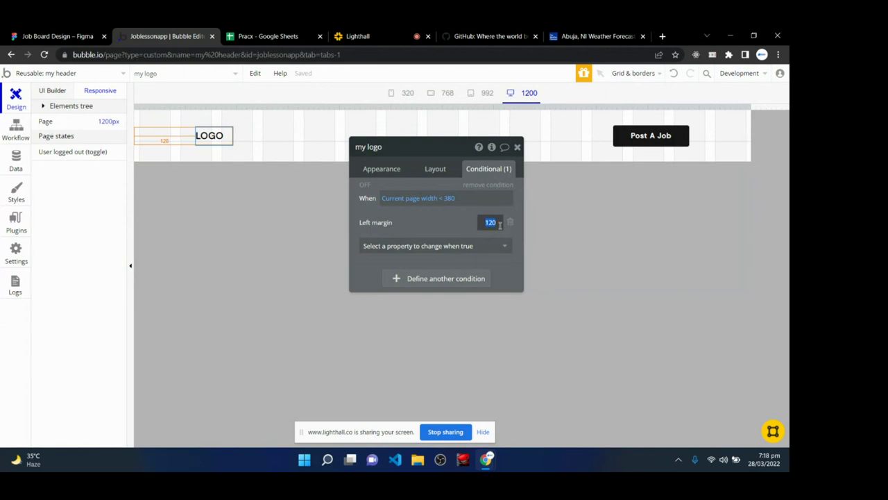
{"action": "type", "text": "12"}
{"action": "left_click", "coordinate": [517, 147]}
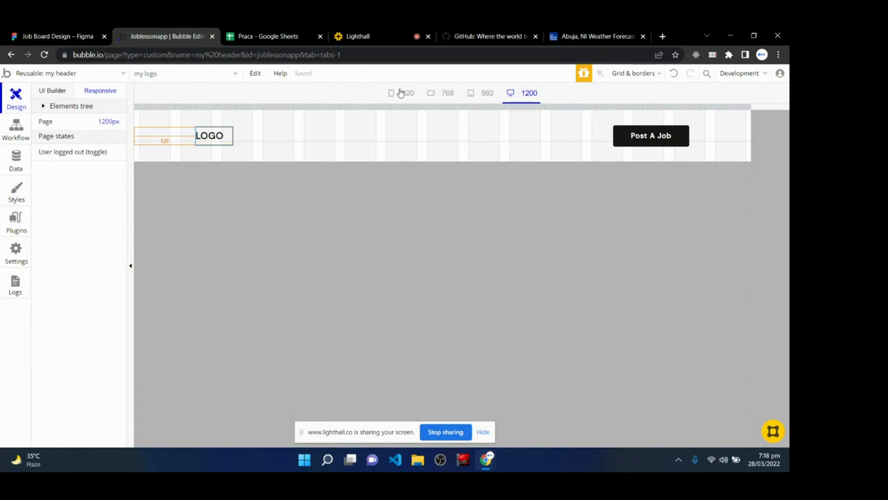
{"action": "left_click", "coordinate": [400, 93]}
{"action": "left_click", "coordinate": [230, 218]}
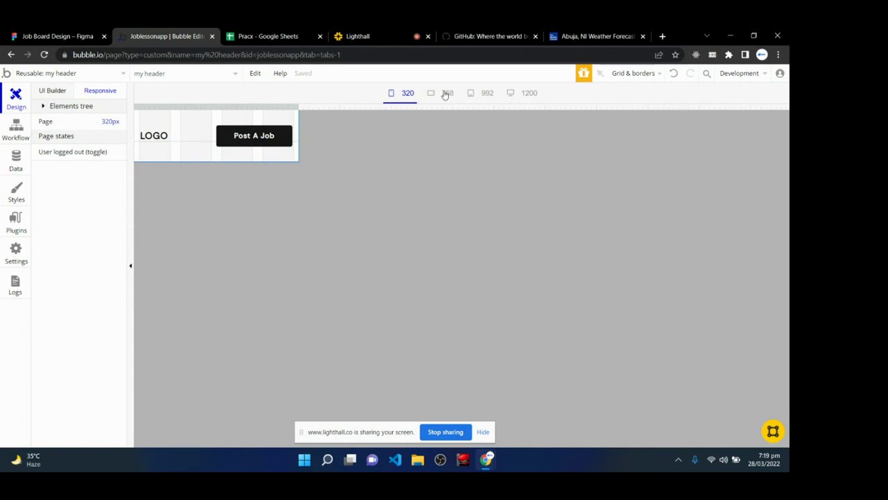
{"action": "left_click", "coordinate": [447, 93]}
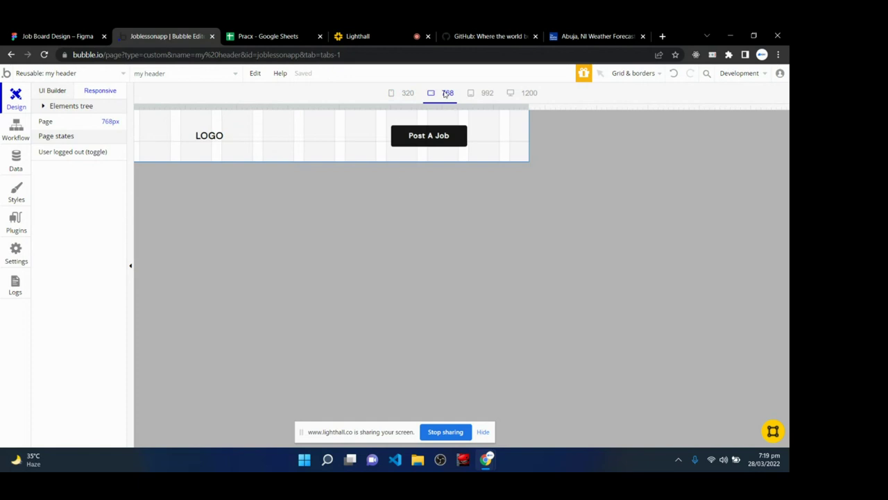
{"action": "left_click", "coordinate": [484, 95]}
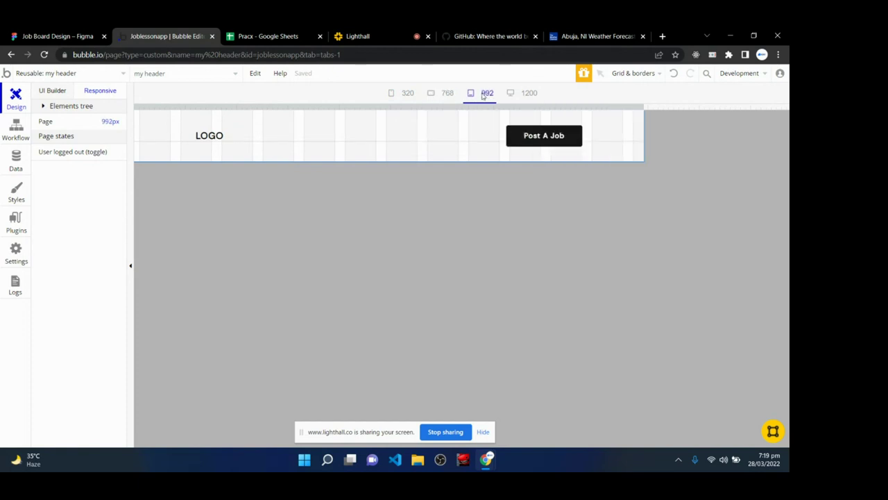
{"action": "left_click", "coordinate": [527, 94]}
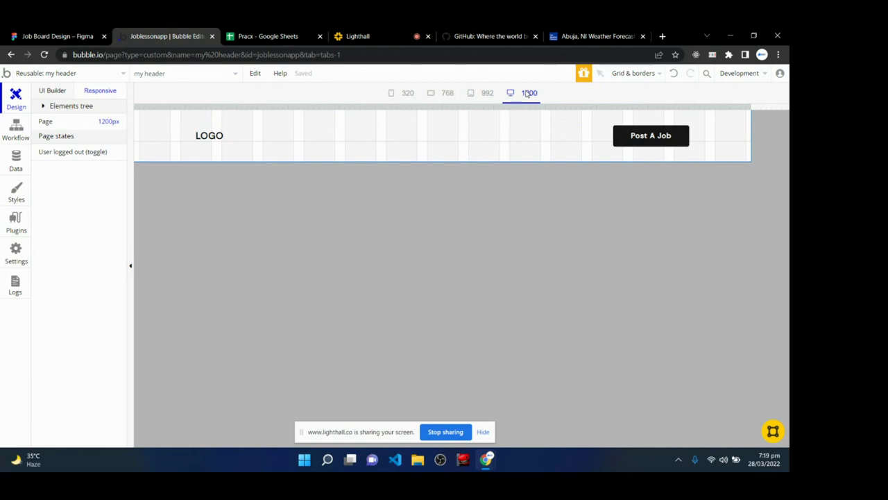
{"action": "left_click", "coordinate": [354, 36]}
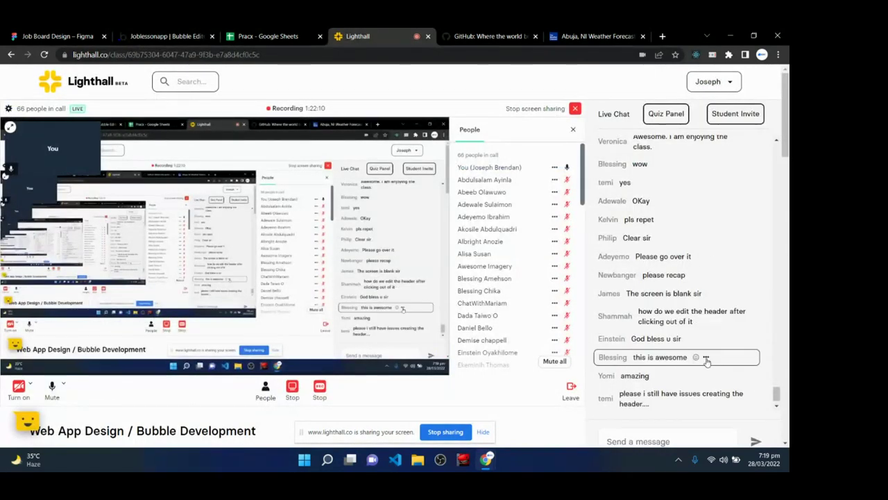
- Scroll the Lighthall class page, then go back to the Bubble editor tab
{"action": "scroll", "coordinate": [706, 361], "scroll_direction": "down", "scroll_amount": 2}
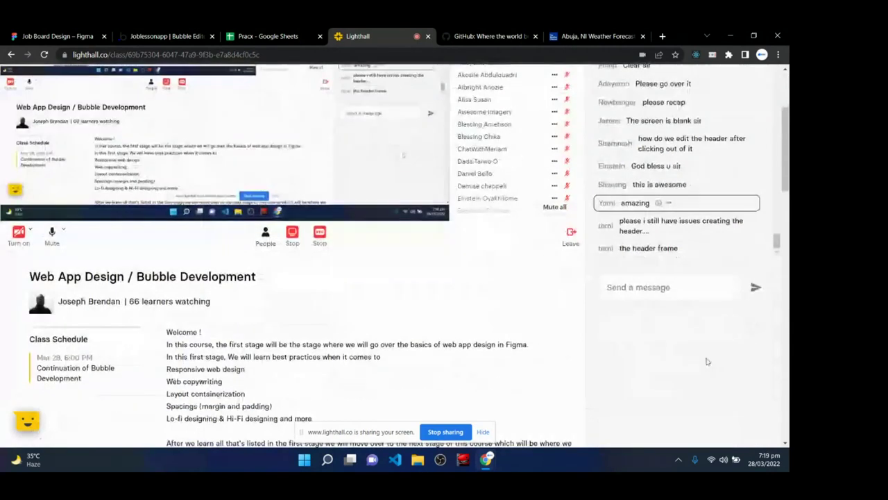
{"action": "scroll", "coordinate": [502, 395], "scroll_direction": "up", "scroll_amount": 2}
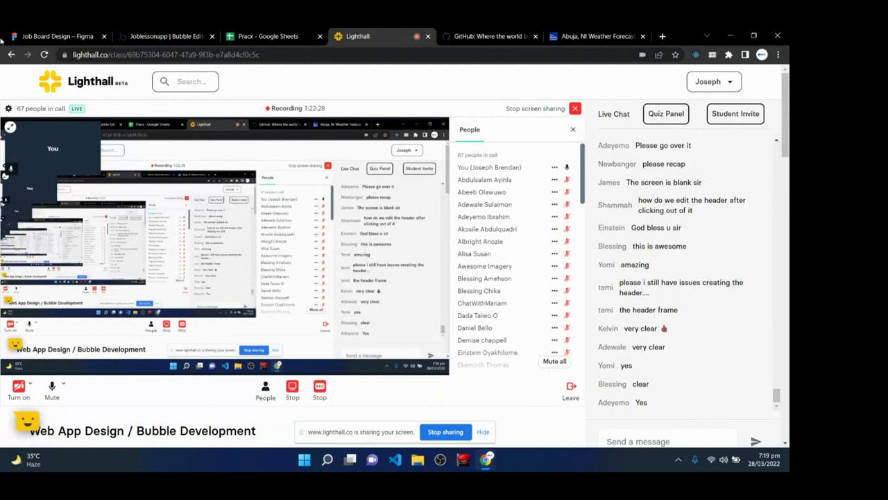
{"action": "left_click", "coordinate": [147, 31]}
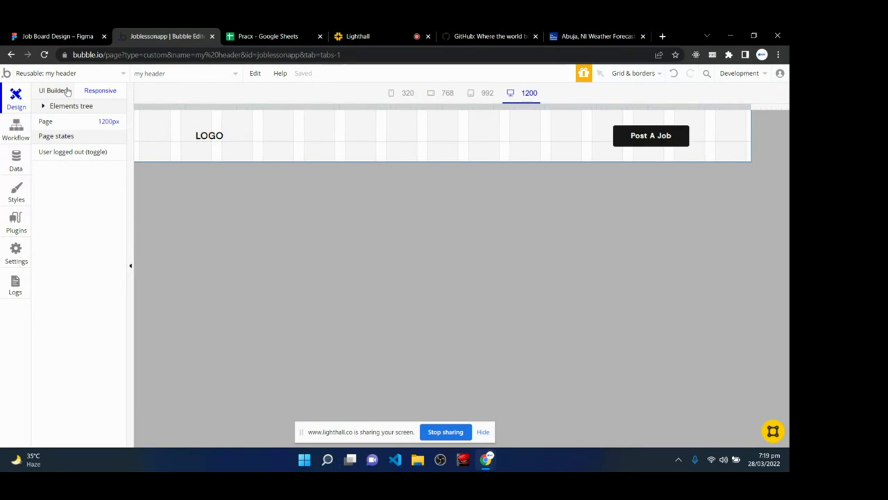
- Browse the UI Builder element palette and Responsive settings, then switch back to the Lighthall class
{"action": "left_click", "coordinate": [59, 90]}
{"action": "scroll", "coordinate": [80, 380], "scroll_direction": "down", "scroll_amount": 3}
{"action": "scroll", "coordinate": [82, 380], "scroll_direction": "down", "scroll_amount": 3}
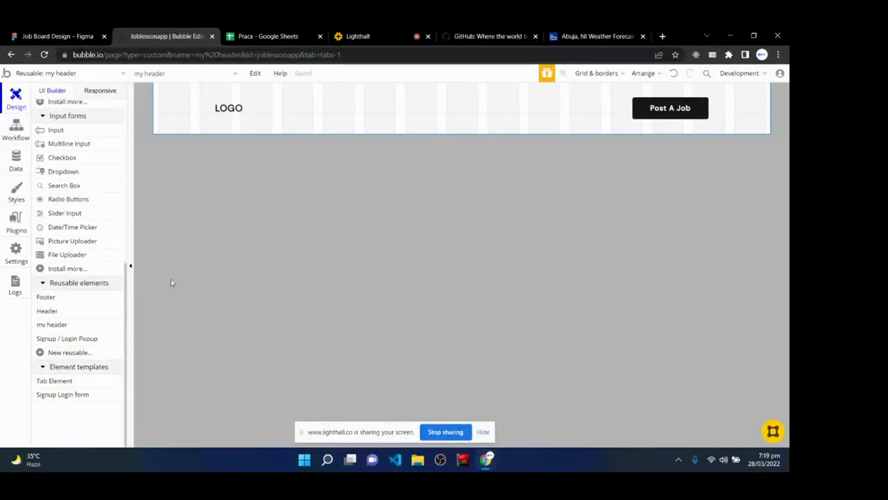
{"action": "scroll", "coordinate": [73, 333], "scroll_direction": "up", "scroll_amount": 8}
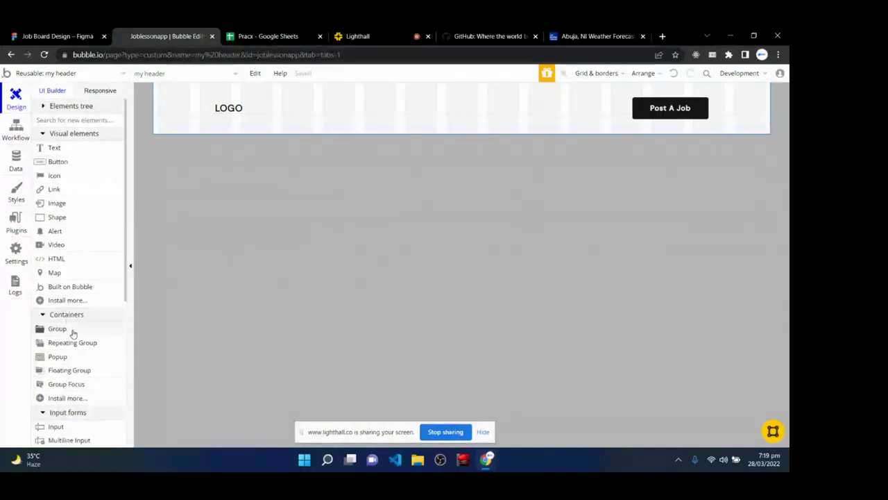
{"action": "left_click", "coordinate": [104, 90]}
{"action": "left_click", "coordinate": [53, 90]}
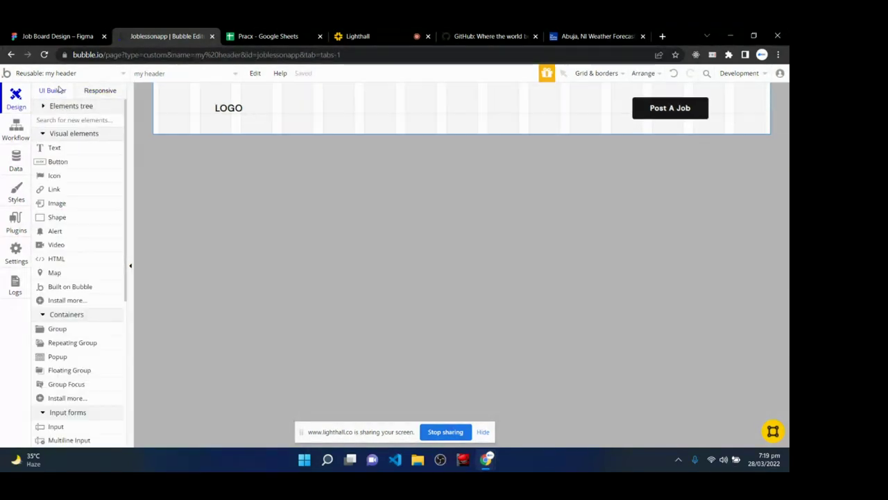
{"action": "left_click", "coordinate": [389, 36]}
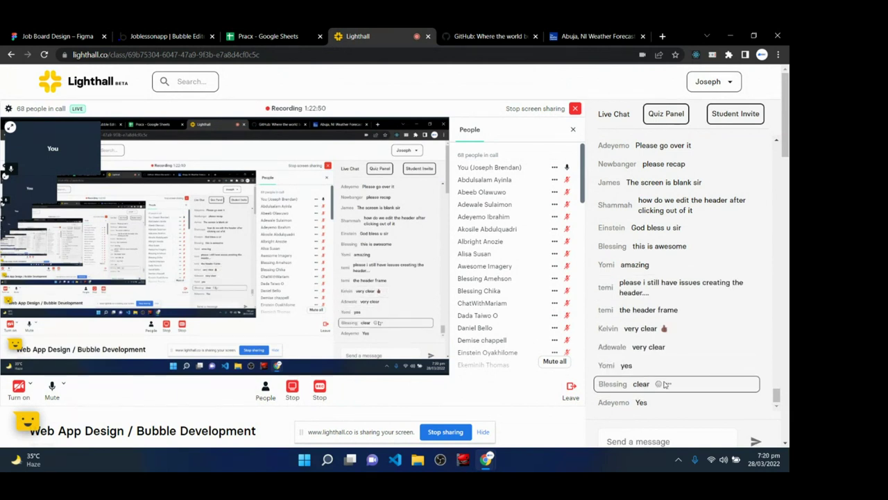
- Scroll through the Lighthall People list, then return to the Bubble header editor
{"action": "scroll", "coordinate": [517, 291], "scroll_direction": "down", "scroll_amount": 5}
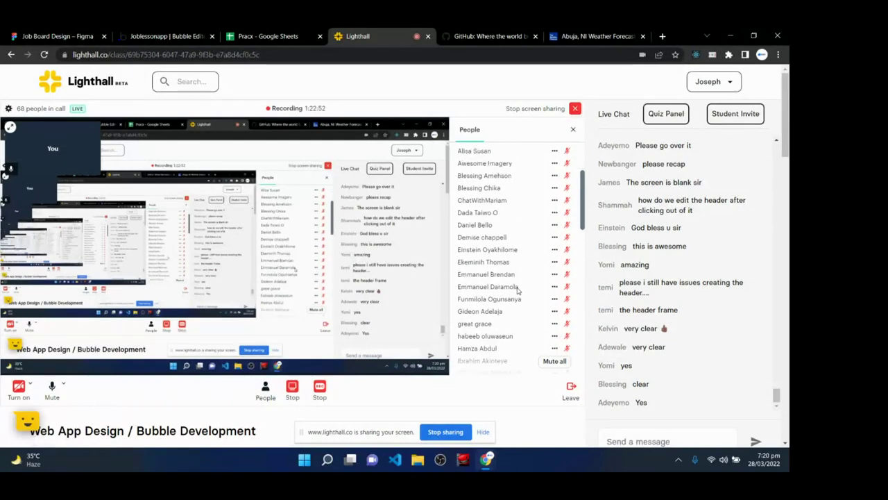
{"action": "scroll", "coordinate": [517, 291], "scroll_direction": "down", "scroll_amount": 10}
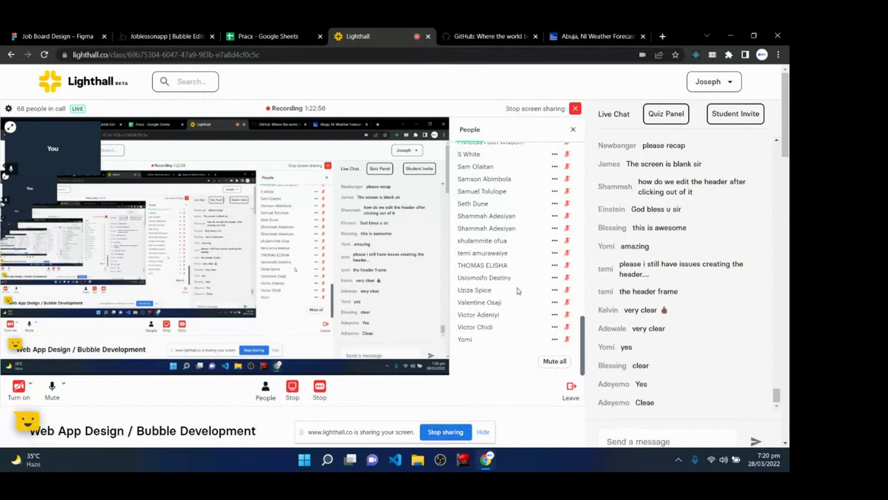
{"action": "scroll", "coordinate": [517, 291], "scroll_direction": "up", "scroll_amount": 15}
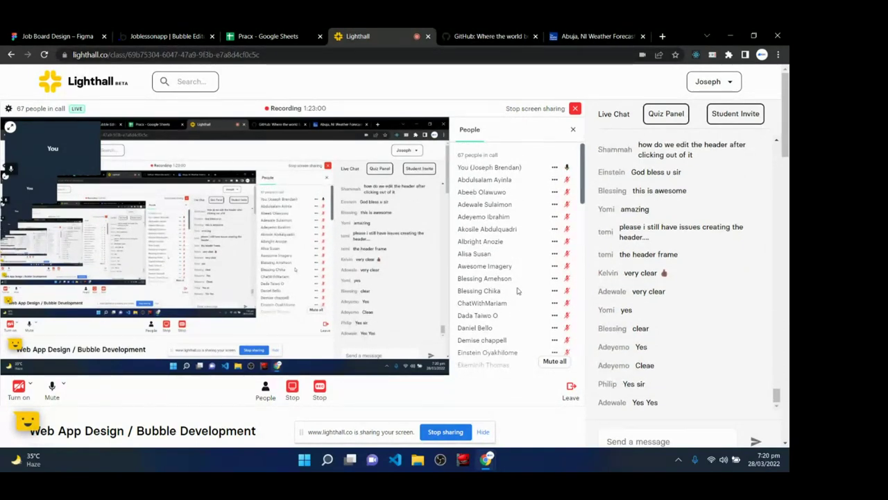
{"action": "left_click", "coordinate": [193, 34]}
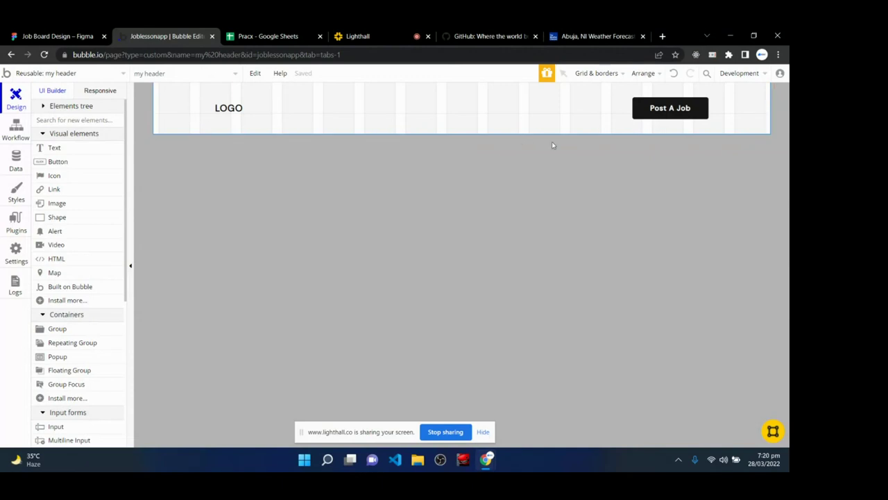
- Preview the header at 992, 768, 320 and 1200 widths, then open the Post A Job button's properties
{"action": "left_click", "coordinate": [111, 91]}
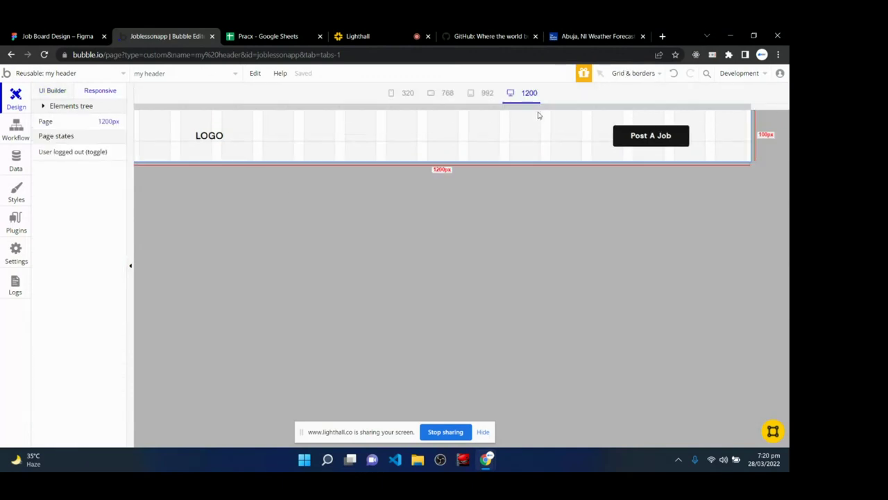
{"action": "left_click", "coordinate": [490, 93]}
{"action": "left_click", "coordinate": [449, 93]}
{"action": "left_click", "coordinate": [408, 96]}
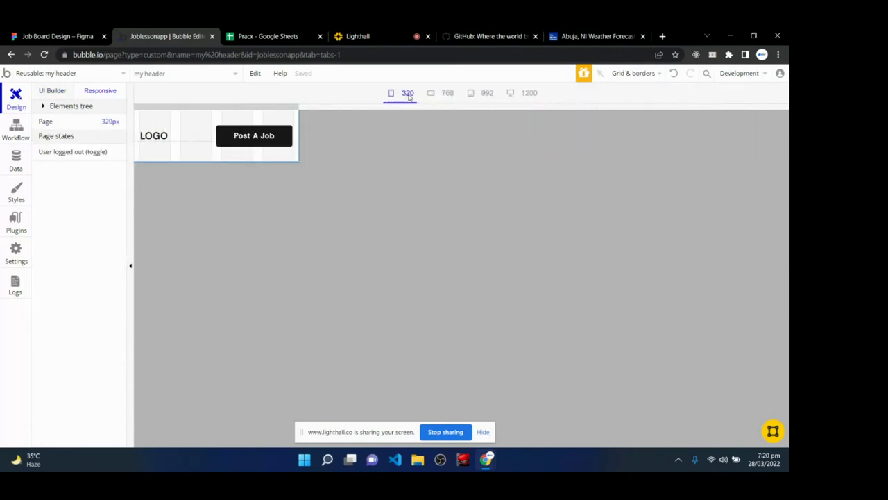
{"action": "left_click", "coordinate": [437, 94]}
{"action": "left_click", "coordinate": [480, 93]}
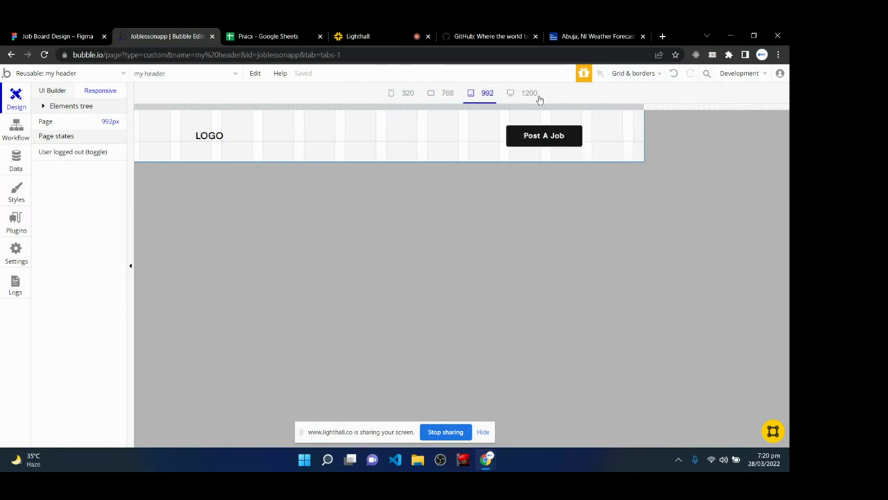
{"action": "left_click", "coordinate": [534, 94]}
{"action": "double_click", "coordinate": [617, 135]}
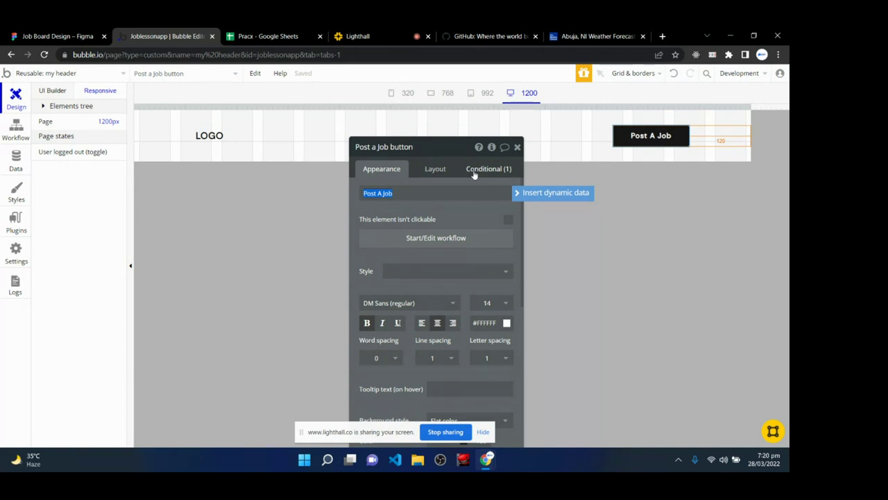
- Add Width set to 120 to the button's Current page width < 380 rule
{"action": "left_click", "coordinate": [474, 171]}
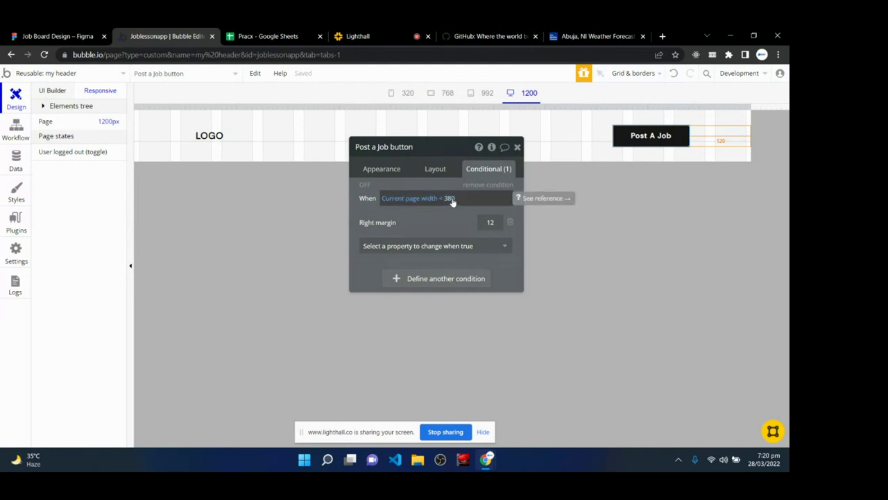
{"action": "left_click", "coordinate": [444, 278]}
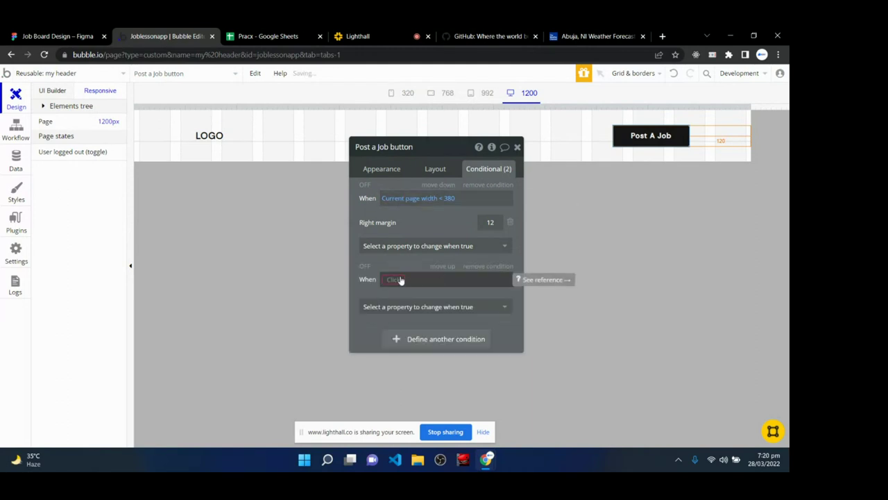
{"action": "left_click", "coordinate": [484, 267]}
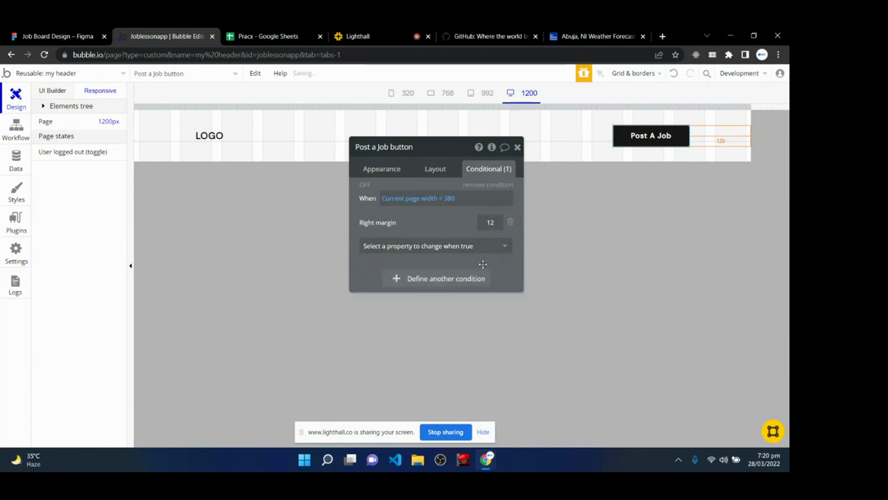
{"action": "left_click", "coordinate": [430, 244]}
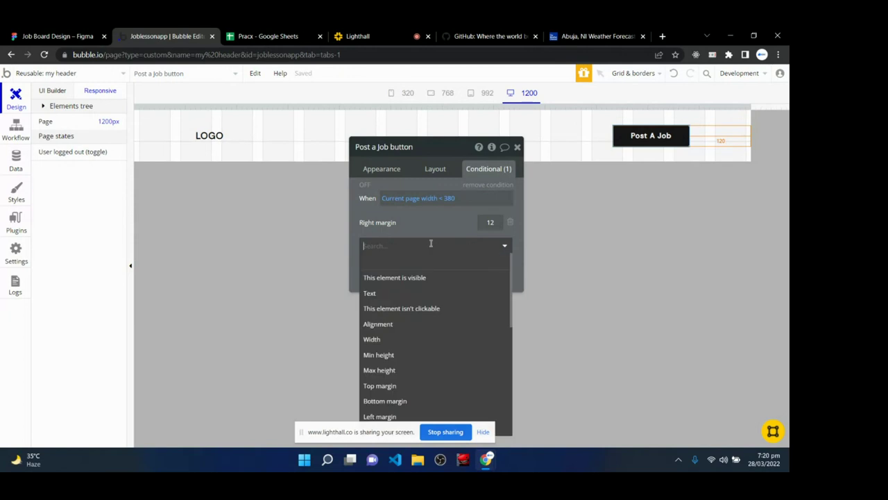
{"action": "scroll", "coordinate": [424, 361], "scroll_direction": "down", "scroll_amount": 3}
{"action": "scroll", "coordinate": [416, 371], "scroll_direction": "up", "scroll_amount": 3}
{"action": "scroll", "coordinate": [416, 353], "scroll_direction": "down", "scroll_amount": 3}
{"action": "scroll", "coordinate": [409, 350], "scroll_direction": "up", "scroll_amount": 3}
{"action": "left_click", "coordinate": [391, 340]}
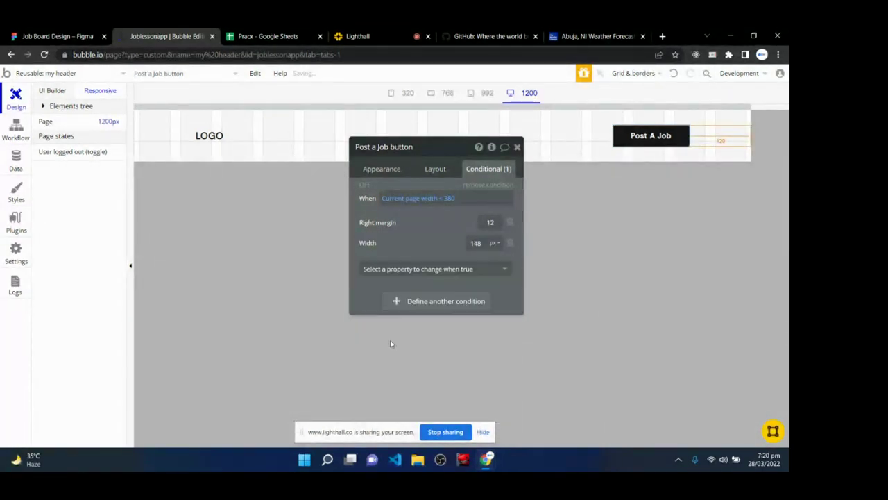
{"action": "left_click", "coordinate": [479, 243]}
{"action": "type", "text": "120"}
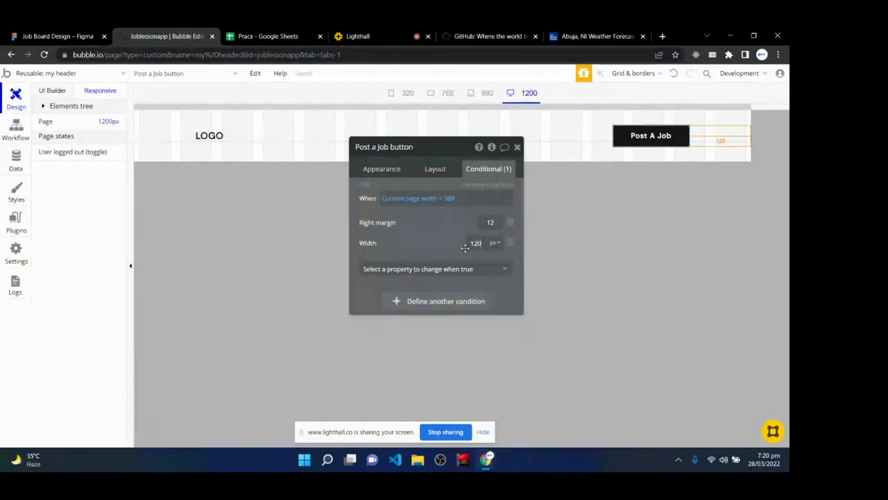
- Close the button's editor and check the header layout at 320 and 768 widths
{"action": "left_click", "coordinate": [517, 147]}
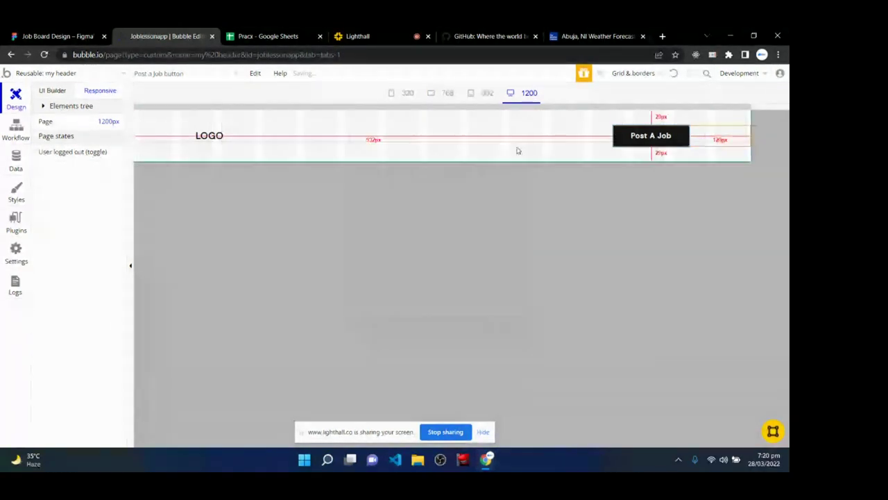
{"action": "left_click", "coordinate": [406, 93]}
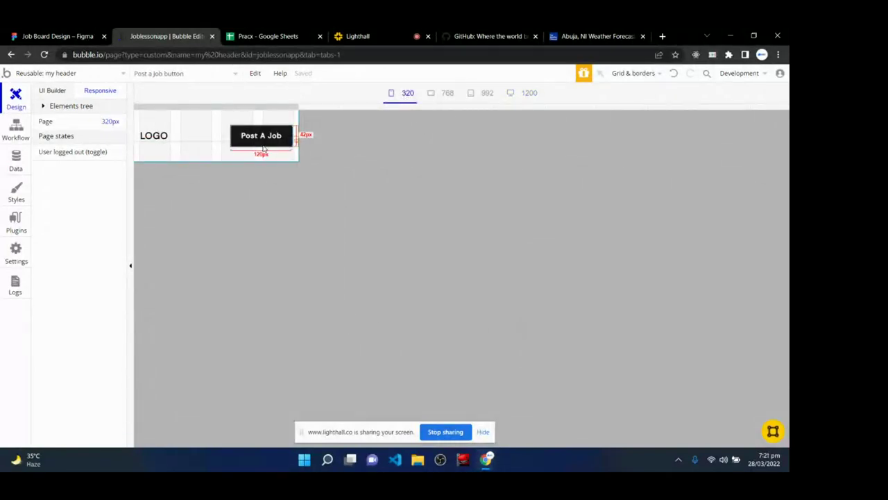
{"action": "left_click", "coordinate": [254, 230]}
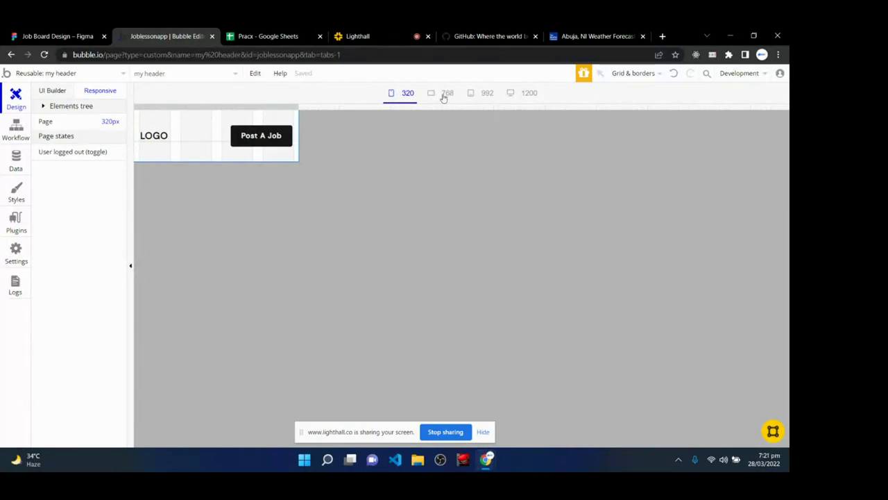
{"action": "left_click", "coordinate": [445, 93]}
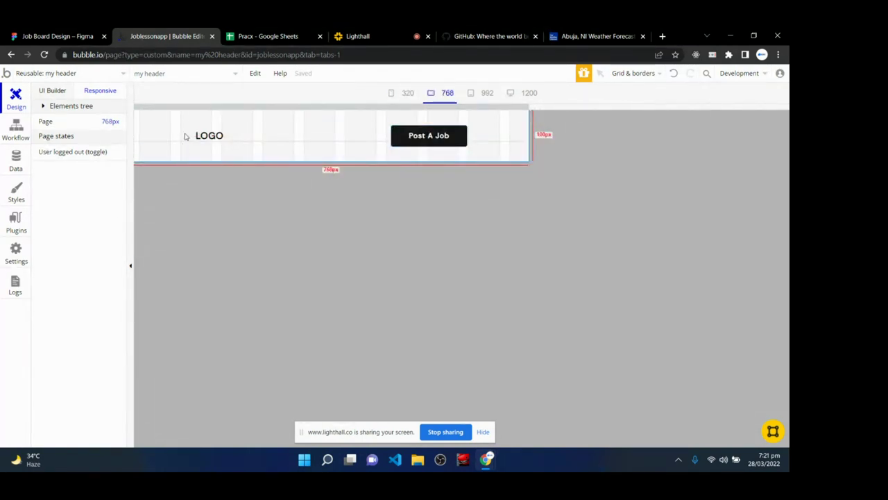
- Add a second Post A Job button condition: when Current page width is 768
{"action": "double_click", "coordinate": [418, 136]}
{"action": "left_click", "coordinate": [494, 167]}
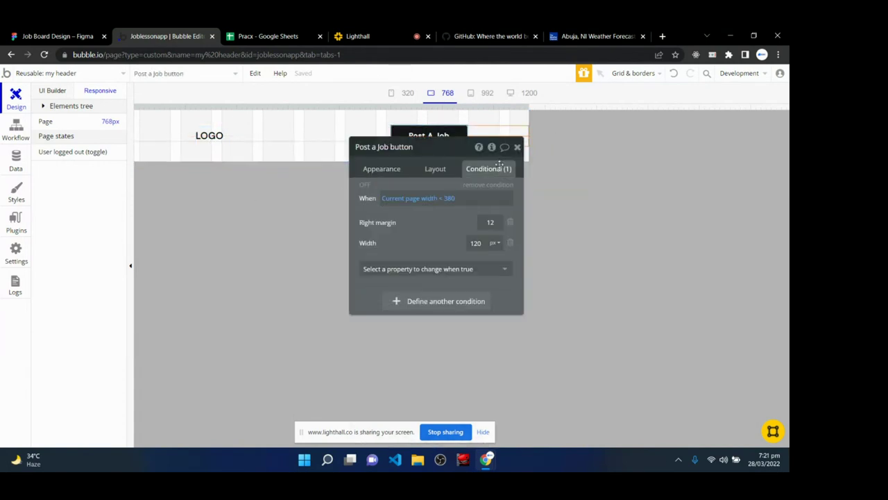
{"action": "left_click", "coordinate": [444, 302]}
{"action": "left_click", "coordinate": [398, 307]}
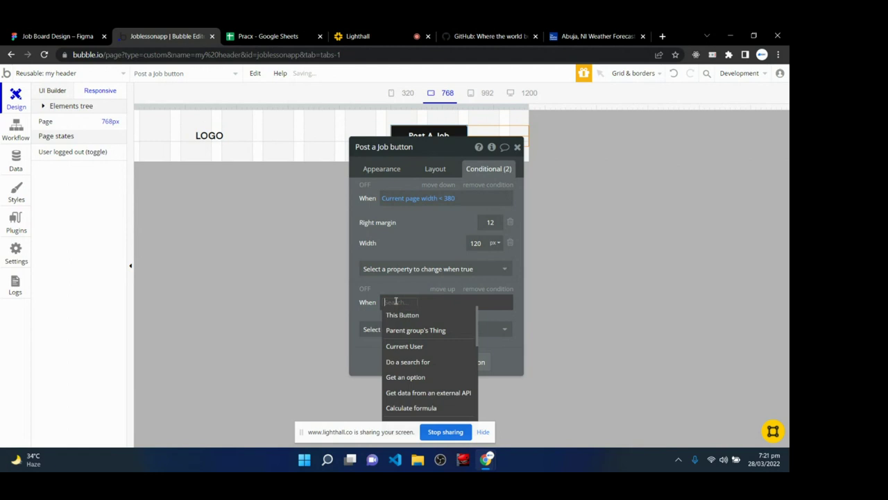
{"action": "type", "text": "curre"}
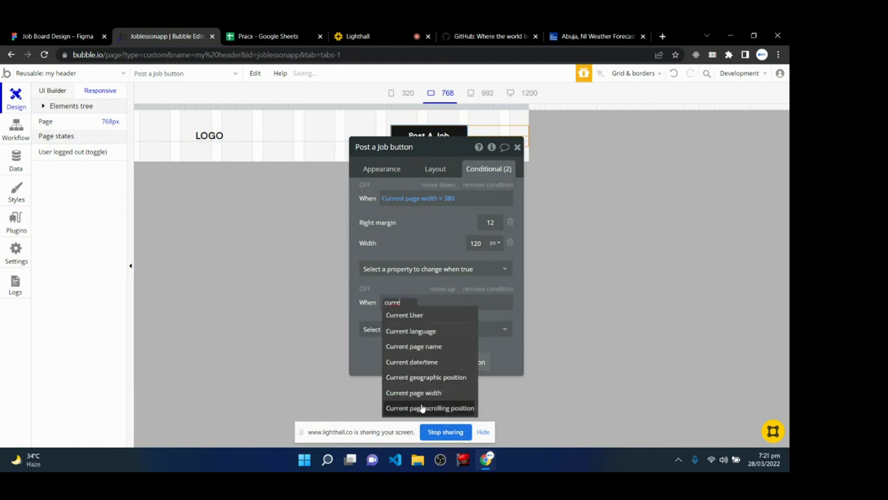
{"action": "left_click", "coordinate": [413, 391]}
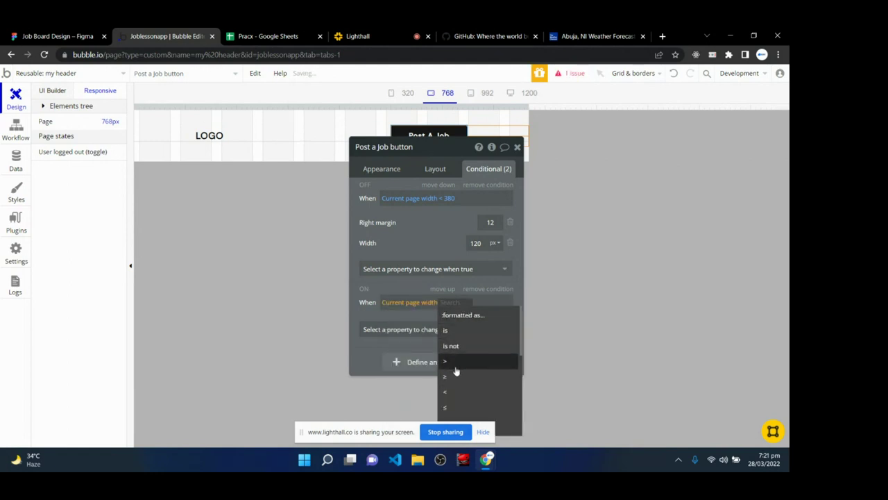
{"action": "left_click", "coordinate": [464, 331]}
{"action": "type", "text": "768"}
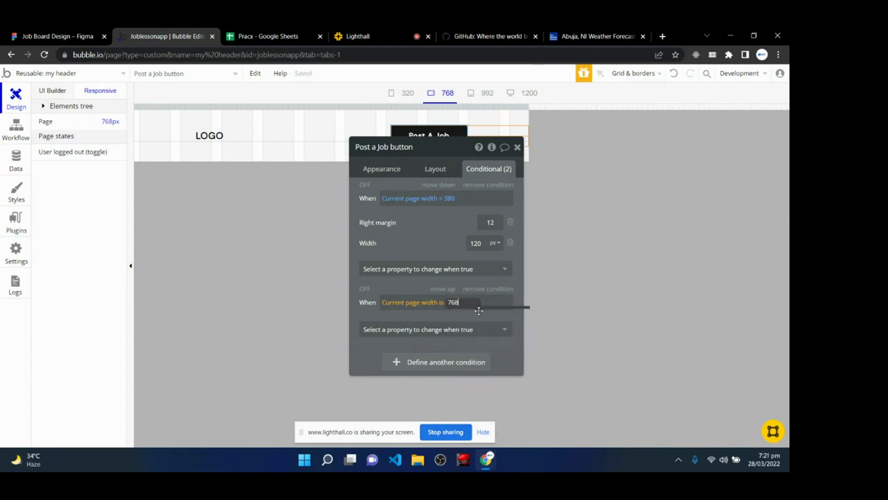
- Have the 768 rule set Right margin to 24, then check the 992 and 768 previews
{"action": "left_click", "coordinate": [440, 329]}
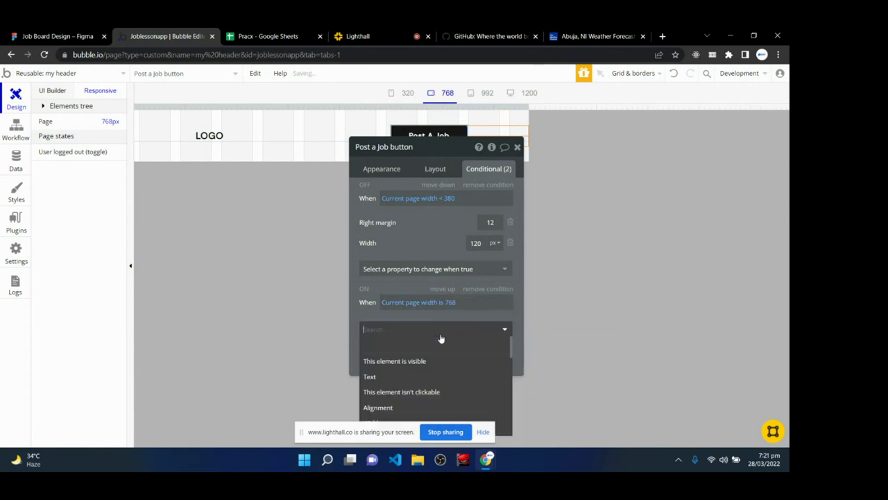
{"action": "scroll", "coordinate": [416, 389], "scroll_direction": "down", "scroll_amount": 2}
{"action": "scroll", "coordinate": [412, 403], "scroll_direction": "down", "scroll_amount": 2}
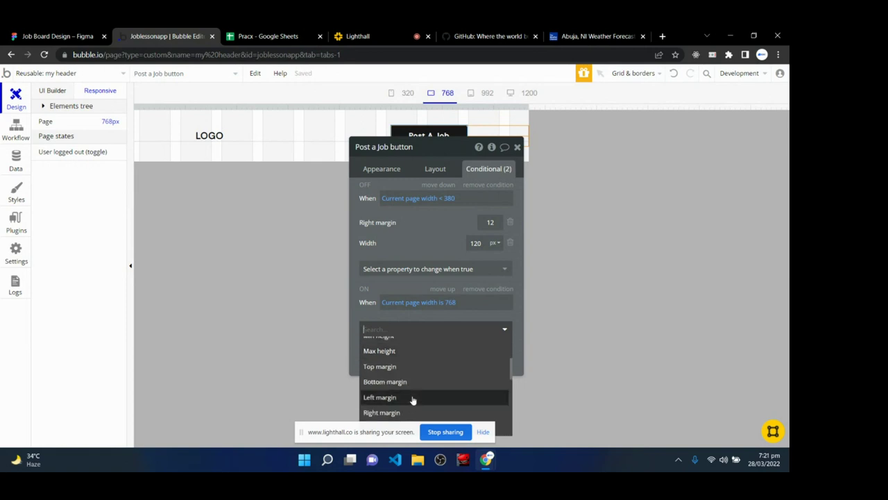
{"action": "left_click", "coordinate": [410, 412]}
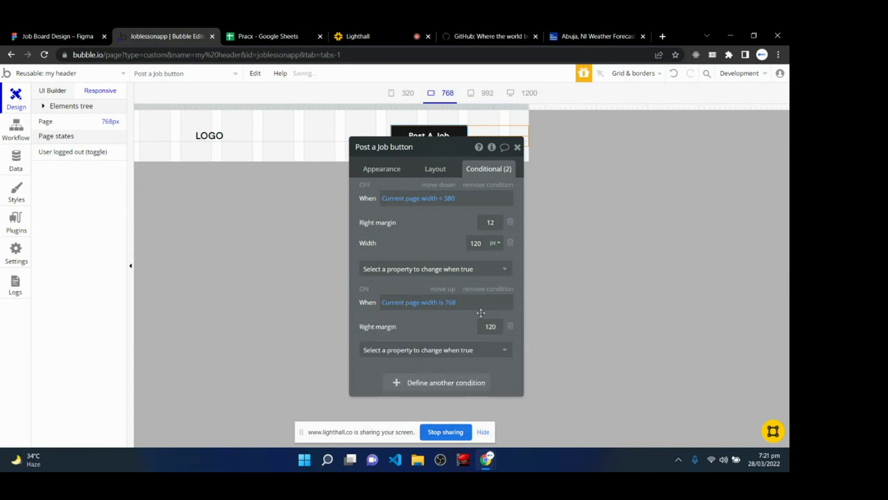
{"action": "type", "text": "2"}
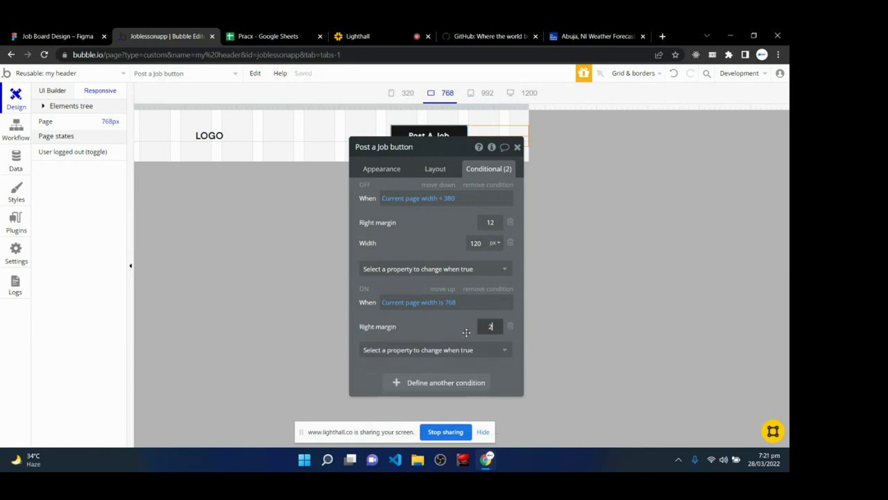
{"action": "type", "text": "4"}
{"action": "key", "text": "Return"}
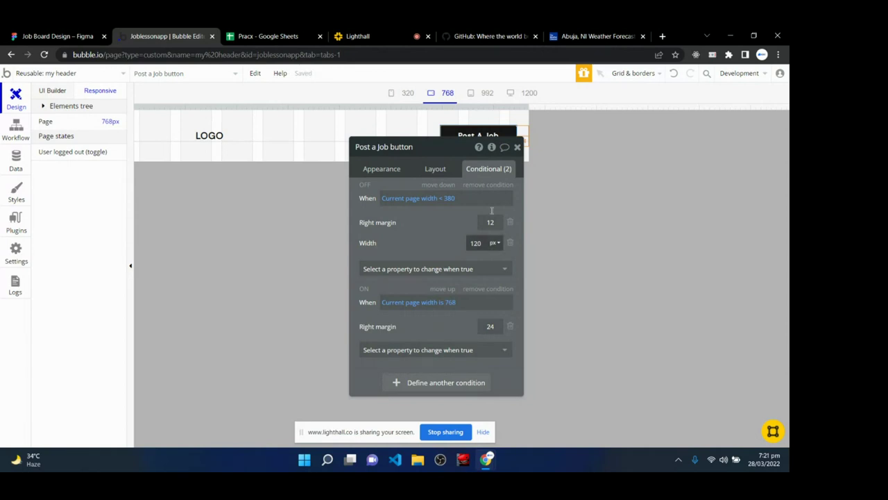
{"action": "left_click", "coordinate": [517, 147]}
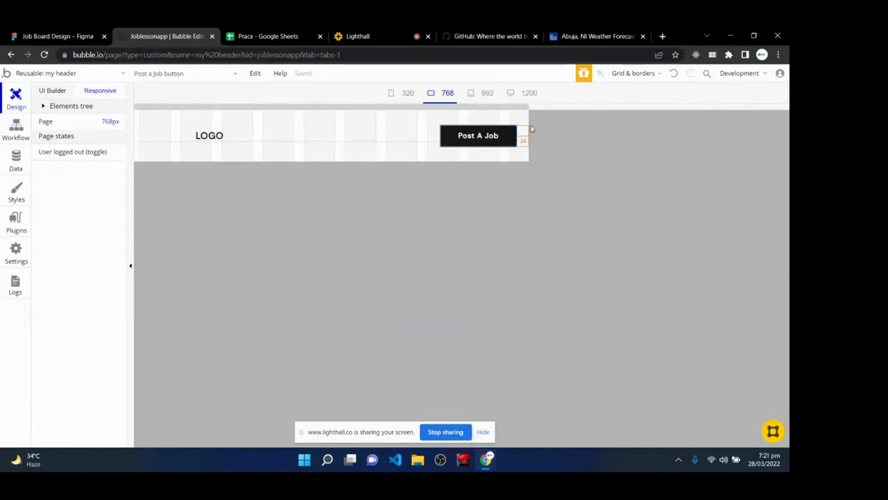
{"action": "left_click", "coordinate": [487, 92]}
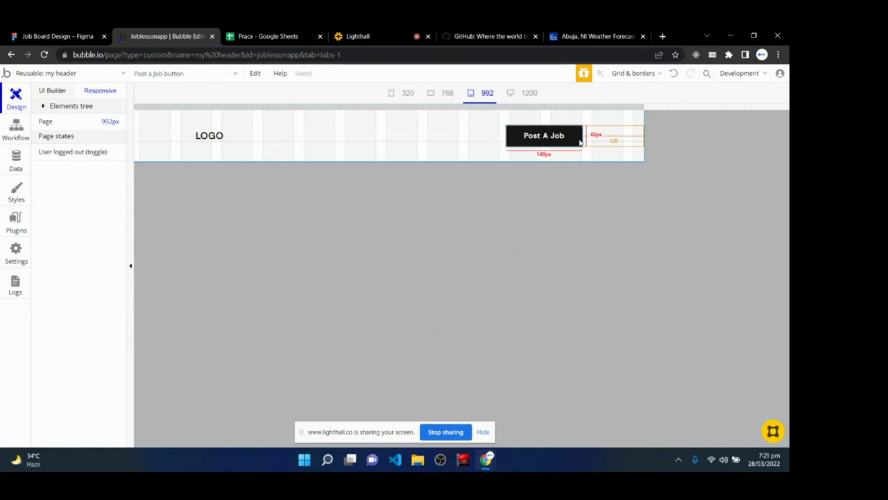
{"action": "left_click", "coordinate": [444, 94]}
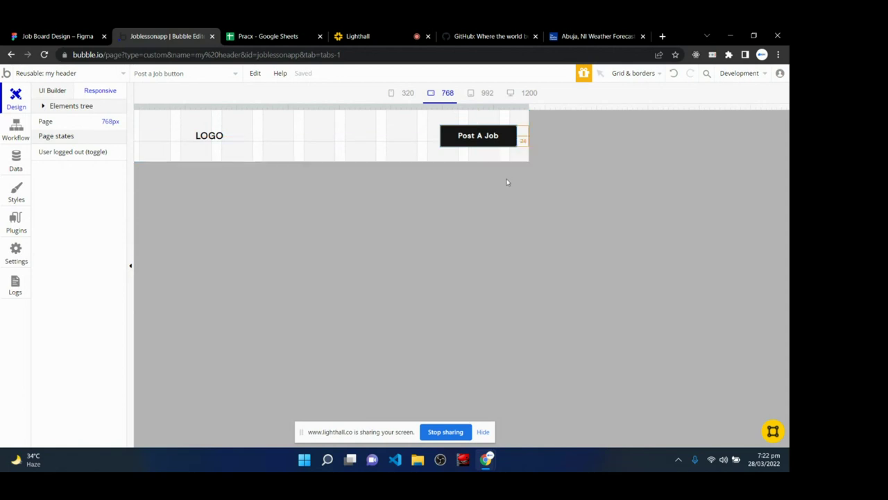
- Add a second condition on the LOGO text: Current page width is 768
{"action": "left_click", "coordinate": [229, 146]}
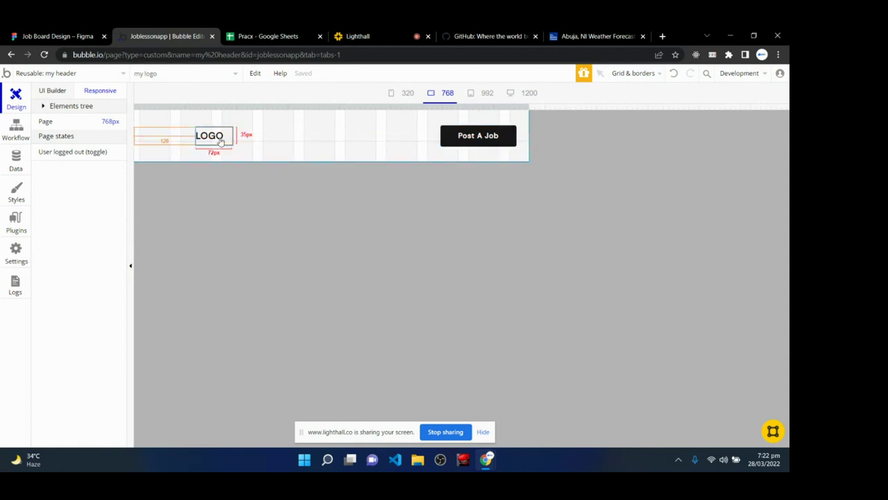
{"action": "double_click", "coordinate": [202, 135]}
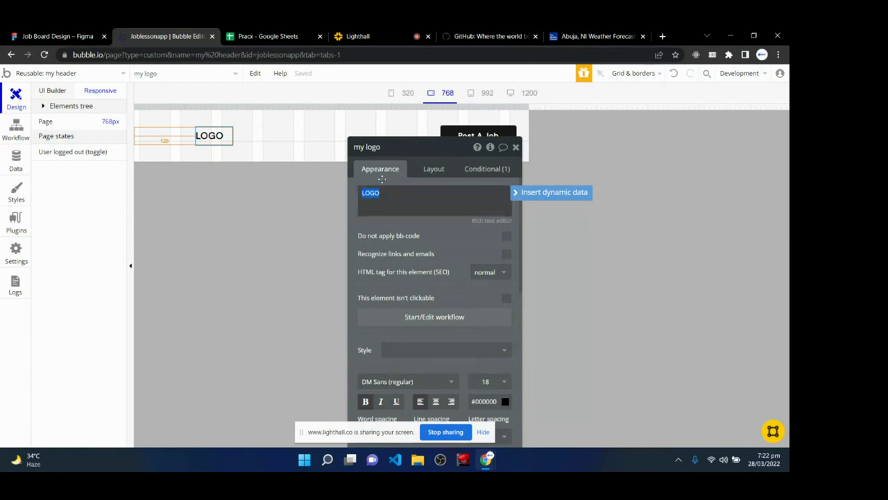
{"action": "left_click", "coordinate": [487, 169]}
{"action": "left_click", "coordinate": [462, 279]}
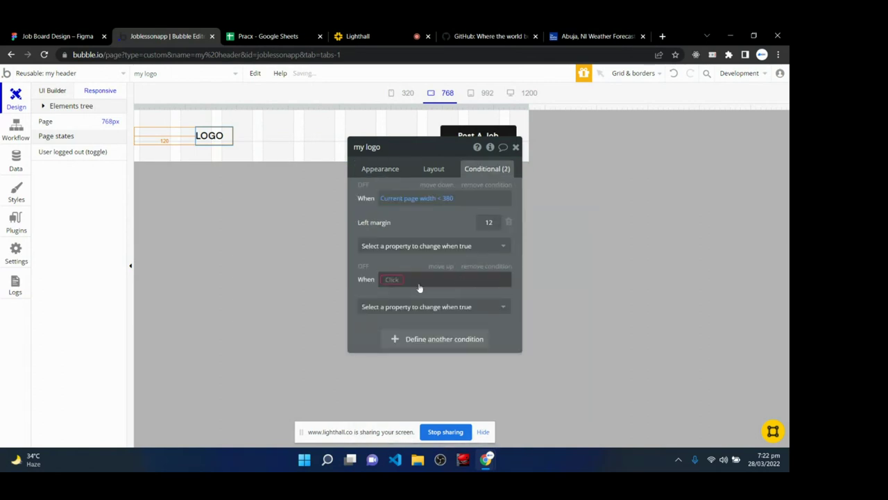
{"action": "left_click", "coordinate": [399, 280]}
{"action": "type", "text": "current"}
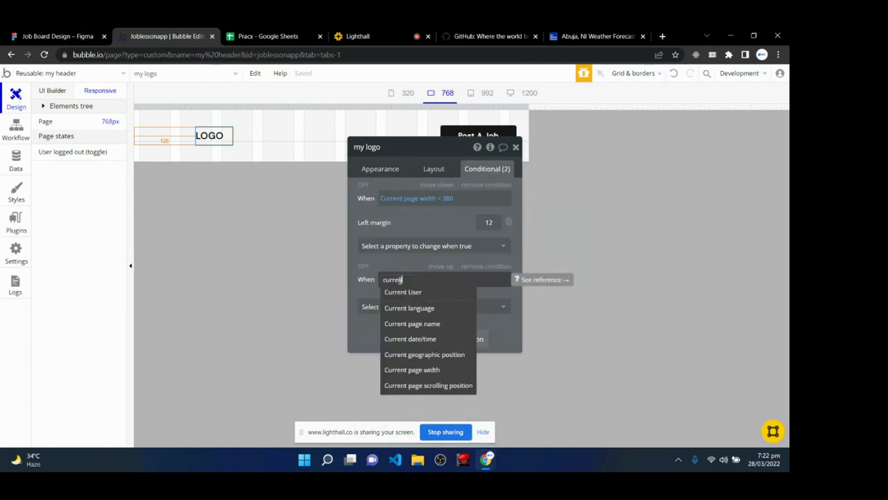
{"action": "left_click", "coordinate": [453, 371]}
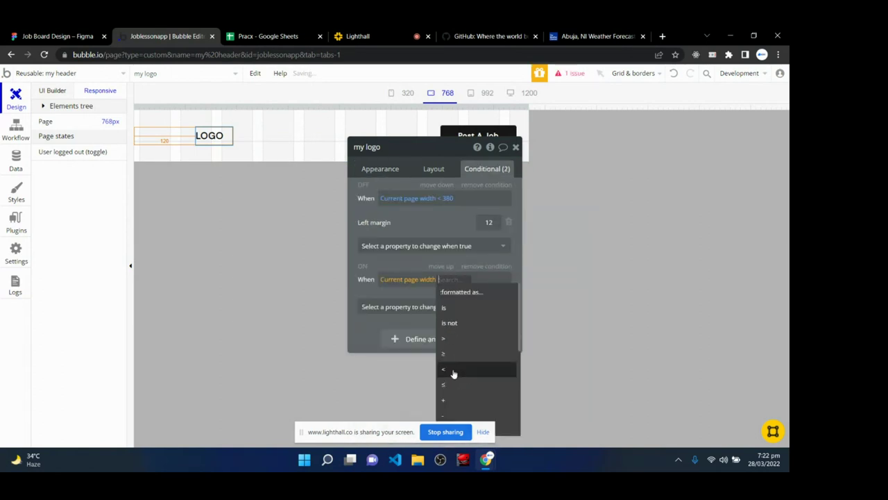
{"action": "left_click", "coordinate": [461, 310]}
{"action": "type", "text": "768"}
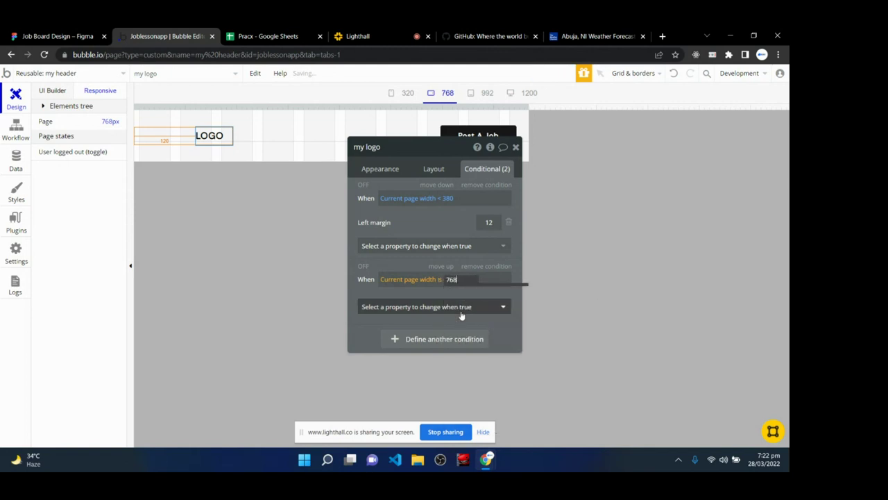
- Make that condition set the LOGO's left margin to 24, discarding the mistaken Width change
{"action": "left_click", "coordinate": [462, 307]}
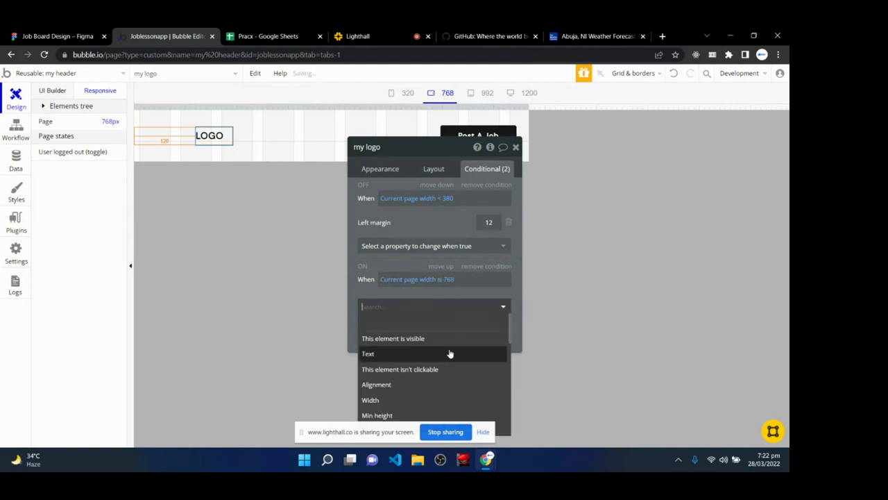
{"action": "left_click", "coordinate": [417, 399]}
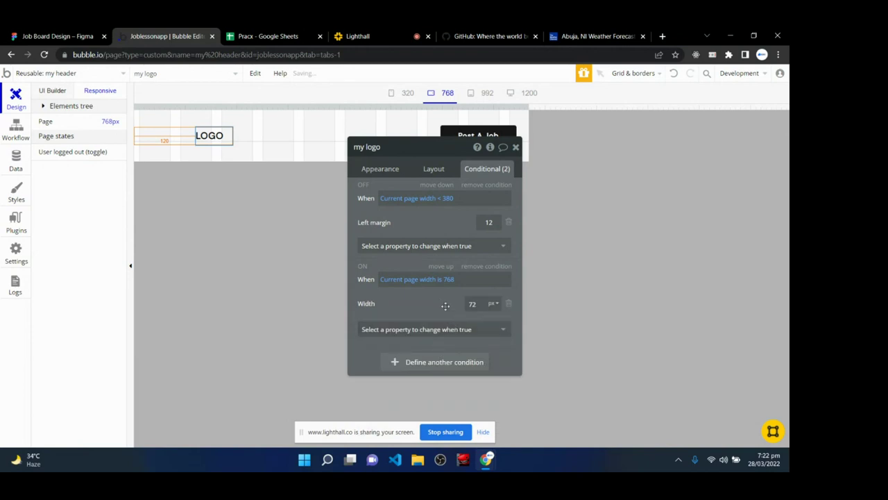
{"action": "left_click", "coordinate": [509, 305]}
{"action": "left_click", "coordinate": [481, 310]}
{"action": "scroll", "coordinate": [437, 375], "scroll_direction": "down", "scroll_amount": 1}
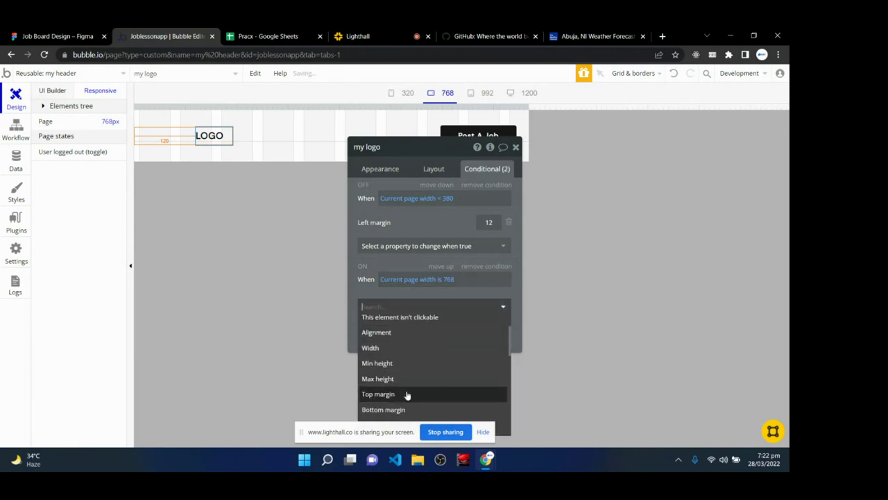
{"action": "scroll", "coordinate": [407, 395], "scroll_direction": "down", "scroll_amount": 1}
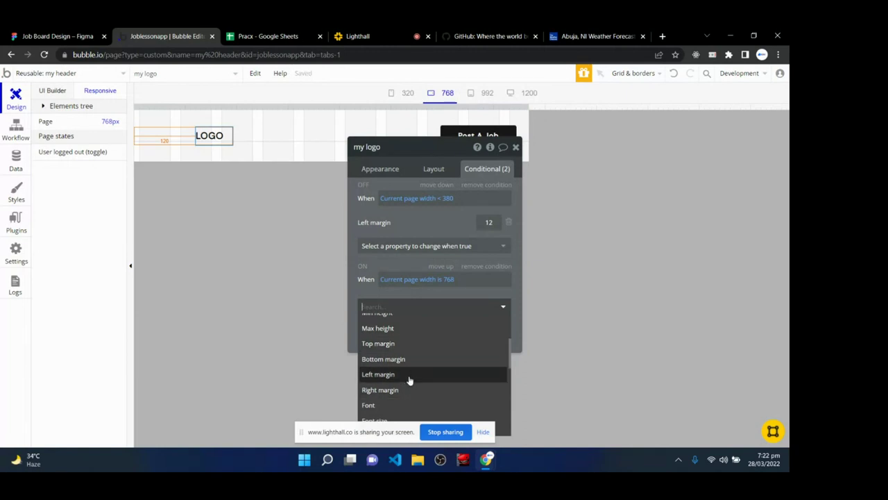
{"action": "left_click", "coordinate": [409, 380]}
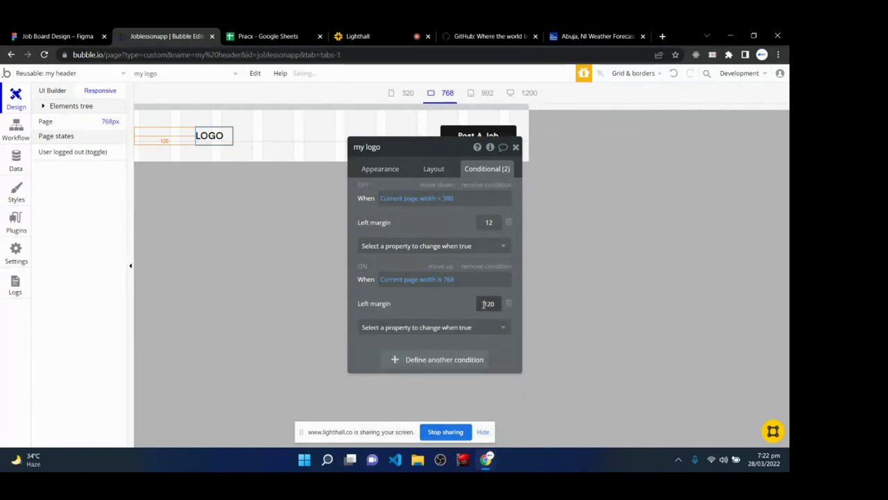
{"action": "type", "text": "24"}
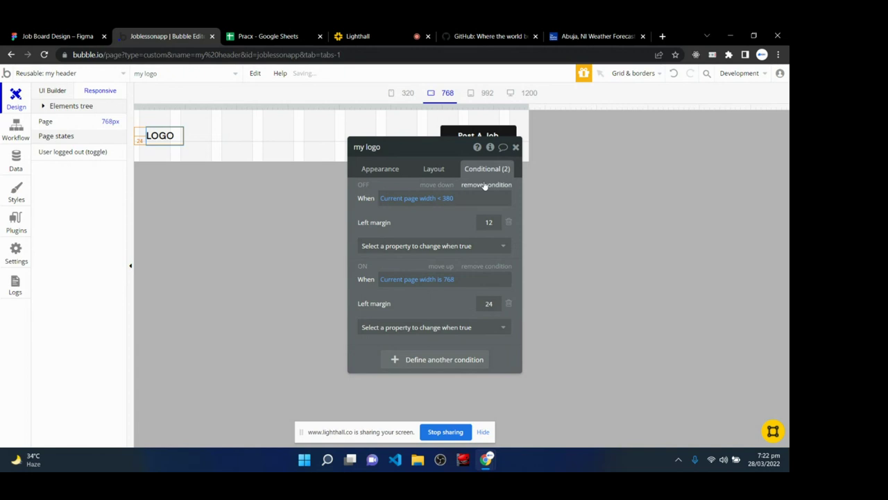
{"action": "left_click", "coordinate": [517, 148]}
- Preview the header at the 1200, 992, 768 and 320 page widths
{"action": "left_click", "coordinate": [529, 93]}
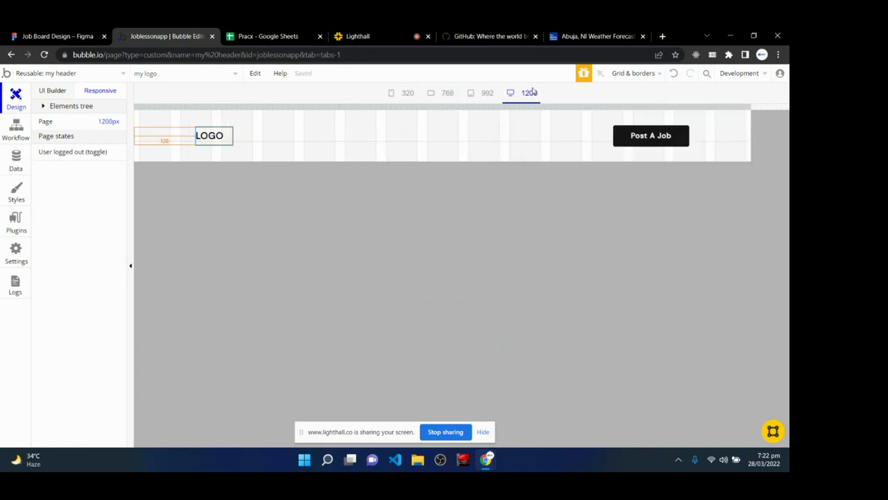
{"action": "left_click", "coordinate": [487, 95]}
{"action": "left_click", "coordinate": [437, 98]}
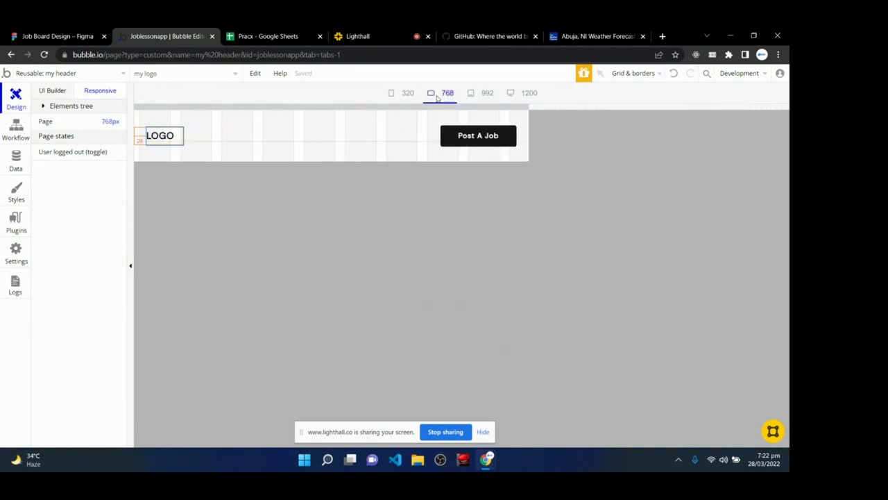
{"action": "left_click", "coordinate": [406, 95]}
{"action": "left_click", "coordinate": [441, 95]}
{"action": "left_click", "coordinate": [486, 99]}
{"action": "left_click", "coordinate": [523, 97]}
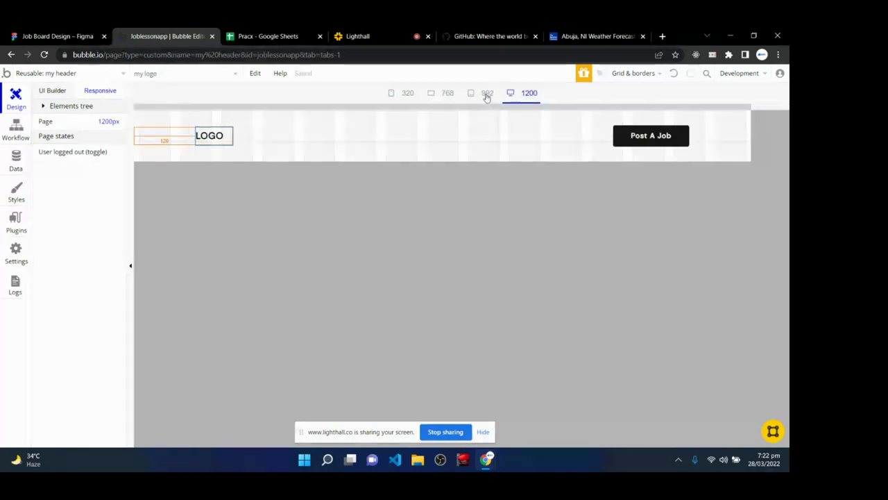
{"action": "left_click", "coordinate": [486, 95]}
{"action": "left_click", "coordinate": [445, 95]}
{"action": "left_click", "coordinate": [406, 94]}
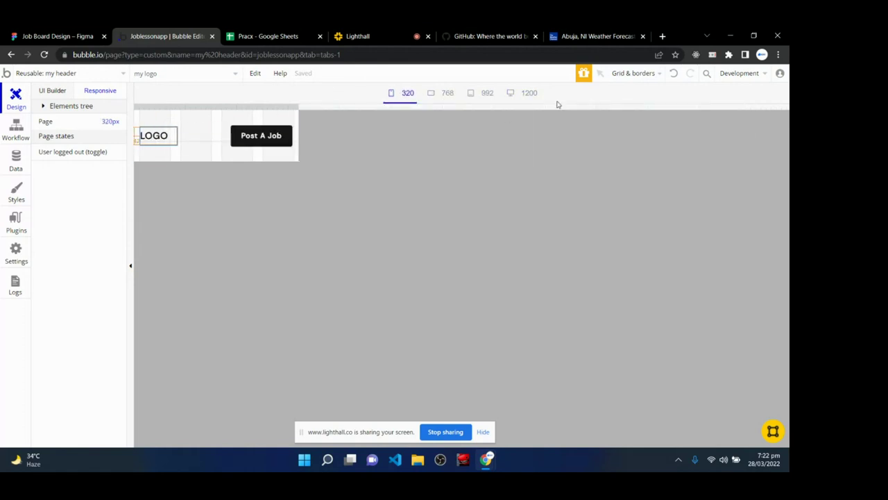
{"action": "left_click", "coordinate": [514, 95]}
- Show the visual elements list, then go back to the Lighthall live class page and its chat
{"action": "left_click", "coordinate": [61, 94]}
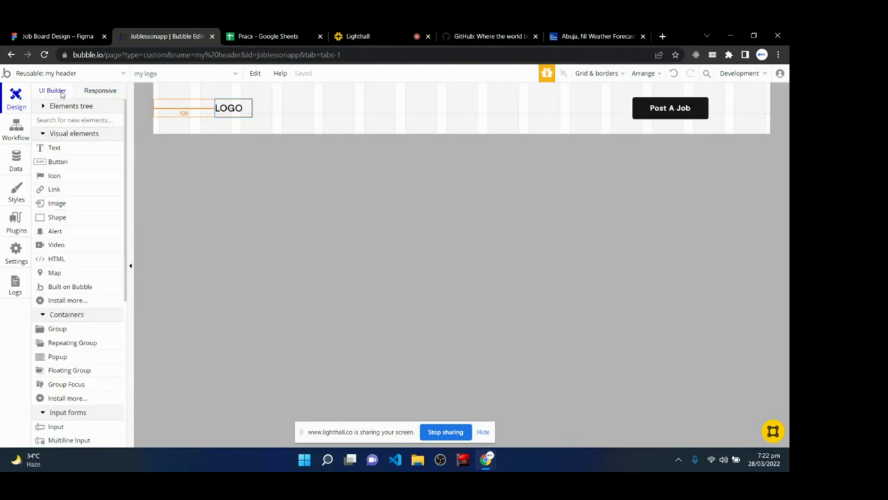
{"action": "left_click", "coordinate": [100, 90]}
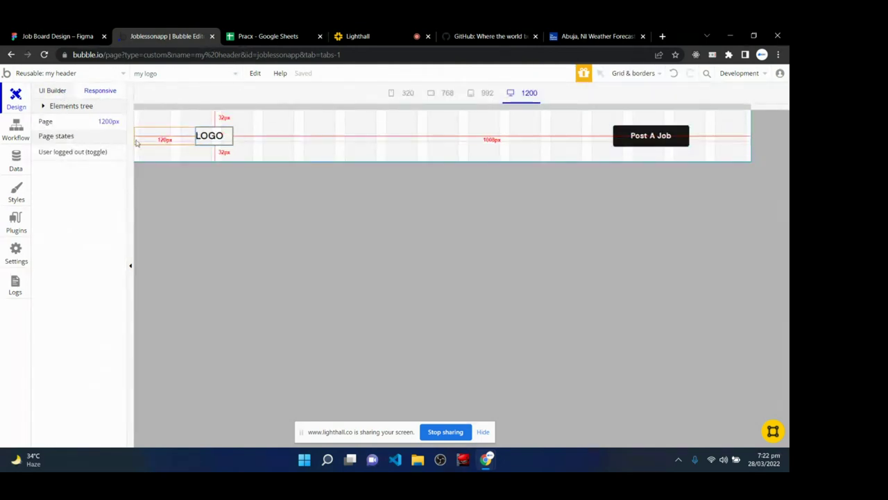
{"action": "left_click", "coordinate": [45, 91]}
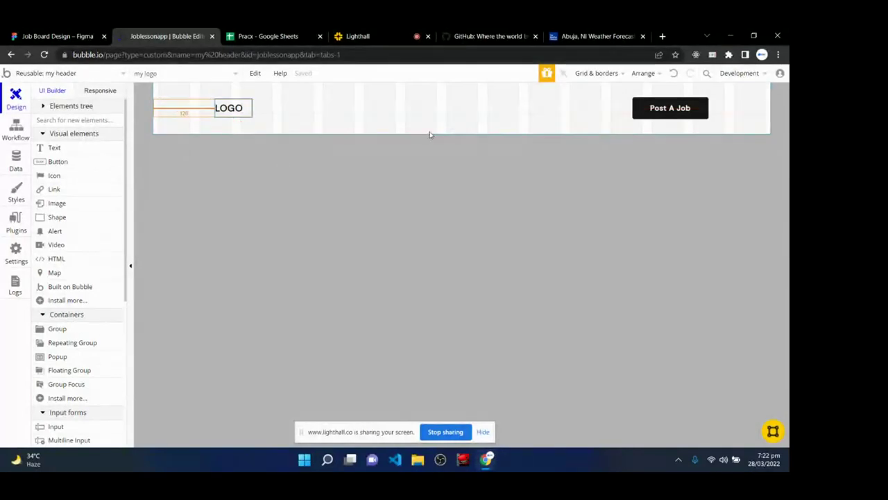
{"action": "left_click", "coordinate": [358, 36]}
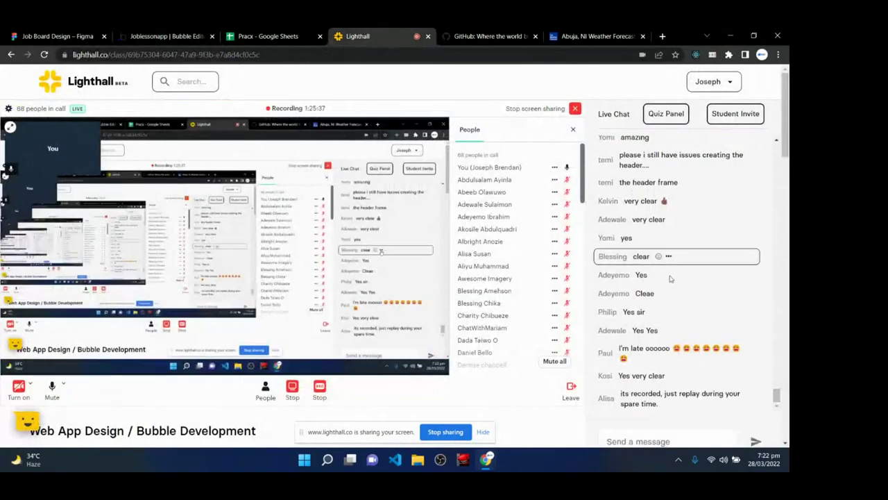
{"action": "scroll", "coordinate": [686, 318], "scroll_direction": "down", "scroll_amount": 3}
{"action": "scroll", "coordinate": [685, 317], "scroll_direction": "up", "scroll_amount": 3}
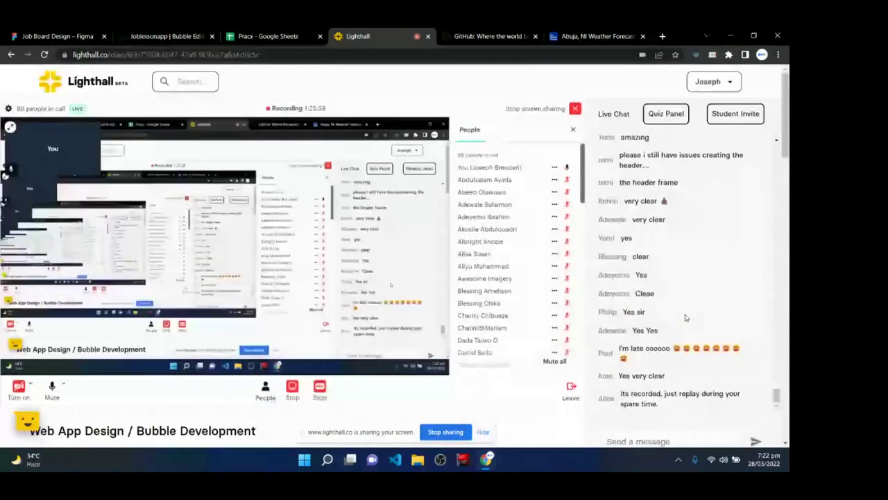
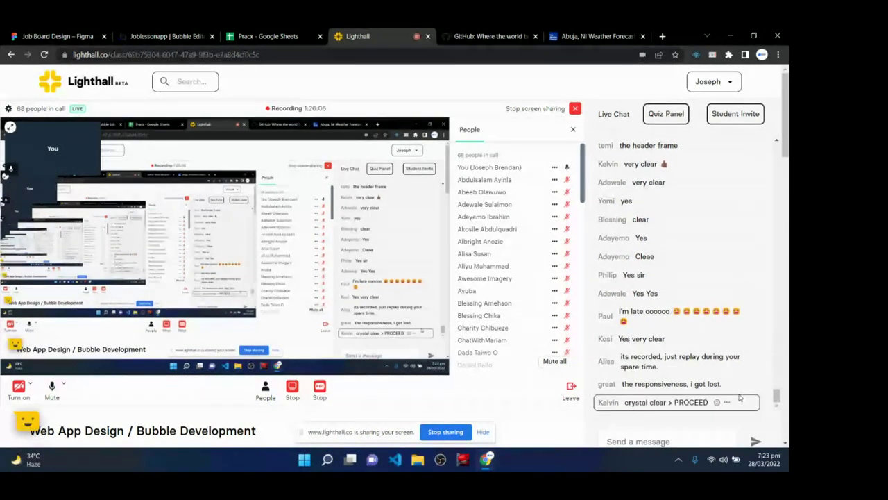
- Scroll up and down the Lighthall live class chat to read student replies
{"action": "scroll", "coordinate": [740, 397], "scroll_direction": "down", "scroll_amount": 2}
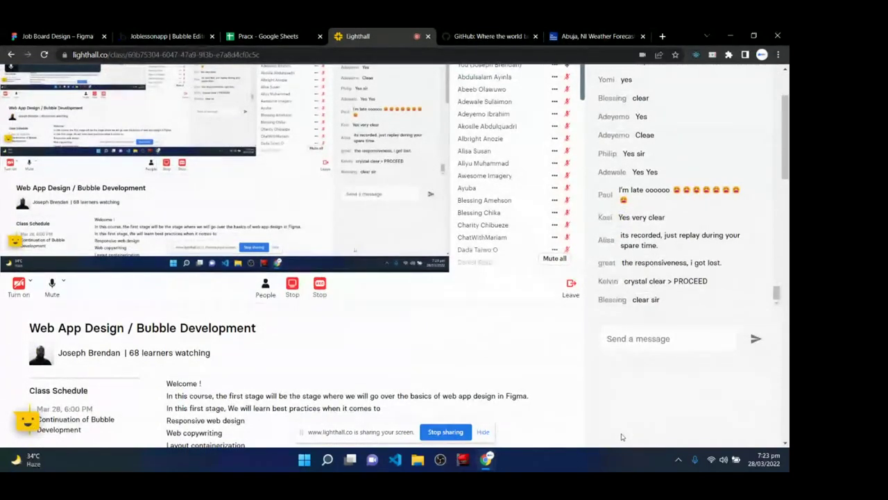
{"action": "scroll", "coordinate": [622, 437], "scroll_direction": "up", "scroll_amount": 2}
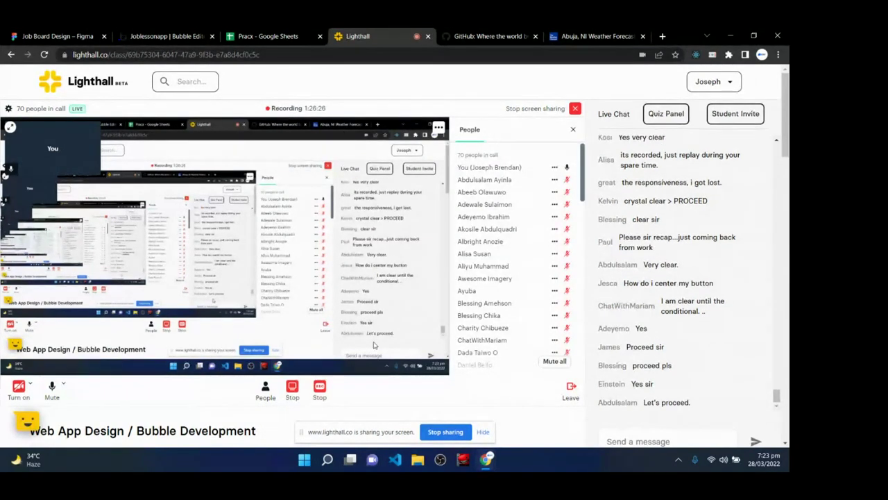
- Try centring the Post A Job button in the header's layout, then set it back to the right edge
{"action": "left_click", "coordinate": [166, 37]}
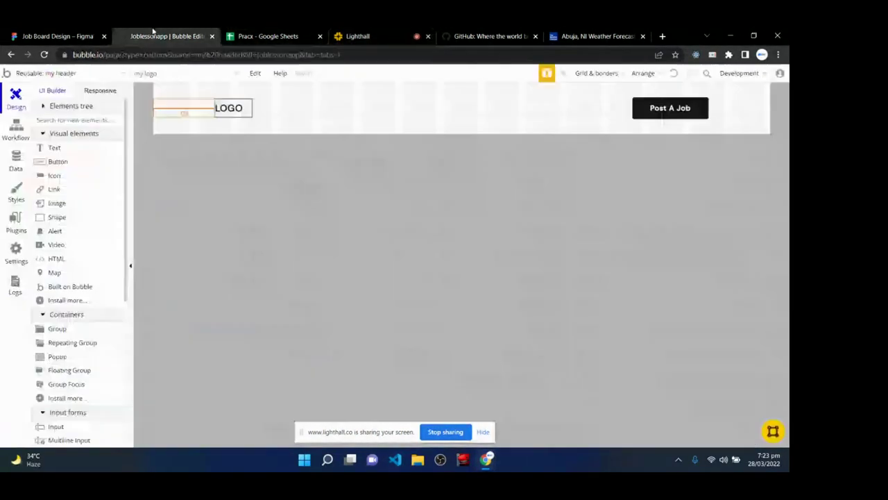
{"action": "double_click", "coordinate": [671, 108]}
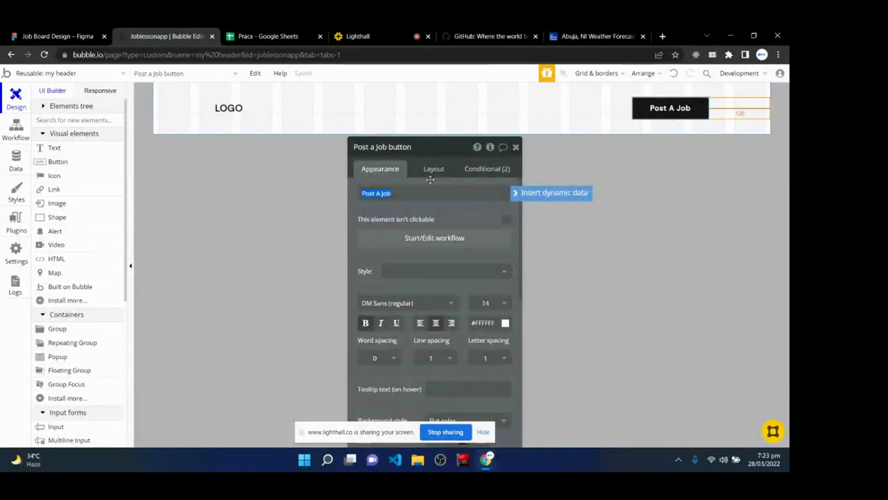
{"action": "left_click", "coordinate": [434, 168]}
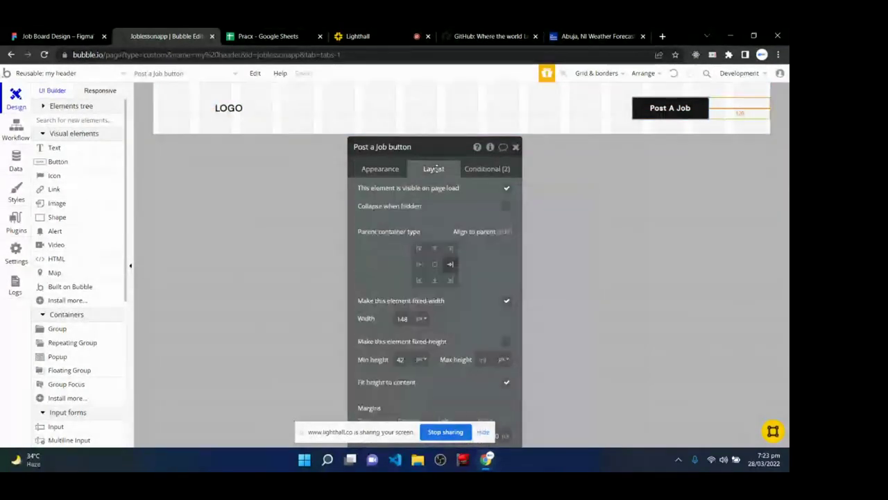
{"action": "left_click", "coordinate": [435, 265]}
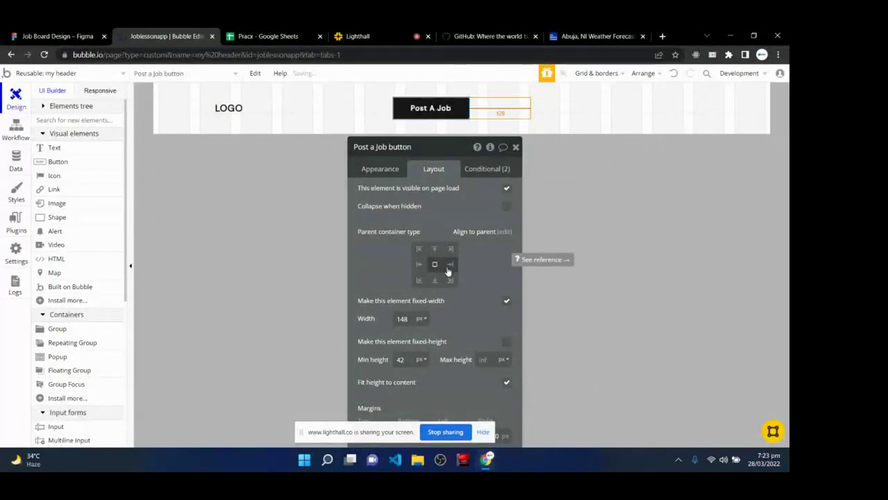
{"action": "left_click", "coordinate": [450, 264]}
{"action": "left_click", "coordinate": [516, 147]}
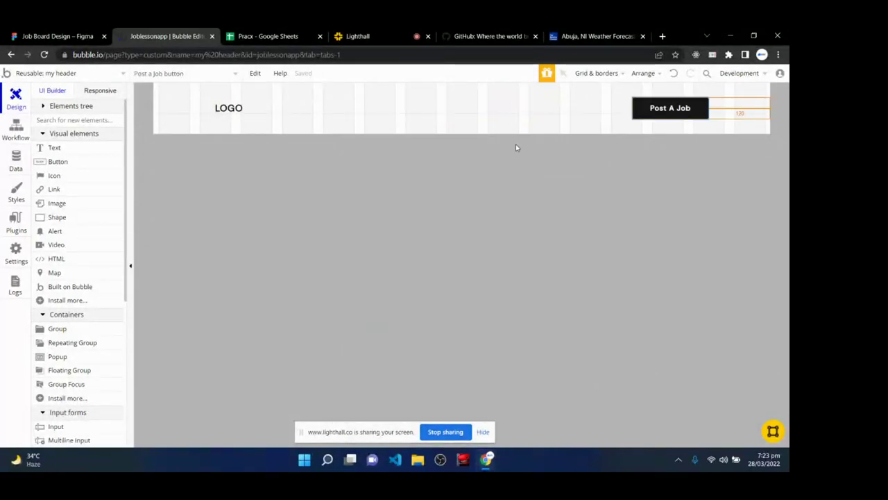
- Glance at the responsive settings, then select the whole header element
{"action": "left_click", "coordinate": [85, 91]}
{"action": "left_click", "coordinate": [38, 91]}
{"action": "left_click", "coordinate": [299, 208]}
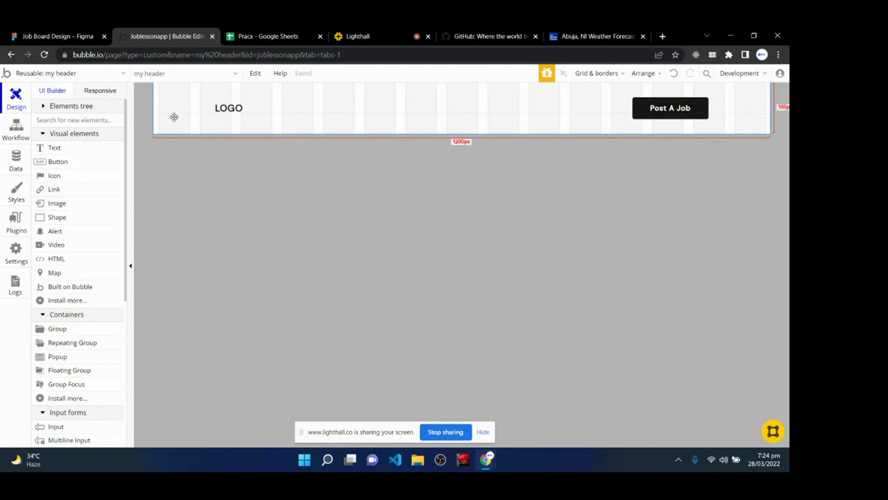
- Drag the Explore Remote Jobs hero component from Figma's Assets onto the canvas
{"action": "left_click", "coordinate": [57, 37]}
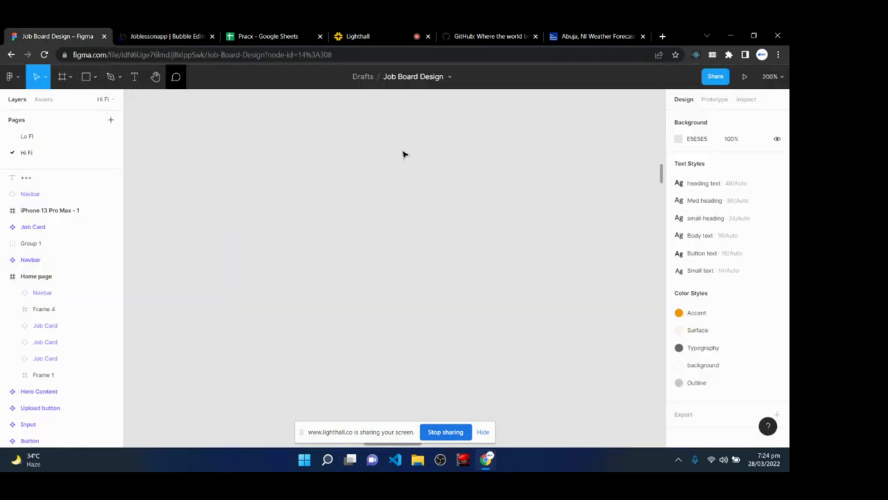
{"action": "scroll", "coordinate": [318, 243], "scroll_direction": "down", "scroll_amount": 5}
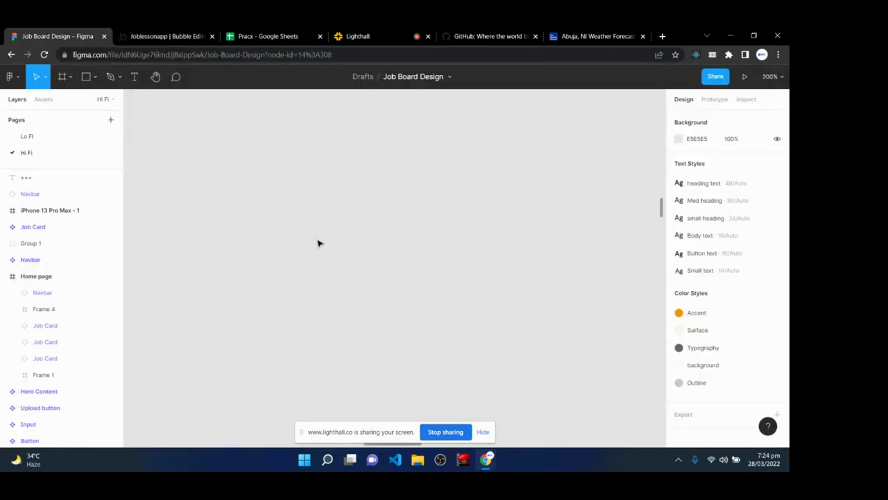
{"action": "left_click", "coordinate": [43, 99]}
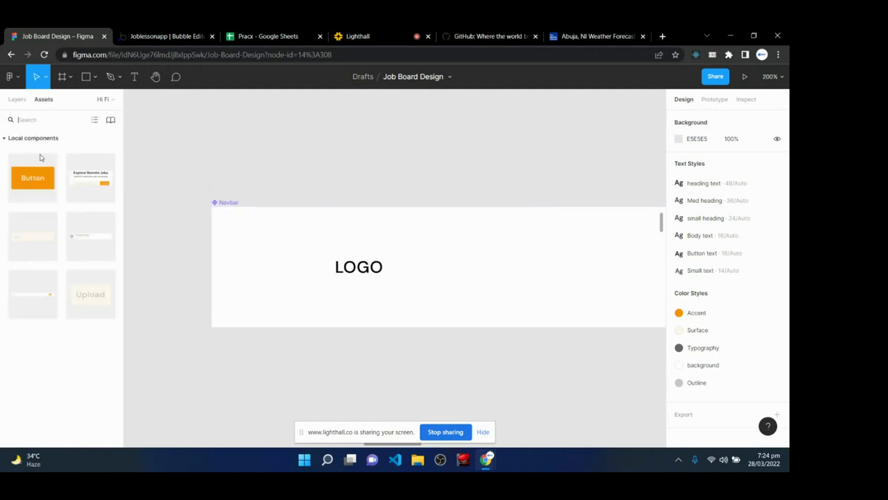
{"action": "left_click_drag", "start_coordinate": [90, 177], "coordinate": [386, 145]}
- Zoom out and pan around the Figma Home page design to review it
{"action": "scroll", "coordinate": [422, 261], "scroll_direction": "down", "scroll_amount": 1}
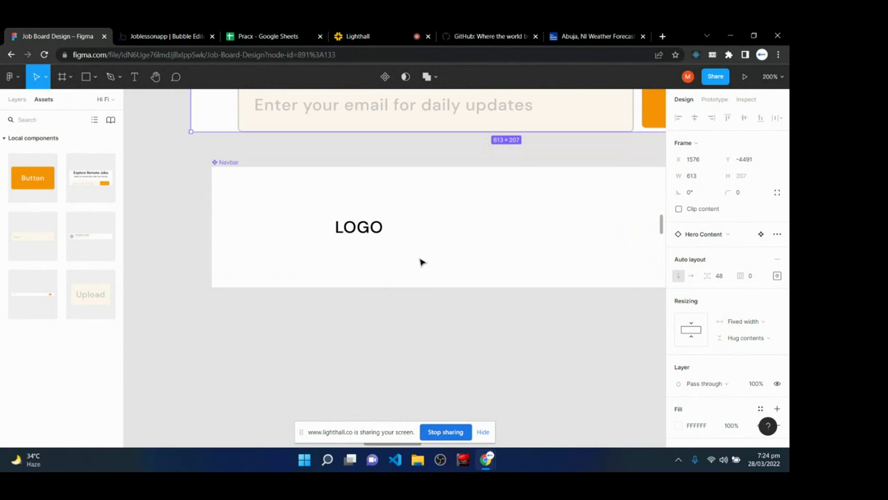
{"action": "scroll", "coordinate": [422, 262], "scroll_direction": "up", "scroll_amount": 5}
{"action": "scroll", "coordinate": [421, 261], "scroll_direction": "right", "scroll_amount": 5}
{"action": "scroll", "coordinate": [422, 261], "scroll_direction": "down", "scroll_amount": 1}
{"action": "scroll", "coordinate": [422, 261], "scroll_direction": "down", "scroll_amount": 3}
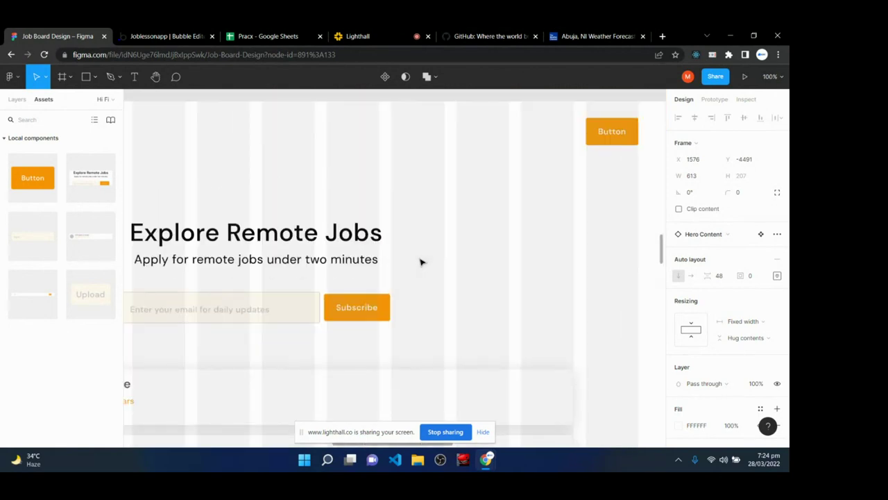
{"action": "scroll", "coordinate": [421, 260], "scroll_direction": "down", "scroll_amount": 3}
{"action": "scroll", "coordinate": [353, 256], "scroll_direction": "down", "scroll_amount": 1}
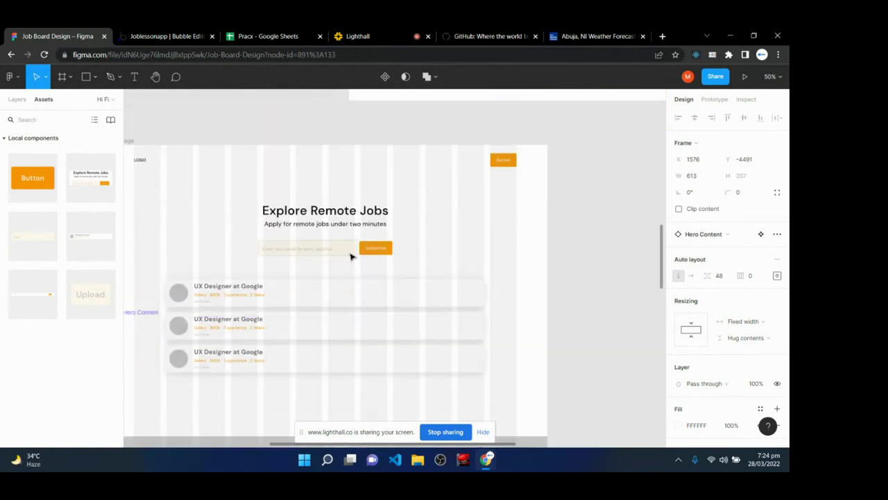
{"action": "key", "text": "h"}
{"action": "left_click_drag", "start_coordinate": [347, 248], "coordinate": [423, 212]}
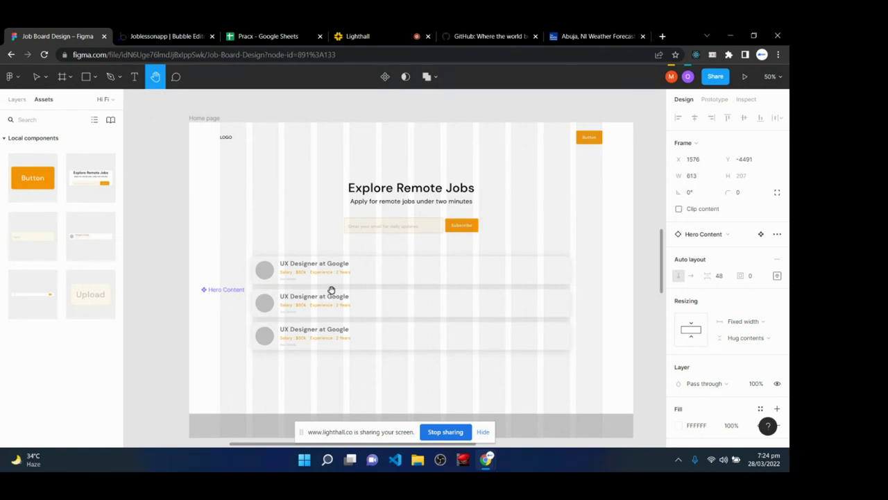
{"action": "left_click", "coordinate": [161, 35]}
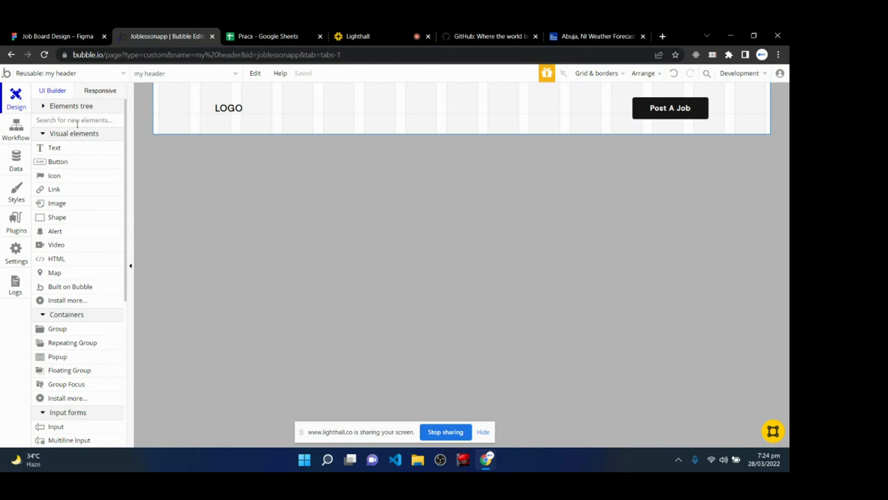
- Switch the editor from the 'my header' reusable element to the blank index page
{"action": "left_click", "coordinate": [58, 75]}
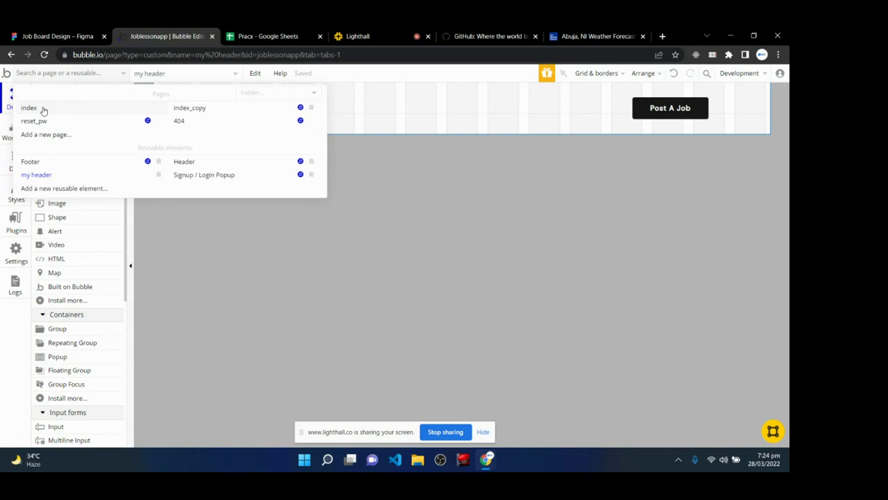
{"action": "left_click", "coordinate": [29, 108]}
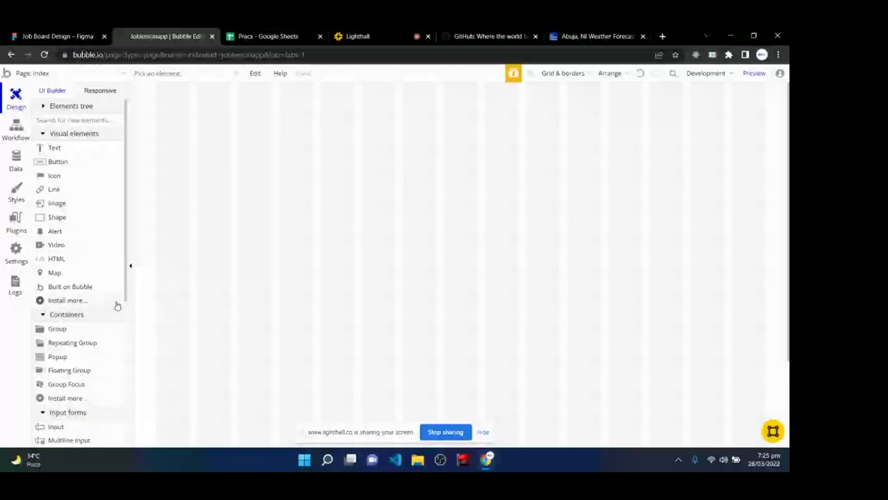
{"action": "scroll", "coordinate": [117, 305], "scroll_direction": "down", "scroll_amount": 4}
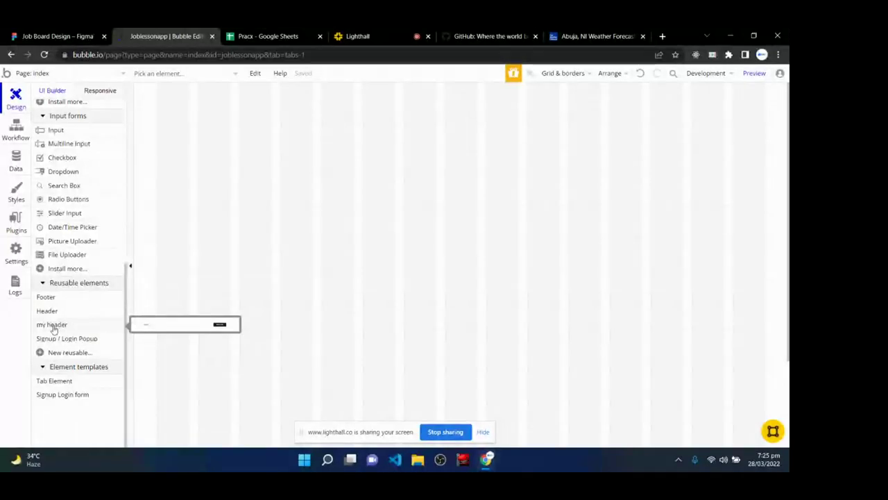
- Place the 'my header' reusable element and position it across the top of the index page
{"action": "left_click", "coordinate": [53, 326]}
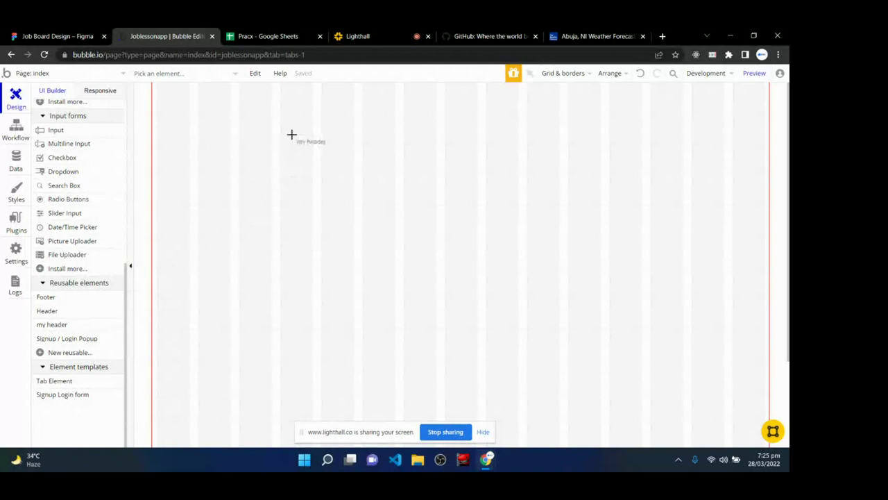
{"action": "left_click", "coordinate": [290, 104]}
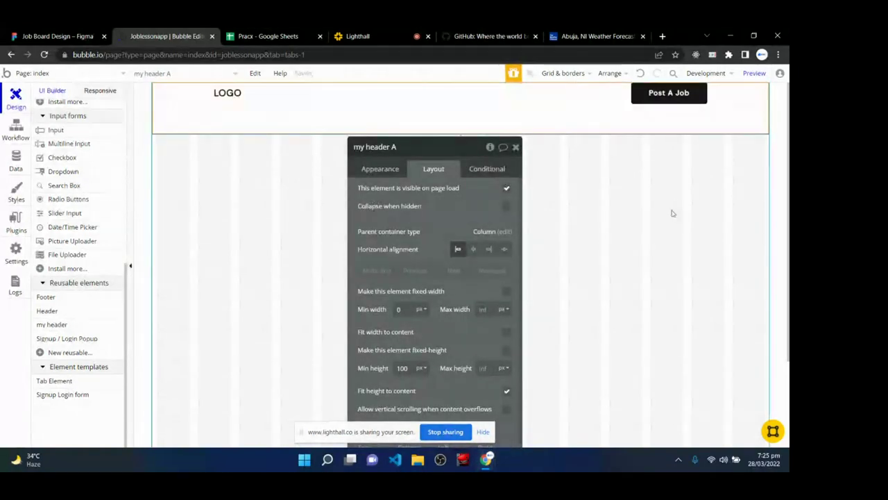
{"action": "left_click", "coordinate": [577, 210]}
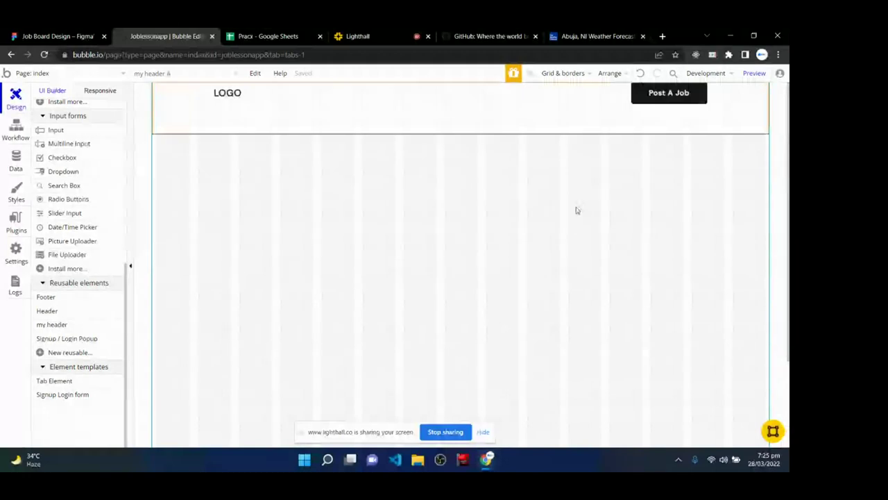
{"action": "left_click", "coordinate": [190, 97]}
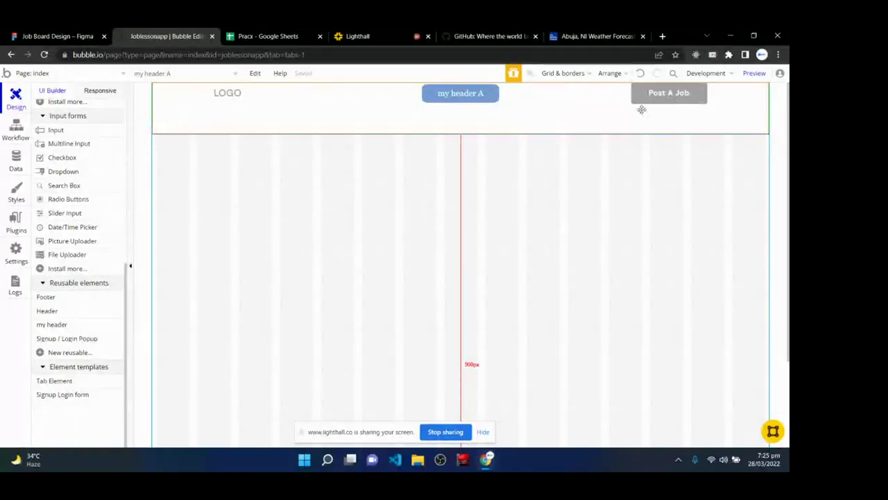
{"action": "left_click_drag", "start_coordinate": [67, 332], "coordinate": [678, 95]}
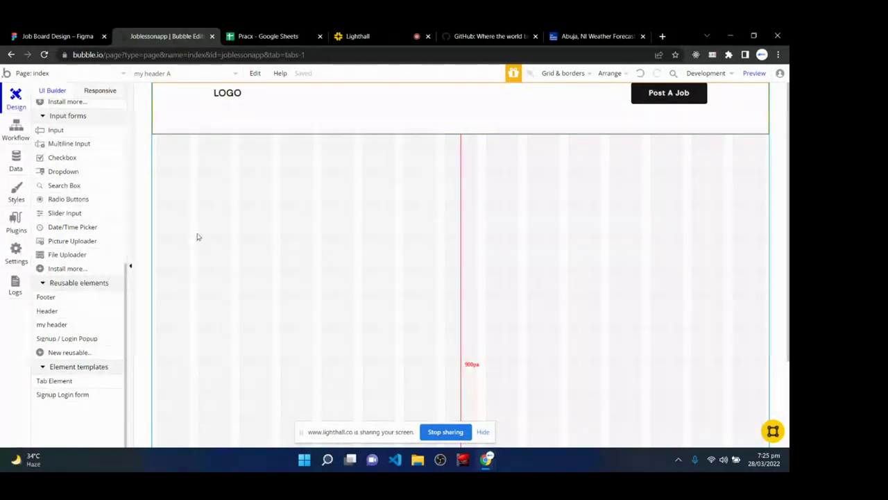
{"action": "left_click", "coordinate": [648, 226]}
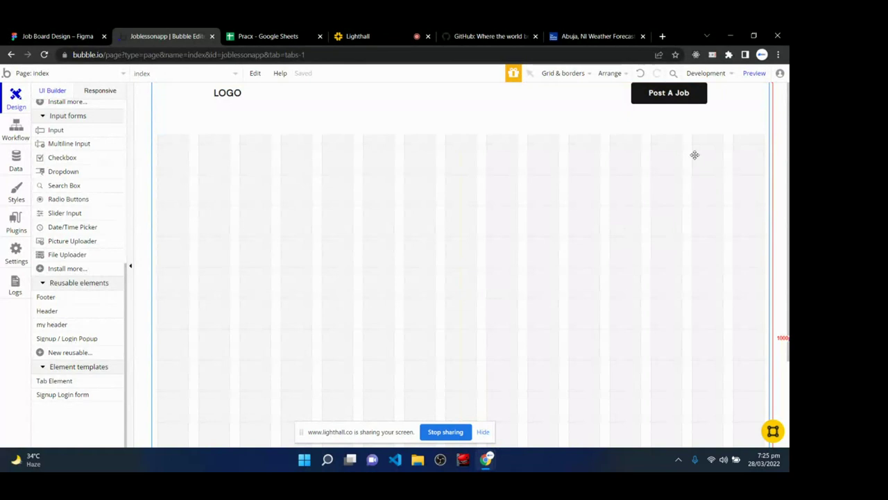
{"action": "mouse_move", "coordinate": [749, 76]}
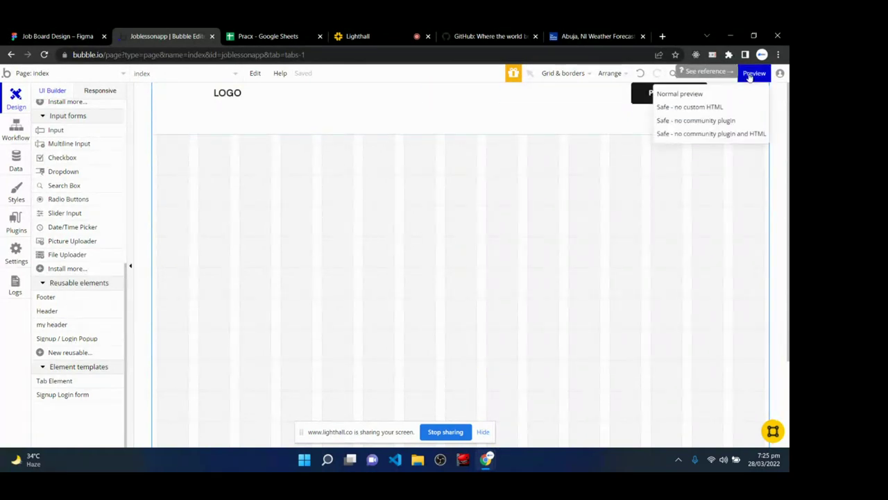
- Preview the index page and reload it with 'debug_mode=true' removed from the URL
{"action": "left_click", "coordinate": [752, 74]}
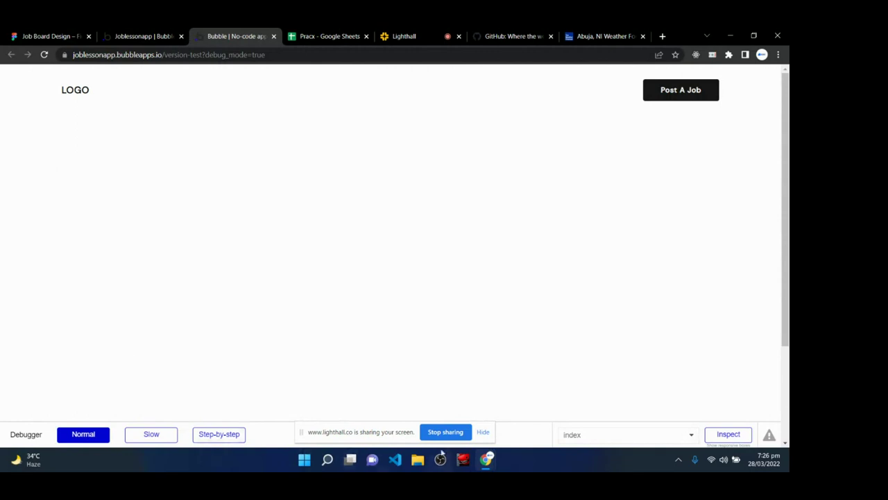
{"action": "left_click", "coordinate": [483, 431]}
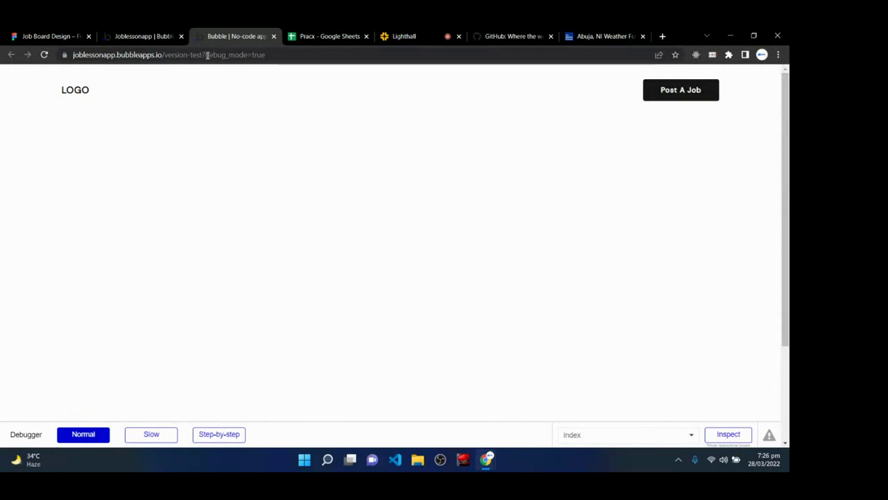
{"action": "left_click_drag", "start_coordinate": [206, 55], "coordinate": [266, 58]}
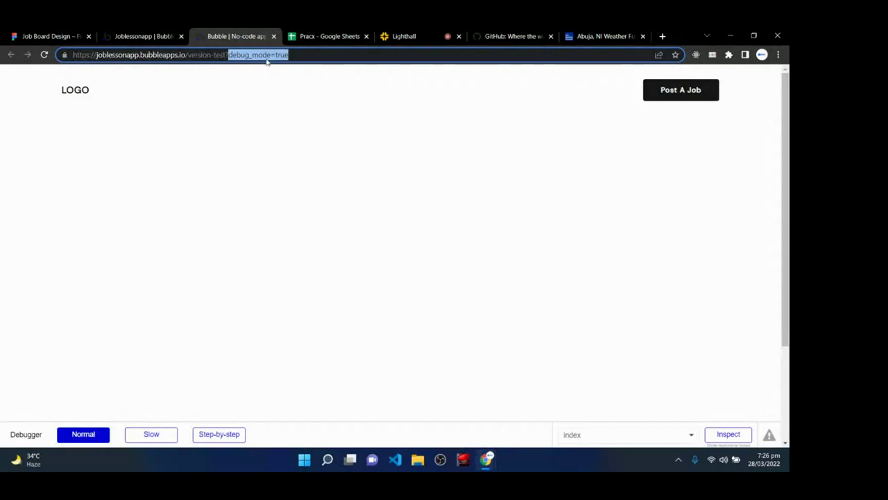
{"action": "key", "text": "BackSpace"}
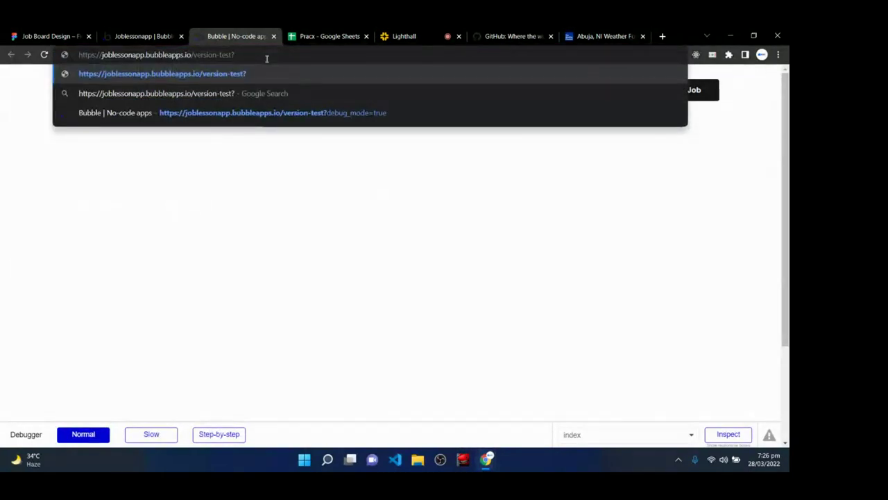
{"action": "key", "text": "Return"}
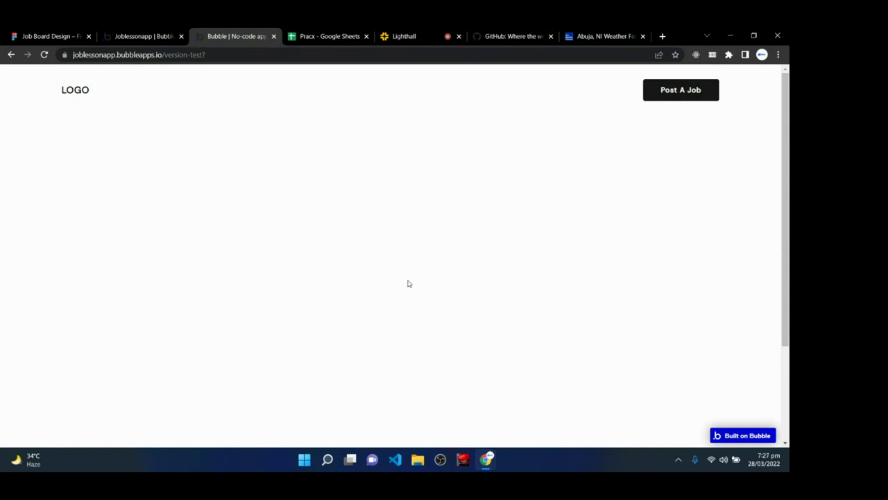
- Open DevTools and preview the page at iPhone SE, iPhone XR, Pixel 5 and iPad Air sizes
{"action": "right_click", "coordinate": [322, 192]}
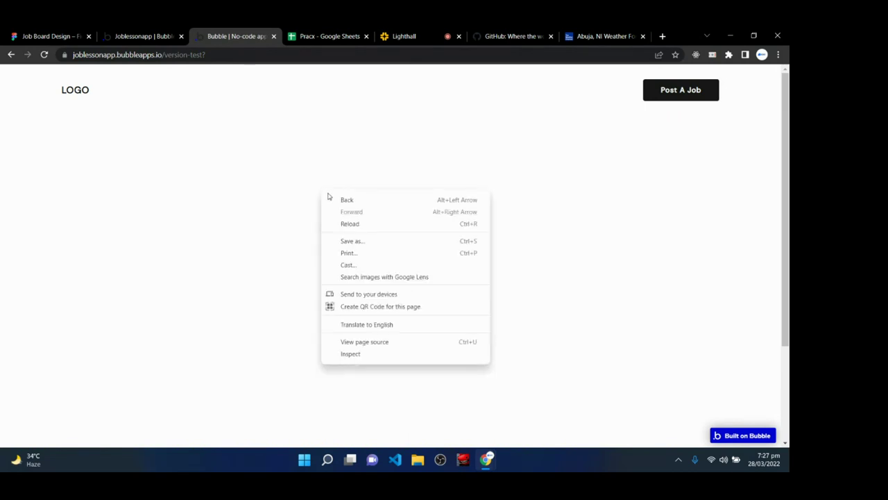
{"action": "left_click", "coordinate": [384, 355]}
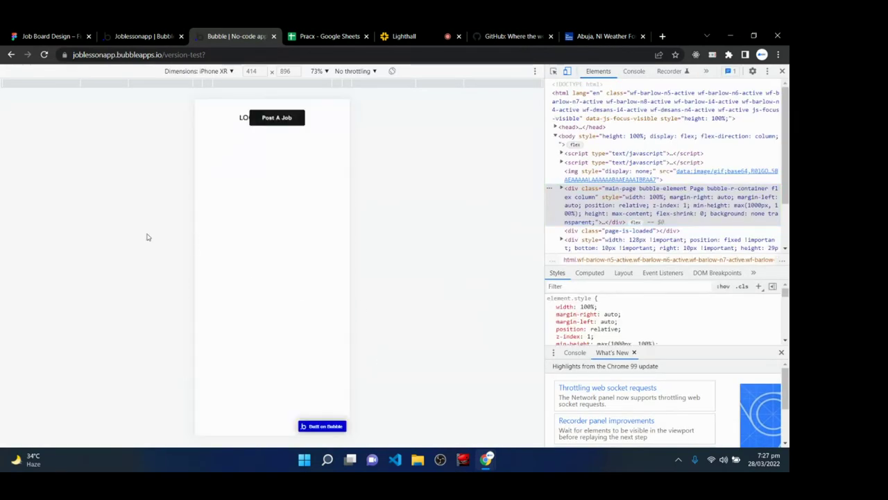
{"action": "left_click", "coordinate": [224, 72]}
{"action": "left_click", "coordinate": [194, 107]}
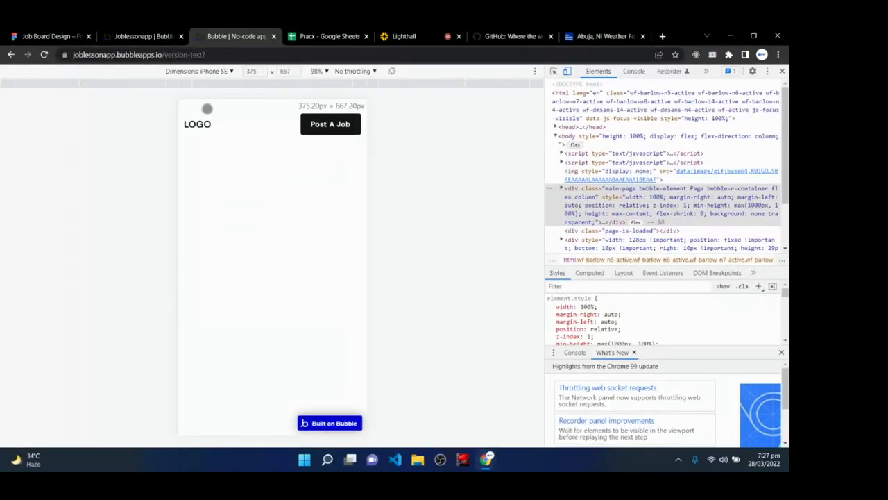
{"action": "left_click", "coordinate": [217, 72]}
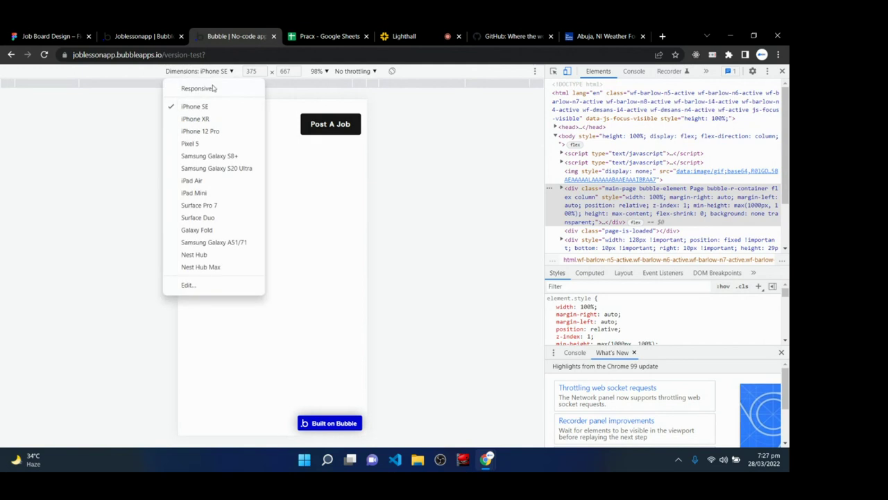
{"action": "left_click", "coordinate": [199, 119]}
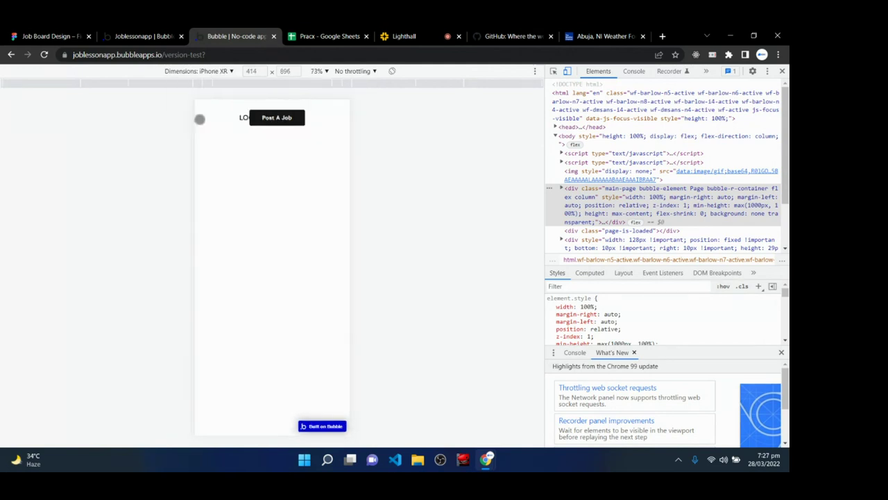
{"action": "left_click", "coordinate": [217, 72]}
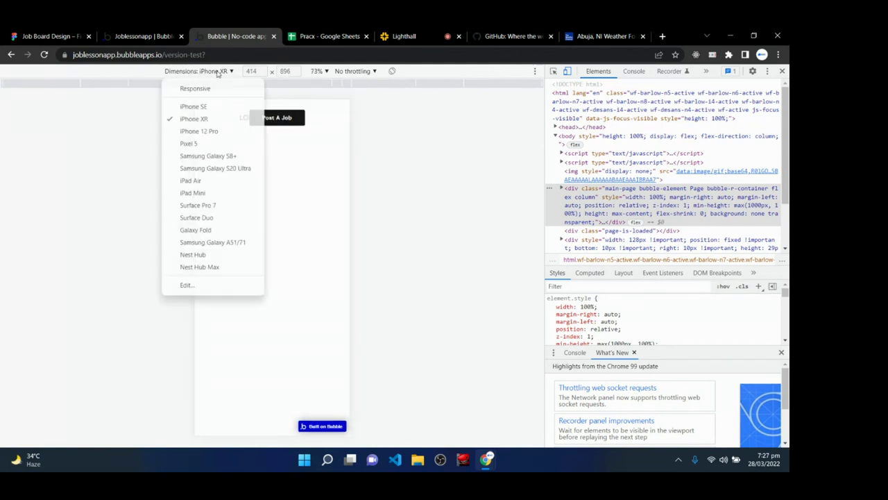
{"action": "left_click", "coordinate": [195, 143]}
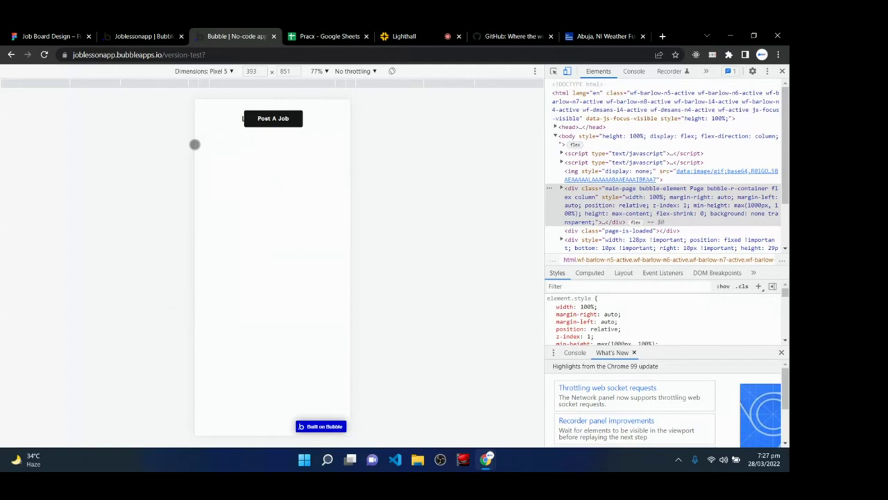
{"action": "left_click", "coordinate": [216, 72]}
{"action": "left_click", "coordinate": [201, 181]}
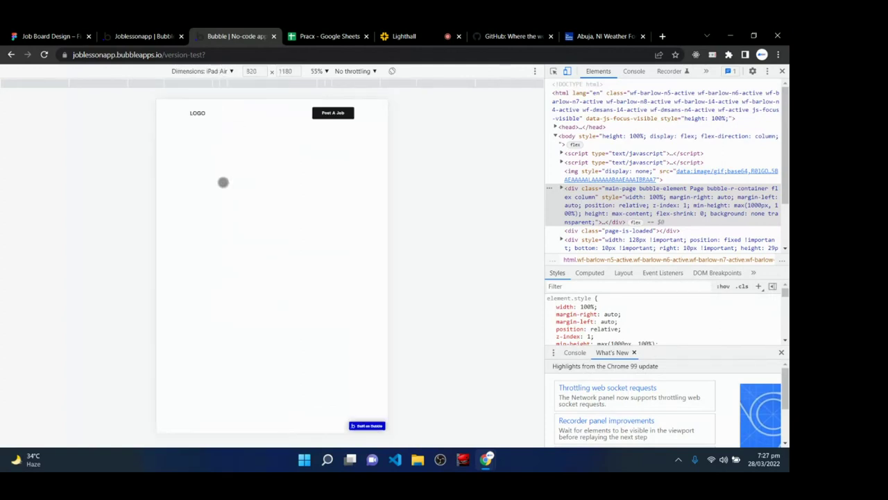
- Preview the page at Surface Pro 7, Nest Hub, Galaxy S8+, Galaxy S20 Ultra and Surface Duo sizes
{"action": "left_click", "coordinate": [224, 73]}
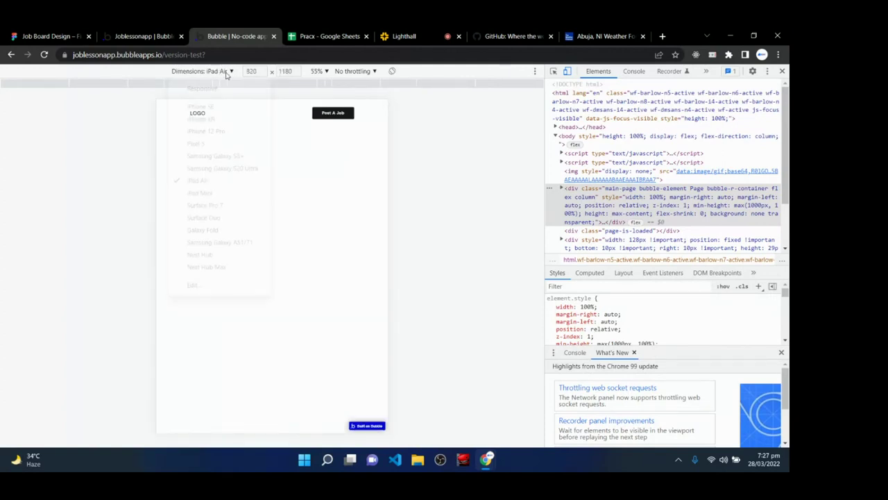
{"action": "left_click", "coordinate": [233, 209]}
{"action": "left_click", "coordinate": [215, 72]}
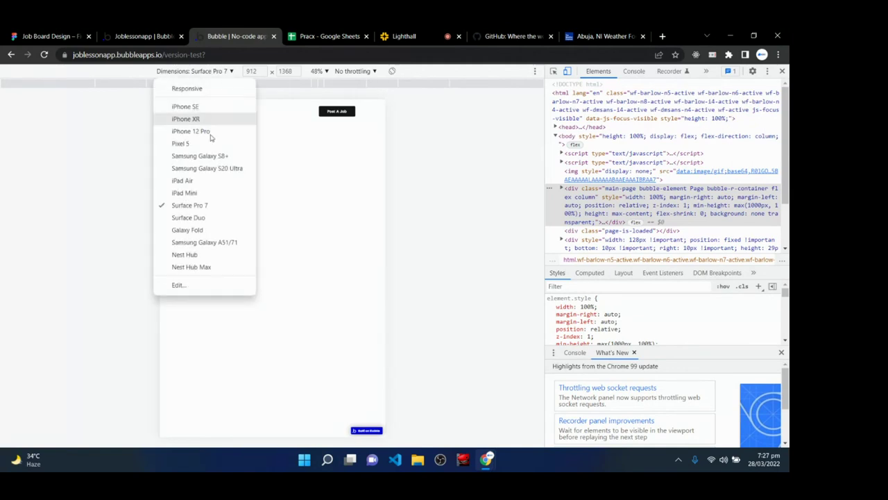
{"action": "left_click", "coordinate": [188, 255]}
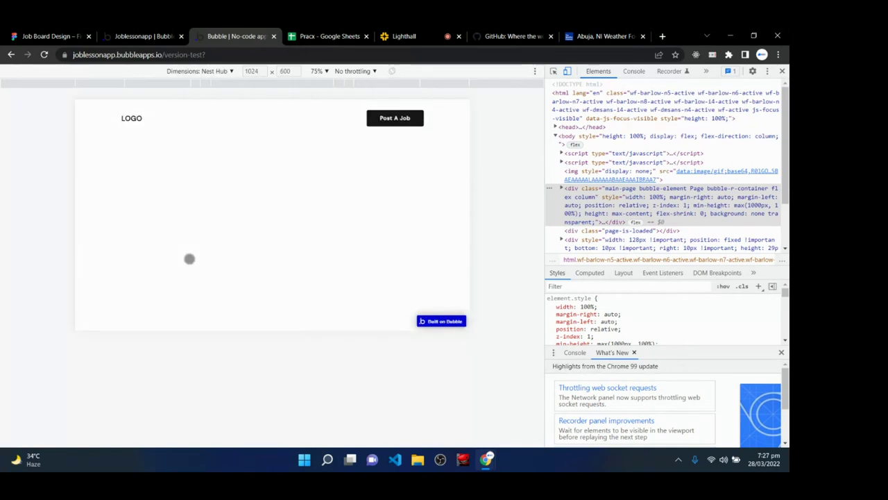
{"action": "left_click", "coordinate": [211, 72]}
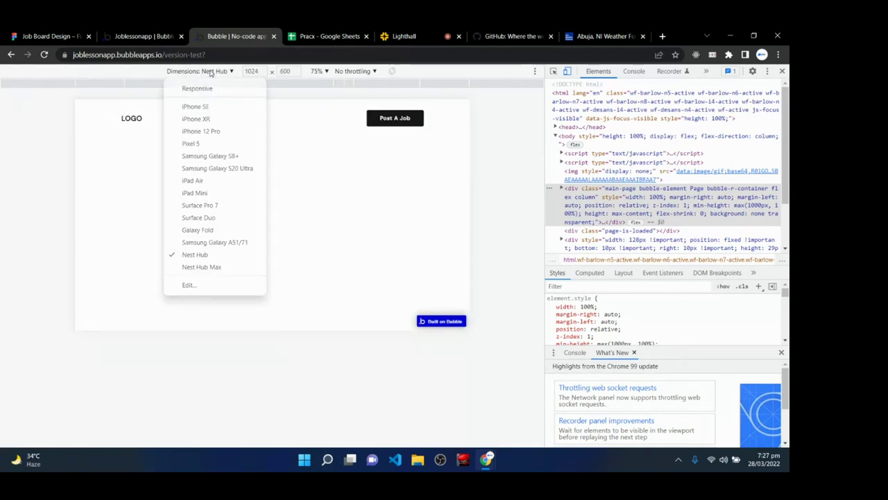
{"action": "left_click", "coordinate": [210, 156]}
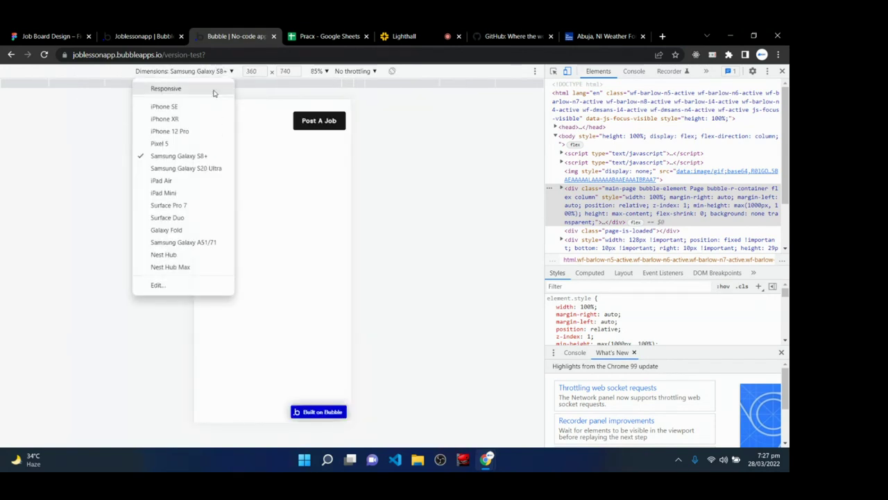
{"action": "left_click", "coordinate": [215, 71]}
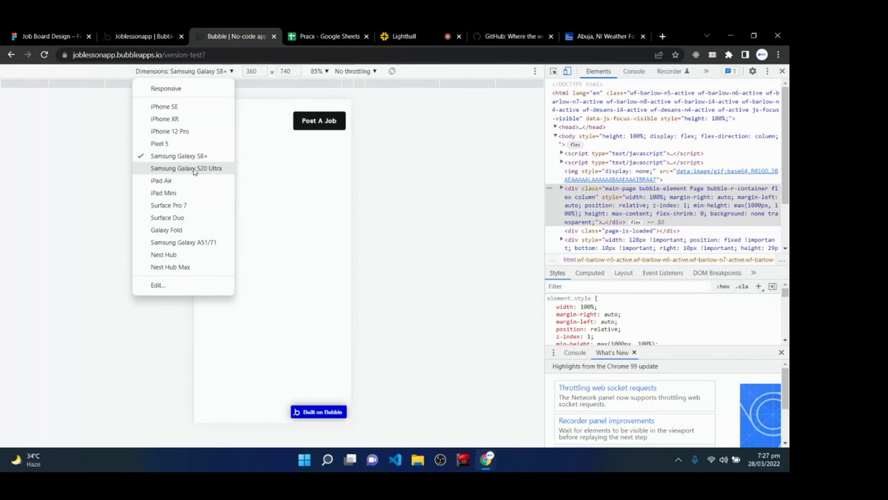
{"action": "left_click", "coordinate": [194, 169]}
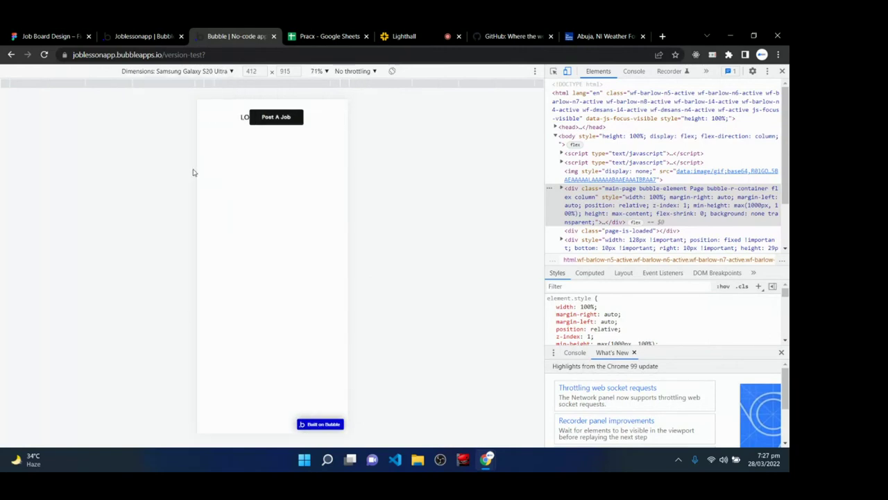
{"action": "left_click", "coordinate": [214, 72]}
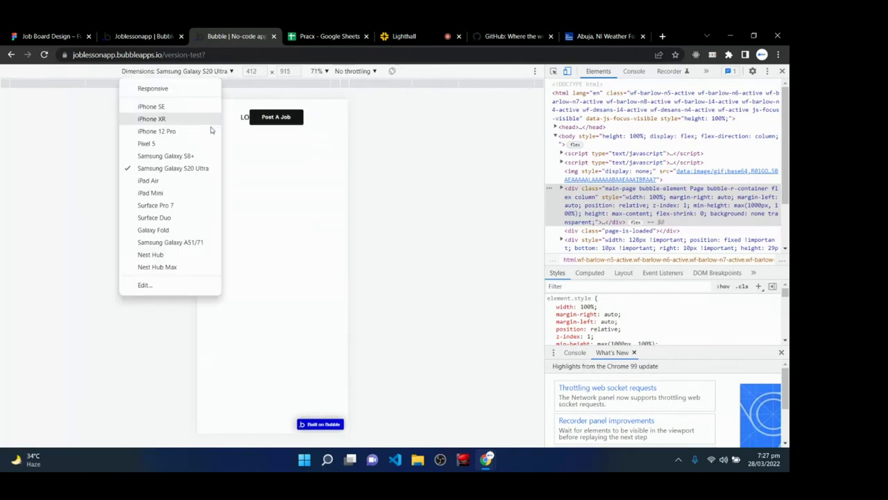
{"action": "left_click", "coordinate": [174, 218]}
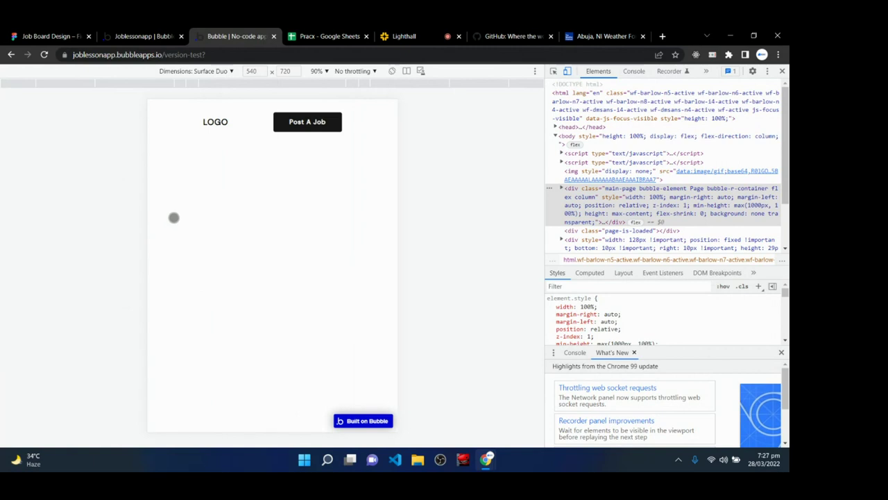
{"action": "left_click", "coordinate": [143, 36]}
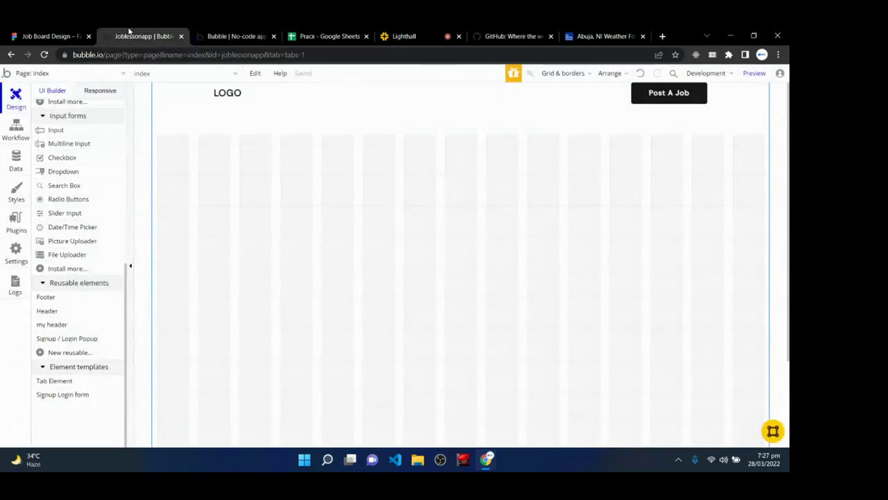
- Zoom into the Lighthall class page and scroll the Live Chat to read new replies
{"action": "left_click", "coordinate": [393, 35]}
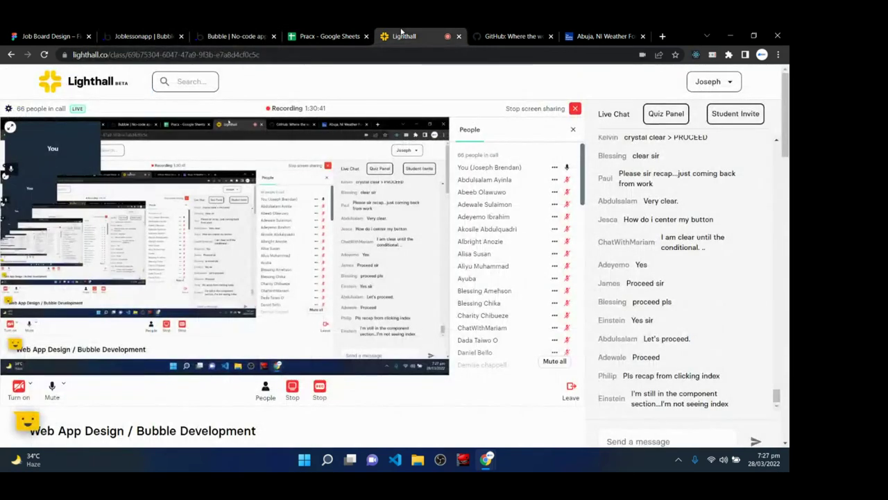
{"action": "key", "text": "ctrl+plus"}
{"action": "scroll", "coordinate": [688, 355], "scroll_direction": "down", "scroll_amount": 1}
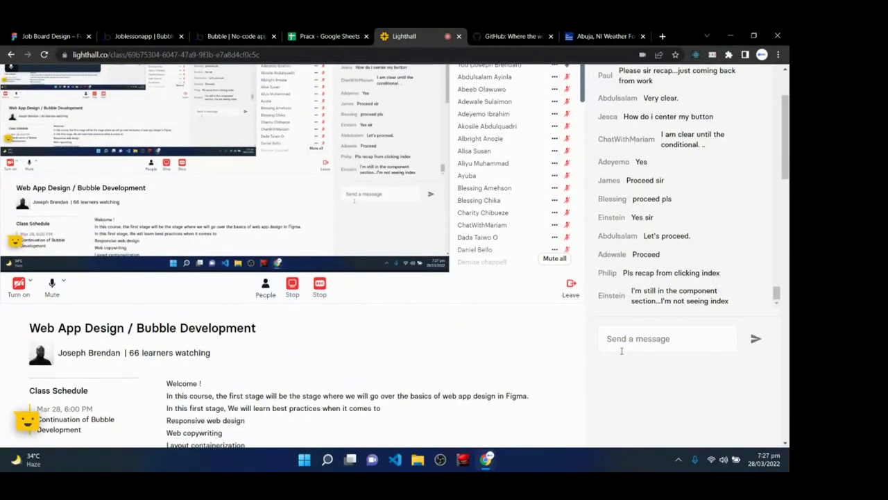
{"action": "scroll", "coordinate": [602, 359], "scroll_direction": "up", "scroll_amount": 3}
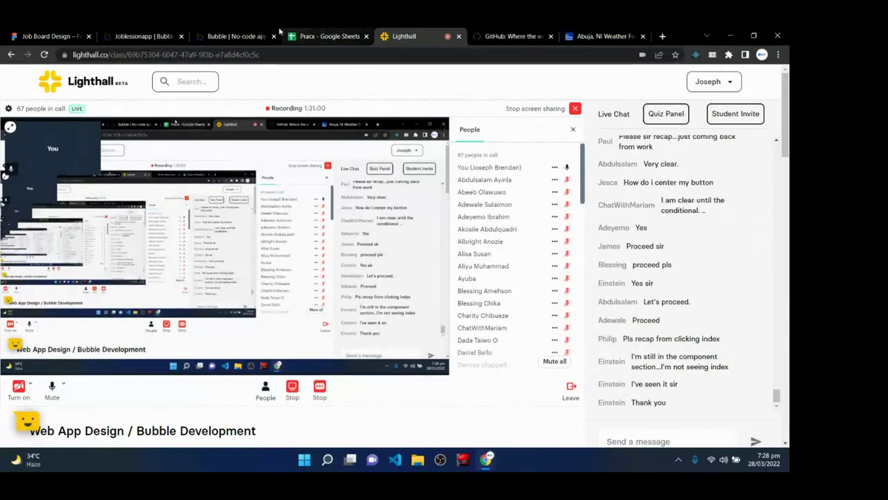
- Close the device list and DevTools on the live preview, then bring up the Figma Home page design
{"action": "left_click", "coordinate": [235, 36]}
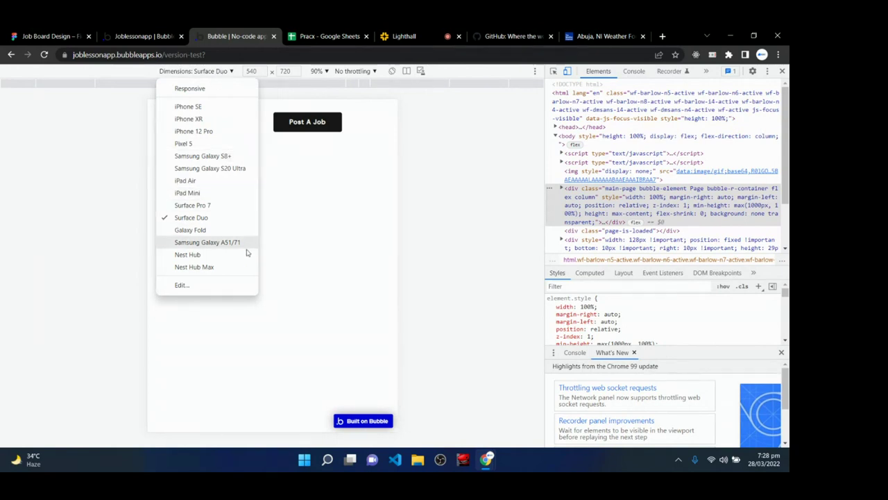
{"action": "left_click", "coordinate": [377, 317]}
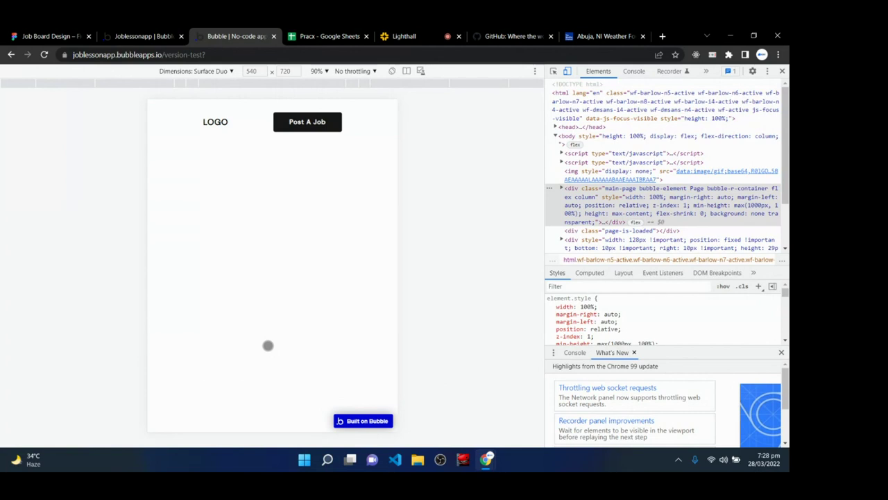
{"action": "left_click", "coordinate": [782, 72]}
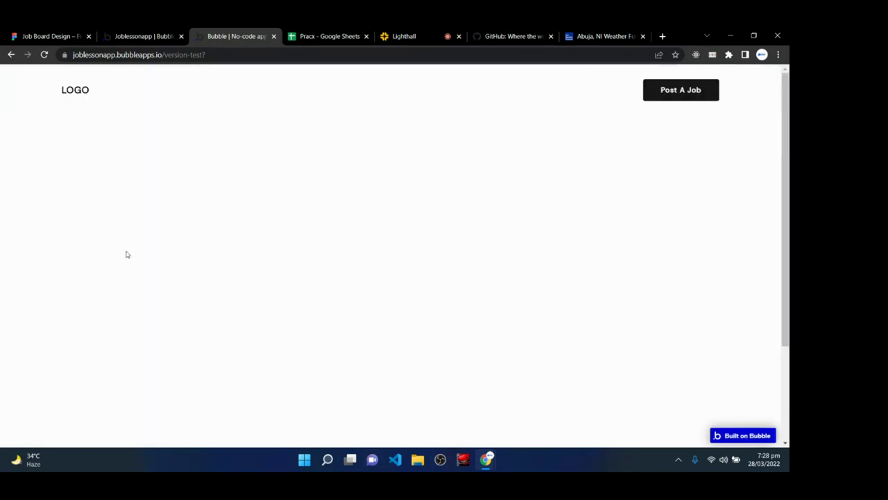
{"action": "left_click", "coordinate": [154, 34]}
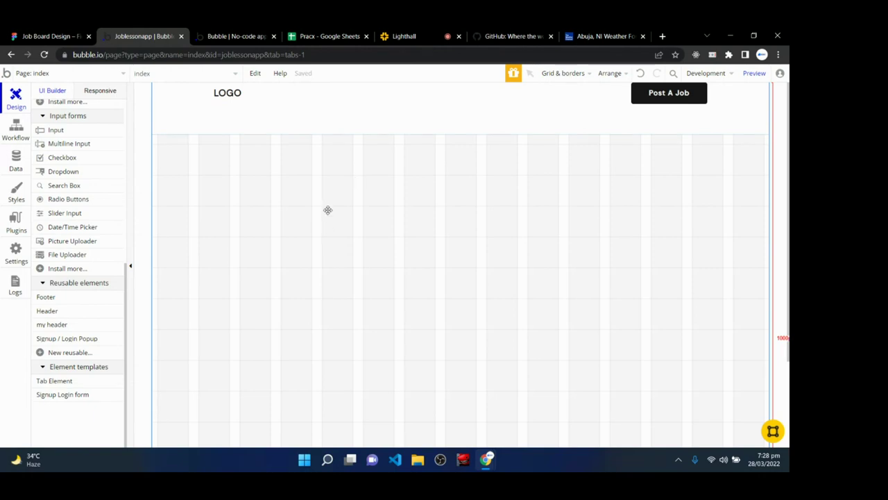
{"action": "left_click", "coordinate": [48, 36]}
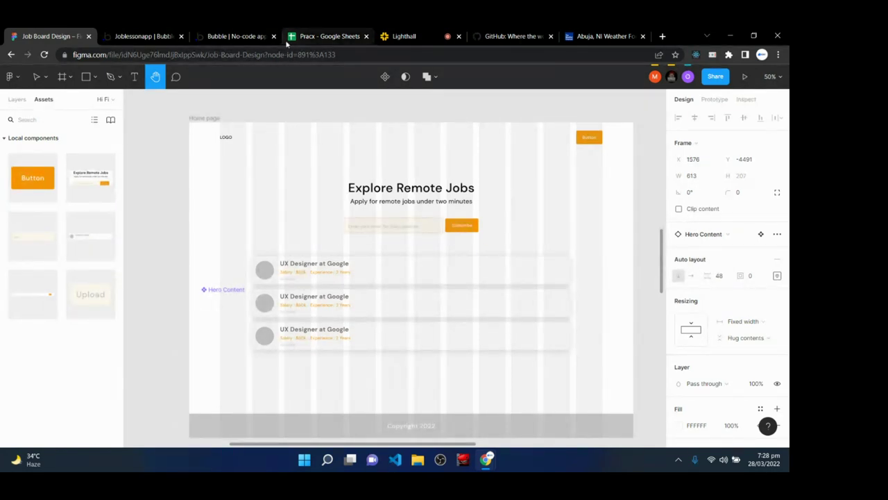
- Select the header on Bubble's index page, then return to the Figma design
{"action": "left_click", "coordinate": [167, 35]}
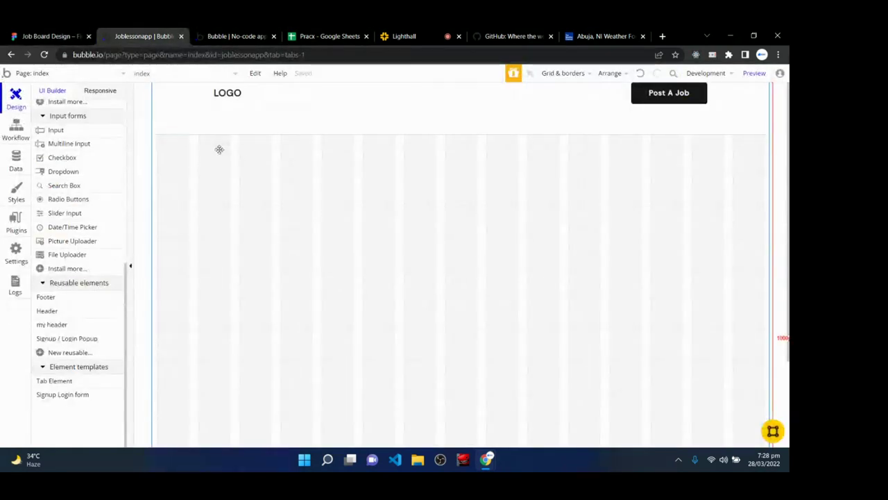
{"action": "left_click", "coordinate": [204, 109]}
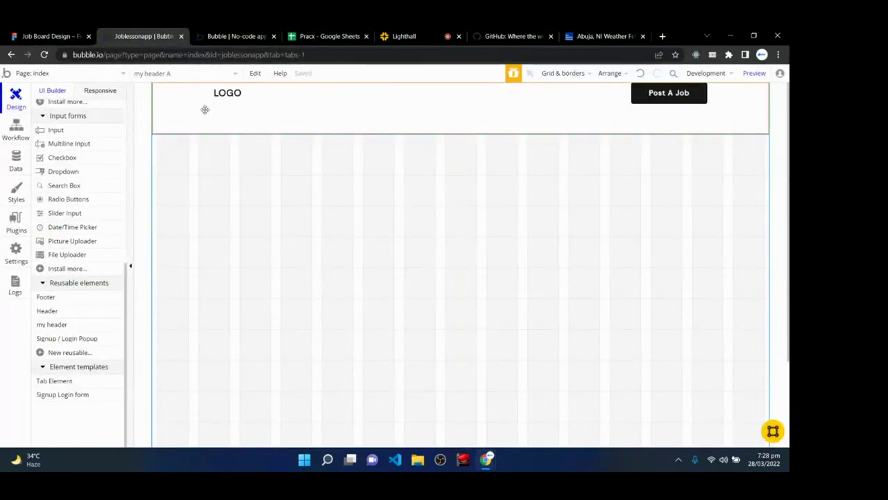
{"action": "left_click", "coordinate": [49, 35]}
{"action": "scroll", "coordinate": [431, 254], "scroll_direction": "down", "scroll_amount": 2}
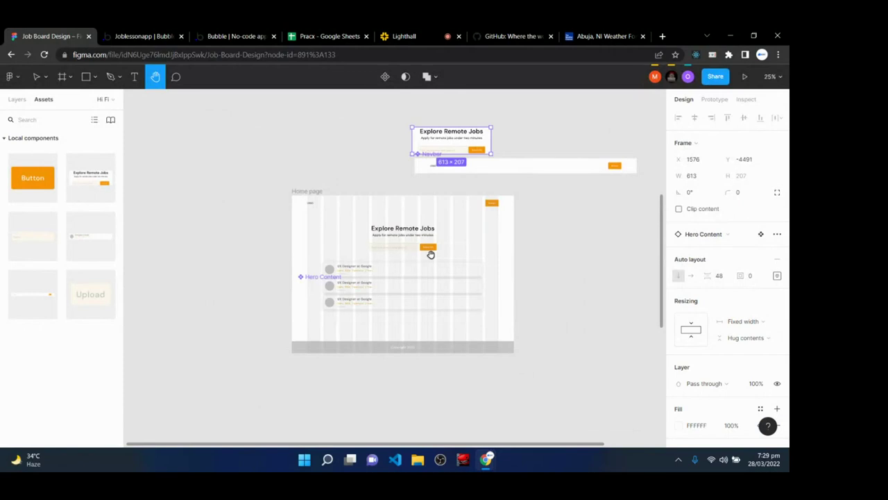
{"action": "scroll", "coordinate": [430, 254], "scroll_direction": "down", "scroll_amount": 2}
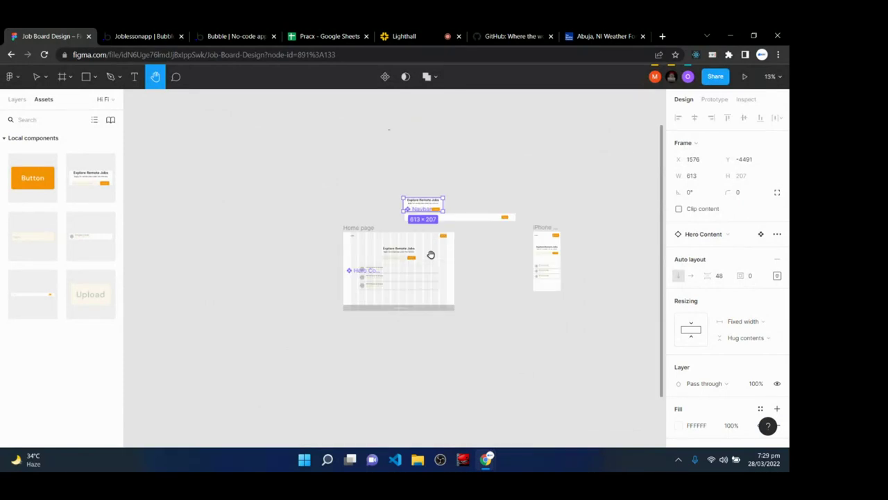
- Open Figma's Lo Fi wireframe page and zoom in to 50% on the job board layout
{"action": "left_click", "coordinate": [17, 99]}
{"action": "left_click", "coordinate": [50, 139]}
{"action": "scroll", "coordinate": [442, 316], "scroll_direction": "down", "scroll_amount": 4}
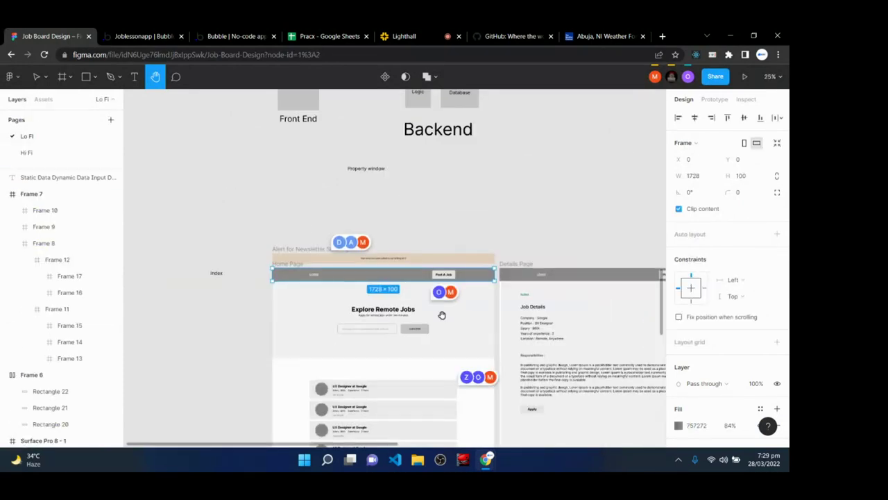
{"action": "key", "text": "Page_Down"}
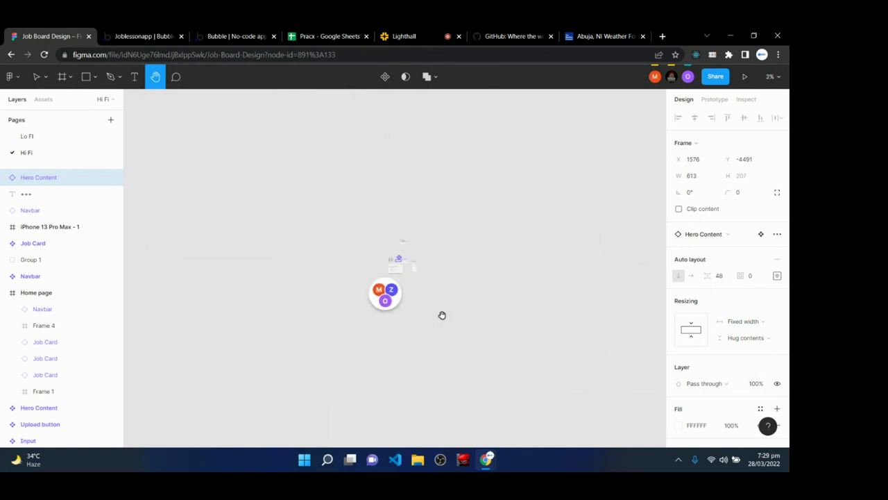
{"action": "scroll", "coordinate": [442, 316], "scroll_direction": "up", "scroll_amount": 2}
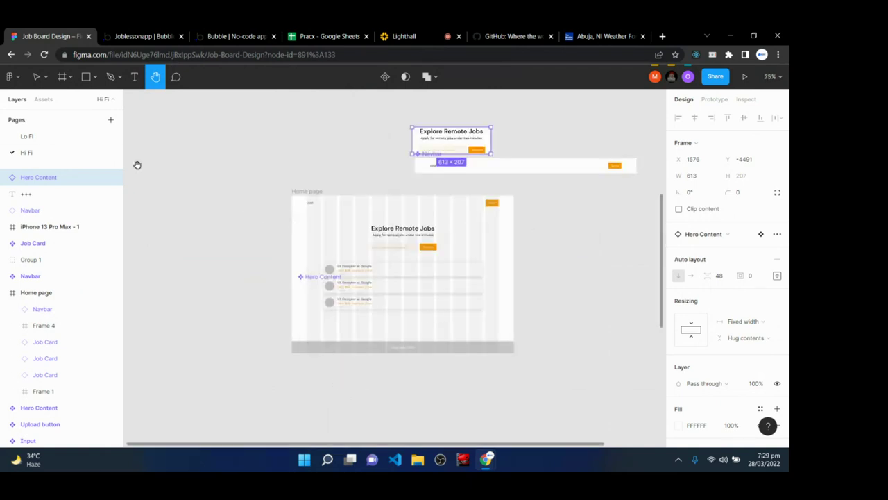
{"action": "left_click", "coordinate": [53, 136]}
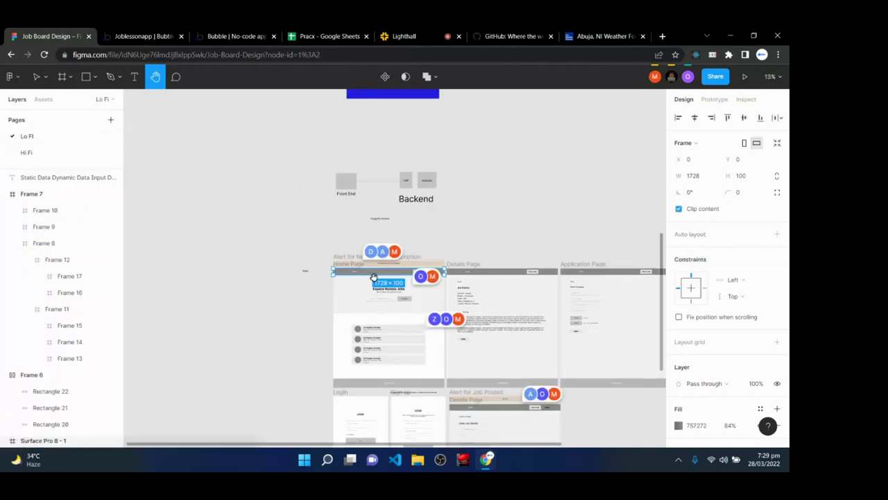
{"action": "scroll", "coordinate": [382, 274], "scroll_direction": "up", "scroll_amount": 5}
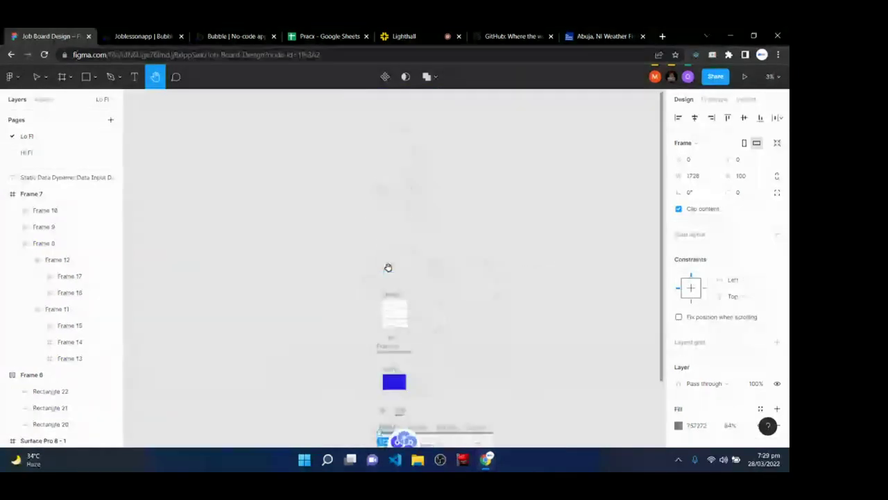
{"action": "key", "text": "ctrl+equal"}
{"action": "key", "text": "ctrl+equal"}
{"action": "key", "text": "ctrl+equal"}
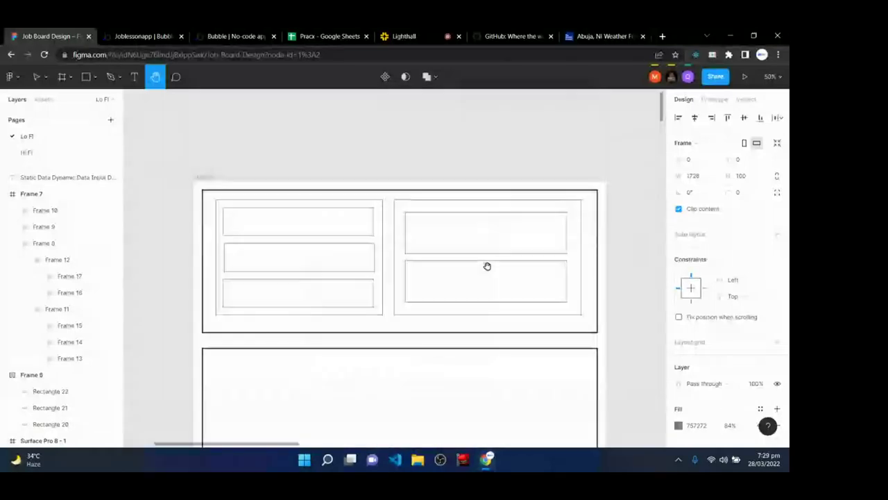
{"action": "key", "text": "ctrl+minus"}
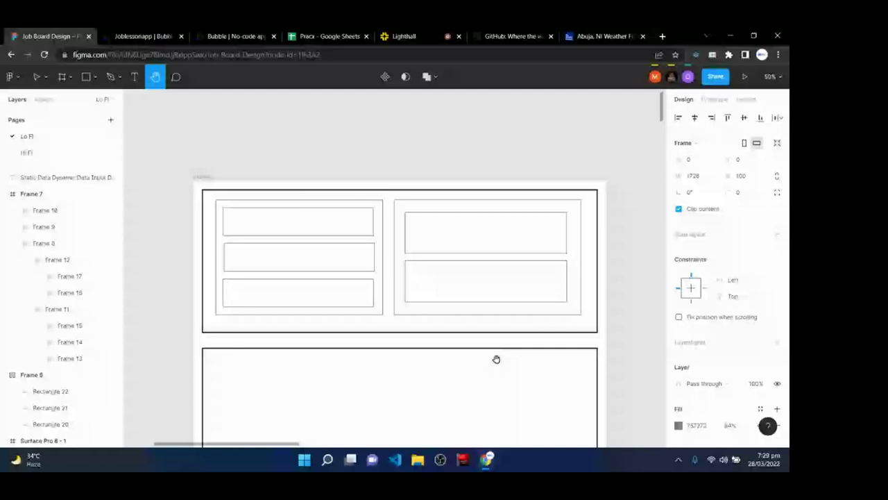
{"action": "left_click", "coordinate": [142, 36]}
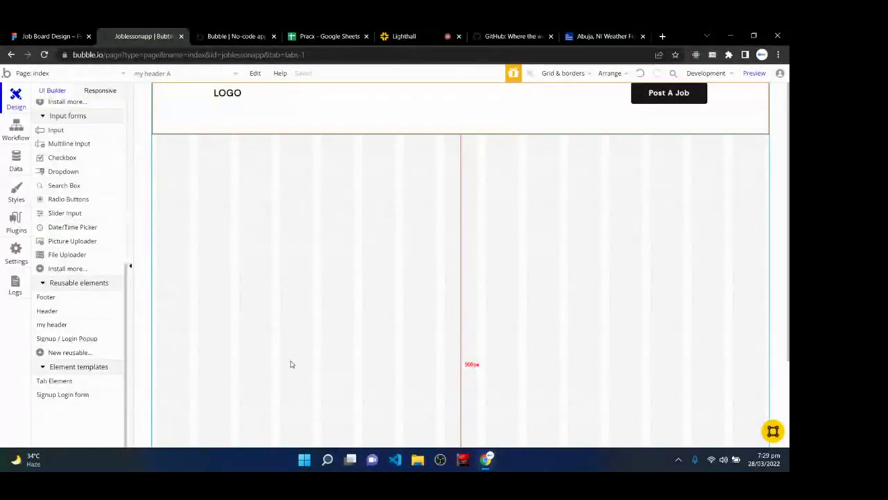
- Draw a new group container across the index page below the header
{"action": "scroll", "coordinate": [102, 317], "scroll_direction": "up", "scroll_amount": 5}
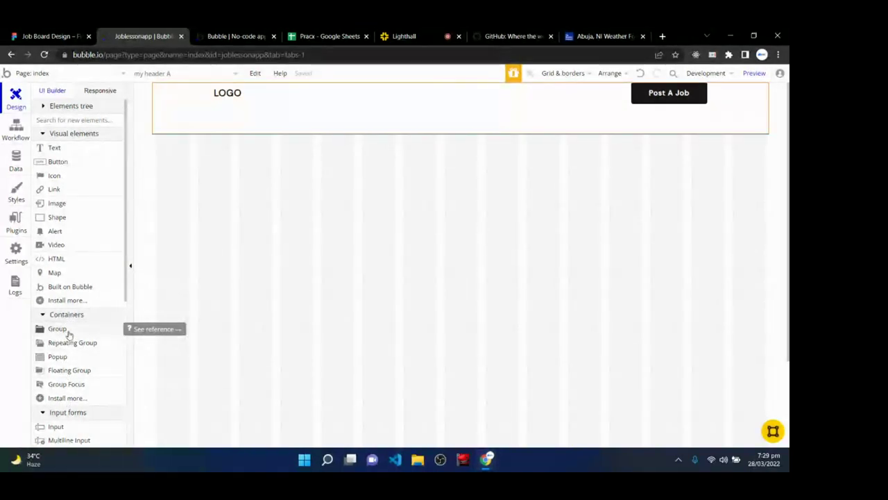
{"action": "left_click", "coordinate": [68, 333]}
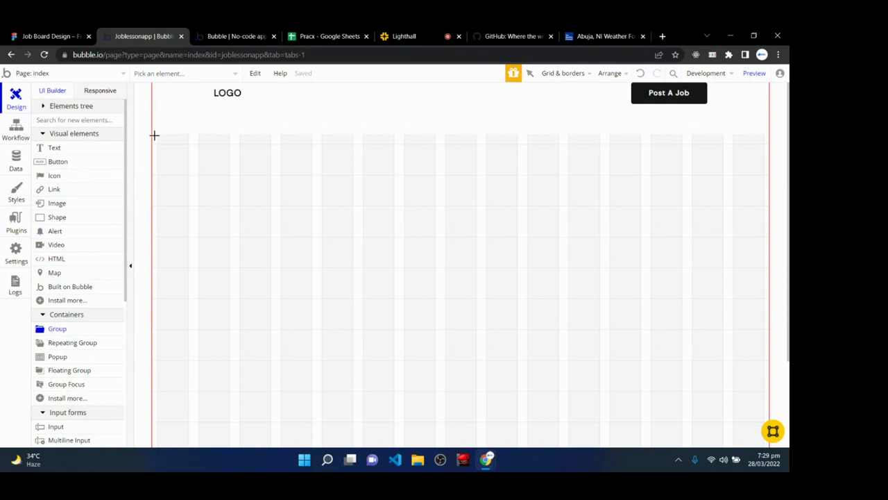
{"action": "left_click_drag", "start_coordinate": [154, 136], "coordinate": [766, 392]}
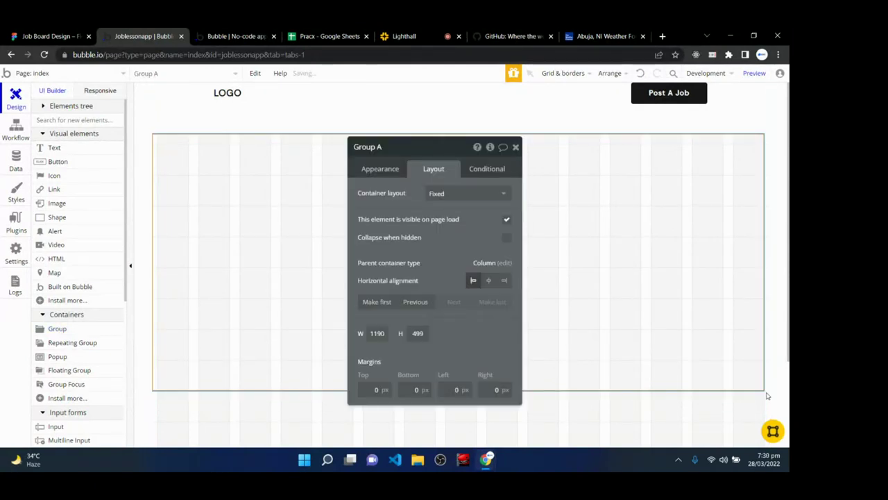
- Rename the new group to 'Hero Group'
{"action": "double_click", "coordinate": [385, 148]}
{"action": "key", "text": "BackSpace"}
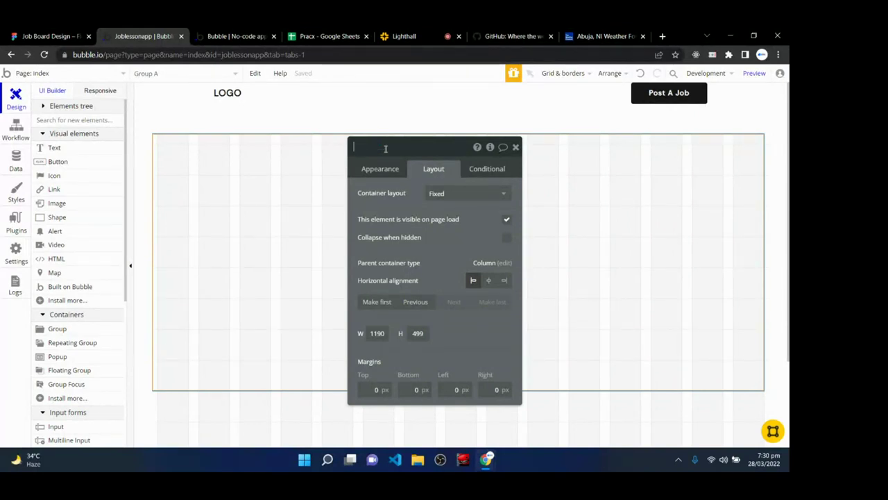
{"action": "type", "text": "Hero Group"}
{"action": "key", "text": "Return"}
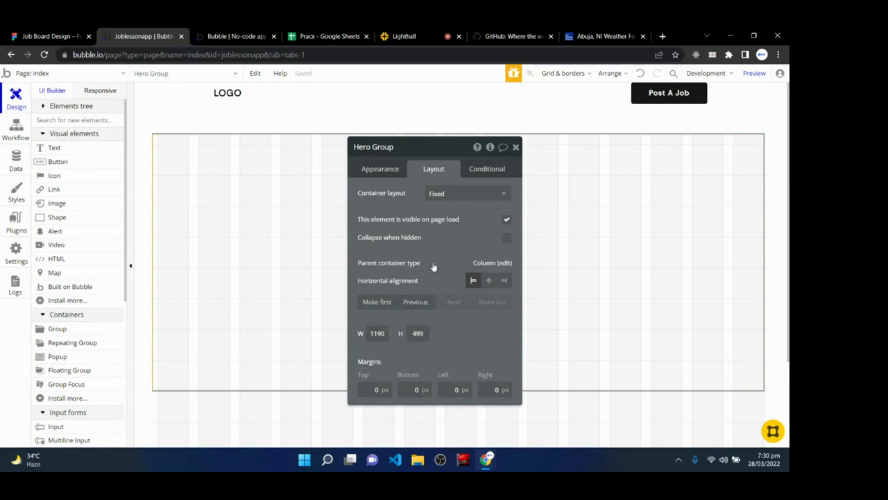
{"action": "mouse_move", "coordinate": [433, 266]}
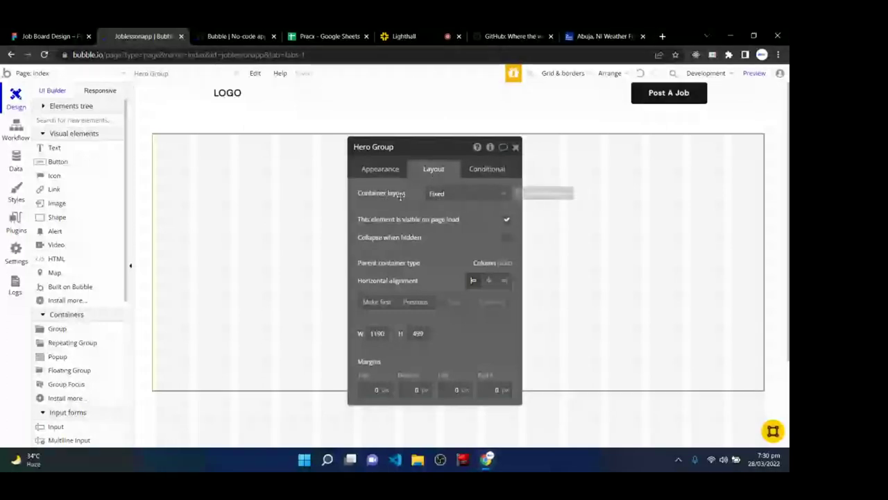
- Give Hero Group a Column layout with horizontally centred contents and no fixed width, then view Figma
{"action": "left_click", "coordinate": [457, 193]}
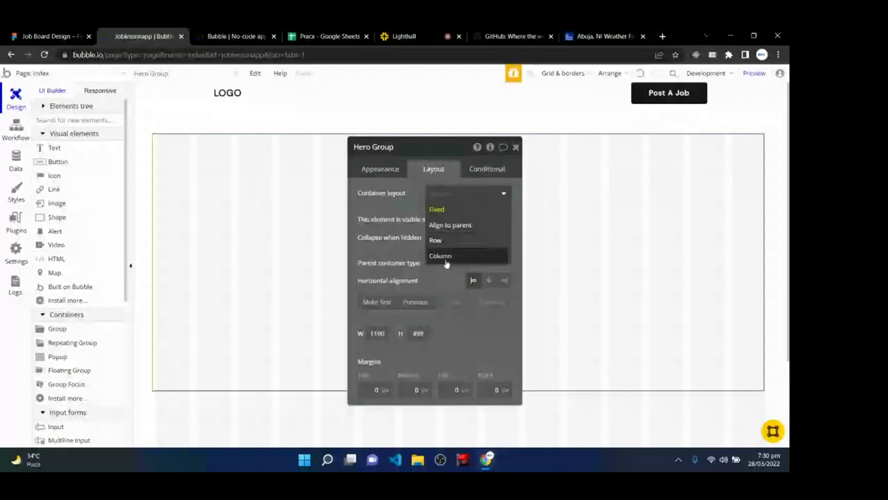
{"action": "left_click", "coordinate": [391, 204]}
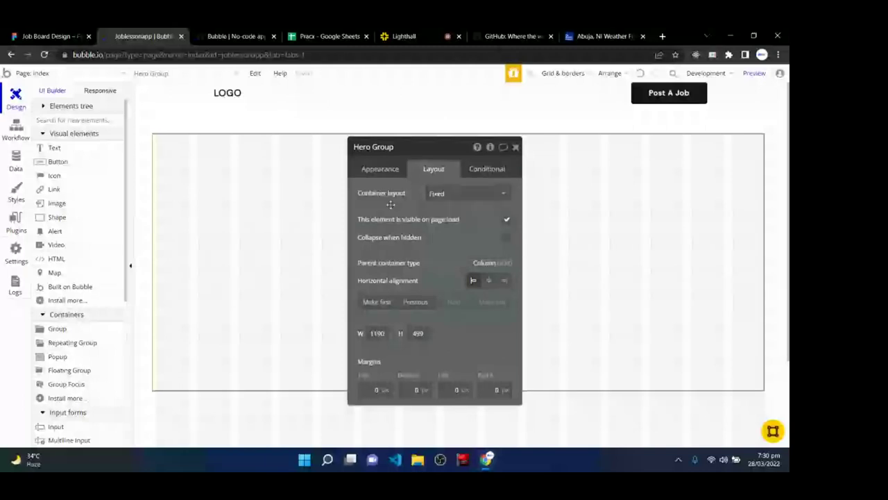
{"action": "key", "text": "ctrl+shift+Tab"}
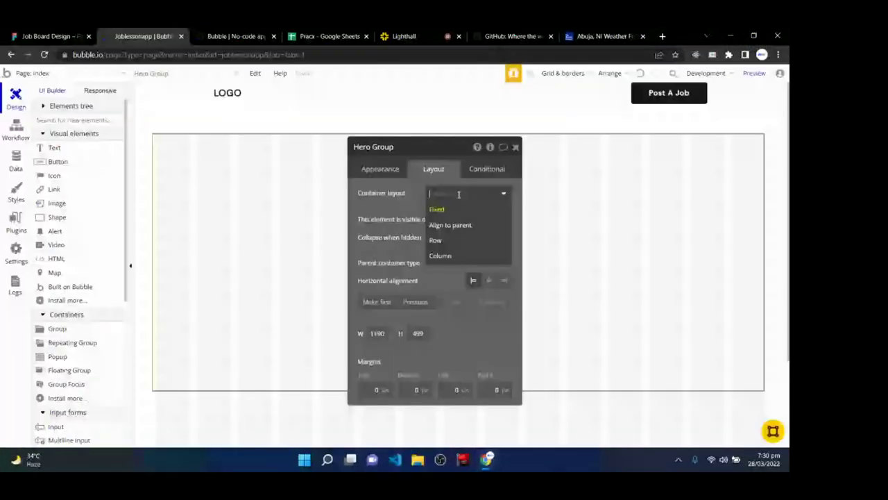
{"action": "left_click", "coordinate": [452, 256]}
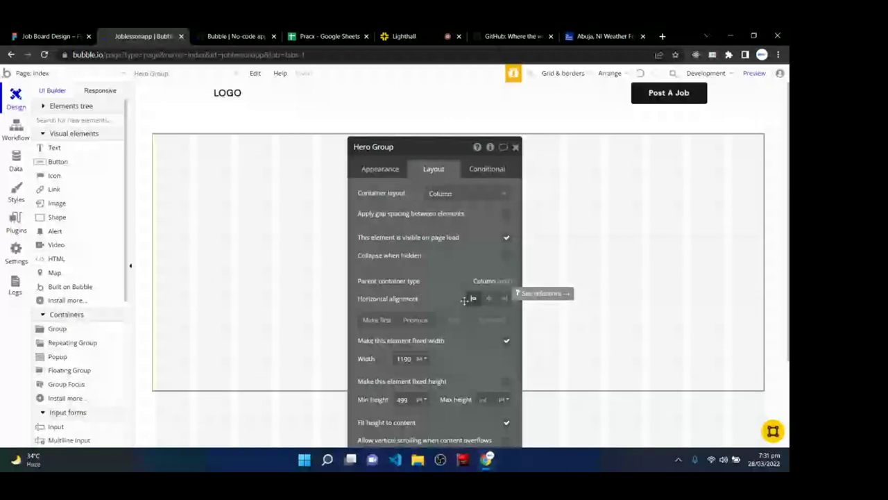
{"action": "left_click", "coordinate": [488, 298]}
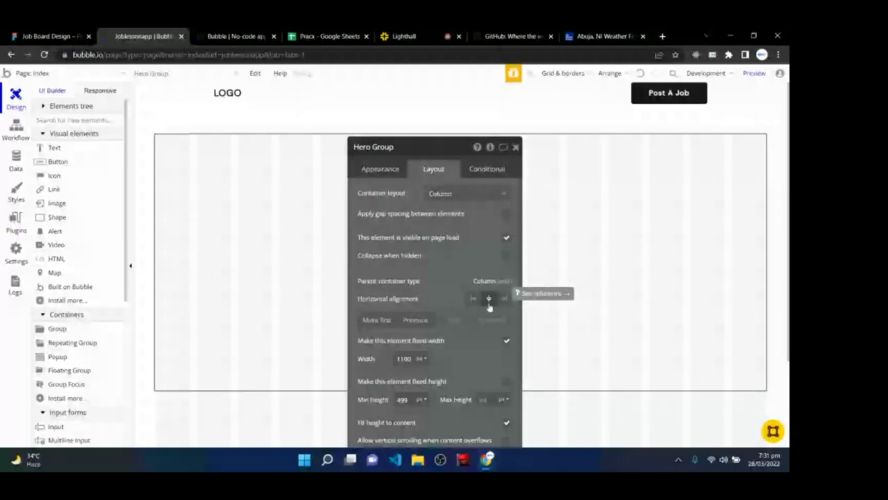
{"action": "scroll", "coordinate": [488, 303], "scroll_direction": "down", "scroll_amount": 1}
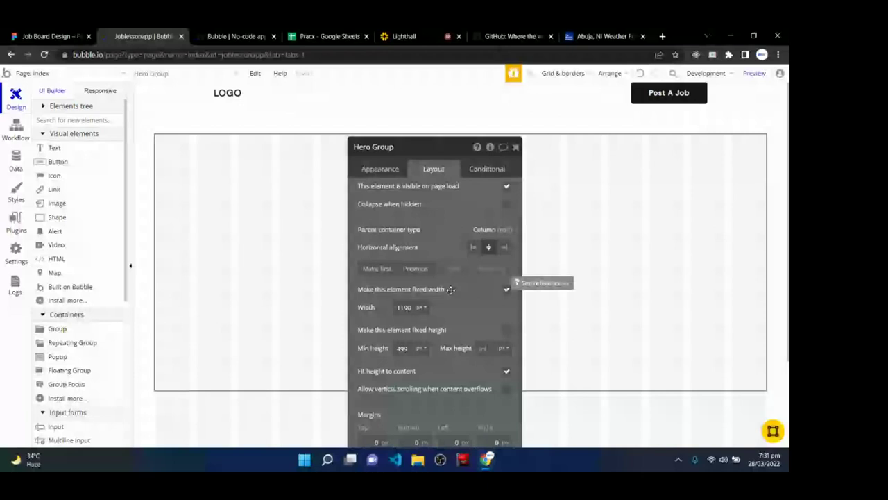
{"action": "left_click", "coordinate": [507, 290]}
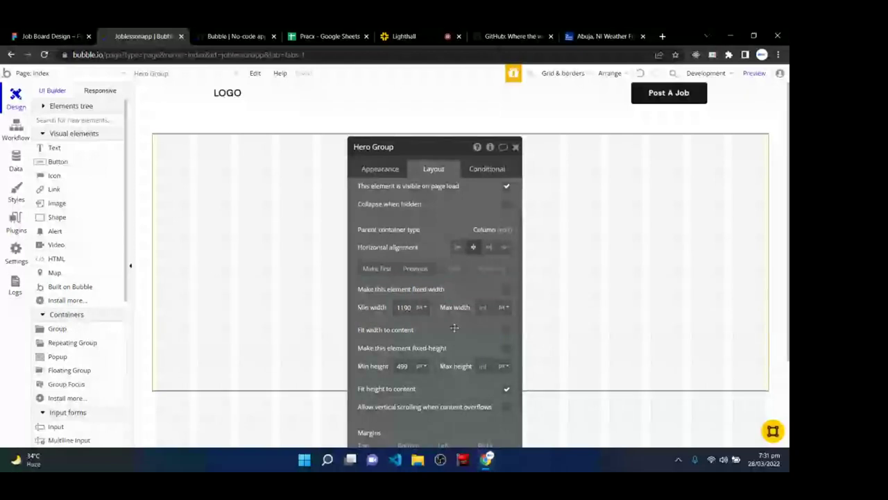
{"action": "key", "text": "ctrl+shift+Tab"}
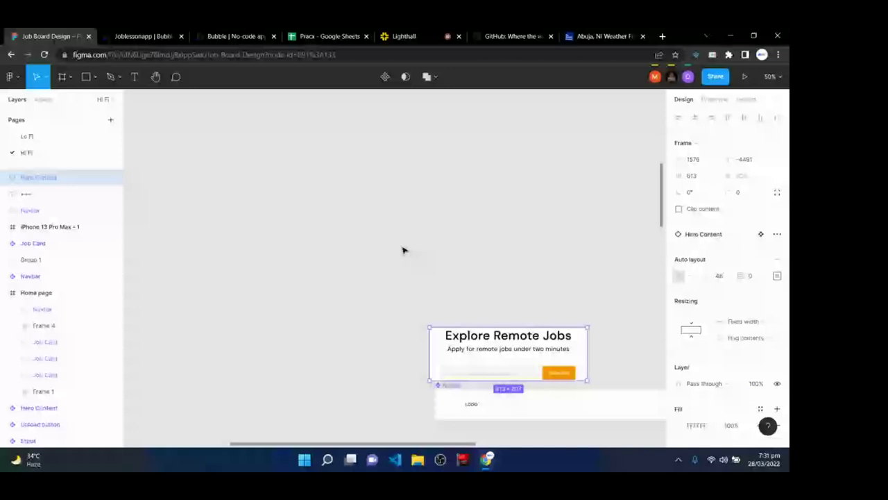
- In Figma, draw a rectangle and narrow it to about 304 px wide, then return to Bubble
{"action": "key", "text": "r"}
{"action": "scroll", "coordinate": [402, 250], "scroll_direction": "up", "scroll_amount": 3}
{"action": "mouse_move", "coordinate": [309, 142]}
{"action": "left_mouse_down"}
{"action": "mouse_move", "coordinate": [335, 266]}
{"action": "mouse_move", "coordinate": [515, 303]}
{"action": "left_mouse_up"}
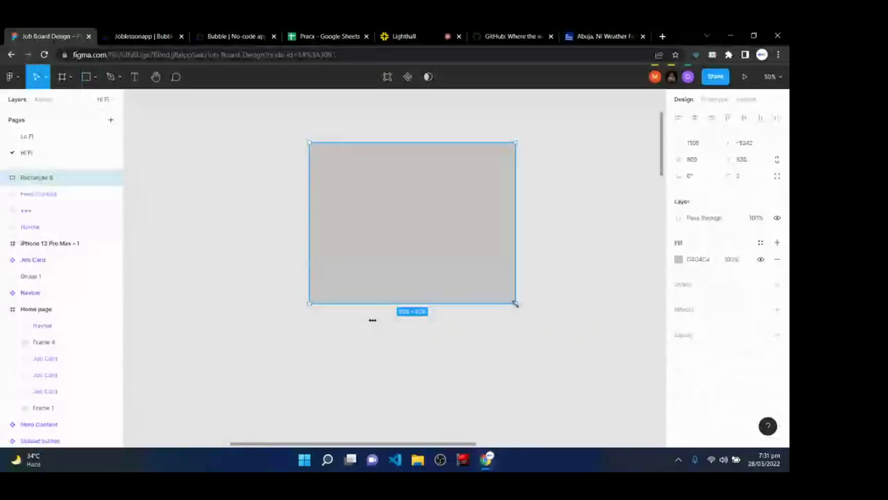
{"action": "left_click", "coordinate": [700, 163]}
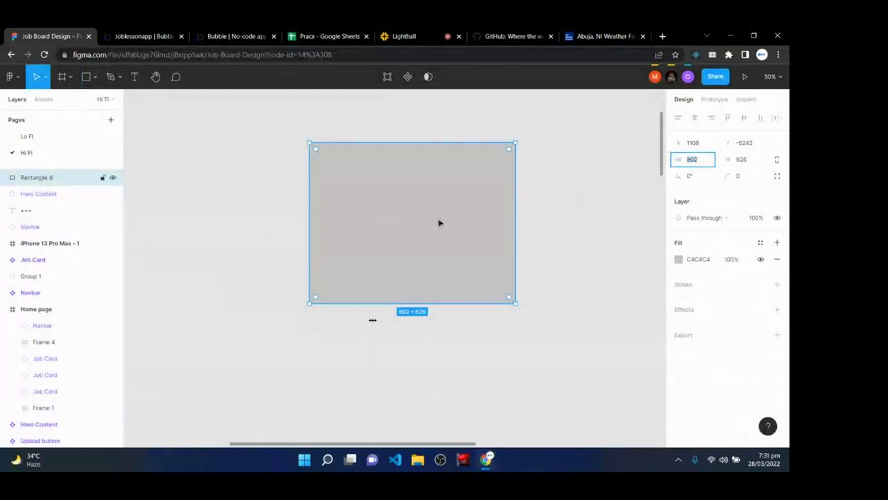
{"action": "left_click_drag", "start_coordinate": [516, 203], "coordinate": [388, 265]}
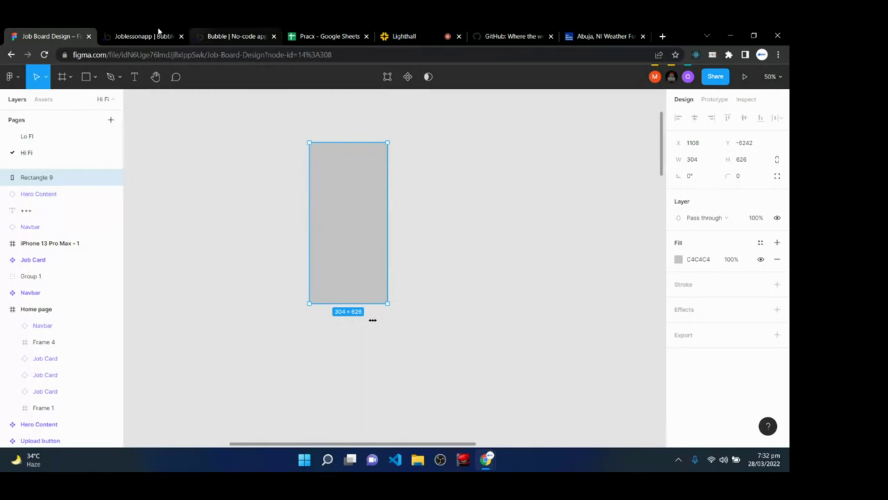
{"action": "key", "text": "ctrl+Tab"}
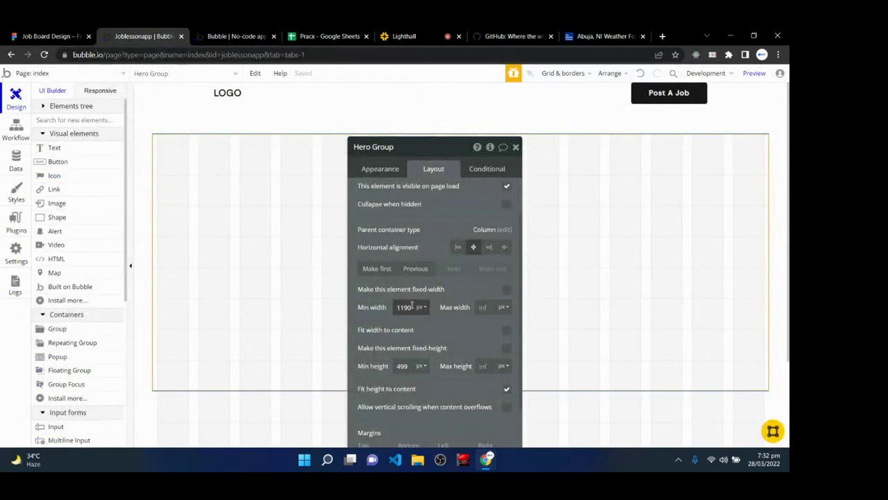
- Set Hero Group's minimum width to 300 and check the responsive view
{"action": "double_click", "coordinate": [412, 306]}
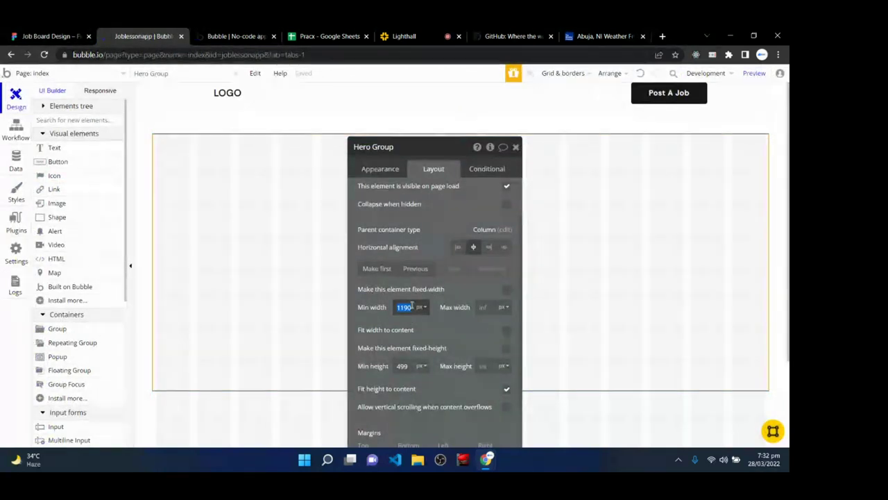
{"action": "type", "text": "300"}
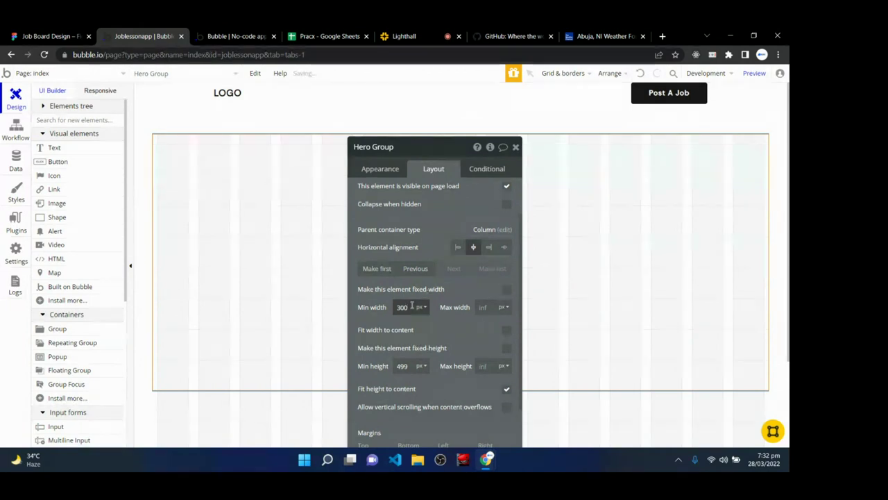
{"action": "left_click", "coordinate": [428, 322]}
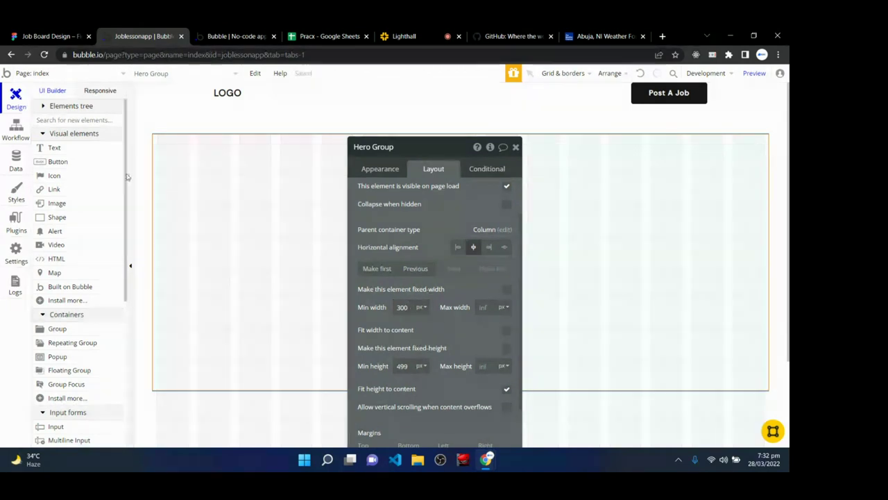
{"action": "left_click", "coordinate": [101, 90]}
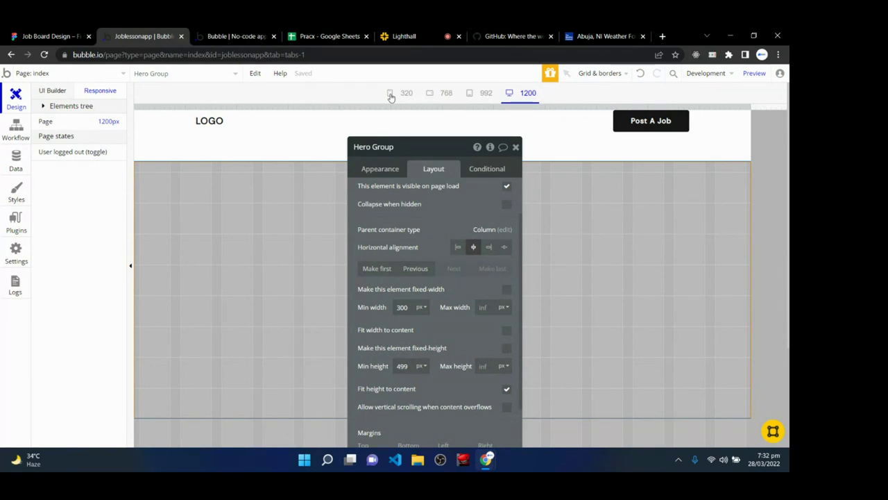
{"action": "left_click", "coordinate": [55, 91]}
- Make Hero Group's maximum width 100% and its minimum height 480 px
{"action": "double_click", "coordinate": [424, 254]}
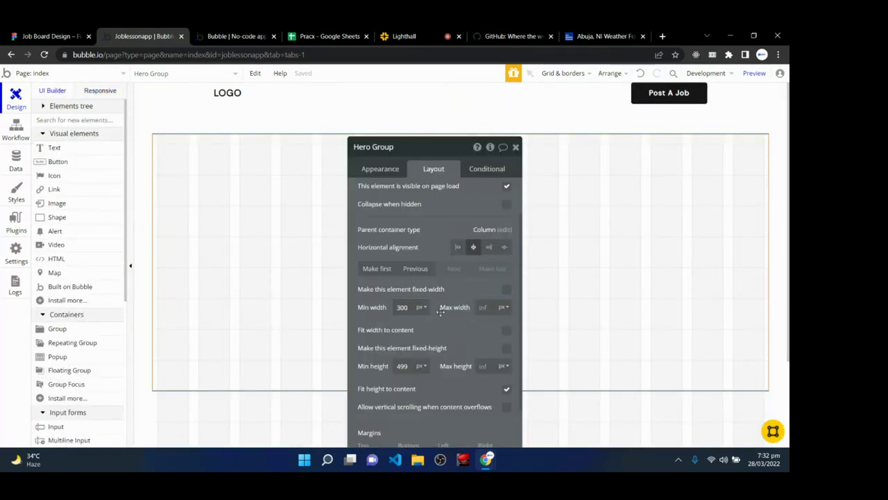
{"action": "left_click", "coordinate": [506, 309]}
{"action": "left_click", "coordinate": [502, 338]}
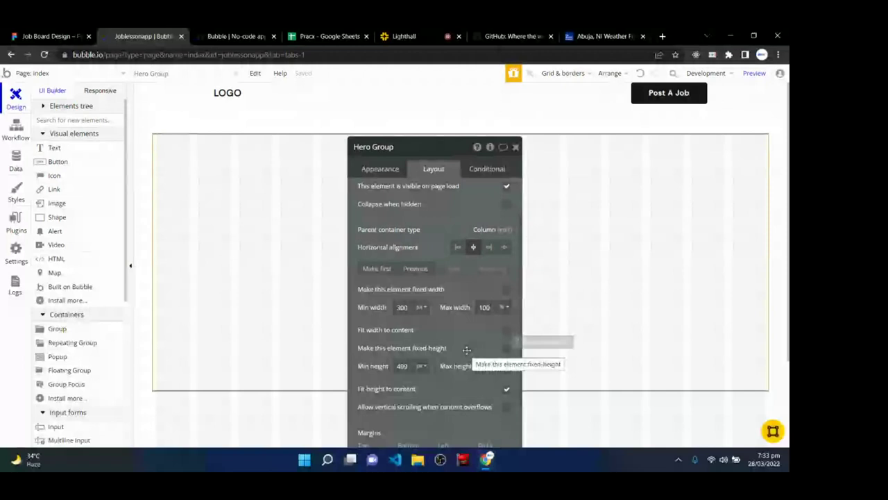
{"action": "double_click", "coordinate": [402, 366]}
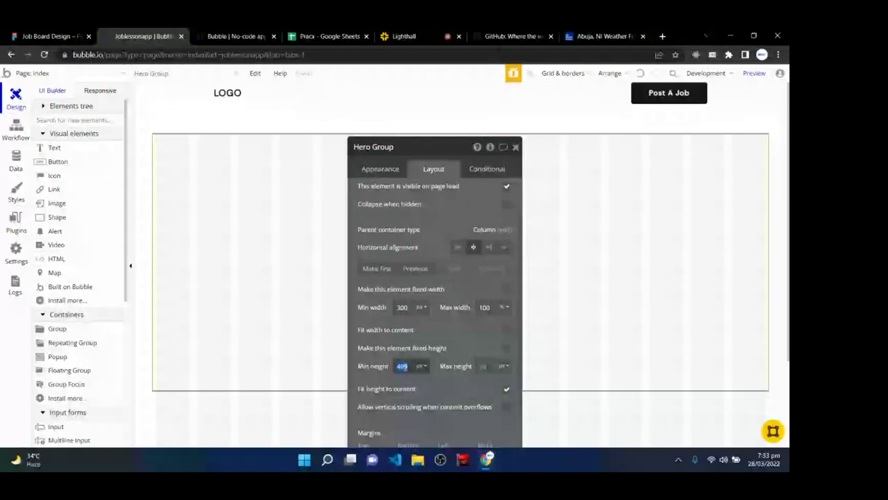
{"action": "type", "text": "480"}
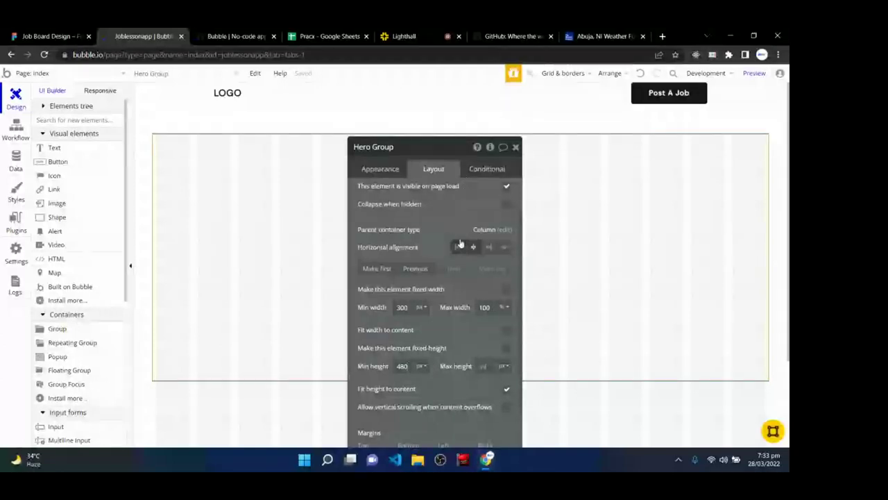
{"action": "left_click", "coordinate": [381, 169]}
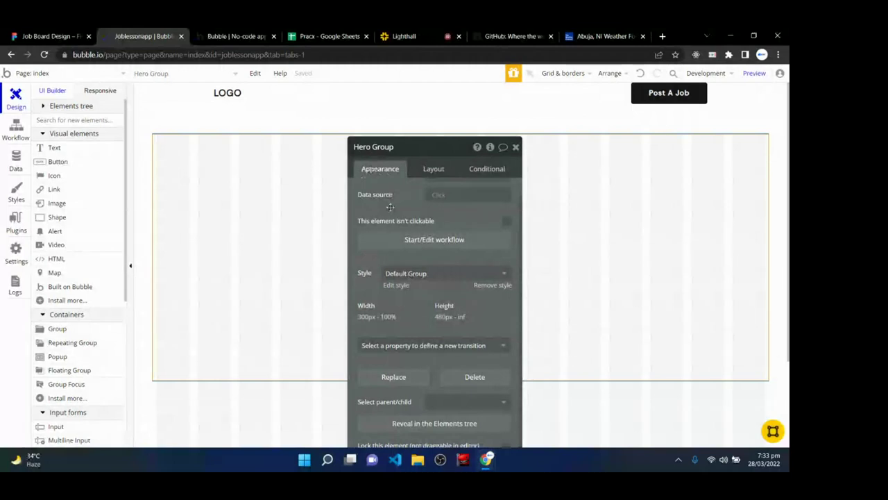
- Remove Hero Group's Default Group style and give it a flat white #FFFFFF background
{"action": "scroll", "coordinate": [429, 363], "scroll_direction": "up", "scroll_amount": 1}
{"action": "scroll", "coordinate": [429, 363], "scroll_direction": "up", "scroll_amount": 1}
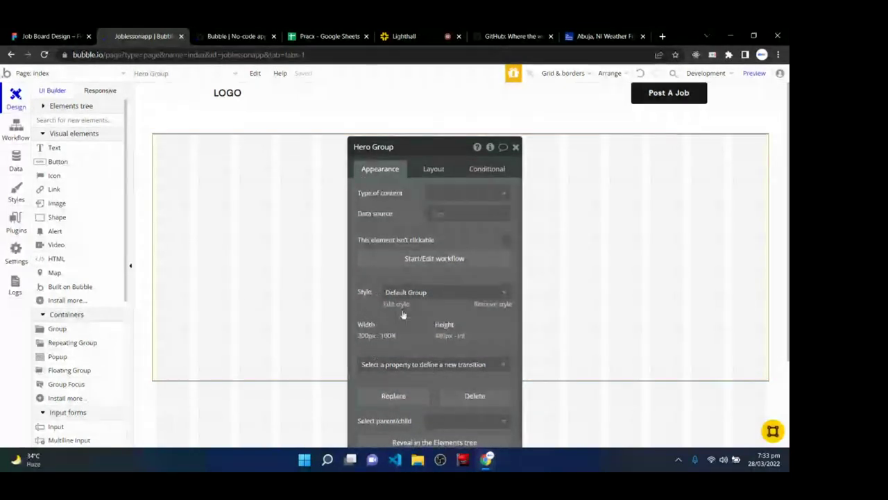
{"action": "left_click", "coordinate": [490, 304]}
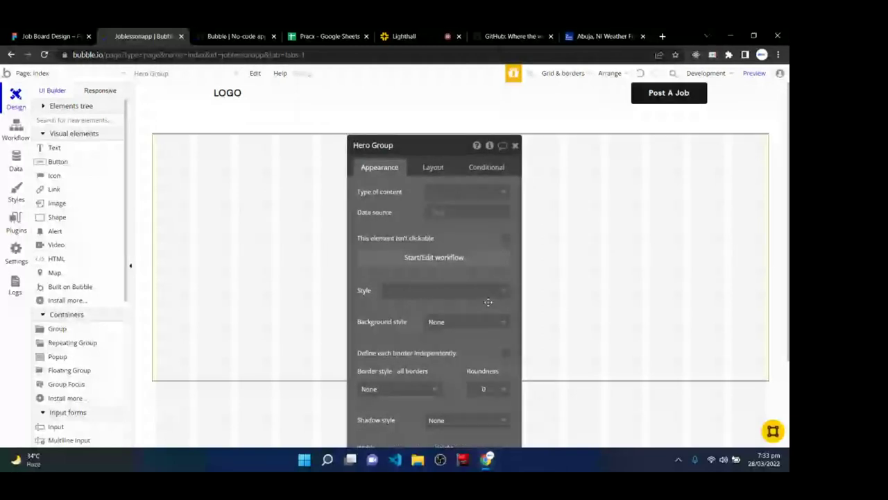
{"action": "left_click", "coordinate": [453, 323]}
{"action": "left_click", "coordinate": [452, 353]}
{"action": "left_click", "coordinate": [460, 342]}
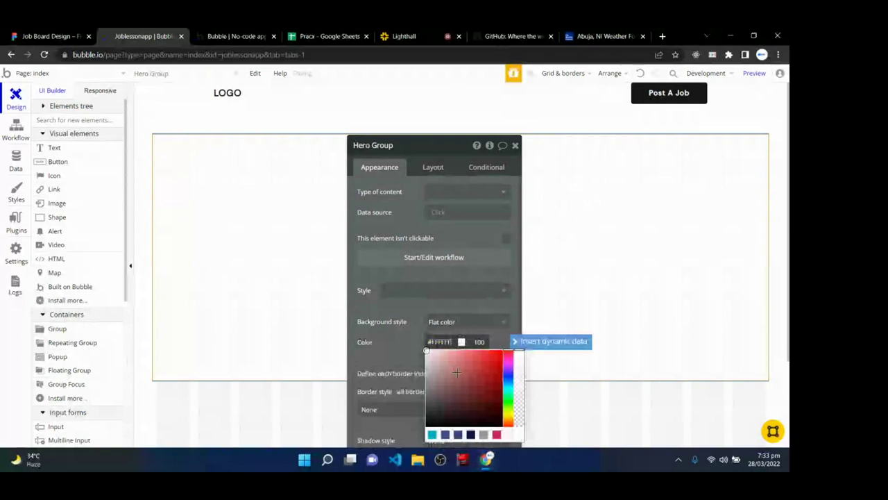
{"action": "left_click", "coordinate": [464, 364]}
{"action": "left_click_drag", "start_coordinate": [463, 364], "coordinate": [420, 347]}
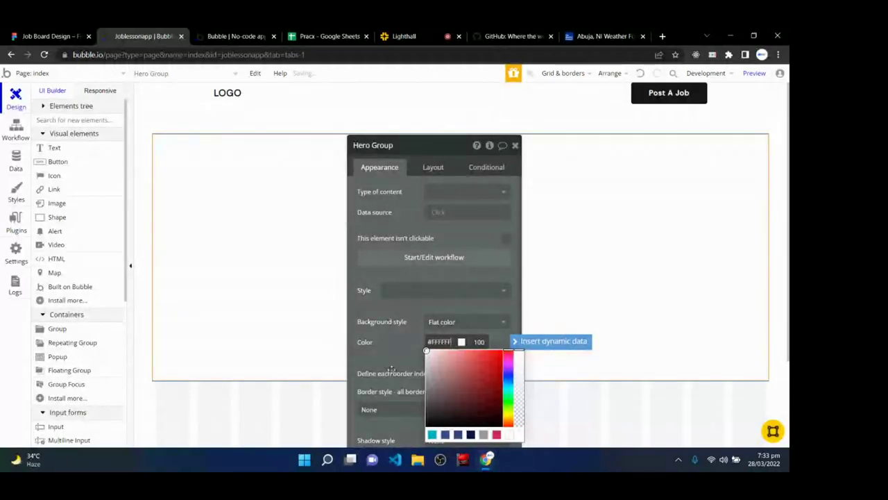
{"action": "left_click", "coordinate": [391, 369]}
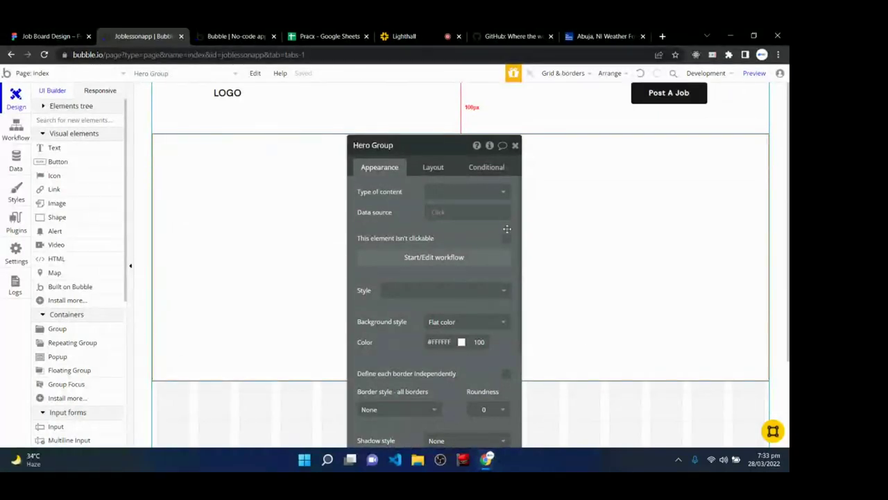
{"action": "left_click", "coordinate": [515, 145]}
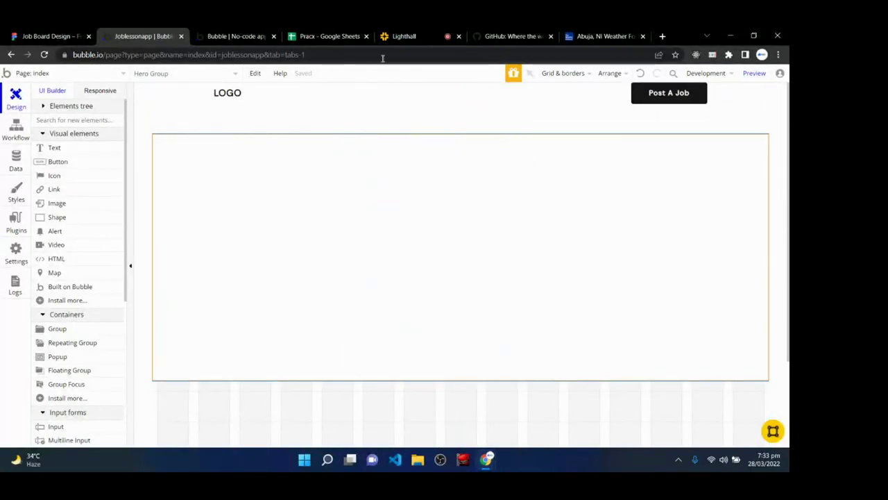
{"action": "left_click", "coordinate": [424, 32]}
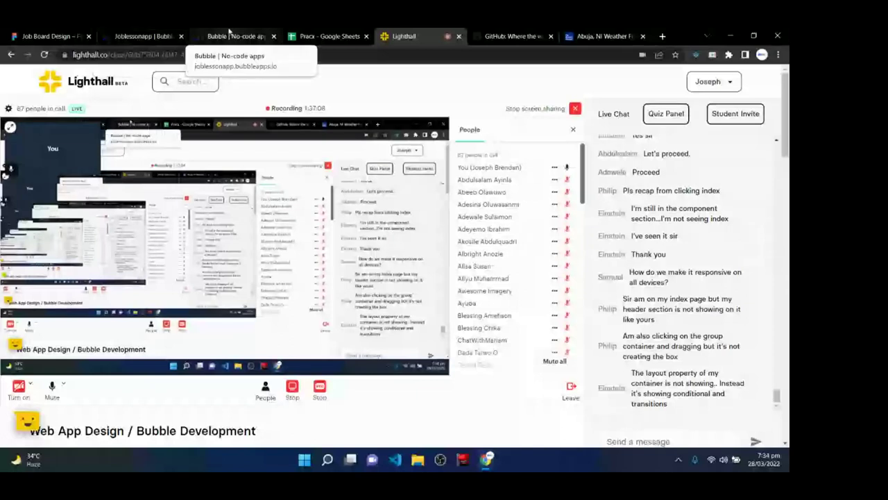
{"action": "left_click", "coordinate": [229, 35]}
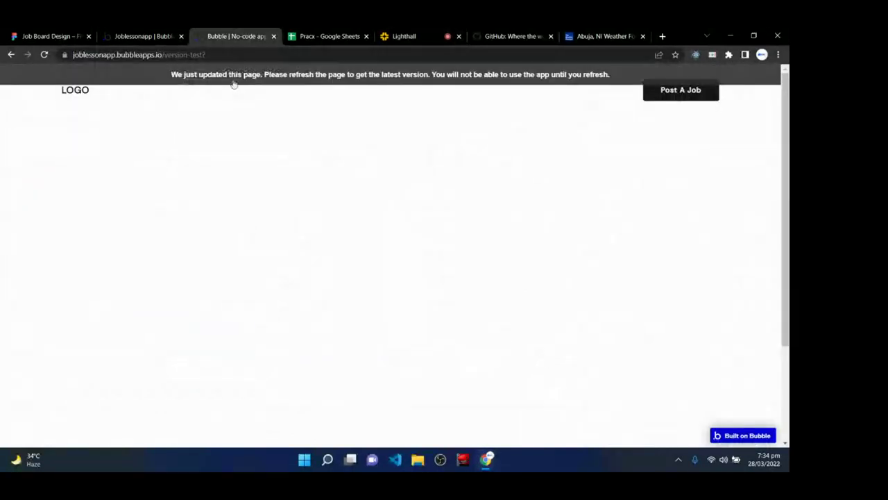
{"action": "key", "text": "F5"}
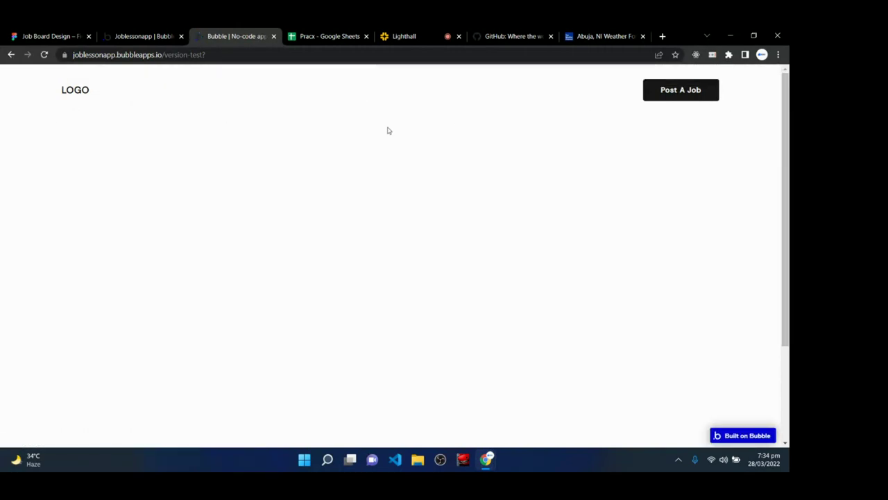
{"action": "left_click", "coordinate": [142, 36]}
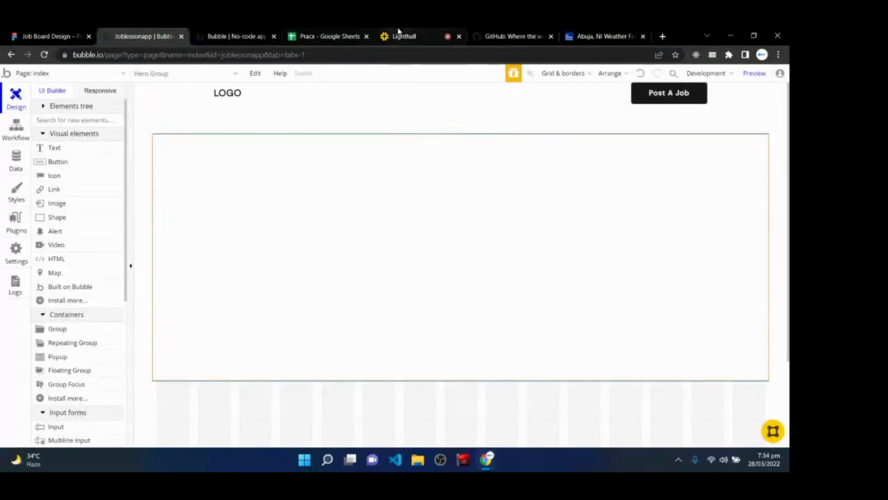
- Check the Lighthall class call and live app preview, ending on the Lighthall class
{"action": "left_click", "coordinate": [399, 36]}
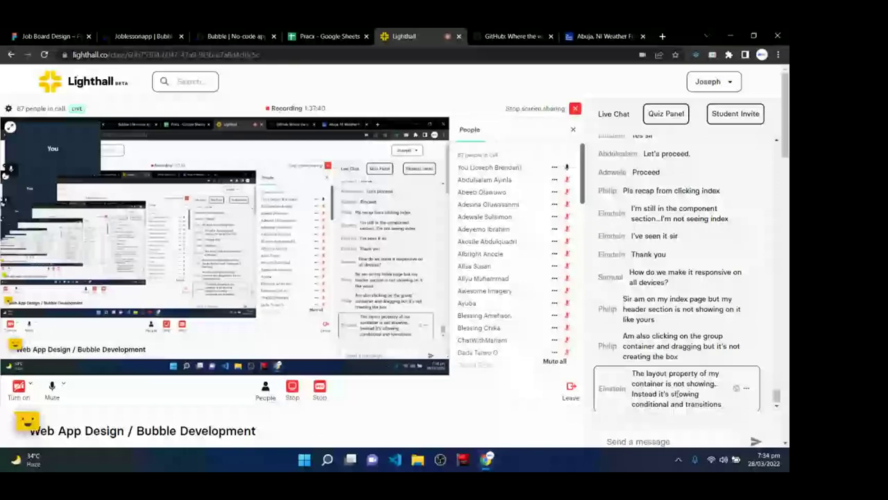
{"action": "left_click", "coordinate": [224, 32]}
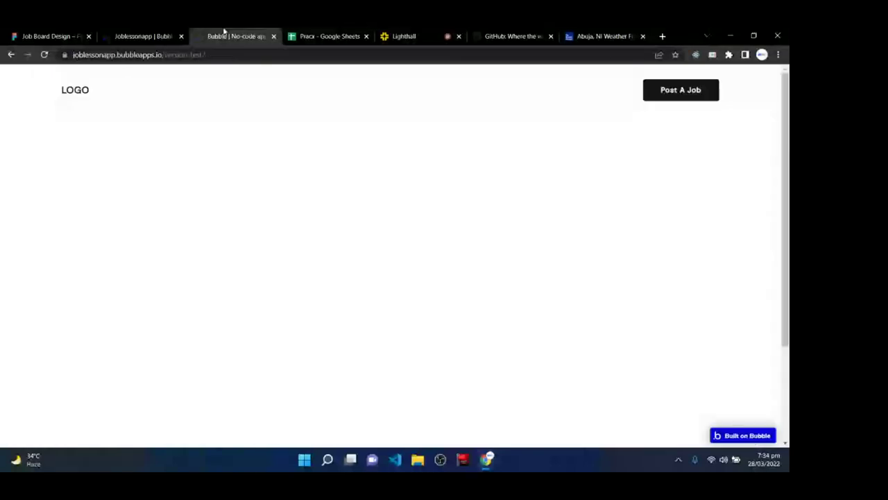
{"action": "left_click", "coordinate": [143, 36]}
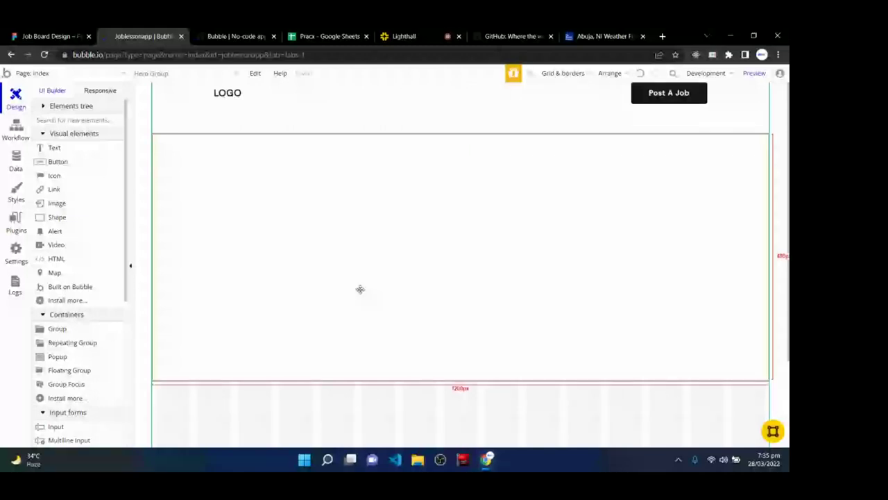
{"action": "key", "text": "ctrl+5"}
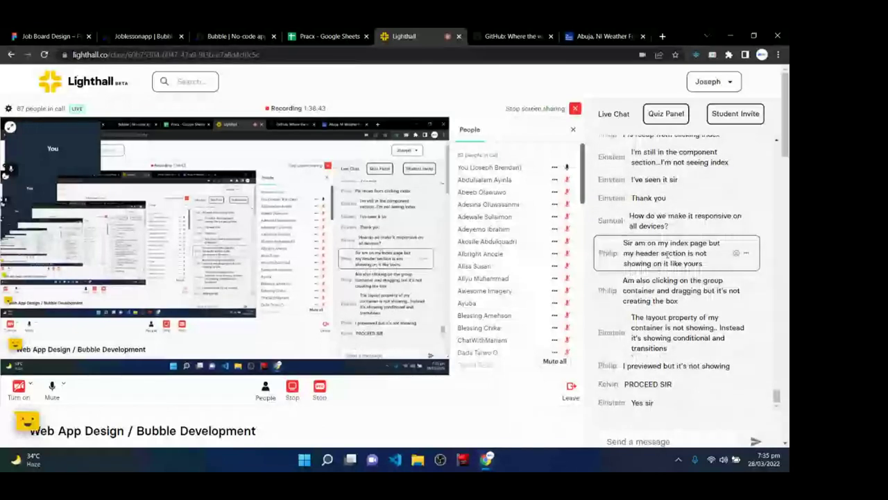
- Look over Figma's Explore Remote Jobs hero frame, then go back to Bubble's index page
{"action": "left_click", "coordinate": [156, 32]}
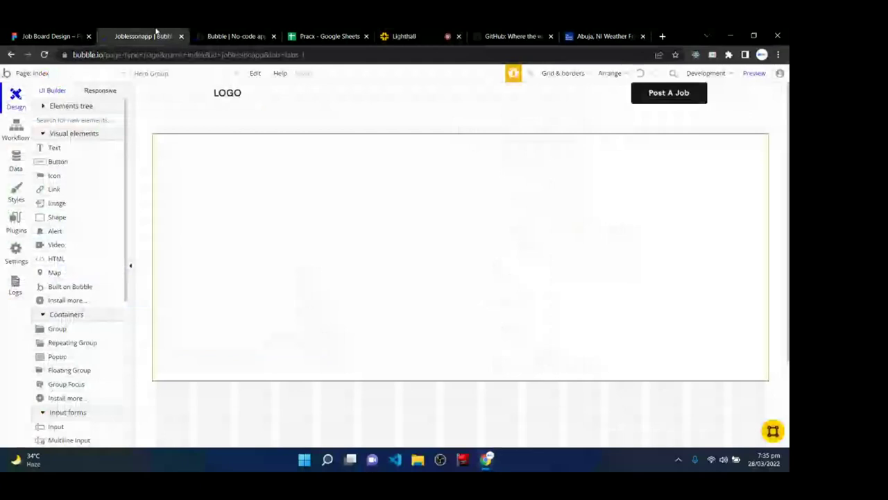
{"action": "left_click", "coordinate": [387, 33]}
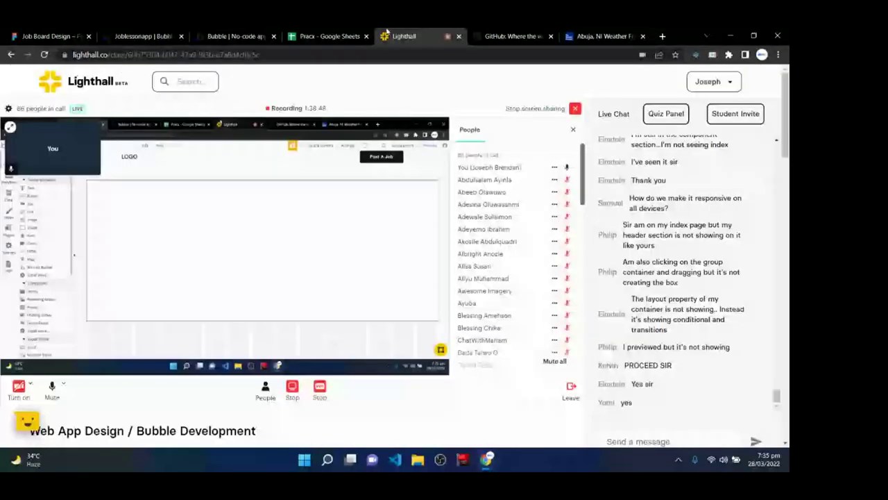
{"action": "left_click", "coordinate": [144, 36]}
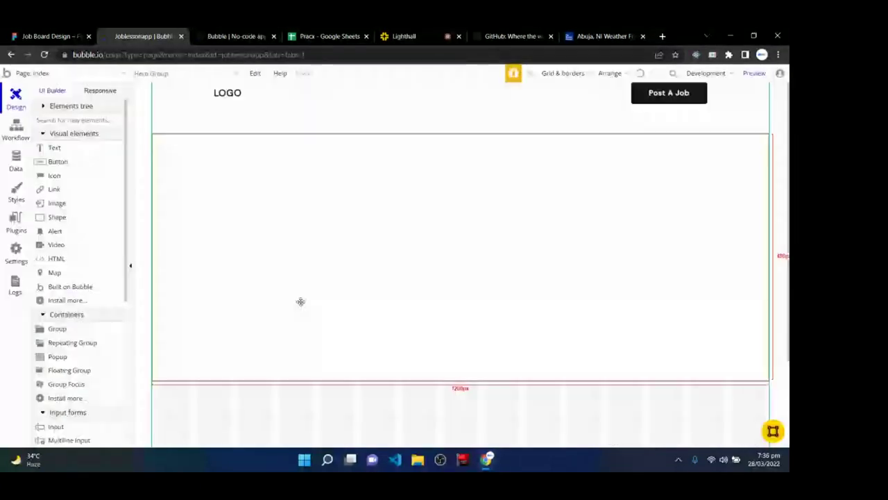
{"action": "left_click", "coordinate": [49, 36]}
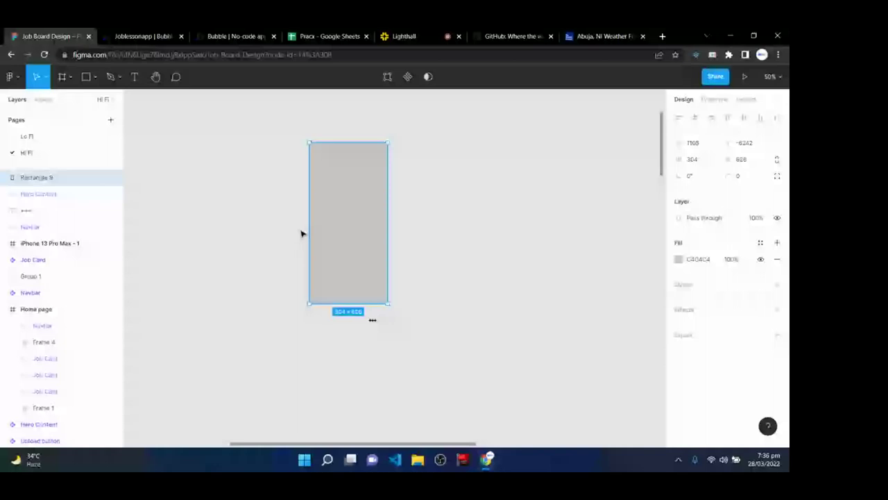
{"action": "scroll", "coordinate": [329, 389], "scroll_direction": "down", "scroll_amount": 5}
{"action": "scroll", "coordinate": [329, 388], "scroll_direction": "down", "scroll_amount": 3}
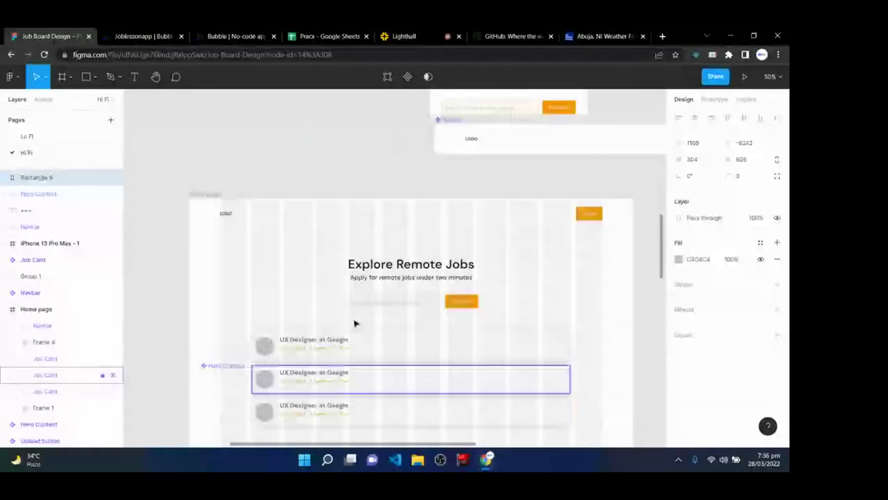
{"action": "left_click", "coordinate": [140, 36]}
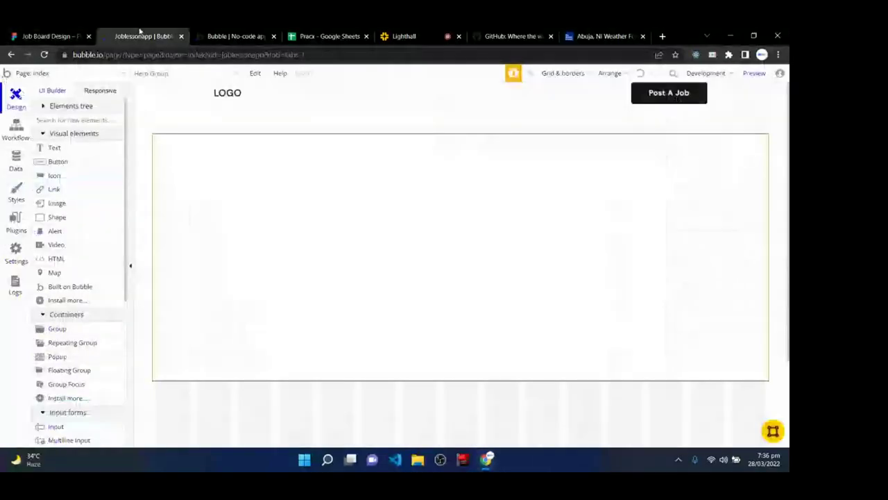
- Add a text element named 'Explore' in the hero reading 'Explore Remote Jobs'
{"action": "left_click", "coordinate": [64, 152]}
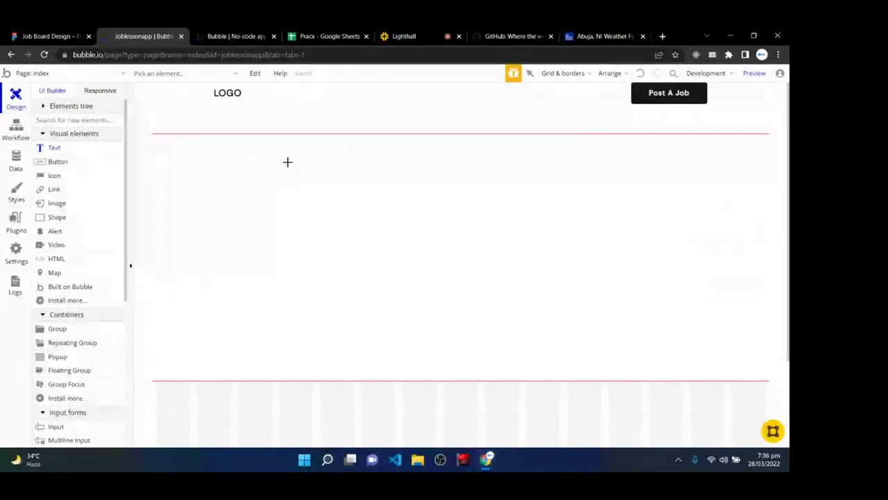
{"action": "left_click_drag", "start_coordinate": [287, 163], "coordinate": [576, 194]}
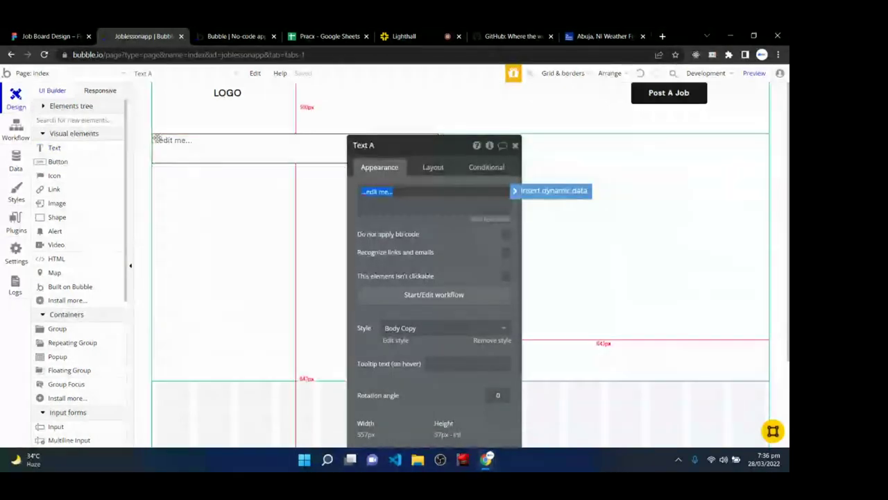
{"action": "left_click_drag", "start_coordinate": [438, 153], "coordinate": [542, 207]}
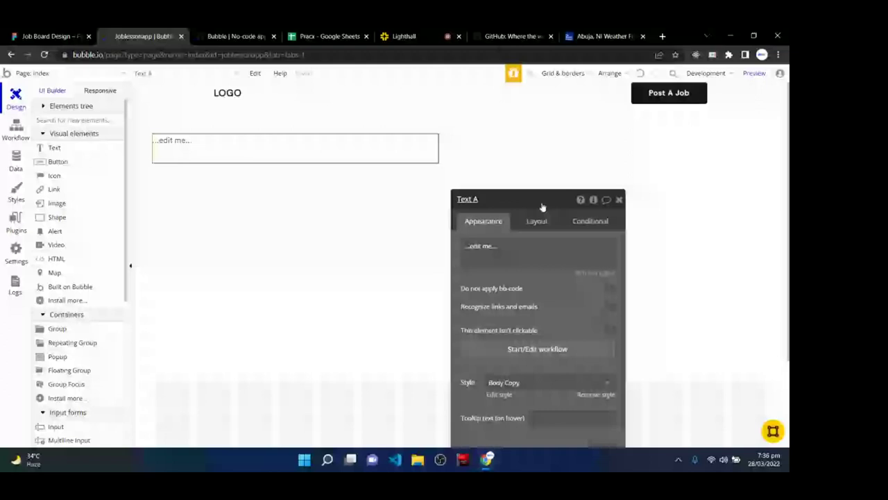
{"action": "double_click", "coordinate": [488, 199]}
{"action": "type", "text": "T"}
{"action": "key", "text": "BackSpace"}
{"action": "type", "text": "Elo"}
{"action": "key", "text": "BackSpace"}
{"action": "key", "text": "BackSpace"}
{"action": "type", "text": "xplore"}
{"action": "left_click", "coordinate": [490, 251]}
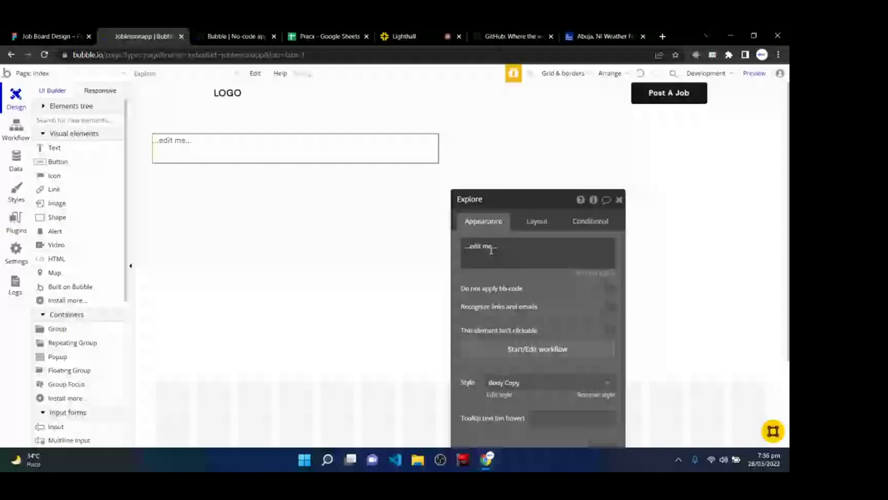
{"action": "type", "text": "Ex"}
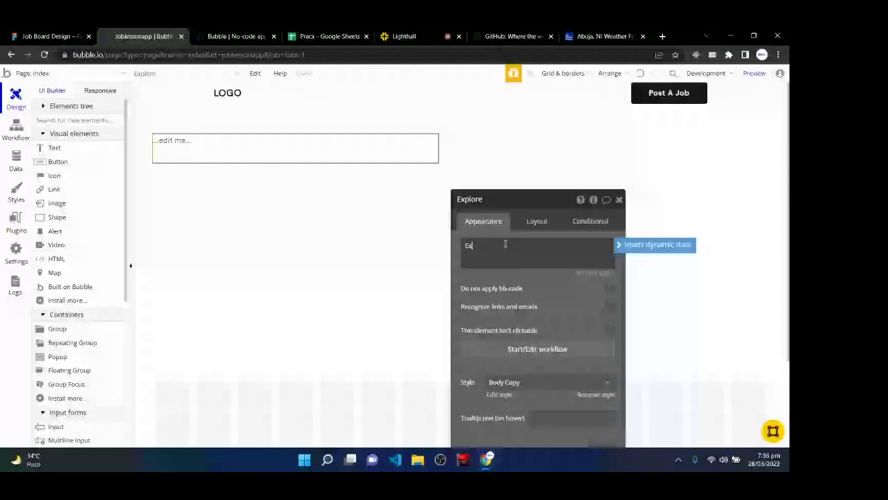
{"action": "type", "text": "plore Remote Jobs"}
{"action": "left_click", "coordinate": [509, 208]}
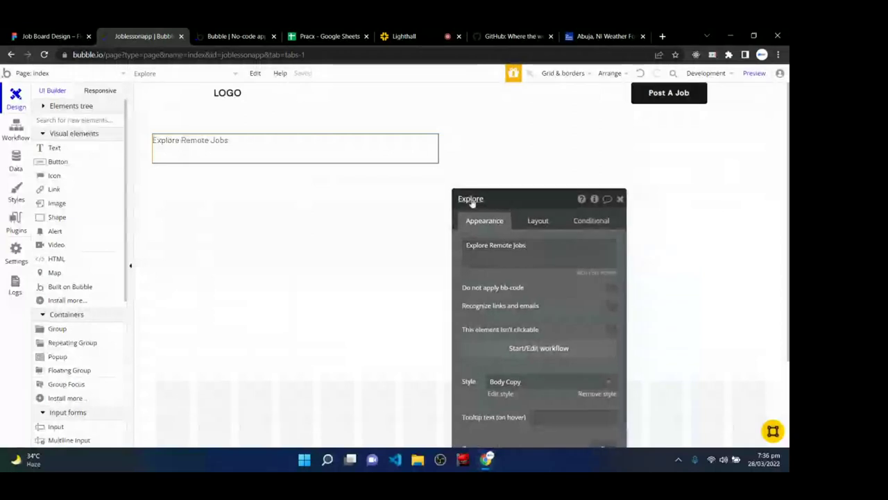
- Detach the heading from Body Copy and set it to DM Sans bold, size 36
{"action": "left_click_drag", "start_coordinate": [472, 201], "coordinate": [441, 93]}
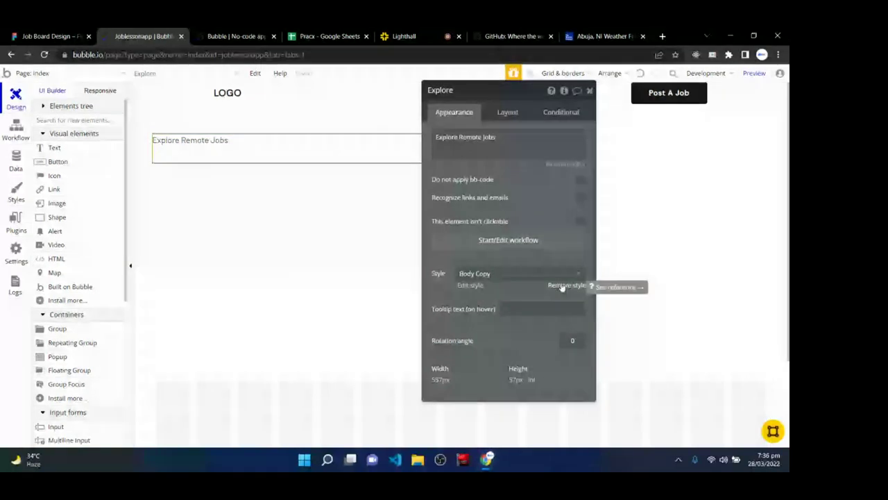
{"action": "left_click", "coordinate": [562, 286]}
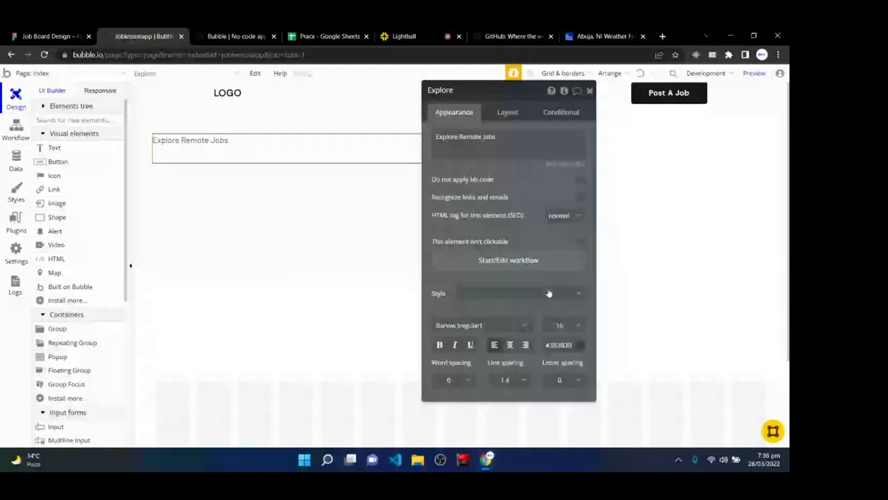
{"action": "left_click", "coordinate": [455, 326]}
{"action": "left_click", "coordinate": [456, 340]}
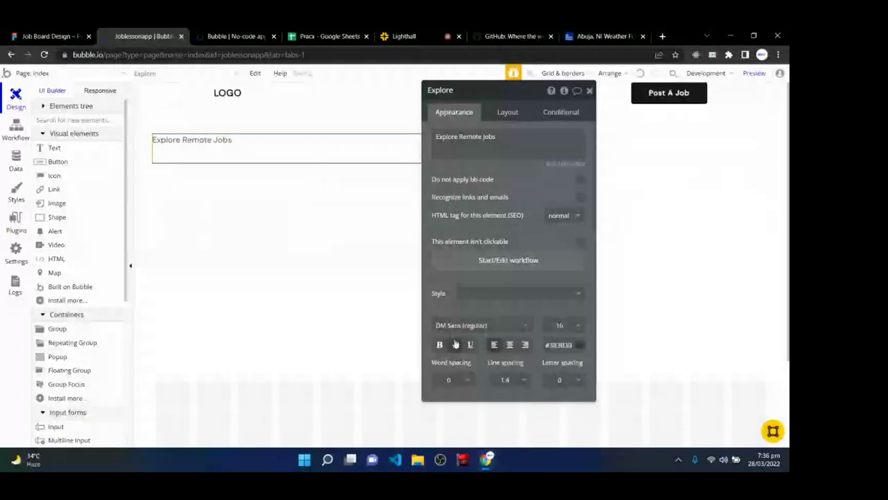
{"action": "left_click", "coordinate": [440, 344]}
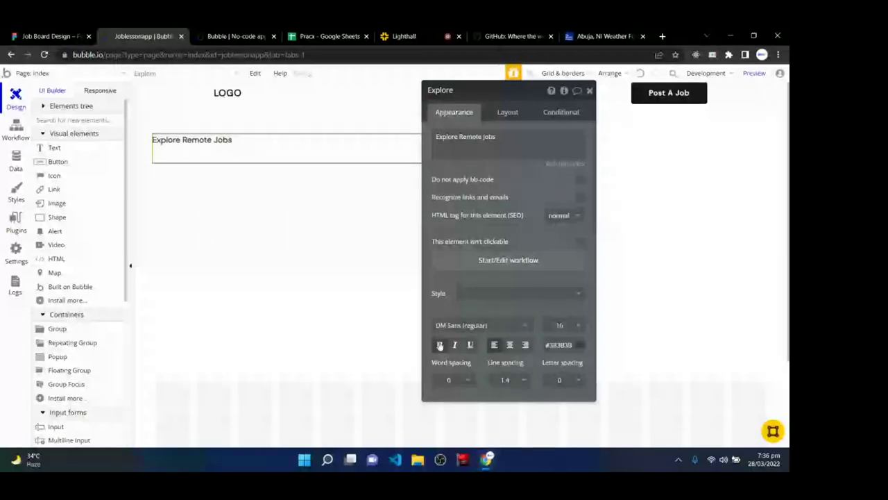
{"action": "left_click", "coordinate": [564, 331]}
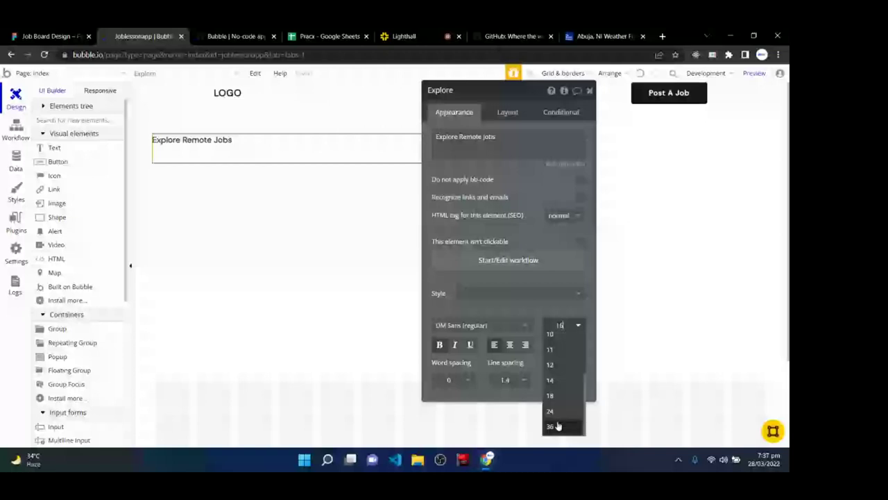
{"action": "left_click", "coordinate": [550, 426]}
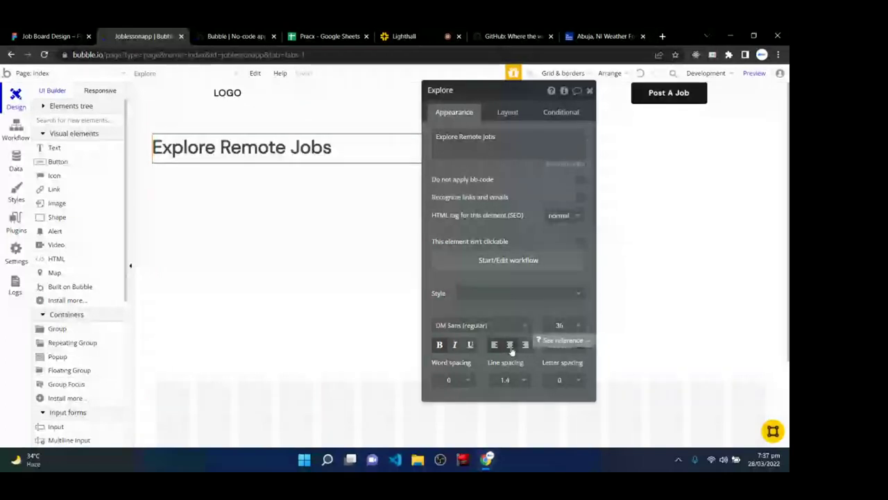
- Centre-align the heading, set letter spacing to 1, and centre its text vertically
{"action": "left_click", "coordinate": [510, 346]}
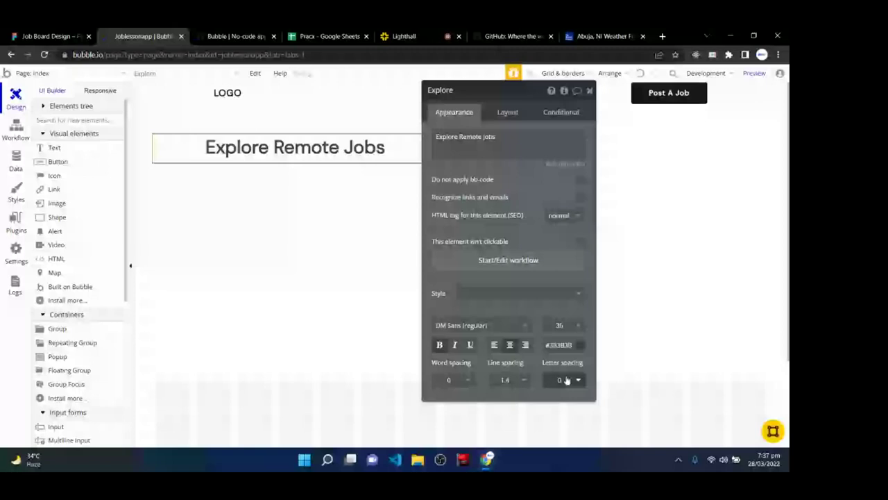
{"action": "left_click", "coordinate": [566, 380]}
{"action": "left_click", "coordinate": [559, 393]}
{"action": "scroll", "coordinate": [496, 338], "scroll_direction": "down", "scroll_amount": 3}
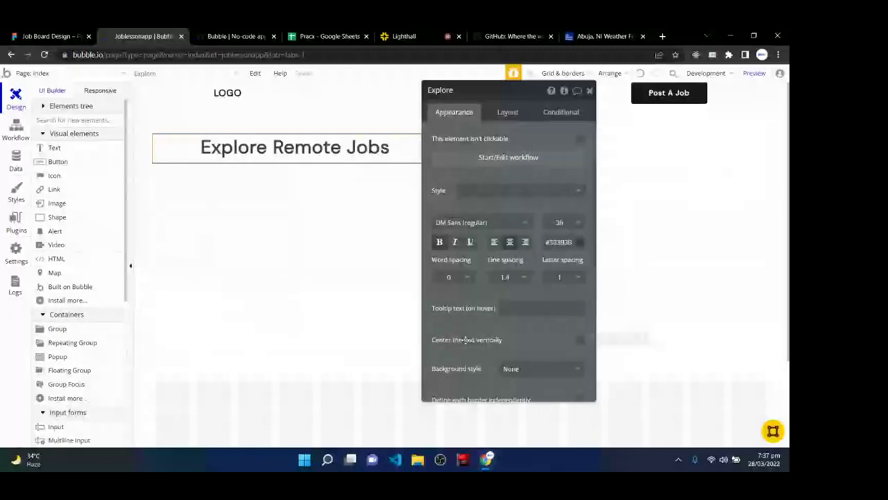
{"action": "left_click", "coordinate": [580, 341]}
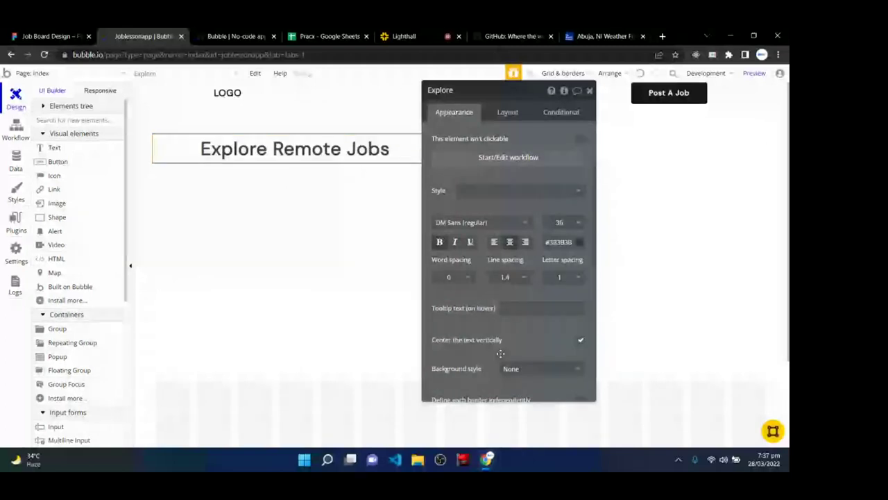
{"action": "scroll", "coordinate": [500, 353], "scroll_direction": "down", "scroll_amount": 2}
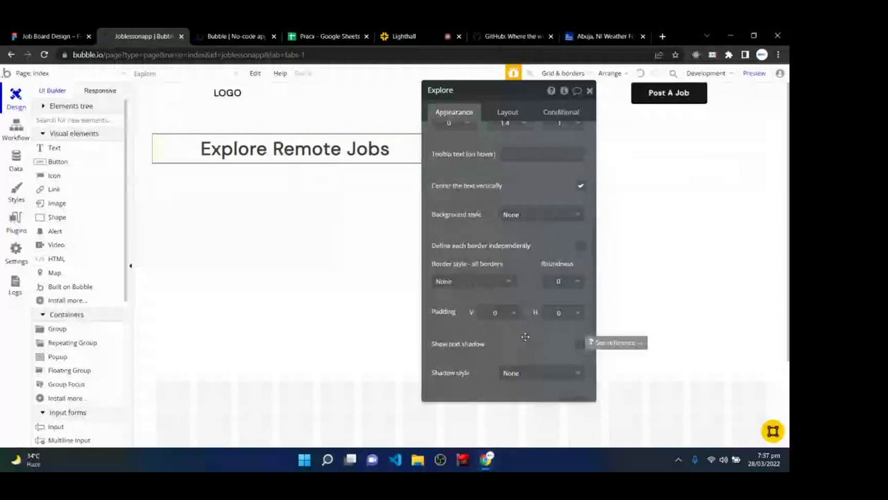
{"action": "scroll", "coordinate": [525, 338], "scroll_direction": "up", "scroll_amount": 4}
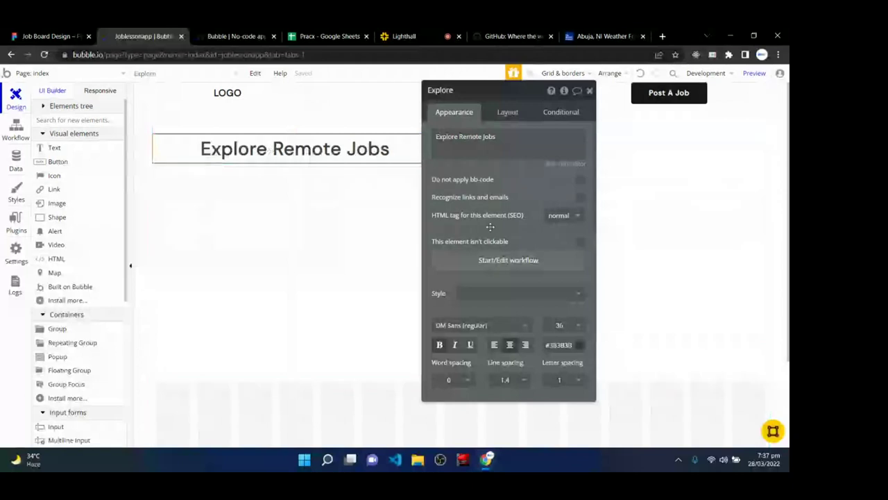
- Centre the heading horizontally and turn off its fixed width
{"action": "left_click_drag", "start_coordinate": [472, 99], "coordinate": [474, 110]}
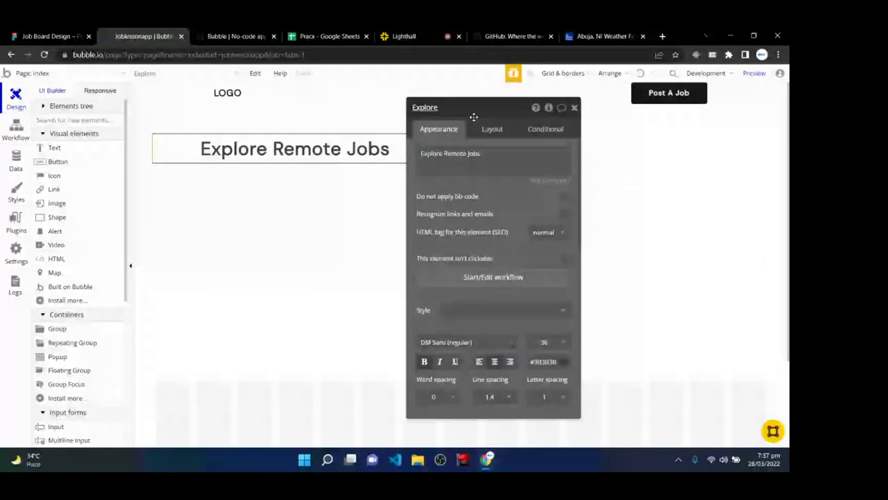
{"action": "left_click", "coordinate": [489, 129]}
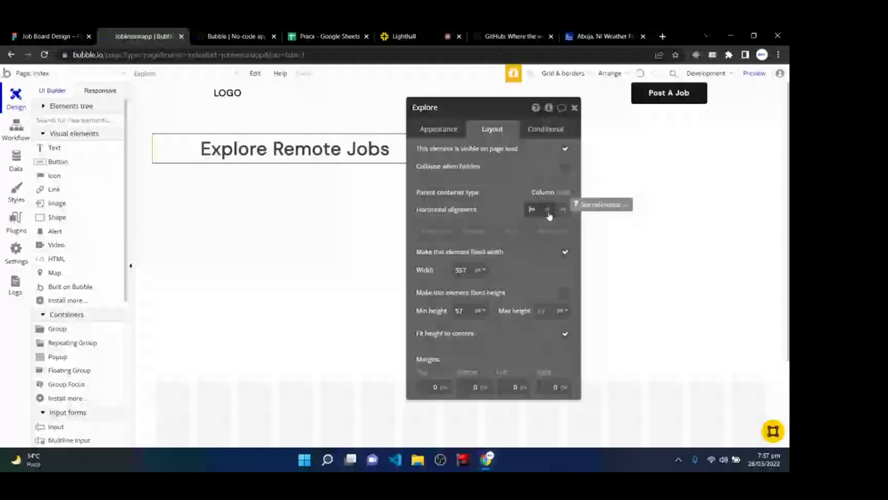
{"action": "left_click", "coordinate": [548, 210]}
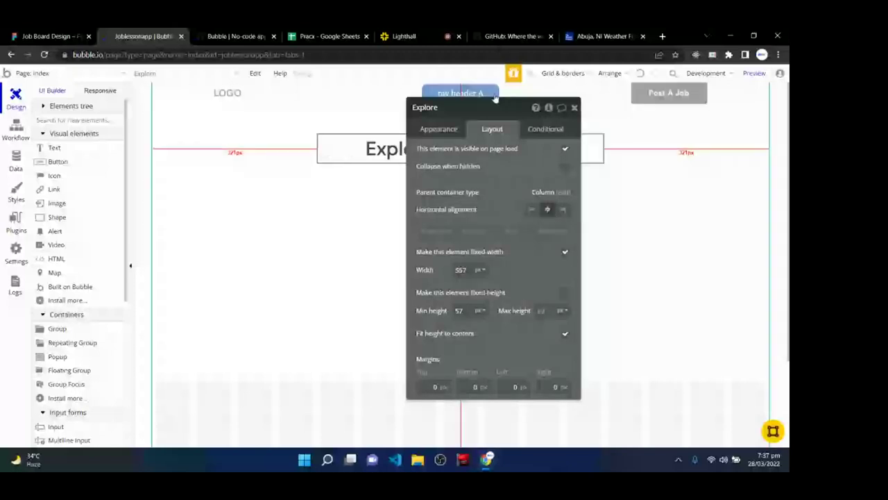
{"action": "left_click_drag", "start_coordinate": [495, 99], "coordinate": [460, 74]}
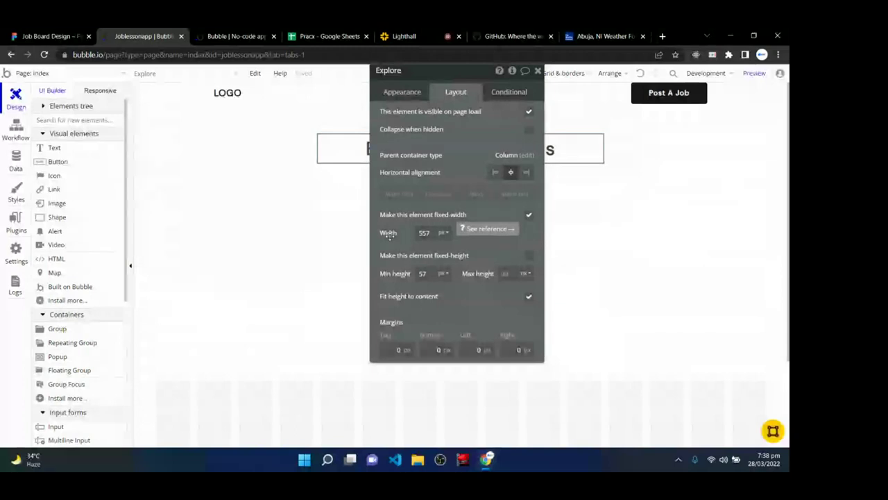
{"action": "left_click", "coordinate": [529, 216]}
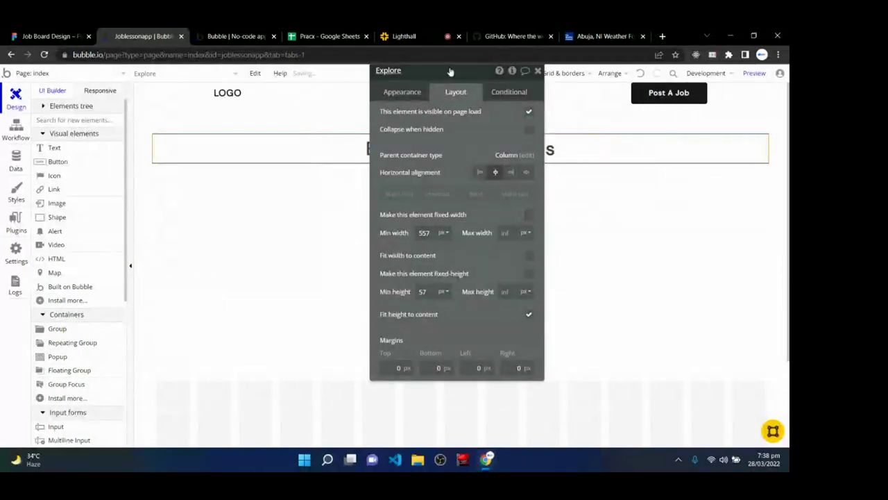
- Set the heading's minimum width to 300 px
{"action": "left_click_drag", "start_coordinate": [450, 72], "coordinate": [486, 210]}
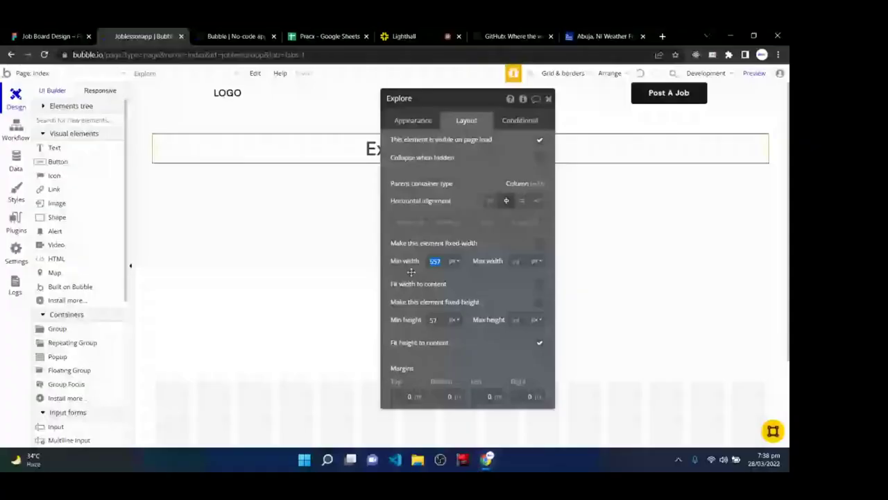
{"action": "type", "text": "3"}
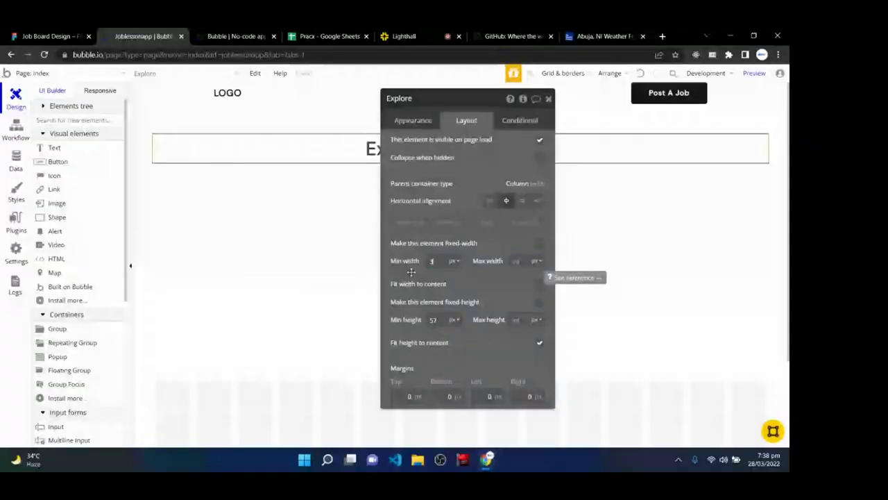
{"action": "type", "text": "00"}
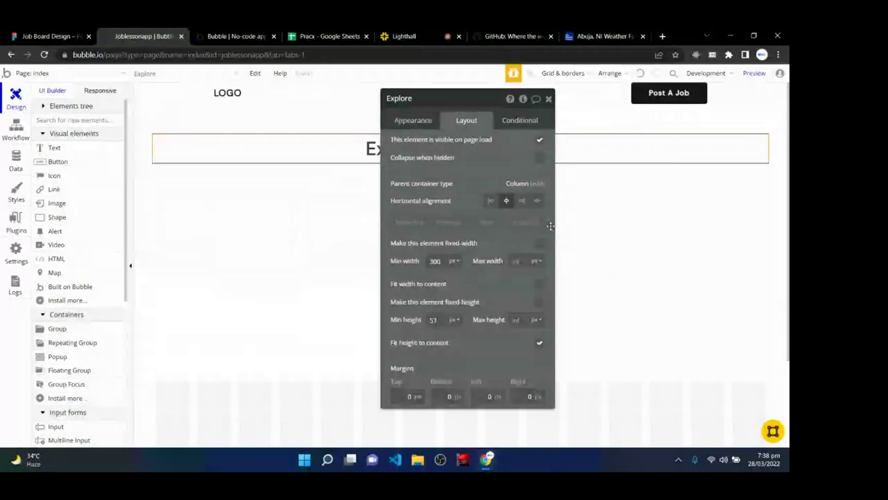
{"action": "left_click_drag", "start_coordinate": [439, 97], "coordinate": [463, 200]}
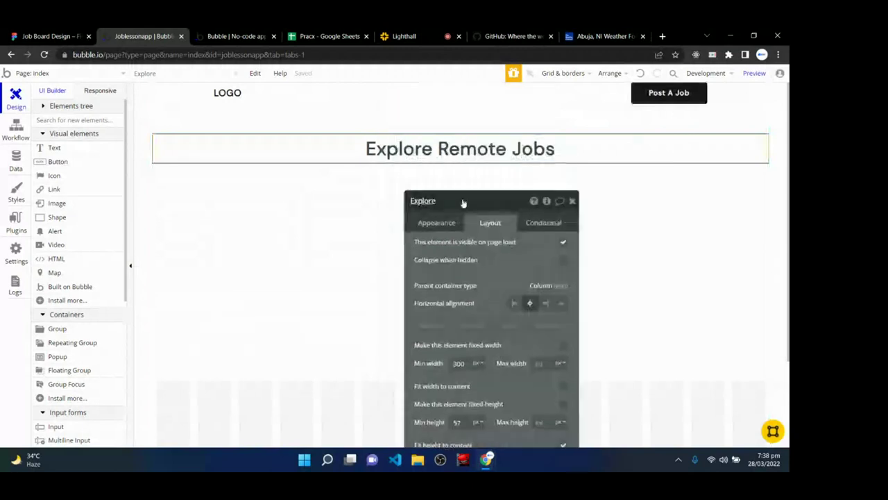
{"action": "left_click", "coordinate": [572, 202]}
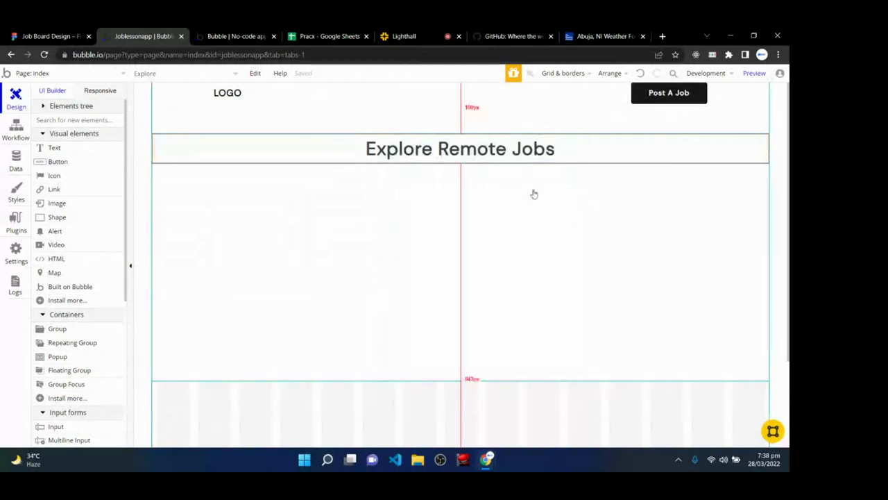
{"action": "double_click", "coordinate": [329, 154]}
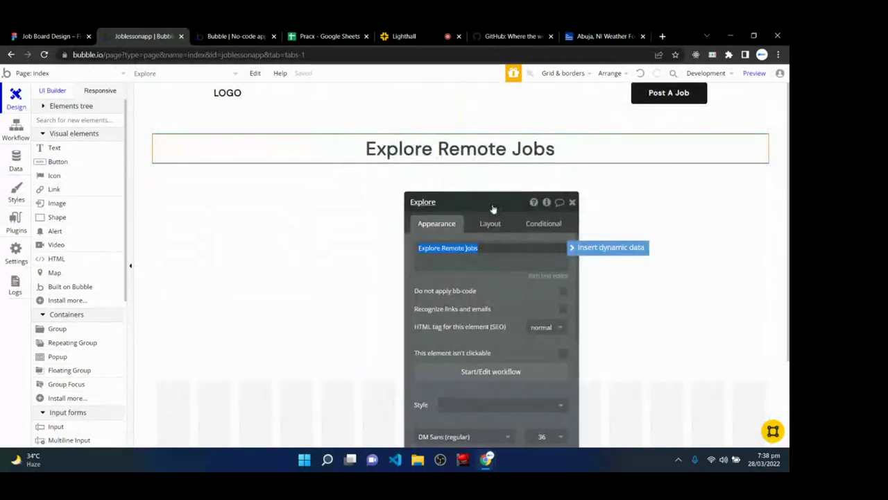
- Set the Explore Remote Jobs heading's top margin to 64 px
{"action": "left_click_drag", "start_coordinate": [493, 209], "coordinate": [651, 80]}
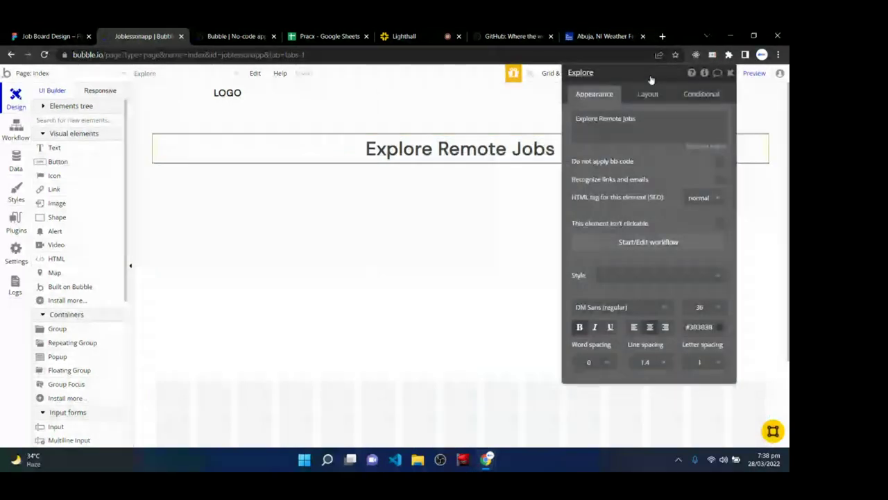
{"action": "left_click", "coordinate": [647, 93]}
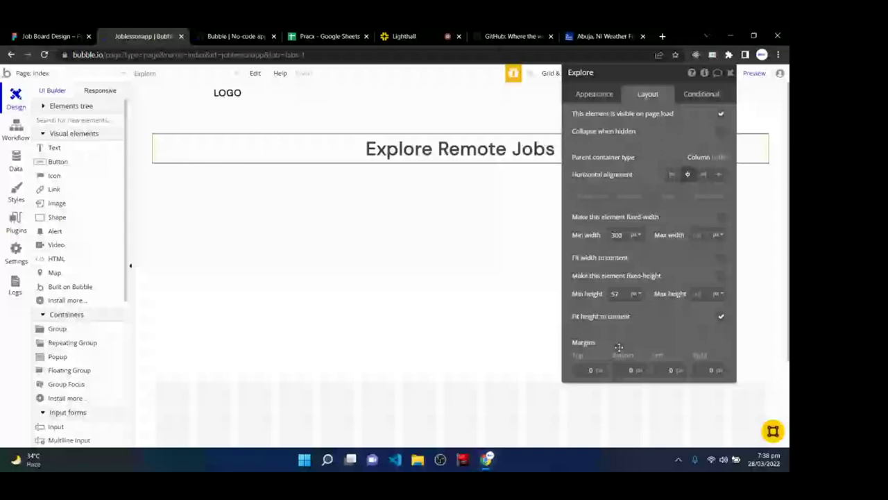
{"action": "left_click", "coordinate": [588, 370]}
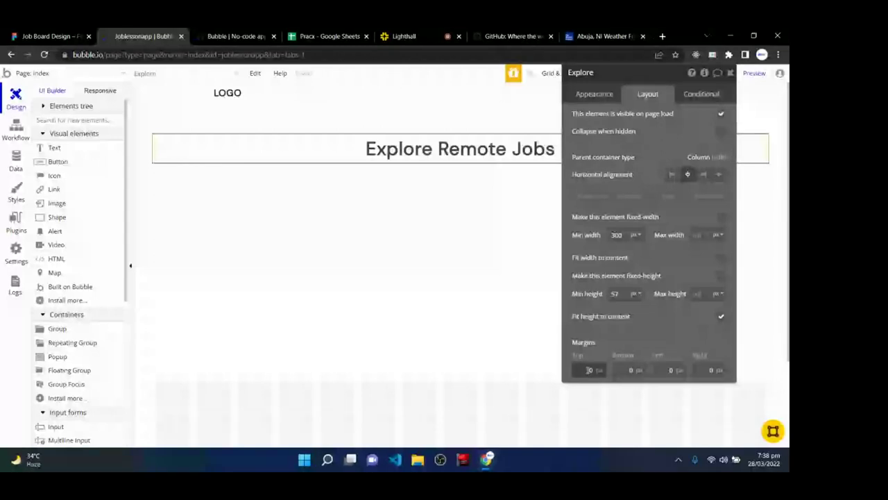
{"action": "type", "text": "64"}
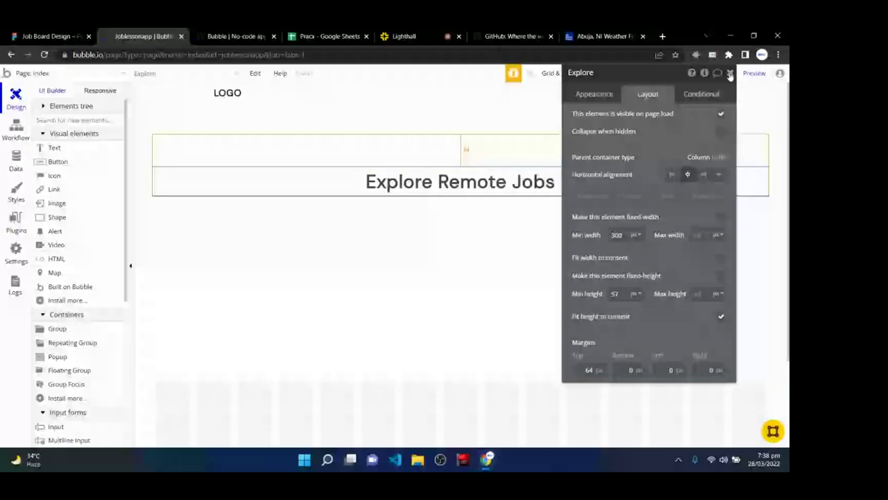
{"action": "left_click", "coordinate": [730, 73]}
{"action": "left_click", "coordinate": [234, 36]}
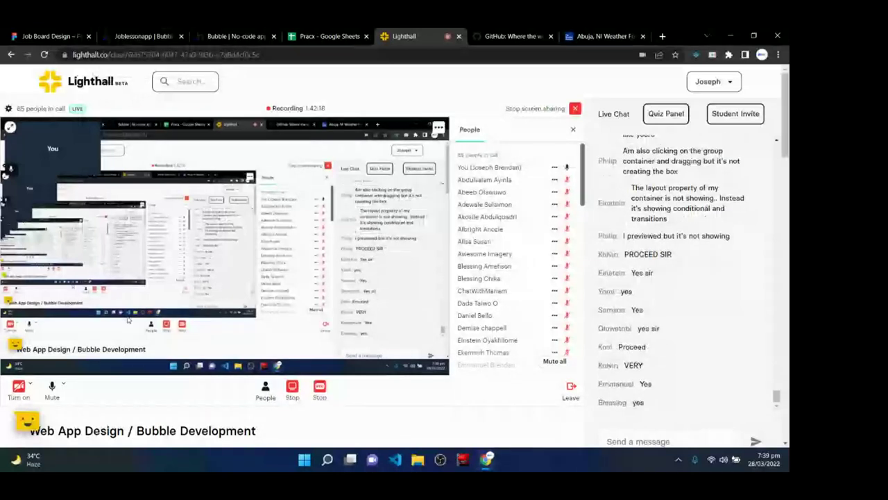
{"action": "left_click", "coordinate": [141, 33]}
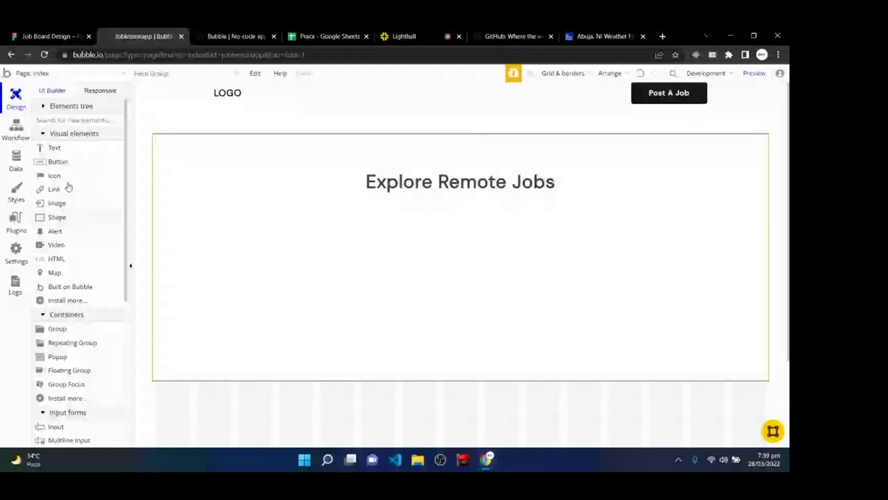
- In Responsive view, step the index page through the 992, 768, 320 and 1200 px widths
{"action": "left_click", "coordinate": [100, 91]}
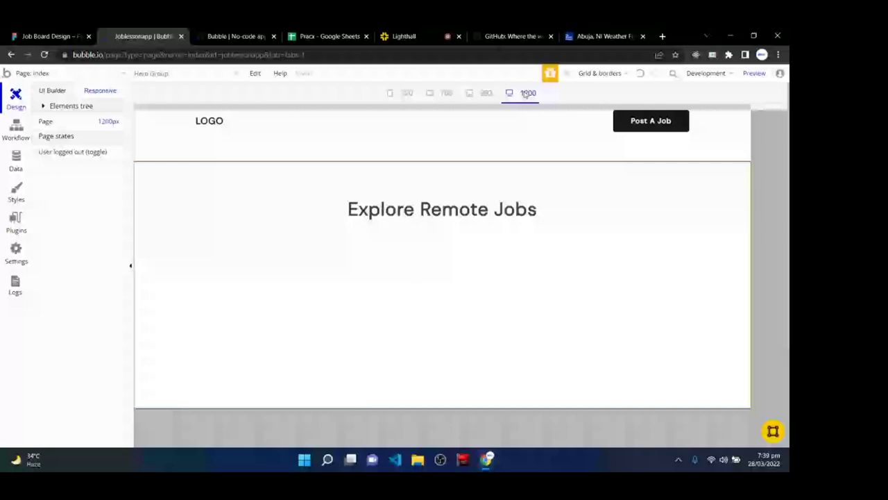
{"action": "left_click", "coordinate": [472, 94]}
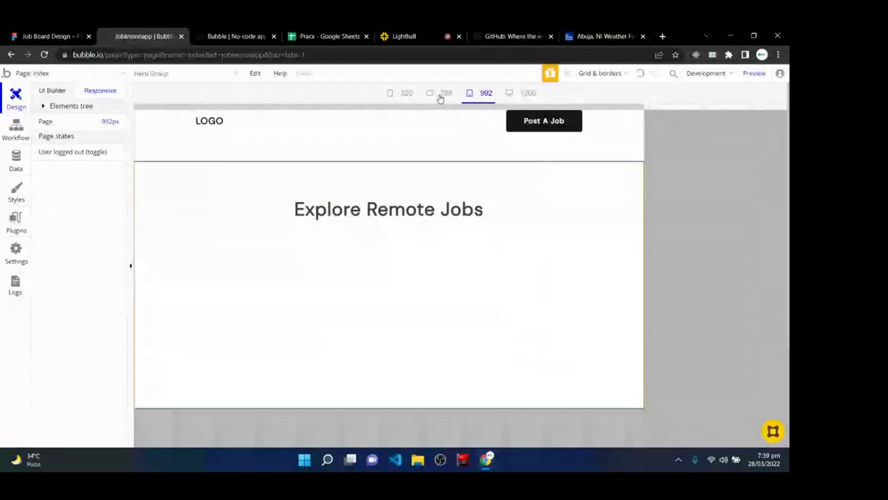
{"action": "left_click", "coordinate": [440, 97]}
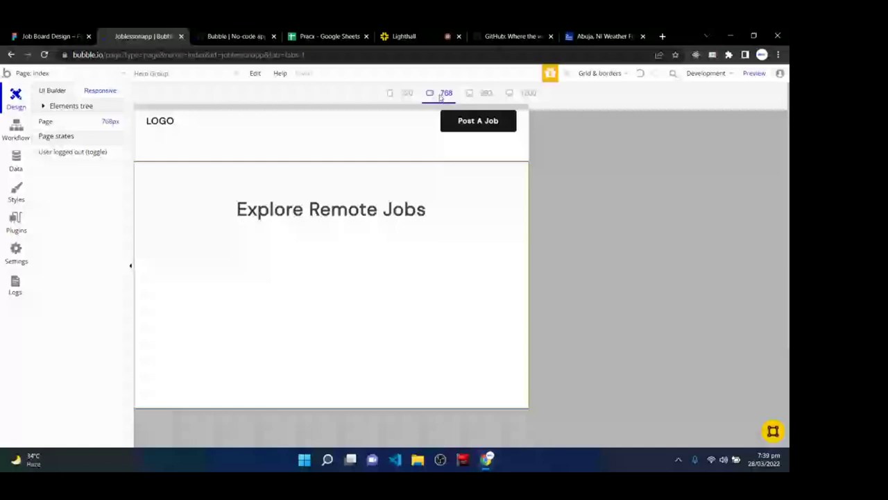
{"action": "left_click", "coordinate": [398, 92]}
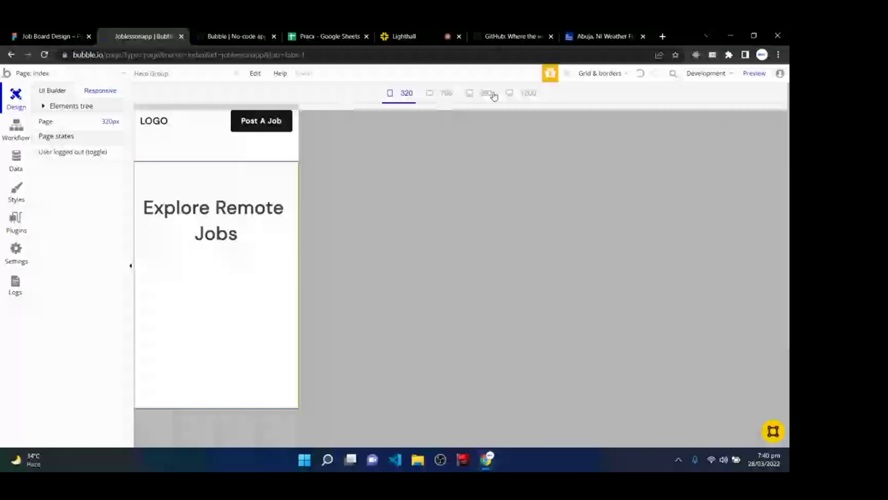
{"action": "left_click", "coordinate": [524, 93]}
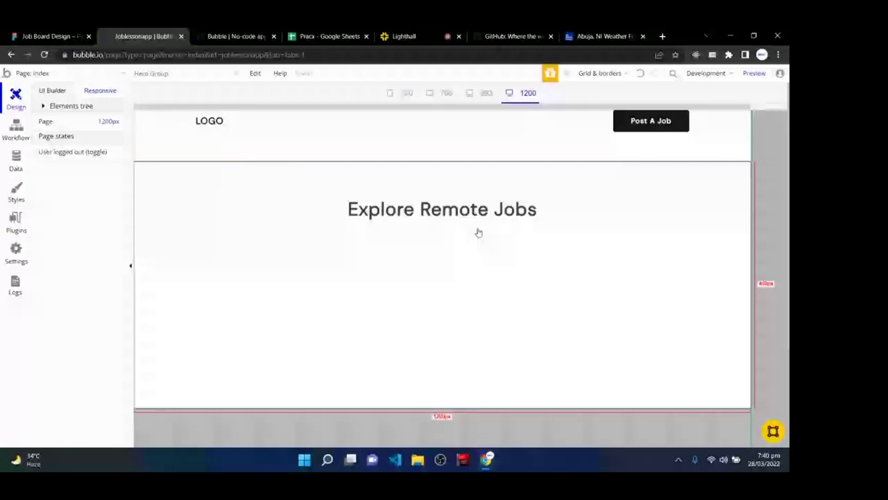
- Open the Explore heading's properties at its conditional rules
{"action": "double_click", "coordinate": [478, 232]}
{"action": "left_click", "coordinate": [633, 92]}
{"action": "left_click", "coordinate": [634, 112]}
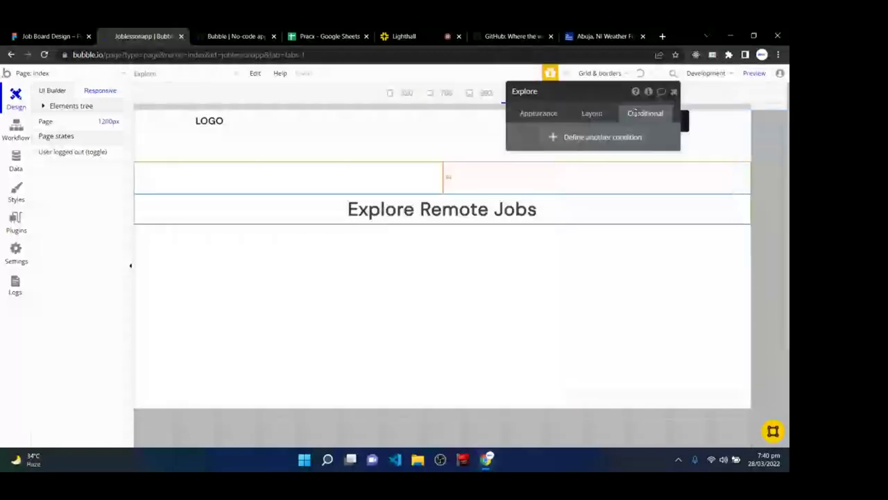
- Add a heading condition: When Current page width < 400
{"action": "left_click", "coordinate": [594, 137]}
{"action": "left_click", "coordinate": [547, 142]}
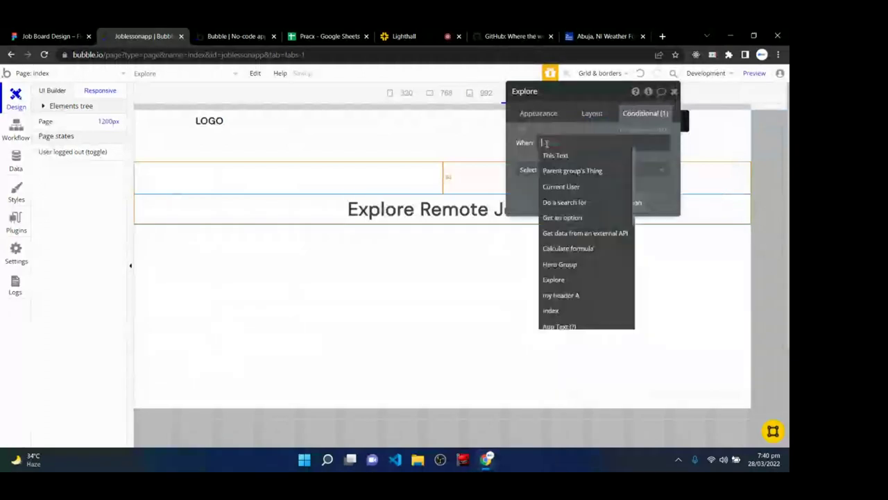
{"action": "type", "text": "current"}
{"action": "left_click", "coordinate": [563, 215]}
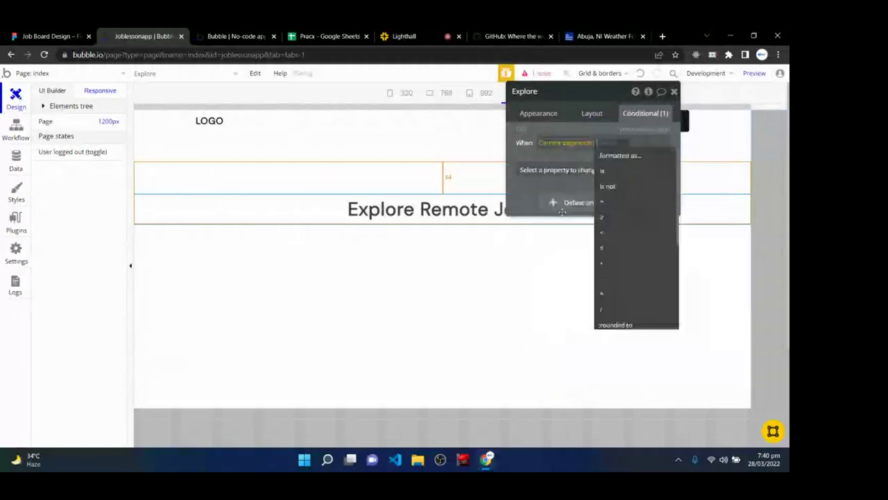
{"action": "left_click", "coordinate": [613, 233]}
{"action": "type", "text": "d"}
{"action": "type", "text": "00"}
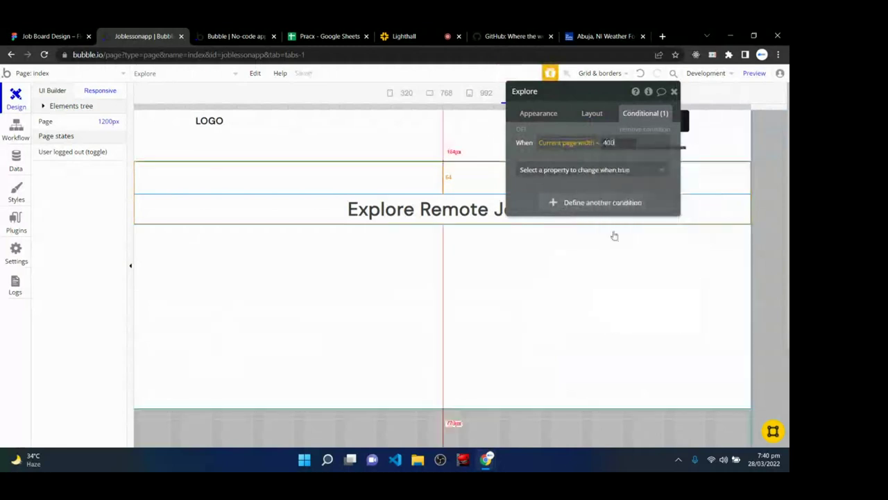
{"action": "left_click", "coordinate": [576, 170]}
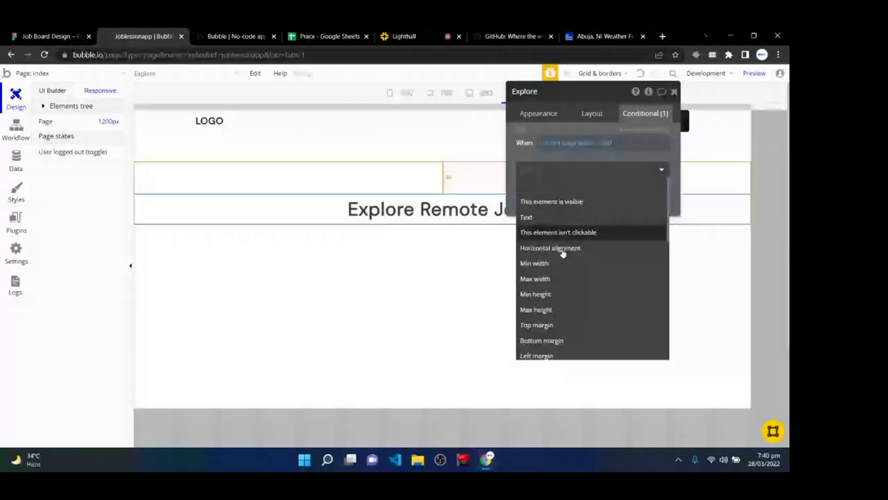
- Make that condition set font size 24, then check the heading at 992 and 320 px
{"action": "scroll", "coordinate": [559, 321], "scroll_direction": "down", "scroll_amount": 3}
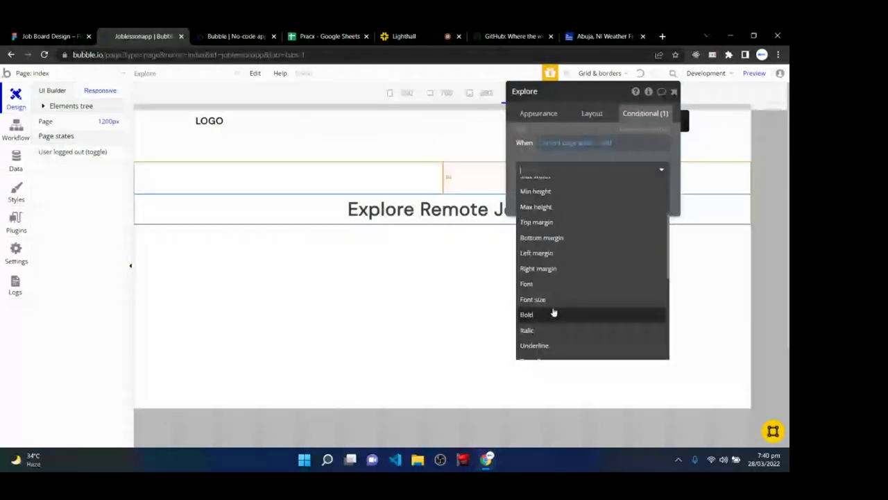
{"action": "left_click", "coordinate": [555, 299]}
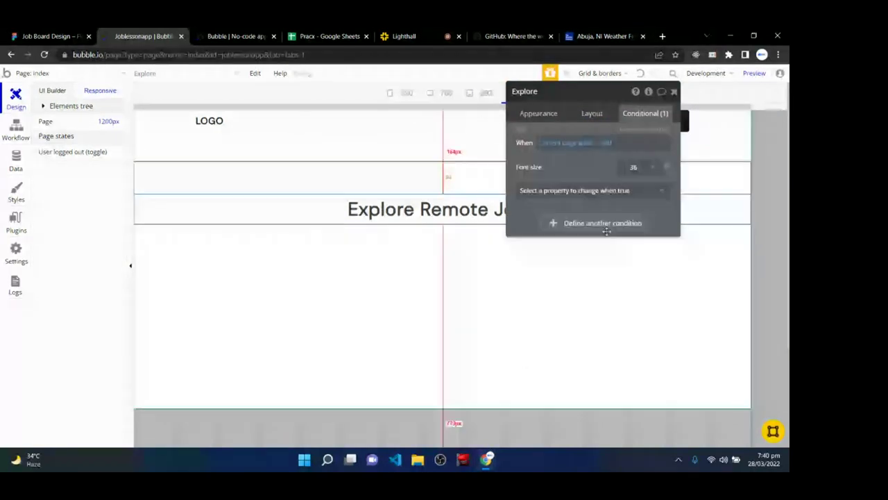
{"action": "left_click", "coordinate": [636, 167]}
{"action": "left_click", "coordinate": [625, 324]}
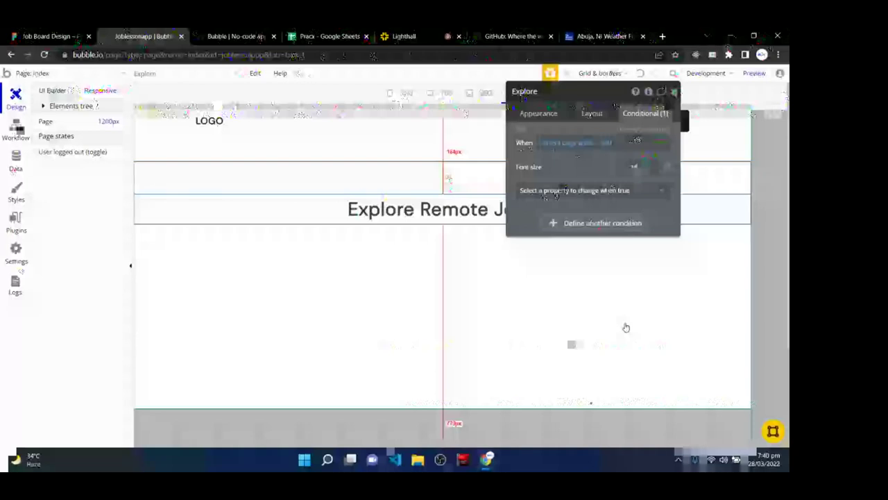
{"action": "left_click", "coordinate": [625, 327]}
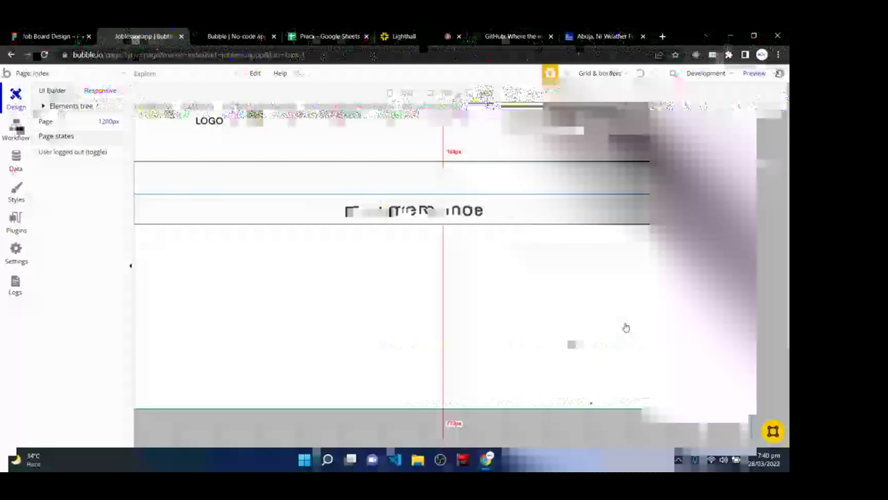
{"action": "left_click", "coordinate": [479, 93]}
{"action": "left_click", "coordinate": [446, 93]}
- Compare the heading across the 320, 768, 992 and 1200 px widths, then switch to the Lighthall class
{"action": "left_click", "coordinate": [397, 93]}
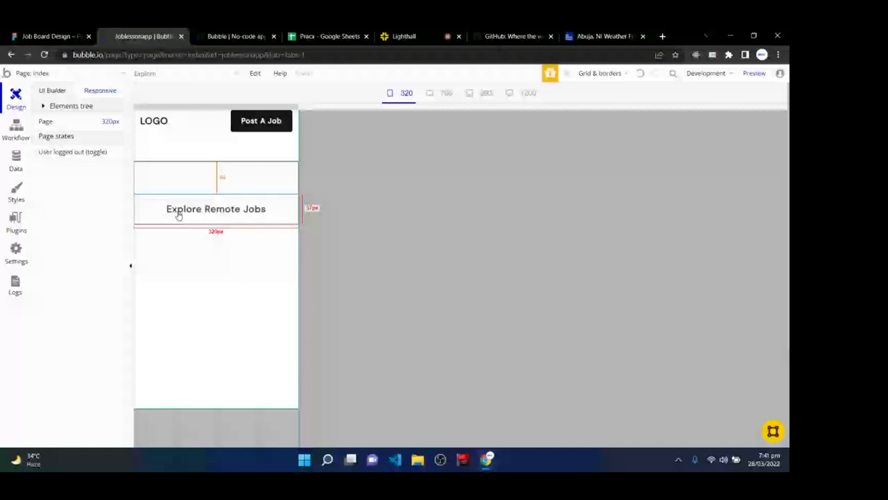
{"action": "left_click", "coordinate": [444, 93]}
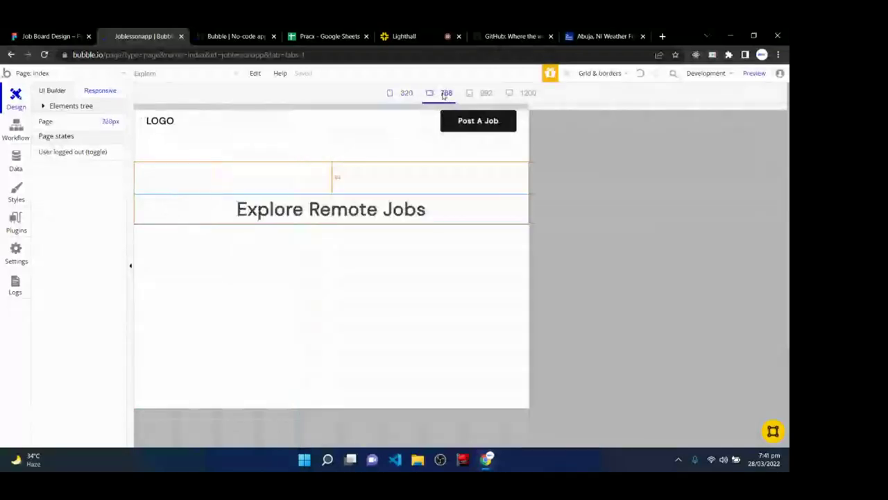
{"action": "left_click", "coordinate": [483, 93]}
{"action": "left_click", "coordinate": [524, 93]}
{"action": "left_click", "coordinate": [483, 93]}
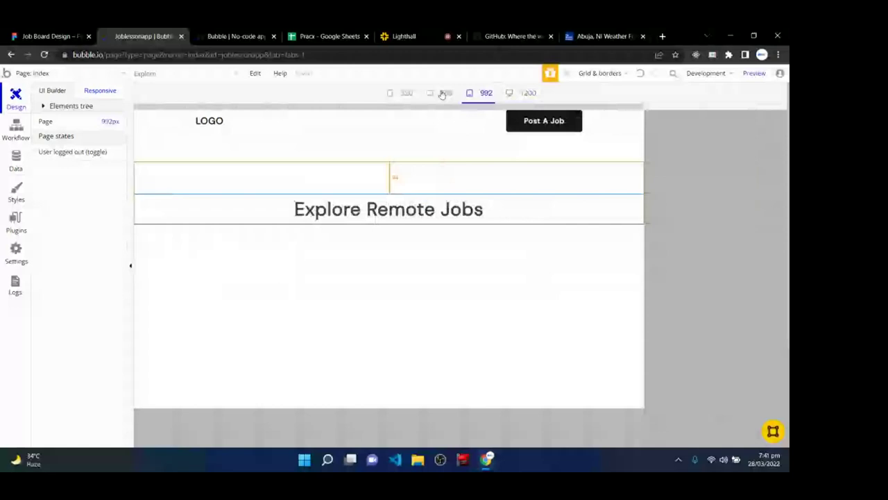
{"action": "left_click", "coordinate": [444, 94]}
{"action": "left_click", "coordinate": [391, 95]}
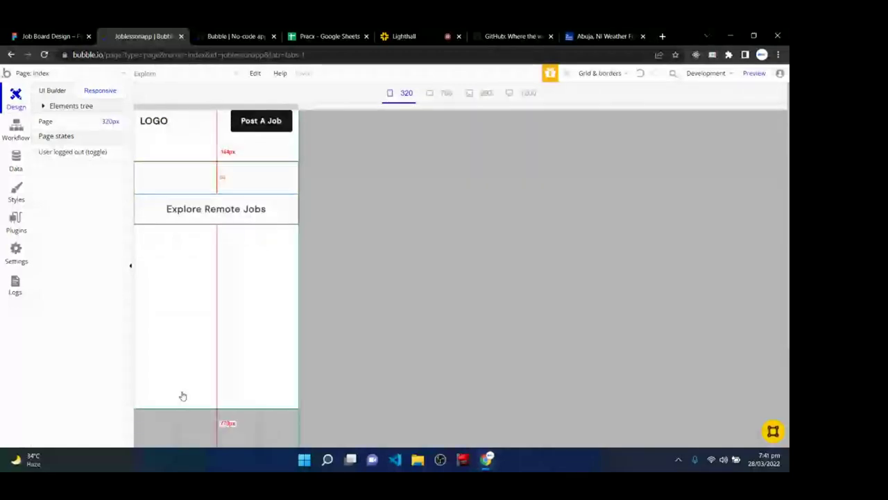
{"action": "key", "text": "ctrl+5"}
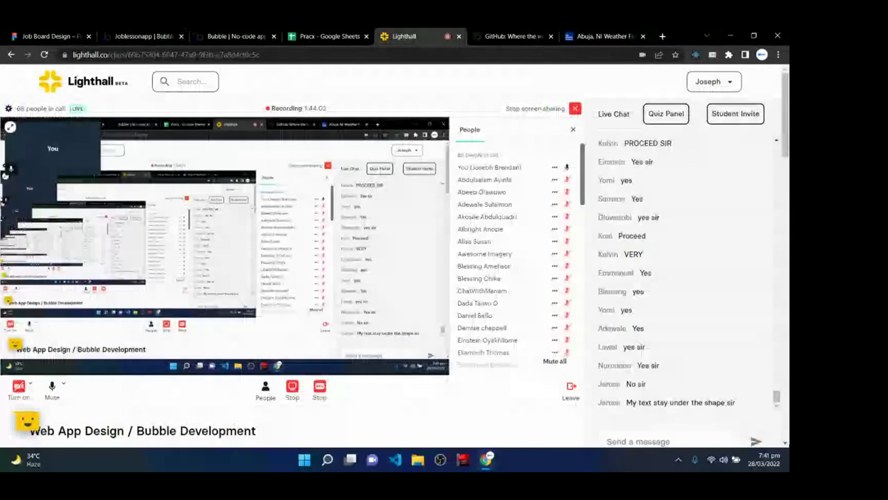
- Scroll through the Lighthall class chat and go back to the Bubble editor
{"action": "scroll", "coordinate": [531, 399], "scroll_direction": "down", "scroll_amount": 2}
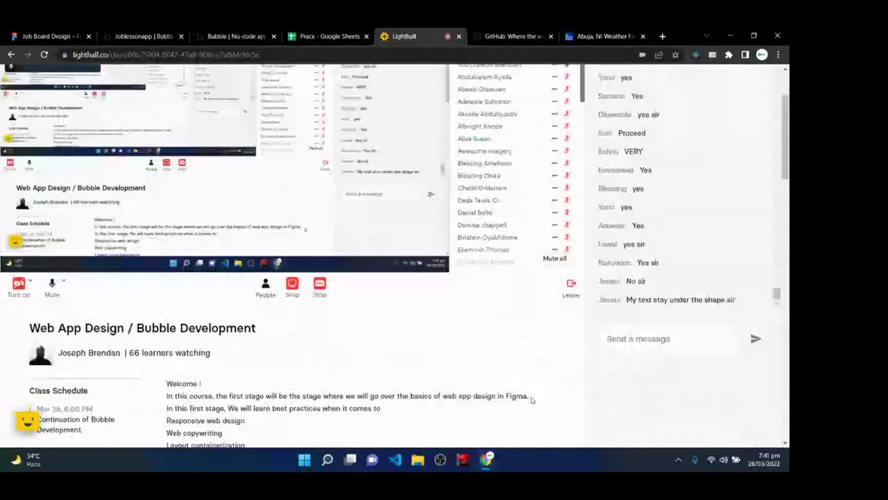
{"action": "scroll", "coordinate": [532, 399], "scroll_direction": "up", "scroll_amount": 2}
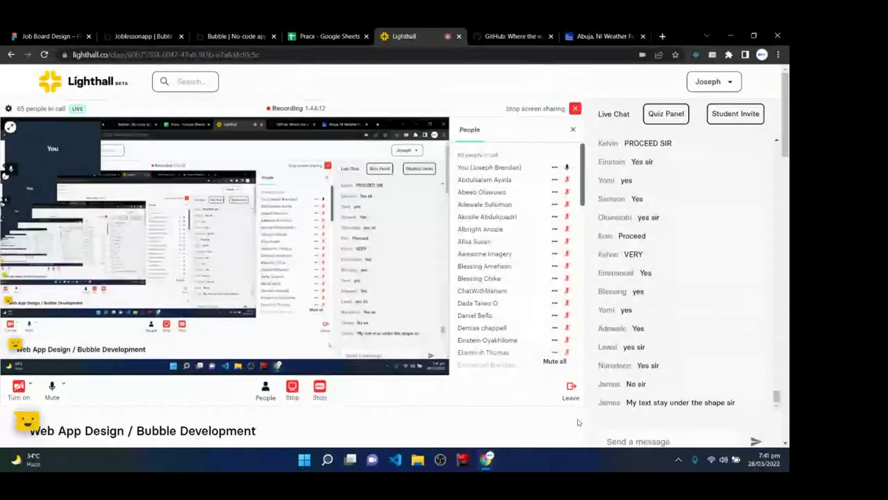
{"action": "left_click", "coordinate": [148, 34]}
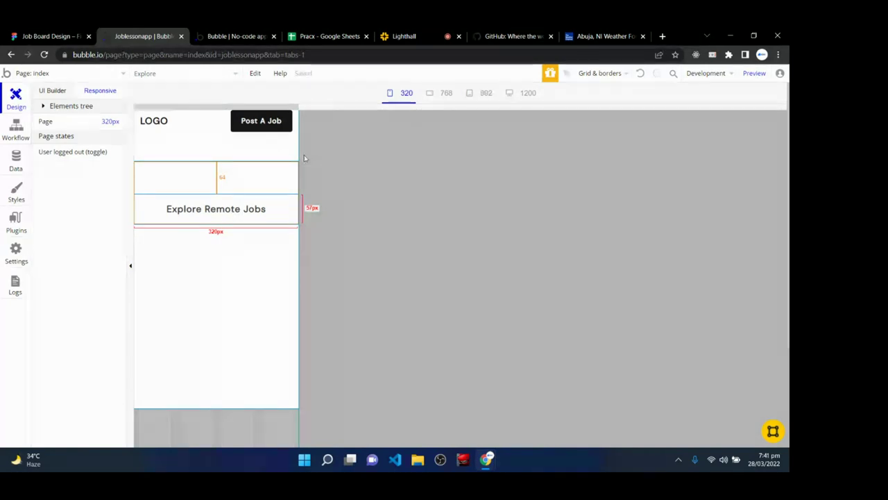
- Compare the live preview against the Figma hero design, then pick the Text element
{"action": "left_click", "coordinate": [236, 35]}
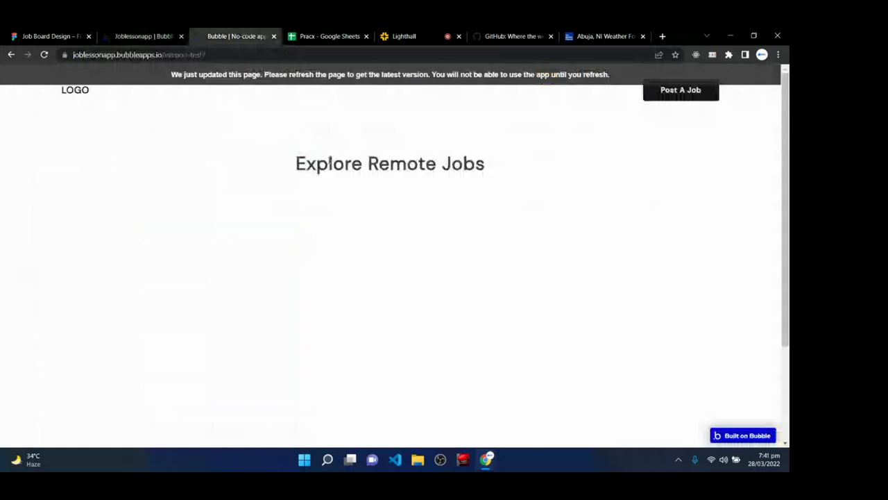
{"action": "left_click", "coordinate": [428, 33]}
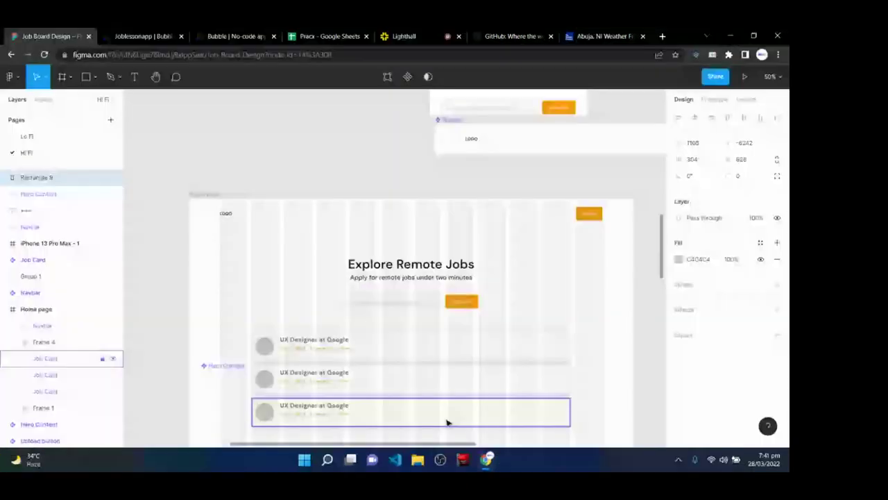
{"action": "left_click", "coordinate": [144, 37]}
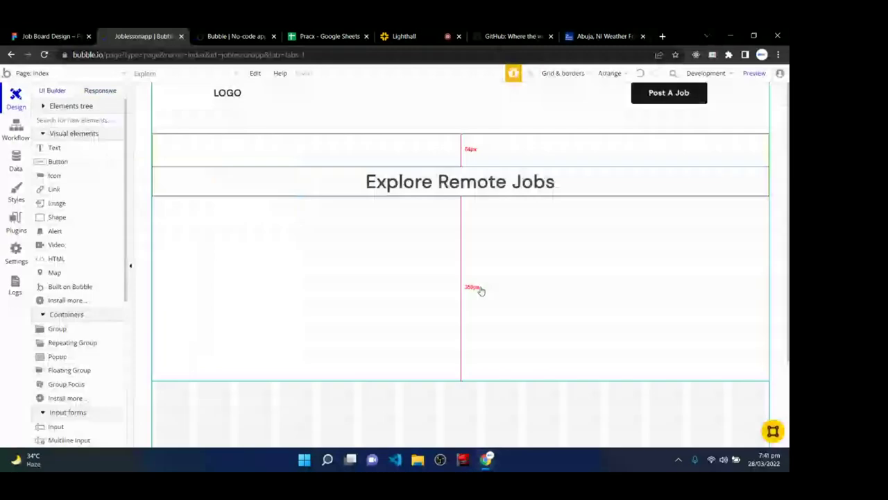
{"action": "left_click", "coordinate": [55, 149]}
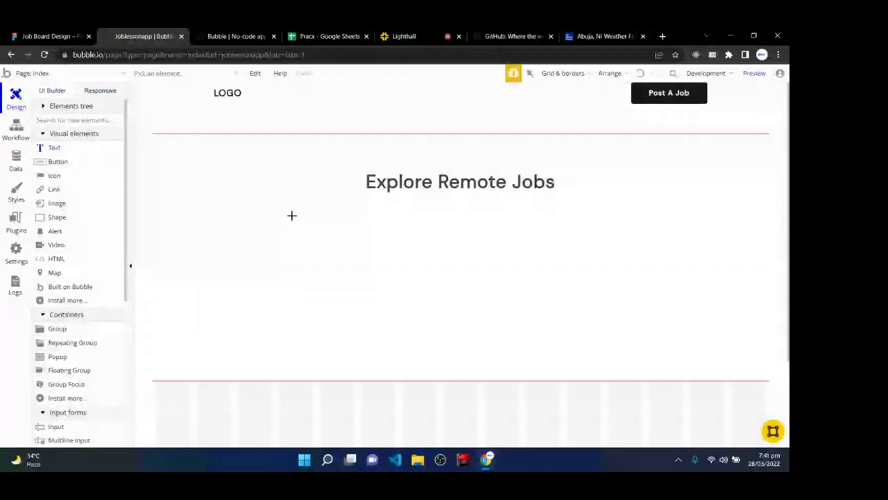
- Draw a text box under the heading reading 'Apply for remote jobs under two minutes'
{"action": "left_click_drag", "start_coordinate": [296, 211], "coordinate": [474, 247]}
{"action": "key", "text": "ctrl+shift+Tab"}
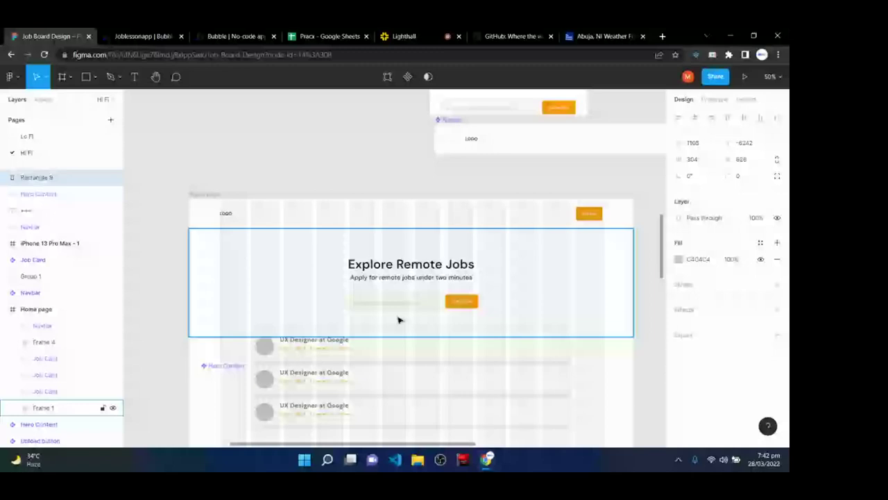
{"action": "left_click", "coordinate": [163, 36]}
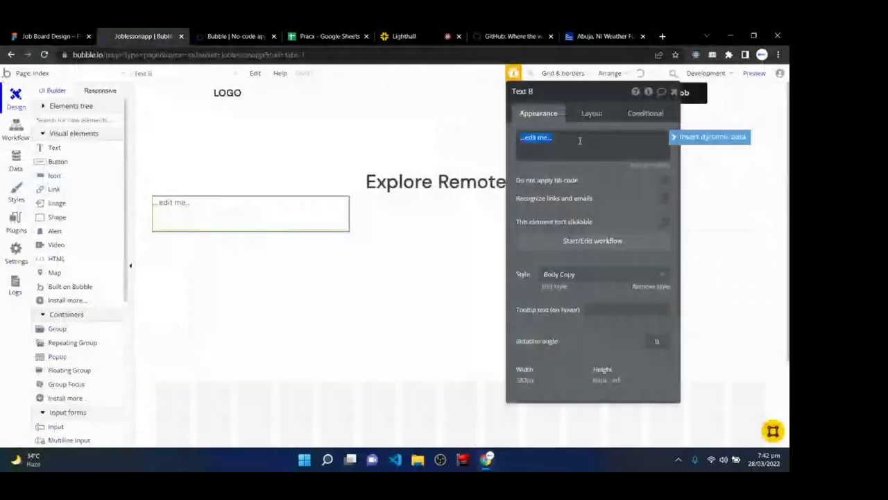
{"action": "type", "text": "Apply for"}
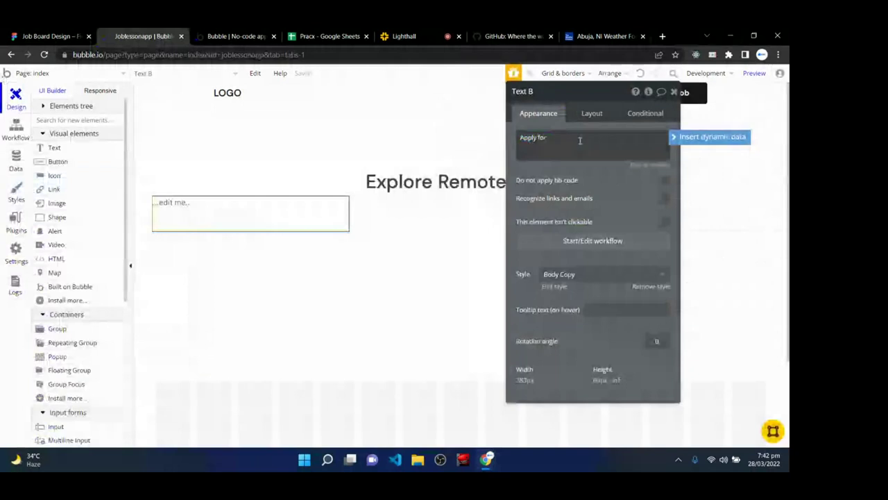
{"action": "type", "text": " remote jobs"}
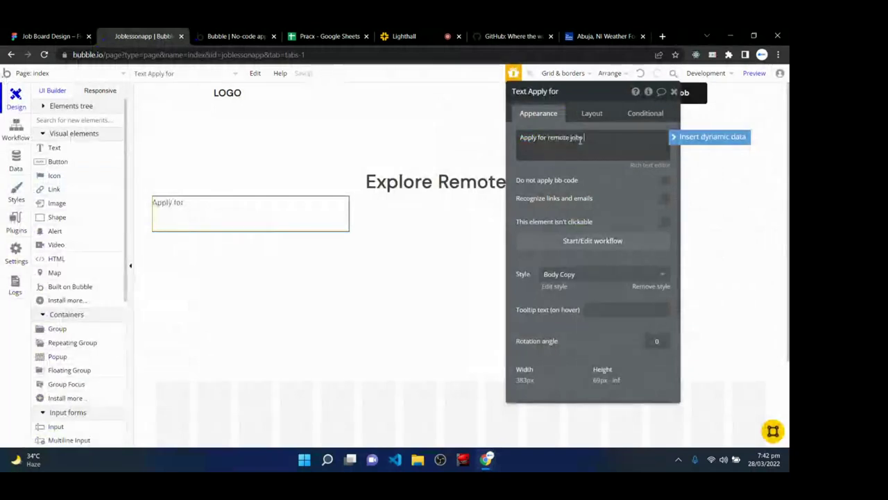
{"action": "type", "text": " under two minutes"}
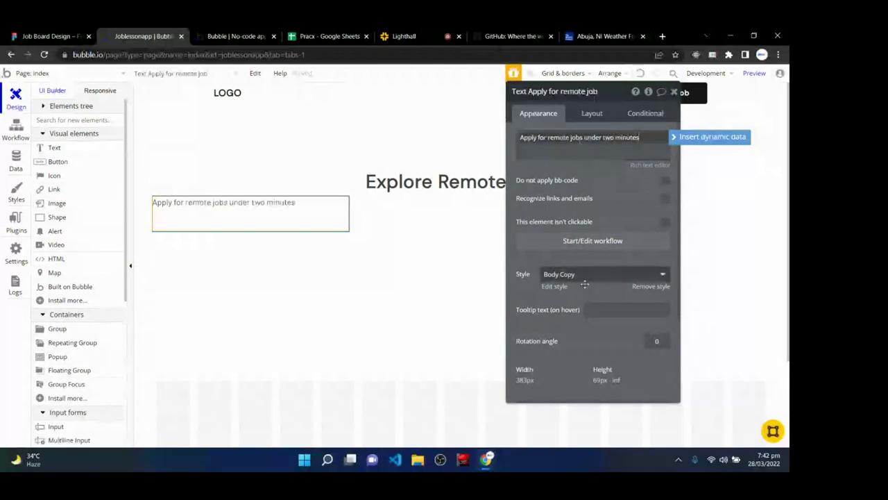
{"action": "left_click", "coordinate": [624, 183]}
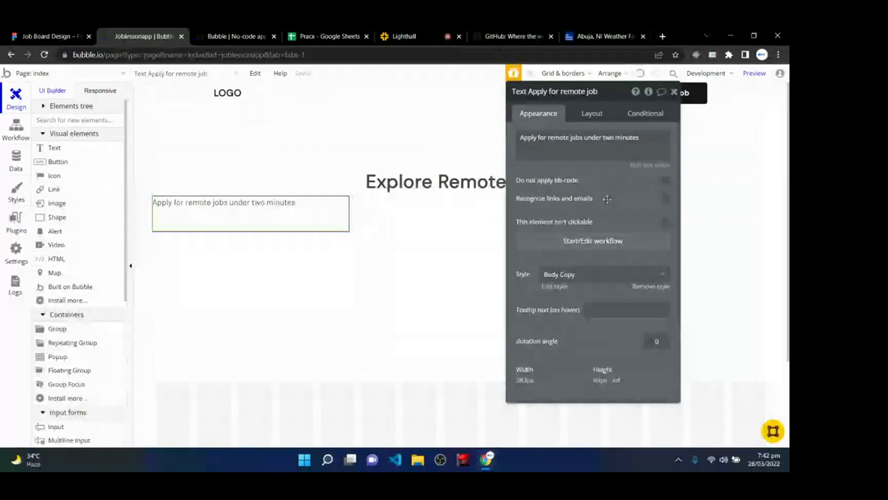
- Detach the subtitle from its preset style and set its font to DM Sans regular
{"action": "left_click", "coordinate": [641, 287]}
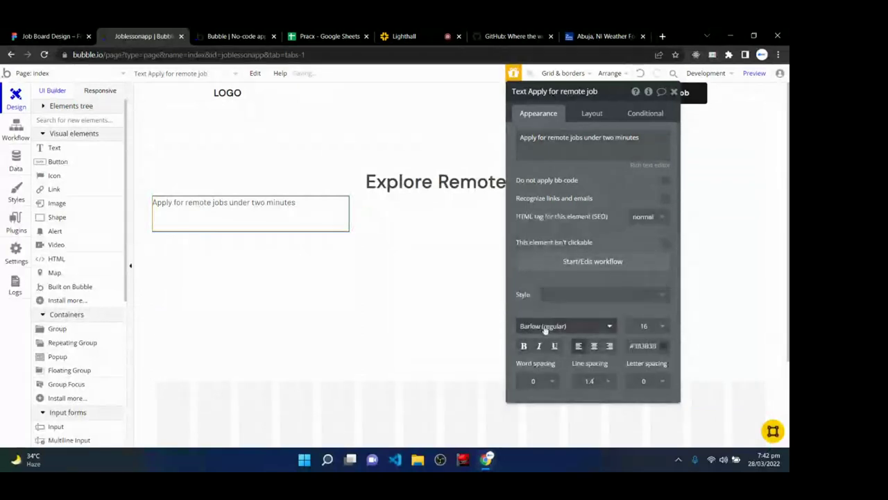
{"action": "left_click", "coordinate": [544, 326]}
{"action": "type", "text": "DM s"}
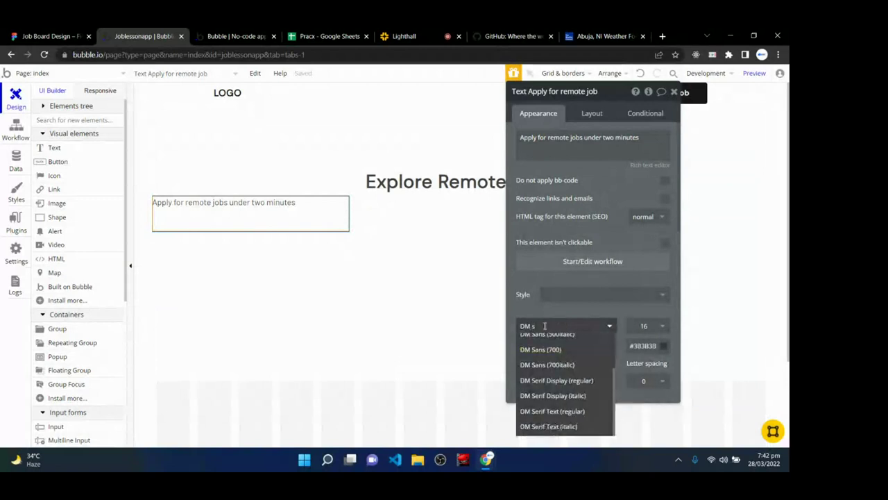
{"action": "type", "text": "a"}
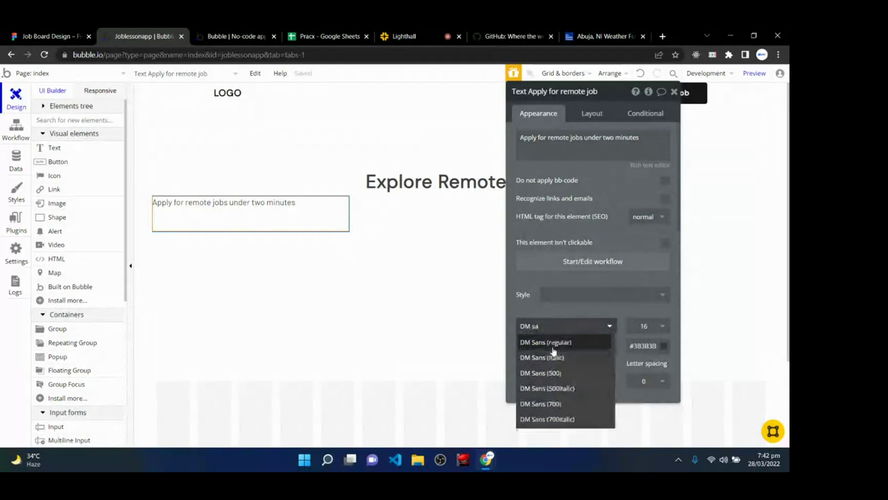
{"action": "left_click", "coordinate": [551, 343]}
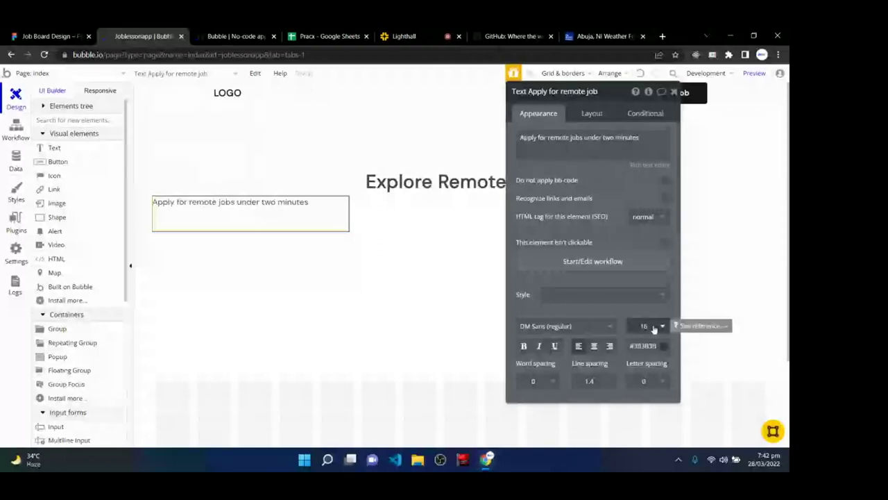
- Centre the subtitle horizontally and vertically and give it letter spacing 1
{"action": "left_click", "coordinate": [593, 345]}
{"action": "scroll", "coordinate": [587, 358], "scroll_direction": "down", "scroll_amount": 2}
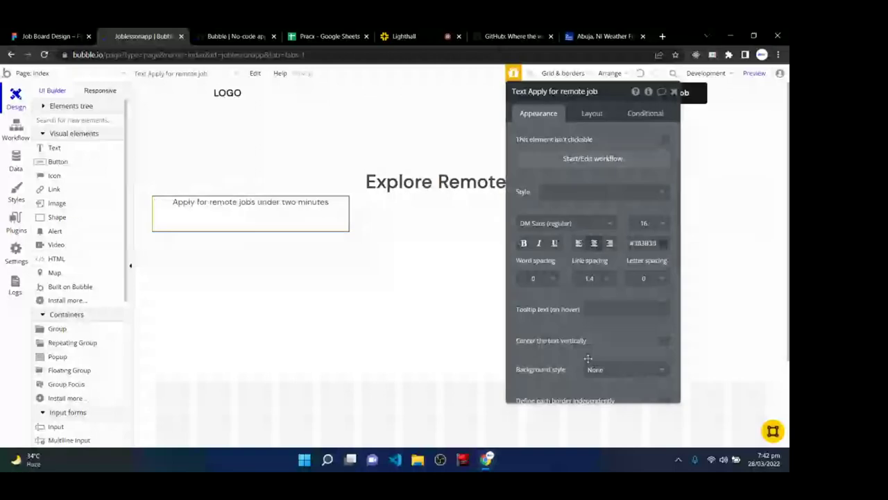
{"action": "left_click", "coordinate": [656, 278]}
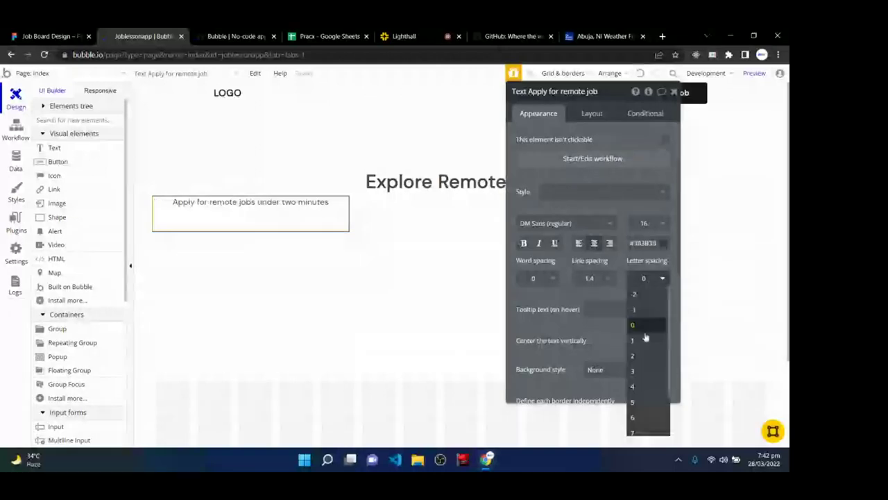
{"action": "left_click", "coordinate": [633, 340]}
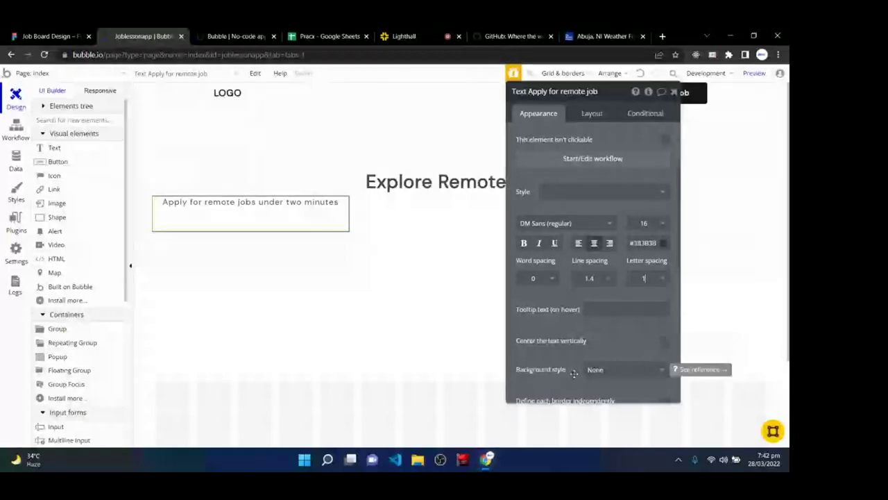
{"action": "left_click", "coordinate": [660, 341]}
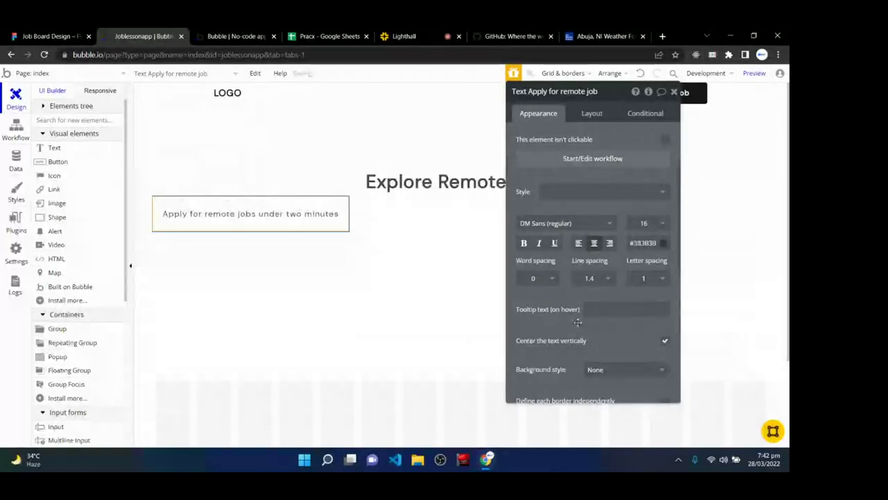
{"action": "scroll", "coordinate": [618, 330], "scroll_direction": "down", "scroll_amount": 2}
{"action": "scroll", "coordinate": [577, 321], "scroll_direction": "up", "scroll_amount": 4}
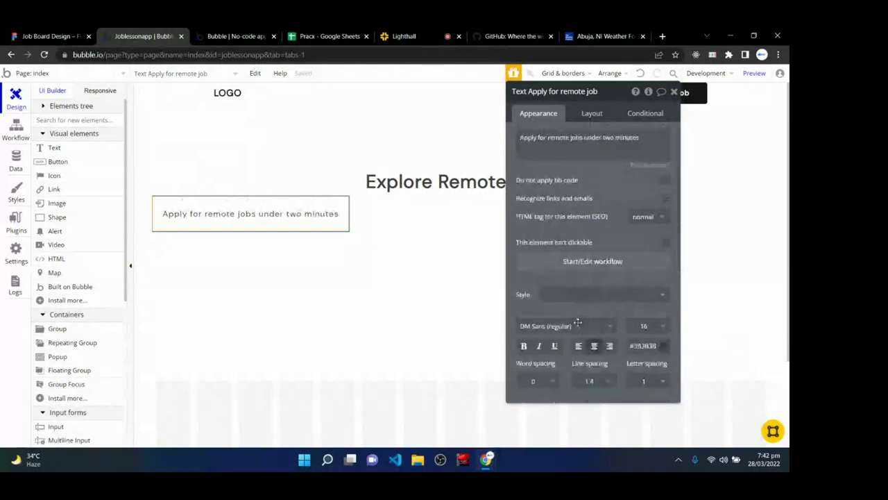
{"action": "left_click", "coordinate": [590, 114]}
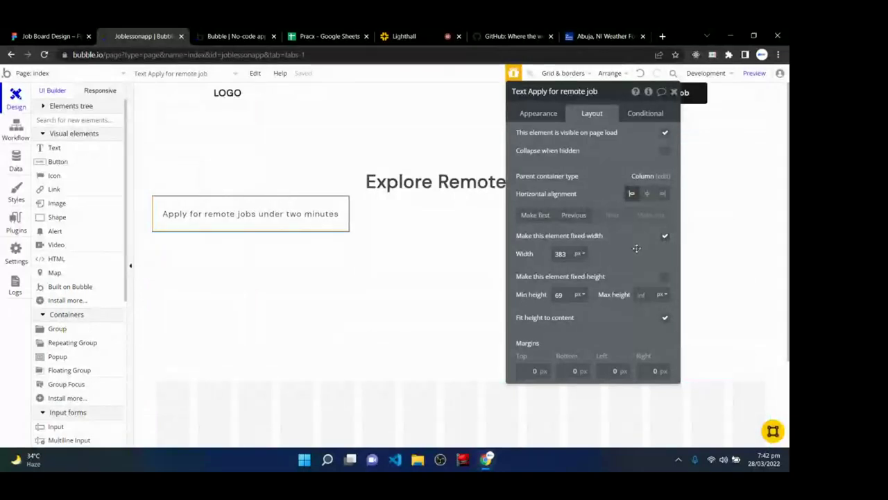
- Make the subtitle non-fixed-width with min width 300 and min height 32, then view the preview
{"action": "left_click", "coordinate": [665, 237]}
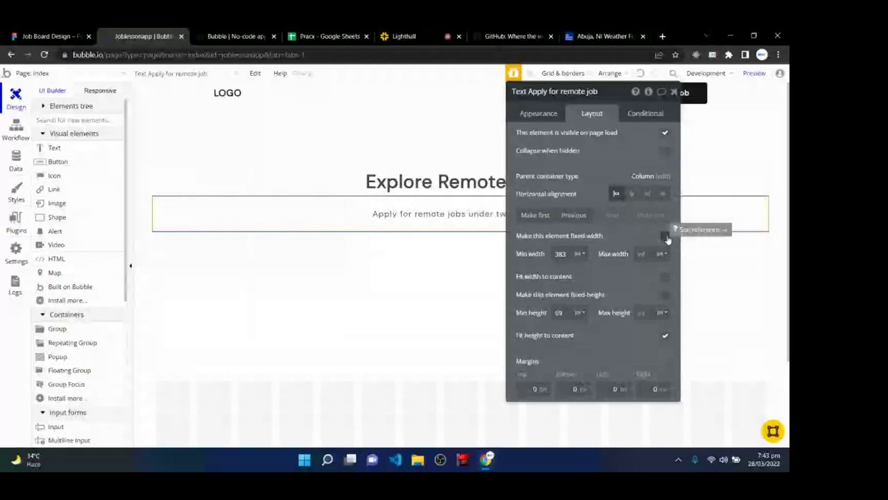
{"action": "left_click_drag", "start_coordinate": [569, 255], "coordinate": [549, 253]}
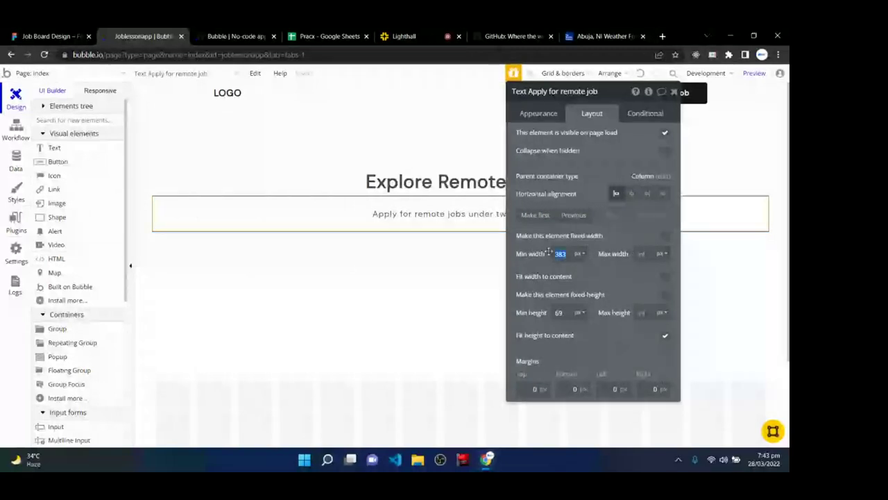
{"action": "type", "text": "300"}
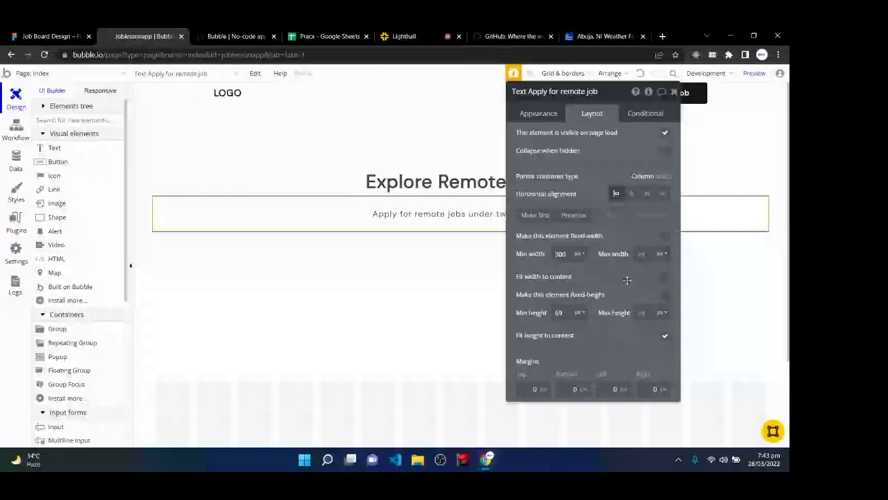
{"action": "left_click_drag", "start_coordinate": [566, 318], "coordinate": [550, 312]}
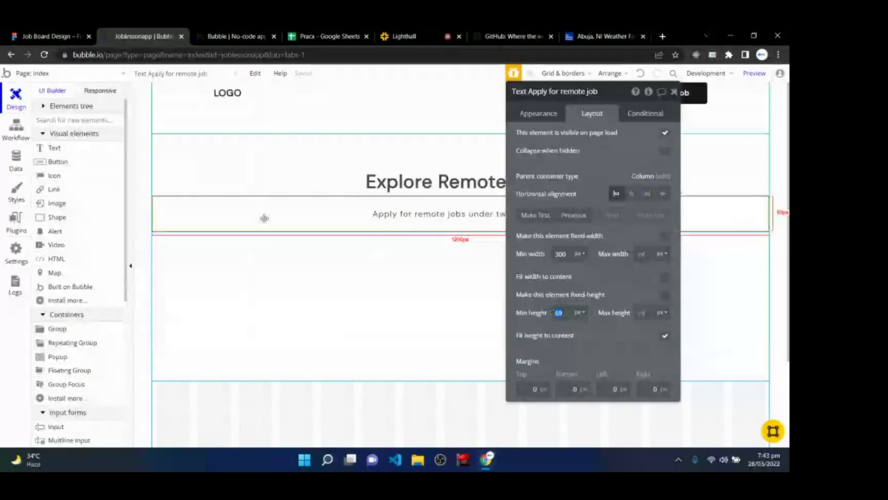
{"action": "type", "text": "28"}
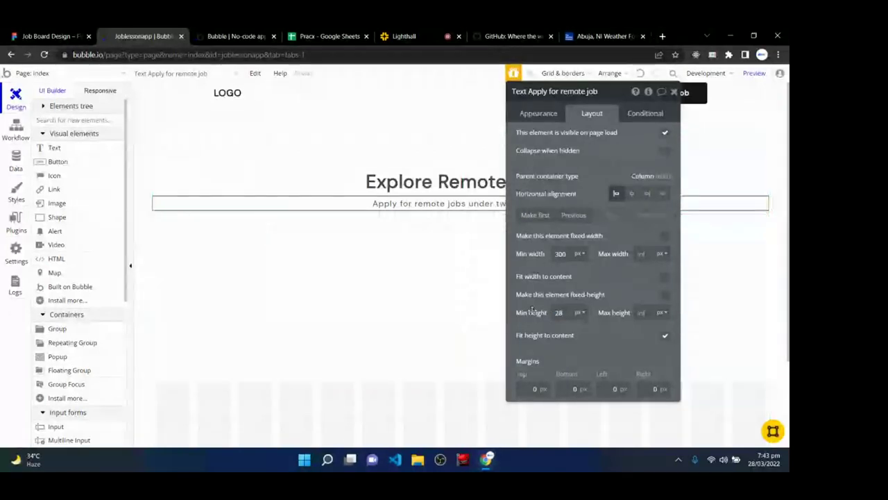
{"action": "key", "text": "BackSpace"}
{"action": "key", "text": "BackSpace"}
{"action": "type", "text": "32"}
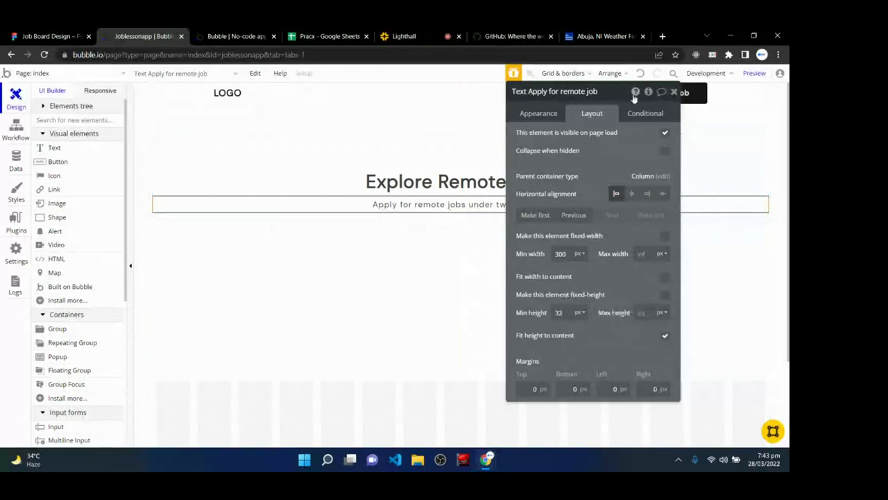
{"action": "left_click_drag", "start_coordinate": [613, 91], "coordinate": [693, 278]}
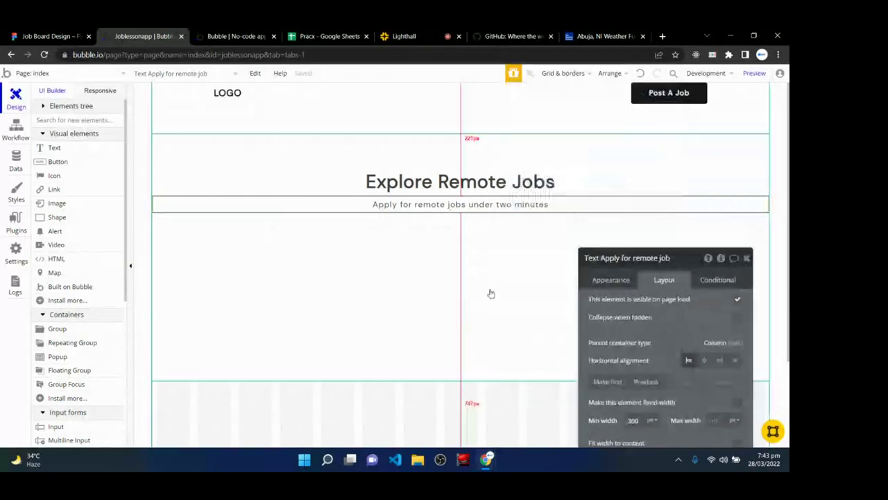
{"action": "left_click", "coordinate": [252, 32]}
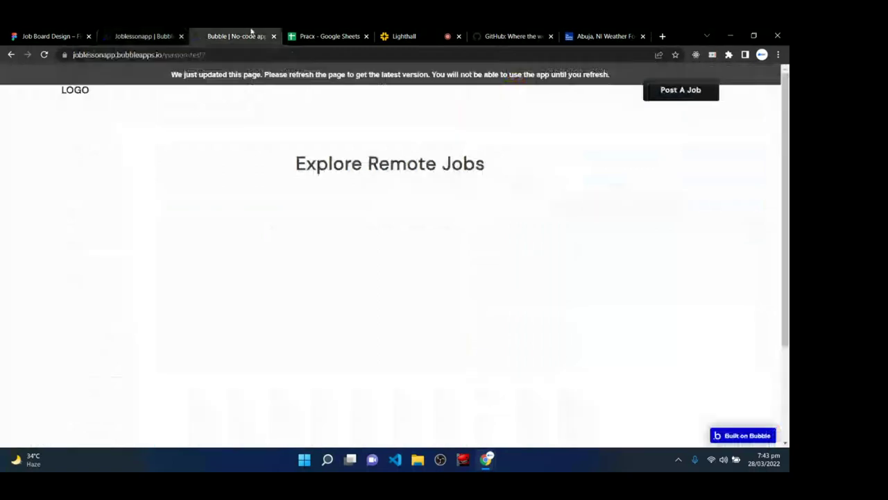
- Reload the preview, then view the hero at 992, 768 and 320 px and select Hero Group
{"action": "left_click", "coordinate": [244, 75]}
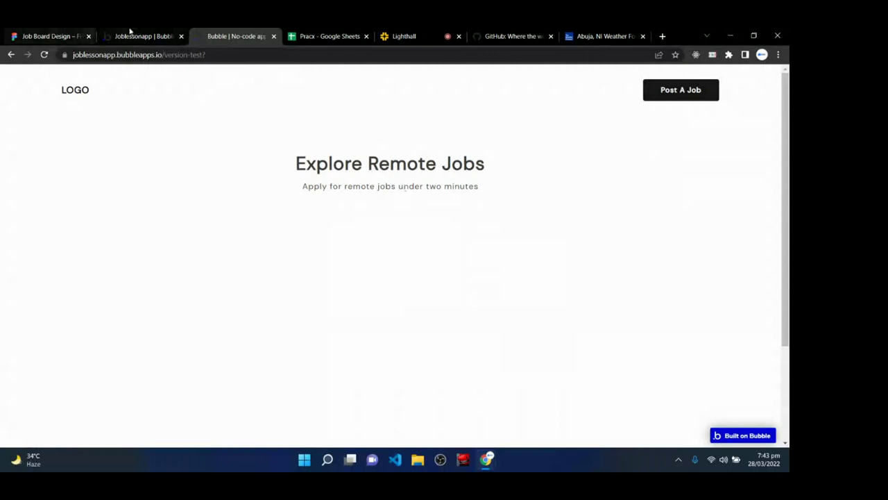
{"action": "left_click", "coordinate": [129, 31]}
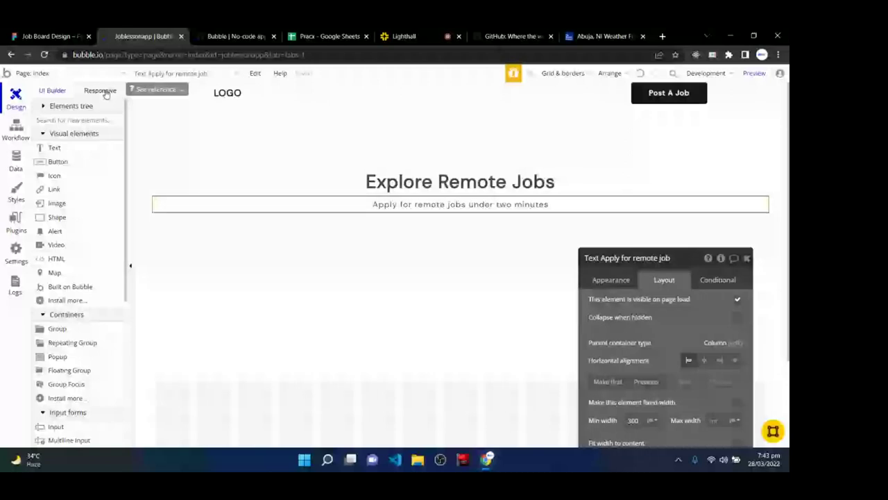
{"action": "left_click", "coordinate": [102, 90]}
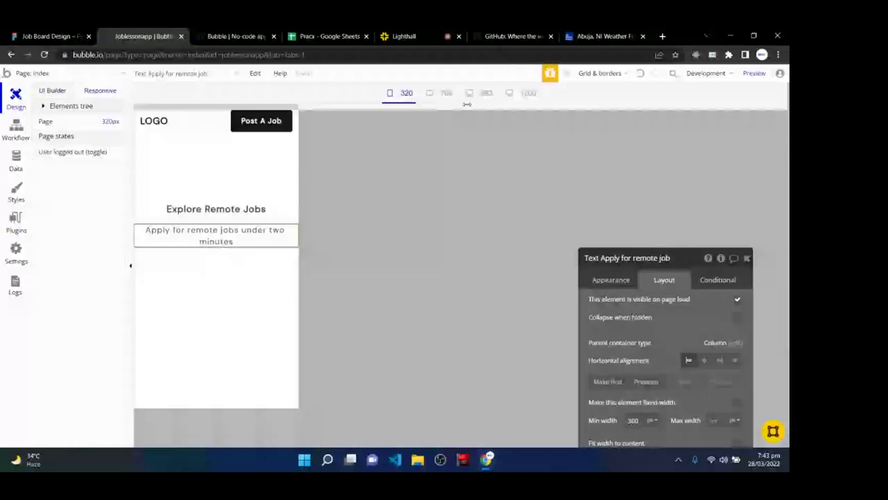
{"action": "left_click", "coordinate": [529, 93]}
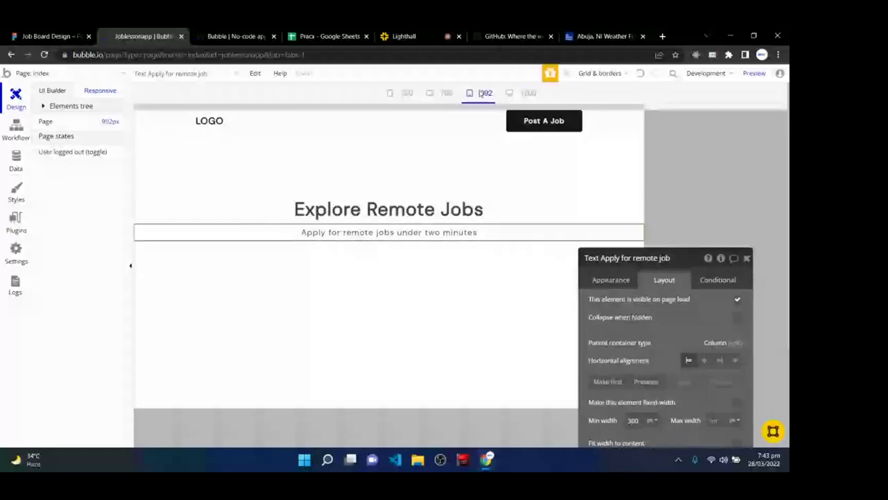
{"action": "left_click", "coordinate": [445, 93]}
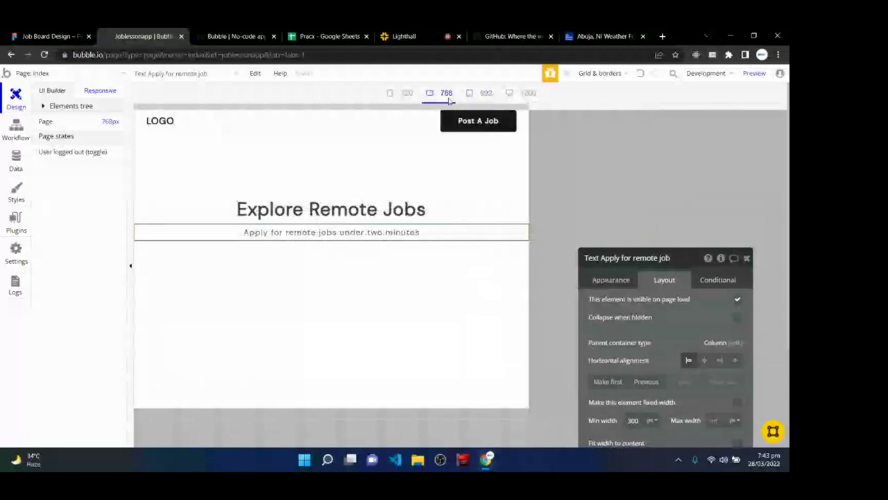
{"action": "left_click", "coordinate": [402, 96]}
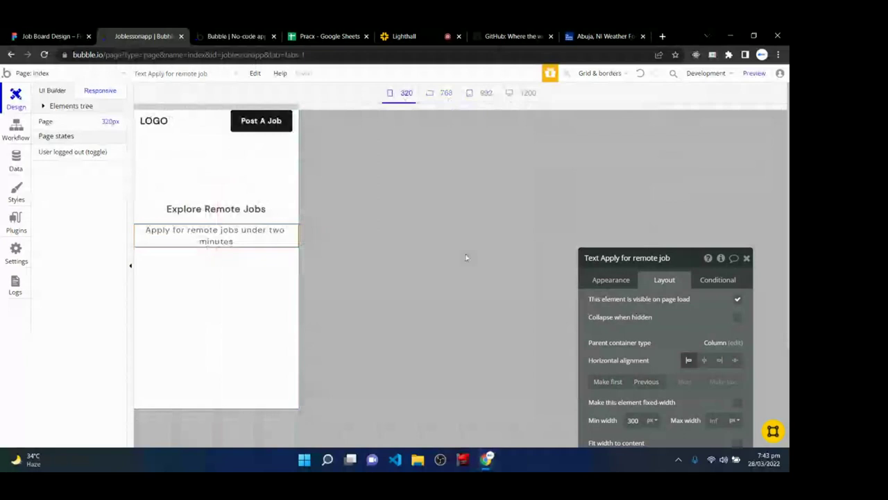
{"action": "left_click", "coordinate": [172, 340]}
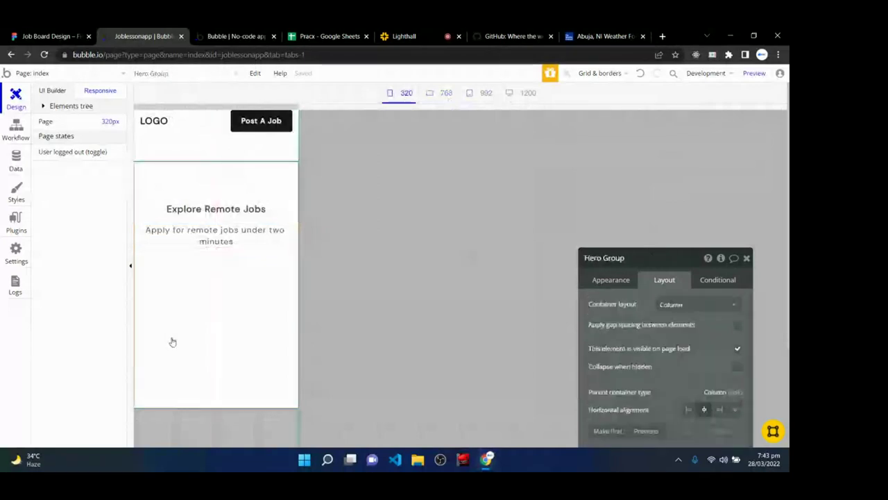
{"action": "left_click", "coordinate": [401, 36]}
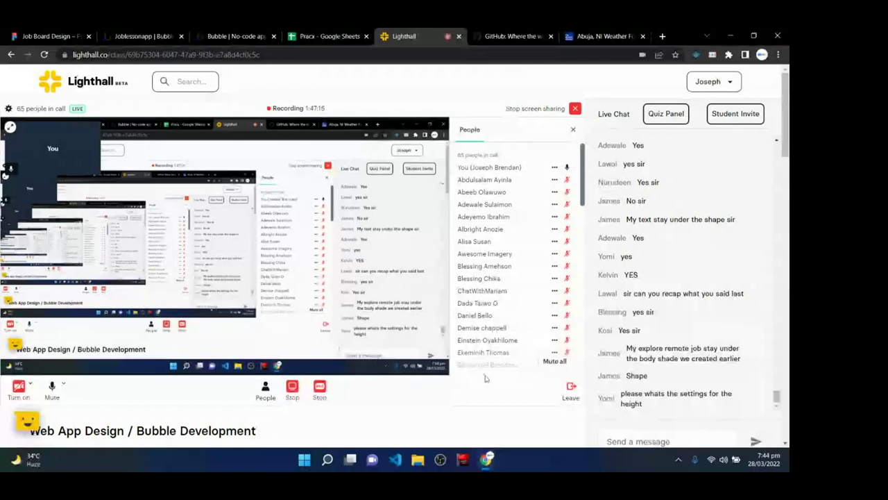
{"action": "key", "text": "ctrl+2"}
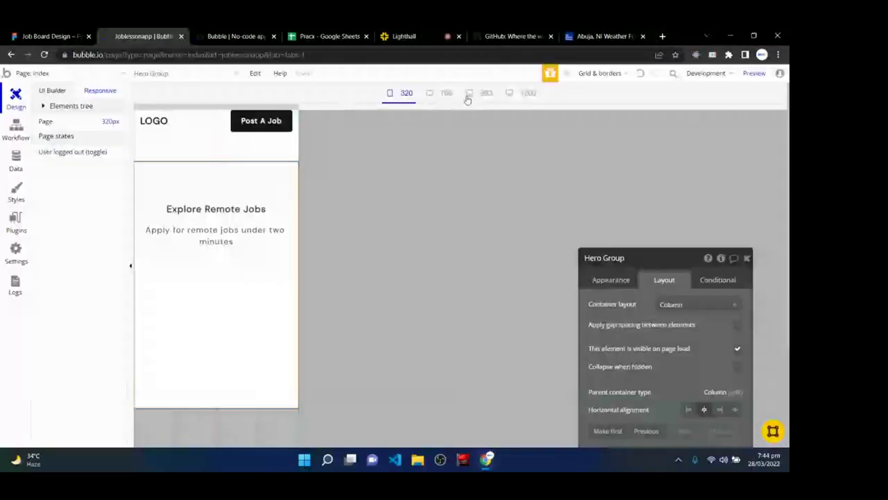
- Return the canvas to 1200 px and open the Job Board Design mockup at 100%
{"action": "left_click", "coordinate": [439, 95]}
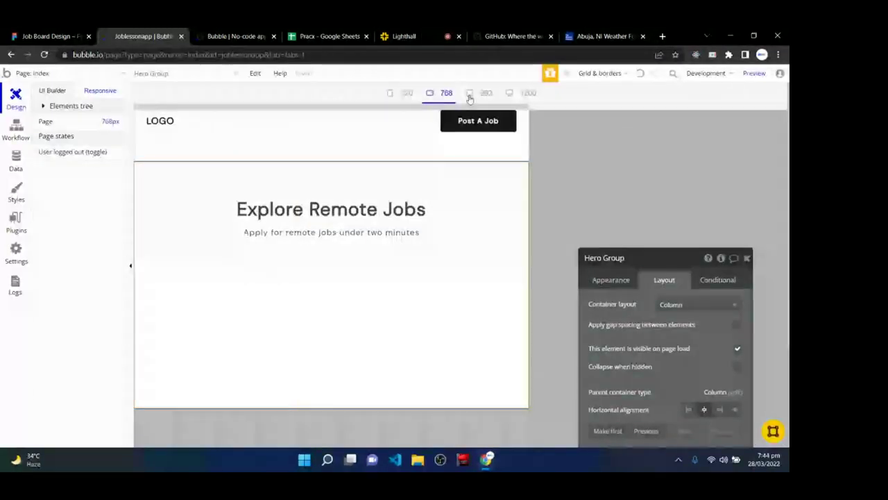
{"action": "left_click", "coordinate": [524, 93]}
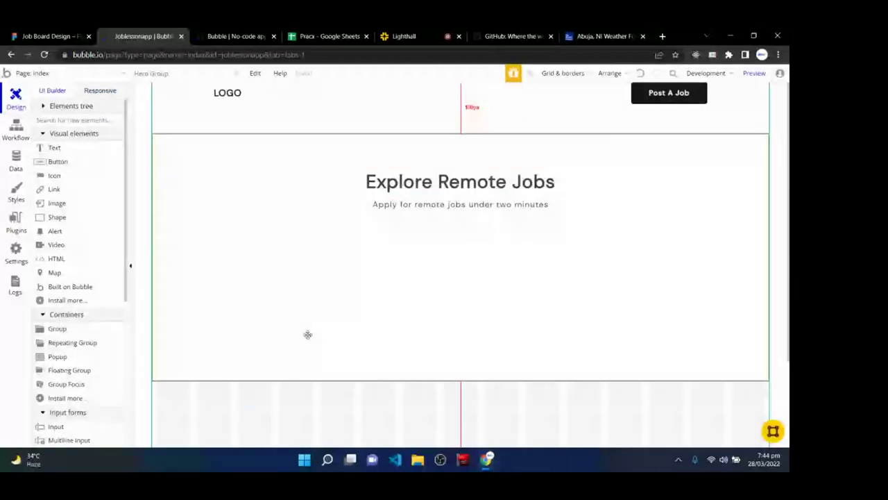
{"action": "left_click", "coordinate": [208, 35]}
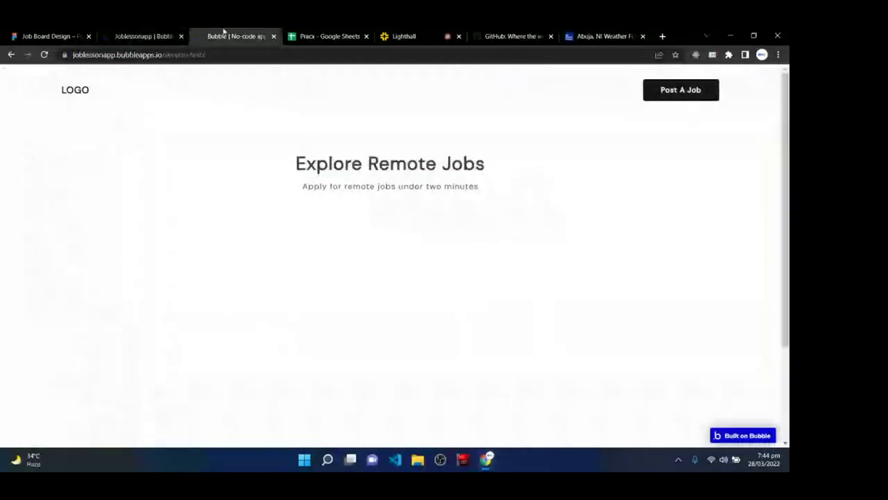
{"action": "left_click", "coordinate": [41, 31]}
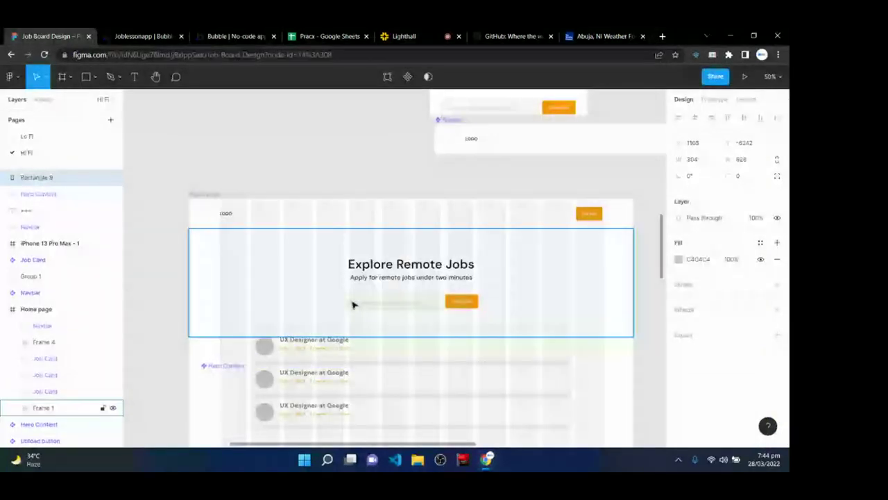
{"action": "key", "text": "shift+0"}
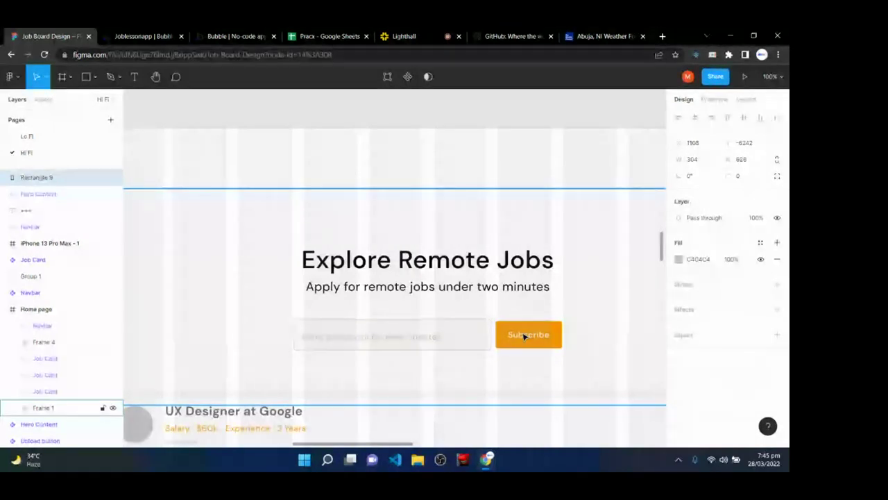
- Inspect the Figma hero frame, heading, subtitle and subscribe field row, then return to Bubble
{"action": "left_click", "coordinate": [379, 271]}
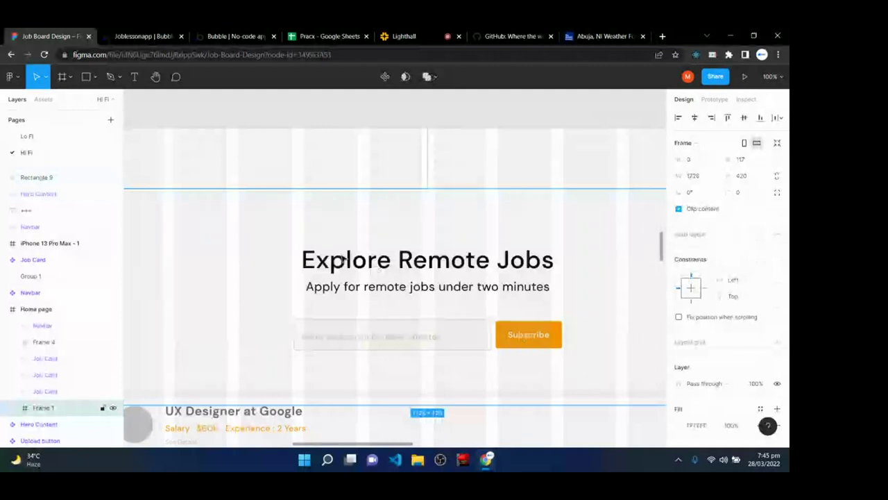
{"action": "left_click", "coordinate": [346, 260]}
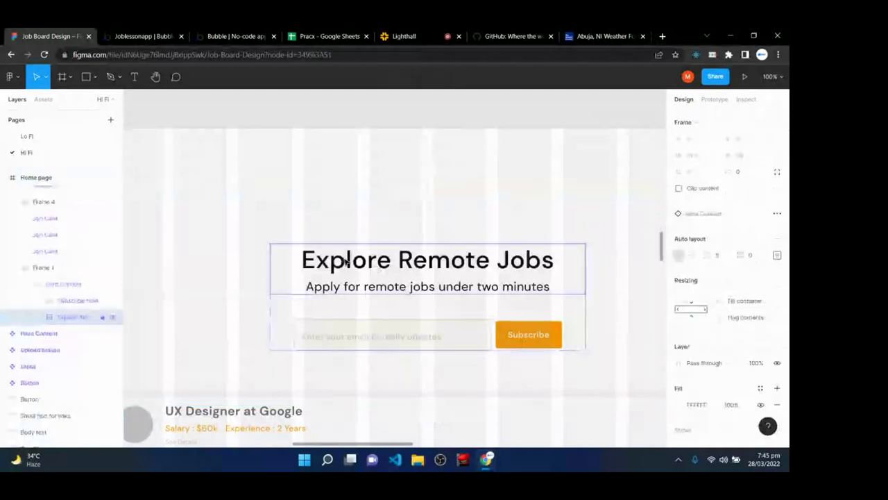
{"action": "left_click", "coordinate": [346, 260]}
{"action": "left_click", "coordinate": [347, 287]}
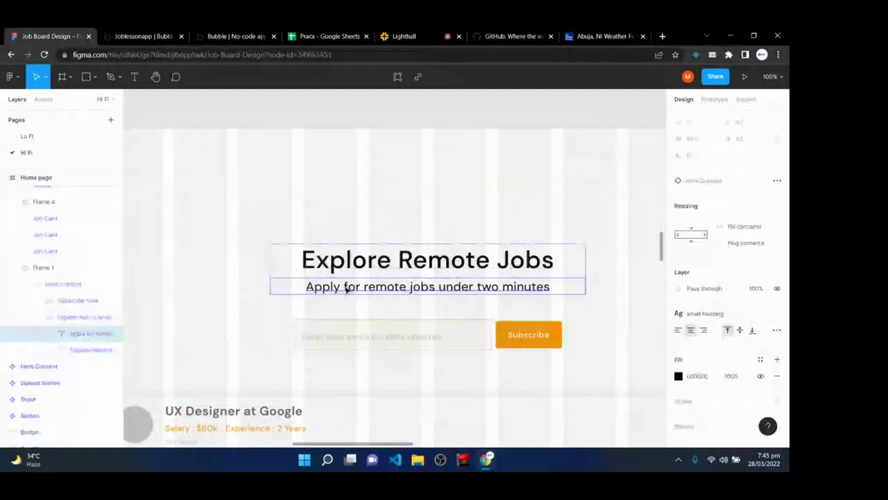
{"action": "left_click", "coordinate": [350, 346]}
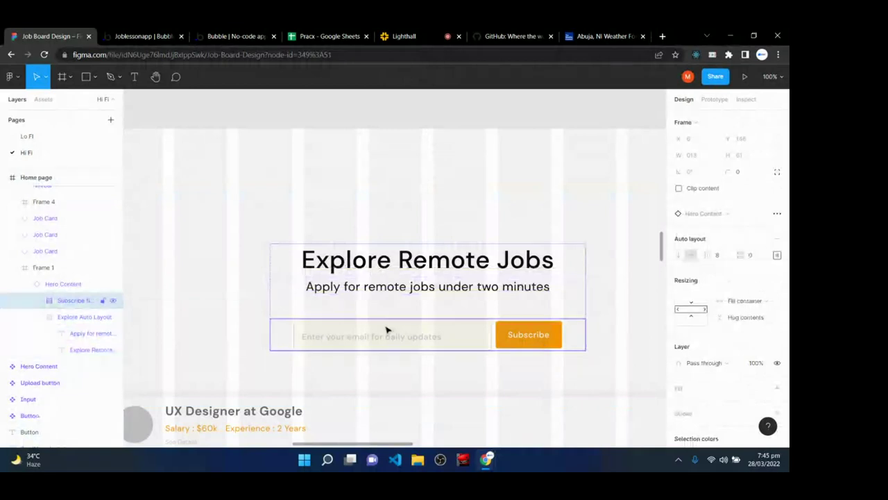
{"action": "left_click", "coordinate": [170, 34]}
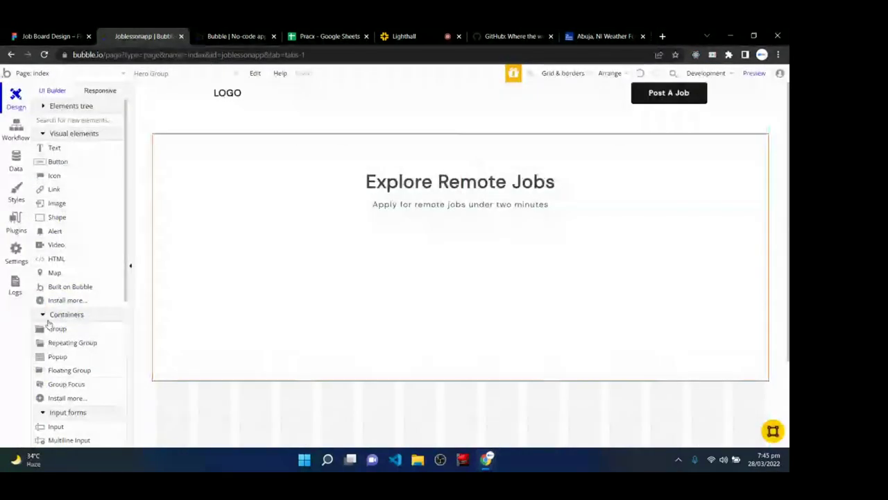
- Draw a new group below the subtitle and give it a row layout
{"action": "left_click", "coordinate": [69, 330]}
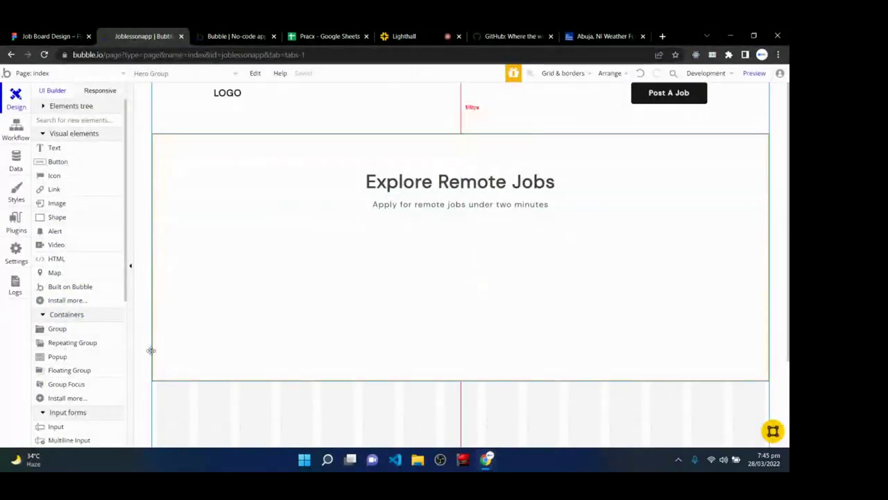
{"action": "mouse_move", "coordinate": [240, 224]}
{"action": "left_mouse_down"}
{"action": "mouse_move", "coordinate": [239, 237]}
{"action": "mouse_move", "coordinate": [518, 298]}
{"action": "mouse_move", "coordinate": [574, 286]}
{"action": "left_mouse_up"}
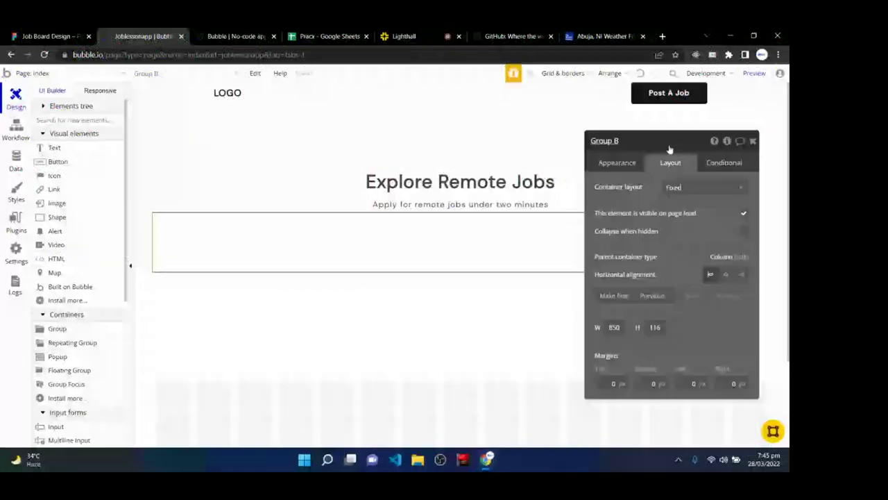
{"action": "left_click", "coordinate": [709, 189]}
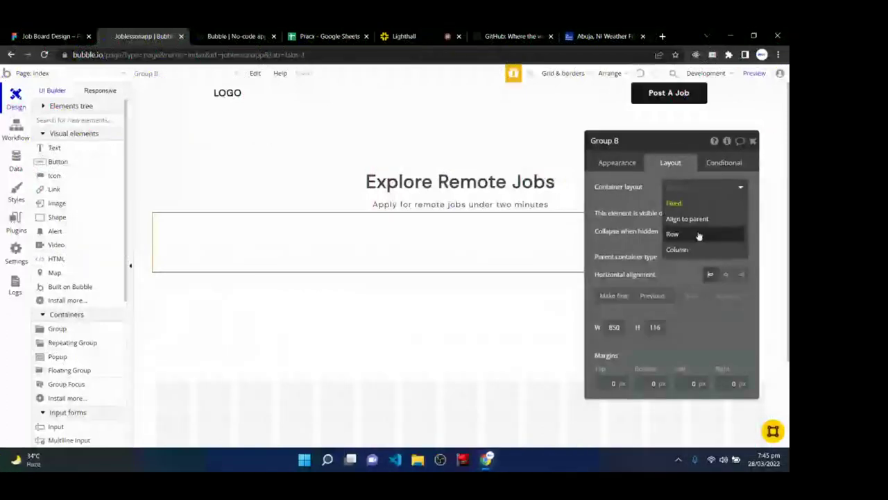
{"action": "left_click", "coordinate": [698, 235]}
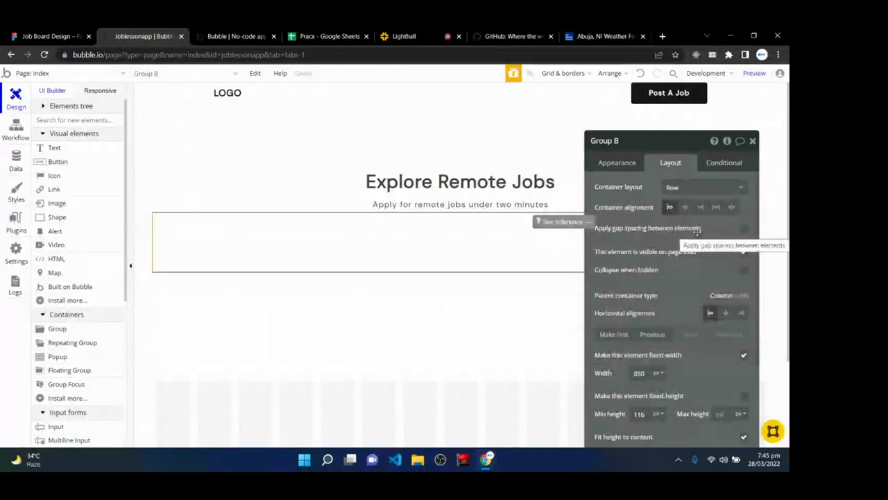
- Rename Group B to 'Subscribe group' and center its contents horizontally
{"action": "double_click", "coordinate": [622, 139]}
{"action": "key", "text": "BackSpace"}
{"action": "key", "text": "BackSpace"}
{"action": "key", "text": "BackSpace"}
{"action": "key", "text": "BackSpace"}
{"action": "key", "text": "BackSpace"}
{"action": "key", "text": "BackSpace"}
{"action": "key", "text": "BackSpace"}
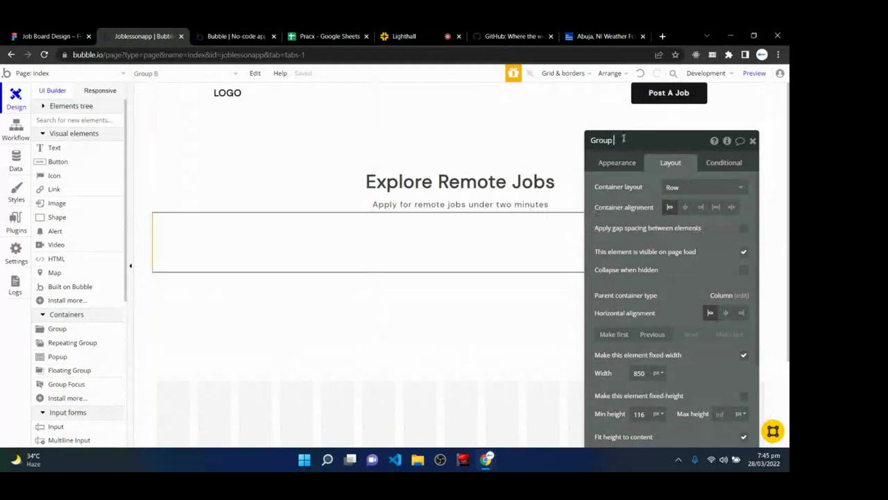
{"action": "type", "text": "Sub"}
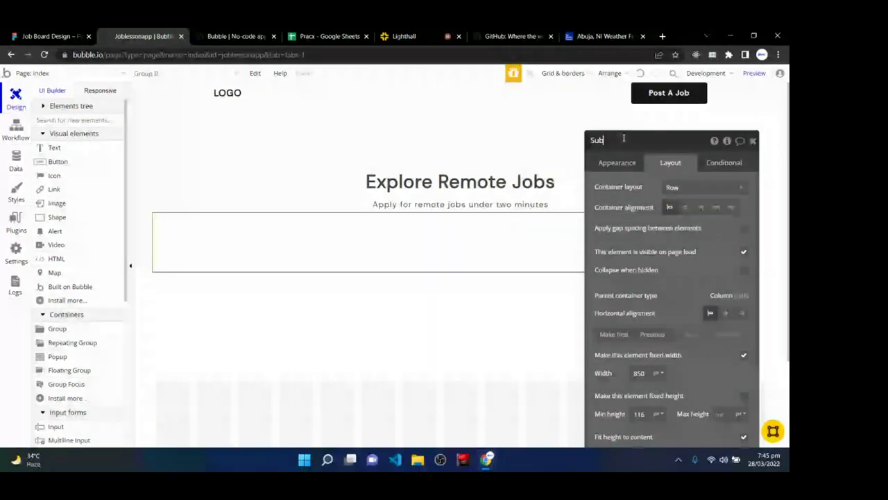
{"action": "type", "text": "scribe group"}
{"action": "key", "text": "Return"}
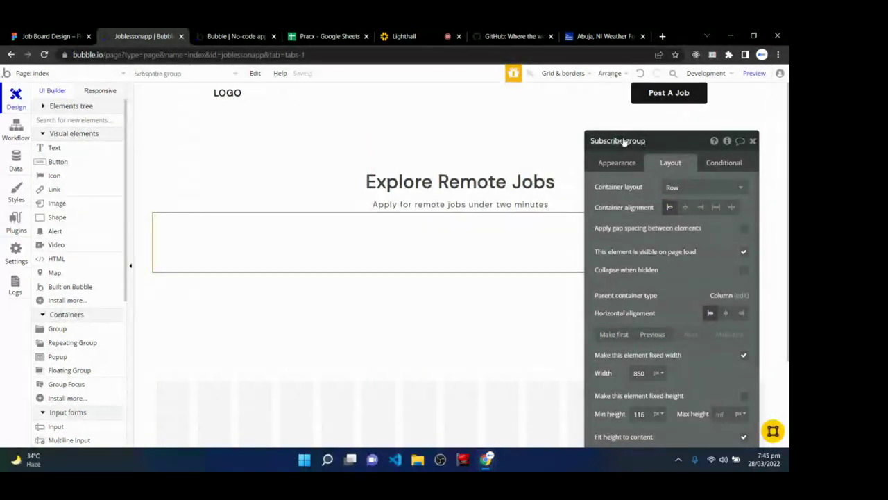
{"action": "left_click", "coordinate": [685, 207]}
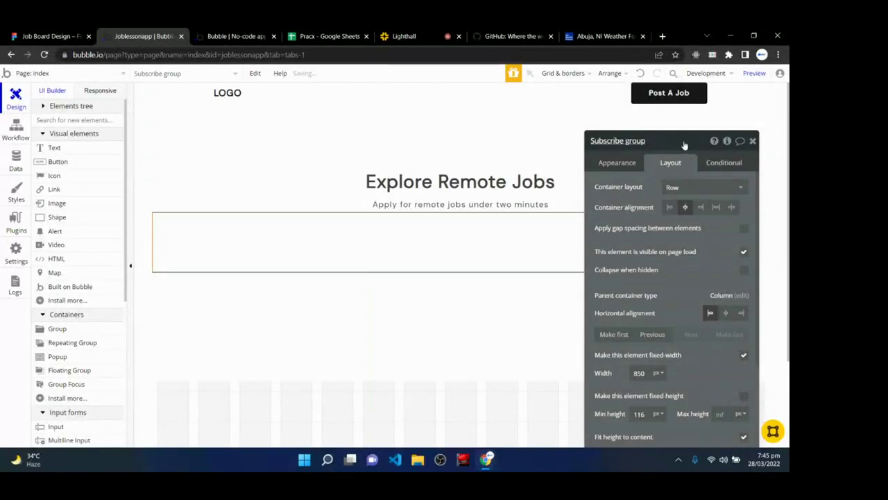
{"action": "left_click_drag", "start_coordinate": [676, 144], "coordinate": [670, 136]}
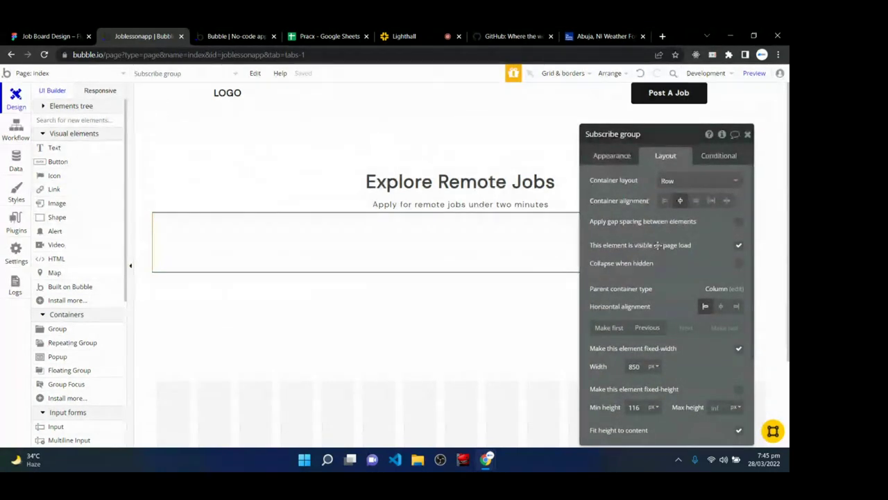
{"action": "scroll", "coordinate": [656, 245], "scroll_direction": "down", "scroll_amount": 1}
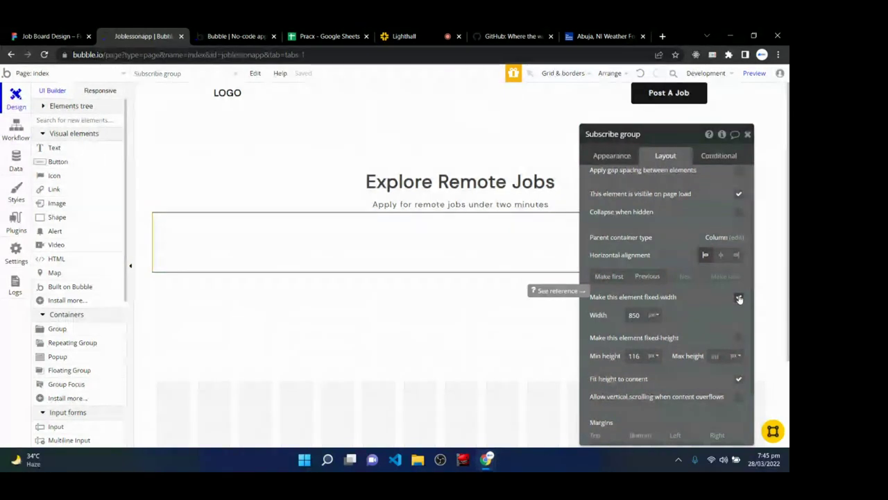
- Unfix the Subscribe group's width: min width 300, max width 100%, min height 72; view Figma
{"action": "left_click", "coordinate": [739, 297]}
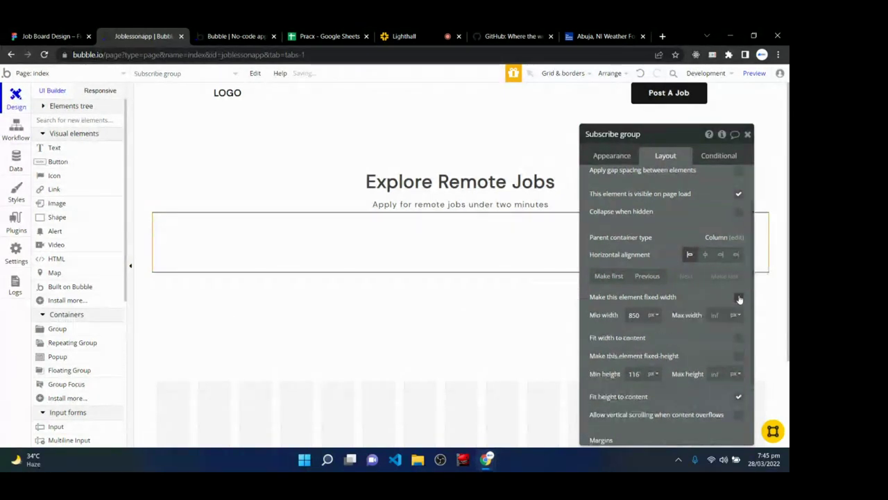
{"action": "double_click", "coordinate": [643, 314]}
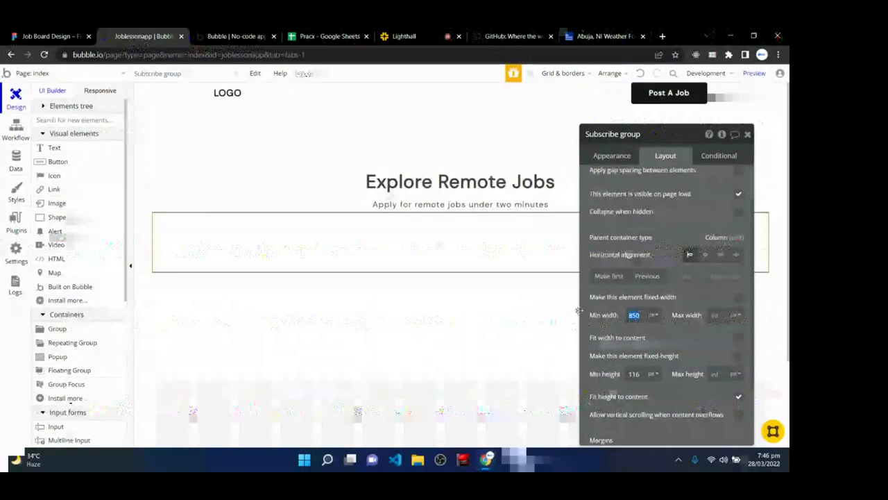
{"action": "type", "text": "300"}
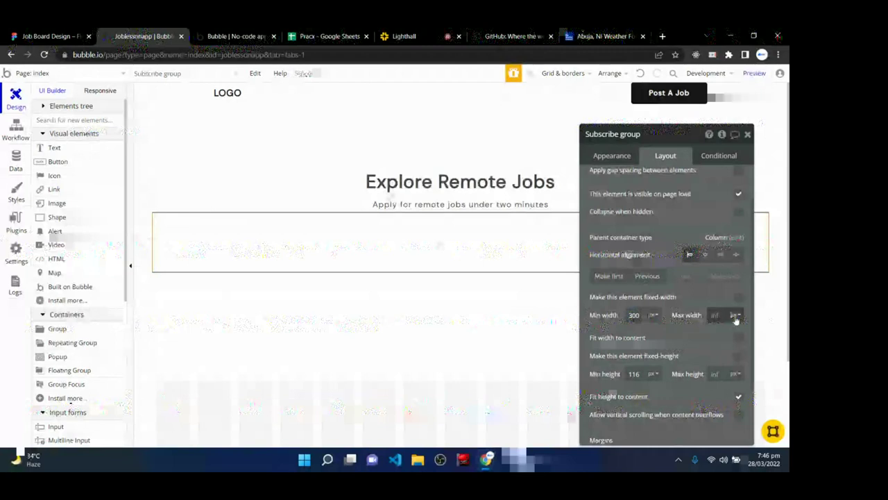
{"action": "left_click", "coordinate": [714, 316]}
{"action": "type", "text": "100"}
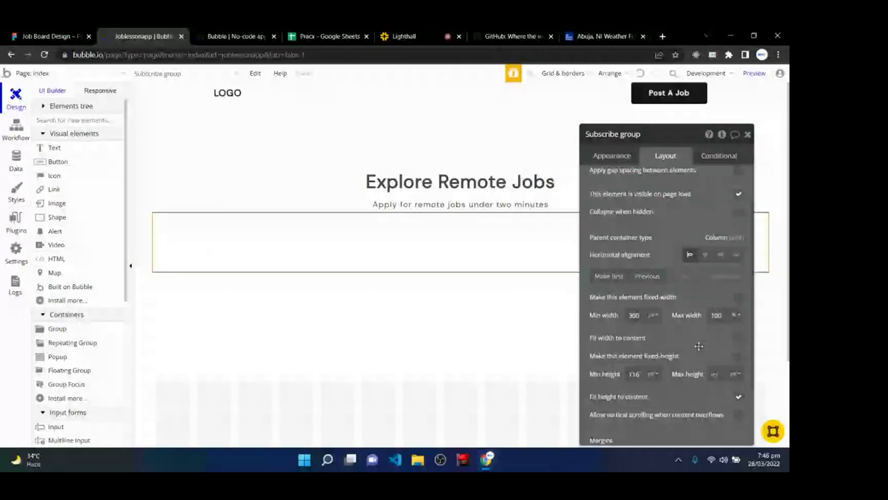
{"action": "double_click", "coordinate": [649, 374]}
{"action": "type", "text": "75"}
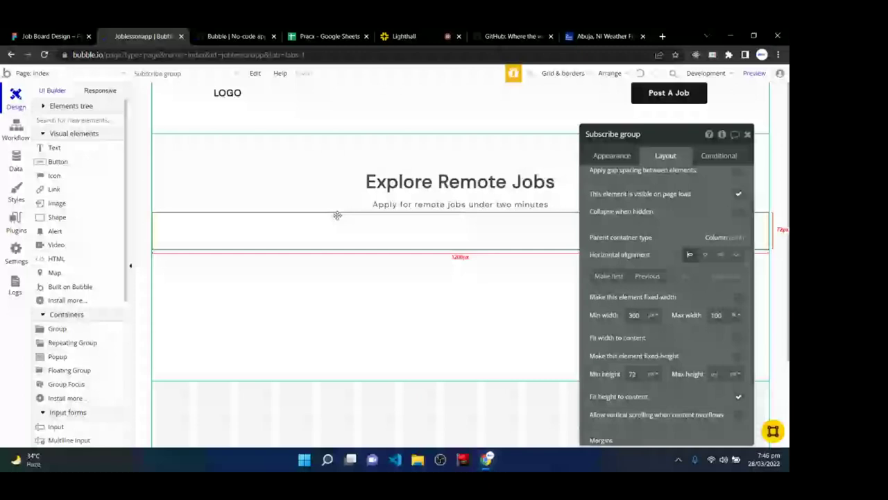
{"action": "key", "text": "ctrl+shift+Tab"}
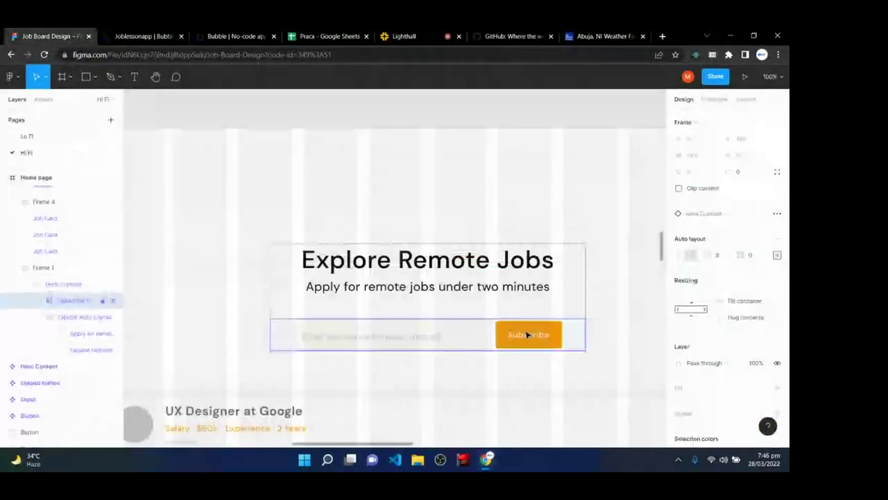
- Scroll through the Lighthall Live Chat for questions, then go back to the Bubble editor
{"action": "key", "text": "ctrl+Tab"}
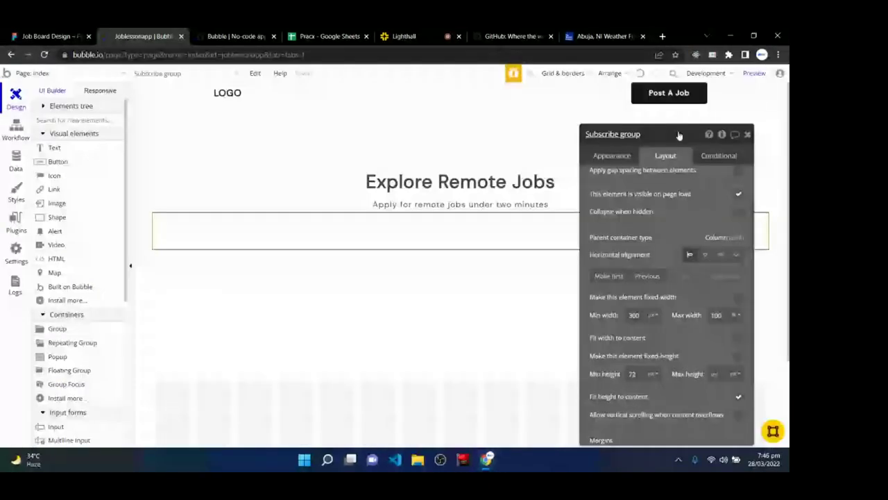
{"action": "left_click_drag", "start_coordinate": [679, 135], "coordinate": [675, 157]}
{"action": "left_click", "coordinate": [424, 32]}
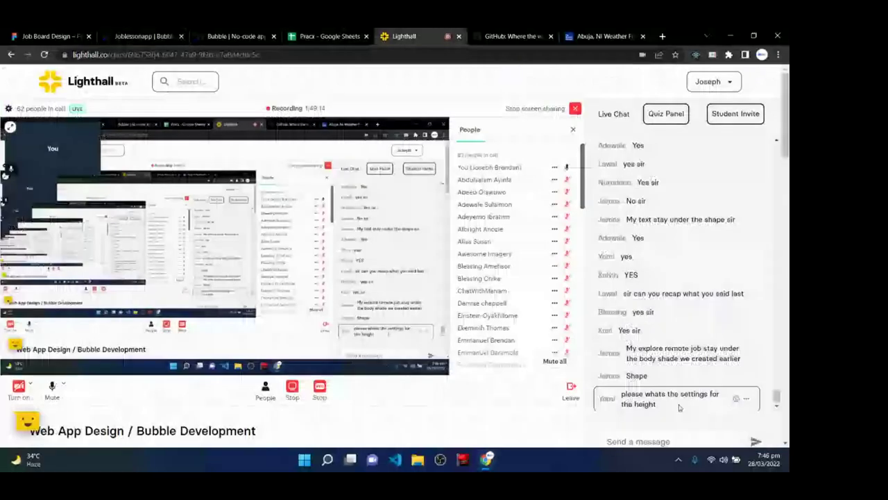
{"action": "scroll", "coordinate": [679, 407], "scroll_direction": "down", "scroll_amount": 1}
{"action": "scroll", "coordinate": [673, 332], "scroll_direction": "up", "scroll_amount": 1}
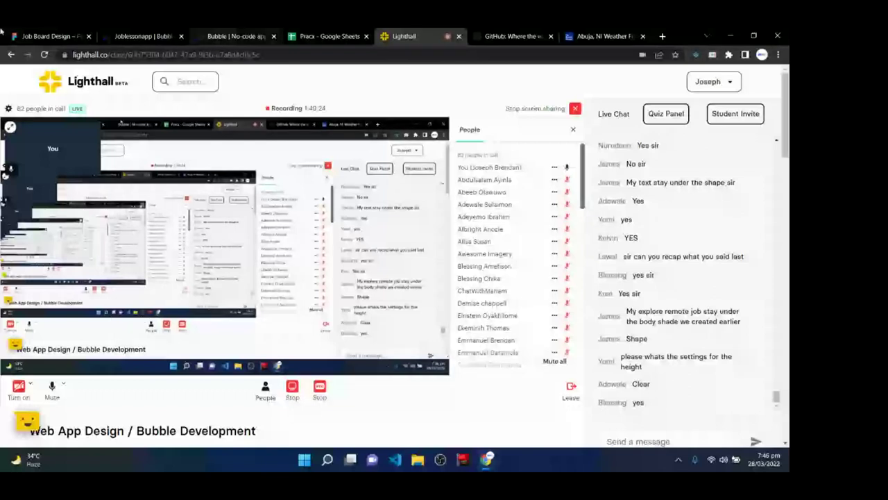
{"action": "left_click", "coordinate": [141, 36]}
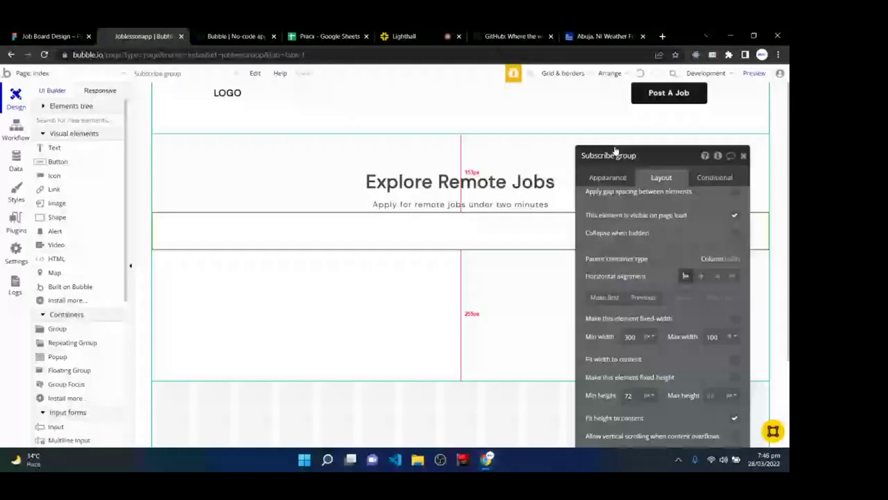
- Draw an Input field inside the Subscribe group, then bring up GitHub's homepage for reference
{"action": "left_click", "coordinate": [743, 156]}
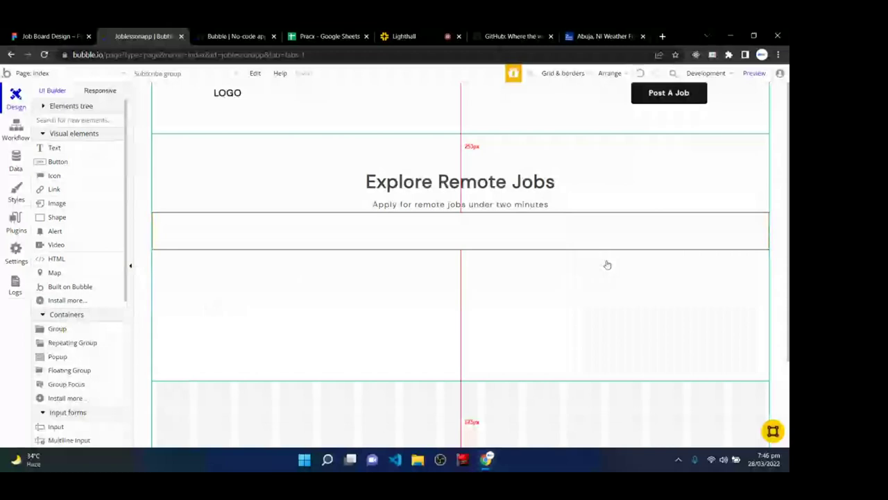
{"action": "scroll", "coordinate": [61, 341], "scroll_direction": "down", "scroll_amount": 2}
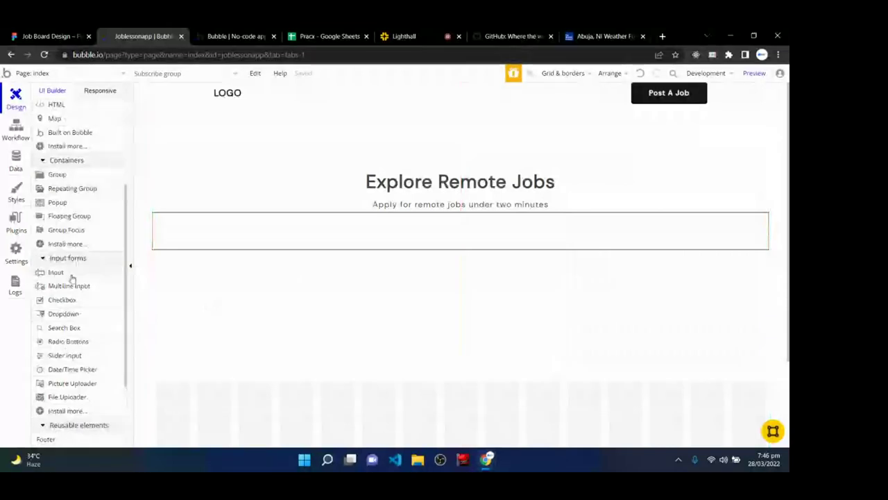
{"action": "scroll", "coordinate": [77, 277], "scroll_direction": "up", "scroll_amount": 2}
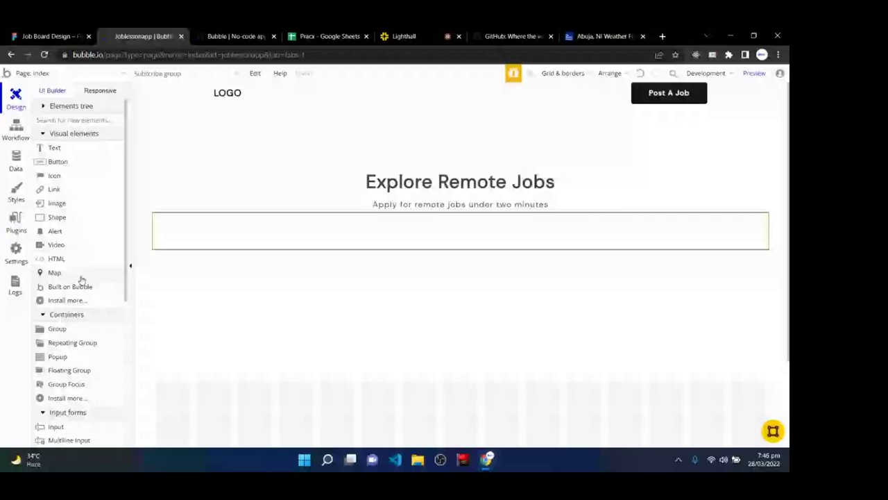
{"action": "scroll", "coordinate": [83, 276], "scroll_direction": "down", "scroll_amount": 2}
{"action": "left_click", "coordinate": [51, 276]}
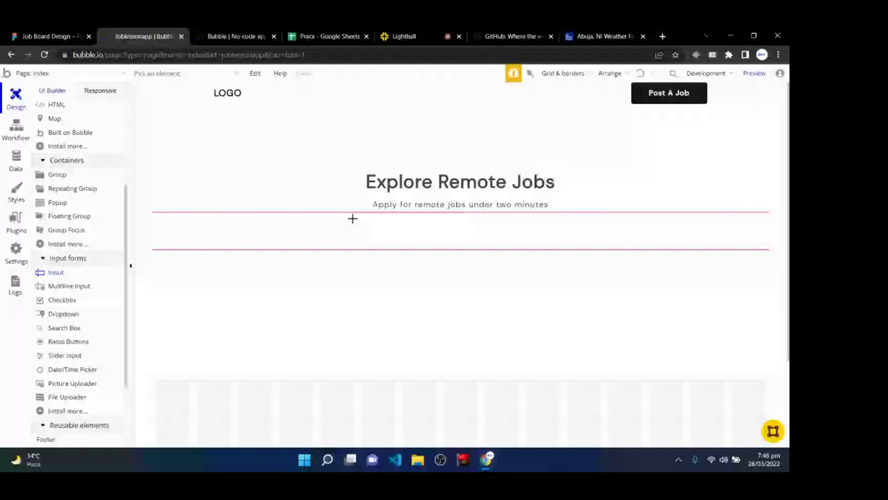
{"action": "mouse_move", "coordinate": [332, 219]}
{"action": "left_mouse_down"}
{"action": "mouse_move", "coordinate": [441, 243]}
{"action": "mouse_move", "coordinate": [490, 242]}
{"action": "left_mouse_up"}
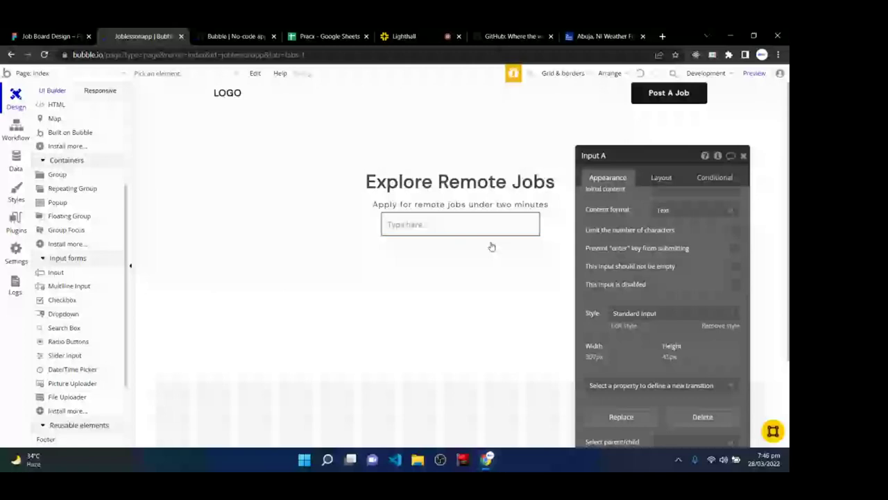
{"action": "left_click", "coordinate": [419, 241]}
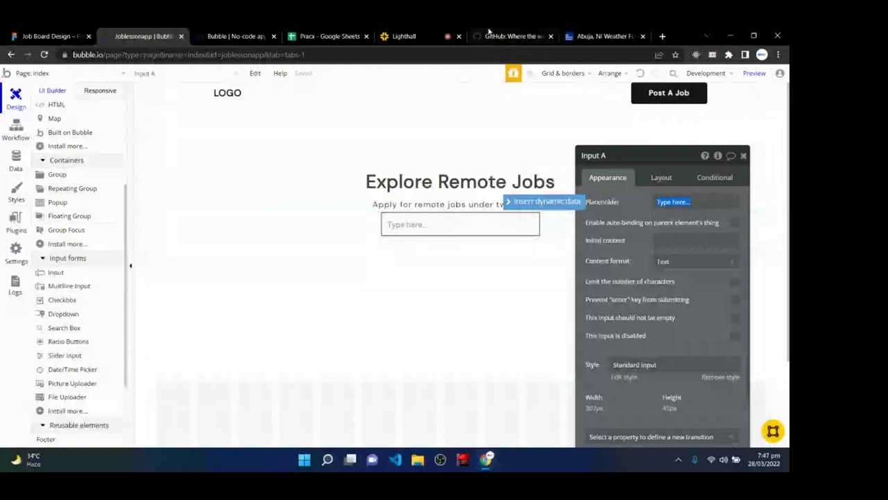
{"action": "left_click", "coordinate": [489, 33]}
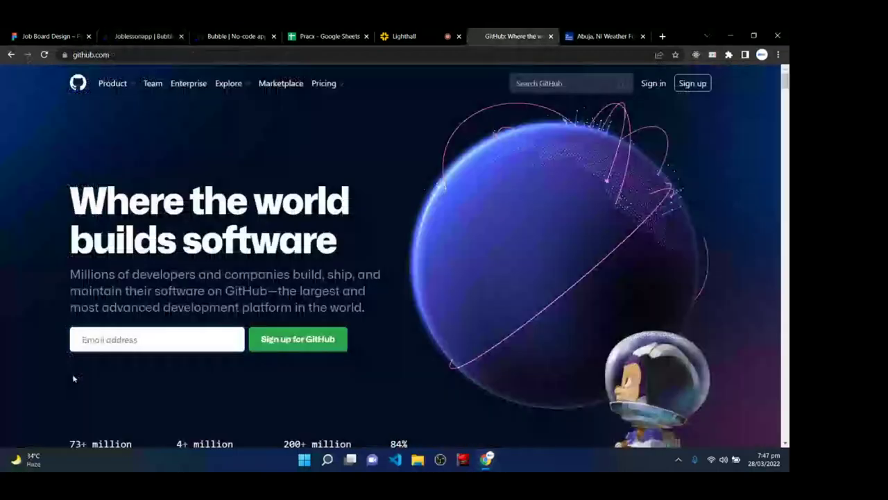
- Type a test string into GitHub's Email address field, clear it, and return to Bubble
{"action": "left_click", "coordinate": [145, 338]}
{"action": "type", "text": "cbf"}
{"action": "key", "text": "BackSpace"}
{"action": "key", "text": "BackSpace"}
{"action": "key", "text": "BackSpace"}
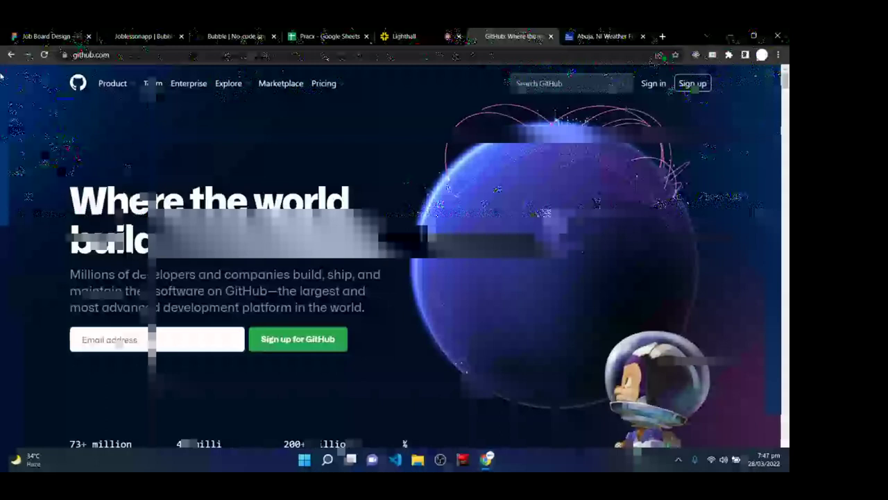
{"action": "left_click", "coordinate": [142, 36]}
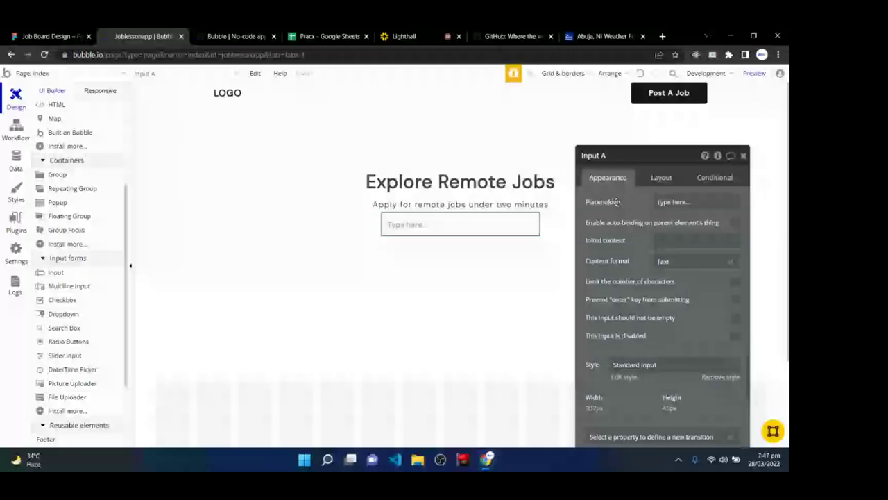
- Replace the input's default placeholder with 'Enter your email for daily updates'
{"action": "left_click", "coordinate": [670, 201]}
{"action": "key", "text": "BackSpace"}
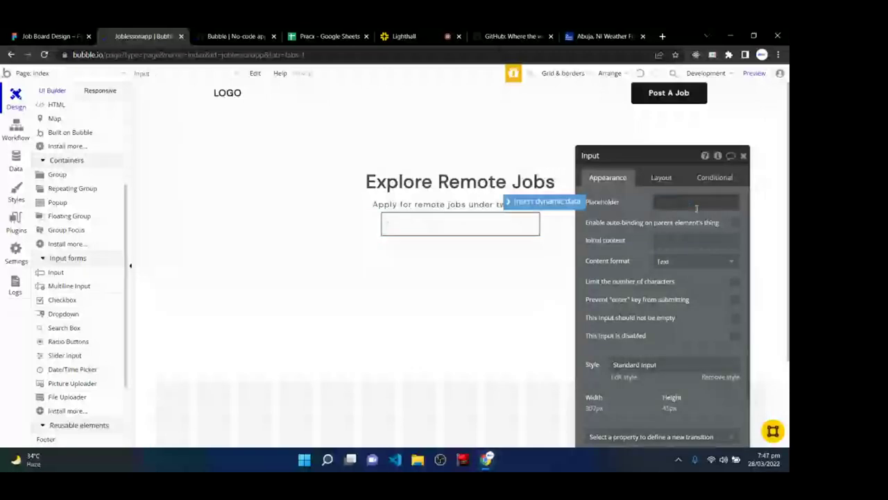
{"action": "left_click", "coordinate": [50, 36]}
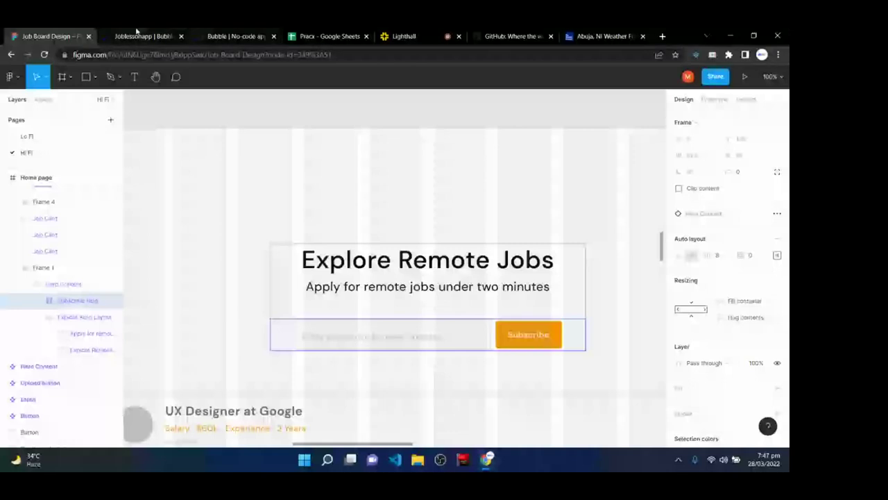
{"action": "left_click", "coordinate": [137, 35]}
{"action": "left_click", "coordinate": [672, 206]}
{"action": "type", "text": "Enter your email for da"}
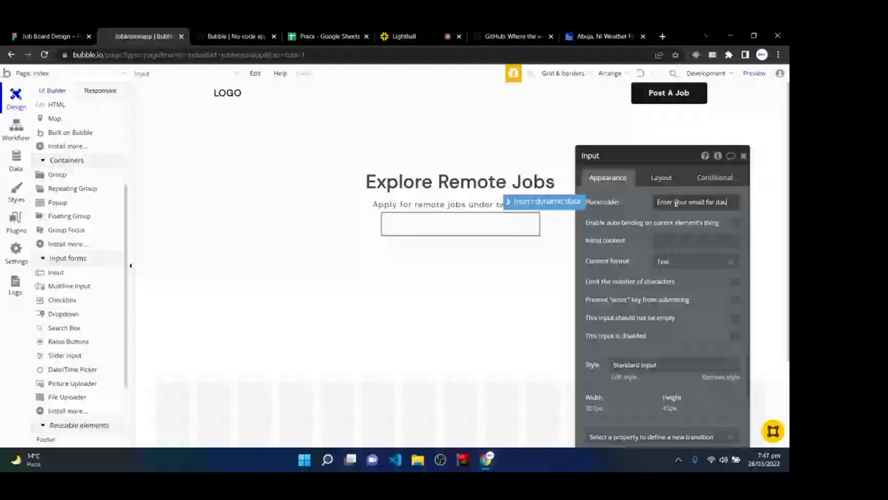
{"action": "type", "text": "ily updates"}
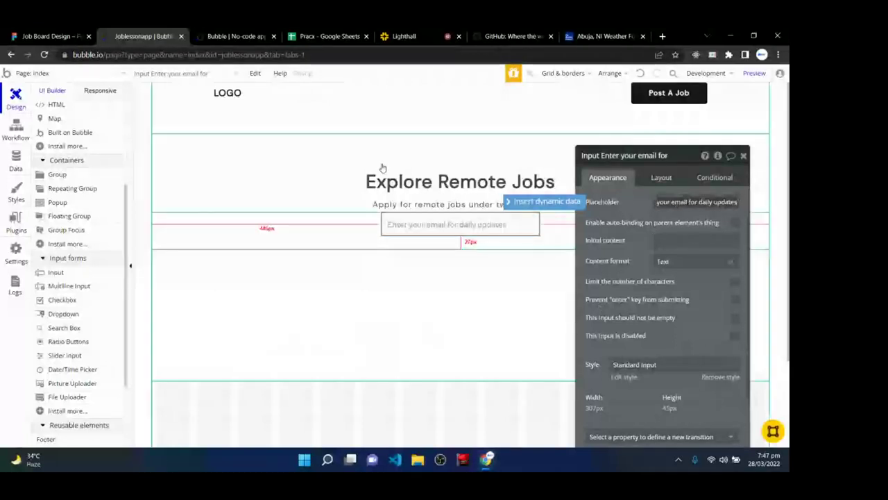
{"action": "left_click", "coordinate": [696, 285]}
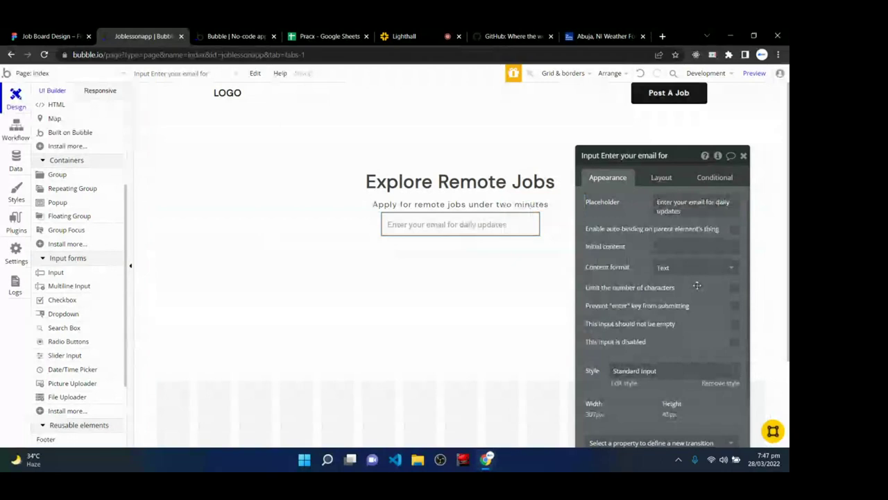
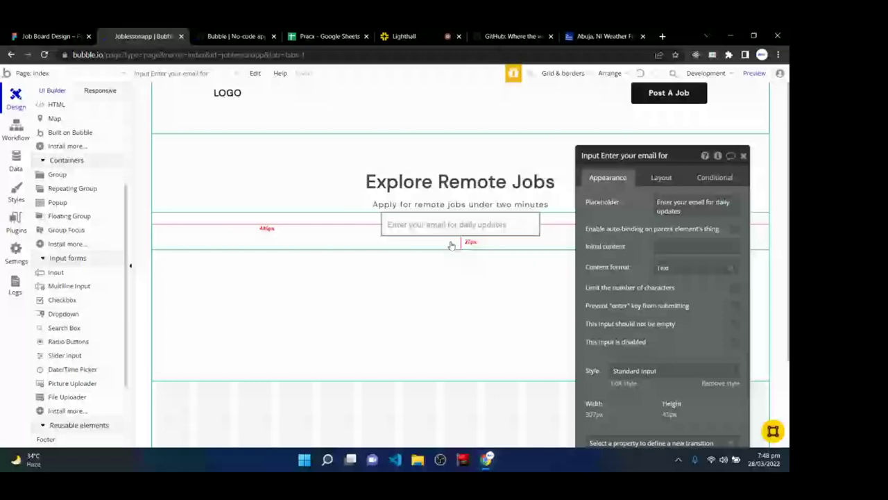
- Set the input's content format to Email, mark it not-empty, and check the Figma reference
{"action": "left_click", "coordinate": [673, 268]}
{"action": "left_click", "coordinate": [679, 298]}
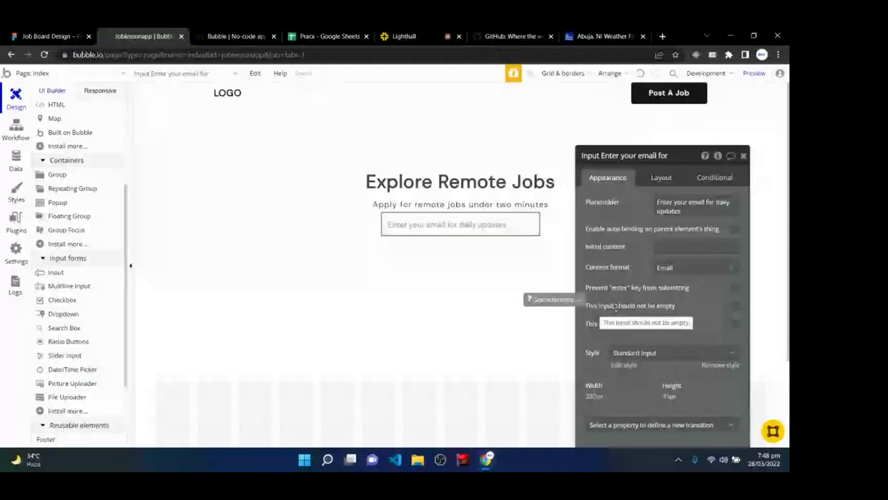
{"action": "left_click", "coordinate": [734, 307]}
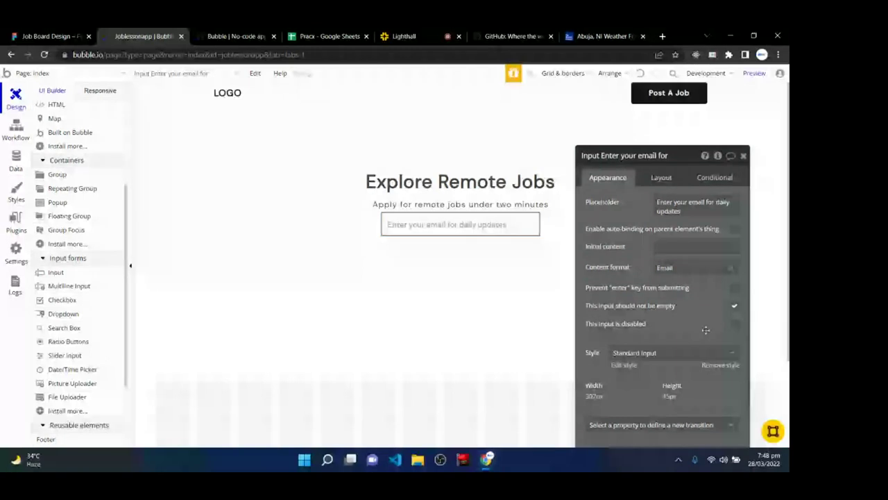
{"action": "key", "text": "ctrl+1"}
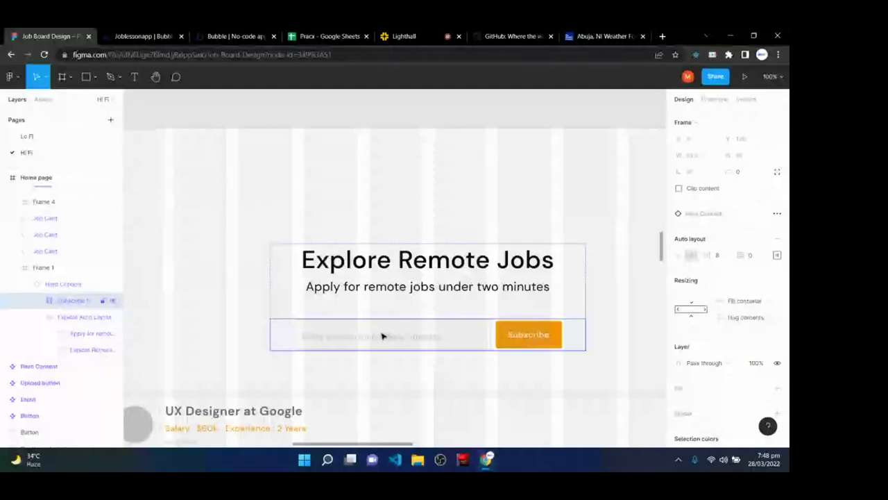
{"action": "left_click", "coordinate": [137, 36]}
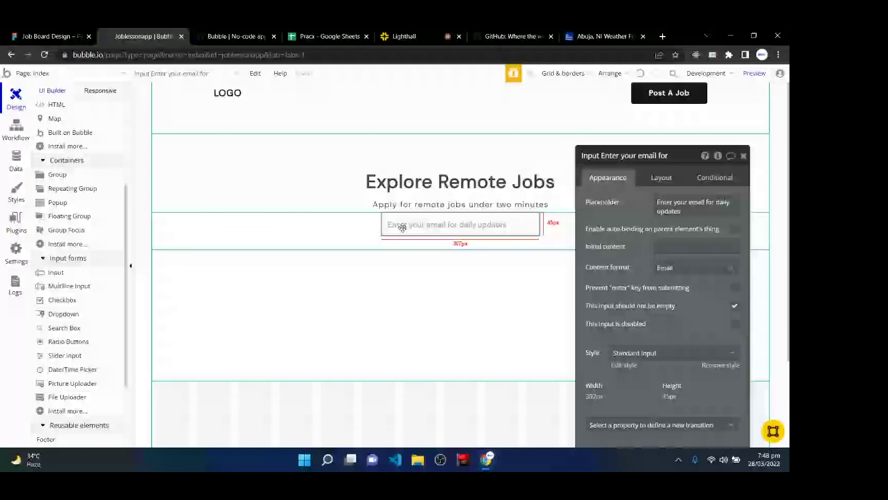
- Remove the input's style and set font DM Sans regular, size 12, letter spacing 1
{"action": "scroll", "coordinate": [687, 359], "scroll_direction": "down", "scroll_amount": 2}
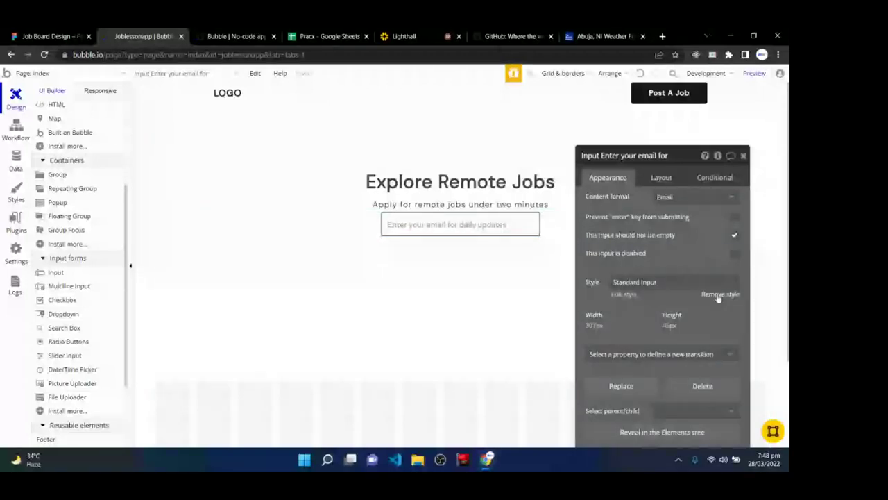
{"action": "left_click", "coordinate": [719, 295]}
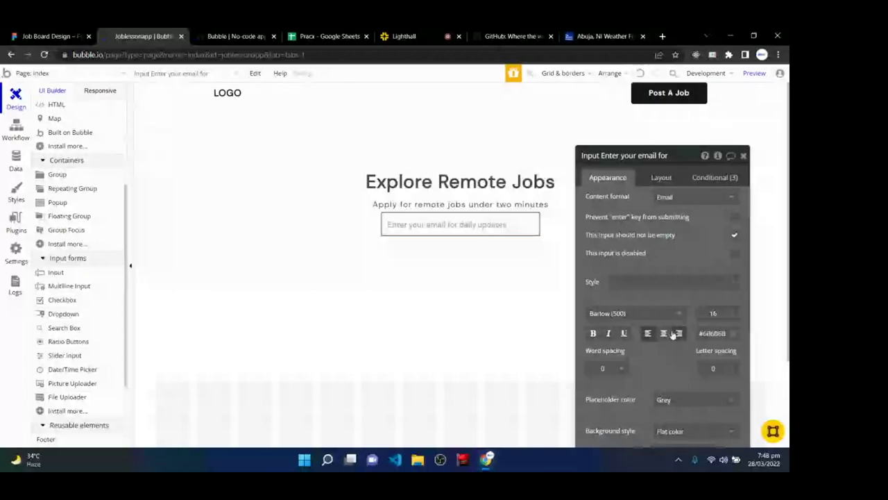
{"action": "left_click", "coordinate": [621, 316]}
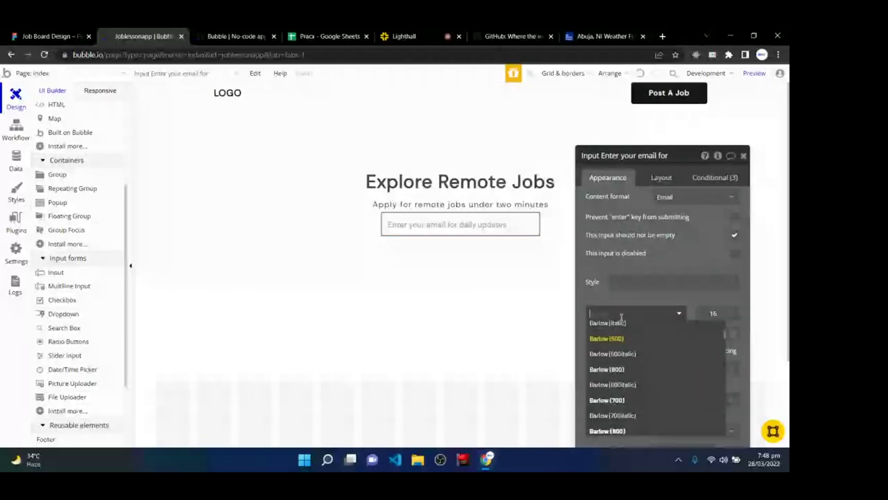
{"action": "type", "text": "DM sa"}
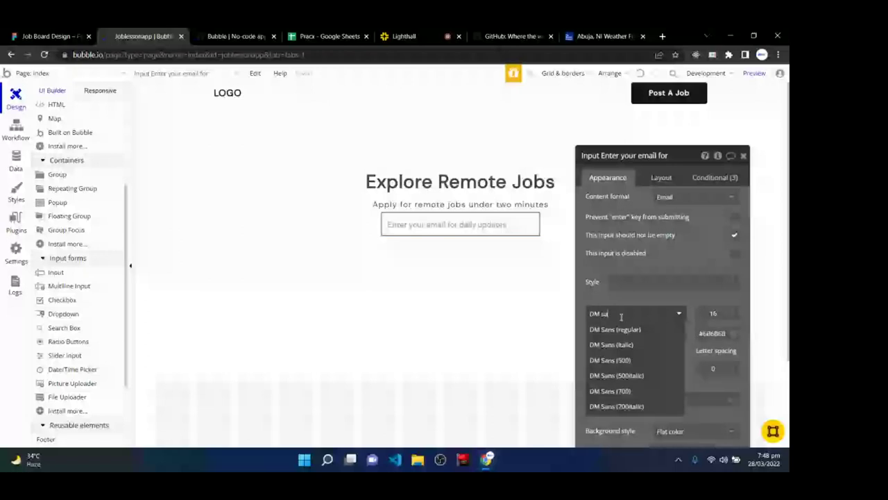
{"action": "left_click", "coordinate": [622, 330]}
{"action": "left_click", "coordinate": [721, 313]}
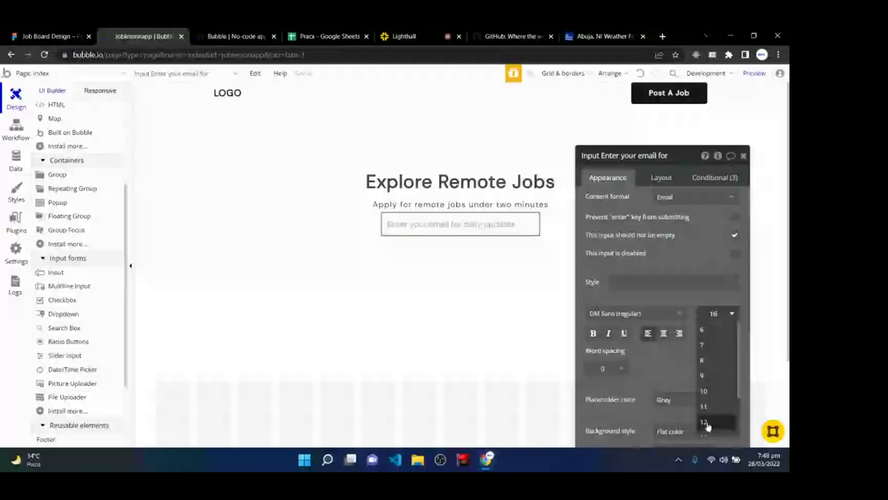
{"action": "left_click", "coordinate": [709, 419]}
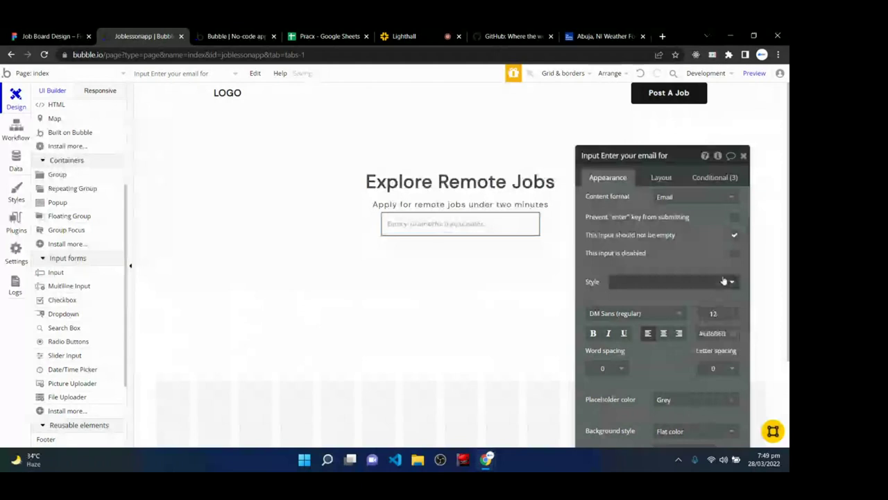
{"action": "left_click", "coordinate": [712, 367]}
{"action": "type", "text": "1"}
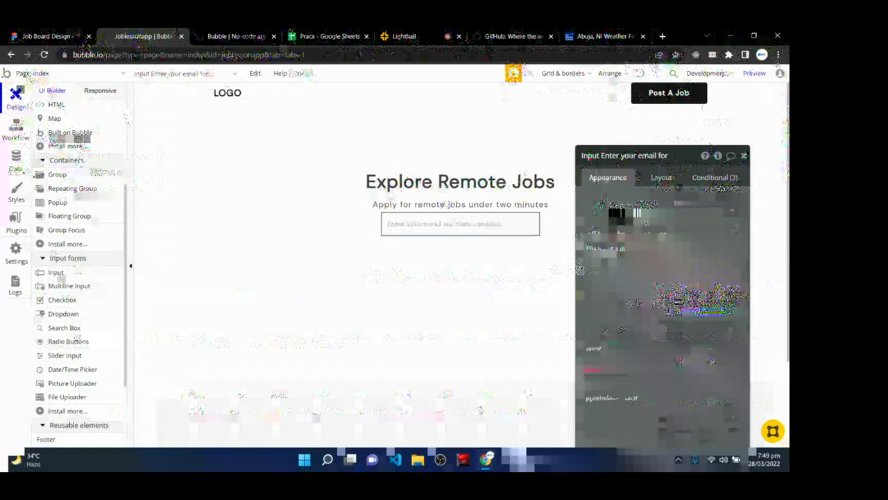
- Keep the placeholder Grey, give the input a #F5F5F5 background and roundness 4
{"action": "left_click", "coordinate": [676, 298]}
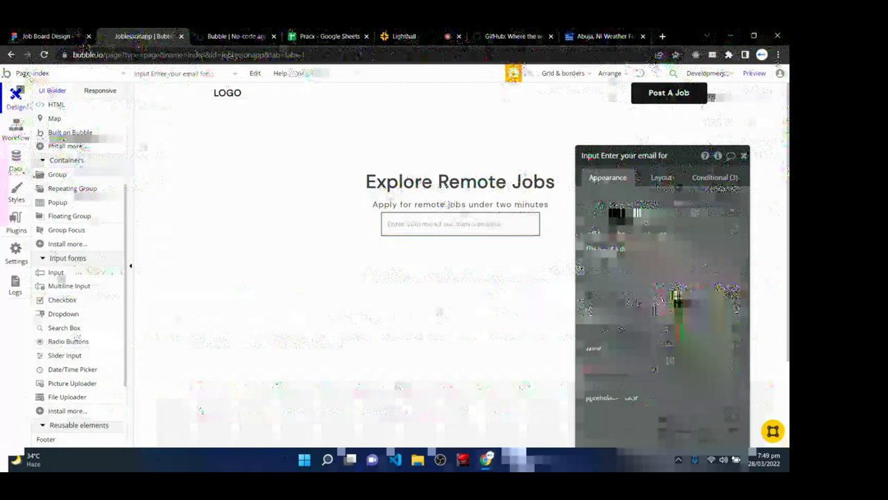
{"action": "left_click", "coordinate": [661, 313]}
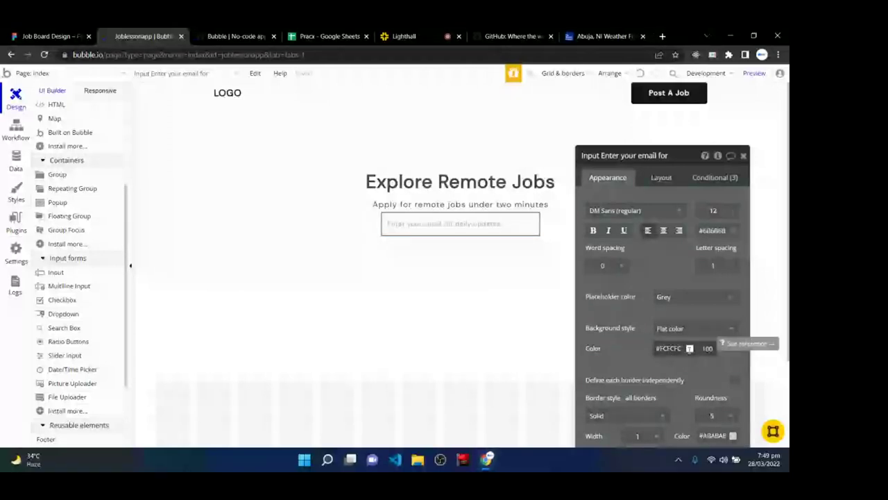
{"action": "left_click", "coordinate": [689, 347]}
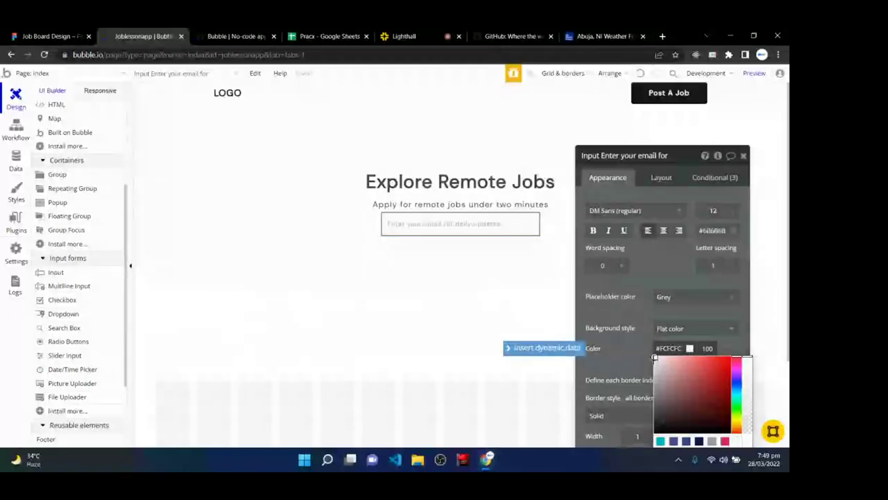
{"action": "left_click", "coordinate": [654, 360]}
{"action": "left_click", "coordinate": [653, 359]}
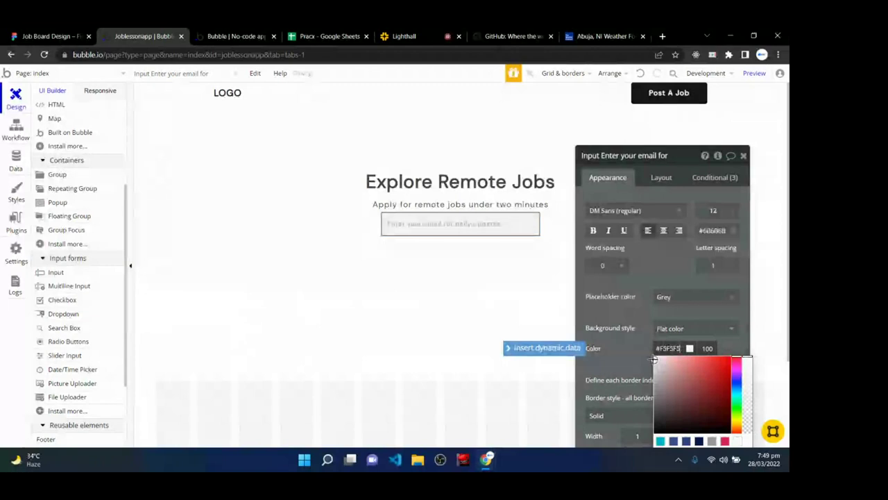
{"action": "left_click", "coordinate": [662, 345]}
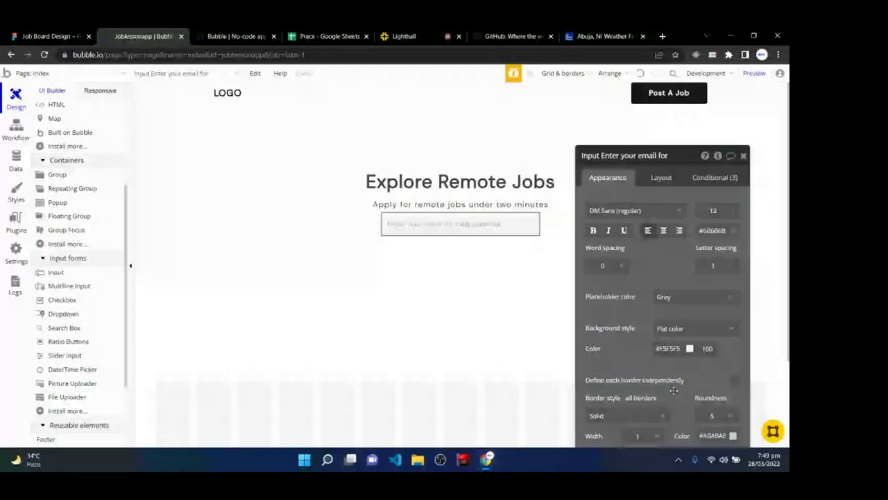
{"action": "scroll", "coordinate": [673, 391], "scroll_direction": "down", "scroll_amount": 3}
{"action": "double_click", "coordinate": [715, 312]}
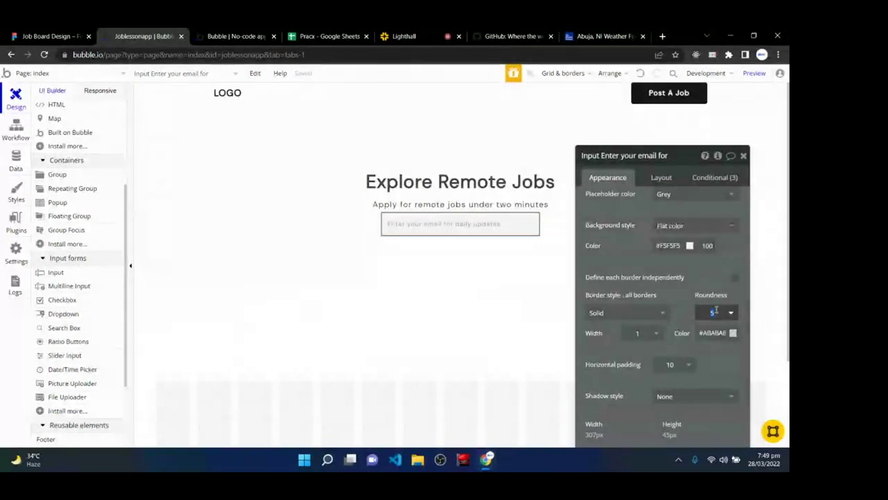
{"action": "type", "text": "4"}
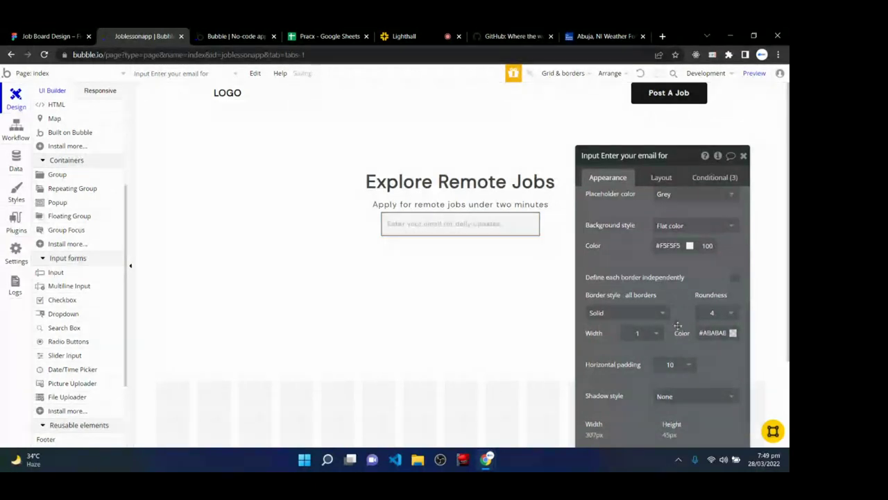
{"action": "scroll", "coordinate": [675, 350], "scroll_direction": "up", "scroll_amount": 5}
{"action": "scroll", "coordinate": [675, 350], "scroll_direction": "up", "scroll_amount": 1}
{"action": "scroll", "coordinate": [675, 350], "scroll_direction": "down", "scroll_amount": 10}
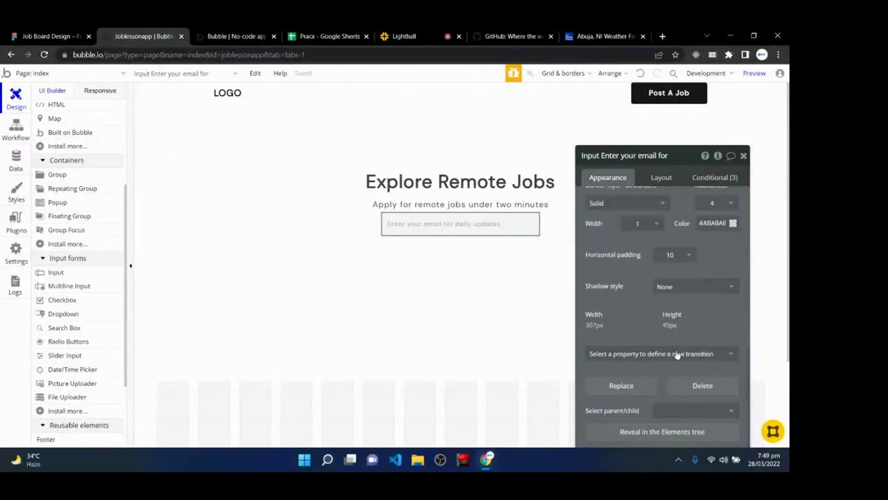
{"action": "scroll", "coordinate": [676, 354], "scroll_direction": "up", "scroll_amount": 8}
{"action": "scroll", "coordinate": [676, 355], "scroll_direction": "up", "scroll_amount": 3}
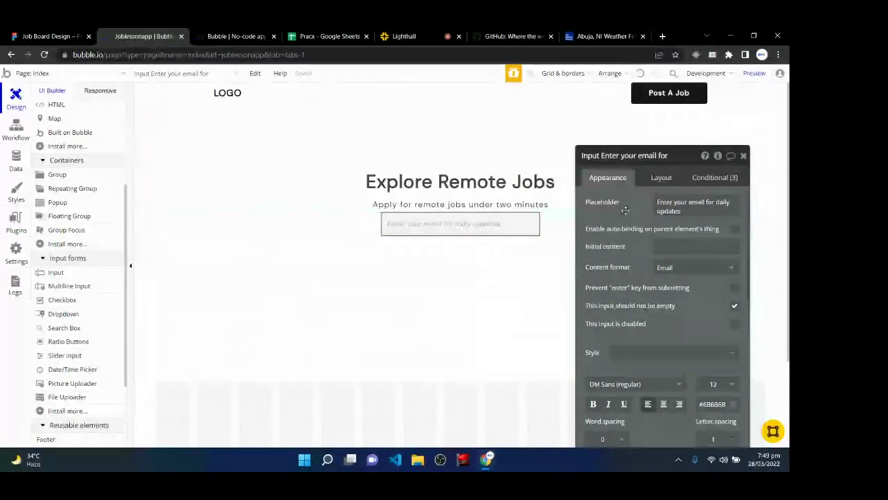
- Bring up the input's Layout settings, then switch over to the Lighthall live call
{"action": "left_click", "coordinate": [663, 178]}
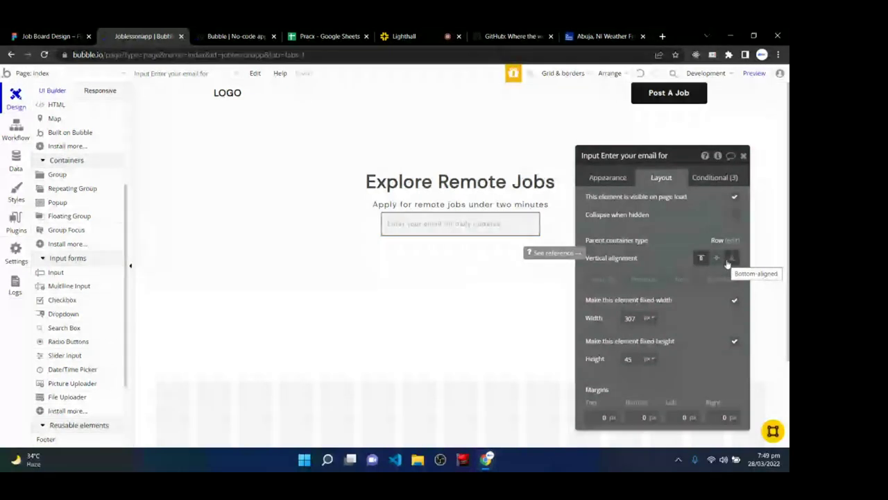
{"action": "left_click", "coordinate": [401, 36]}
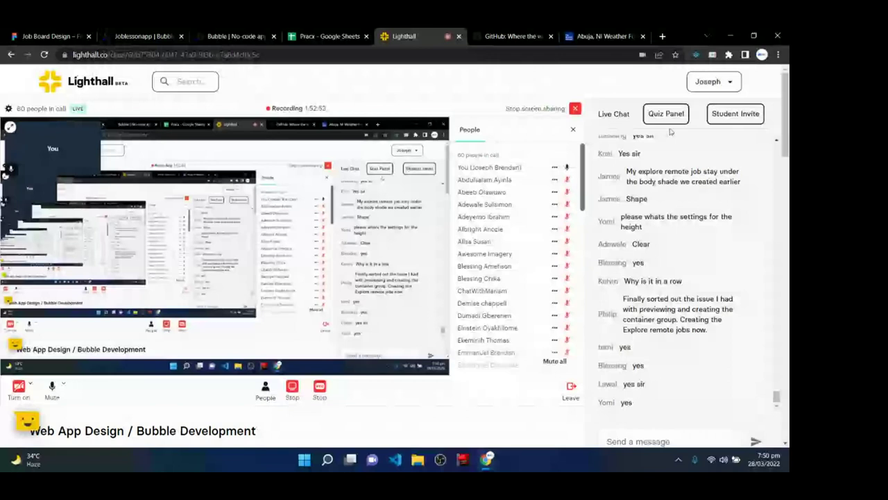
- Switch back to the Bubble editor showing the email input's layout settings
{"action": "key", "text": "ctrl+2"}
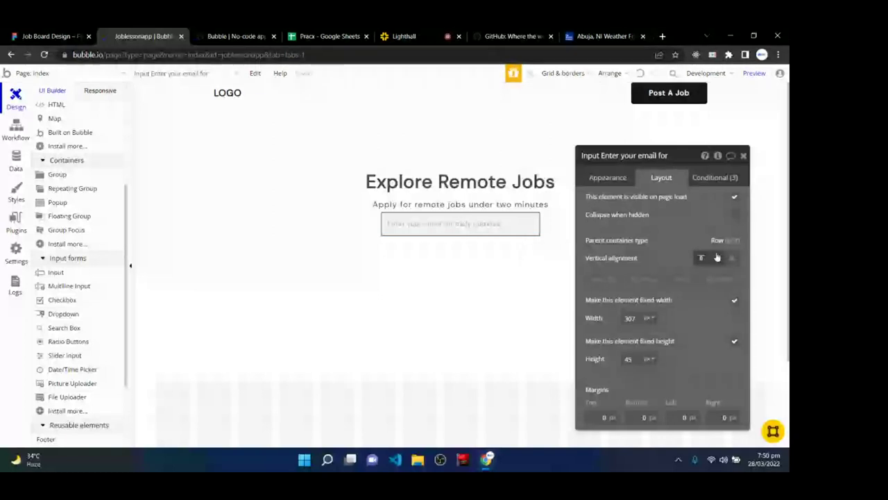
- Centre the input vertically and make it flexible: min width 240, max width 260, height 48
{"action": "left_click", "coordinate": [716, 257]}
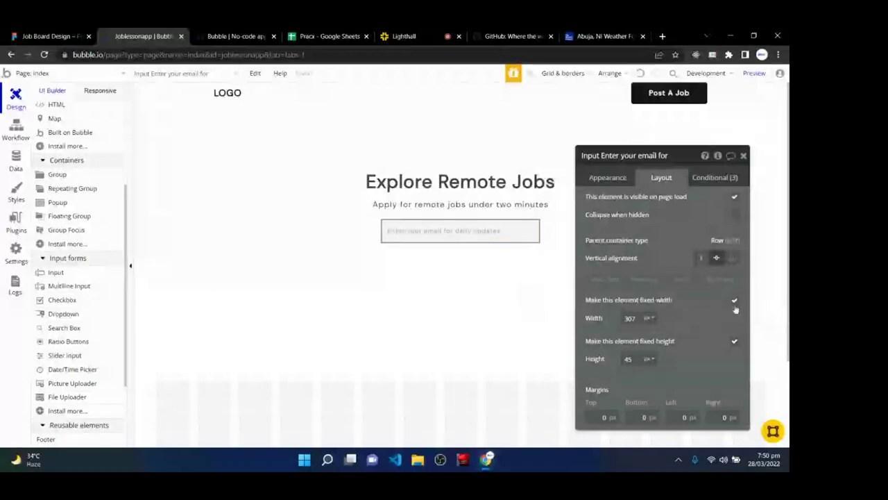
{"action": "left_click", "coordinate": [735, 301]}
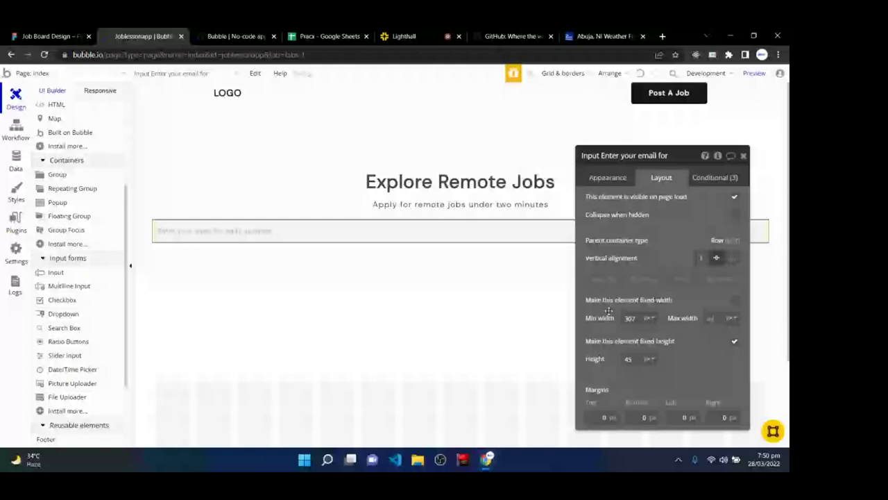
{"action": "left_click", "coordinate": [605, 318]}
{"action": "type", "text": "300"}
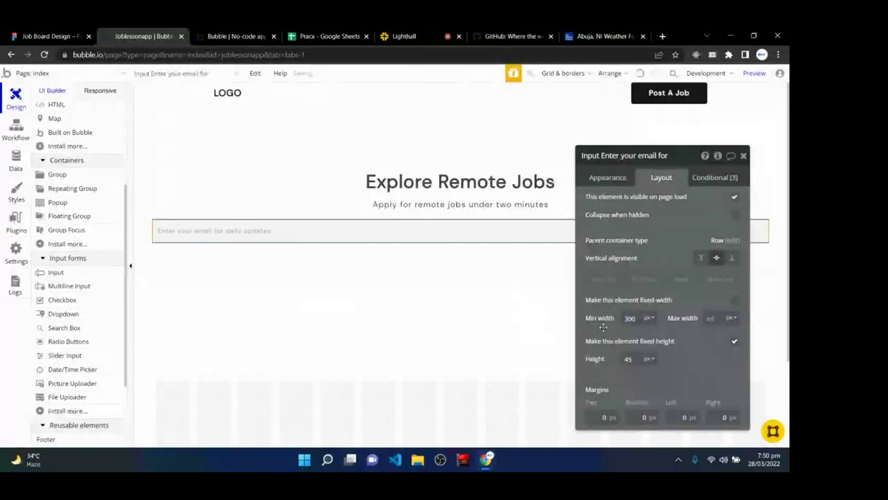
{"action": "left_click", "coordinate": [710, 317]}
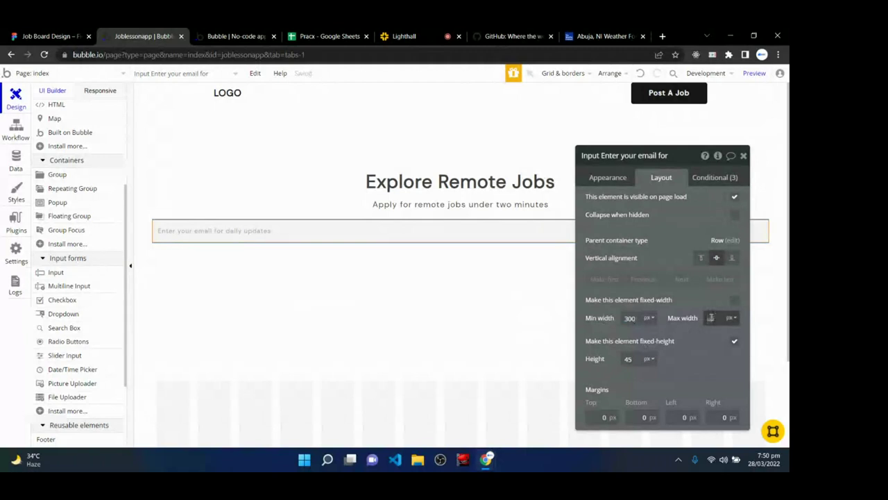
{"action": "type", "text": "300"}
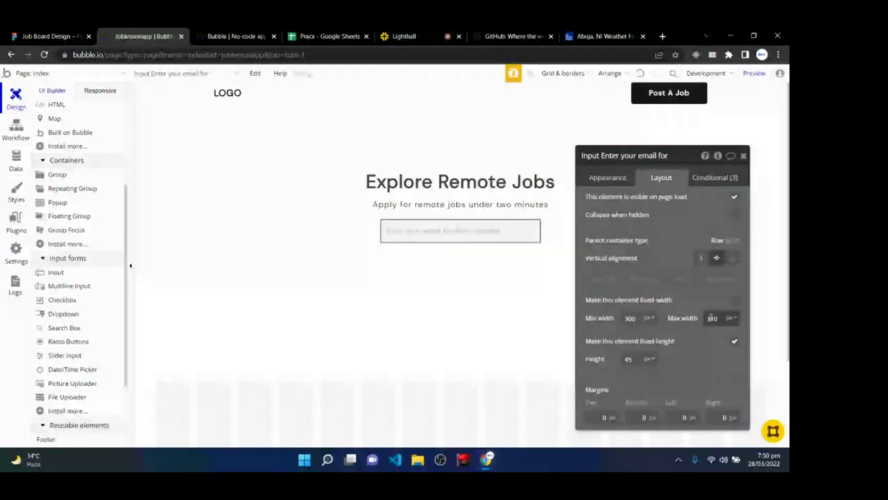
{"action": "left_click", "coordinate": [627, 318]}
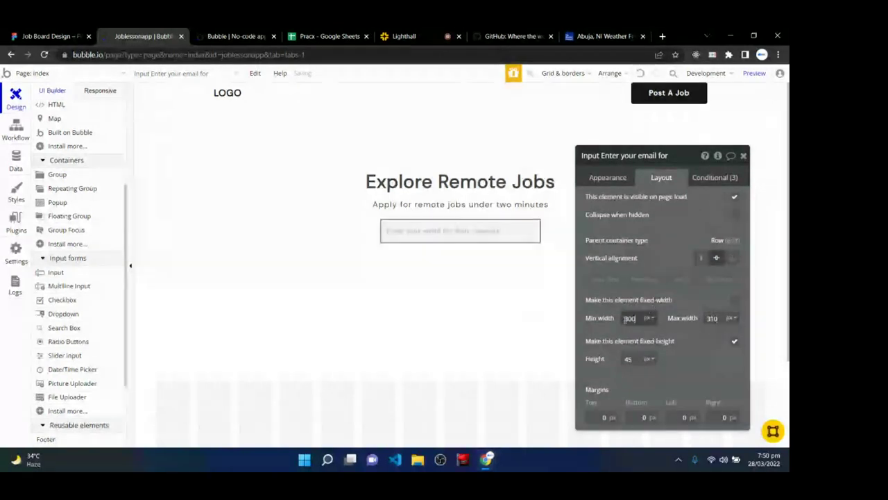
{"action": "double_click", "coordinate": [626, 318]}
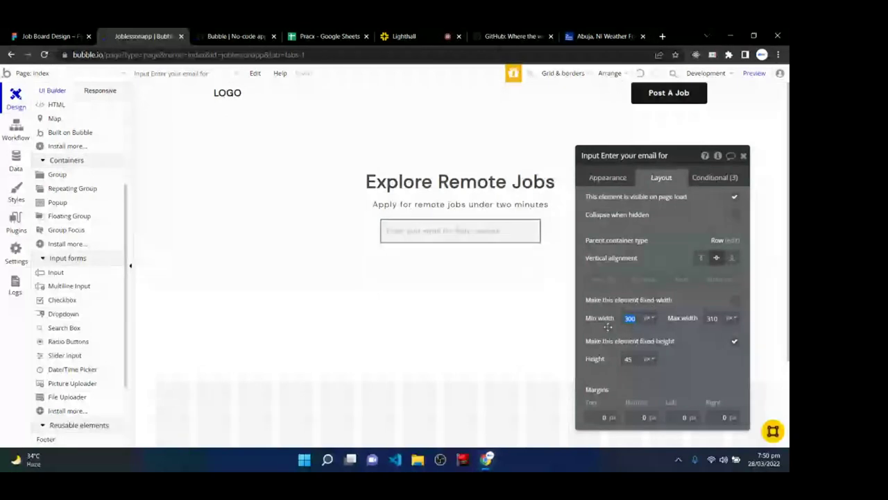
{"action": "type", "text": "240"}
{"action": "double_click", "coordinate": [711, 318]}
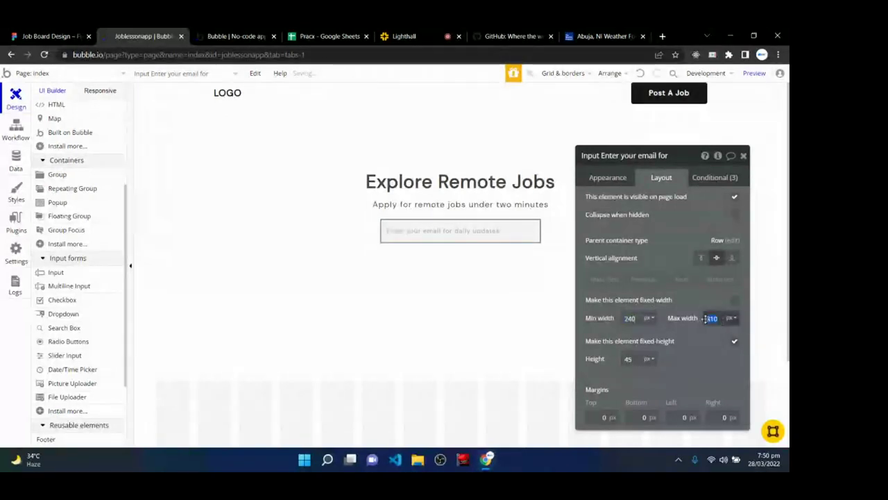
{"action": "type", "text": "260"}
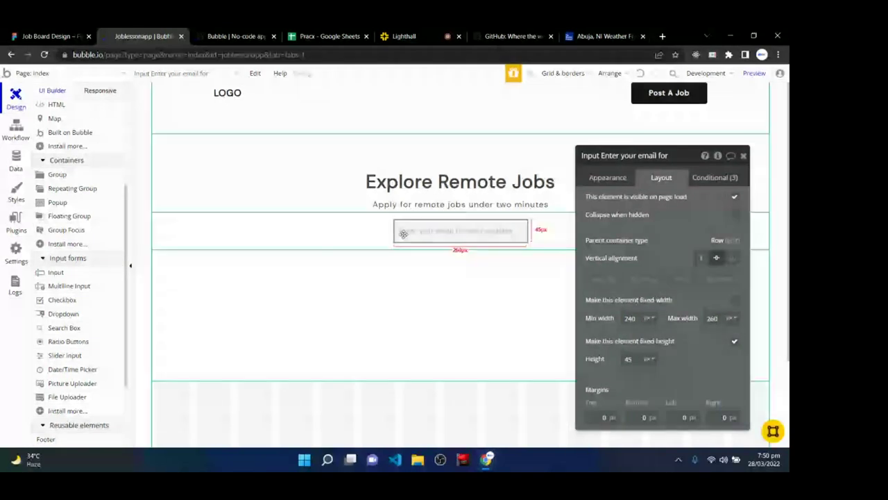
{"action": "double_click", "coordinate": [628, 358]}
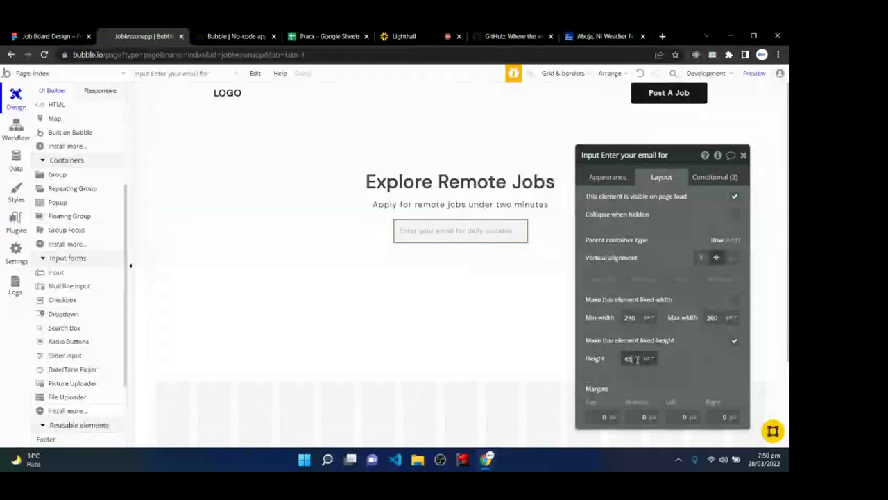
{"action": "type", "text": "48"}
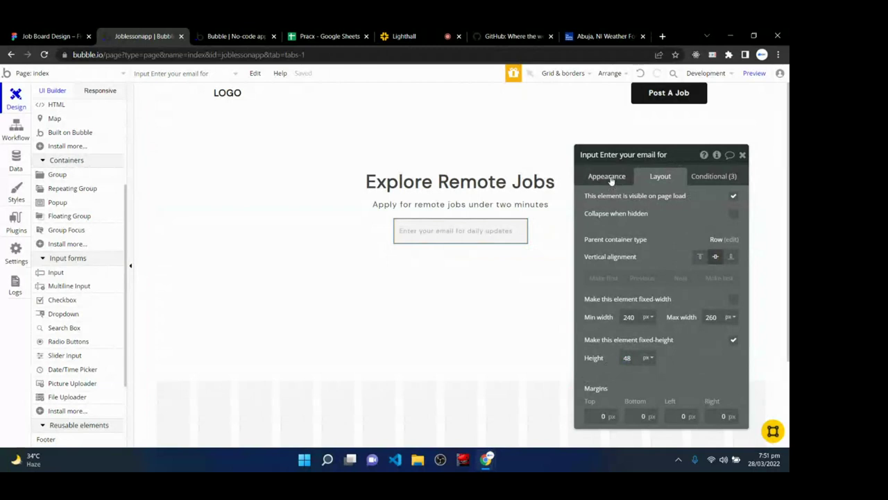
- Review the input's conditional rules, return to Appearance, and bring up the live preview
{"action": "left_click", "coordinate": [709, 178]}
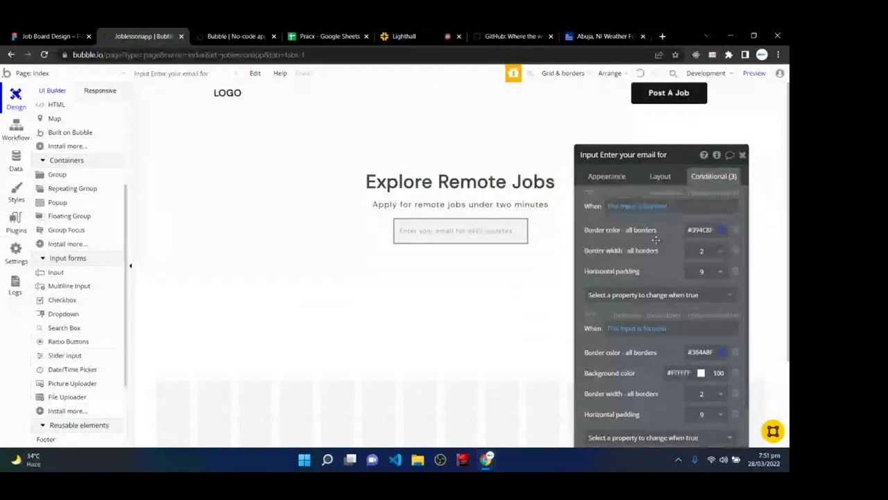
{"action": "scroll", "coordinate": [680, 340], "scroll_direction": "down", "scroll_amount": 1}
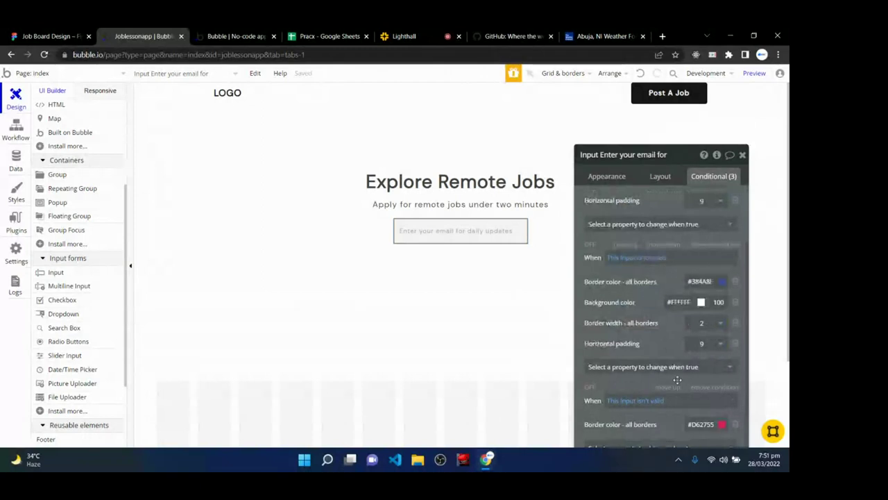
{"action": "scroll", "coordinate": [677, 380], "scroll_direction": "up", "scroll_amount": 1}
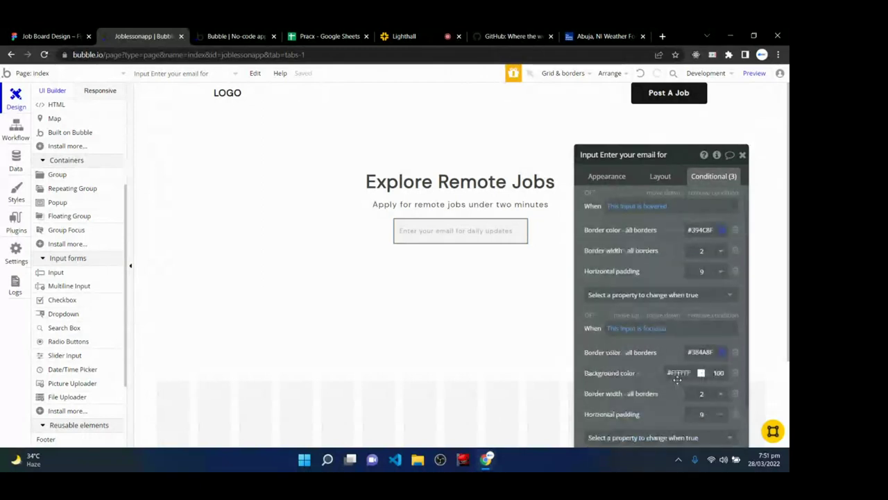
{"action": "left_click", "coordinate": [598, 177]}
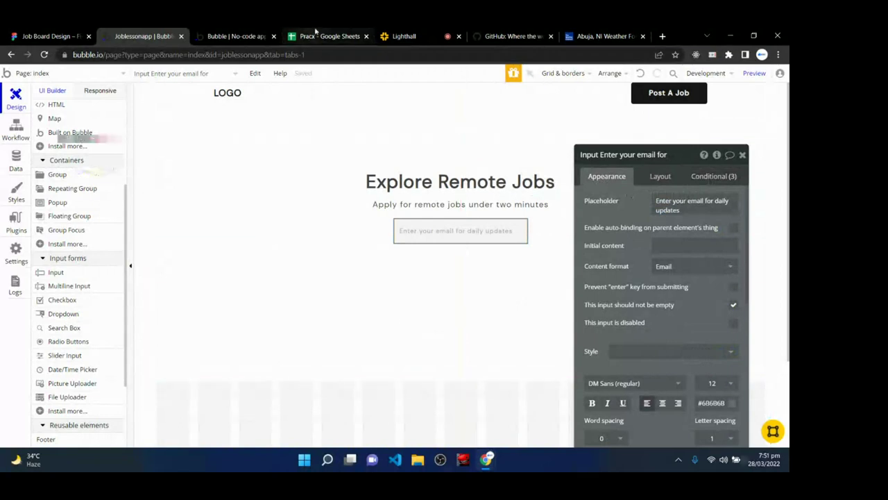
{"action": "left_click", "coordinate": [236, 36]}
- Reload the preview and enter 'fddbfds' in the email field to see the red invalid border
{"action": "key", "text": "ctrl+r"}
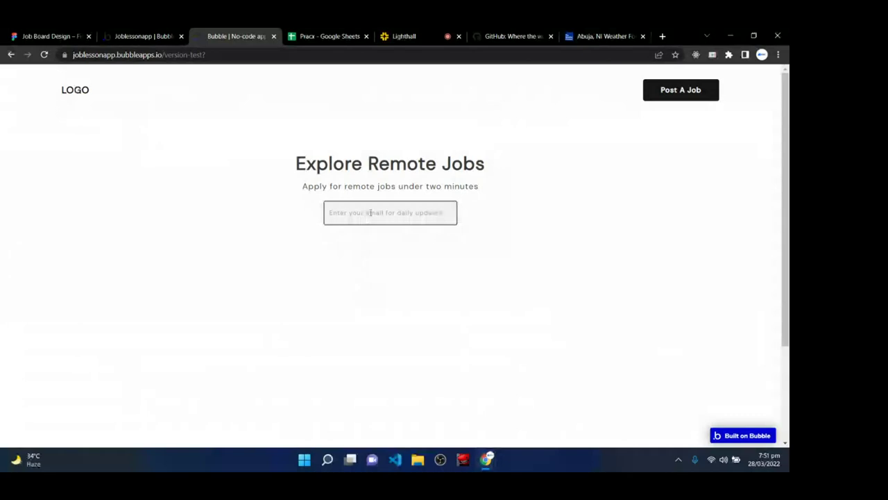
{"action": "left_click", "coordinate": [370, 211]}
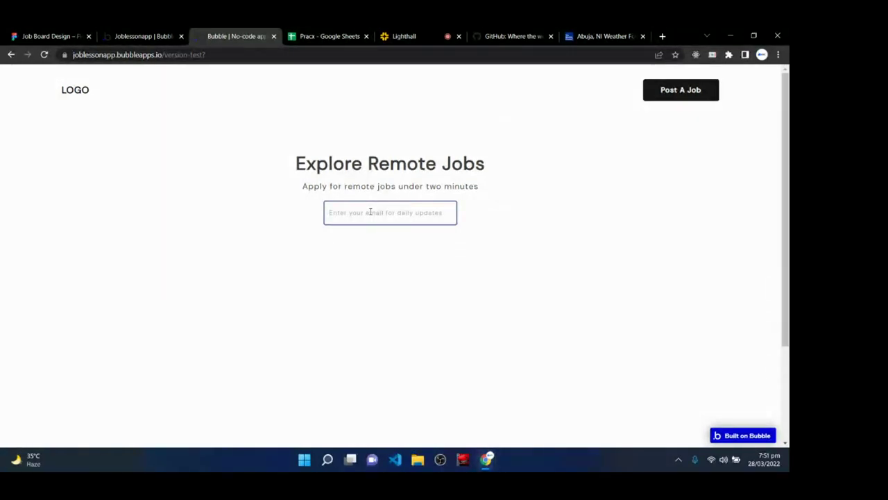
{"action": "type", "text": "fddbfds"}
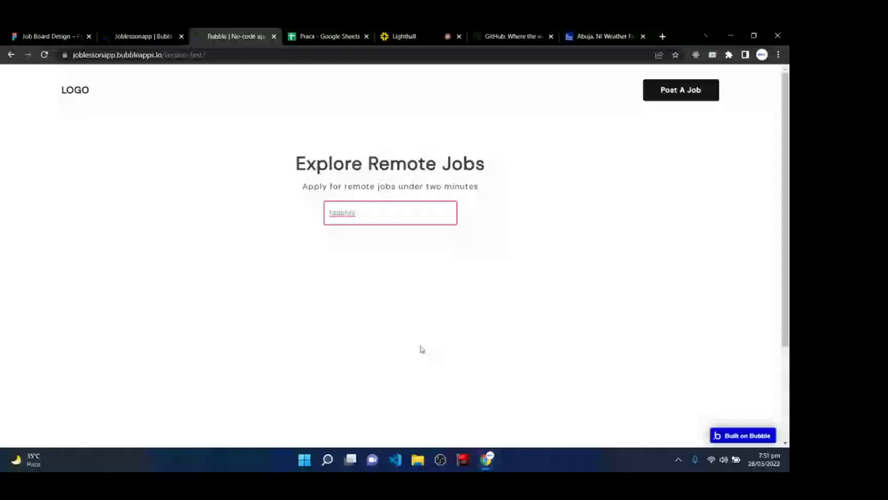
{"action": "key", "text": "BackSpace"}
{"action": "key", "text": "BackSpace"}
{"action": "key", "text": "BackSpace"}
{"action": "key", "text": "BackSpace"}
{"action": "key", "text": "BackSpace"}
{"action": "key", "text": "BackSpace"}
{"action": "key", "text": "BackSpace"}
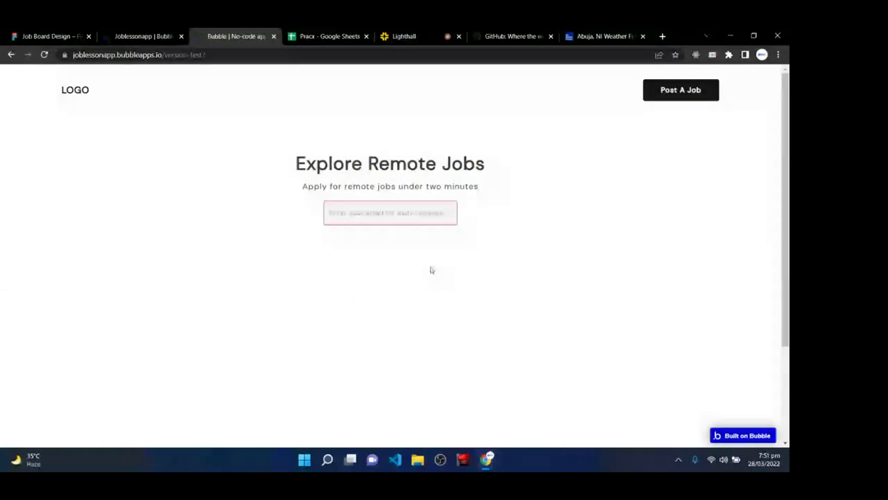
{"action": "left_click", "coordinate": [410, 36]}
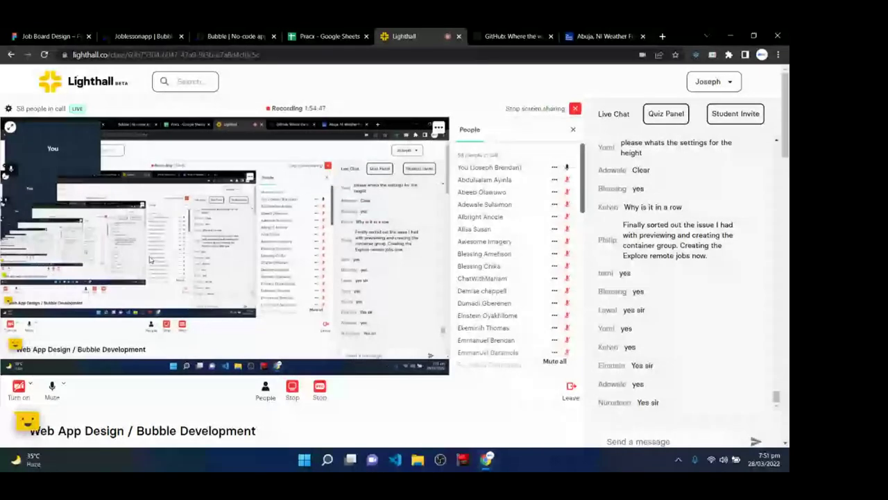
- Go back from the Lighthall chat to the Bubble editor's index page
{"action": "left_click", "coordinate": [23, 35]}
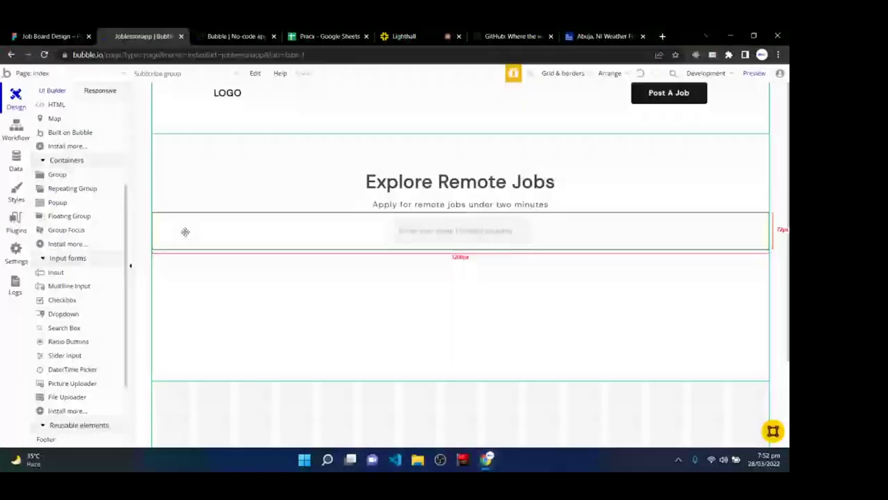
- Select the subscribe group holding the email input and pick the Button visual element
{"action": "left_click_drag", "start_coordinate": [185, 231], "coordinate": [470, 238]}
{"action": "scroll", "coordinate": [58, 212], "scroll_direction": "up", "scroll_amount": 3}
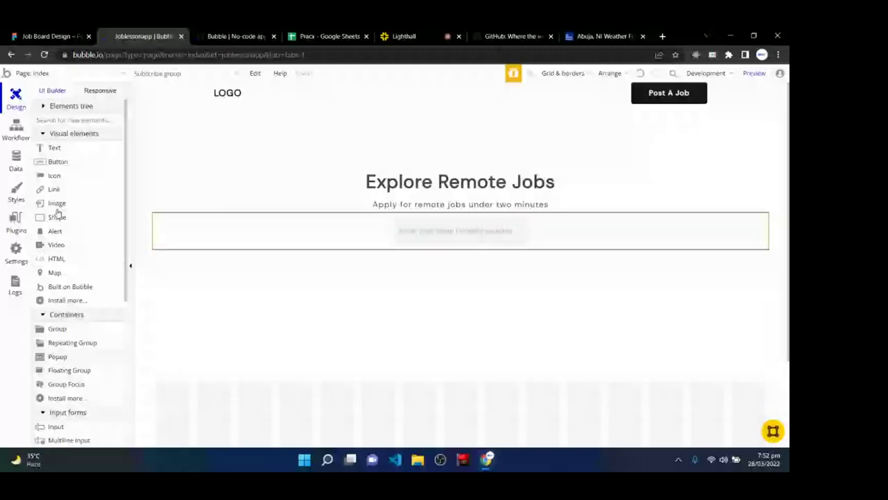
{"action": "left_click", "coordinate": [62, 162]}
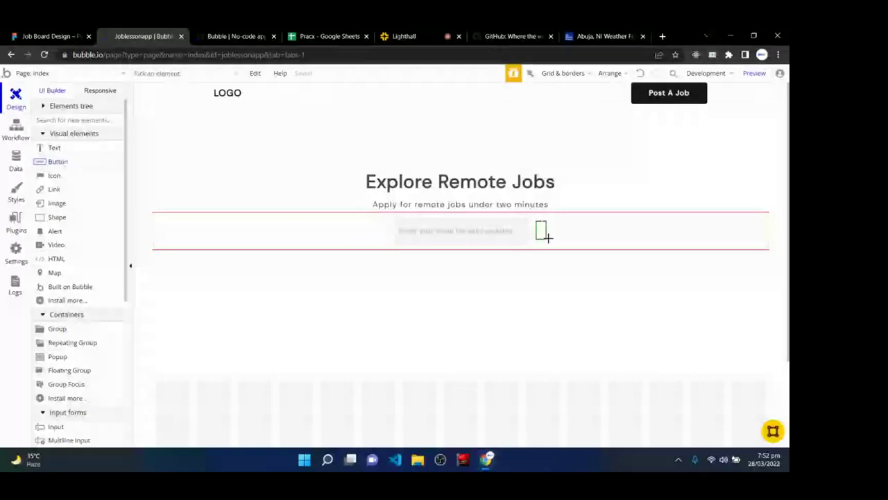
- Draw a button beside the email input labelled 'Subscribe'
{"action": "left_click_drag", "start_coordinate": [547, 238], "coordinate": [626, 241]}
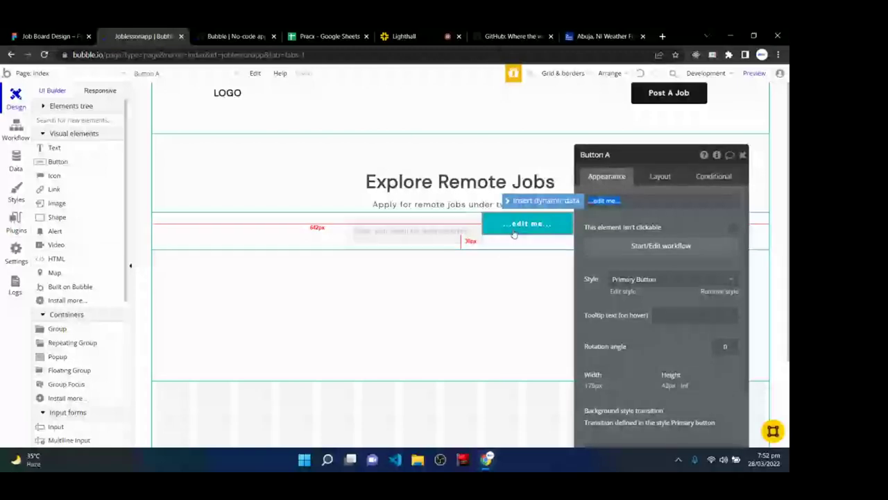
{"action": "type", "text": "Sur"}
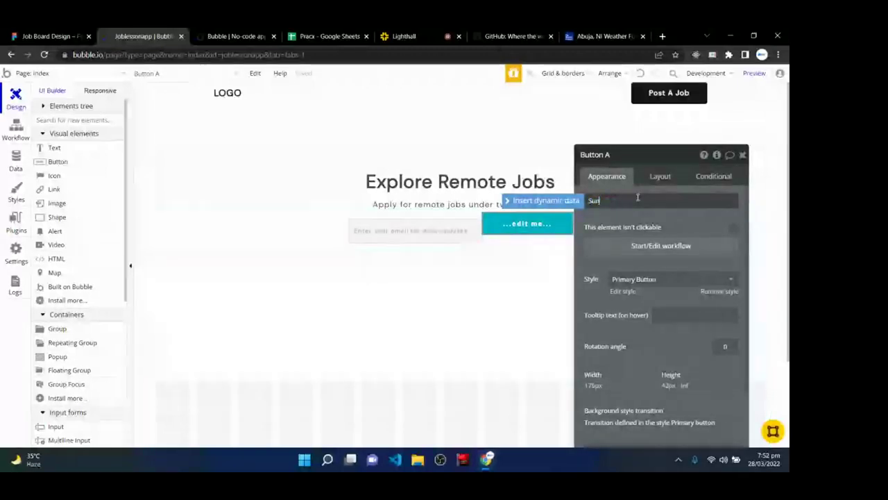
{"action": "type", "text": "scr"}
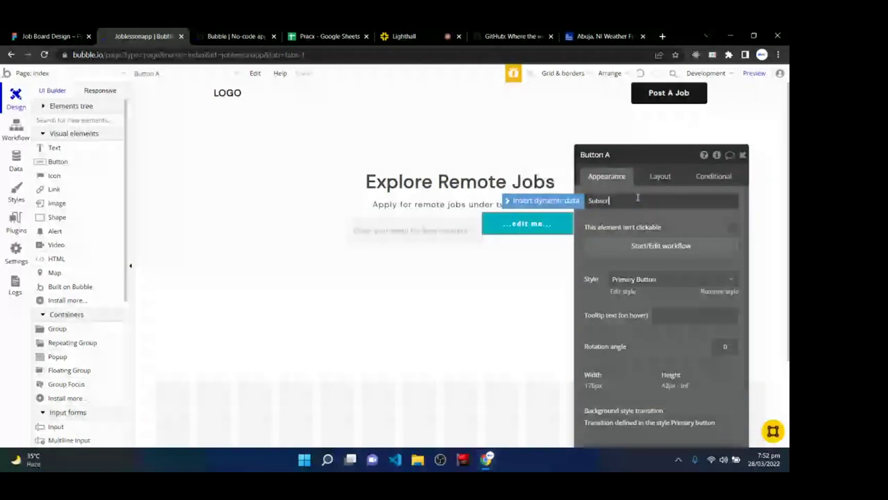
{"action": "type", "text": "ibe"}
{"action": "key", "text": "Return"}
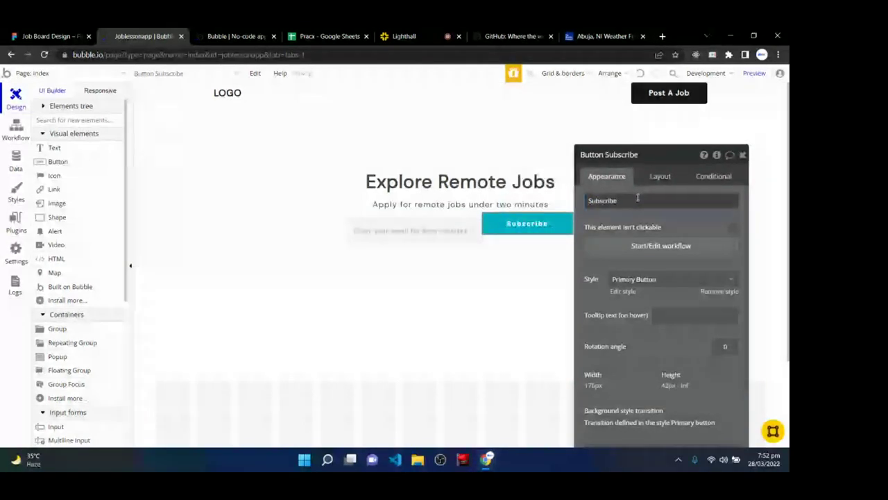
- Detach the button from the Primary Button style, make its text bold, and view the Figma design
{"action": "left_click", "coordinate": [707, 290]}
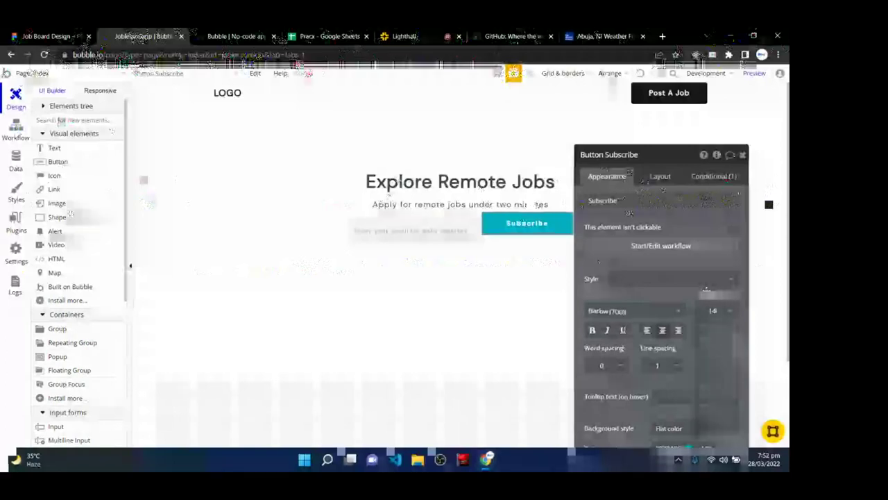
{"action": "left_click", "coordinate": [714, 310]}
{"action": "left_click", "coordinate": [592, 330]}
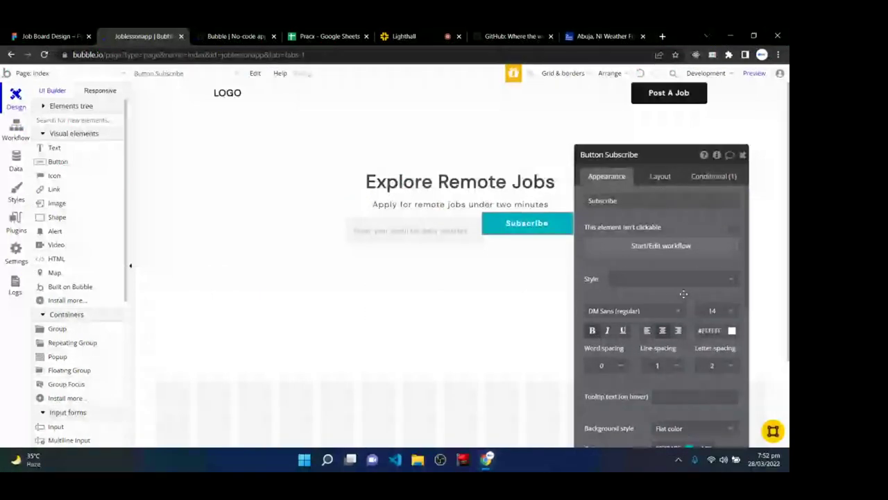
{"action": "scroll", "coordinate": [683, 294], "scroll_direction": "down", "scroll_amount": 3}
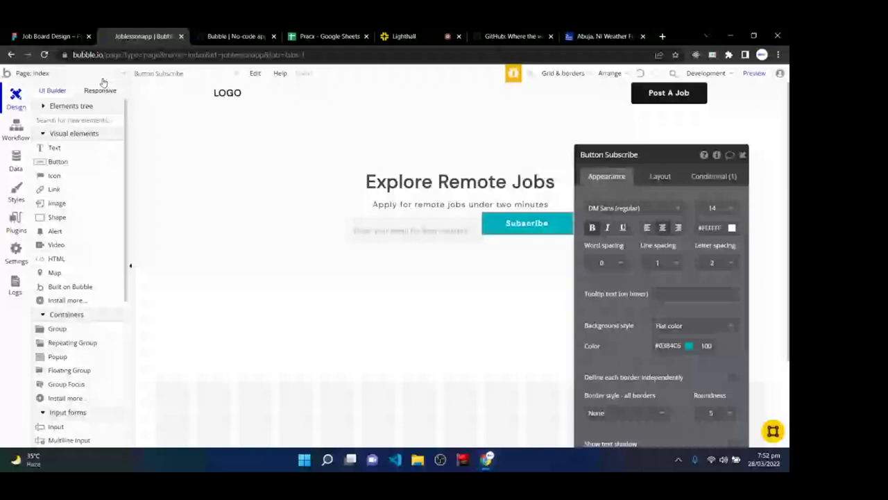
{"action": "left_click", "coordinate": [49, 36]}
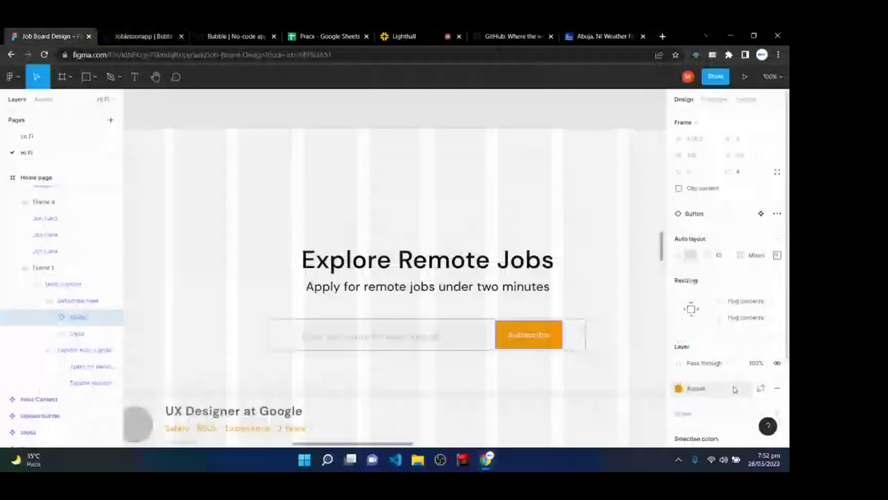
- Copy the orange Accent colour's hex value from Figma's colour styles and return to Bubble
{"action": "left_click", "coordinate": [642, 442]}
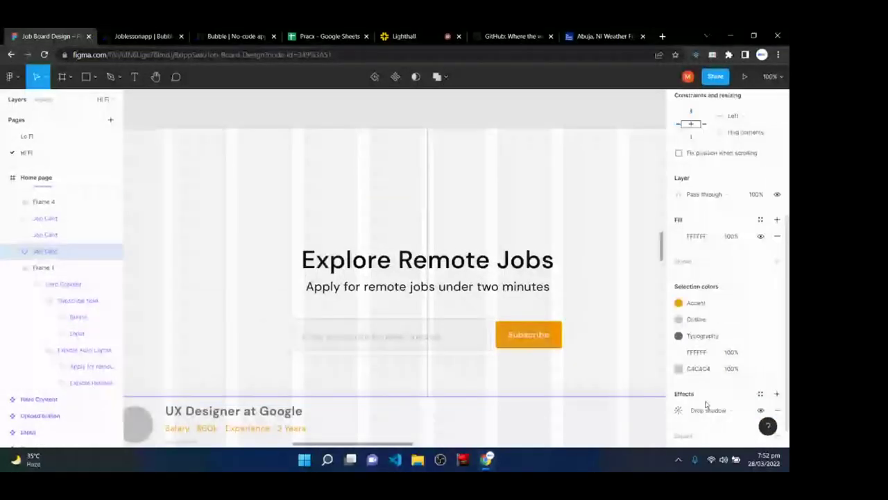
{"action": "left_click", "coordinate": [725, 302]}
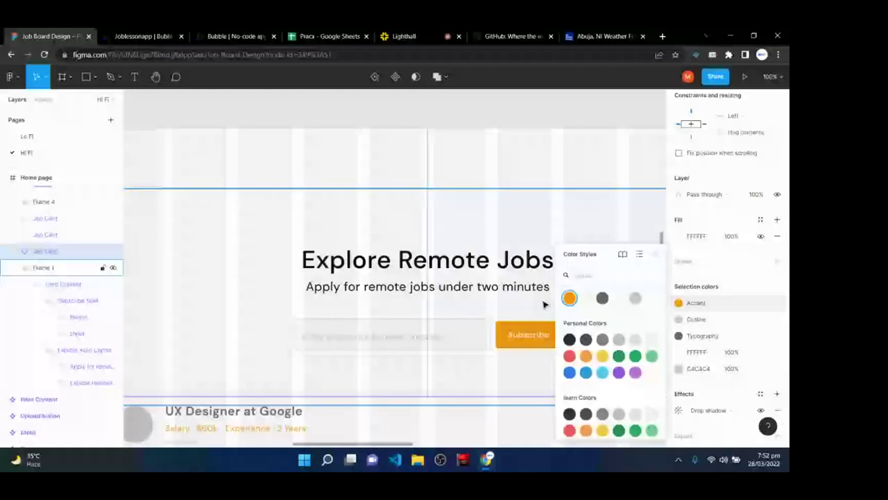
{"action": "left_click", "coordinate": [545, 304]}
{"action": "left_click", "coordinate": [780, 314]}
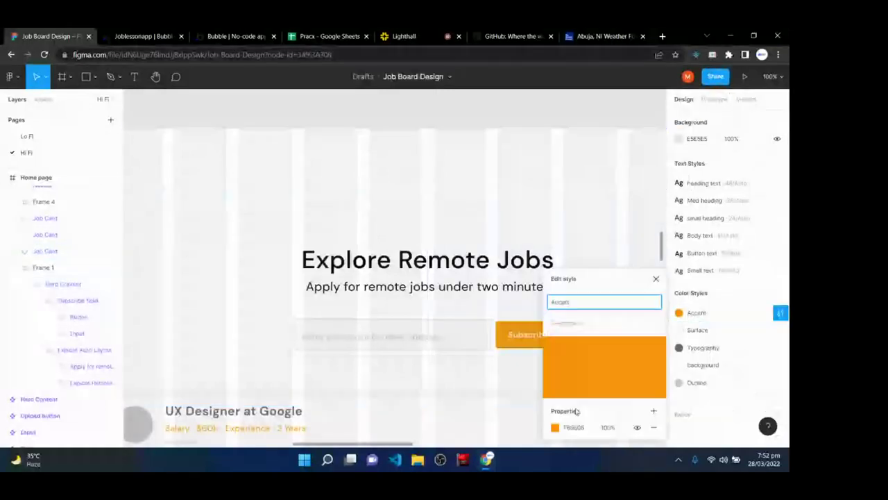
{"action": "left_click", "coordinate": [580, 428]}
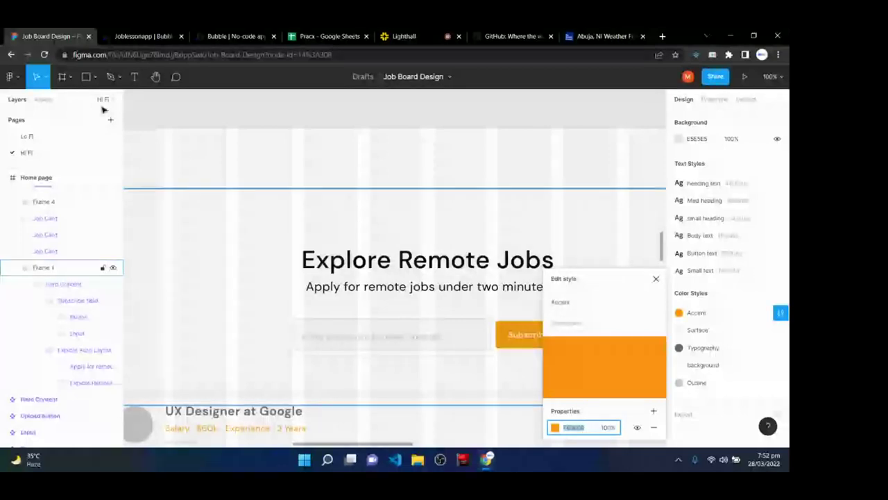
{"action": "key", "text": "ctrl+Tab"}
{"action": "left_click", "coordinate": [672, 343]}
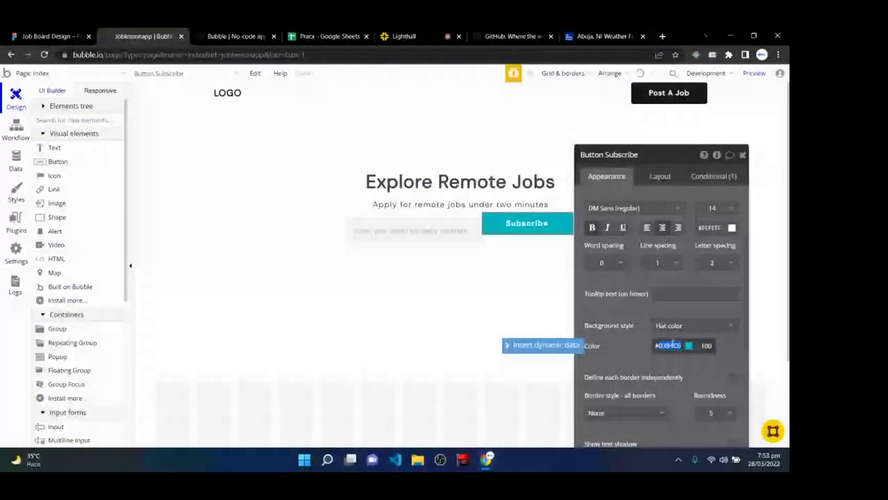
- Apply the orange #F69606 background colour to the Subscribe button
{"action": "type", "text": "#F69606"}
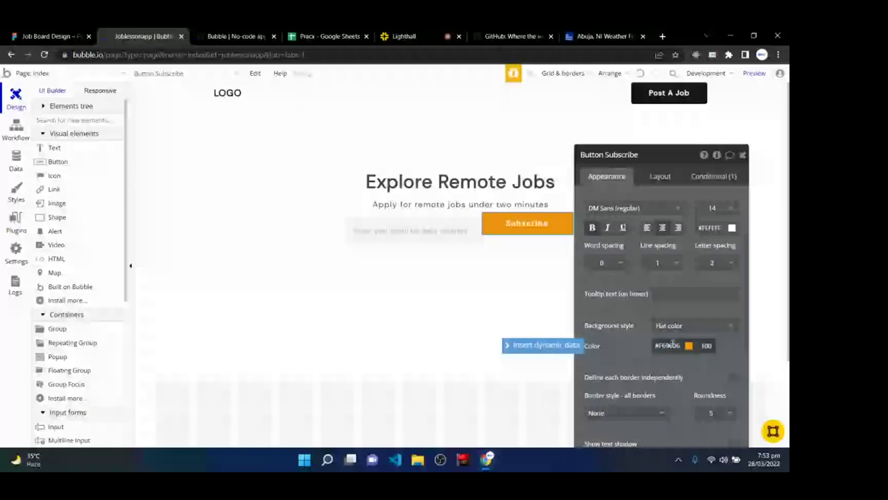
{"action": "left_click", "coordinate": [647, 360]}
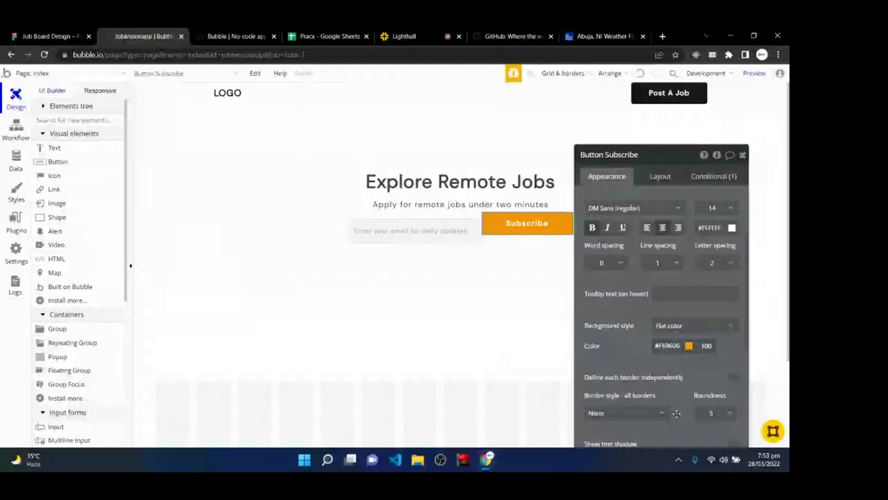
{"action": "scroll", "coordinate": [677, 413], "scroll_direction": "up", "scroll_amount": 2}
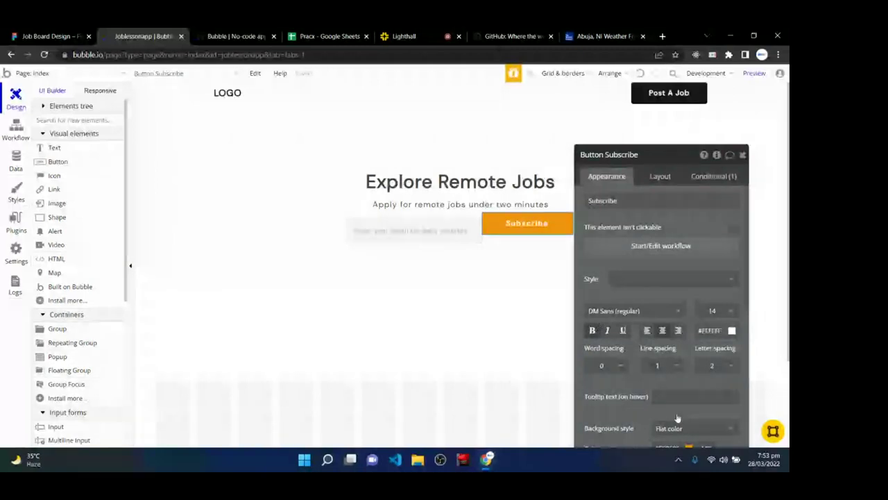
{"action": "left_click", "coordinate": [659, 176]}
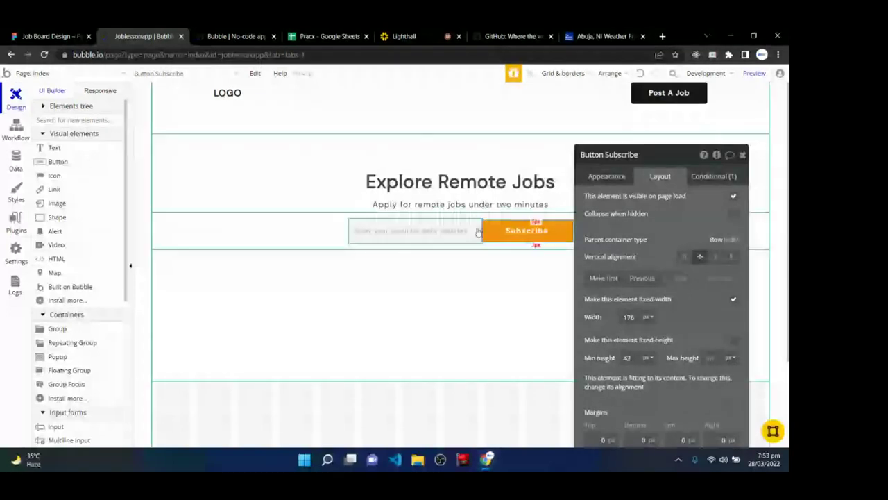
- Centre the Subscribe button vertically, non-fixed width, min width 120, max 126, min height 48
{"action": "left_click", "coordinate": [699, 256]}
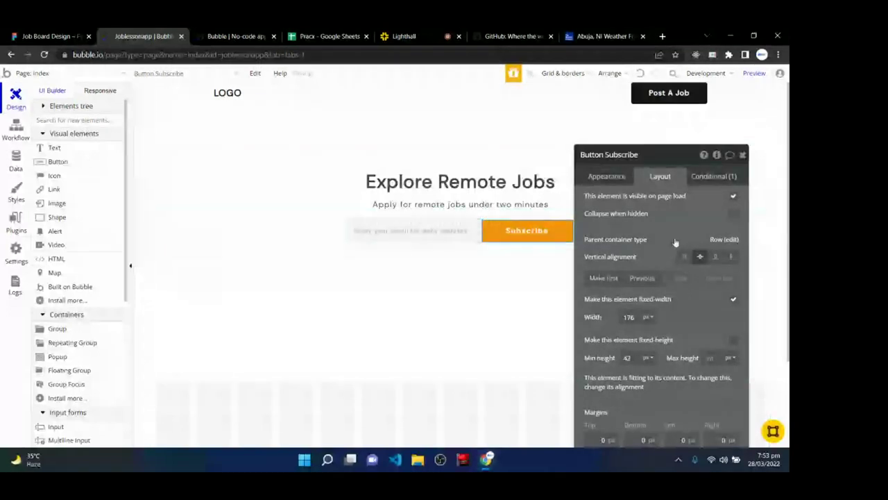
{"action": "left_click", "coordinate": [734, 300]}
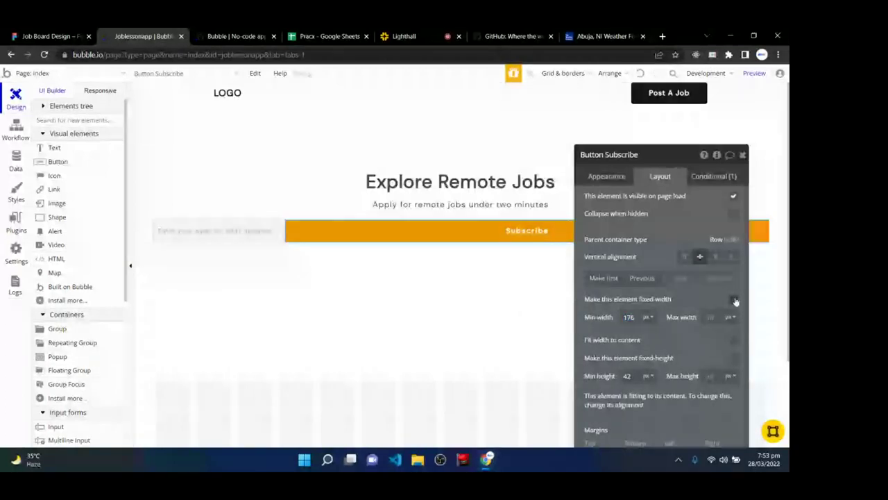
{"action": "left_click", "coordinate": [629, 317]}
{"action": "type", "text": "120"}
{"action": "left_click", "coordinate": [715, 316]}
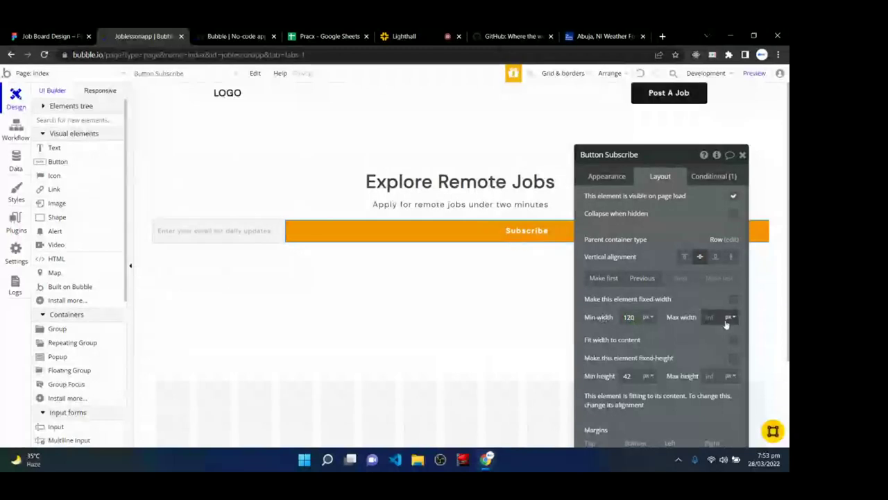
{"action": "type", "text": "126"}
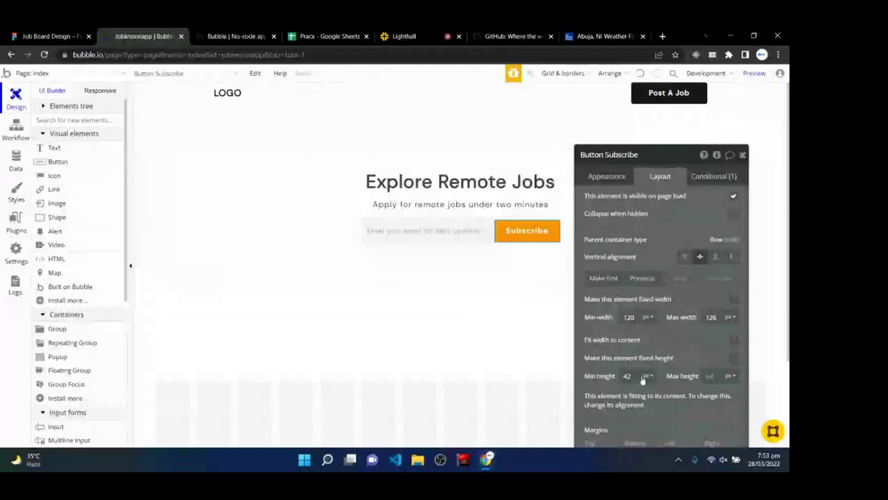
{"action": "left_click_drag", "start_coordinate": [642, 378], "coordinate": [608, 368]}
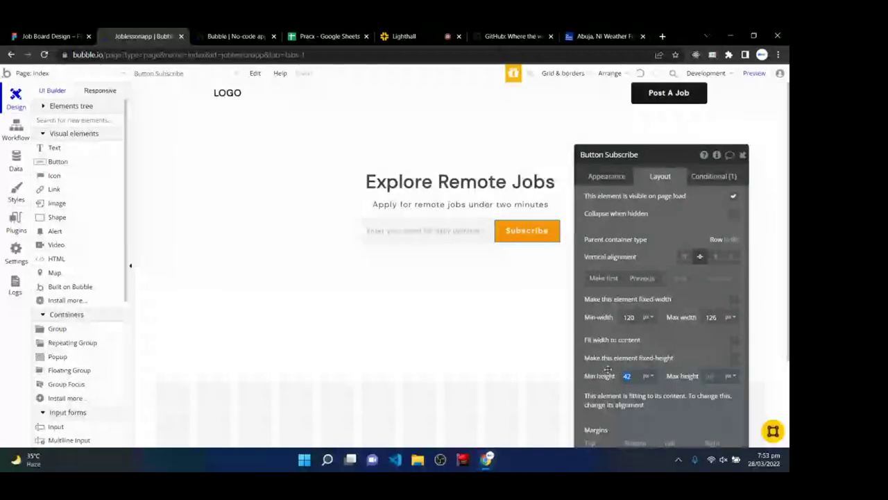
{"action": "type", "text": "48"}
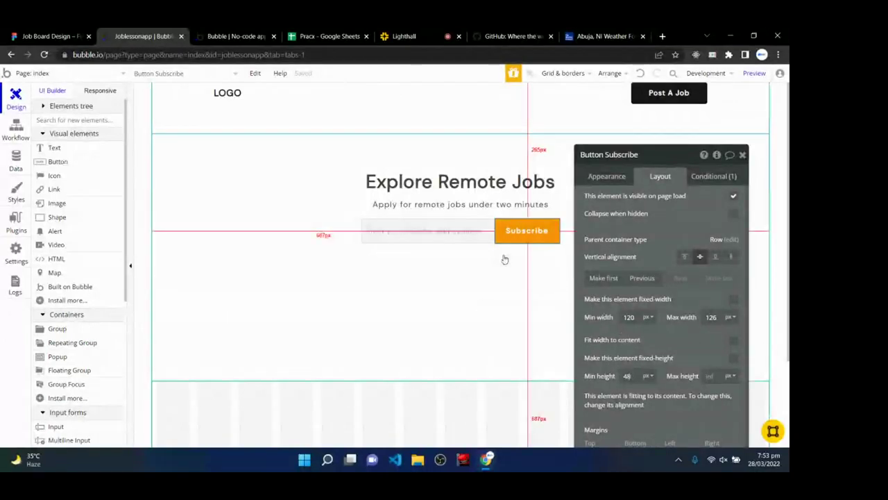
- Give the Subscribe button a 12 px left margin
{"action": "left_click", "coordinate": [490, 236]}
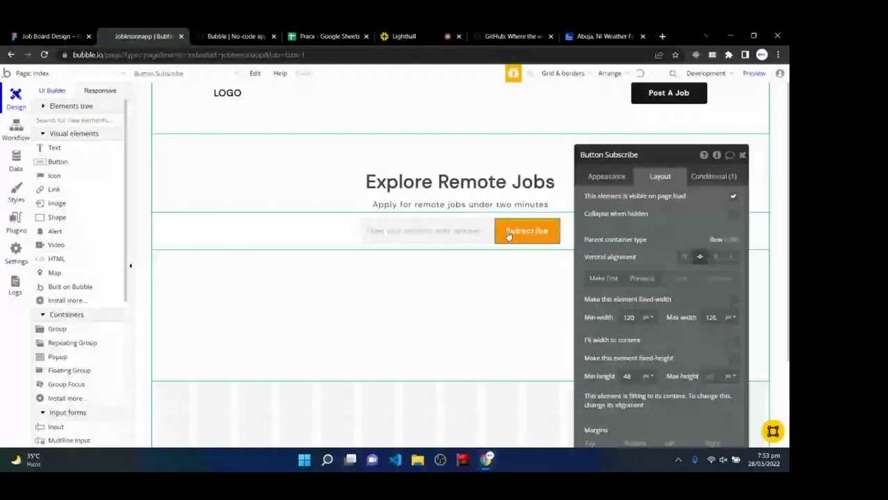
{"action": "scroll", "coordinate": [683, 364], "scroll_direction": "down", "scroll_amount": 1}
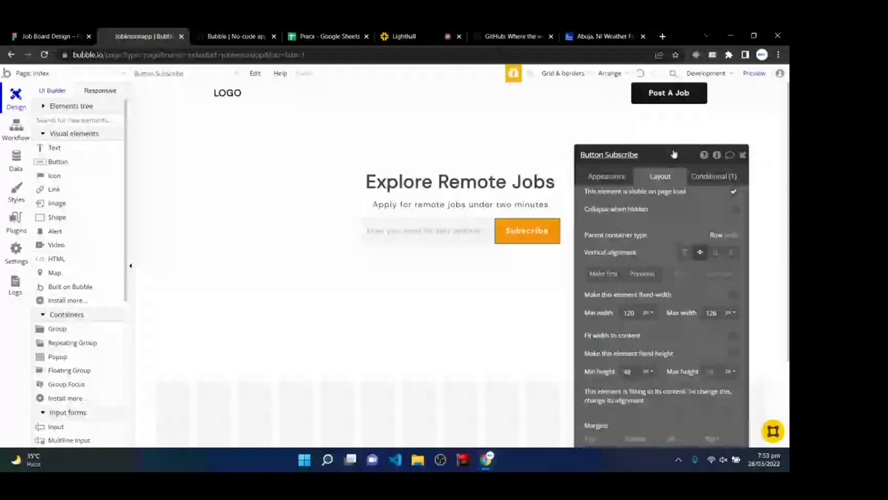
{"action": "left_click_drag", "start_coordinate": [674, 154], "coordinate": [697, 104]}
{"action": "right_click", "coordinate": [712, 404]}
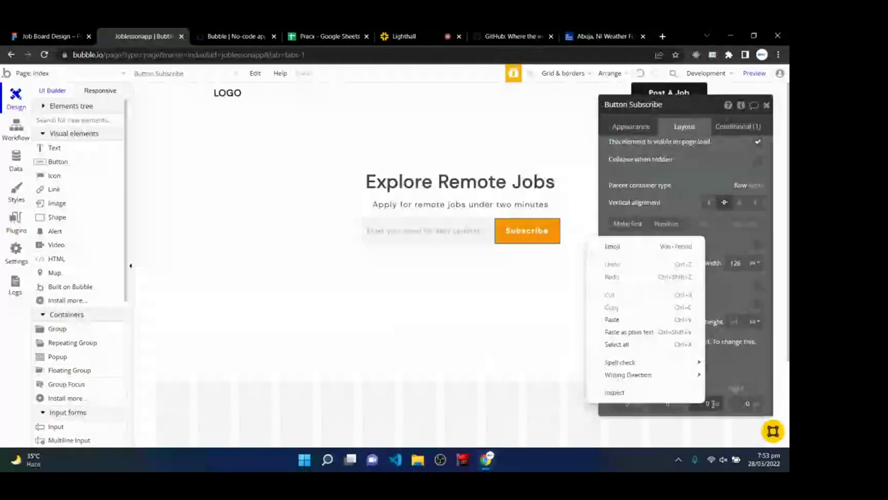
{"action": "left_click", "coordinate": [709, 404]}
{"action": "double_click", "coordinate": [702, 405]}
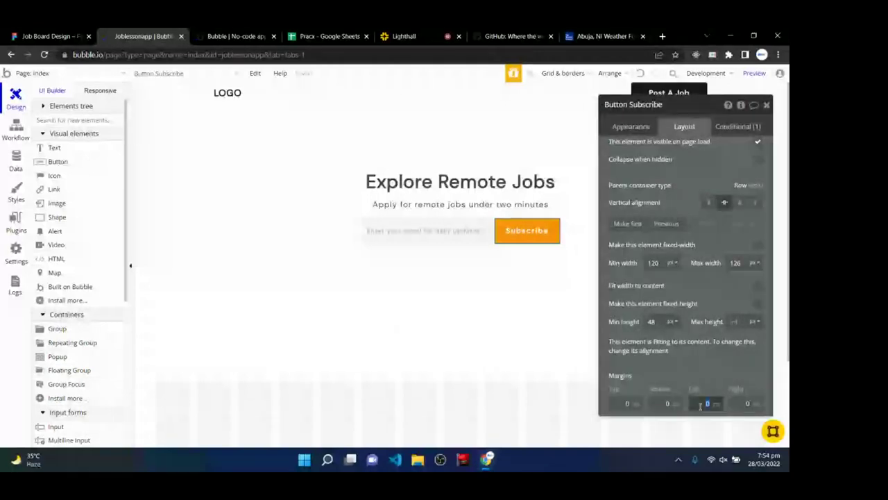
{"action": "type", "text": "12"}
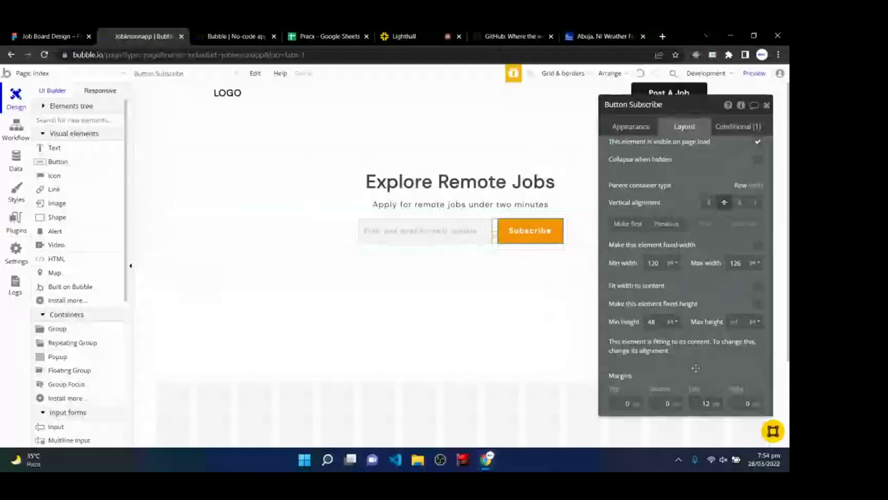
{"action": "left_click", "coordinate": [403, 287]}
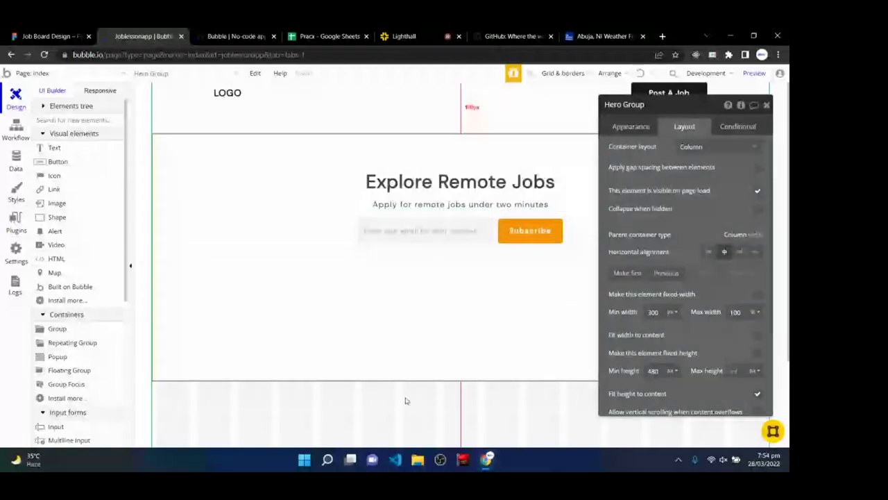
- Check the live preview, then change the Subscribe button's roundness from 5 to 4
{"action": "left_click", "coordinate": [244, 32]}
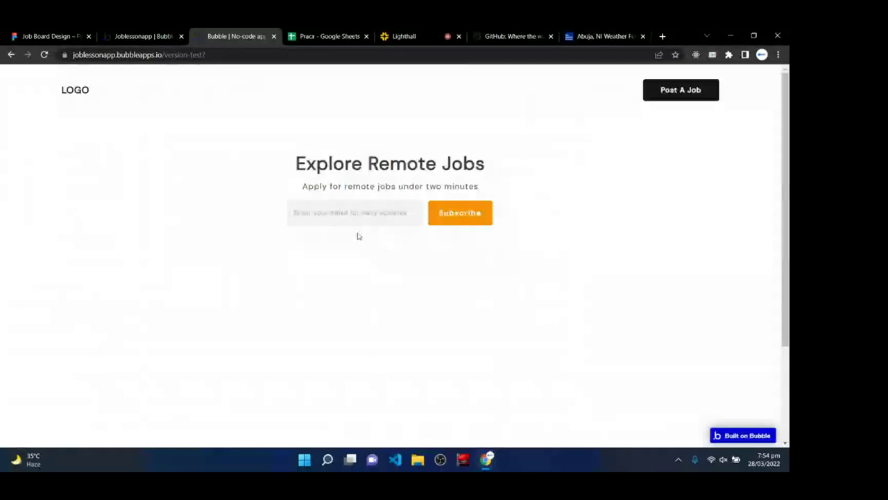
{"action": "key", "text": "ctrl+shift+Tab"}
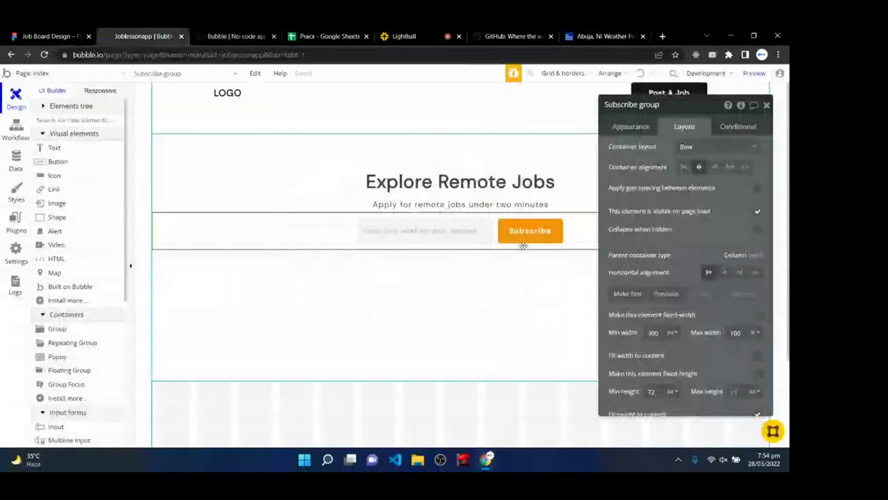
{"action": "left_click", "coordinate": [526, 234]}
{"action": "left_click", "coordinate": [631, 126]}
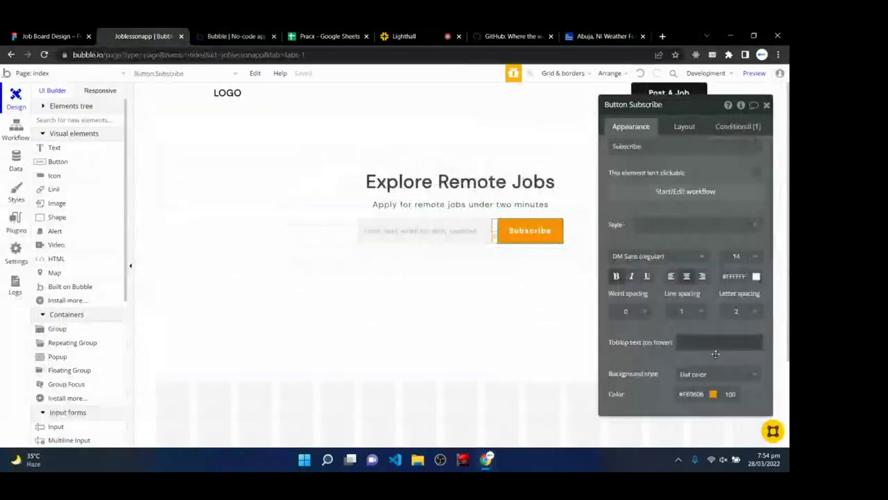
{"action": "scroll", "coordinate": [716, 354], "scroll_direction": "down", "scroll_amount": 4}
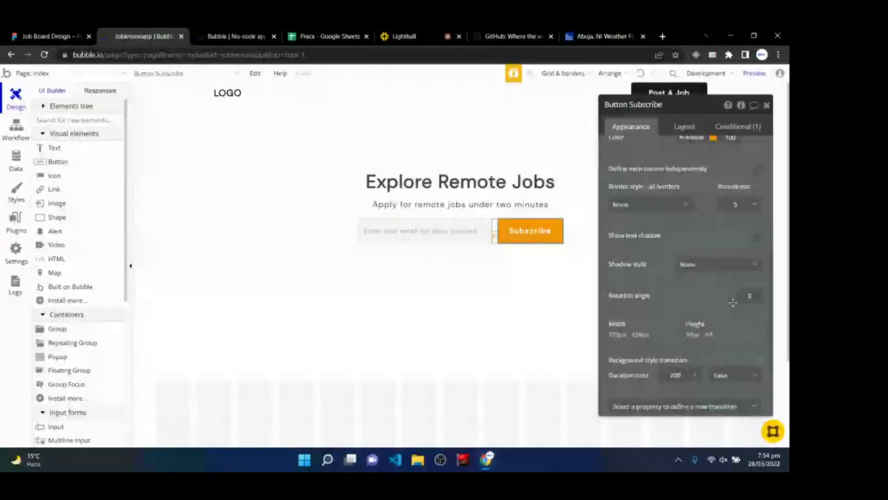
{"action": "double_click", "coordinate": [741, 203]}
{"action": "type", "text": "4"}
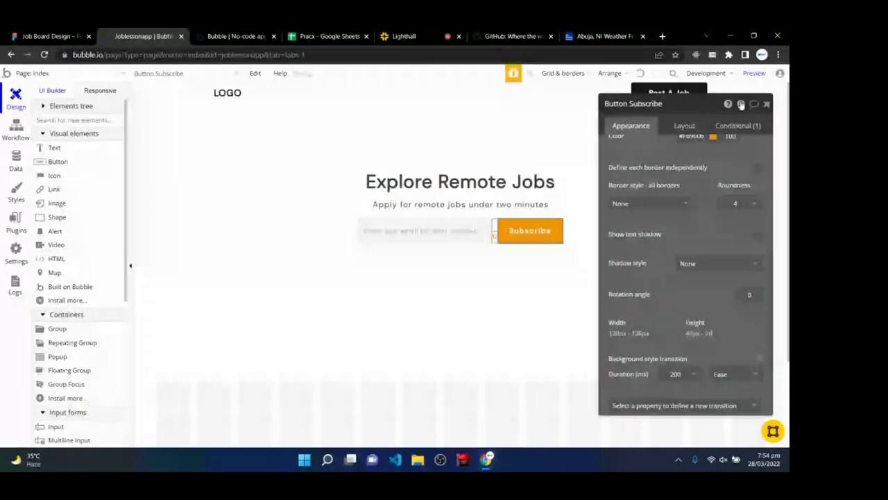
{"action": "left_click", "coordinate": [555, 294]}
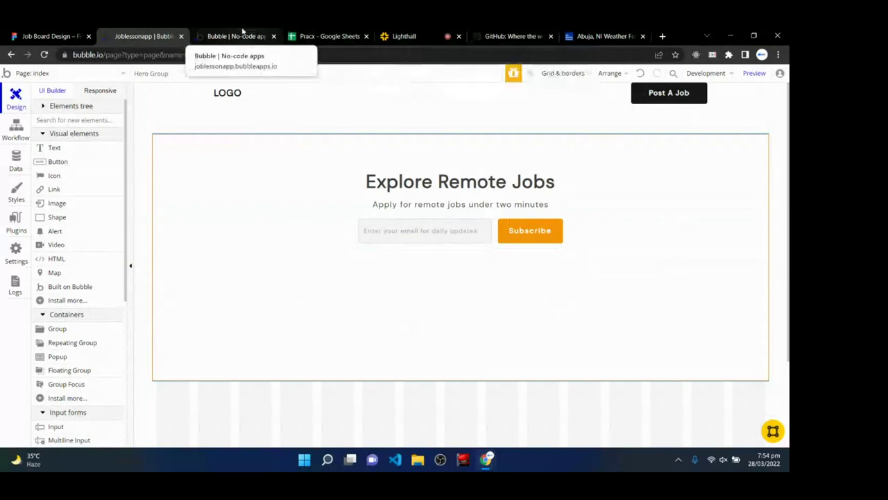
{"action": "left_click", "coordinate": [416, 34]}
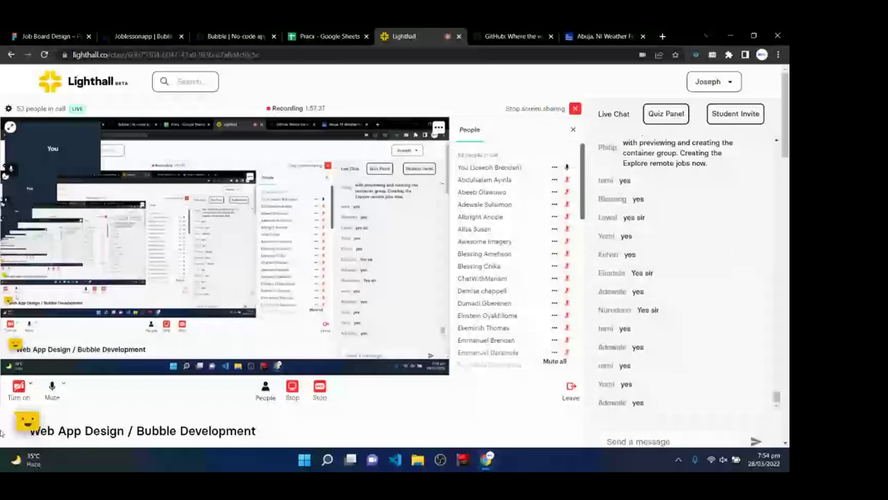
{"action": "left_click", "coordinate": [142, 36]}
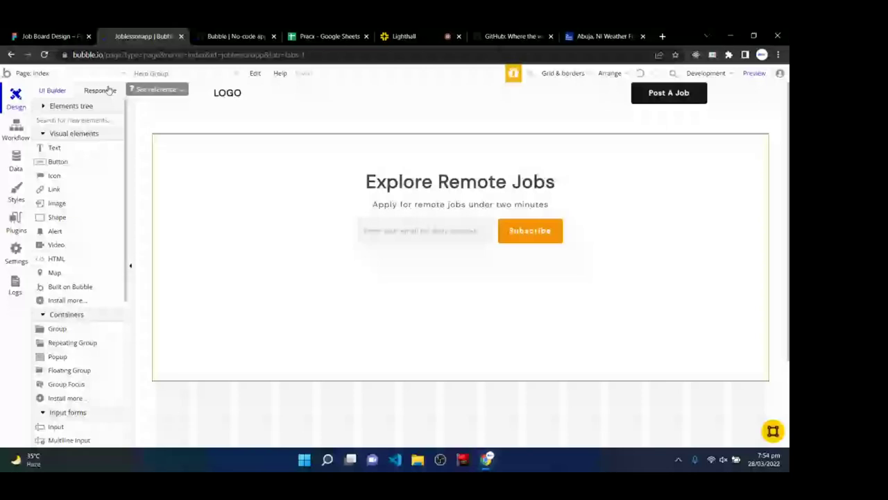
- Preview the page at 992, 768 and 320 px widths and select the Subscribe button
{"action": "left_click", "coordinate": [109, 88]}
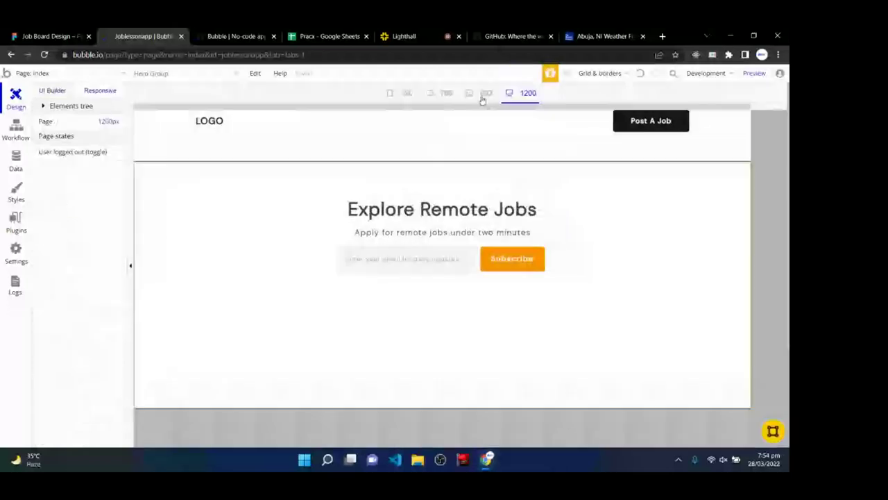
{"action": "left_click", "coordinate": [484, 94]}
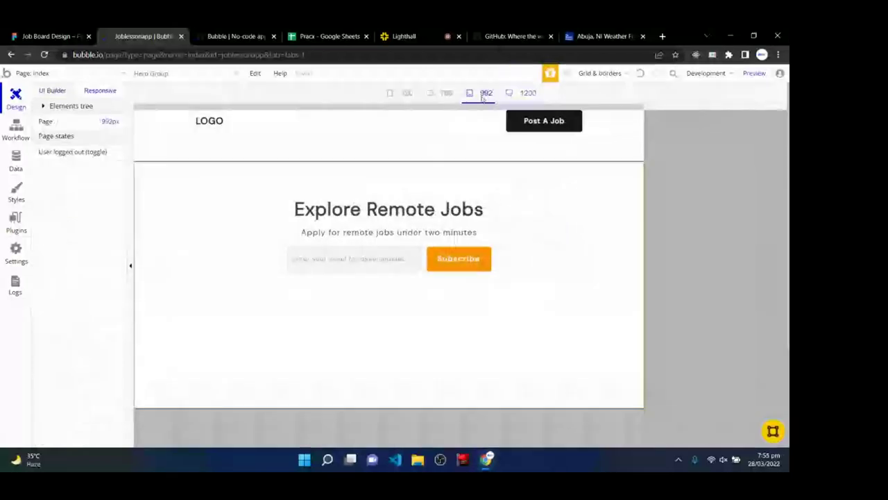
{"action": "left_click", "coordinate": [440, 95]}
{"action": "left_click", "coordinate": [399, 95]}
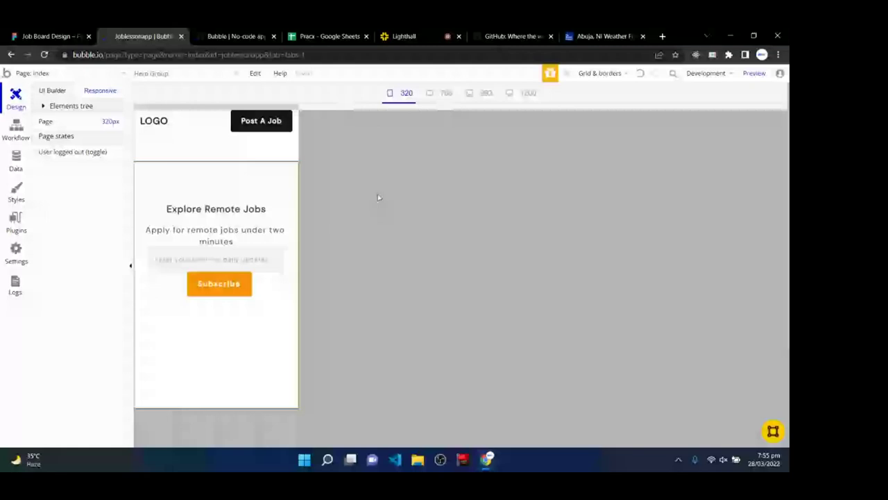
{"action": "left_click", "coordinate": [221, 293]}
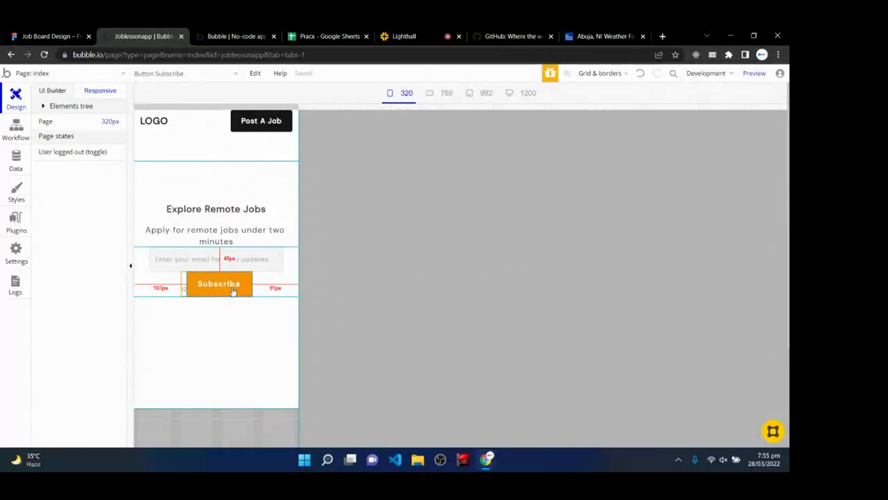
- Add a Subscribe button condition 'Current page width < 340'
{"action": "double_click", "coordinate": [233, 291]}
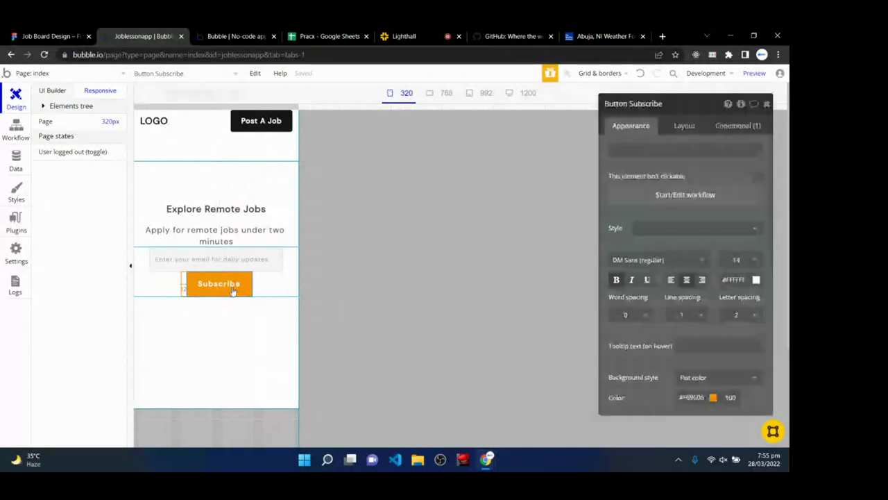
{"action": "left_click", "coordinate": [733, 128]}
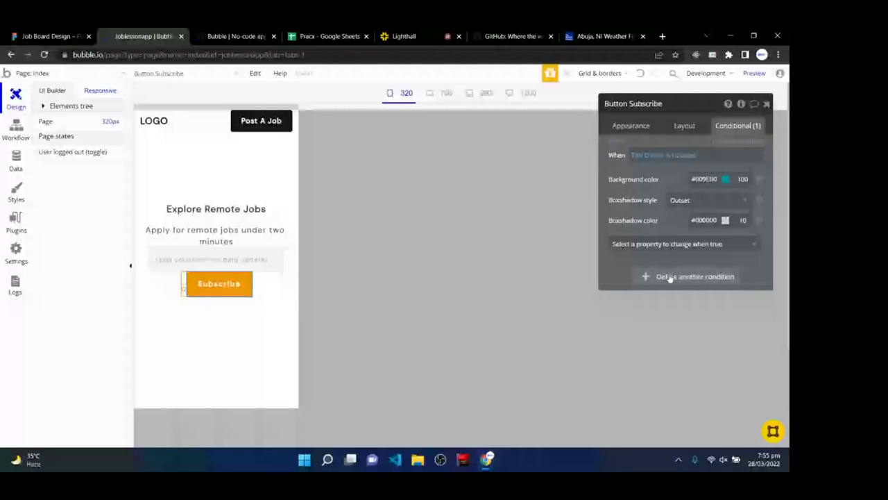
{"action": "left_click", "coordinate": [670, 277]}
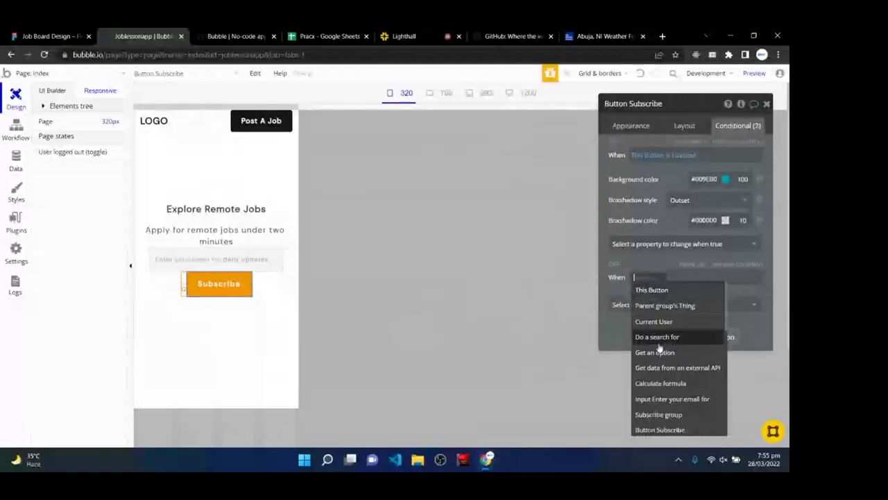
{"action": "type", "text": "current"}
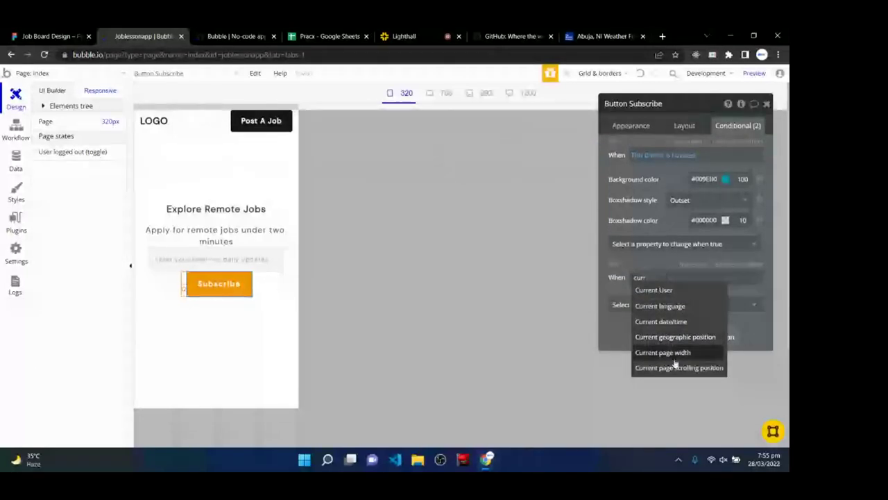
{"action": "left_click", "coordinate": [670, 351]}
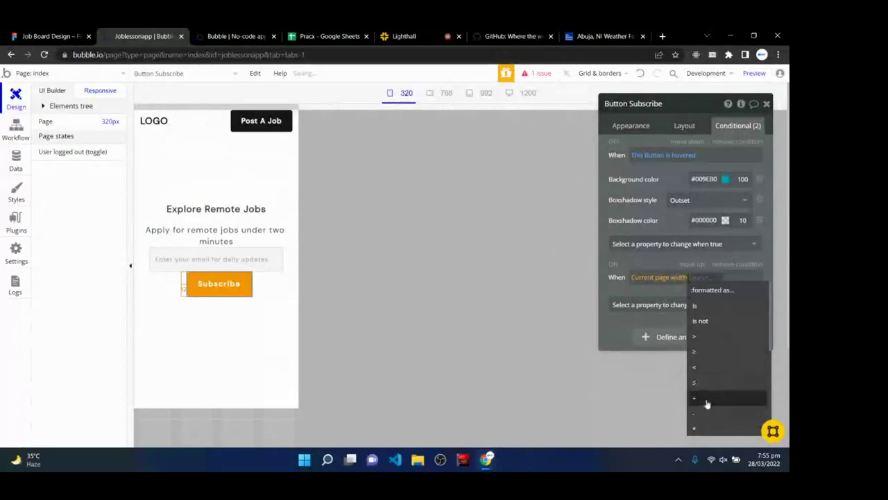
{"action": "left_click", "coordinate": [710, 367]}
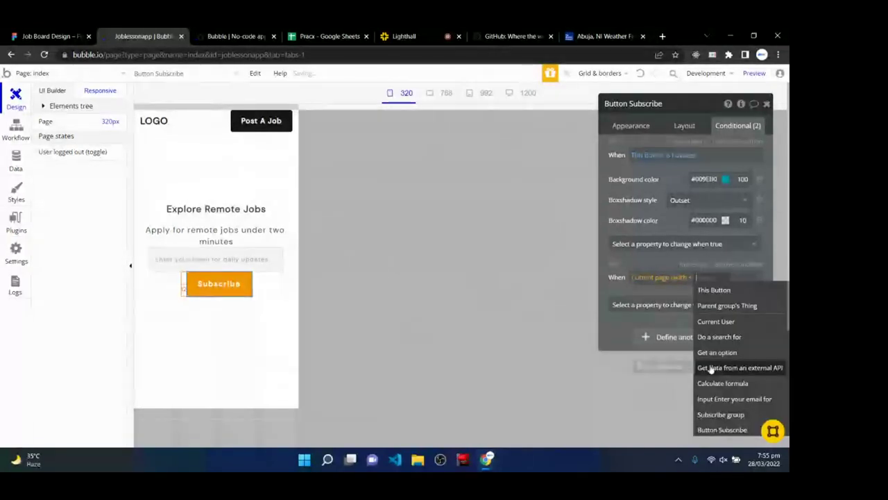
{"action": "type", "text": "340"}
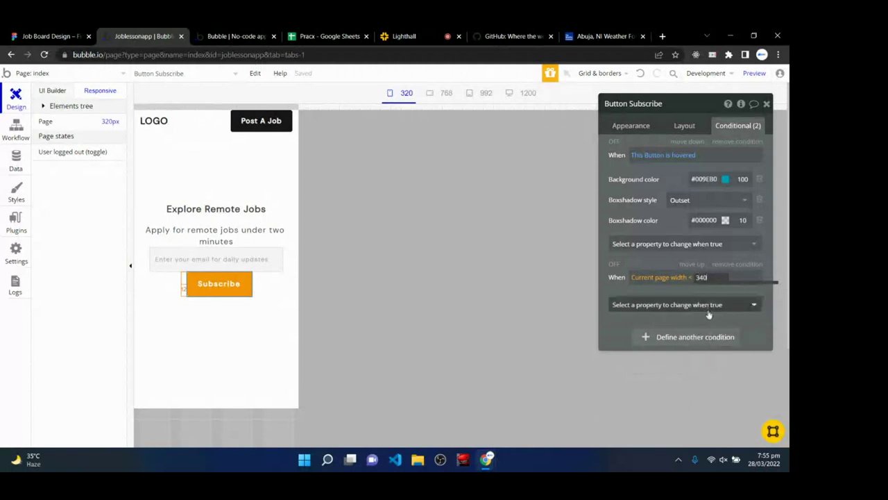
- Make the condition set a Left margin and a Max width of 100%
{"action": "left_click", "coordinate": [708, 307]}
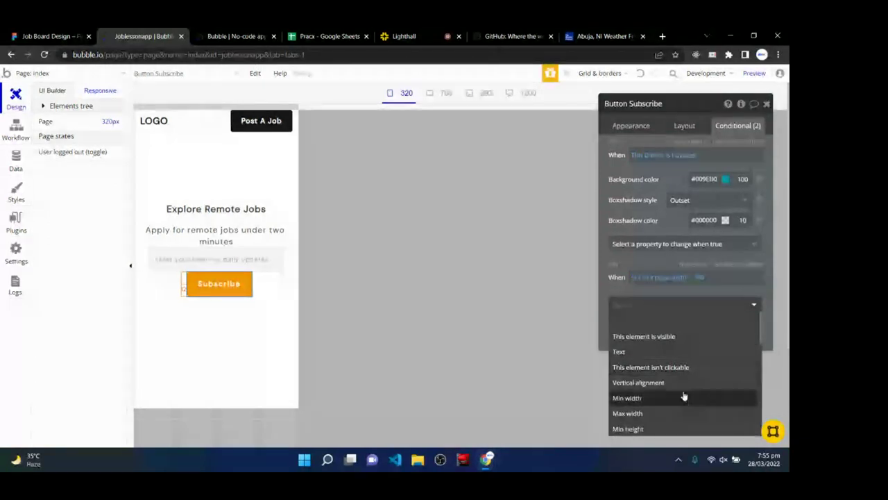
{"action": "scroll", "coordinate": [679, 413], "scroll_direction": "down", "scroll_amount": 3}
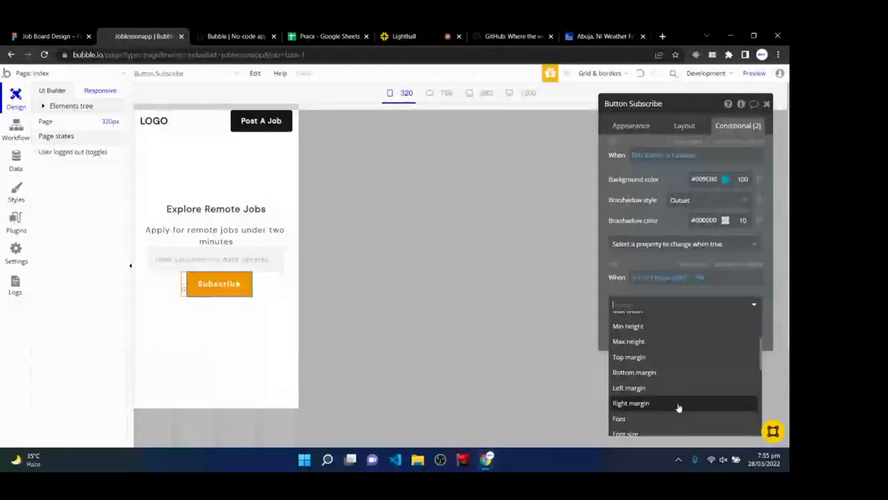
{"action": "left_click", "coordinate": [677, 387]}
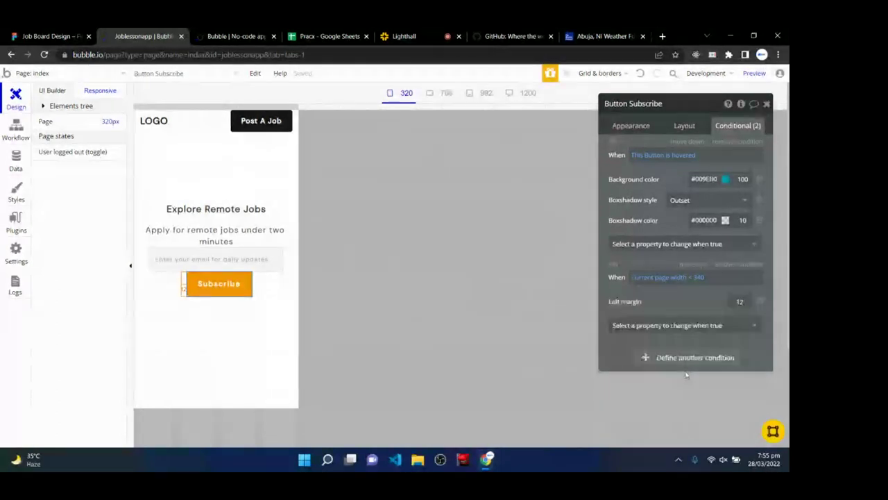
{"action": "double_click", "coordinate": [749, 301]}
{"action": "type", "text": "0"}
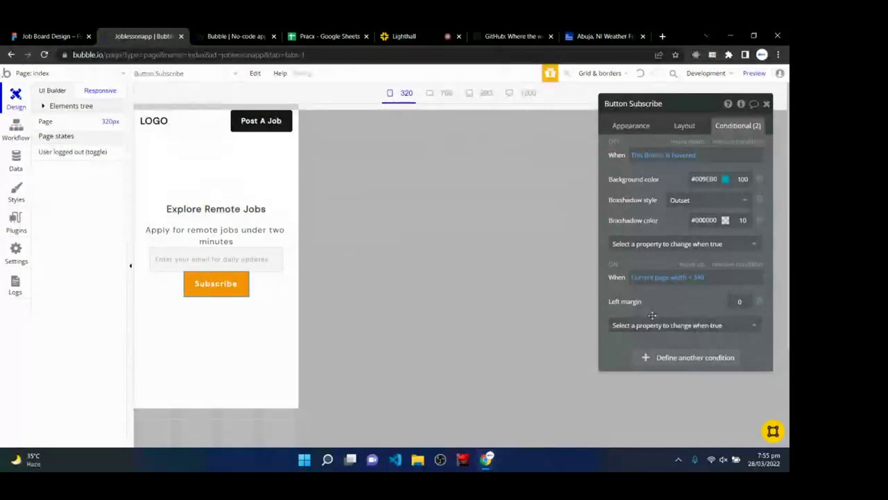
{"action": "left_click", "coordinate": [666, 330]}
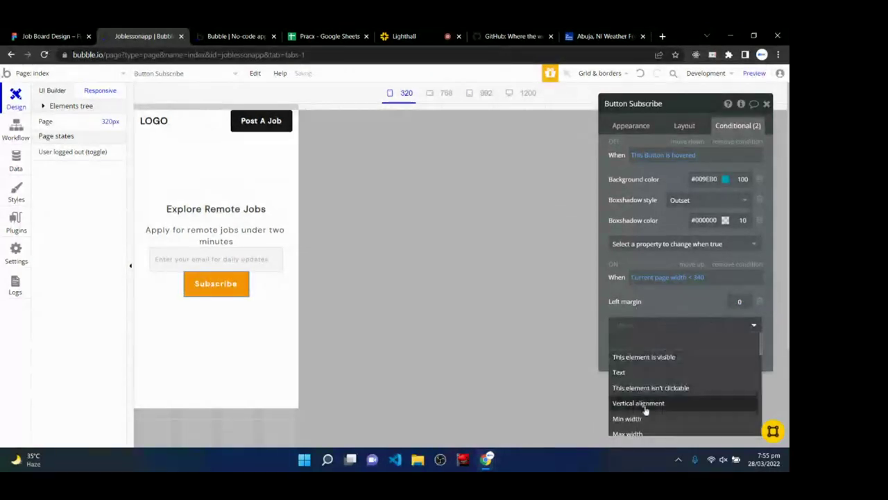
{"action": "scroll", "coordinate": [645, 412], "scroll_direction": "down", "scroll_amount": 2}
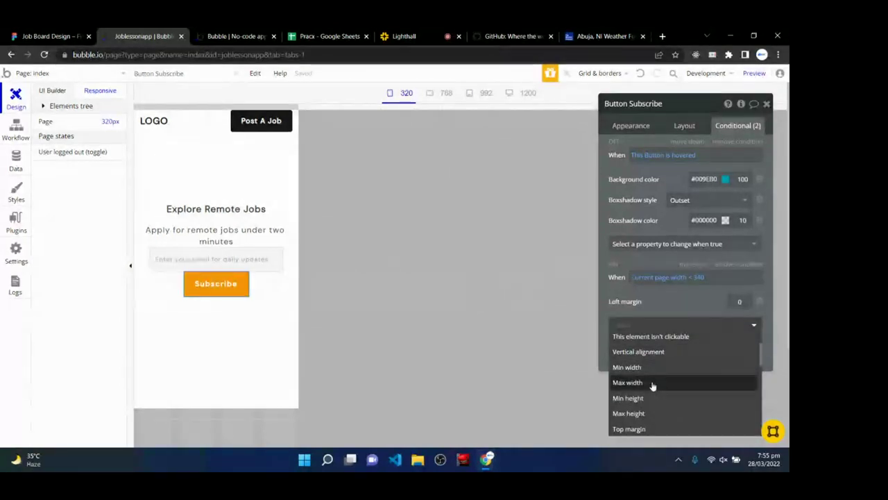
{"action": "left_click", "coordinate": [659, 381]}
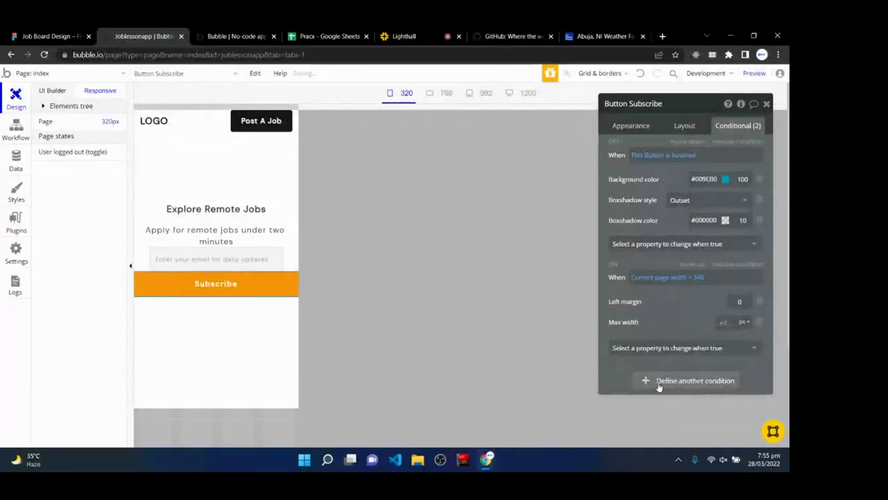
{"action": "left_click", "coordinate": [728, 322]}
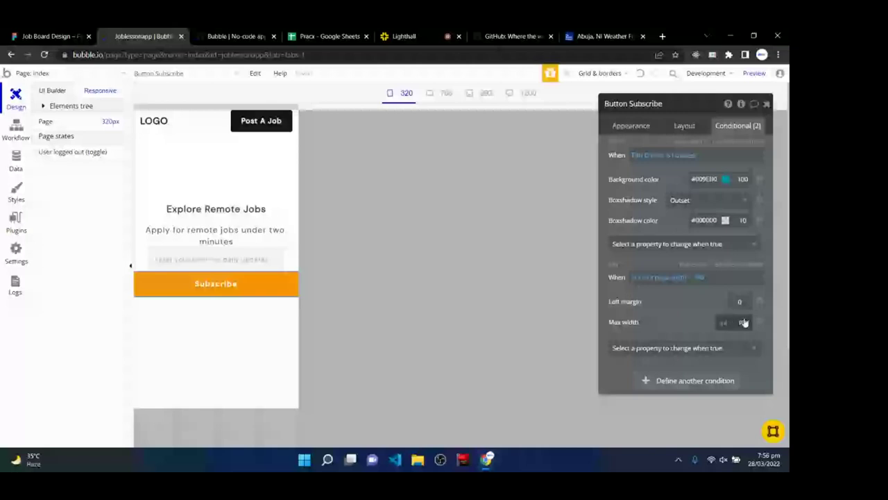
{"action": "left_click", "coordinate": [744, 323]}
{"action": "left_click", "coordinate": [745, 354]}
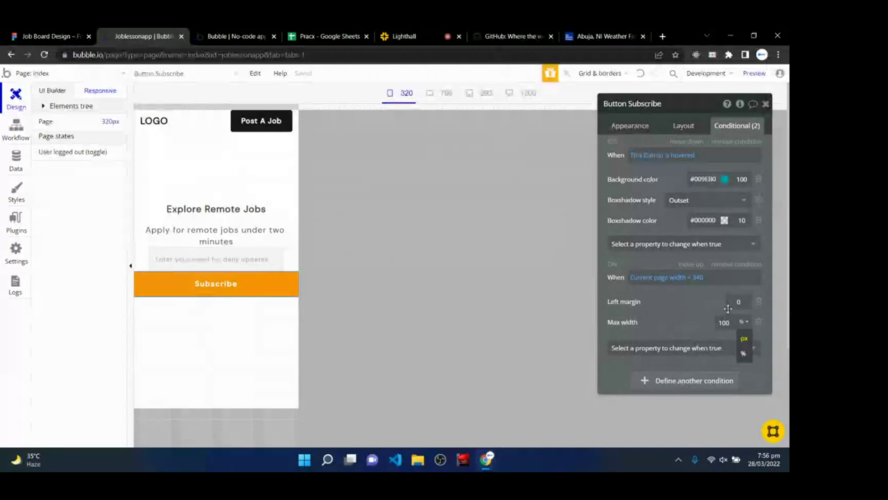
- Set Left margin 24, add Right margin 24 and a Top margin to the condition
{"action": "double_click", "coordinate": [742, 301]}
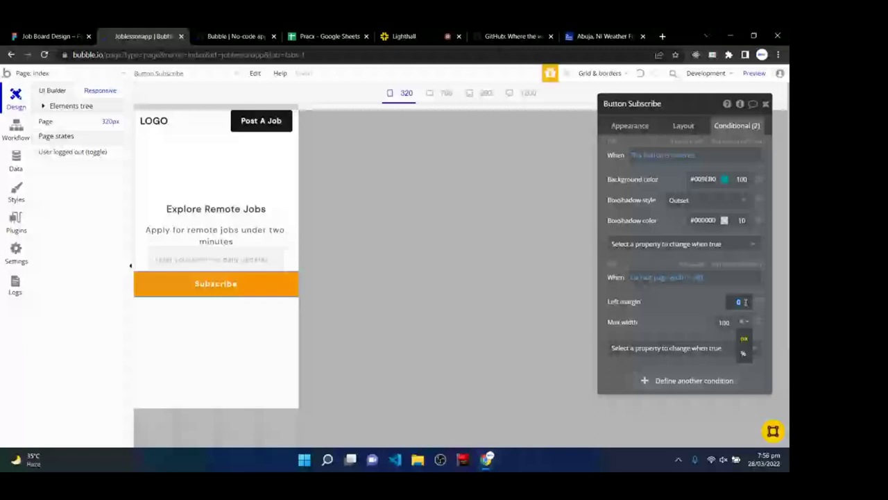
{"action": "type", "text": "24"}
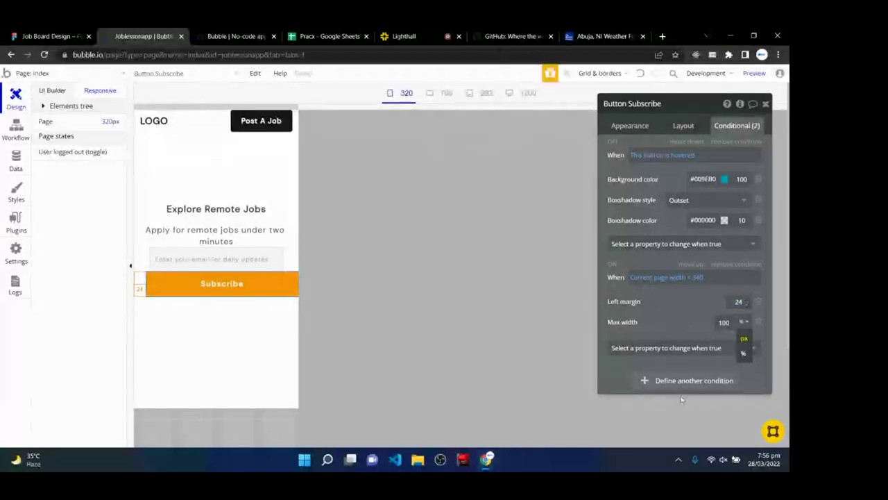
{"action": "left_click", "coordinate": [666, 348]}
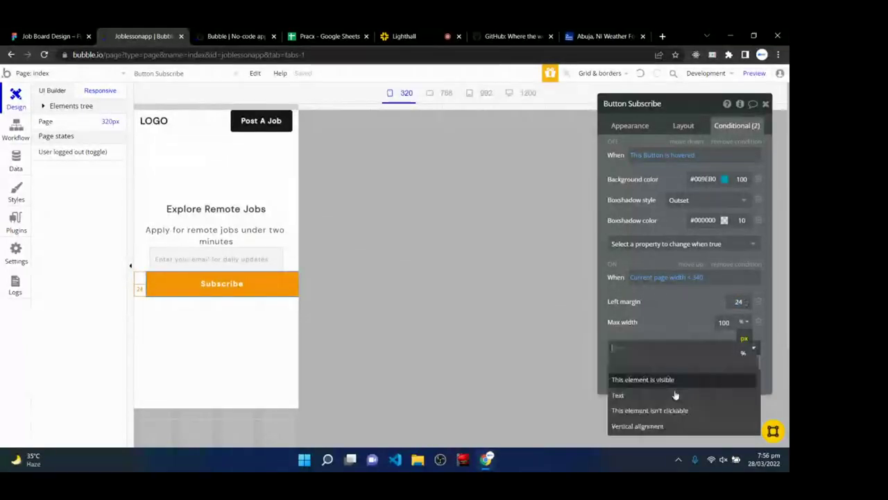
{"action": "scroll", "coordinate": [669, 409], "scroll_direction": "down", "scroll_amount": 3}
{"action": "scroll", "coordinate": [666, 416], "scroll_direction": "up", "scroll_amount": 2}
{"action": "left_click", "coordinate": [666, 419]}
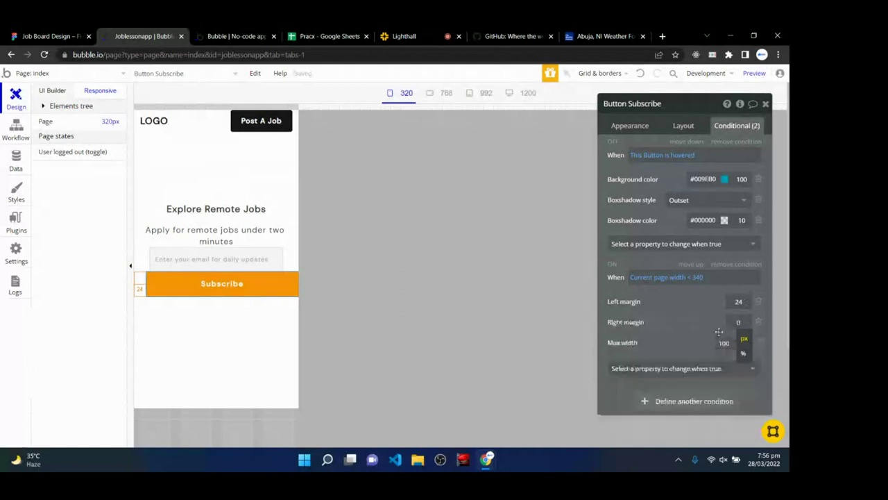
{"action": "left_click", "coordinate": [748, 322]}
{"action": "type", "text": "24"}
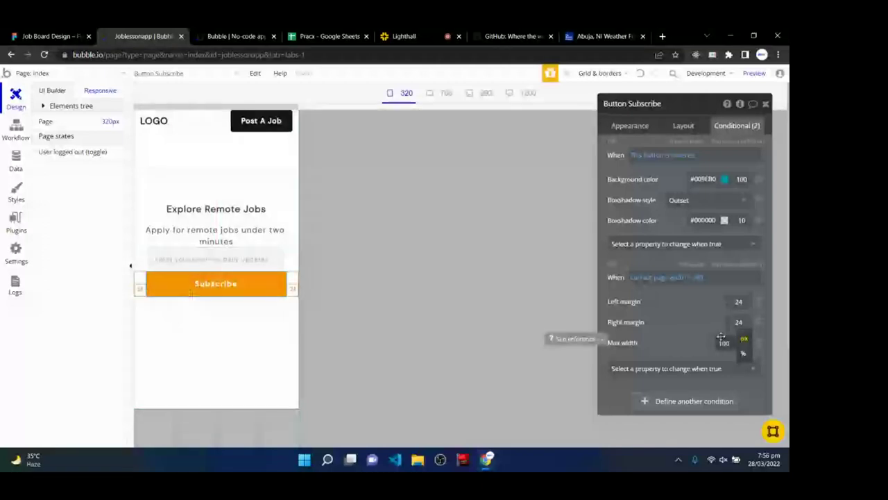
{"action": "left_click", "coordinate": [672, 369]}
{"action": "left_click", "coordinate": [664, 405]}
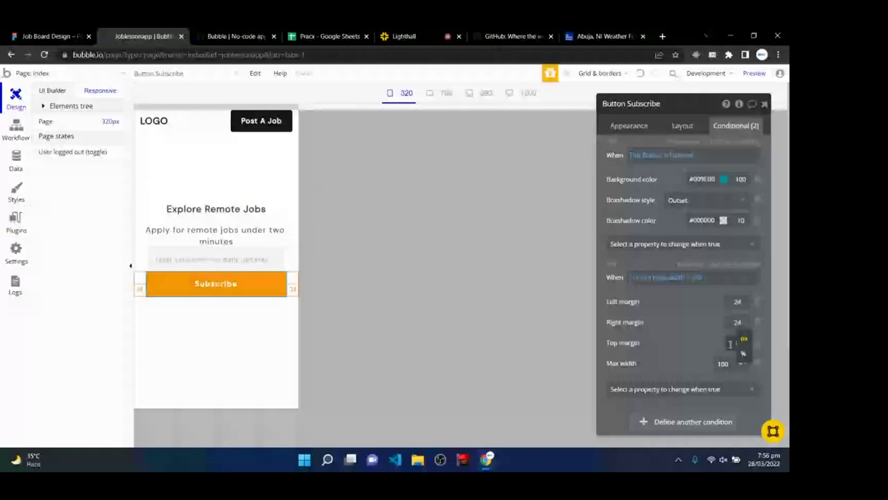
{"action": "left_click", "coordinate": [194, 259]}
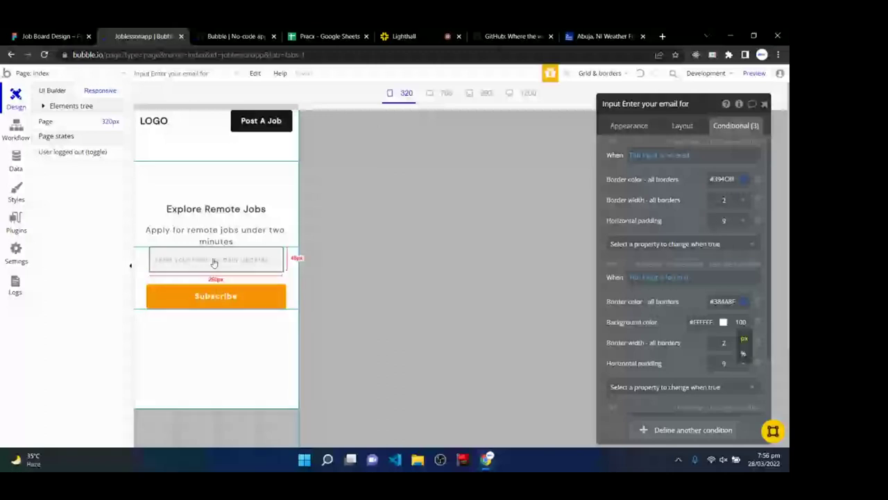
- Add an email input condition 'Current page width < 340'
{"action": "scroll", "coordinate": [663, 339], "scroll_direction": "down", "scroll_amount": 1}
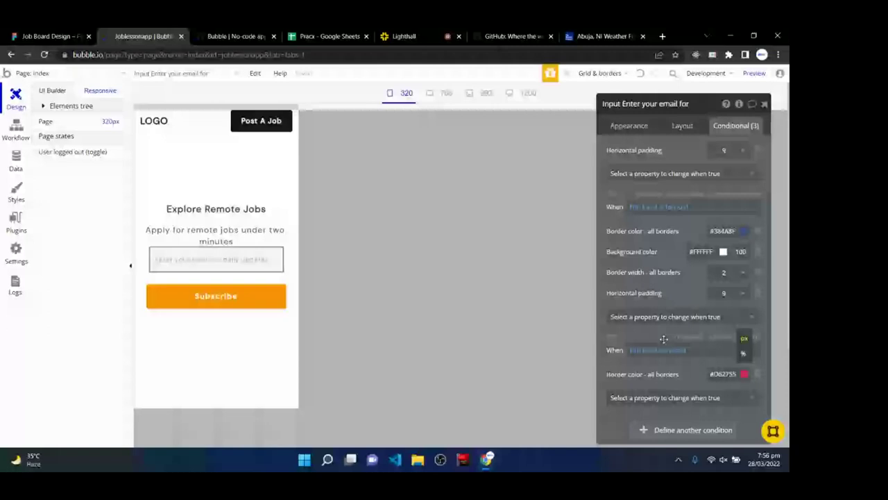
{"action": "left_click", "coordinate": [684, 430]}
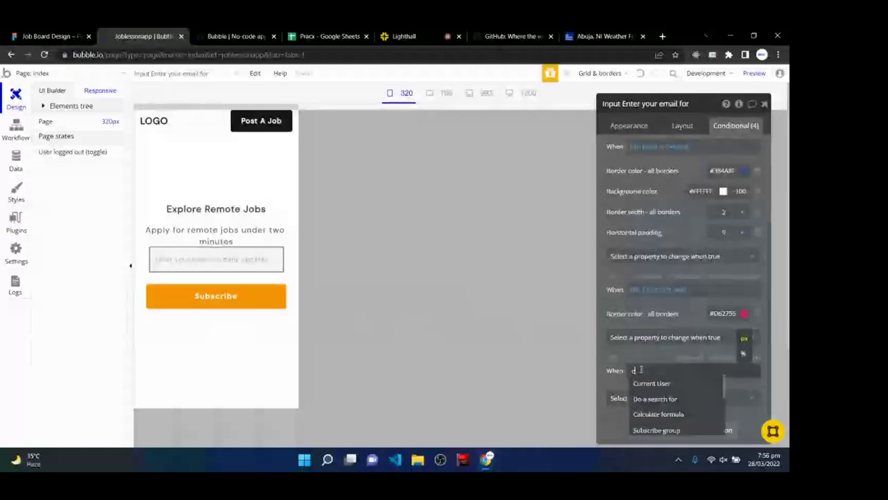
{"action": "type", "text": "curr"}
{"action": "scroll", "coordinate": [677, 420], "scroll_direction": "down", "scroll_amount": 1}
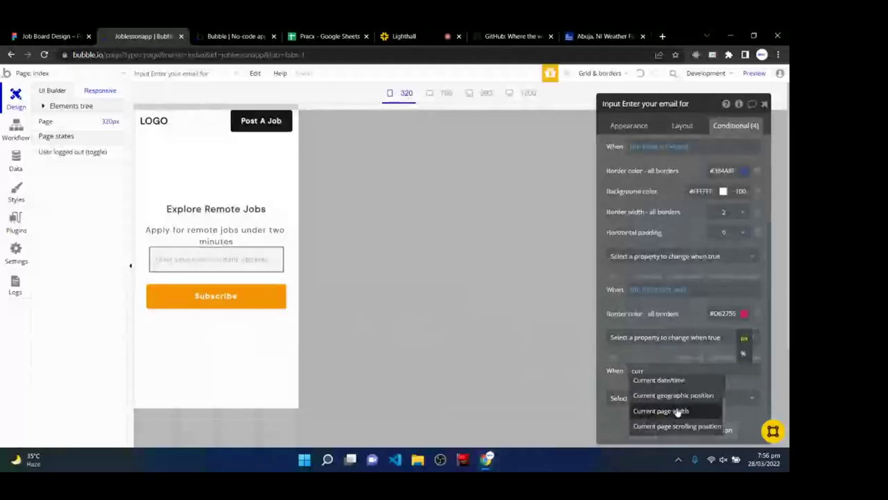
{"action": "left_click", "coordinate": [678, 410]}
{"action": "left_click", "coordinate": [692, 416]}
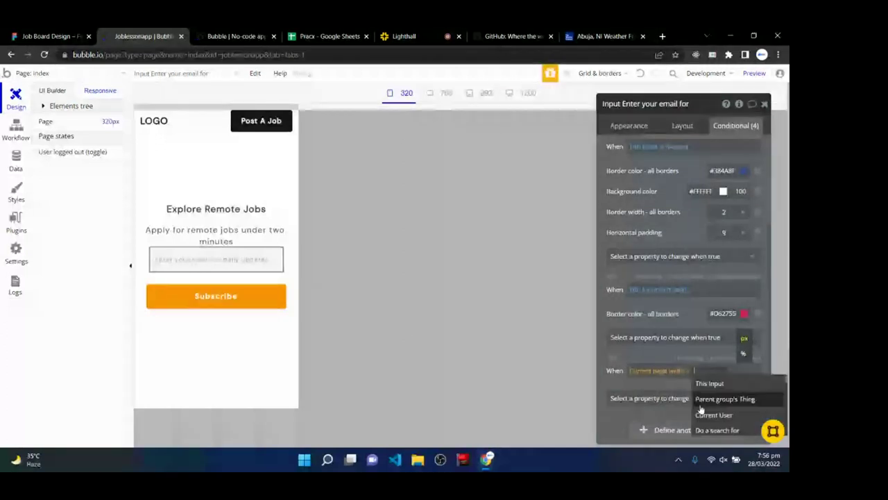
{"action": "type", "text": "340"}
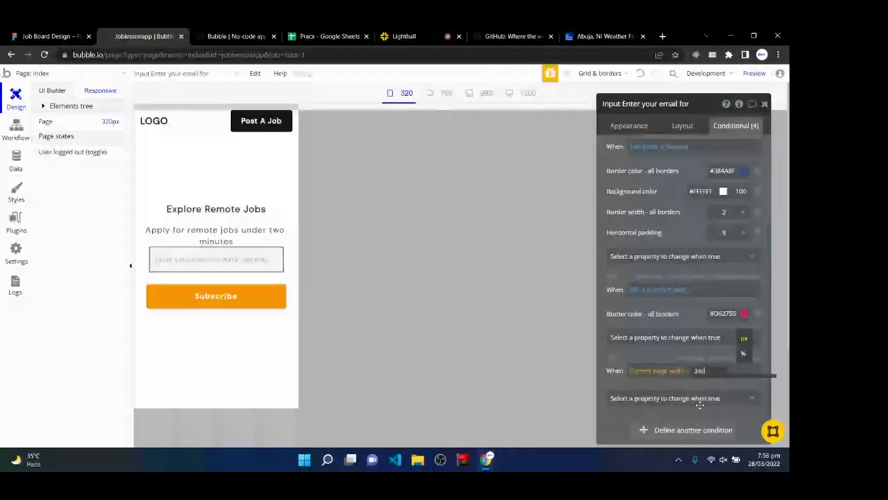
- Make the email input condition set Max width to 100%
{"action": "left_click", "coordinate": [699, 401]}
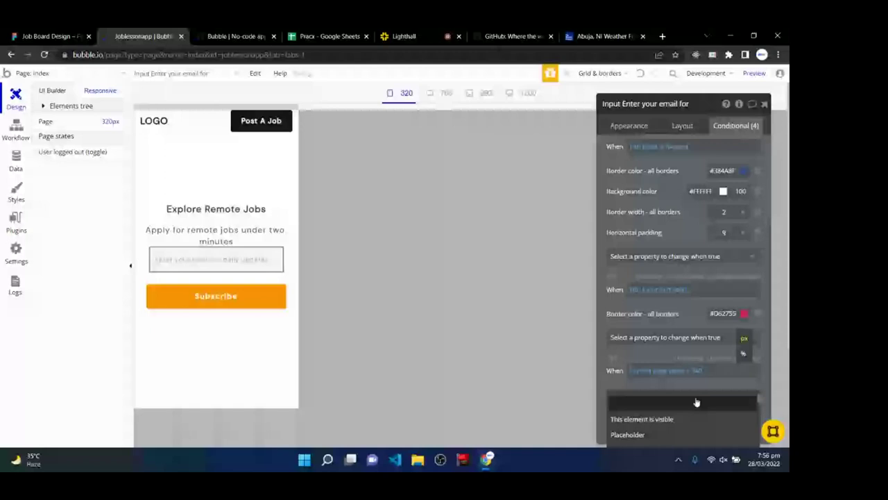
{"action": "scroll", "coordinate": [680, 437], "scroll_direction": "down", "scroll_amount": 3}
{"action": "left_click", "coordinate": [681, 437]}
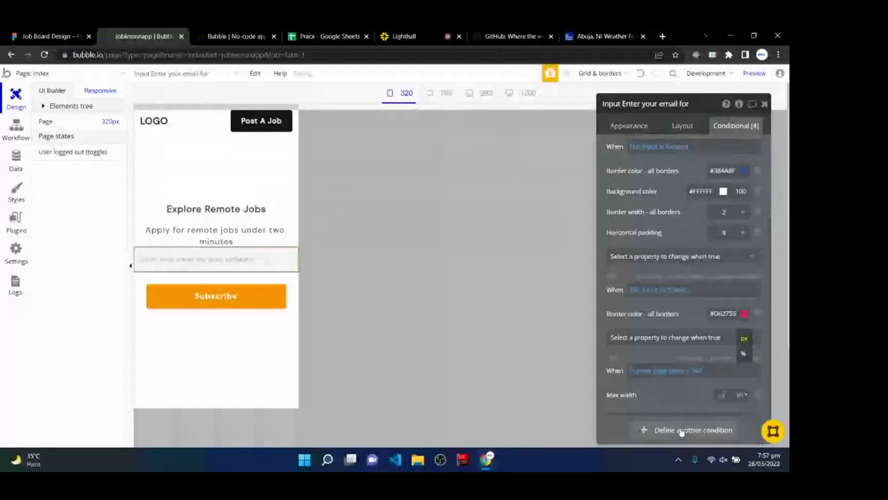
{"action": "left_click", "coordinate": [737, 395]}
{"action": "scroll", "coordinate": [630, 234], "scroll_direction": "down", "scroll_amount": 1}
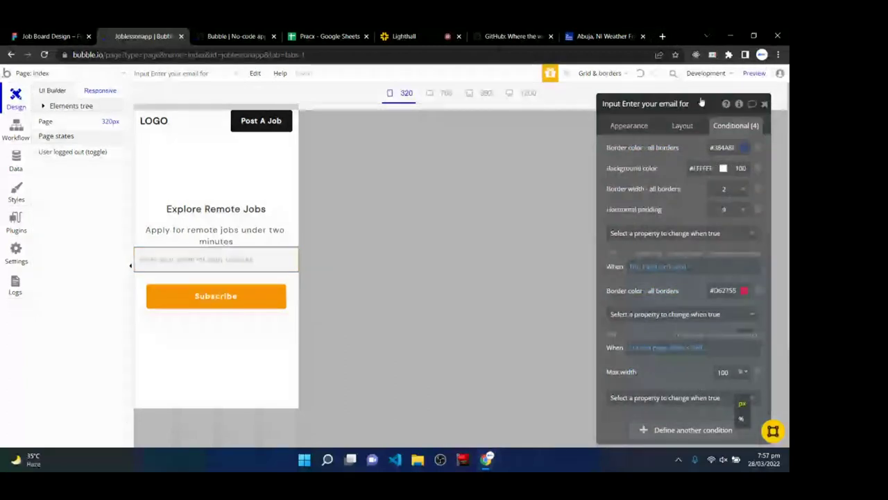
{"action": "left_click_drag", "start_coordinate": [701, 102], "coordinate": [671, 69]}
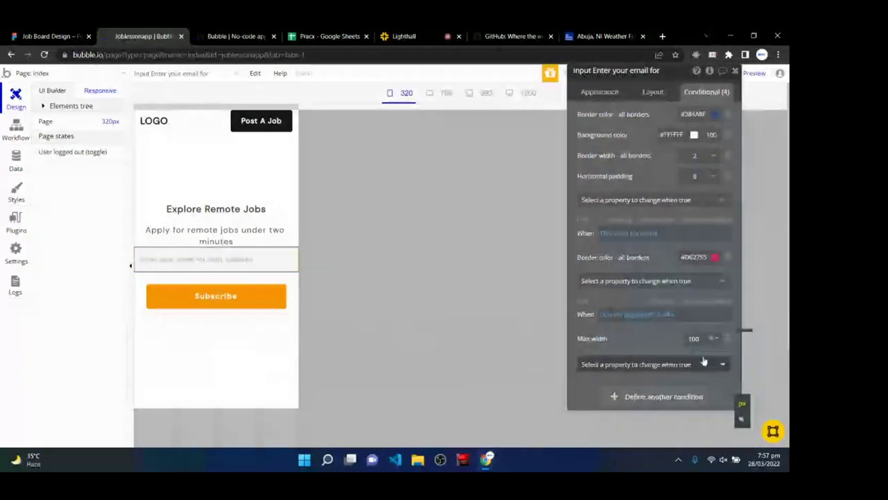
- Add Left margin 24 and Right margin 24 to the email input condition
{"action": "left_click", "coordinate": [704, 361]}
{"action": "type", "text": "margin"}
{"action": "left_click", "coordinate": [673, 410]}
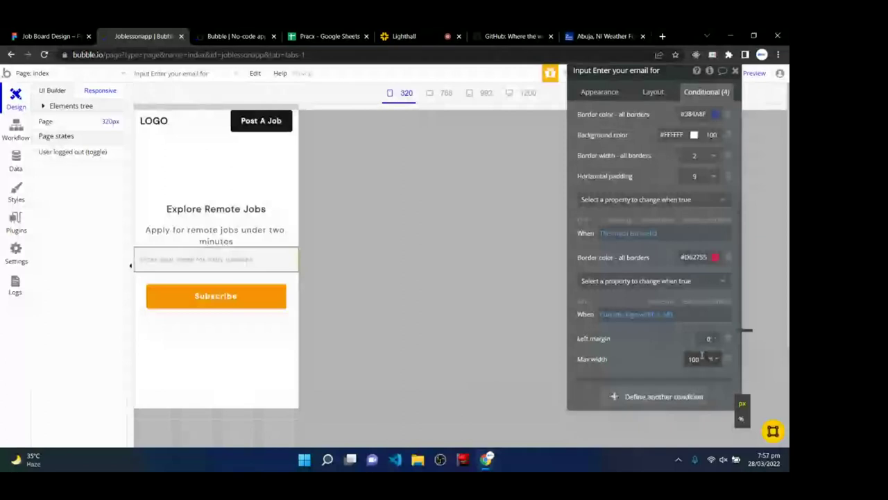
{"action": "left_click", "coordinate": [709, 338]}
{"action": "type", "text": "24"}
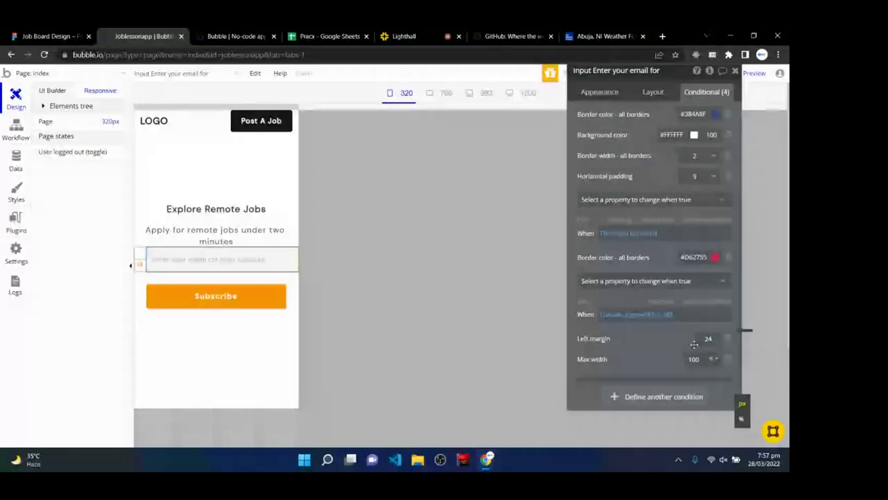
{"action": "left_click", "coordinate": [652, 382]}
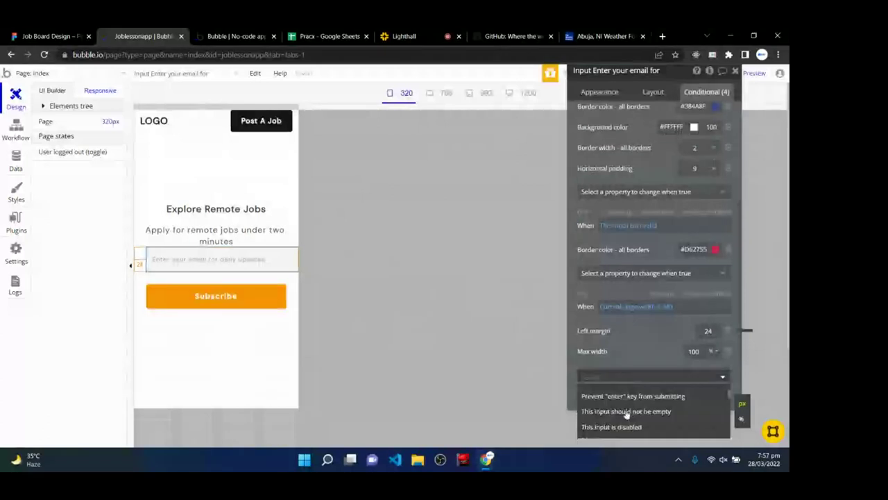
{"action": "scroll", "coordinate": [624, 416], "scroll_direction": "down", "scroll_amount": 1}
{"action": "scroll", "coordinate": [618, 430], "scroll_direction": "down", "scroll_amount": 2}
{"action": "left_click", "coordinate": [616, 425]}
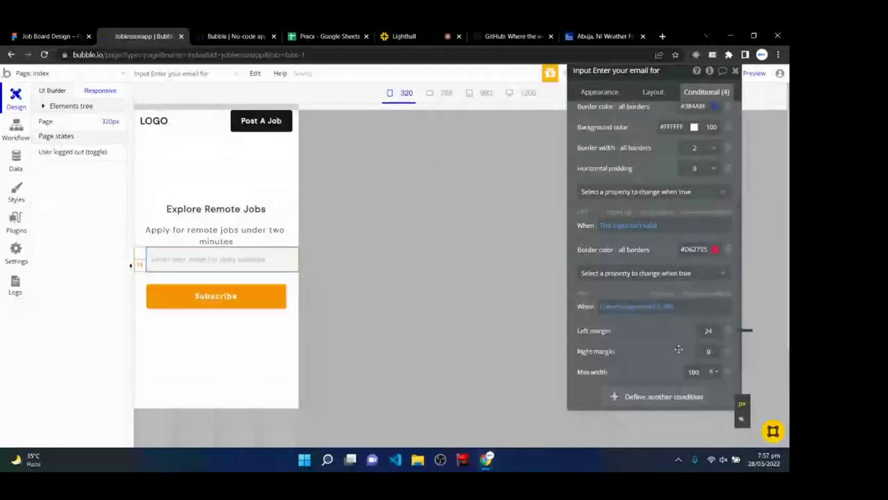
{"action": "left_click", "coordinate": [707, 351]}
{"action": "type", "text": "24"}
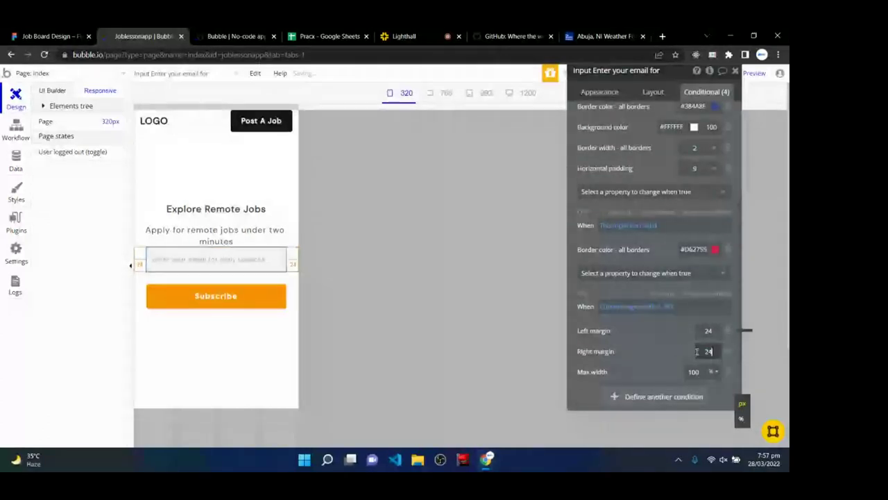
{"action": "left_click", "coordinate": [624, 355]}
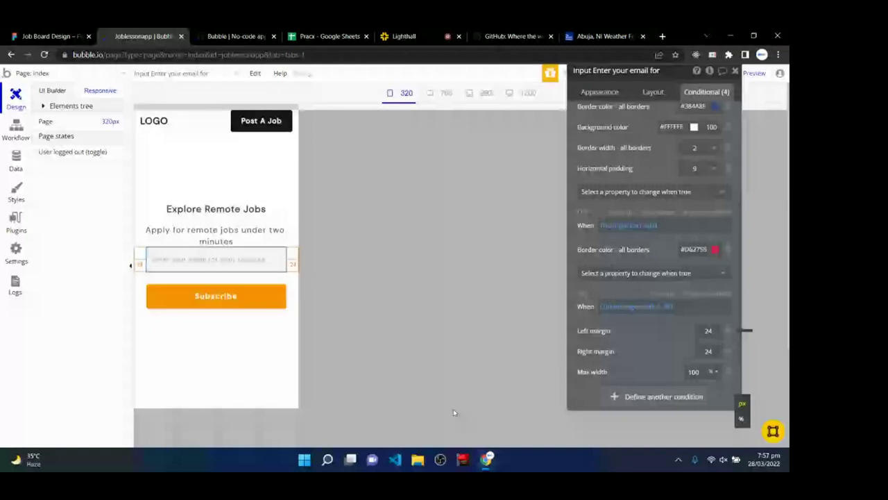
- Cycle the page through 320, 768, 992 and 1200 px widths, then switch to Lighthall
{"action": "left_click", "coordinate": [735, 72]}
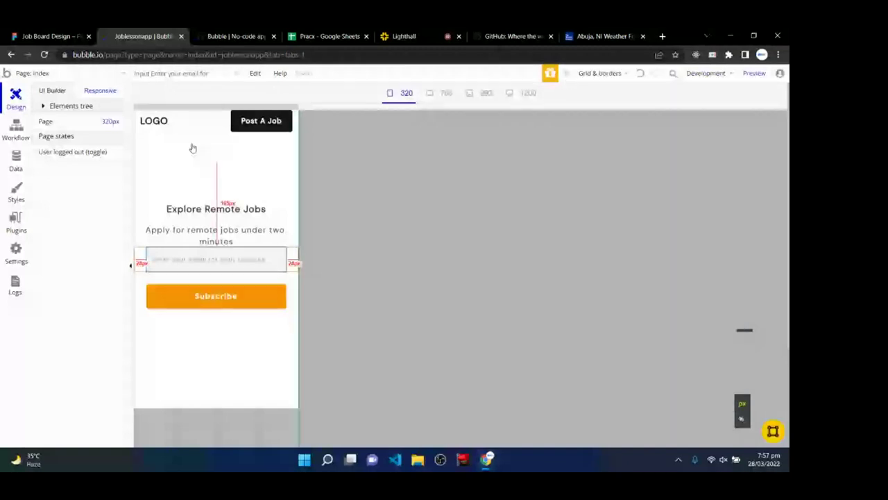
{"action": "left_click", "coordinate": [445, 93]}
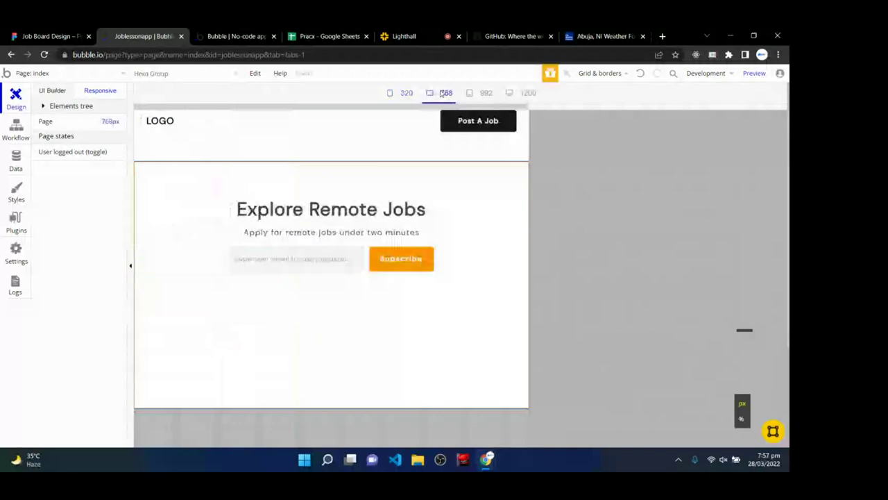
{"action": "left_click", "coordinate": [405, 93]}
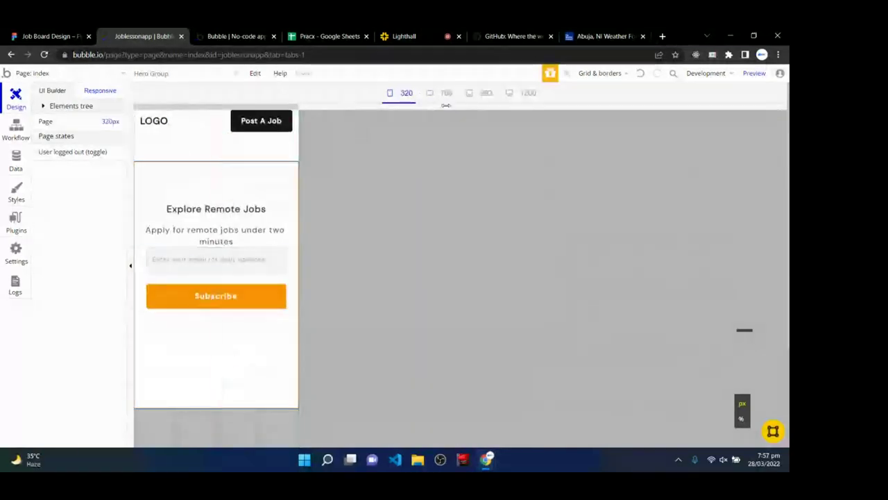
{"action": "left_click", "coordinate": [487, 93]}
{"action": "left_click", "coordinate": [529, 93]}
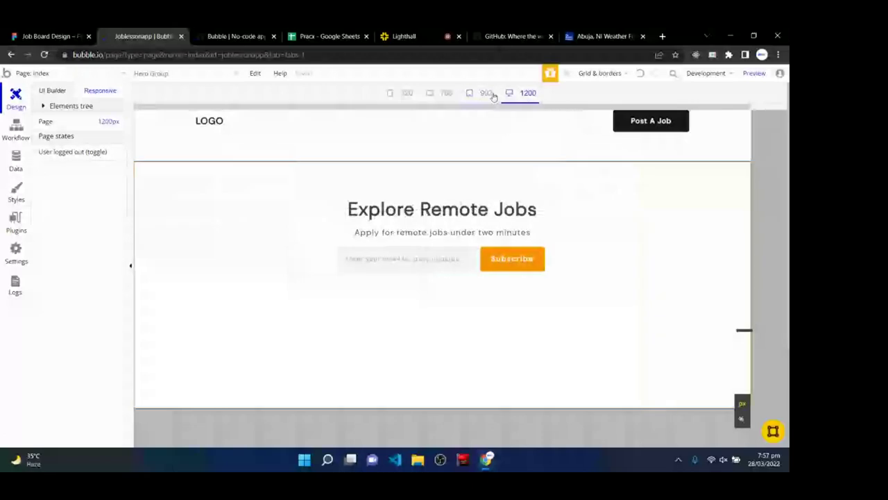
{"action": "left_click", "coordinate": [486, 93]}
{"action": "left_click", "coordinate": [444, 93]}
{"action": "left_click", "coordinate": [405, 93]}
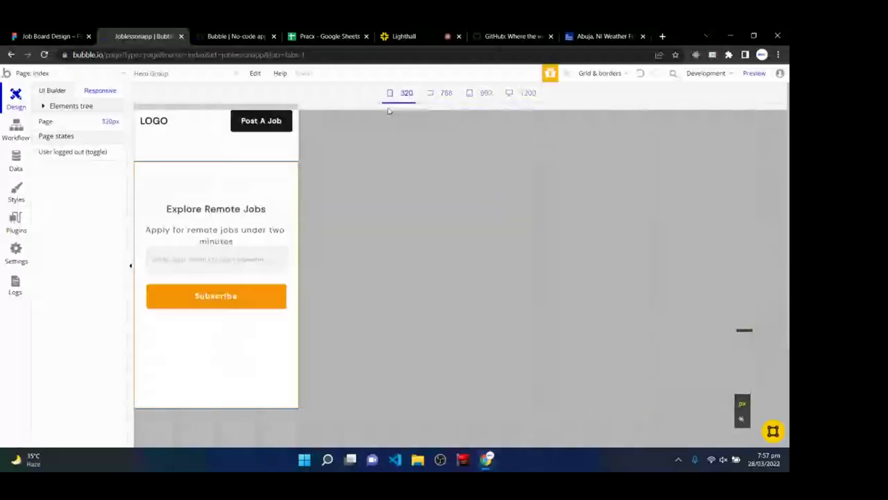
{"action": "left_click", "coordinate": [452, 94]}
{"action": "left_click", "coordinate": [528, 93]}
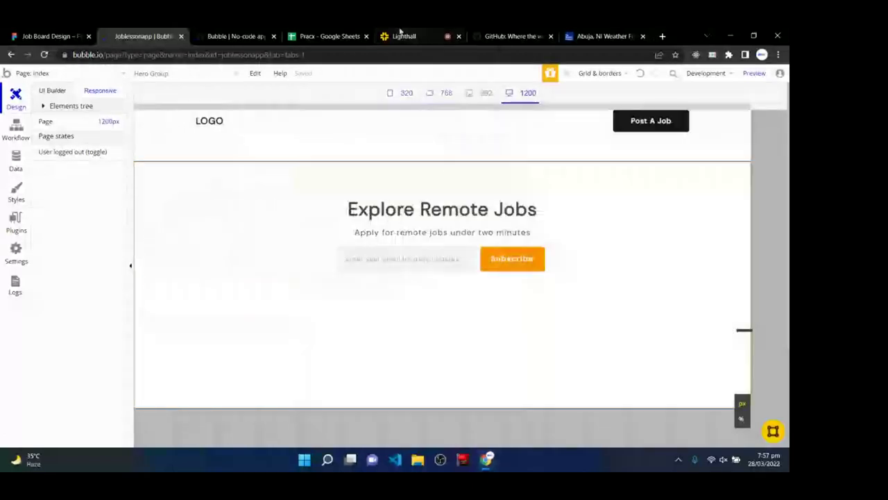
{"action": "left_click", "coordinate": [402, 35]}
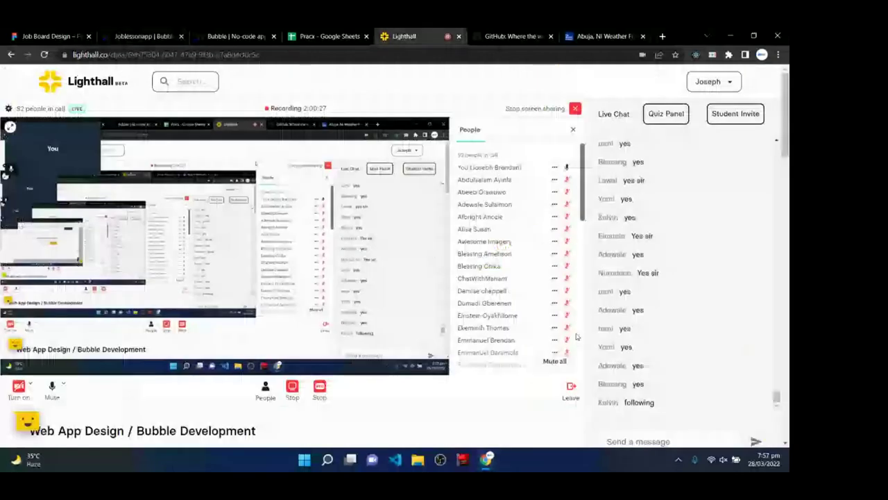
- Read the Lighthall class chat, glance at other tabs, then return to the Bubble editor
{"action": "scroll", "coordinate": [576, 336], "scroll_direction": "down", "scroll_amount": 2}
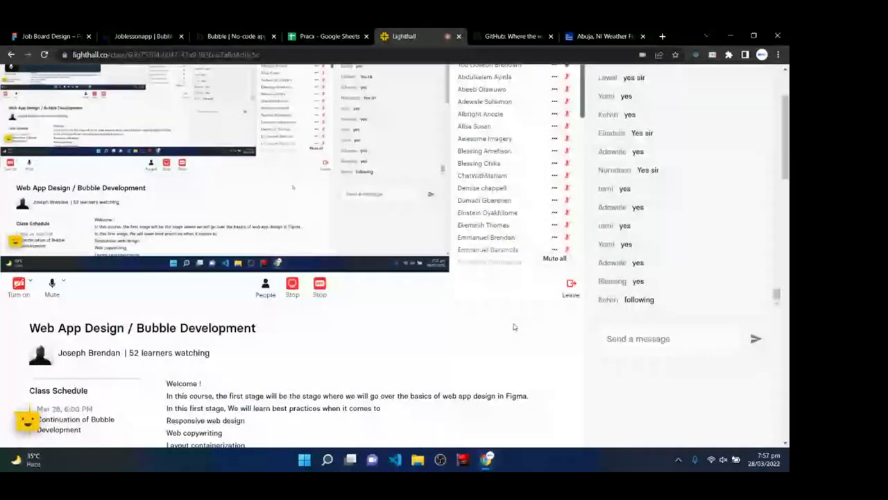
{"action": "scroll", "coordinate": [514, 327], "scroll_direction": "up", "scroll_amount": 2}
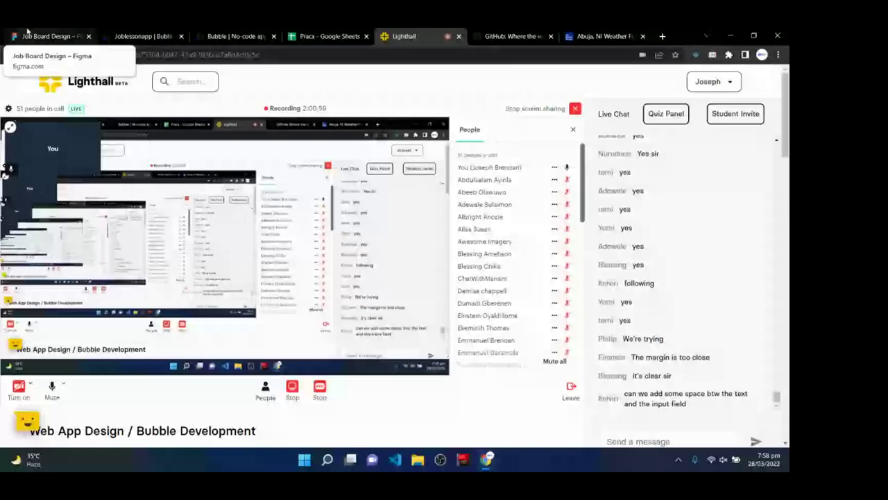
{"action": "left_click", "coordinate": [142, 36]}
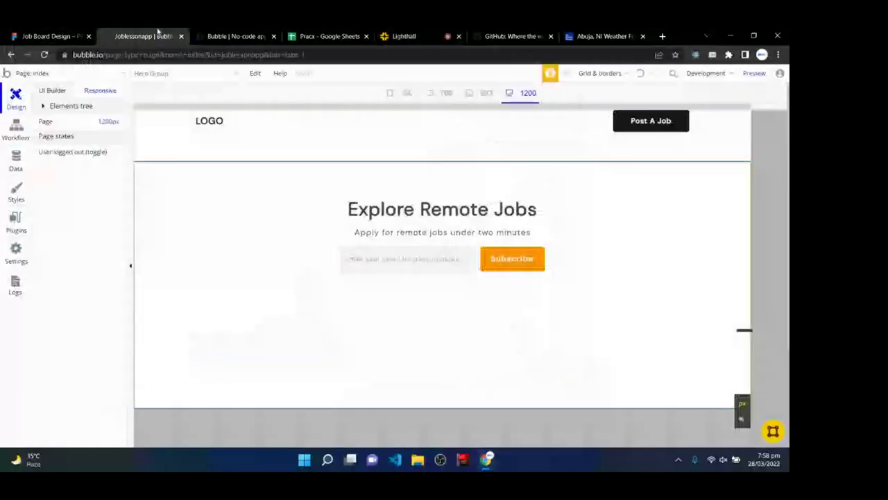
{"action": "left_click", "coordinate": [242, 35]}
{"action": "left_click", "coordinate": [339, 35]}
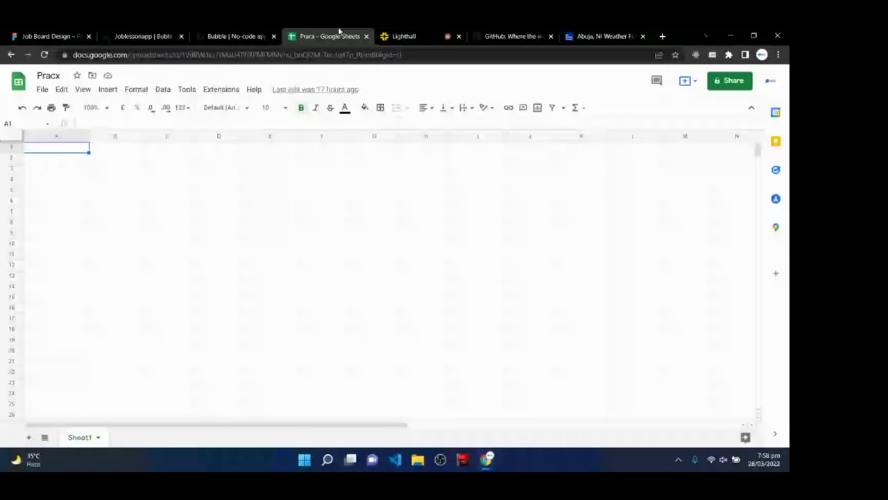
{"action": "left_click", "coordinate": [404, 37]}
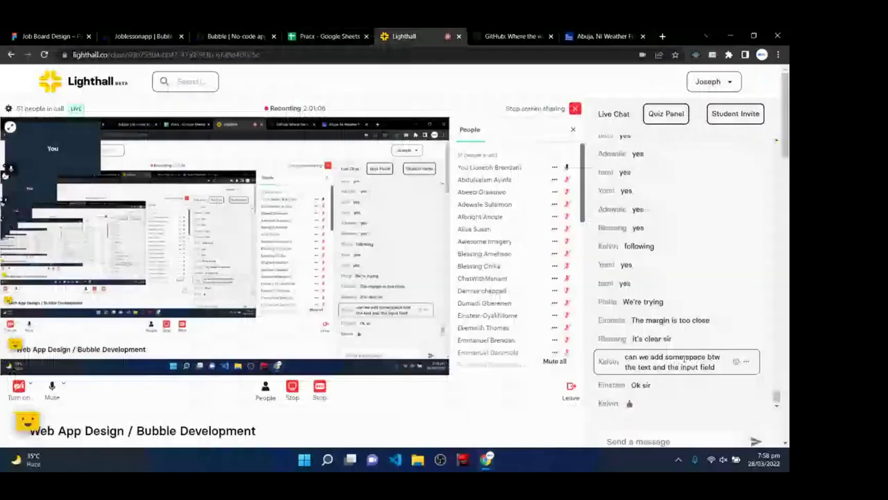
{"action": "left_click", "coordinate": [139, 36]}
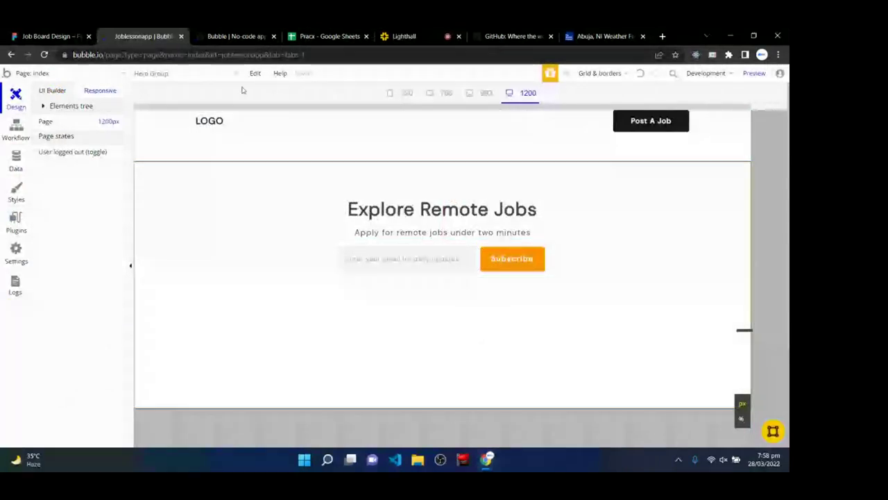
- In the live preview, type random text in the email field to trigger the red invalid border, then clear it
{"action": "key", "text": "ctrl+Tab"}
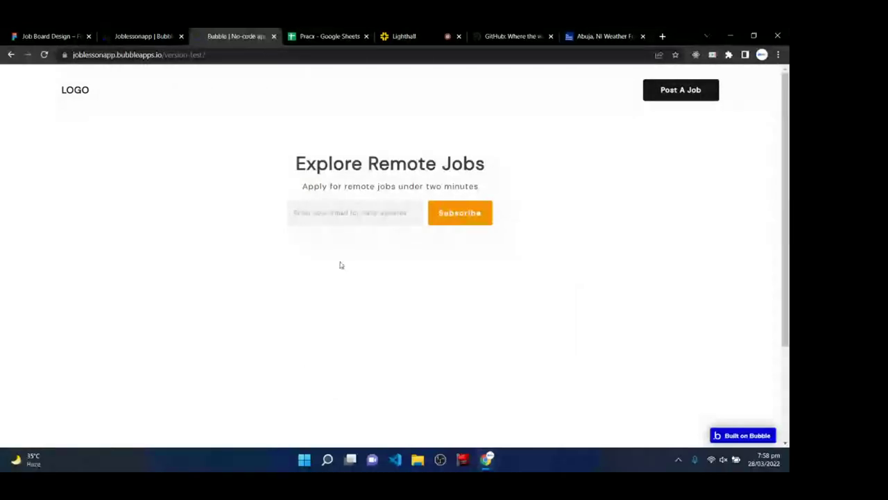
{"action": "left_click", "coordinate": [354, 215]}
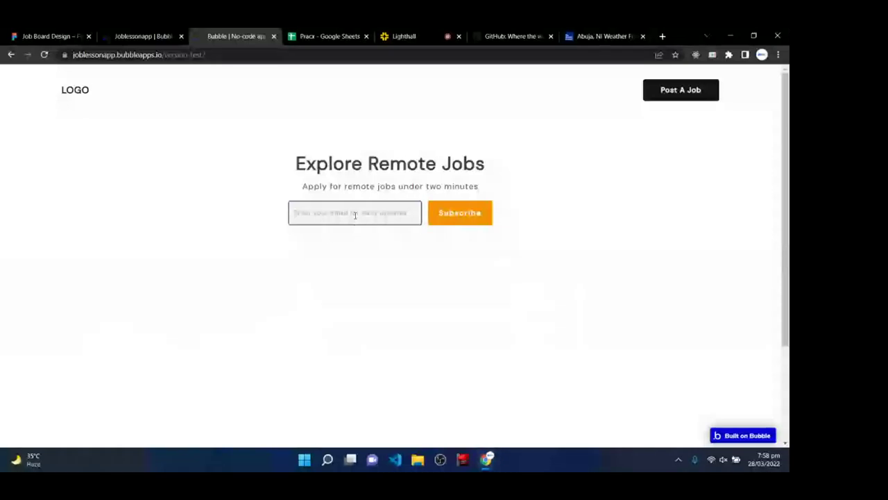
{"action": "type", "text": "gvdfdgdsdfbdfd"}
{"action": "key", "text": "BackSpace"}
{"action": "key", "text": "BackSpace"}
{"action": "key", "text": "BackSpace"}
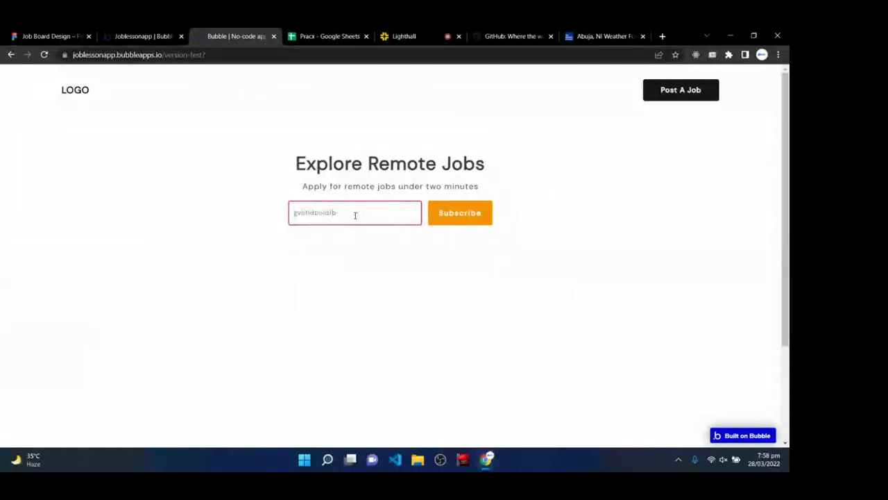
{"action": "key", "text": "BackSpace"}
{"action": "key", "text": "BackSpace"}
{"action": "key", "text": "BackSpace"}
{"action": "key", "text": "BackSpace"}
{"action": "key", "text": "BackSpace"}
{"action": "key", "text": "BackSpace"}
{"action": "key", "text": "BackSpace"}
{"action": "key", "text": "BackSpace"}
{"action": "key", "text": "BackSpace"}
{"action": "key", "text": "BackSpace"}
{"action": "key", "text": "BackSpace"}
{"action": "type", "text": "s ngfdvnddv"}
{"action": "key", "text": "ctrl+a"}
{"action": "key", "text": "BackSpace"}
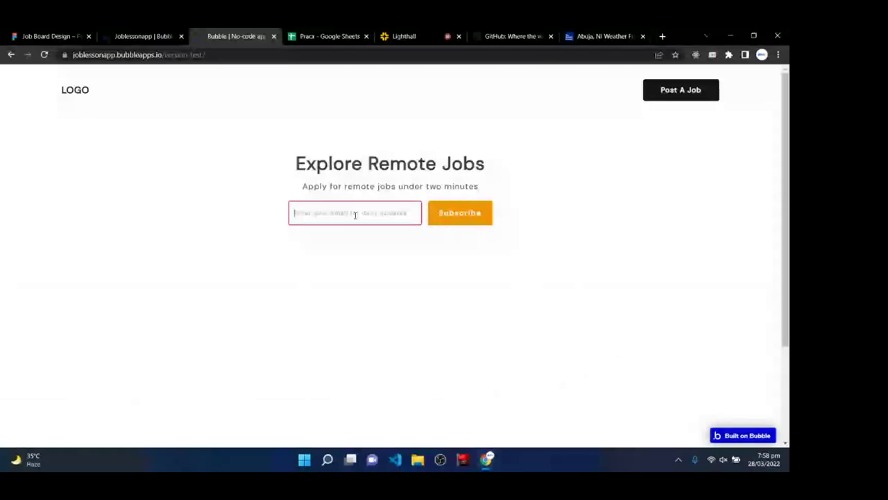
{"action": "type", "text": "ufbxv jbgb"}
{"action": "key", "text": "BackSpace"}
{"action": "key", "text": "BackSpace"}
{"action": "key", "text": "BackSpace"}
{"action": "key", "text": "BackSpace"}
{"action": "key", "text": "BackSpace"}
{"action": "key", "text": "BackSpace"}
{"action": "key", "text": "BackSpace"}
{"action": "key", "text": "BackSpace"}
{"action": "key", "text": "BackSpace"}
{"action": "key", "text": "BackSpace"}
{"action": "left_click", "coordinate": [349, 306]}
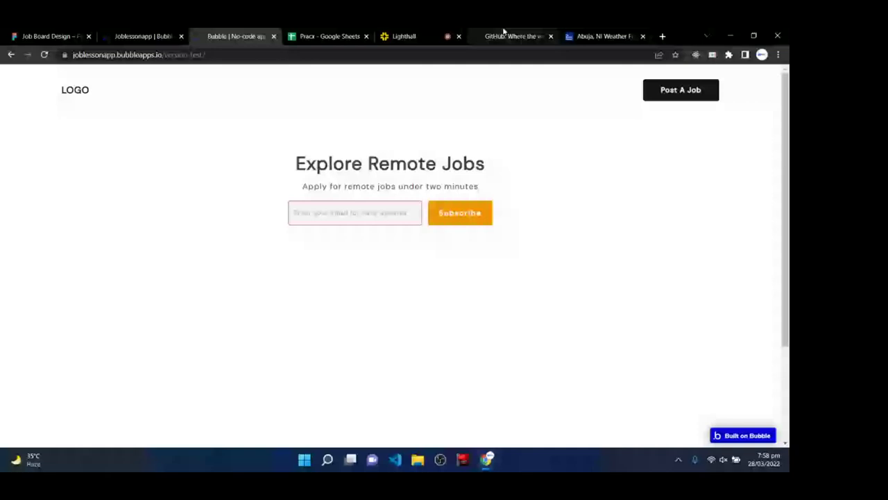
- Read the Lighthall chat questions, then return to Bubble's data settings
{"action": "left_click", "coordinate": [410, 37]}
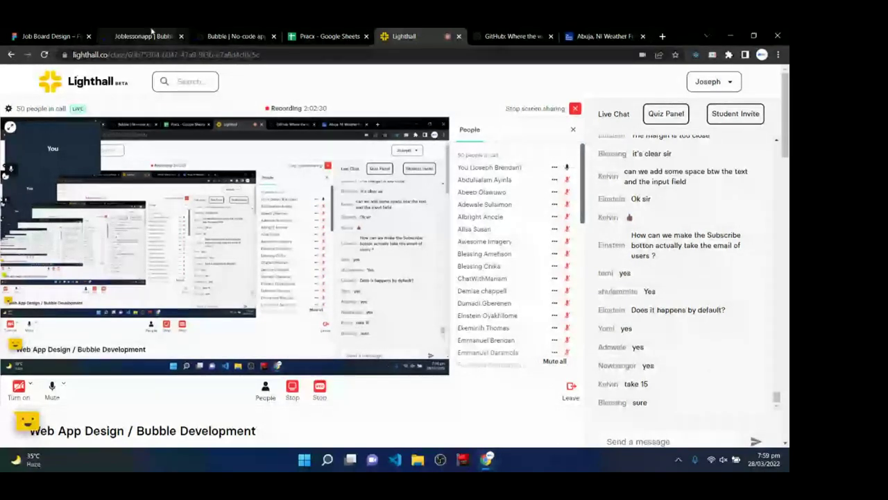
{"action": "left_click", "coordinate": [144, 36]}
- Create a new data type named 'Subscribe'
{"action": "left_click", "coordinate": [15, 159]}
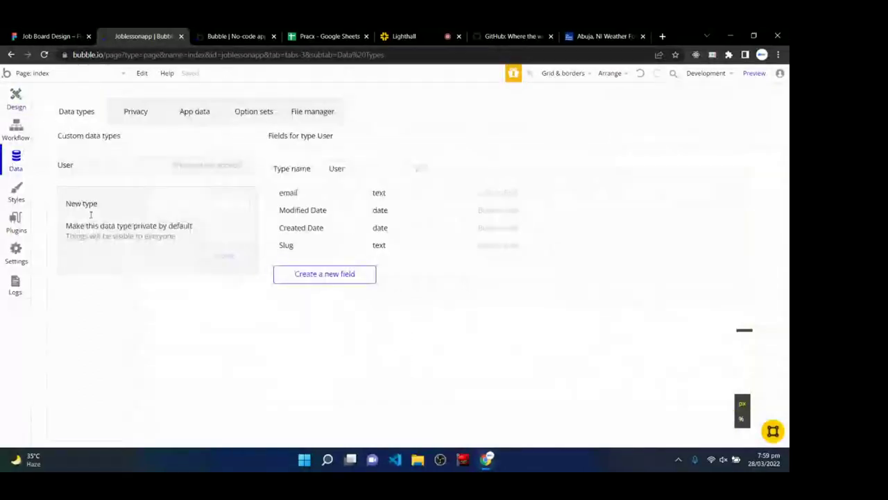
{"action": "left_click", "coordinate": [216, 208]}
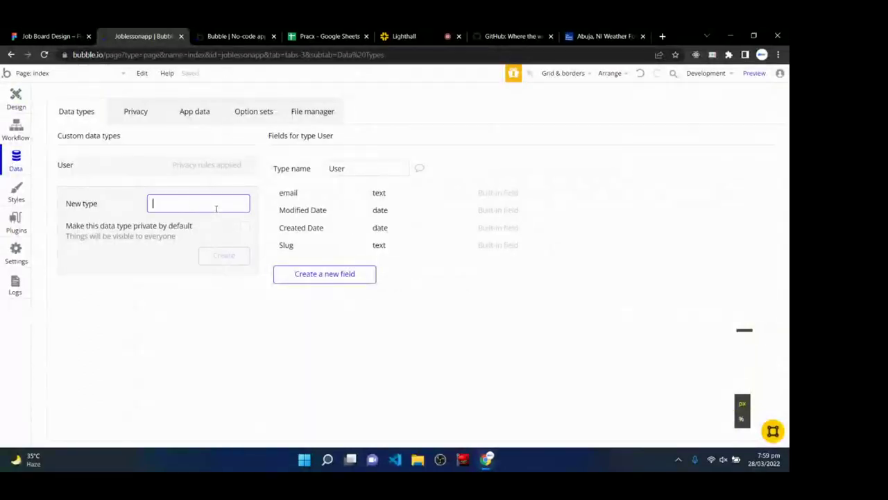
{"action": "type", "text": "Su"}
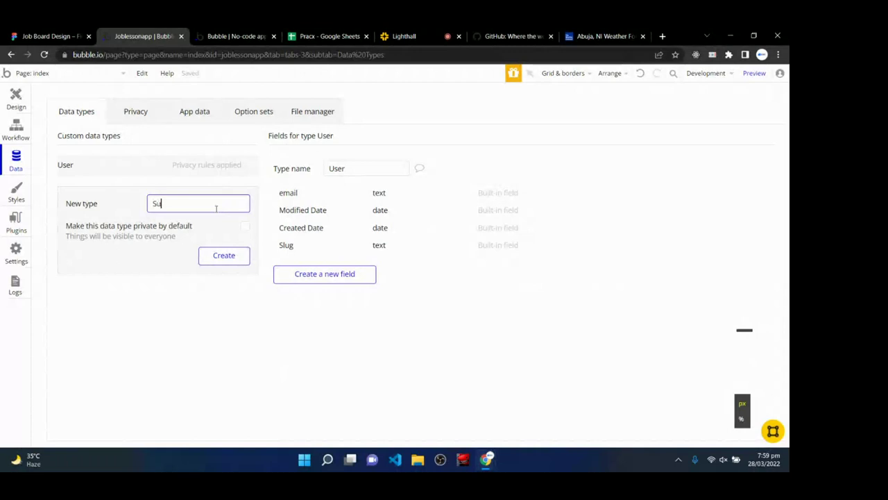
{"action": "type", "text": "s"}
{"action": "key", "text": "BackSpace"}
{"action": "type", "text": "bscribe"}
{"action": "key", "text": "Return"}
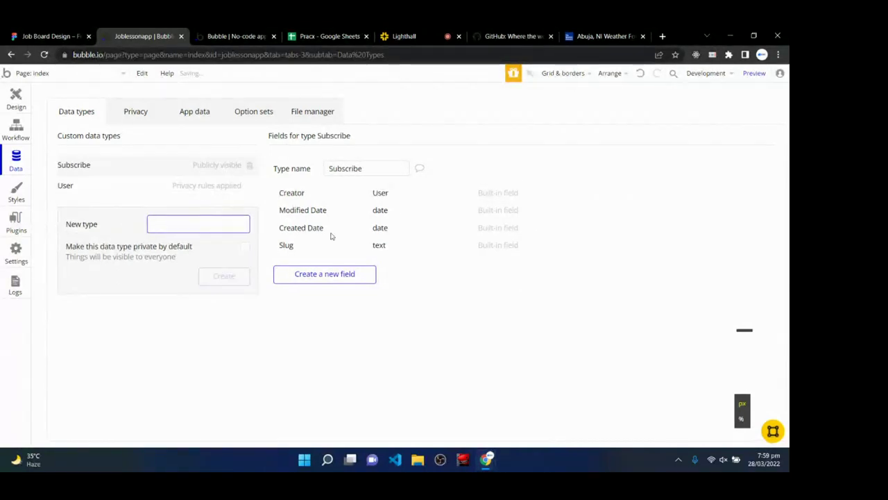
- Add a text field 'Sub email' to the Subscribe type
{"action": "left_click", "coordinate": [327, 276]}
{"action": "type", "text": "Email"}
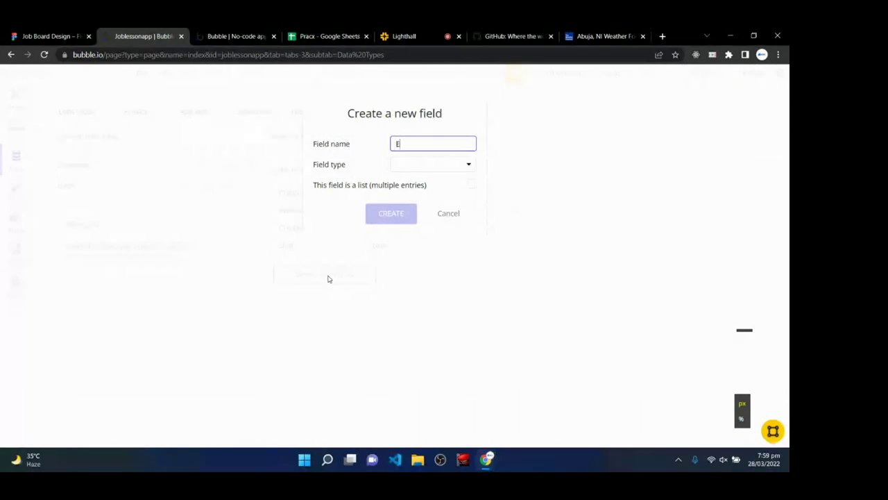
{"action": "key", "text": "BackSpace"}
{"action": "key", "text": "BackSpace"}
{"action": "key", "text": "BackSpace"}
{"action": "key", "text": "BackSpace"}
{"action": "key", "text": "BackSpace"}
{"action": "type", "text": "Sub email"}
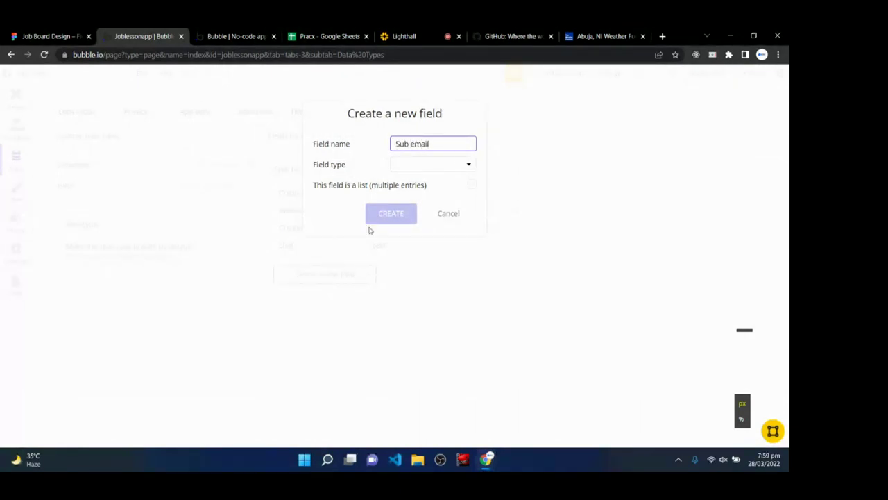
{"action": "left_click", "coordinate": [409, 165]}
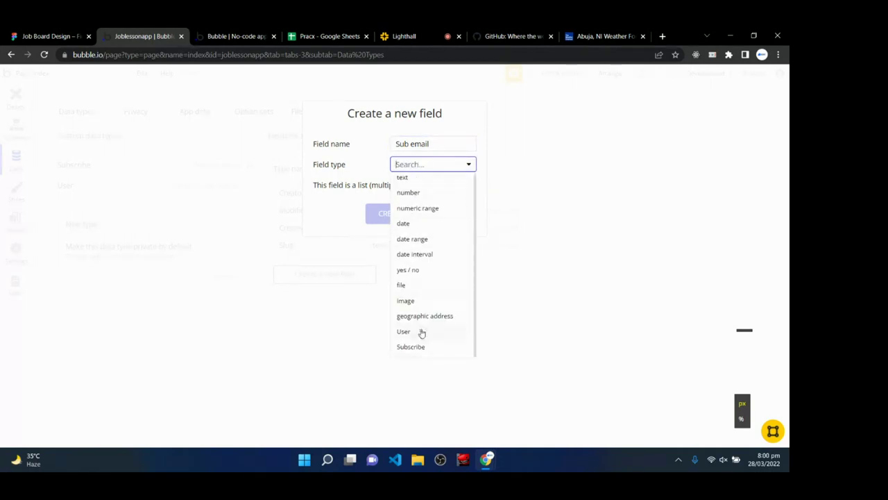
{"action": "left_click", "coordinate": [421, 181]}
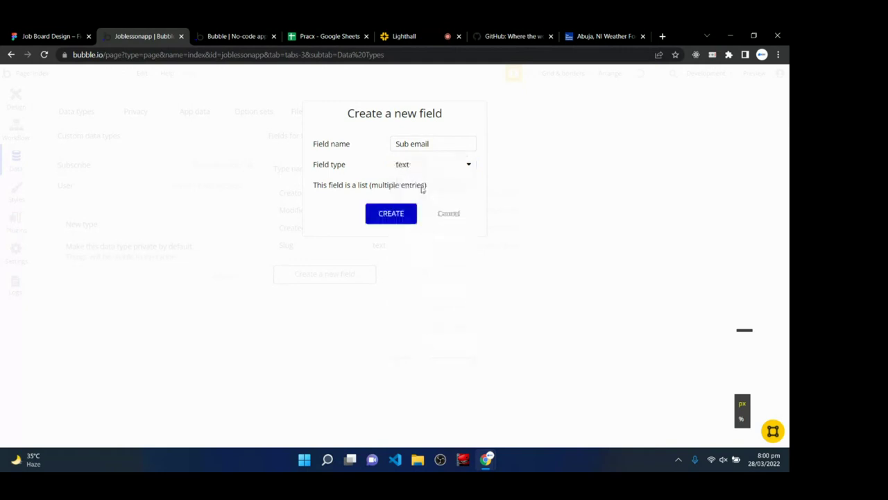
{"action": "left_click", "coordinate": [388, 217]}
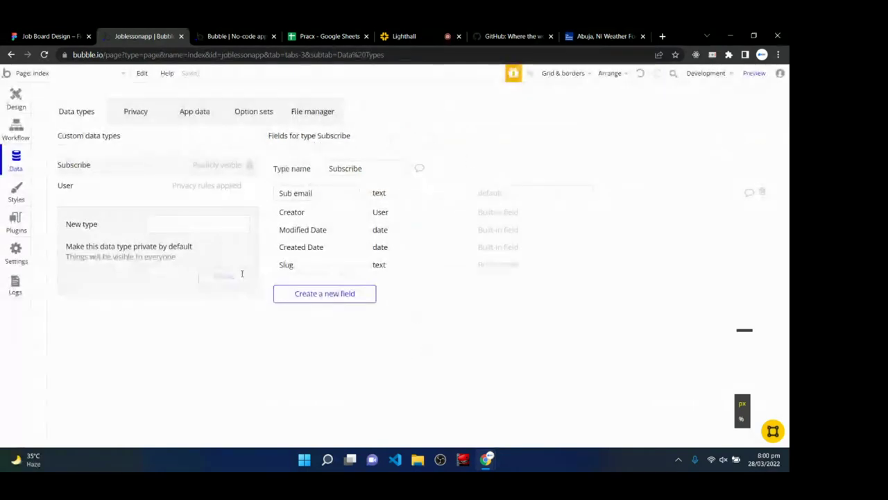
- Delete the User type's privacy rule and go back to Design
{"action": "left_click", "coordinate": [208, 186]}
{"action": "left_click", "coordinate": [754, 169]}
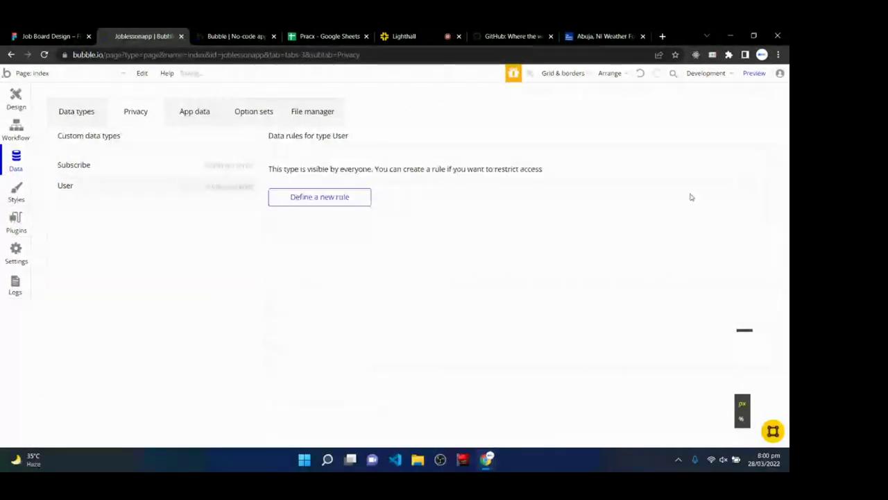
{"action": "left_click", "coordinate": [82, 168]}
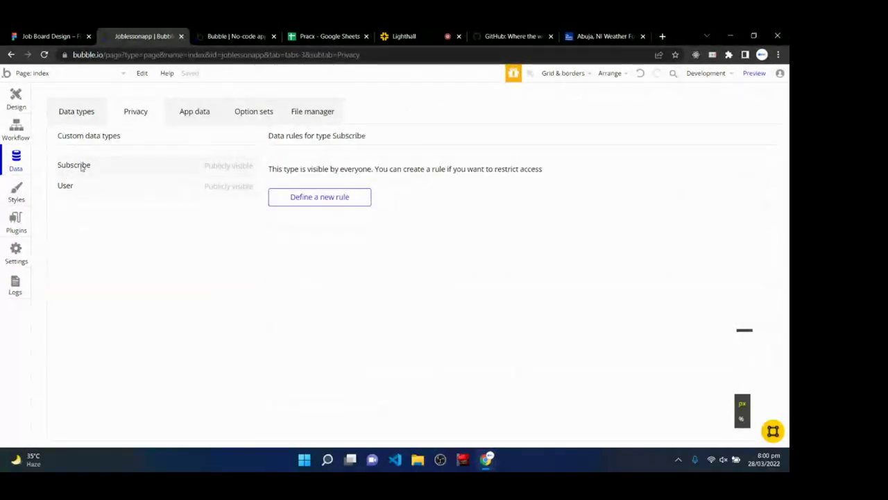
{"action": "left_click", "coordinate": [65, 112]}
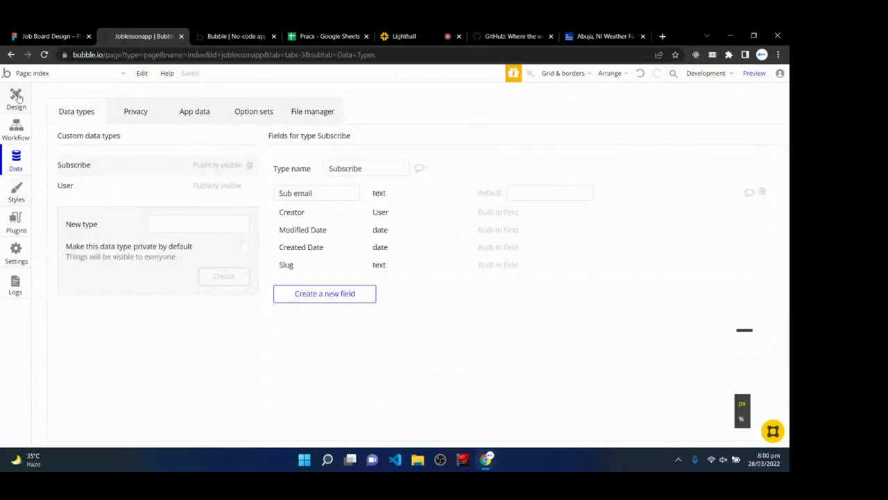
{"action": "left_click", "coordinate": [16, 97]}
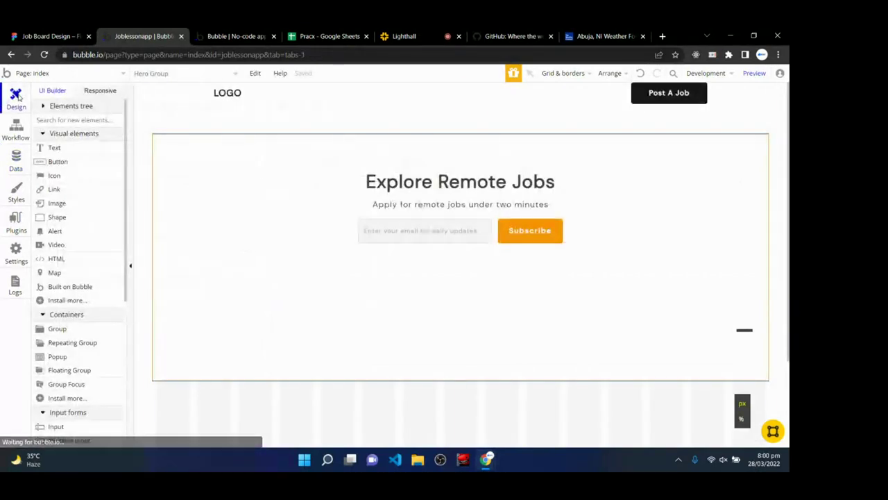
- Start the Subscribe button's click workflow with a 'Create a new thing' action of type Subscribe
{"action": "double_click", "coordinate": [517, 241]}
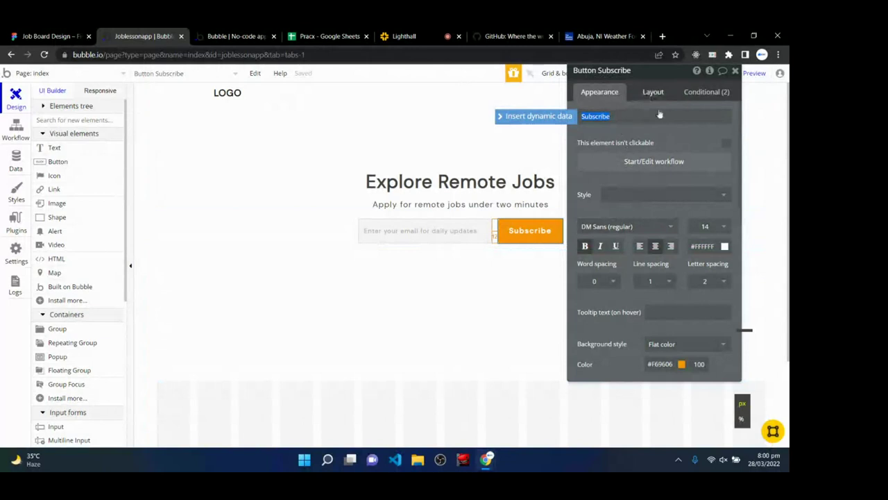
{"action": "left_click", "coordinate": [636, 162]}
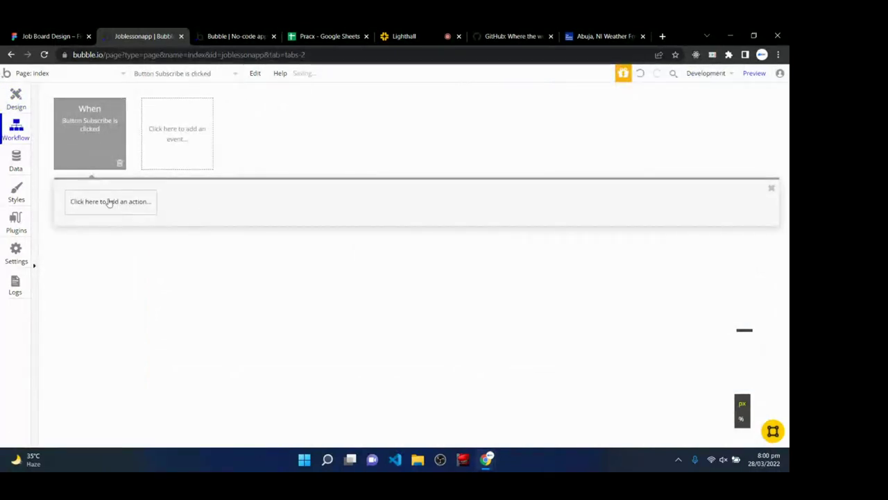
{"action": "left_click", "coordinate": [109, 202]}
{"action": "mouse_move", "coordinate": [97, 262]}
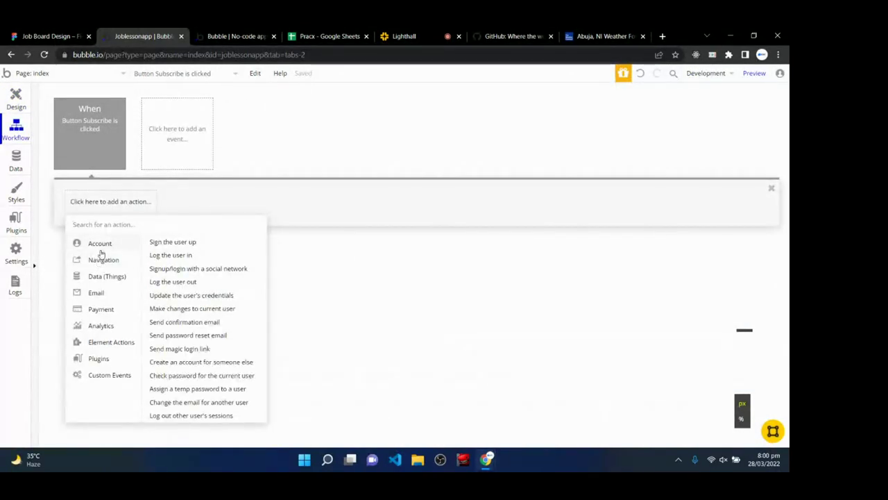
{"action": "mouse_move", "coordinate": [99, 278]}
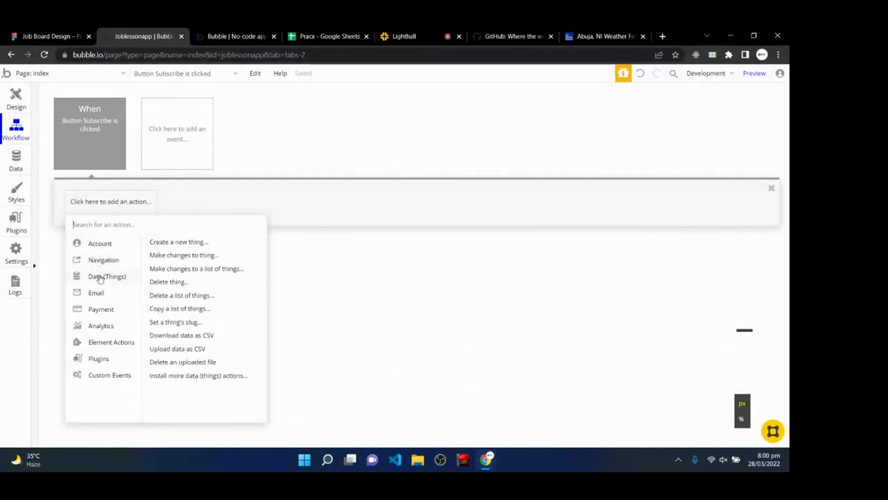
{"action": "left_click", "coordinate": [177, 244]}
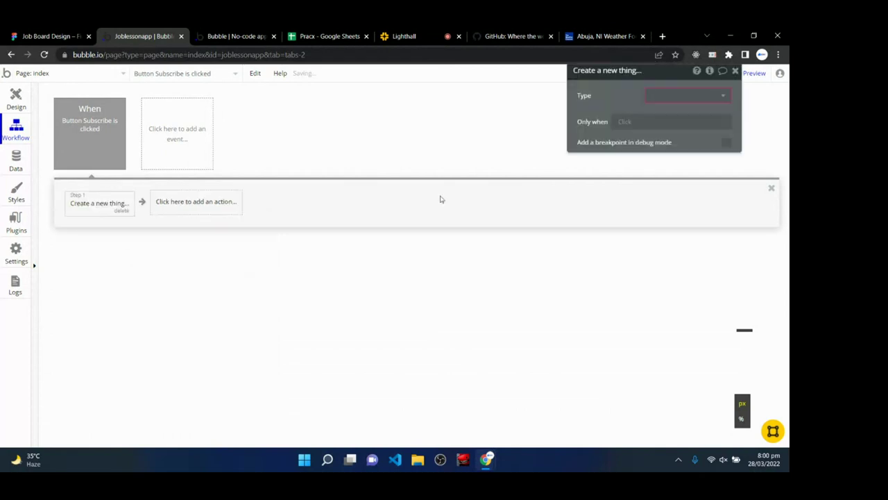
{"action": "left_click", "coordinate": [684, 97]}
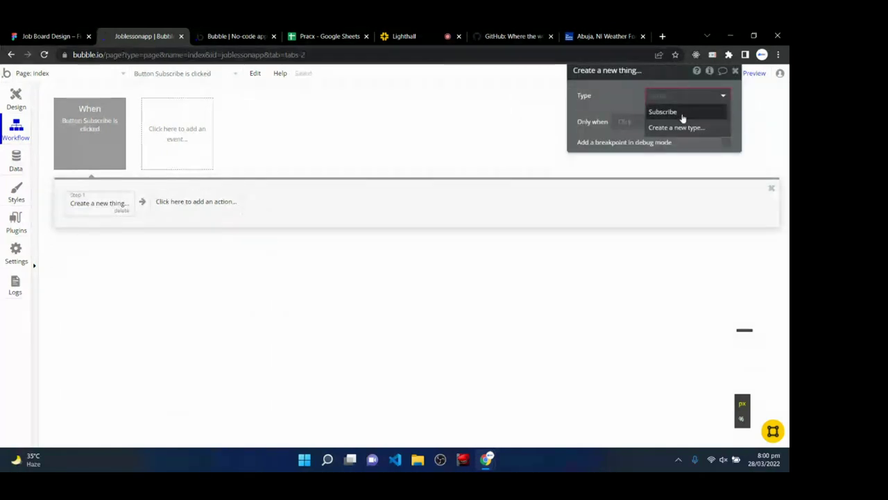
{"action": "left_click", "coordinate": [682, 114]}
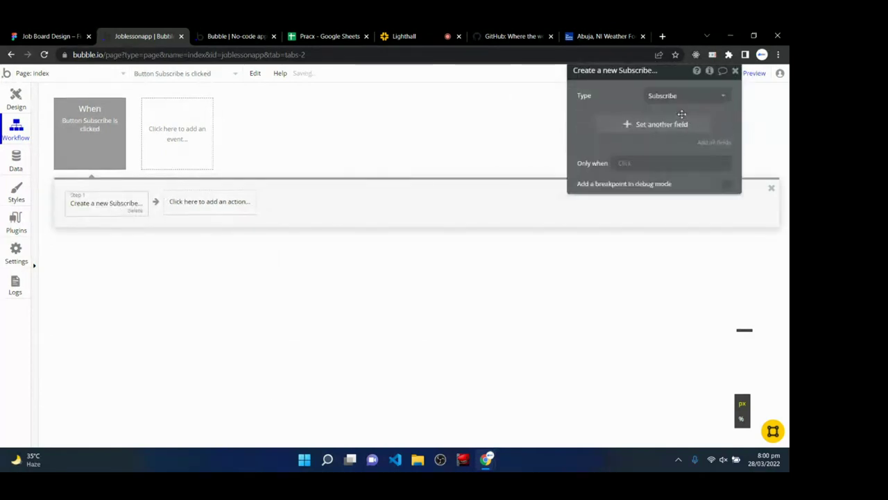
- Set the new Subscribe record's Sub email to the email input's value
{"action": "left_click", "coordinate": [709, 143]}
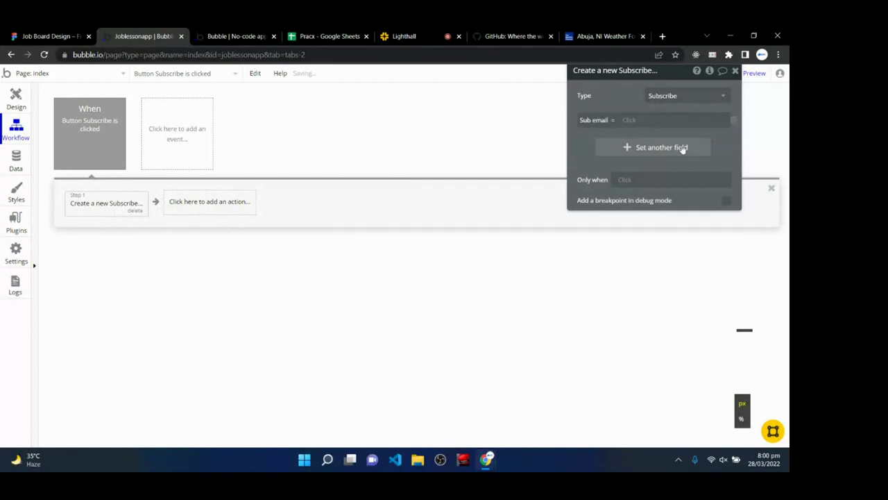
{"action": "left_click", "coordinate": [632, 121]}
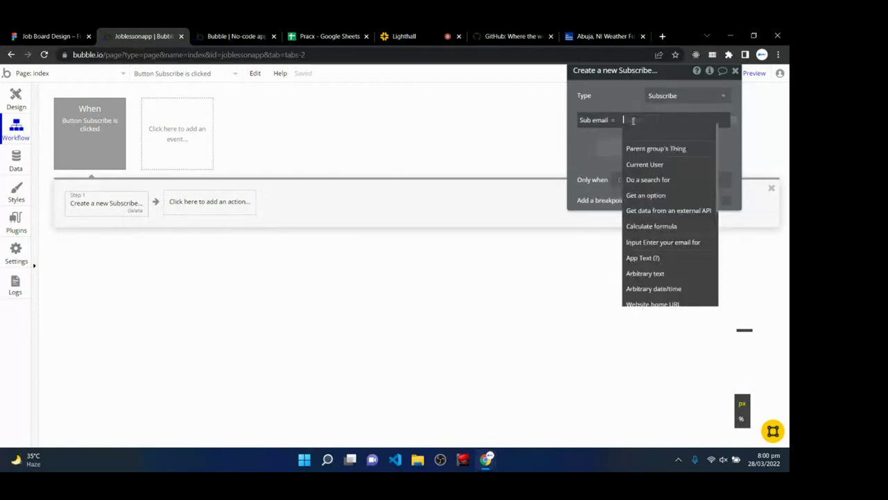
{"action": "left_click", "coordinate": [659, 245]}
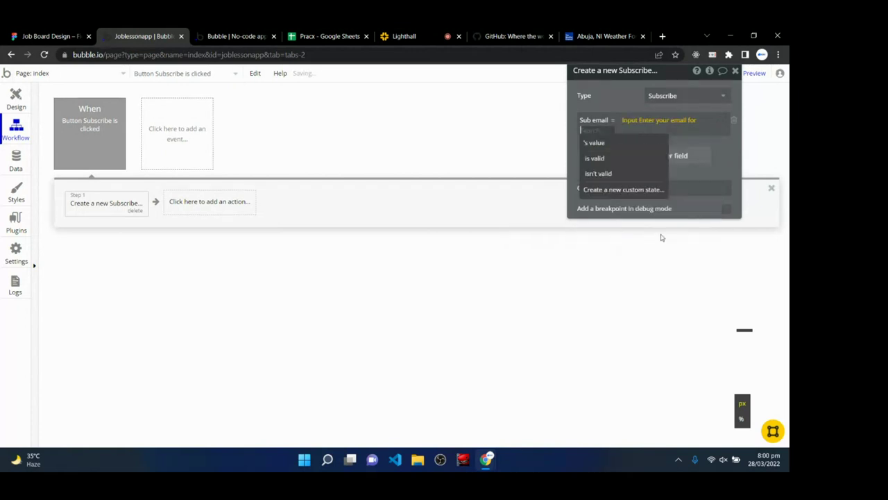
{"action": "left_click", "coordinate": [628, 146]}
{"action": "left_click", "coordinate": [714, 176]}
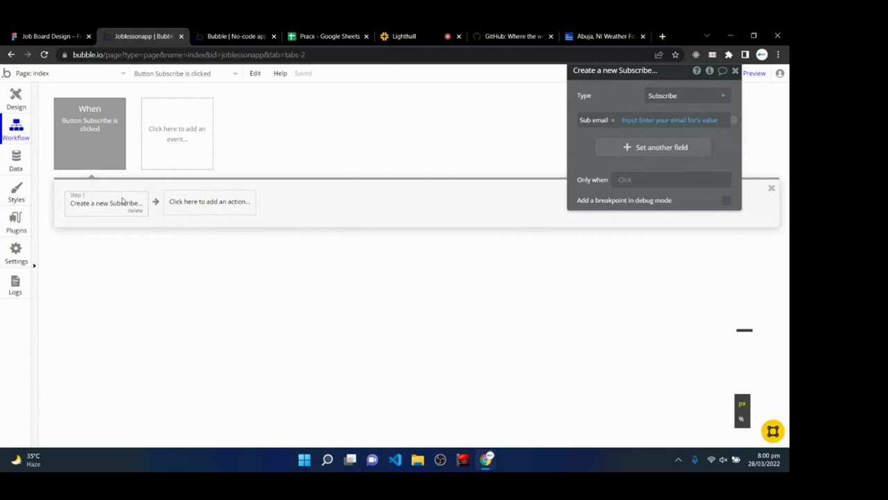
{"action": "left_click", "coordinate": [223, 210]}
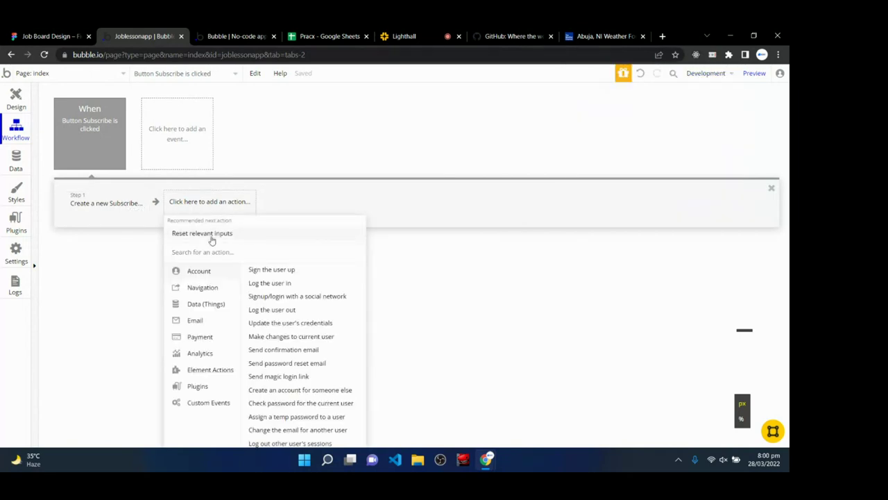
- Add a reset-inputs action and then a Send email action to the Subscribe workflow
{"action": "left_click", "coordinate": [211, 235]}
{"action": "left_click", "coordinate": [287, 202]}
{"action": "mouse_move", "coordinate": [302, 292]}
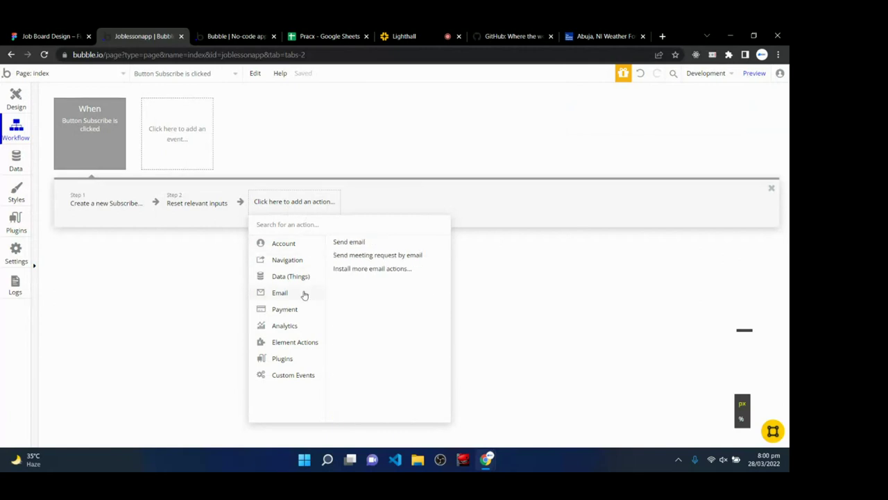
{"action": "left_click", "coordinate": [362, 243]}
- Send the email to the email input's value and replace the old sender name with JOB LESSON
{"action": "left_click", "coordinate": [668, 99]}
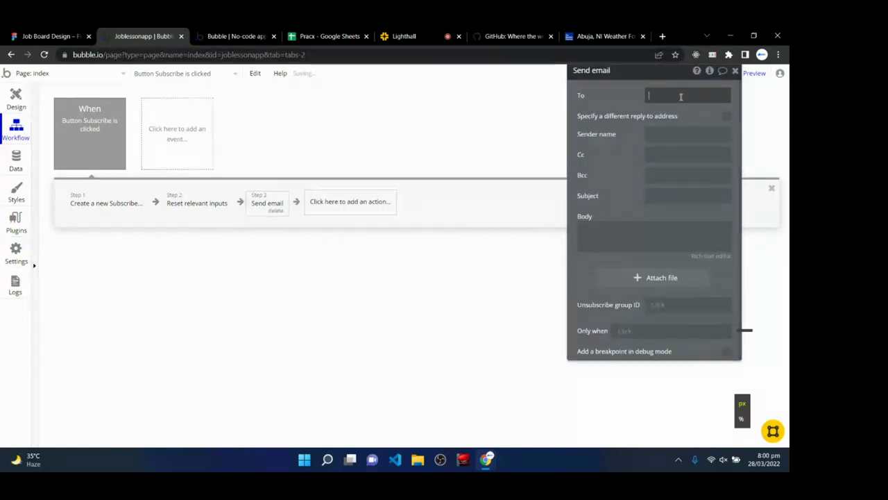
{"action": "left_click", "coordinate": [668, 98]}
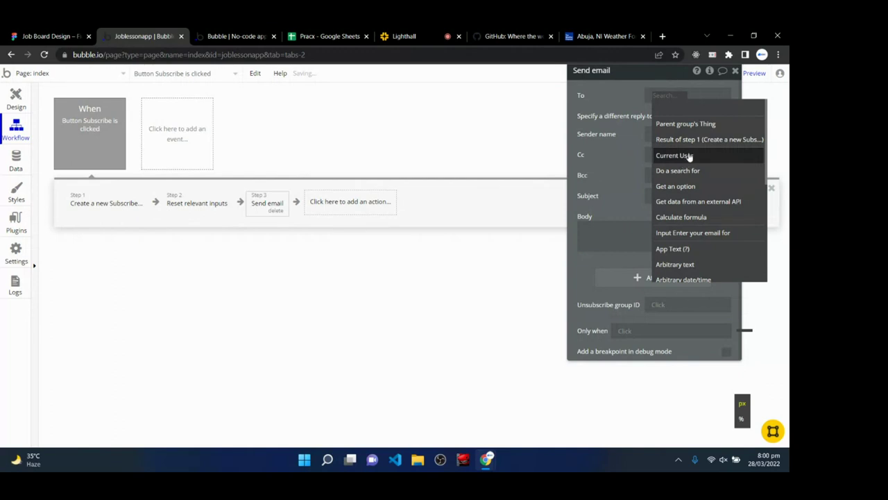
{"action": "left_click", "coordinate": [701, 236]}
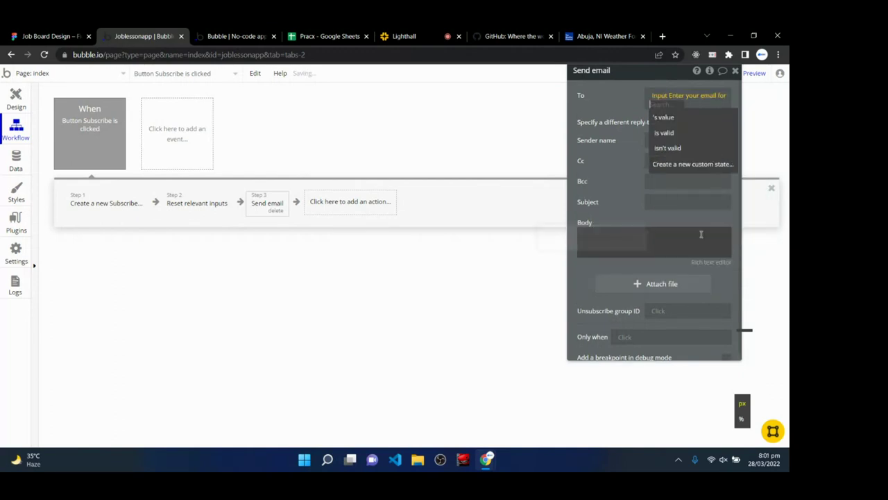
{"action": "left_click", "coordinate": [678, 115]}
{"action": "left_click", "coordinate": [683, 139]}
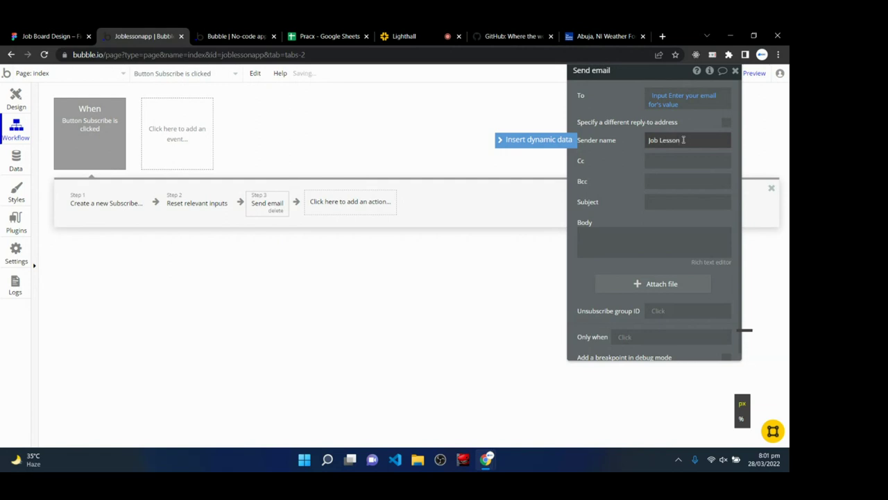
{"action": "triple_click", "coordinate": [674, 138]}
{"action": "left_click", "coordinate": [675, 139]}
{"action": "key", "text": "BackSpace"}
{"action": "key", "text": "BackSpace"}
{"action": "key", "text": "BackSpace"}
{"action": "key", "text": "BackSpace"}
{"action": "key", "text": "BackSpace"}
{"action": "key", "text": "BackSpace"}
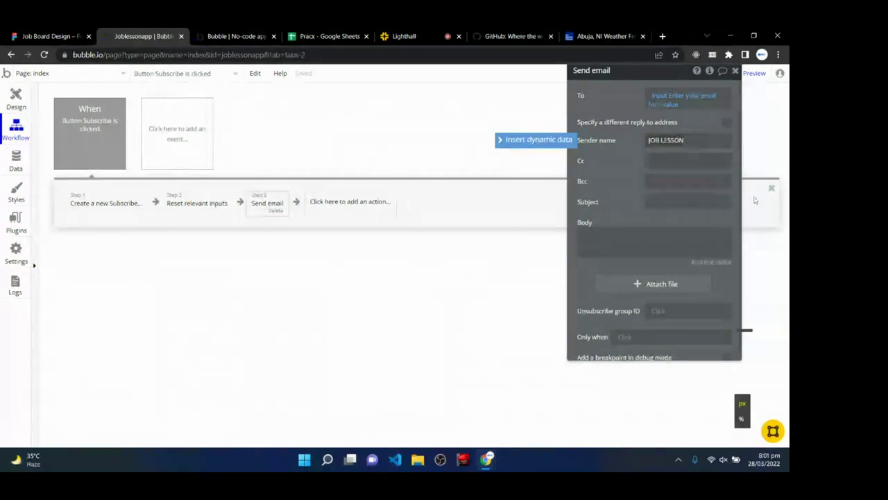
- Give the email the subject 'WELCOME WELCOME' and the body 'You have subscribed'
{"action": "left_click", "coordinate": [694, 201]}
{"action": "type", "text": "WELCOME"}
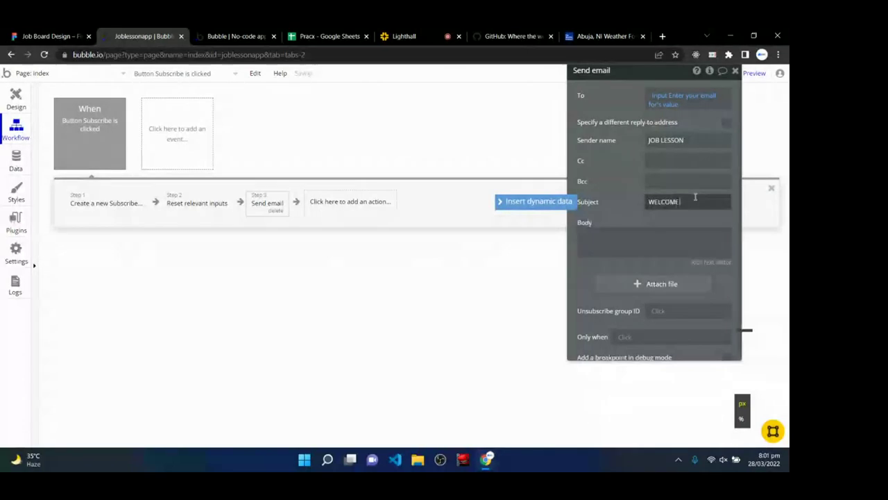
{"action": "type", "text": " WELCOME"}
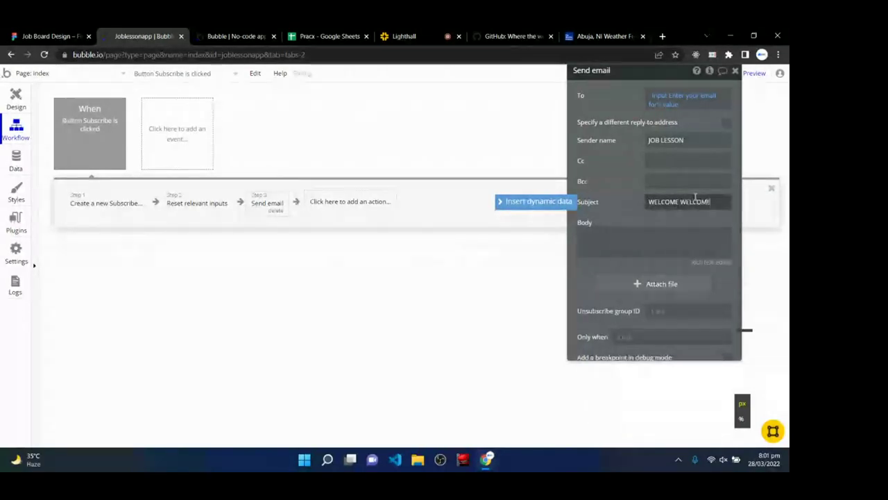
{"action": "left_click", "coordinate": [682, 246]}
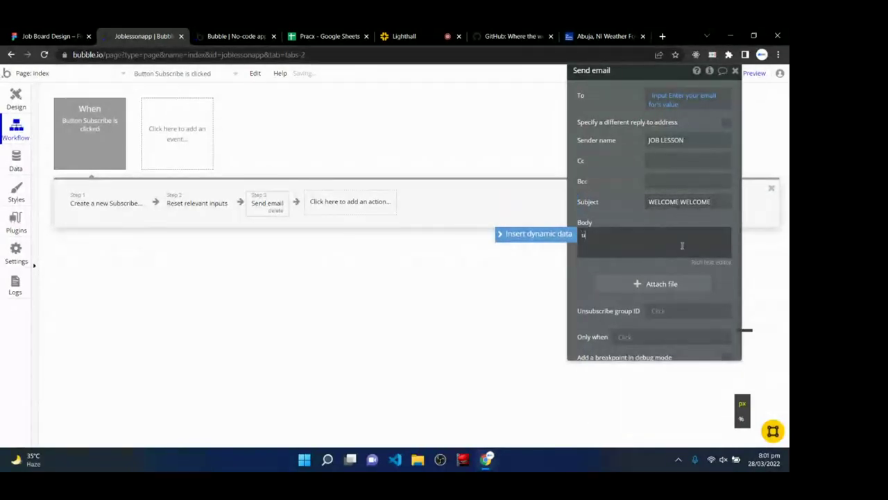
{"action": "type", "text": "Yp"}
{"action": "type", "text": "u have"}
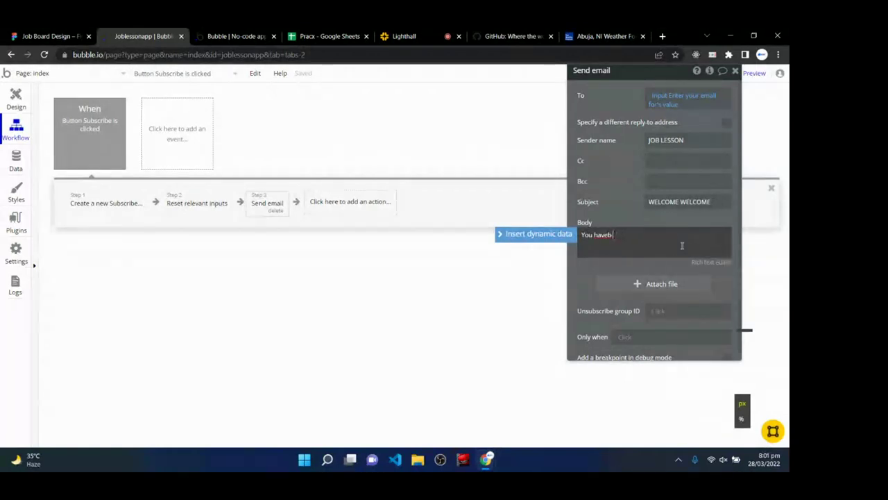
{"action": "type", "text": " subsa"}
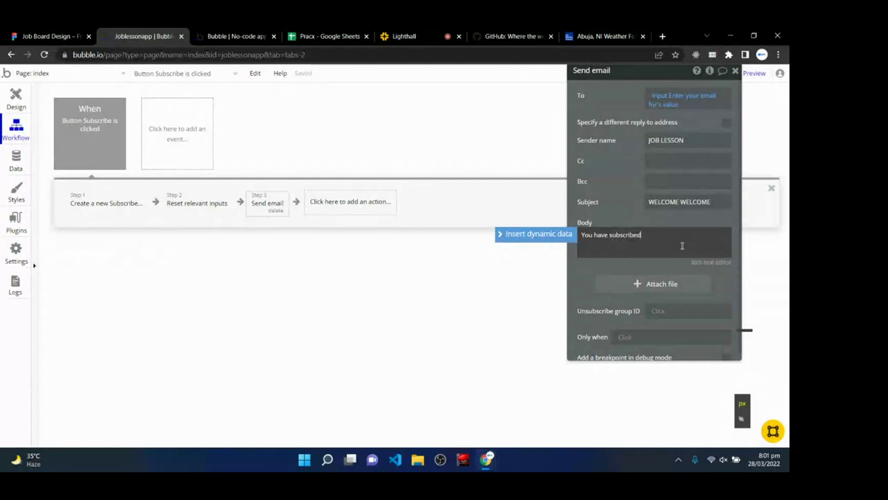
{"action": "left_click", "coordinate": [587, 273]}
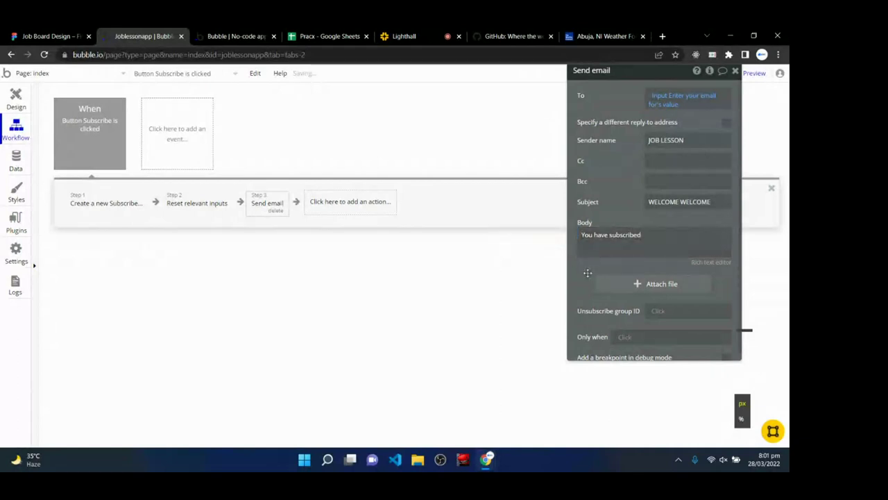
{"action": "scroll", "coordinate": [638, 277], "scroll_direction": "down", "scroll_amount": 1}
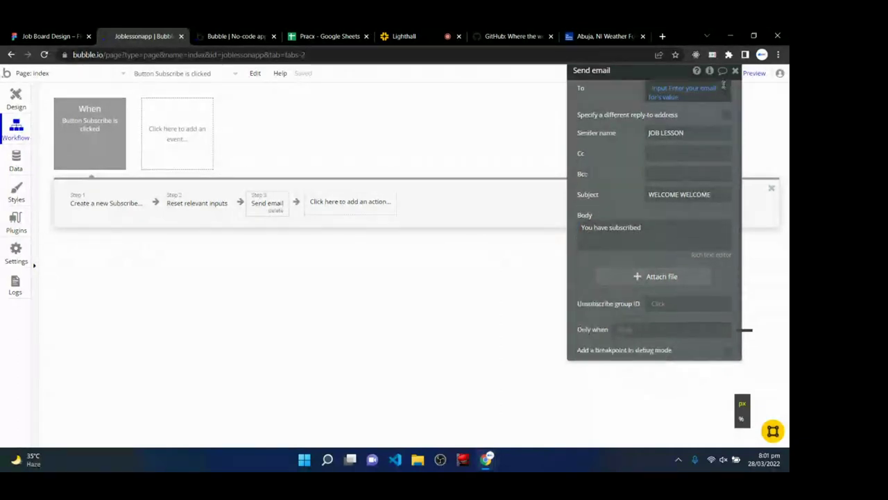
{"action": "left_click", "coordinate": [454, 228]}
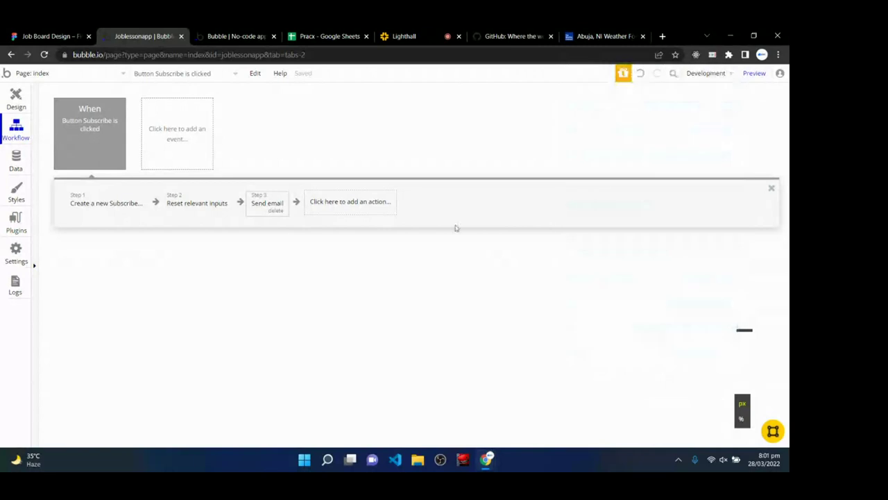
{"action": "left_click", "coordinate": [339, 207]}
- Add a Go to page step whose destination is the index page
{"action": "mouse_move", "coordinate": [343, 259]}
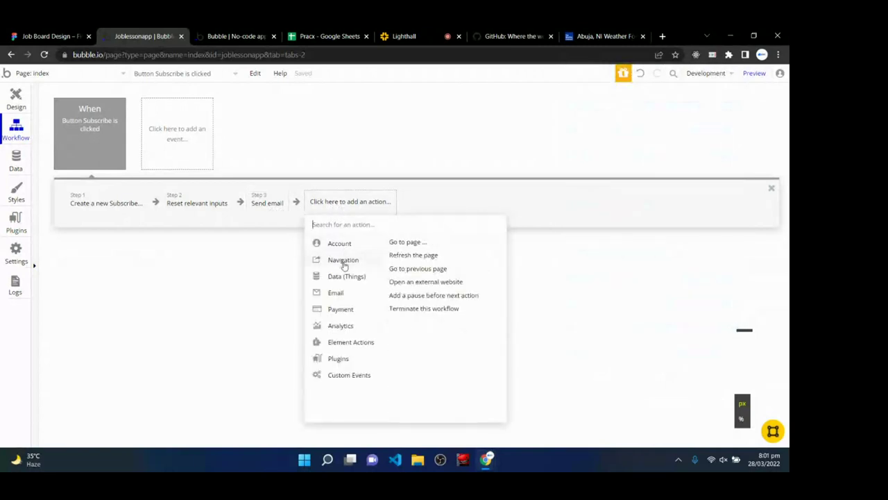
{"action": "left_click", "coordinate": [412, 243]}
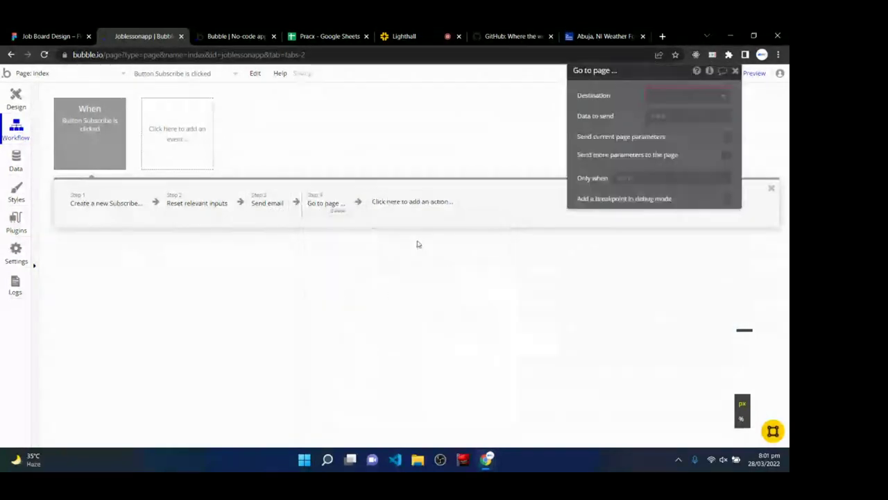
{"action": "left_click", "coordinate": [676, 97]}
{"action": "left_click", "coordinate": [674, 113]}
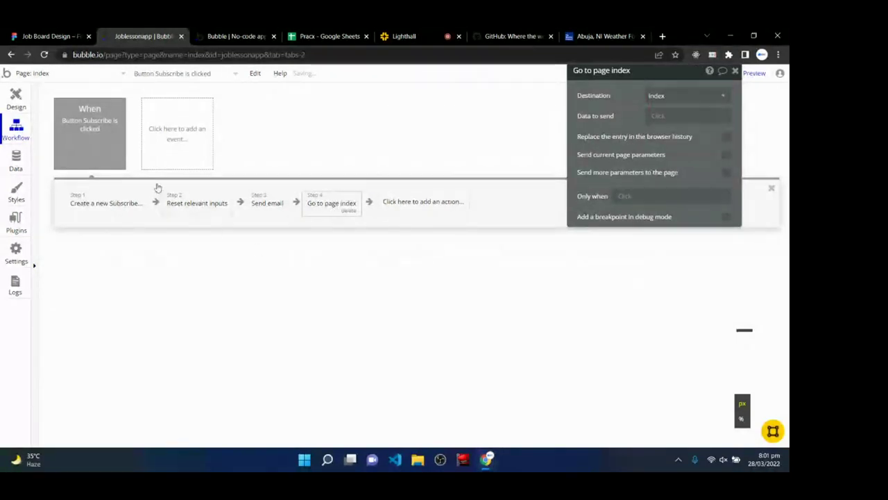
- Reload the preview tab, then open the editor's Data tab to view the data types
{"action": "left_click", "coordinate": [14, 99]}
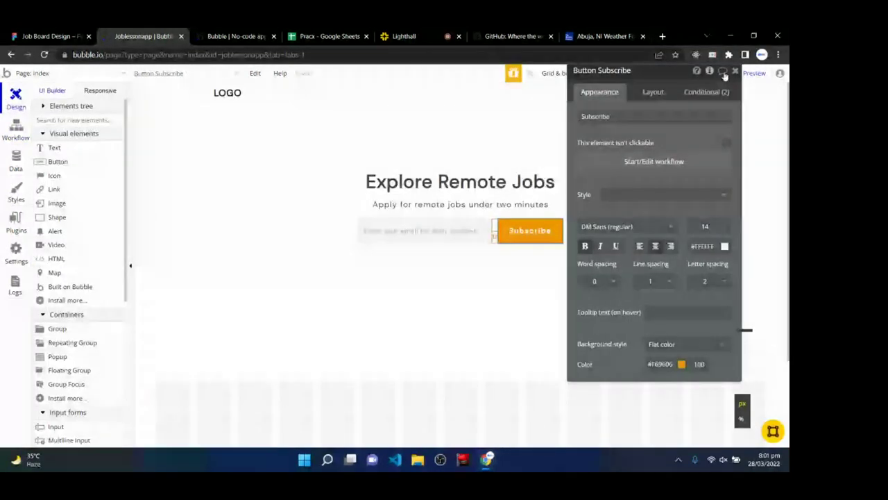
{"action": "left_click", "coordinate": [256, 35]}
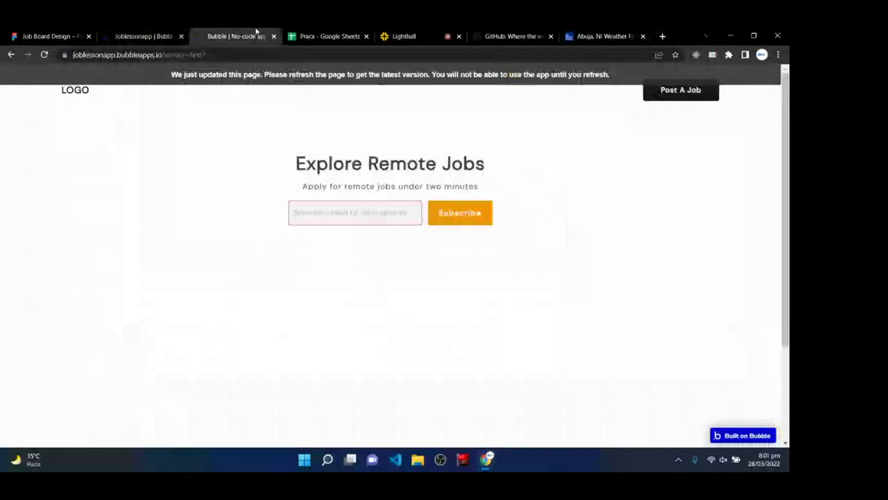
{"action": "left_click", "coordinate": [254, 77]}
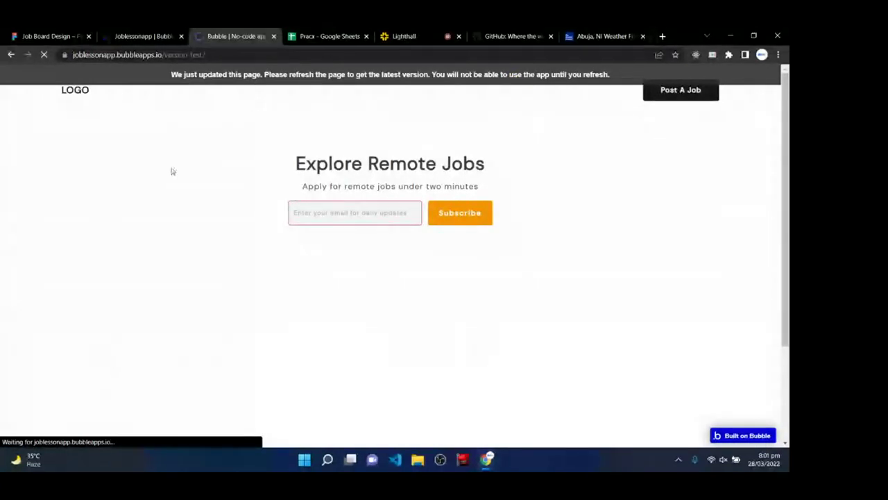
{"action": "left_click", "coordinate": [138, 35]}
{"action": "left_click", "coordinate": [15, 161]}
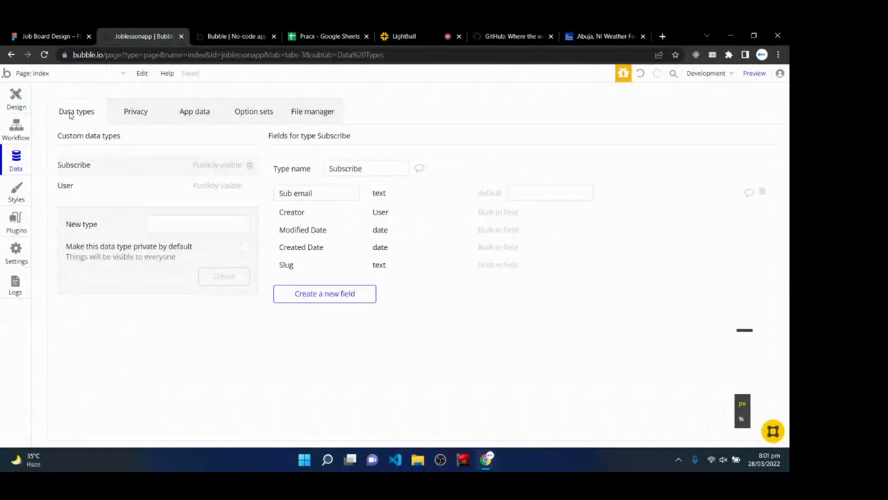
- Check All Subscribes in App data, then submit a test email on the preview page
{"action": "left_click", "coordinate": [200, 116]}
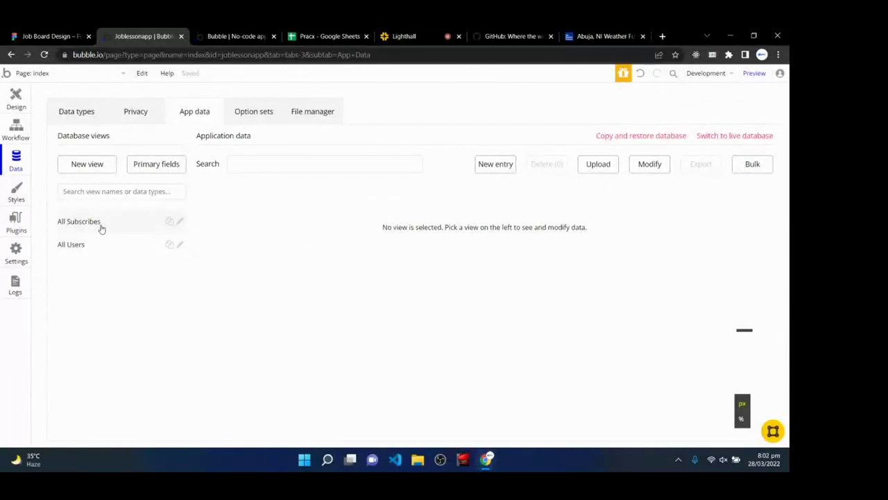
{"action": "left_click", "coordinate": [100, 222]}
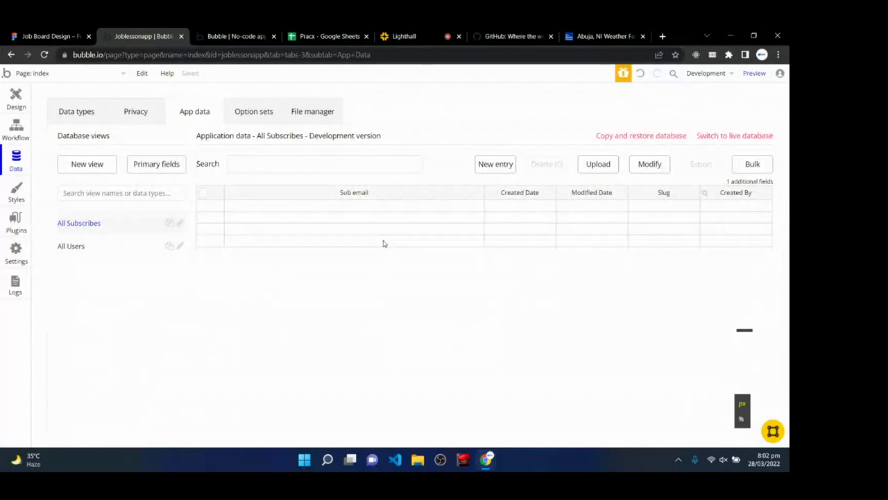
{"action": "left_click", "coordinate": [234, 36]}
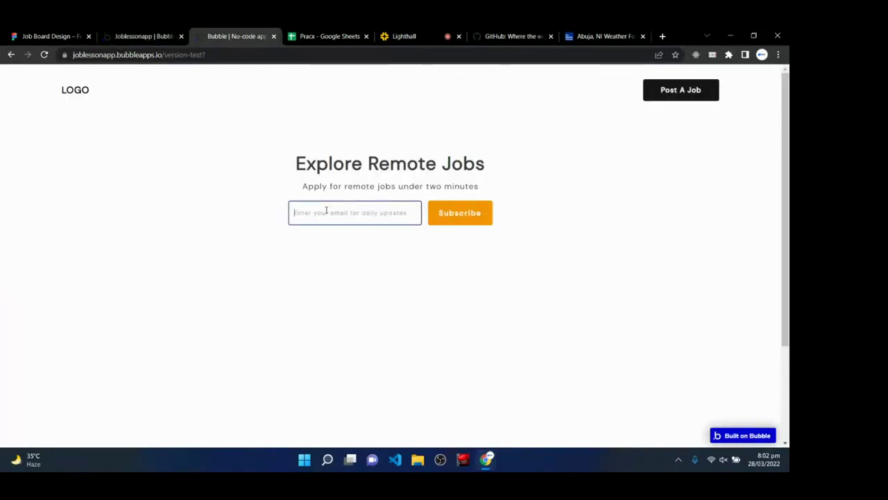
{"action": "left_click", "coordinate": [326, 210]}
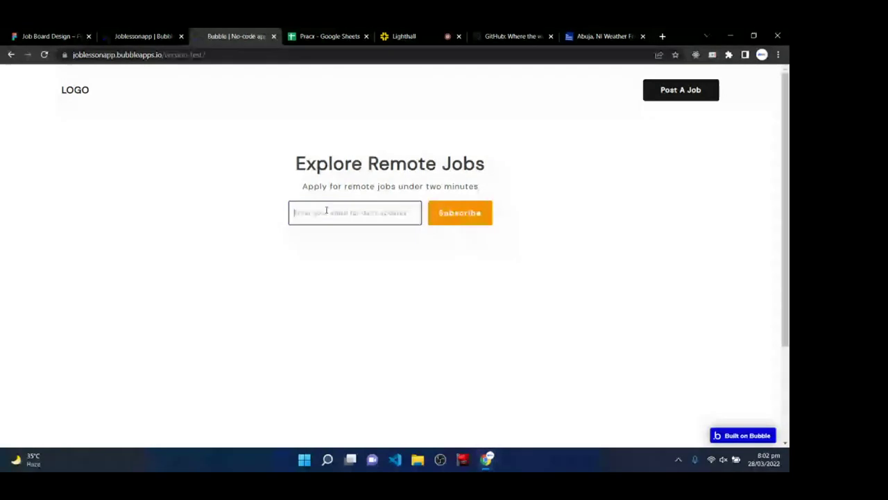
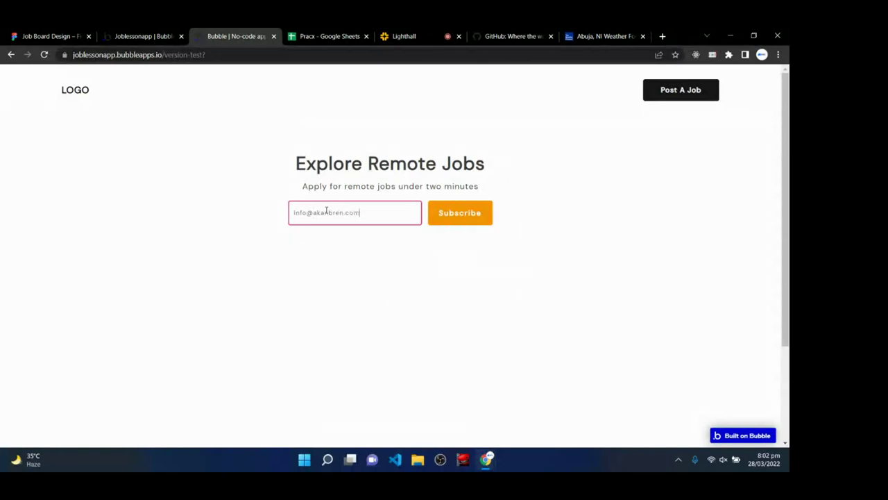
{"action": "left_click", "coordinate": [441, 222]}
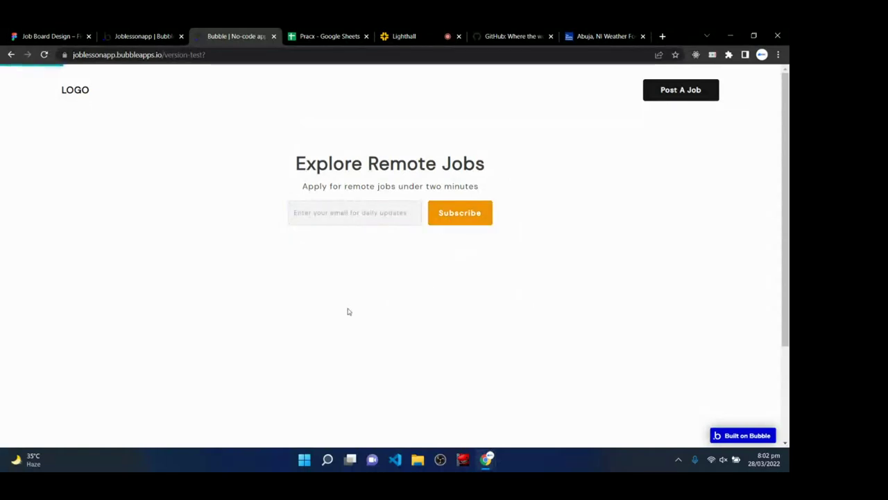
- Refresh All Subscribes to confirm the new subscriber entry, then select the preview page's URL
{"action": "left_click", "coordinate": [137, 33]}
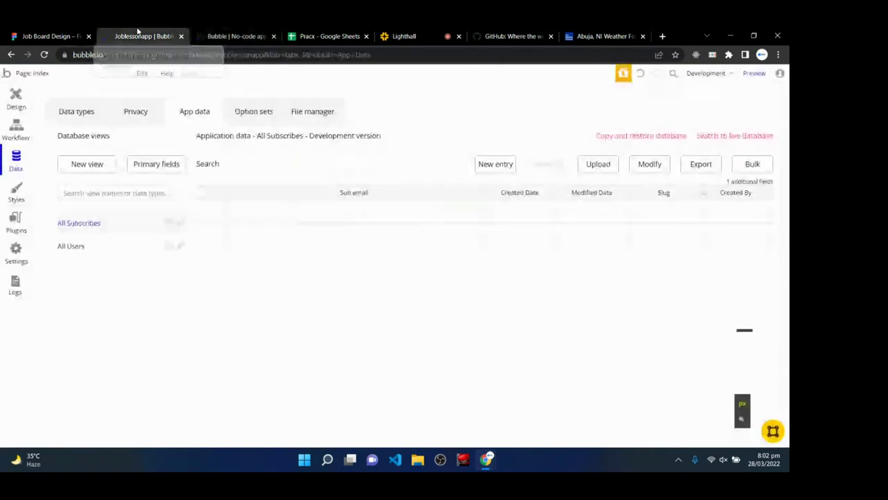
{"action": "left_click", "coordinate": [78, 113]}
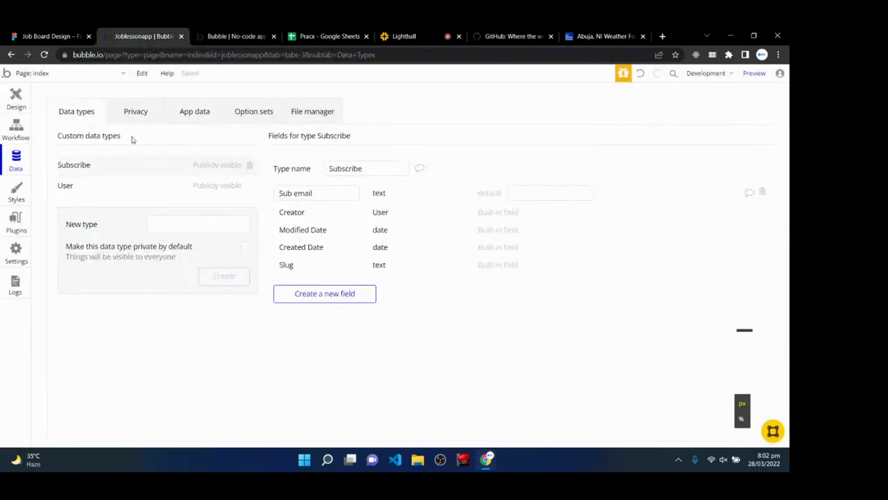
{"action": "left_click", "coordinate": [204, 109]}
{"action": "left_click", "coordinate": [91, 243]}
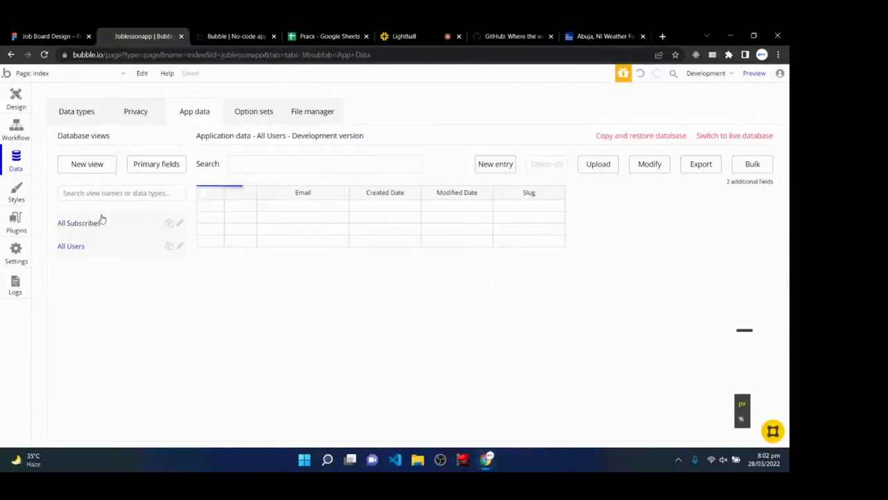
{"action": "left_click", "coordinate": [102, 223]}
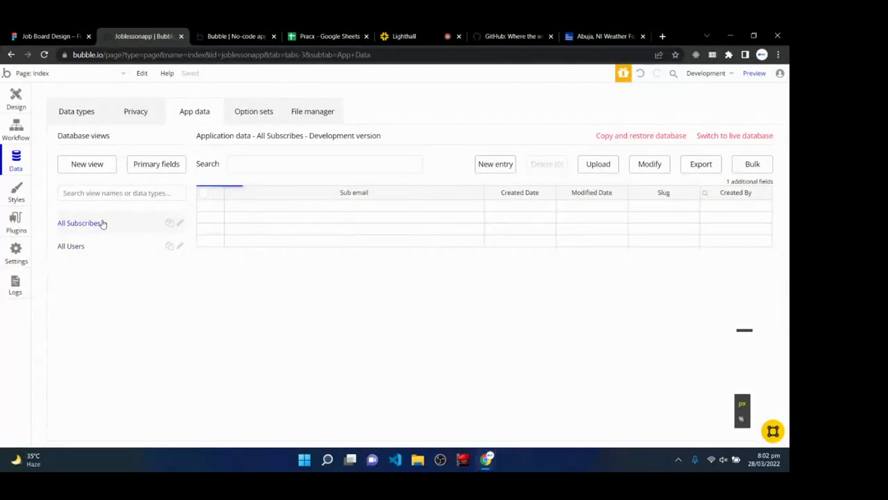
{"action": "left_click", "coordinate": [246, 208]}
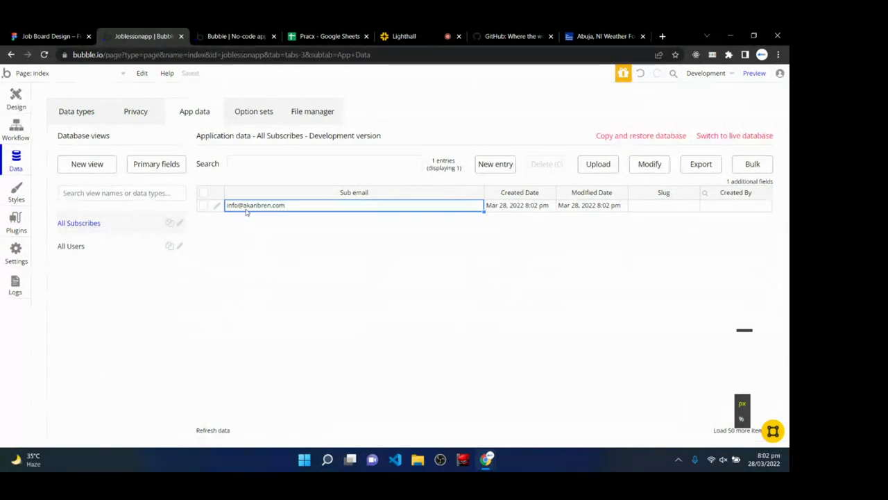
{"action": "left_click", "coordinate": [247, 36]}
{"action": "left_click", "coordinate": [259, 56]}
{"action": "key", "text": "ctrl+c"}
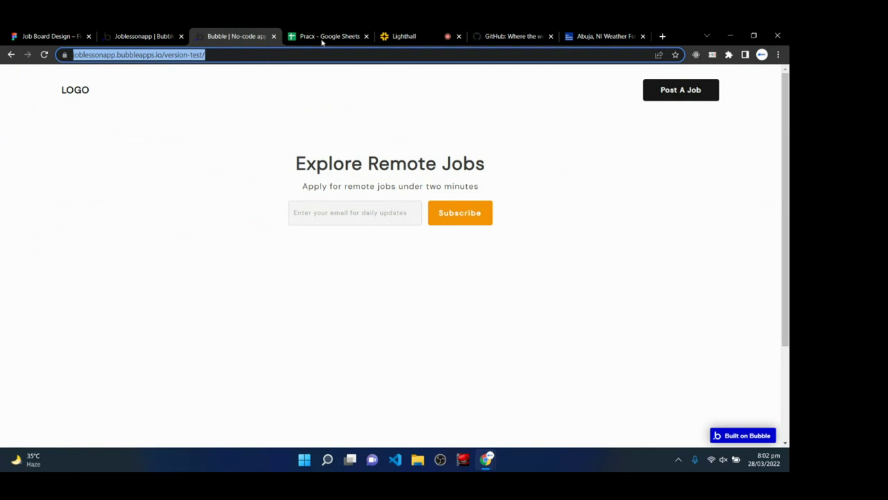
- Paste the version-test page link into the Lighthall class chat and send it
{"action": "left_click", "coordinate": [403, 35]}
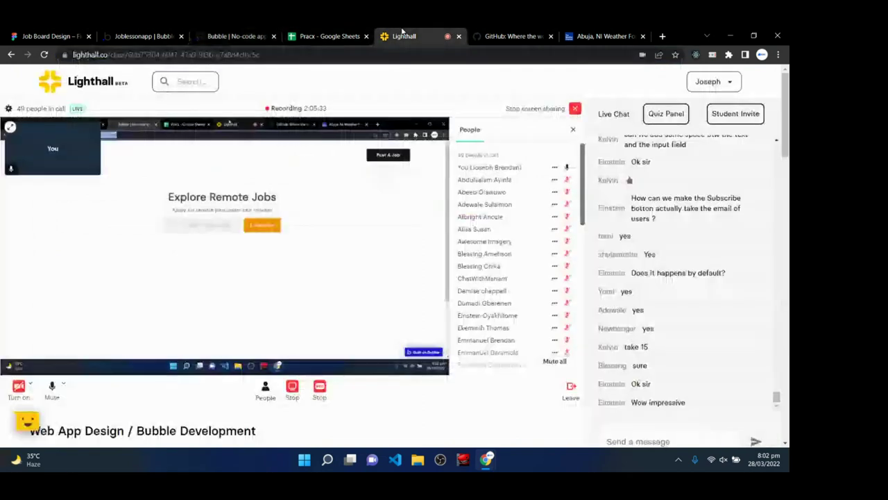
{"action": "scroll", "coordinate": [658, 375], "scroll_direction": "down", "scroll_amount": 2}
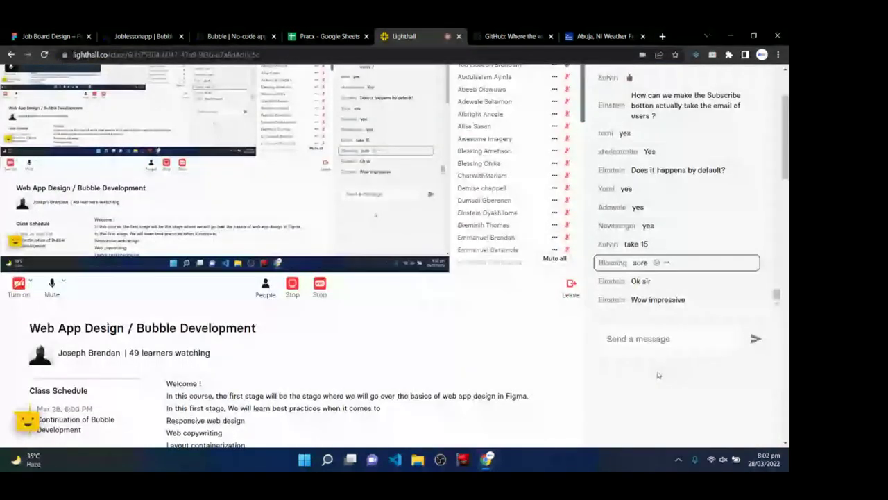
{"action": "scroll", "coordinate": [659, 375], "scroll_direction": "up", "scroll_amount": 2}
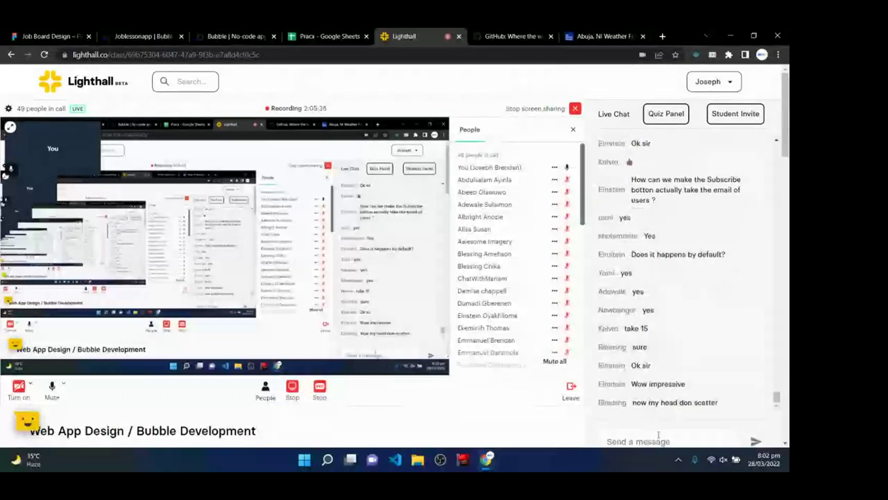
{"action": "left_click", "coordinate": [657, 436]}
{"action": "key", "text": "ctrl+v"}
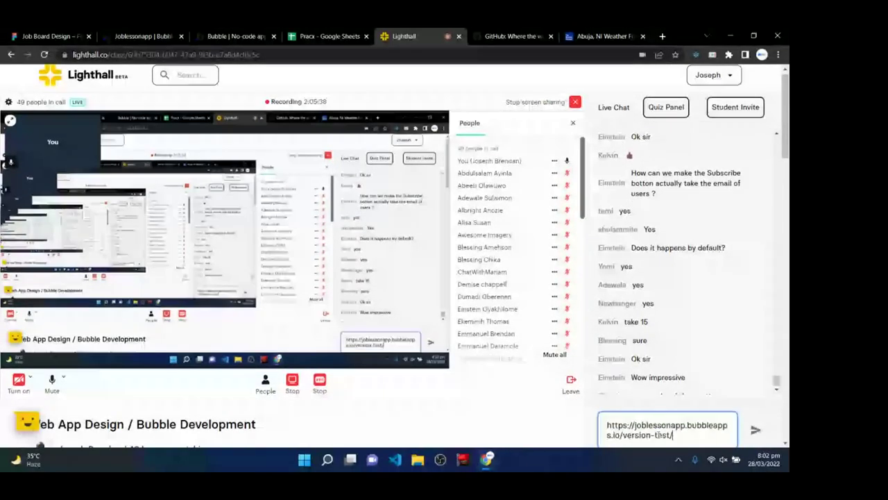
{"action": "key", "text": "Return"}
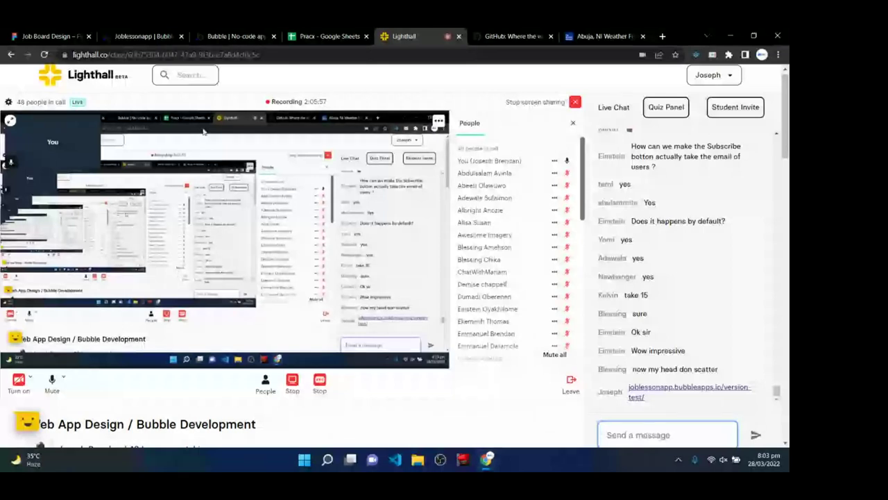
{"action": "left_click", "coordinate": [142, 36]}
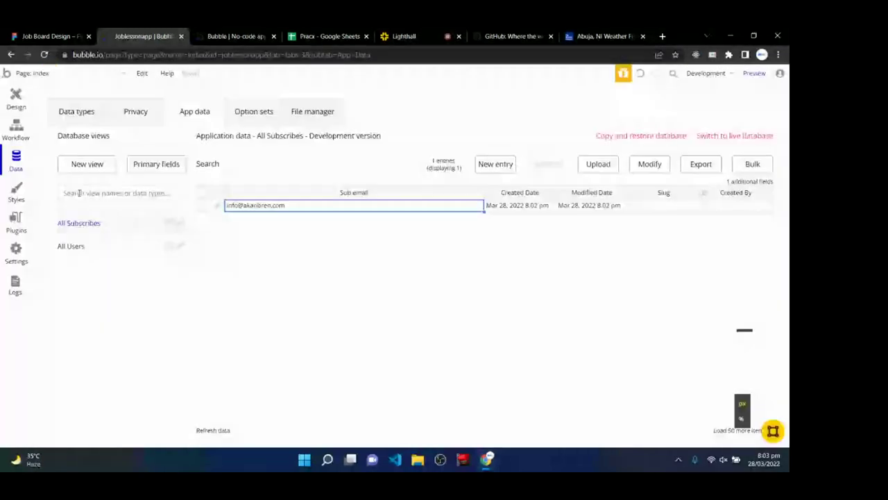
- Refresh All Subscribes via All Users to show six subscriber emails, then switch back to Lighthall
{"action": "left_click", "coordinate": [70, 244]}
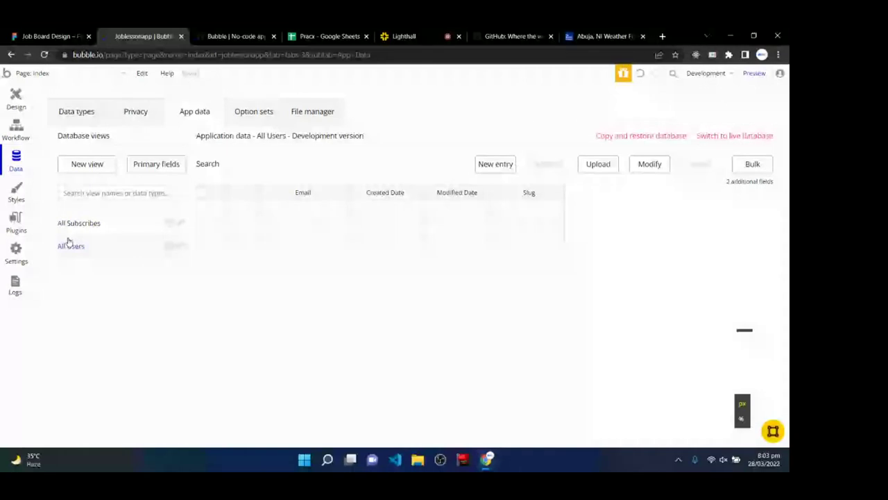
{"action": "left_click", "coordinate": [97, 221]}
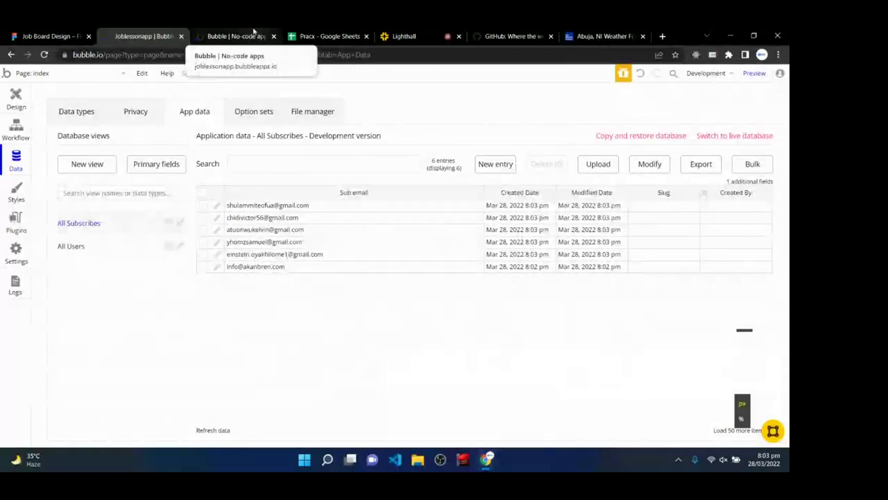
{"action": "left_click", "coordinate": [430, 31]}
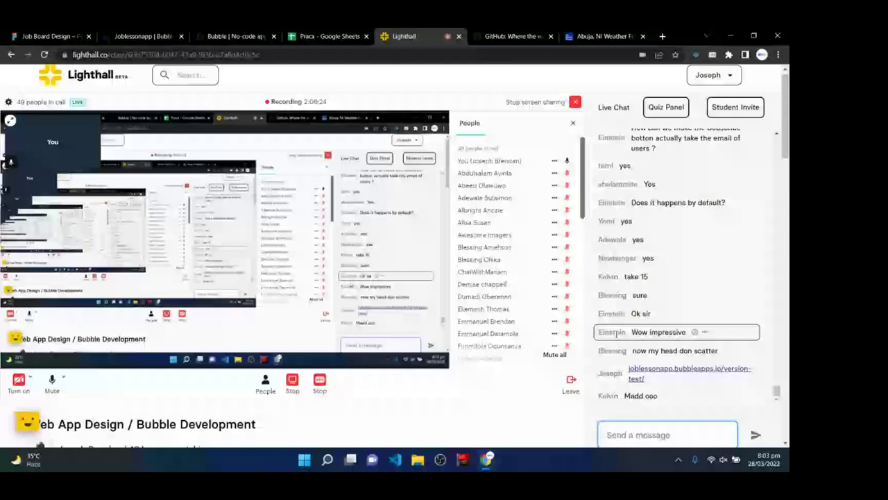
- Scroll the Lighthall chat for welcome-email confirmations, then return to Bubble's app data
{"action": "scroll", "coordinate": [673, 331], "scroll_direction": "down", "scroll_amount": 1}
{"action": "scroll", "coordinate": [387, 397], "scroll_direction": "up", "scroll_amount": 1}
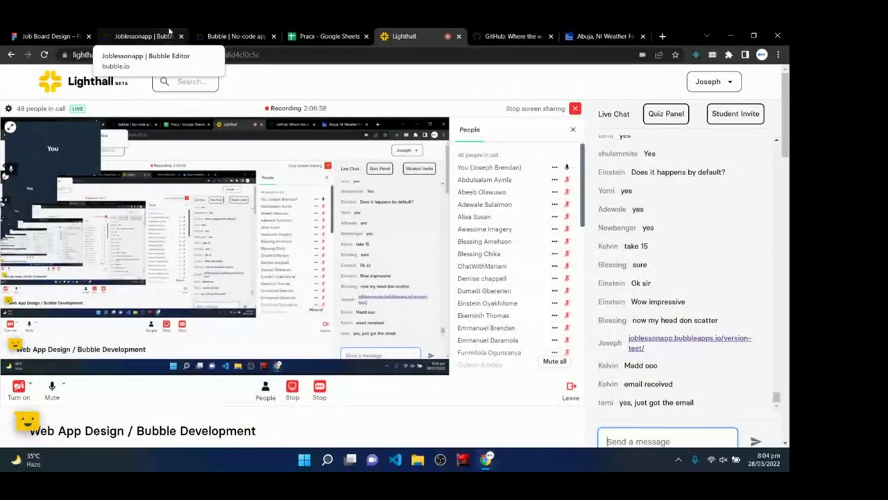
{"action": "left_click", "coordinate": [169, 31]}
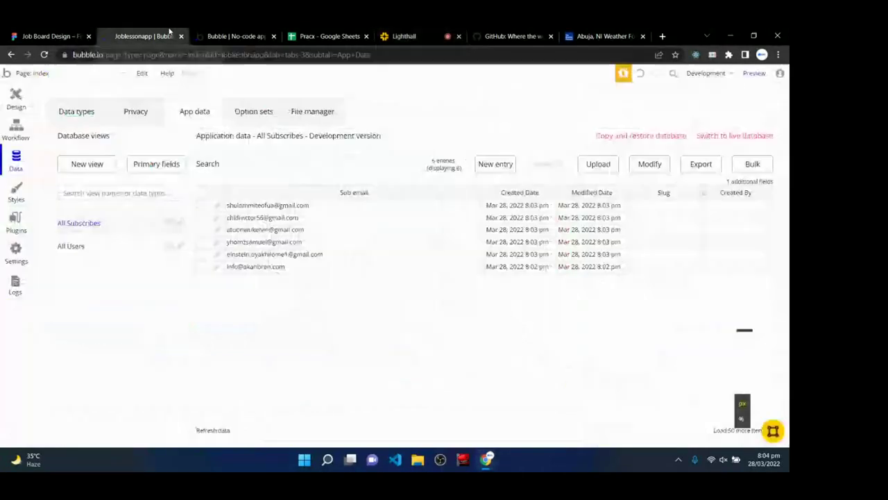
- Refresh All Subscribes via All Users and scroll through the newly added entries
{"action": "left_click", "coordinate": [90, 246]}
{"action": "left_click", "coordinate": [87, 224]}
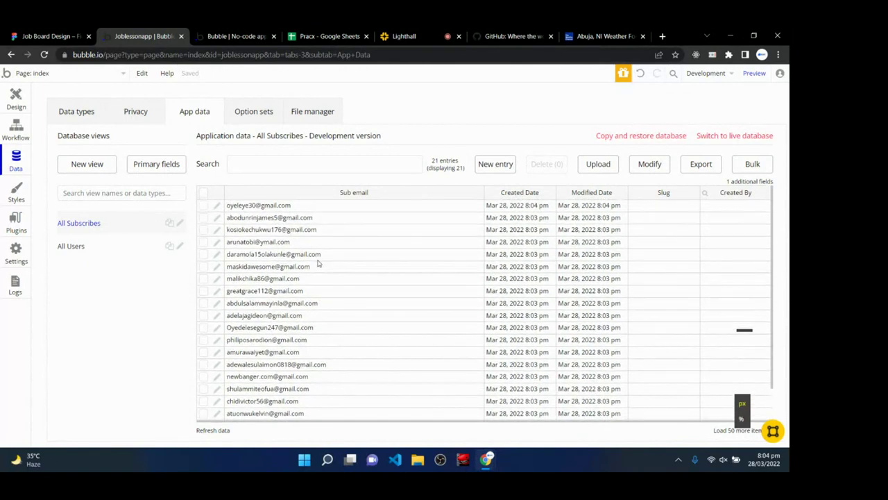
{"action": "scroll", "coordinate": [319, 291], "scroll_direction": "down", "scroll_amount": 1}
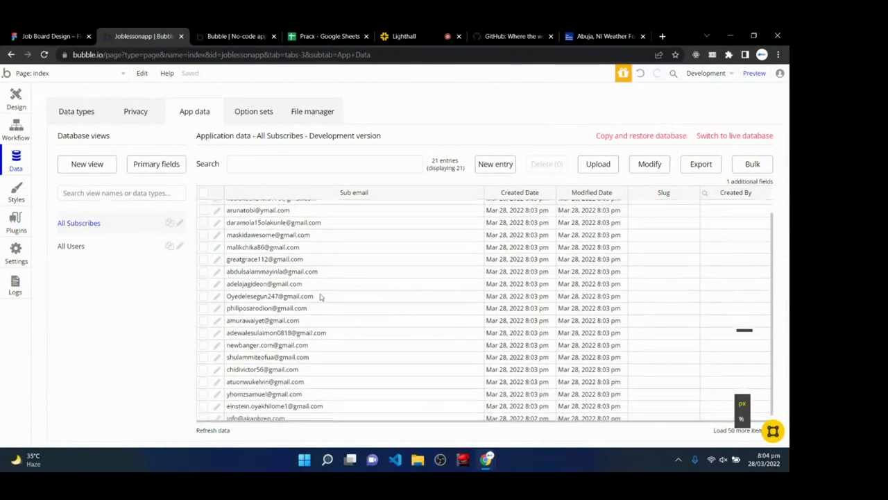
{"action": "scroll", "coordinate": [330, 374], "scroll_direction": "up", "scroll_amount": 1}
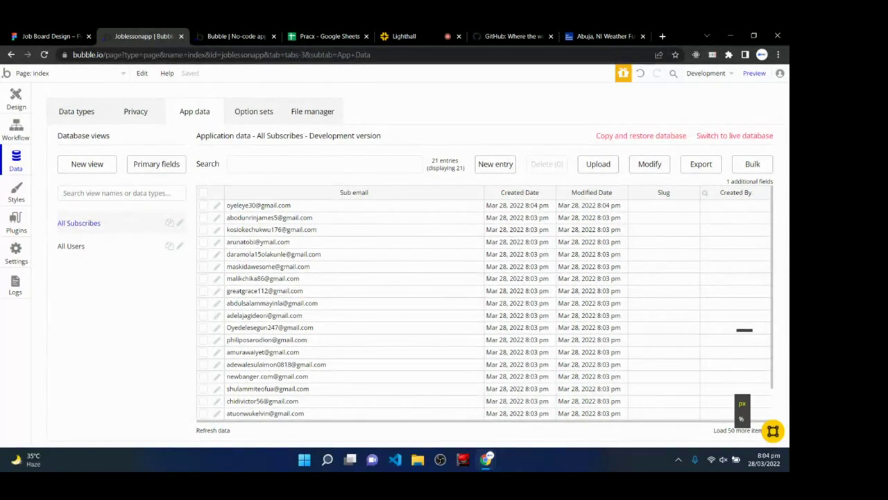
{"action": "scroll", "coordinate": [294, 275], "scroll_direction": "down", "scroll_amount": 1}
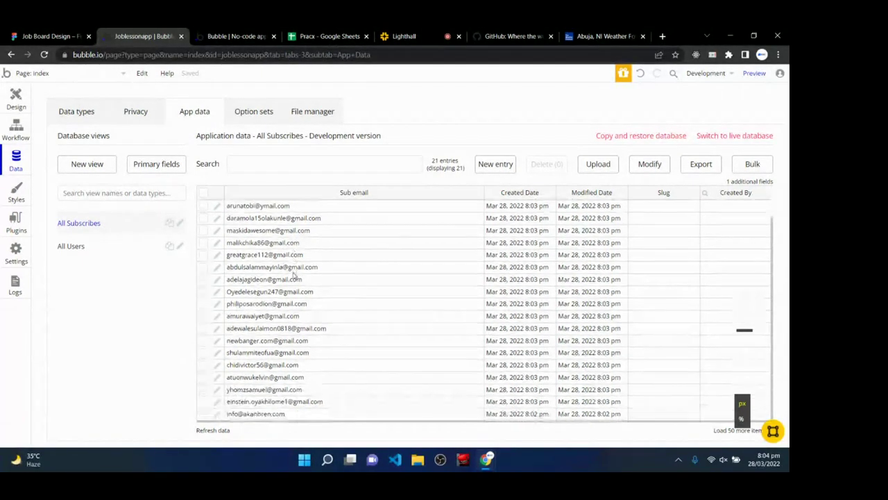
{"action": "scroll", "coordinate": [295, 276], "scroll_direction": "up", "scroll_amount": 1}
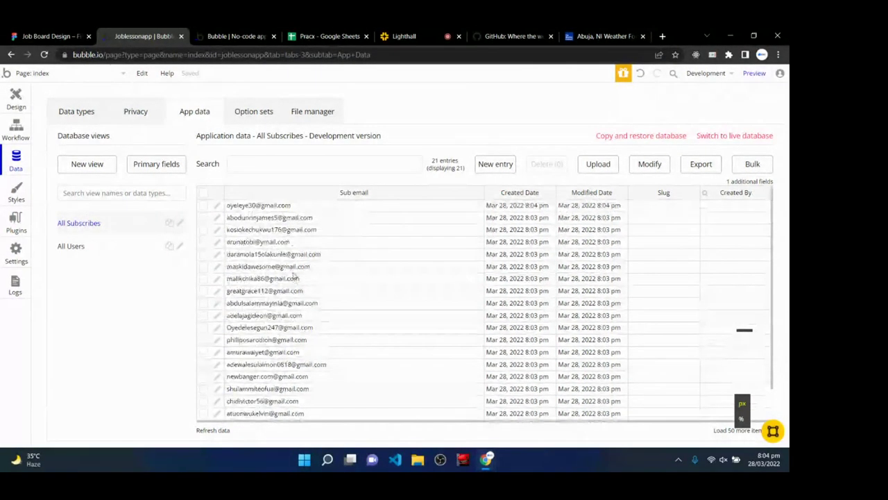
- Refresh All Subscribes again until 22 emails are listed, then return to the Lighthall chat
{"action": "left_click", "coordinate": [78, 247]}
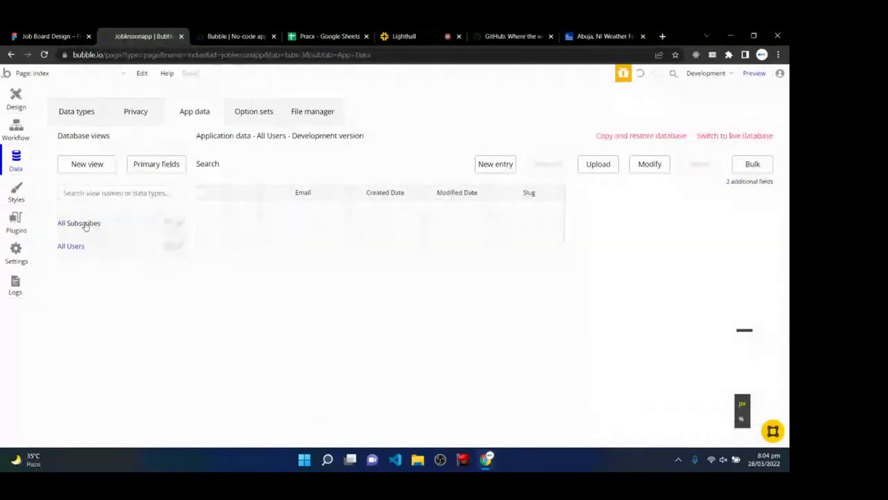
{"action": "left_click", "coordinate": [84, 227]}
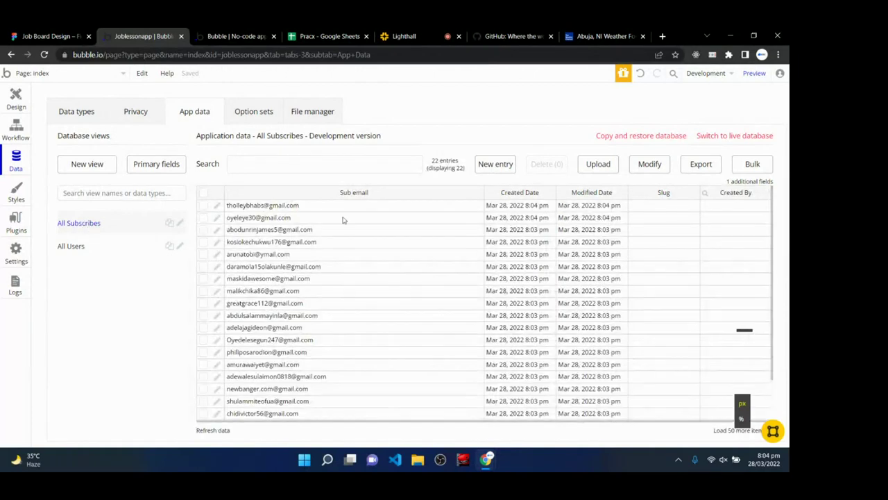
{"action": "scroll", "coordinate": [310, 292], "scroll_direction": "down", "scroll_amount": 2}
{"action": "scroll", "coordinate": [312, 354], "scroll_direction": "up", "scroll_amount": 2}
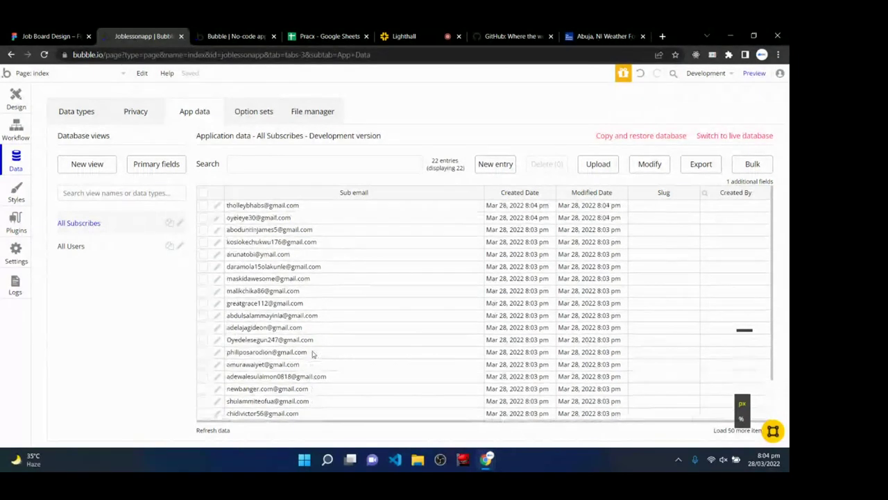
{"action": "scroll", "coordinate": [313, 354], "scroll_direction": "down", "scroll_amount": 2}
{"action": "scroll", "coordinate": [312, 353], "scroll_direction": "up", "scroll_amount": 2}
{"action": "scroll", "coordinate": [312, 354], "scroll_direction": "down", "scroll_amount": 2}
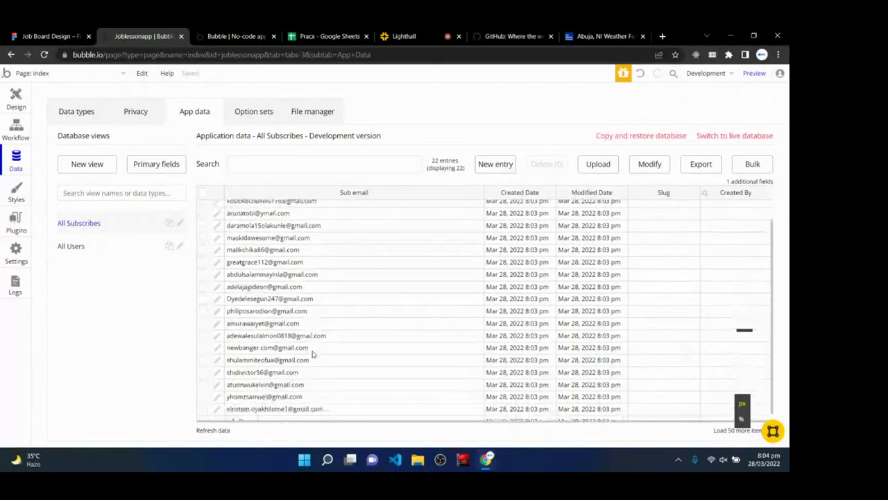
{"action": "scroll", "coordinate": [312, 353], "scroll_direction": "up", "scroll_amount": 2}
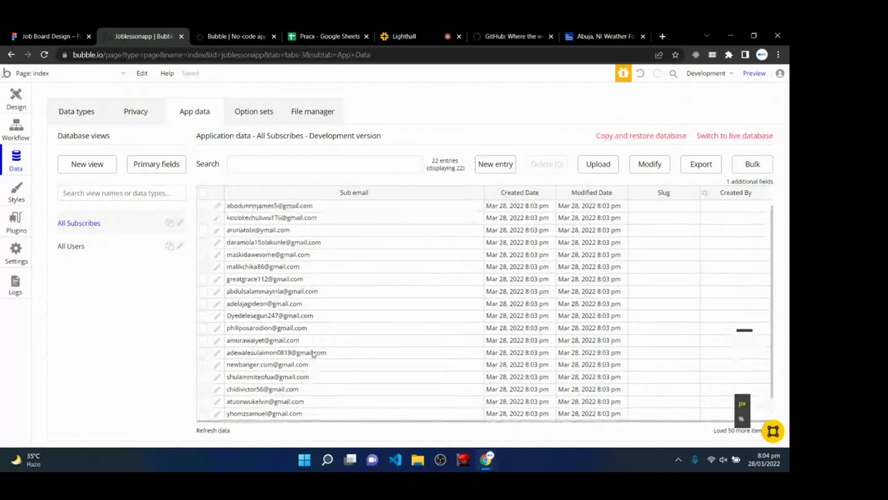
{"action": "left_click", "coordinate": [420, 34]}
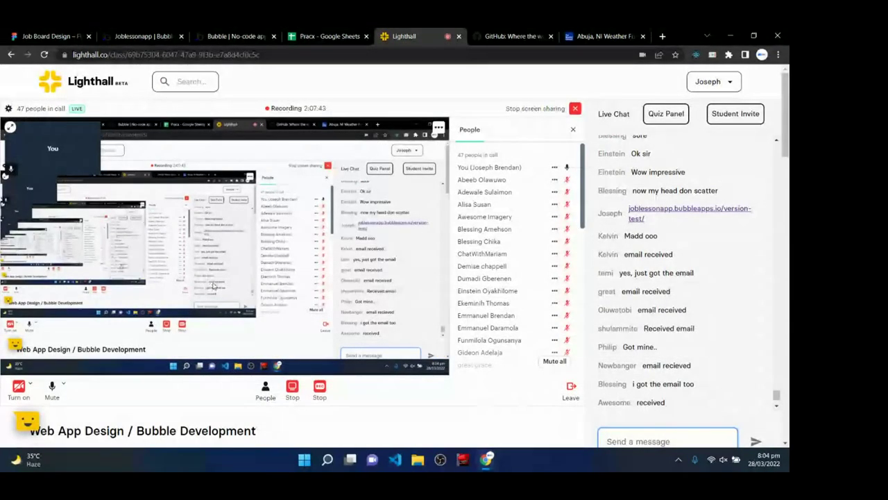
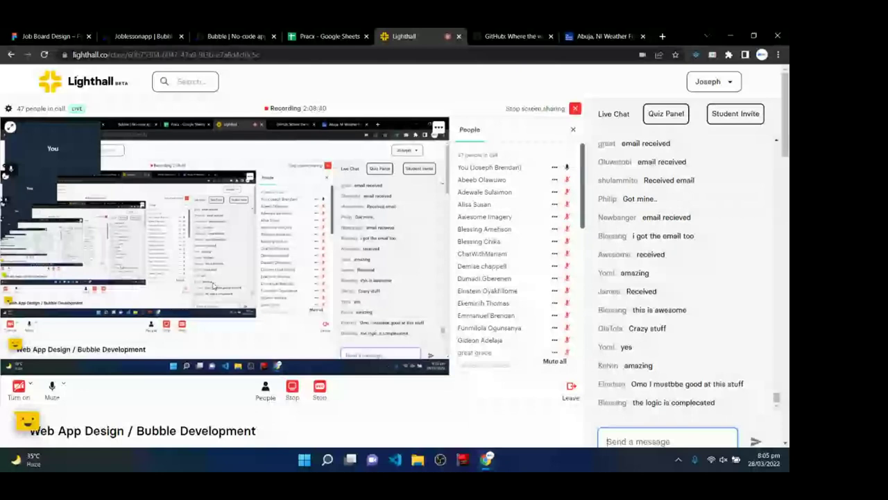
- Review the All Subscribes records in the Data tab, now 24 subscriber emails, glancing at All Users
{"action": "left_click", "coordinate": [138, 32]}
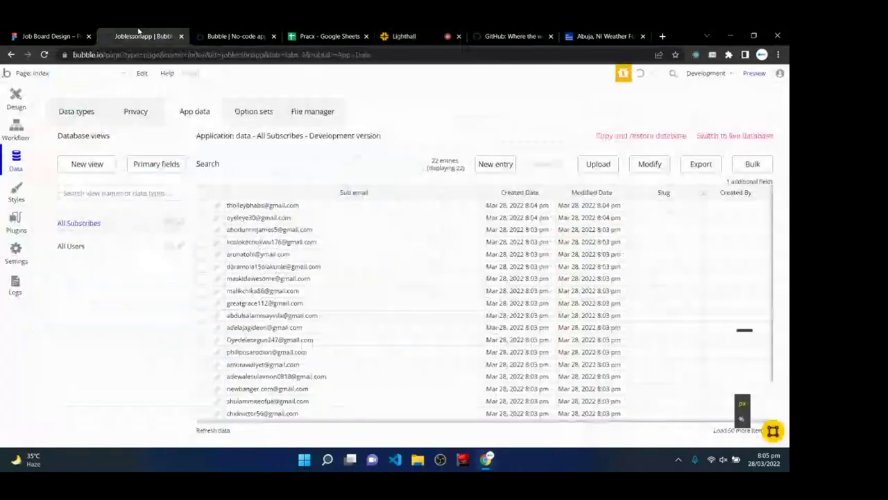
{"action": "scroll", "coordinate": [244, 412], "scroll_direction": "down", "scroll_amount": 1}
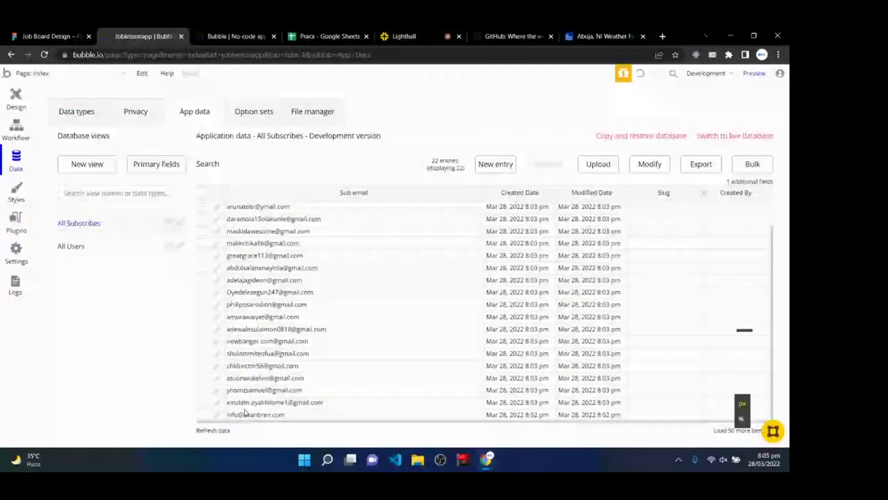
{"action": "scroll", "coordinate": [236, 389], "scroll_direction": "up", "scroll_amount": 1}
{"action": "left_click", "coordinate": [117, 251]}
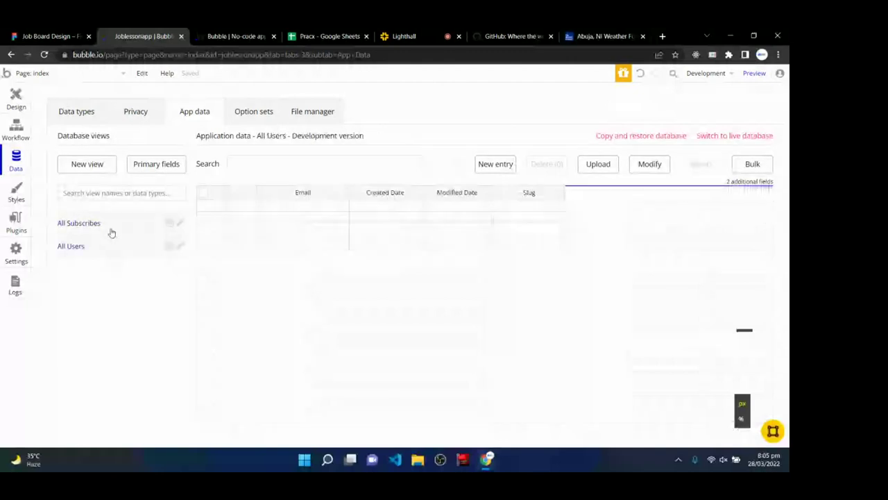
{"action": "left_click", "coordinate": [111, 232]}
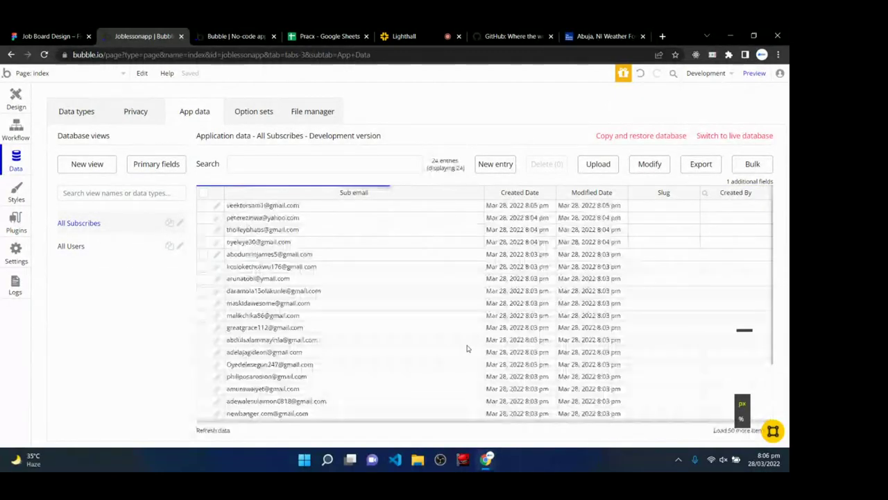
{"action": "scroll", "coordinate": [338, 348], "scroll_direction": "down", "scroll_amount": 2}
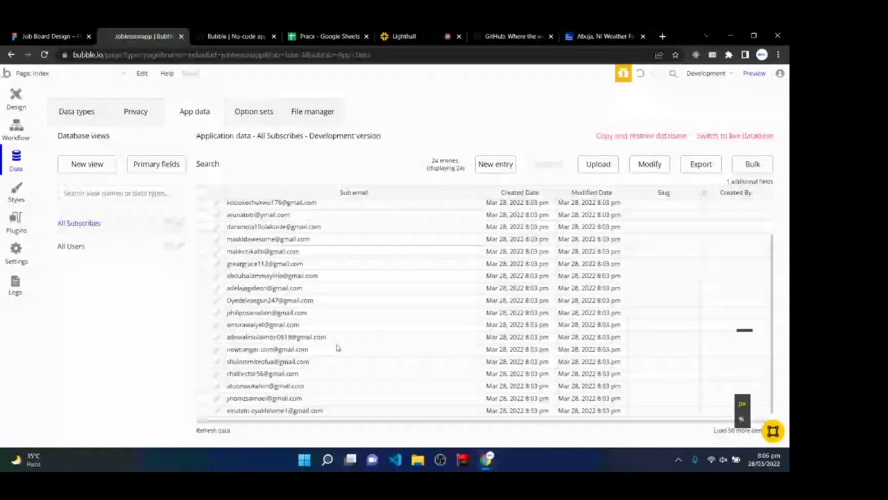
- Check the design page and live app preview, then bring up the Job Board Design file
{"action": "left_click", "coordinate": [15, 97]}
{"action": "left_click", "coordinate": [246, 33]}
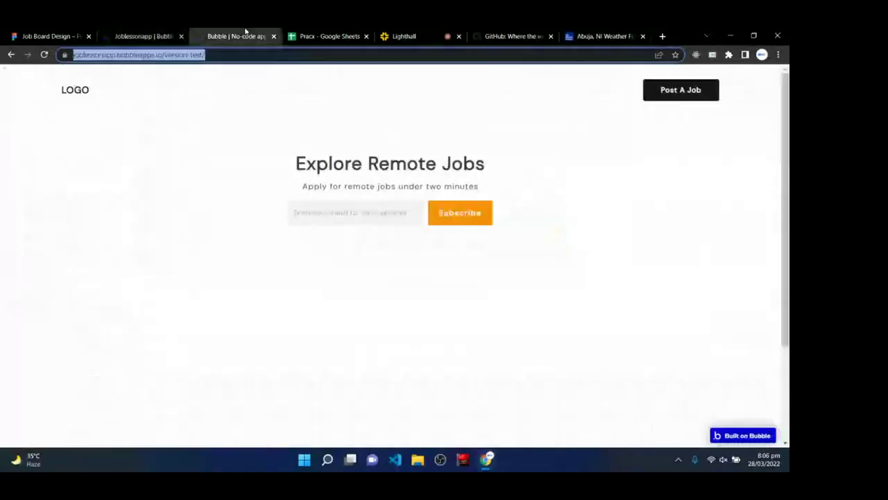
{"action": "left_click", "coordinate": [131, 248]}
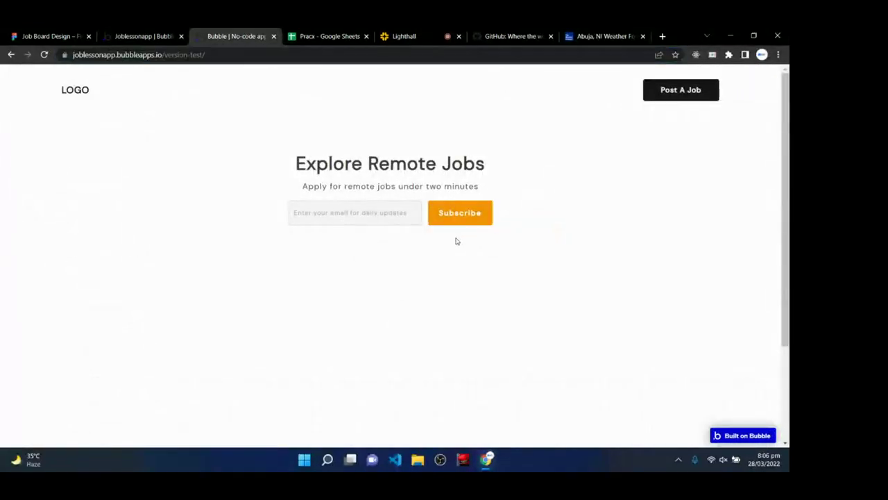
{"action": "left_click", "coordinate": [163, 31]}
{"action": "left_click", "coordinate": [48, 36]}
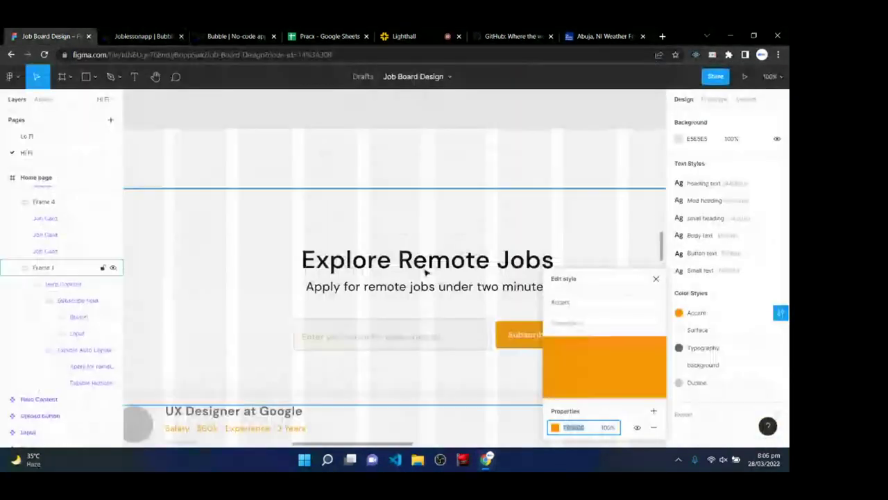
- Close the Accent style editor, zoom out to review the three job cards, then return to class
{"action": "key", "text": "Escape"}
{"action": "key", "text": "minus"}
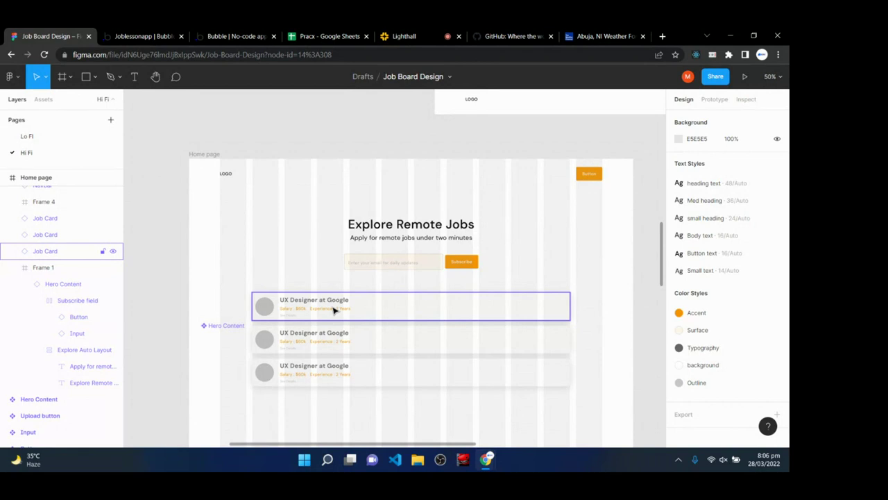
{"action": "scroll", "coordinate": [333, 310], "scroll_direction": "down", "scroll_amount": 1}
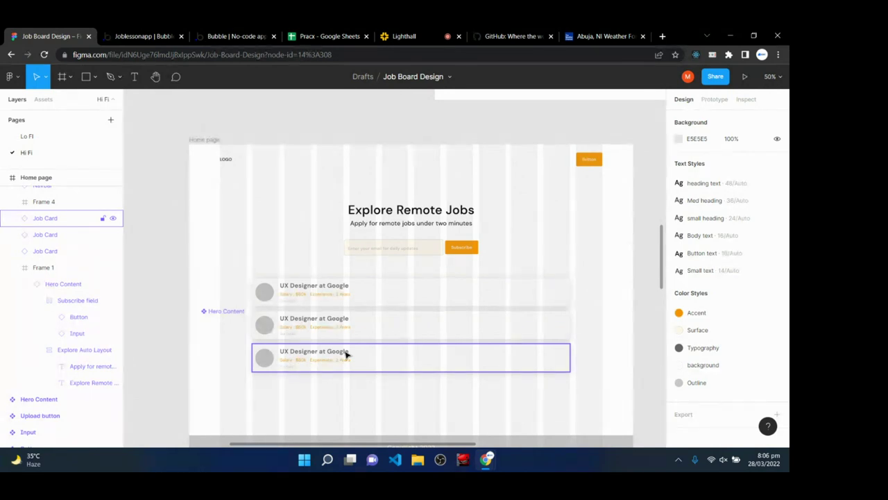
{"action": "left_click", "coordinate": [404, 36]}
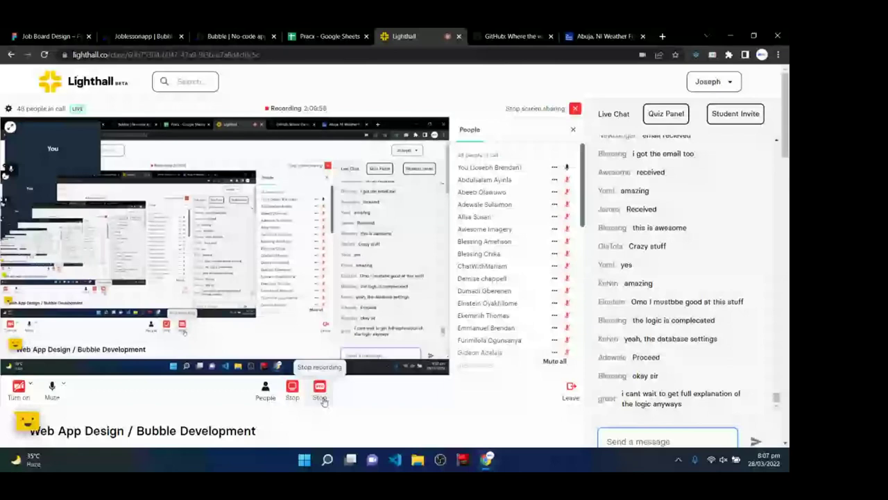
- Leave the class call view and bring the Job Board Design file back to front
{"action": "left_click", "coordinate": [322, 401]}
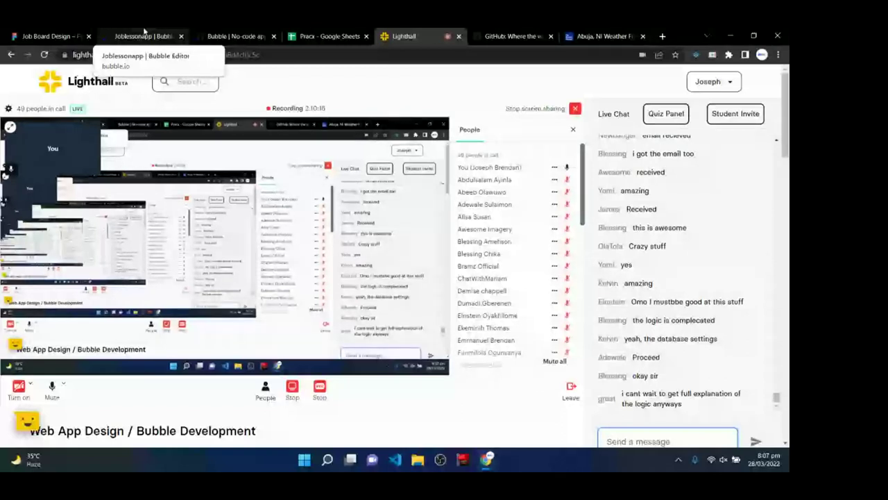
{"action": "left_click", "coordinate": [68, 31]}
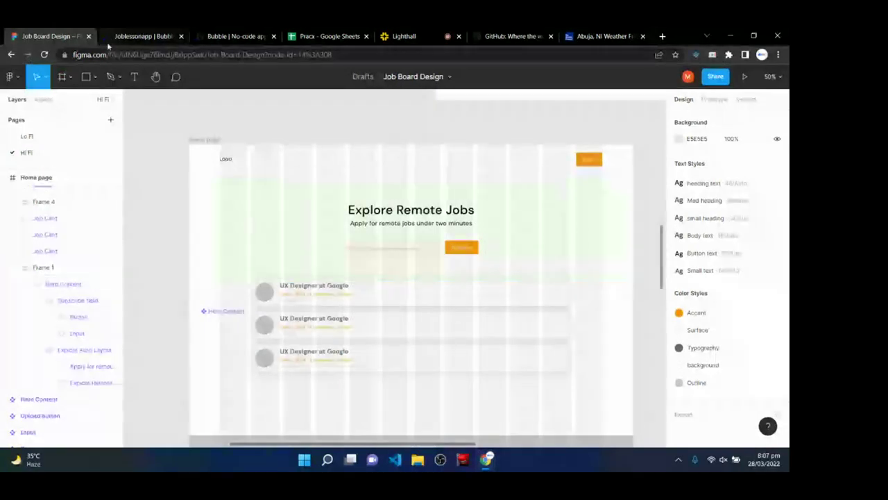
- Glance at the index page in the Bubble editor and live preview, then return to Lighthall
{"action": "left_click", "coordinate": [133, 36]}
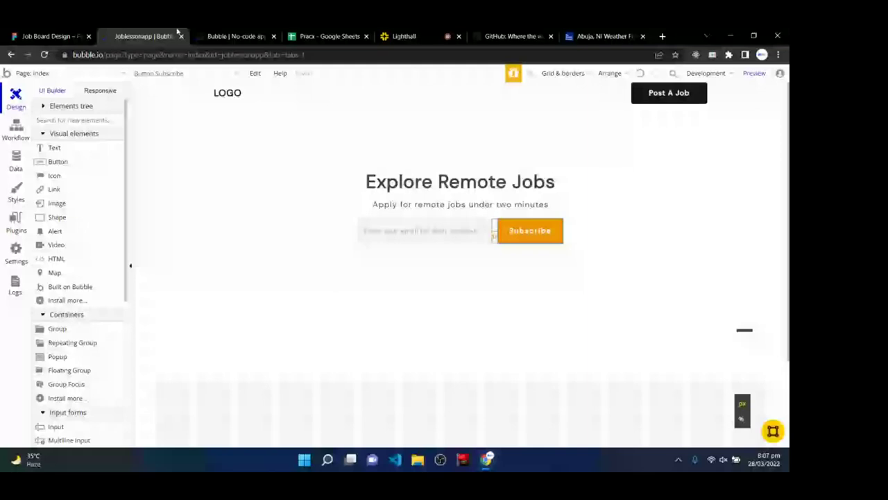
{"action": "left_click", "coordinate": [226, 33]}
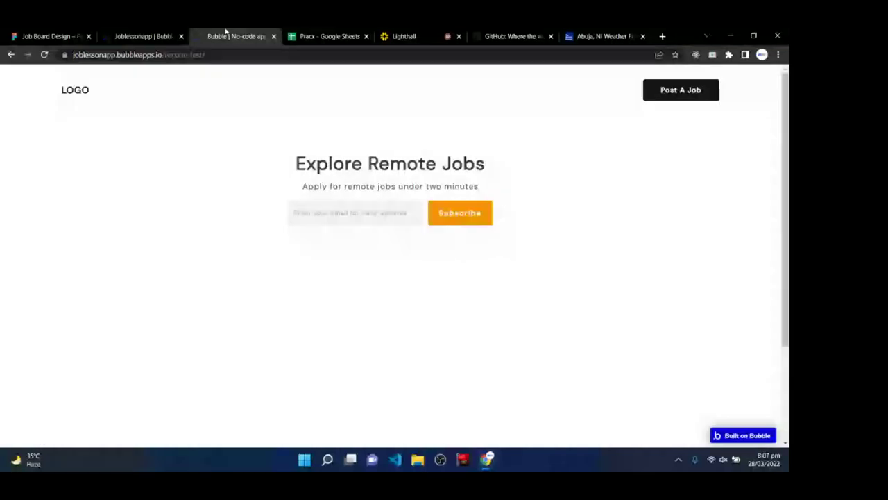
{"action": "left_click", "coordinate": [394, 36]}
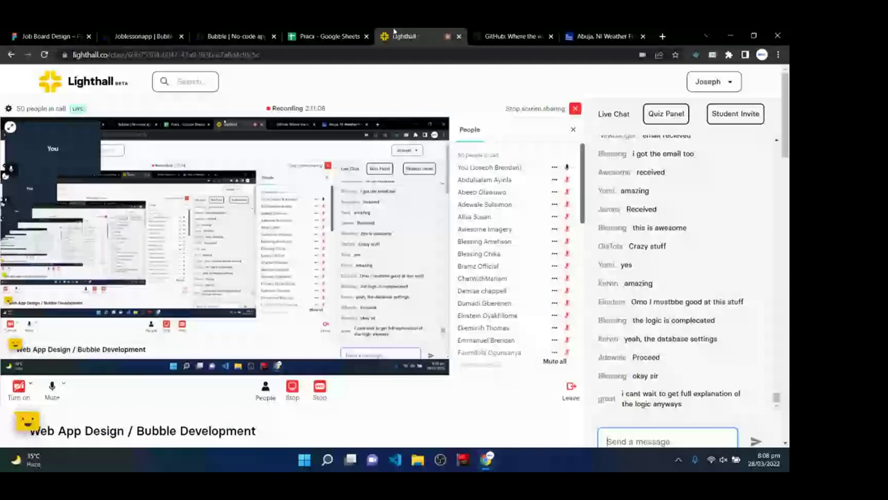
- Switch to the Pracx Google Sheets tab with its empty Sheet1
{"action": "key", "text": "ctrl+shift+Tab"}
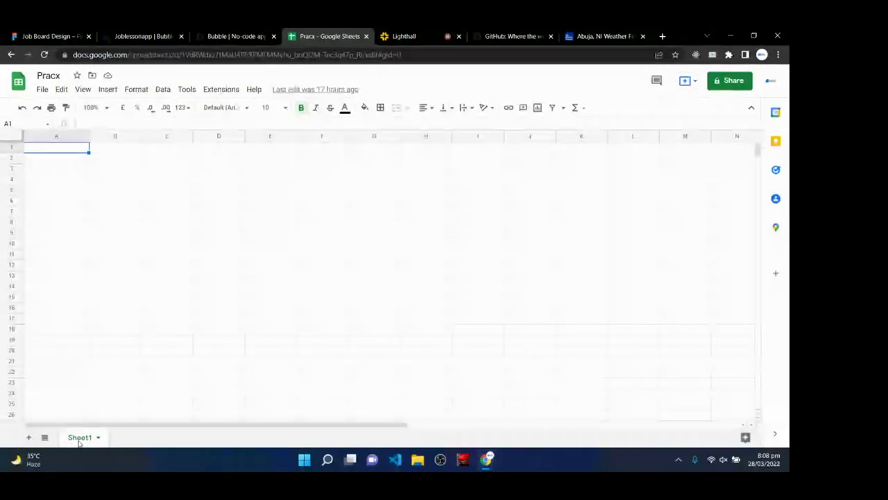
- Add a new sheet and rename it 'Age of humans'
{"action": "left_click", "coordinate": [27, 437]}
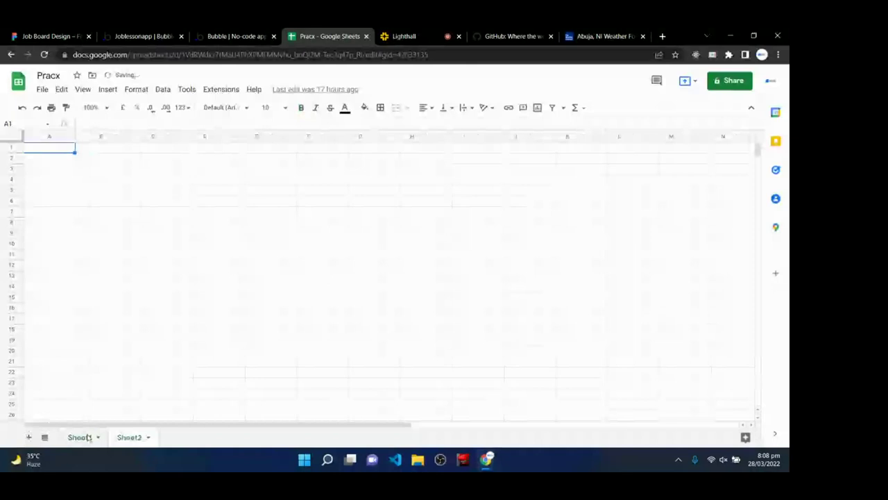
{"action": "right_click", "coordinate": [129, 437]}
{"action": "left_click", "coordinate": [155, 309]}
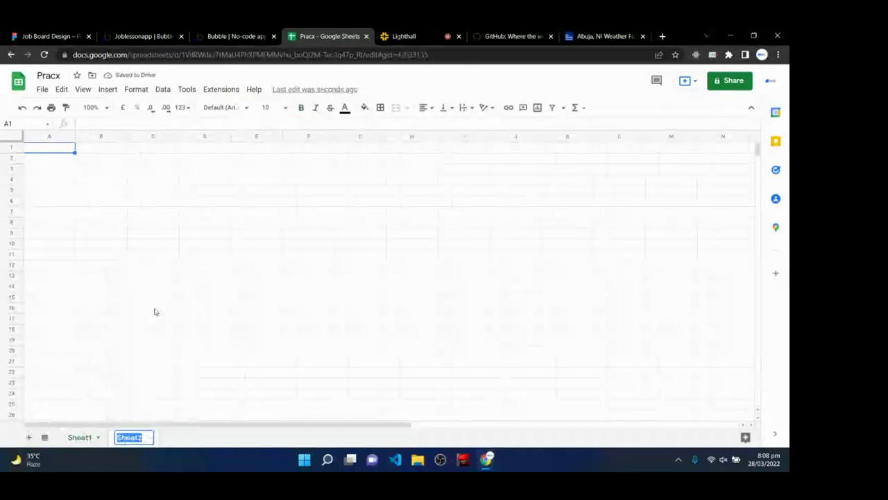
{"action": "type", "text": "Age of"}
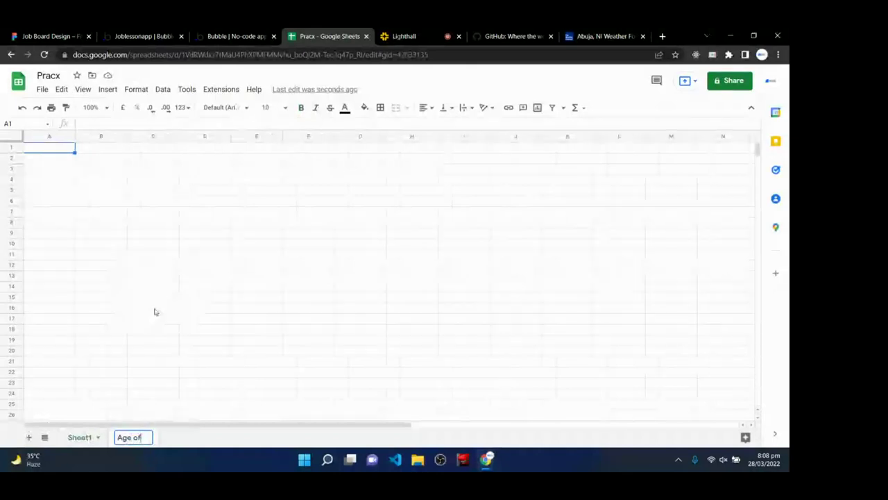
{"action": "type", "text": " humans"}
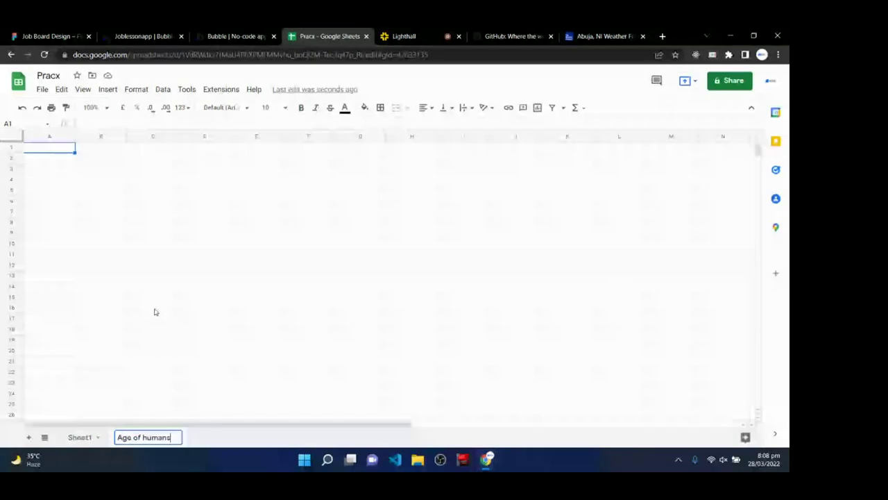
{"action": "key", "text": "Return"}
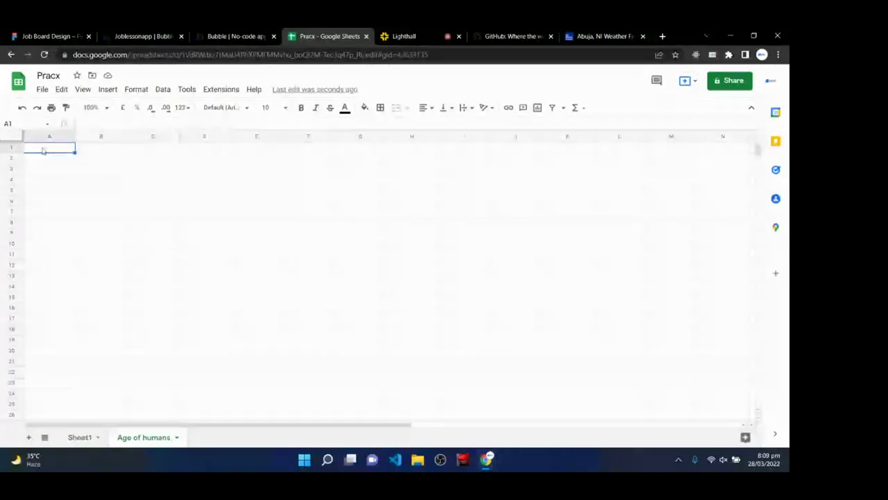
- Enter the headings Age, Name and Location in cells A1, B1 and C1
{"action": "type", "text": "Age"}
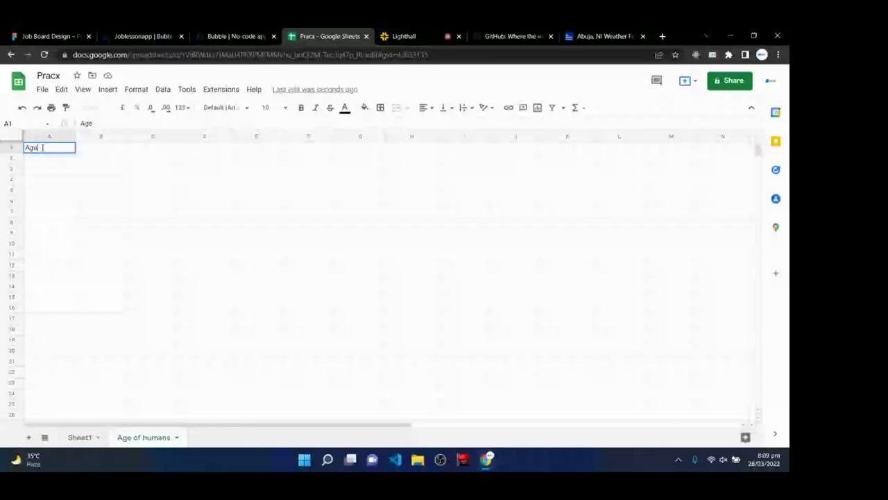
{"action": "left_click", "coordinate": [96, 154]}
{"action": "type", "text": "Name"}
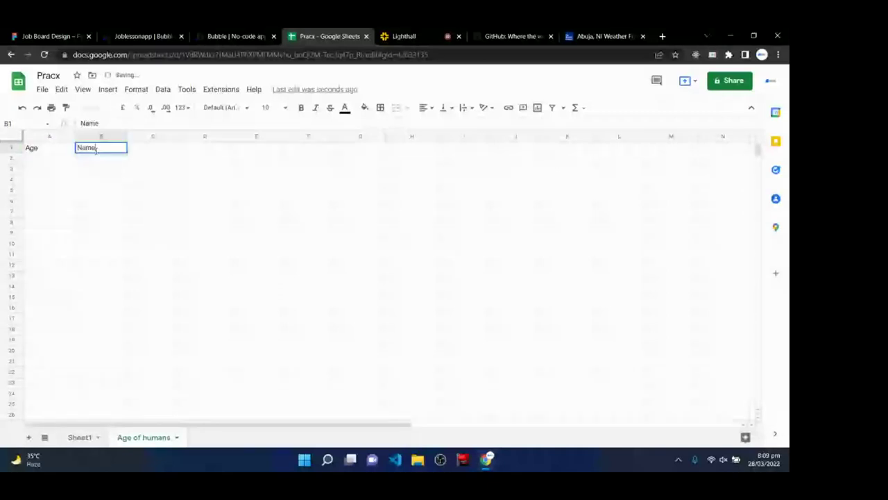
{"action": "left_click", "coordinate": [167, 148]}
{"action": "type", "text": "Location"}
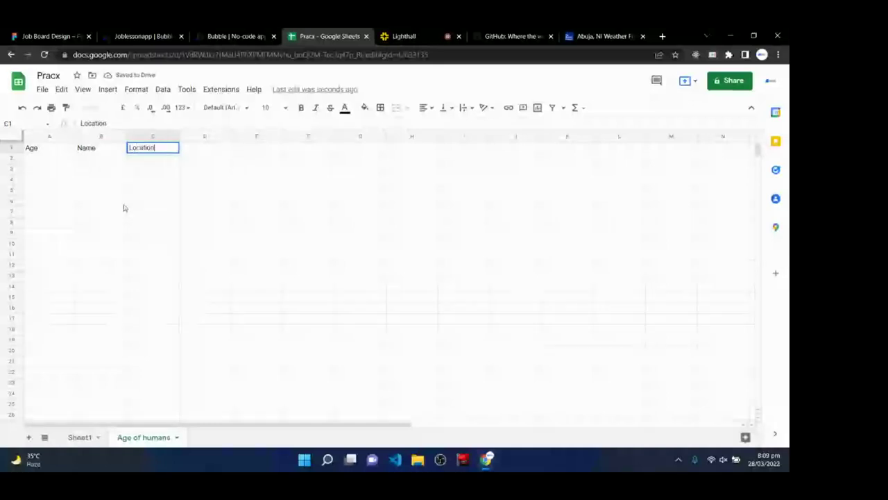
{"action": "left_click", "coordinate": [40, 148]}
{"action": "left_click", "coordinate": [101, 158]}
{"action": "left_click", "coordinate": [101, 148]}
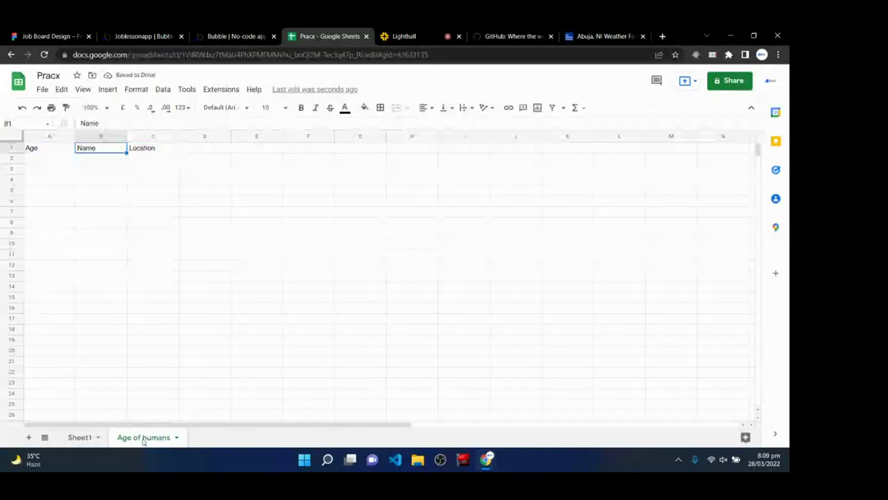
{"action": "key", "text": "Left"}
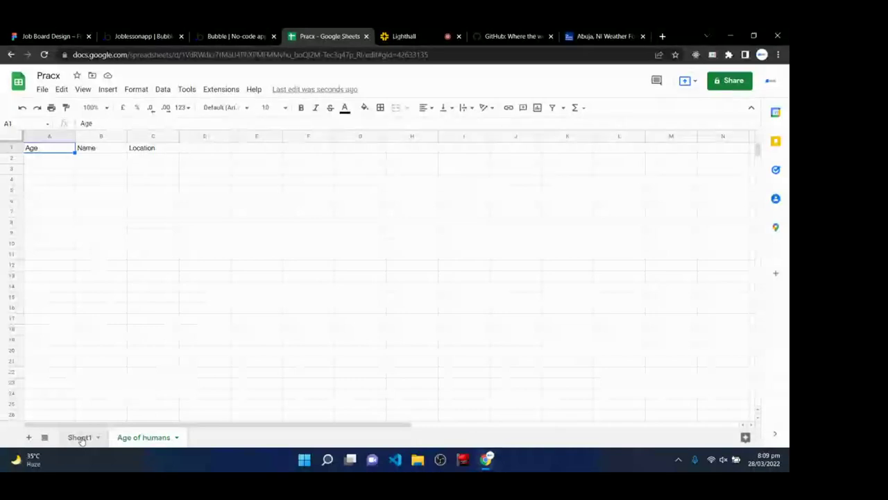
- Add another sheet and rename it 'Restaurant'
{"action": "left_click", "coordinate": [28, 436]}
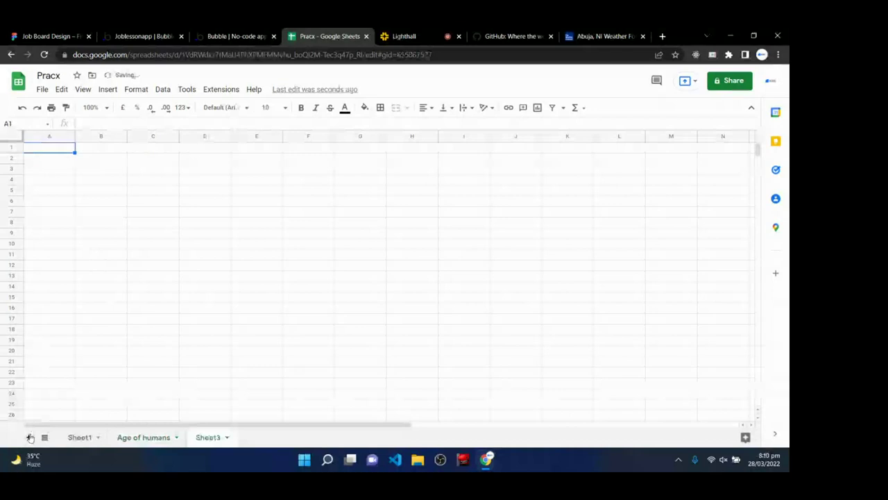
{"action": "right_click", "coordinate": [202, 441]}
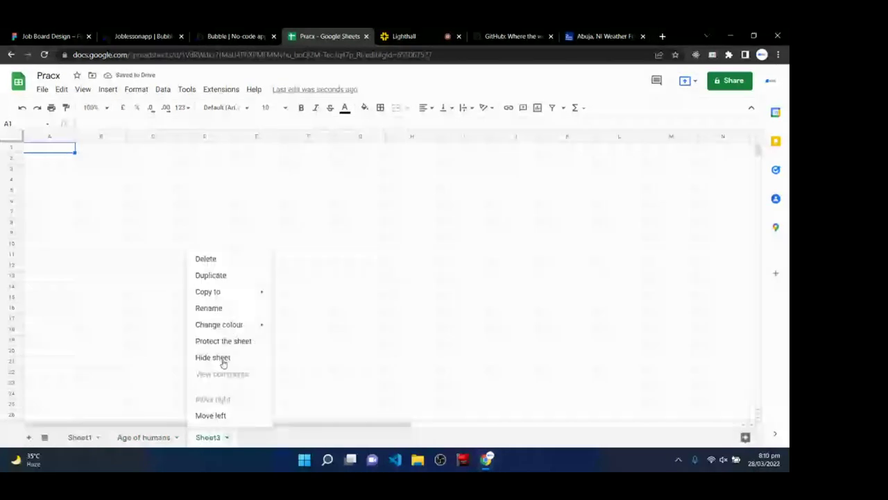
{"action": "left_click", "coordinate": [222, 312]}
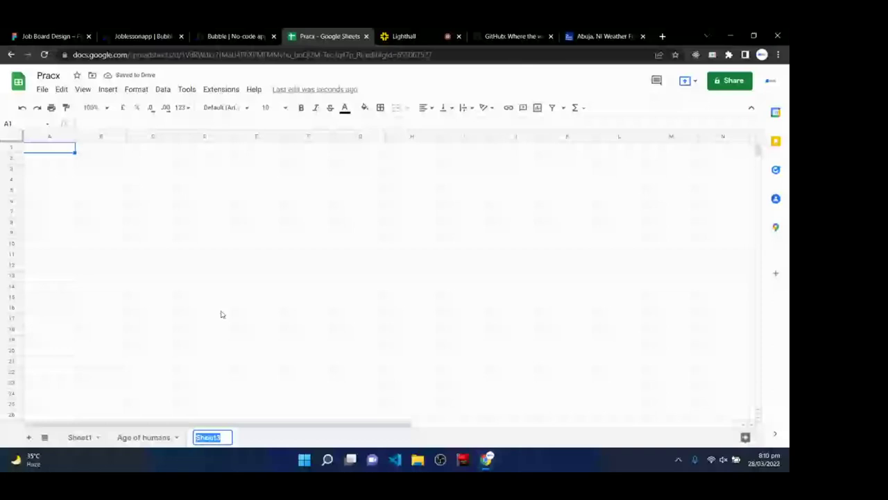
{"action": "type", "text": "Restaurant"}
{"action": "key", "text": "Return"}
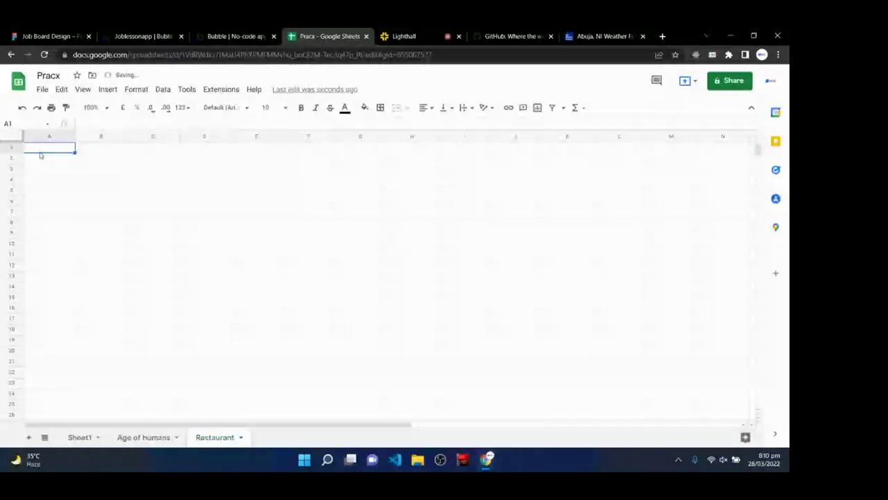
- Enter Warehouse in A1 and Laundry in B1, then go back to the Lighthall class
{"action": "type", "text": "arehou"}
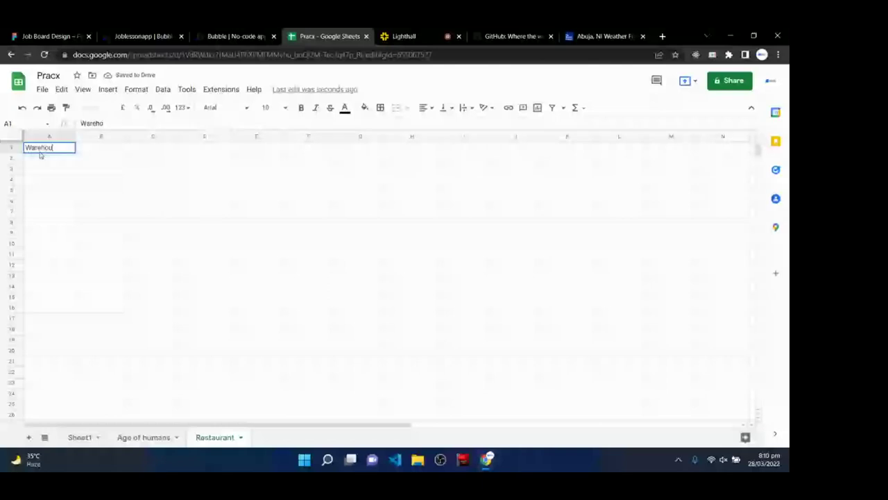
{"action": "type", "text": "se"}
{"action": "key", "text": "Return"}
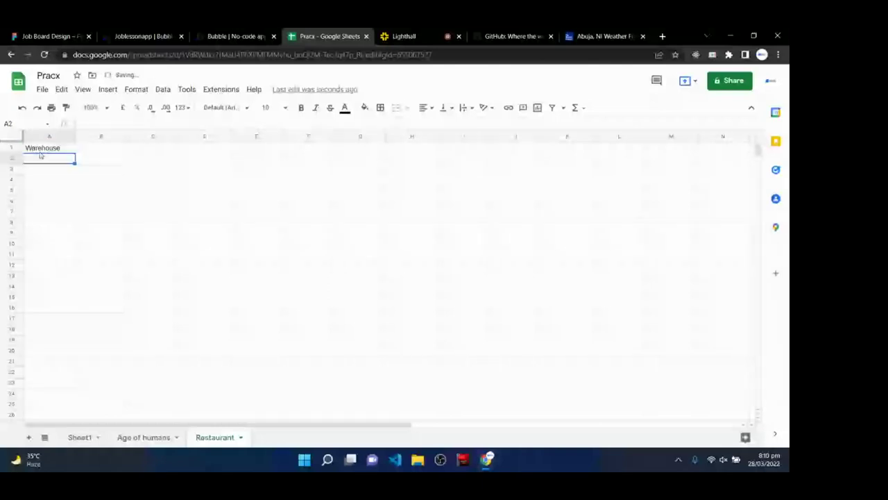
{"action": "left_click", "coordinate": [91, 146]}
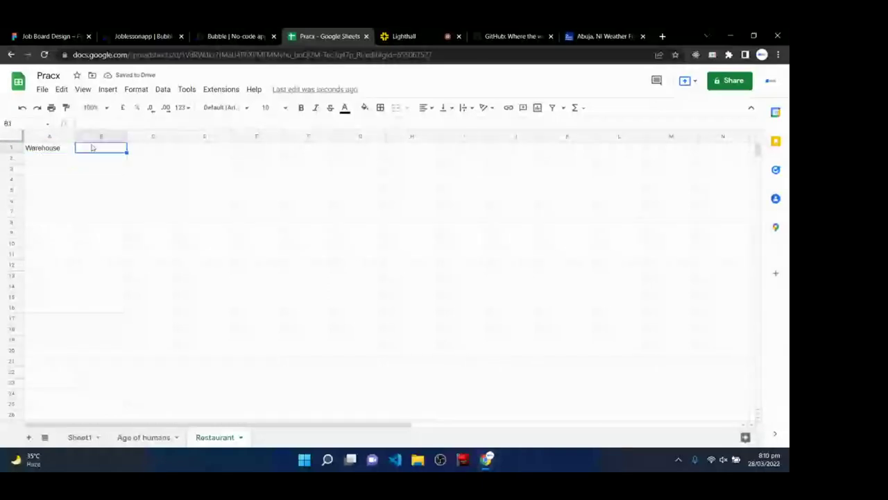
{"action": "type", "text": "Laundry"}
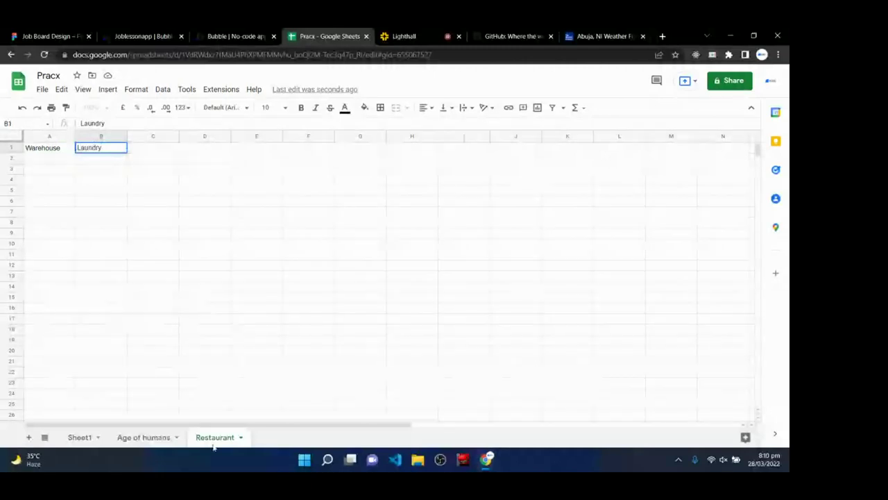
{"action": "left_click", "coordinate": [415, 33]}
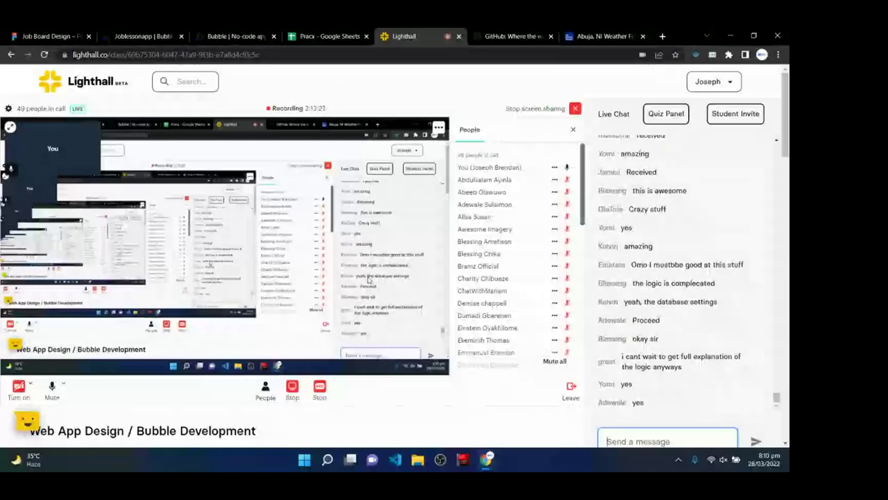
- View the Subscribe data type's fields in Joblessonapp, then return to the Job Board Design file
{"action": "left_click", "coordinate": [137, 32]}
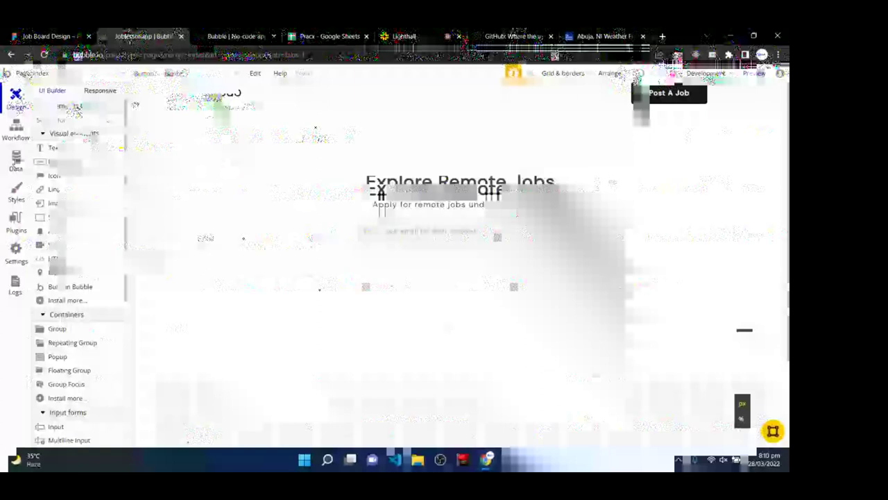
{"action": "left_click", "coordinate": [16, 158]}
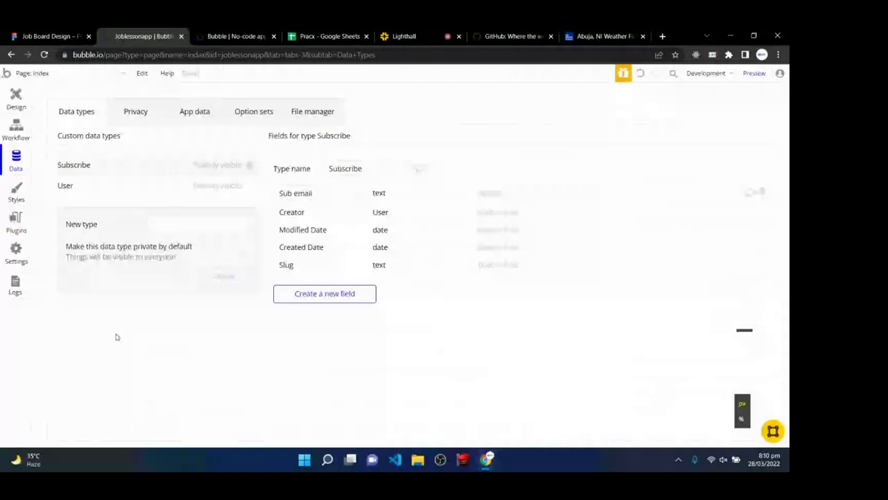
{"action": "key", "text": "ctrl+shift+Tab"}
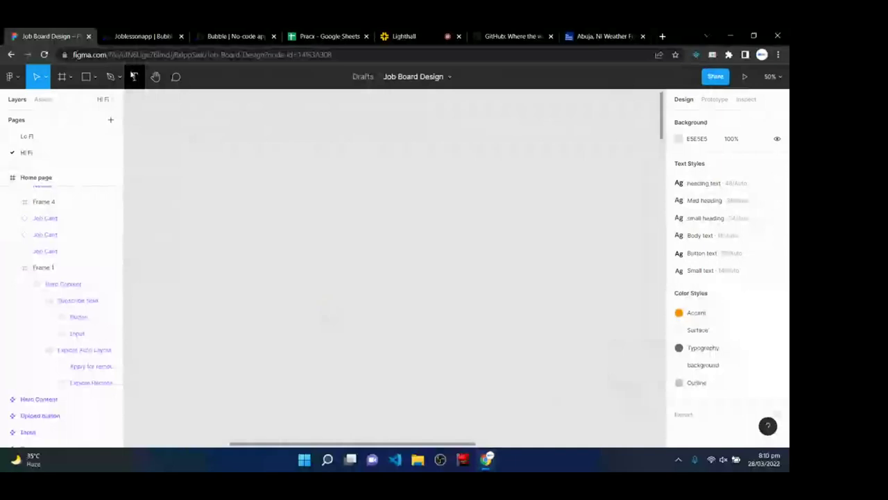
- Zoom the canvas to 100% and add a 'Car' text label
{"action": "key", "text": "t"}
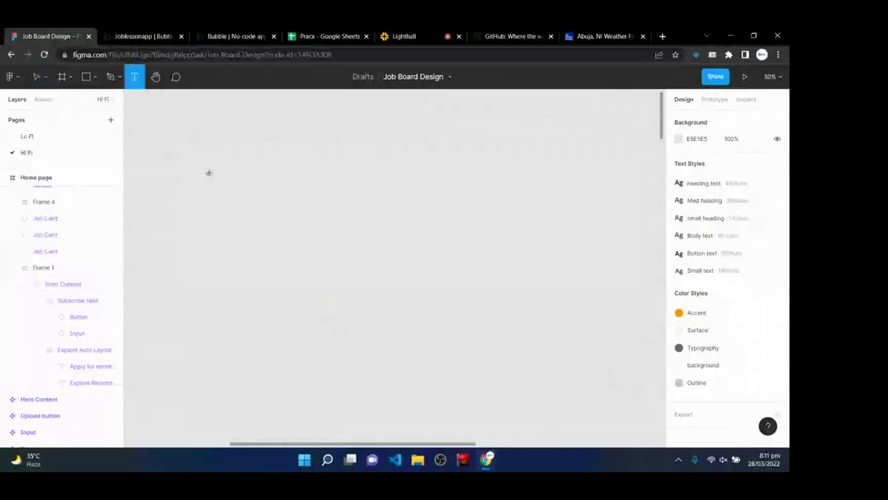
{"action": "left_click", "coordinate": [208, 172]}
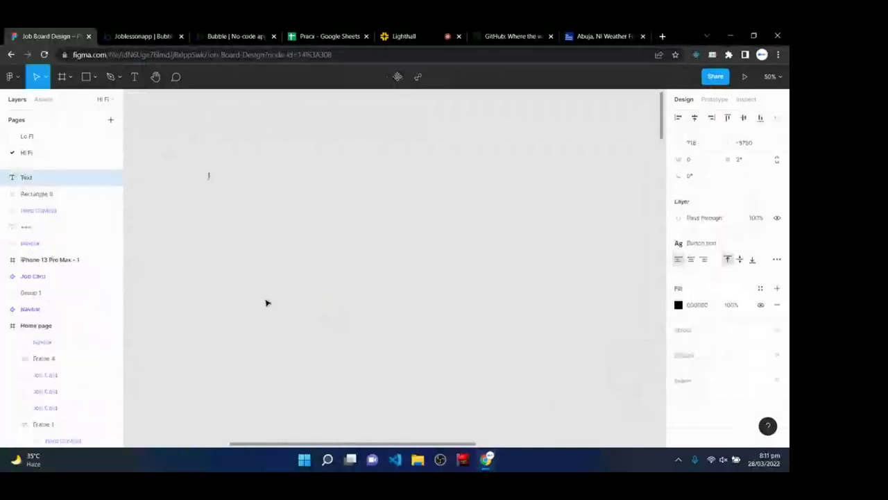
{"action": "key", "text": "Escape"}
{"action": "key", "text": "shift+0"}
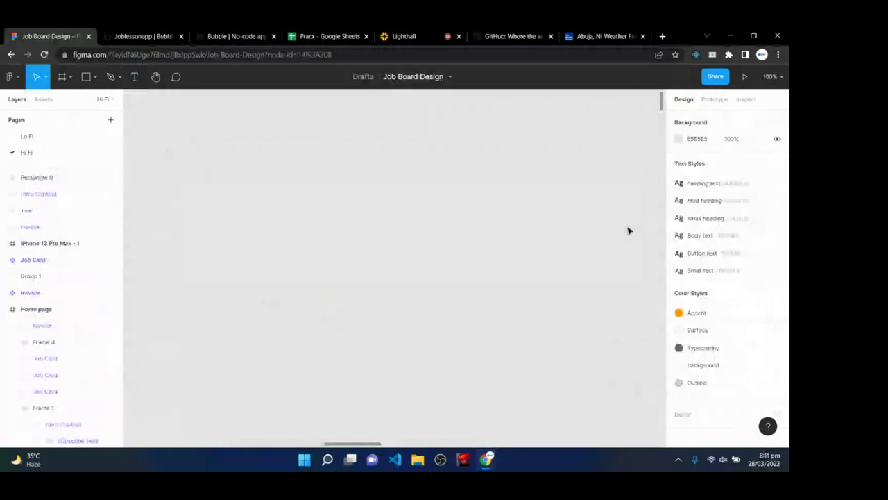
{"action": "left_click", "coordinate": [138, 85]}
{"action": "left_click", "coordinate": [227, 195]}
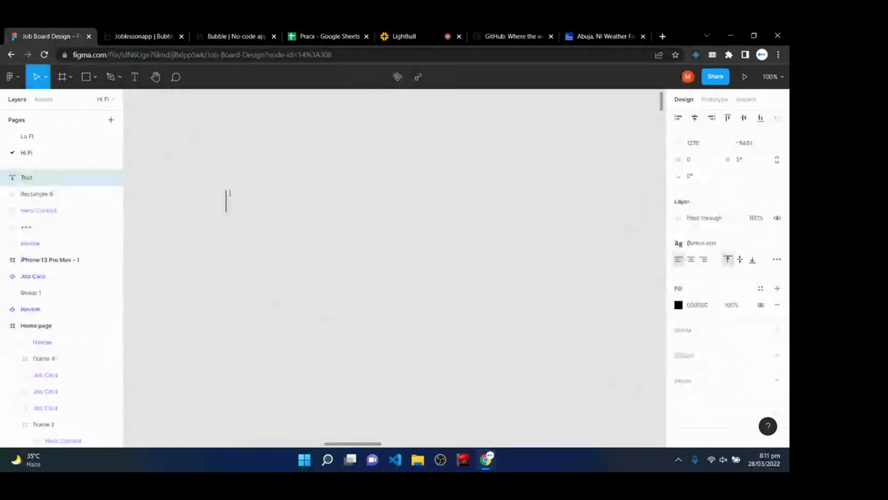
{"action": "type", "text": "Car"}
{"action": "key", "text": "Escape"}
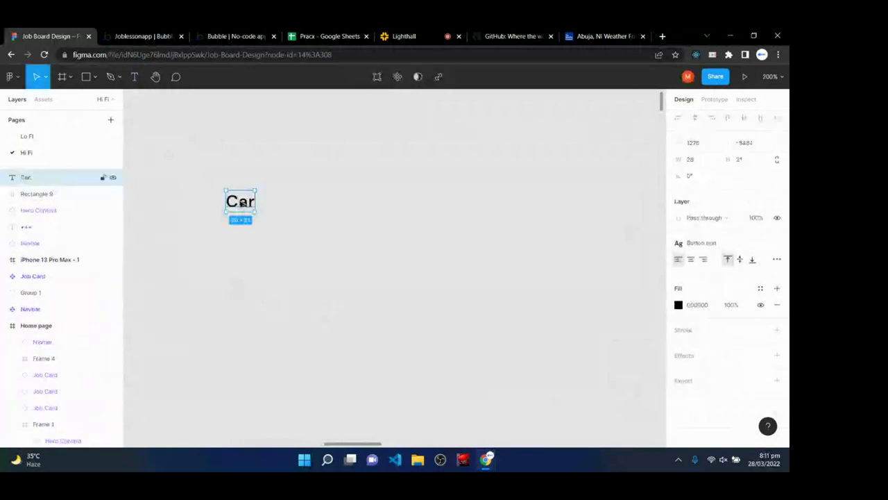
- Duplicate Car just below it and change the copy to 'Color of car'
{"action": "left_click_drag", "start_coordinate": [241, 202], "coordinate": [243, 229]}
{"action": "double_click", "coordinate": [242, 229]}
{"action": "type", "text": "Co"}
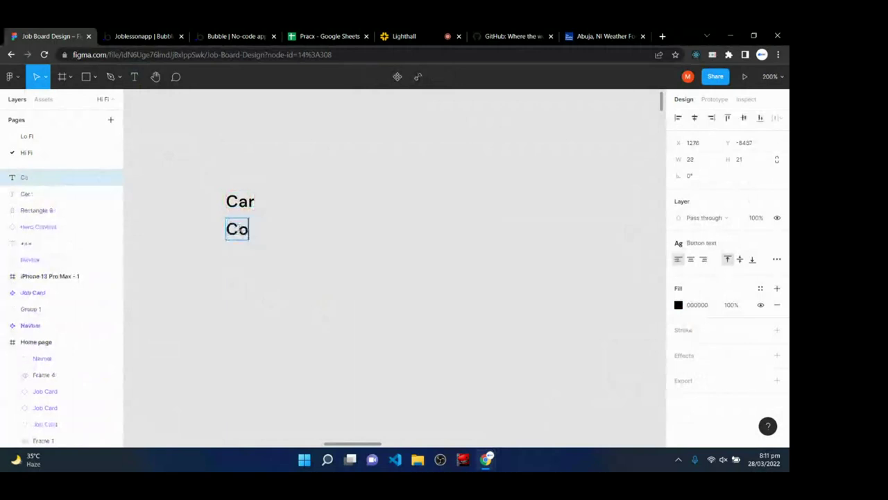
{"action": "type", "text": "lor of car"}
{"action": "key", "text": "BackSpace"}
{"action": "type", "text": "f car"}
{"action": "key", "text": "Escape"}
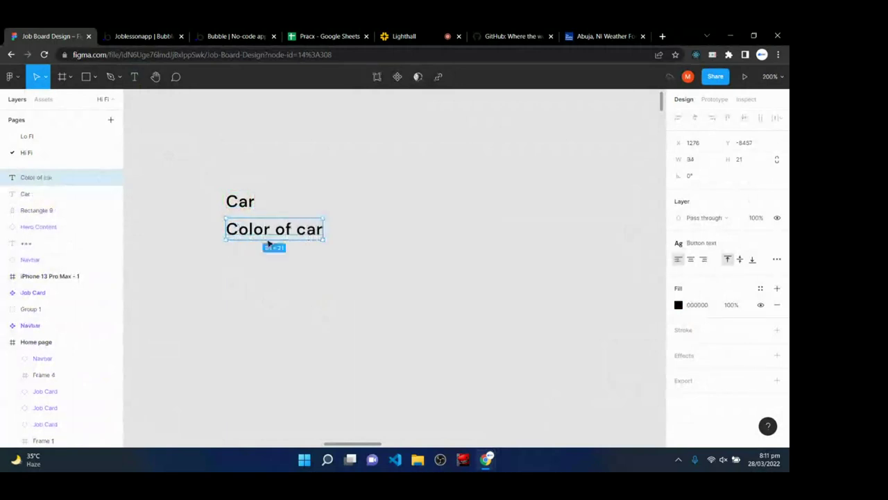
- Stack 'Name of car' and 'Model of car' copies beneath Color of car
{"action": "left_click_drag", "start_coordinate": [270, 229], "coordinate": [271, 252]}
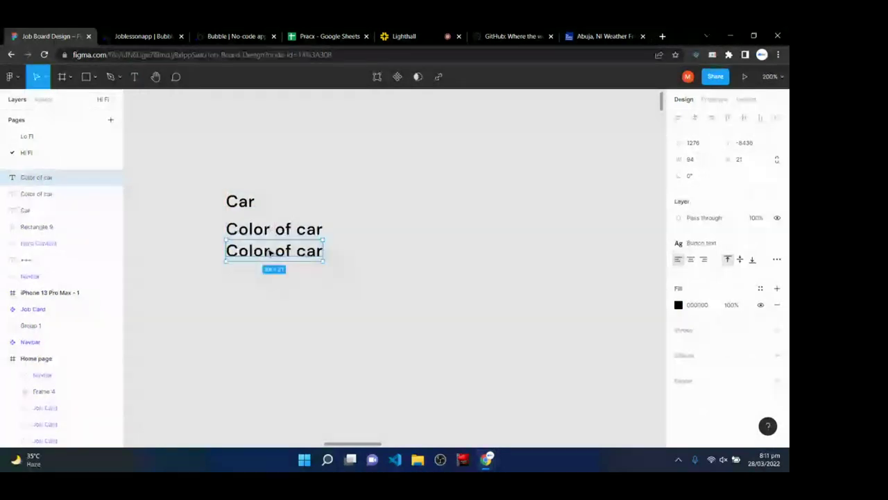
{"action": "double_click", "coordinate": [270, 252]}
{"action": "type", "text": "Name"}
{"action": "key", "text": "Escape"}
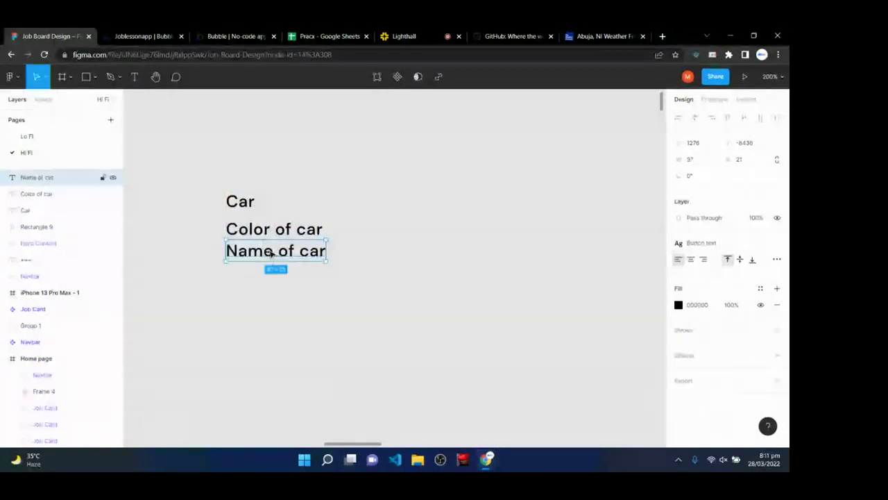
{"action": "left_click_drag", "start_coordinate": [272, 252], "coordinate": [272, 274]}
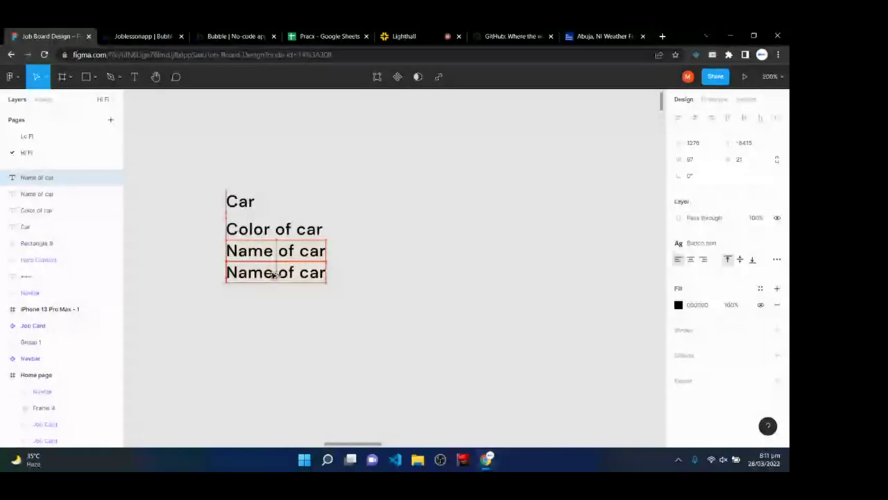
{"action": "double_click", "coordinate": [273, 274]}
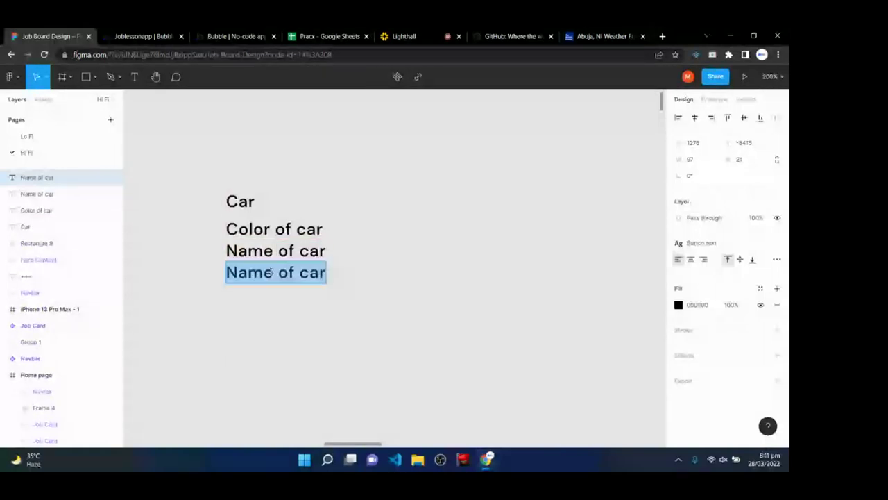
{"action": "type", "text": "Model"}
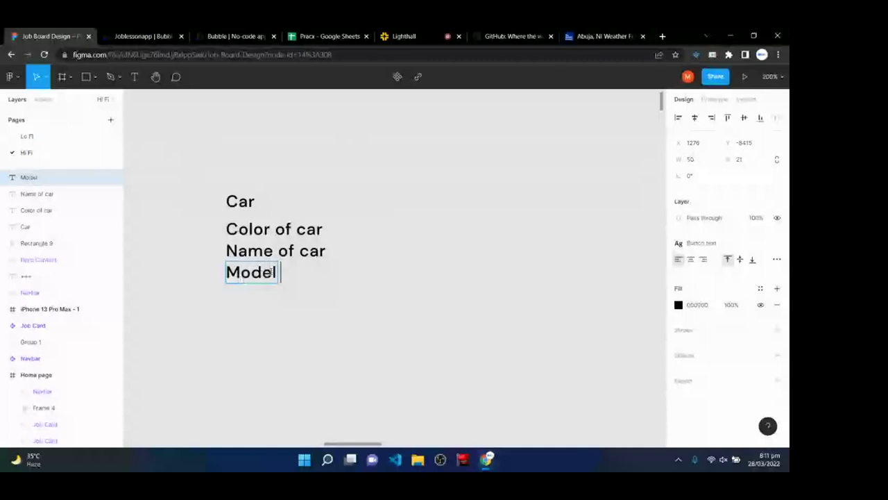
{"action": "type", "text": " of car"}
{"action": "key", "text": "Escape"}
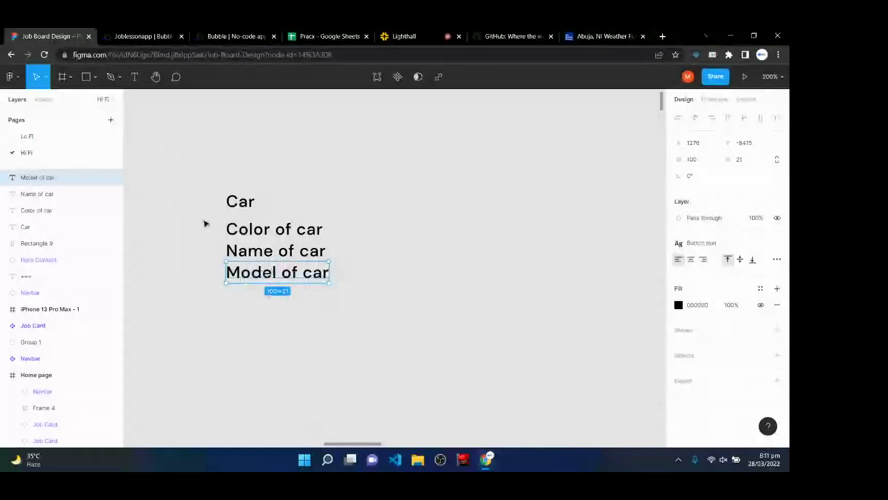
- Shift the three description lines slightly further below Car, then return to the Pracx spreadsheet
{"action": "left_click_drag", "start_coordinate": [204, 223], "coordinate": [337, 286]}
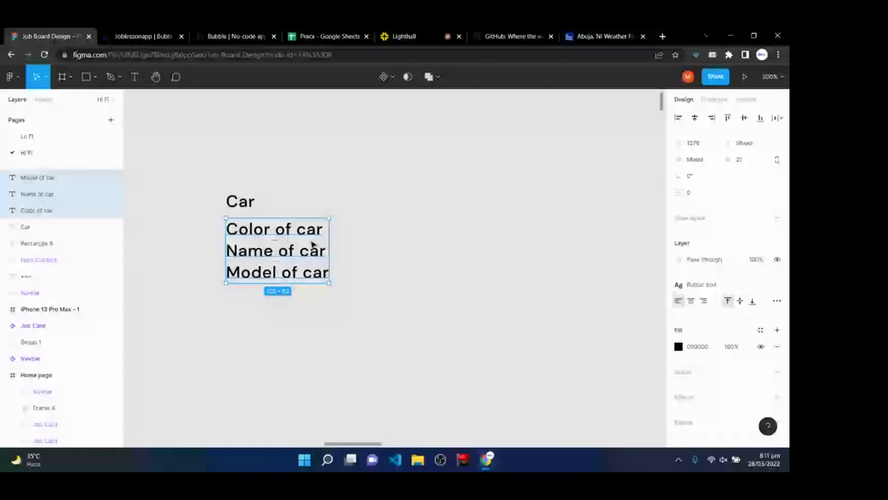
{"action": "left_click_drag", "start_coordinate": [312, 244], "coordinate": [311, 251]}
{"action": "left_click", "coordinate": [242, 201]}
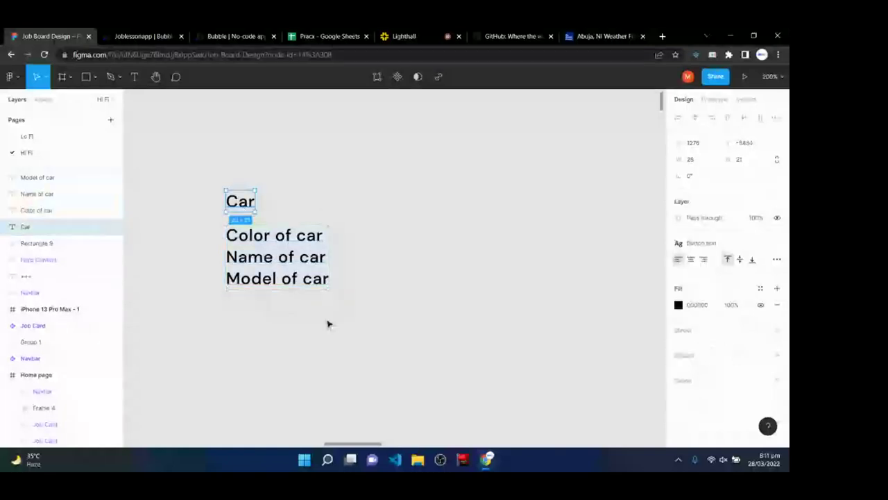
{"action": "left_click", "coordinate": [326, 36]}
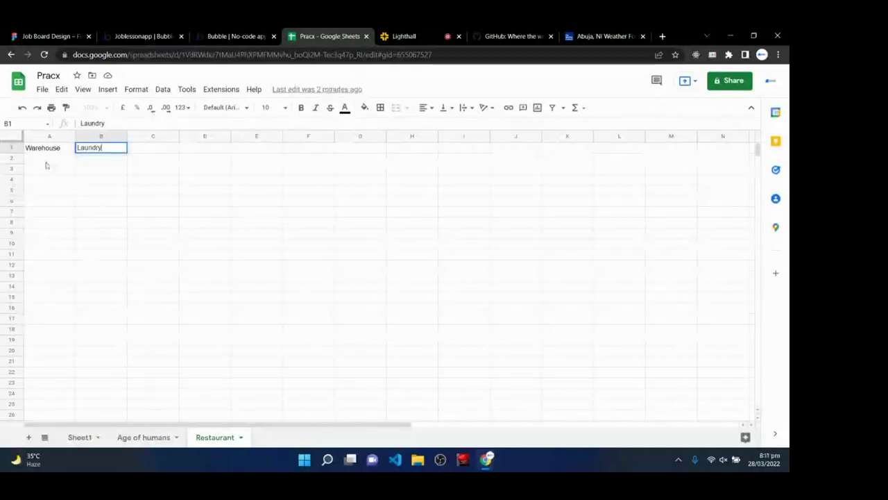
- Select columns A, B, D, E and F, then switch to Bubble's Subscribe data type fields
{"action": "left_click", "coordinate": [47, 136]}
{"action": "left_click", "coordinate": [102, 136]}
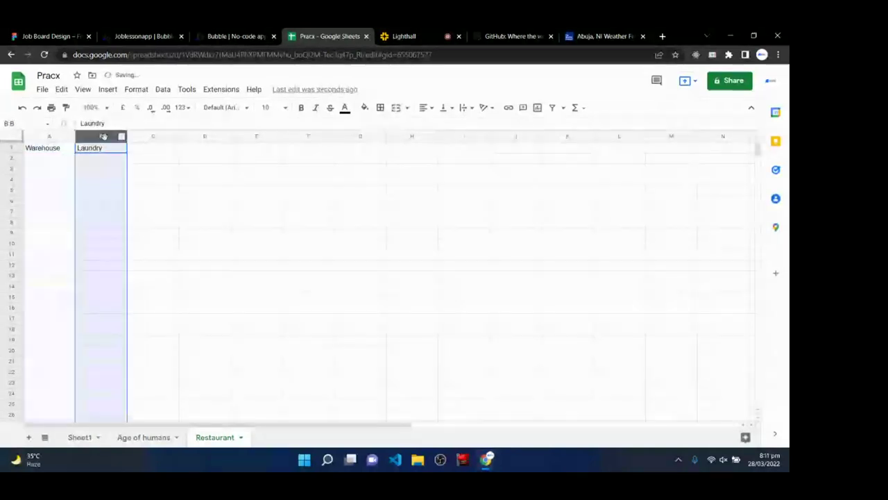
{"action": "left_click", "coordinate": [213, 136]}
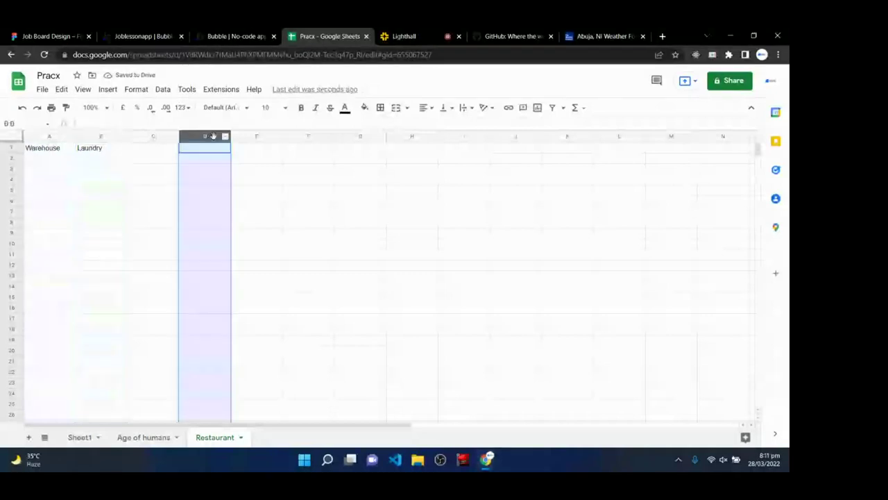
{"action": "left_click", "coordinate": [256, 136]}
{"action": "left_click", "coordinate": [308, 136]}
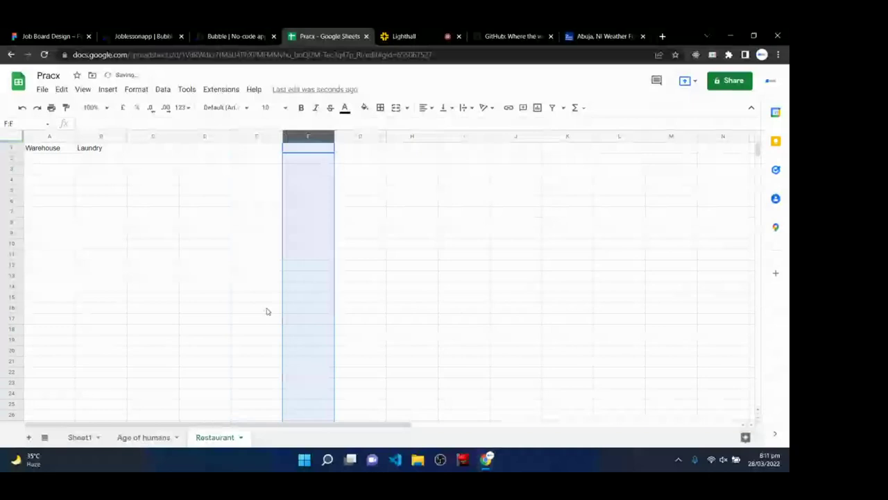
{"action": "left_click", "coordinate": [142, 34]}
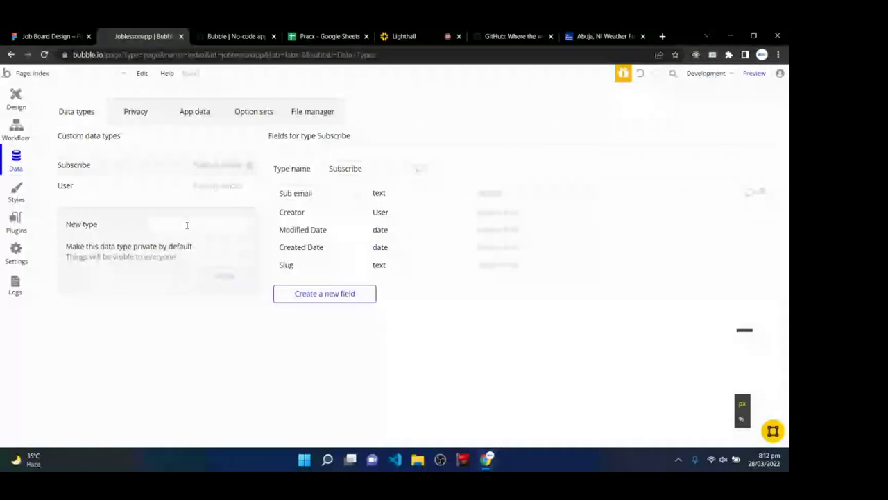
- Put the cursor in the New type box on Data types and unmute the sound
{"action": "left_click", "coordinate": [186, 225]}
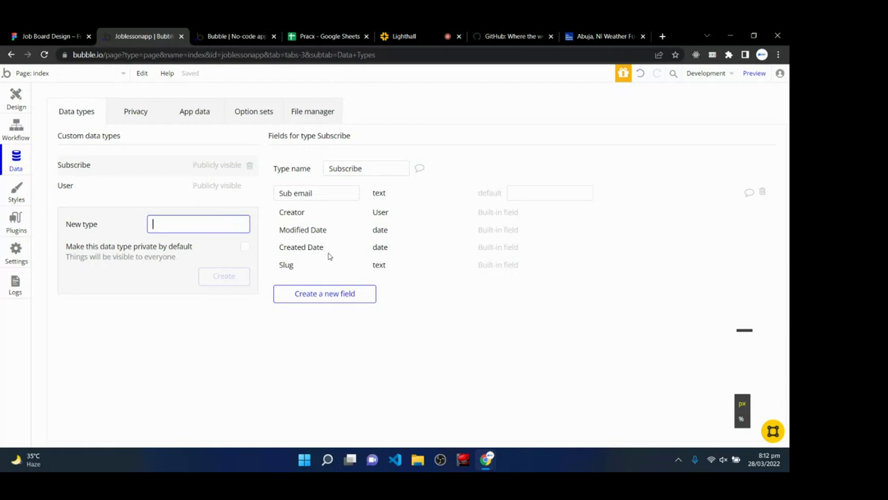
{"action": "key", "text": "XF86AudioMute"}
- Glance at the Lighthall class chat, then return to Bubble's data types editor
{"action": "left_click", "coordinate": [407, 35]}
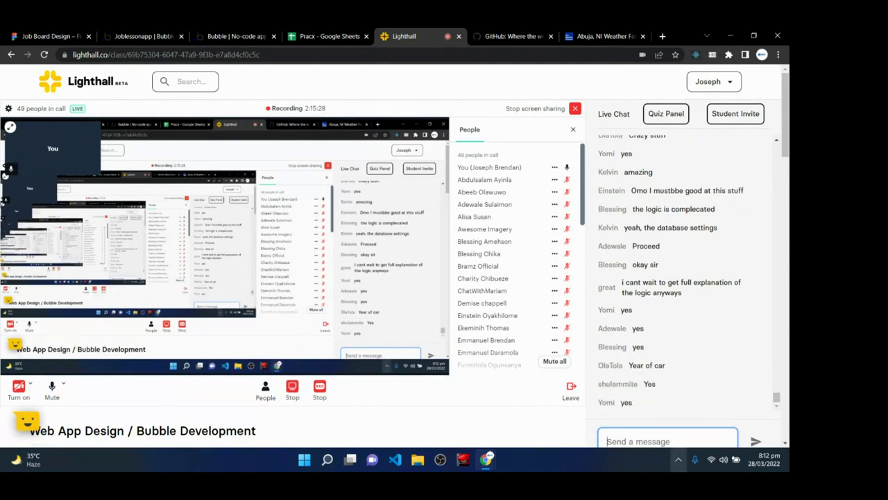
{"action": "left_click", "coordinate": [161, 35]}
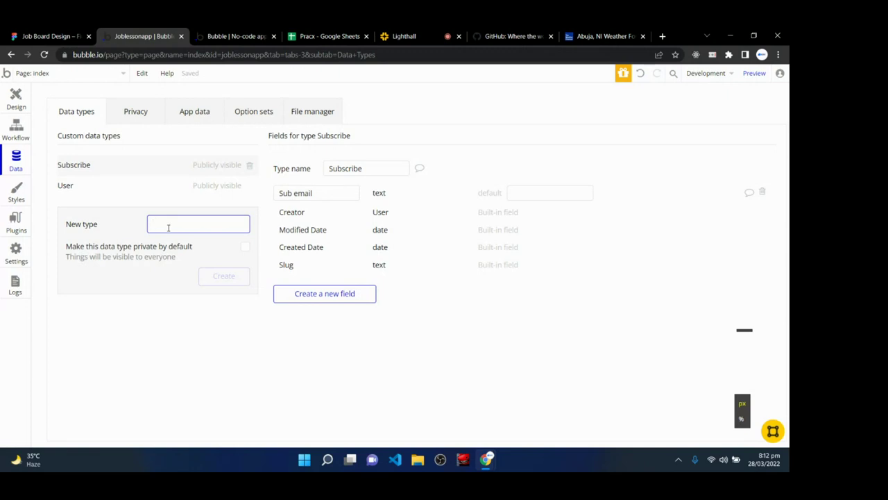
- In the Job Board Design file, zoom to the Explore Remote Jobs frame and center its job cards
{"action": "left_click", "coordinate": [52, 36]}
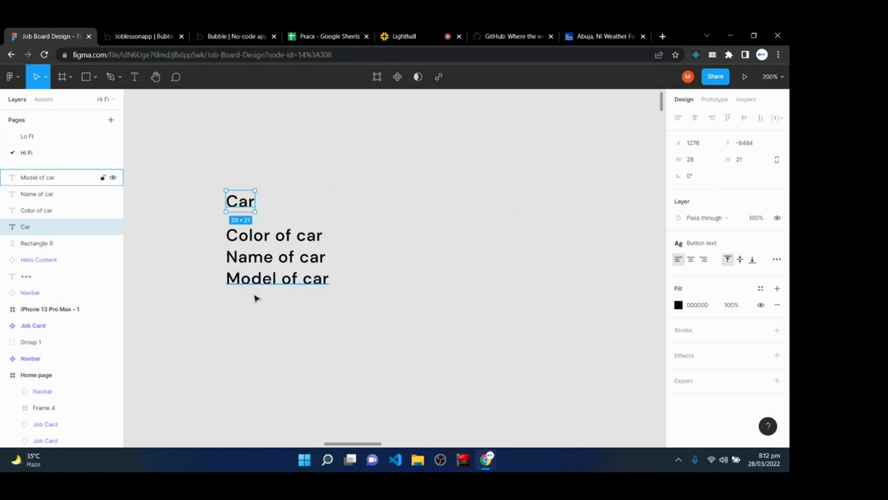
{"action": "scroll", "coordinate": [313, 420], "scroll_direction": "down", "scroll_amount": 5}
{"action": "scroll", "coordinate": [316, 421], "scroll_direction": "down", "scroll_amount": 5}
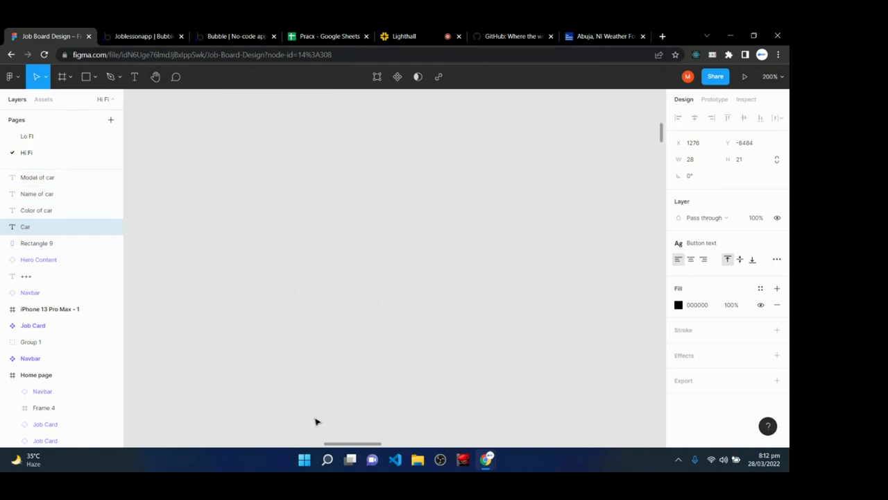
{"action": "scroll", "coordinate": [316, 421], "scroll_direction": "down", "scroll_amount": 10}
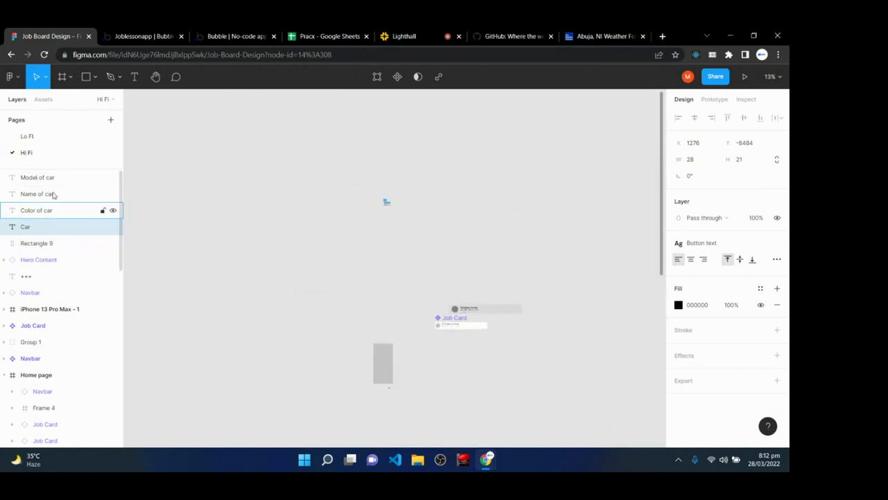
{"action": "key", "text": "ctrl+minus"}
{"action": "scroll", "coordinate": [379, 340], "scroll_direction": "down", "scroll_amount": 5}
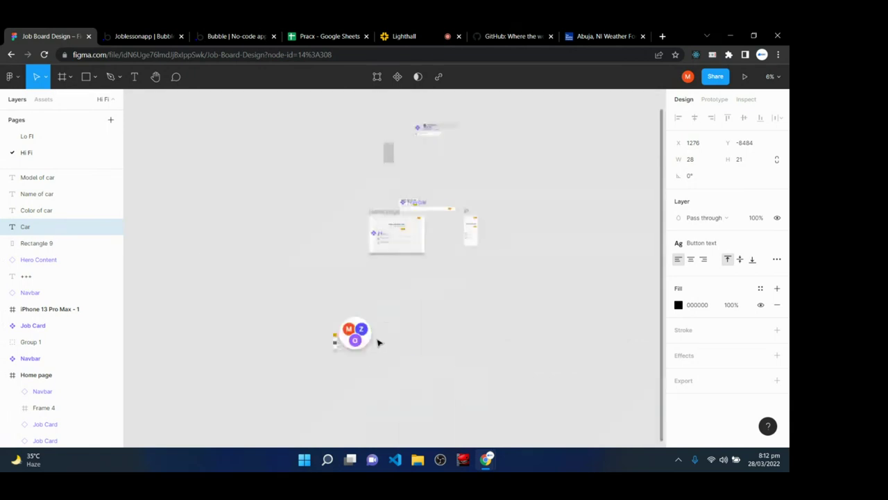
{"action": "key", "text": "shift+0"}
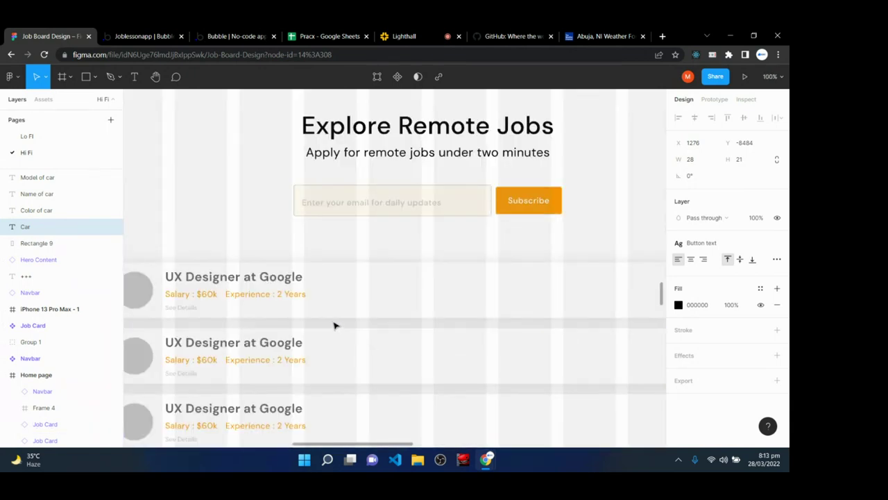
{"action": "key", "text": "h"}
{"action": "left_click_drag", "start_coordinate": [337, 326], "coordinate": [398, 188]}
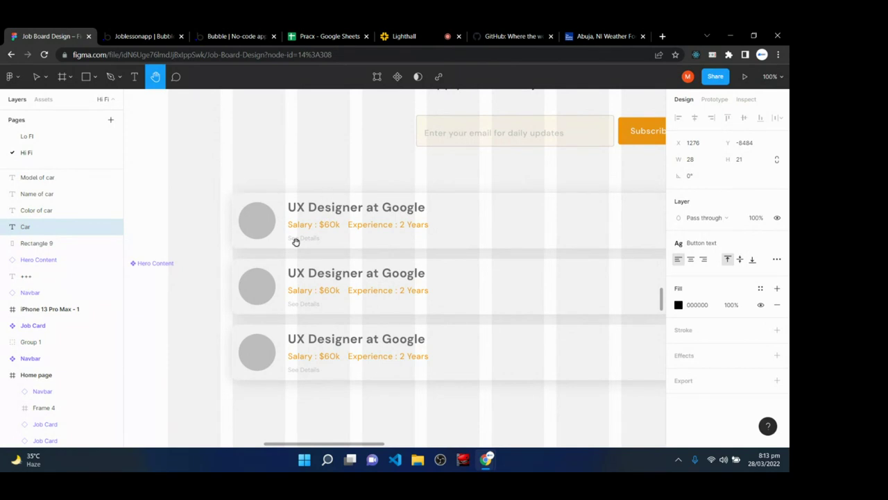
- Create a 'Job Post' data type in Bubble and select it
{"action": "left_click", "coordinate": [130, 31]}
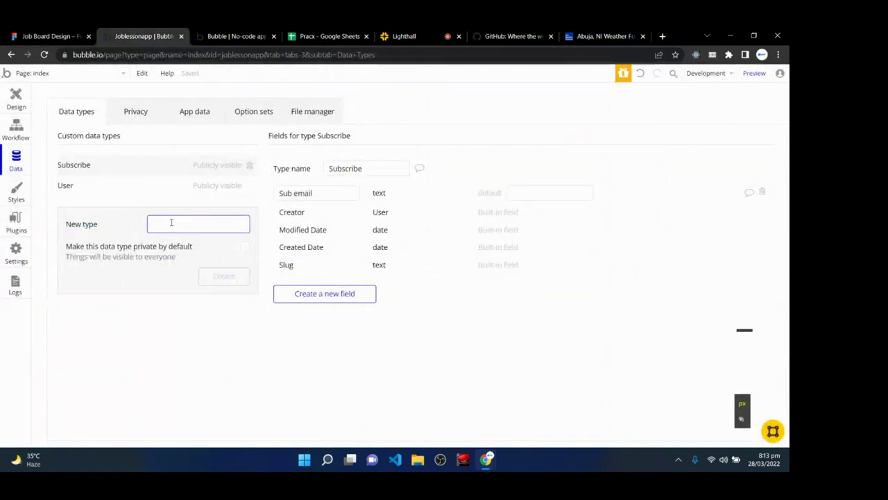
{"action": "type", "text": "Jo"}
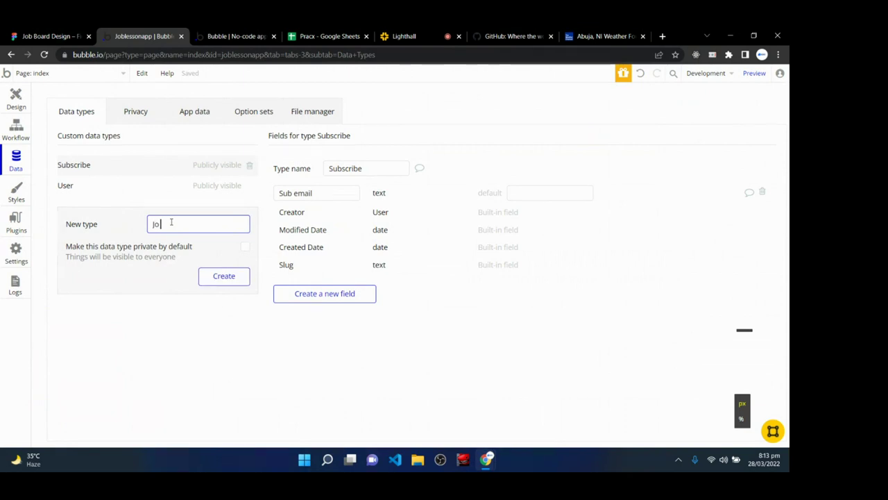
{"action": "type", "text": "b Post"}
{"action": "key", "text": "Return"}
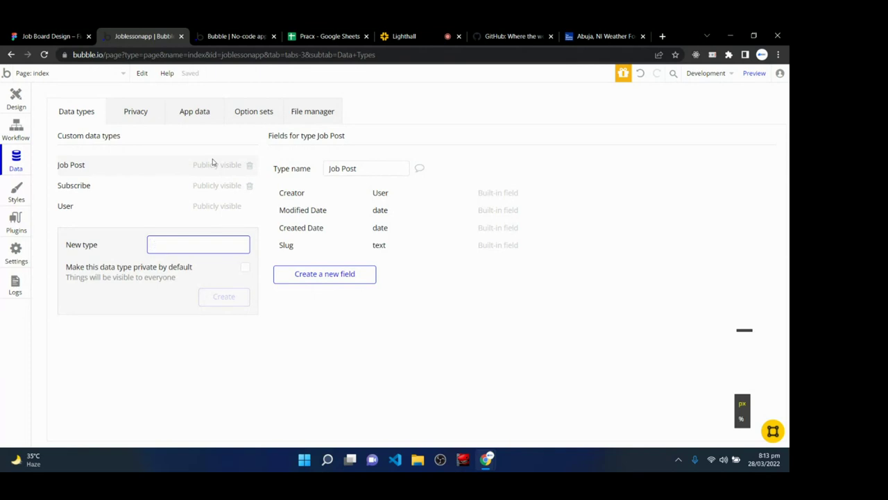
{"action": "left_click", "coordinate": [136, 171]}
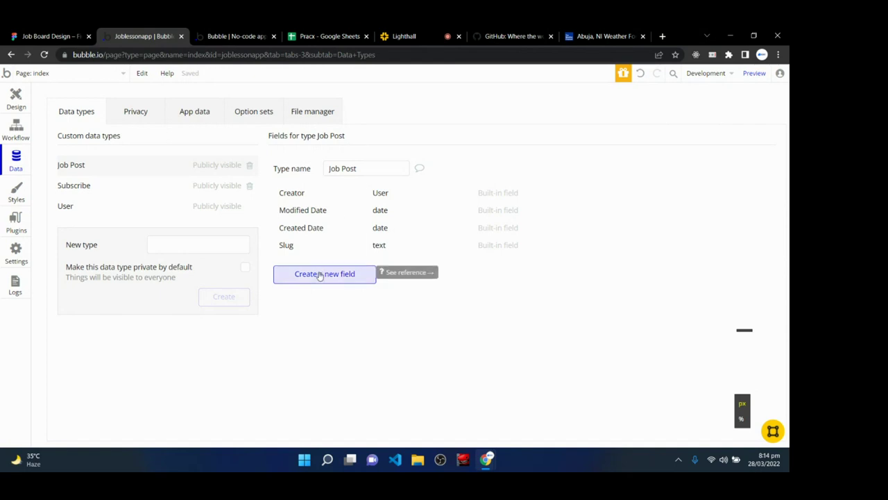
- Add a 'Name of company' text field to Job Post
{"action": "left_click", "coordinate": [320, 274]}
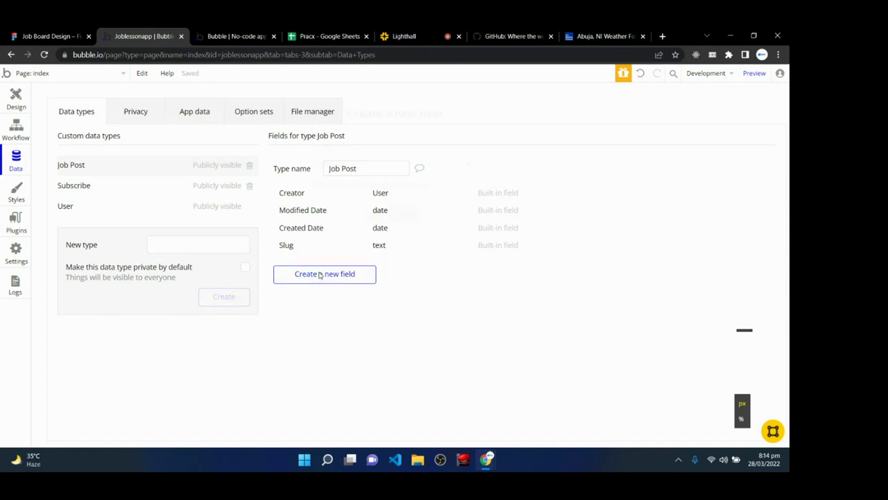
{"action": "type", "text": "Name of"}
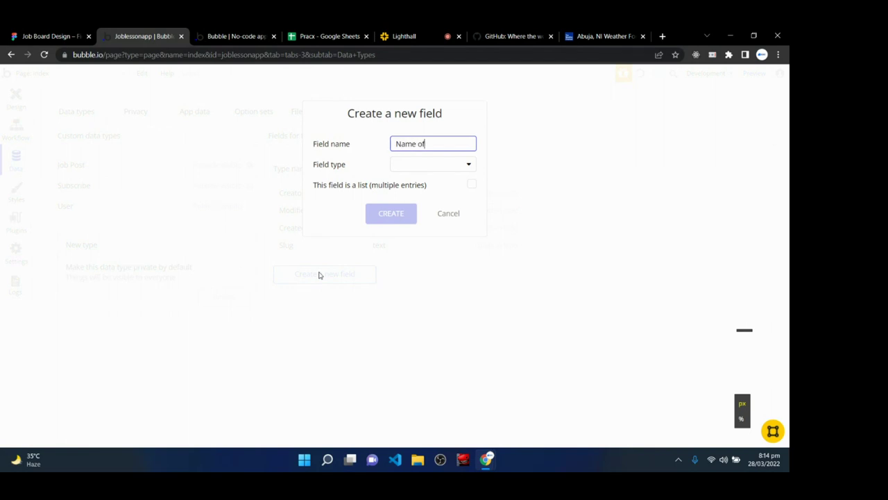
{"action": "type", "text": " company"}
{"action": "left_click", "coordinate": [408, 166]}
{"action": "left_click", "coordinate": [406, 186]}
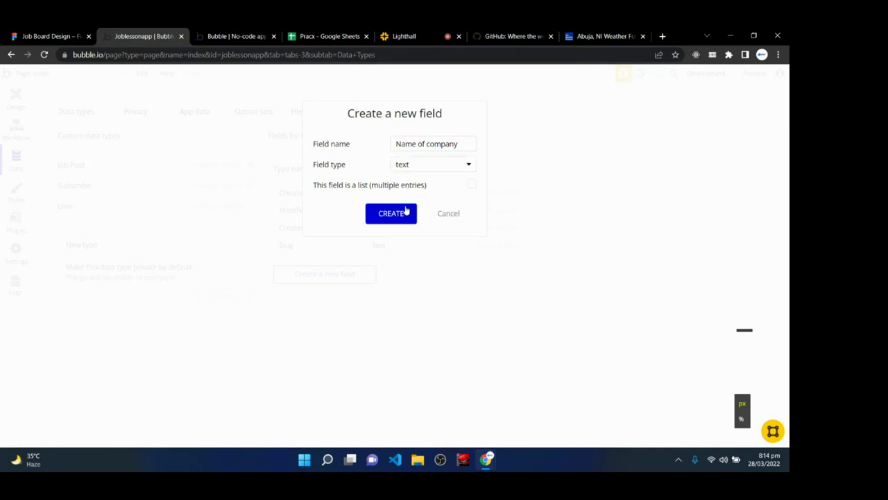
{"action": "left_click", "coordinate": [406, 211]}
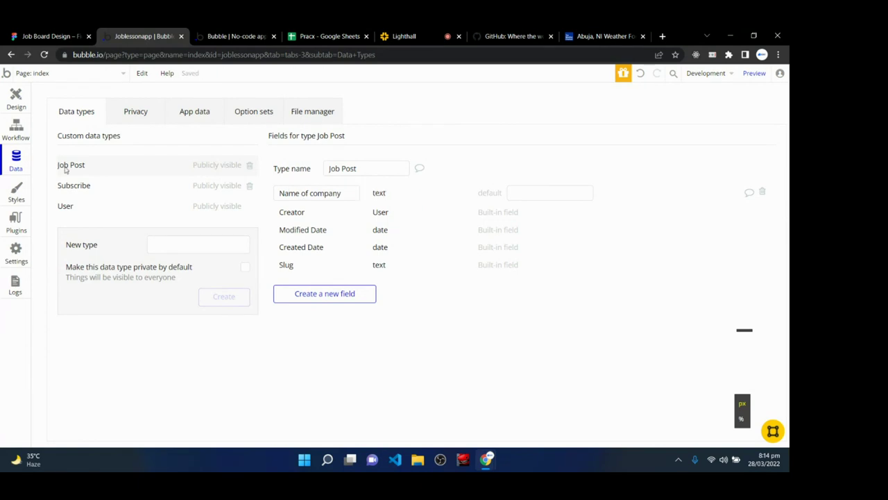
{"action": "left_click_drag", "start_coordinate": [276, 195], "coordinate": [349, 193]}
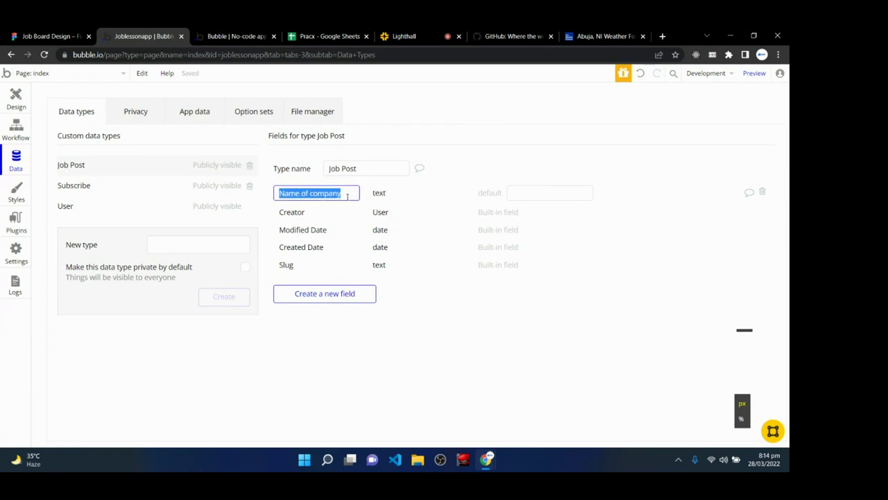
{"action": "left_click", "coordinate": [293, 359]}
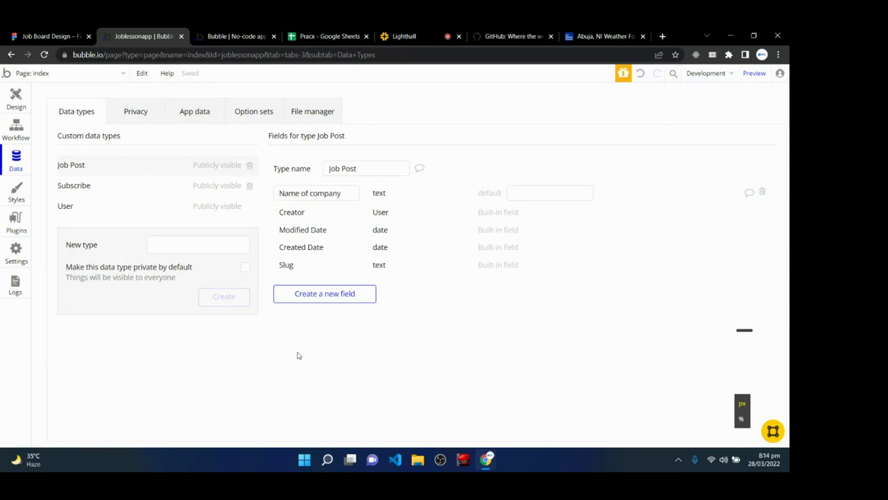
- Add 'Salary' and 'Position' text fields to Job Post
{"action": "left_click", "coordinate": [317, 299]}
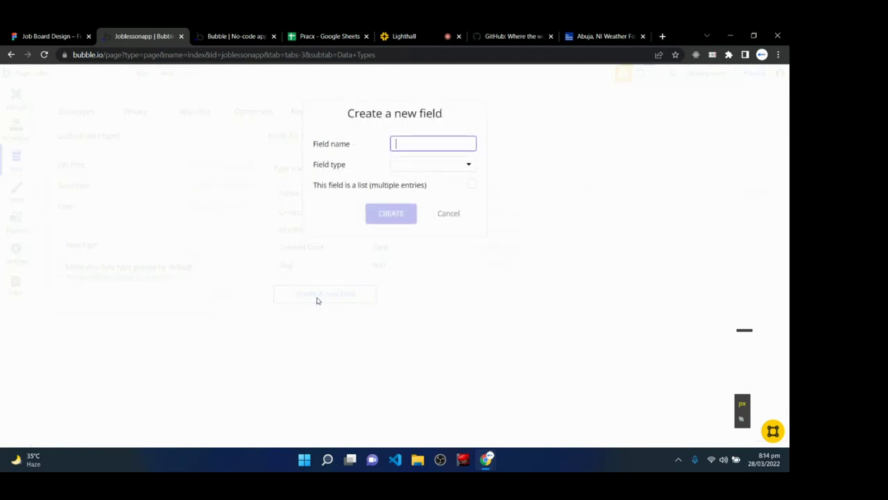
{"action": "type", "text": "Salary"}
{"action": "left_click", "coordinate": [403, 170]}
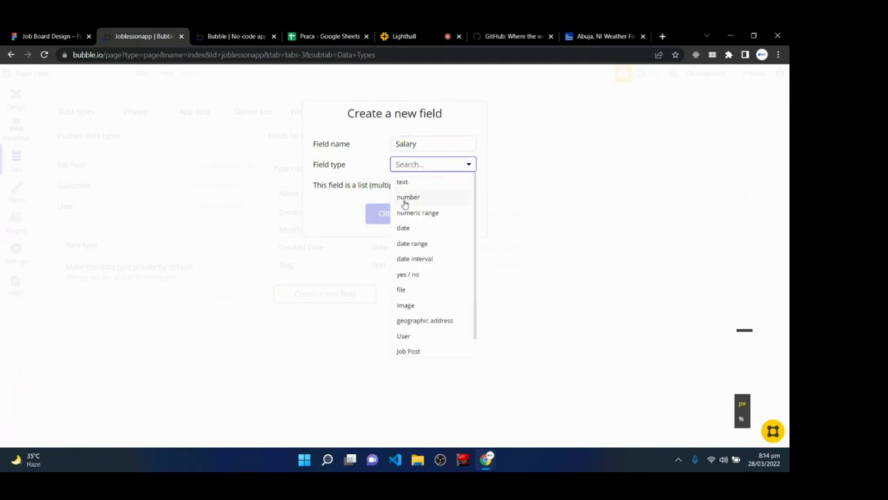
{"action": "left_click", "coordinate": [407, 182]}
{"action": "left_click", "coordinate": [397, 219]}
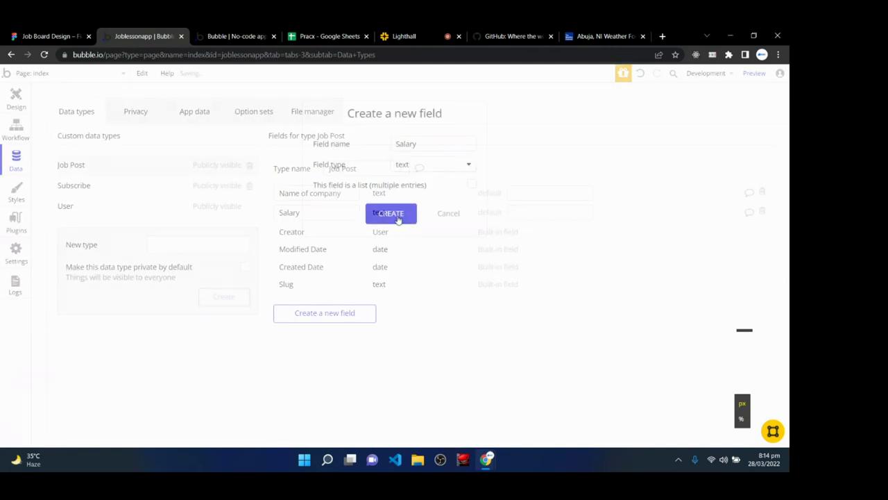
{"action": "left_click", "coordinate": [323, 316]}
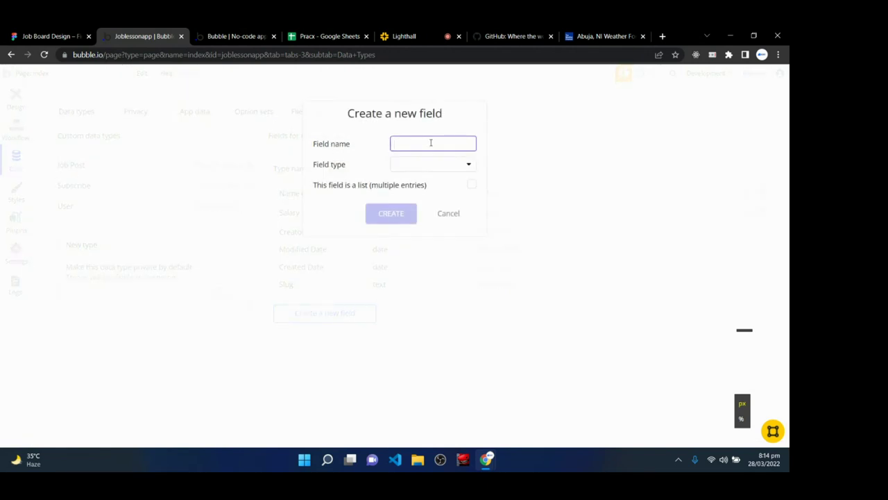
{"action": "type", "text": "Position"}
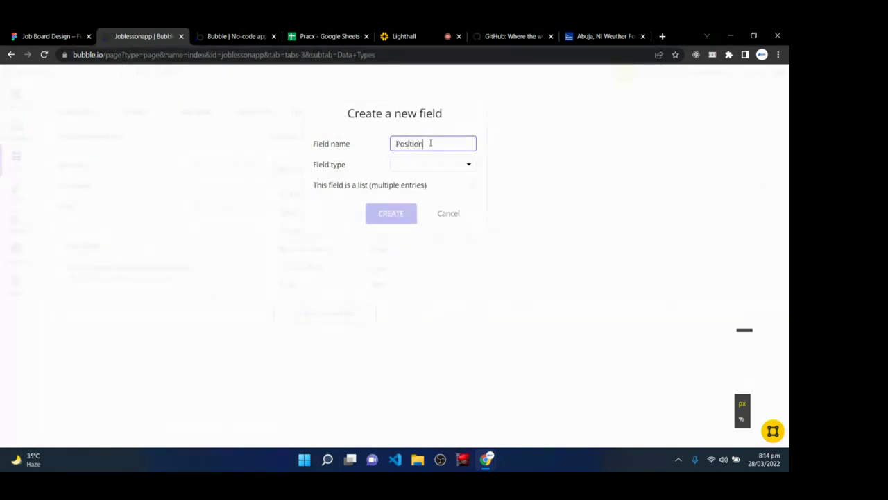
{"action": "left_click", "coordinate": [429, 164]}
{"action": "left_click", "coordinate": [421, 183]}
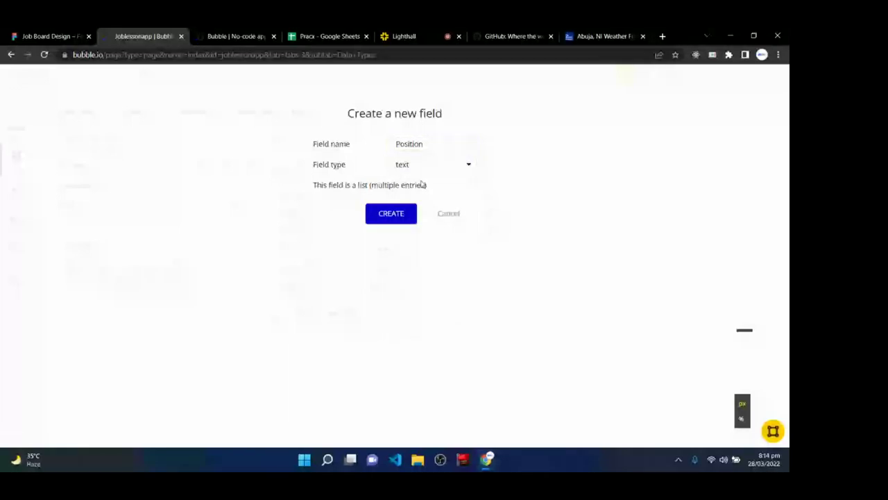
{"action": "left_click", "coordinate": [401, 213]}
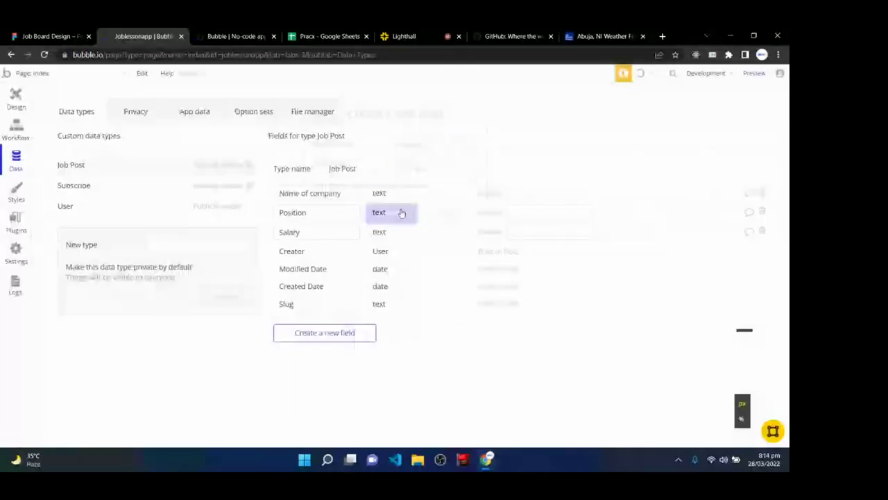
- Add a 'Years of experience' field of type number to Job Post
{"action": "left_click", "coordinate": [341, 334]}
{"action": "type", "text": "Year"}
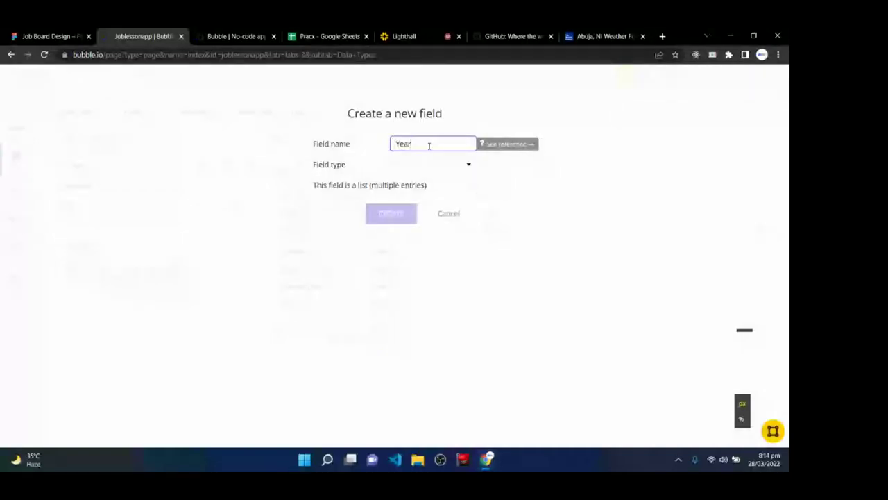
{"action": "type", "text": "s of experience"}
{"action": "left_click", "coordinate": [439, 164]}
{"action": "left_click", "coordinate": [434, 198]}
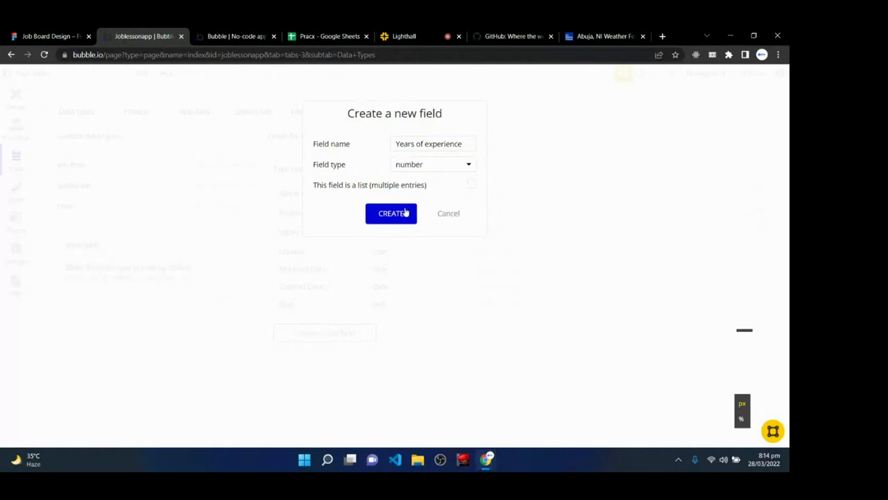
{"action": "left_click", "coordinate": [405, 212]}
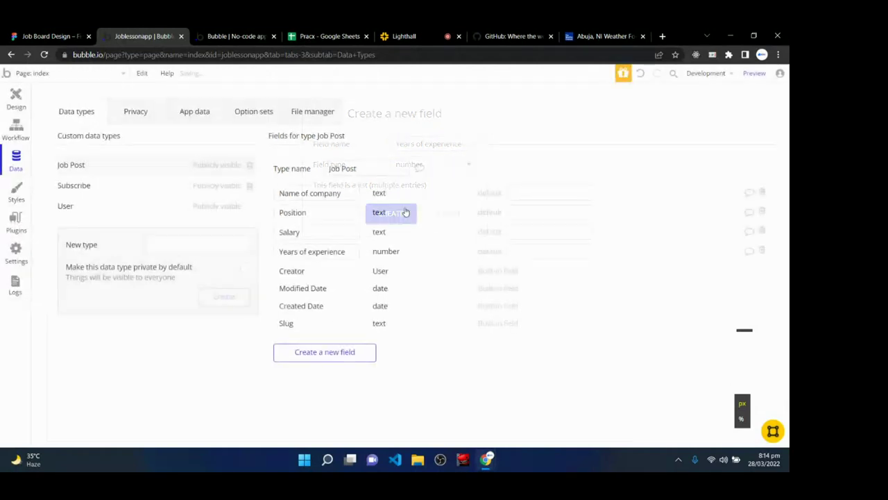
{"action": "left_click", "coordinate": [48, 36]}
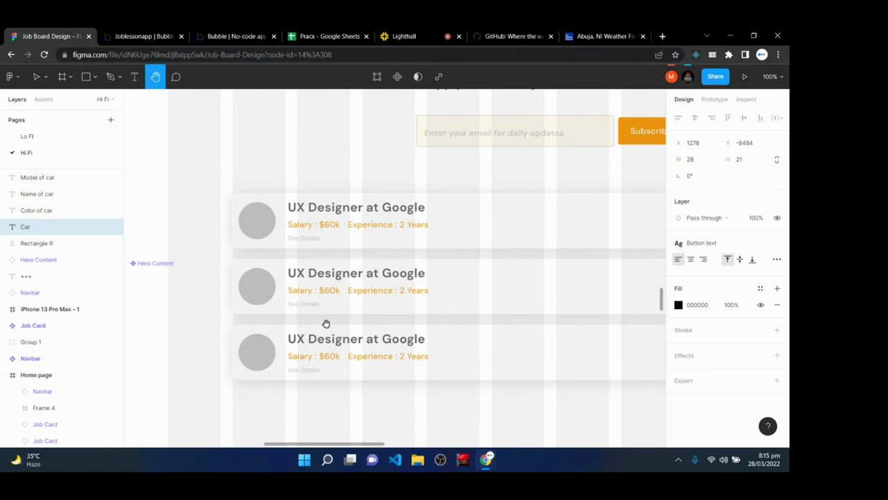
- On Figma's Lo Fi page, bring the Job Details wireframe into view, then return to Bubble
{"action": "scroll", "coordinate": [527, 252], "scroll_direction": "right", "scroll_amount": 6}
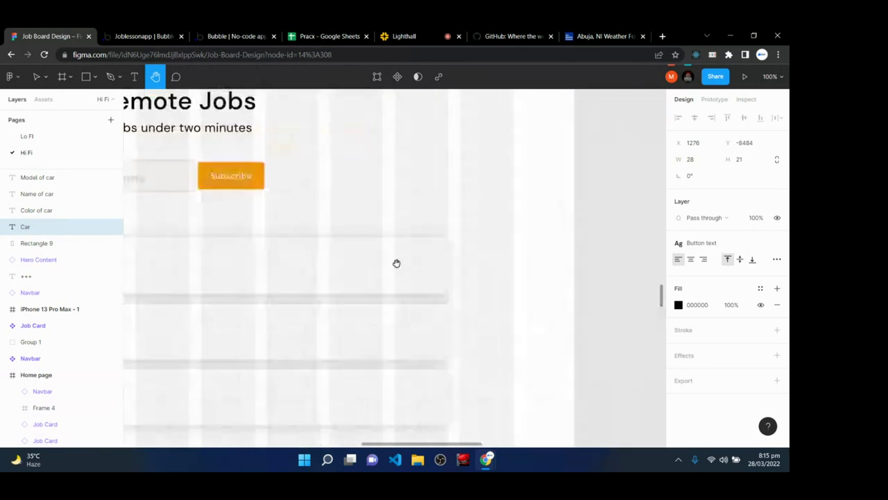
{"action": "left_click", "coordinate": [27, 136]}
{"action": "scroll", "coordinate": [385, 306], "scroll_direction": "down", "scroll_amount": 5}
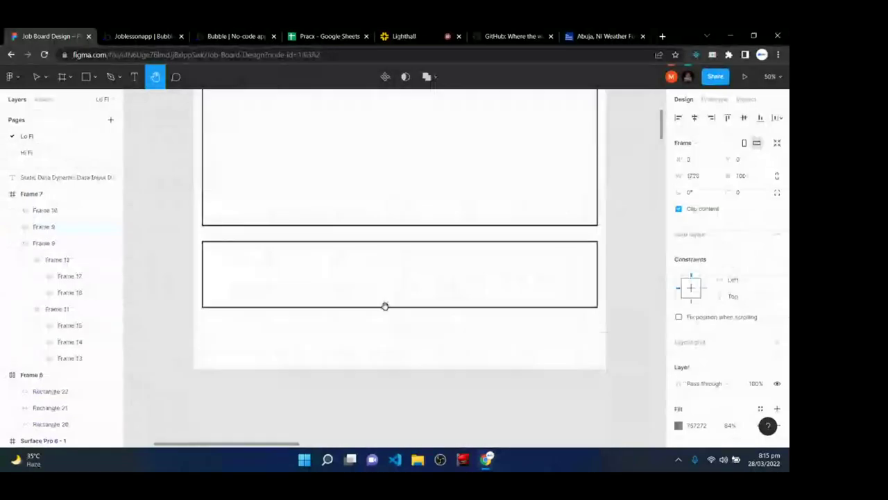
{"action": "scroll", "coordinate": [385, 306], "scroll_direction": "down", "scroll_amount": 5}
{"action": "scroll", "coordinate": [385, 306], "scroll_direction": "down", "scroll_amount": 10}
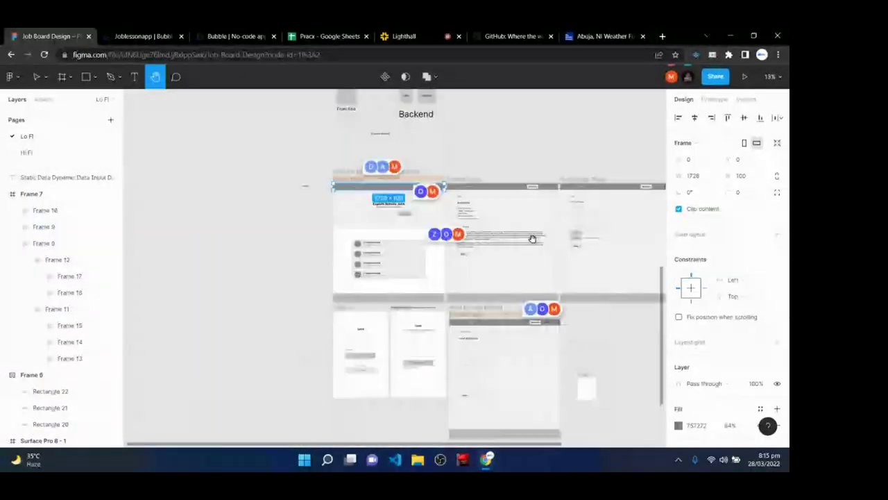
{"action": "left_click_drag", "start_coordinate": [532, 239], "coordinate": [412, 275]}
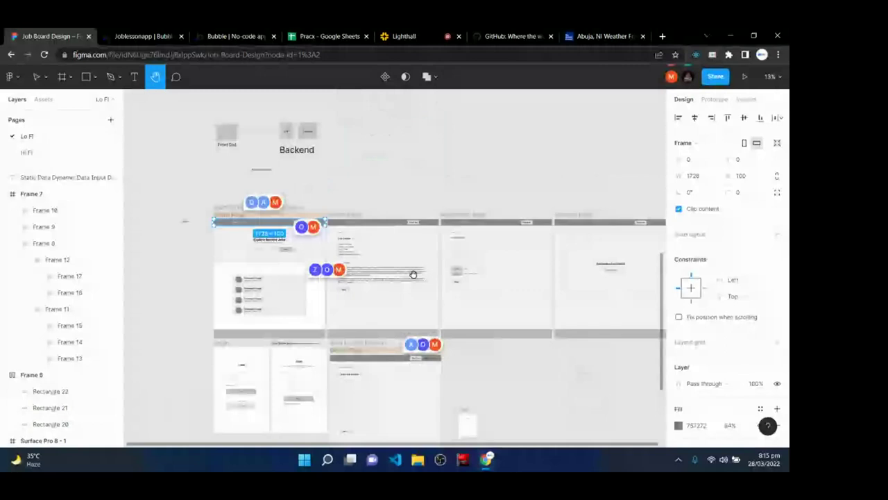
{"action": "scroll", "coordinate": [412, 275], "scroll_direction": "up", "scroll_amount": 5}
{"action": "left_click_drag", "start_coordinate": [169, 215], "coordinate": [208, 229]}
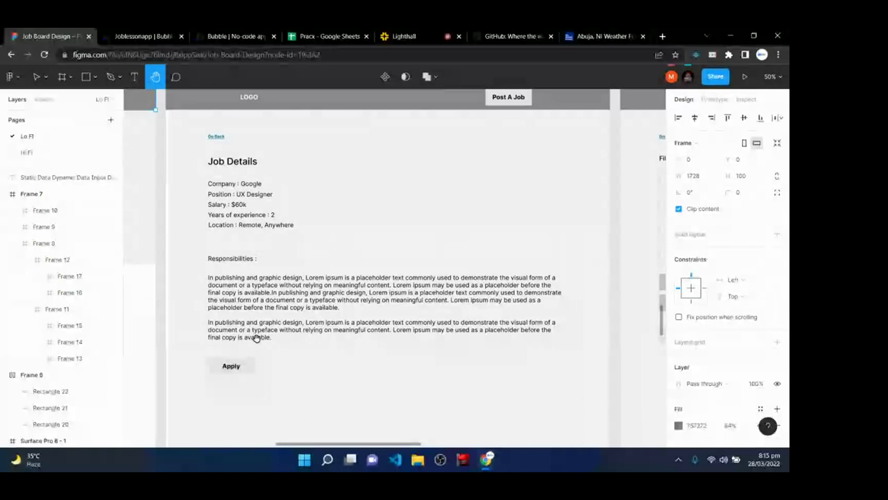
{"action": "left_click", "coordinate": [125, 35]}
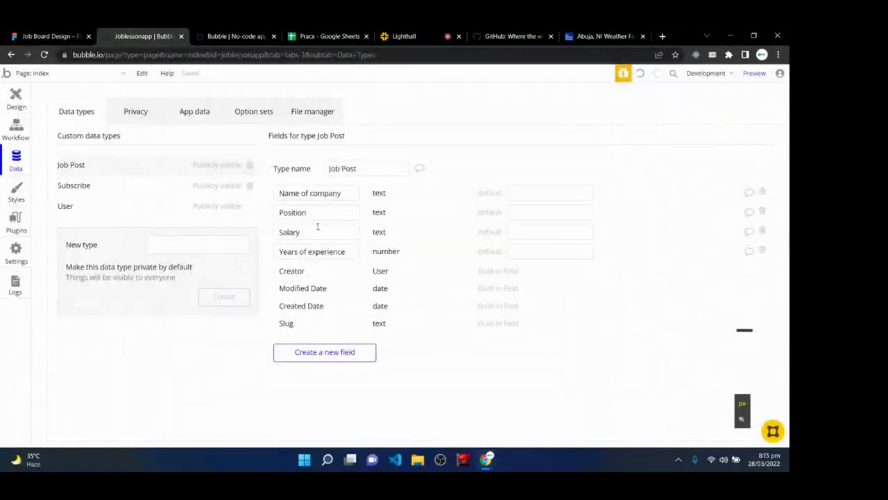
- Add a 'location' text field to Job Post
{"action": "left_click", "coordinate": [309, 359]}
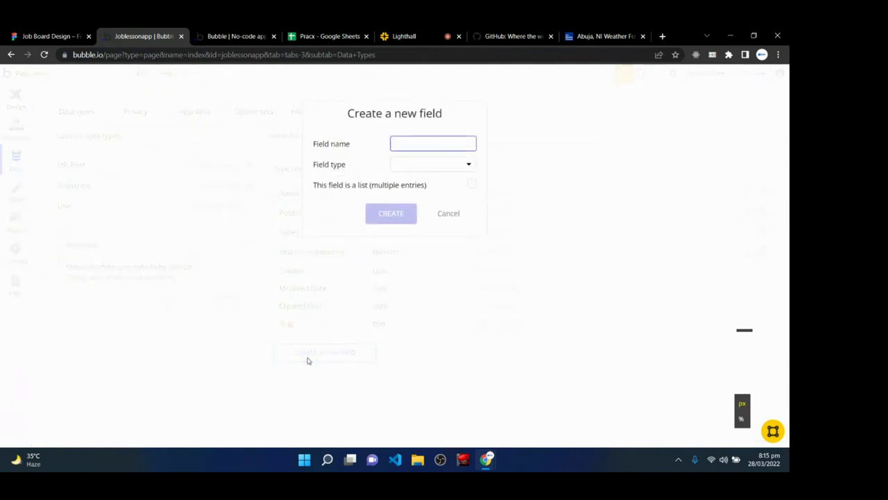
{"action": "type", "text": "location"}
{"action": "left_click", "coordinate": [440, 168]}
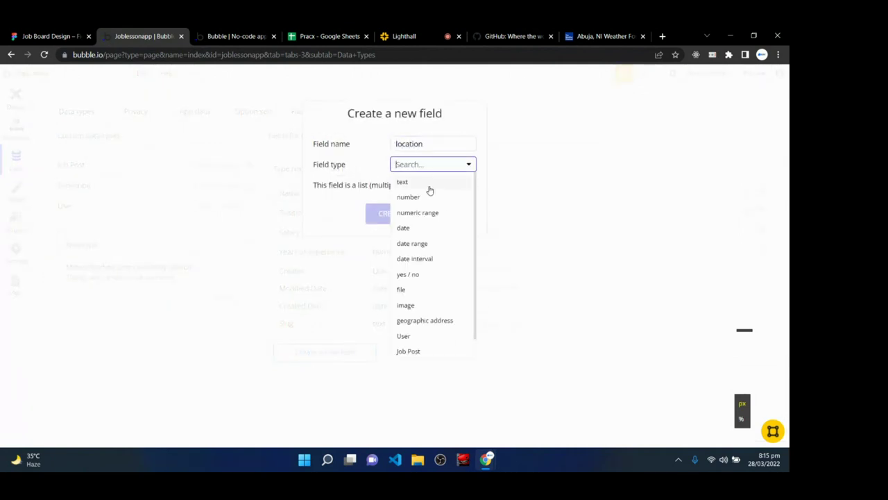
{"action": "left_click", "coordinate": [430, 190]}
{"action": "left_click", "coordinate": [383, 216]}
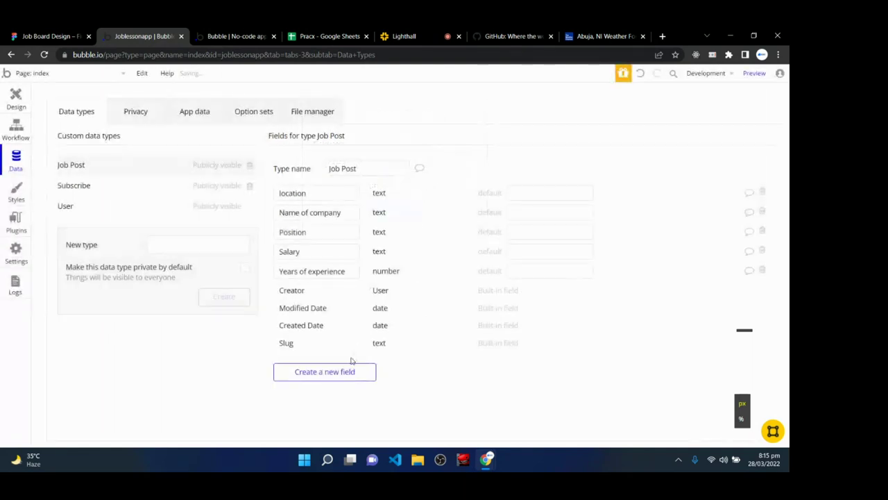
- Add a 'responsibilities' text field to Job Post, then check the Lighthall class
{"action": "left_click", "coordinate": [327, 372]}
{"action": "type", "text": "respo"}
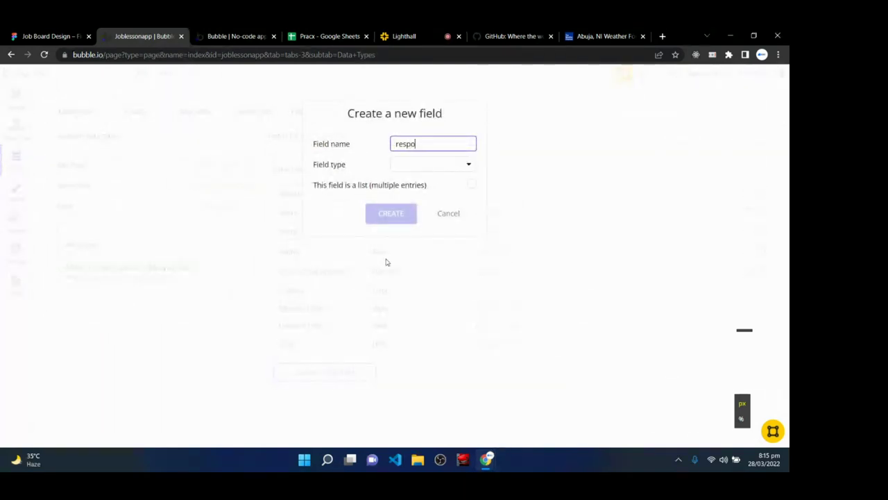
{"action": "type", "text": "nsibilities"}
{"action": "left_click", "coordinate": [420, 168]}
{"action": "left_click", "coordinate": [419, 182]}
{"action": "left_click", "coordinate": [400, 210]}
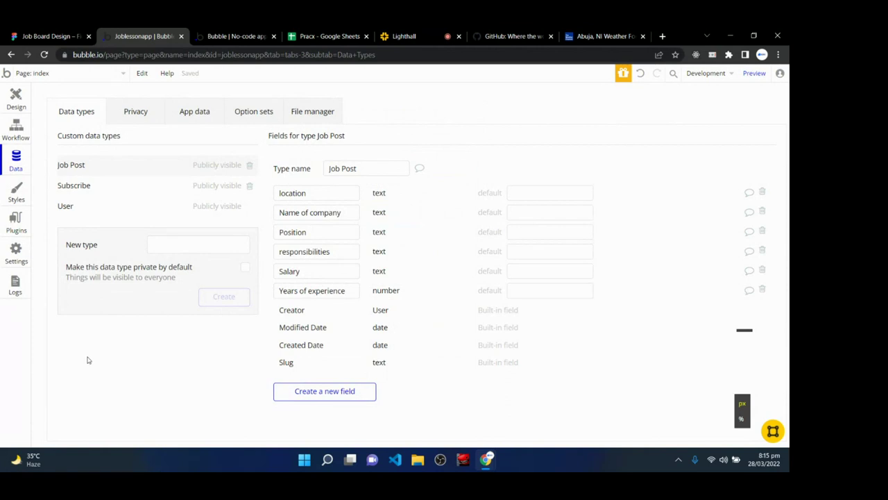
{"action": "left_click", "coordinate": [395, 34]}
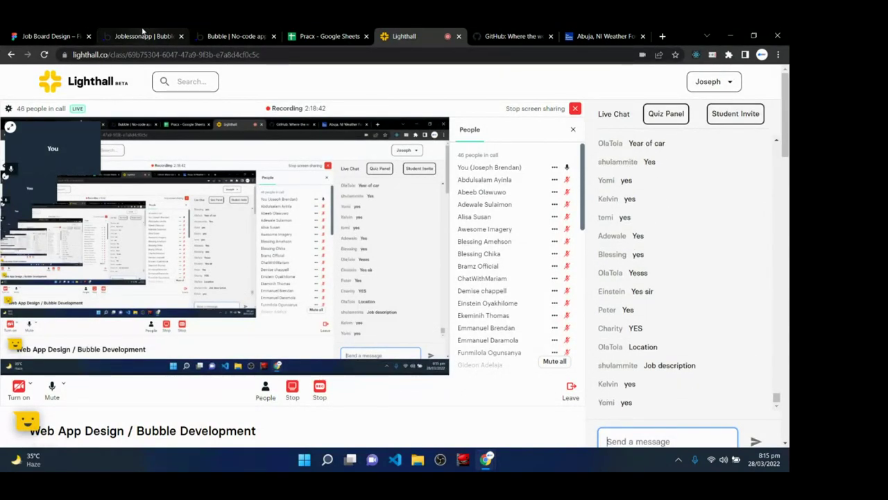
- Return to Bubble's Data types editor listing Job Post's six custom fields
{"action": "left_click", "coordinate": [142, 35]}
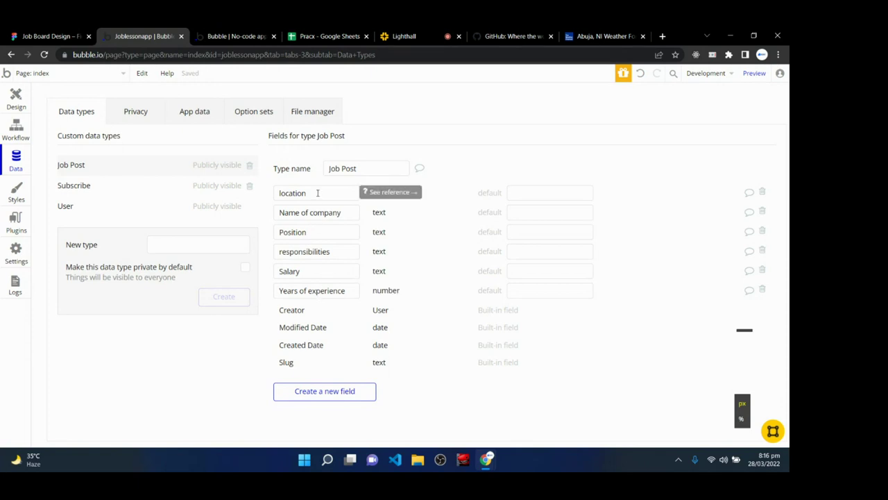
- Leave the location and Name of company field names unchanged and move to the index page design
{"action": "left_click", "coordinate": [317, 193]}
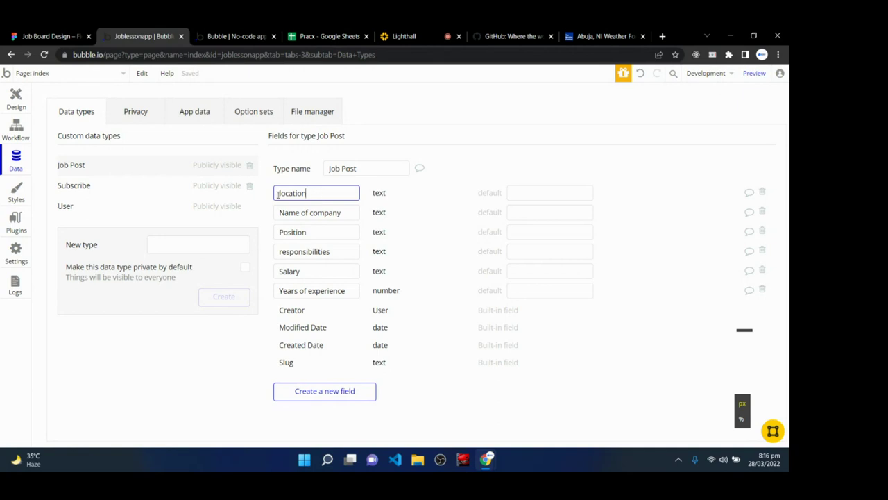
{"action": "double_click", "coordinate": [318, 194]}
{"action": "left_click_drag", "start_coordinate": [282, 213], "coordinate": [347, 216]}
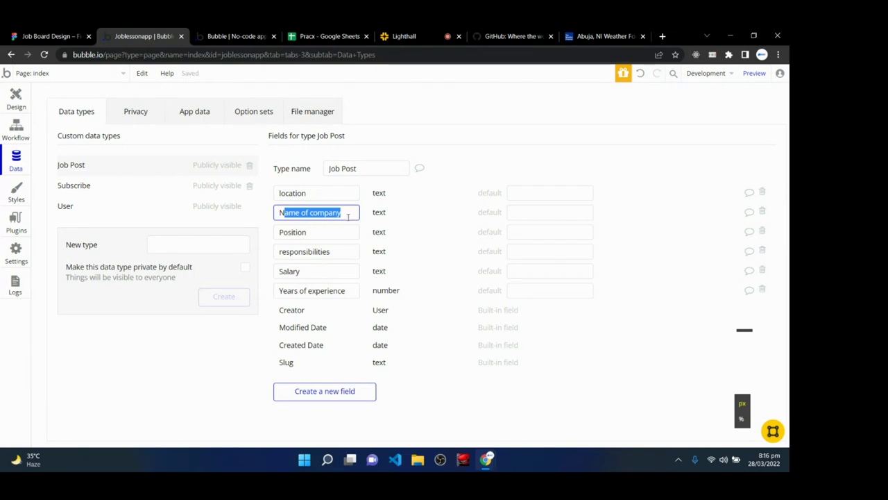
{"action": "left_click", "coordinate": [253, 353]}
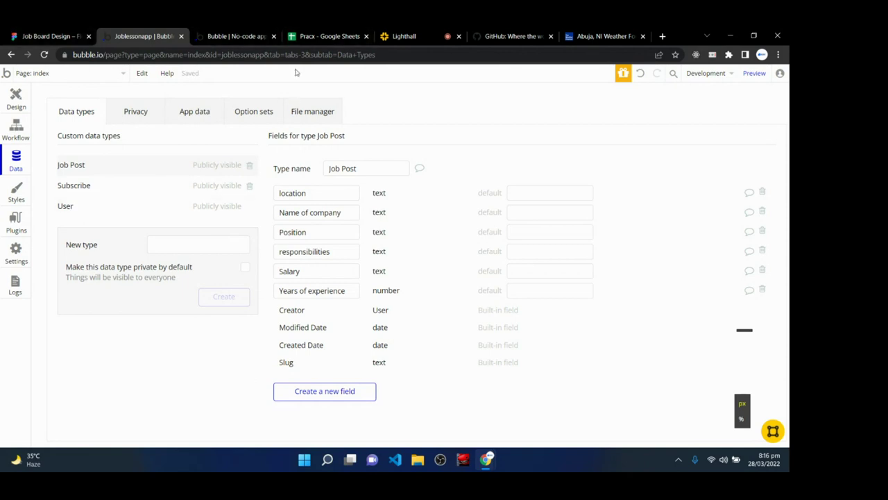
{"action": "left_click", "coordinate": [10, 98]}
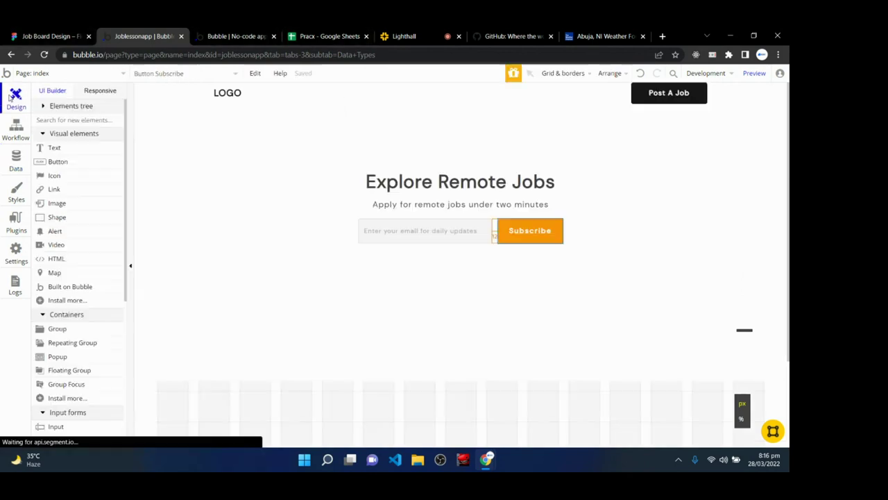
{"action": "left_click", "coordinate": [423, 34]}
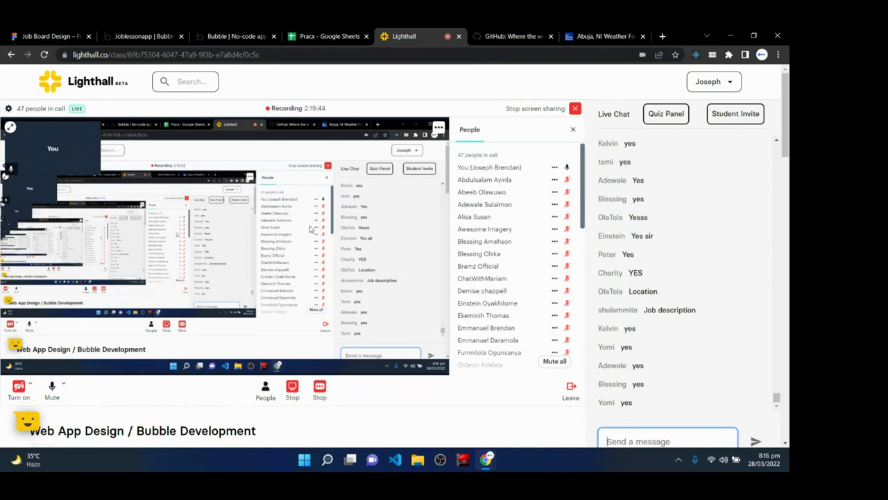
- Pan across Figma's Lo Fi Job Details and job list wireframes, then return to Bubble's page editor
{"action": "left_click", "coordinate": [49, 36]}
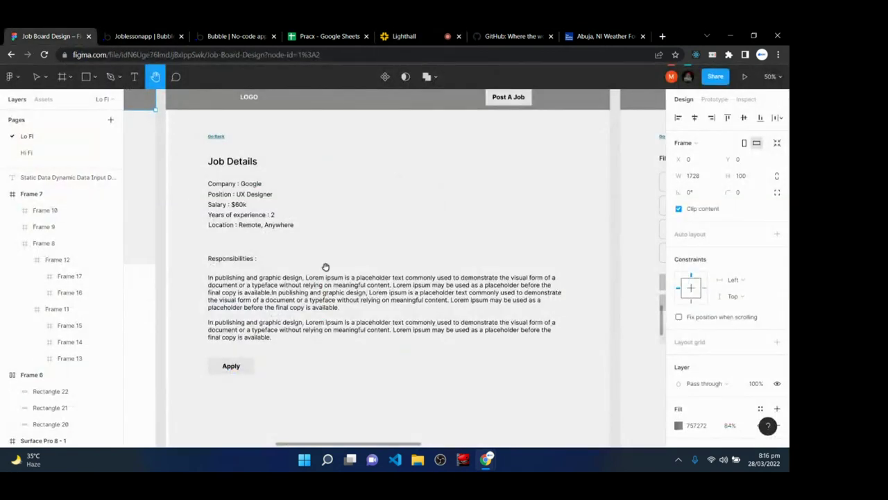
{"action": "left_click_drag", "start_coordinate": [240, 322], "coordinate": [551, 264]}
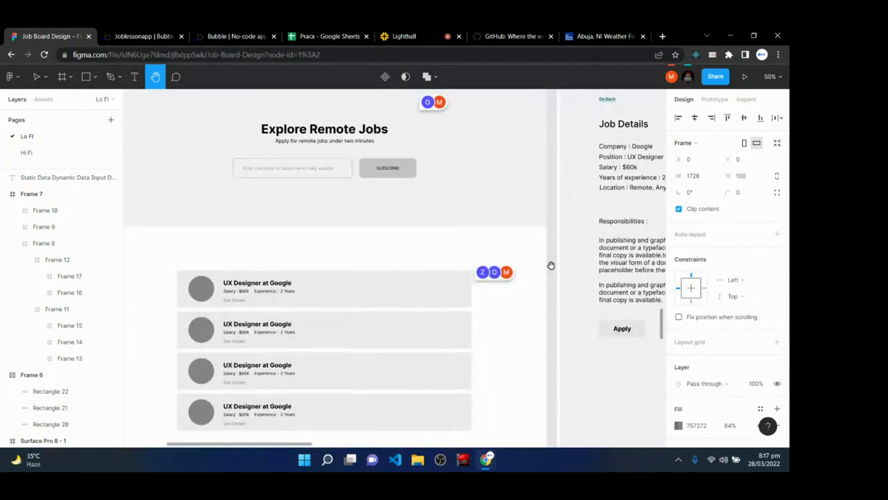
{"action": "left_click_drag", "start_coordinate": [390, 268], "coordinate": [434, 194]}
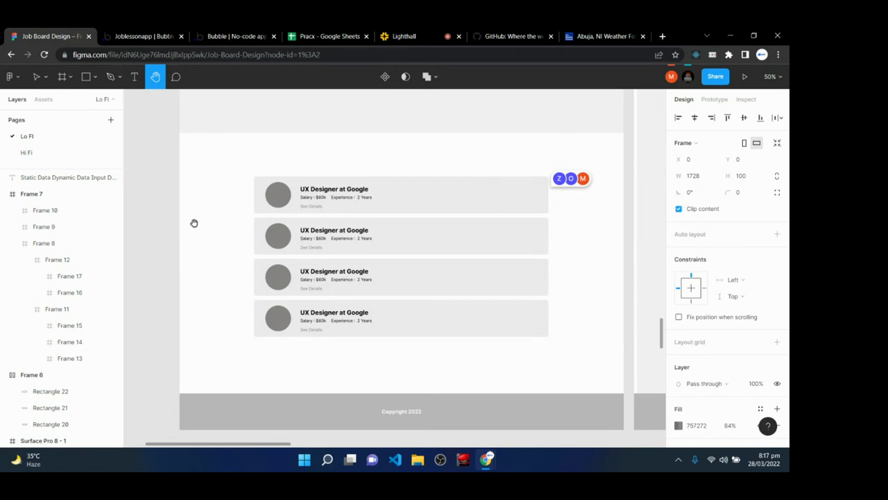
{"action": "left_click", "coordinate": [142, 35]}
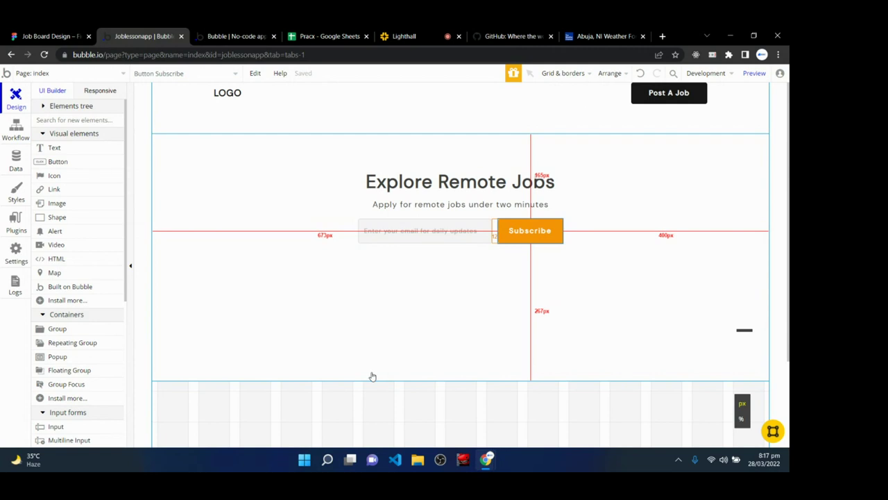
- Start a new page and name it job_post_page, fixing the typo
{"action": "left_click", "coordinate": [97, 73]}
{"action": "left_click", "coordinate": [97, 73]}
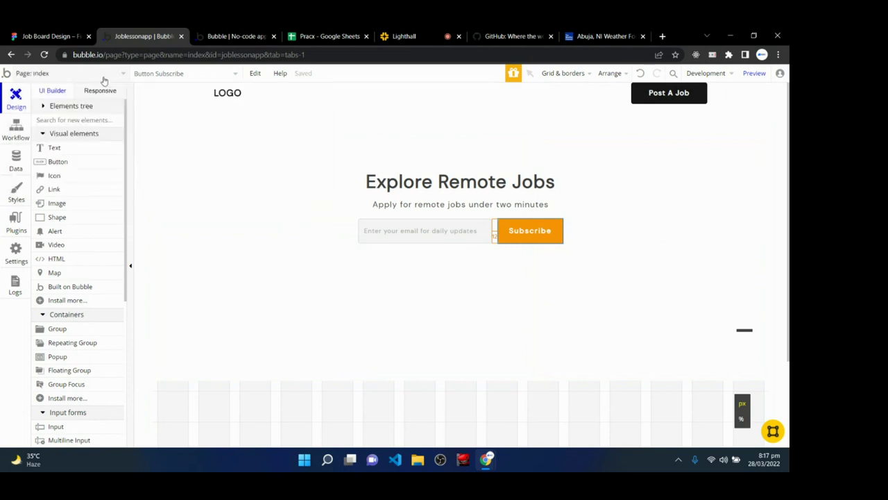
{"action": "left_click", "coordinate": [93, 72]}
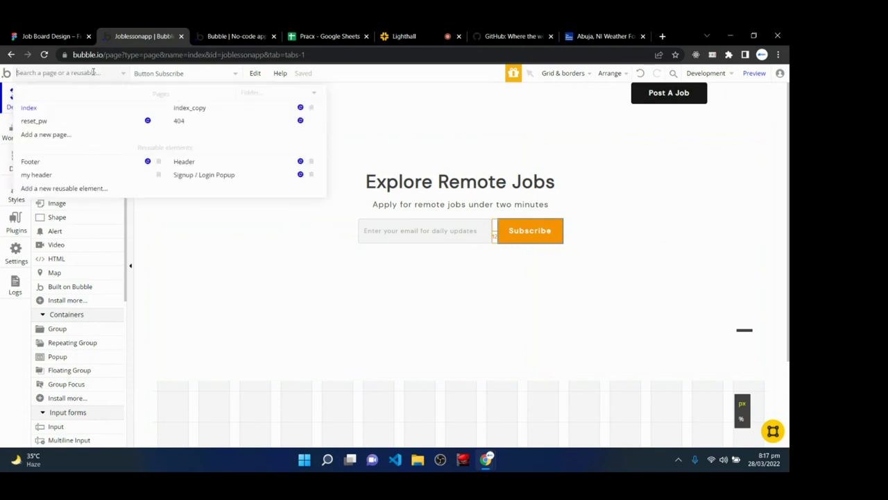
{"action": "left_click", "coordinate": [45, 134]}
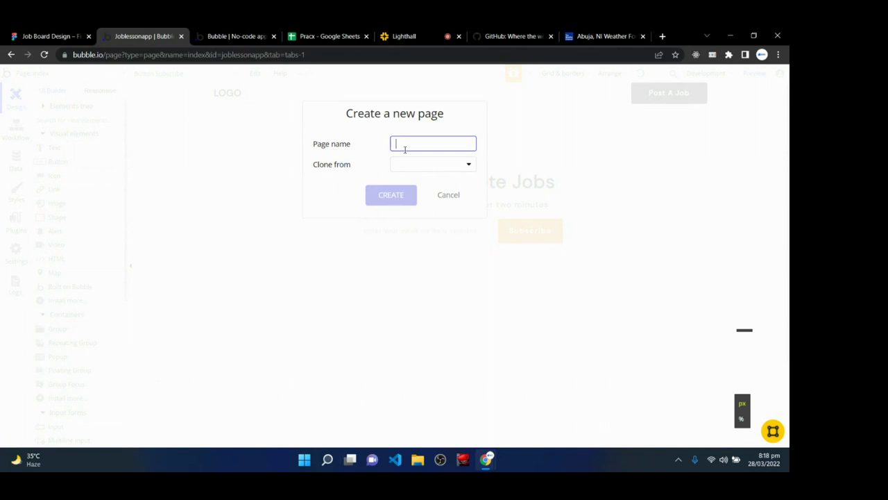
{"action": "type", "text": "supe"}
{"action": "key", "text": "BackSpace"}
{"action": "key", "text": "BackSpace"}
{"action": "key", "text": "BackSpace"}
{"action": "key", "text": "BackSpace"}
{"action": "type", "text": "jop_post"}
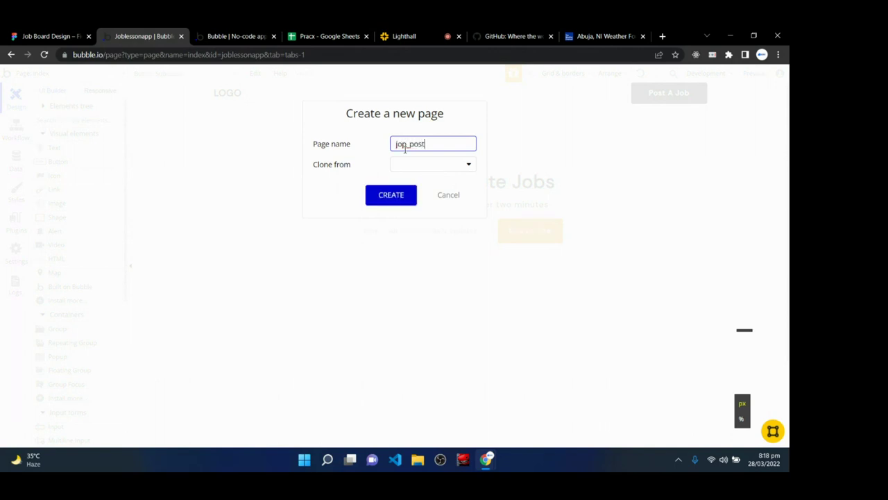
{"action": "type", "text": "_page"}
{"action": "left_click", "coordinate": [405, 143]}
{"action": "key", "text": "BackSpace"}
{"action": "type", "text": "b"}
{"action": "left_click", "coordinate": [454, 143]}
- Clone the new page from index and create it
{"action": "left_click", "coordinate": [448, 166]}
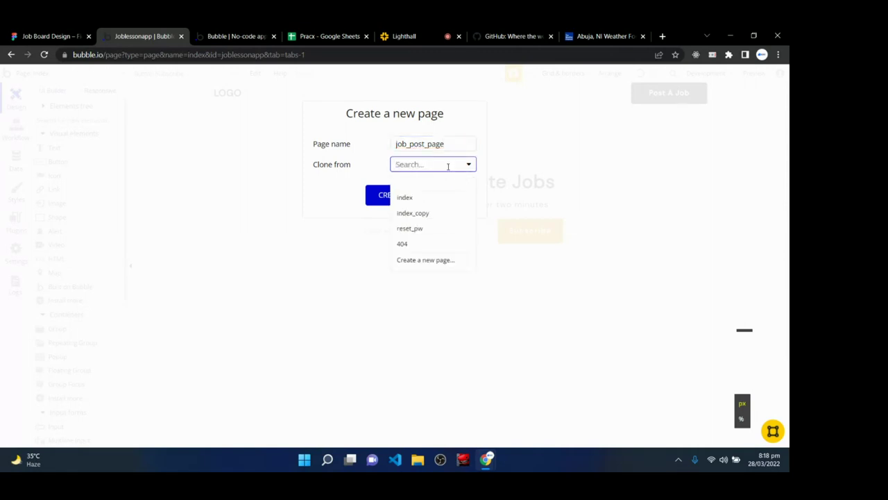
{"action": "left_click", "coordinate": [339, 193]}
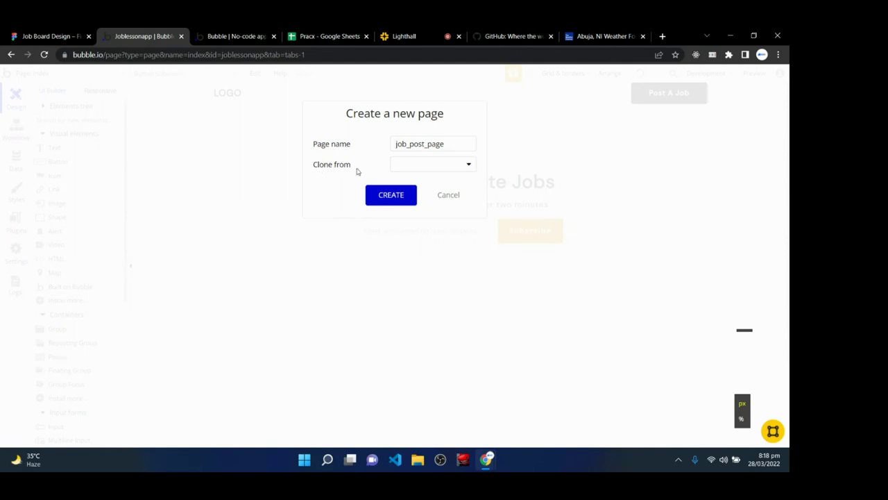
{"action": "left_click", "coordinate": [414, 170]}
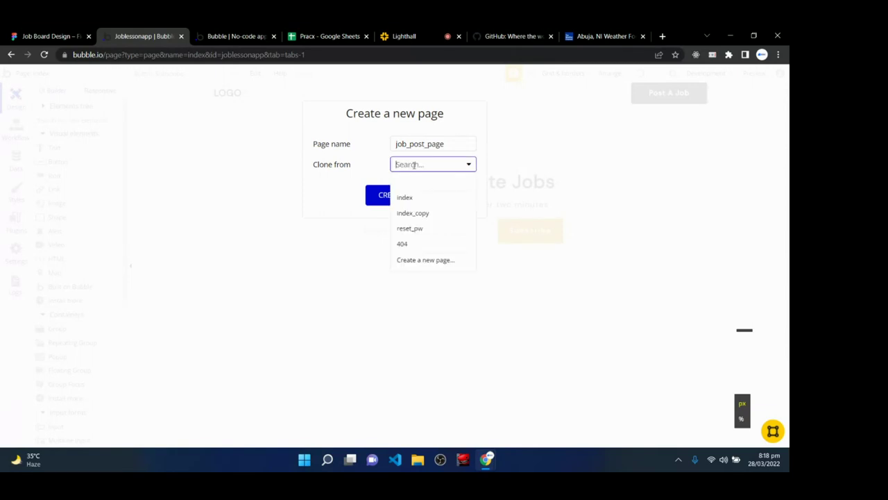
{"action": "left_click", "coordinate": [412, 197]}
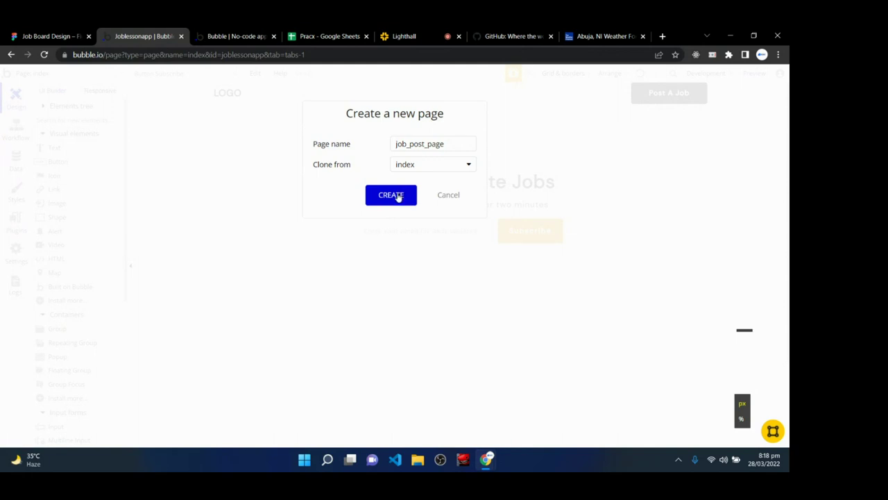
{"action": "left_click", "coordinate": [392, 195]}
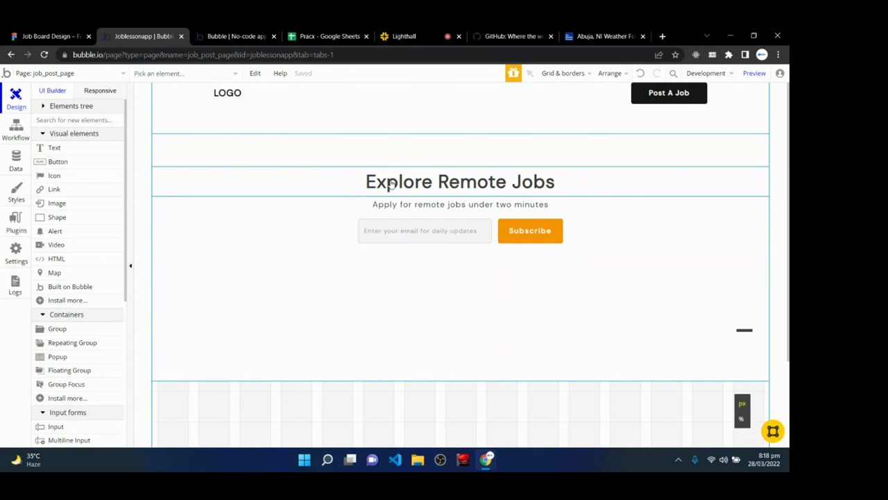
- Delete the email signup group, subtitle and Explore Remote Jobs heading from the hero
{"action": "left_click", "coordinate": [316, 226]}
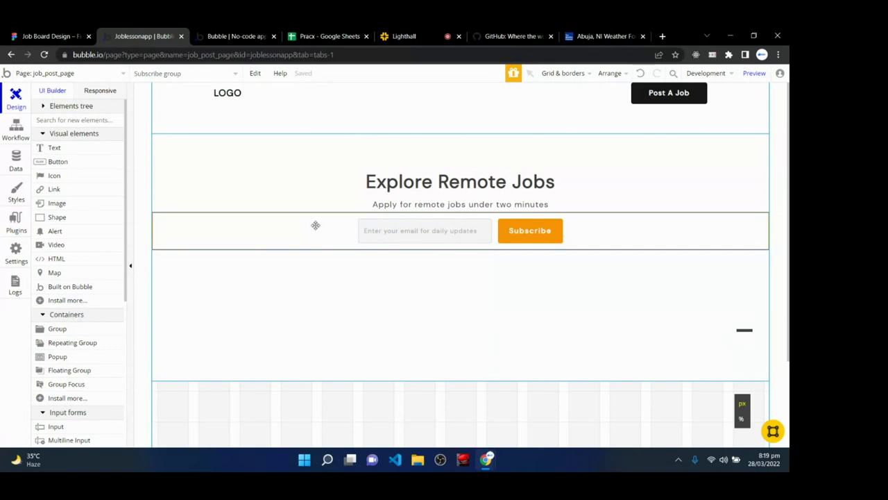
{"action": "key", "text": "Delete"}
{"action": "left_click", "coordinate": [331, 198]}
{"action": "key", "text": "Delete"}
{"action": "left_click", "coordinate": [368, 184]}
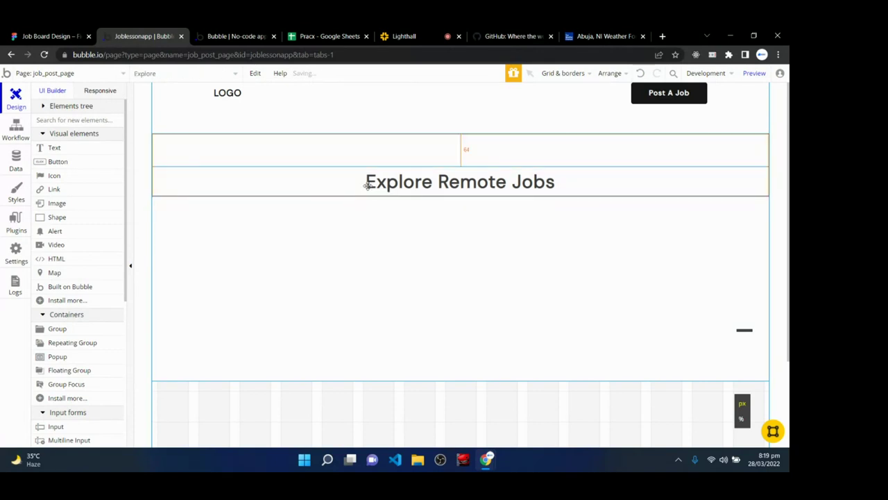
{"action": "key", "text": "Delete"}
- Select the emptied Hero Group and launch the page preview
{"action": "left_click", "coordinate": [236, 254]}
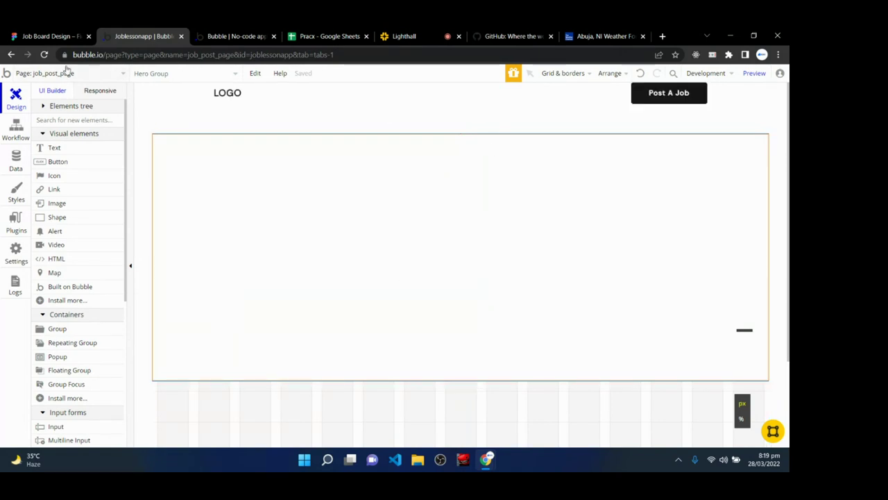
{"action": "left_click", "coordinate": [754, 75]}
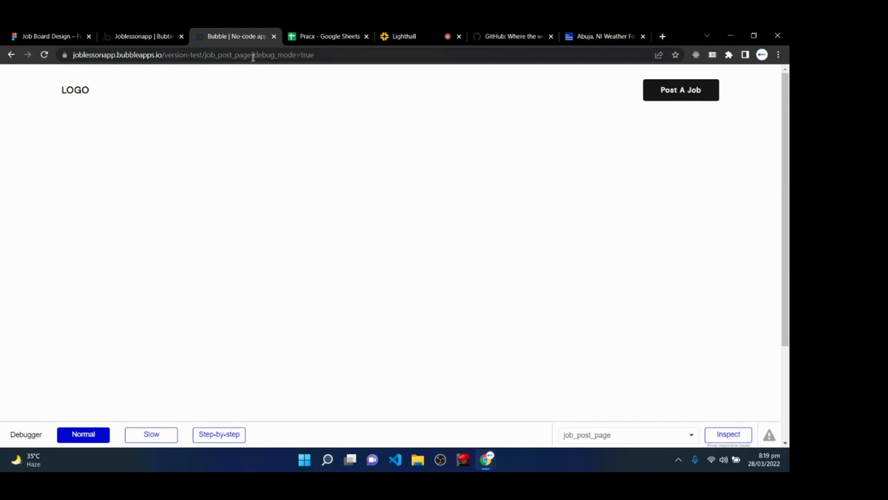
- Remove debug_mode=true from the preview URL and reload the page
{"action": "left_click_drag", "start_coordinate": [254, 54], "coordinate": [327, 54]}
{"action": "key", "text": "BackSpace"}
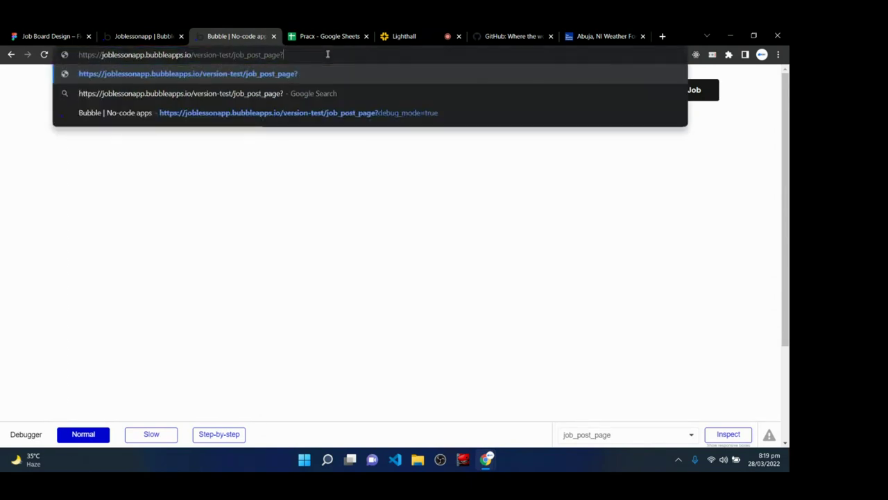
{"action": "key", "text": "Return"}
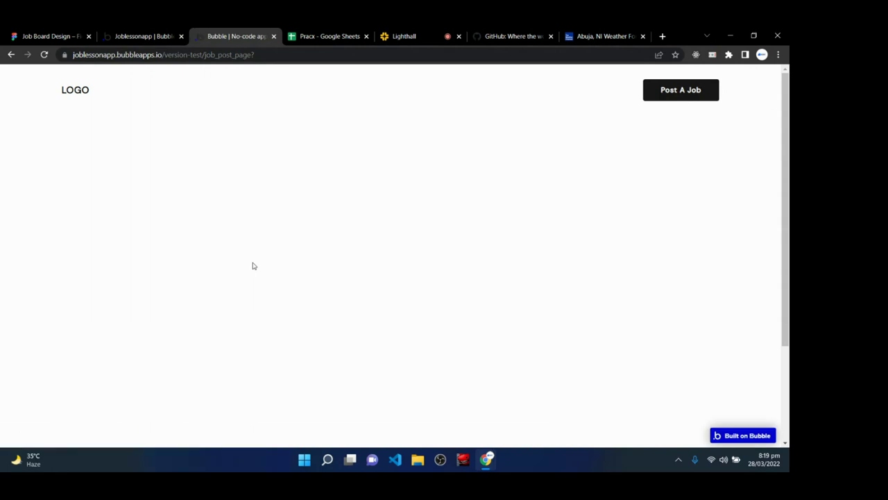
- Back in the editor's Data types, start creating a new Job Post field
{"action": "left_click", "coordinate": [417, 32]}
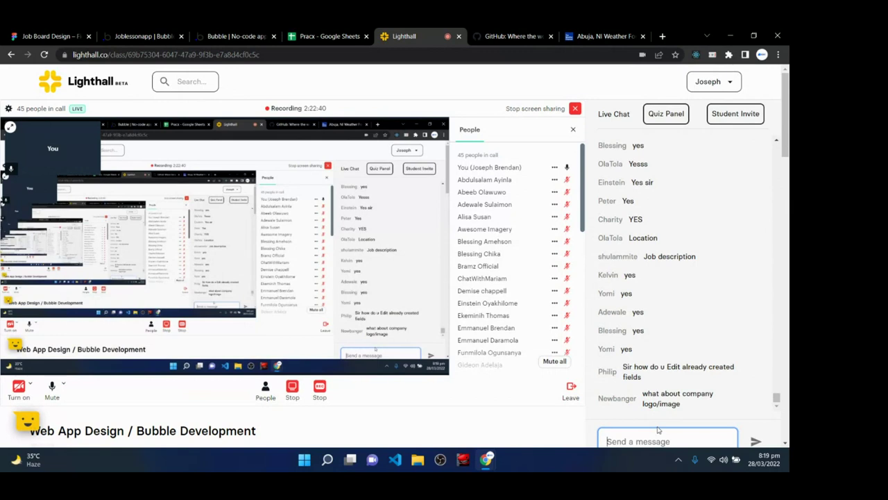
{"action": "left_click", "coordinate": [142, 36]}
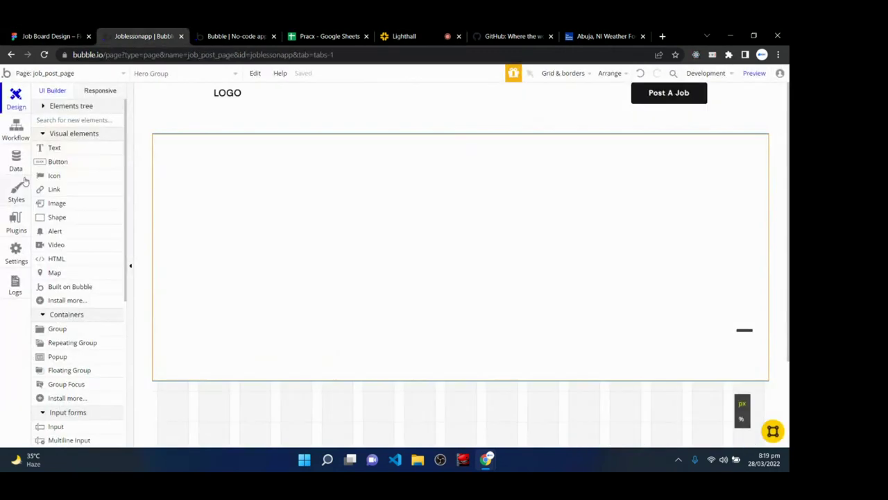
{"action": "left_click", "coordinate": [15, 161]}
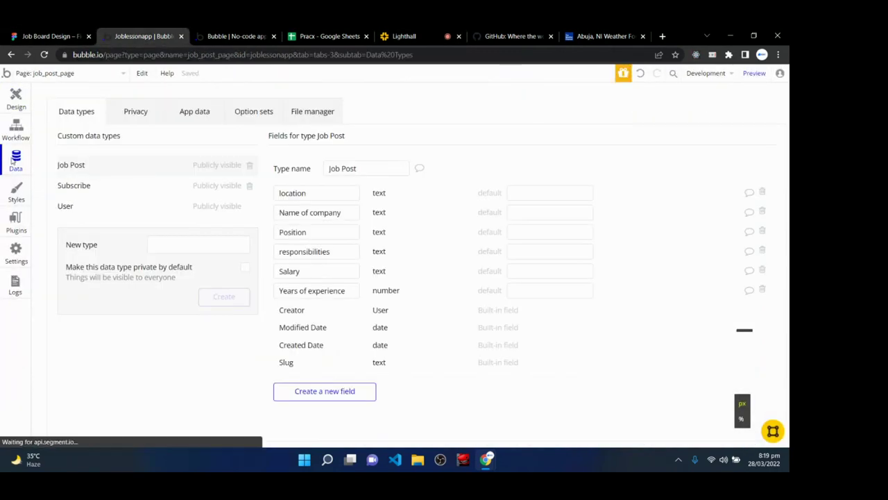
{"action": "left_click", "coordinate": [302, 393]}
- Create a Job Post field named 'company logo' of type image
{"action": "type", "text": "com"}
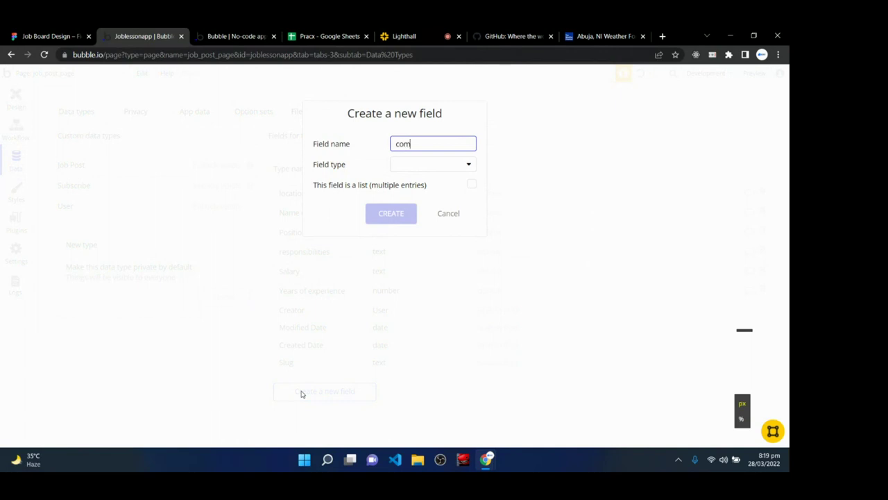
{"action": "type", "text": "pany logo"}
{"action": "left_click", "coordinate": [437, 165]}
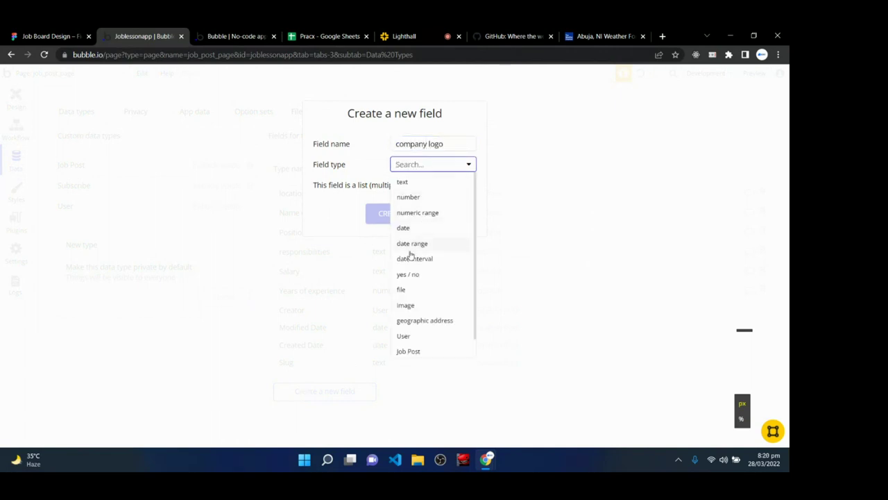
{"action": "left_click", "coordinate": [408, 306]}
{"action": "left_click", "coordinate": [390, 213]}
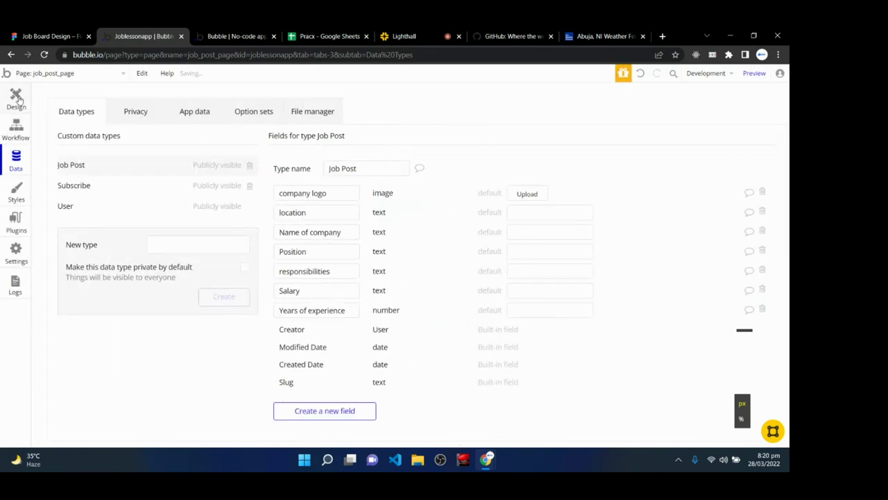
{"action": "left_click", "coordinate": [16, 99]}
- Read the Lighthall class chat, glance at the Job Post fields, and return to Design
{"action": "left_click", "coordinate": [404, 36]}
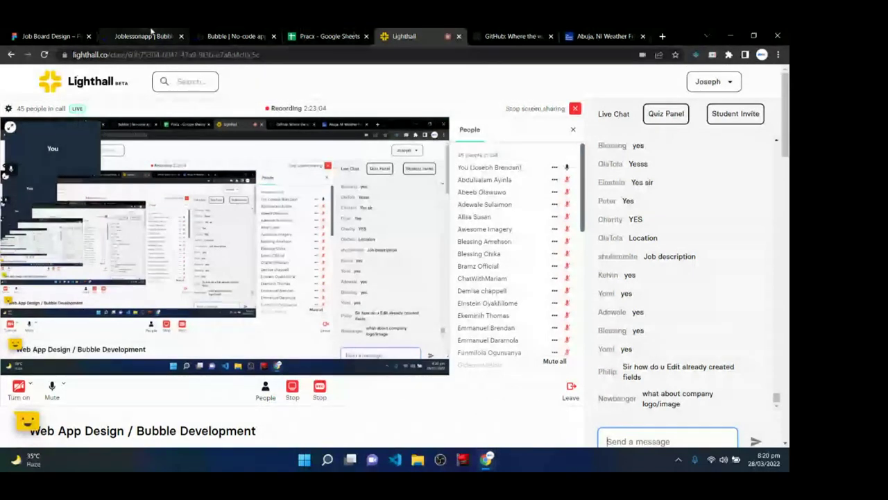
{"action": "left_click", "coordinate": [142, 36]}
{"action": "left_click", "coordinate": [16, 159]}
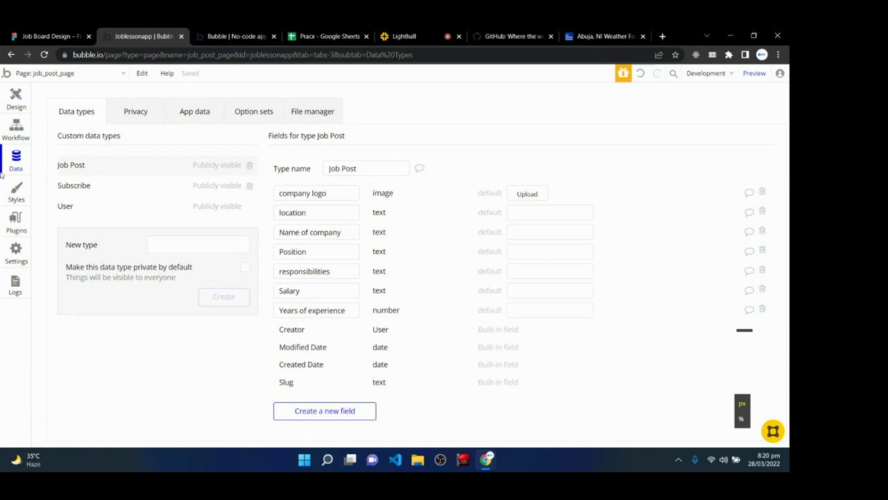
{"action": "left_click", "coordinate": [16, 97]}
{"action": "left_click", "coordinate": [402, 36]}
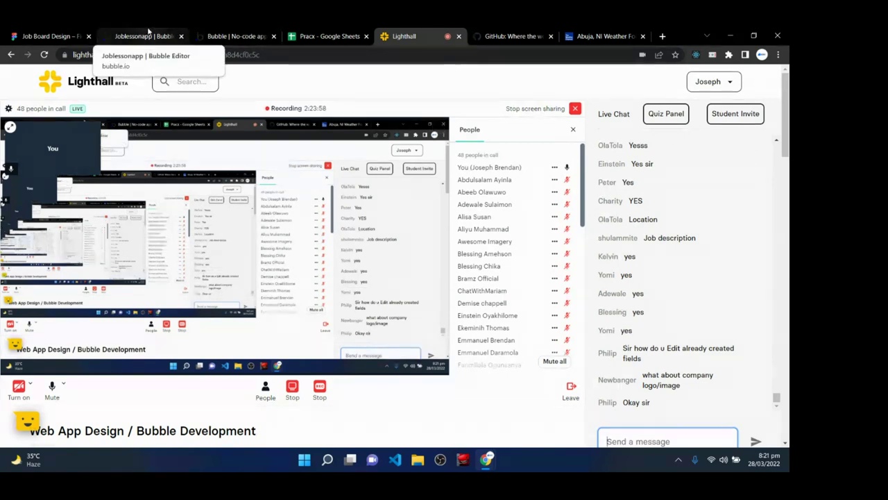
- Draw a text element at the top-left of the hero reading 'Post Job Form'
{"action": "left_click", "coordinate": [148, 33]}
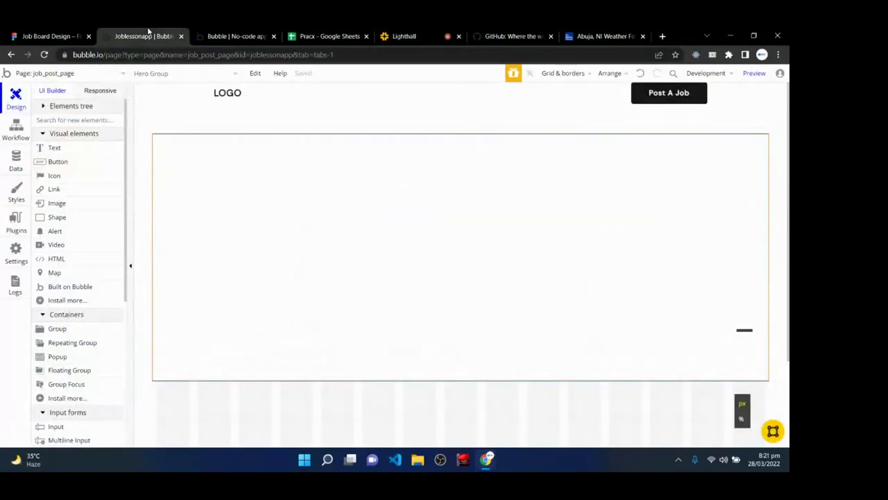
{"action": "left_click", "coordinate": [44, 147]}
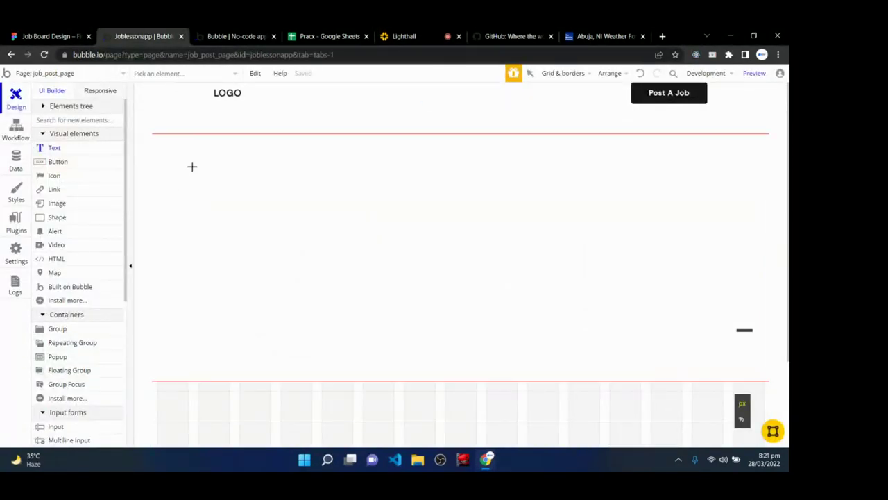
{"action": "mouse_move", "coordinate": [163, 149]}
{"action": "left_mouse_down"}
{"action": "mouse_move", "coordinate": [248, 176]}
{"action": "mouse_move", "coordinate": [280, 176]}
{"action": "left_mouse_up"}
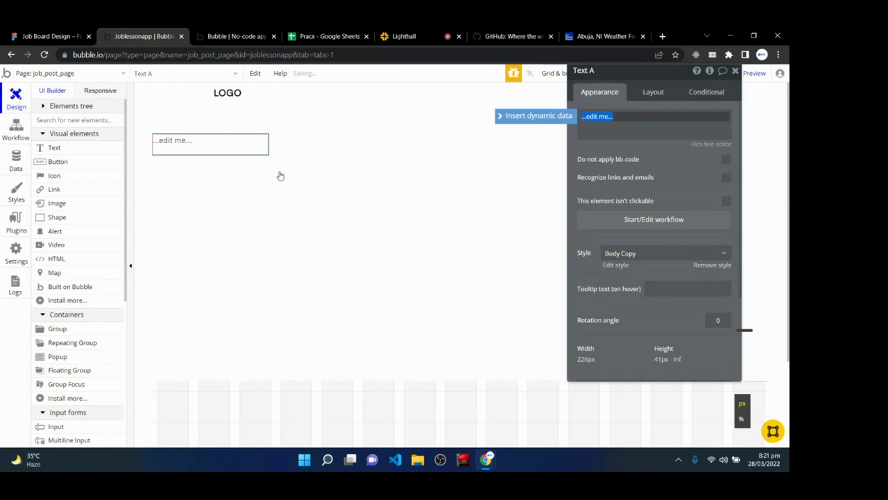
{"action": "key", "text": "BackSpace"}
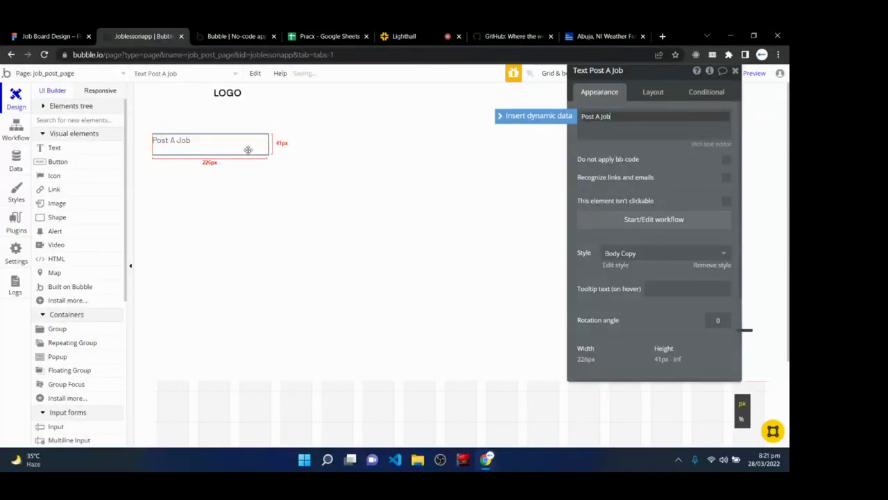
{"action": "key", "text": "BackSpace"}
{"action": "key", "text": "BackSpace"}
{"action": "key", "text": "BackSpace"}
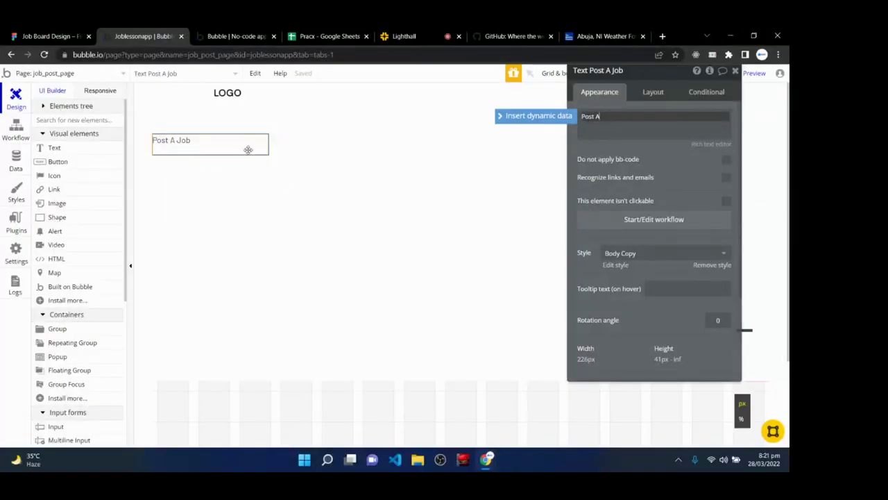
{"action": "key", "text": "BackSpace"}
{"action": "key", "text": "BackSpace"}
{"action": "type", "text": "Job F"}
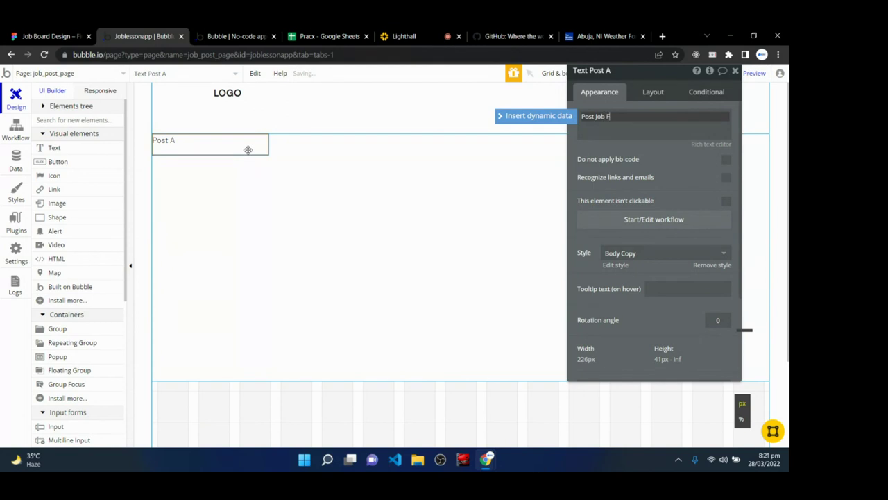
{"action": "type", "text": "orm"}
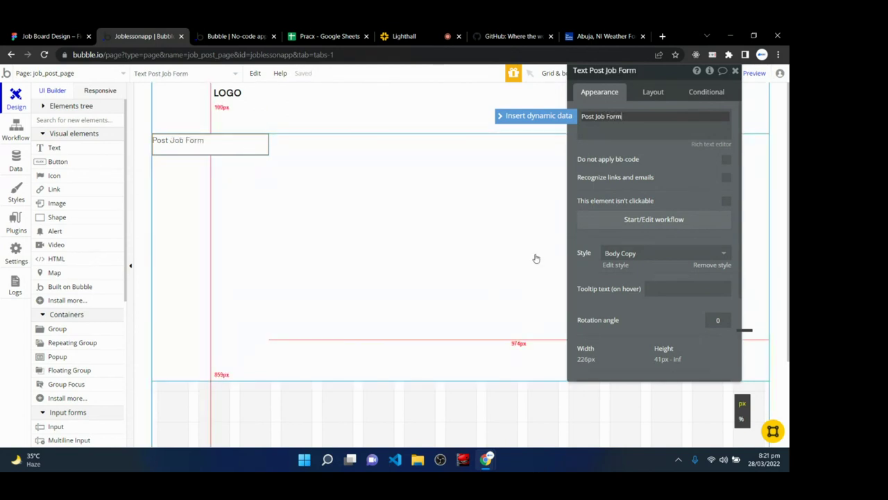
- Detach the text from its style and make it bold, size 18, letter spacing 1, vertically centred
{"action": "left_click", "coordinate": [708, 266]}
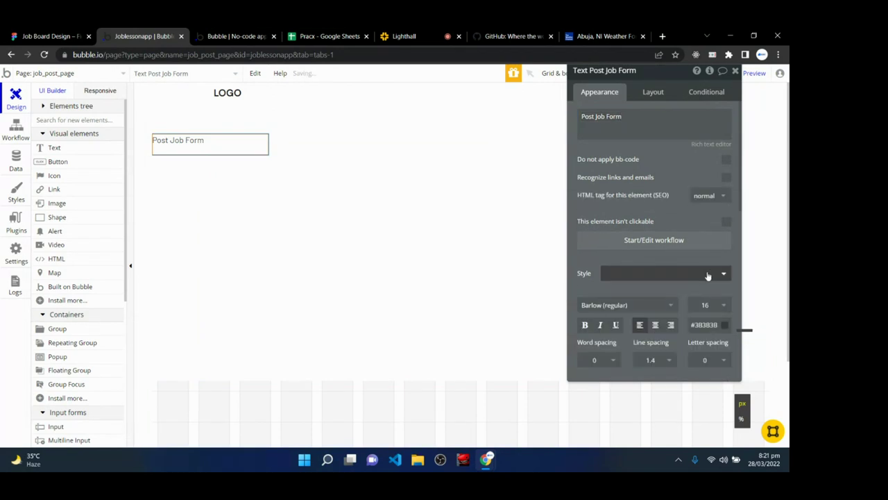
{"action": "scroll", "coordinate": [708, 276], "scroll_direction": "down", "scroll_amount": 1}
{"action": "left_click", "coordinate": [715, 253]}
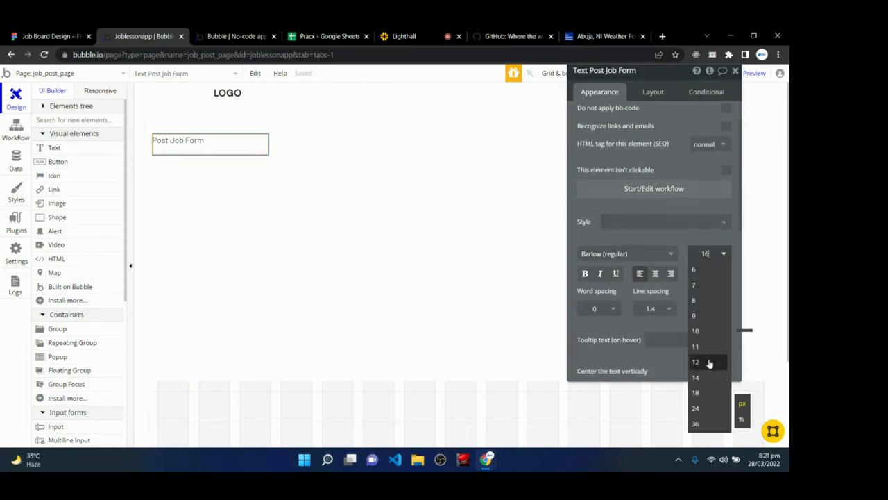
{"action": "left_click", "coordinate": [706, 392]}
{"action": "left_click", "coordinate": [586, 274]}
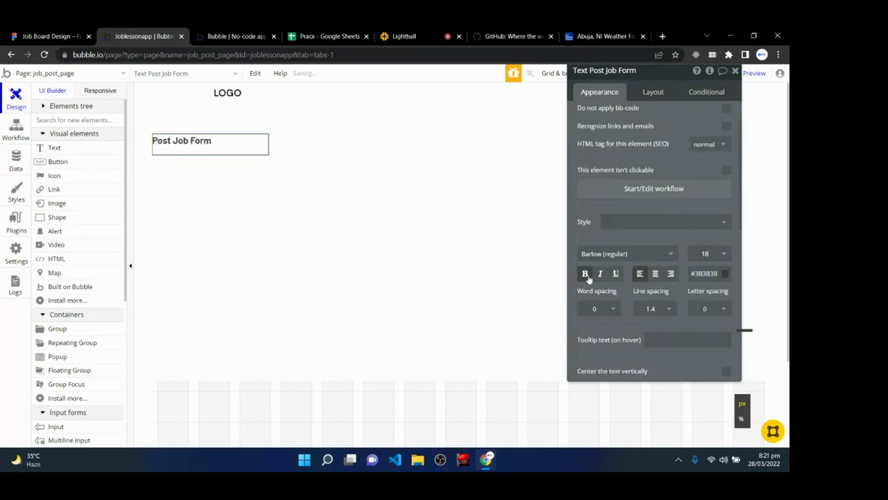
{"action": "left_click", "coordinate": [705, 308]}
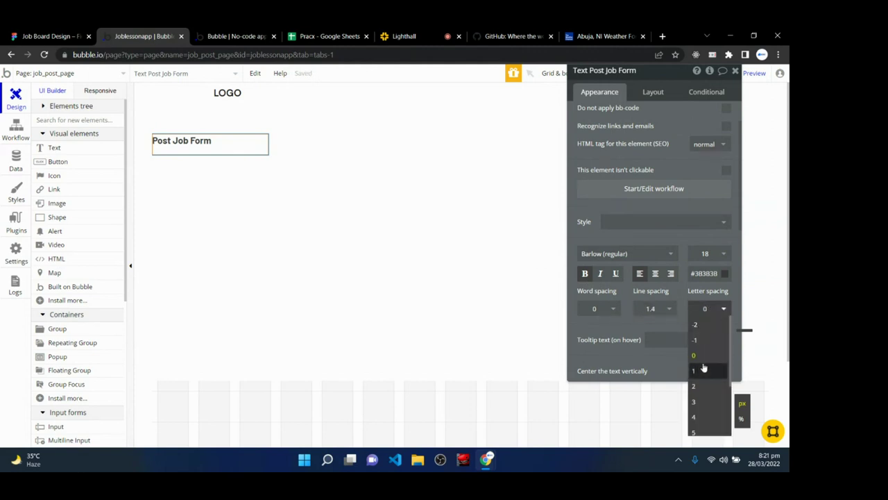
{"action": "left_click", "coordinate": [703, 364]}
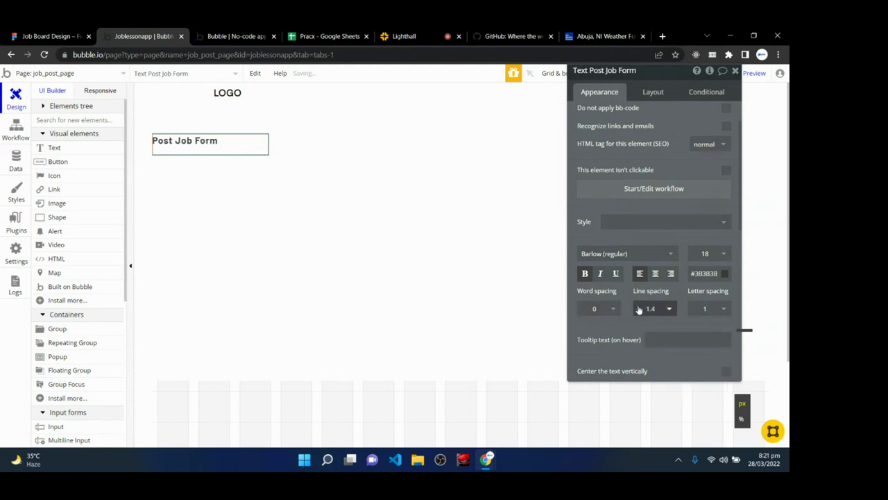
{"action": "scroll", "coordinate": [645, 309], "scroll_direction": "down", "scroll_amount": 2}
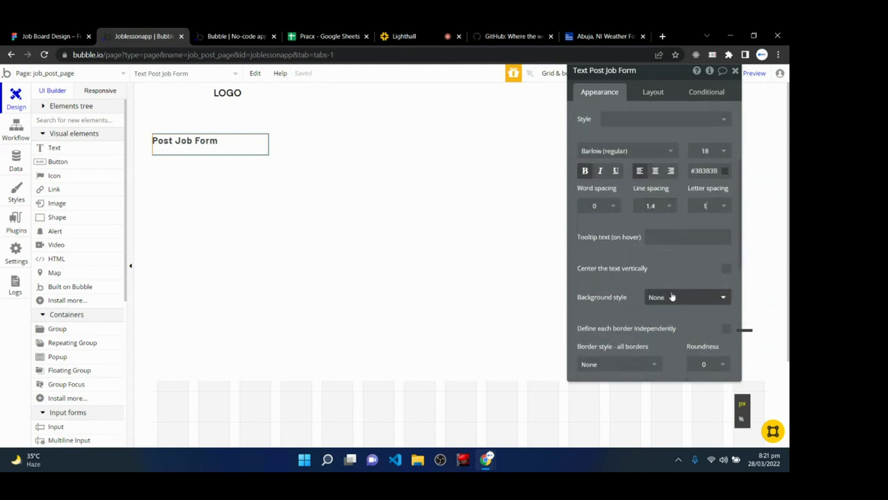
{"action": "left_click", "coordinate": [726, 271]}
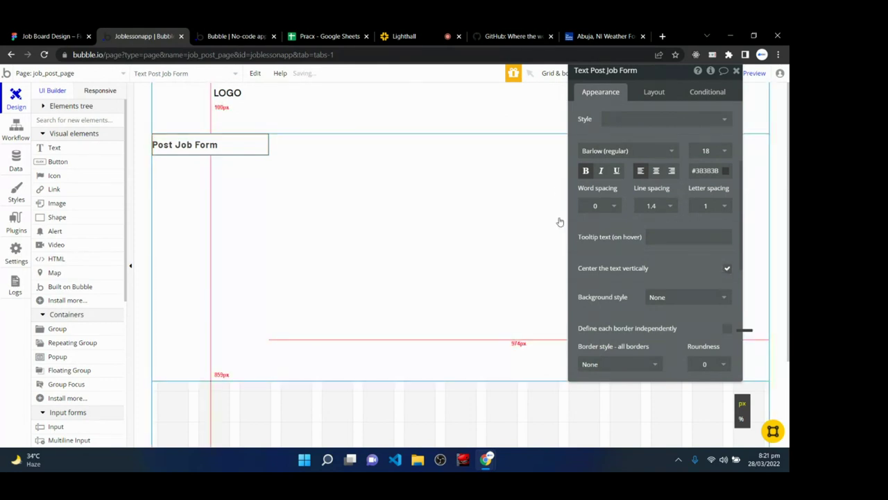
{"action": "left_click", "coordinate": [654, 92]}
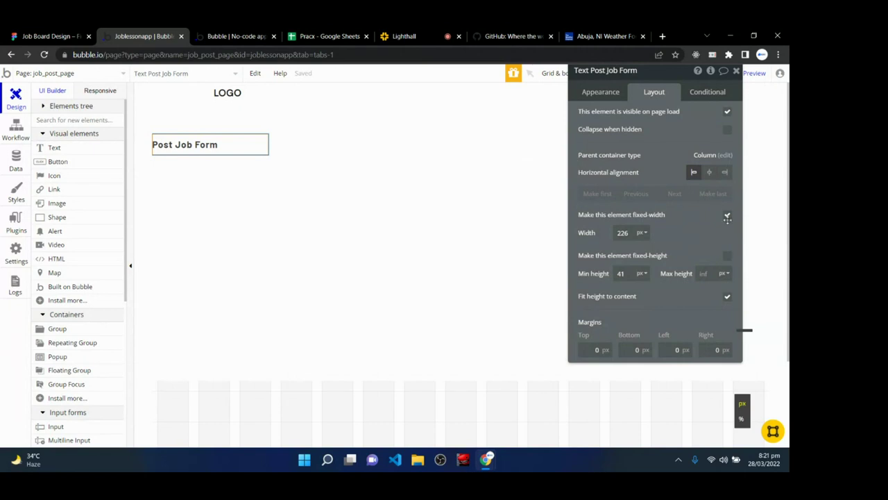
- Turn off fixed width on the heading, with max width 100, top margin 32, left margin 129
{"action": "left_click", "coordinate": [727, 215]}
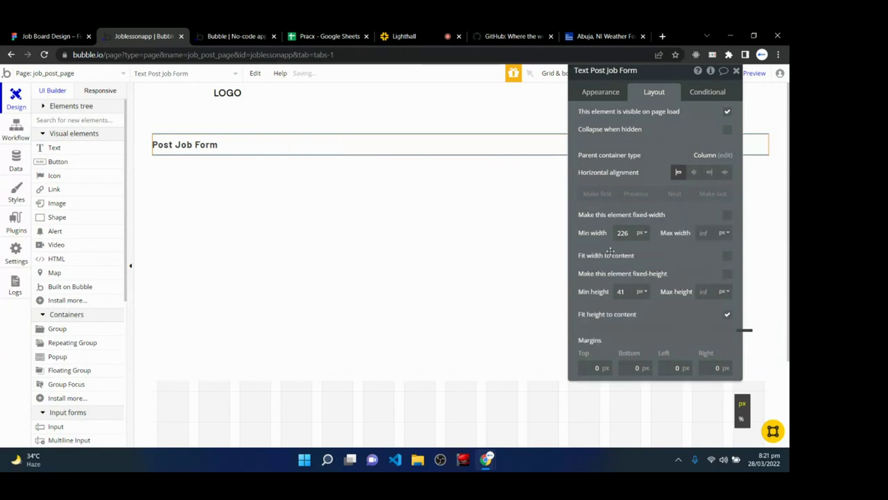
{"action": "left_click", "coordinate": [704, 233]}
{"action": "type", "text": "10"}
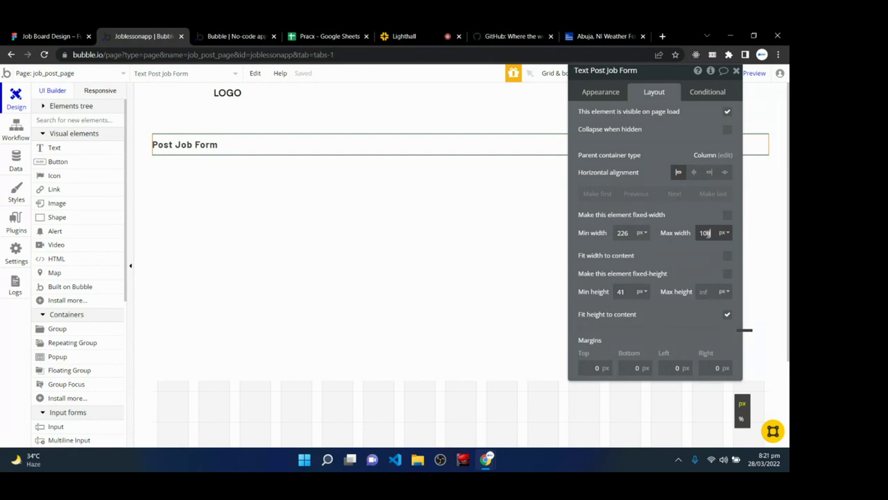
{"action": "type", "text": "0"}
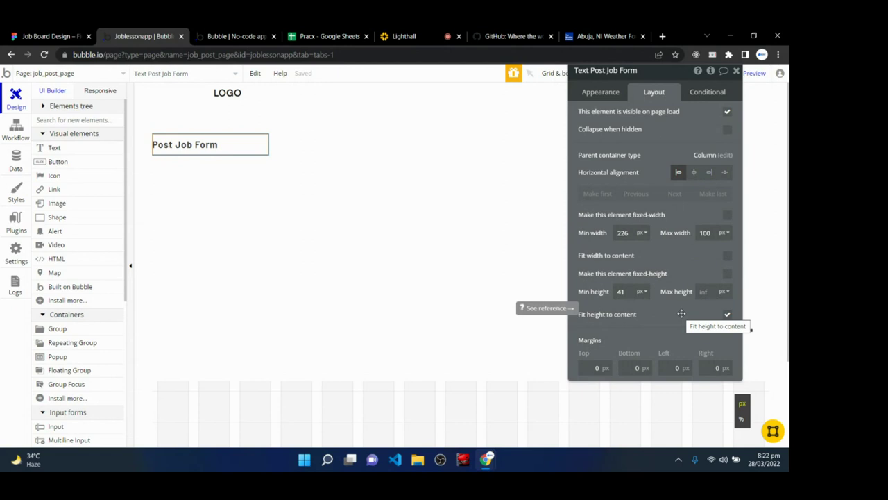
{"action": "left_click", "coordinate": [598, 368]}
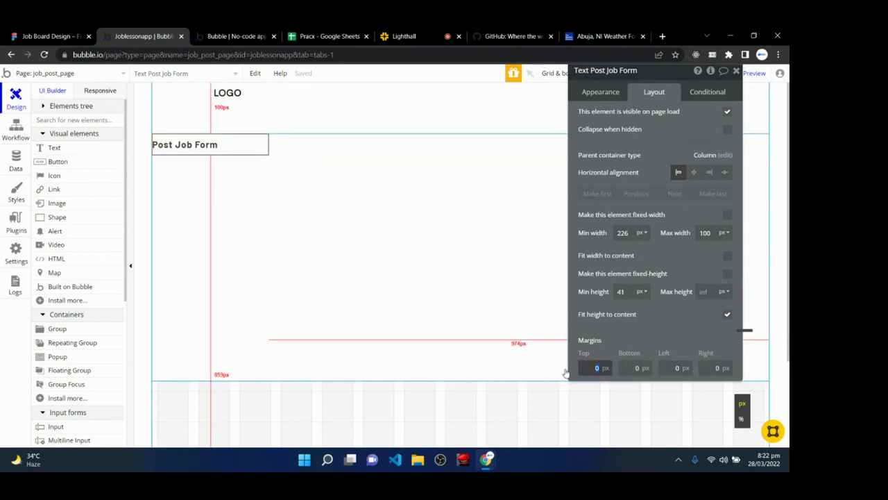
{"action": "type", "text": "32"}
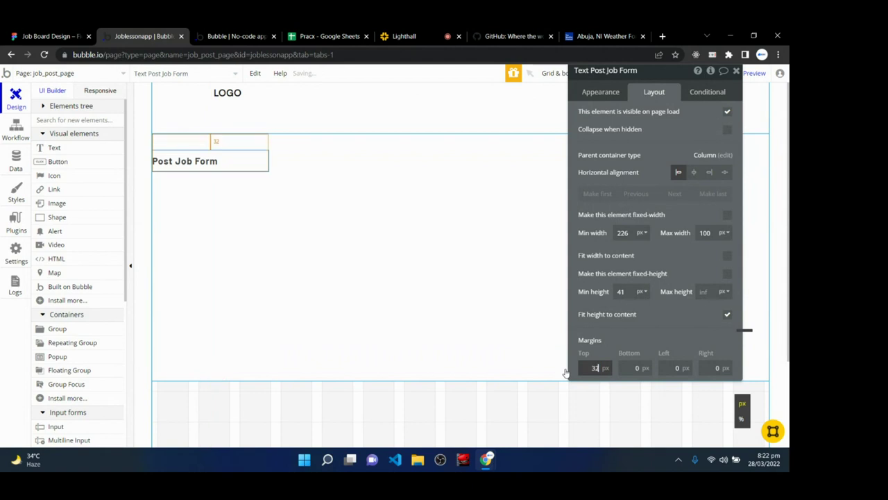
{"action": "left_click", "coordinate": [655, 326]}
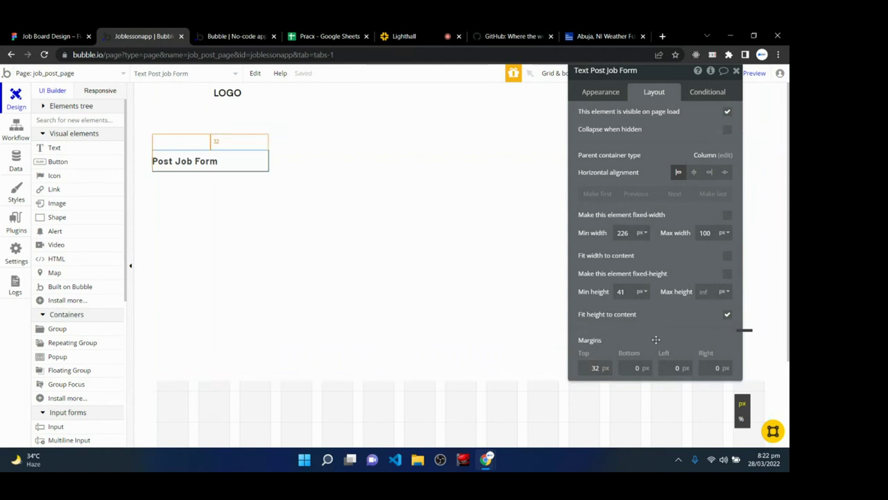
{"action": "left_click", "coordinate": [678, 369]}
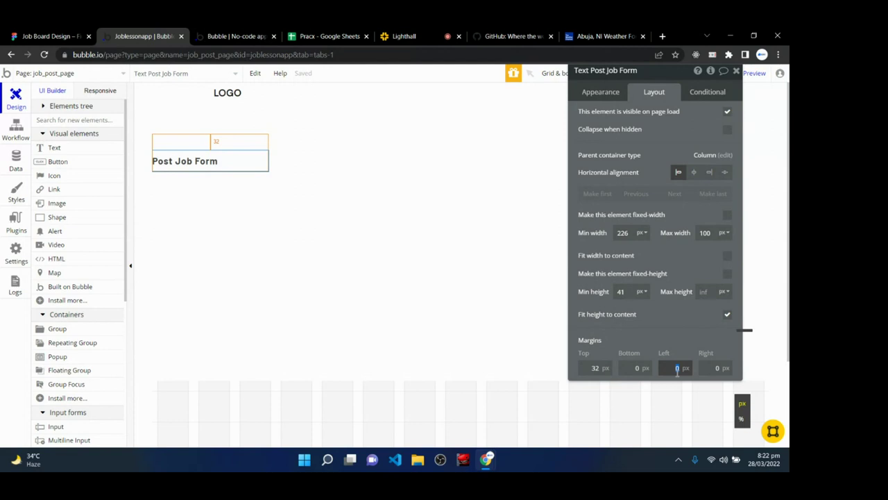
{"action": "type", "text": "129"}
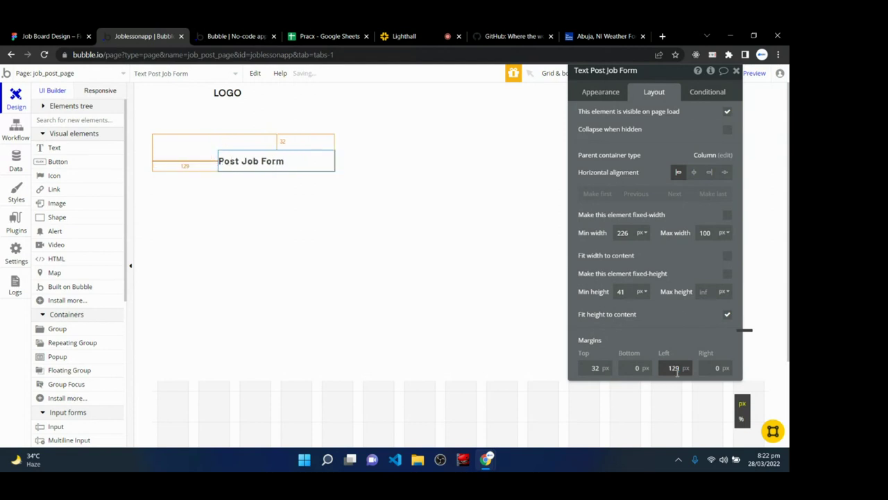
{"action": "left_click", "coordinate": [692, 328]}
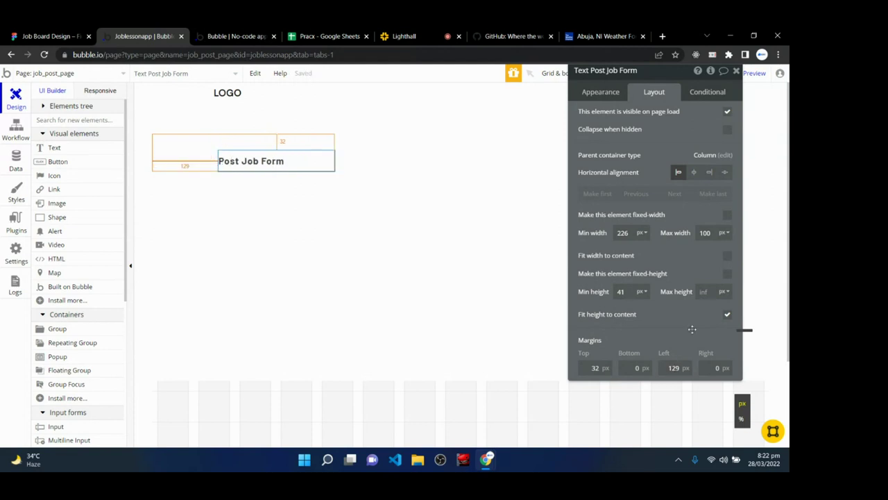
- Check the live preview, then inspect the Hero Group's appearance settings in the editor
{"action": "left_click", "coordinate": [260, 36]}
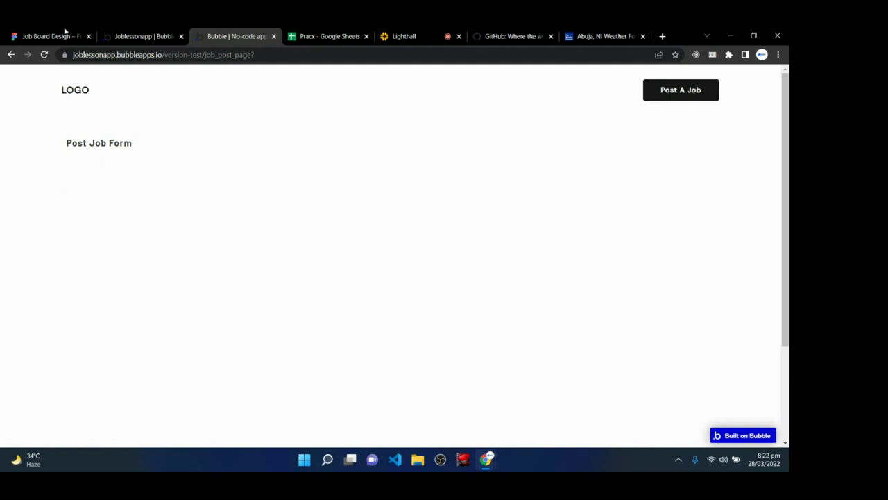
{"action": "left_click", "coordinate": [138, 35]}
{"action": "left_click", "coordinate": [373, 258]}
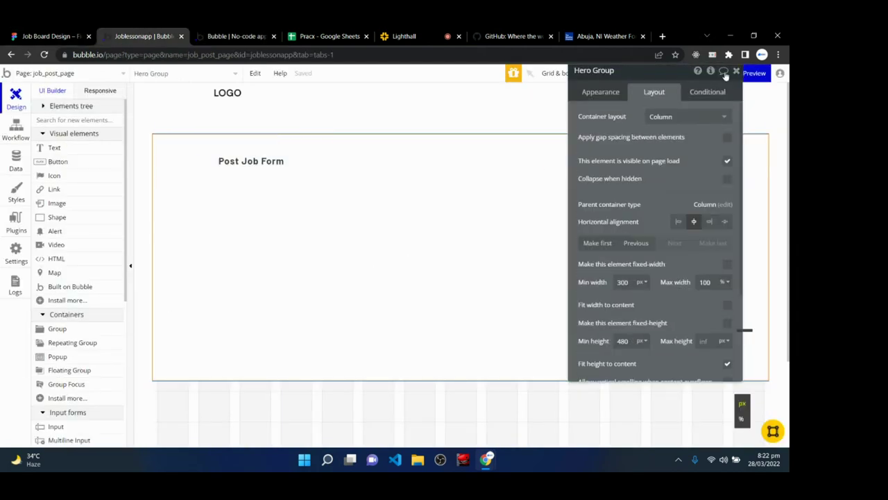
{"action": "left_click", "coordinate": [602, 94]}
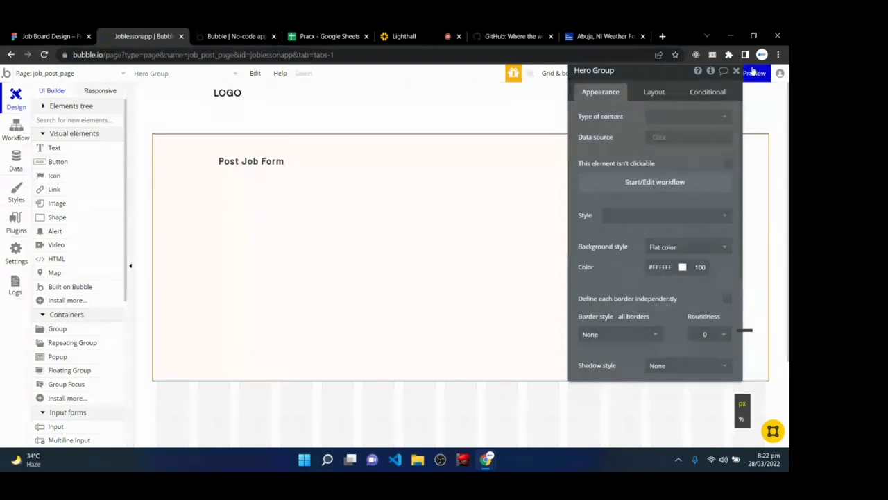
{"action": "left_click", "coordinate": [736, 70]}
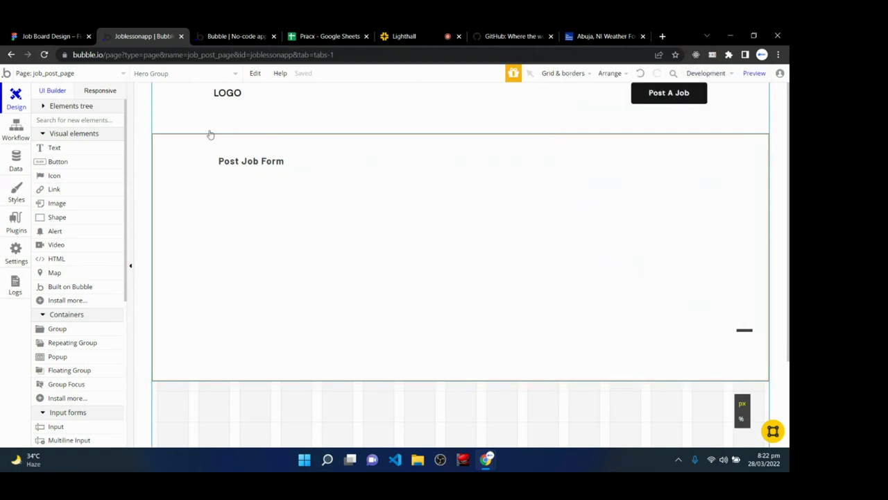
- In Responsive view, narrow the canvas through 992 and 768 to 320 px and select the heading
{"action": "left_click", "coordinate": [97, 90]}
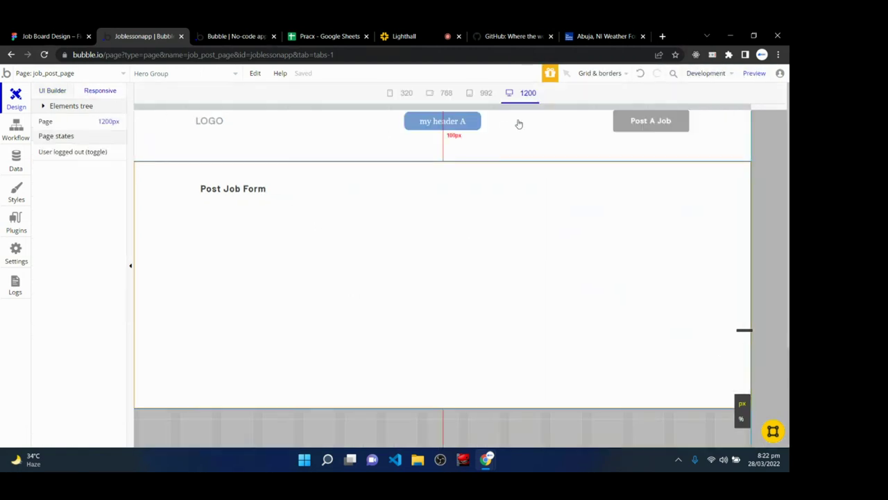
{"action": "left_click", "coordinate": [481, 94]}
{"action": "left_click", "coordinate": [430, 95]}
{"action": "left_click", "coordinate": [399, 95]}
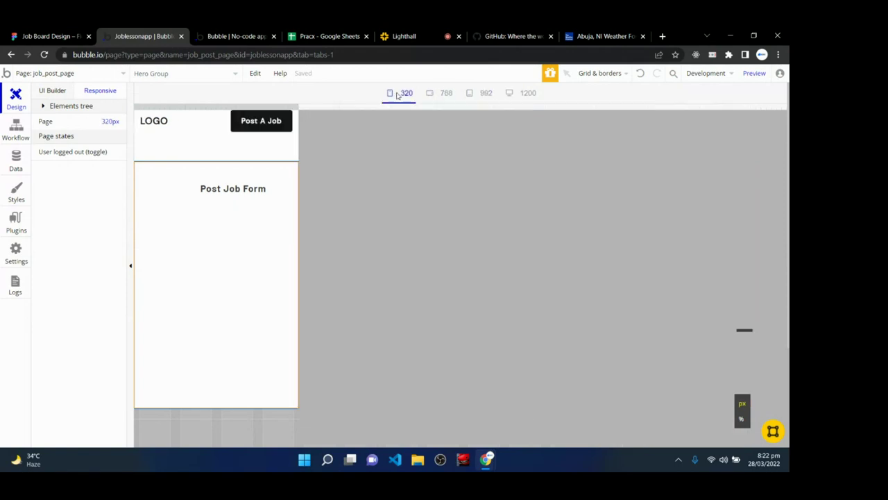
{"action": "left_click", "coordinate": [243, 189]}
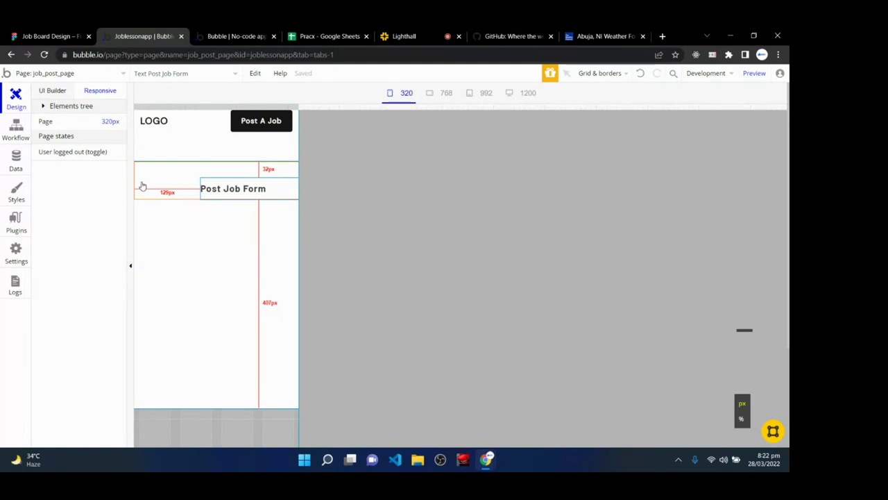
- Add a heading condition triggered when Current page width is less than 380
{"action": "double_click", "coordinate": [225, 193]}
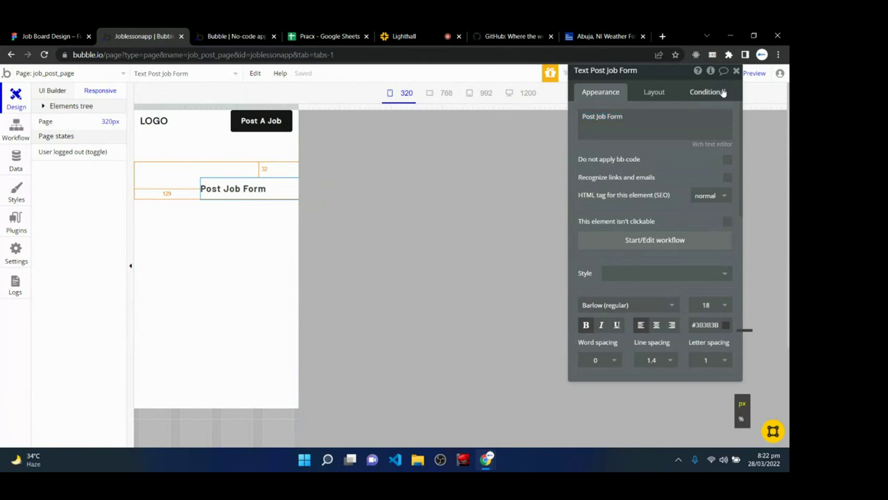
{"action": "left_click", "coordinate": [708, 92]}
{"action": "left_click", "coordinate": [670, 116]}
{"action": "left_click", "coordinate": [611, 121]}
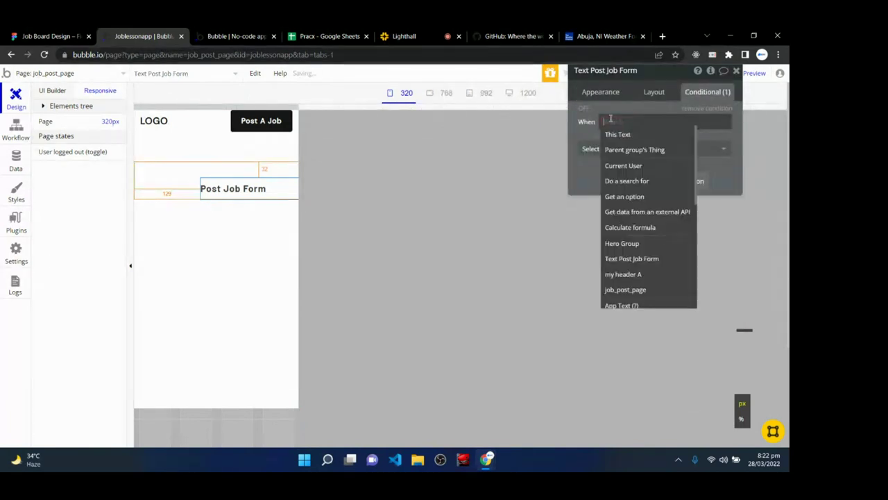
{"action": "type", "text": "curre"}
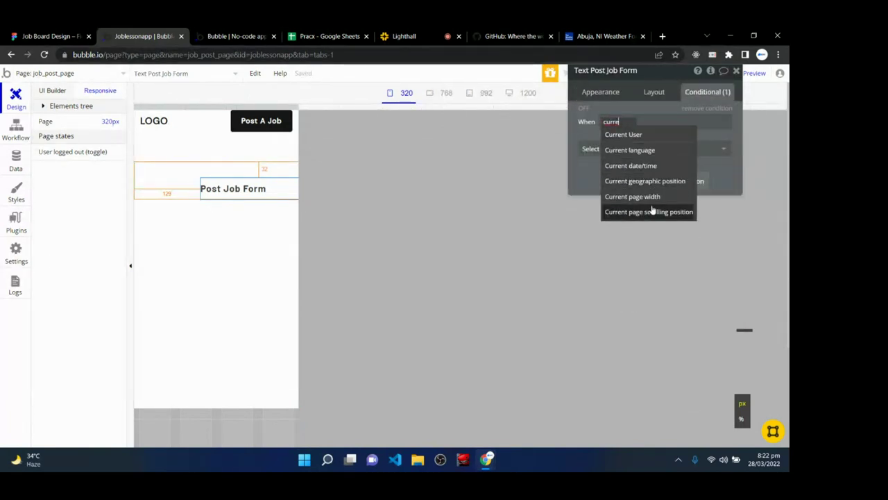
{"action": "left_click", "coordinate": [632, 197]}
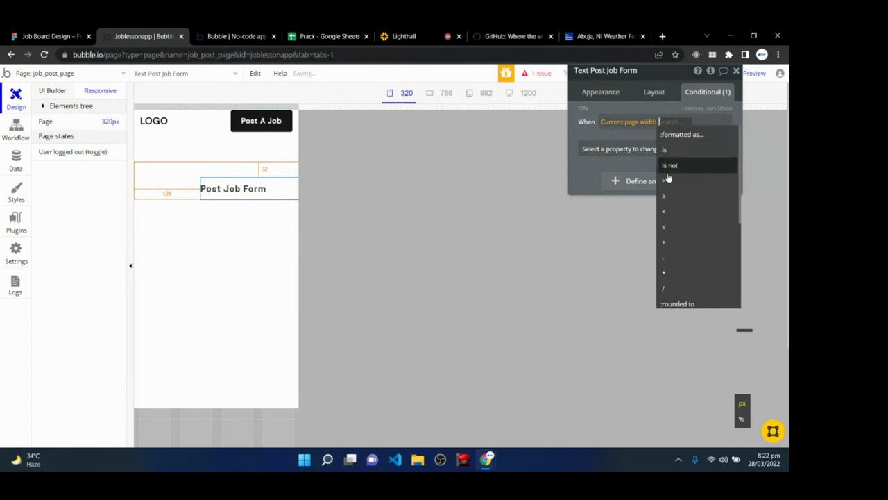
{"action": "left_click", "coordinate": [673, 211]}
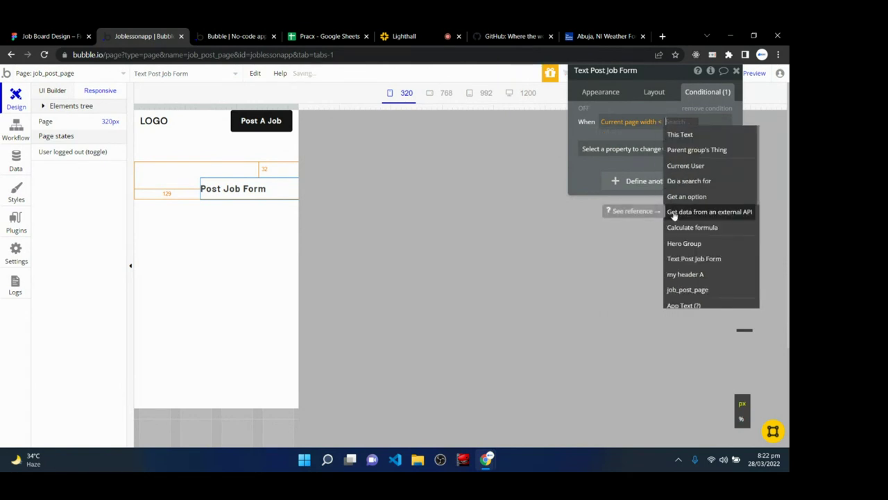
{"action": "type", "text": "380"}
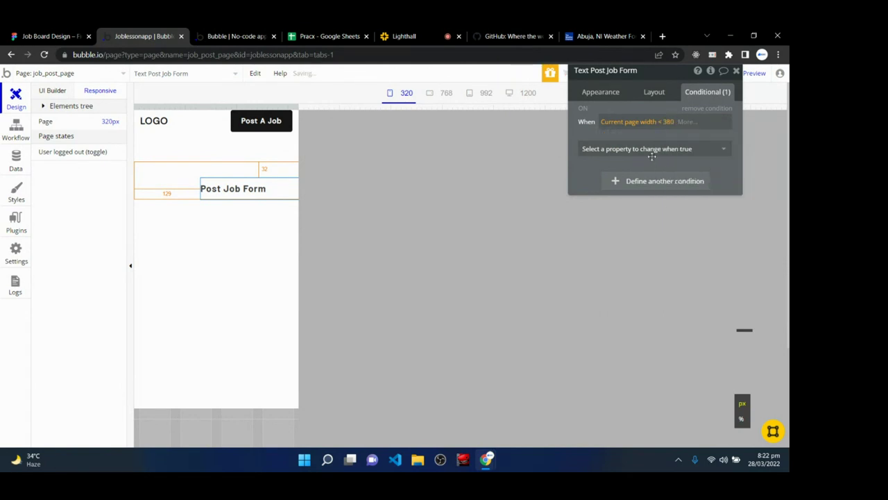
- Have that condition set the Left margin to 12, then close the editor
{"action": "left_click", "coordinate": [651, 150]}
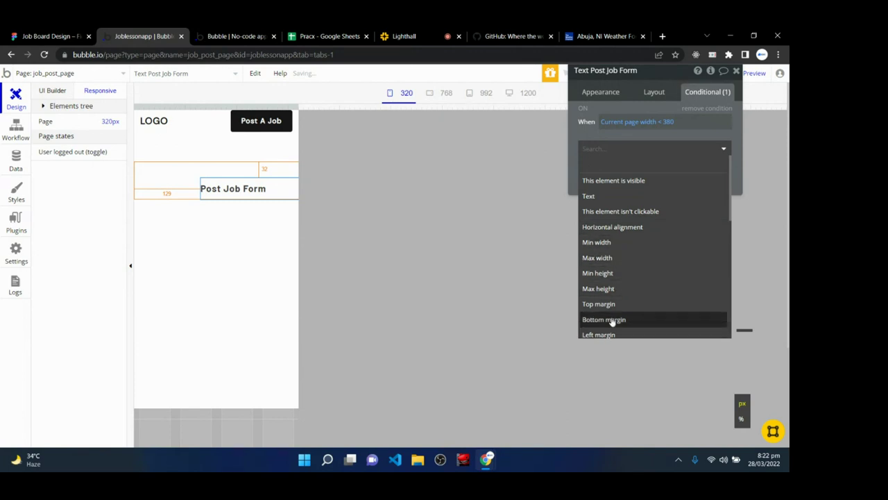
{"action": "scroll", "coordinate": [615, 302], "scroll_direction": "down", "scroll_amount": 1}
{"action": "left_click", "coordinate": [610, 290]}
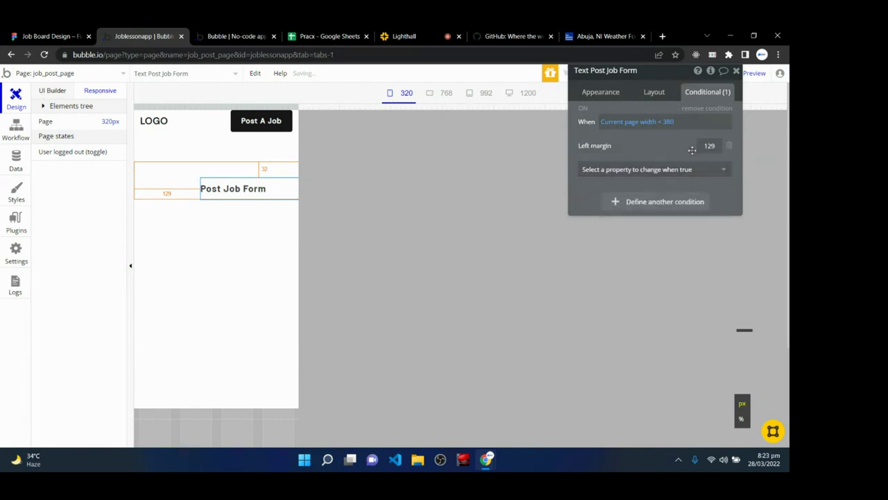
{"action": "left_click_drag", "start_coordinate": [700, 145], "coordinate": [720, 145]}
{"action": "type", "text": "12"}
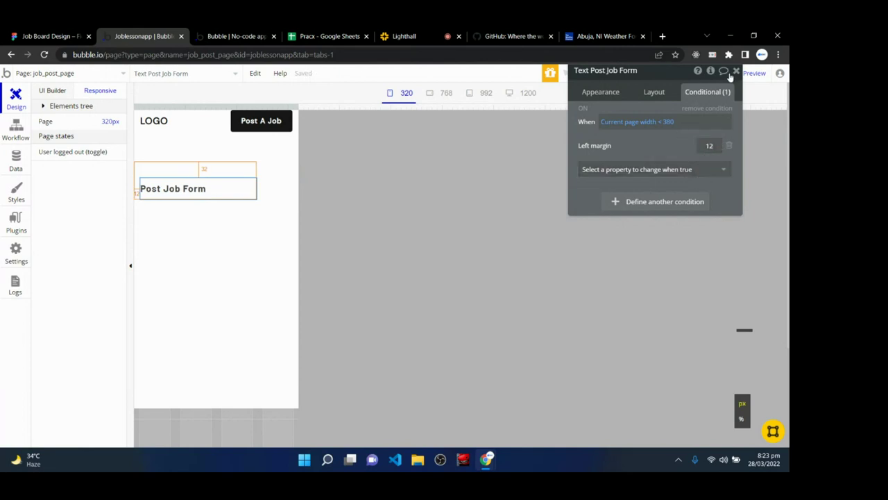
{"action": "left_click", "coordinate": [736, 70]}
{"action": "left_click", "coordinate": [176, 282]}
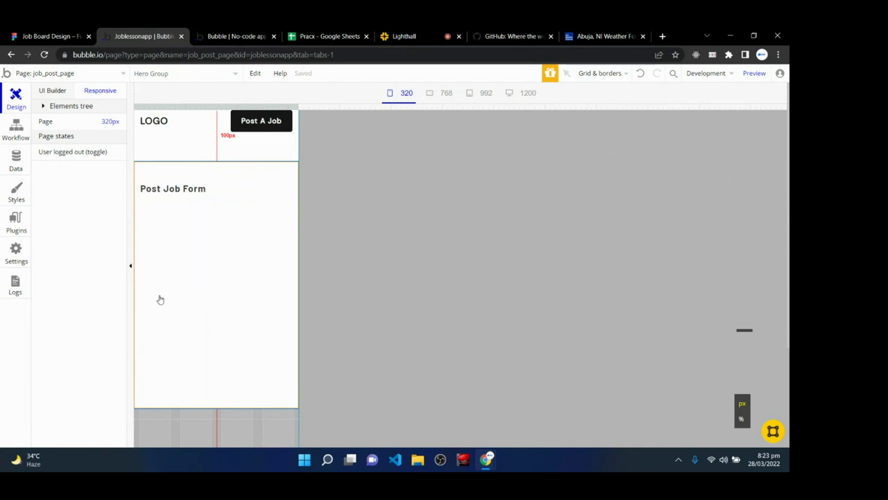
- At the 768 px view, add a second heading condition: Current page width is 768
{"action": "left_click", "coordinate": [446, 92]}
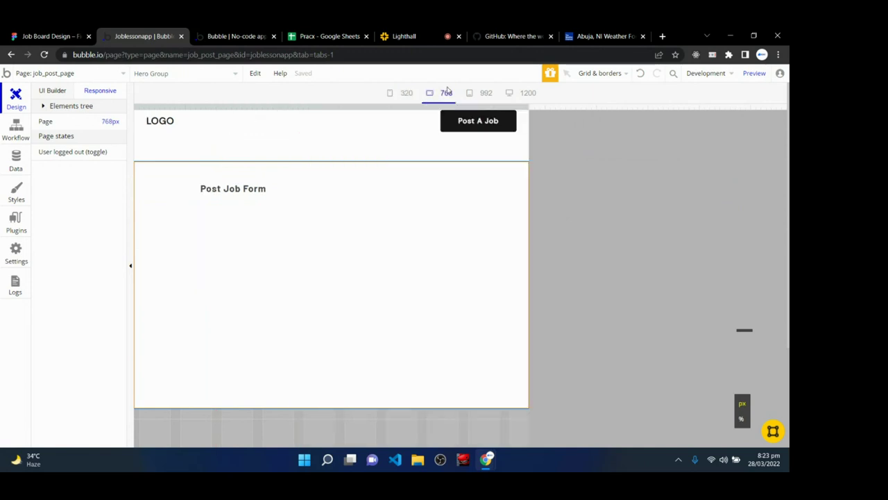
{"action": "left_click", "coordinate": [211, 190]}
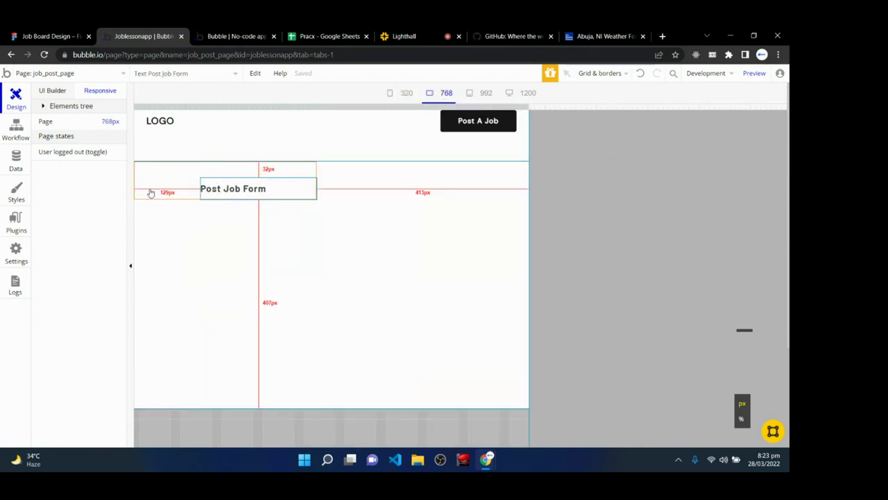
{"action": "double_click", "coordinate": [270, 183]}
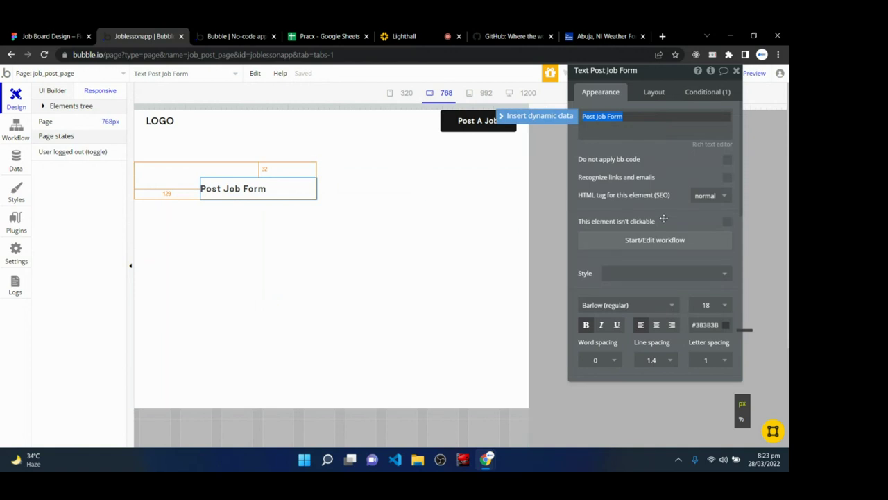
{"action": "left_click", "coordinate": [708, 91]}
{"action": "left_click", "coordinate": [658, 201]}
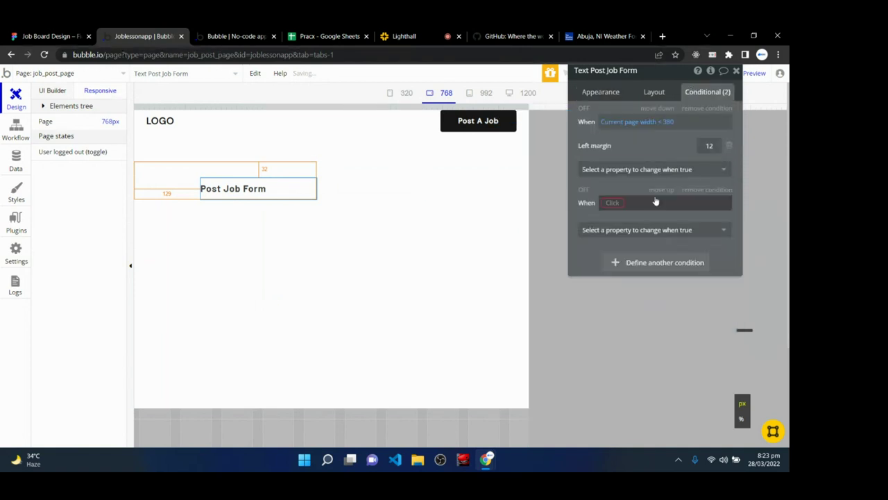
{"action": "left_click", "coordinate": [609, 202]}
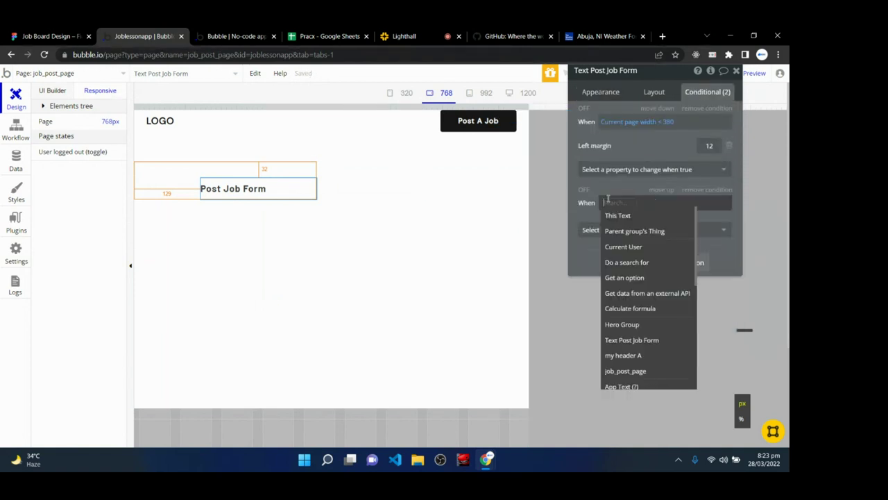
{"action": "type", "text": "curr"}
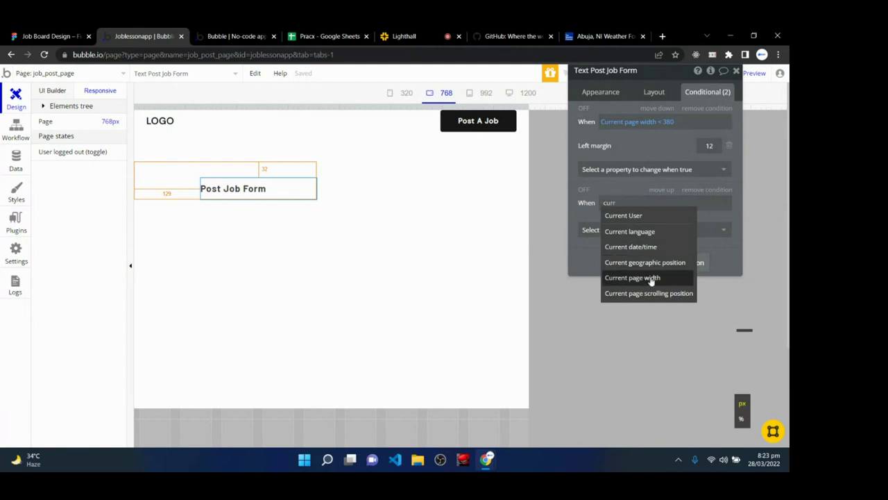
{"action": "left_click", "coordinate": [652, 278]}
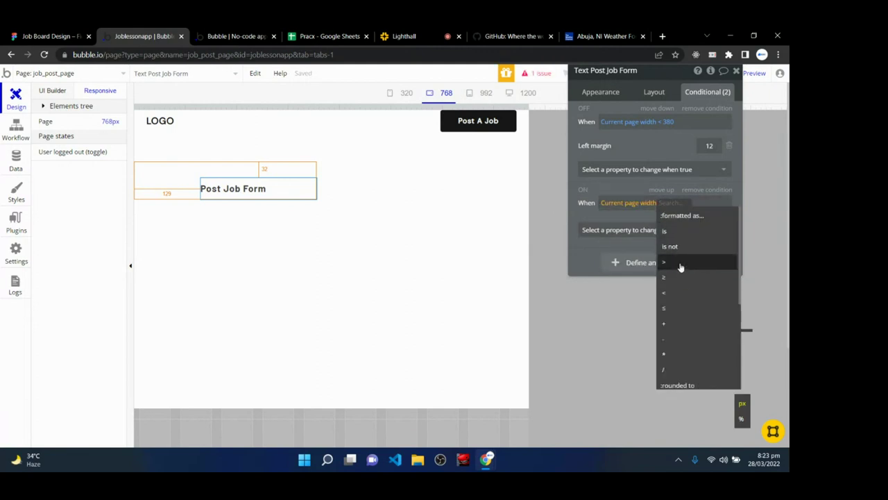
{"action": "left_click", "coordinate": [681, 232]}
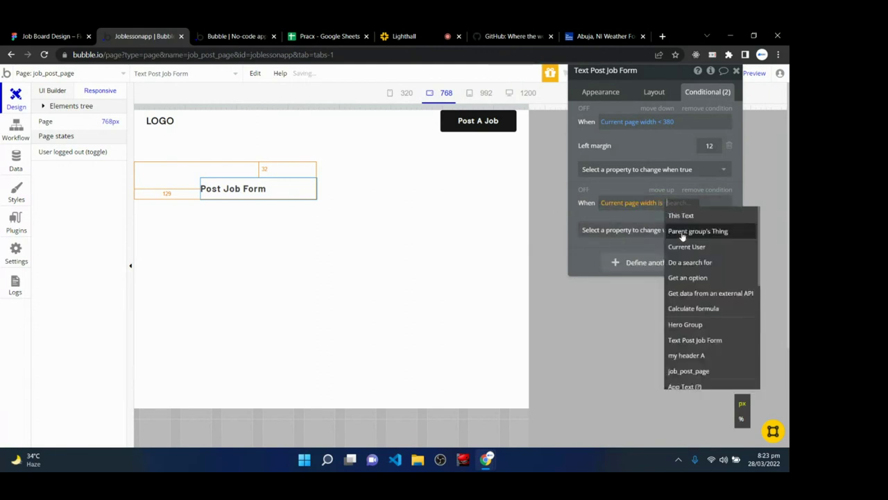
{"action": "type", "text": "768"}
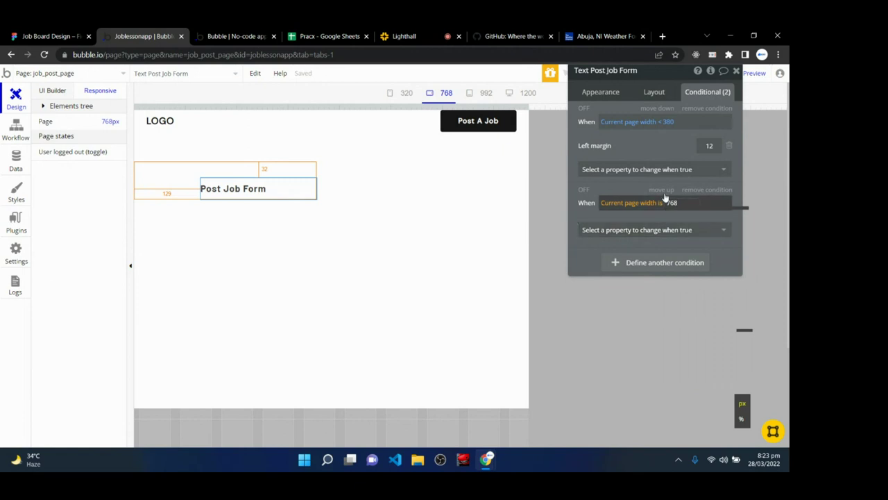
{"action": "key", "text": "Return"}
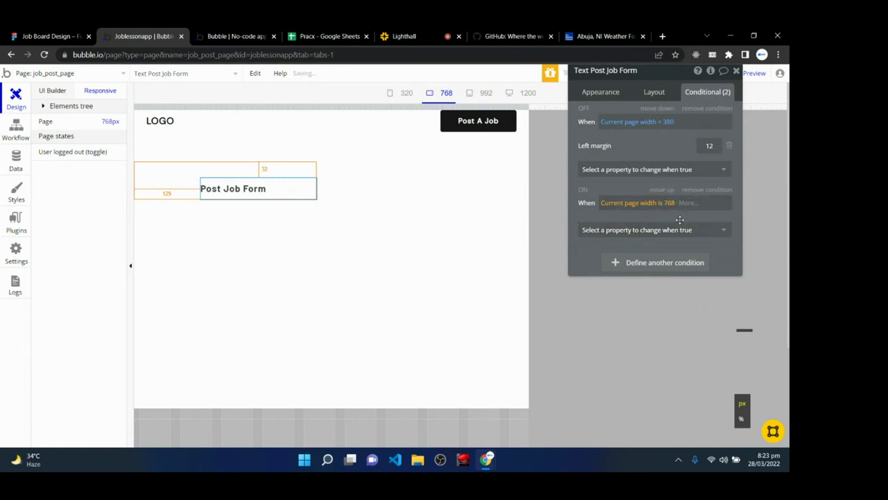
- Make the second condition set the Left margin to 24 and close the properties
{"action": "left_click", "coordinate": [628, 230]}
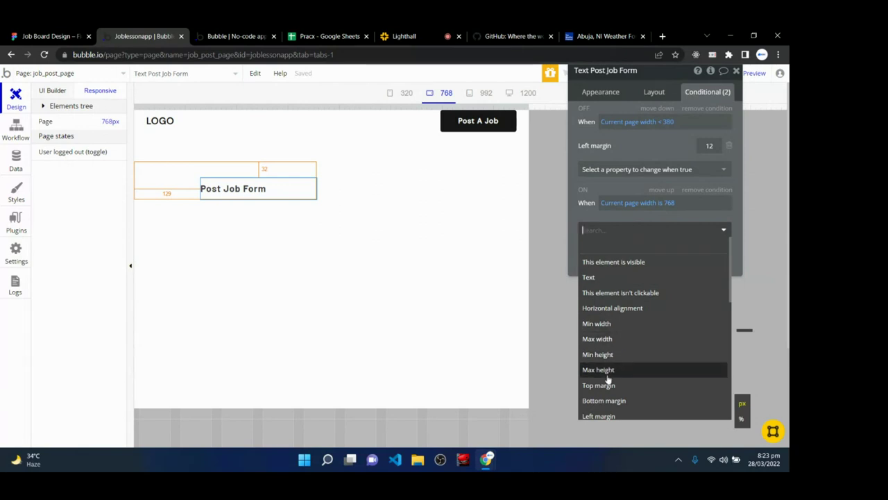
{"action": "left_click", "coordinate": [601, 415]}
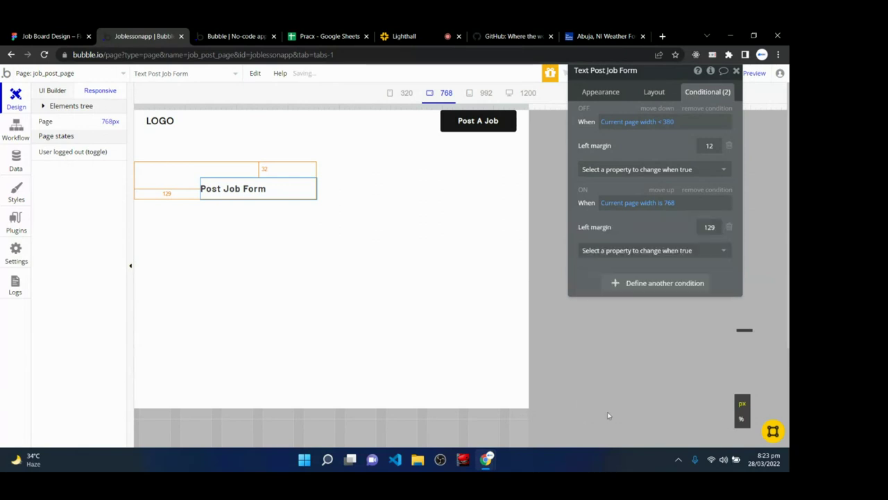
{"action": "double_click", "coordinate": [705, 227]}
{"action": "type", "text": "24"}
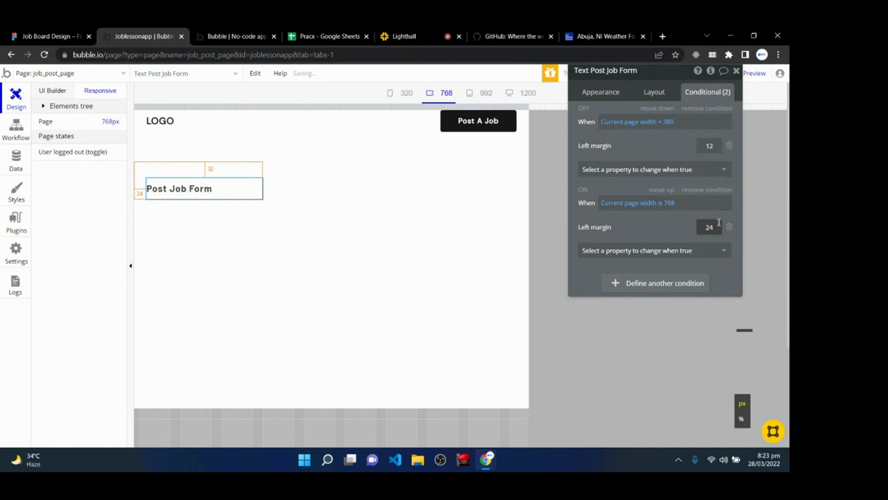
{"action": "left_click", "coordinate": [736, 71]}
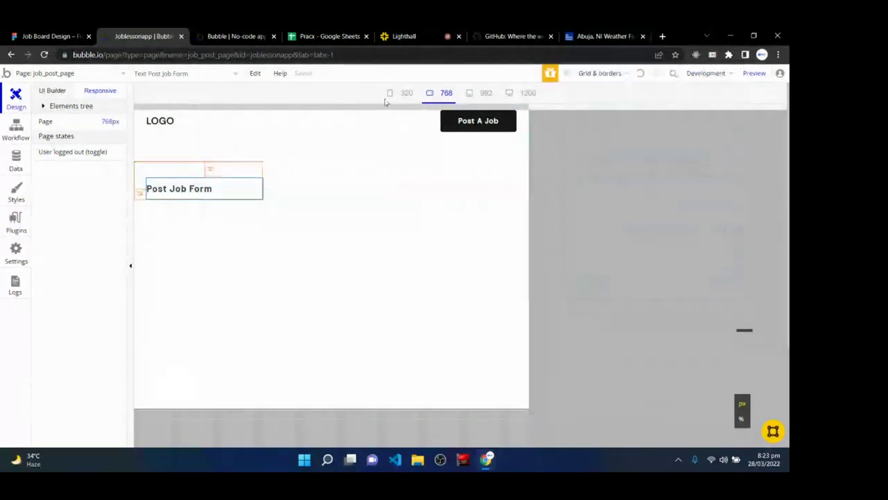
- Preview the page at the 320, 768, 992 and finally 1200 px breakpoints
{"action": "left_click", "coordinate": [407, 93]}
{"action": "left_click", "coordinate": [438, 92]}
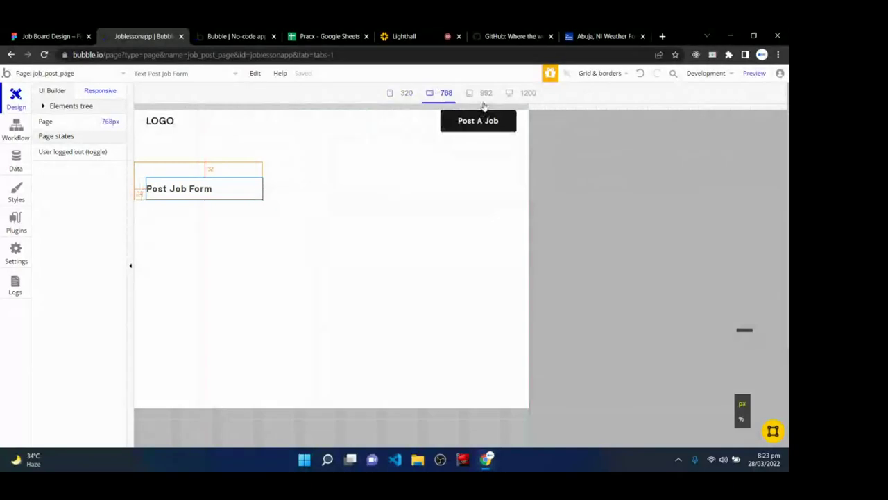
{"action": "left_click", "coordinate": [486, 93]}
{"action": "left_click", "coordinate": [525, 94]}
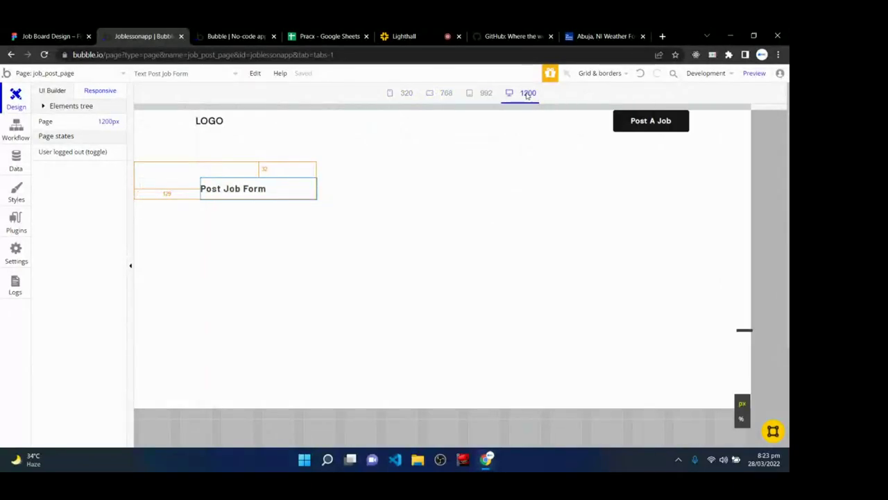
- Change the Post Job Form heading's left margin from 129 to 120 at the 1200 breakpoint
{"action": "double_click", "coordinate": [255, 196]}
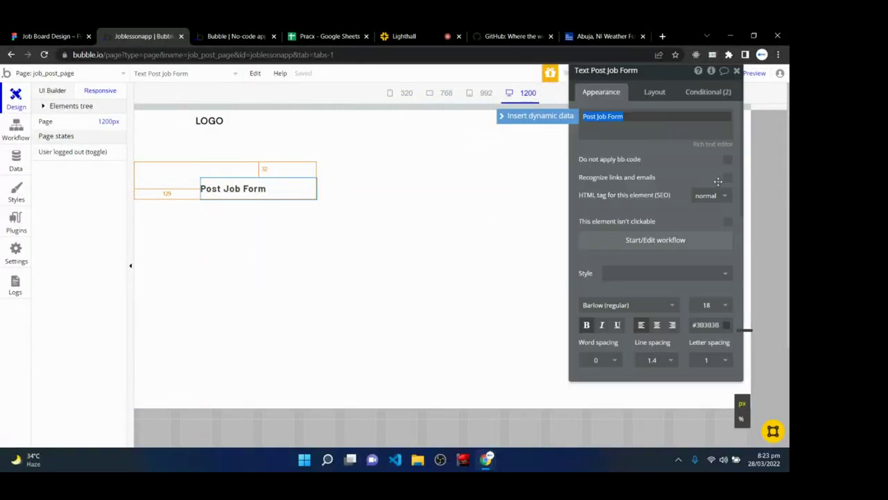
{"action": "left_click", "coordinate": [663, 92]}
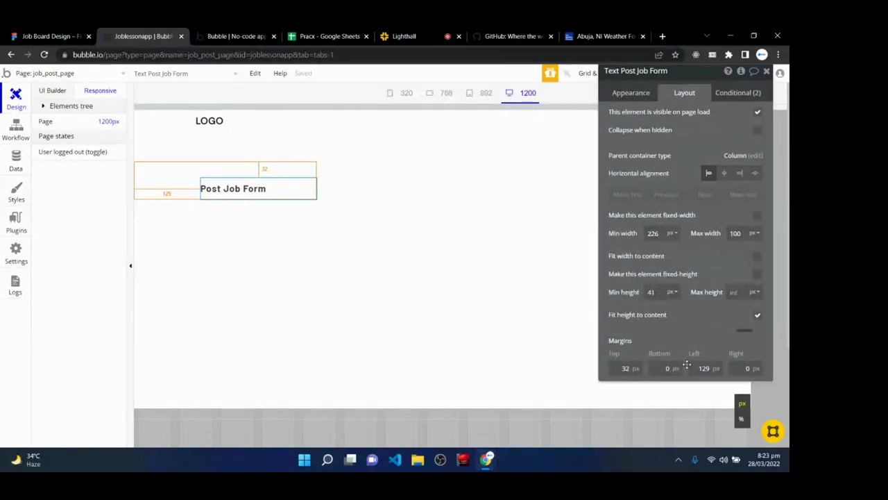
{"action": "scroll", "coordinate": [645, 364], "scroll_direction": "down", "scroll_amount": 1}
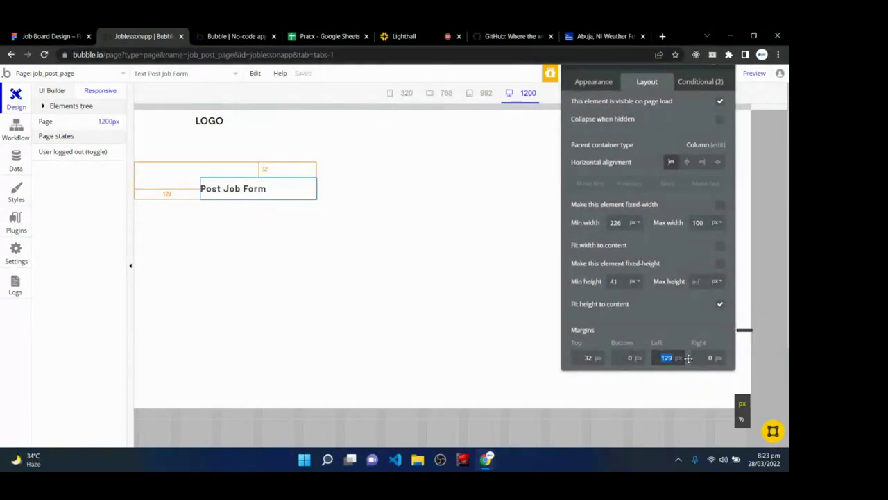
{"action": "type", "text": "120"}
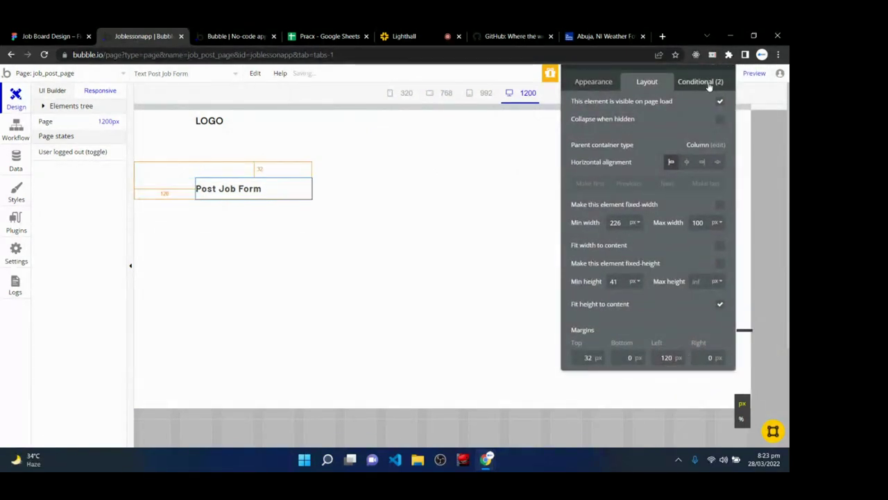
{"action": "left_click", "coordinate": [724, 81]}
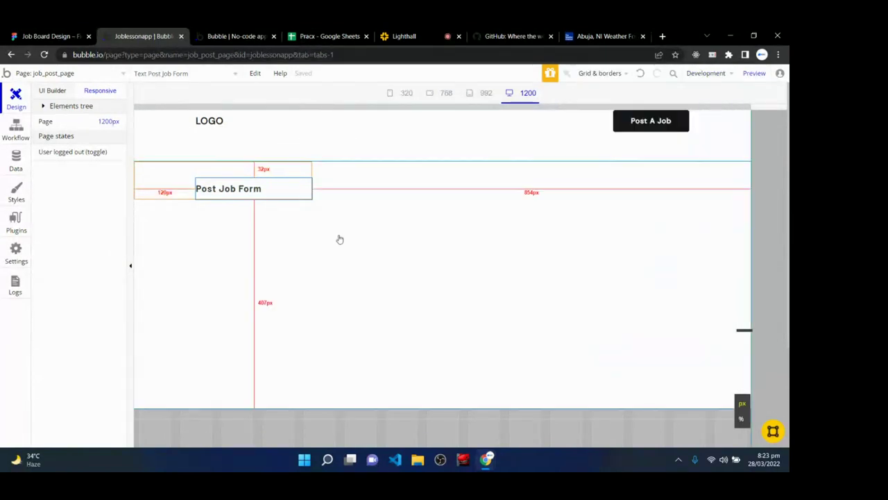
{"action": "left_click", "coordinate": [340, 239]}
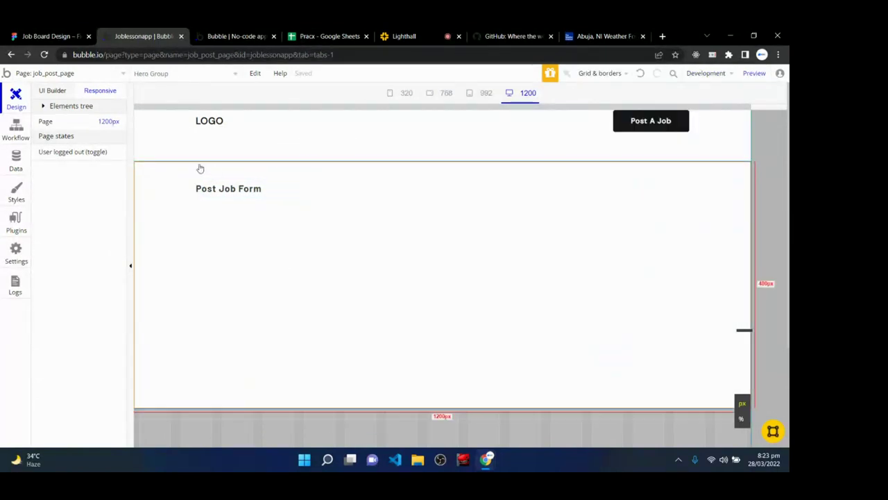
{"action": "left_click", "coordinate": [47, 95]}
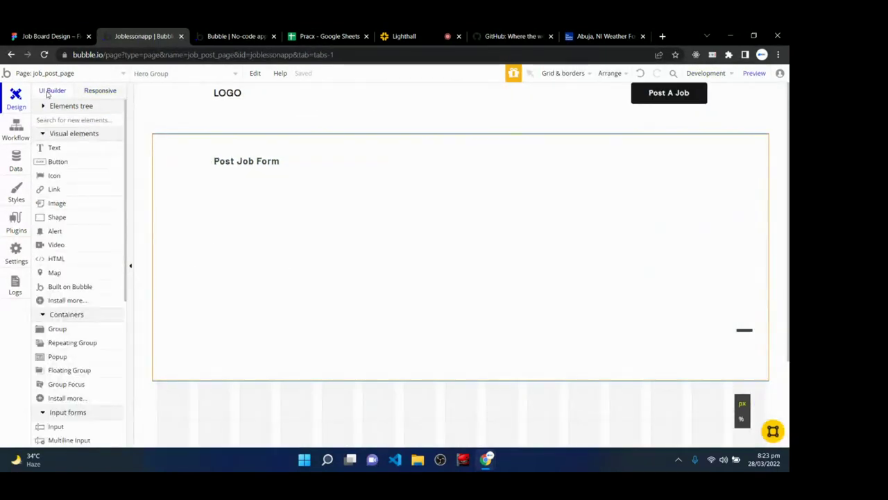
- Draw an input below the Post Job Form heading with the placeholder 'Enter Available'
{"action": "left_click", "coordinate": [72, 426]}
{"action": "mouse_move", "coordinate": [214, 181]}
{"action": "left_mouse_down"}
{"action": "mouse_move", "coordinate": [222, 202]}
{"action": "mouse_move", "coordinate": [339, 210]}
{"action": "left_mouse_up"}
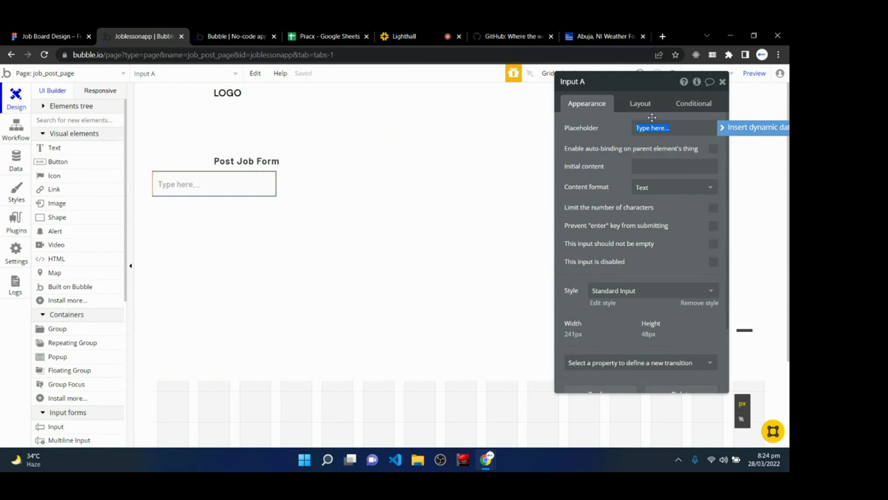
{"action": "key", "text": "BackSpace"}
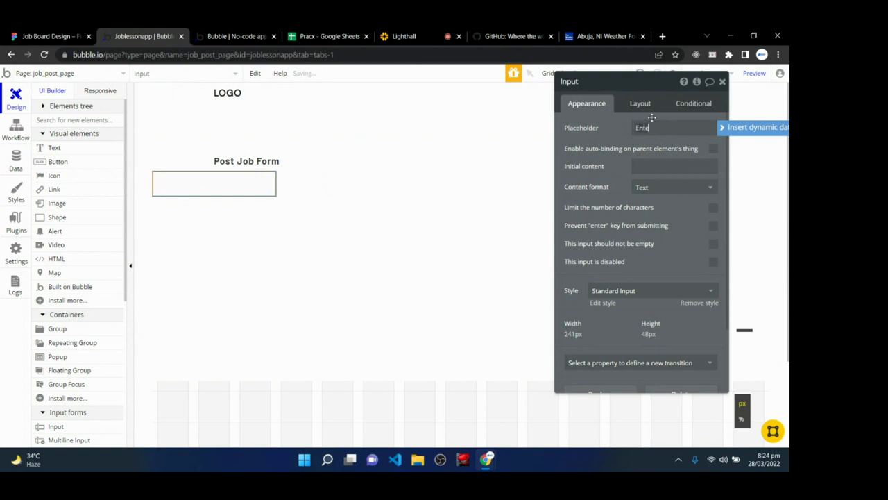
{"action": "type", "text": "Enter Avai"}
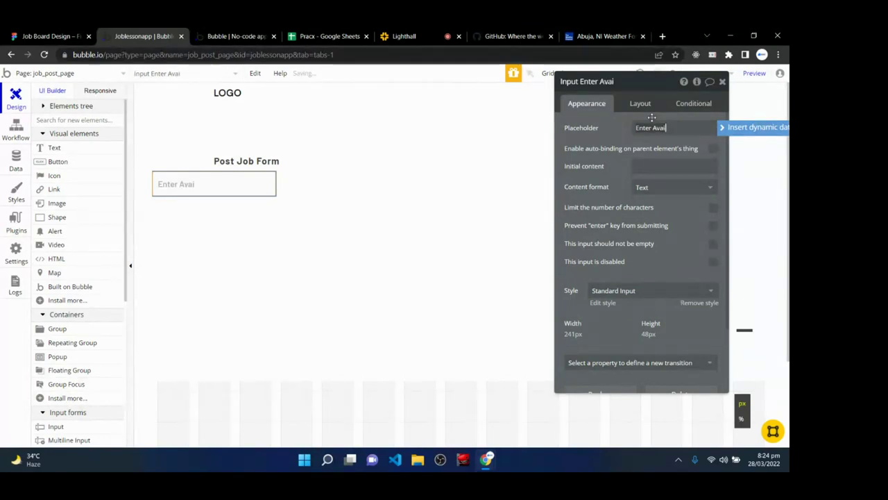
{"action": "type", "text": "lbale"}
{"action": "key", "text": "BackSpace"}
{"action": "key", "text": "BackSpace"}
{"action": "key", "text": "BackSpace"}
{"action": "key", "text": "BackSpace"}
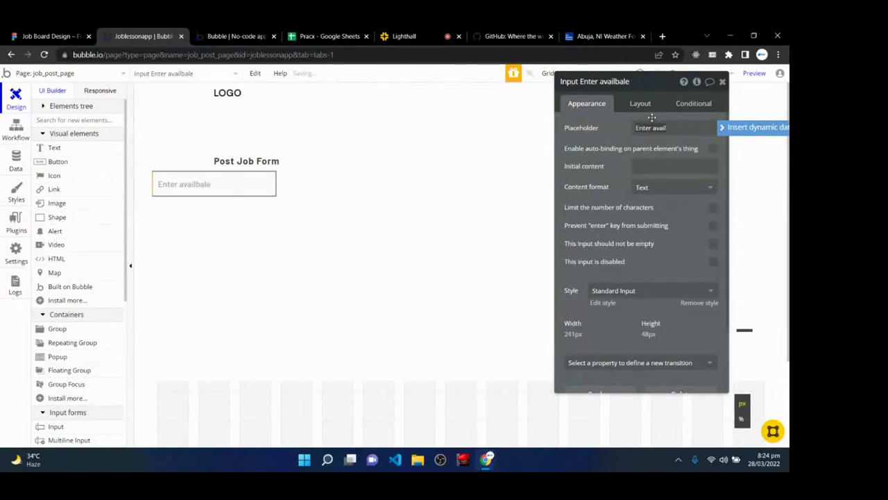
{"action": "type", "text": "ble position"}
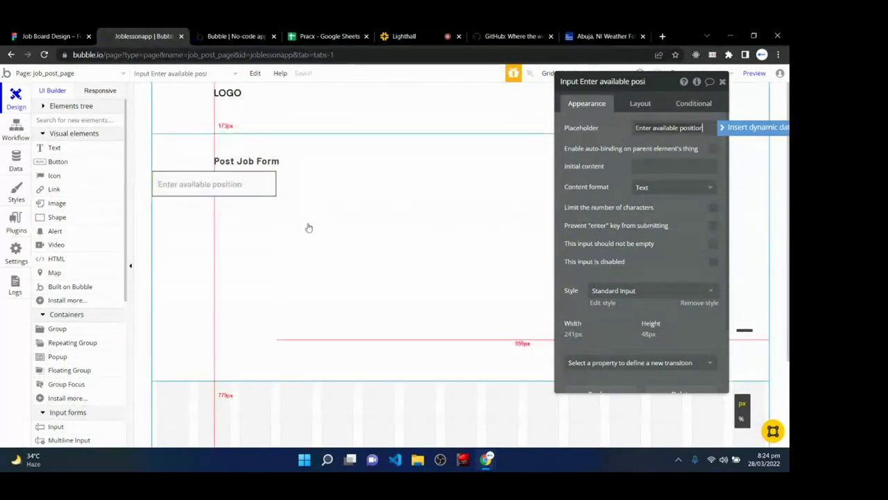
- Set the input's content format to Text and mark it as not allowed to be empty
{"action": "left_click", "coordinate": [664, 186]}
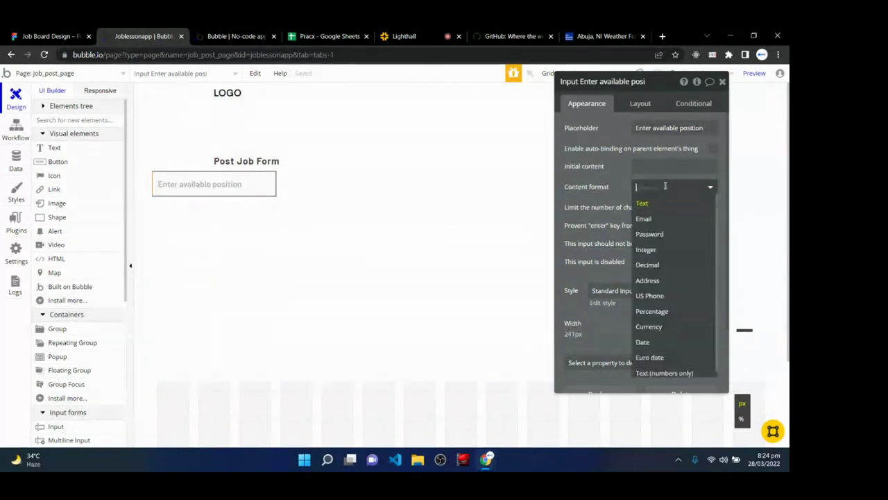
{"action": "left_click", "coordinate": [665, 186]}
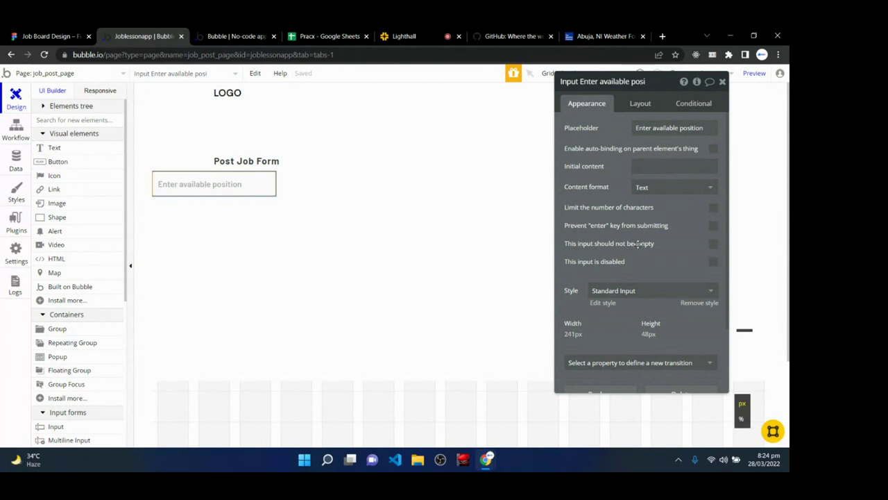
{"action": "left_click", "coordinate": [713, 245]}
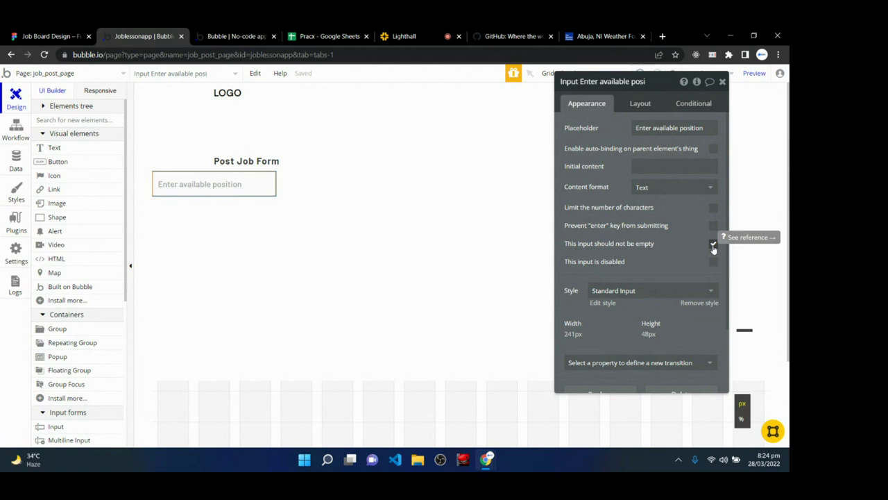
- Detach the input from its style and set DM Sans font, size 12, letter spacing 1
{"action": "left_click", "coordinate": [699, 303]}
{"action": "scroll", "coordinate": [691, 302], "scroll_direction": "down", "scroll_amount": 3}
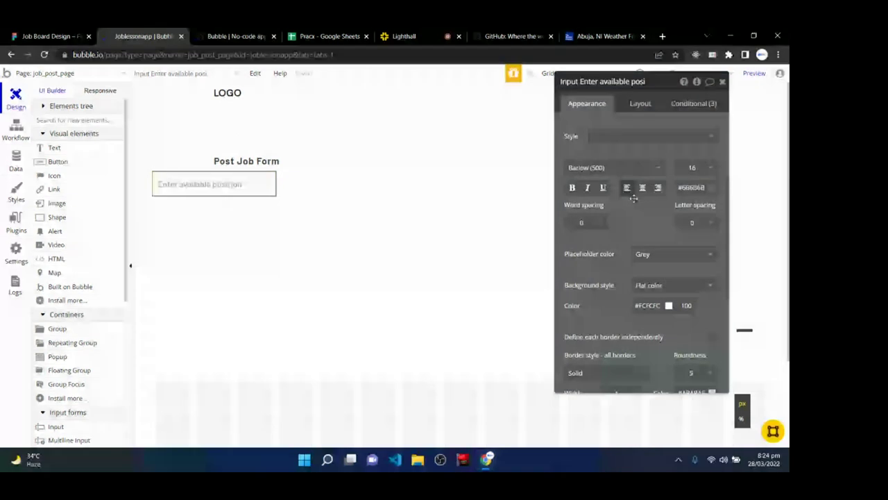
{"action": "left_click", "coordinate": [597, 170]}
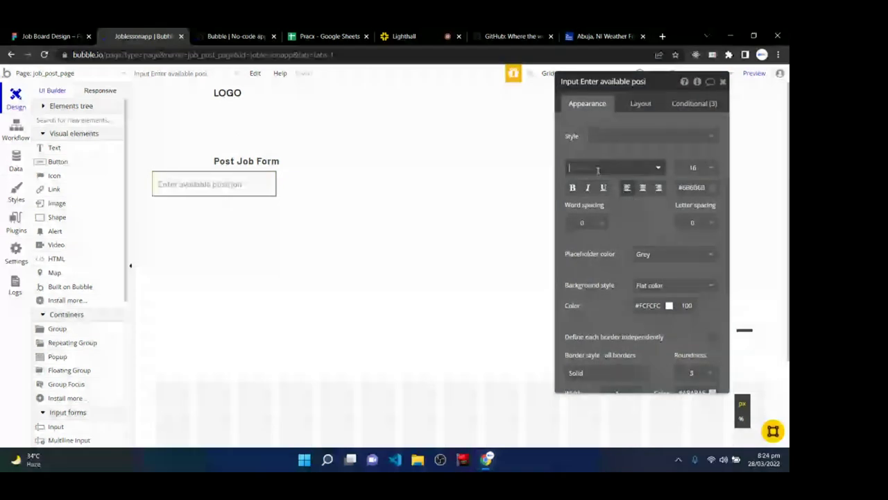
{"action": "type", "text": "DM"}
{"action": "left_click", "coordinate": [602, 180]}
{"action": "left_click", "coordinate": [694, 167]}
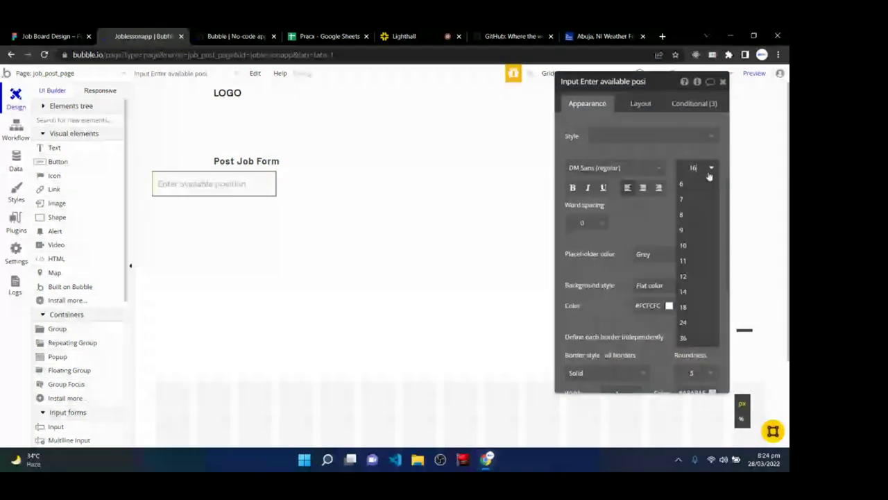
{"action": "left_click", "coordinate": [693, 276]}
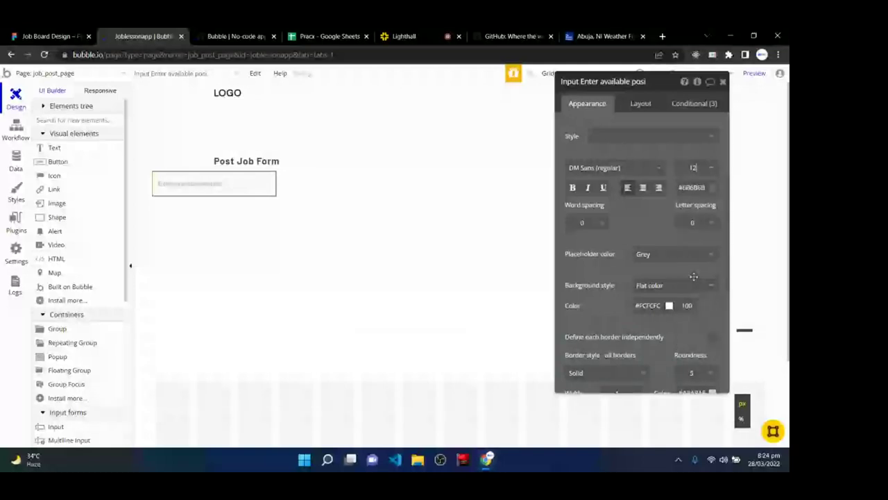
{"action": "left_click", "coordinate": [693, 223]}
{"action": "type", "text": "1"}
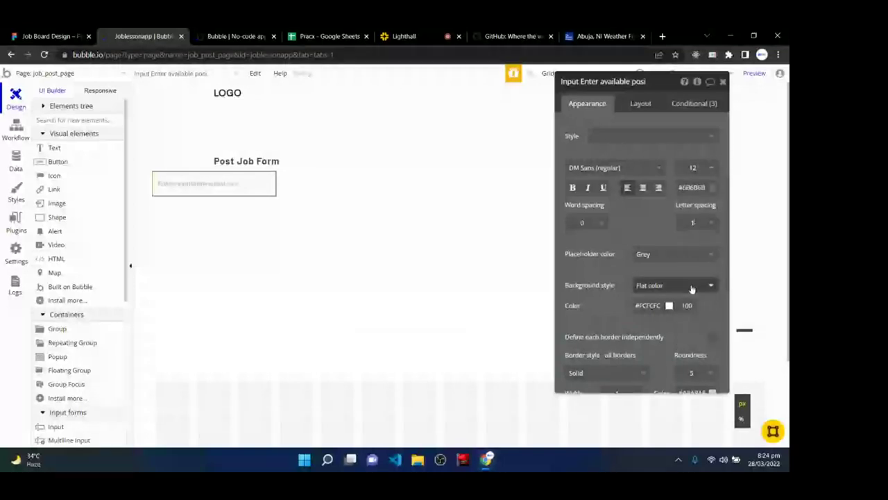
{"action": "scroll", "coordinate": [666, 291], "scroll_direction": "up", "scroll_amount": 2}
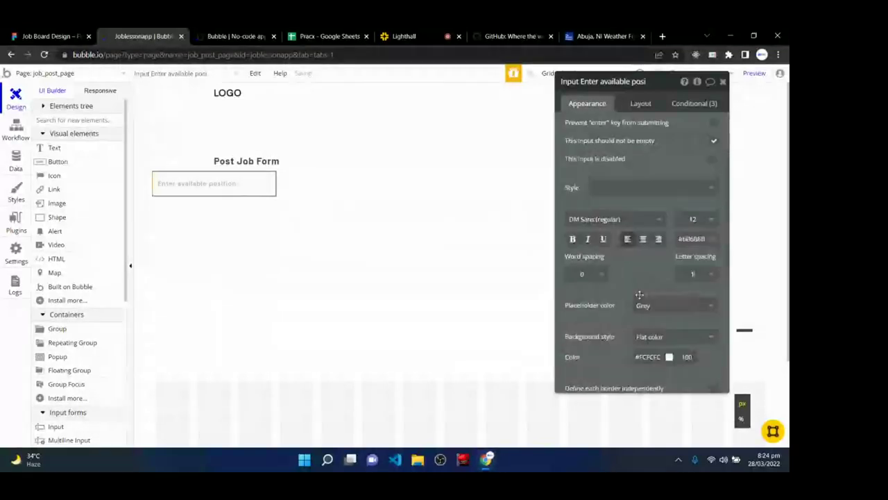
{"action": "scroll", "coordinate": [639, 295], "scroll_direction": "down", "scroll_amount": 4}
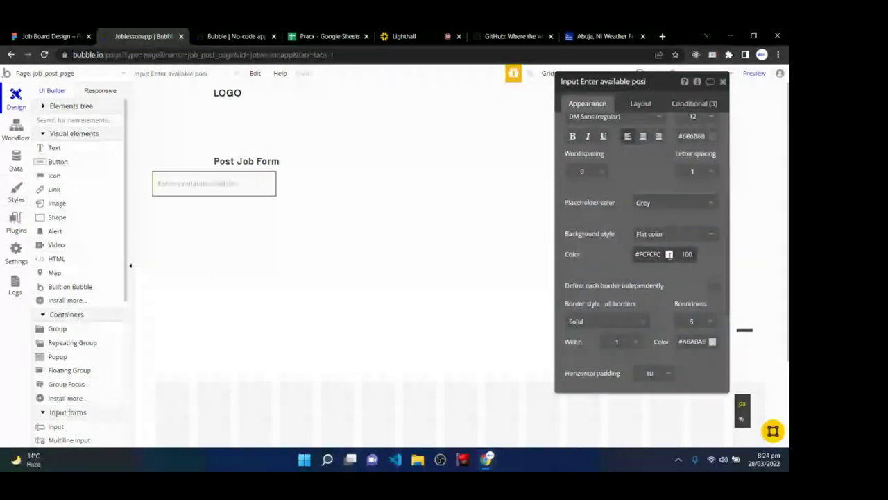
- Give the input a #FAFAFA background and untick its fixed-width layout option
{"action": "left_click", "coordinate": [669, 253]}
{"action": "left_click_drag", "start_coordinate": [634, 265], "coordinate": [629, 263]}
{"action": "left_click", "coordinate": [610, 258]}
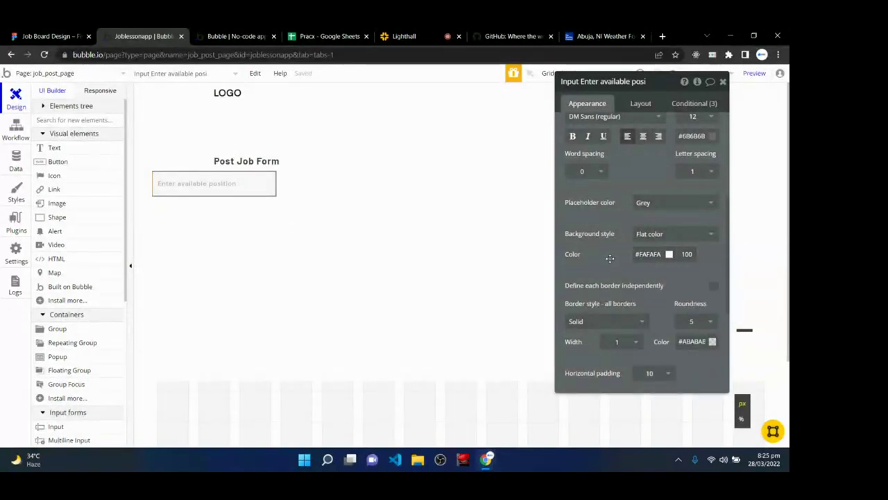
{"action": "scroll", "coordinate": [658, 187], "scroll_direction": "up", "scroll_amount": 3}
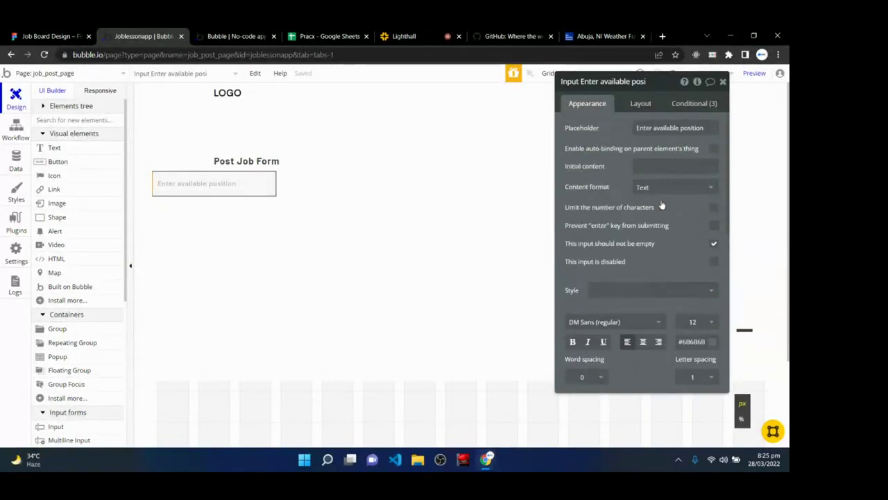
{"action": "left_click", "coordinate": [639, 103]}
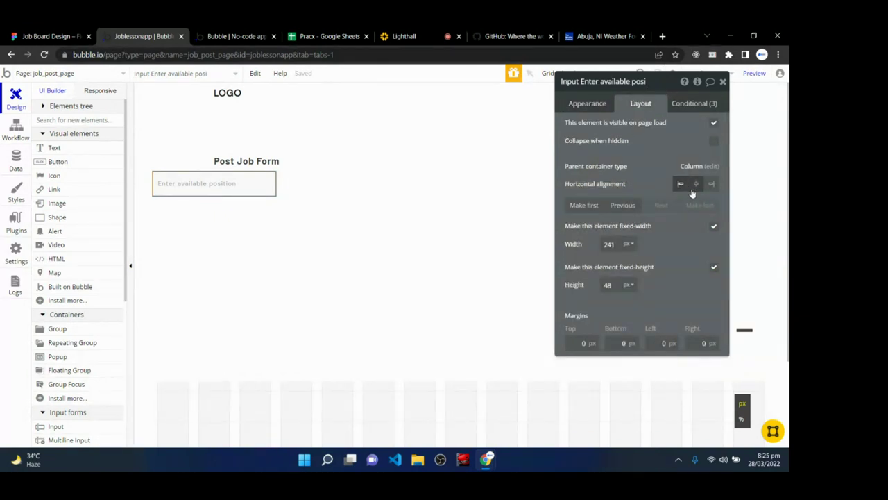
{"action": "left_click", "coordinate": [714, 227]}
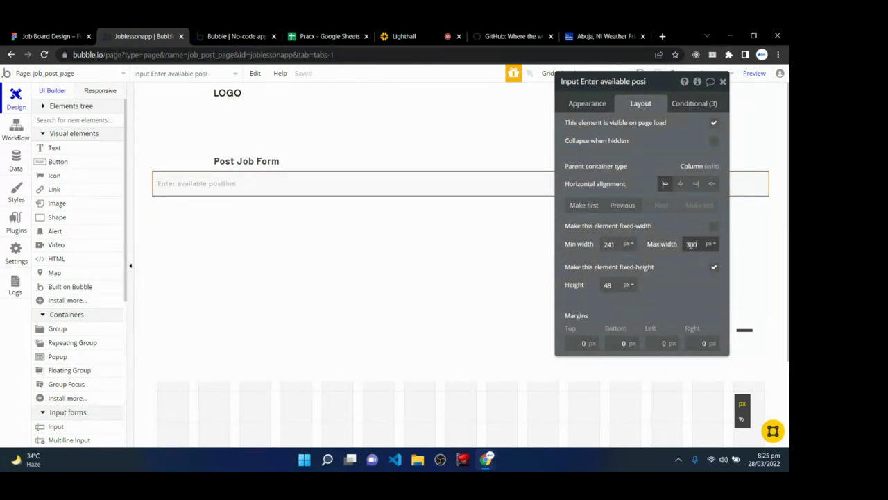
- Set the position input's minimum width to 220, left margin to 120 and top margin to 16
{"action": "double_click", "coordinate": [610, 244]}
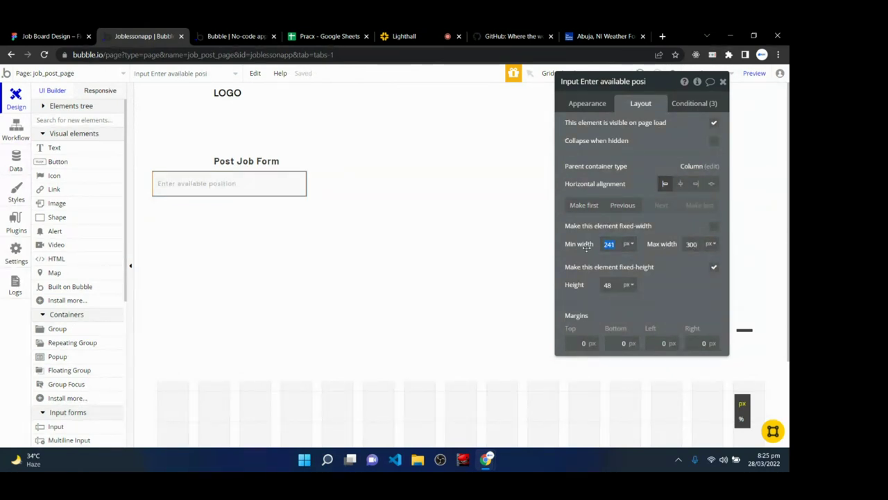
{"action": "type", "text": "220"}
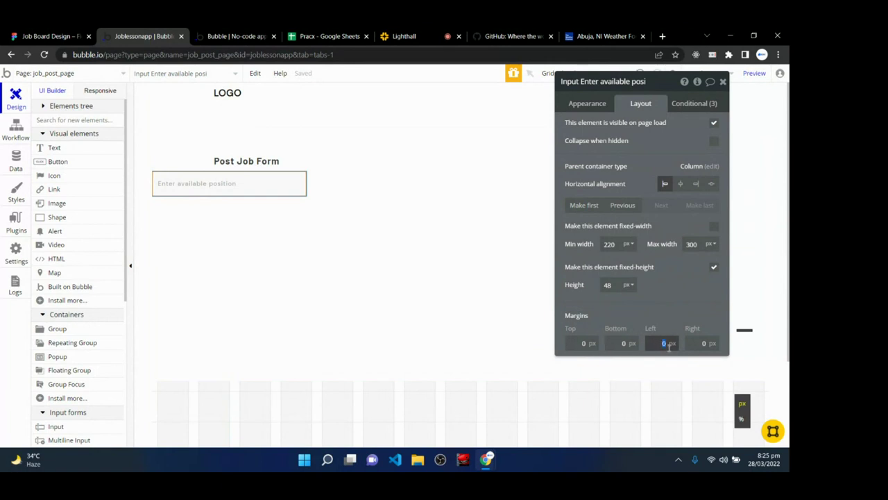
{"action": "type", "text": "120"}
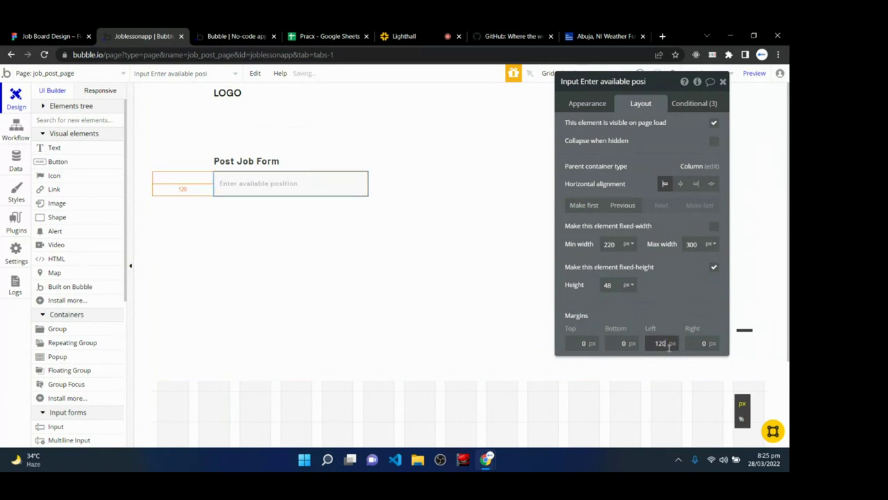
{"action": "left_click", "coordinate": [588, 343]}
{"action": "type", "text": "32"}
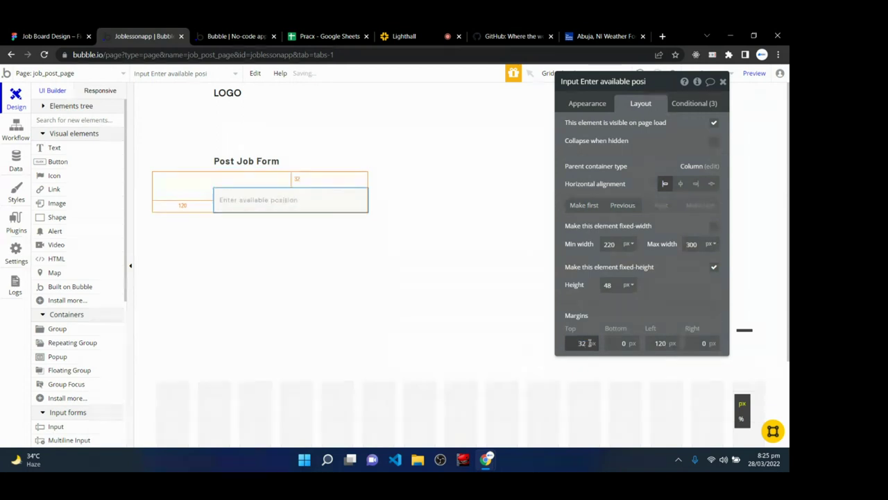
{"action": "left_click_drag", "start_coordinate": [589, 342], "coordinate": [562, 347]}
{"action": "type", "text": "1"}
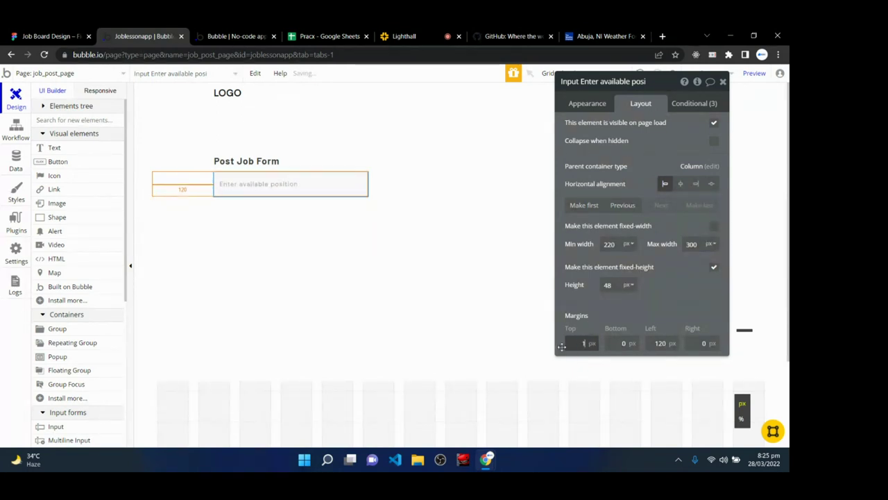
{"action": "type", "text": "6"}
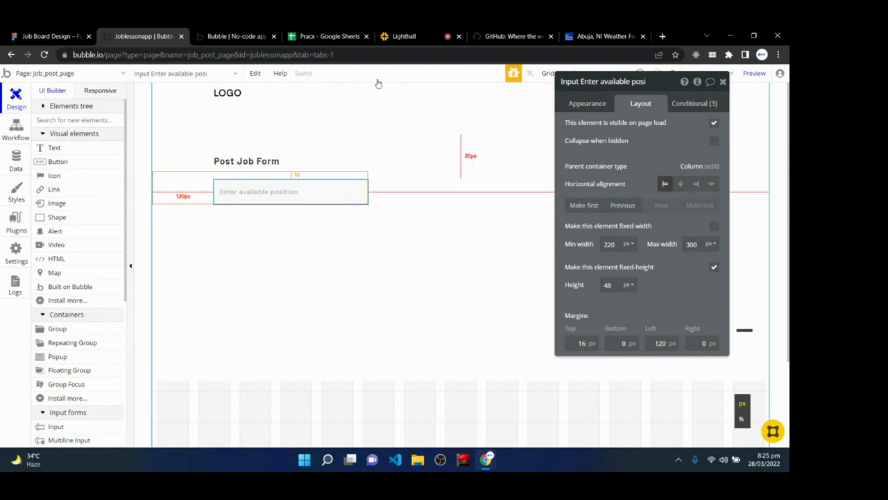
- Scroll through the Lighthall class chat, then go back to the Bubble editor and select the hero group
{"action": "left_click", "coordinate": [404, 36]}
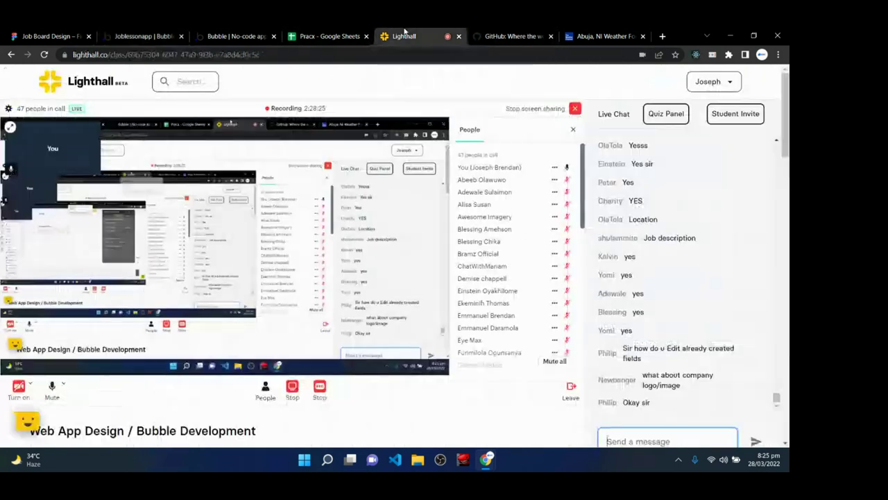
{"action": "scroll", "coordinate": [630, 340], "scroll_direction": "down", "scroll_amount": 2}
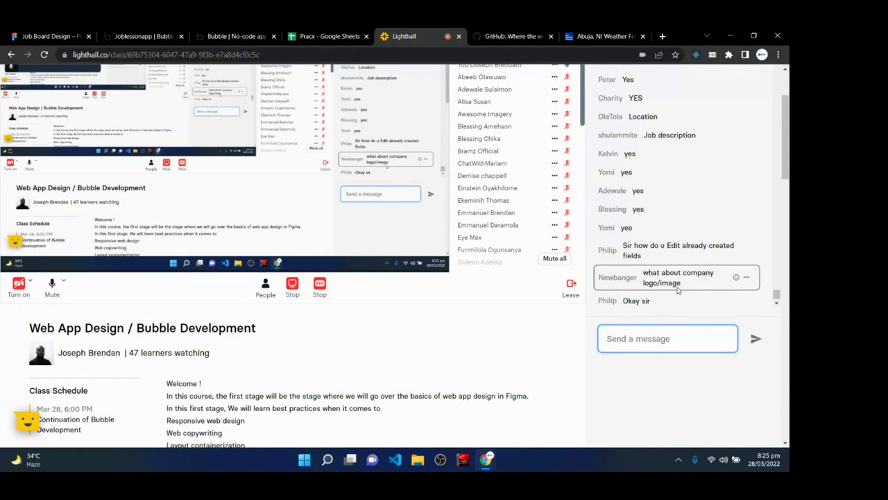
{"action": "scroll", "coordinate": [614, 411], "scroll_direction": "up", "scroll_amount": 2}
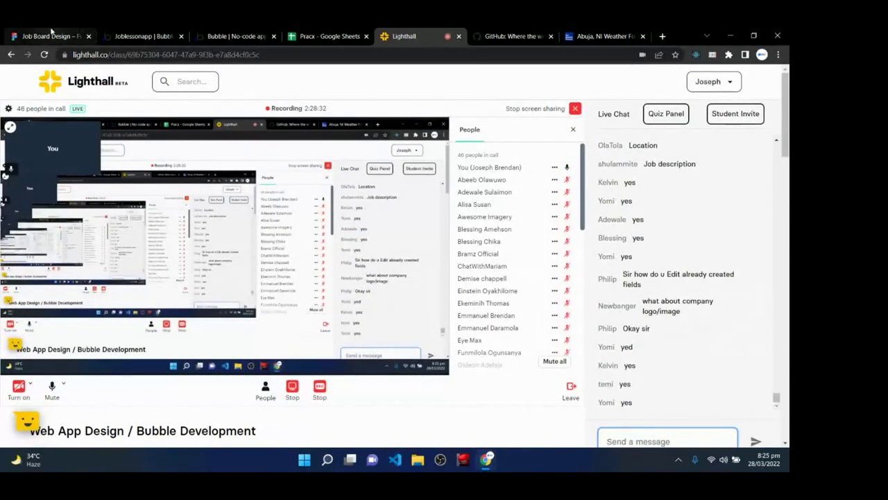
{"action": "left_click", "coordinate": [51, 33]}
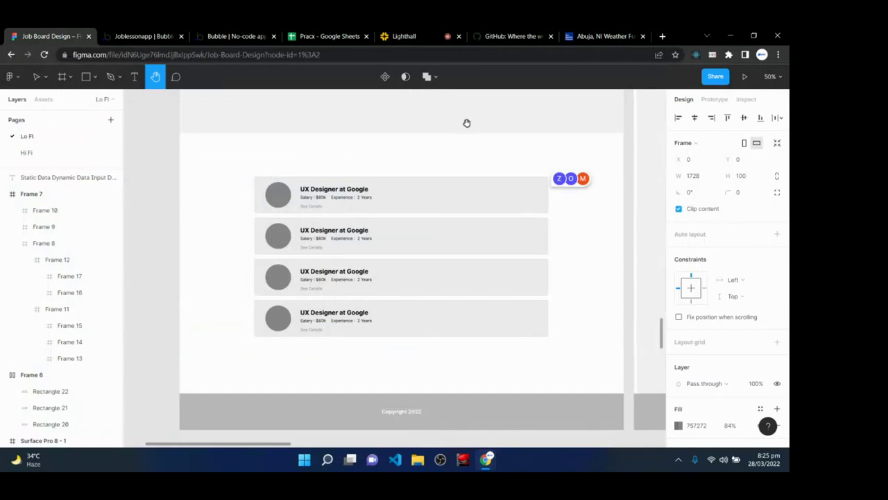
{"action": "left_click", "coordinate": [133, 34]}
{"action": "left_click", "coordinate": [359, 291]}
- Reload the job_post_page preview and test focusing the Enter available position input
{"action": "left_click", "coordinate": [251, 35]}
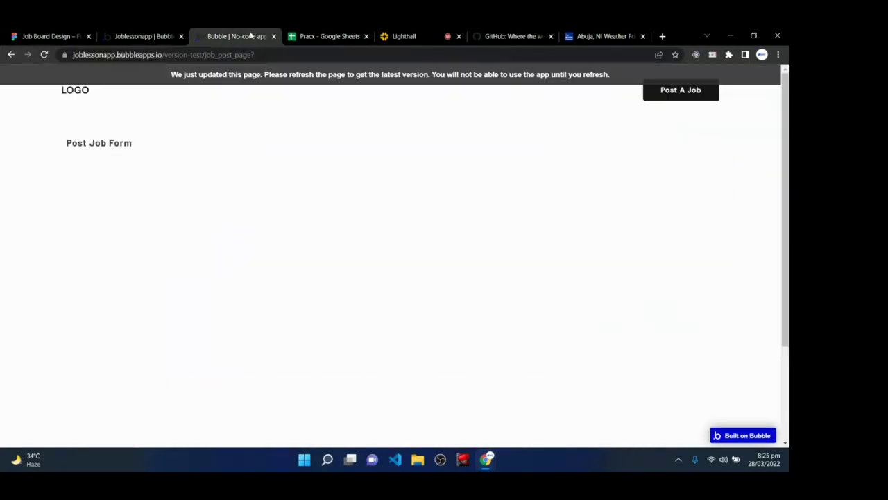
{"action": "left_click", "coordinate": [254, 79]}
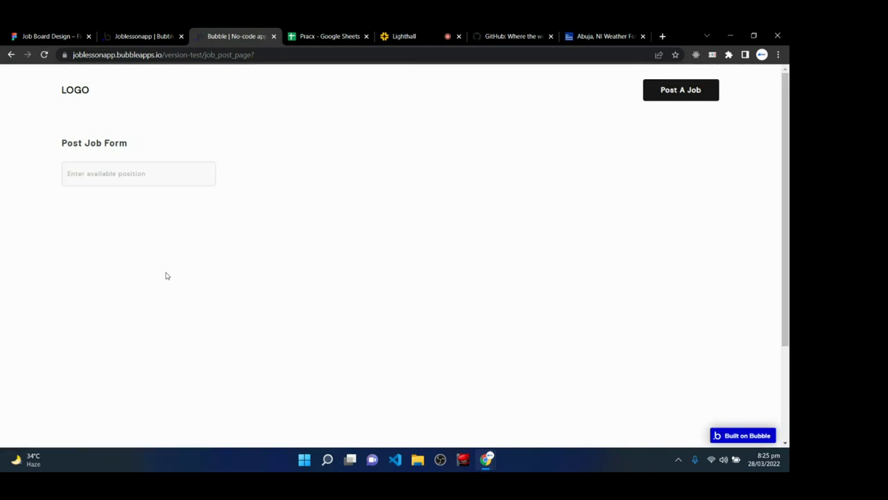
{"action": "left_click", "coordinate": [166, 175]}
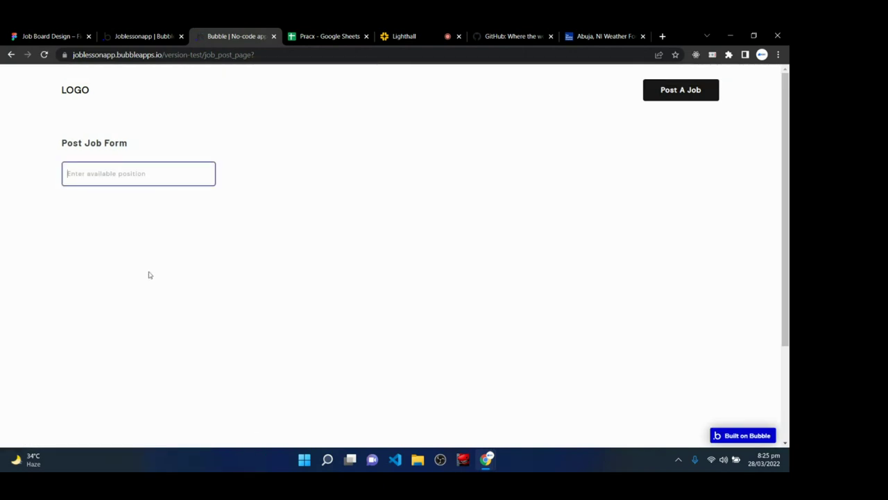
{"action": "left_click", "coordinate": [186, 284]}
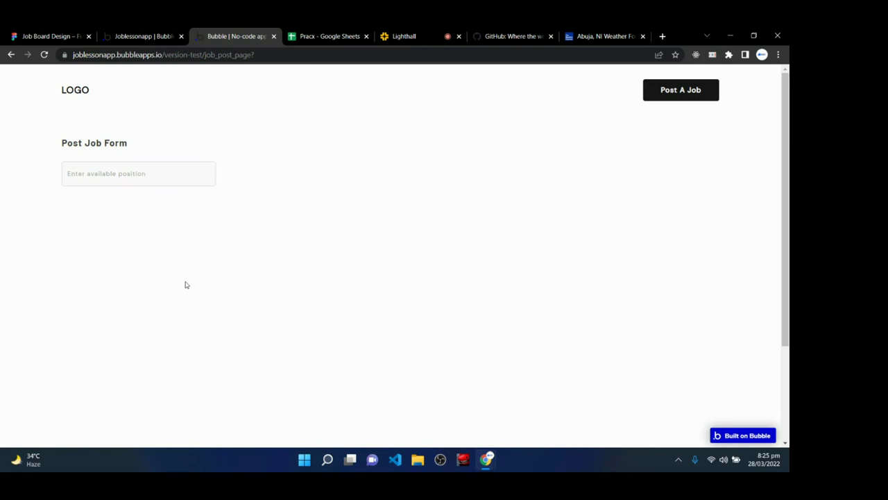
{"action": "left_click", "coordinate": [75, 173]}
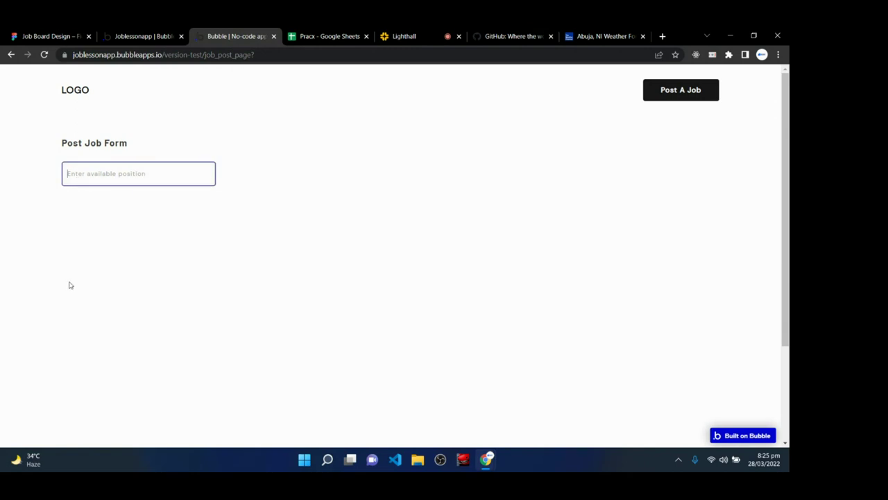
- Duplicate the position input with Ctrl+D in the Post Job Form
{"action": "left_click", "coordinate": [139, 36]}
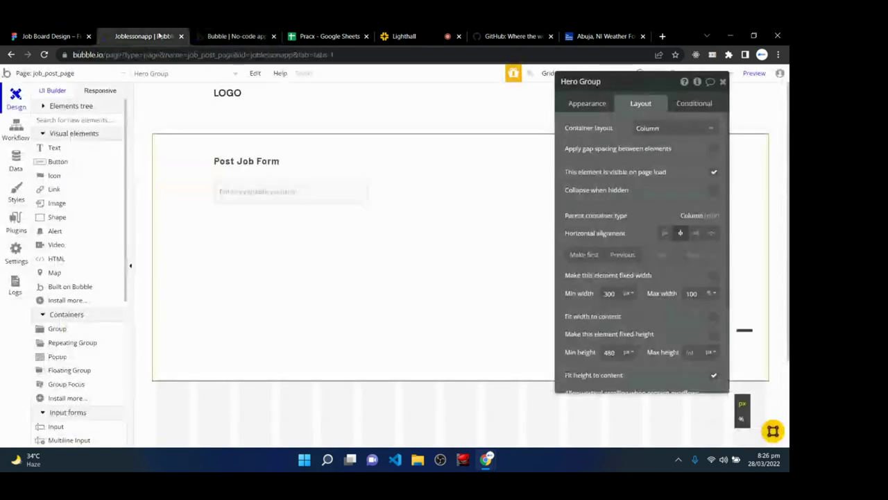
{"action": "left_click", "coordinate": [247, 198]}
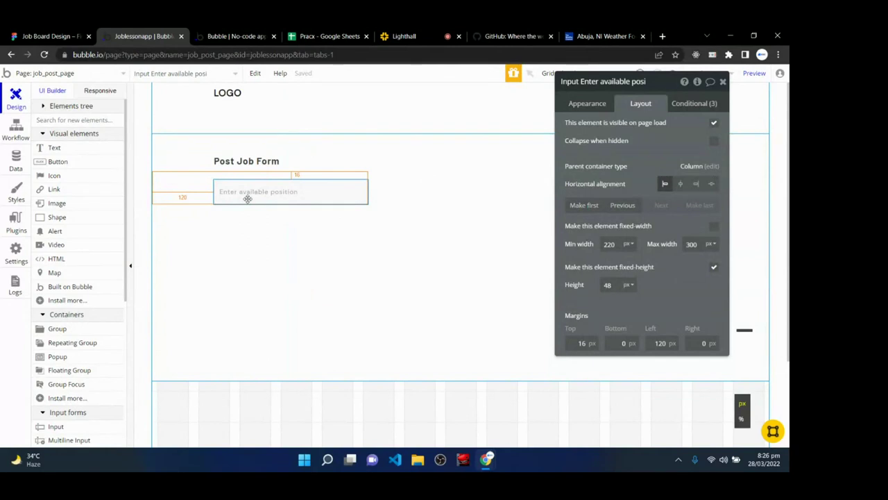
{"action": "key", "text": "ctrl+d"}
{"action": "key", "text": "ctrl+d"}
{"action": "key", "text": "ctrl+d"}
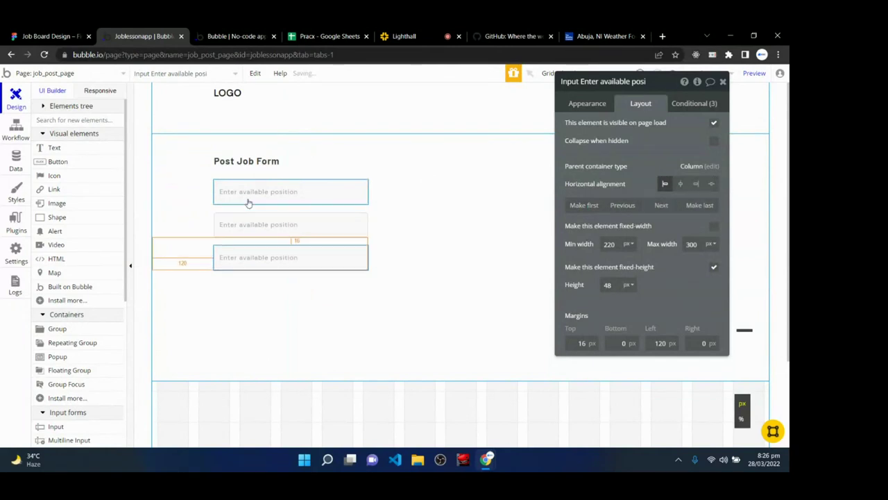
- Change the second input's placeholder to 'Enter Company Name'
{"action": "left_click", "coordinate": [270, 228]}
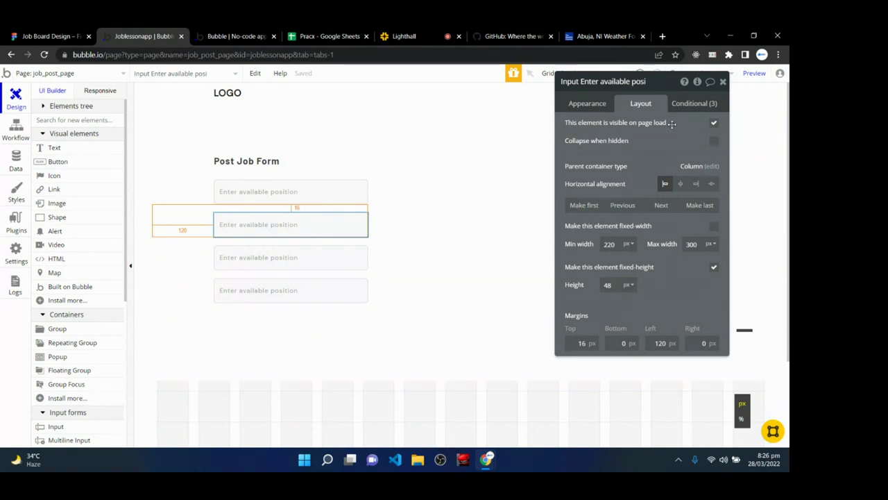
{"action": "left_click", "coordinate": [584, 106]}
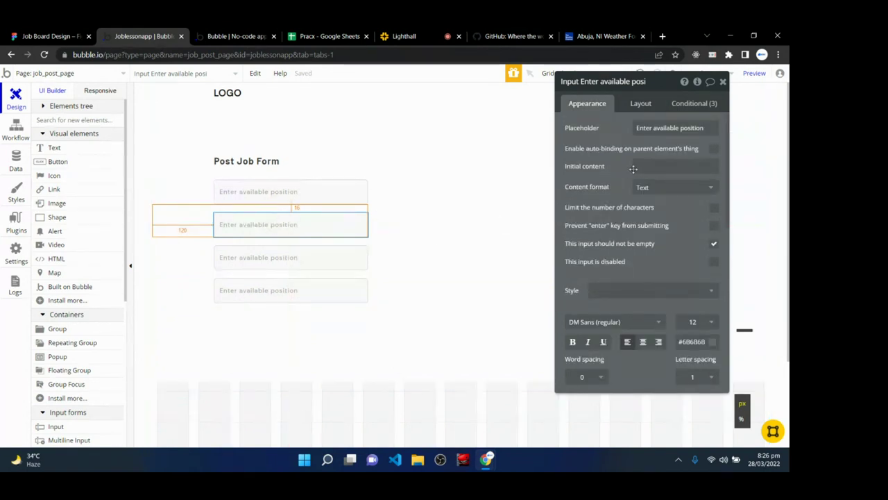
{"action": "left_click_drag", "start_coordinate": [708, 127], "coordinate": [642, 140]}
{"action": "type", "text": "En"}
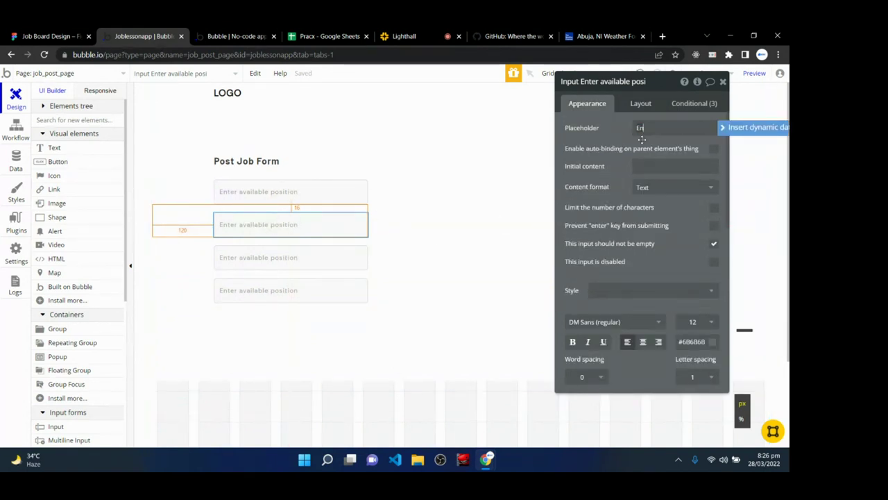
{"action": "type", "text": "ter Company Na"}
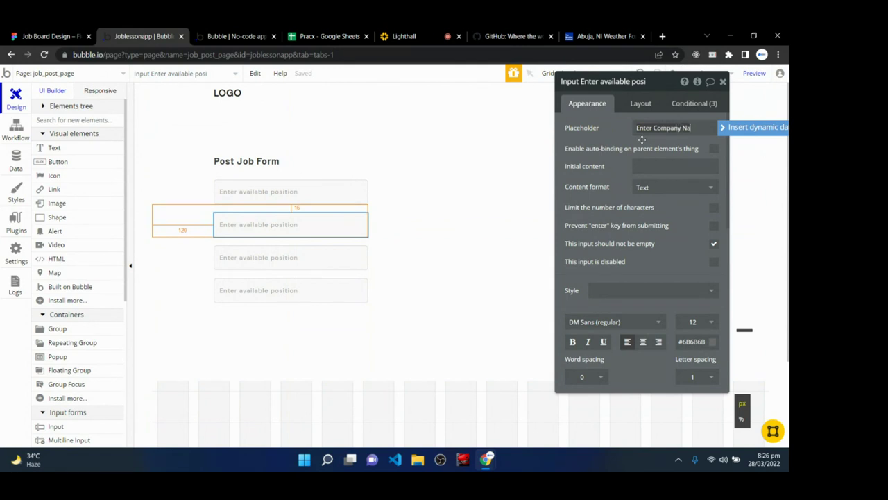
{"action": "type", "text": "me"}
{"action": "key", "text": "BackSpace"}
{"action": "key", "text": "BackSpace"}
{"action": "key", "text": "BackSpace"}
{"action": "key", "text": "BackSpace"}
{"action": "key", "text": "BackSpace"}
{"action": "key", "text": "BackSpace"}
{"action": "key", "text": "BackSpace"}
{"action": "key", "text": "BackSpace"}
{"action": "key", "text": "BackSpace"}
{"action": "key", "text": "BackSpace"}
{"action": "key", "text": "BackSpace"}
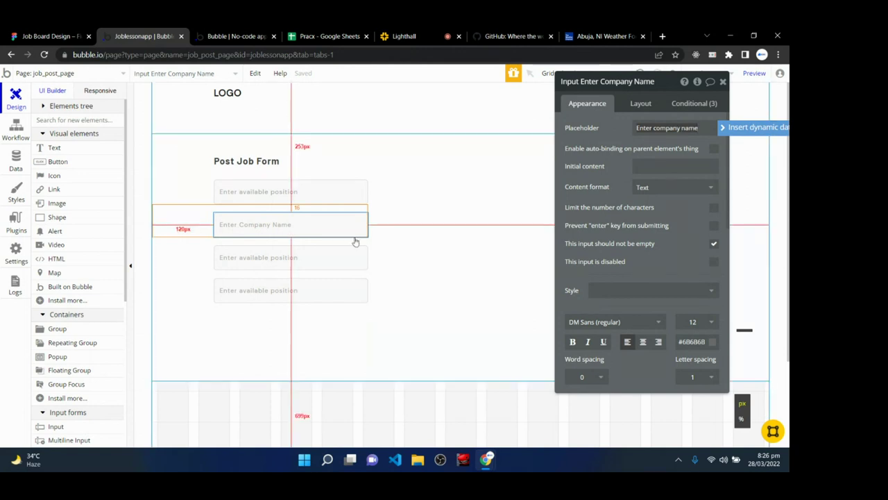
{"action": "left_click", "coordinate": [264, 257]}
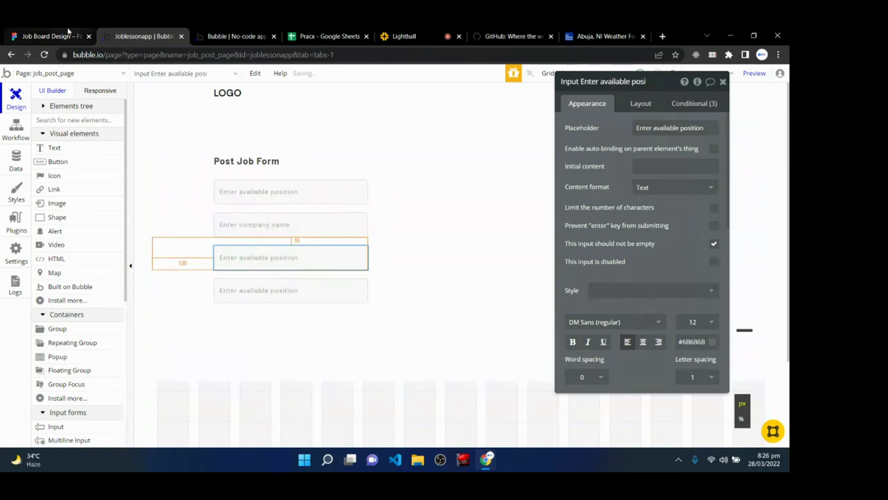
{"action": "left_click", "coordinate": [15, 161]}
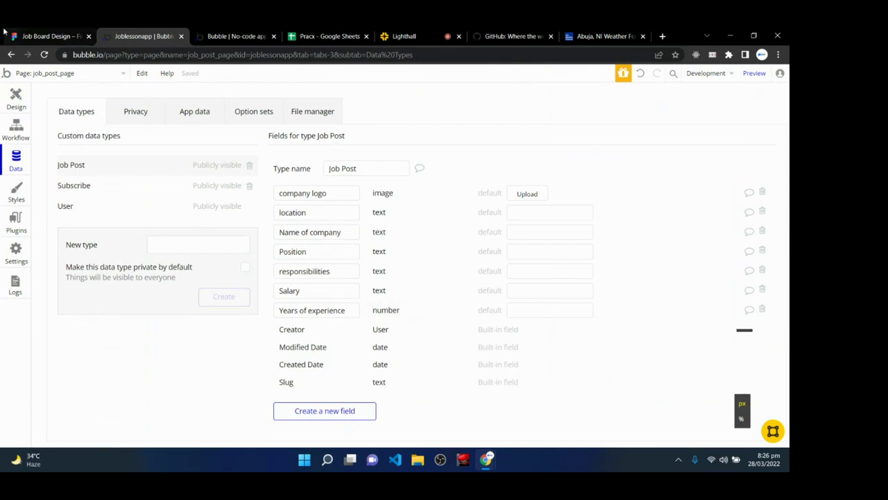
{"action": "left_click", "coordinate": [49, 36]}
{"action": "left_click", "coordinate": [295, 32]}
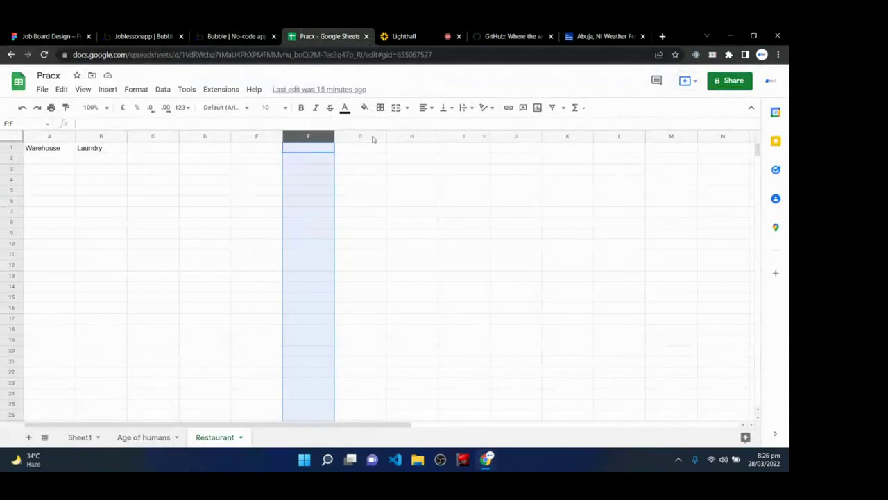
{"action": "left_click", "coordinate": [220, 36]}
{"action": "left_click", "coordinate": [138, 36]}
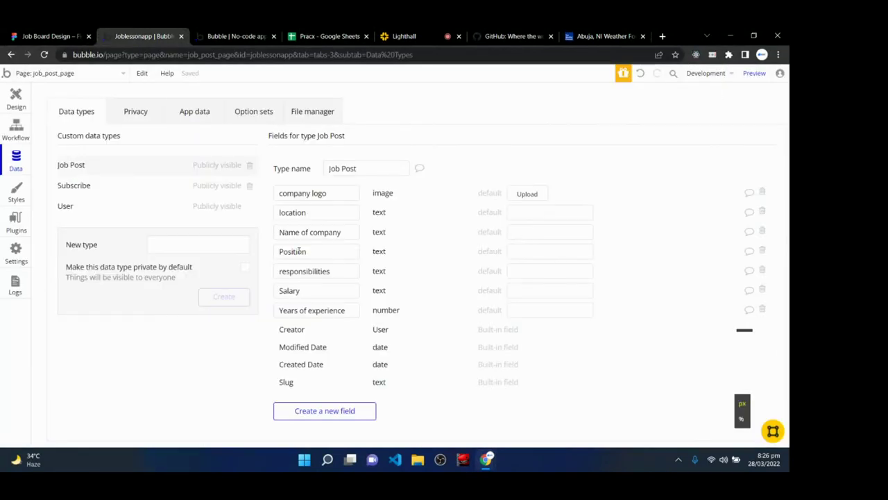
{"action": "left_click", "coordinate": [16, 99]}
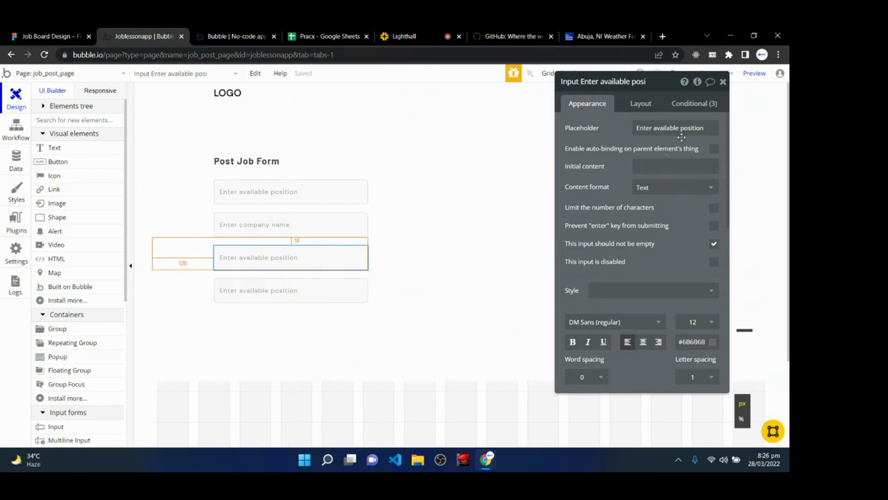
- Set the third input's placeholder to 'Enter Salary' and its content format to Integer
{"action": "left_click_drag", "start_coordinate": [636, 127], "coordinate": [707, 123]}
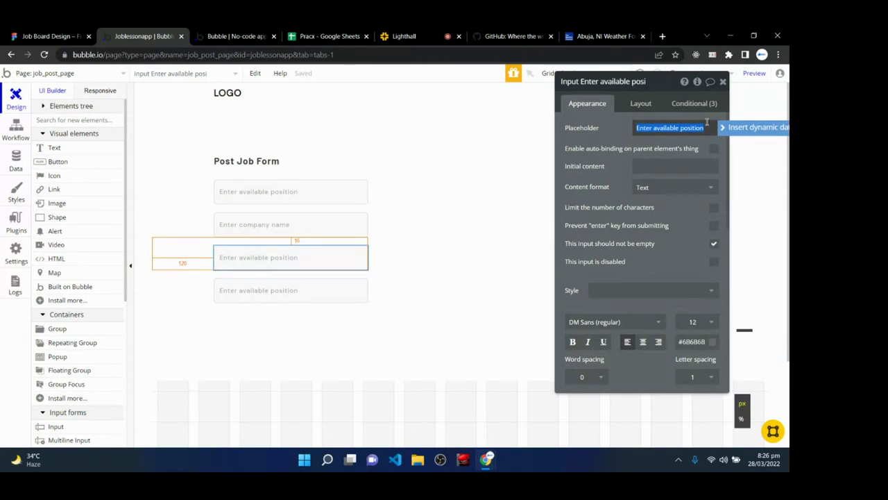
{"action": "type", "text": "Enter Sal"}
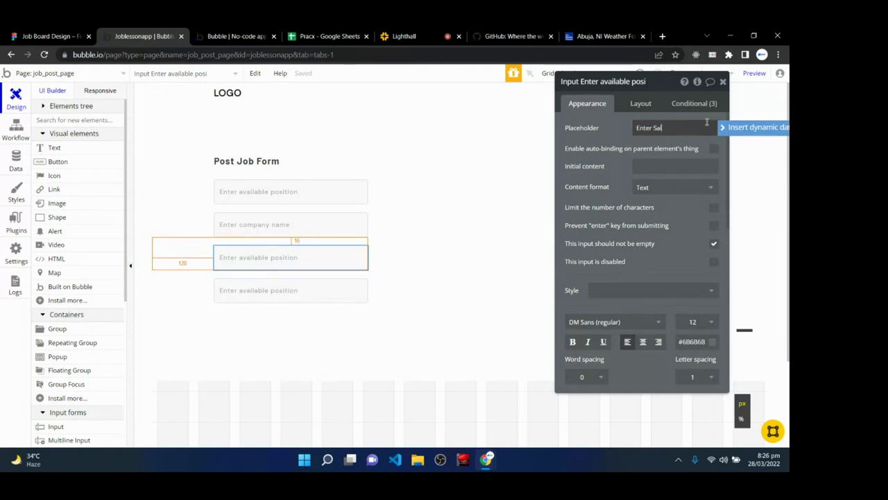
{"action": "type", "text": "ary"}
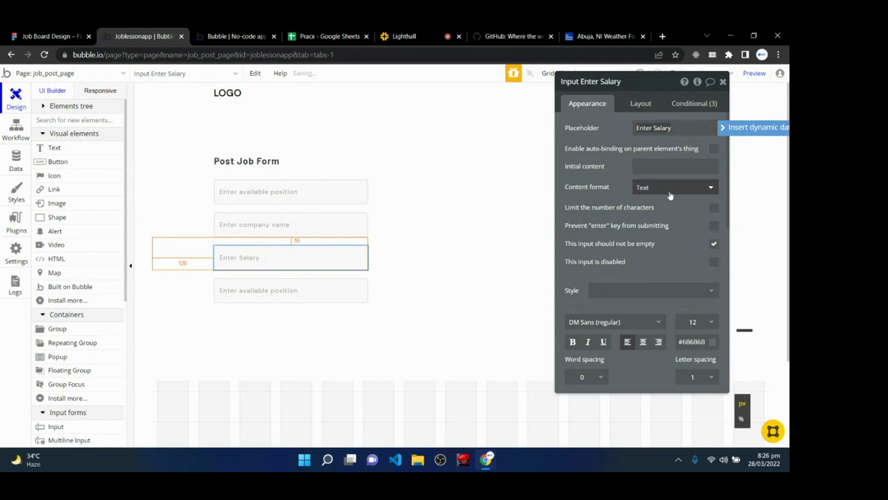
{"action": "left_click", "coordinate": [670, 187]}
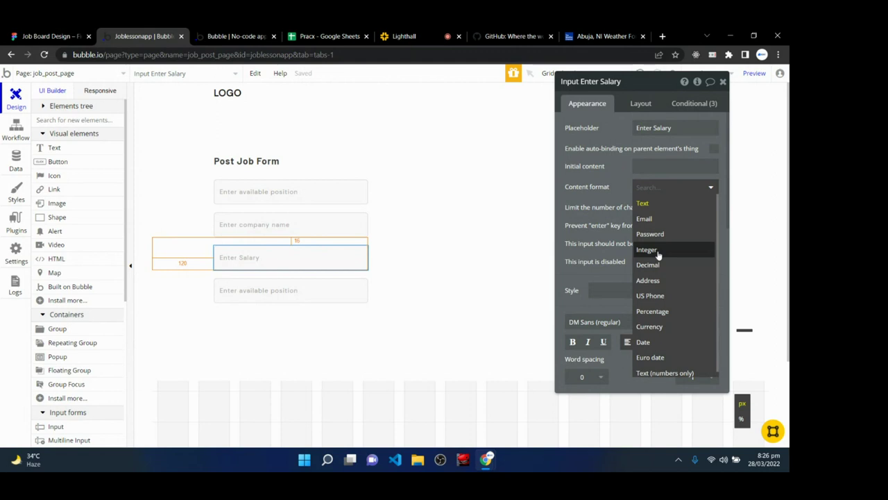
{"action": "left_click", "coordinate": [658, 253]}
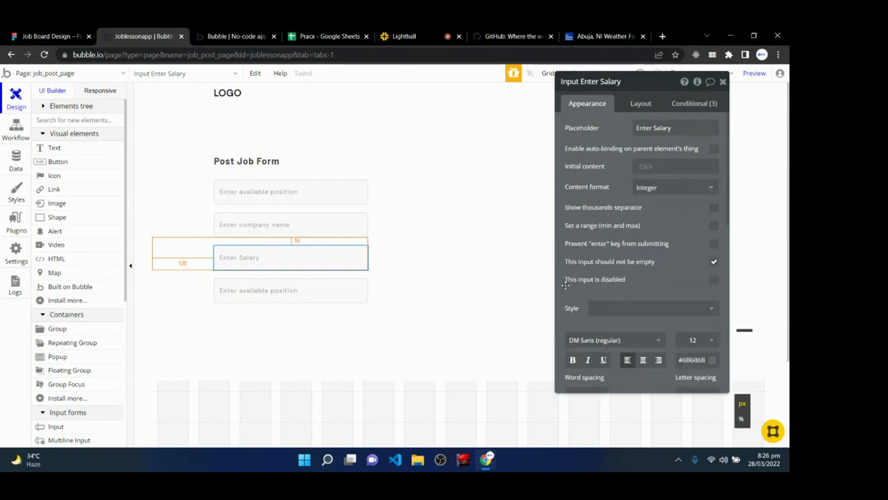
- Change the fourth input's placeholder to 'Enter location'
{"action": "left_click", "coordinate": [249, 300]}
{"action": "left_click_drag", "start_coordinate": [637, 127], "coordinate": [704, 127]}
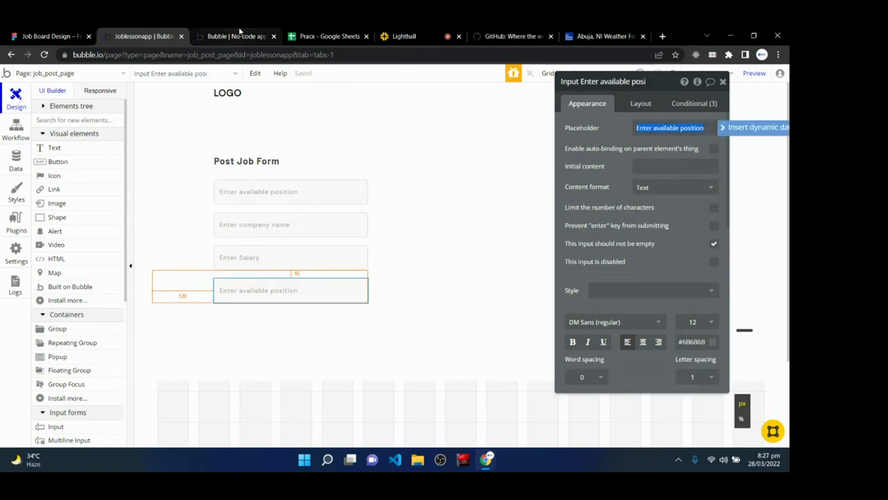
{"action": "type", "text": "Enter Locat"}
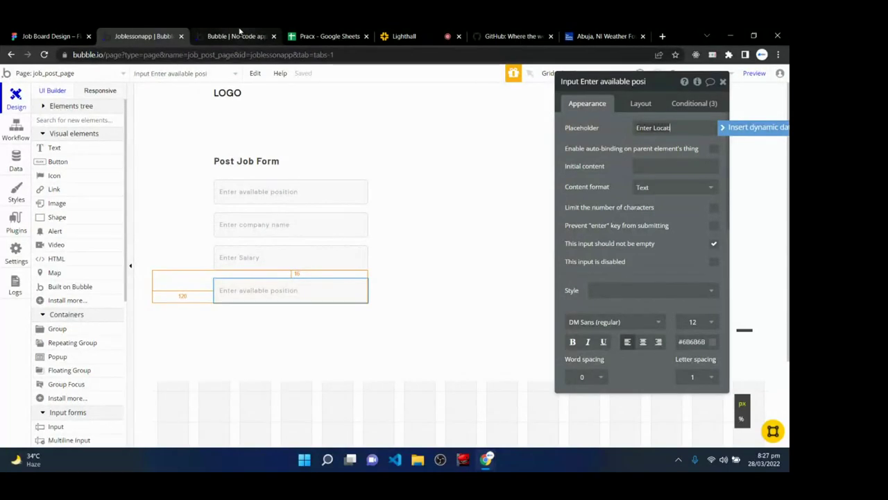
{"action": "key", "text": "BackSpace"}
{"action": "key", "text": "BackSpace"}
{"action": "type", "text": "locaiton"}
{"action": "key", "text": "BackSpace"}
{"action": "key", "text": "BackSpace"}
{"action": "key", "text": "BackSpace"}
{"action": "key", "text": "BackSpace"}
{"action": "type", "text": "tion"}
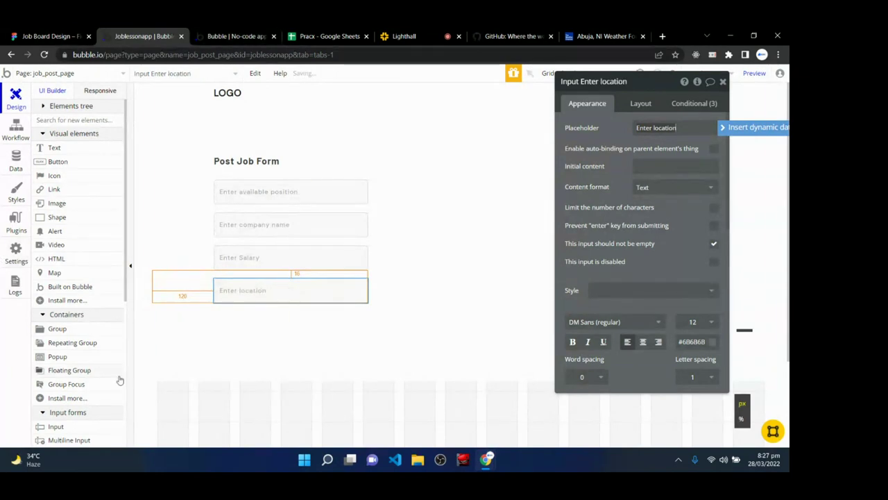
{"action": "left_click", "coordinate": [180, 326]}
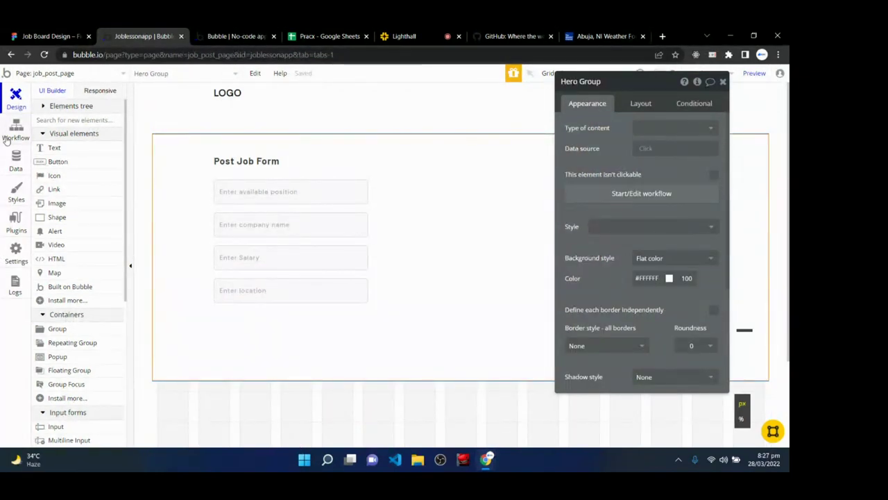
{"action": "left_click", "coordinate": [14, 163]}
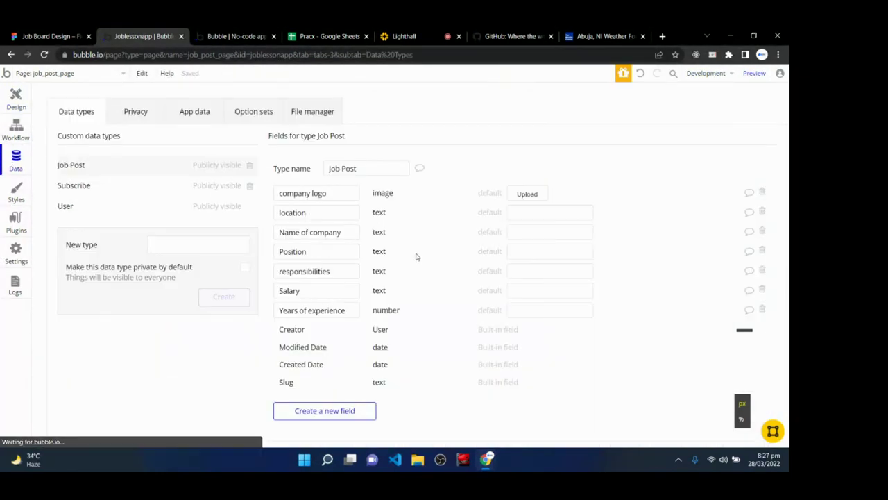
{"action": "left_click", "coordinate": [324, 197]}
{"action": "left_click", "coordinate": [316, 214]}
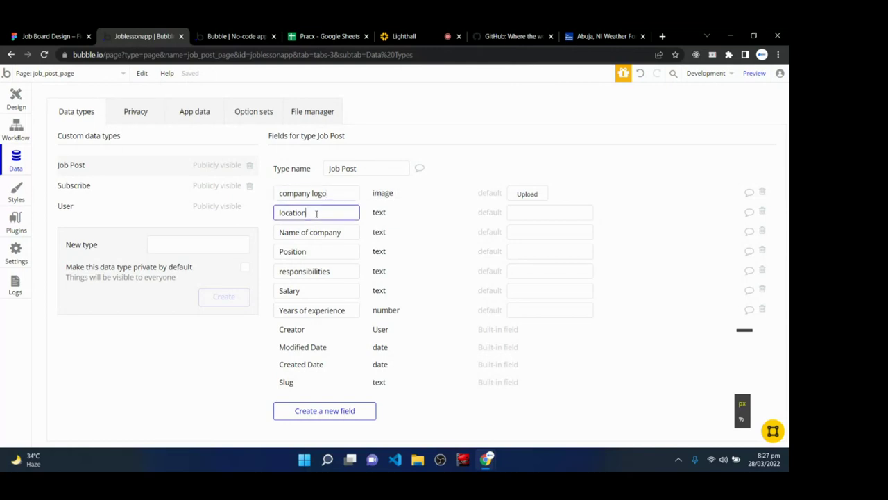
{"action": "left_click", "coordinate": [340, 232]}
{"action": "left_click", "coordinate": [335, 251]}
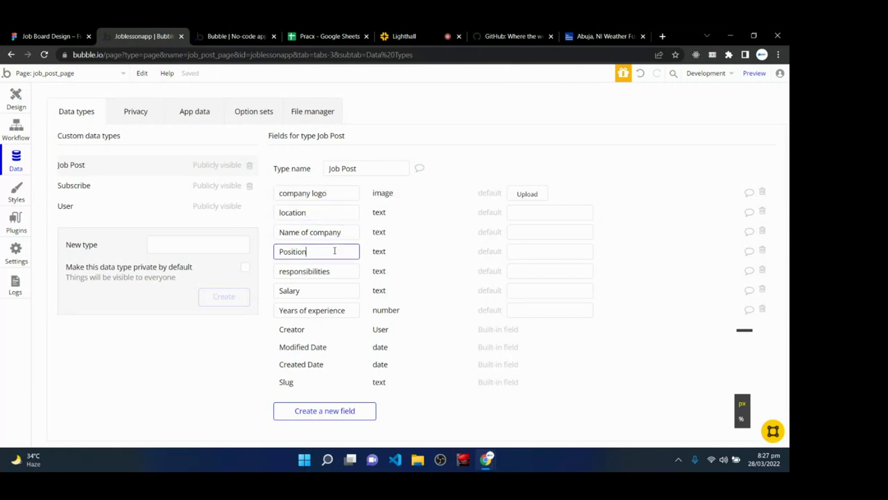
{"action": "left_click", "coordinate": [334, 271]}
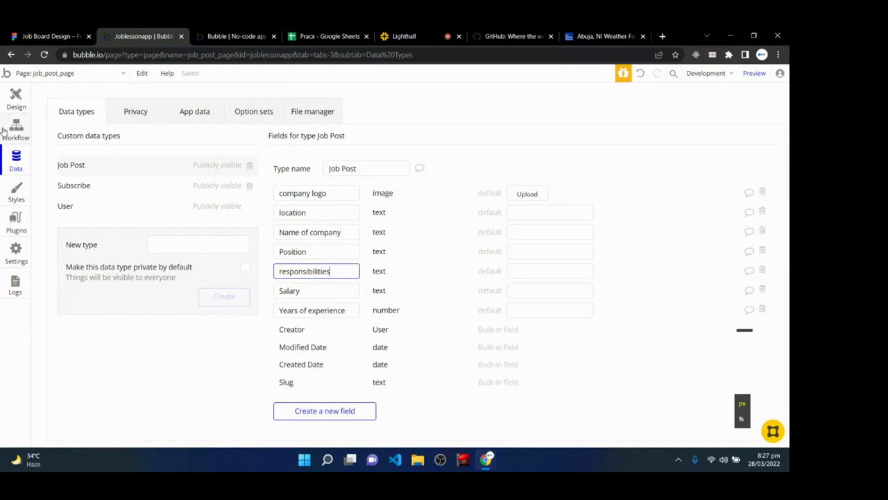
{"action": "left_click", "coordinate": [16, 101]}
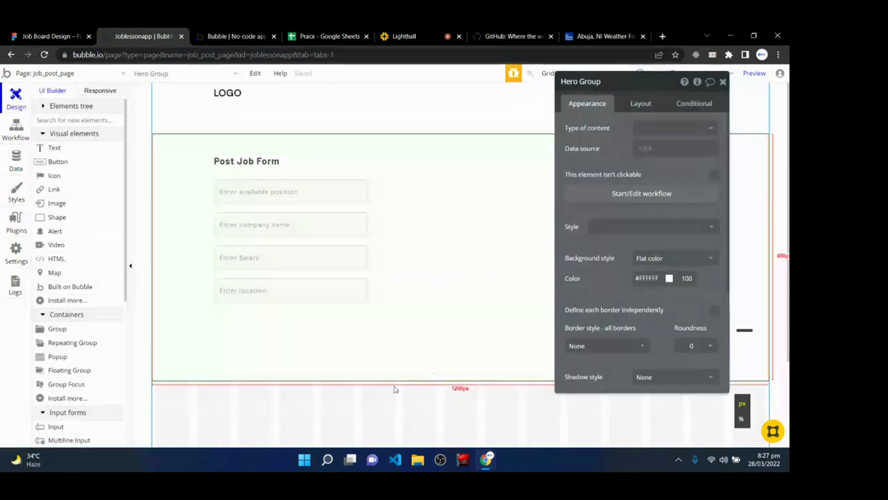
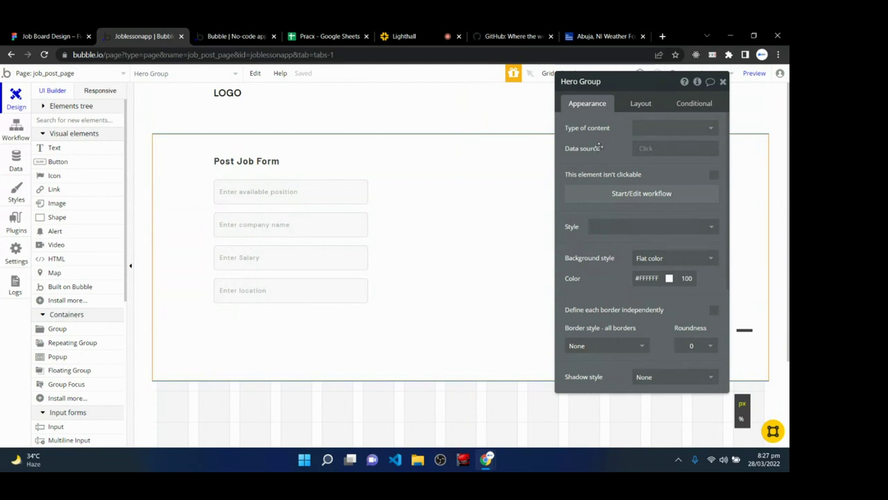
- Raise the Hero Group's minimum height from 480 px to 800 px
{"action": "left_click", "coordinate": [639, 103]}
{"action": "scroll", "coordinate": [668, 316], "scroll_direction": "down", "scroll_amount": 3}
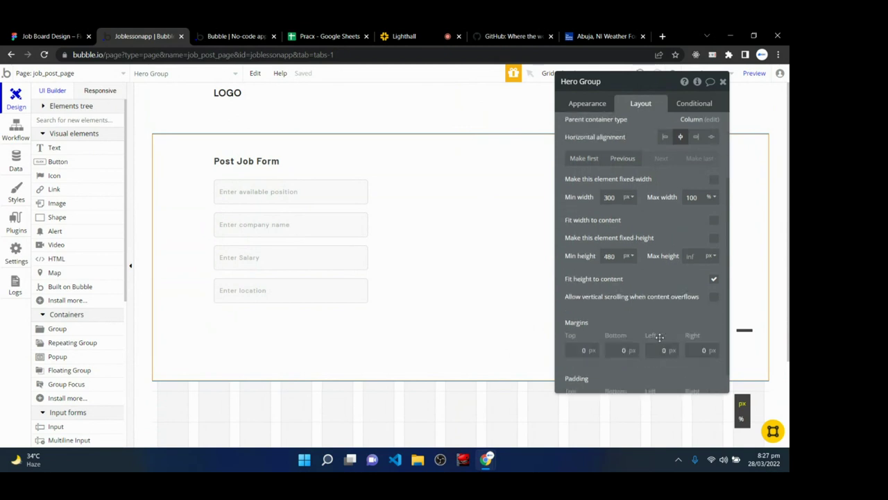
{"action": "double_click", "coordinate": [609, 230]}
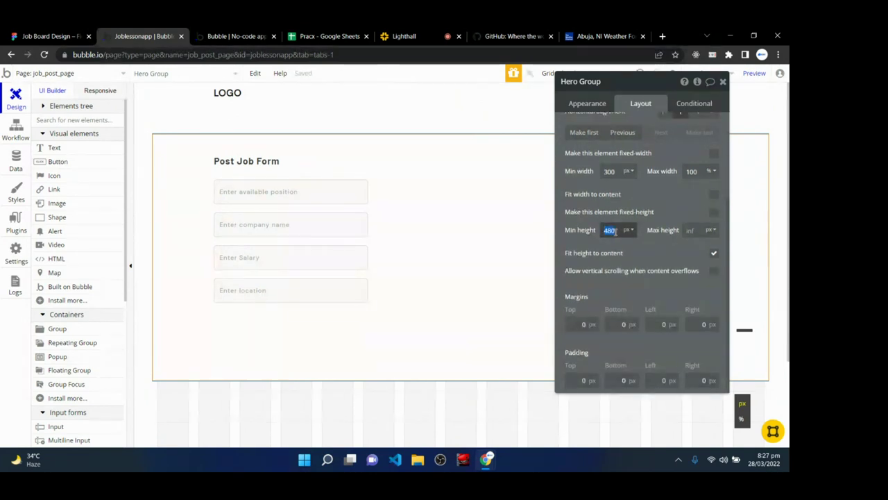
{"action": "type", "text": "800"}
{"action": "key", "text": "Return"}
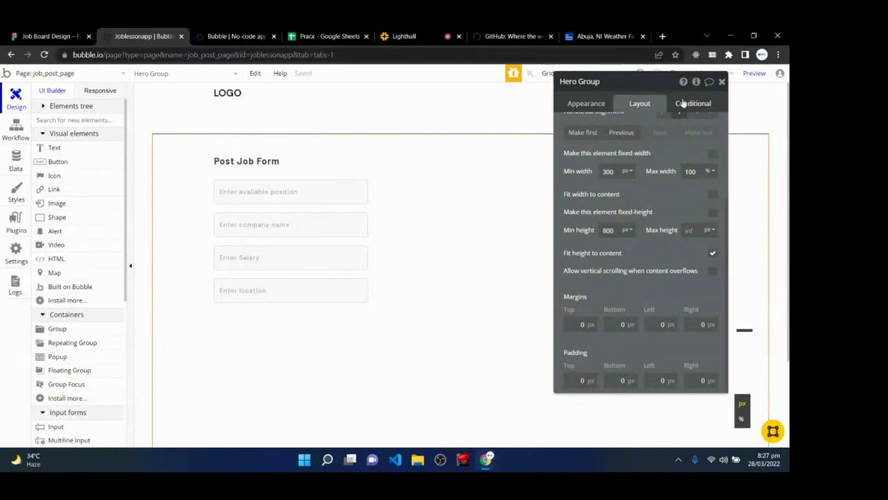
- Duplicate the Enter location input and check the Job Post data fields
{"action": "left_click", "coordinate": [722, 81]}
{"action": "left_click", "coordinate": [312, 289]}
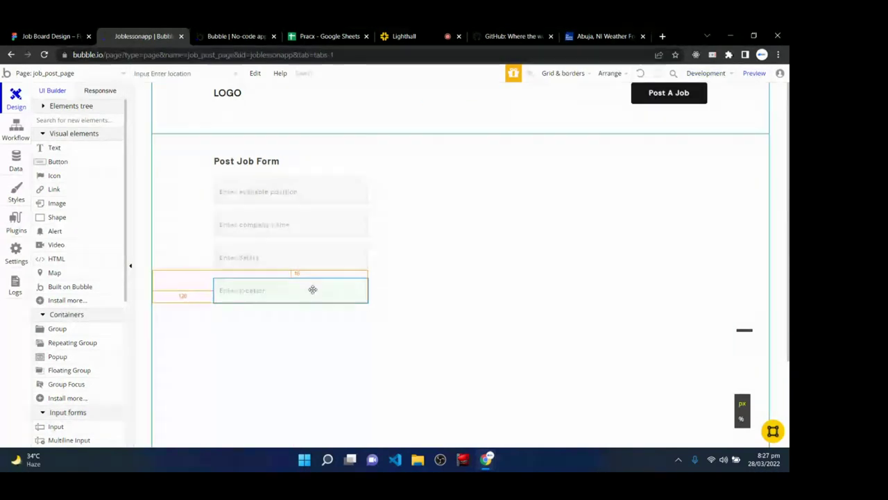
{"action": "key", "text": "ctrl+c"}
{"action": "key", "text": "ctrl+v"}
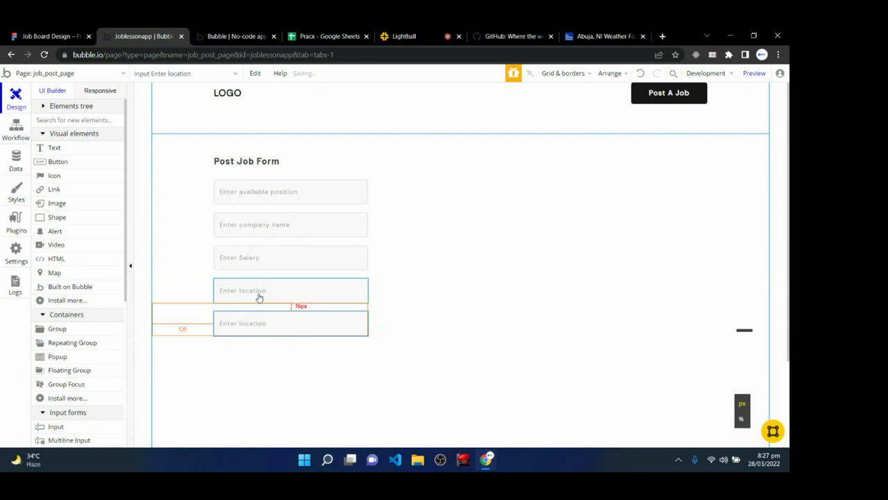
{"action": "left_click", "coordinate": [16, 159]}
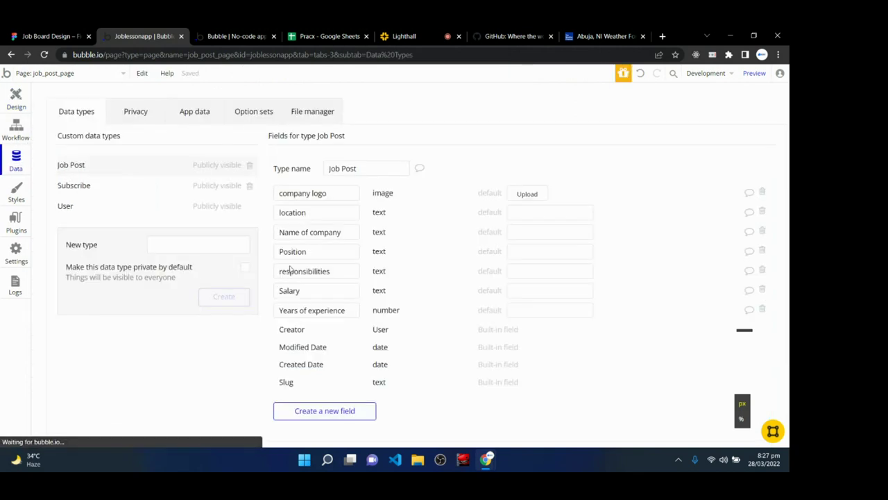
{"action": "left_click", "coordinate": [16, 98]}
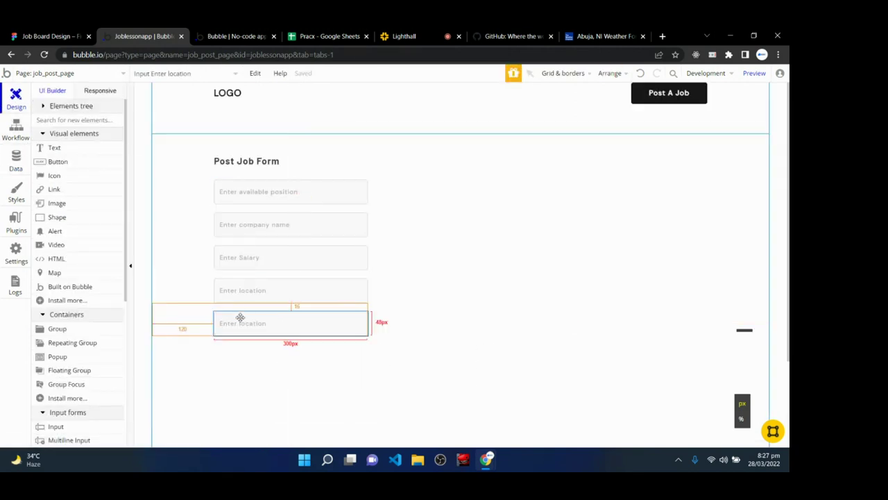
{"action": "left_click", "coordinate": [16, 161]}
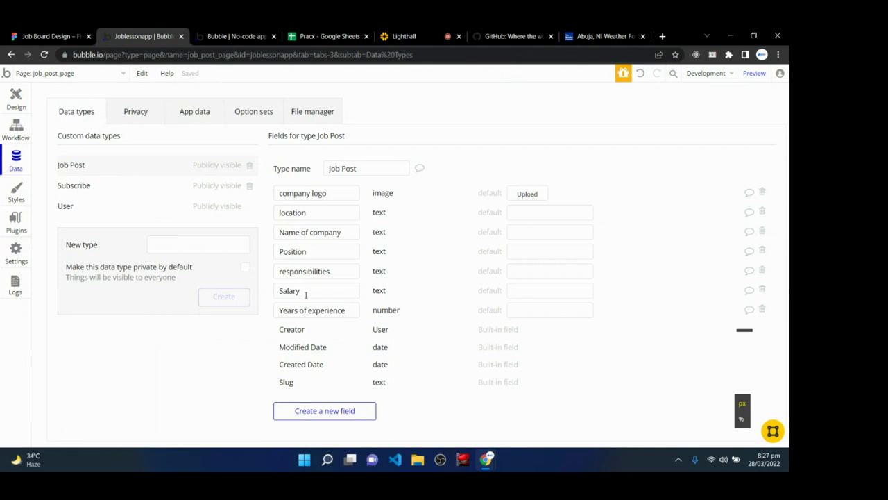
{"action": "left_click", "coordinate": [16, 99]}
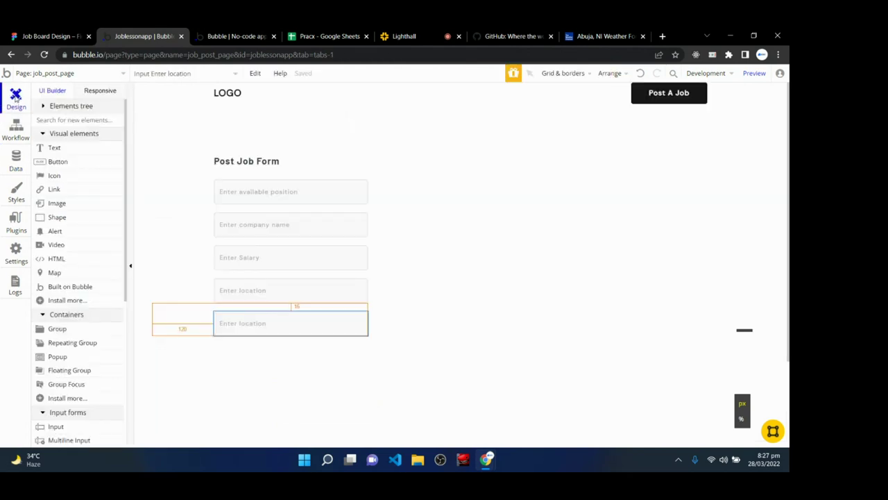
- Give the copy the placeholder 'Enter years of experience' and Integer content format
{"action": "double_click", "coordinate": [270, 328]}
{"action": "triple_click", "coordinate": [679, 128]}
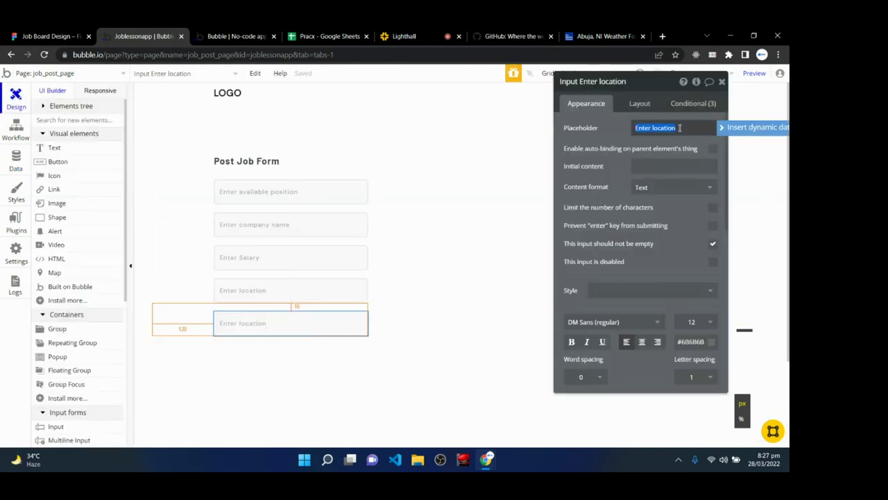
{"action": "type", "text": "E"}
{"action": "left_click", "coordinate": [670, 188]}
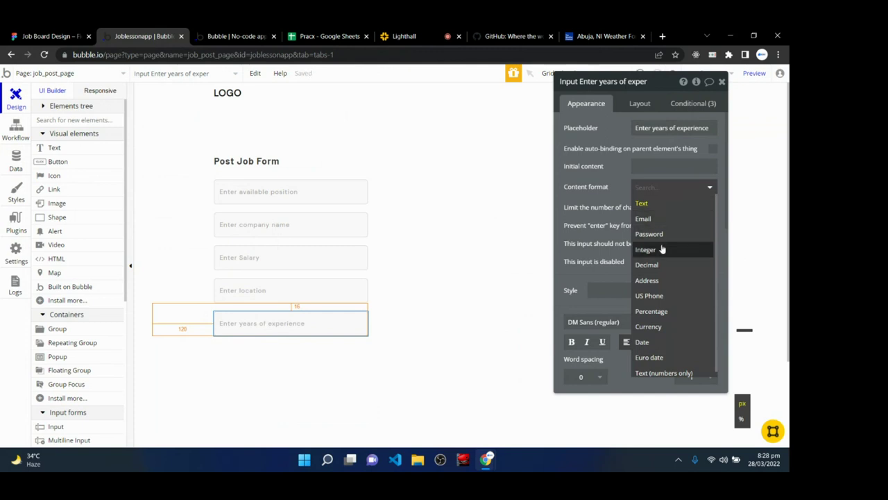
{"action": "left_click", "coordinate": [662, 250]}
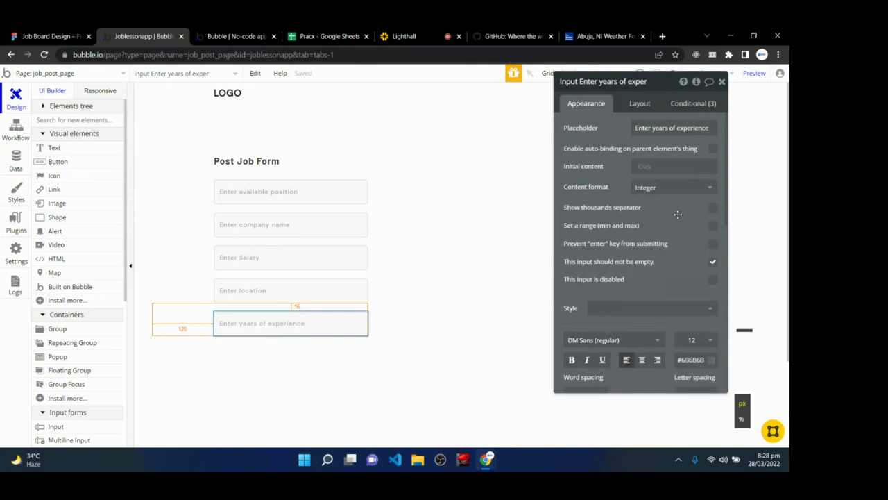
{"action": "left_click", "coordinate": [721, 82]}
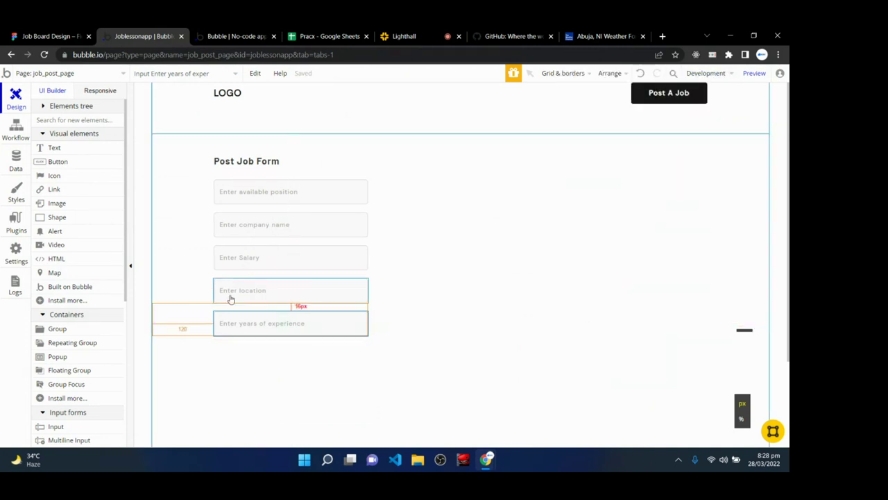
{"action": "left_click", "coordinate": [11, 161]}
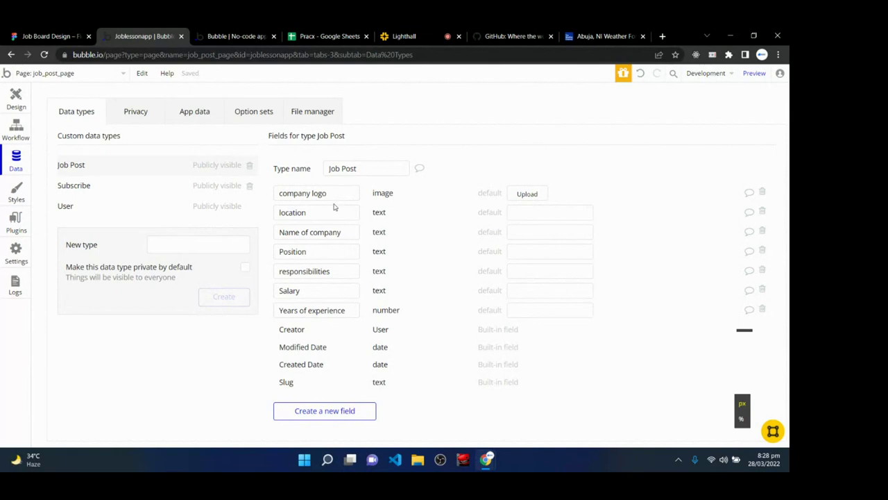
- Duplicate the years-of-experience input below the original on the form
{"action": "left_click", "coordinate": [18, 97]}
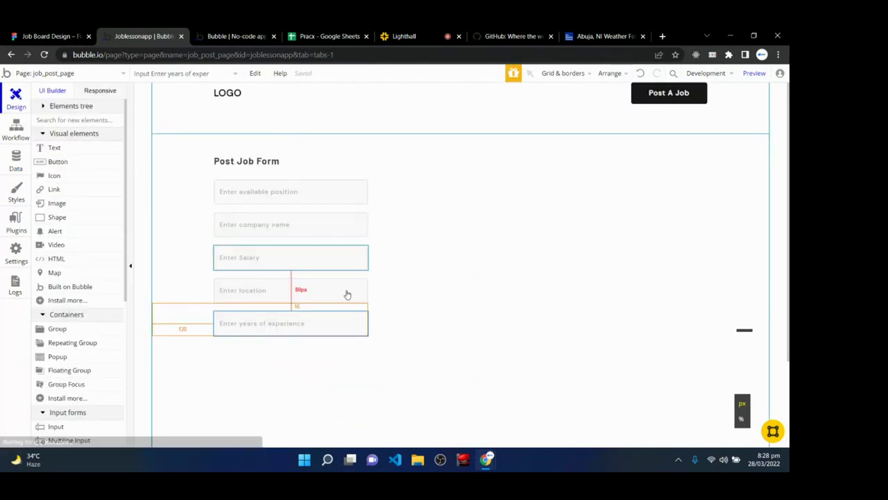
{"action": "scroll", "coordinate": [277, 370], "scroll_direction": "down", "scroll_amount": 1}
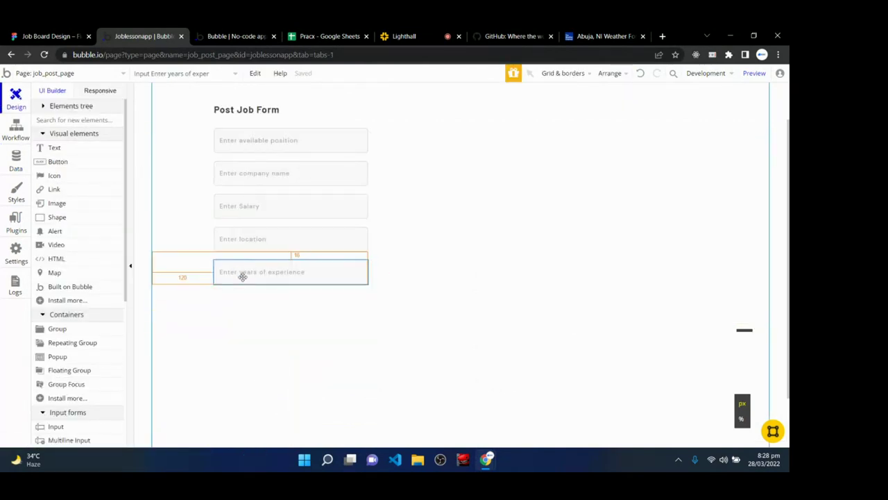
{"action": "key", "text": "ctrl+c"}
{"action": "key", "text": "ctrl+v"}
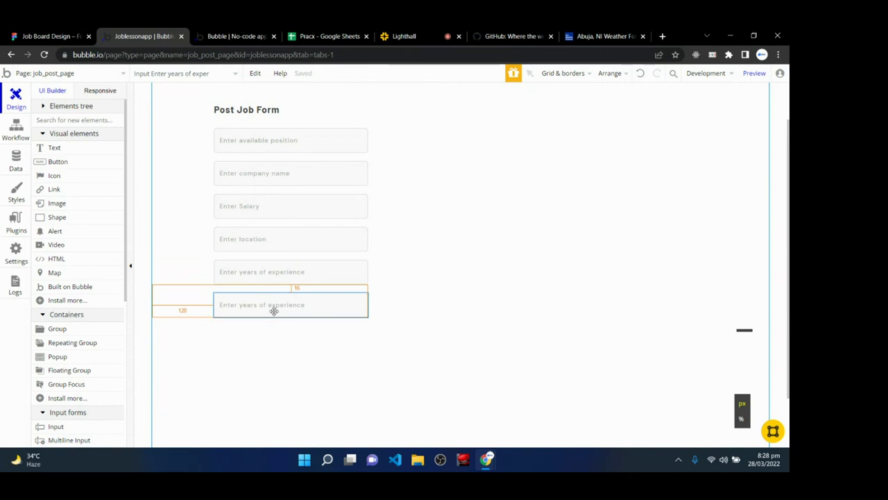
- Drag a Multiline Input from the Input forms palette onto the form
{"action": "scroll", "coordinate": [250, 347], "scroll_direction": "down", "scroll_amount": 1}
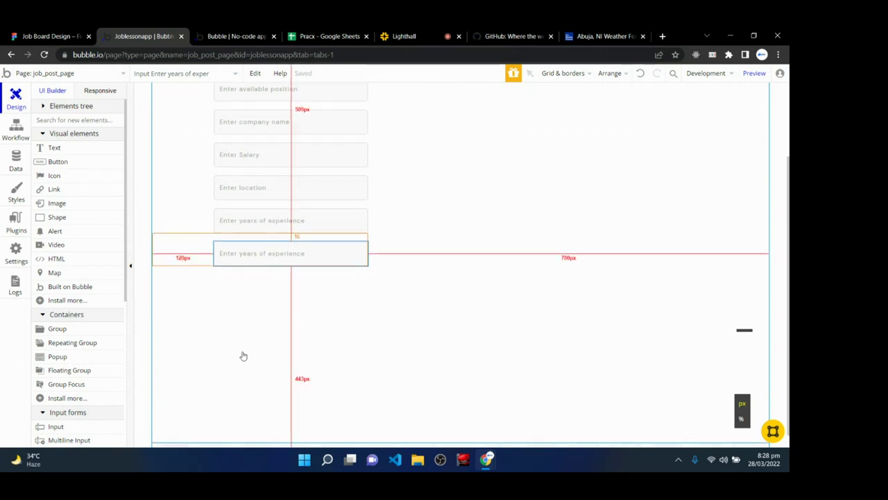
{"action": "scroll", "coordinate": [69, 375], "scroll_direction": "down", "scroll_amount": 2}
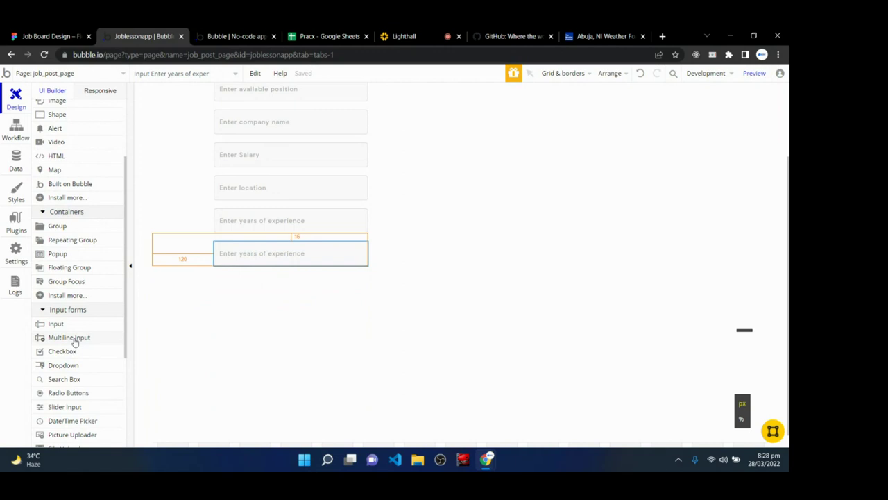
{"action": "mouse_move", "coordinate": [74, 340]}
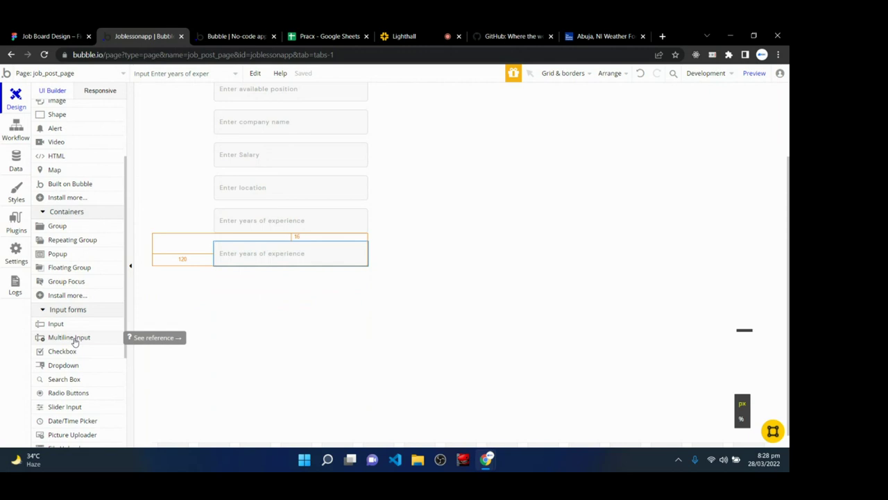
{"action": "left_click_drag", "start_coordinate": [74, 340], "coordinate": [270, 256]}
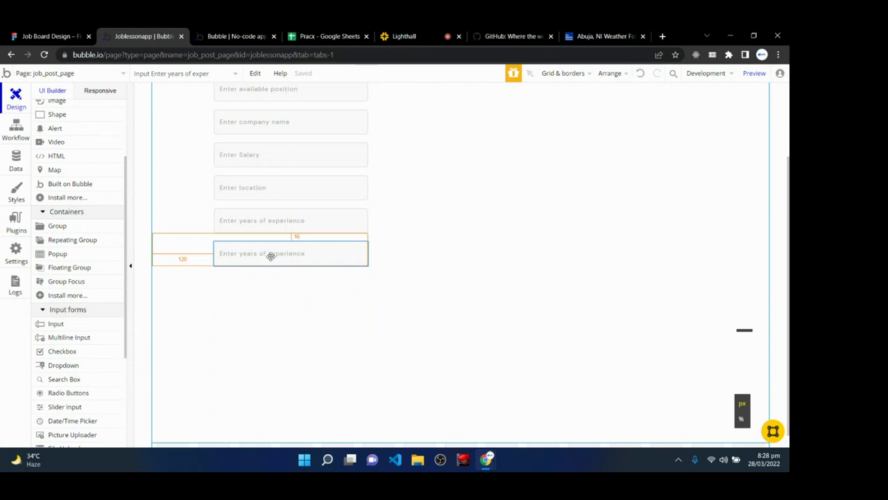
- Replace the duplicated years-of-experience input with a Multiline Input element
{"action": "right_click", "coordinate": [271, 255]}
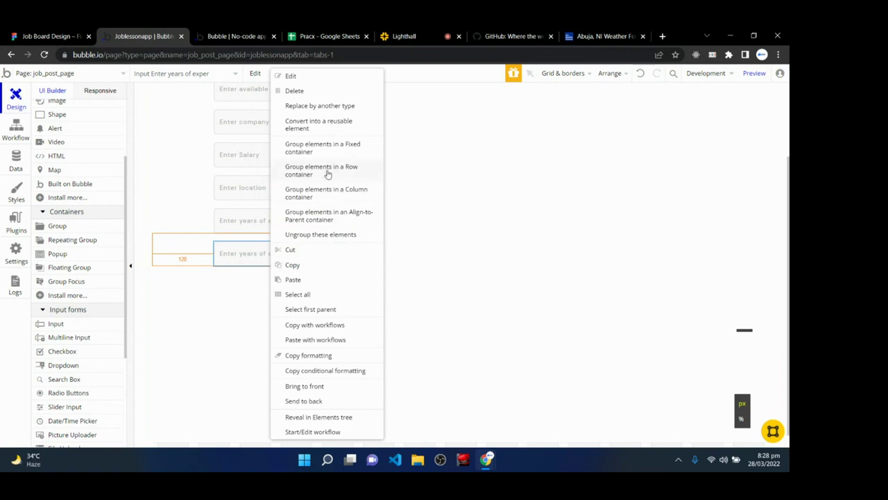
{"action": "left_click", "coordinate": [337, 107]}
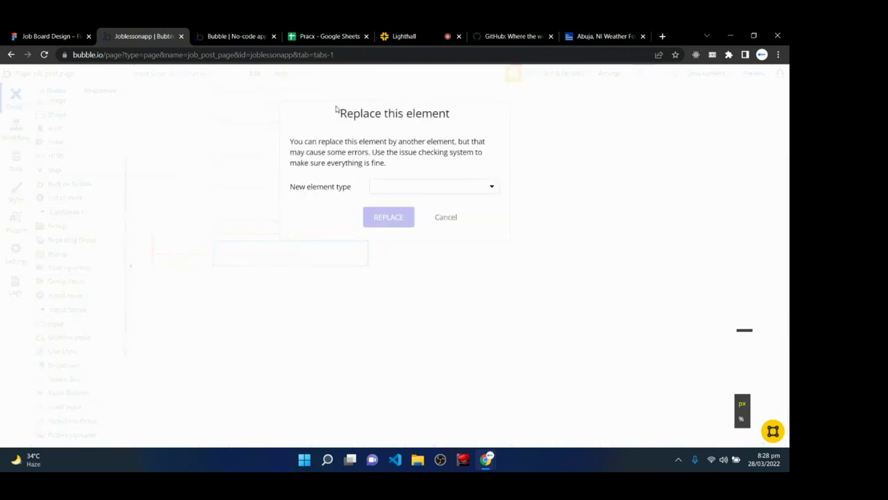
{"action": "left_click", "coordinate": [391, 186]}
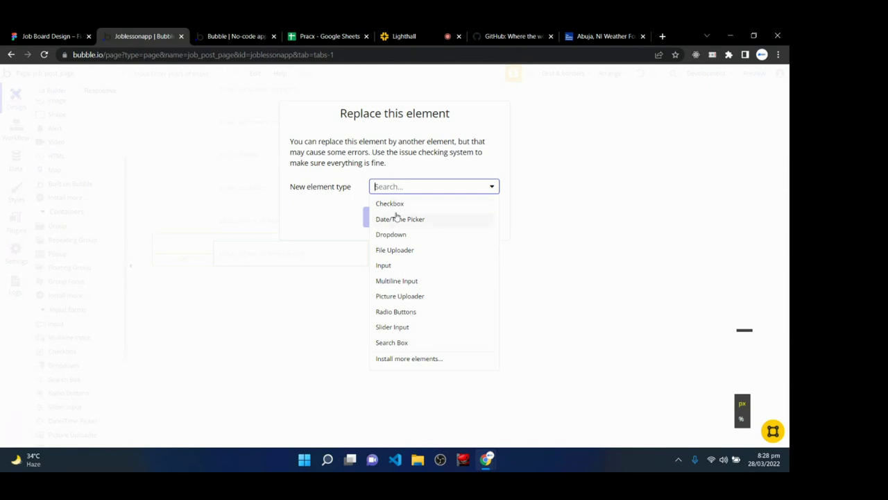
{"action": "left_click", "coordinate": [402, 281]}
{"action": "left_click", "coordinate": [388, 218]}
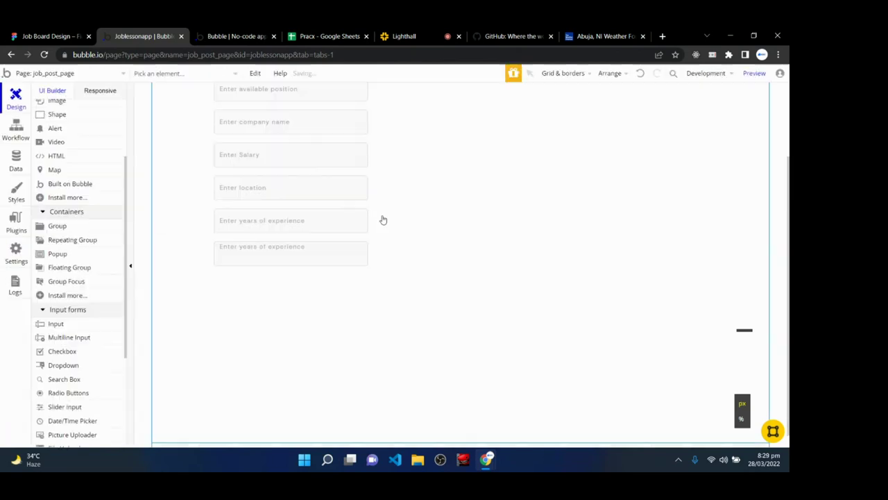
- Set the multi-line field's height to 84 px and placeholder to 'Enter Job Responsibilities'
{"action": "double_click", "coordinate": [296, 254]}
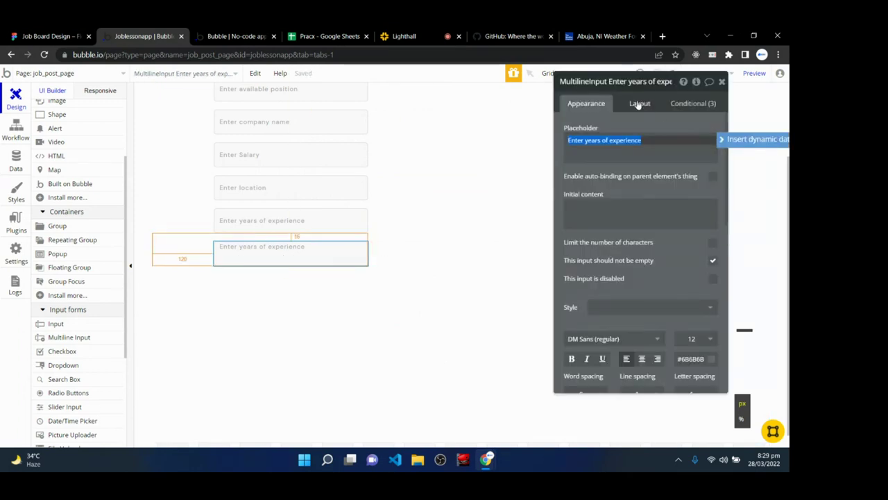
{"action": "left_click", "coordinate": [638, 104]}
{"action": "left_click", "coordinate": [614, 284]}
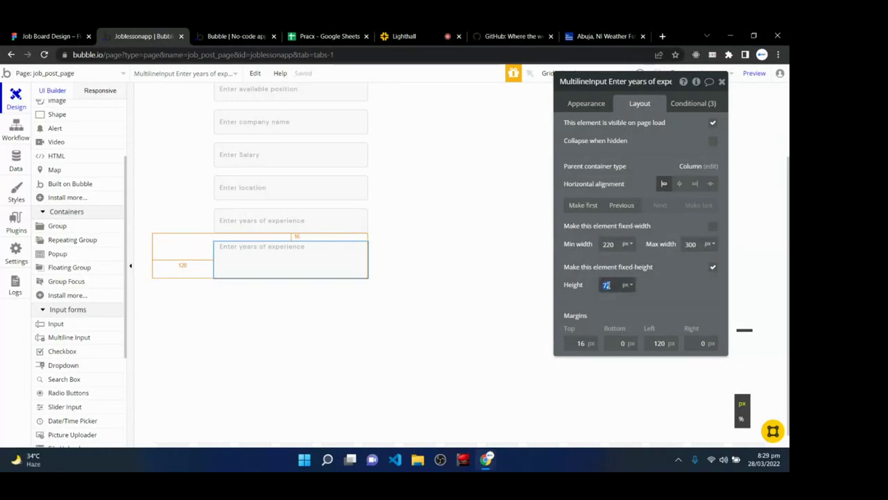
{"action": "type", "text": "84"}
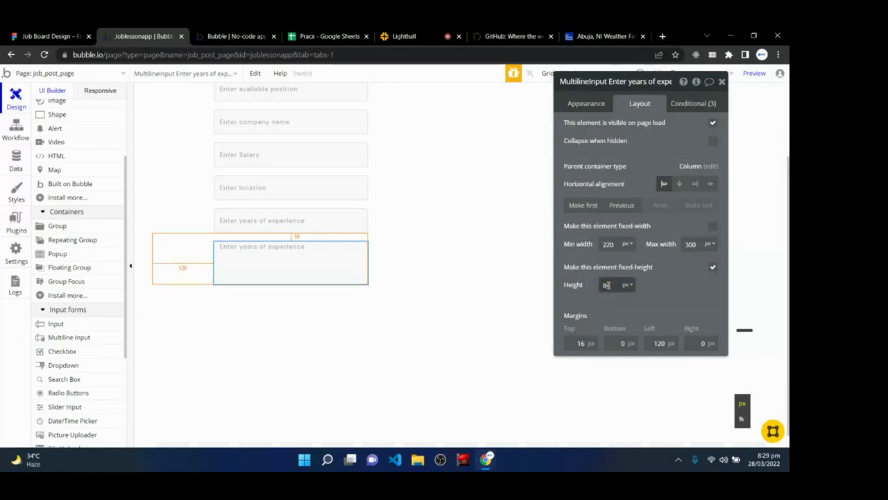
{"action": "left_click", "coordinate": [572, 107]}
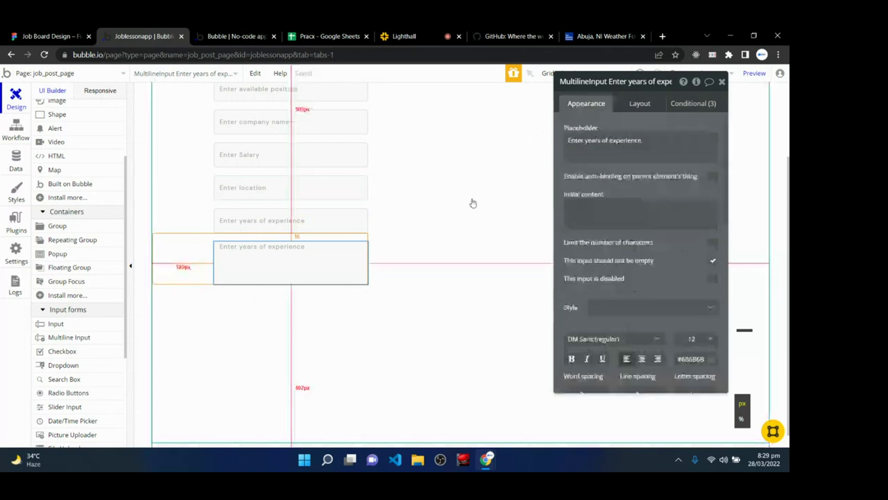
{"action": "triple_click", "coordinate": [653, 142]}
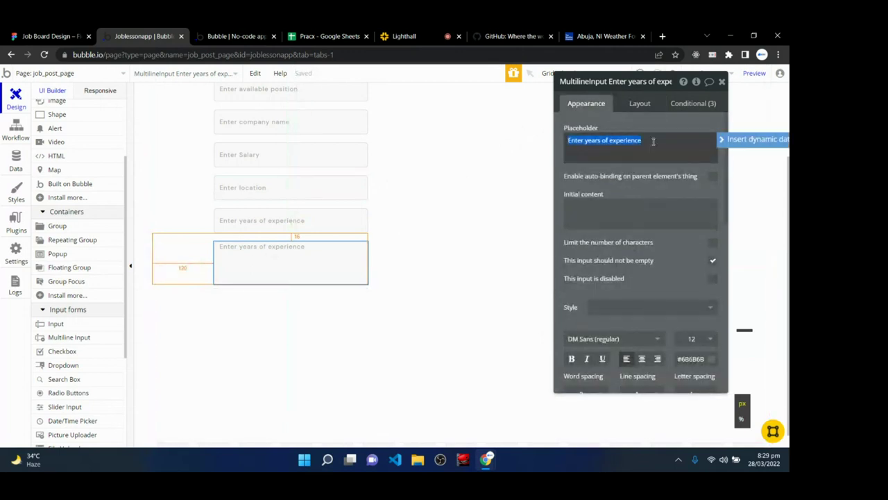
{"action": "type", "text": "Enter"}
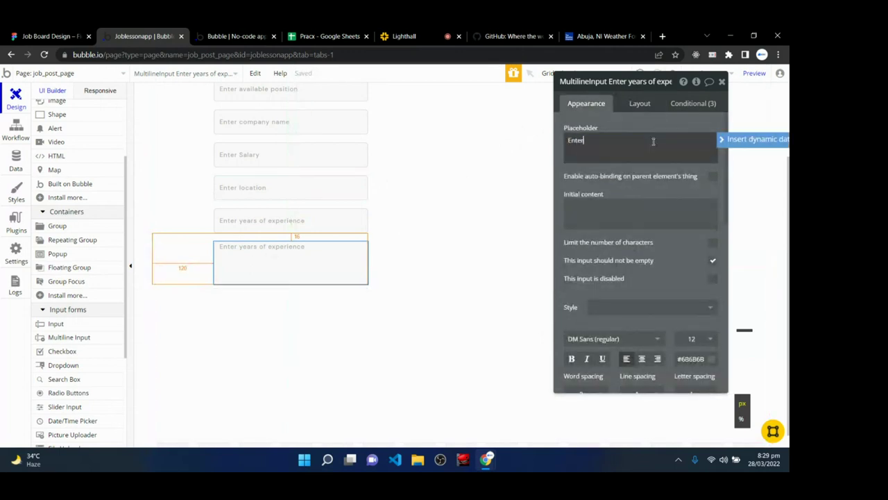
{"action": "type", "text": " Job Resp"}
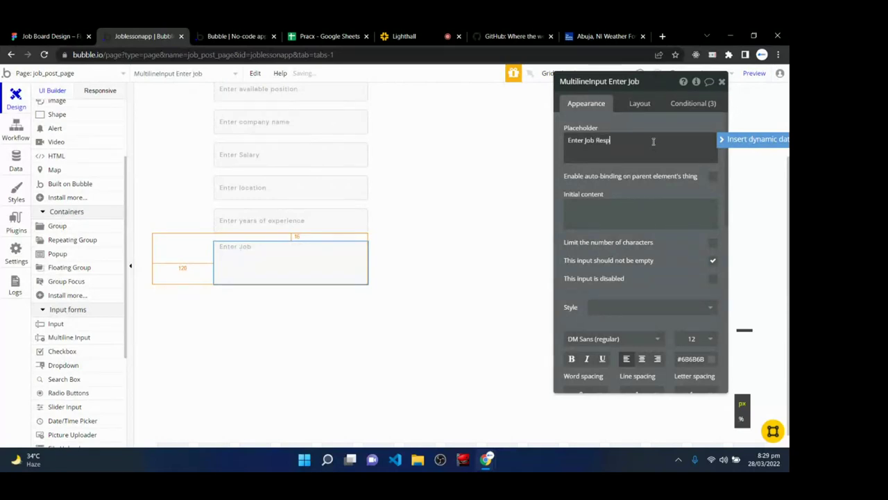
{"action": "type", "text": "onsibilities"}
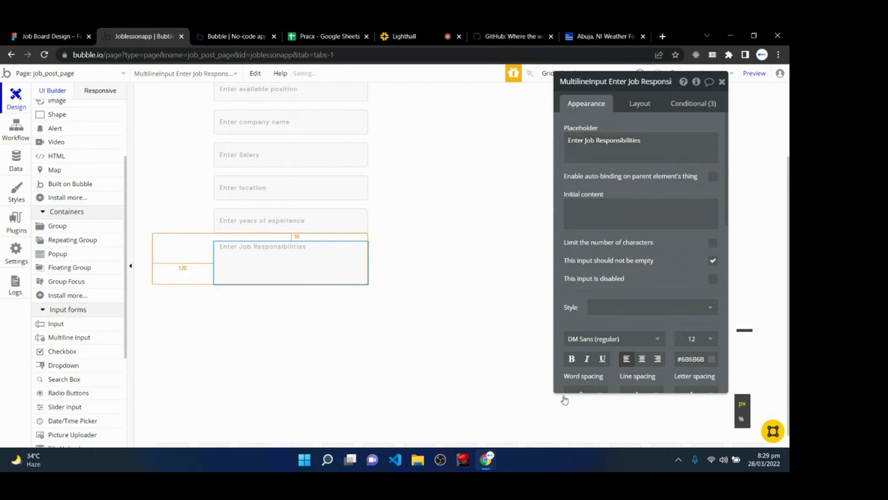
- Select the Hero Group, then close its property editor to see the full form
{"action": "left_click", "coordinate": [463, 360]}
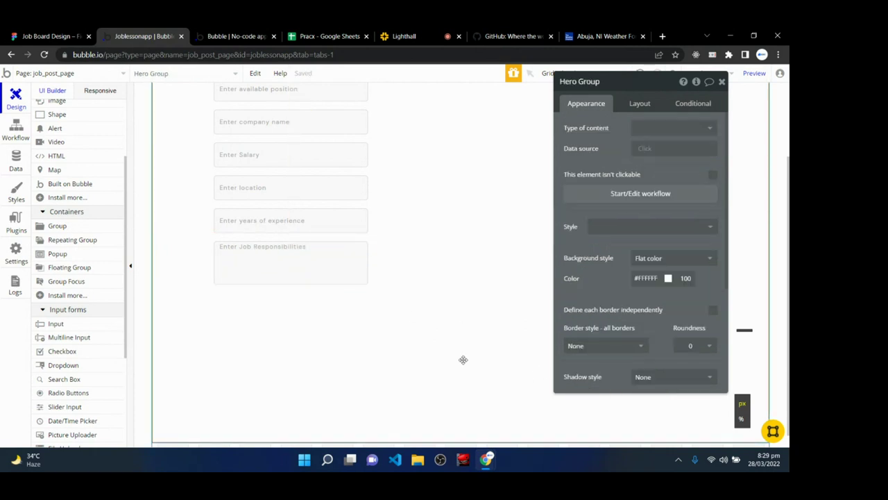
{"action": "scroll", "coordinate": [273, 301], "scroll_direction": "up", "scroll_amount": 3}
{"action": "scroll", "coordinate": [273, 301], "scroll_direction": "down", "scroll_amount": 4}
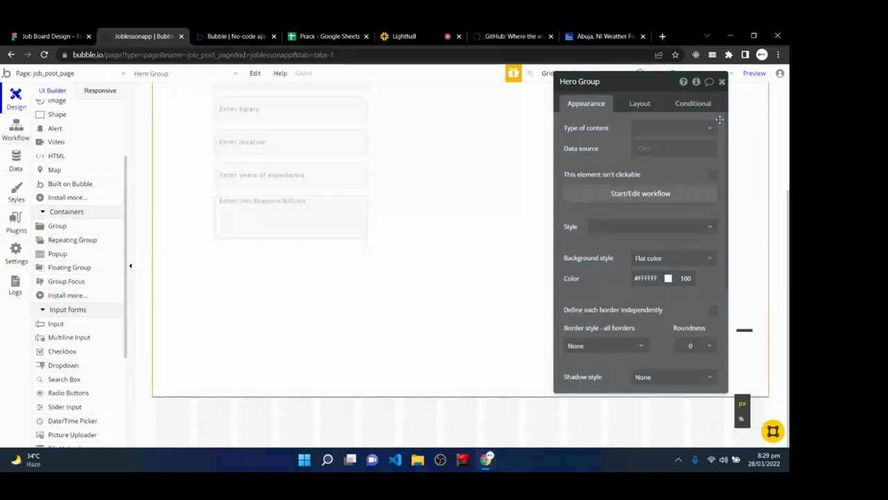
{"action": "left_click", "coordinate": [722, 81]}
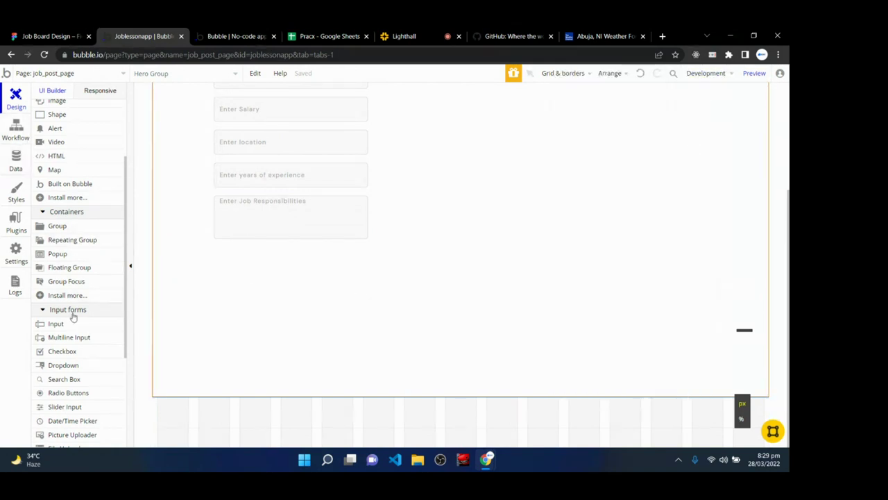
{"action": "scroll", "coordinate": [82, 249], "scroll_direction": "up", "scroll_amount": 3}
{"action": "scroll", "coordinate": [86, 287], "scroll_direction": "down", "scroll_amount": 5}
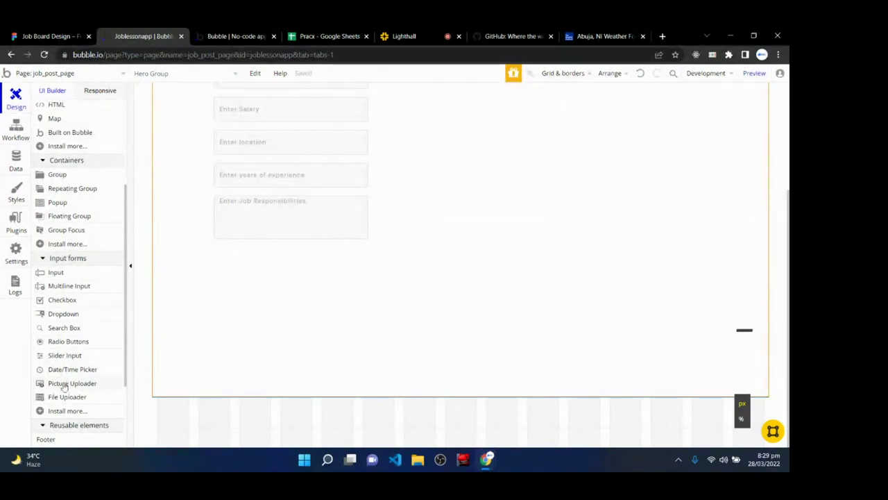
{"action": "mouse_move", "coordinate": [65, 389]}
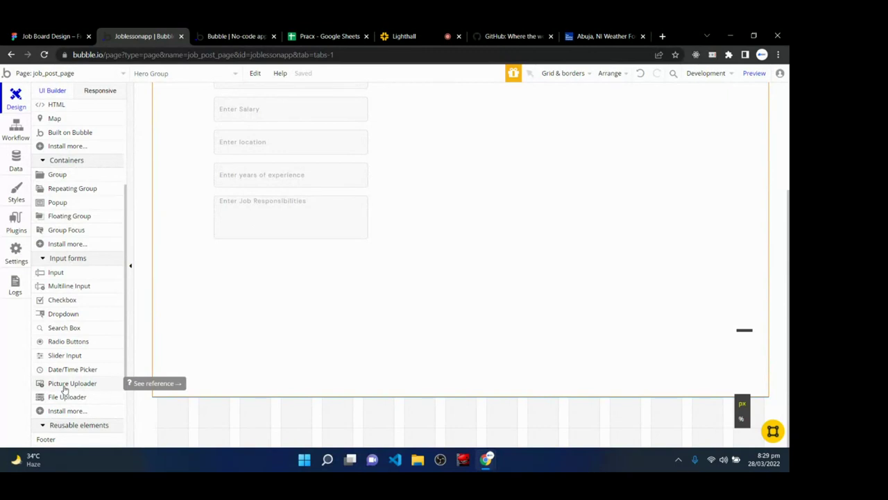
- Draw a Picture Uploader below the responsibilities field with placeholder 'Upload Logo'
{"action": "left_click", "coordinate": [64, 387]}
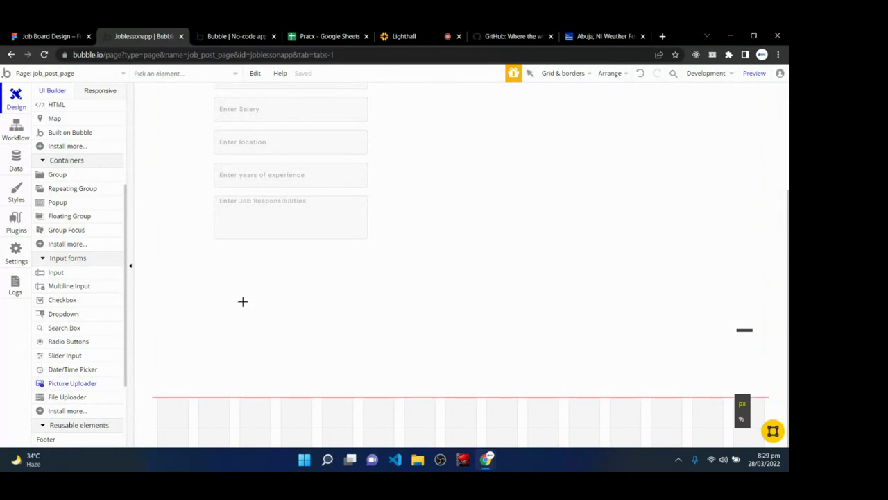
{"action": "mouse_move", "coordinate": [216, 251]}
{"action": "left_mouse_down"}
{"action": "mouse_move", "coordinate": [240, 271]}
{"action": "mouse_move", "coordinate": [324, 278]}
{"action": "left_mouse_up"}
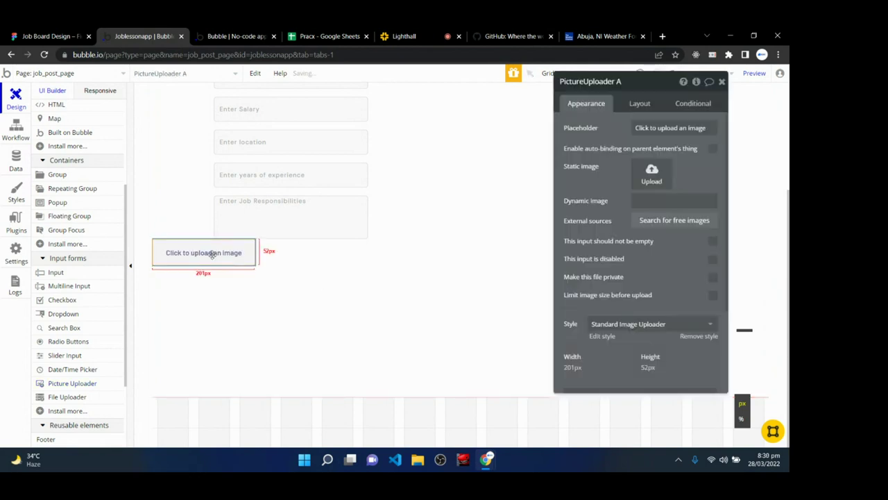
{"action": "left_click", "coordinate": [709, 128]}
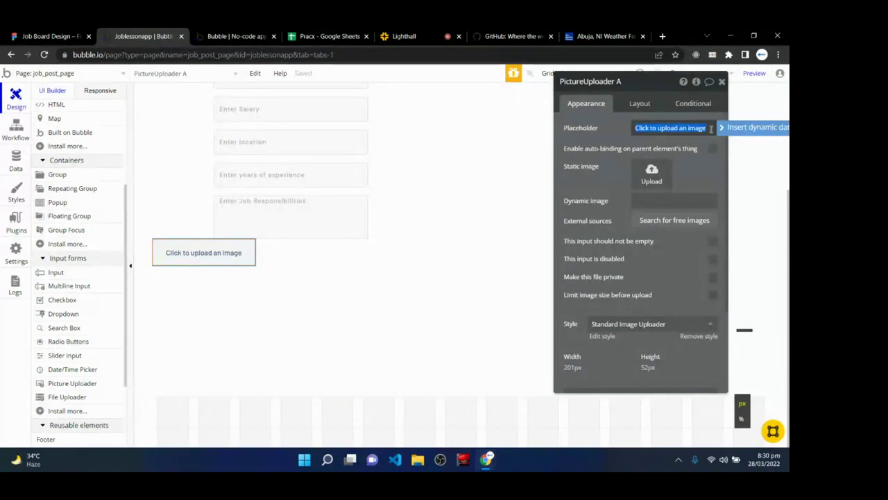
{"action": "type", "text": "Upload Logo"}
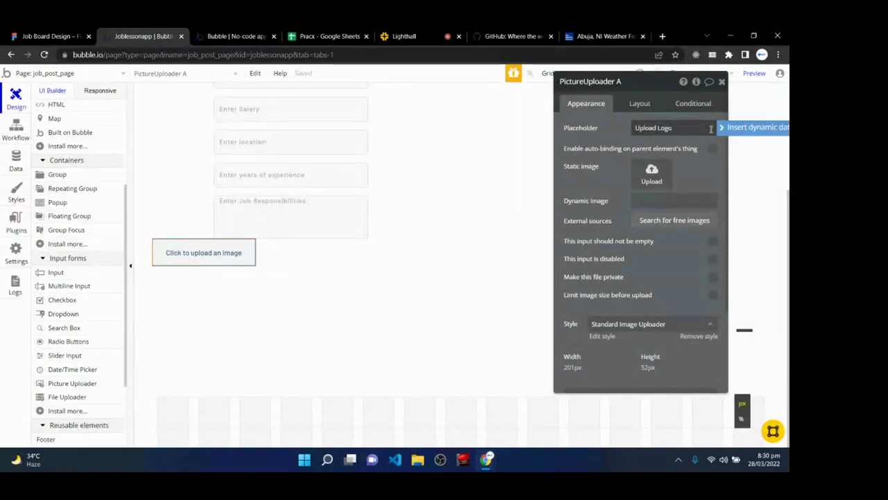
{"action": "left_click", "coordinate": [684, 129]}
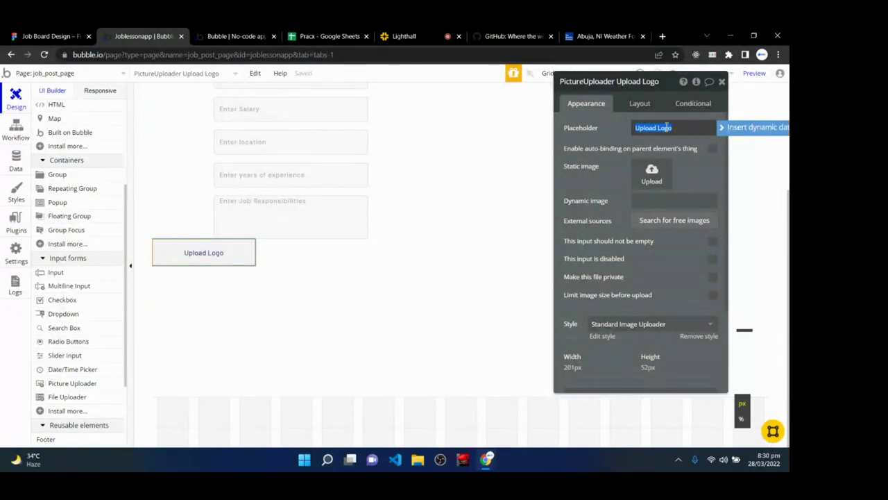
- Make the uploader's width flexible, from 240 px minimum to 300 px maximum
{"action": "left_click", "coordinate": [639, 103]}
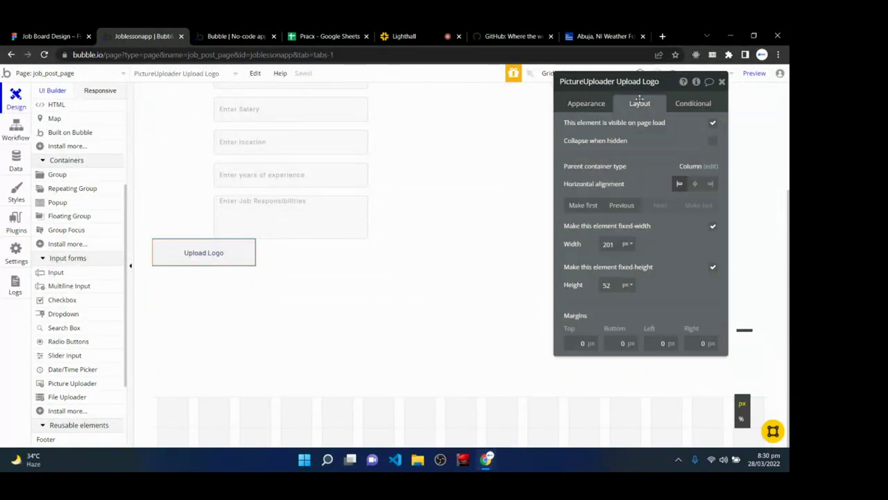
{"action": "left_click", "coordinate": [713, 227]}
{"action": "double_click", "coordinate": [613, 242]}
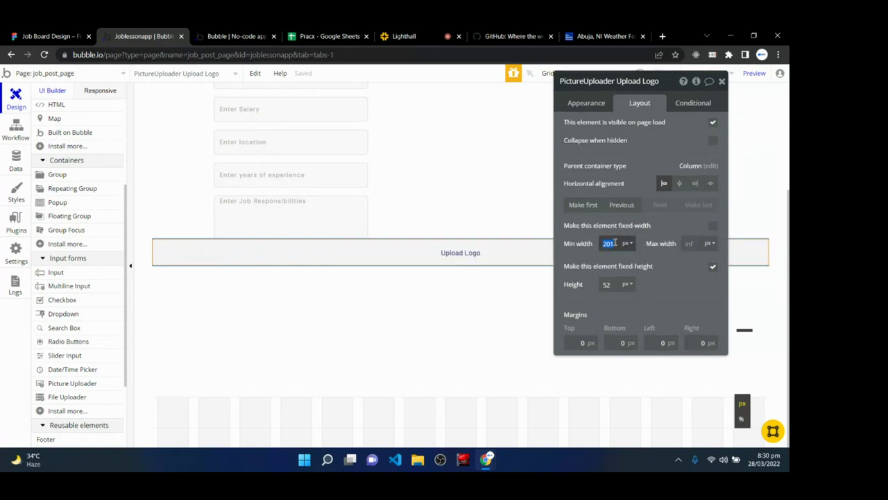
{"action": "type", "text": "240"}
{"action": "left_click", "coordinate": [688, 244]}
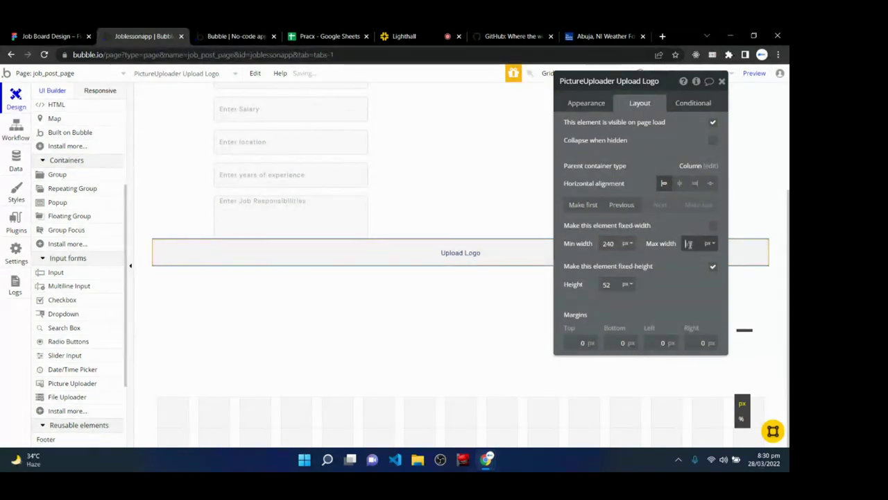
{"action": "type", "text": "300"}
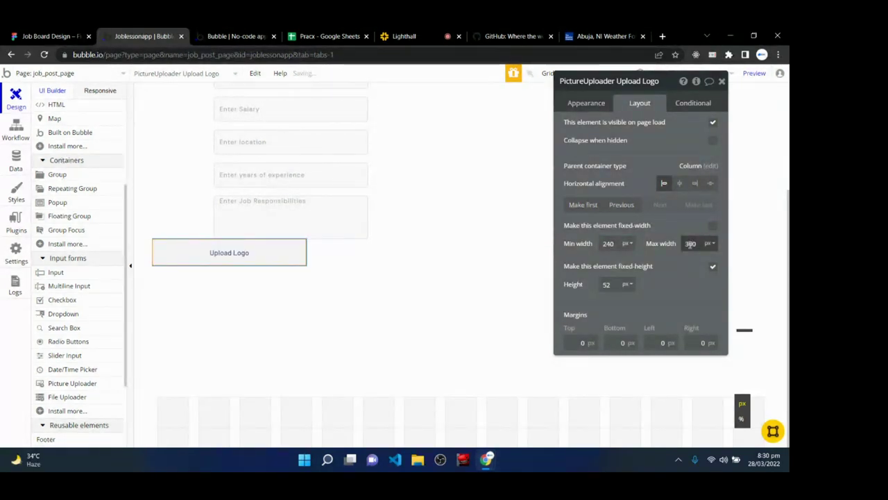
- Give the uploader a 48 px height, 12 px top margin and 120 px left margin
{"action": "left_click", "coordinate": [598, 342]}
{"action": "type", "text": "32"}
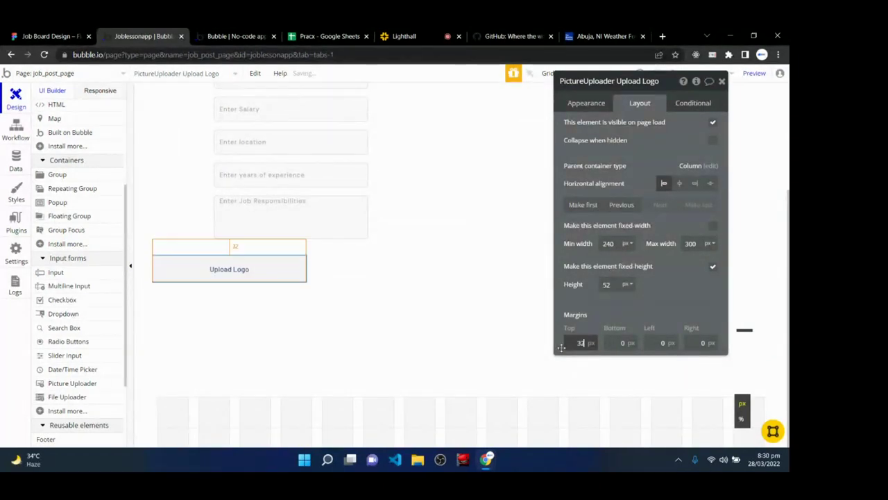
{"action": "left_click", "coordinate": [562, 347]}
{"action": "double_click", "coordinate": [581, 342]}
{"action": "type", "text": "12"}
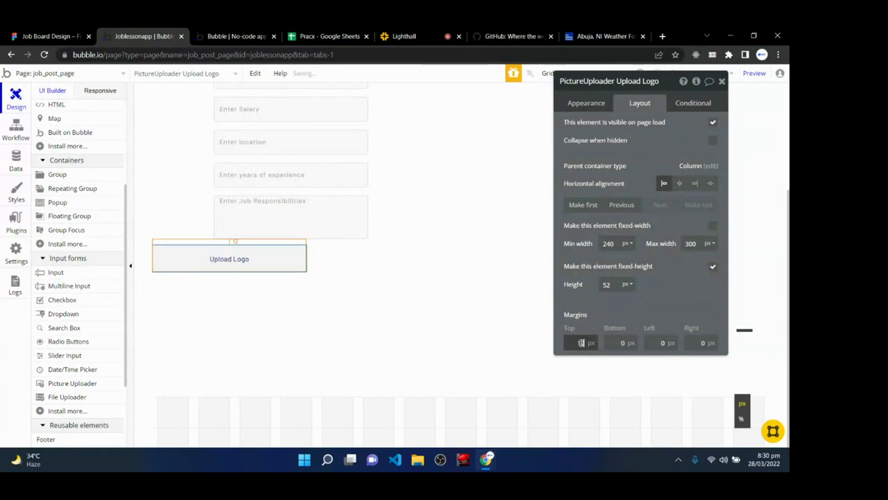
{"action": "left_click", "coordinate": [612, 285]}
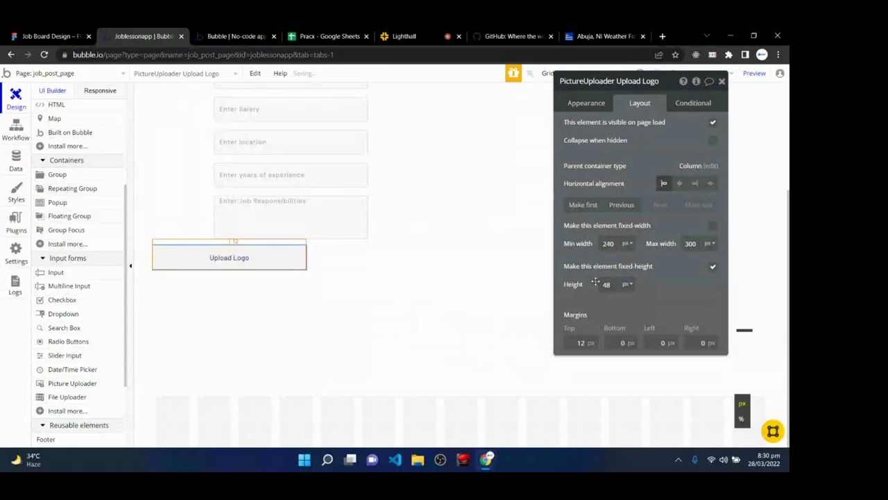
{"action": "left_click", "coordinate": [665, 343]}
{"action": "type", "text": "120"}
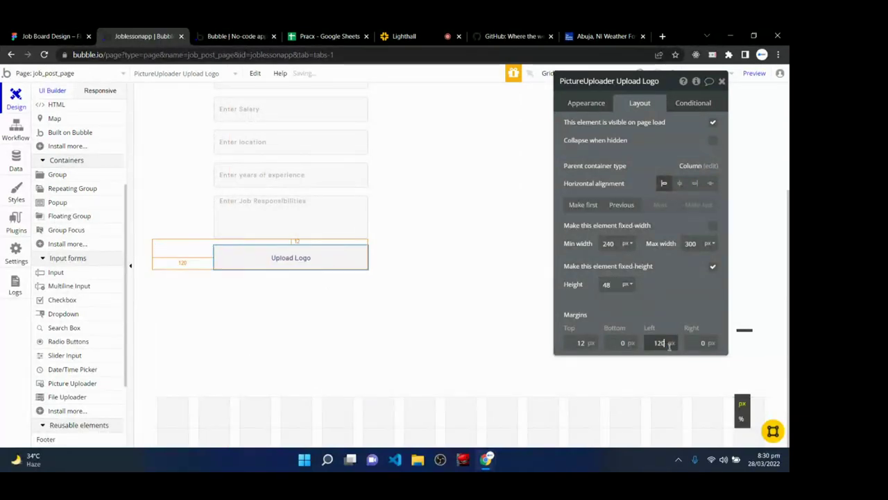
{"action": "left_click", "coordinate": [376, 307]}
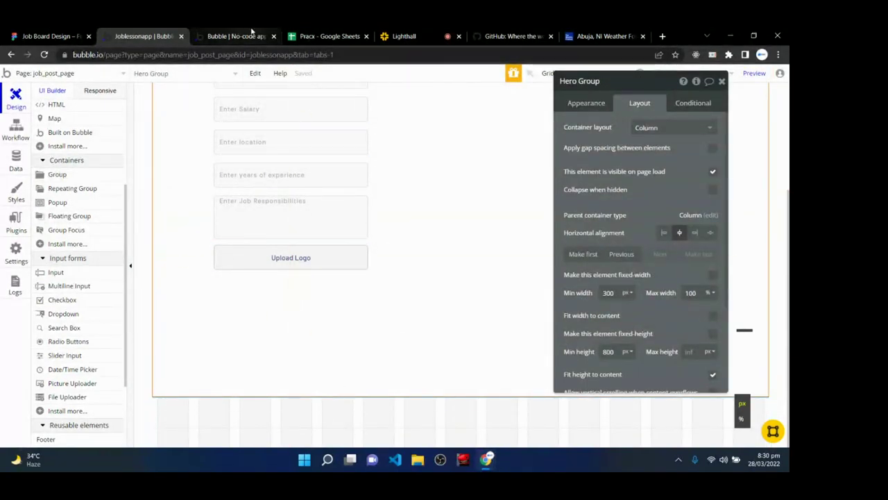
{"action": "left_click", "coordinate": [242, 36]}
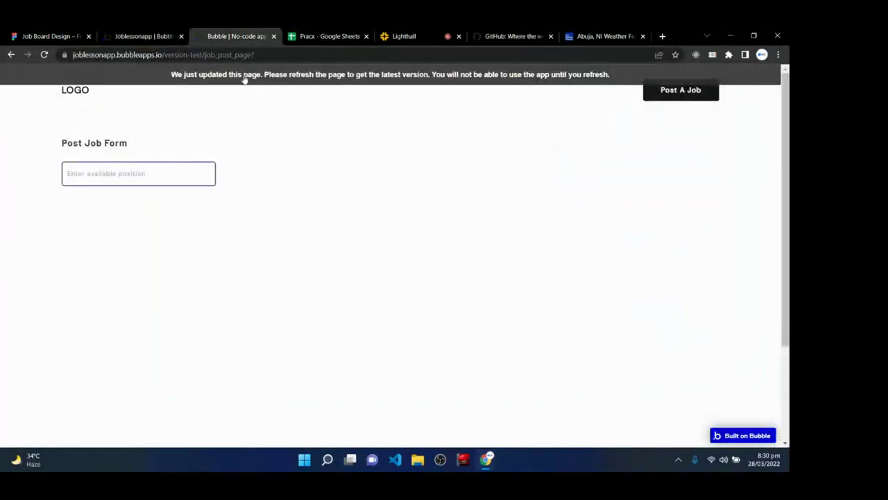
{"action": "left_click", "coordinate": [401, 35]}
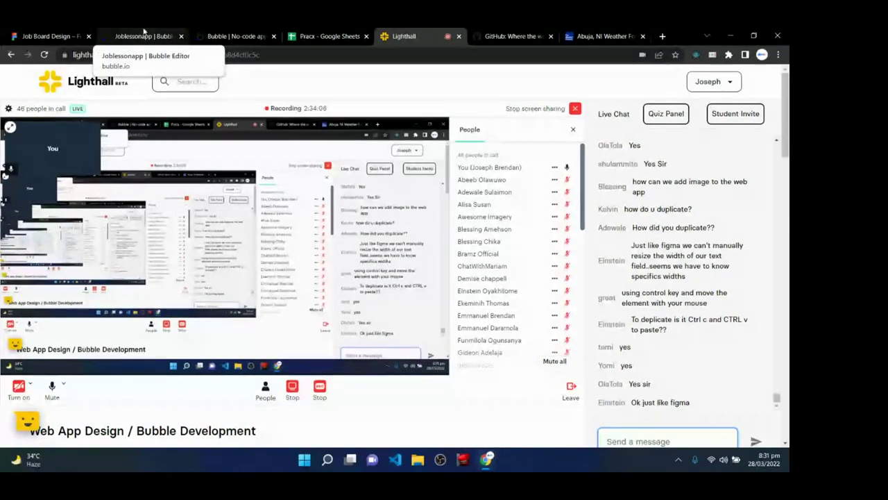
{"action": "left_click", "coordinate": [234, 36]}
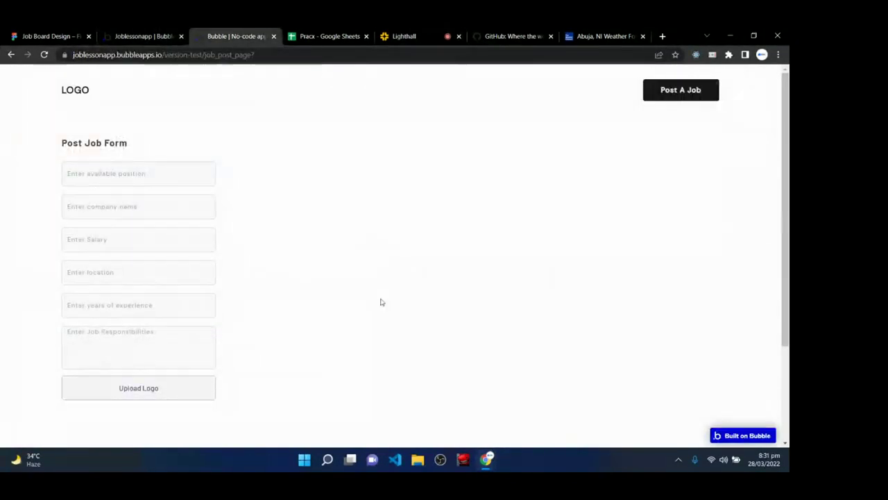
{"action": "scroll", "coordinate": [183, 264], "scroll_direction": "down", "scroll_amount": 1}
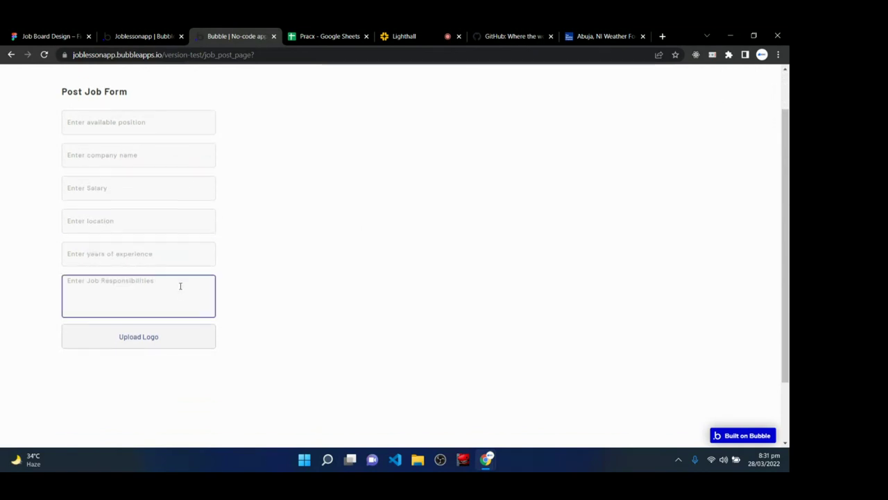
{"action": "scroll", "coordinate": [154, 208], "scroll_direction": "up", "scroll_amount": 1}
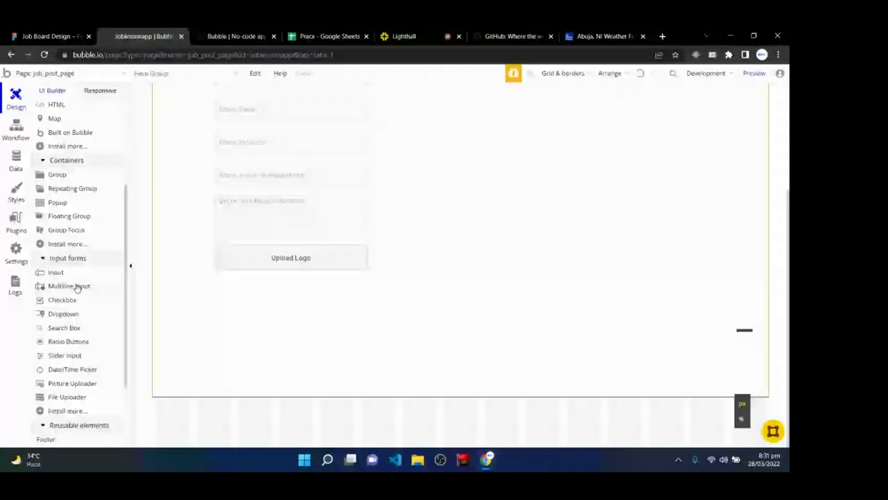
- Draw a 'Post Job' button under Upload Logo, unstyled, with #1C1C1C background
{"action": "scroll", "coordinate": [93, 239], "scroll_direction": "up", "scroll_amount": 1}
{"action": "left_click", "coordinate": [72, 237]}
{"action": "scroll", "coordinate": [94, 239], "scroll_direction": "up", "scroll_amount": 2}
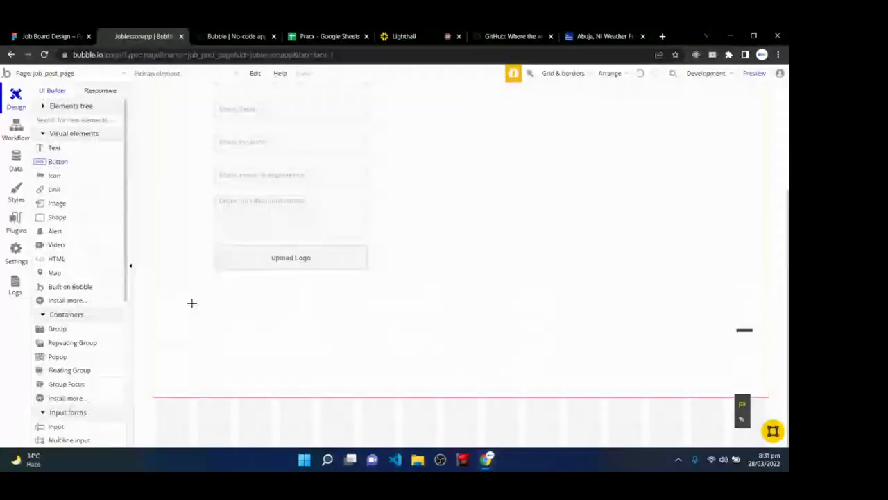
{"action": "mouse_move", "coordinate": [216, 283]}
{"action": "left_mouse_down"}
{"action": "mouse_move", "coordinate": [221, 300]}
{"action": "mouse_move", "coordinate": [366, 309]}
{"action": "left_mouse_up"}
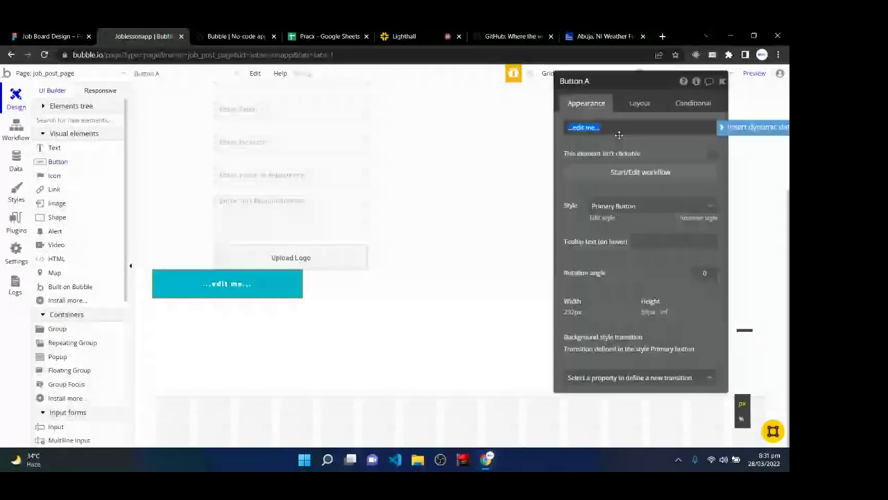
{"action": "type", "text": "Post Job"}
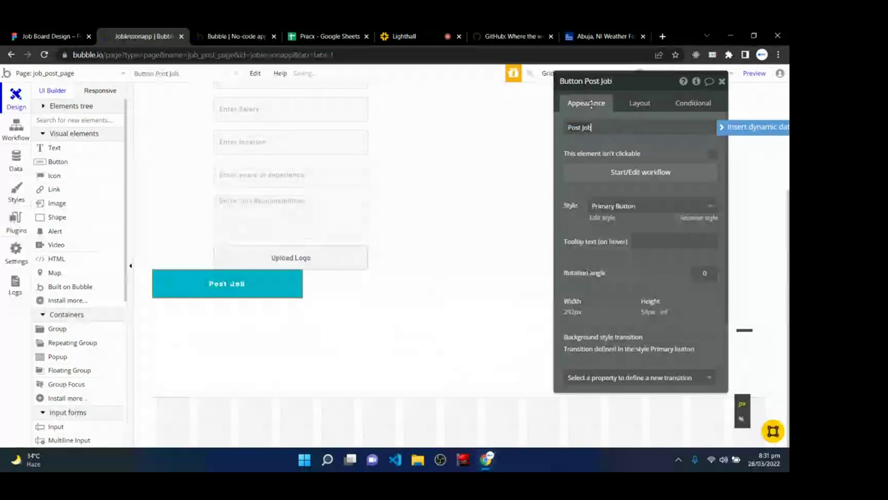
{"action": "left_click", "coordinate": [699, 217]}
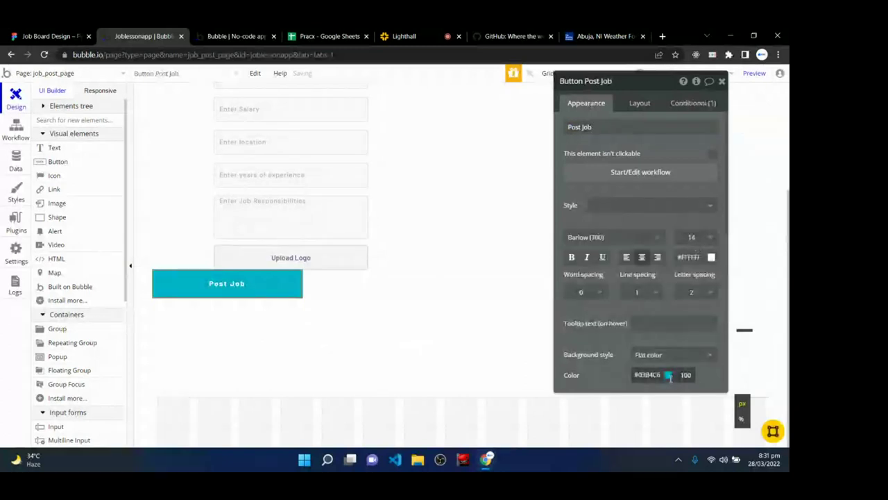
{"action": "left_click", "coordinate": [668, 375]}
{"action": "left_click", "coordinate": [632, 422]}
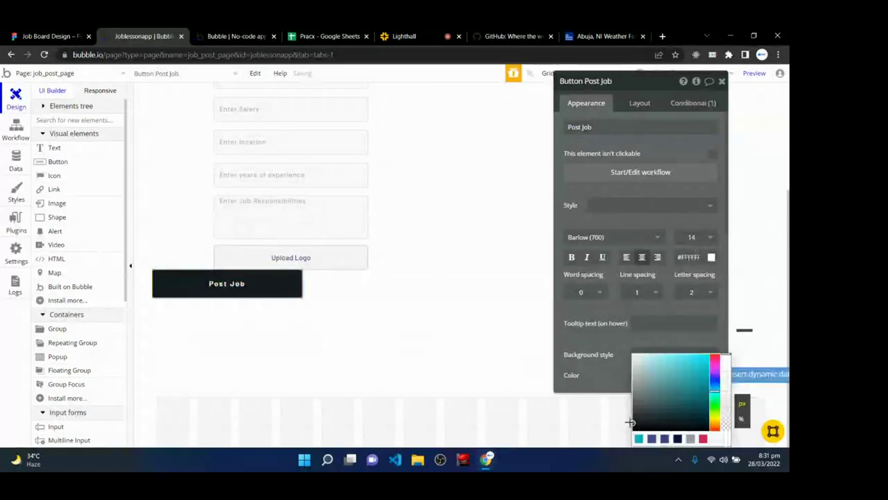
{"action": "left_click", "coordinate": [575, 355]}
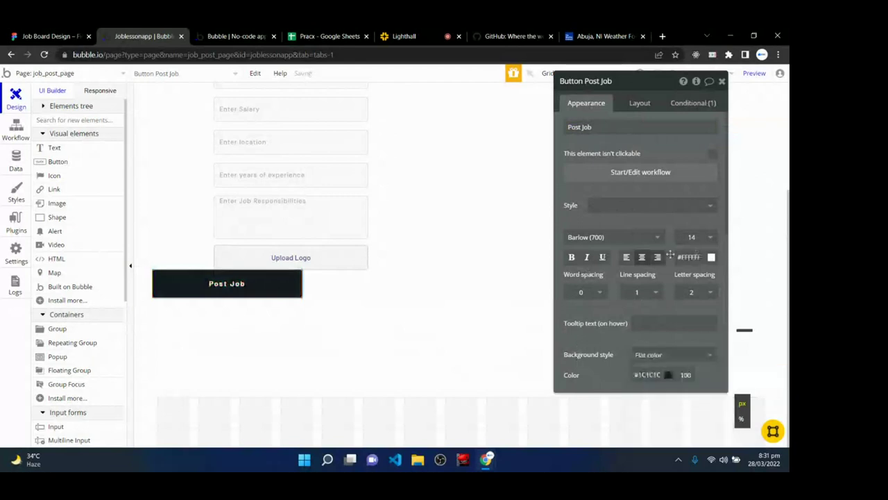
- Set the button text to DM Sans, letter spacing 2, bold
{"action": "left_click", "coordinate": [607, 237]}
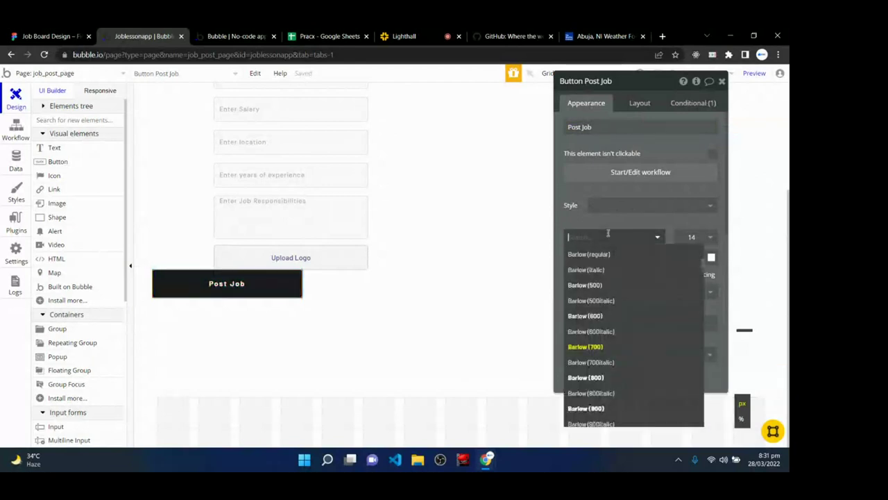
{"action": "type", "text": "DM s"}
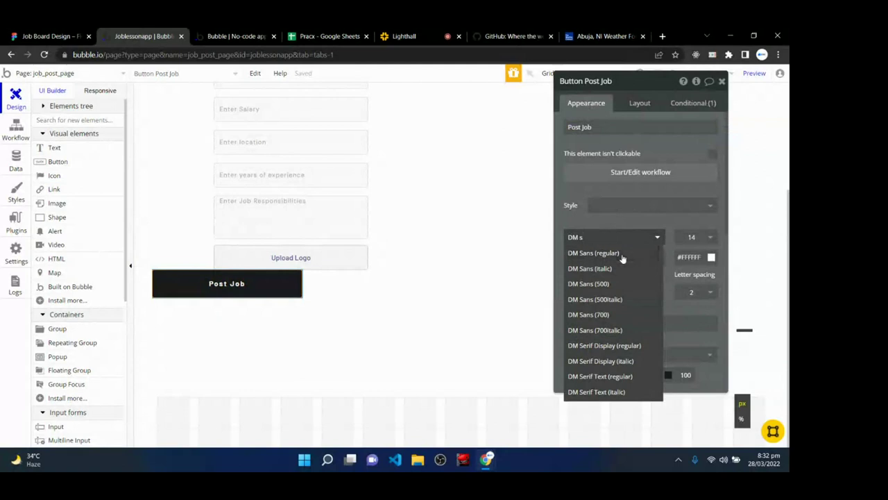
{"action": "left_click", "coordinate": [619, 253]}
{"action": "left_click", "coordinate": [689, 291]}
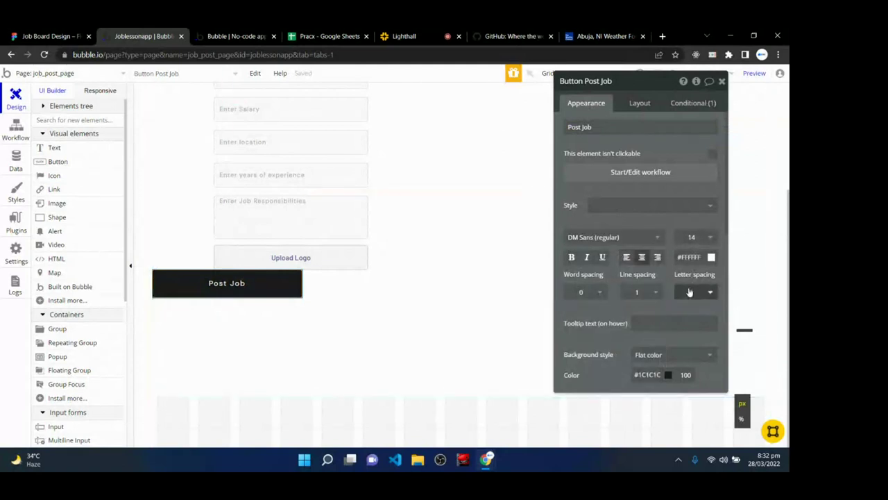
{"action": "type", "text": "2"}
{"action": "left_click", "coordinate": [572, 257]}
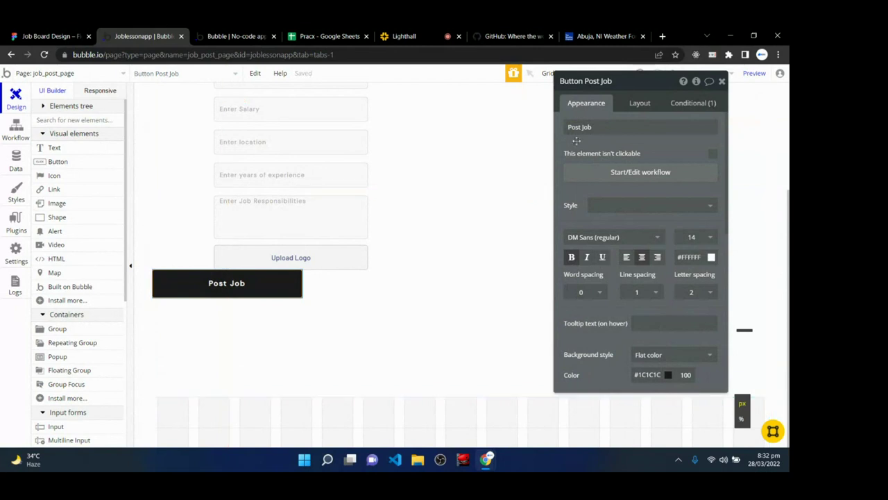
{"action": "left_click", "coordinate": [639, 104]}
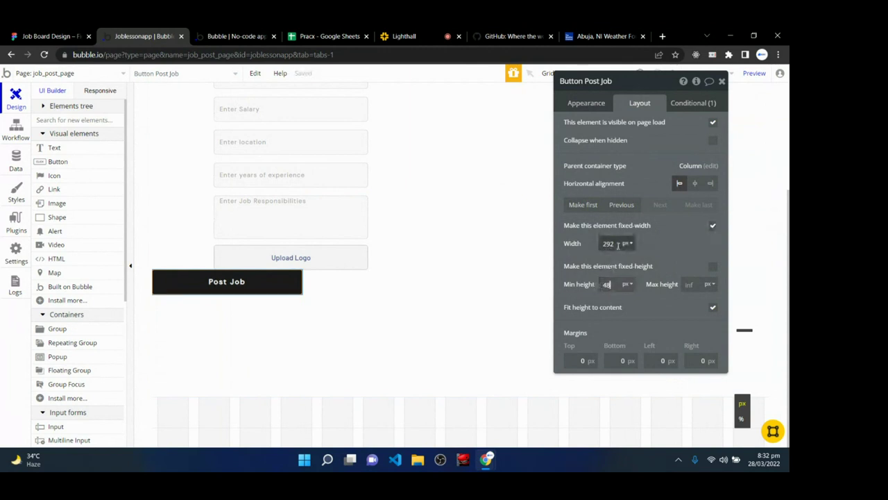
- Give the Post Job button a 16 px top margin and 120 px left margin
{"action": "left_click_drag", "start_coordinate": [586, 243], "coordinate": [578, 243]}
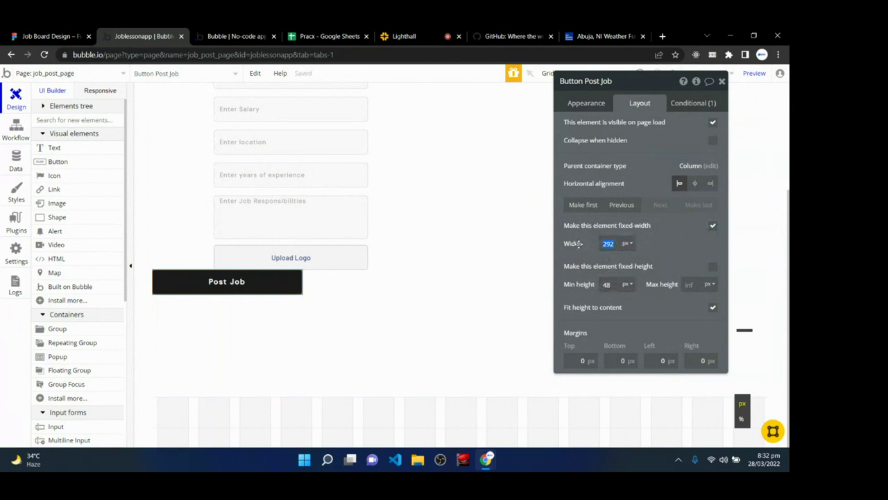
{"action": "type", "text": "220"}
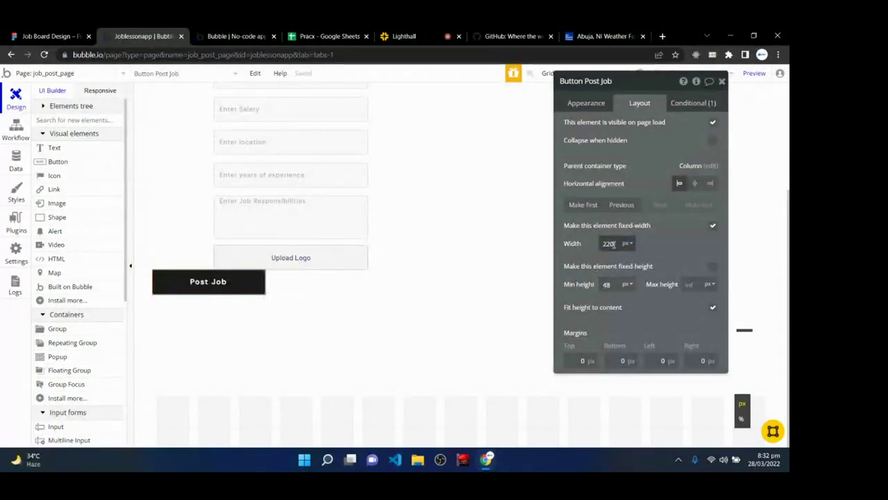
{"action": "double_click", "coordinate": [613, 244]}
{"action": "type", "text": "2"}
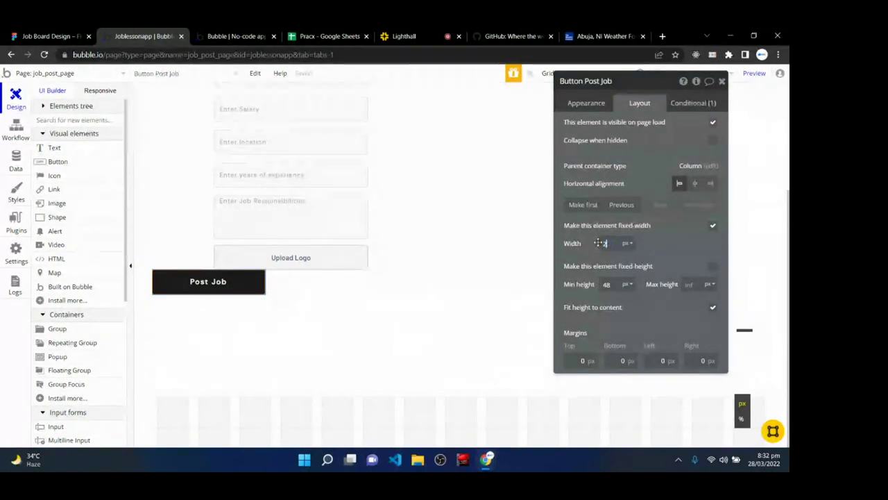
{"action": "type", "text": "80"}
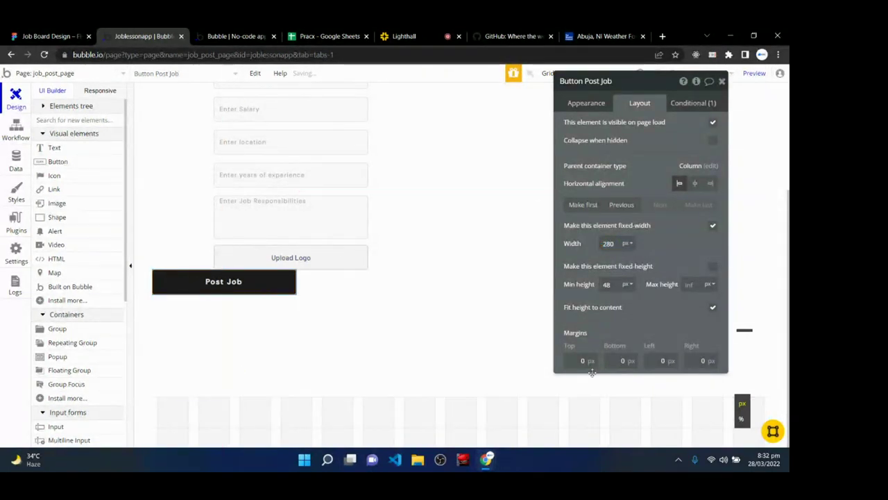
{"action": "left_click", "coordinate": [588, 360]}
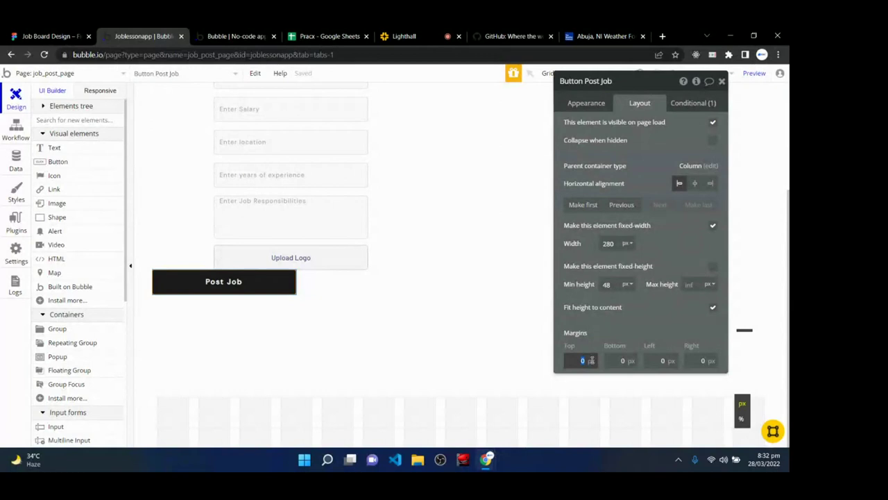
{"action": "type", "text": "16"}
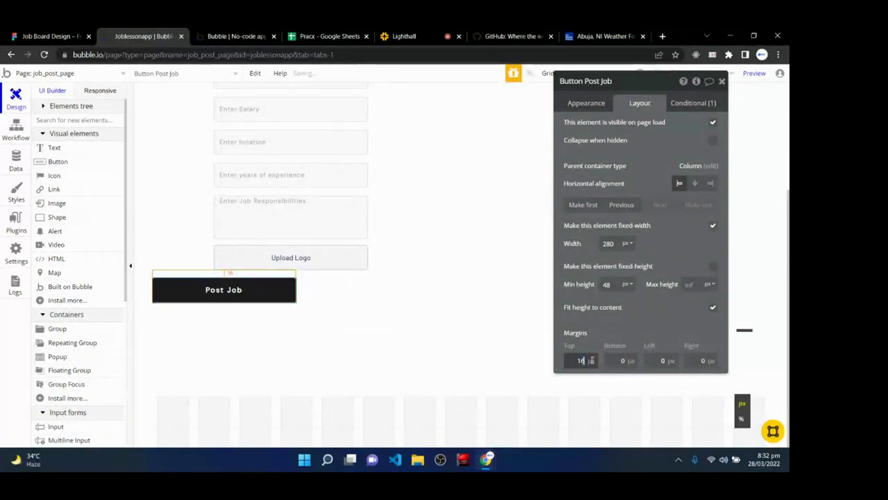
{"action": "left_click", "coordinate": [663, 360]}
{"action": "type", "text": "120"}
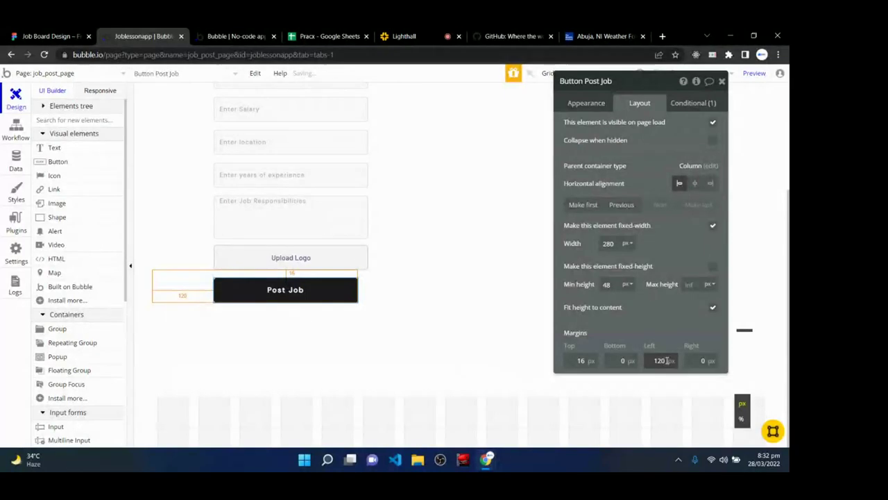
- Match the Job Responsibilities field by setting the button width to 300 px
{"action": "left_click", "coordinate": [319, 212]}
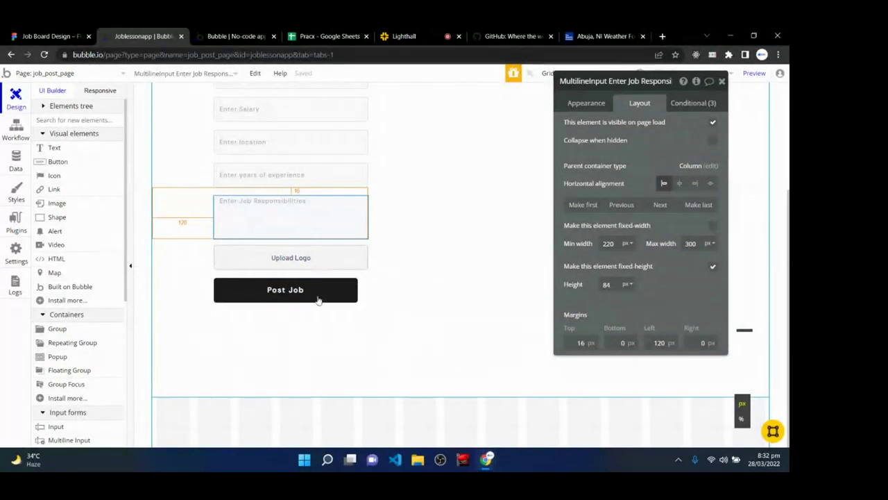
{"action": "left_click", "coordinate": [317, 289]}
{"action": "double_click", "coordinate": [608, 244]}
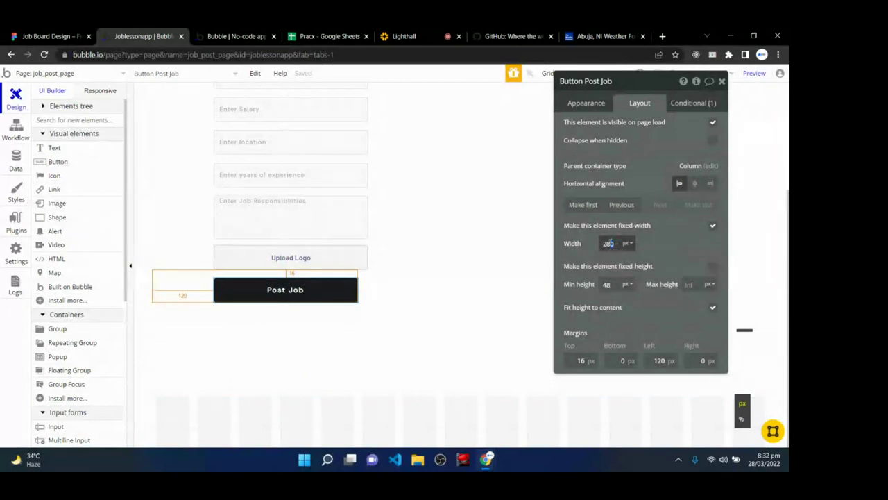
{"action": "type", "text": "300"}
{"action": "key", "text": "Return"}
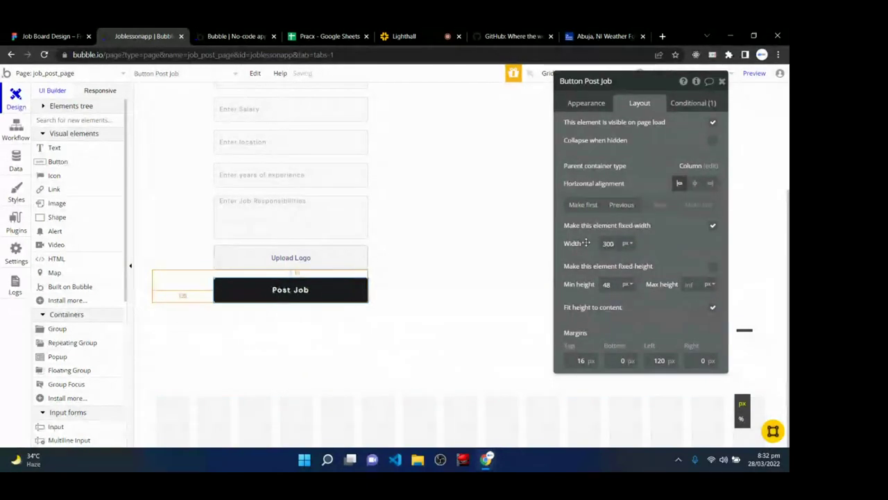
{"action": "left_click", "coordinate": [392, 330]}
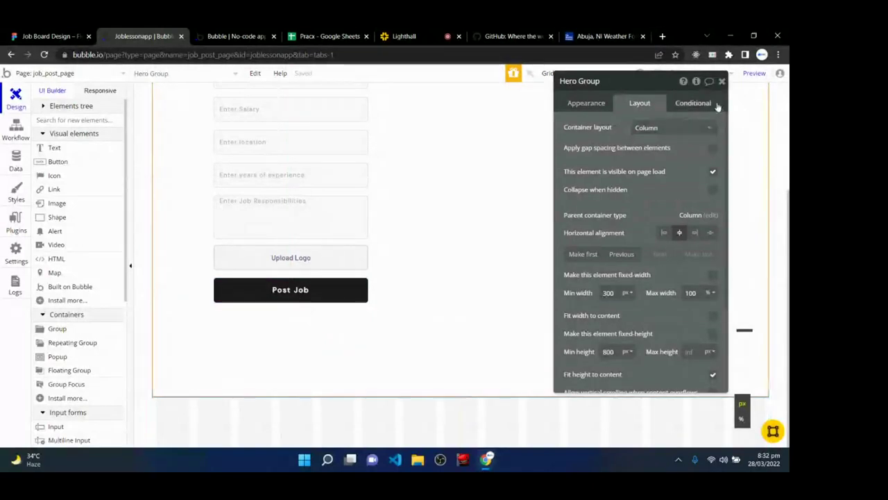
- Close the Hero Group settings and reload the version-test preview page
{"action": "left_click", "coordinate": [722, 81]}
{"action": "scroll", "coordinate": [462, 293], "scroll_direction": "up", "scroll_amount": 2}
{"action": "scroll", "coordinate": [462, 293], "scroll_direction": "down", "scroll_amount": 2}
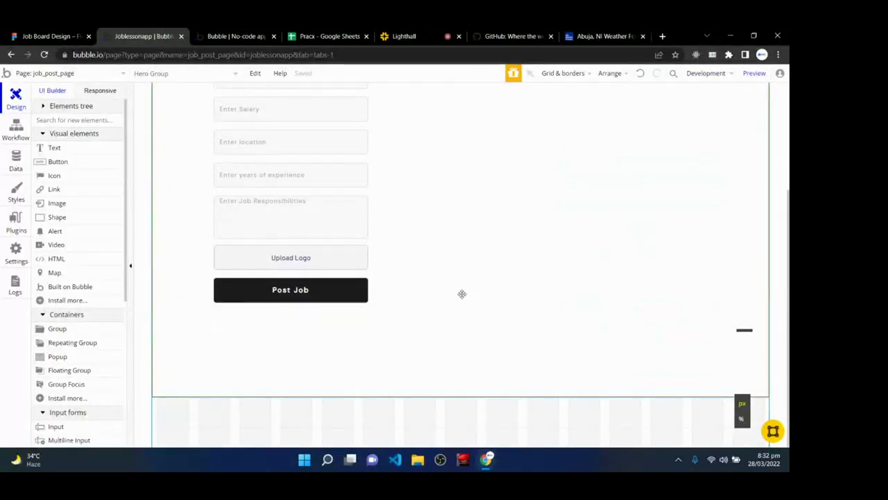
{"action": "scroll", "coordinate": [462, 294], "scroll_direction": "up", "scroll_amount": 2}
{"action": "left_click", "coordinate": [257, 35]}
{"action": "key", "text": "F5"}
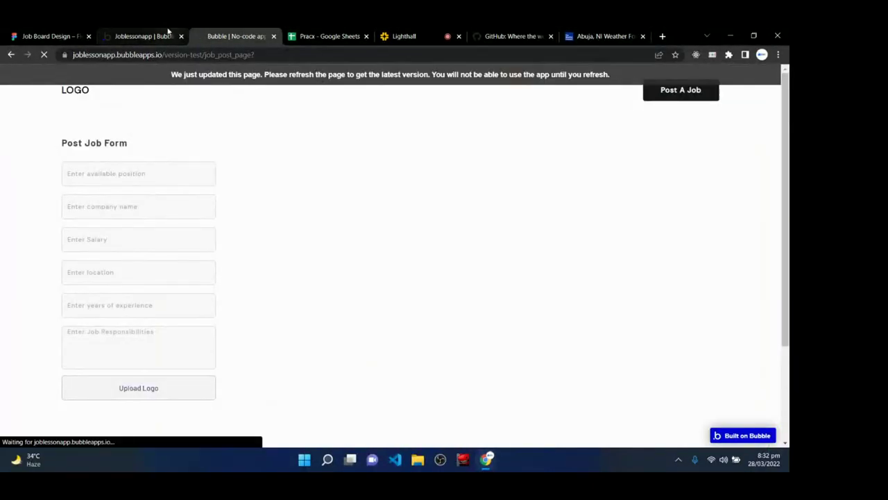
{"action": "left_click", "coordinate": [167, 32]}
{"action": "left_click", "coordinate": [223, 33]}
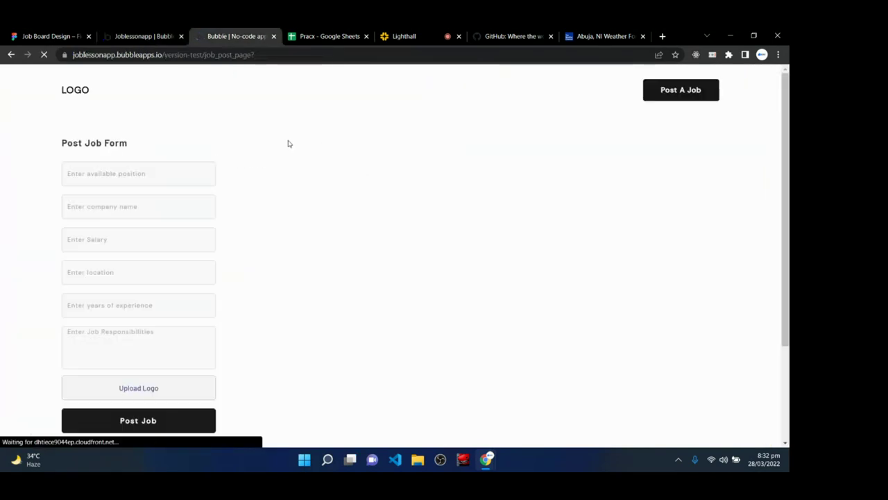
- Scroll the refreshed preview to check the Post Job button under the form
{"action": "scroll", "coordinate": [396, 280], "scroll_direction": "down", "scroll_amount": 2}
{"action": "scroll", "coordinate": [398, 280], "scroll_direction": "up", "scroll_amount": 2}
{"action": "scroll", "coordinate": [398, 281], "scroll_direction": "down", "scroll_amount": 2}
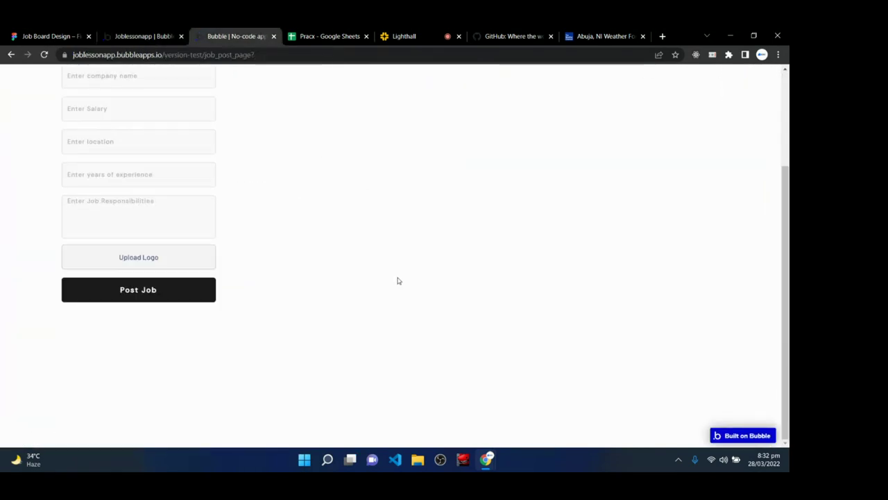
{"action": "scroll", "coordinate": [398, 280], "scroll_direction": "up", "scroll_amount": 2}
{"action": "scroll", "coordinate": [398, 280], "scroll_direction": "down", "scroll_amount": 2}
{"action": "scroll", "coordinate": [398, 281], "scroll_direction": "up", "scroll_amount": 1}
{"action": "scroll", "coordinate": [398, 281], "scroll_direction": "up", "scroll_amount": 1}
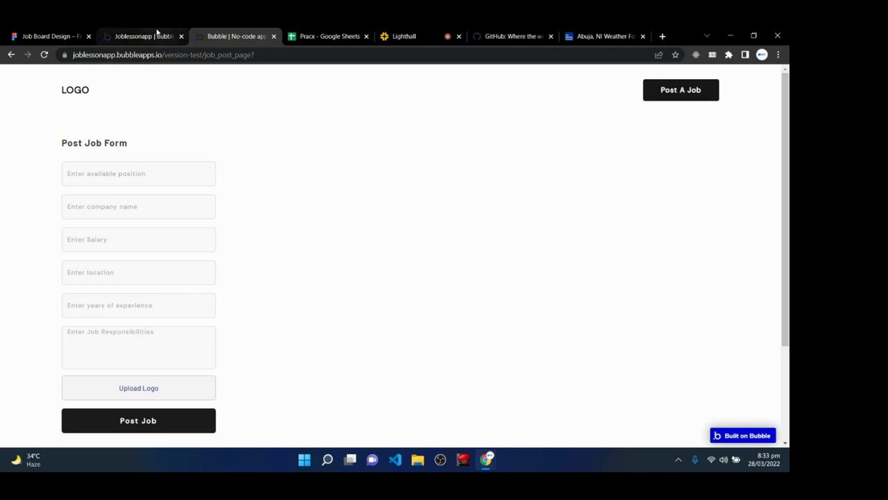
- Preview the Post Job page responsively at 992, 768 and 320 px widths
{"action": "left_click", "coordinate": [157, 33]}
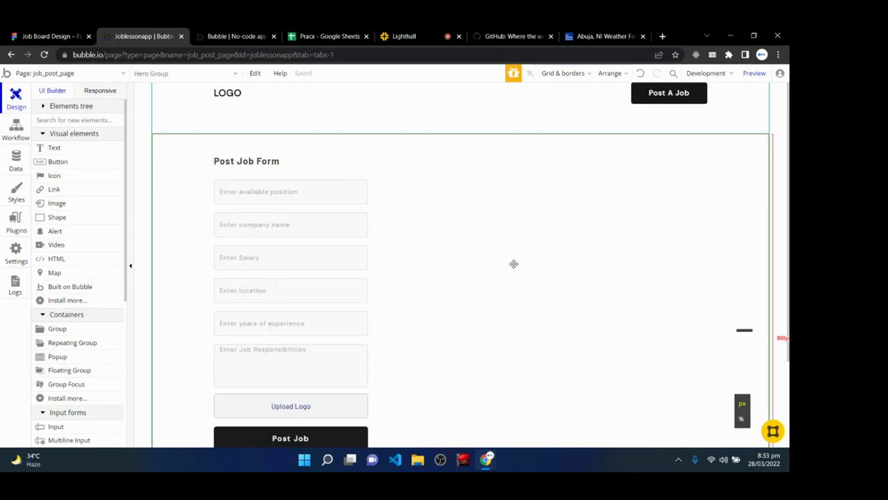
{"action": "left_click", "coordinate": [89, 94]}
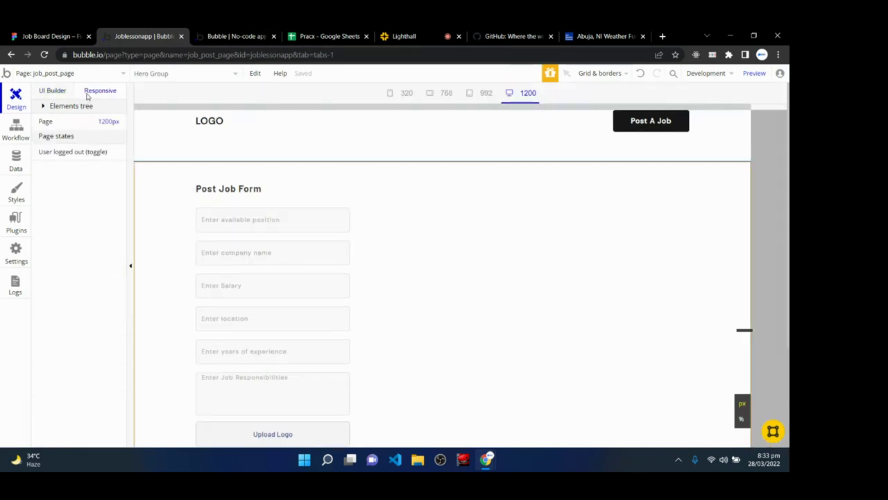
{"action": "left_click", "coordinate": [477, 94]}
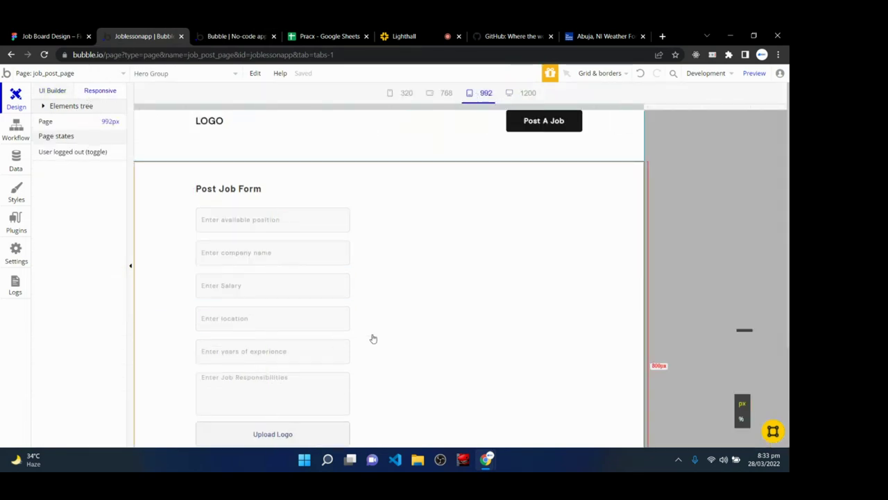
{"action": "scroll", "coordinate": [402, 236], "scroll_direction": "down", "scroll_amount": 1}
{"action": "left_click", "coordinate": [446, 94]}
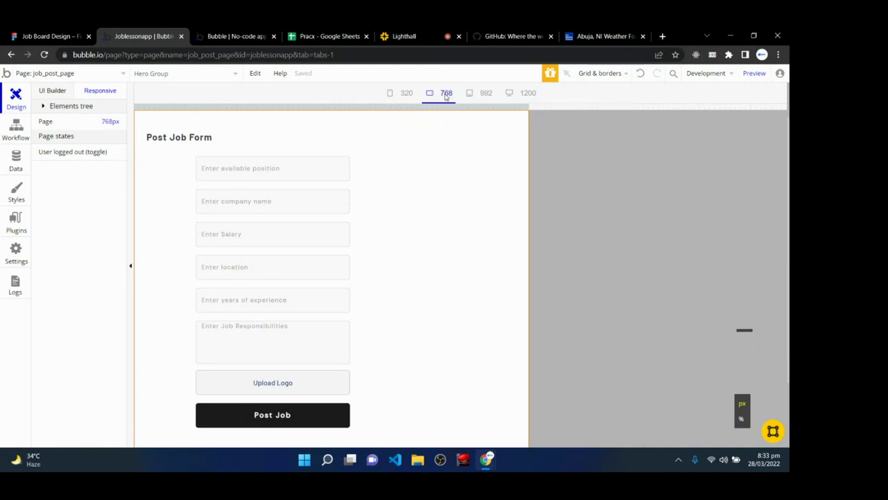
{"action": "left_click", "coordinate": [399, 94]}
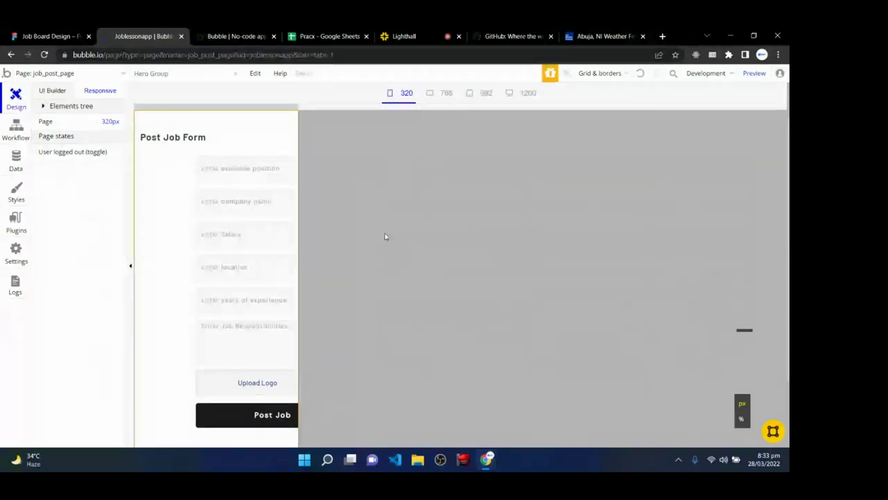
- Inspect the form inputs and show the available-position input's conditional rules
{"action": "left_click", "coordinate": [206, 176]}
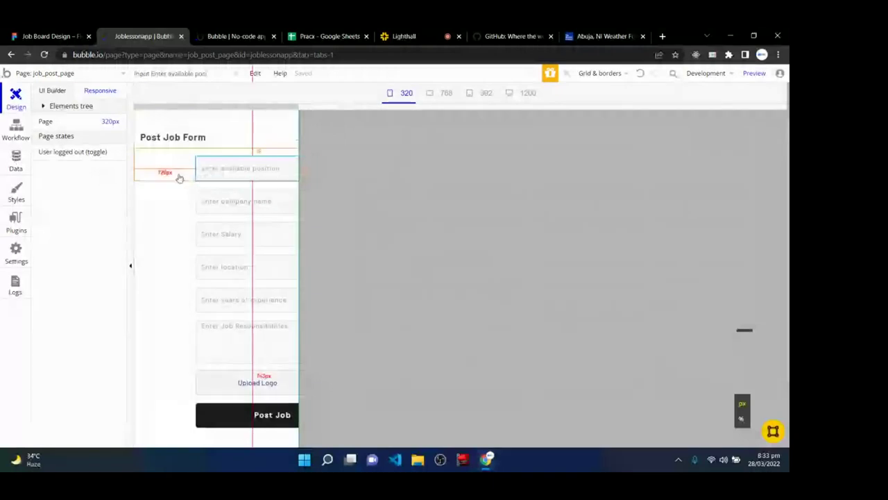
{"action": "left_click", "coordinate": [208, 212]}
{"action": "left_click", "coordinate": [198, 239]}
{"action": "left_click", "coordinate": [213, 274]}
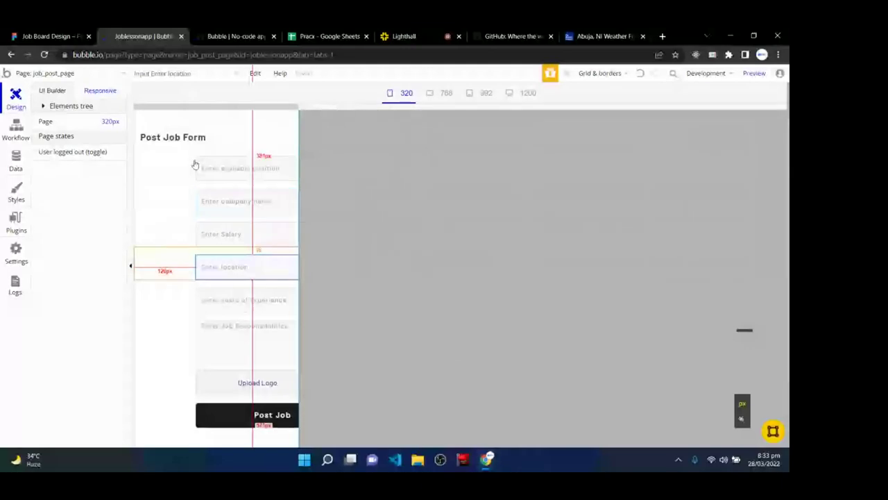
{"action": "double_click", "coordinate": [244, 170]}
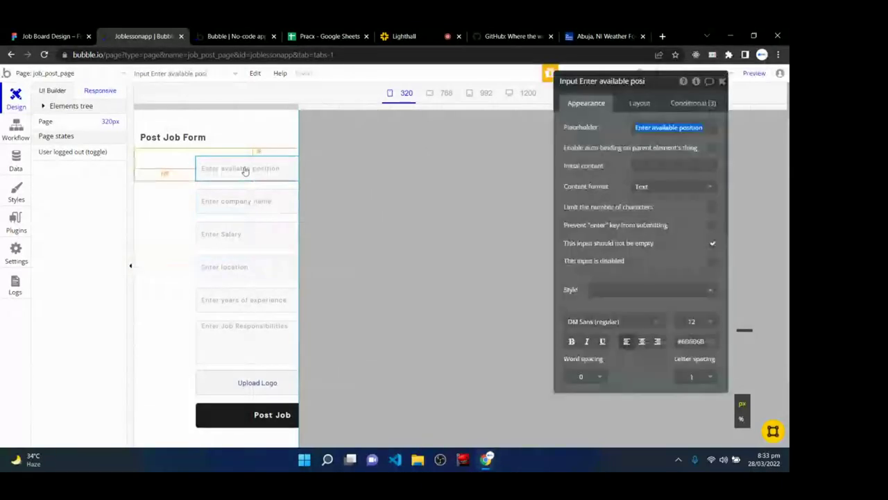
{"action": "left_click", "coordinate": [687, 104]}
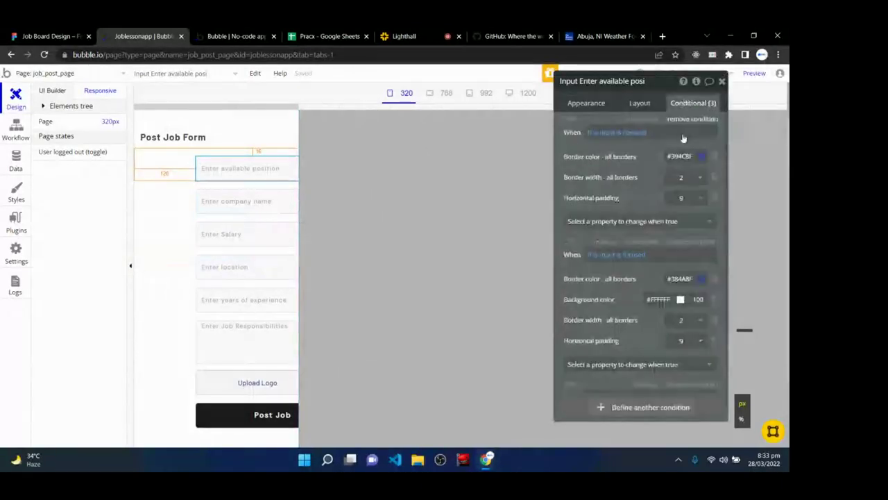
{"action": "scroll", "coordinate": [678, 317], "scroll_direction": "down", "scroll_amount": 1}
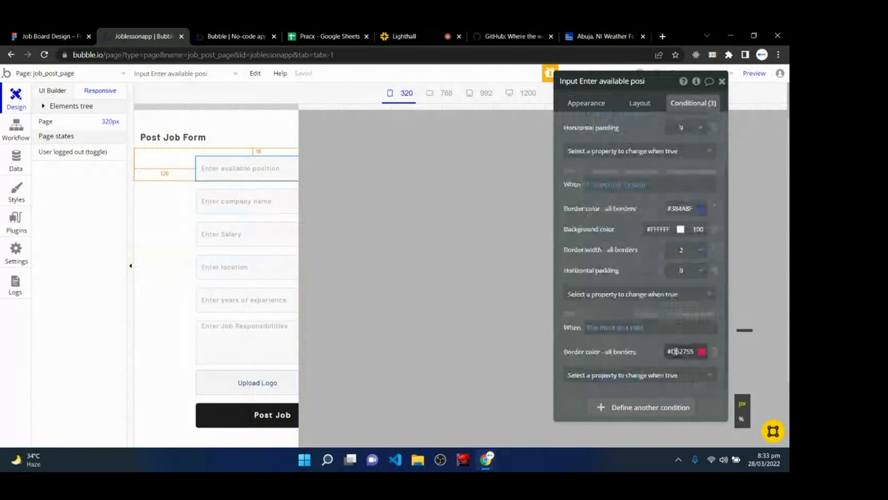
- Add a condition: when Current page width < 380, set the left margin to 12
{"action": "left_click", "coordinate": [626, 409]}
{"action": "left_click", "coordinate": [598, 347]}
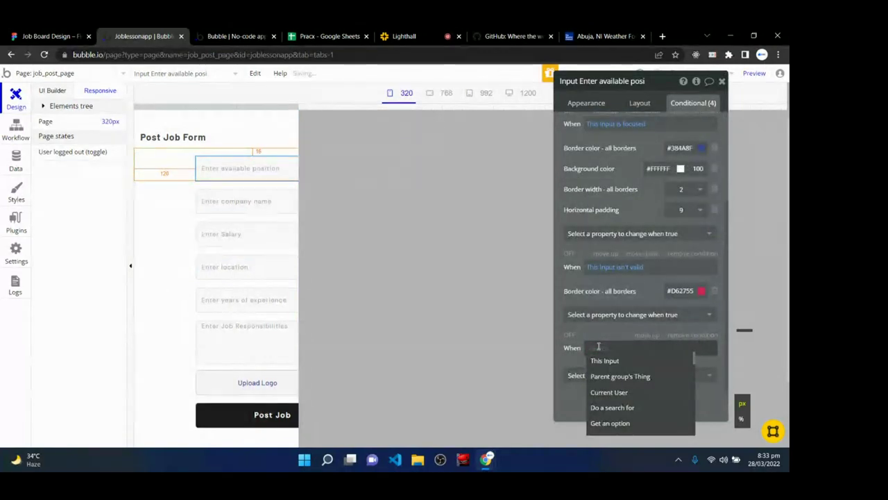
{"action": "type", "text": "curr"}
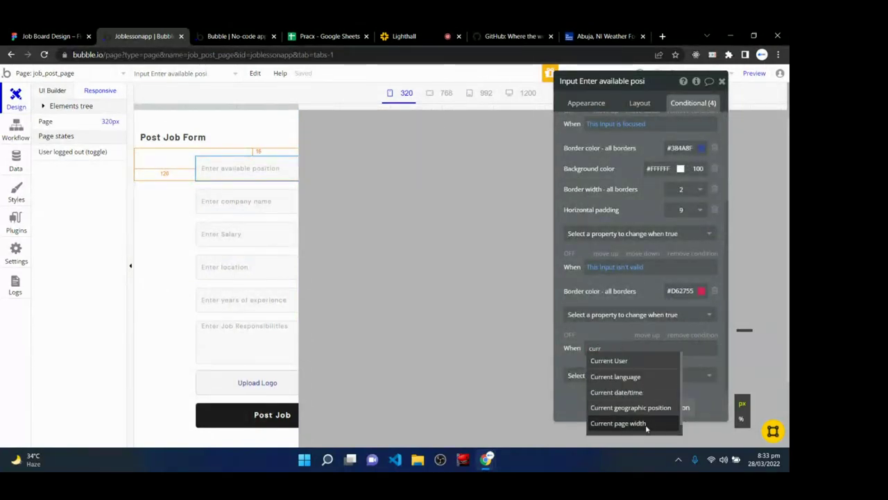
{"action": "left_click", "coordinate": [646, 424]}
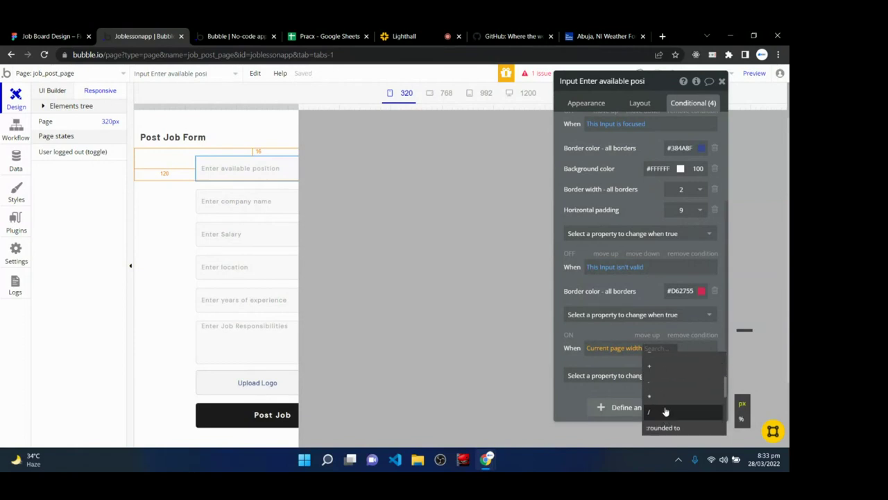
{"action": "scroll", "coordinate": [664, 412], "scroll_direction": "up", "scroll_amount": 2}
{"action": "left_click", "coordinate": [666, 388]}
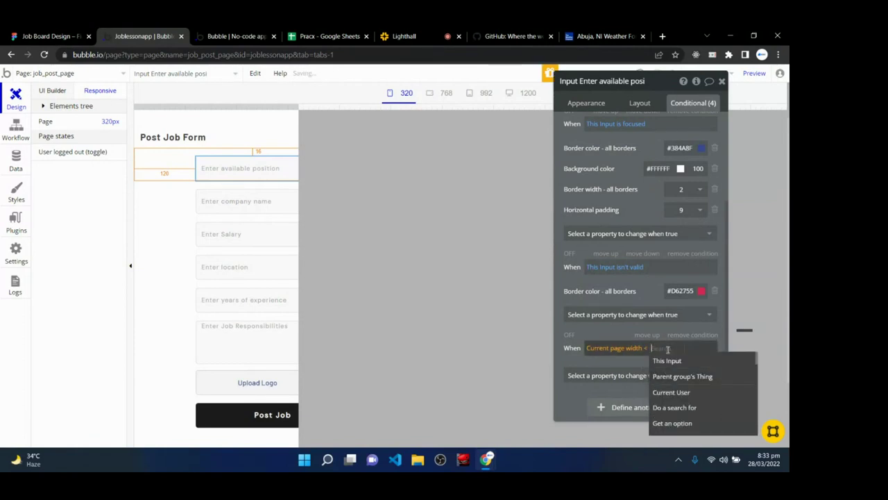
{"action": "type", "text": "380"}
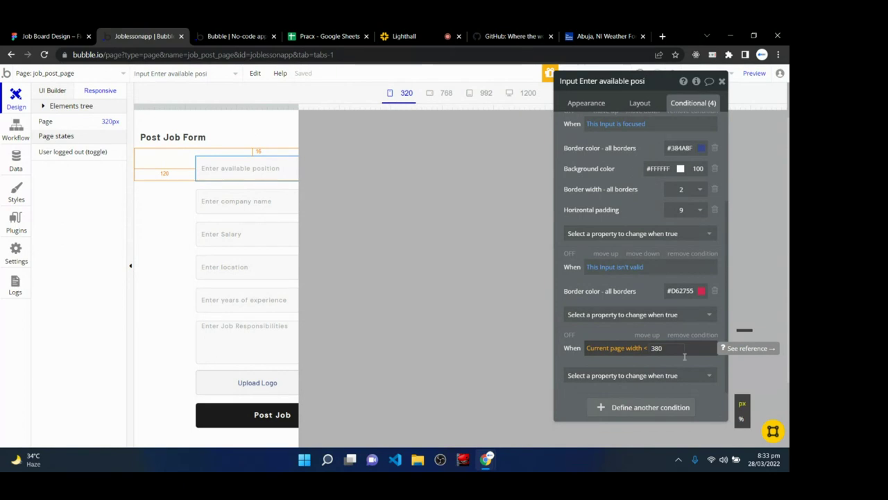
{"action": "left_click", "coordinate": [655, 375]}
{"action": "scroll", "coordinate": [631, 417], "scroll_direction": "down", "scroll_amount": 5}
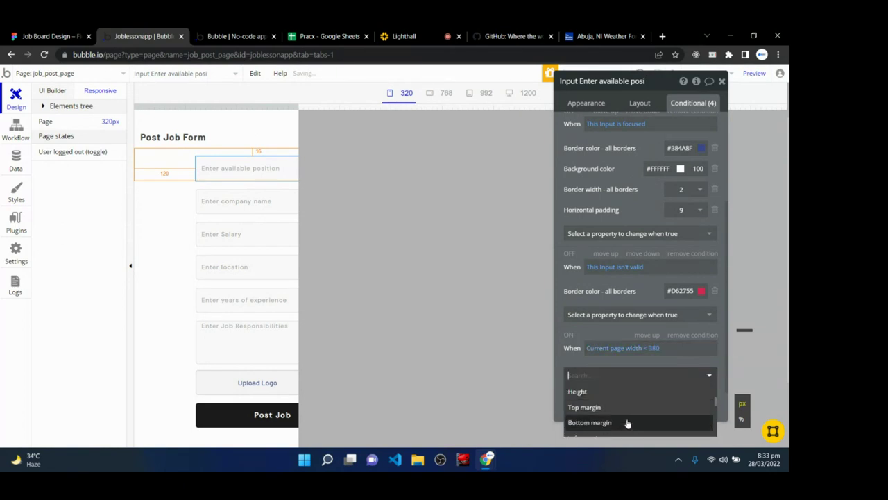
{"action": "left_click", "coordinate": [622, 387]}
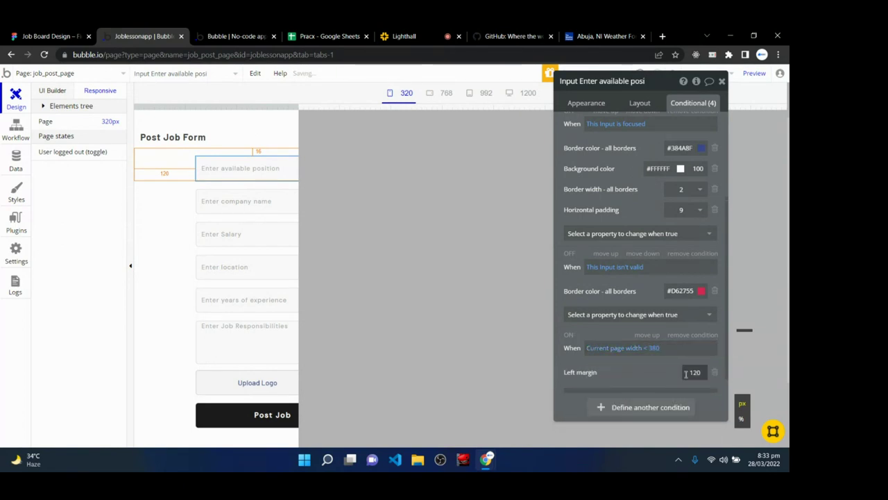
{"action": "type", "text": "12"}
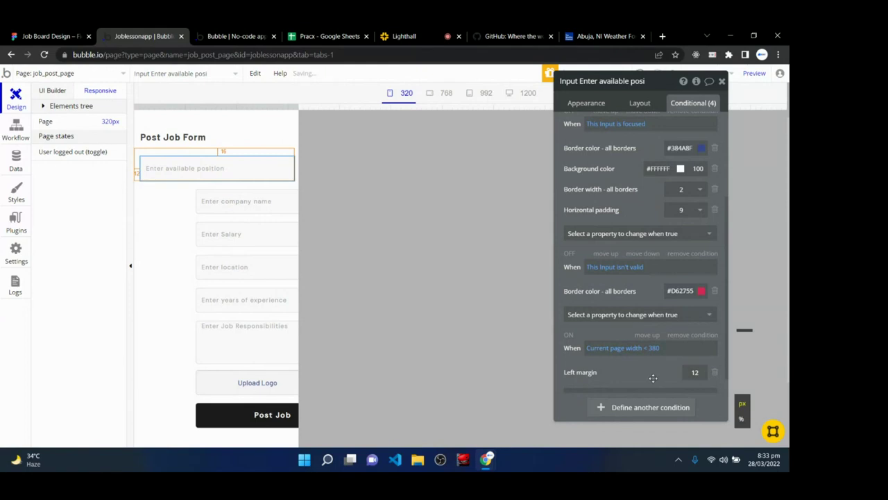
- Select the company name input, then close its property editor
{"action": "left_click", "coordinate": [170, 211]}
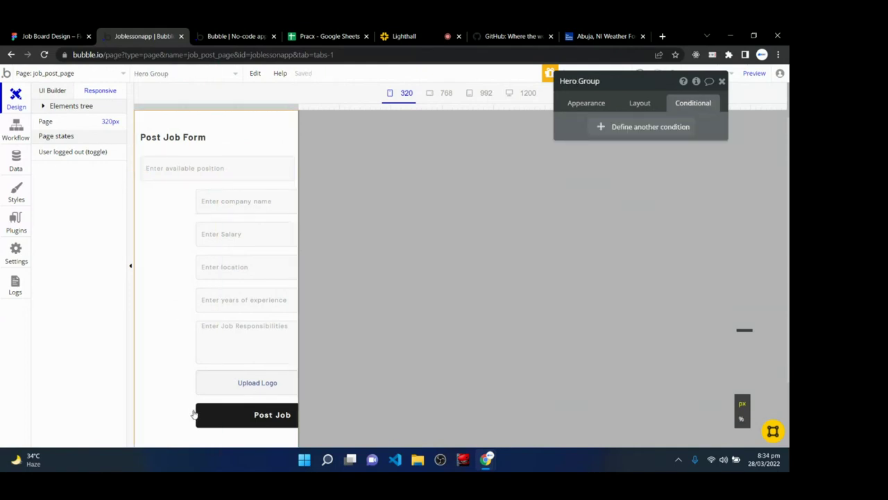
{"action": "left_click", "coordinate": [240, 206]}
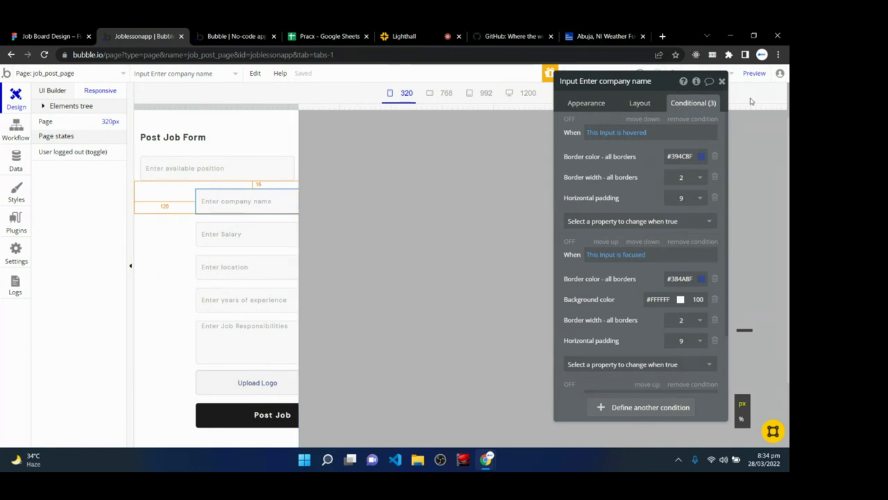
{"action": "left_click", "coordinate": [722, 82]}
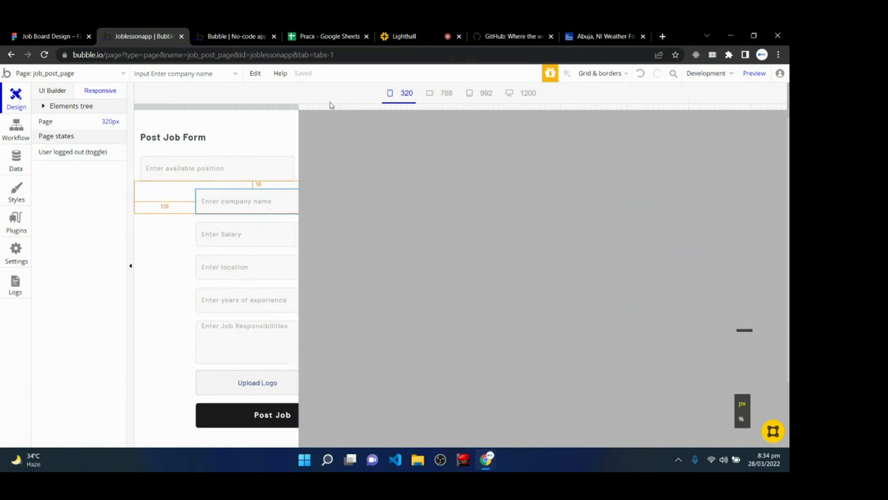
- Preview the page layout at 768, 992 and 1200 px widths
{"action": "left_click", "coordinate": [439, 92]}
{"action": "left_click", "coordinate": [483, 93]}
{"action": "left_click", "coordinate": [526, 92]}
{"action": "left_click", "coordinate": [145, 308]}
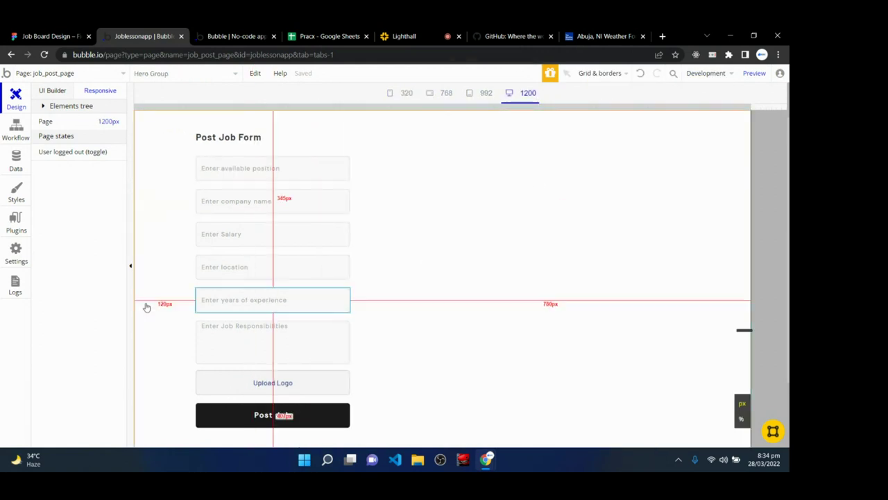
- Reload the live Post Job page and try its fields, then show the editor's Data tab
{"action": "left_click", "coordinate": [262, 31]}
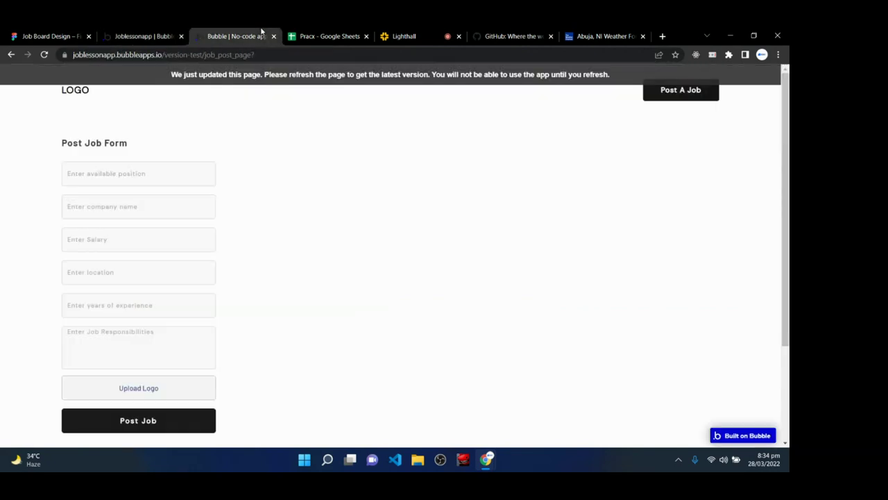
{"action": "left_click", "coordinate": [266, 75]}
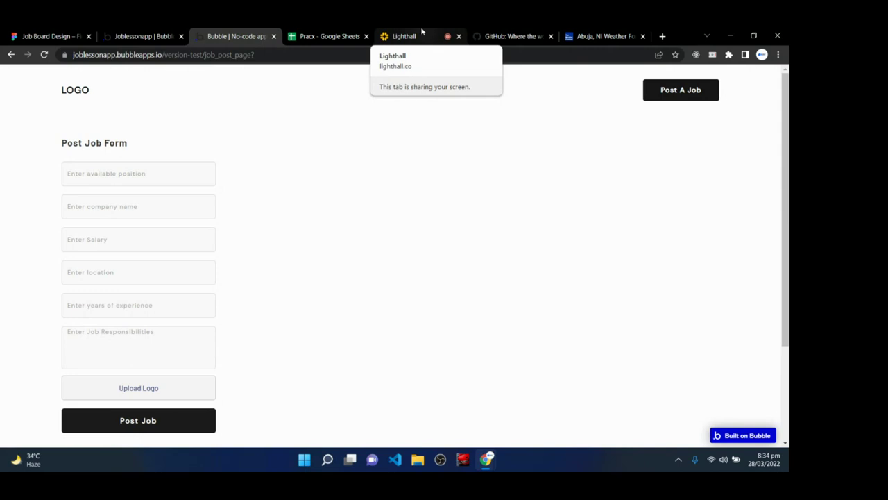
{"action": "left_click", "coordinate": [106, 182]}
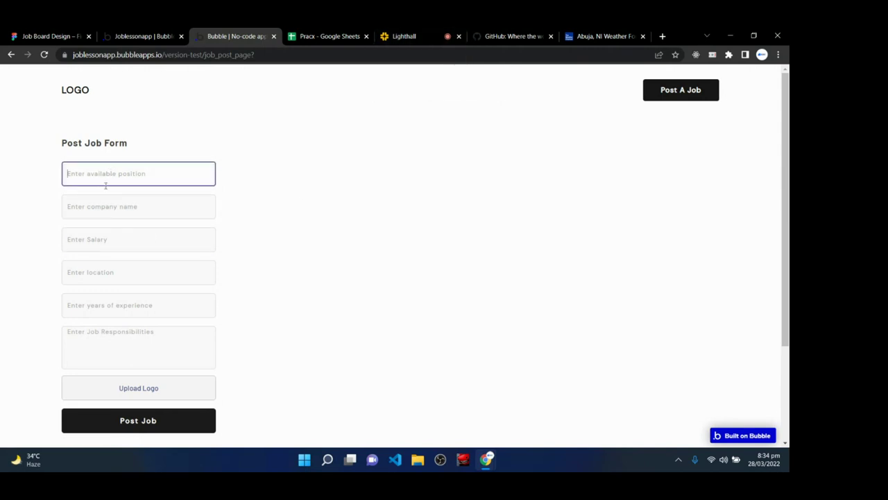
{"action": "left_click", "coordinate": [108, 210]}
{"action": "left_click", "coordinate": [112, 238]}
{"action": "left_click", "coordinate": [119, 276]}
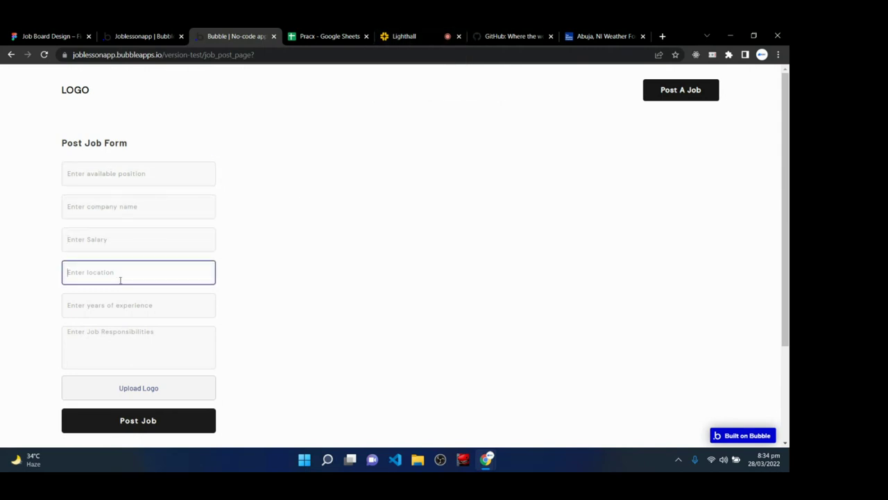
{"action": "left_click", "coordinate": [146, 35]}
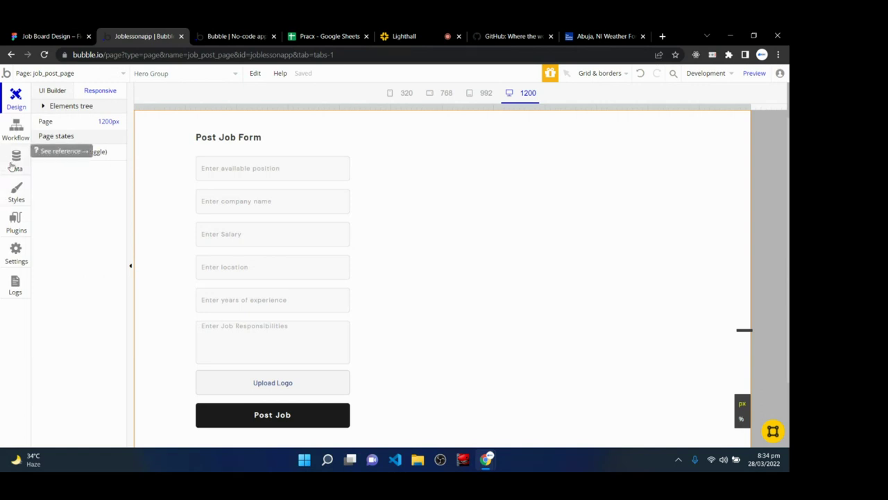
{"action": "left_click", "coordinate": [16, 160]}
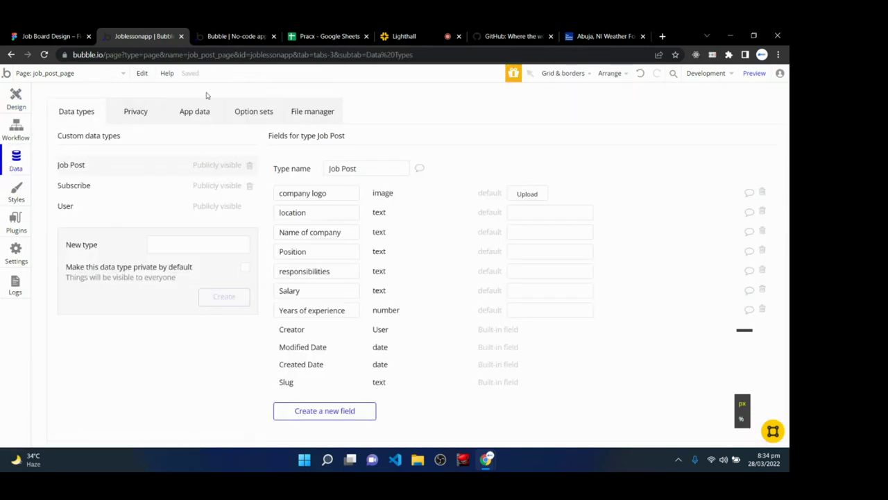
- Inspect the All Job Posts records in App Data, then check the live page and Lighthall class
{"action": "left_click", "coordinate": [195, 113]}
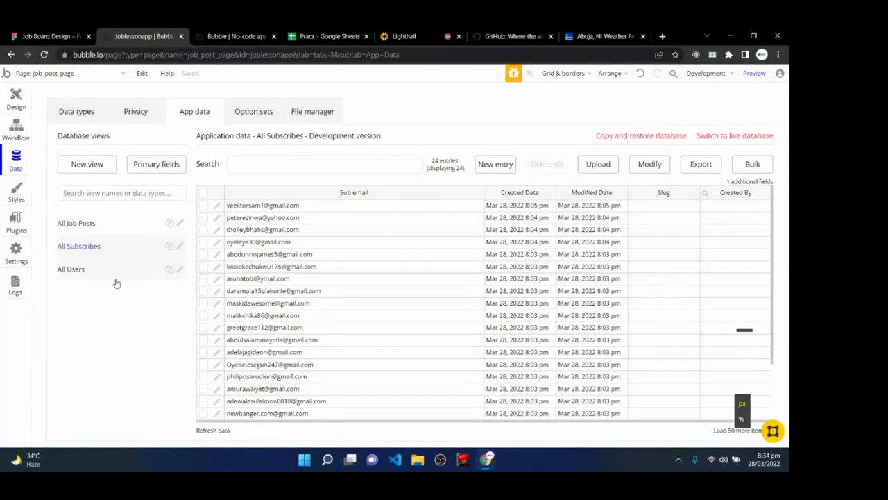
{"action": "left_click", "coordinate": [100, 230]}
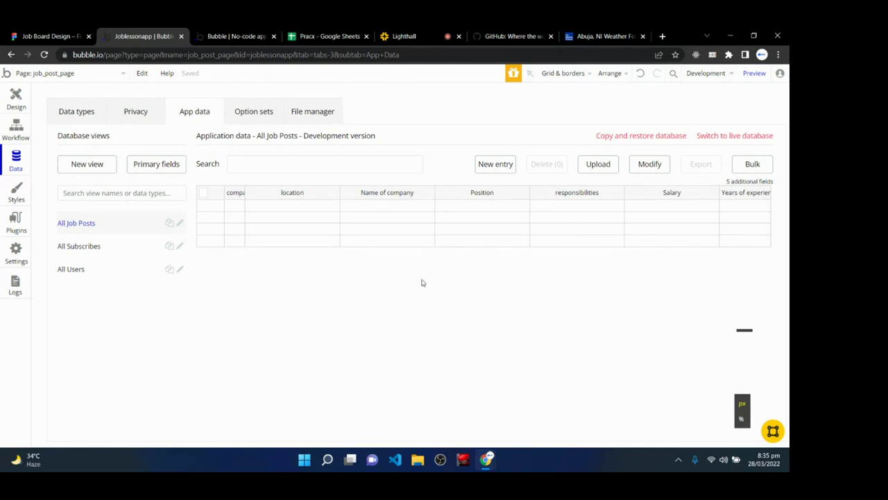
{"action": "left_click", "coordinate": [249, 31]}
{"action": "left_click", "coordinate": [325, 274]}
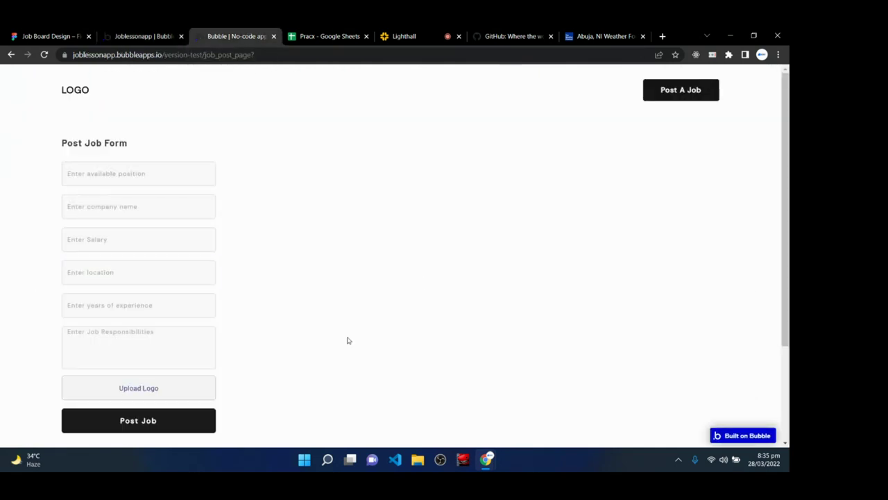
{"action": "left_click", "coordinate": [403, 36]}
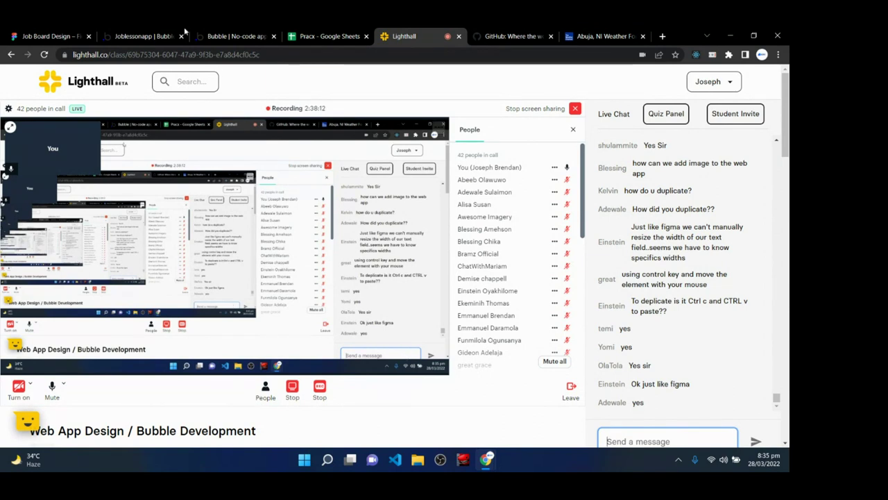
- Return to the editor's Design tab and select the Post Job button
{"action": "left_click", "coordinate": [138, 35]}
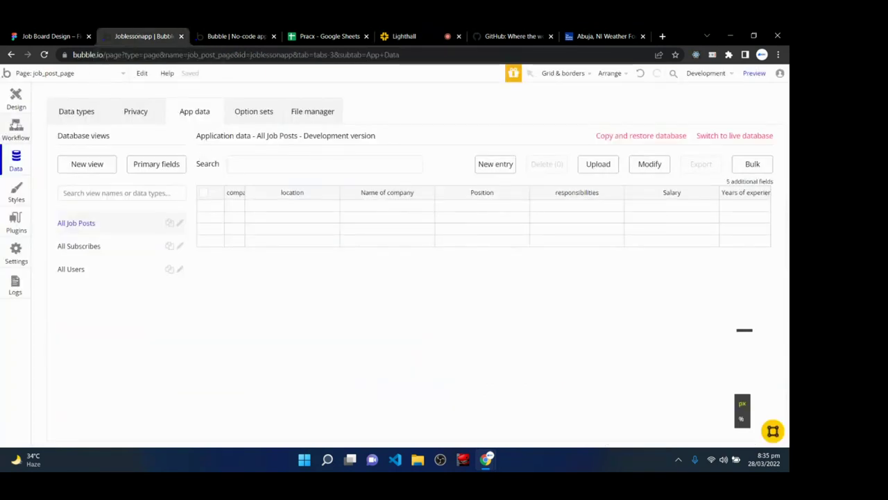
{"action": "left_click", "coordinate": [16, 98]}
{"action": "left_click", "coordinate": [308, 396]}
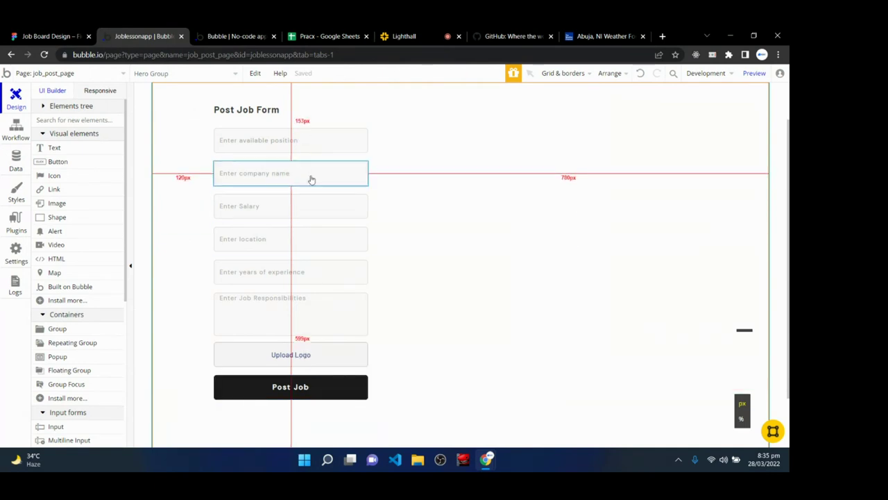
- Create a 'When Button Post Job is clicked' workflow from the button's properties
{"action": "left_click", "coordinate": [275, 139]}
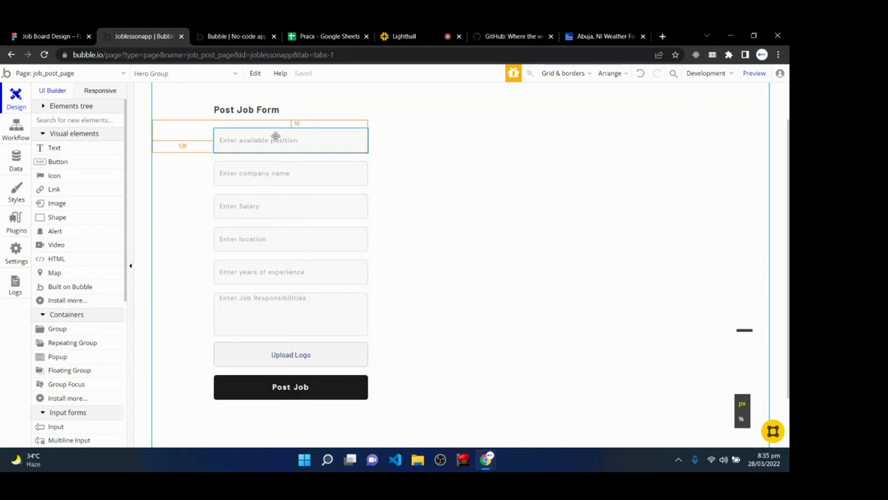
{"action": "left_click", "coordinate": [275, 177]}
{"action": "left_click", "coordinate": [268, 223]}
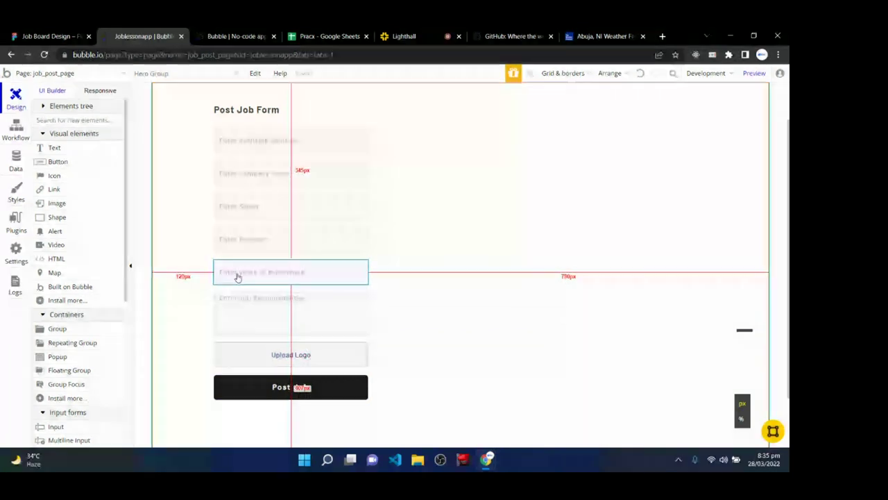
{"action": "left_click", "coordinate": [271, 387]}
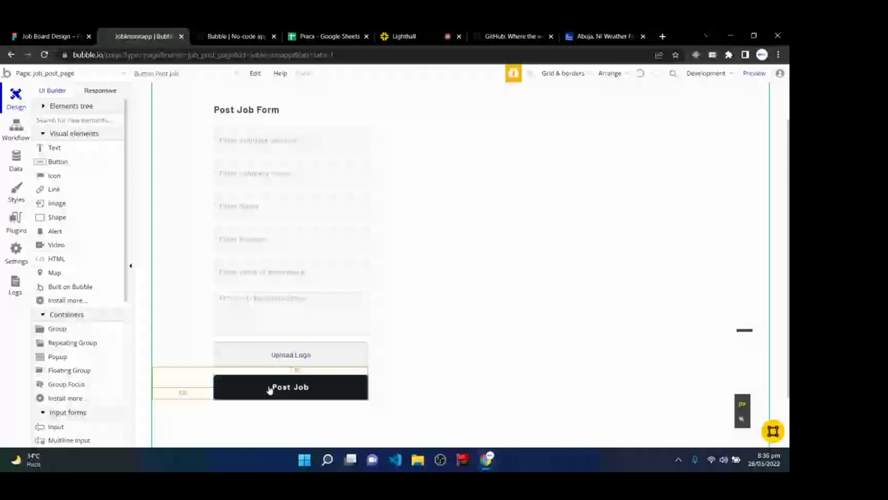
{"action": "double_click", "coordinate": [269, 390]}
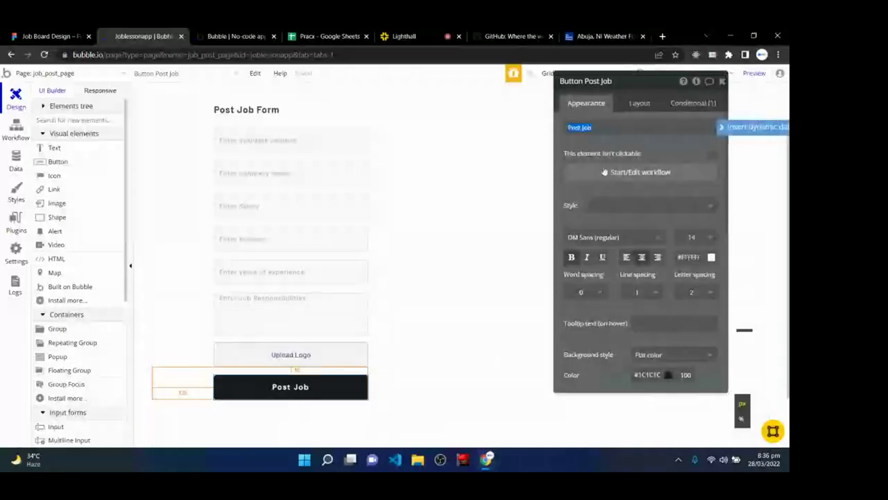
{"action": "left_click", "coordinate": [628, 127]}
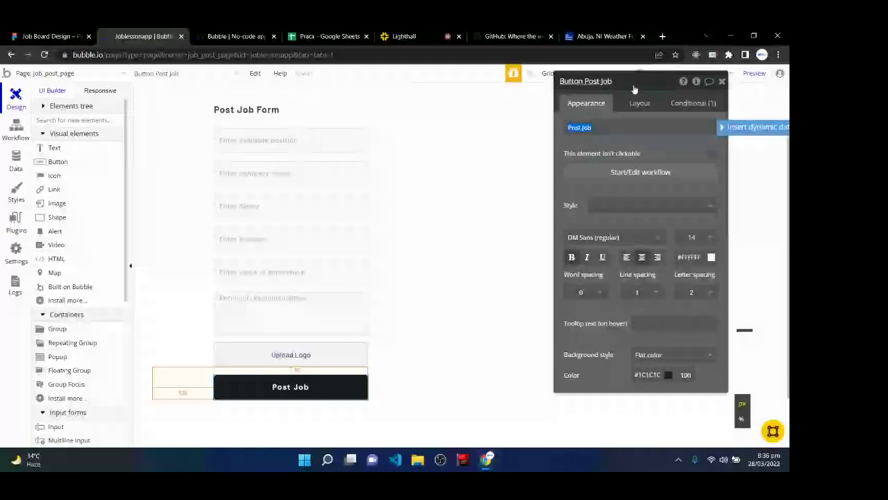
{"action": "left_click", "coordinate": [639, 174]}
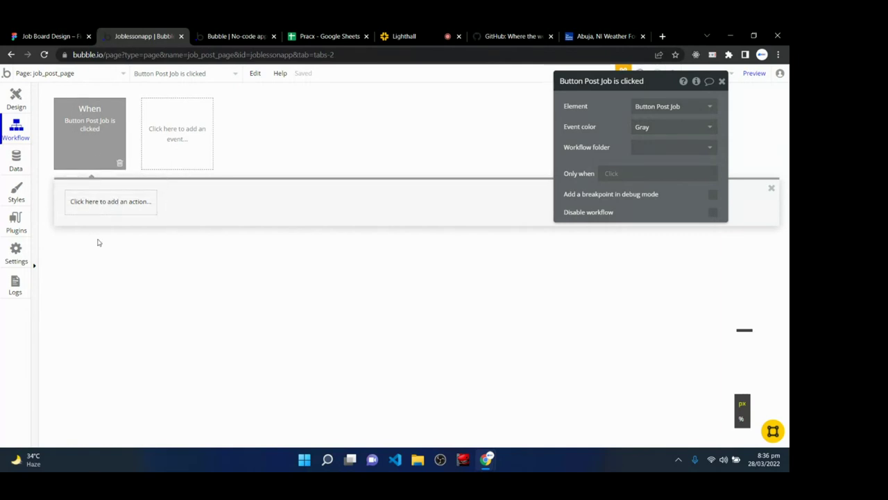
- Rename the button element to 'Post Job Button' and bring up its click workflow
{"action": "mouse_move", "coordinate": [85, 131]}
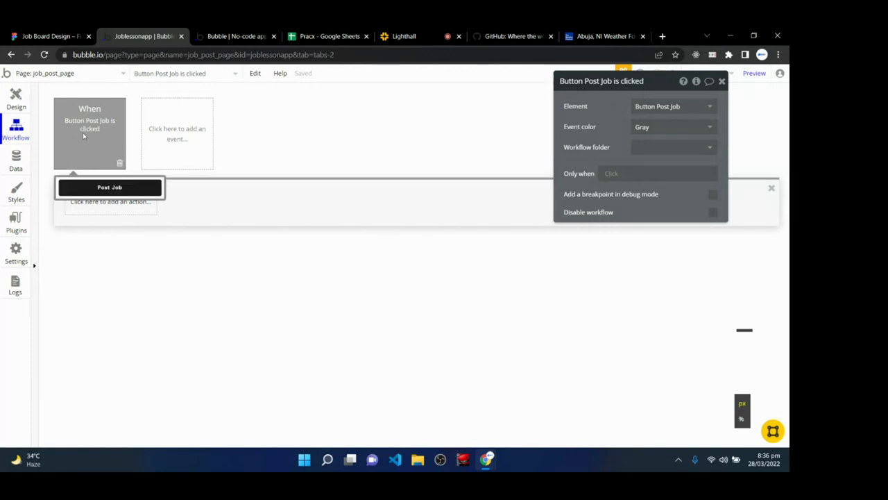
{"action": "left_click", "coordinate": [16, 99]}
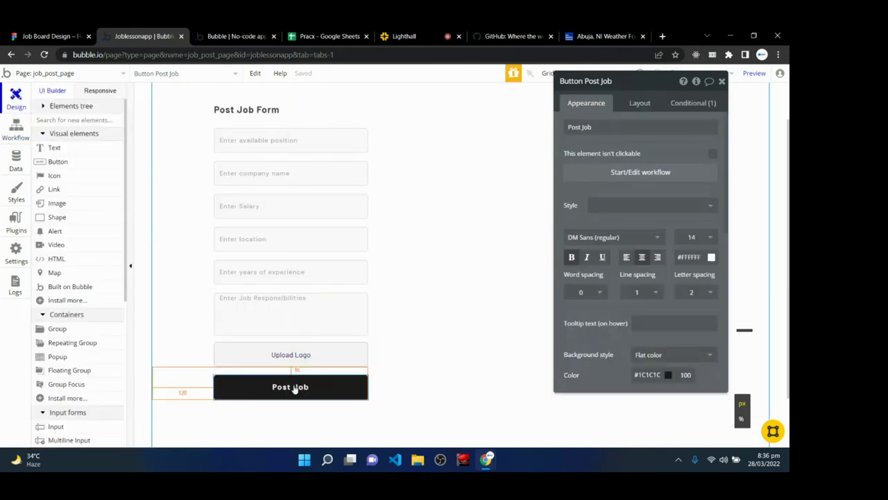
{"action": "double_click", "coordinate": [294, 389]}
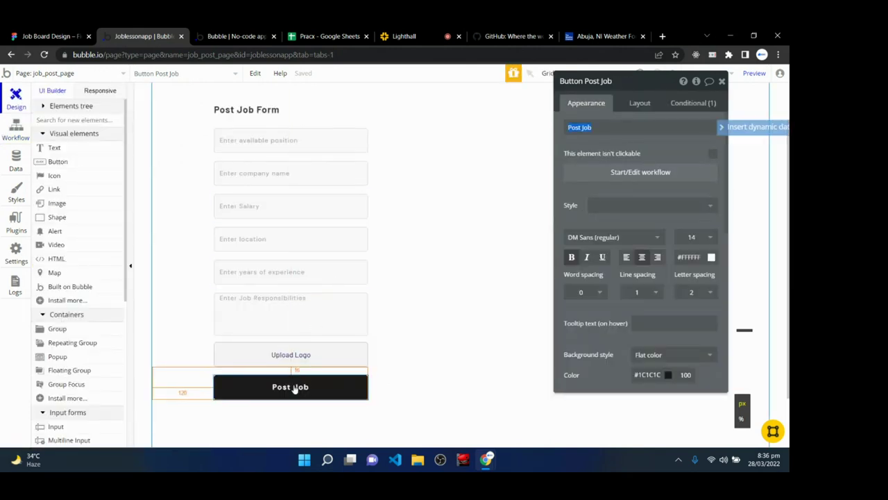
{"action": "left_click", "coordinate": [620, 86]}
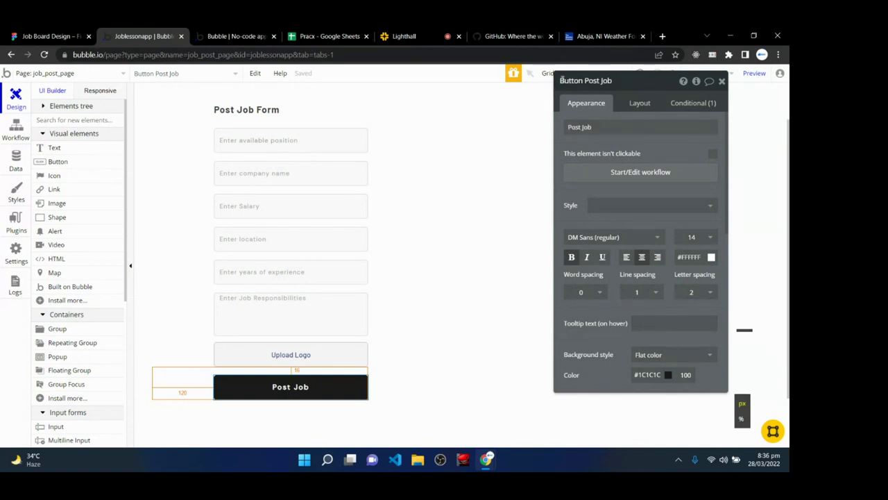
{"action": "left_click_drag", "start_coordinate": [612, 81], "coordinate": [542, 90]}
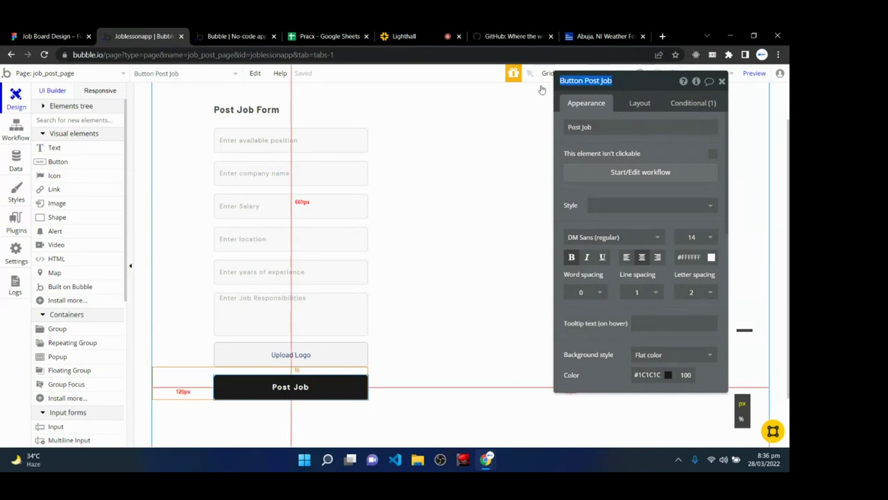
{"action": "type", "text": "Post Job Bu"}
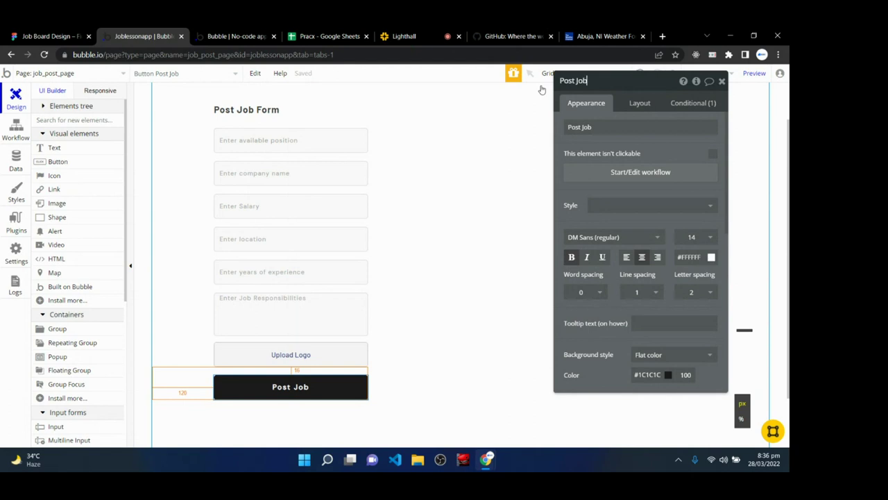
{"action": "type", "text": "tton"}
{"action": "key", "text": "Return"}
{"action": "left_click", "coordinate": [597, 173]}
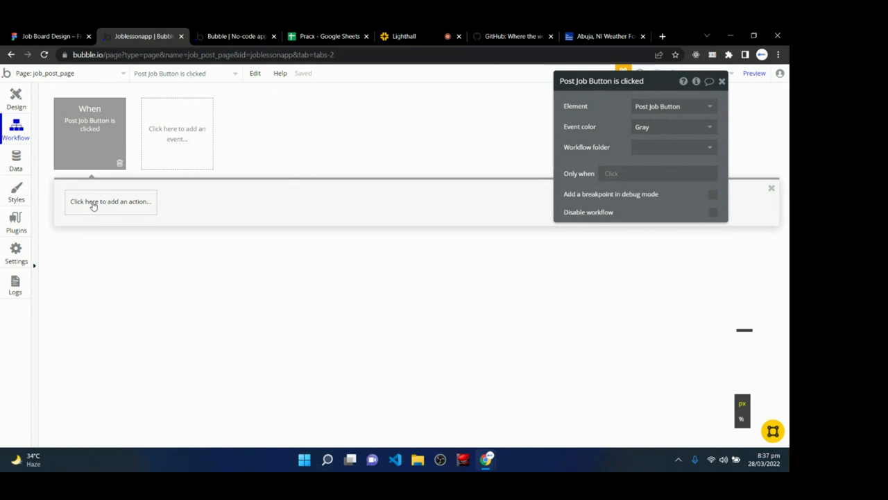
- Browse the action list without adding anything, then return to the button's workflow
{"action": "left_click", "coordinate": [93, 203]}
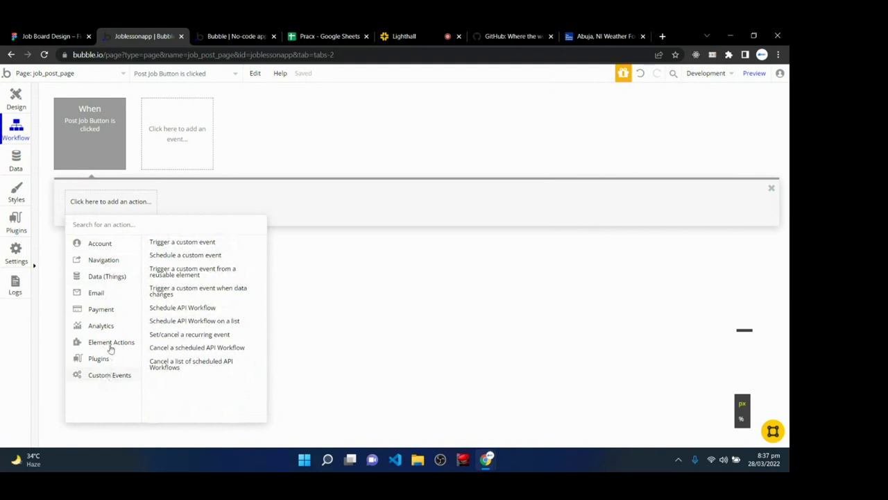
{"action": "mouse_move", "coordinate": [109, 304]}
{"action": "mouse_move", "coordinate": [109, 259]}
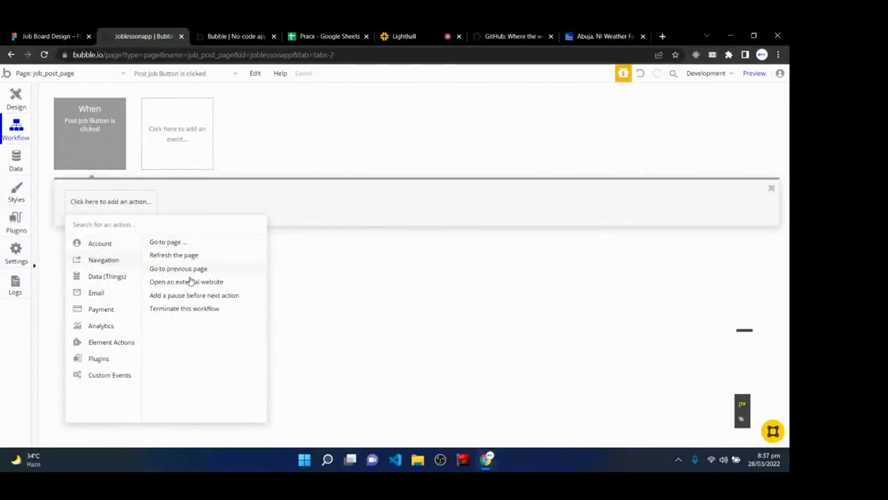
{"action": "mouse_move", "coordinate": [105, 299]}
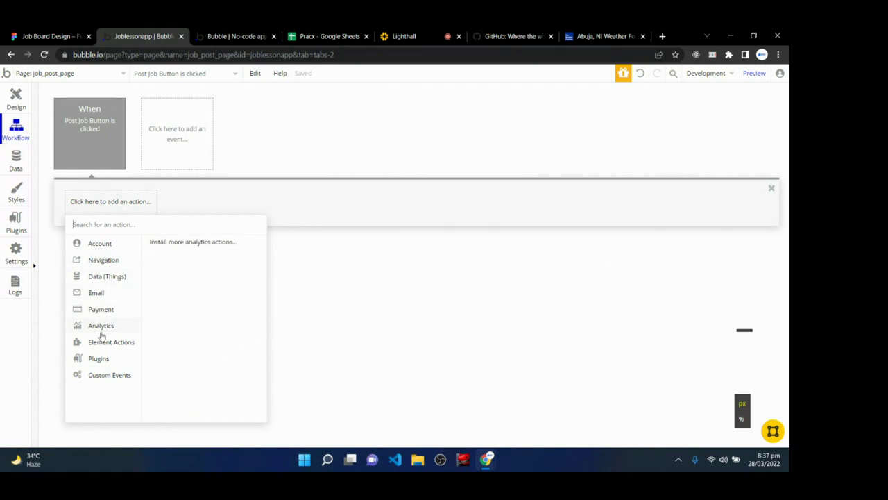
{"action": "mouse_move", "coordinate": [101, 345]}
{"action": "mouse_move", "coordinate": [101, 361]}
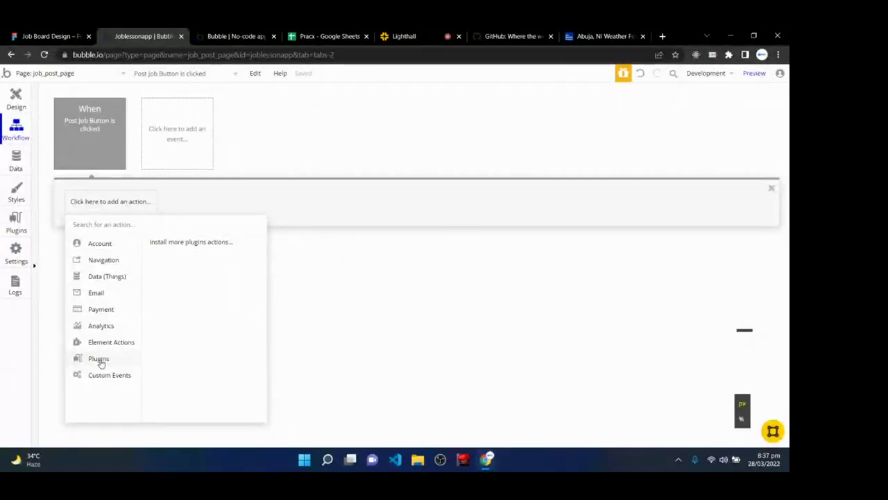
{"action": "mouse_move", "coordinate": [87, 243]}
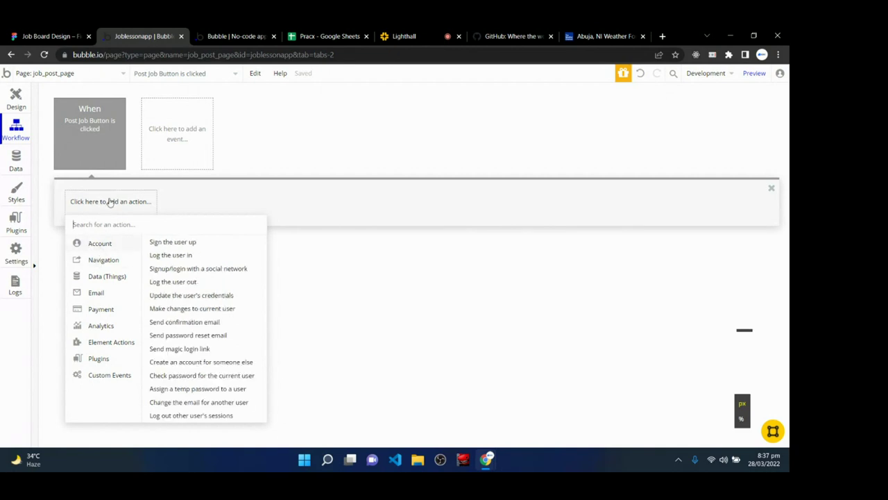
{"action": "left_click", "coordinate": [201, 201]}
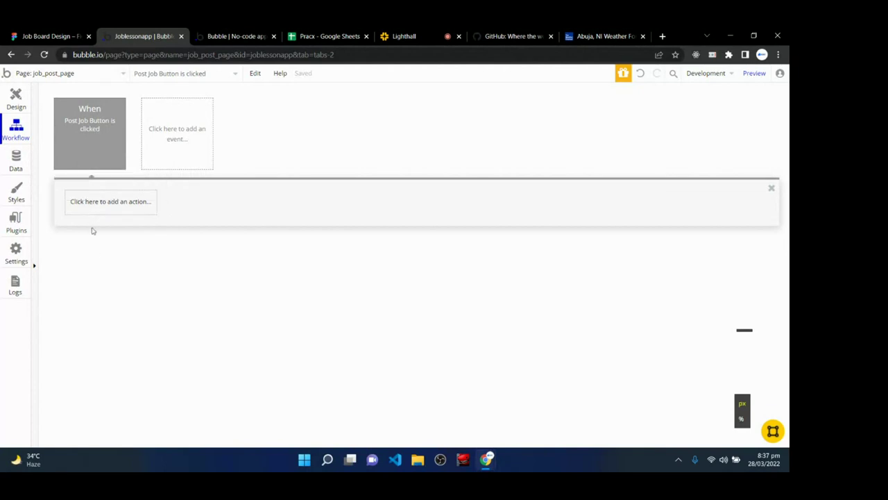
{"action": "left_click", "coordinate": [16, 98]}
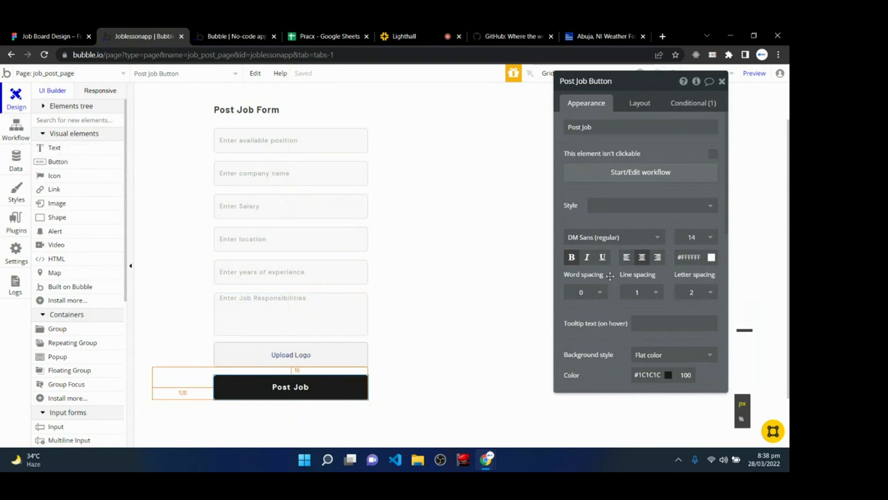
{"action": "left_click", "coordinate": [627, 175]}
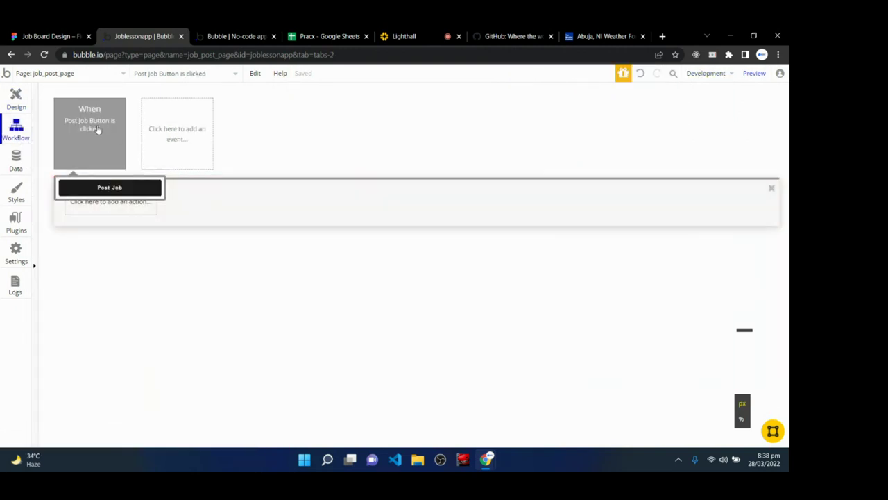
- Add 'Create a new thing…' from Data (Things) as Step 1
{"action": "left_click", "coordinate": [93, 205]}
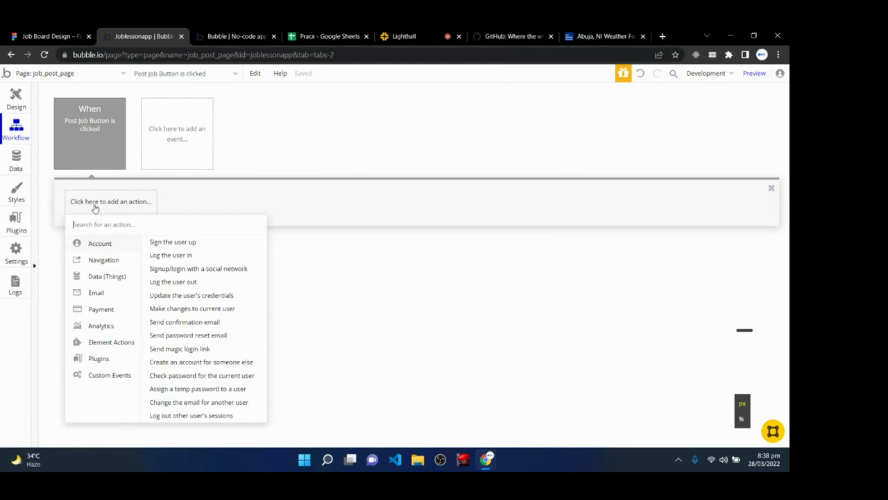
{"action": "mouse_move", "coordinate": [94, 276]}
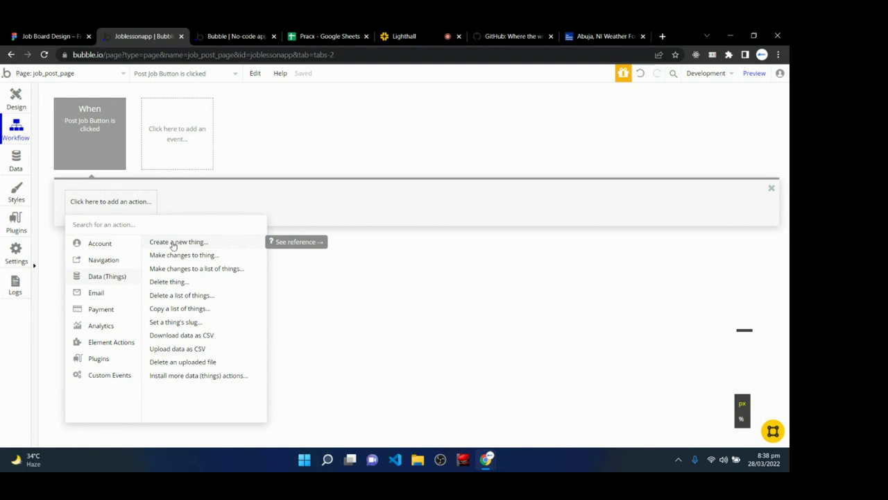
{"action": "mouse_move", "coordinate": [123, 309]}
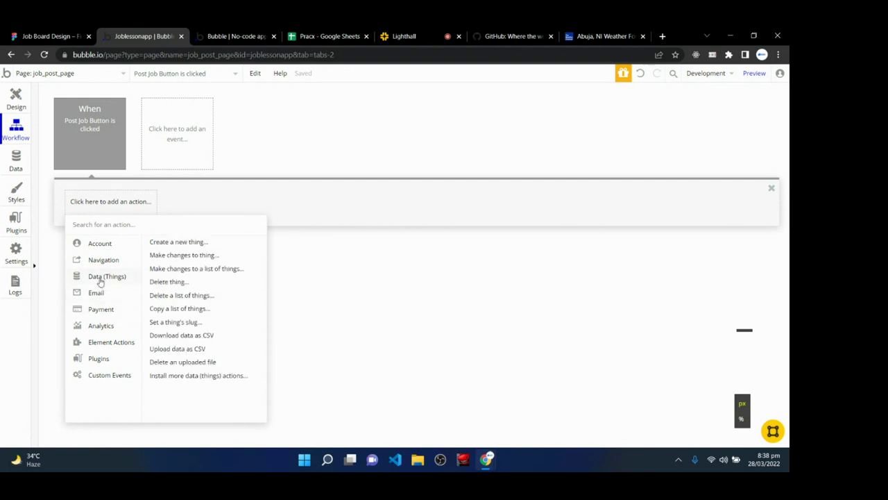
{"action": "left_click", "coordinate": [178, 243]}
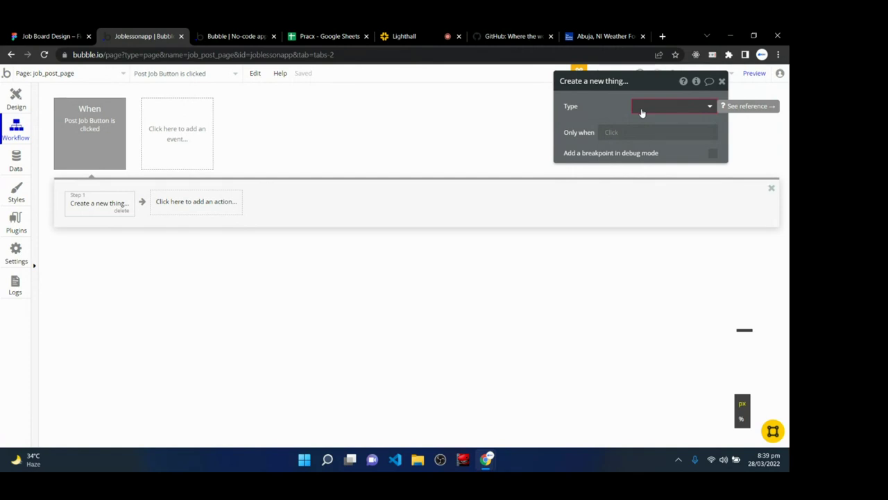
- Set the action's type to Job Post with all seven fields, then switch to the Lighthall class
{"action": "left_click", "coordinate": [642, 111]}
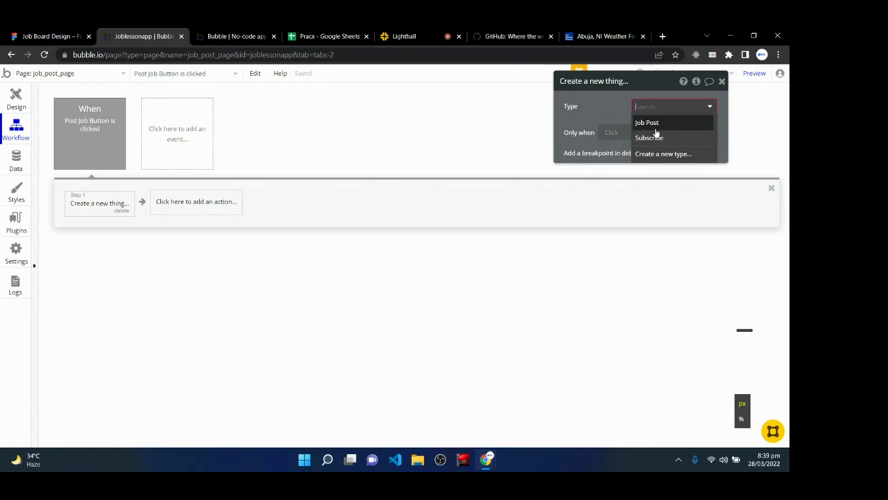
{"action": "left_click", "coordinate": [654, 122]}
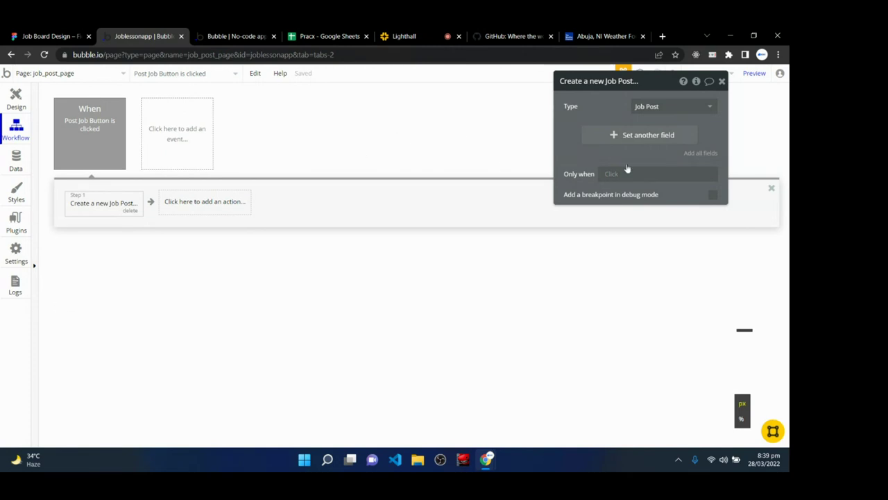
{"action": "left_click", "coordinate": [694, 157]}
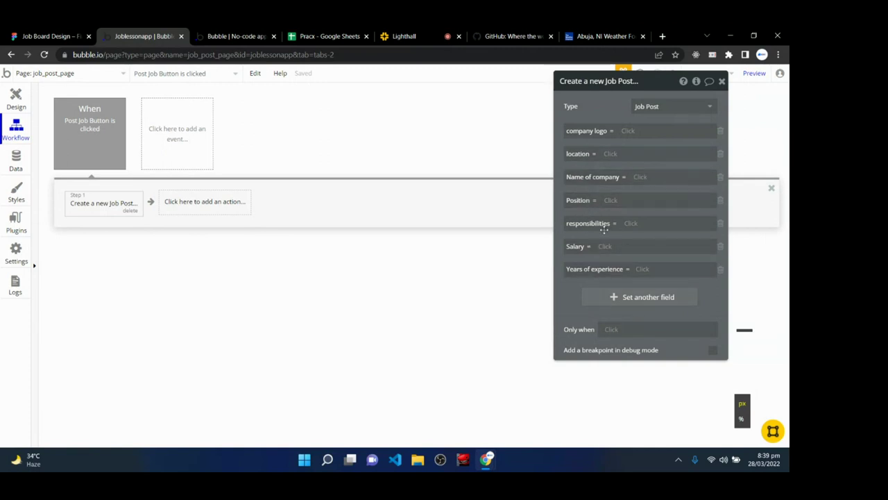
{"action": "left_click", "coordinate": [419, 30]}
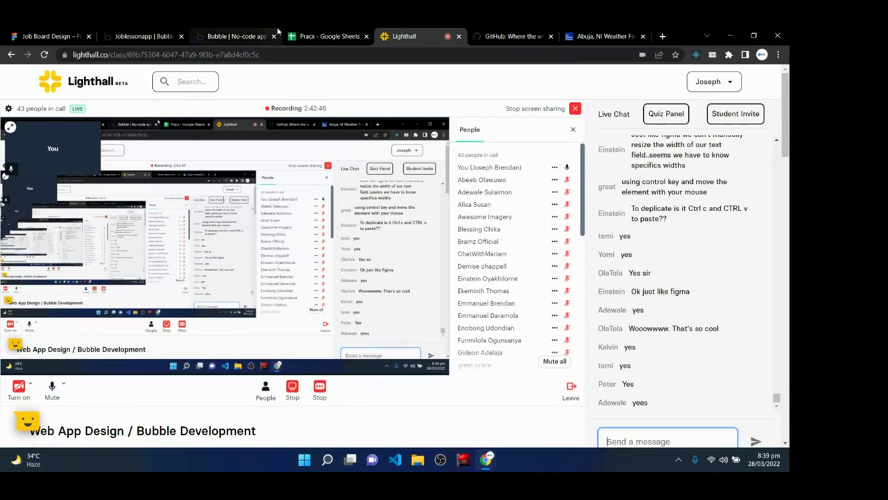
- Glance at the live Post Job Form preview, then return to the workflow editor
{"action": "left_click", "coordinate": [248, 33]}
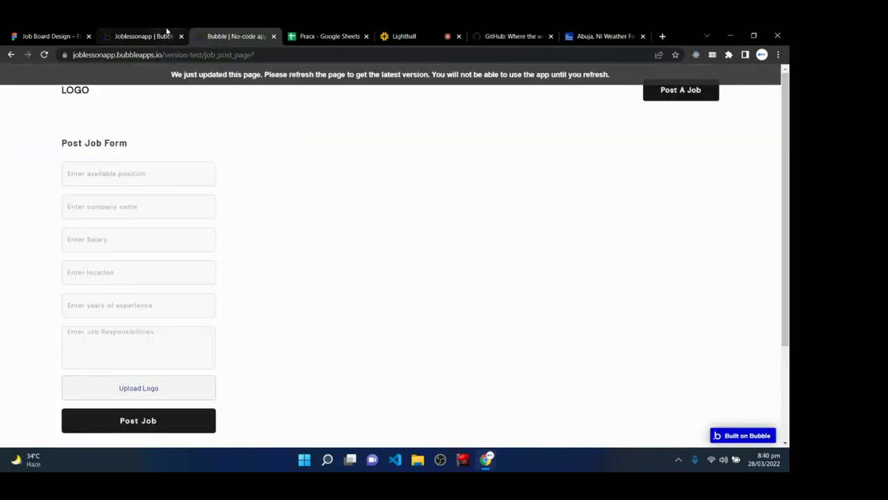
{"action": "left_click", "coordinate": [166, 31]}
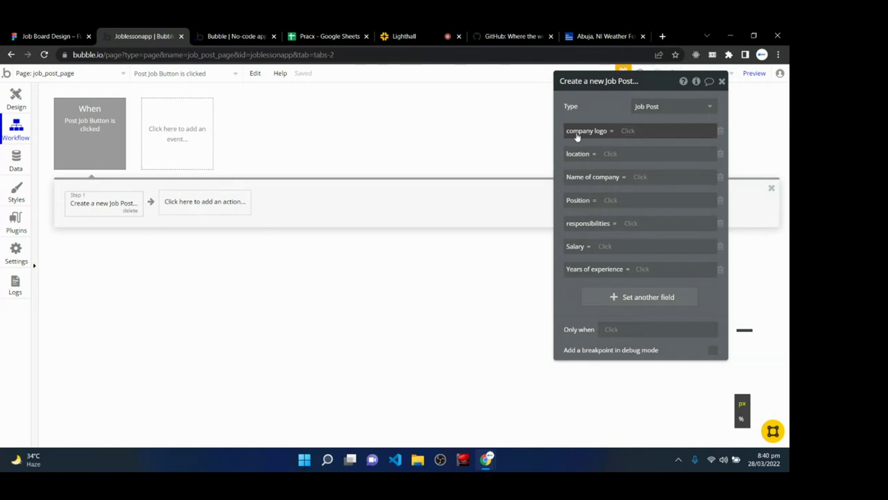
- Set company logo to PictureUploader Upload Logo's value
{"action": "left_click", "coordinate": [627, 130]}
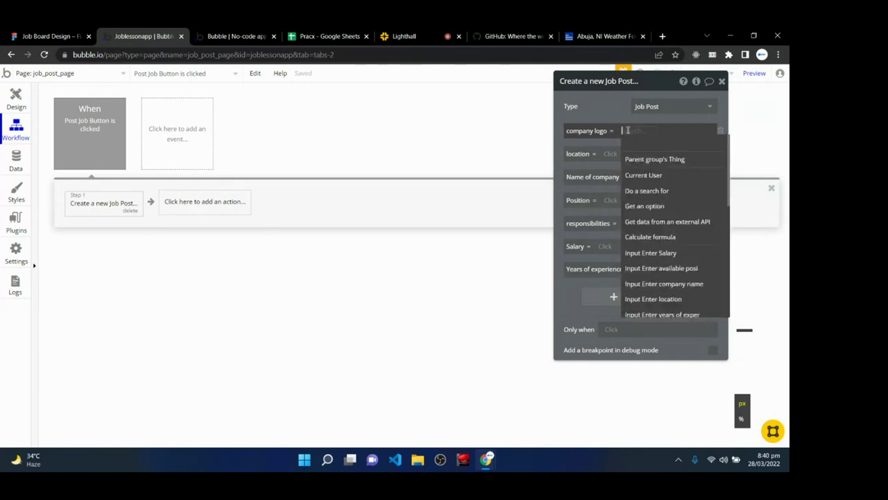
{"action": "left_click", "coordinate": [628, 133]}
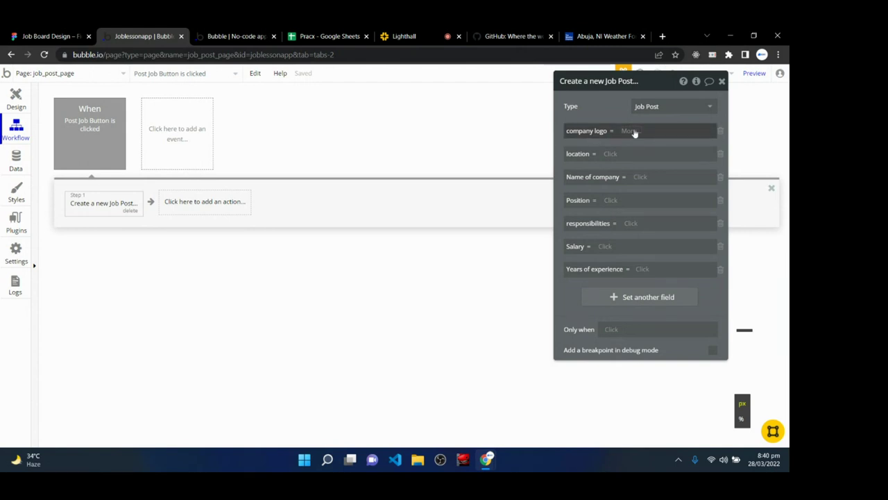
{"action": "left_click", "coordinate": [633, 131]}
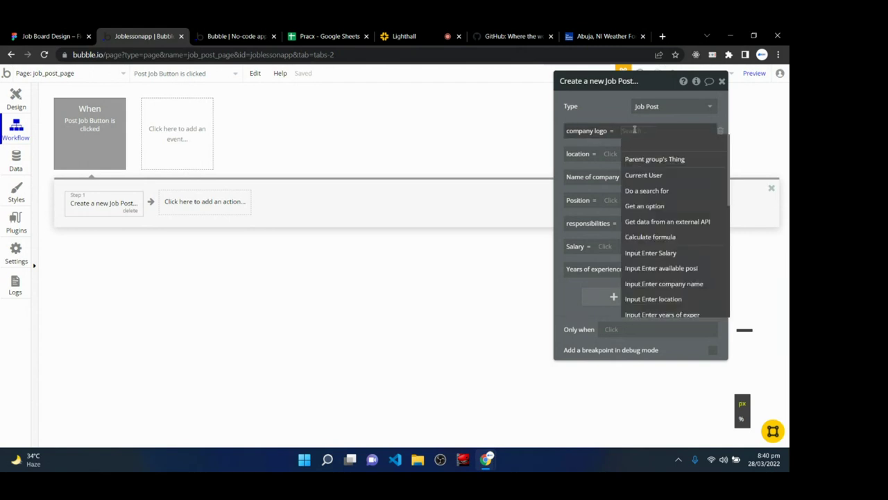
{"action": "scroll", "coordinate": [669, 278], "scroll_direction": "down", "scroll_amount": 1}
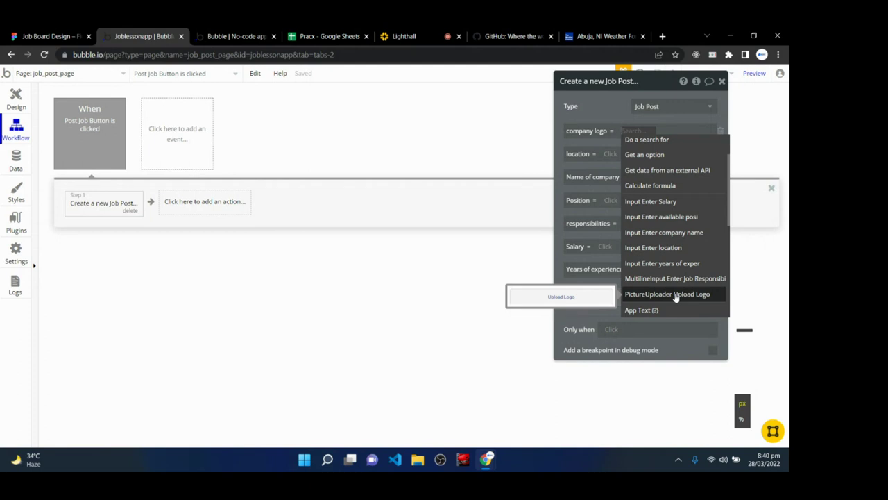
{"action": "left_click", "coordinate": [668, 294]}
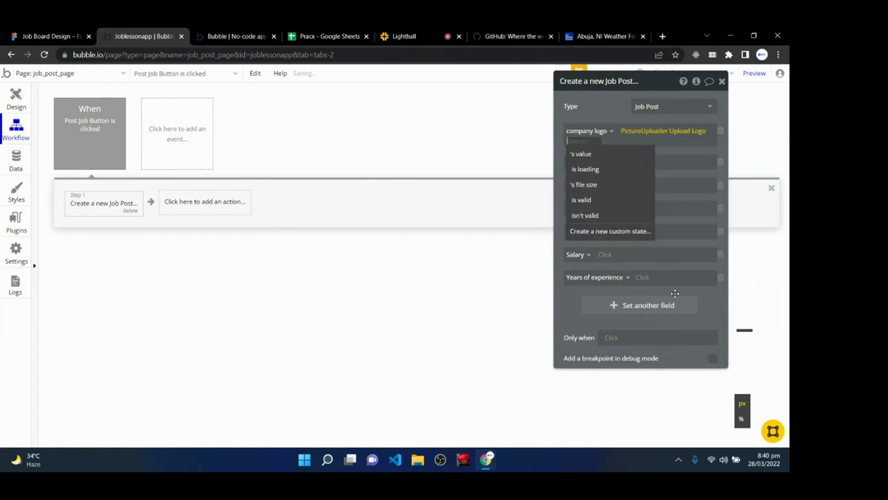
{"action": "left_click", "coordinate": [602, 154]}
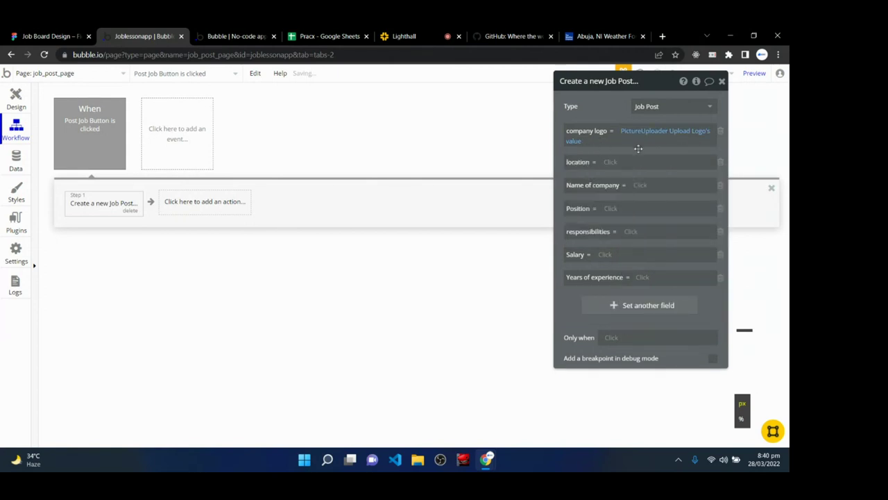
- Check the Post Job Form in the Design tab, then return to the workflow
{"action": "left_click", "coordinate": [28, 75]}
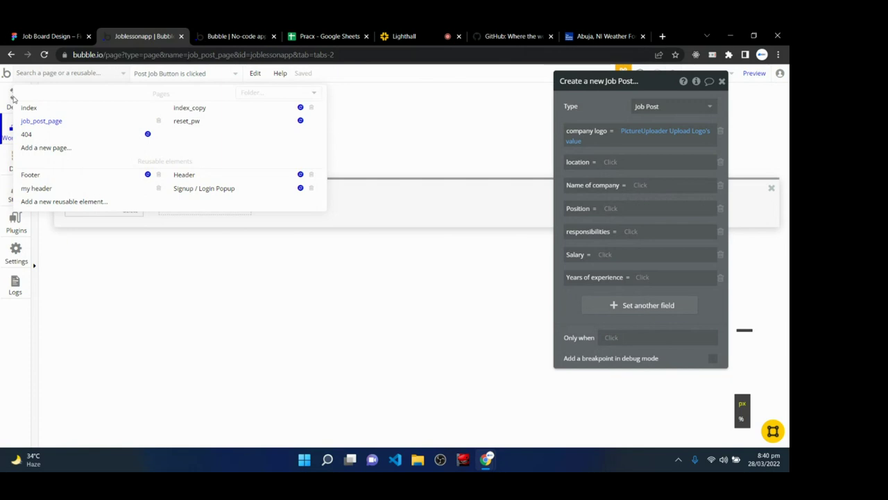
{"action": "left_click", "coordinate": [13, 100]}
{"action": "left_click", "coordinate": [15, 97]}
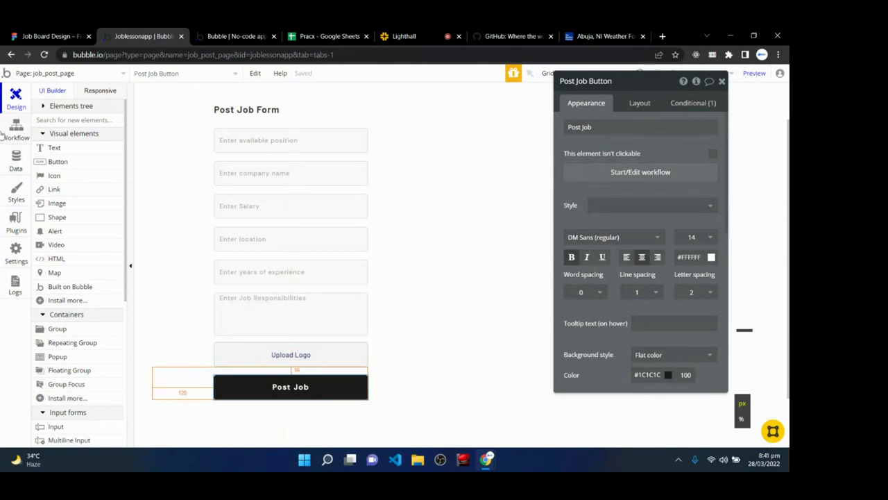
{"action": "left_click", "coordinate": [15, 131]}
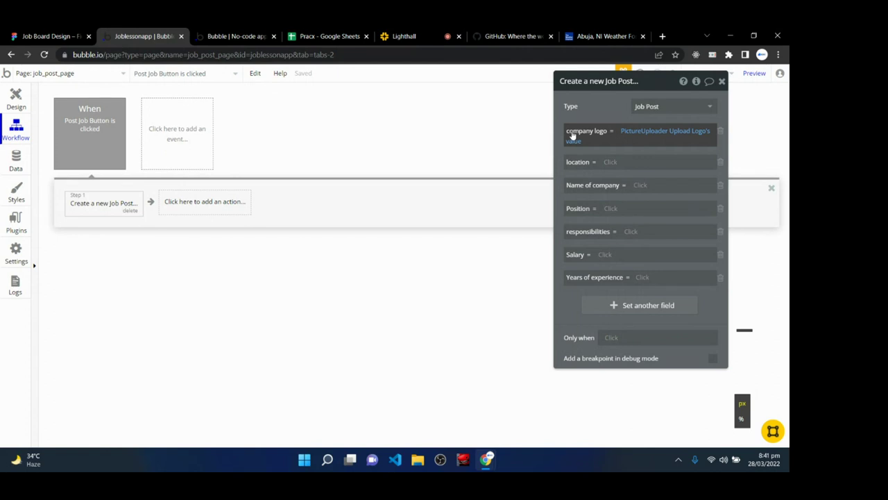
- Inspect the location input's properties in the Design view before returning to the workflow
{"action": "left_click", "coordinate": [611, 162]}
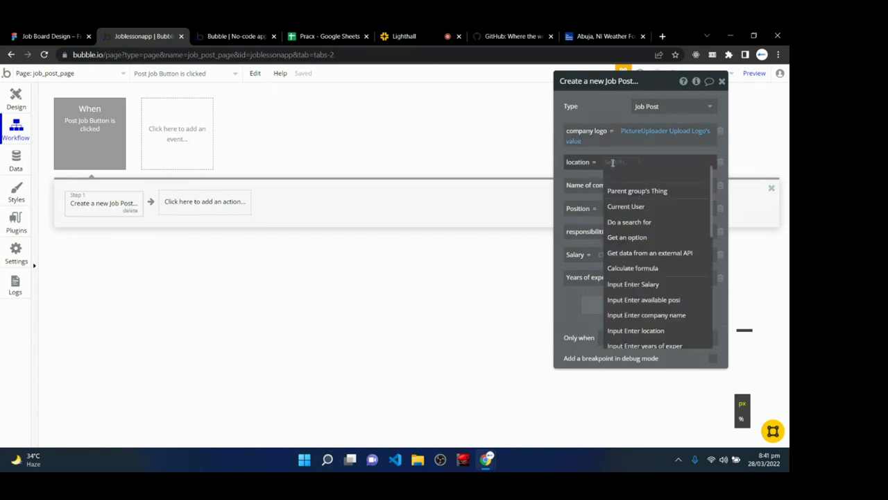
{"action": "scroll", "coordinate": [632, 278], "scroll_direction": "down", "scroll_amount": 1}
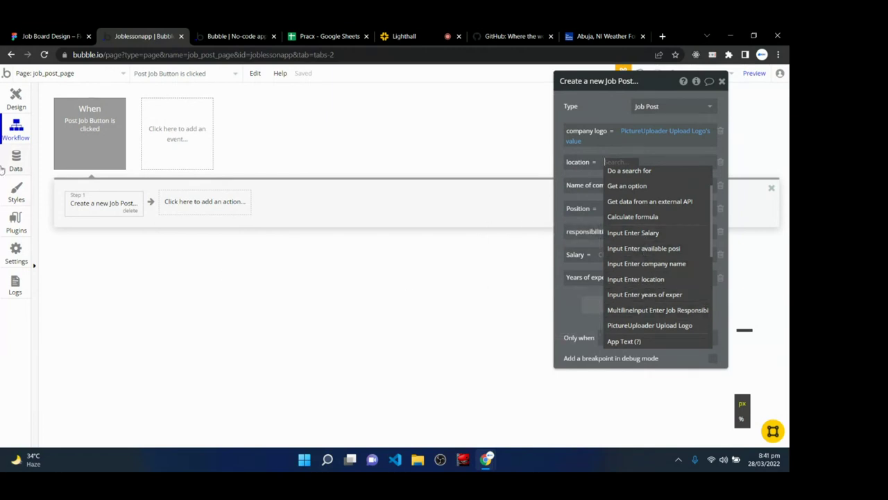
{"action": "left_click", "coordinate": [16, 99]}
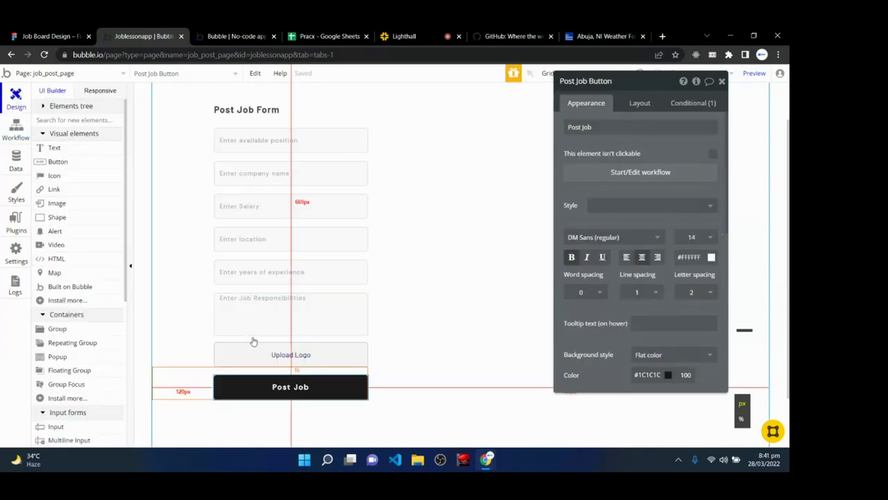
{"action": "left_click", "coordinate": [721, 81]}
{"action": "double_click", "coordinate": [255, 240]}
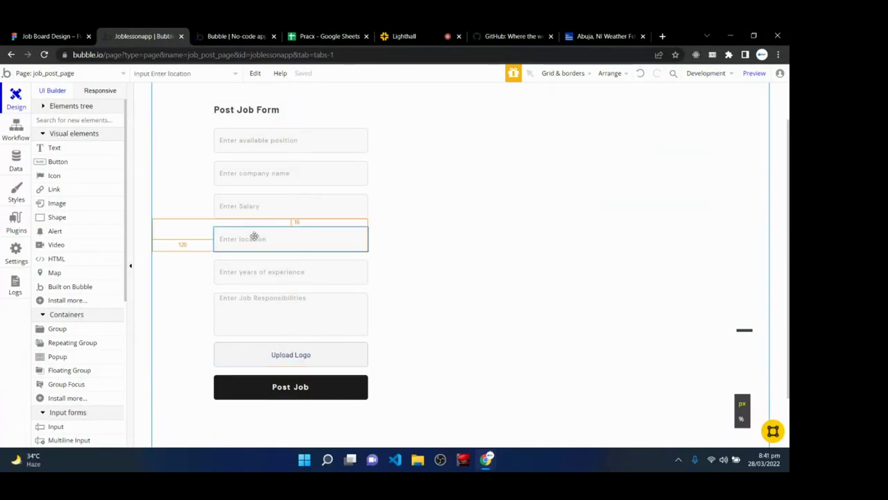
{"action": "left_click_drag", "start_coordinate": [632, 83], "coordinate": [608, 93]}
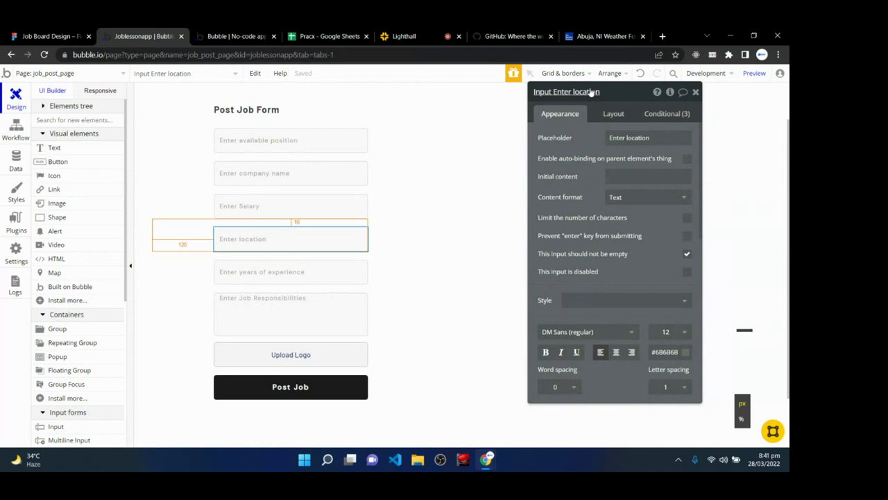
{"action": "left_click", "coordinate": [695, 91]}
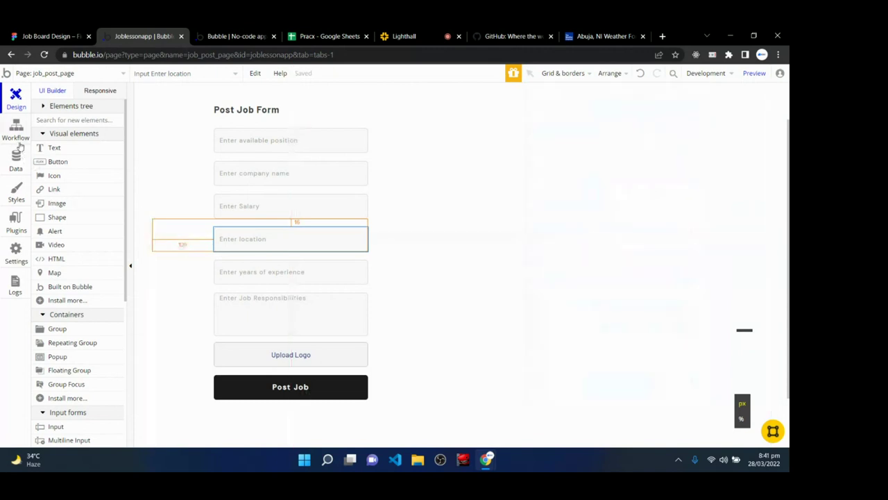
{"action": "left_click", "coordinate": [16, 133]}
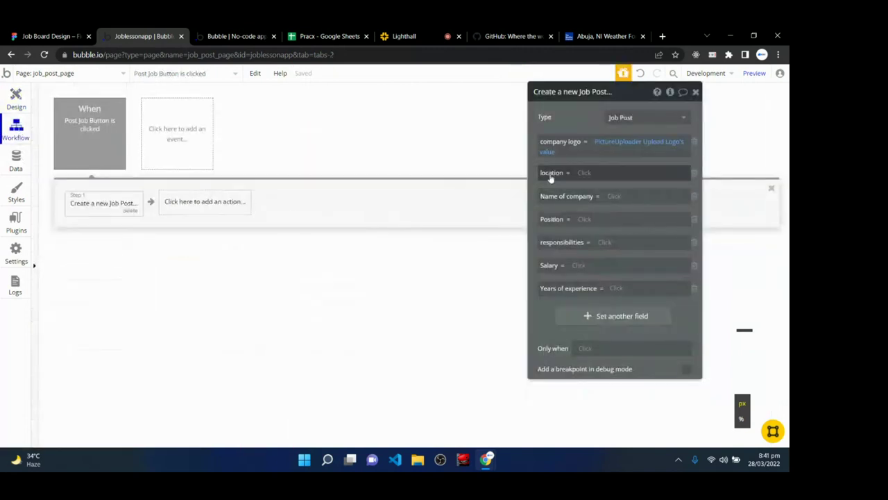
- Set location to Input Enter location's value, then switch to the Lighthall class
{"action": "left_click", "coordinate": [584, 175]}
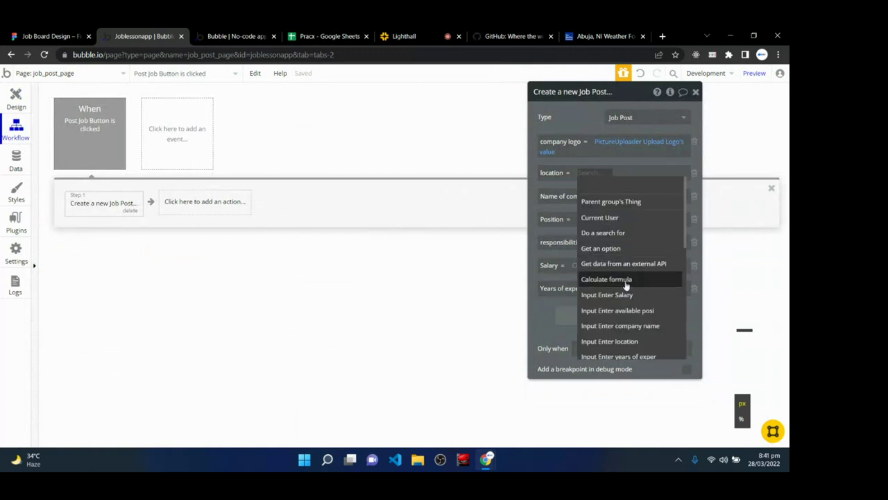
{"action": "scroll", "coordinate": [626, 285], "scroll_direction": "down", "scroll_amount": 2}
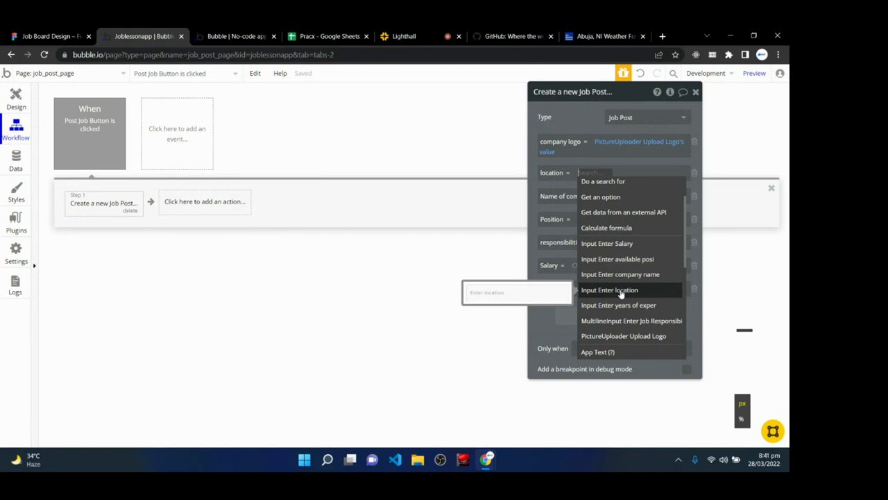
{"action": "left_click", "coordinate": [621, 290]}
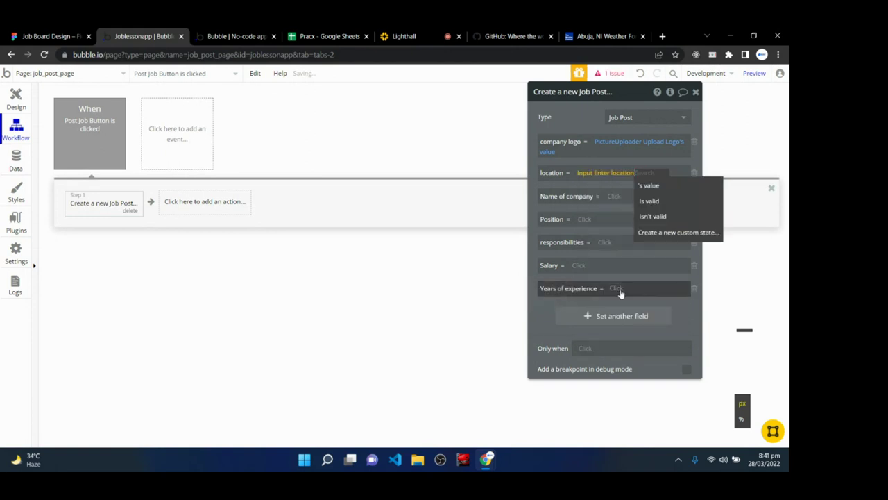
{"action": "left_click", "coordinate": [664, 186]}
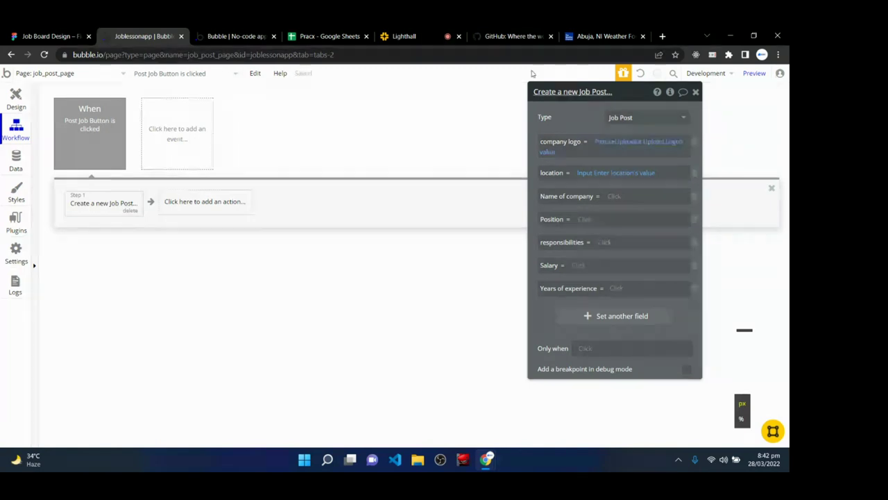
{"action": "left_click", "coordinate": [437, 35]}
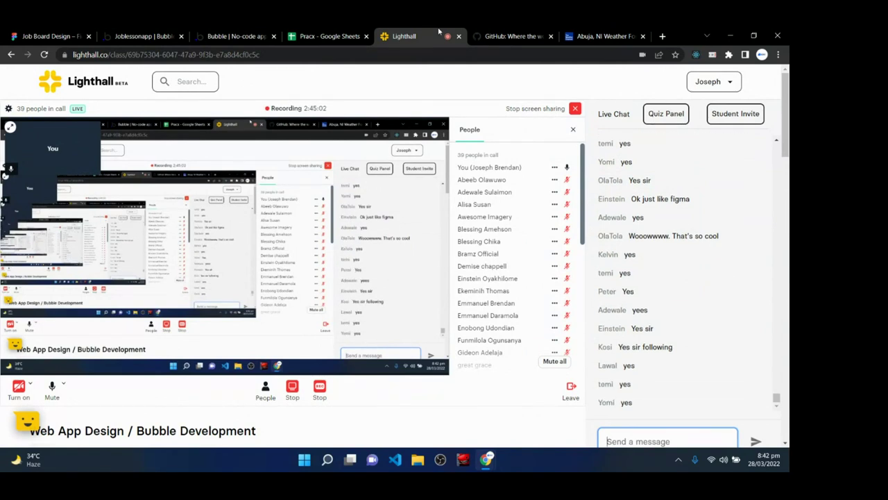
- Map the Job Post's Name of company and Position to their form inputs' values
{"action": "left_click", "coordinate": [142, 37]}
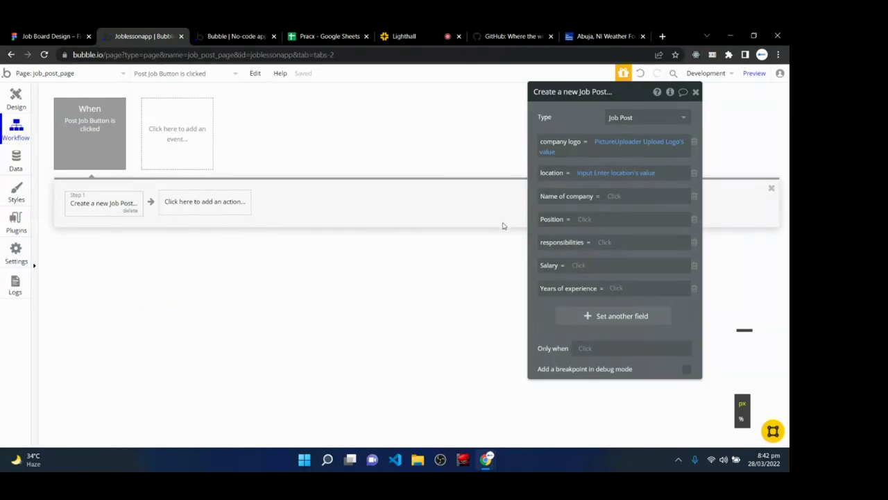
{"action": "left_click", "coordinate": [616, 197]}
{"action": "scroll", "coordinate": [654, 320], "scroll_direction": "down", "scroll_amount": 1}
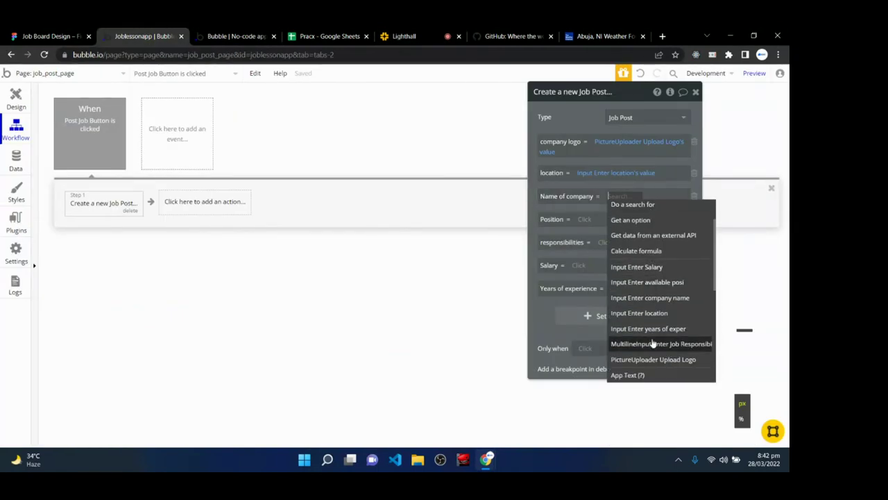
{"action": "left_click", "coordinate": [661, 303]}
{"action": "left_click", "coordinate": [573, 234]}
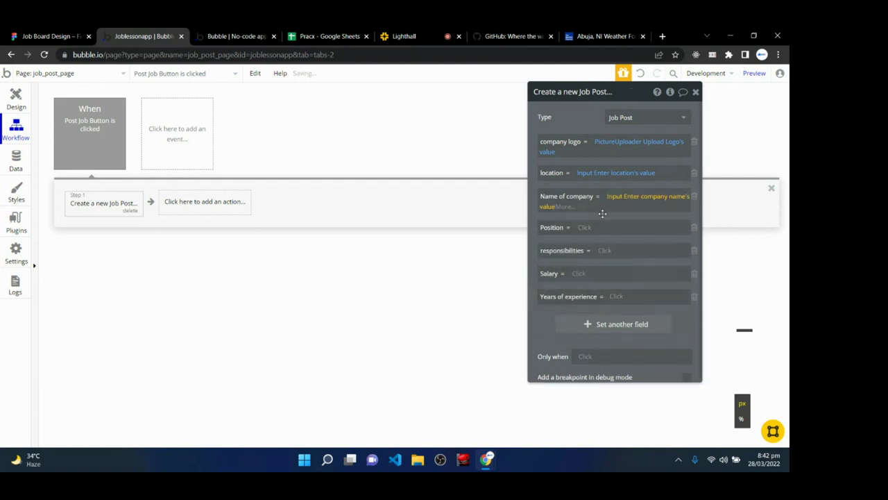
{"action": "left_click", "coordinate": [581, 229]}
{"action": "scroll", "coordinate": [610, 361], "scroll_direction": "down", "scroll_amount": 3}
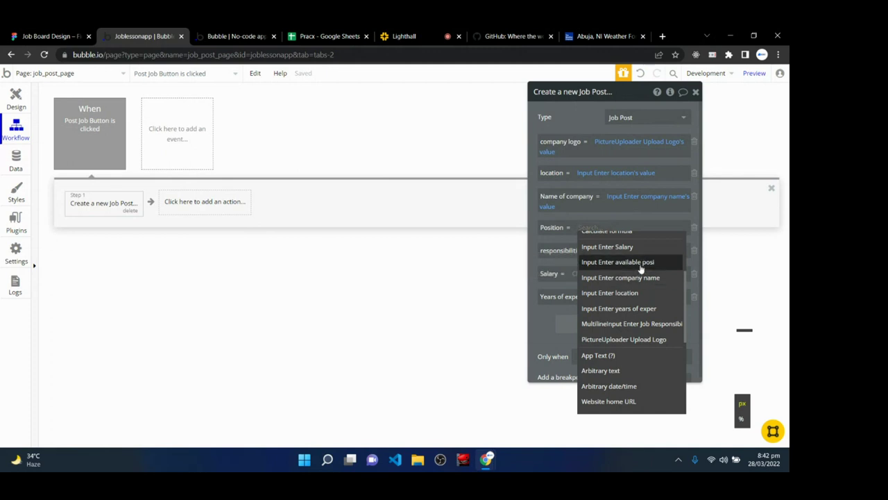
{"action": "left_click", "coordinate": [617, 262]}
{"action": "left_click", "coordinate": [663, 240]}
- Map responsibilities, Salary and Years of experience to their matching inputs' values
{"action": "left_click", "coordinate": [614, 253]}
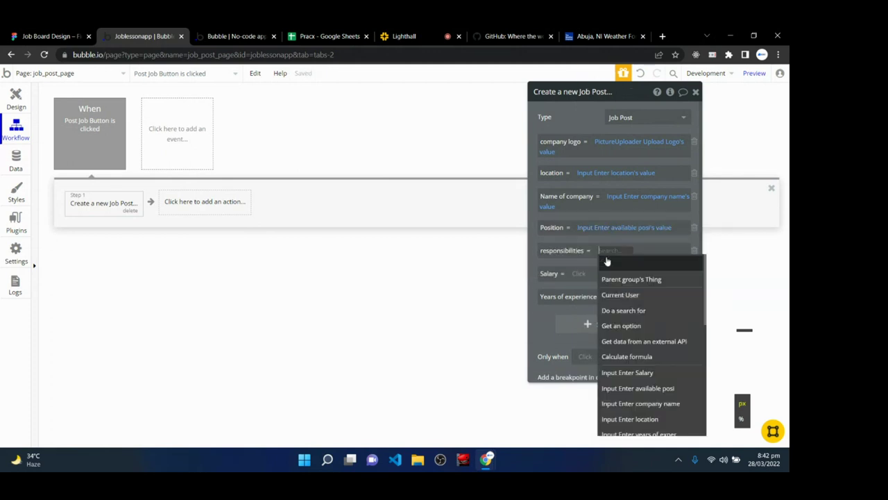
{"action": "scroll", "coordinate": [626, 382], "scroll_direction": "down", "scroll_amount": 2}
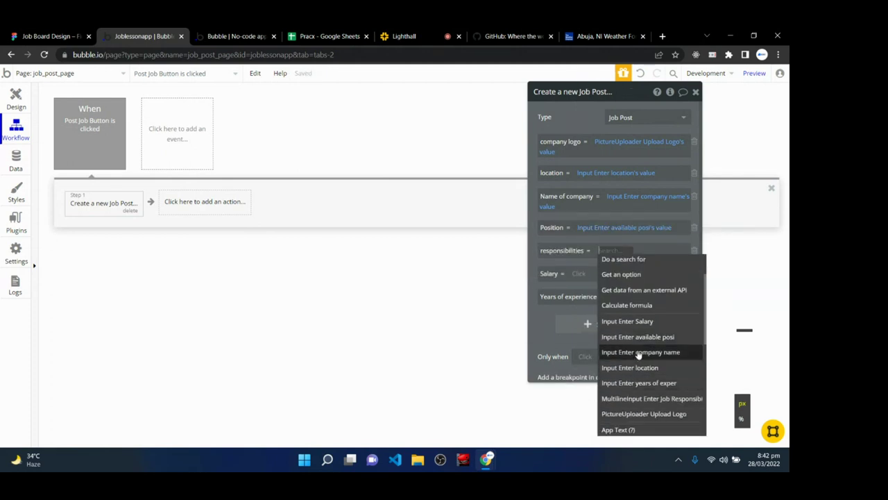
{"action": "left_click", "coordinate": [652, 399]}
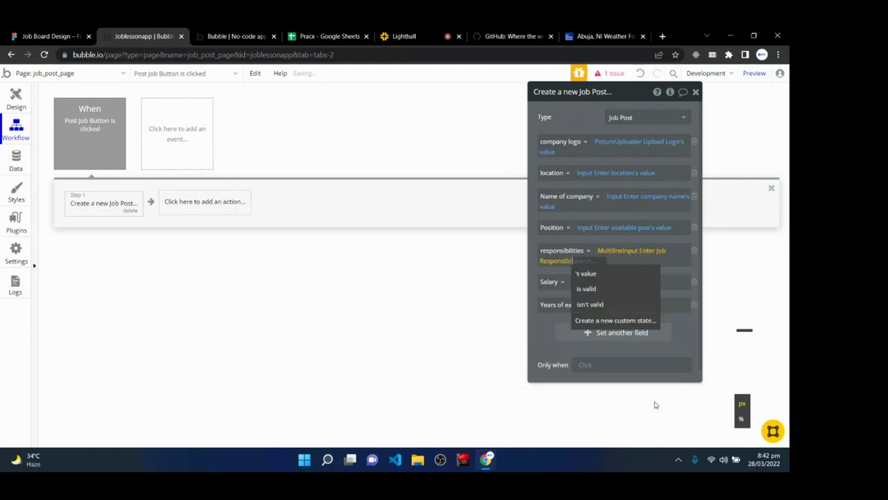
{"action": "left_click", "coordinate": [588, 274]}
{"action": "left_click", "coordinate": [581, 281]}
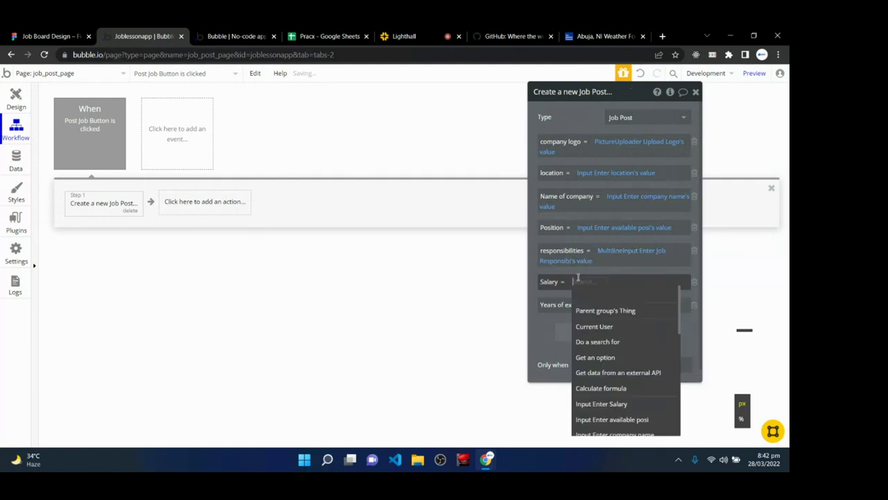
{"action": "left_click", "coordinate": [601, 403]}
{"action": "left_click", "coordinate": [639, 295]}
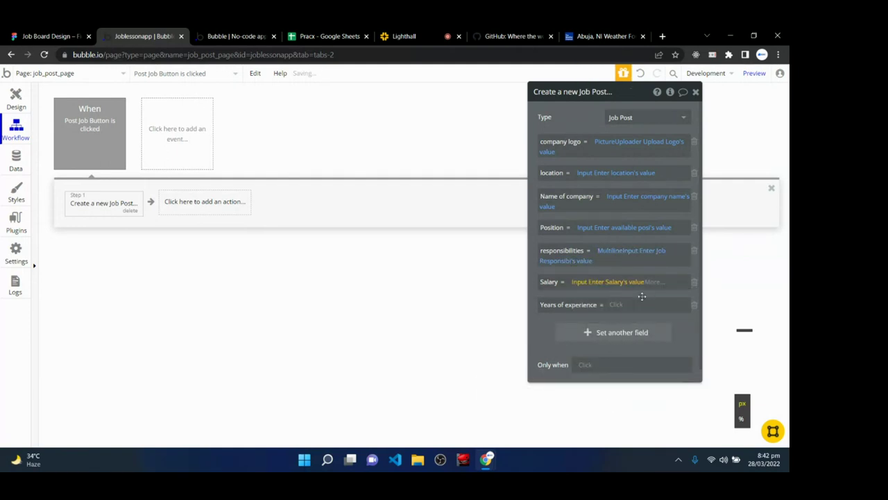
{"action": "left_click", "coordinate": [618, 309]}
{"action": "scroll", "coordinate": [646, 409], "scroll_direction": "down", "scroll_amount": 4}
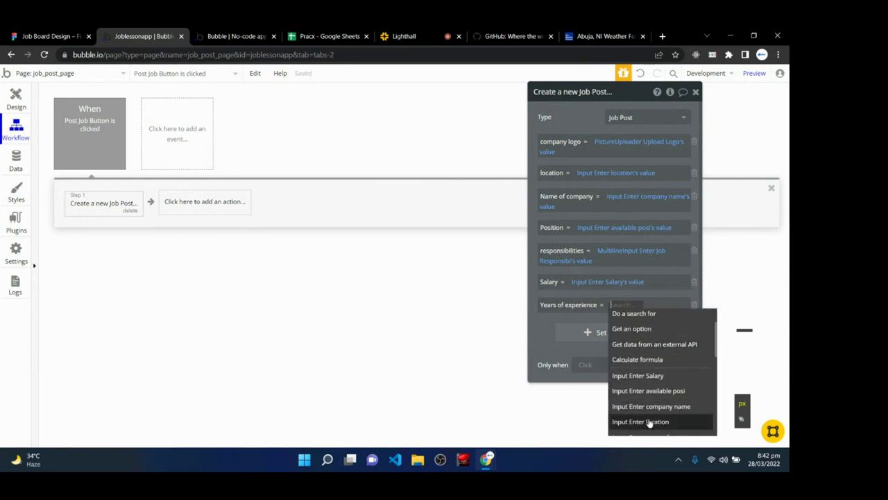
{"action": "left_click", "coordinate": [659, 385]}
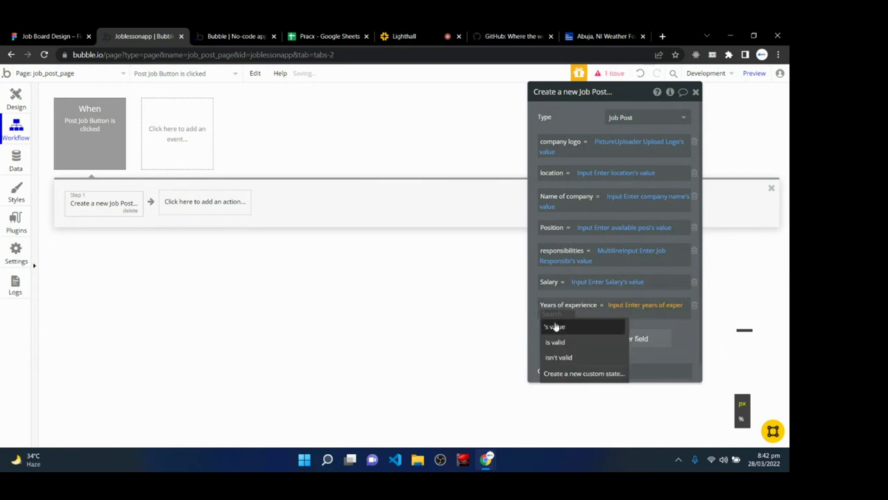
{"action": "left_click", "coordinate": [555, 325]}
{"action": "left_click", "coordinate": [682, 339]}
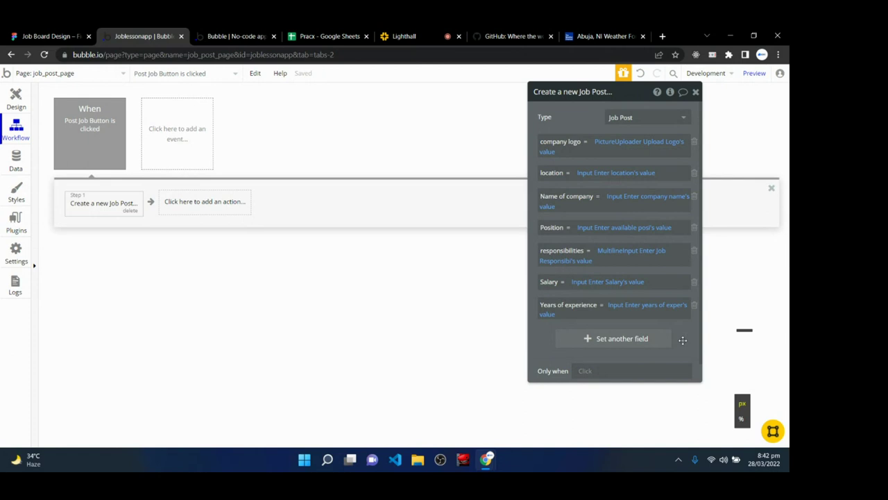
{"action": "left_click", "coordinate": [16, 100]}
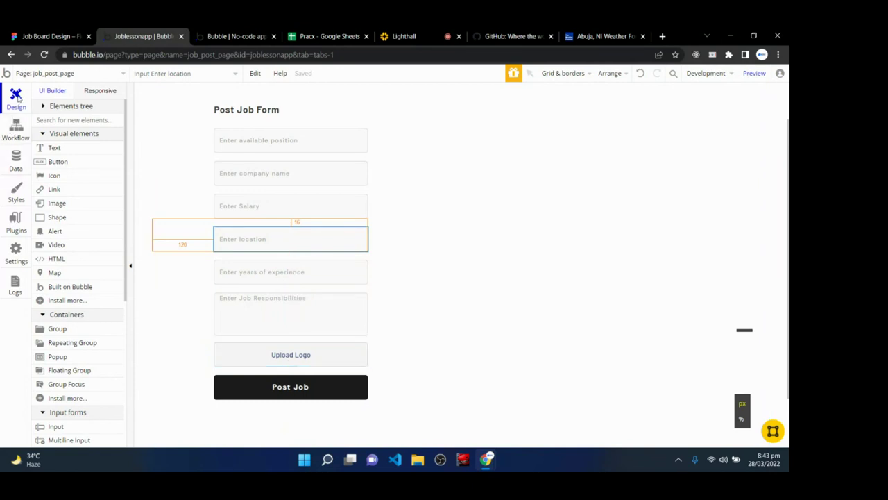
- Add Reset relevant inputs as Step 2 after creating the Job Post
{"action": "left_click", "coordinate": [16, 131]}
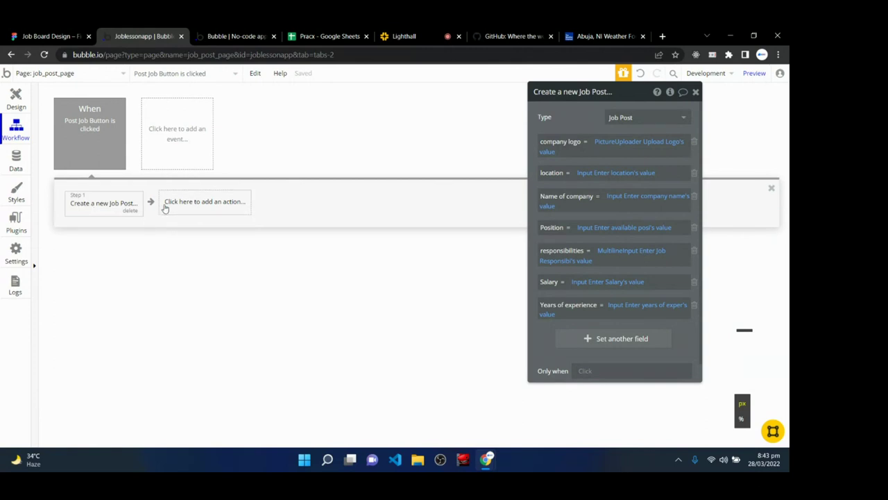
{"action": "left_click", "coordinate": [218, 206]}
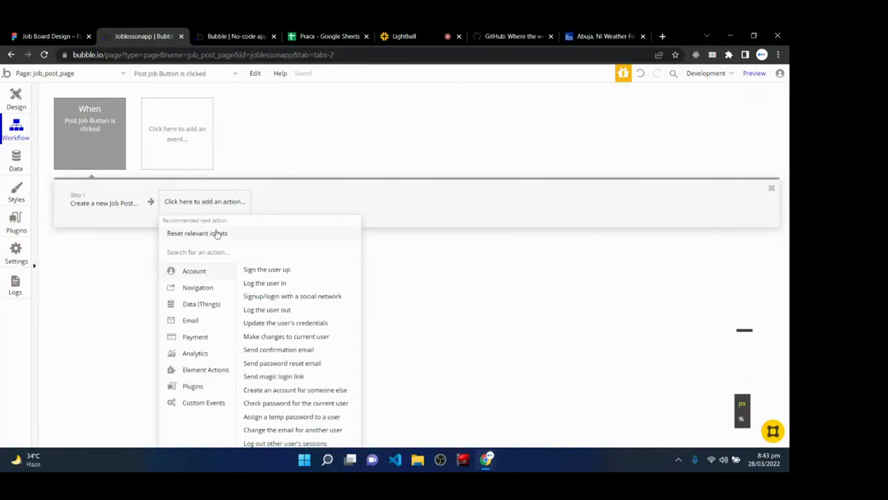
{"action": "mouse_move", "coordinate": [217, 234]}
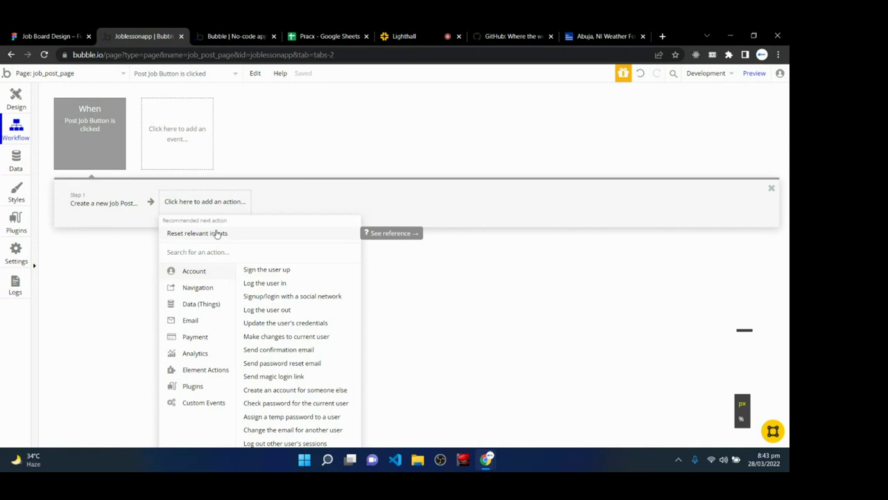
{"action": "left_click", "coordinate": [217, 234]}
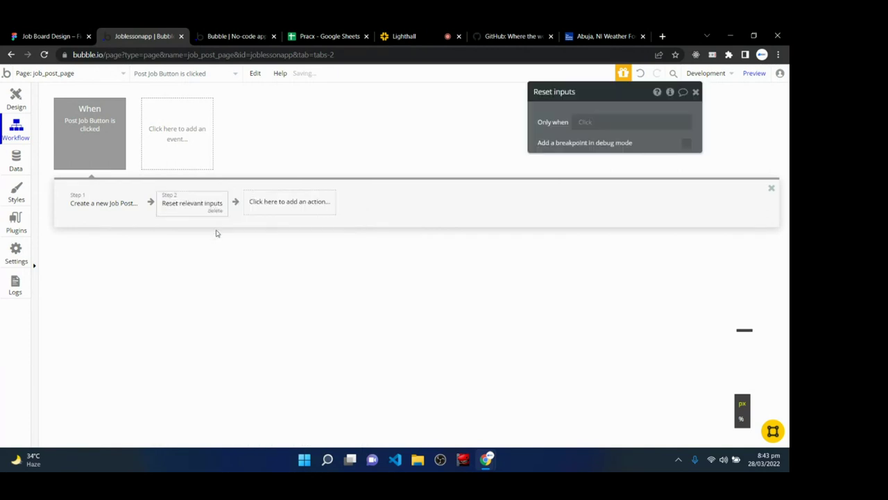
{"action": "left_click", "coordinate": [236, 35]}
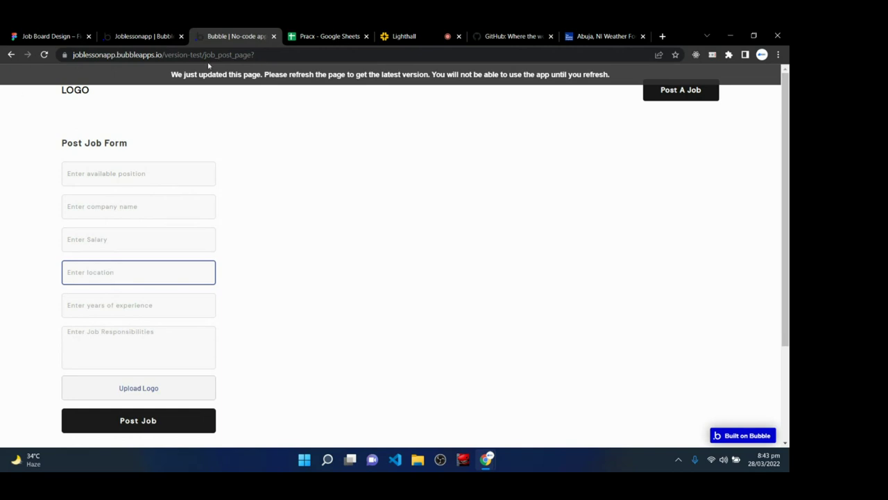
- Return to the Joblessonapp editor, glancing at the add-action list without adding anything
{"action": "left_click", "coordinate": [123, 33]}
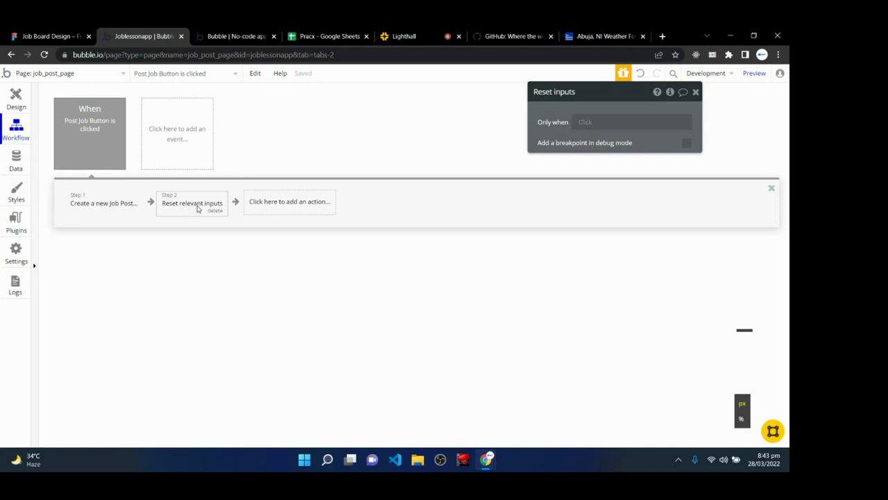
{"action": "left_click", "coordinate": [282, 202]}
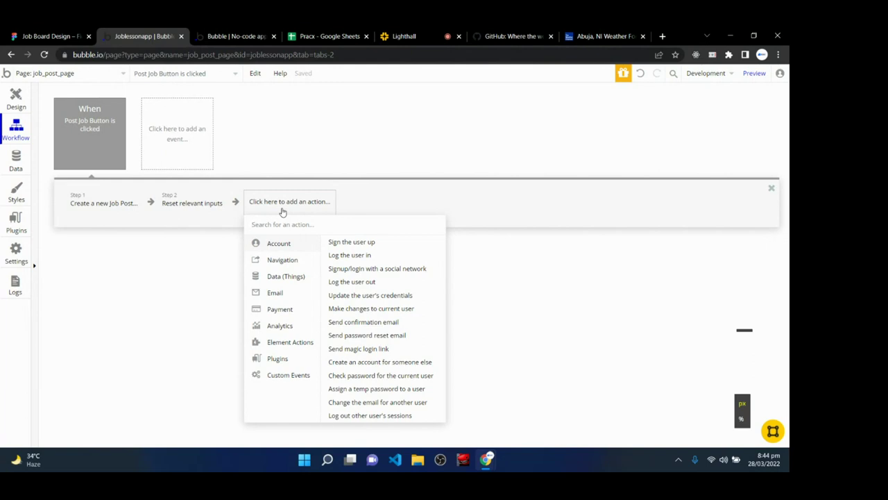
{"action": "left_click", "coordinate": [356, 203]}
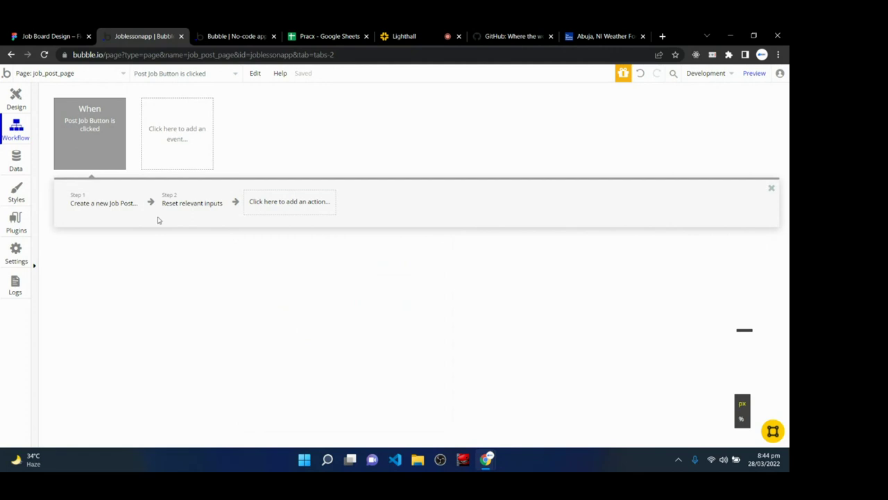
- Reload the running job post page preview
{"action": "left_click", "coordinate": [14, 99]}
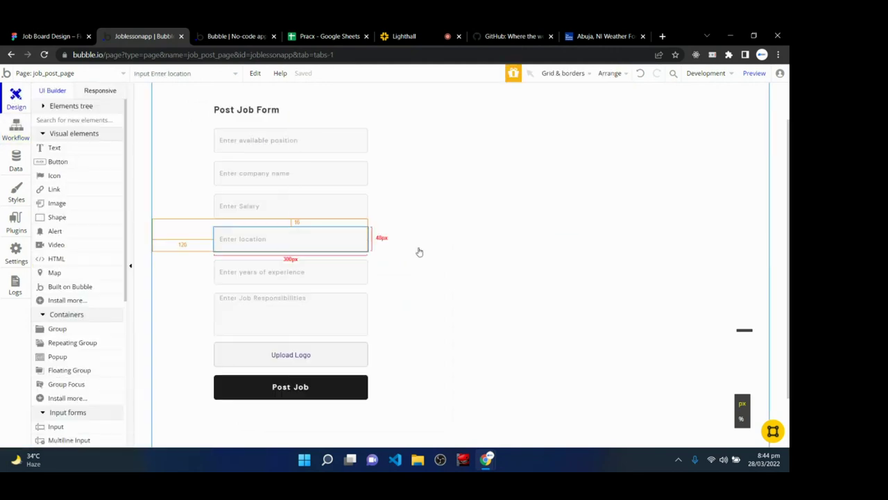
{"action": "left_click", "coordinate": [236, 36]}
{"action": "key", "text": "ctrl+r"}
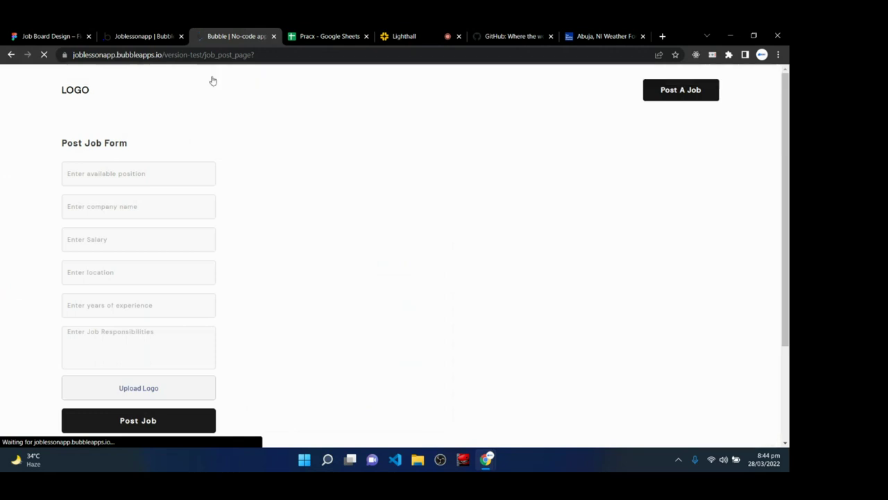
- Confirm All Job Posts still holds no records, then select the preview page's URL
{"action": "left_click", "coordinate": [144, 33]}
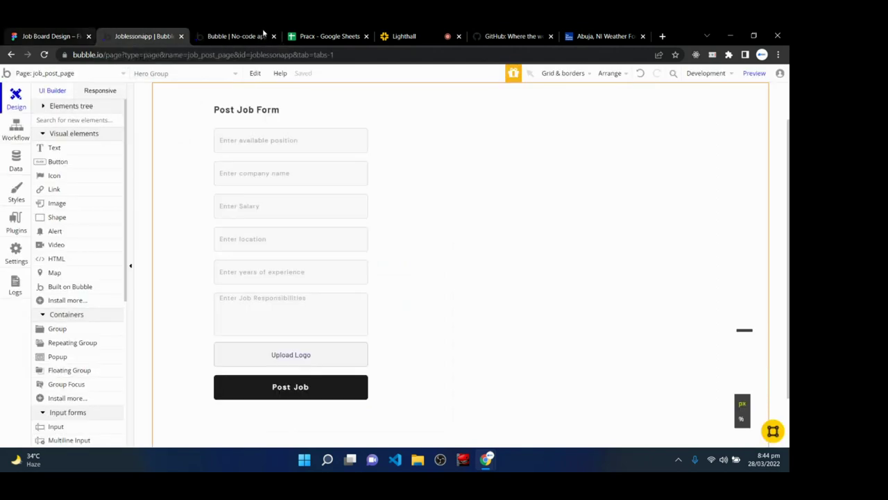
{"action": "left_click", "coordinate": [16, 160]}
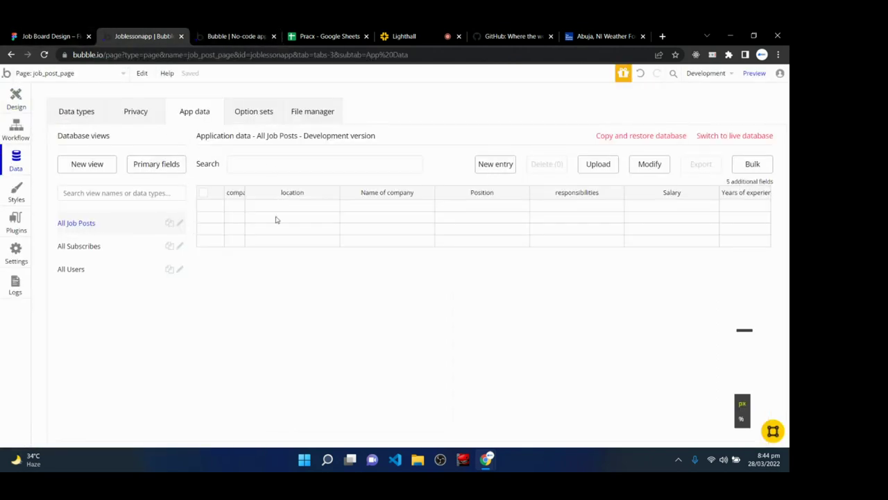
{"action": "left_click", "coordinate": [99, 246]}
{"action": "left_click", "coordinate": [96, 223]}
{"action": "left_click", "coordinate": [232, 37]}
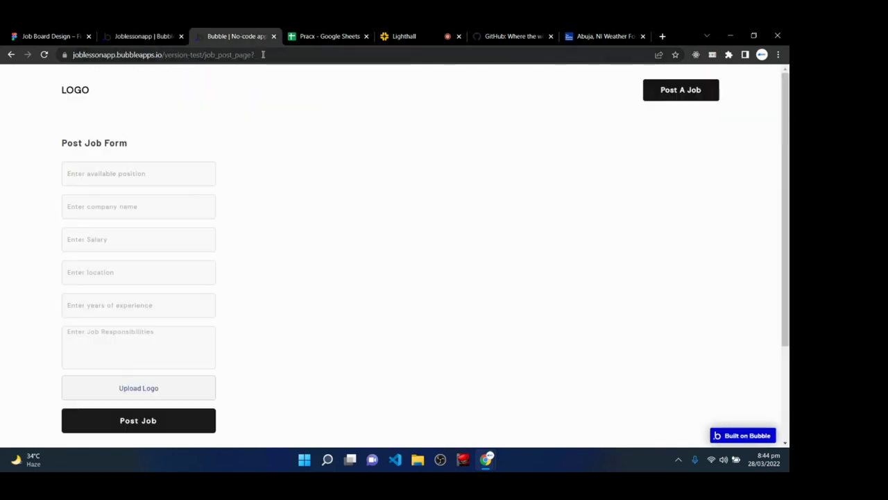
{"action": "left_click", "coordinate": [263, 54]}
{"action": "key", "text": "ctrl+c"}
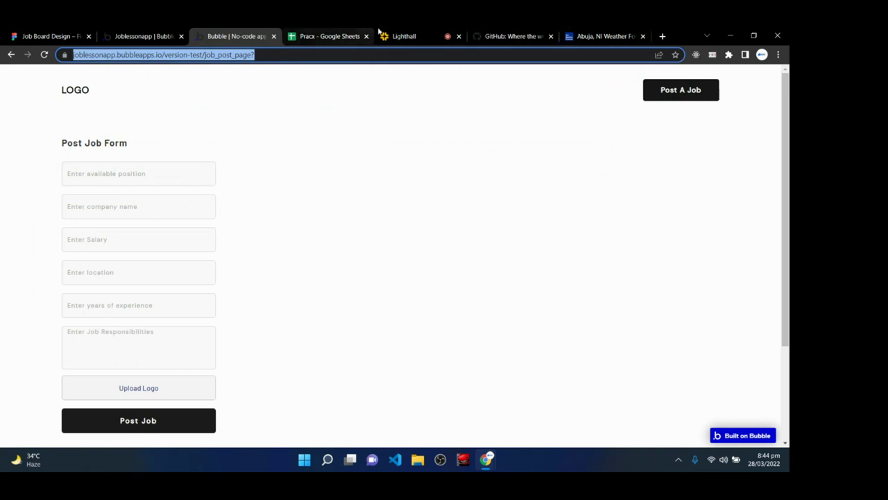
{"action": "left_click", "coordinate": [404, 36]}
- Paste the version-test job_post_page link into the Lighthall chat and send it
{"action": "left_click", "coordinate": [633, 439]}
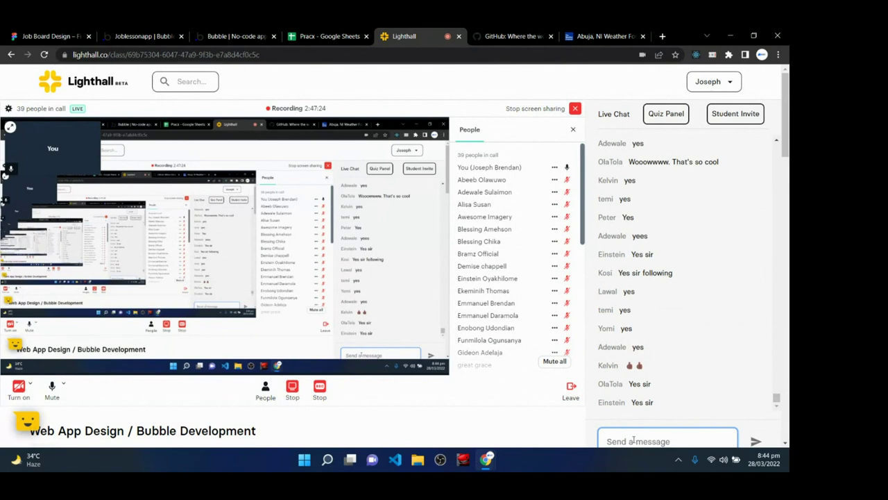
{"action": "key", "text": "ctrl+v"}
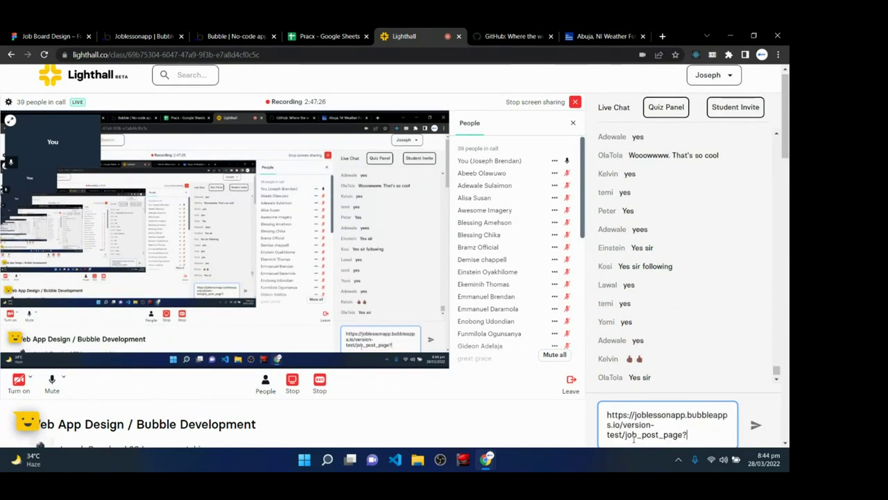
{"action": "key", "text": "Return"}
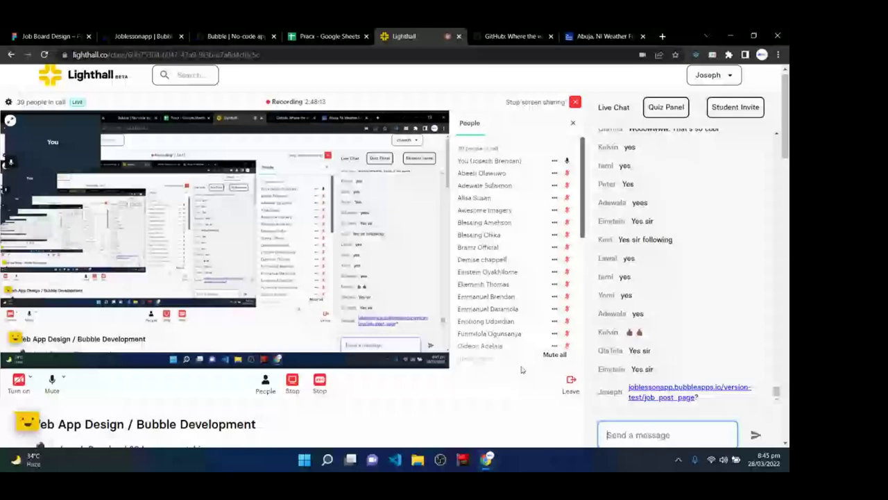
- Peek at the All Job Posts view settings, close them unsaved, check the class, and come back
{"action": "left_click", "coordinate": [146, 36]}
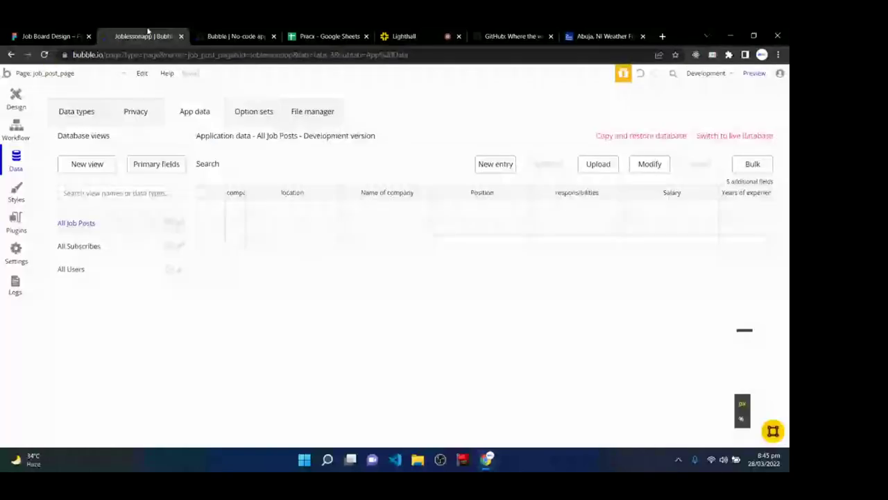
{"action": "left_click", "coordinate": [735, 184]}
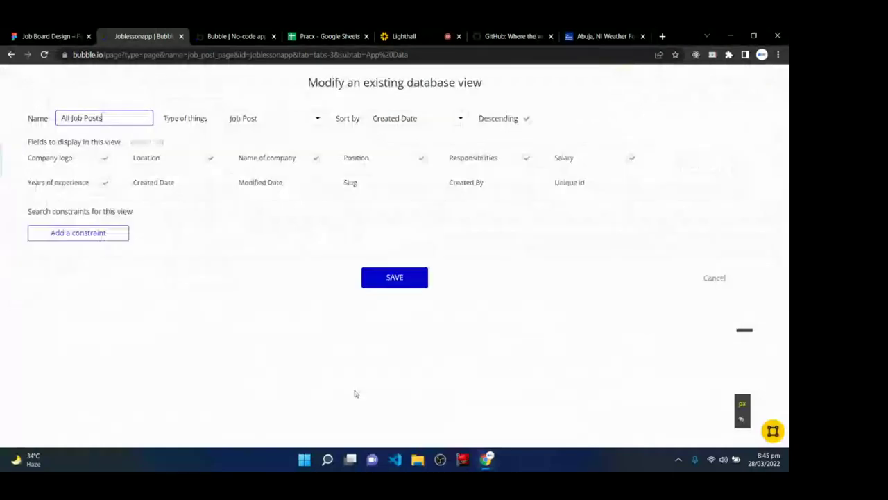
{"action": "left_click", "coordinate": [341, 354]}
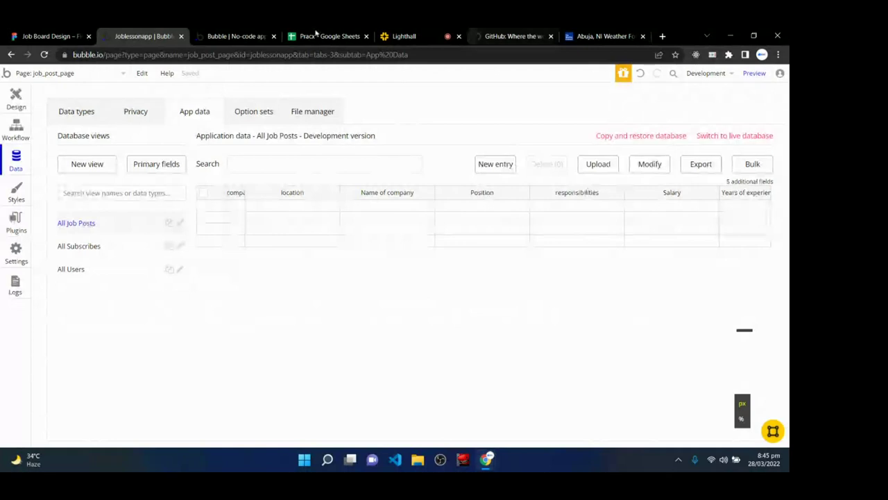
{"action": "left_click", "coordinate": [403, 36]}
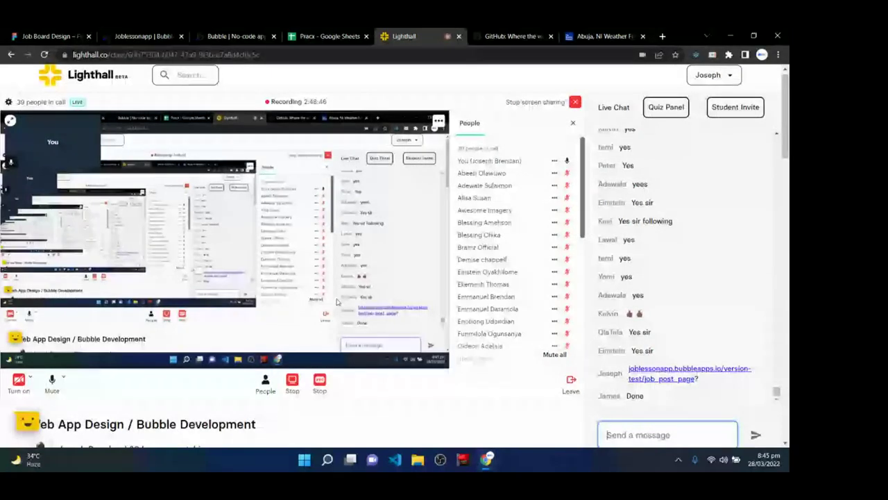
{"action": "key", "text": "ctrl+2"}
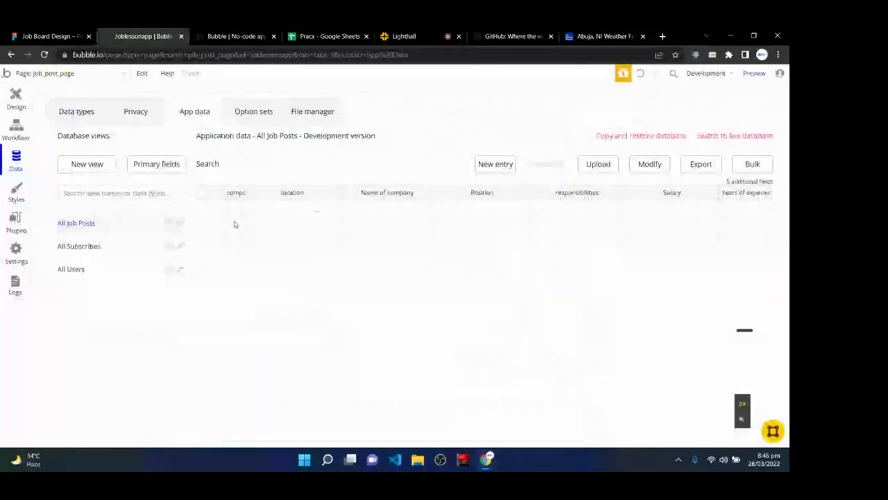
- Reload the All Job Posts table via All Subscribes to confirm 11 saved entries
{"action": "left_click", "coordinate": [89, 246]}
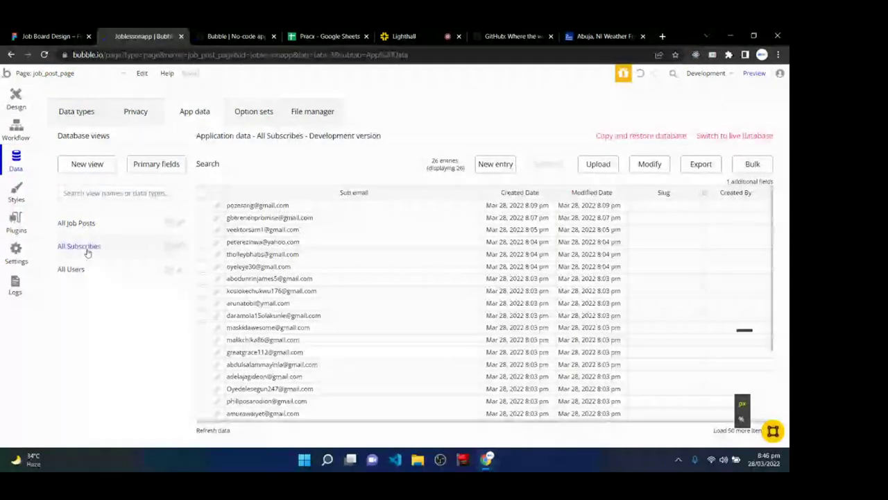
{"action": "left_click", "coordinate": [101, 223]}
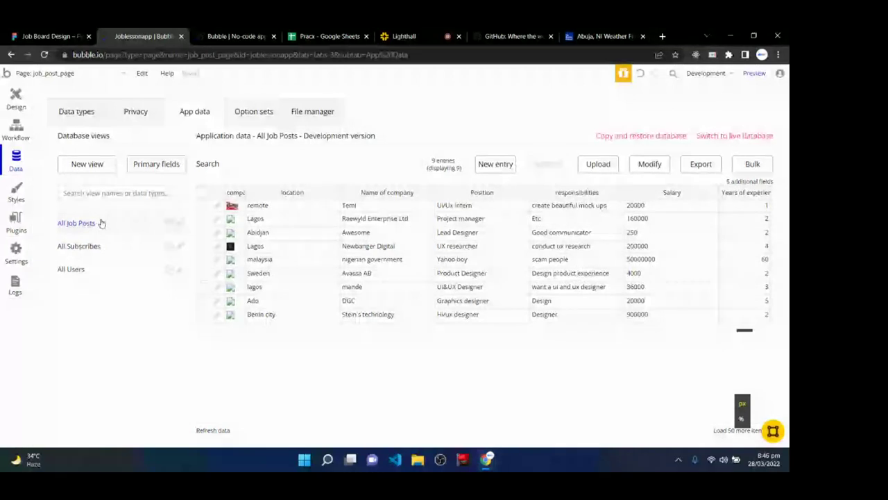
{"action": "left_click", "coordinate": [89, 245]}
{"action": "left_click", "coordinate": [95, 229]}
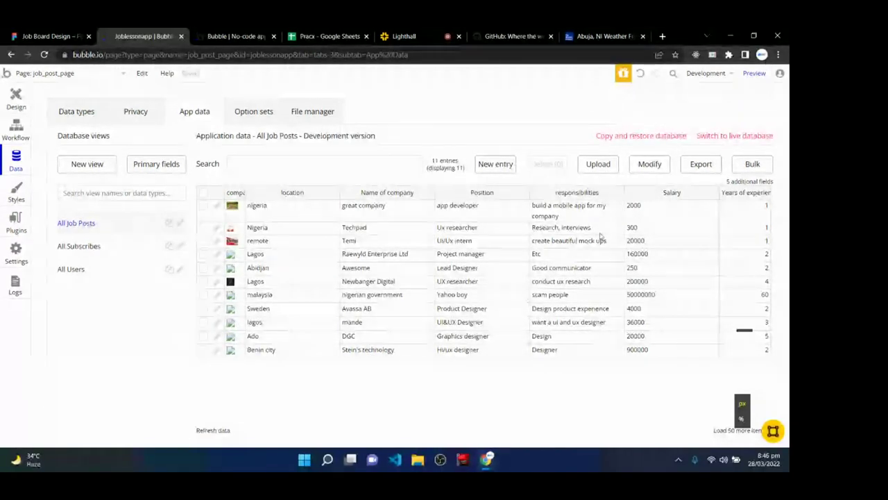
{"action": "left_click", "coordinate": [417, 35]}
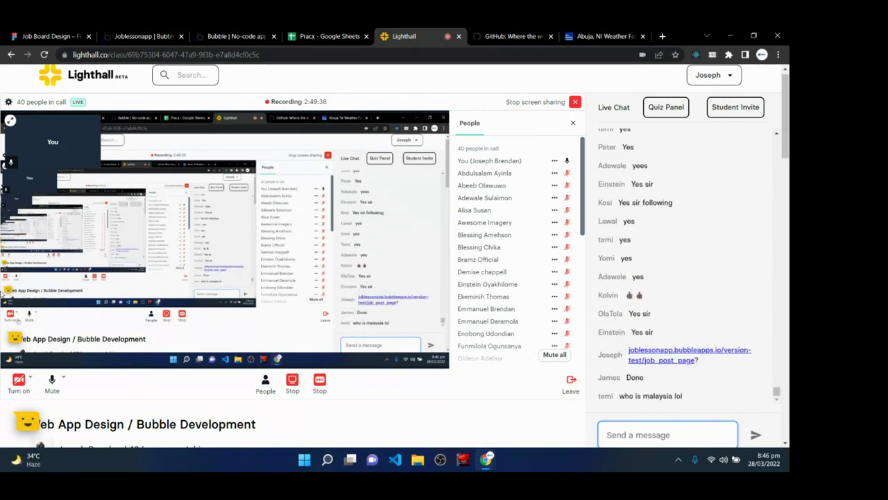
- Review the 16 All Job Posts entries, checking the class chat and Figma job board mockup
{"action": "left_click", "coordinate": [134, 35]}
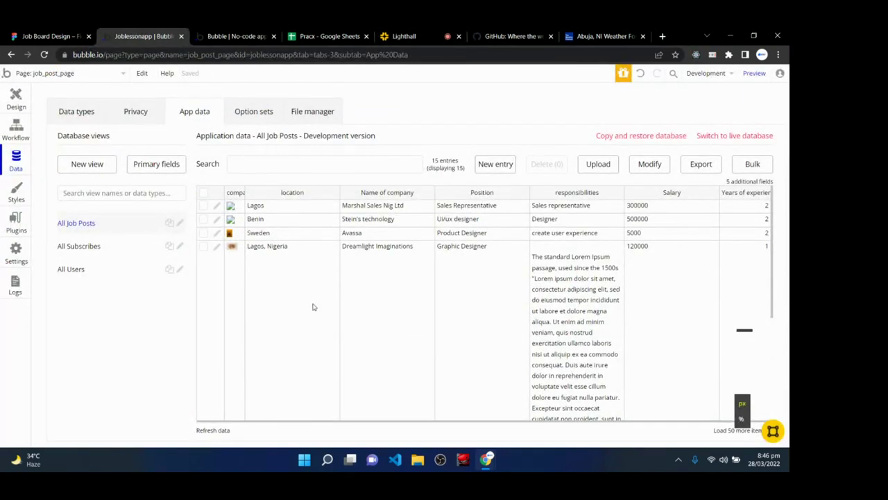
{"action": "scroll", "coordinate": [460, 352], "scroll_direction": "down", "scroll_amount": 5}
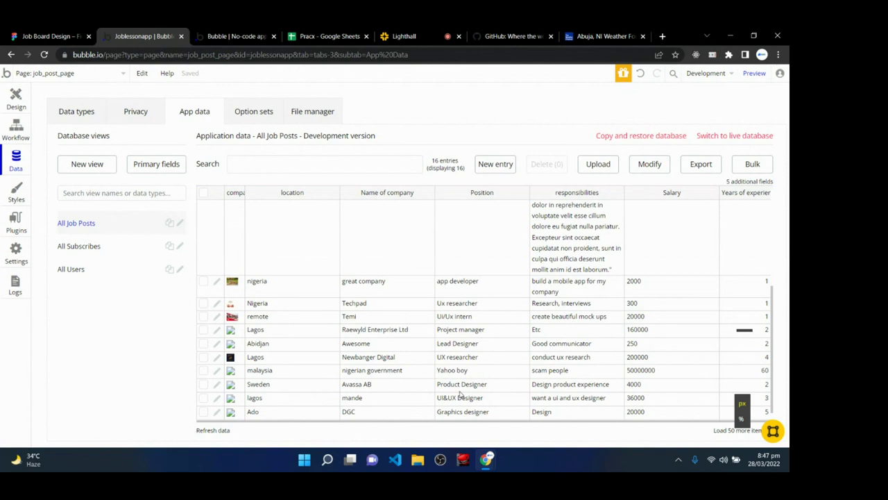
{"action": "scroll", "coordinate": [459, 394], "scroll_direction": "up", "scroll_amount": 3}
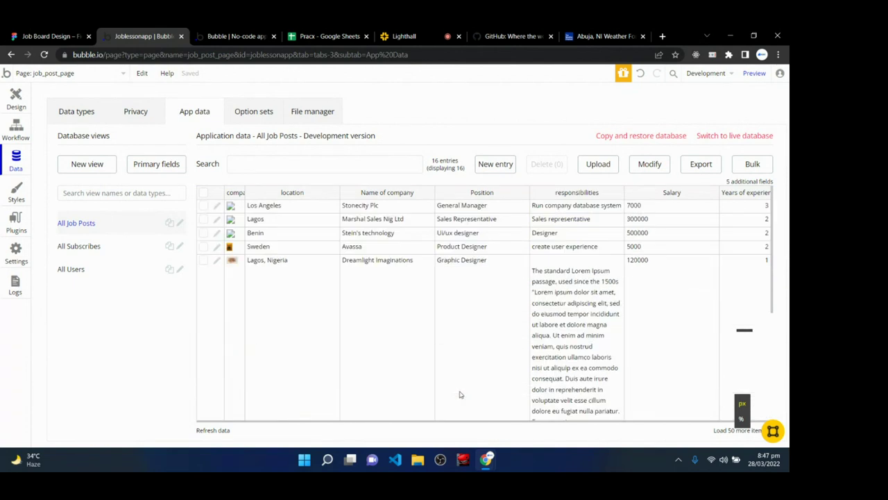
{"action": "scroll", "coordinate": [459, 393], "scroll_direction": "down", "scroll_amount": 3}
{"action": "left_click", "coordinate": [402, 36]}
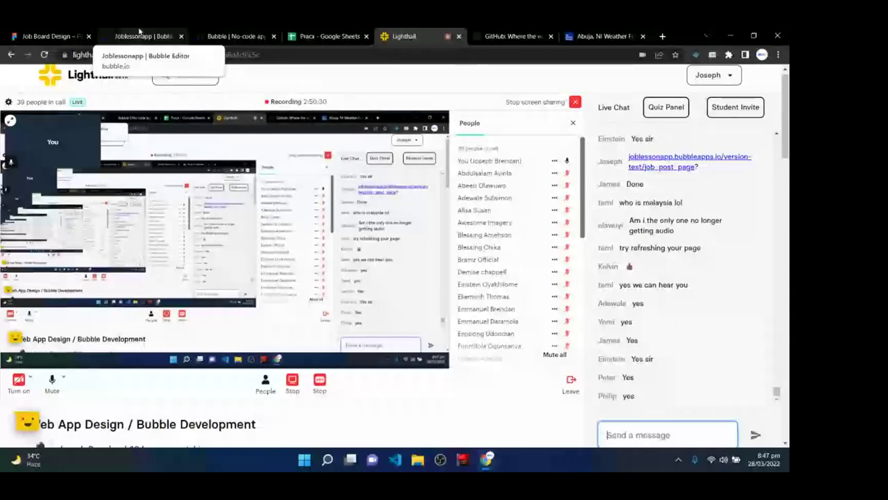
{"action": "left_click", "coordinate": [139, 35]}
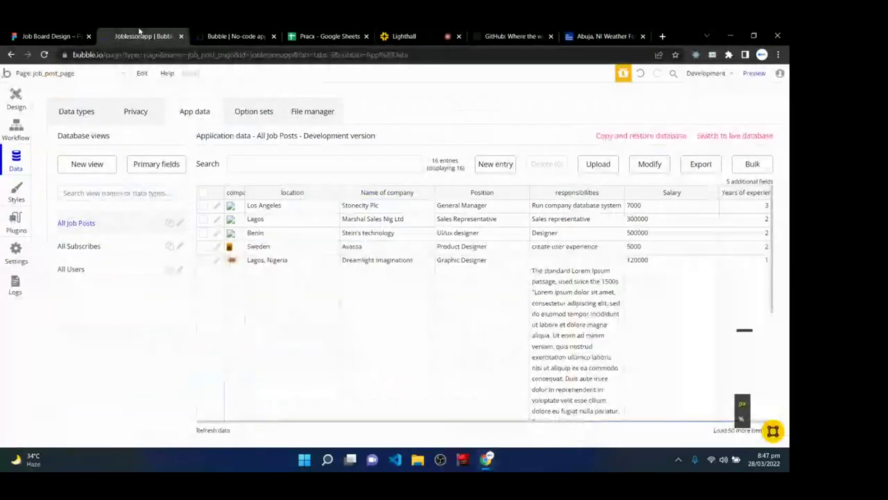
{"action": "left_click", "coordinate": [409, 35]}
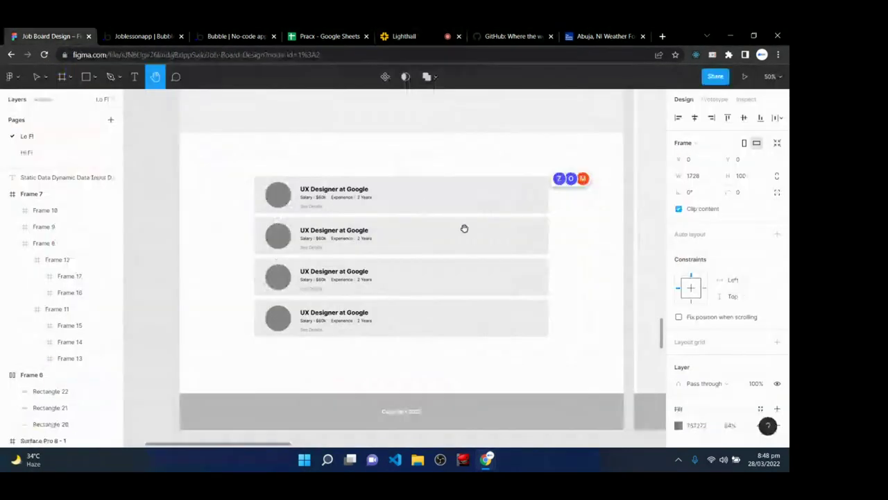
{"action": "left_click", "coordinate": [48, 36]}
{"action": "key", "text": "v"}
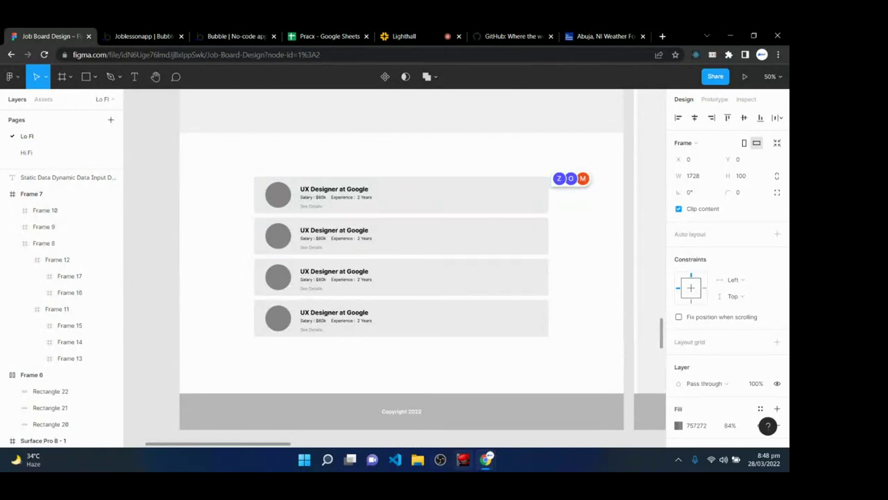
{"action": "key", "text": "ctrl+Tab"}
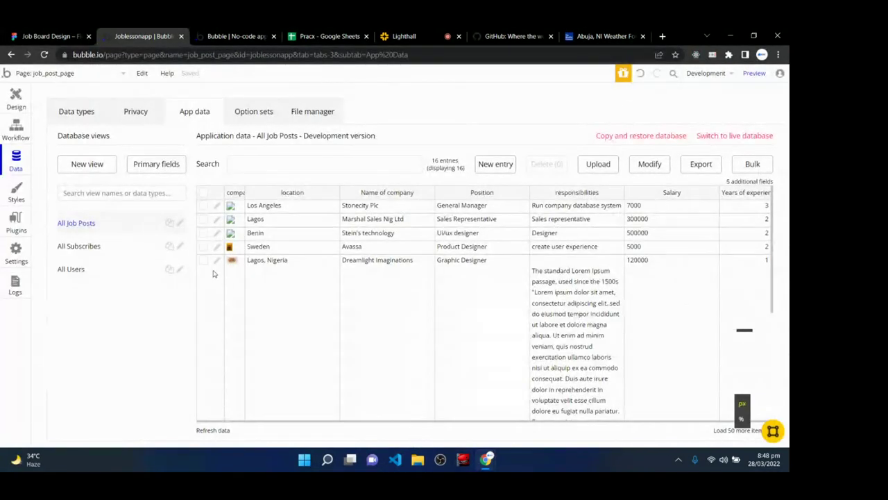
- Draw a Repeating Group below the subscribe section on the index page
{"action": "left_click", "coordinate": [21, 104]}
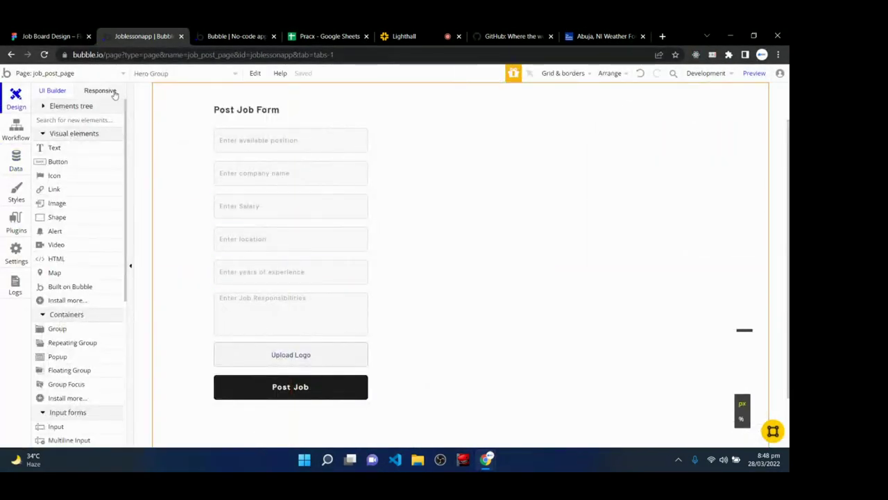
{"action": "left_click", "coordinate": [90, 77]}
{"action": "left_click", "coordinate": [79, 109]}
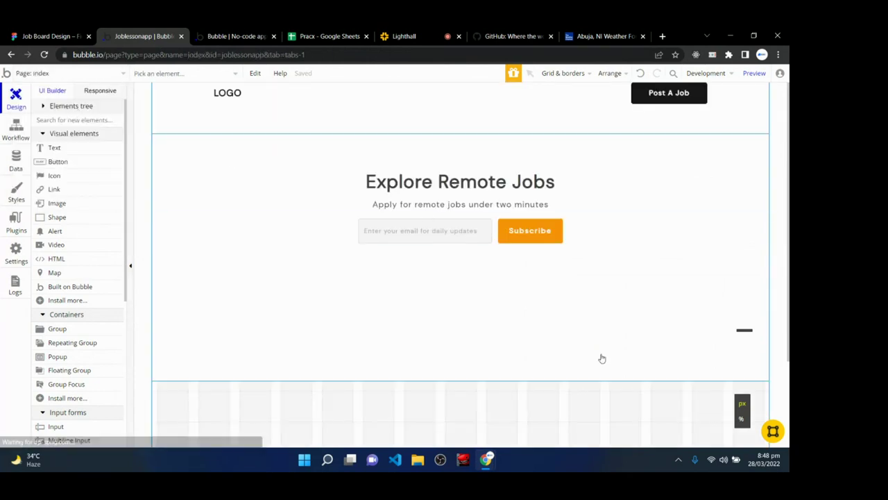
{"action": "scroll", "coordinate": [466, 269], "scroll_direction": "down", "scroll_amount": 2}
{"action": "scroll", "coordinate": [444, 339], "scroll_direction": "down", "scroll_amount": 1}
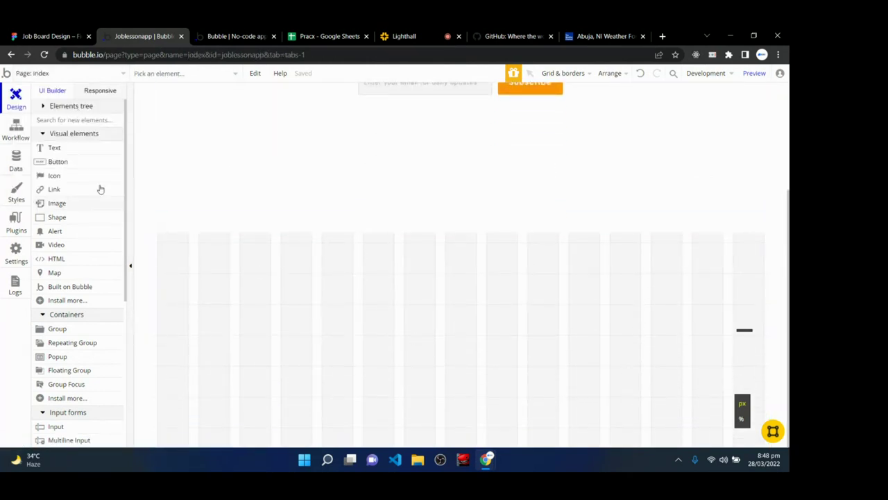
{"action": "left_click", "coordinate": [59, 329]}
{"action": "left_click", "coordinate": [73, 342]}
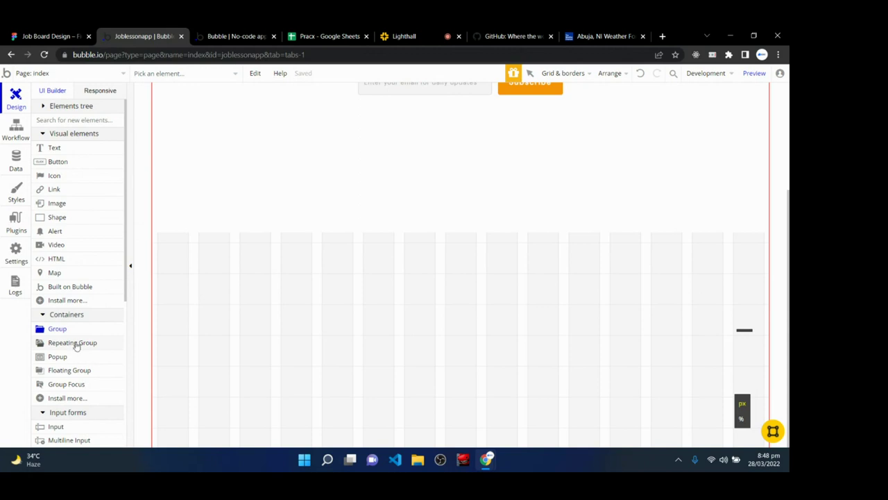
{"action": "left_click_drag", "start_coordinate": [281, 268], "coordinate": [651, 358]}
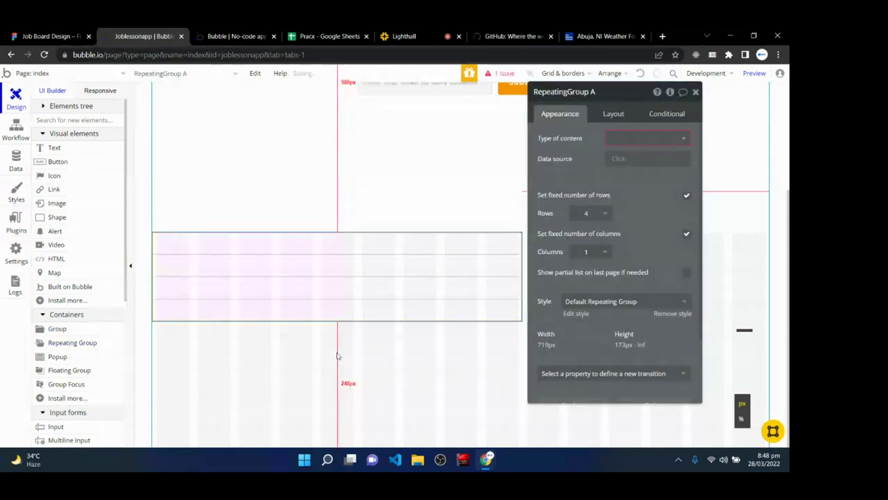
- Set the repeating group to Job Post content, 1 row, and 64 minimum height
{"action": "left_click", "coordinate": [621, 138]}
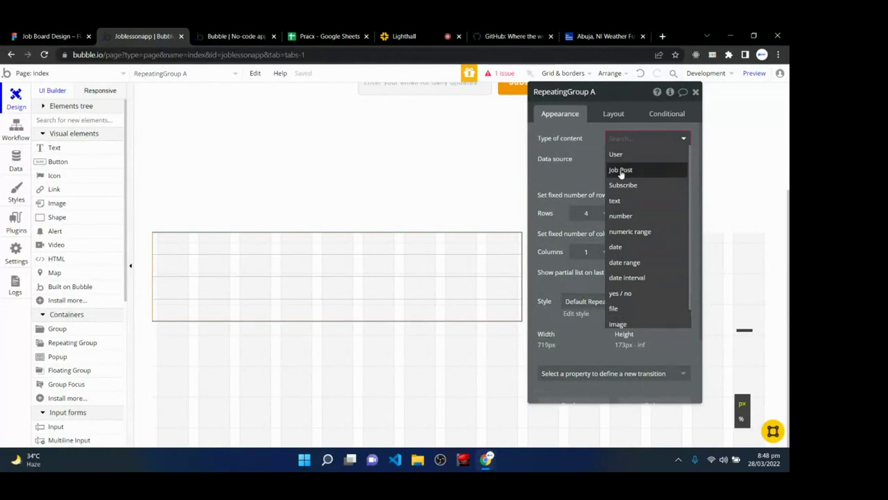
{"action": "left_click", "coordinate": [621, 172]}
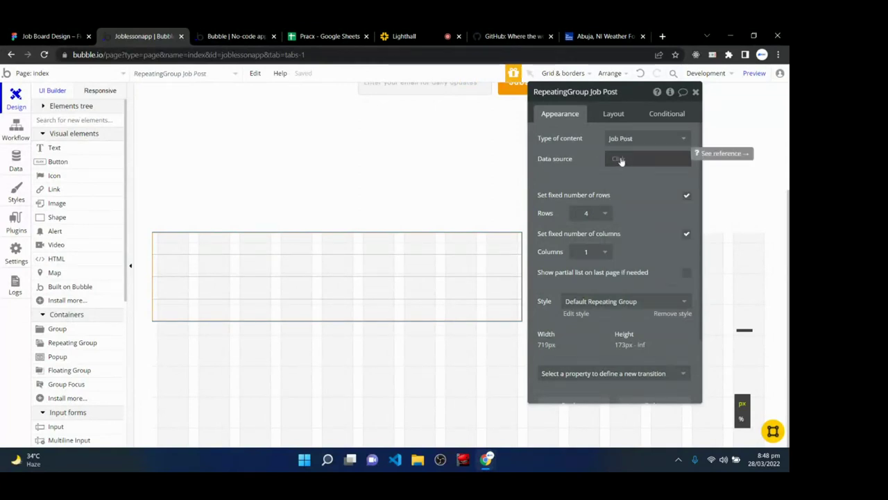
{"action": "left_click", "coordinate": [602, 213]}
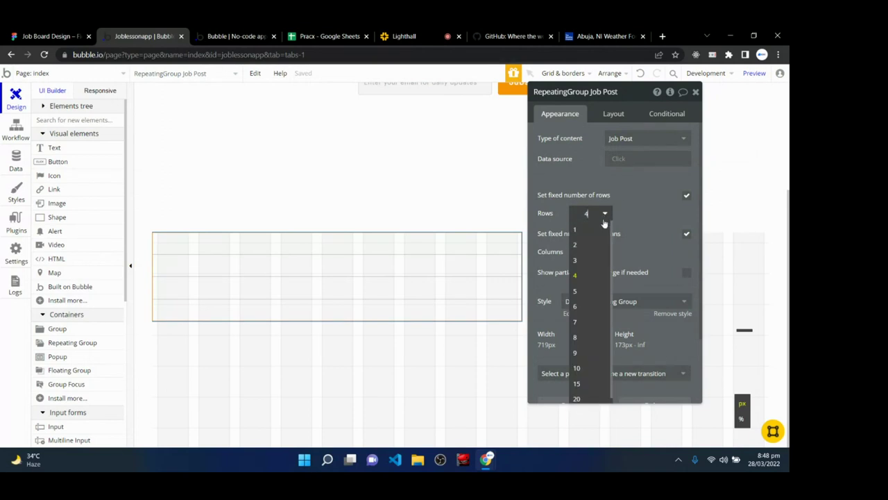
{"action": "left_click", "coordinate": [595, 233]}
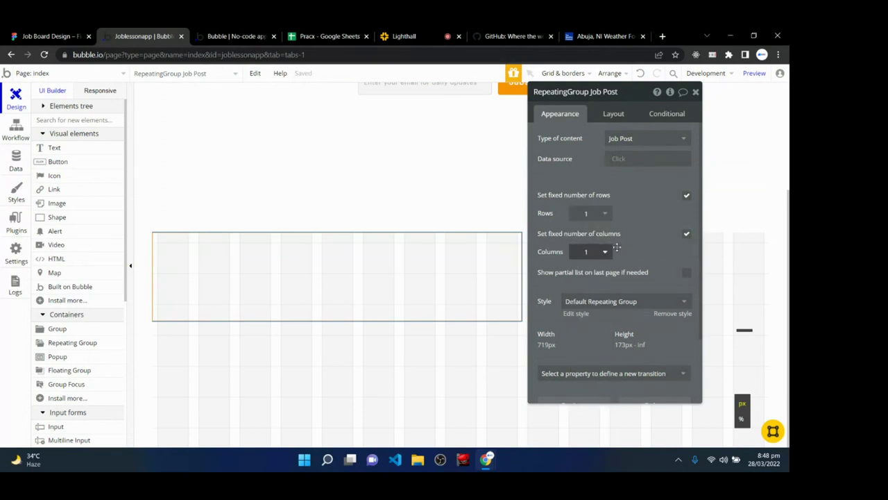
{"action": "left_click", "coordinate": [627, 114]}
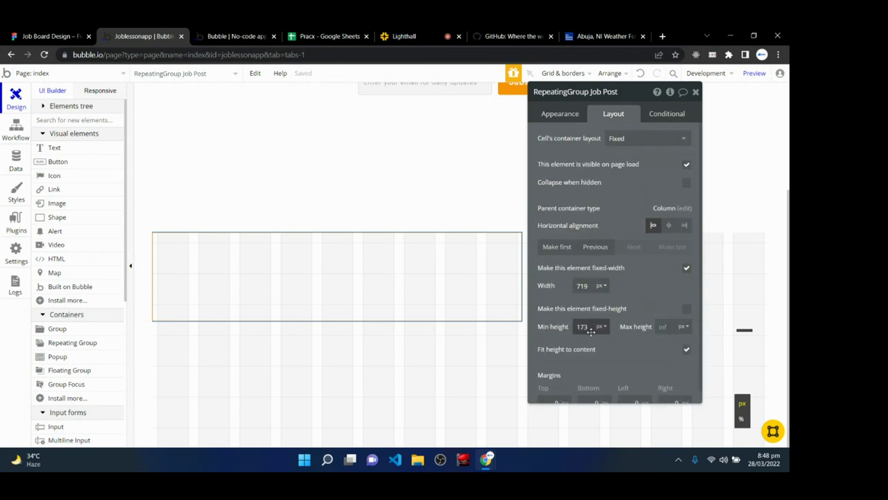
{"action": "left_click_drag", "start_coordinate": [591, 326], "coordinate": [567, 332]}
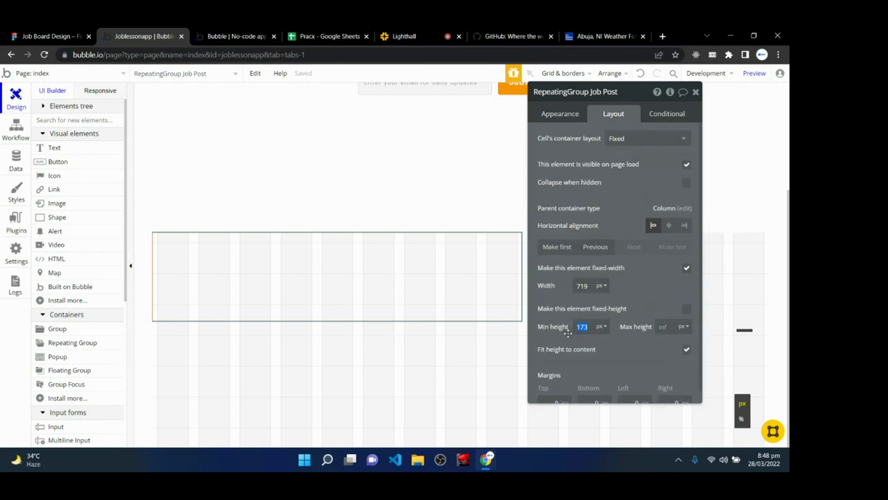
{"action": "type", "text": "64"}
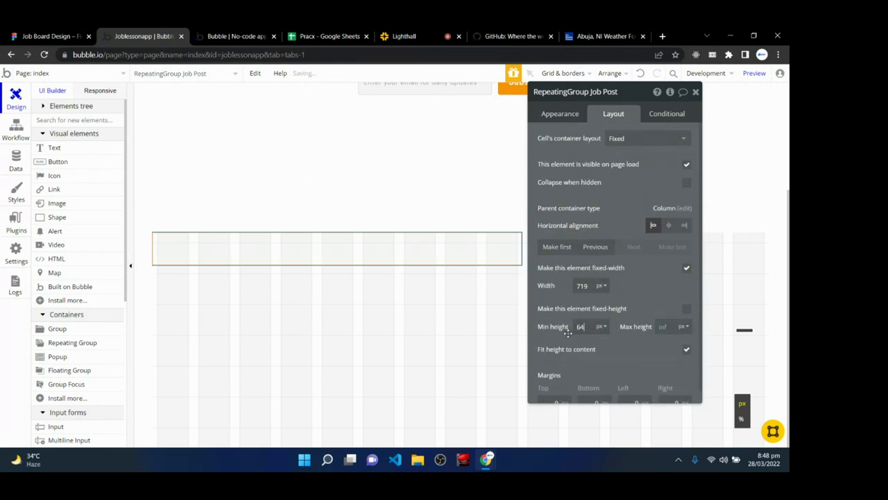
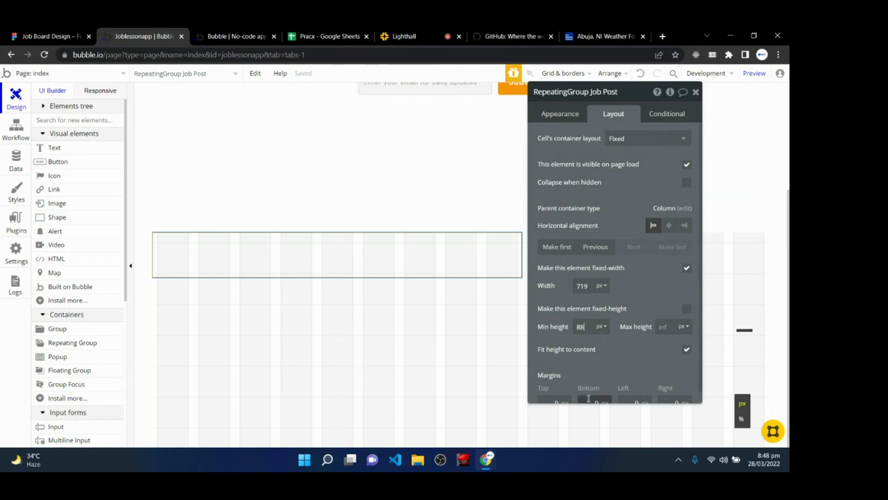
- Set the Job Post repeating group's margins to left 120 and top 34
{"action": "left_click", "coordinate": [636, 401]}
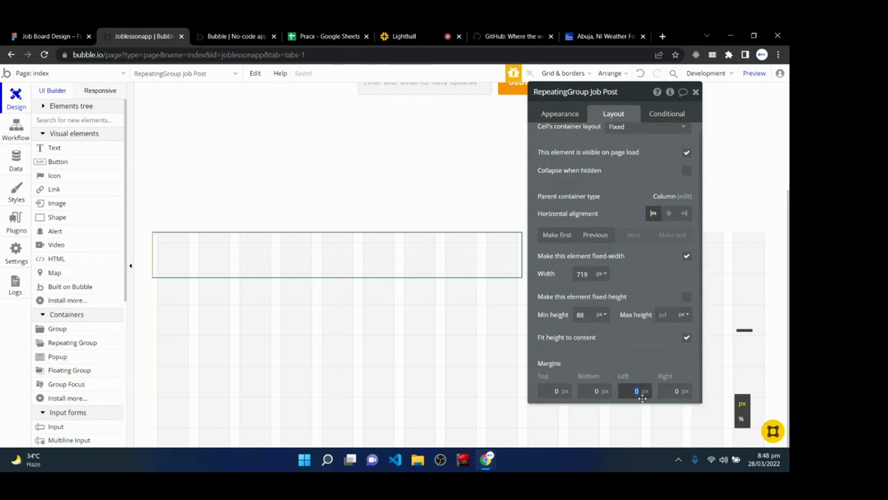
{"action": "type", "text": "120"}
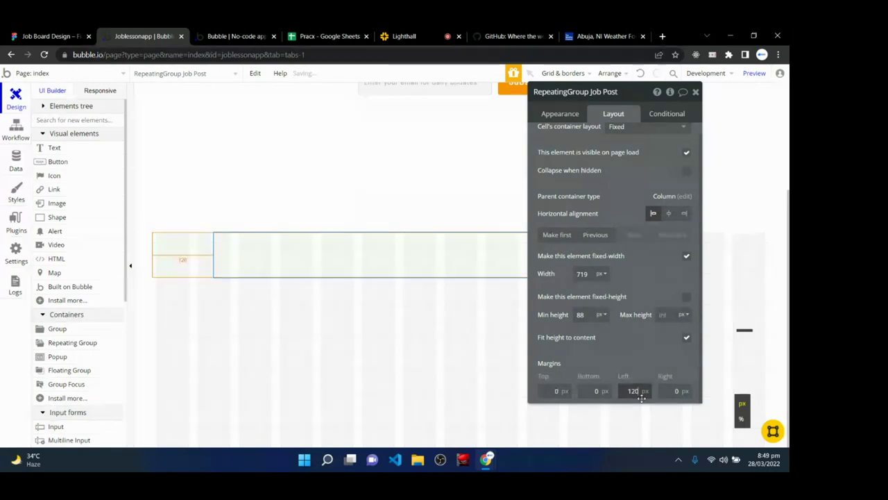
{"action": "left_click", "coordinate": [555, 390]}
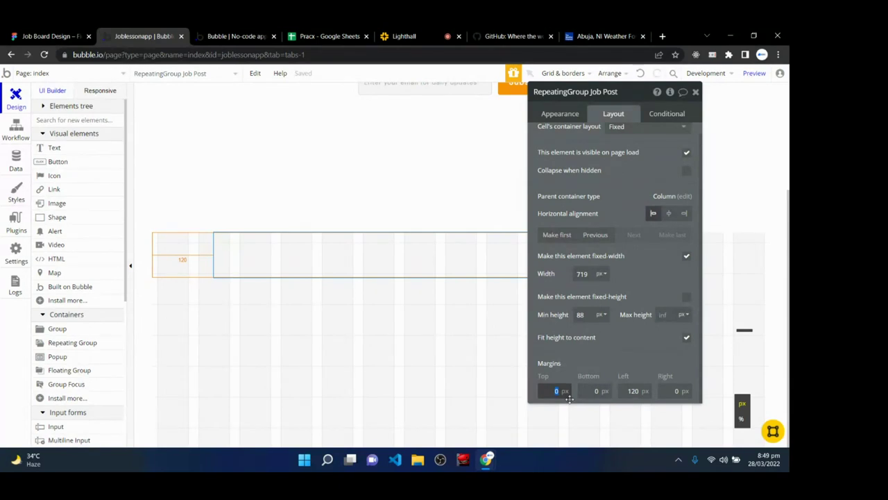
{"action": "type", "text": "34"}
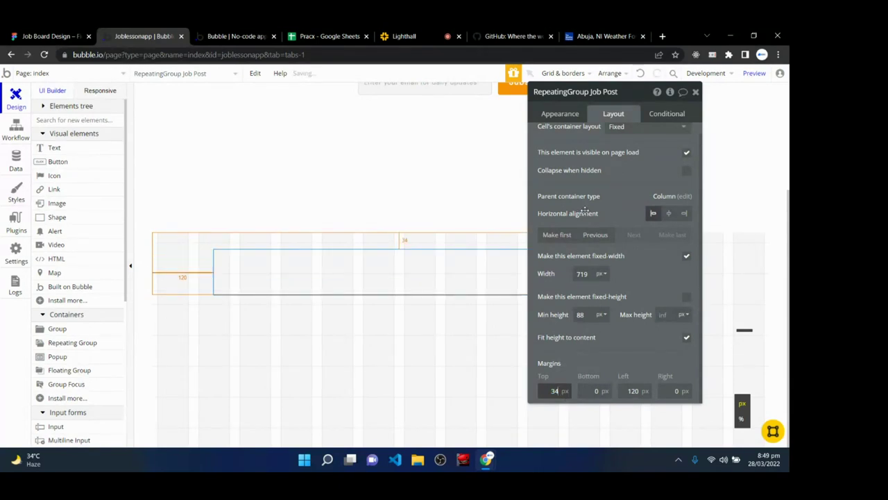
{"action": "left_click_drag", "start_coordinate": [565, 113], "coordinate": [567, 114]}
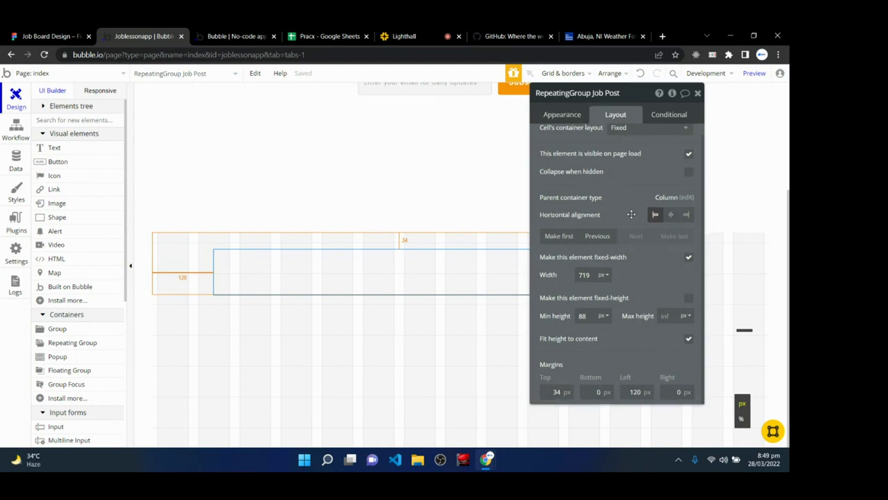
- Remove the default style from the Job Post repeating group
{"action": "left_click", "coordinate": [568, 116]}
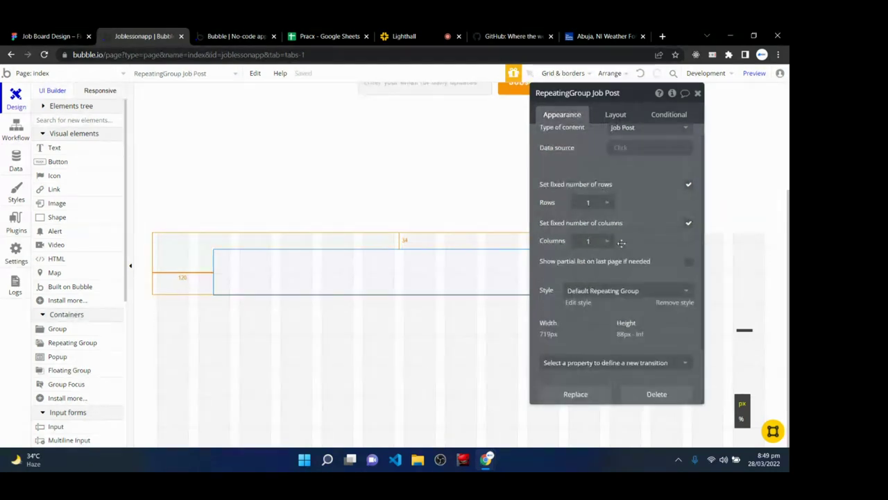
{"action": "left_click", "coordinate": [663, 302]}
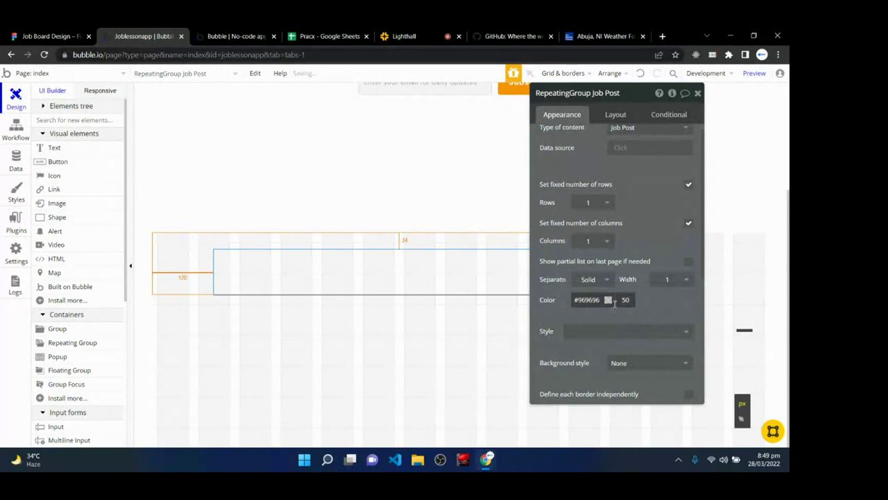
{"action": "scroll", "coordinate": [608, 300], "scroll_direction": "down", "scroll_amount": 3}
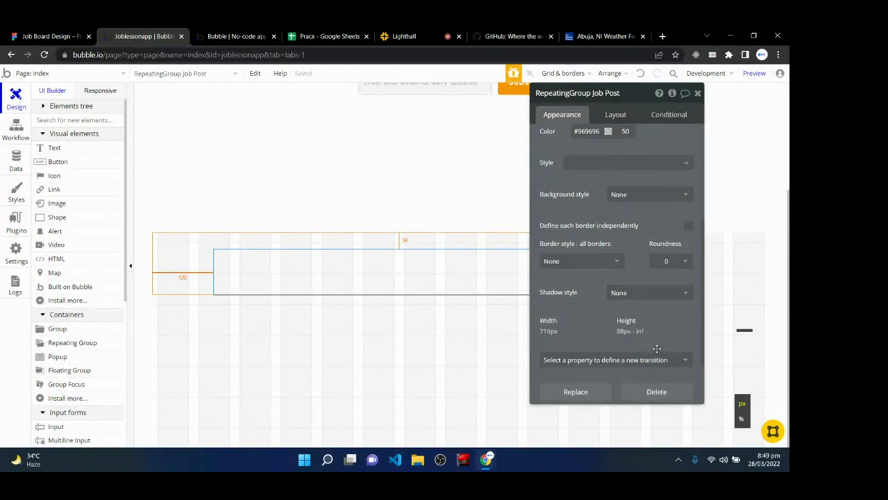
{"action": "scroll", "coordinate": [638, 260], "scroll_direction": "up", "scroll_amount": 2}
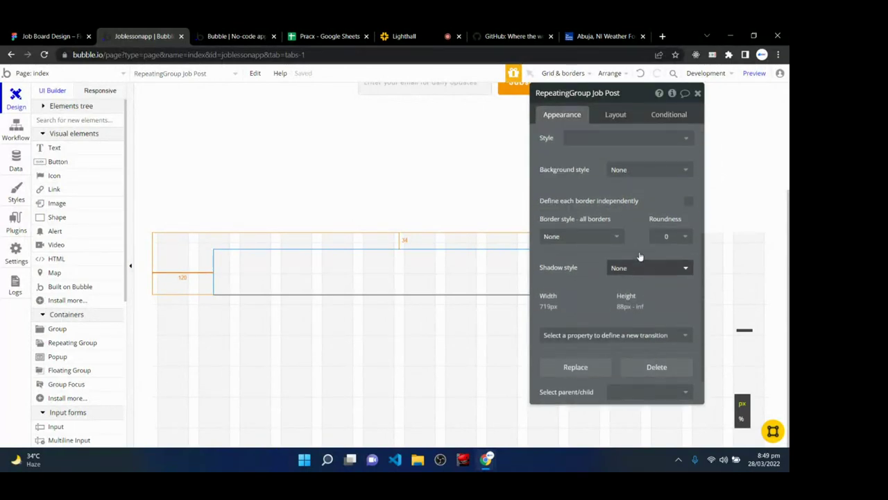
- Give the repeating group a Flat color background of #FFFFFF
{"action": "left_click", "coordinate": [639, 208]}
{"action": "left_click", "coordinate": [625, 240]}
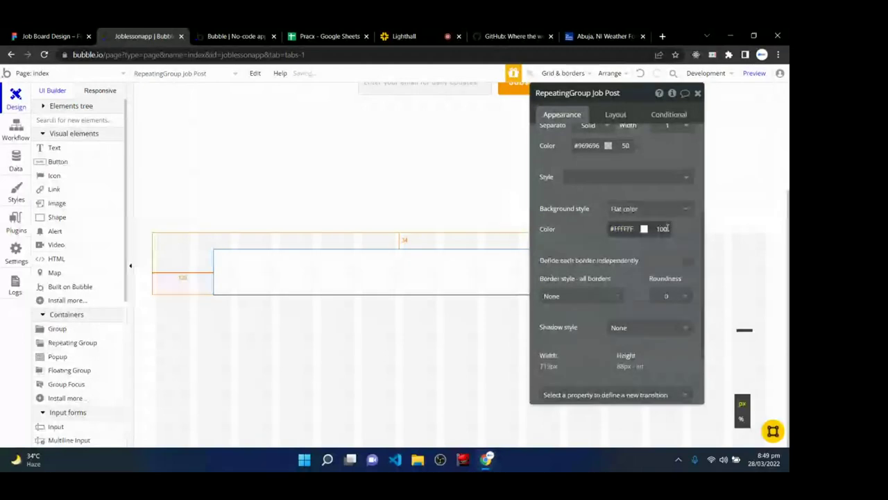
{"action": "left_click", "coordinate": [643, 229]}
{"action": "left_click_drag", "start_coordinate": [614, 272], "coordinate": [573, 239]}
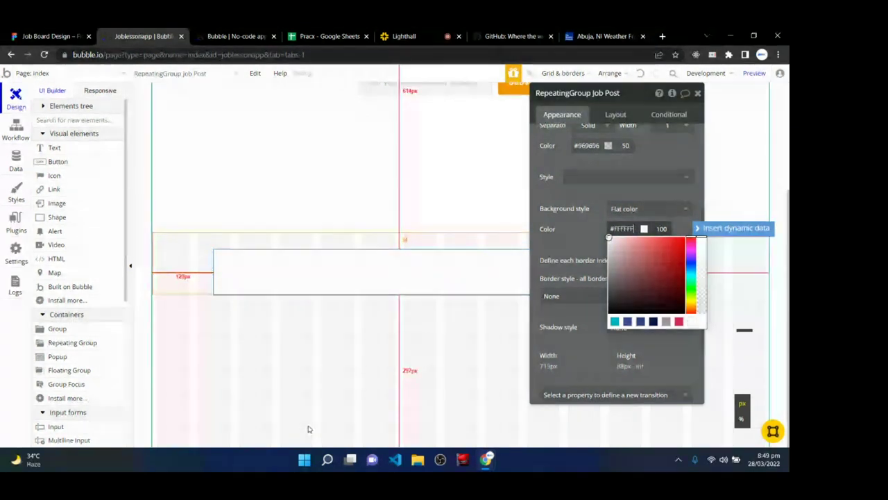
{"action": "left_click", "coordinate": [297, 390]}
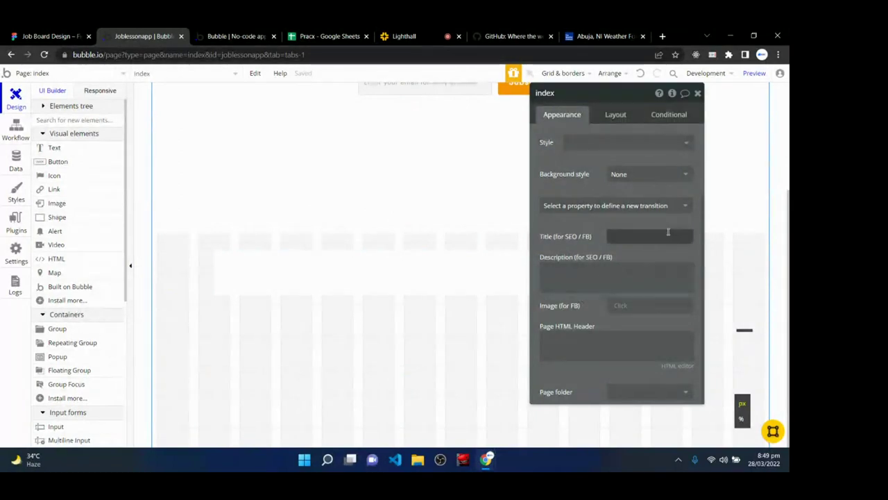
- Set the index page background to Flat color light grey #F0F0F0
{"action": "left_click", "coordinate": [617, 174]}
{"action": "left_click", "coordinate": [623, 206]}
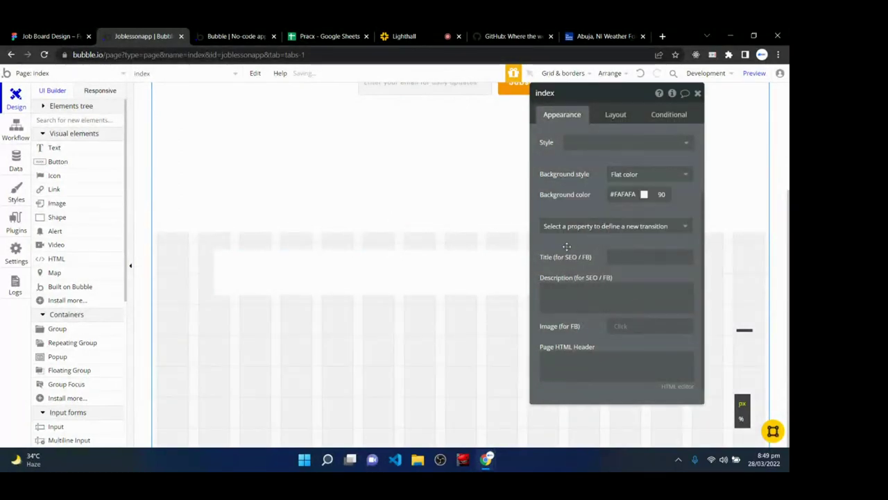
{"action": "left_click", "coordinate": [627, 196]}
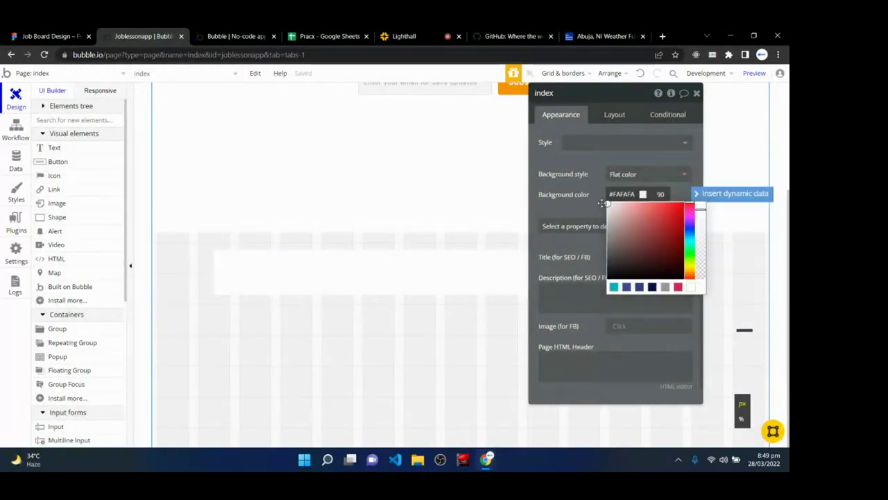
{"action": "left_click_drag", "start_coordinate": [609, 204], "coordinate": [602, 207]}
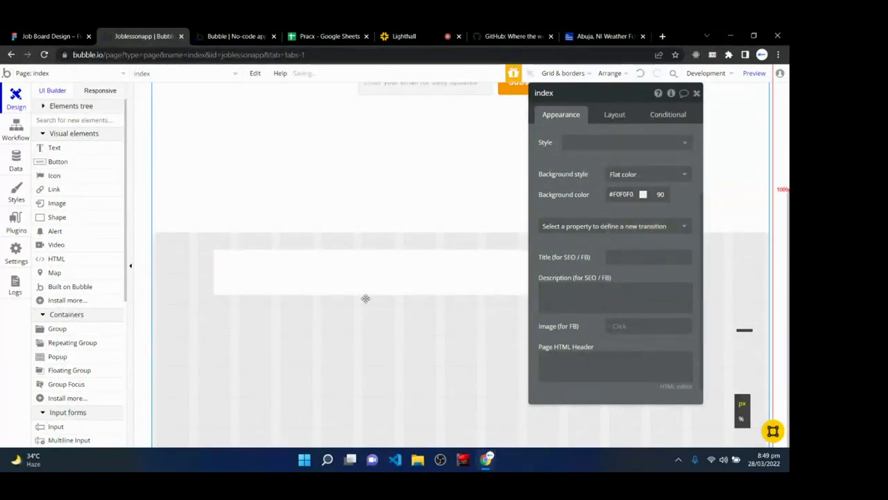
- Set the Job Post repeating group's corner roundness to 4
{"action": "left_click", "coordinate": [353, 284]}
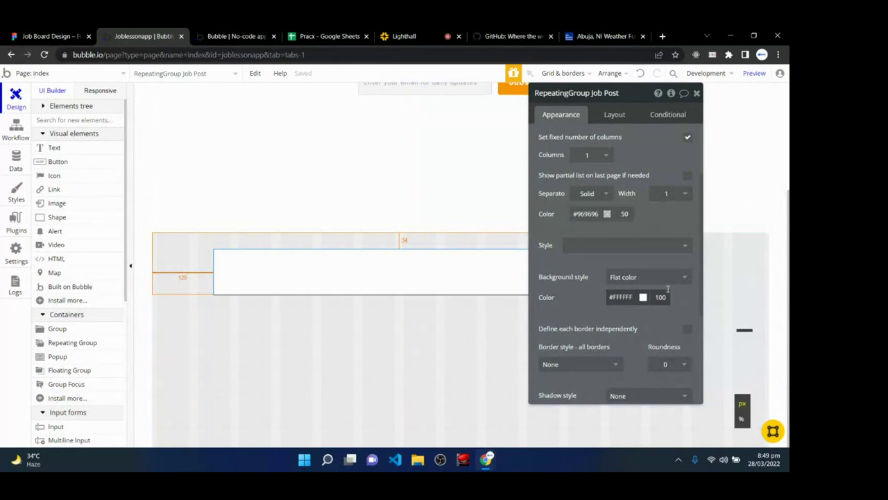
{"action": "left_click", "coordinate": [667, 366]}
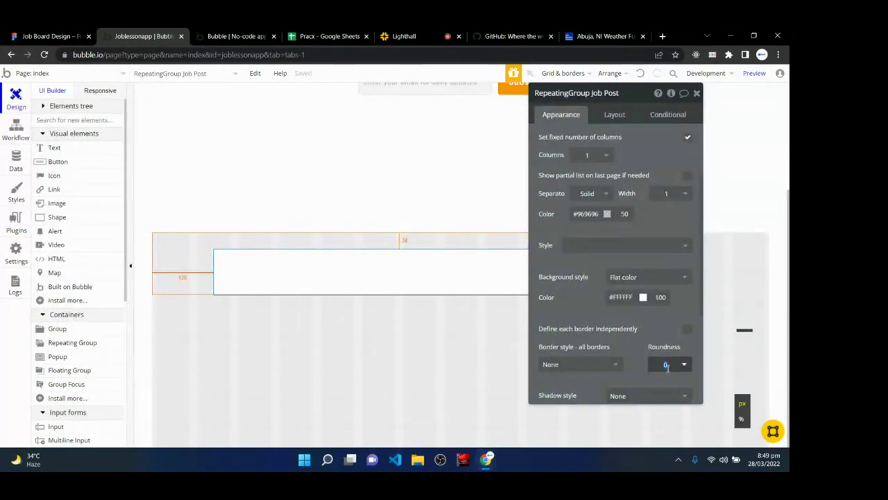
{"action": "type", "text": "4"}
{"action": "left_click", "coordinate": [370, 365]}
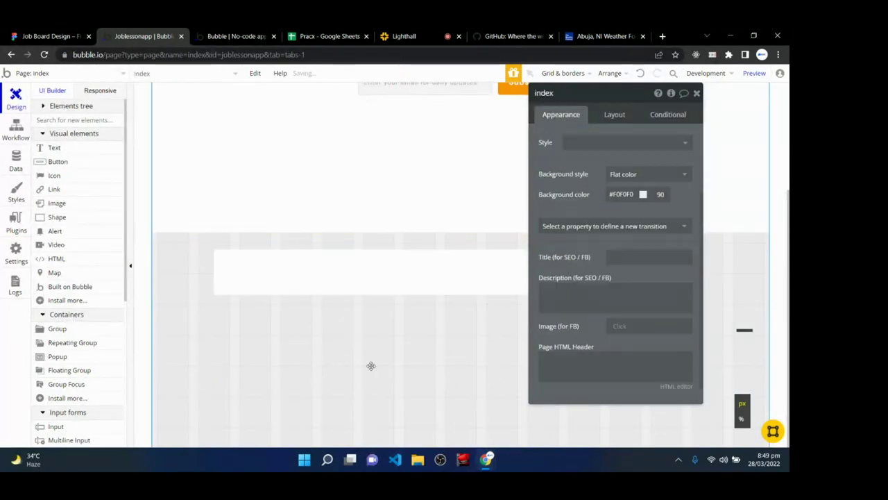
{"action": "left_click", "coordinate": [400, 32]}
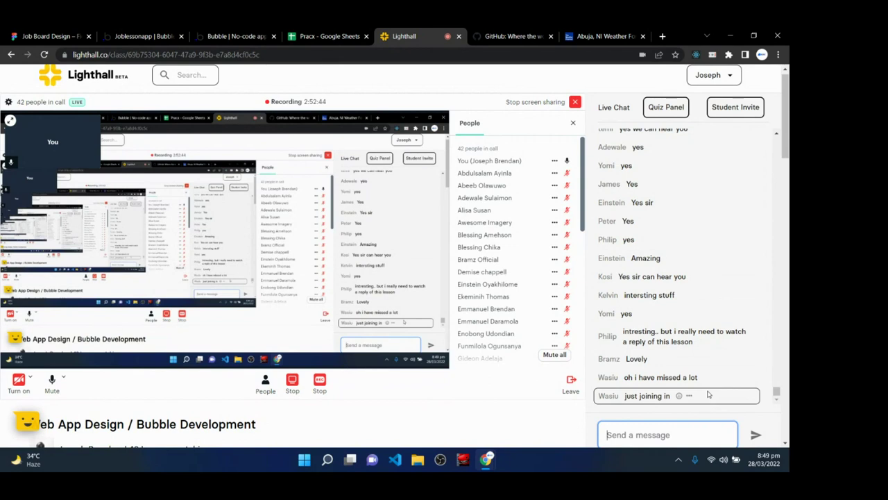
- In the index page's Layout tab, switch the container layout from Align to parent to Column
{"action": "left_click", "coordinate": [164, 34]}
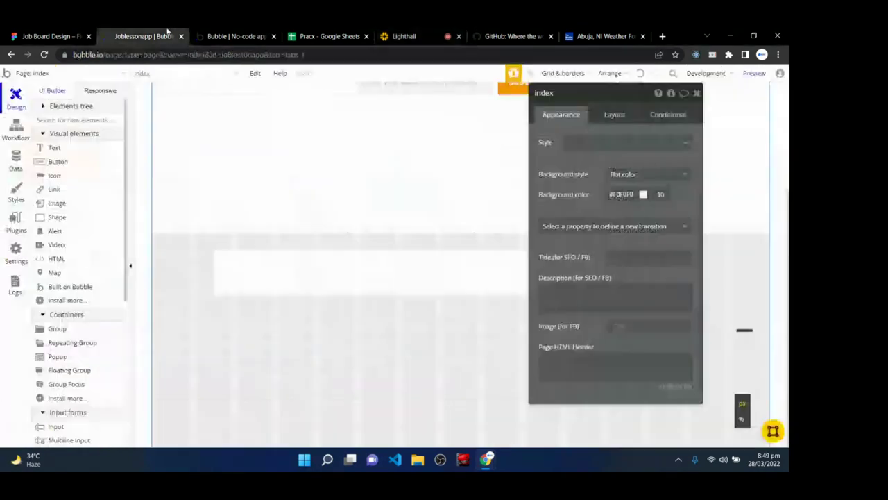
{"action": "left_click_drag", "start_coordinate": [620, 96], "coordinate": [701, 203]}
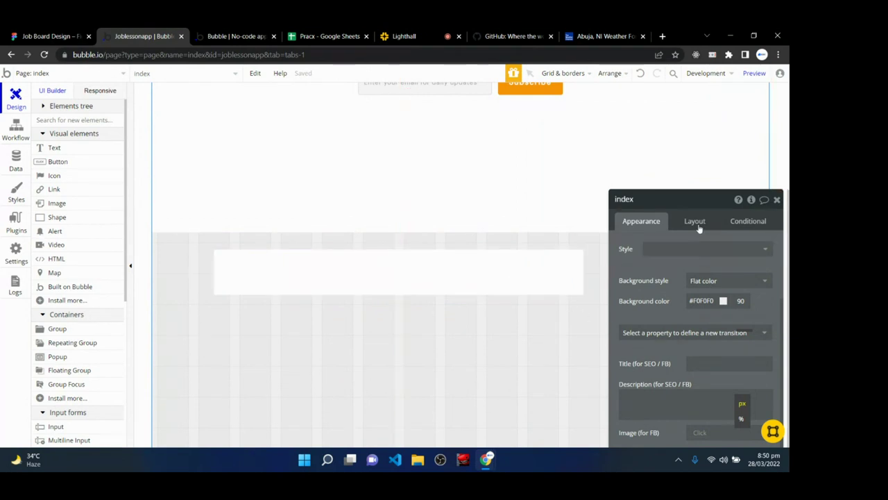
{"action": "left_click", "coordinate": [696, 220]}
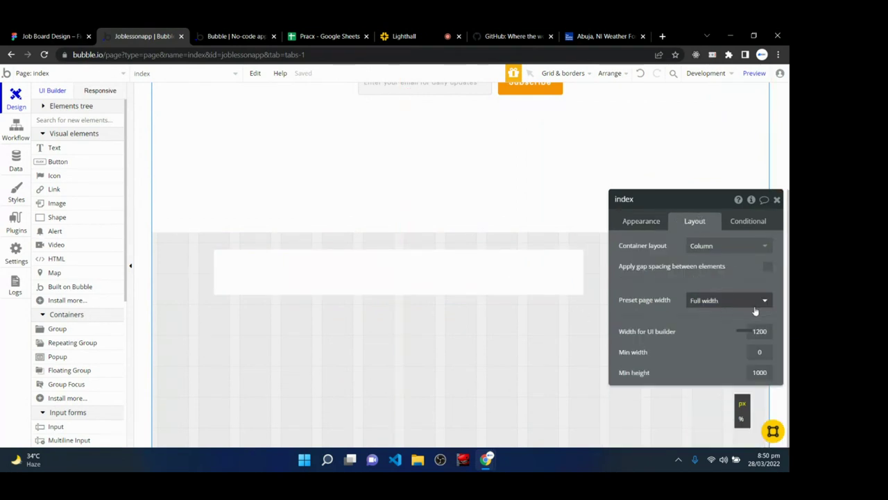
{"action": "left_click", "coordinate": [713, 243]}
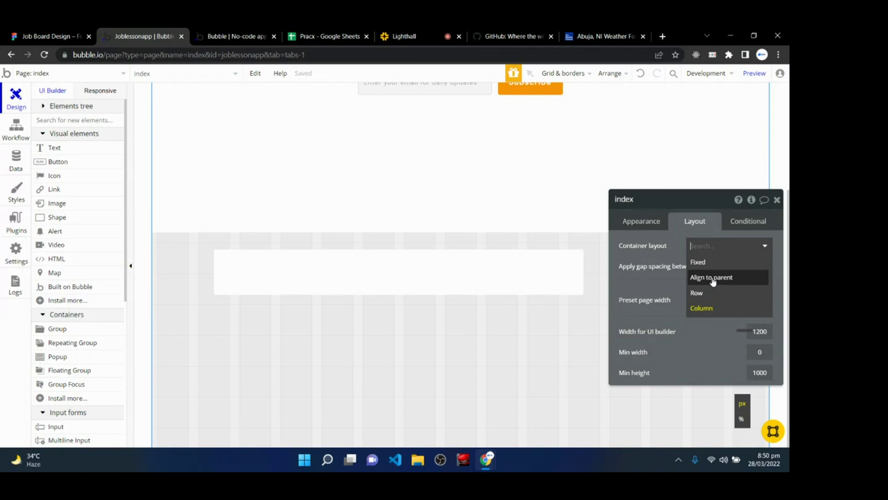
{"action": "left_click", "coordinate": [711, 277]}
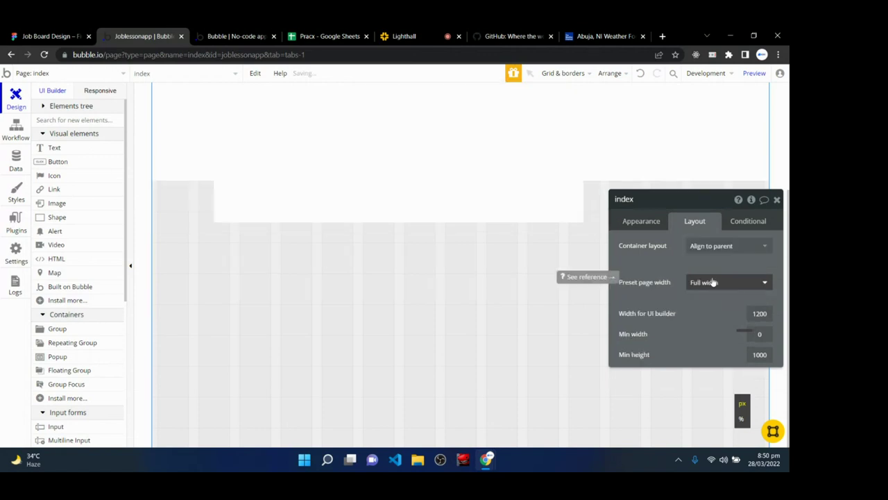
{"action": "left_click", "coordinate": [724, 247]}
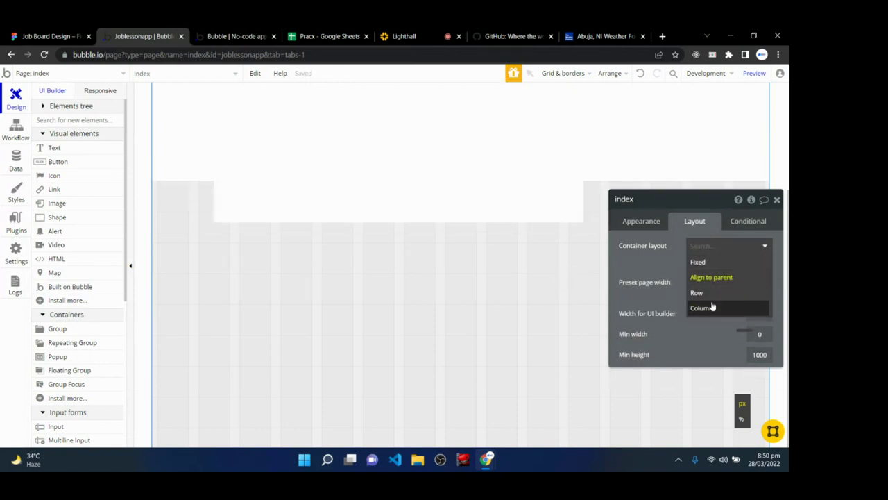
{"action": "left_click", "coordinate": [700, 307]}
- Try the Row layout, settle on Column with Full width, and select the Job Post repeating group
{"action": "left_click", "coordinate": [715, 300]}
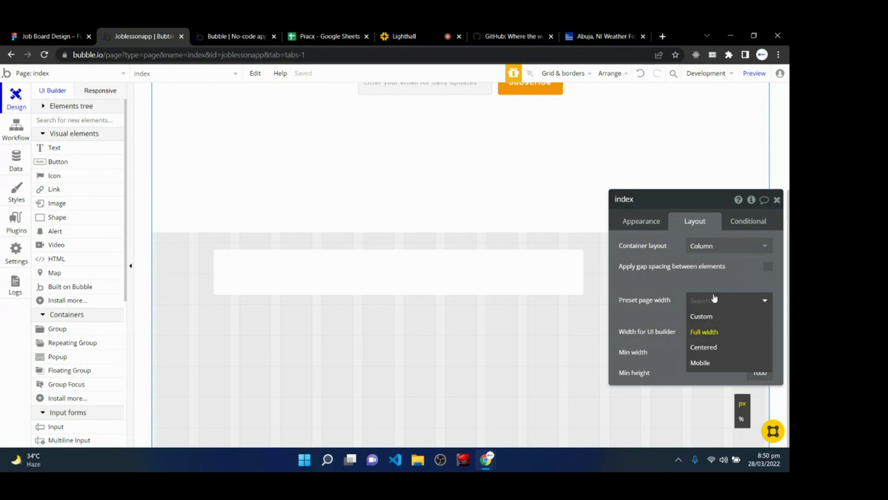
{"action": "left_click", "coordinate": [720, 275]}
{"action": "left_click", "coordinate": [723, 247]}
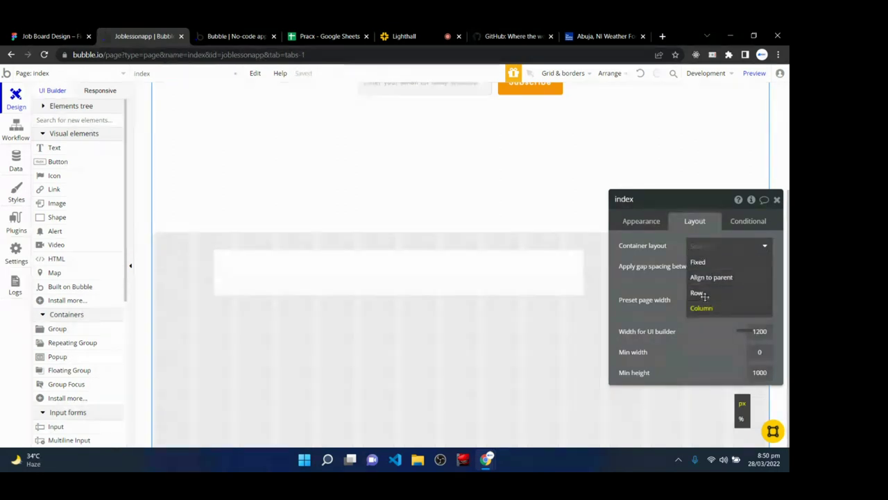
{"action": "left_click", "coordinate": [696, 292]}
{"action": "left_click", "coordinate": [725, 246]}
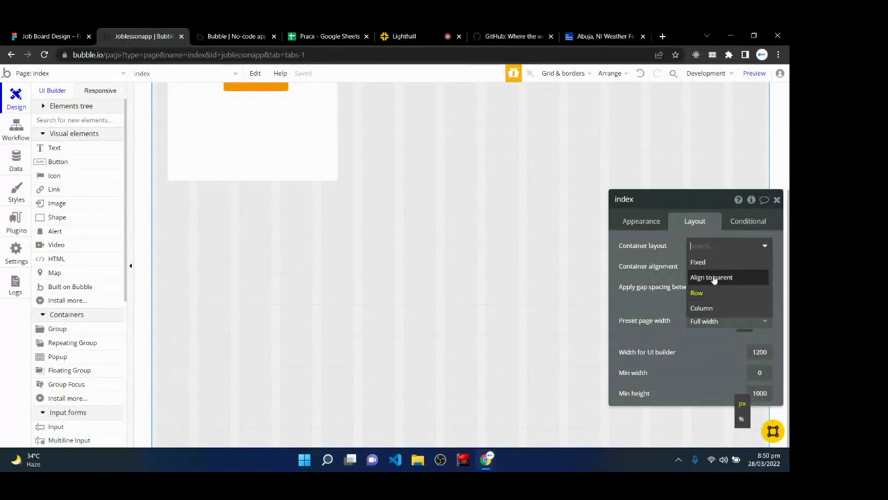
{"action": "left_click", "coordinate": [702, 307]}
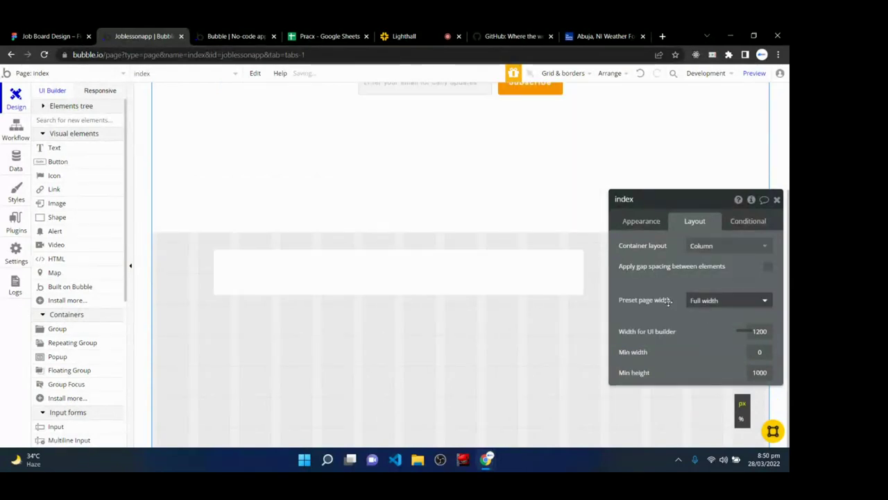
{"action": "left_click", "coordinate": [512, 277]}
- Set the repeating group's cell layout to Align to parent and center it horizontally
{"action": "left_click", "coordinate": [718, 246]}
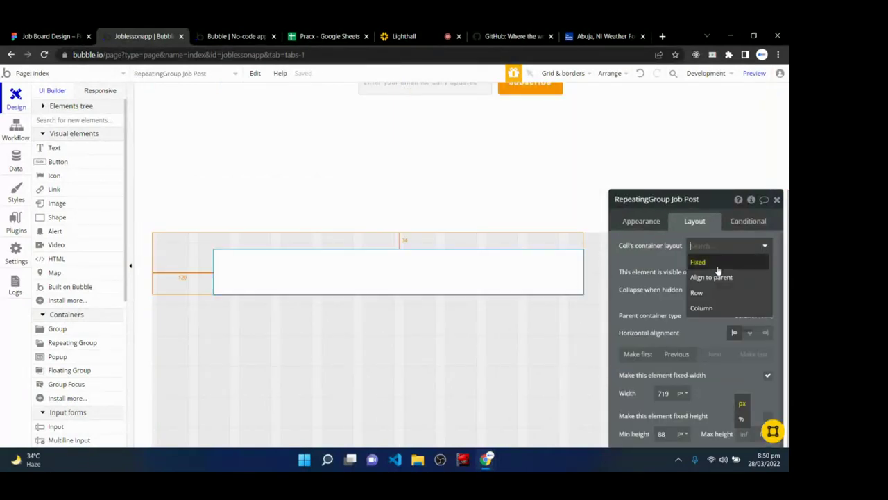
{"action": "left_click", "coordinate": [716, 273]}
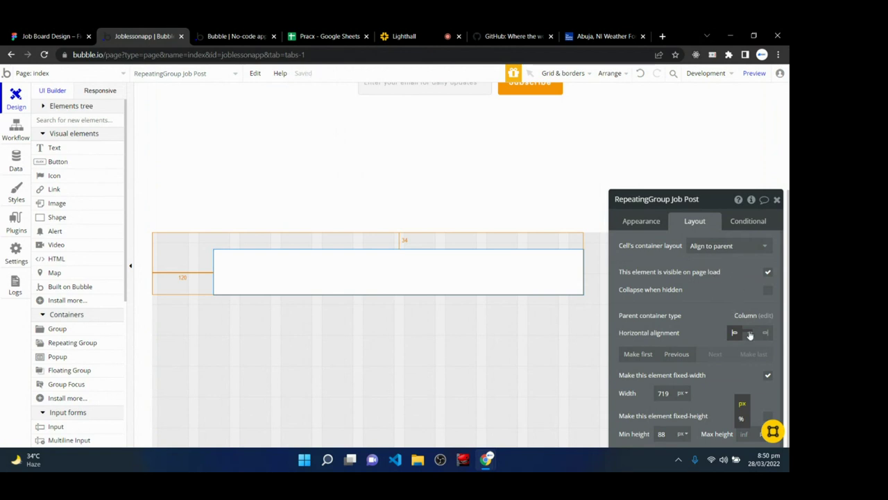
{"action": "left_click", "coordinate": [750, 333]}
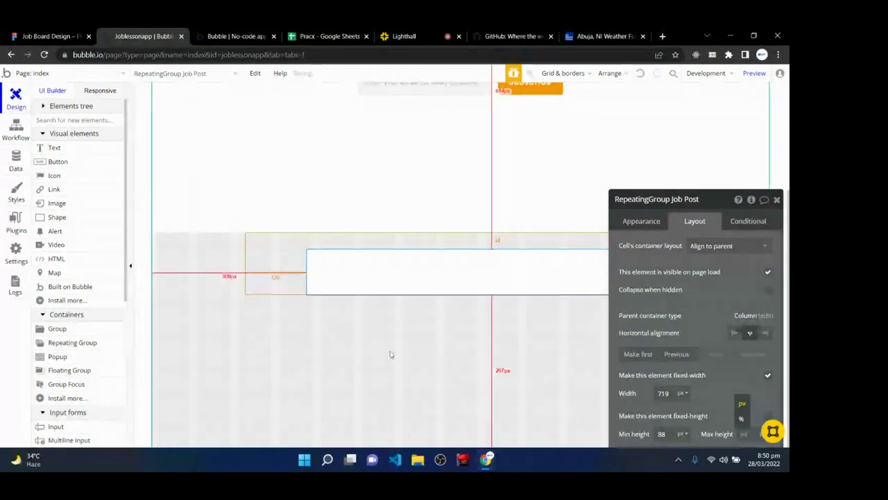
{"action": "scroll", "coordinate": [699, 371], "scroll_direction": "down", "scroll_amount": 1}
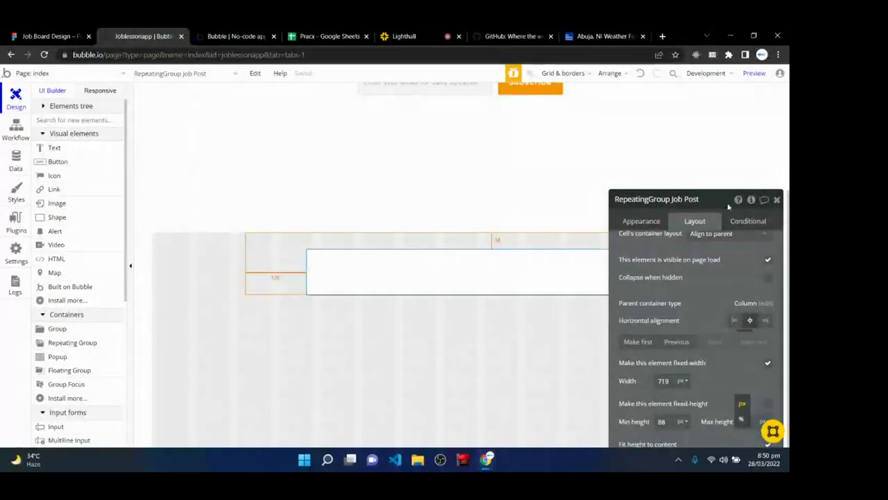
{"action": "left_click_drag", "start_coordinate": [728, 207], "coordinate": [388, 100]}
{"action": "left_click", "coordinate": [437, 95]}
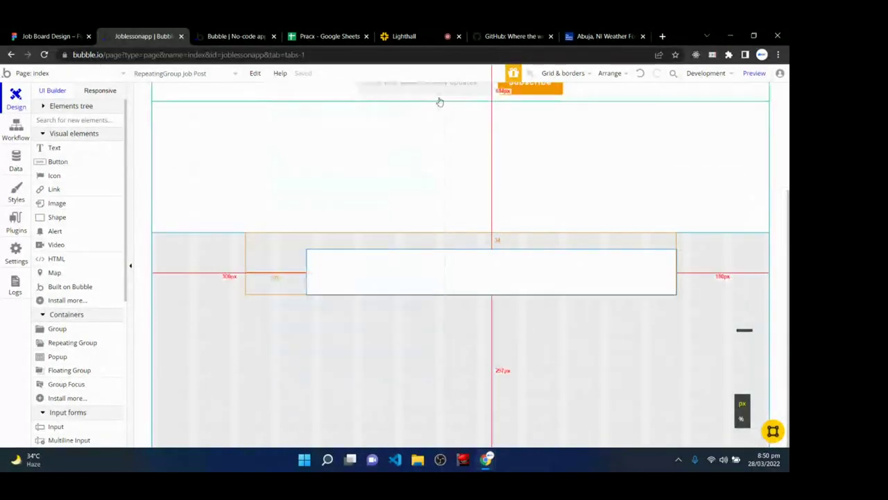
- Change the repeating group's left margin from 120 to 0
{"action": "left_click", "coordinate": [439, 102]}
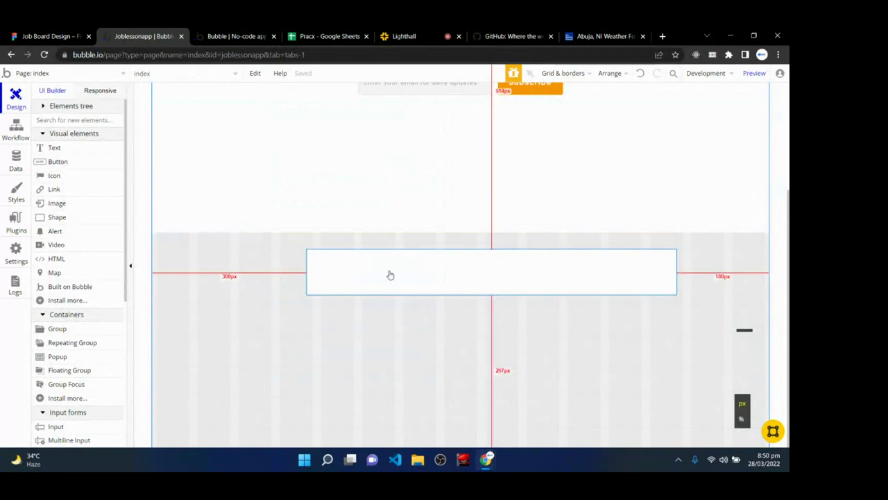
{"action": "left_click", "coordinate": [419, 260]}
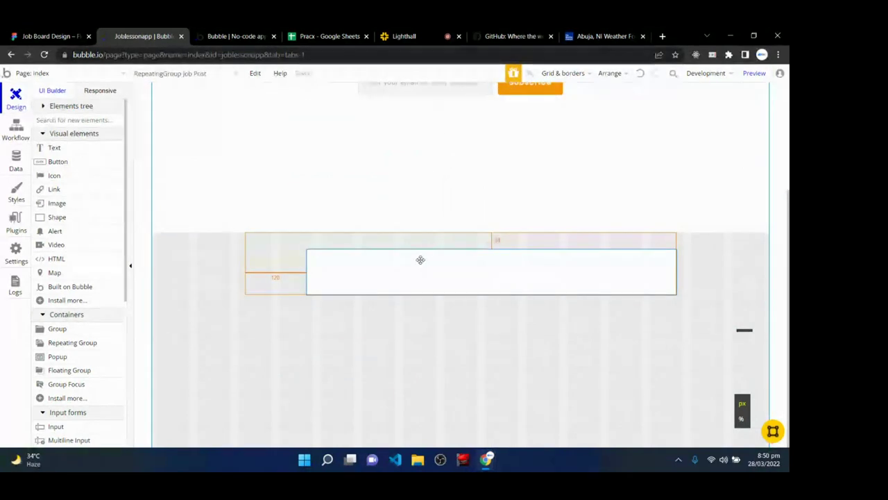
{"action": "double_click", "coordinate": [420, 260]}
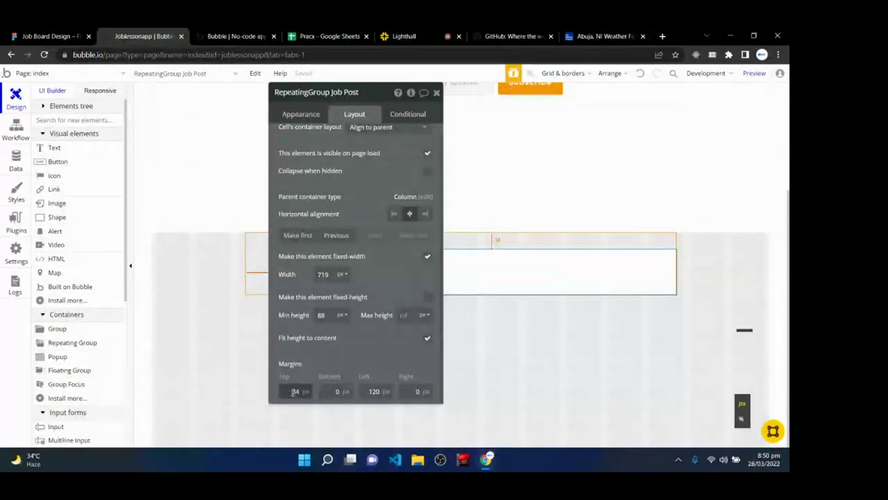
{"action": "type", "text": "0"}
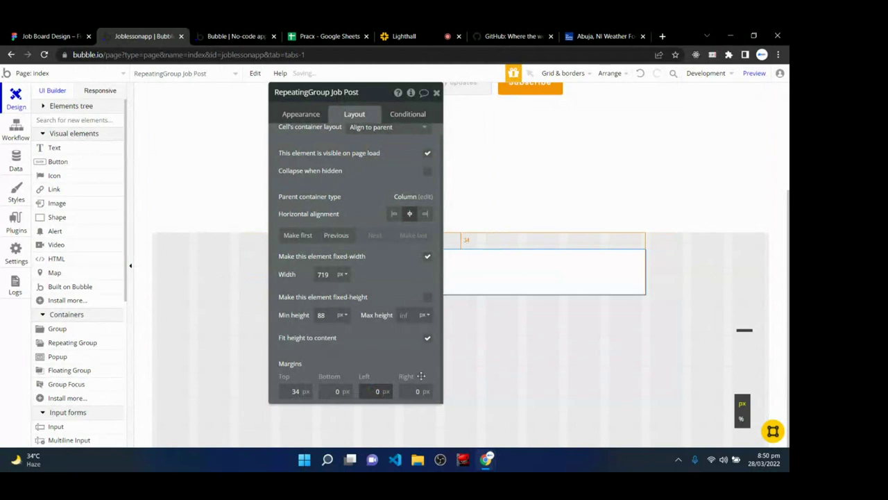
{"action": "left_click", "coordinate": [527, 370]}
{"action": "left_click", "coordinate": [436, 92]}
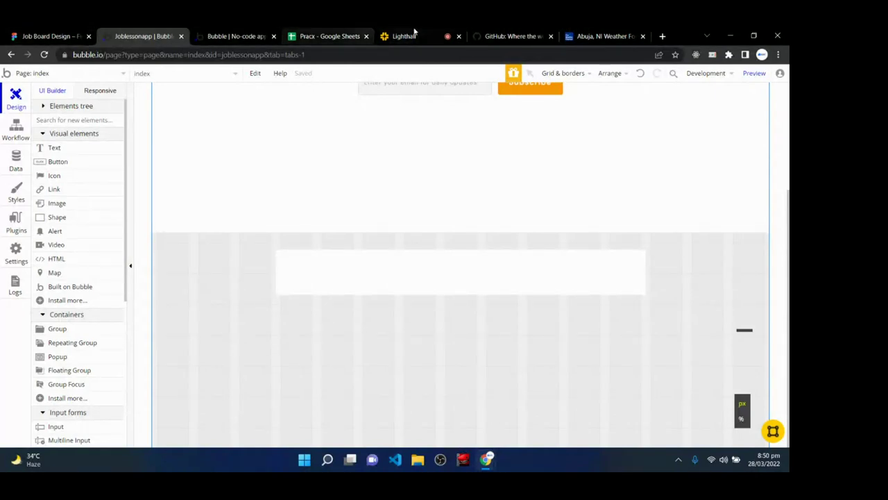
{"action": "left_click", "coordinate": [414, 32]}
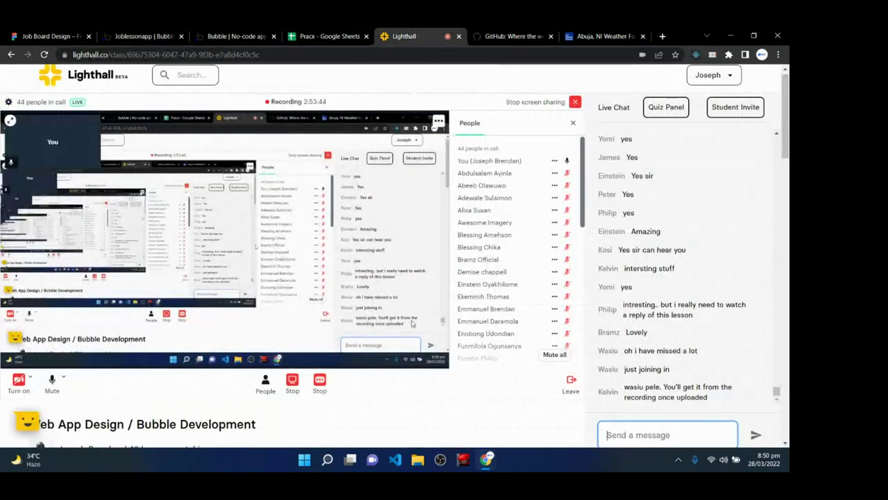
{"action": "key", "text": "ctrl+1"}
{"action": "left_click", "coordinate": [139, 36]}
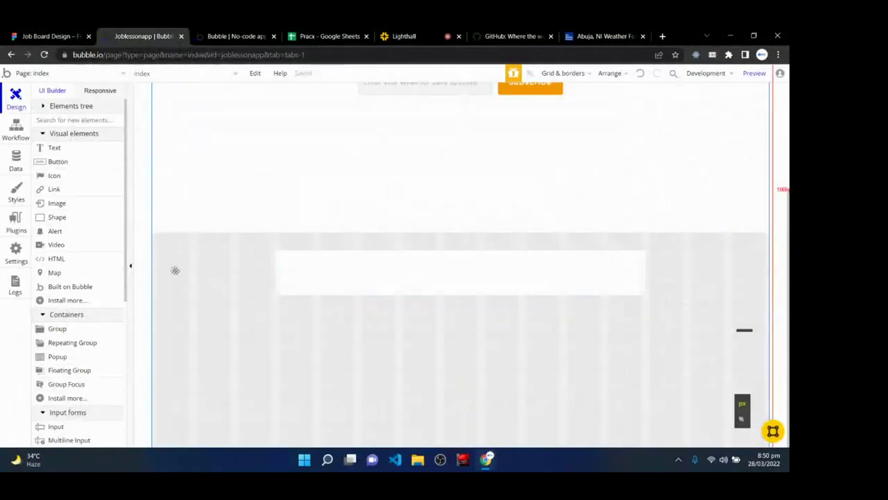
- Draw an image in the job cell showing Current cell's Job Post's company logo
{"action": "left_click", "coordinate": [73, 206]}
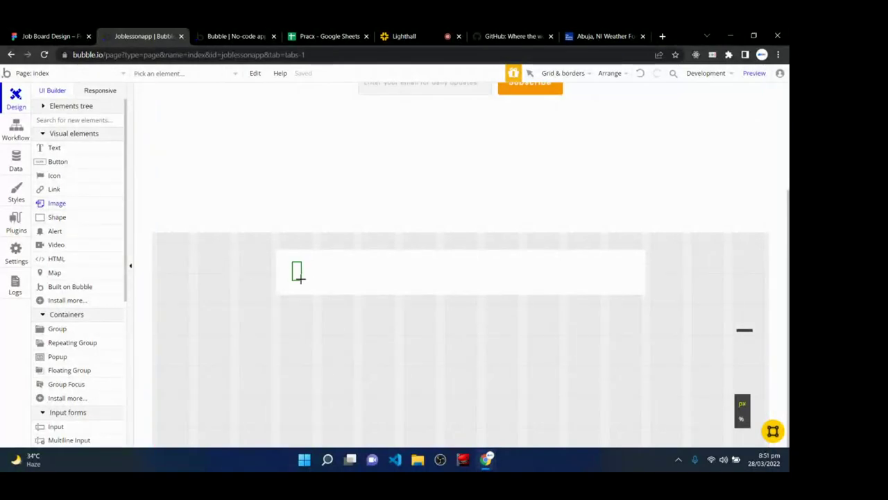
{"action": "left_click_drag", "start_coordinate": [318, 287], "coordinate": [318, 288]}
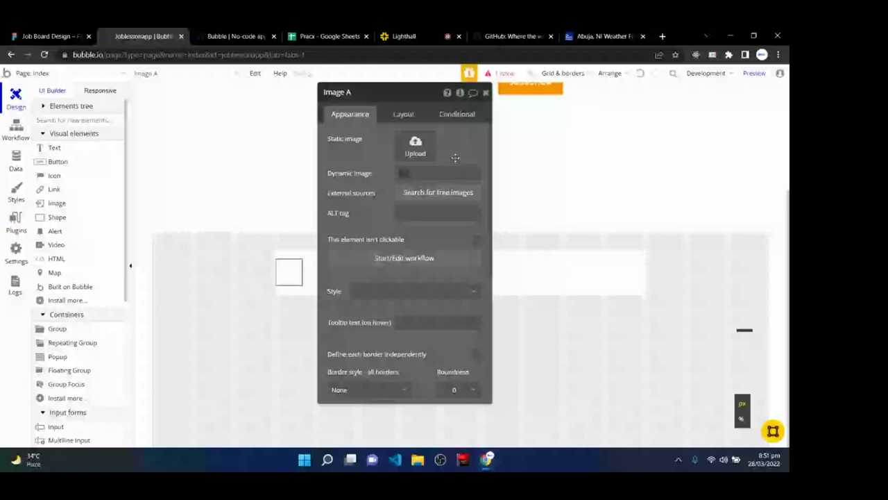
{"action": "left_click", "coordinate": [401, 172]}
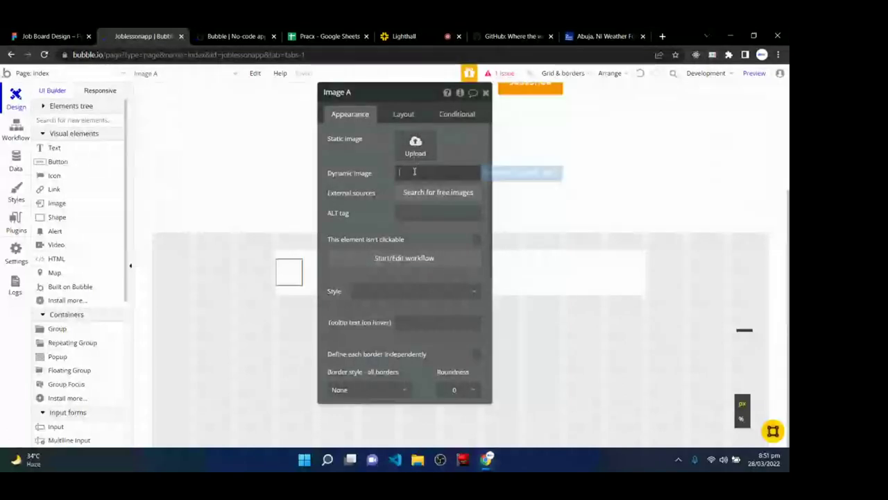
{"action": "left_click", "coordinate": [502, 172]}
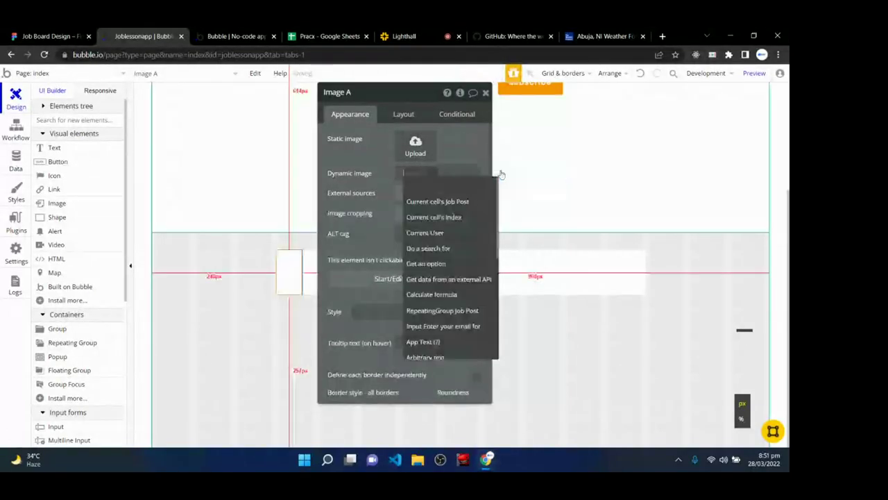
{"action": "left_click", "coordinate": [459, 202]}
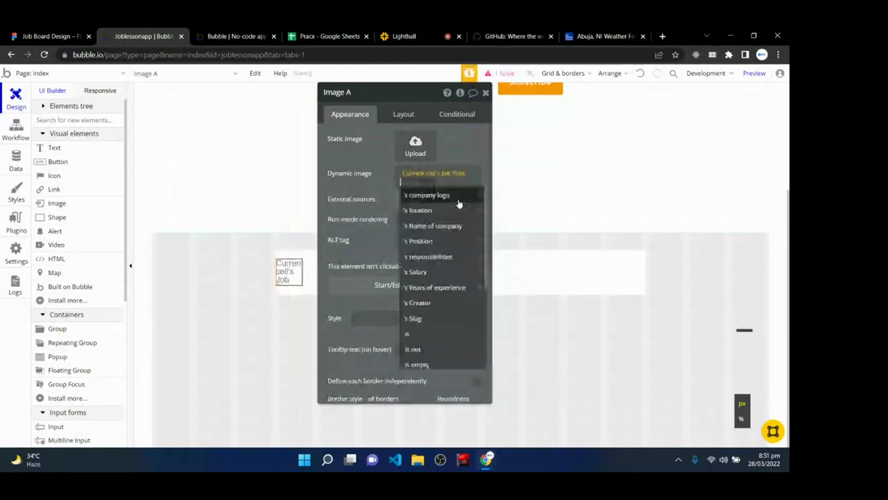
{"action": "left_click", "coordinate": [455, 196]}
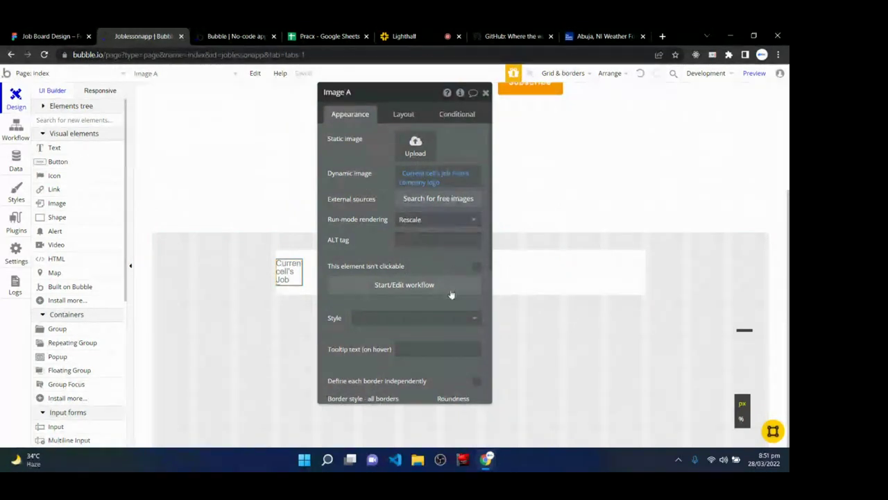
- Give the logo image roundness 64 and a 24 px left margin
{"action": "scroll", "coordinate": [451, 295], "scroll_direction": "down", "scroll_amount": 2}
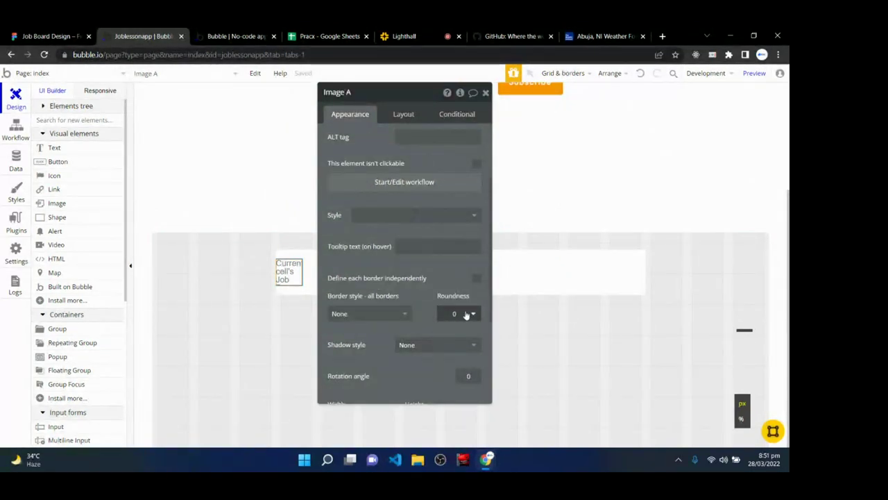
{"action": "left_click", "coordinate": [452, 313]}
{"action": "left_click", "coordinate": [452, 313]}
{"action": "type", "text": "64"}
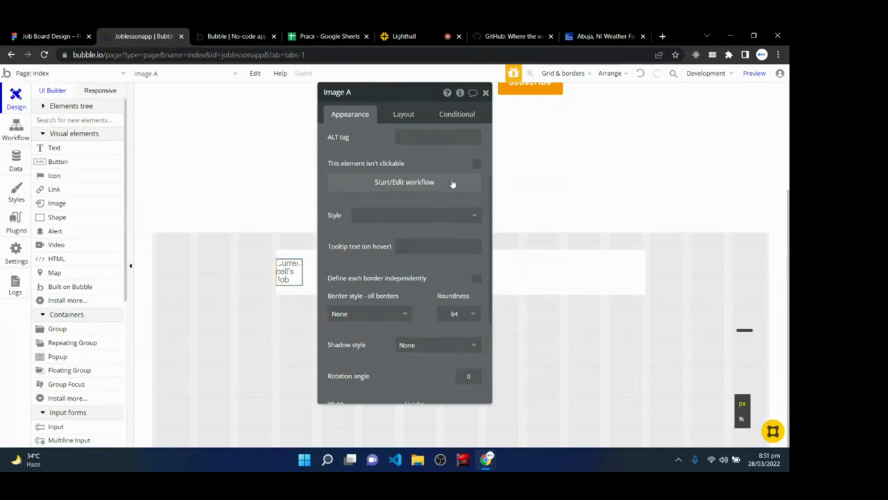
{"action": "left_click", "coordinate": [404, 115]}
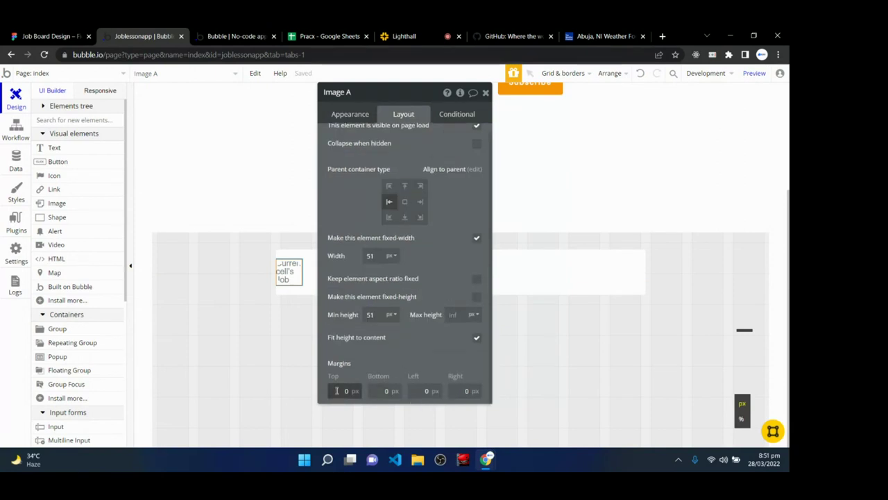
{"action": "left_click", "coordinate": [428, 392]}
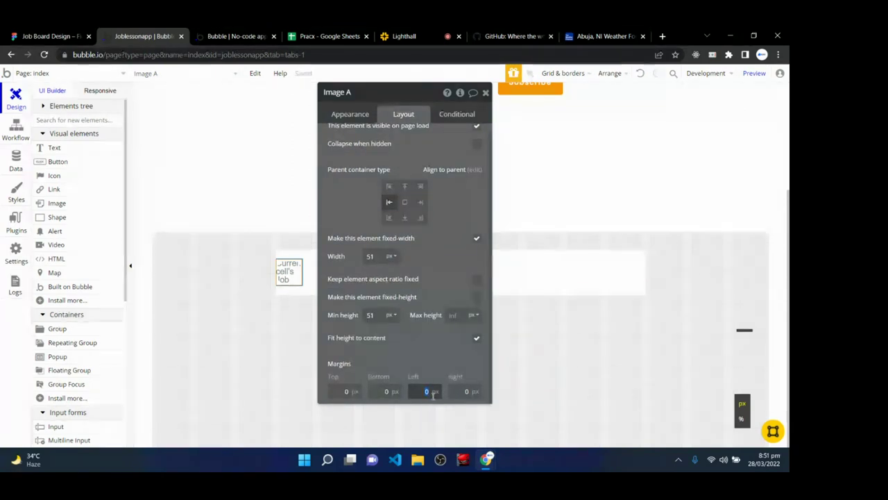
{"action": "type", "text": "24"}
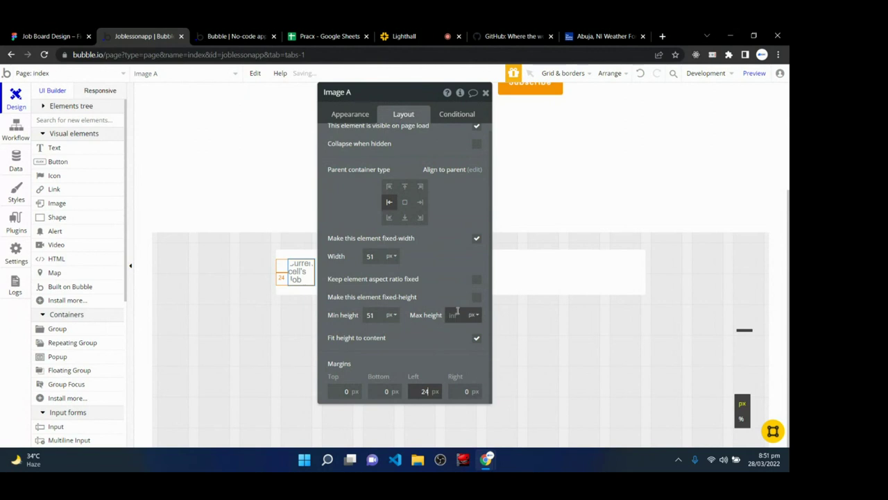
{"action": "left_click", "coordinate": [446, 280]}
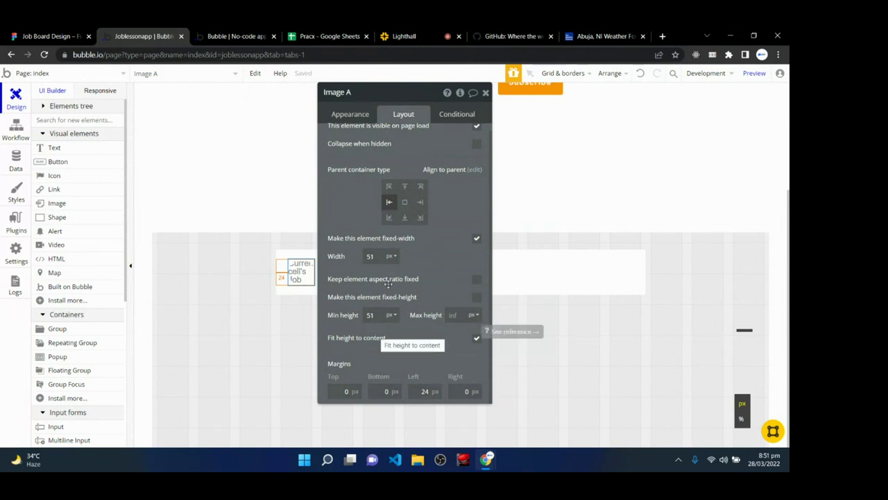
{"action": "scroll", "coordinate": [397, 261], "scroll_direction": "up", "scroll_amount": 1}
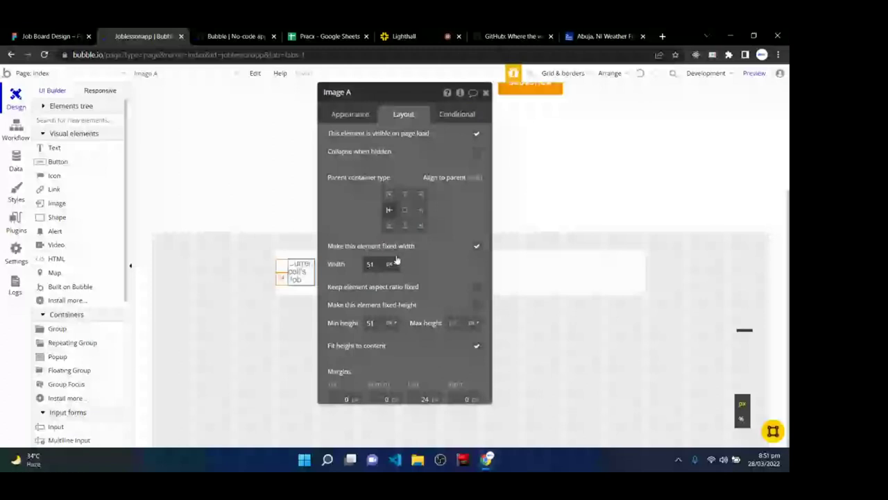
{"action": "left_click", "coordinate": [485, 92]}
- Open the app preview and reload it with 'debug_mode=true' removed from the URL
{"action": "key", "text": "ctrl+Tab"}
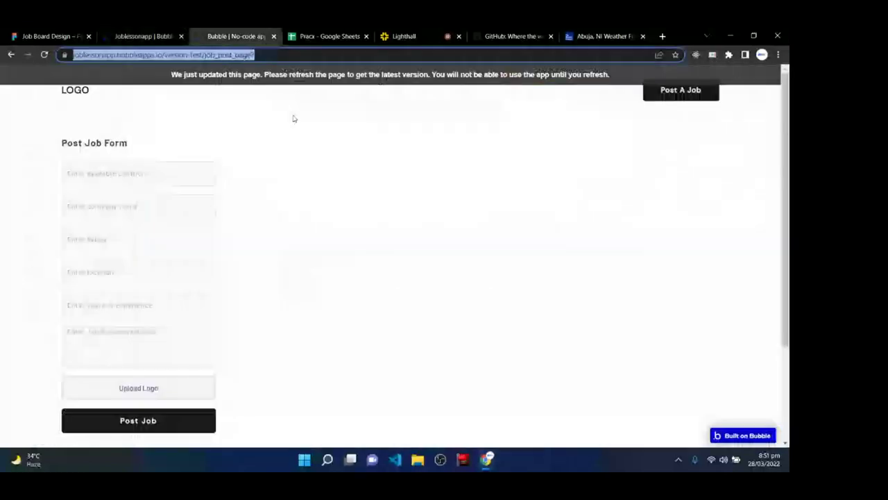
{"action": "left_click", "coordinate": [165, 31]}
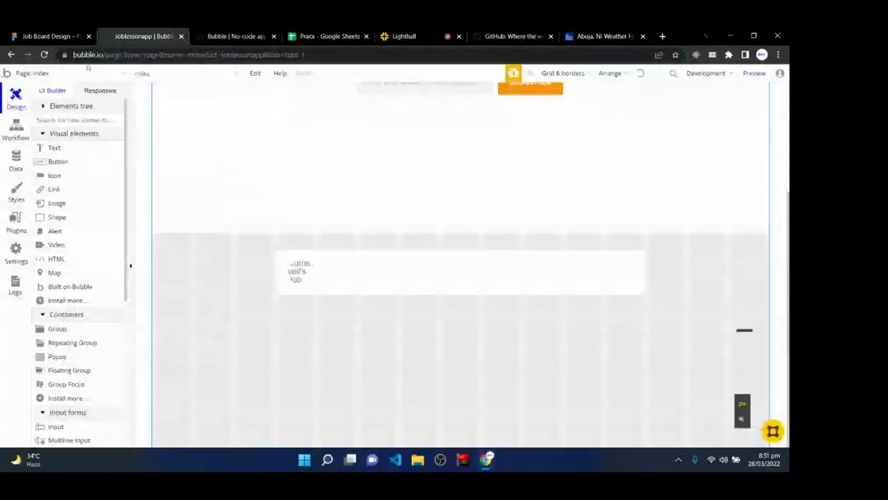
{"action": "left_click", "coordinate": [753, 74]}
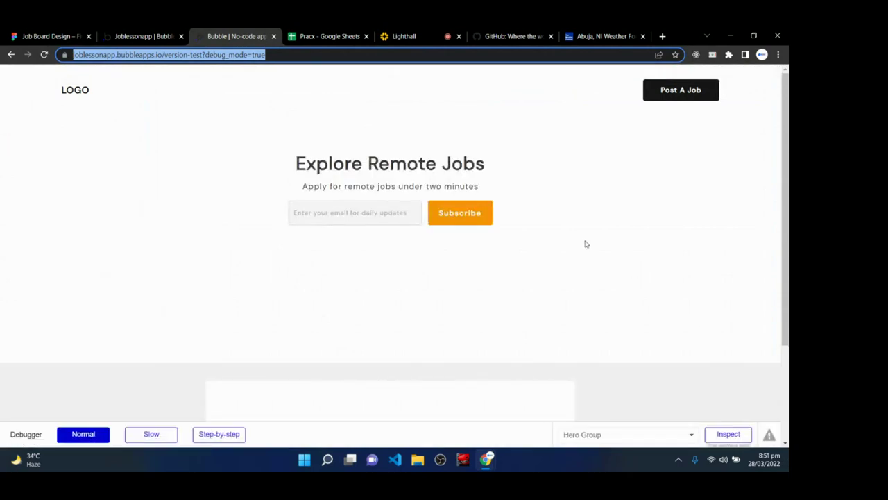
{"action": "scroll", "coordinate": [506, 245], "scroll_direction": "down", "scroll_amount": 2}
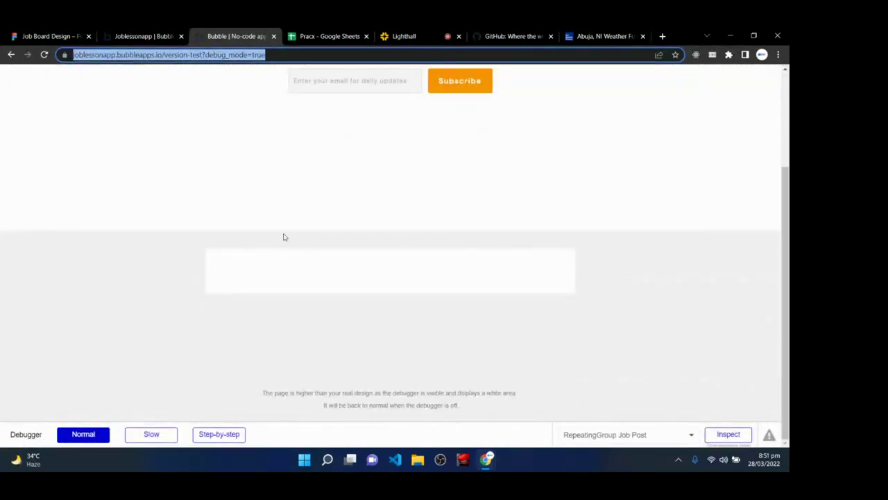
{"action": "left_click", "coordinate": [209, 47]}
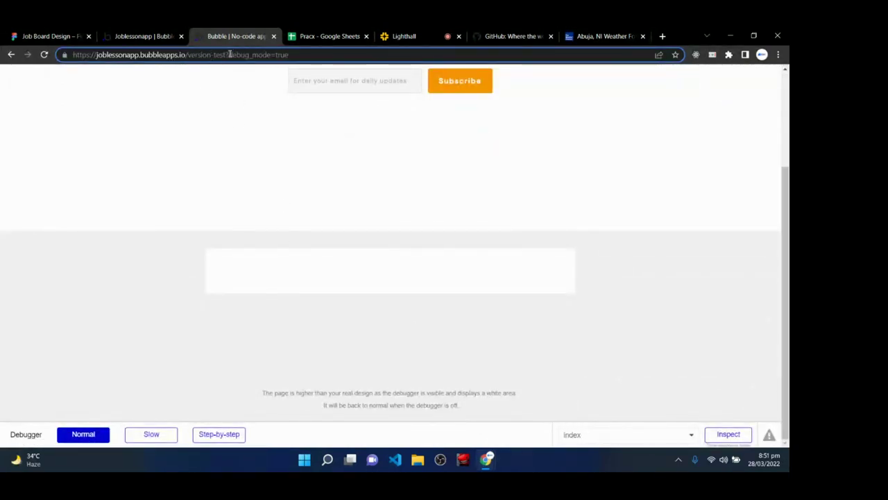
{"action": "left_click_drag", "start_coordinate": [230, 54], "coordinate": [291, 54]}
{"action": "key", "text": "BackSpace"}
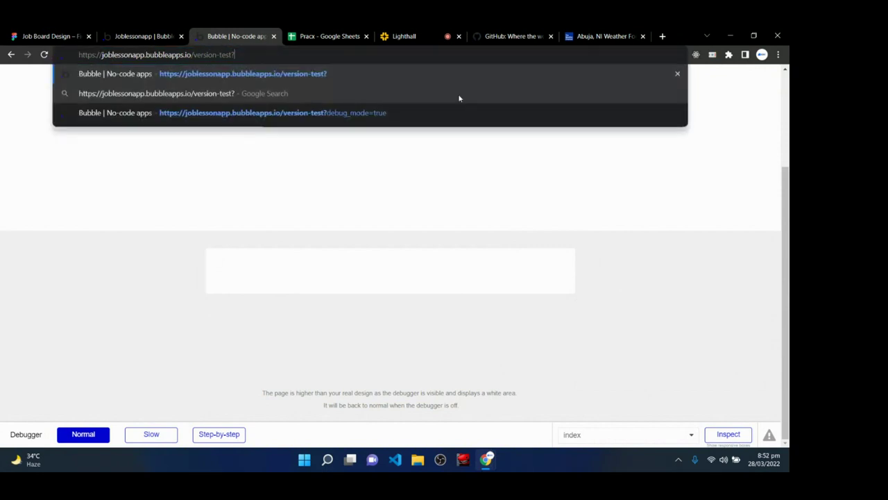
{"action": "key", "text": "Return"}
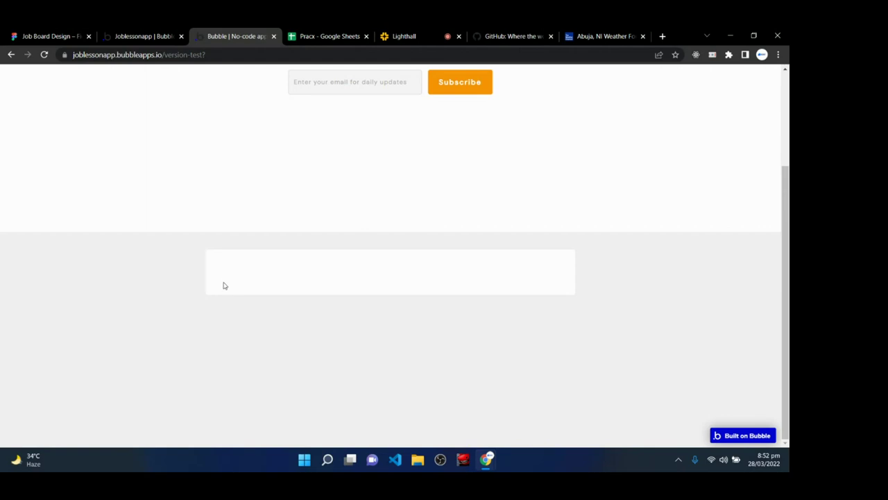
{"action": "left_click", "coordinate": [132, 35]}
- Set the repeating group's data source to Do a search for Job Posts
{"action": "double_click", "coordinate": [323, 296]}
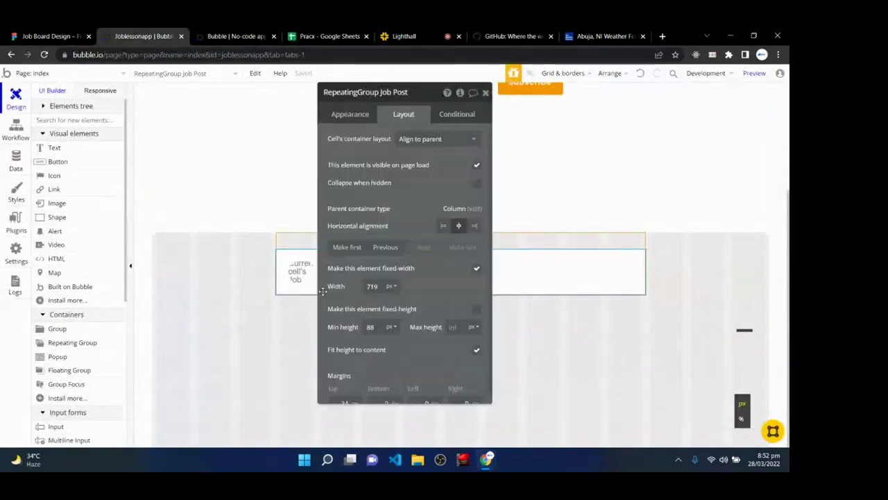
{"action": "left_click", "coordinate": [347, 114]}
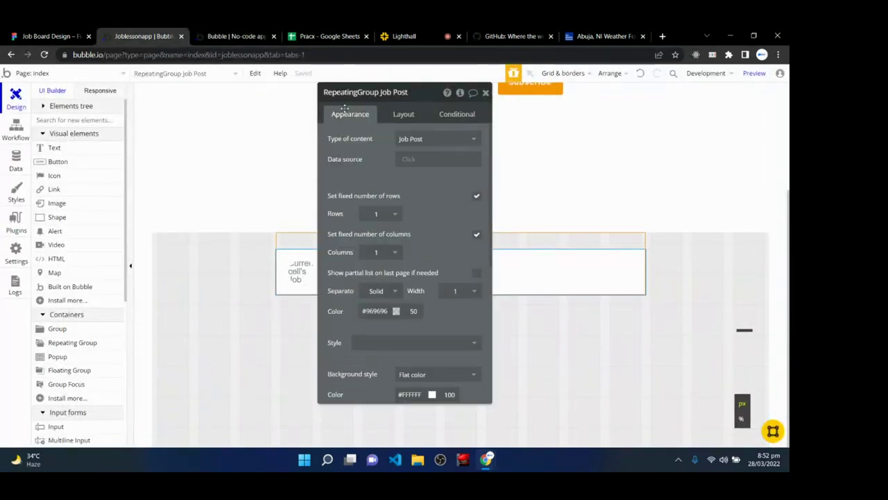
{"action": "left_click", "coordinate": [410, 159]}
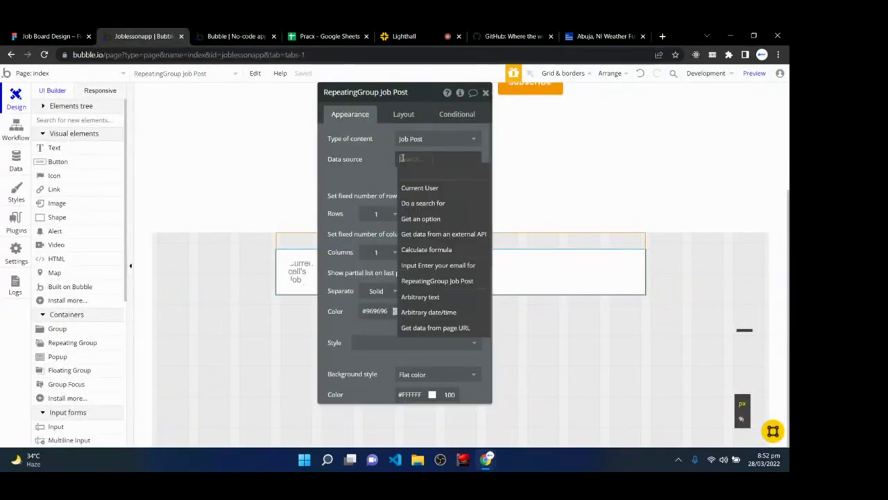
{"action": "left_click", "coordinate": [422, 201]}
{"action": "left_click", "coordinate": [257, 117]}
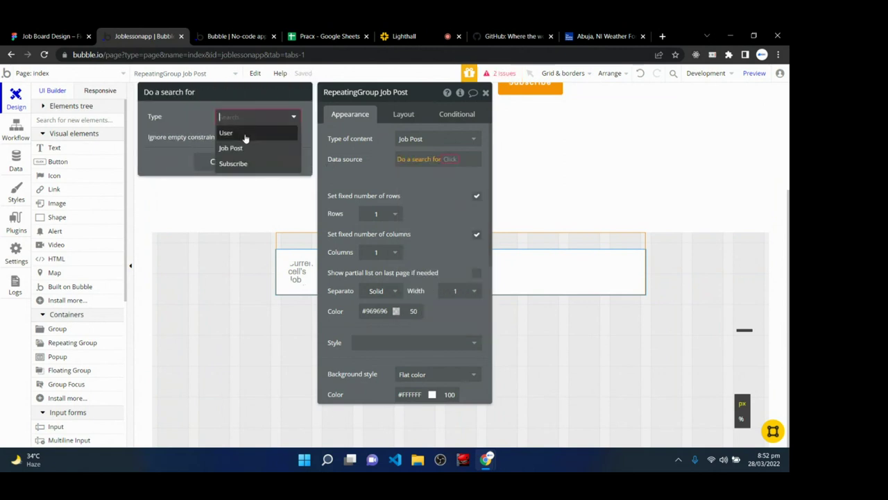
{"action": "left_click", "coordinate": [236, 146]}
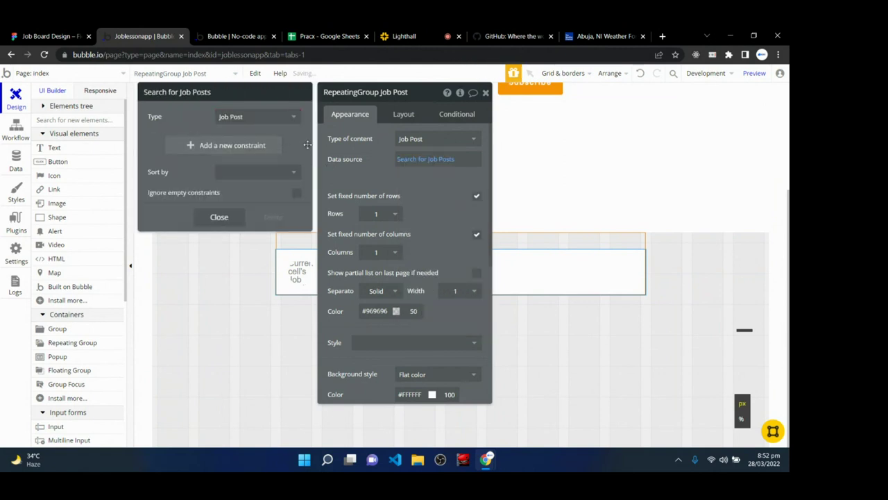
{"action": "left_click", "coordinate": [484, 93]}
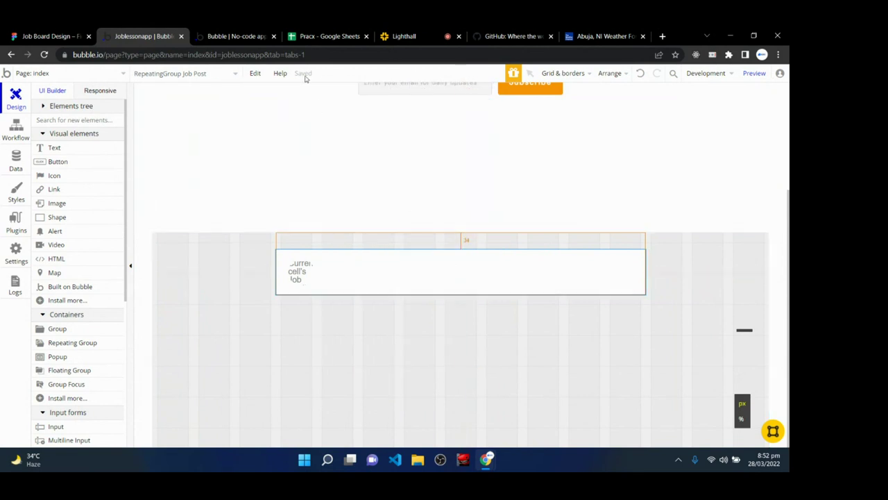
- Keep Job Post as content type and uncheck 'Set fixed number of rows'
{"action": "left_click", "coordinate": [240, 36]}
{"action": "left_click", "coordinate": [274, 80]}
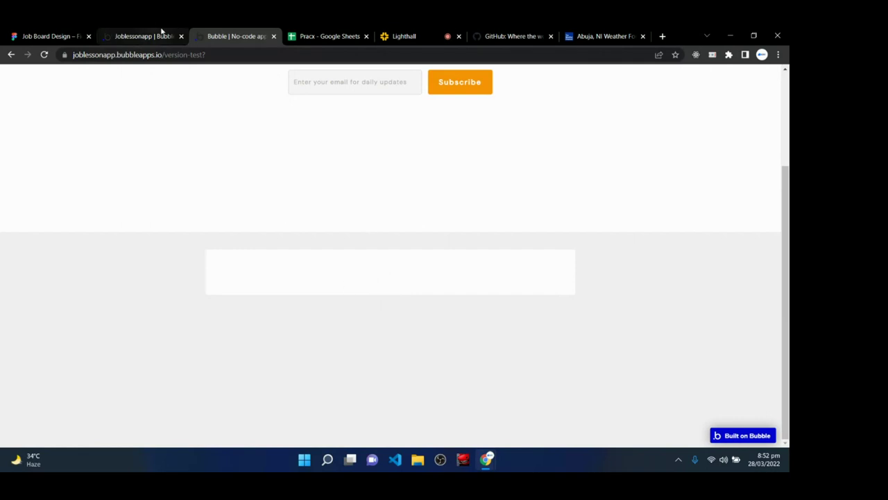
{"action": "left_click", "coordinate": [154, 36]}
{"action": "double_click", "coordinate": [309, 281]}
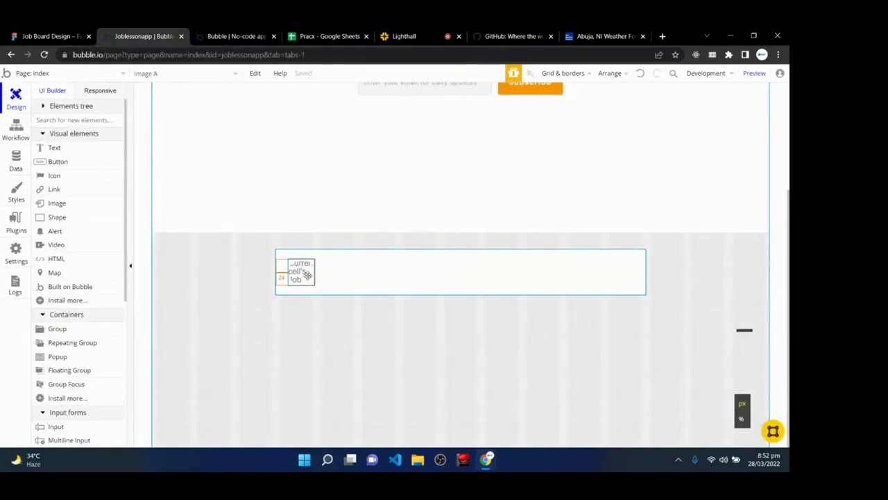
{"action": "left_click", "coordinate": [375, 179]}
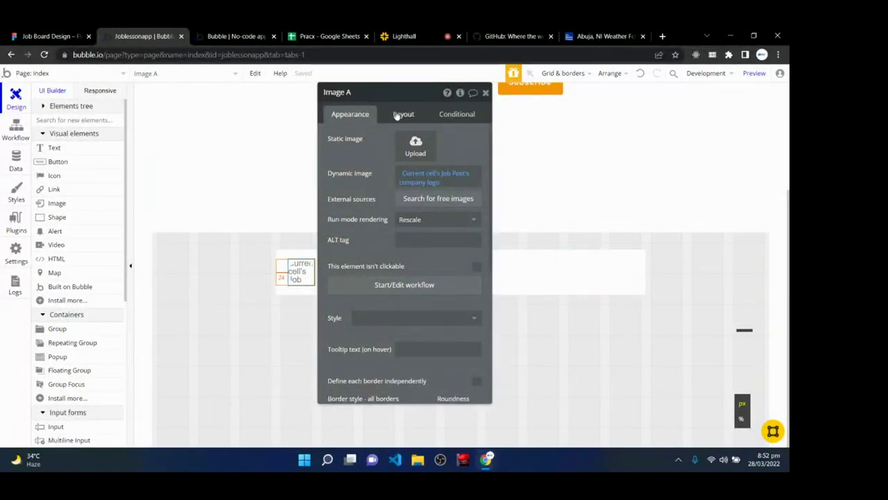
{"action": "left_click", "coordinate": [283, 251]}
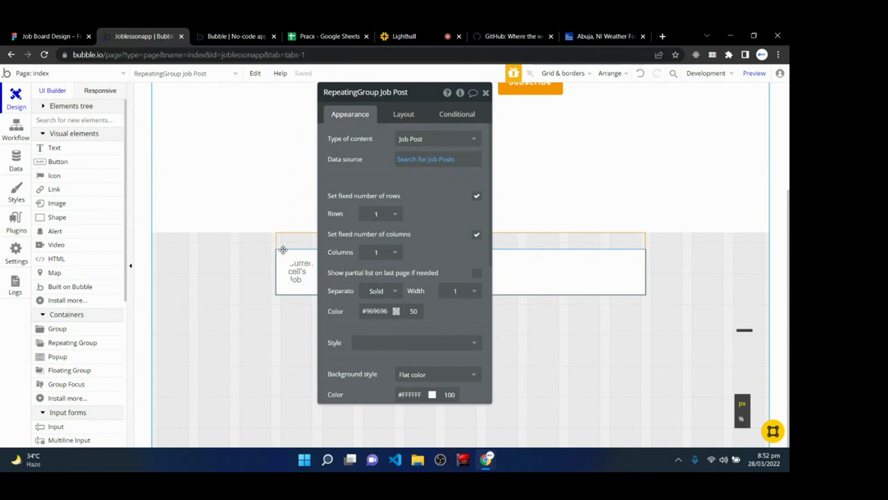
{"action": "left_click", "coordinate": [439, 140]}
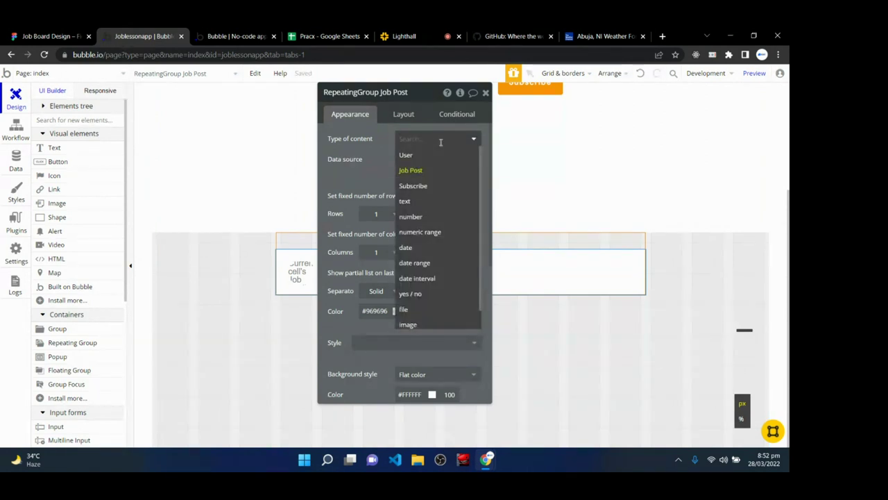
{"action": "key", "text": "Return"}
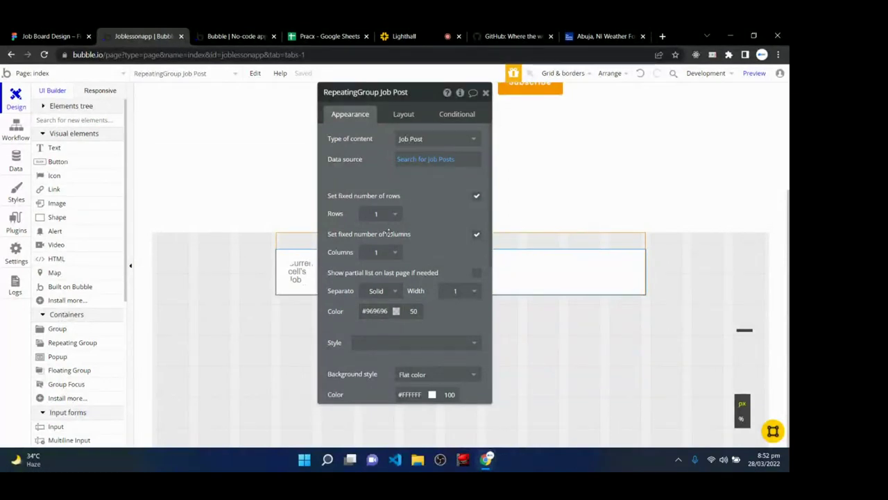
{"action": "left_click", "coordinate": [477, 197]}
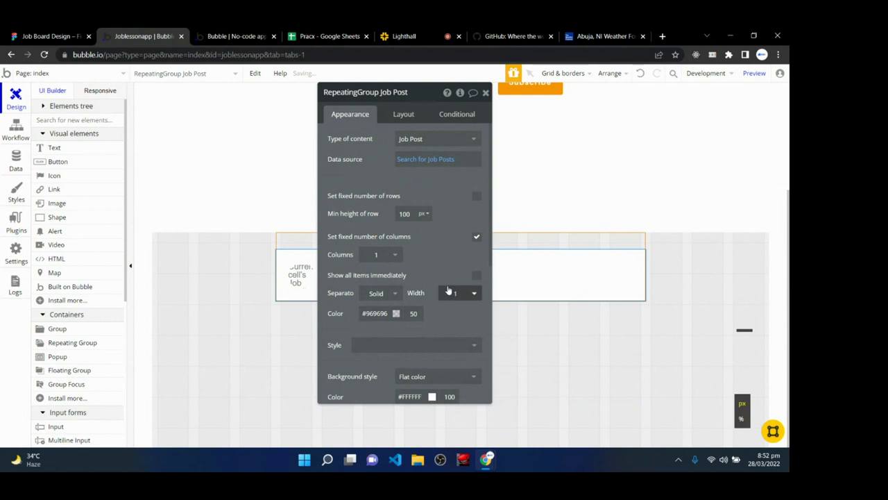
- Reload the preview and scroll through the job rows with their round company logos
{"action": "left_click", "coordinate": [245, 35]}
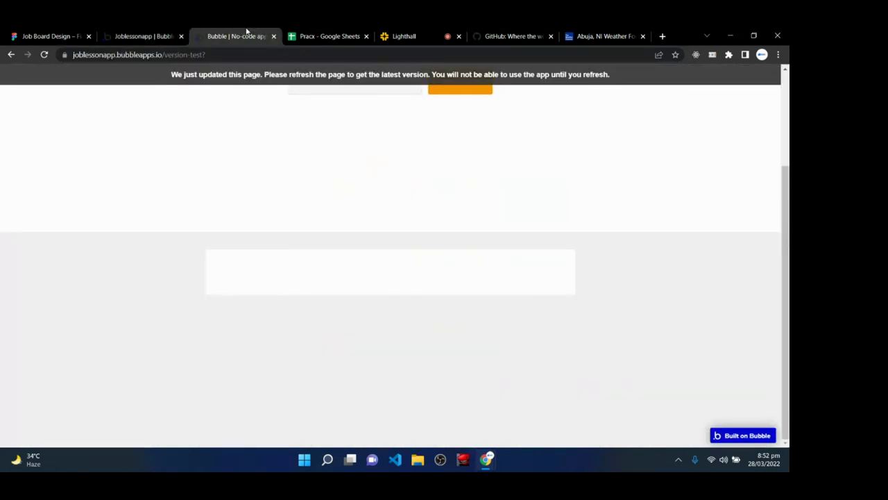
{"action": "left_click", "coordinate": [297, 74]}
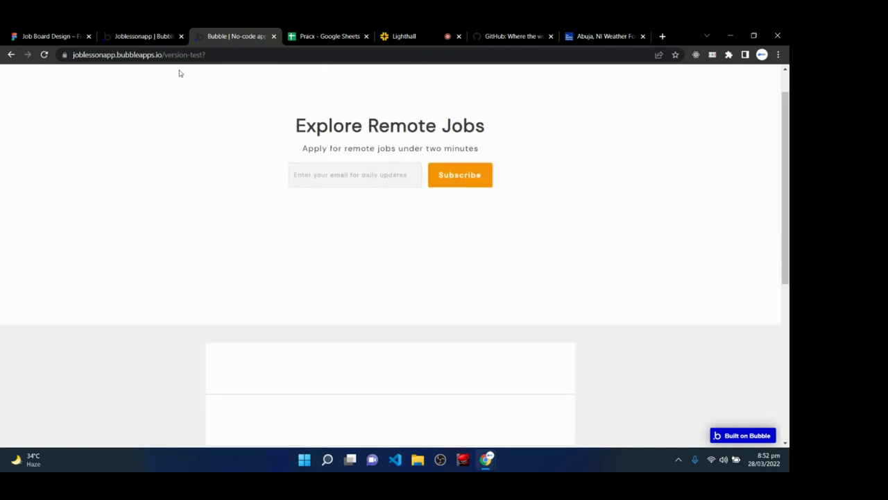
{"action": "scroll", "coordinate": [300, 342], "scroll_direction": "down", "scroll_amount": 5}
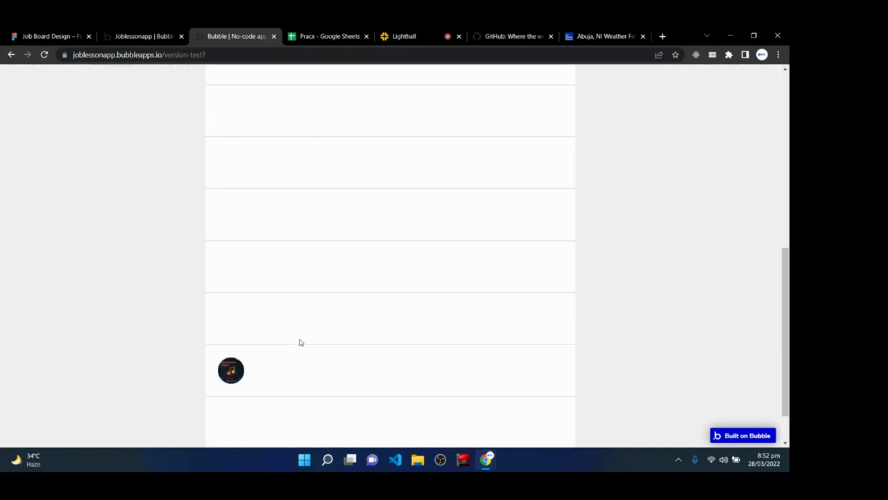
{"action": "scroll", "coordinate": [231, 377], "scroll_direction": "down", "scroll_amount": 1}
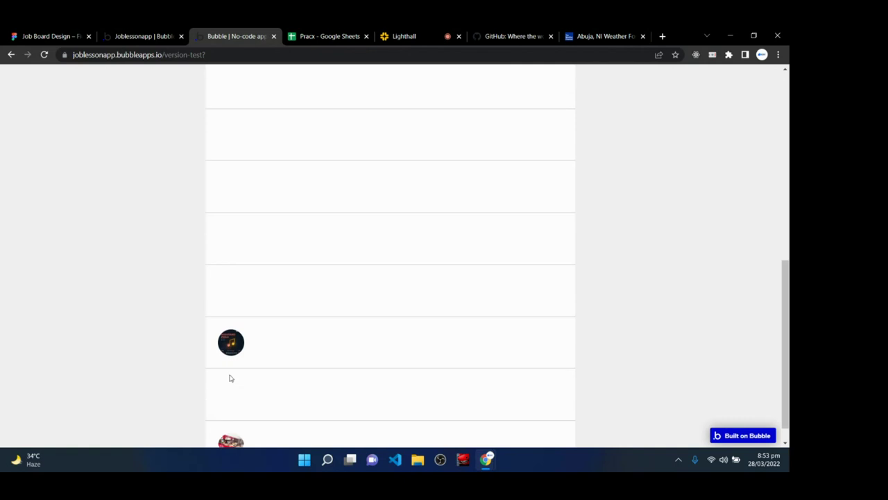
{"action": "scroll", "coordinate": [233, 420], "scroll_direction": "down", "scroll_amount": 2}
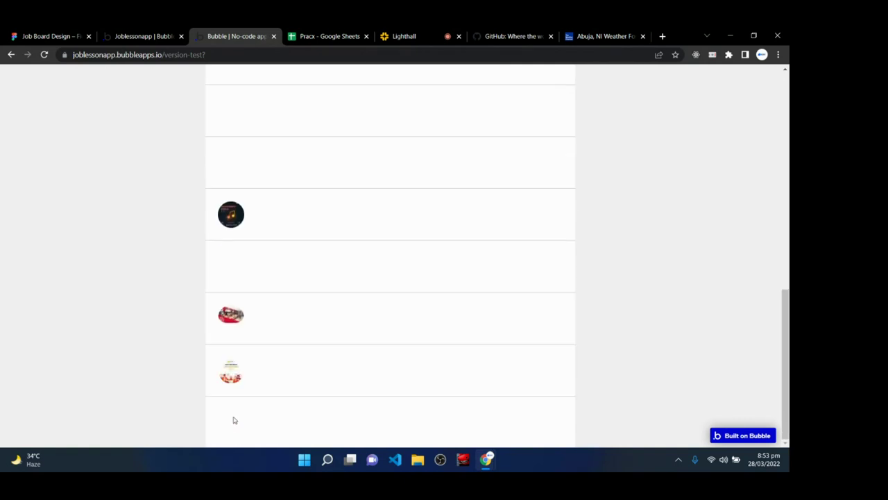
{"action": "scroll", "coordinate": [233, 420], "scroll_direction": "up", "scroll_amount": 10}
{"action": "scroll", "coordinate": [228, 378], "scroll_direction": "down", "scroll_amount": 9}
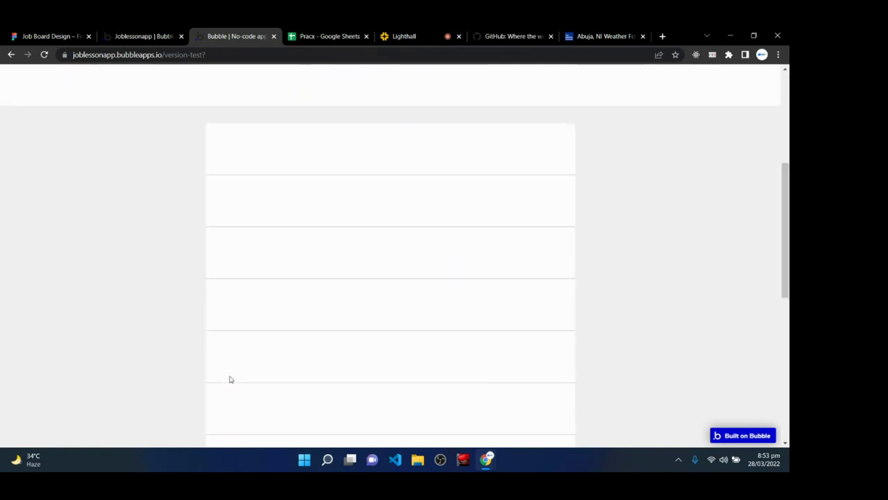
{"action": "scroll", "coordinate": [230, 378], "scroll_direction": "up", "scroll_amount": 10}
{"action": "scroll", "coordinate": [230, 378], "scroll_direction": "down", "scroll_amount": 13}
{"action": "scroll", "coordinate": [230, 379], "scroll_direction": "up", "scroll_amount": 12}
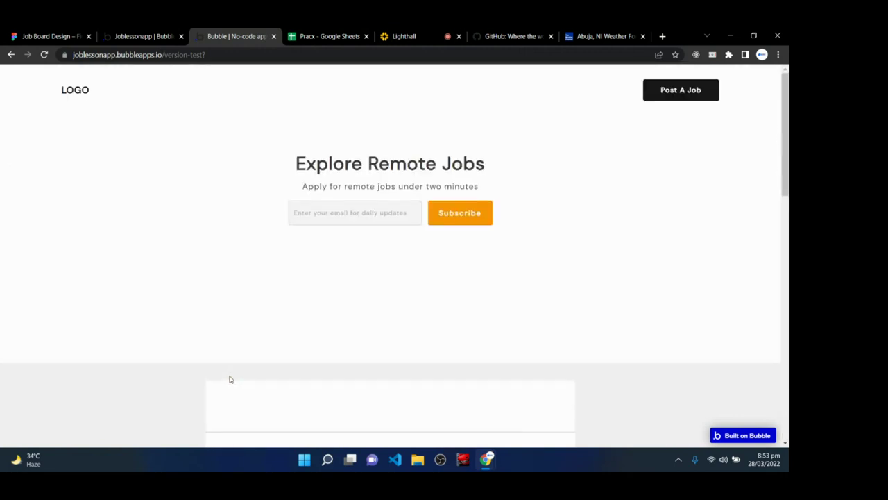
{"action": "scroll", "coordinate": [230, 379], "scroll_direction": "down", "scroll_amount": 8}
{"action": "scroll", "coordinate": [230, 379], "scroll_direction": "down", "scroll_amount": 5}
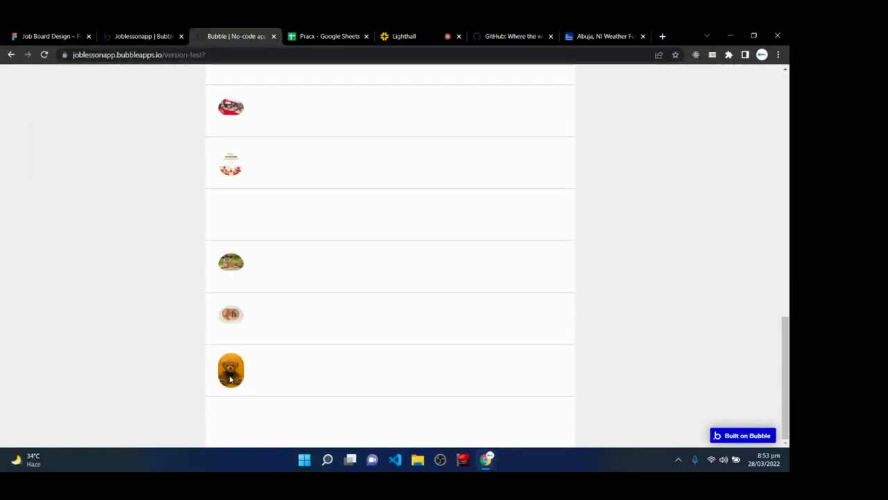
{"action": "scroll", "coordinate": [230, 378], "scroll_direction": "up", "scroll_amount": 8}
{"action": "scroll", "coordinate": [230, 378], "scroll_direction": "down", "scroll_amount": 7}
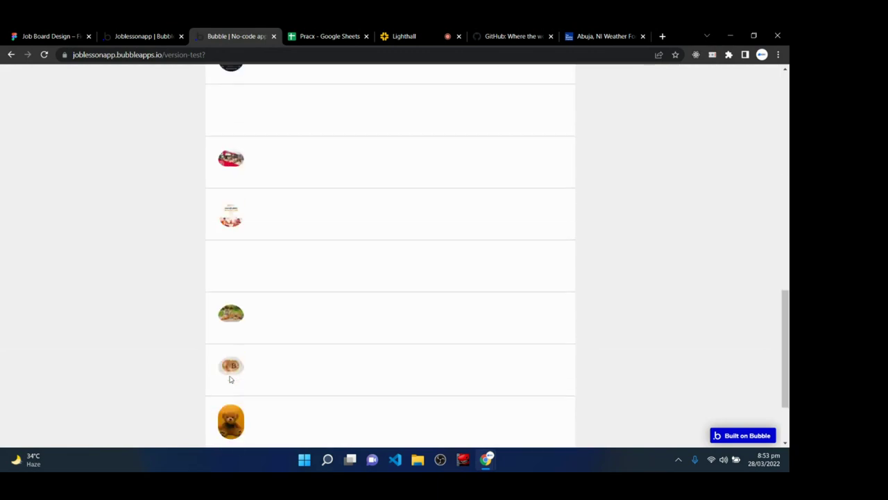
{"action": "scroll", "coordinate": [230, 379], "scroll_direction": "down", "scroll_amount": 2}
{"action": "scroll", "coordinate": [230, 378], "scroll_direction": "up", "scroll_amount": 10}
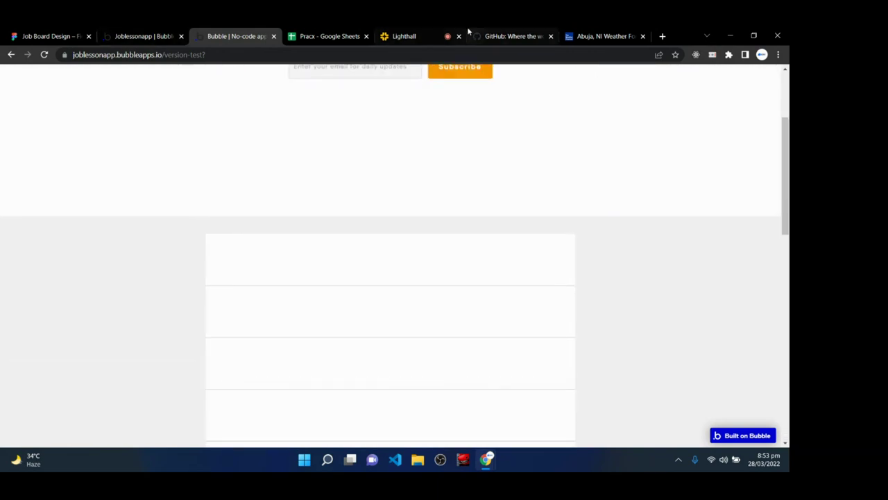
- Check the Lighthall class chat, recheck the preview, and return to the Bubble editor
{"action": "left_click", "coordinate": [423, 36]}
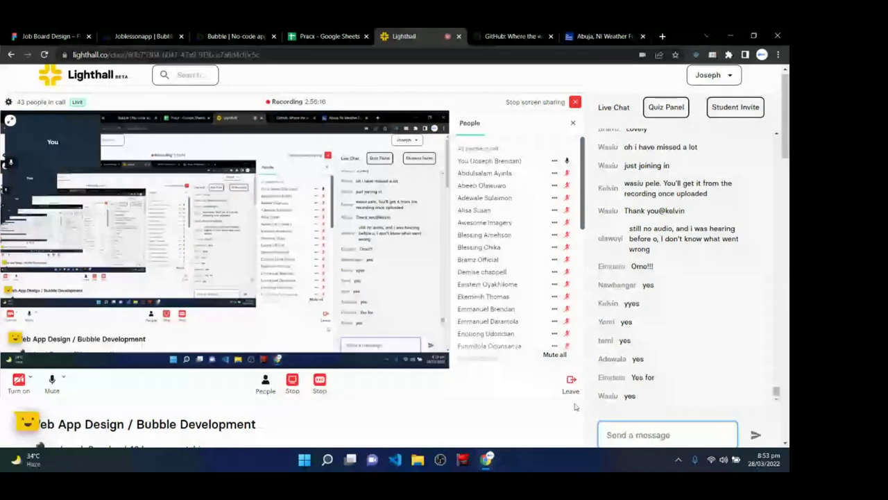
{"action": "left_click", "coordinate": [236, 36]}
{"action": "scroll", "coordinate": [285, 198], "scroll_direction": "down", "scroll_amount": 6}
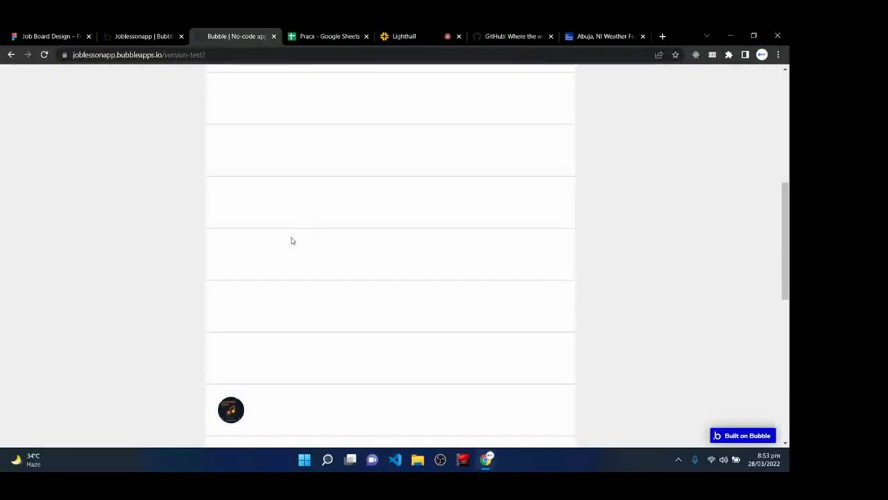
{"action": "scroll", "coordinate": [224, 354], "scroll_direction": "up", "scroll_amount": 8}
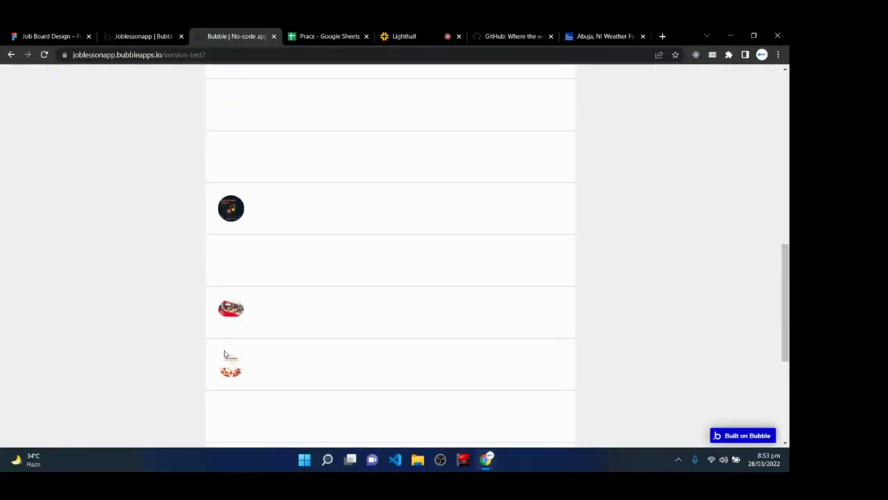
{"action": "left_click", "coordinate": [144, 36]}
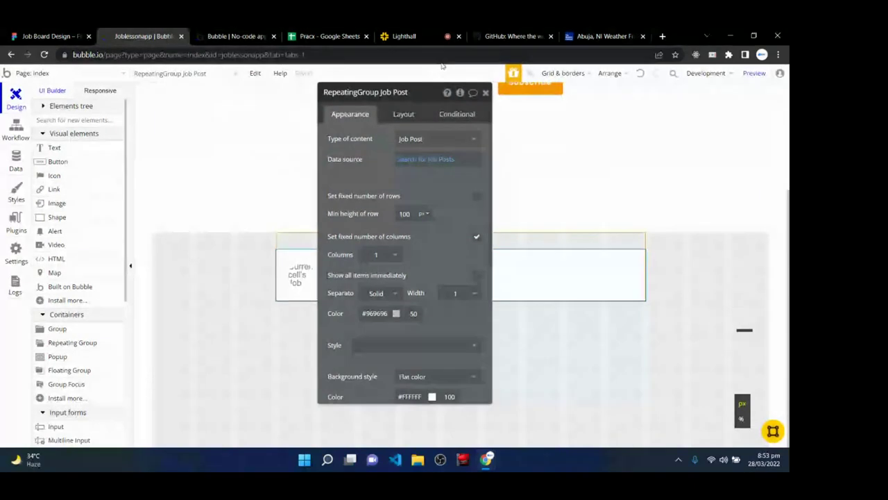
- Draw a text box in the job row, left-aligned with a 120 px left margin
{"action": "left_click", "coordinate": [485, 92]}
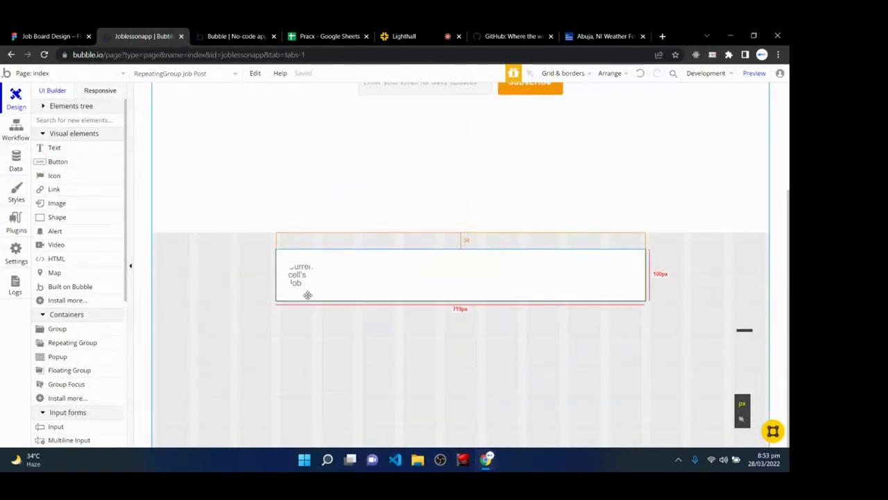
{"action": "left_click", "coordinate": [67, 153]}
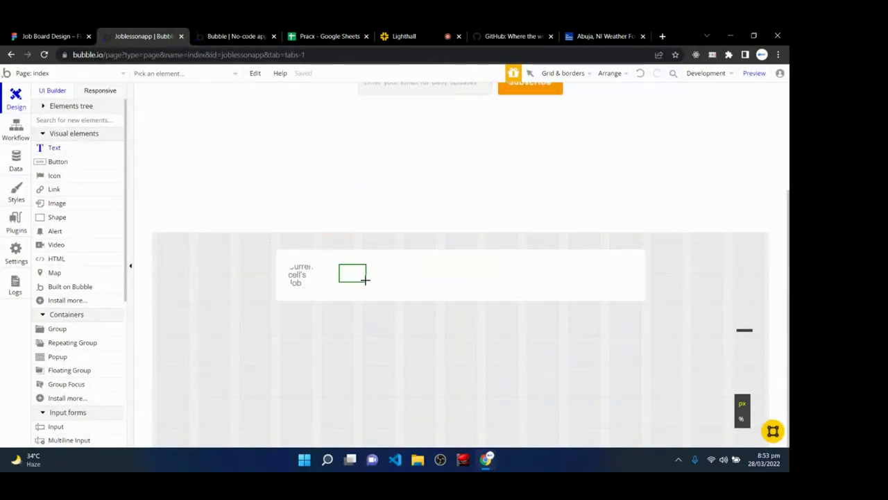
{"action": "left_click_drag", "start_coordinate": [366, 280], "coordinate": [476, 283]}
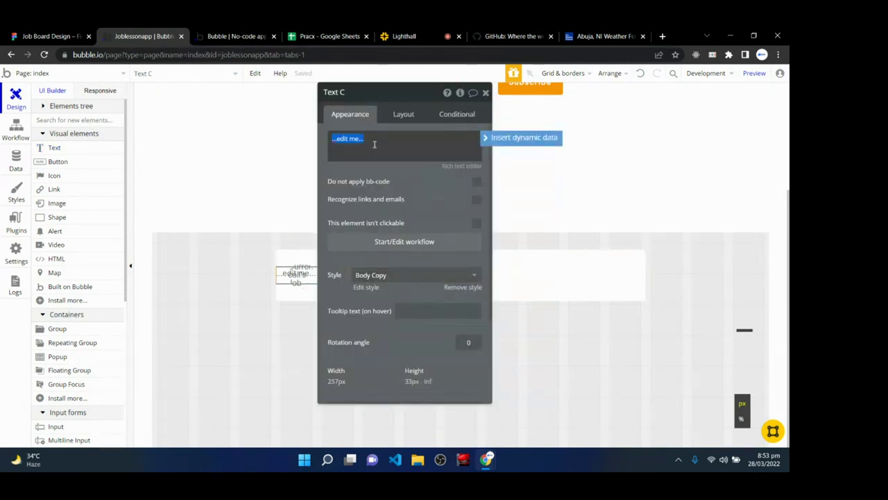
{"action": "left_click", "coordinate": [403, 114]}
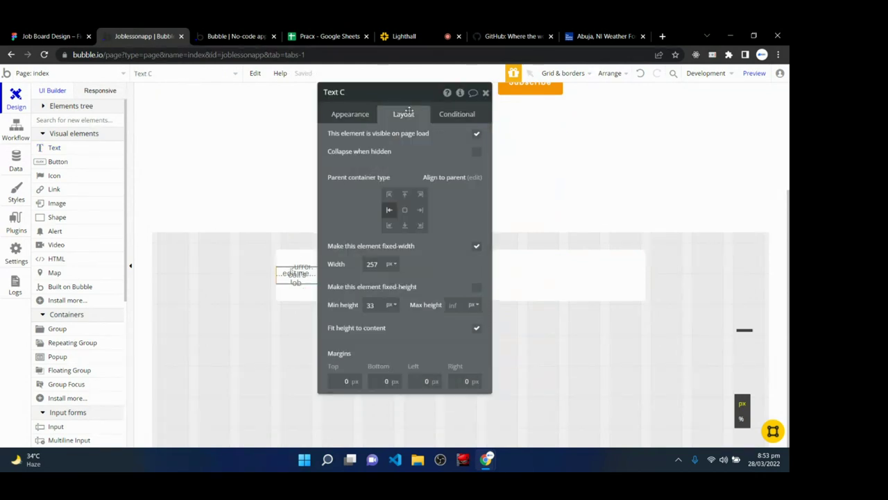
{"action": "left_click", "coordinate": [405, 211]}
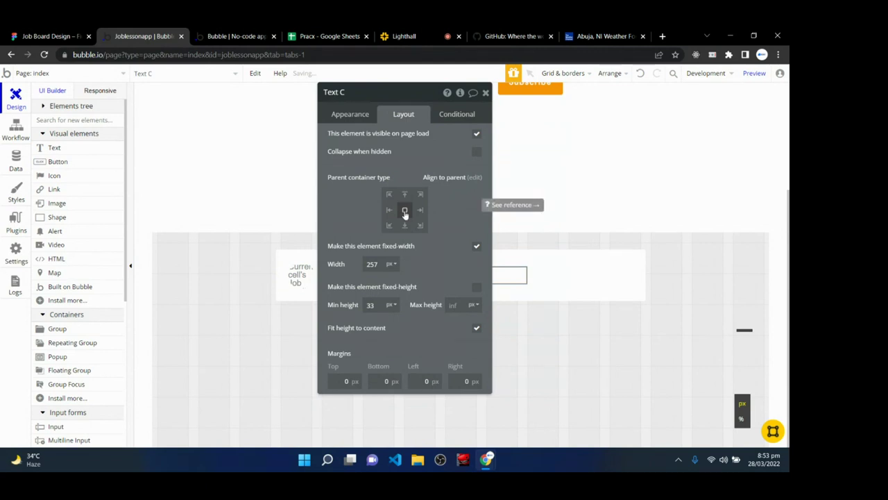
{"action": "left_click", "coordinate": [389, 211]}
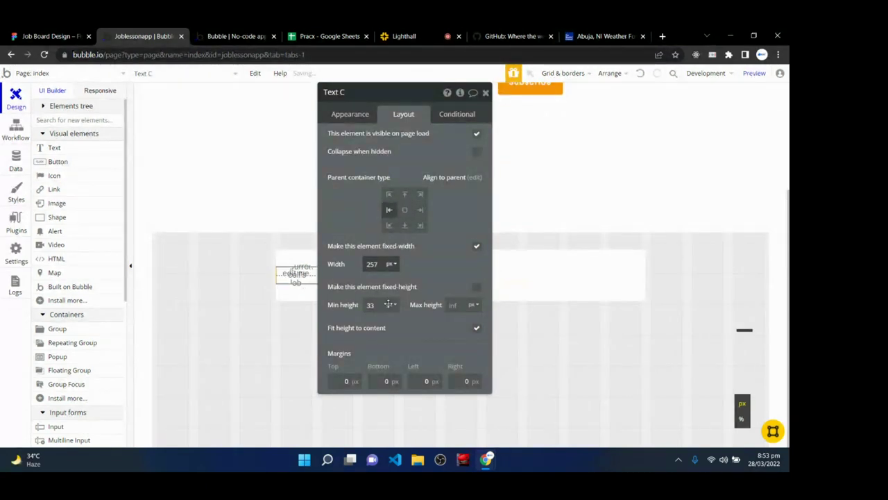
{"action": "left_click", "coordinate": [425, 381]}
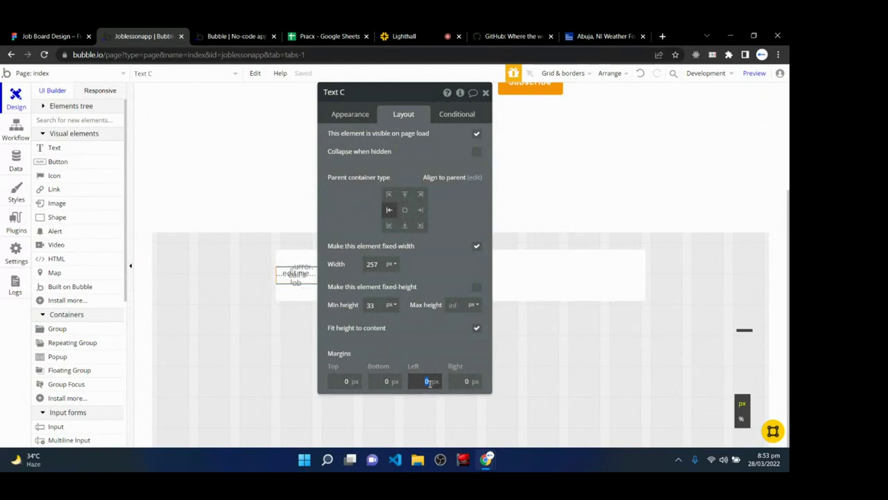
{"action": "type", "text": "64"}
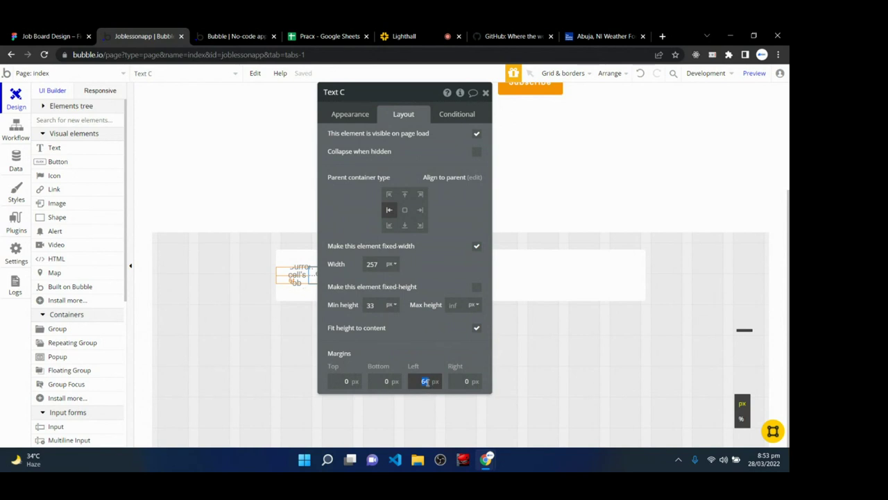
{"action": "type", "text": "120"}
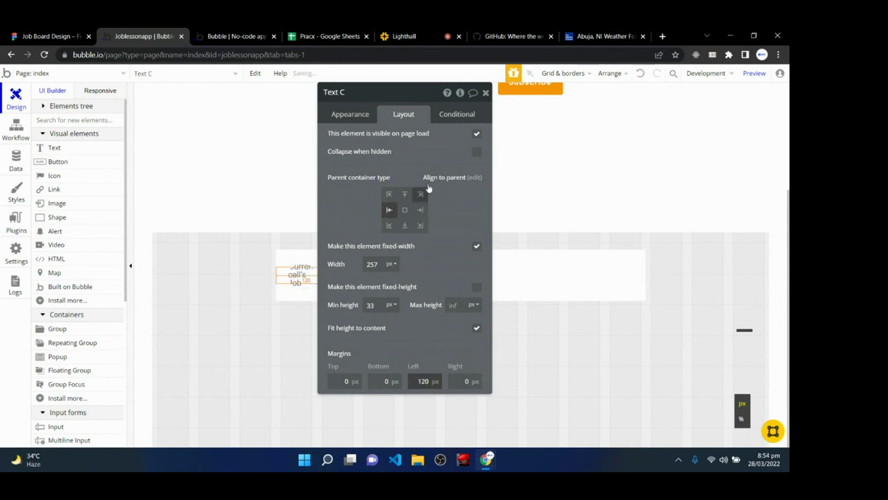
- Replace the placeholder text with dynamic Current cell's Job Post's Position
{"action": "left_click_drag", "start_coordinate": [421, 92], "coordinate": [477, 105]}
{"action": "left_click", "coordinate": [405, 128]}
{"action": "triple_click", "coordinate": [424, 145]}
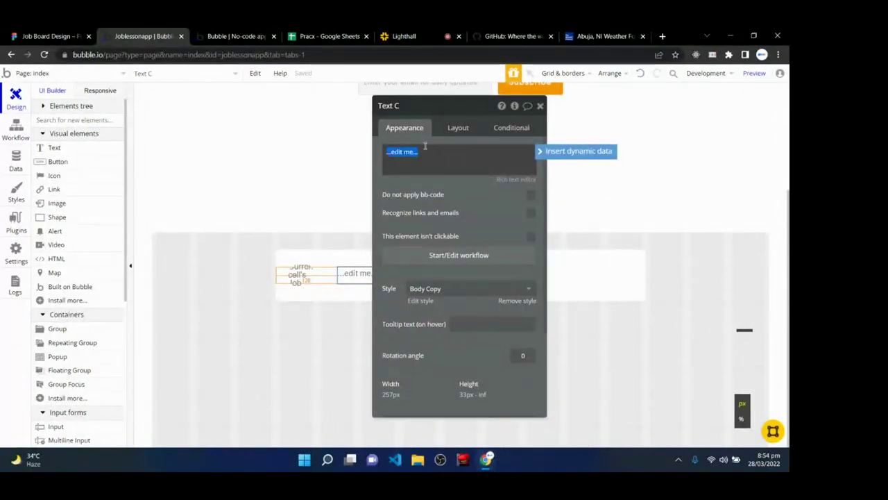
{"action": "key", "text": "BackSpace"}
{"action": "left_click", "coordinate": [550, 151]}
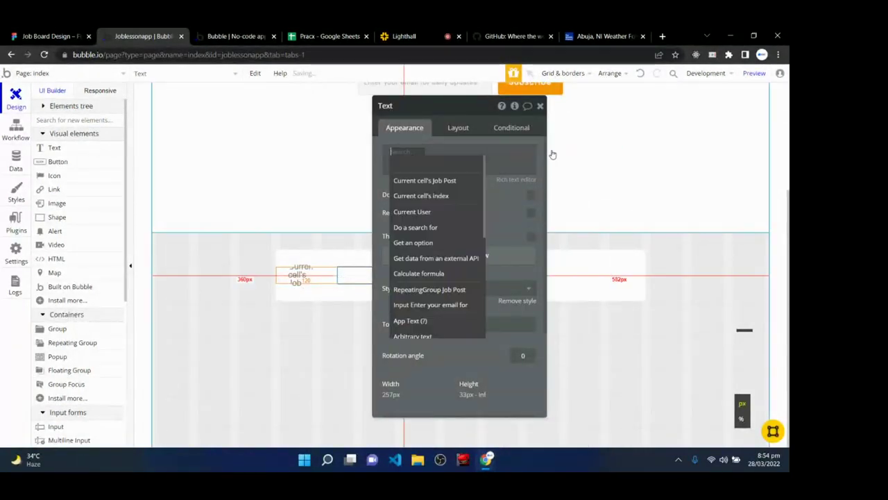
{"action": "left_click", "coordinate": [459, 186]}
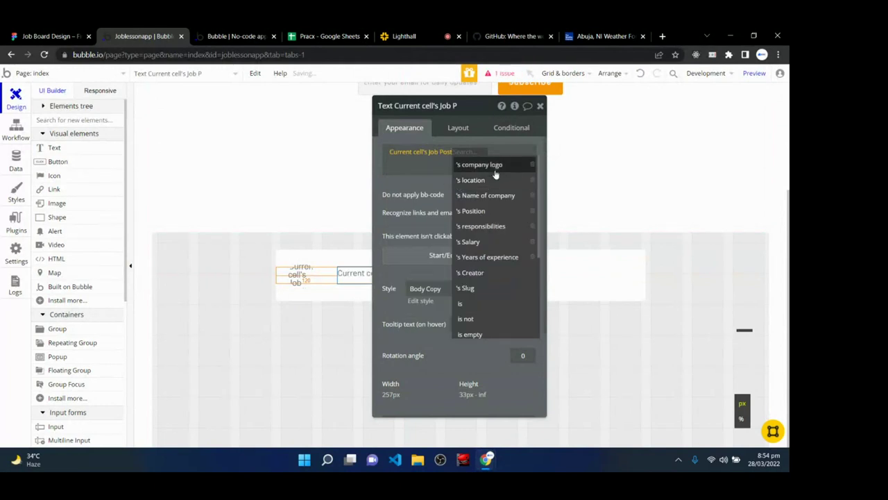
{"action": "left_click", "coordinate": [487, 211]}
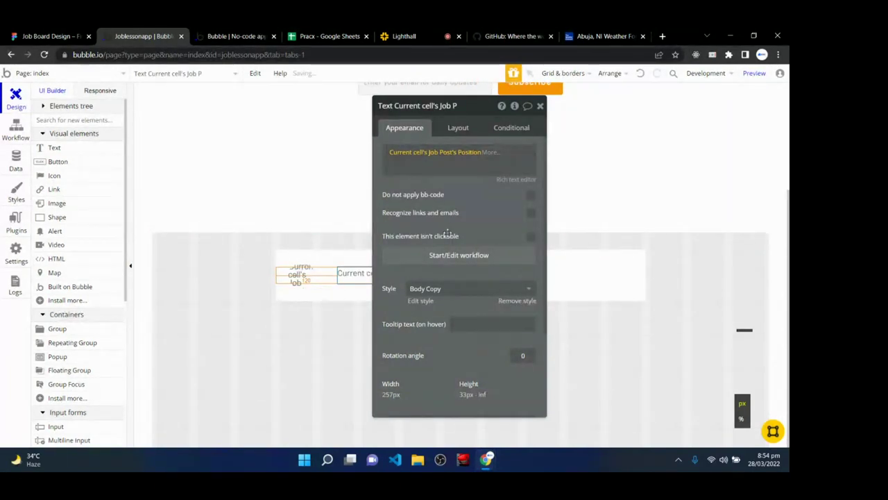
- Remove the text's preset style, make it bold, and reload the preview
{"action": "left_click", "coordinate": [515, 301]}
{"action": "left_click", "coordinate": [389, 360]}
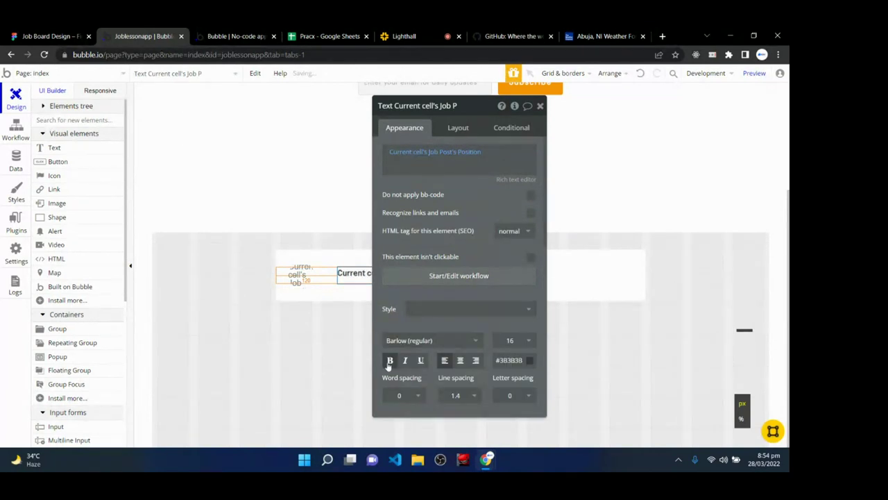
{"action": "left_click", "coordinate": [540, 105]}
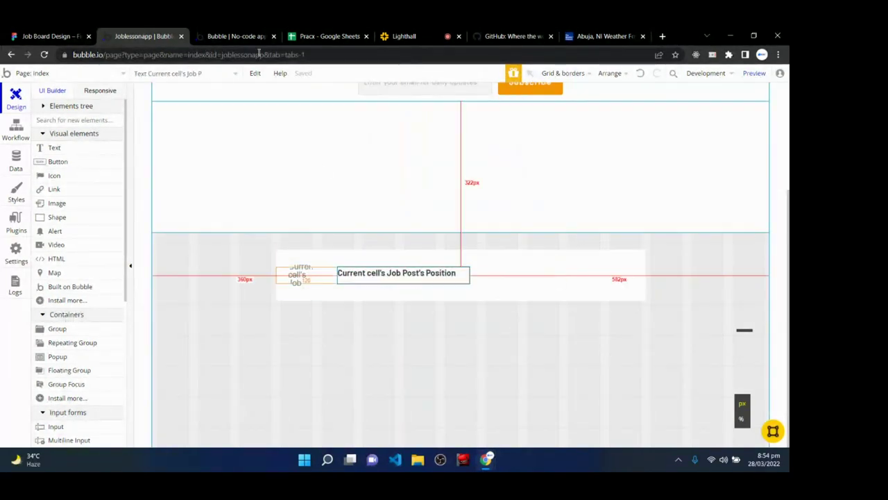
{"action": "left_click", "coordinate": [236, 36]}
{"action": "left_click", "coordinate": [290, 80]}
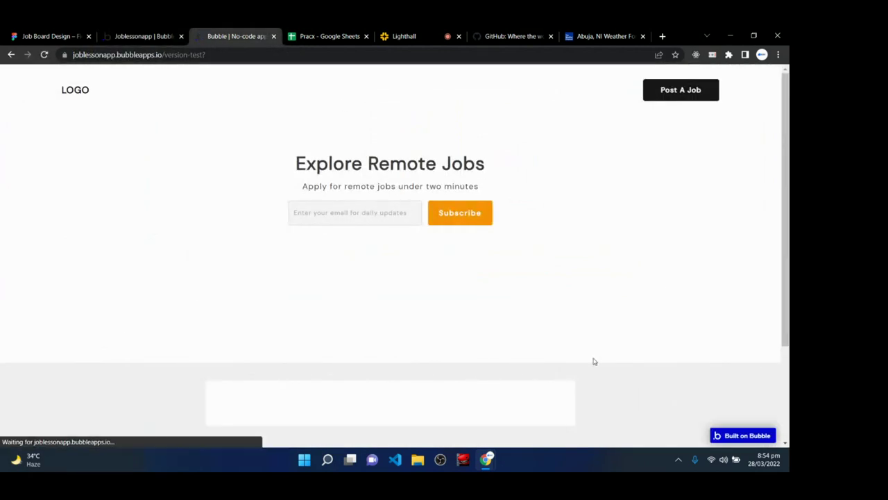
- Scroll the reloaded preview to check the bold job titles, then glance at the Lighthall class chat
{"action": "scroll", "coordinate": [594, 361], "scroll_direction": "down", "scroll_amount": 2}
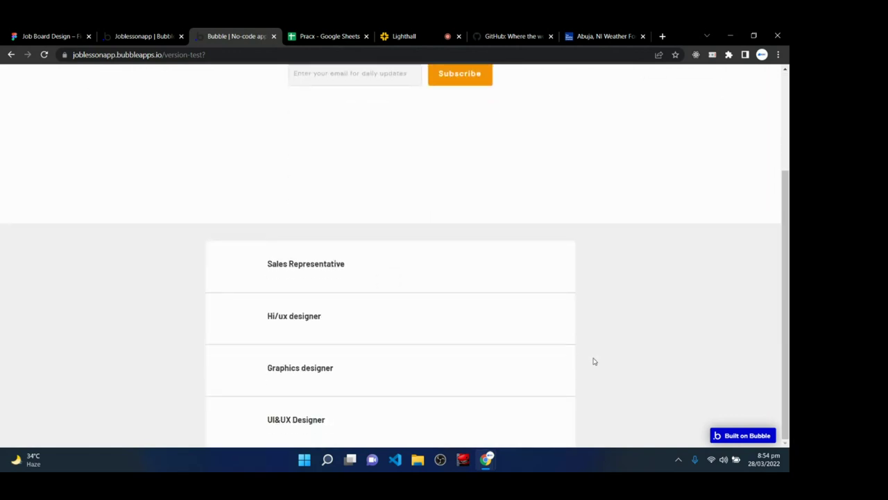
{"action": "scroll", "coordinate": [594, 360], "scroll_direction": "down", "scroll_amount": 2}
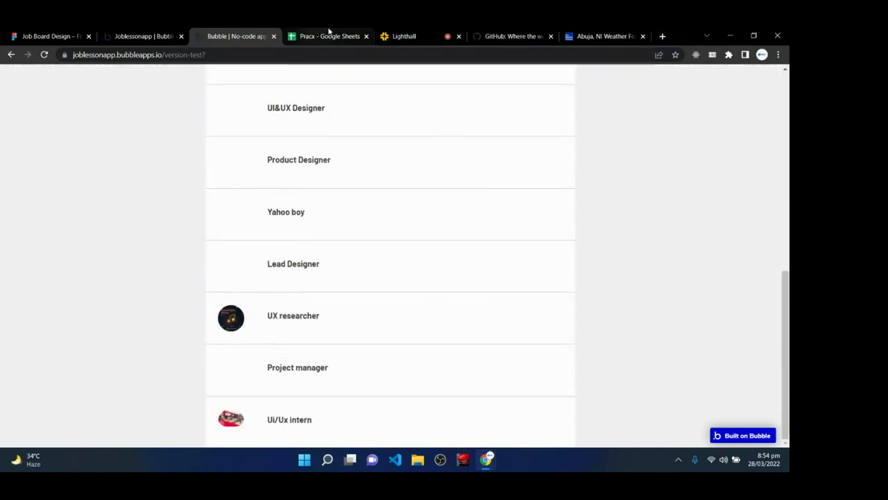
{"action": "left_click", "coordinate": [403, 36]}
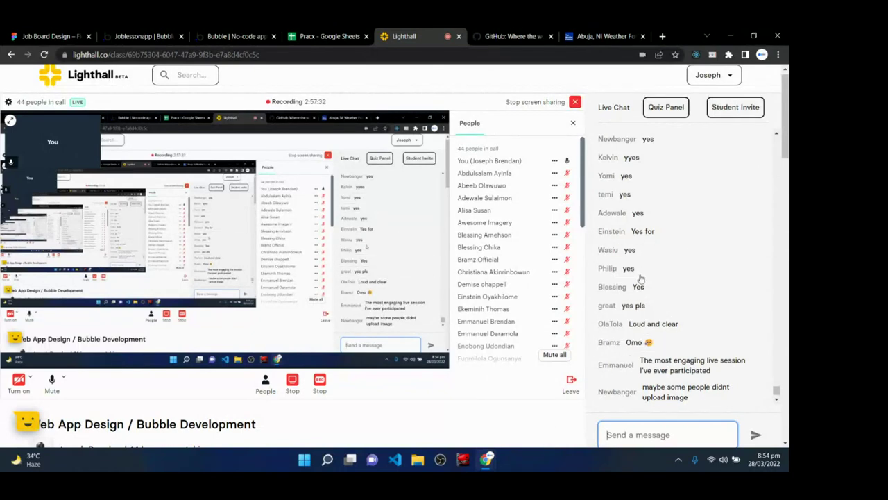
{"action": "scroll", "coordinate": [641, 340], "scroll_direction": "down", "scroll_amount": 3}
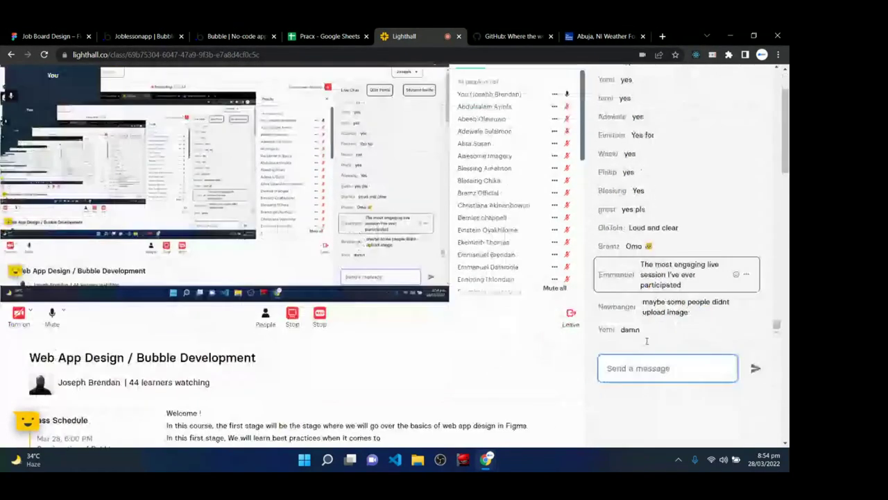
{"action": "scroll", "coordinate": [486, 208], "scroll_direction": "up", "scroll_amount": 2}
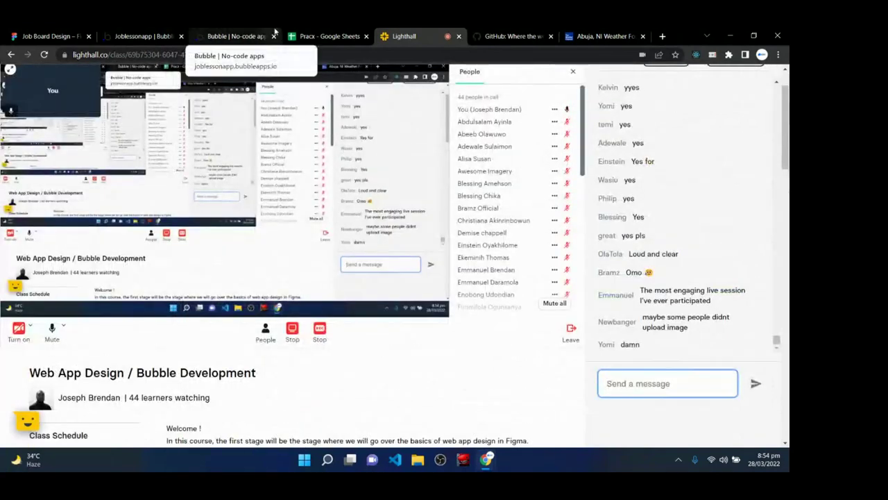
- Return to the preview's job list and highlight the Yahoo boy job title
{"action": "left_click", "coordinate": [144, 36]}
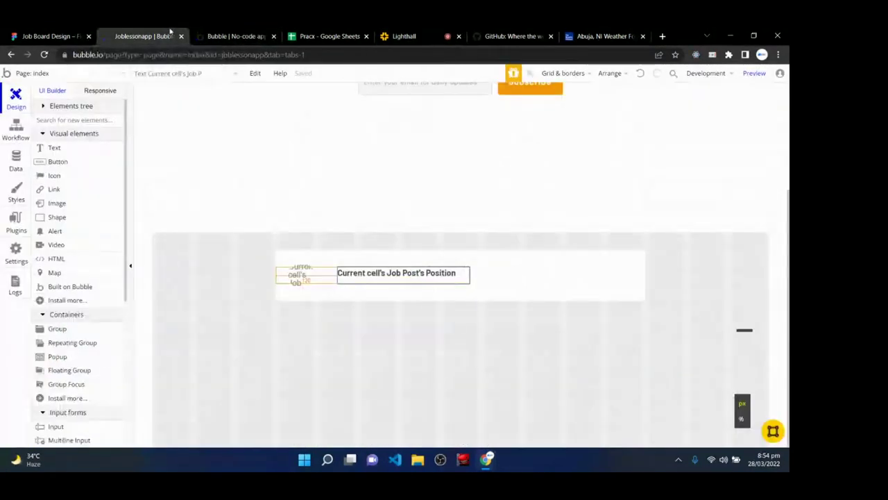
{"action": "left_click", "coordinate": [253, 34]}
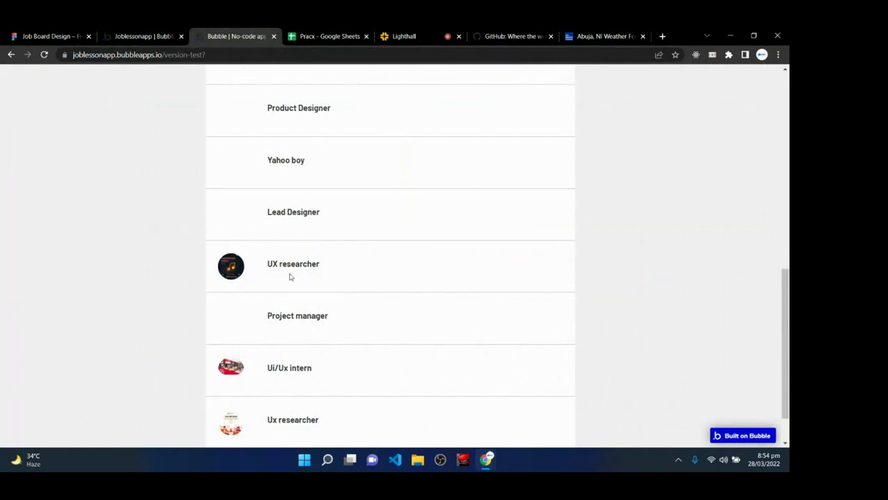
{"action": "scroll", "coordinate": [379, 355], "scroll_direction": "up", "scroll_amount": 3}
{"action": "scroll", "coordinate": [379, 355], "scroll_direction": "down", "scroll_amount": 2}
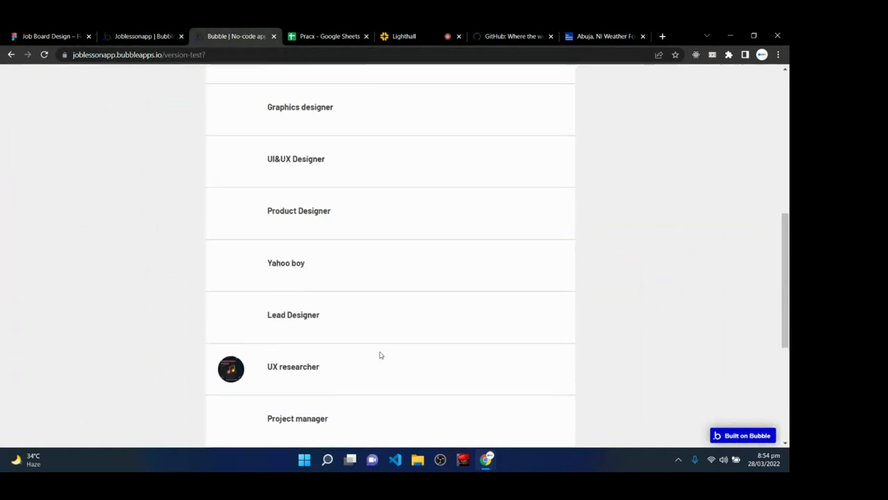
{"action": "scroll", "coordinate": [379, 355], "scroll_direction": "down", "scroll_amount": 3}
{"action": "scroll", "coordinate": [379, 355], "scroll_direction": "up", "scroll_amount": 2}
{"action": "scroll", "coordinate": [379, 355], "scroll_direction": "up", "scroll_amount": 2}
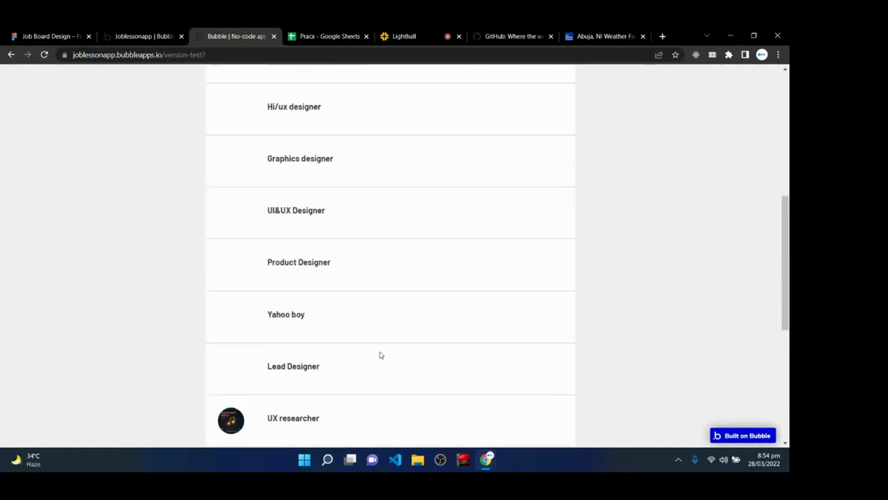
{"action": "left_click_drag", "start_coordinate": [267, 314], "coordinate": [315, 318]}
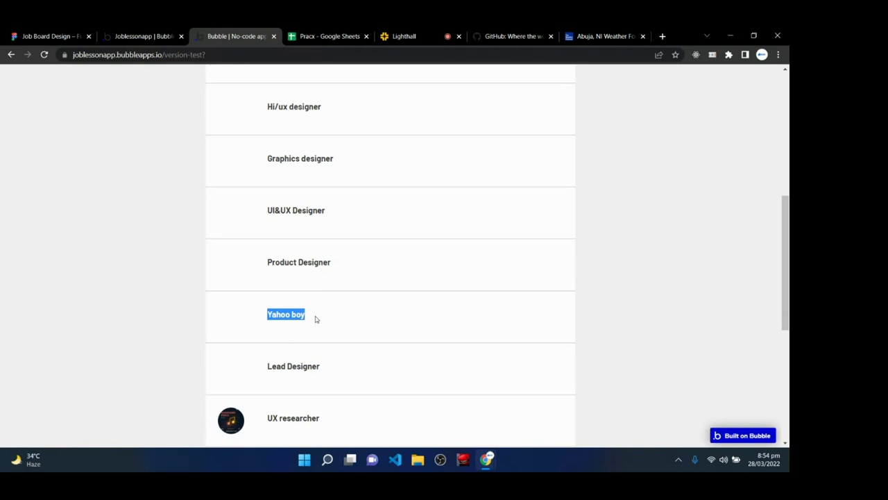
{"action": "left_click", "coordinate": [617, 318]}
- Scroll the job list from Sales Representative to Graphic Designer, then return to the editor
{"action": "scroll", "coordinate": [428, 302], "scroll_direction": "up", "scroll_amount": 4}
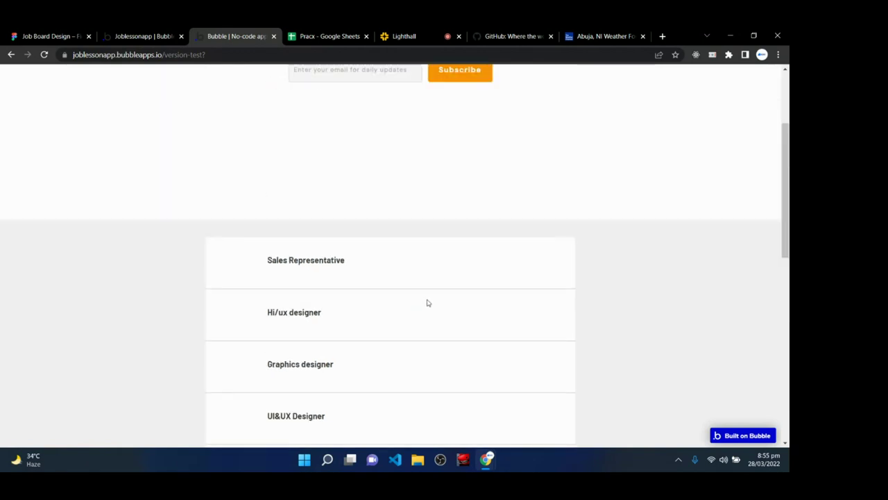
{"action": "scroll", "coordinate": [428, 303], "scroll_direction": "down", "scroll_amount": 3}
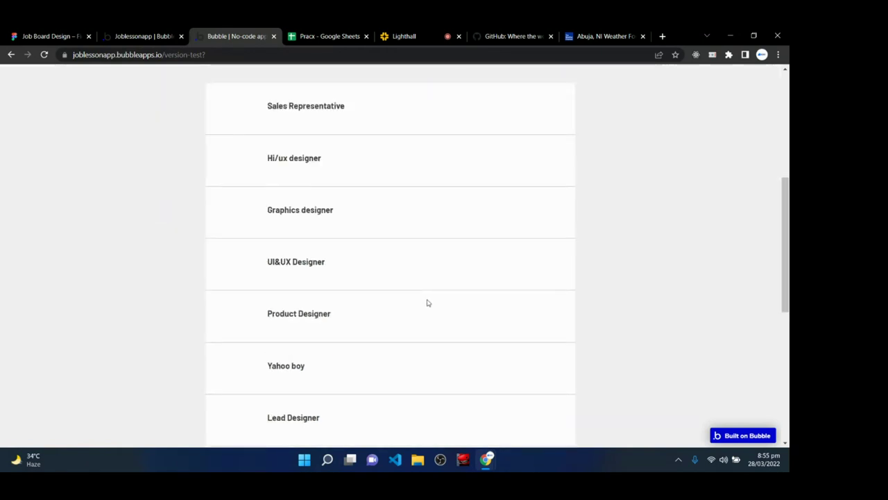
{"action": "scroll", "coordinate": [428, 303], "scroll_direction": "down", "scroll_amount": 5}
{"action": "scroll", "coordinate": [429, 302], "scroll_direction": "down", "scroll_amount": 1}
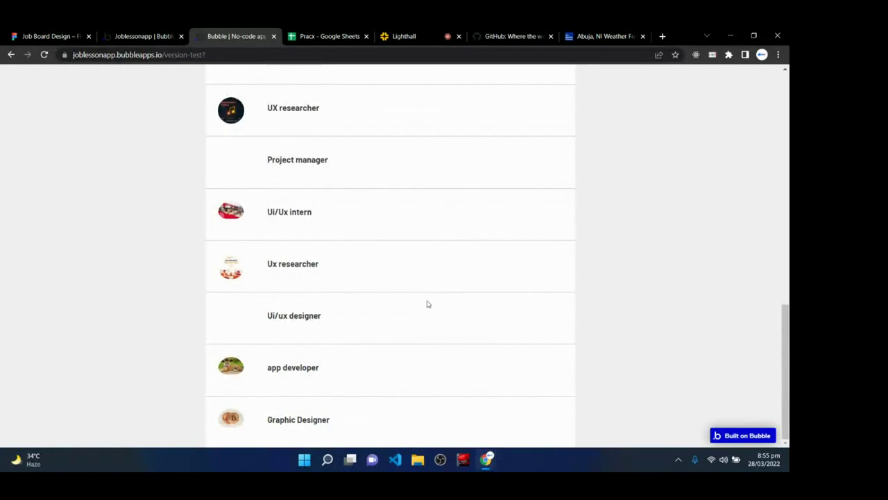
{"action": "scroll", "coordinate": [428, 304], "scroll_direction": "down", "scroll_amount": 1}
{"action": "scroll", "coordinate": [428, 402], "scroll_direction": "up", "scroll_amount": 9}
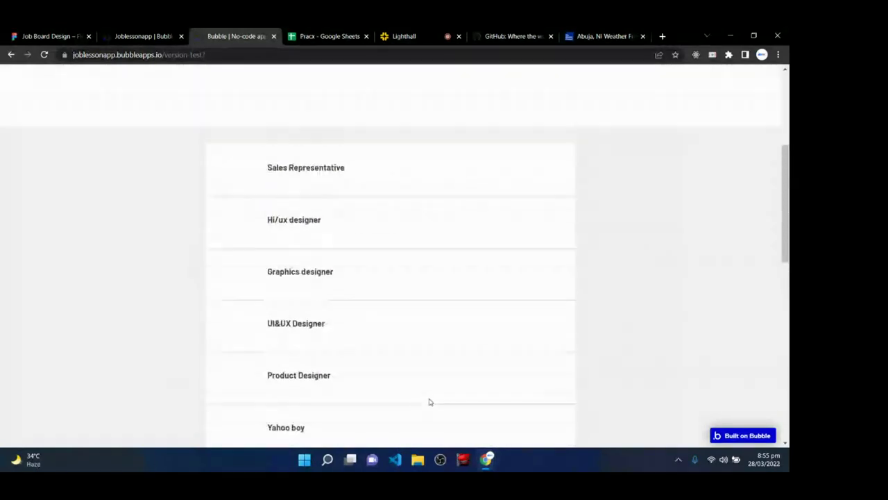
{"action": "scroll", "coordinate": [428, 402], "scroll_direction": "up", "scroll_amount": 3}
{"action": "scroll", "coordinate": [428, 401], "scroll_direction": "down", "scroll_amount": 1}
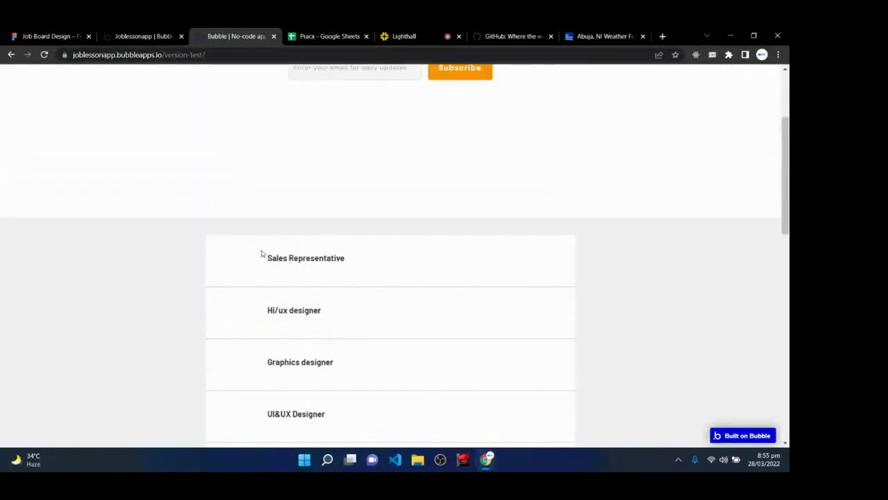
{"action": "left_click", "coordinate": [174, 34]}
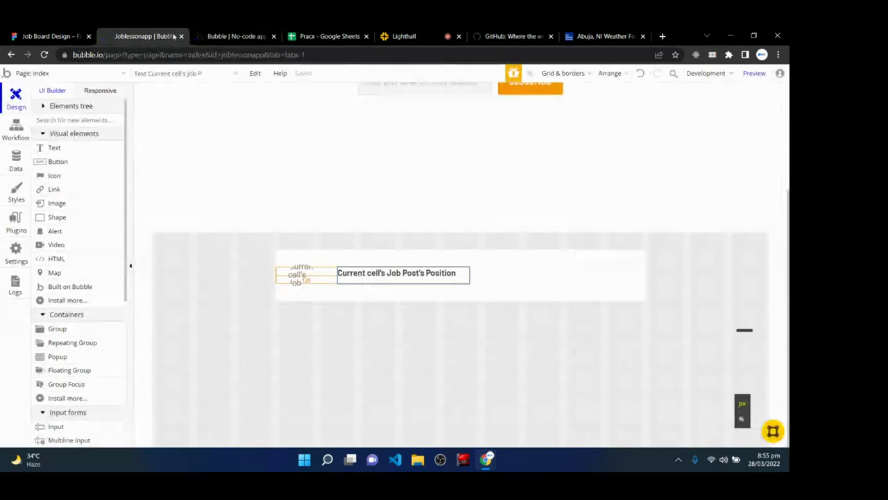
- Sort the RepeatingGroup Job Post's data source by Created Date, descending, and return to the preview
{"action": "double_click", "coordinate": [319, 296]}
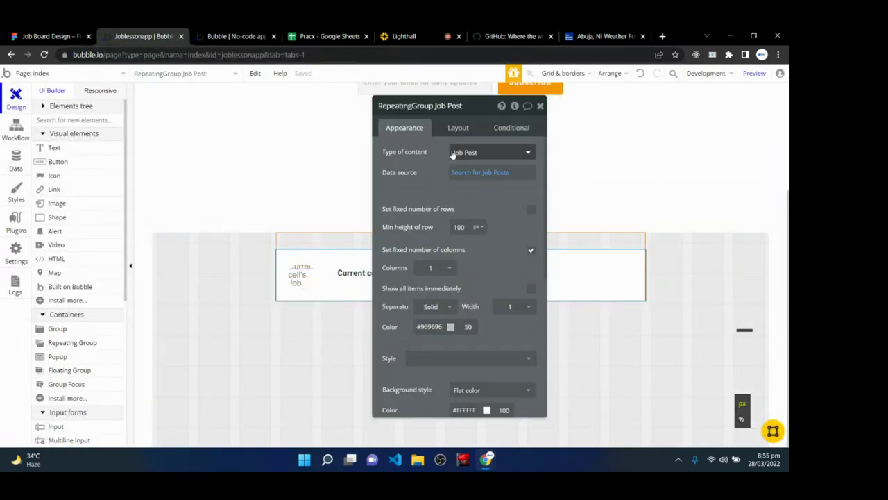
{"action": "left_click", "coordinate": [479, 173]}
{"action": "left_click", "coordinate": [281, 185]}
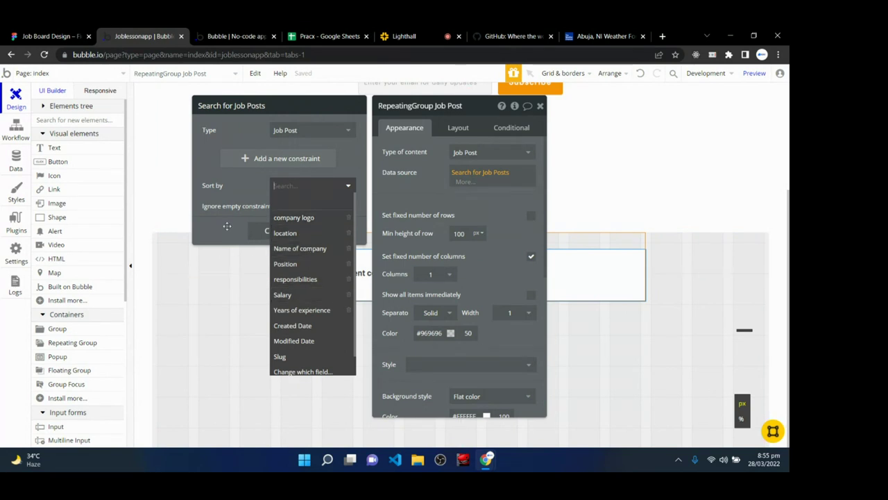
{"action": "scroll", "coordinate": [311, 350], "scroll_direction": "down", "scroll_amount": 1}
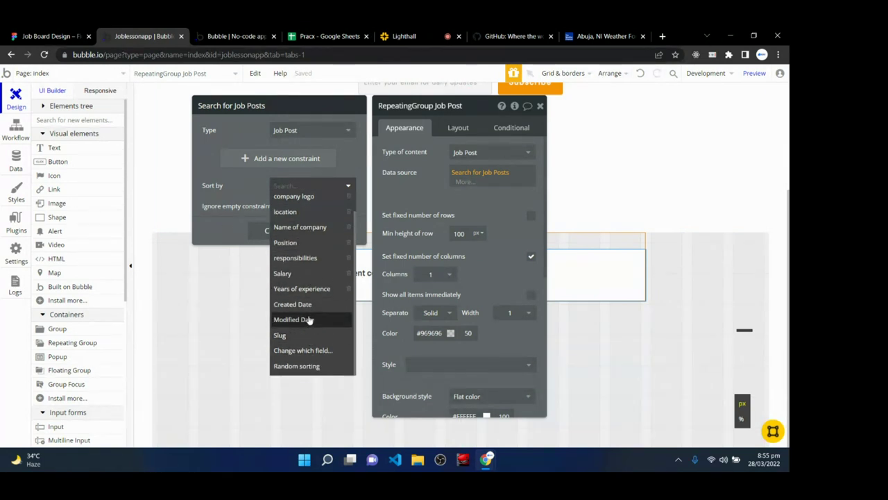
{"action": "left_click", "coordinate": [309, 305]}
{"action": "left_click", "coordinate": [287, 205]}
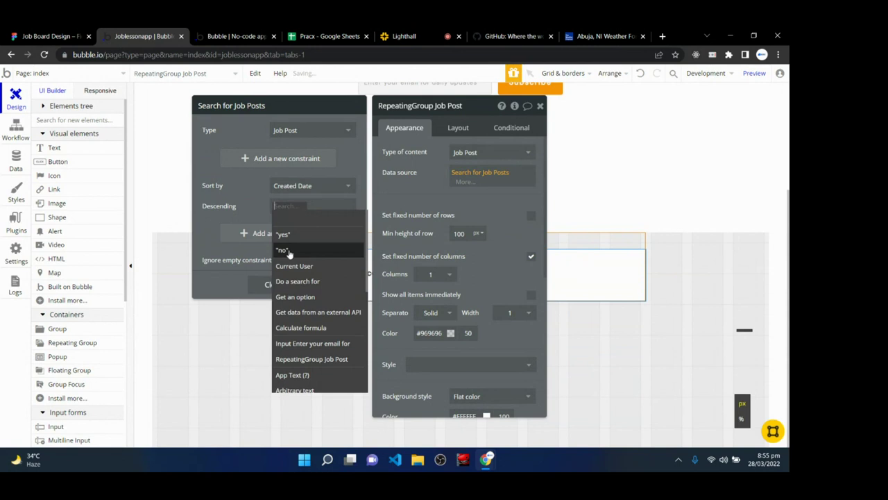
{"action": "left_click", "coordinate": [282, 234]}
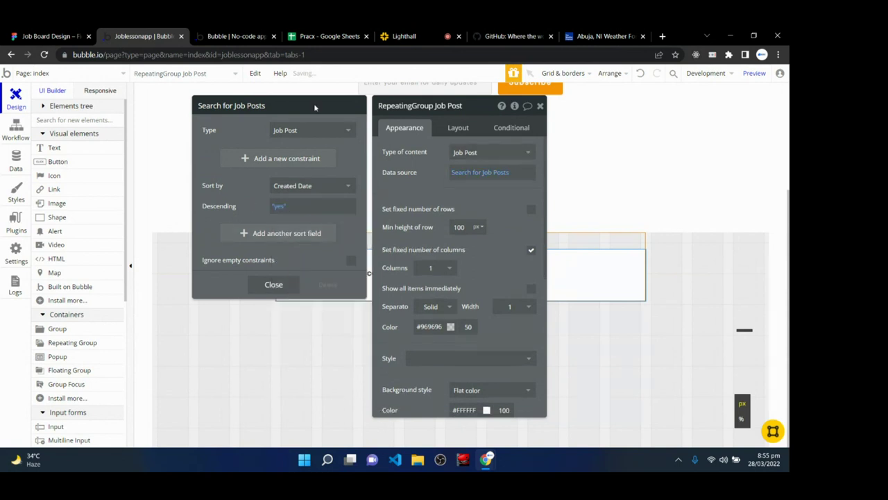
{"action": "left_click", "coordinate": [233, 38]}
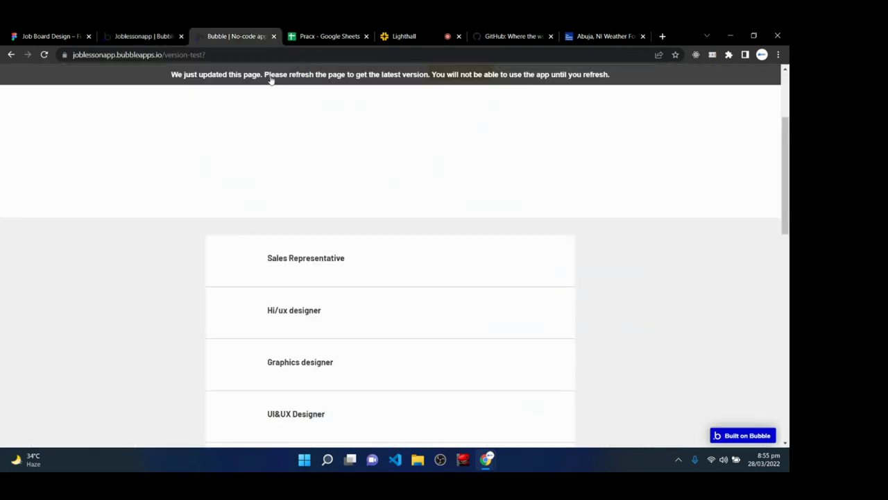
- Reload the preview and confirm No code product designer, then General Manager, head the list
{"action": "left_click", "coordinate": [270, 78]}
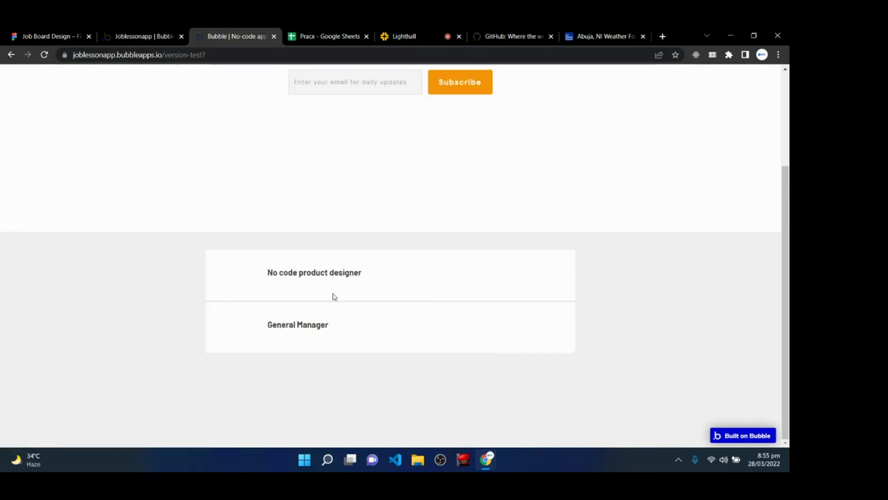
{"action": "left_click_drag", "start_coordinate": [267, 275], "coordinate": [376, 285]}
{"action": "left_click", "coordinate": [378, 285]}
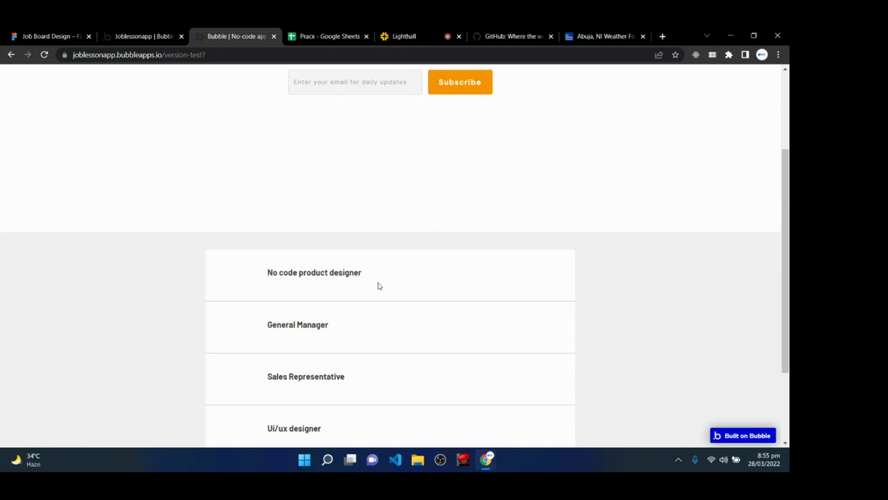
{"action": "scroll", "coordinate": [378, 285], "scroll_direction": "down", "scroll_amount": 2}
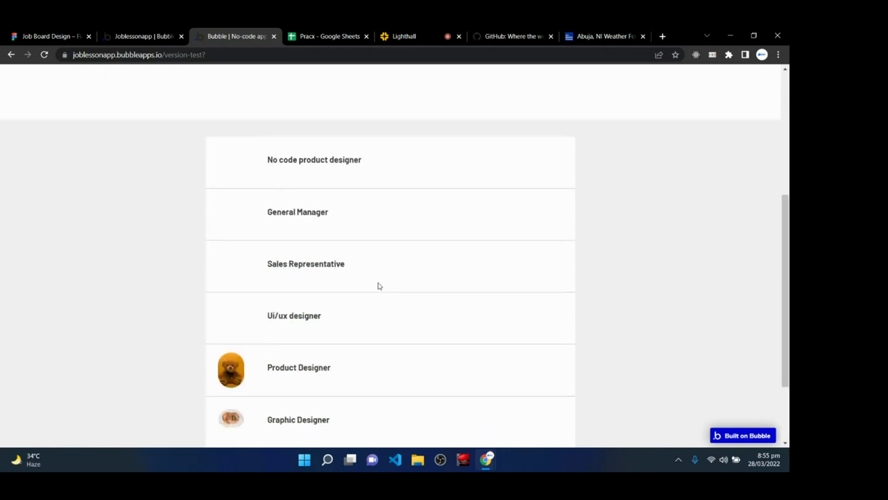
{"action": "scroll", "coordinate": [389, 319], "scroll_direction": "down", "scroll_amount": 2}
{"action": "scroll", "coordinate": [404, 367], "scroll_direction": "up", "scroll_amount": 1}
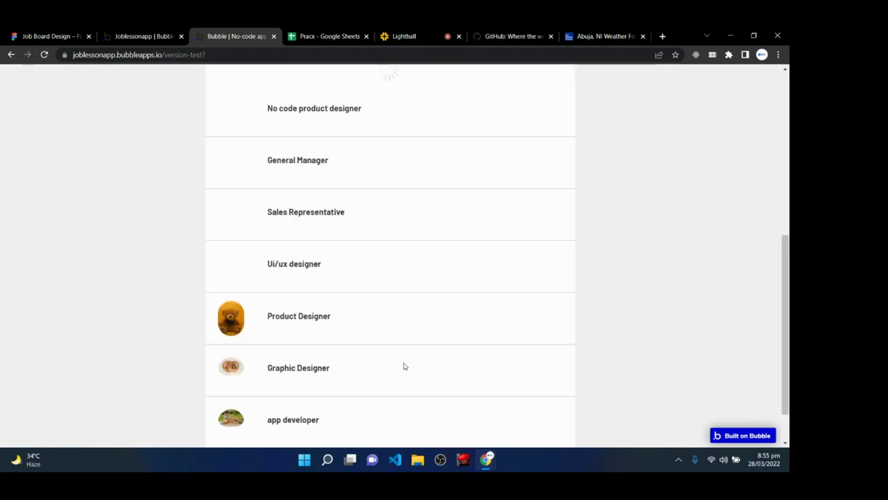
{"action": "scroll", "coordinate": [404, 366], "scroll_direction": "down", "scroll_amount": 2}
{"action": "scroll", "coordinate": [404, 366], "scroll_direction": "up", "scroll_amount": 8}
{"action": "scroll", "coordinate": [405, 367], "scroll_direction": "down", "scroll_amount": 6}
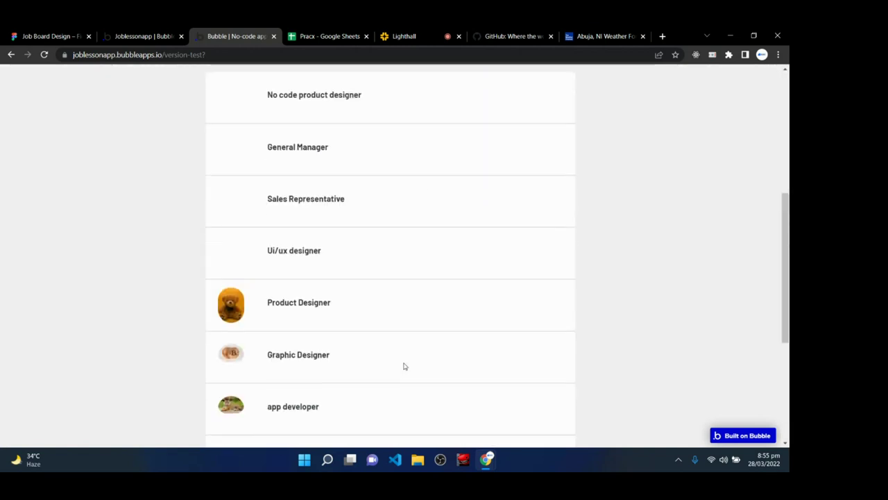
{"action": "scroll", "coordinate": [404, 366], "scroll_direction": "up", "scroll_amount": 6}
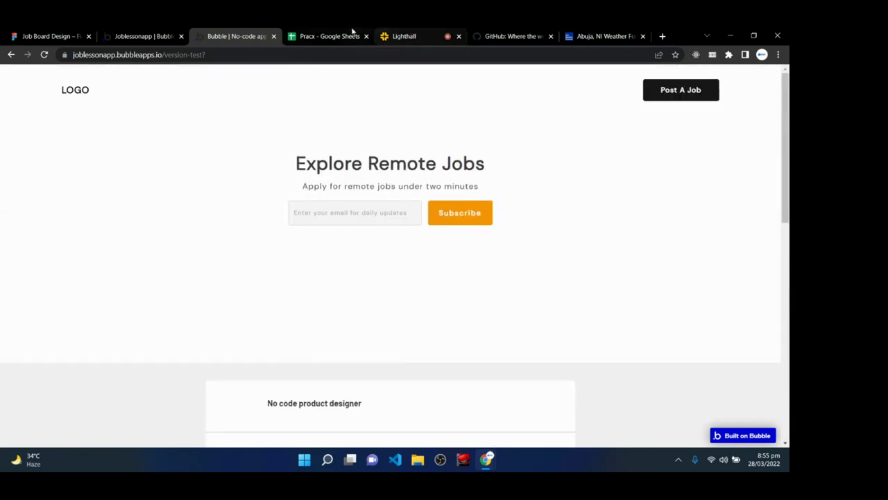
- Switch to the Lighthall live class and scroll its People list and chat
{"action": "left_click", "coordinate": [425, 33]}
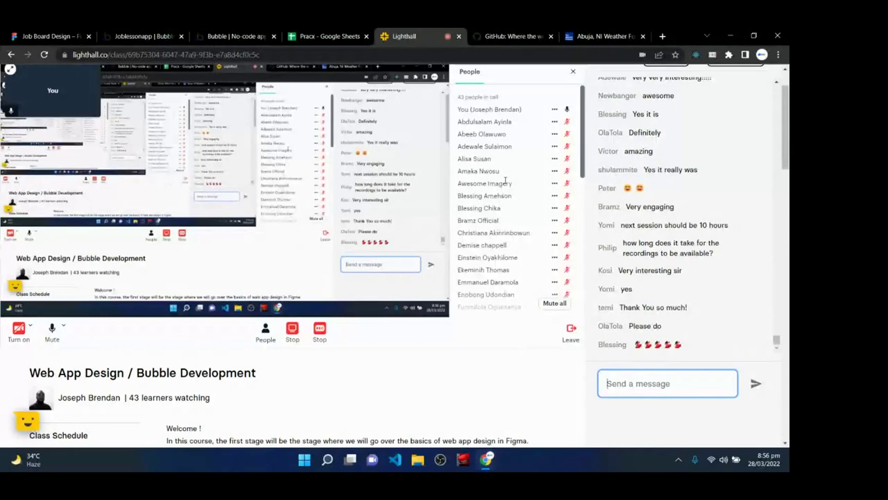
{"action": "scroll", "coordinate": [505, 179], "scroll_direction": "down", "scroll_amount": 3}
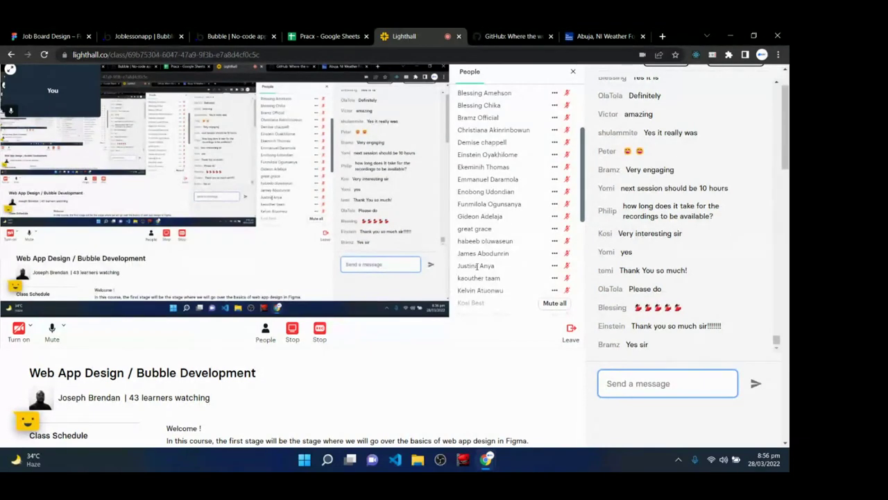
{"action": "scroll", "coordinate": [674, 326], "scroll_direction": "down", "scroll_amount": 3}
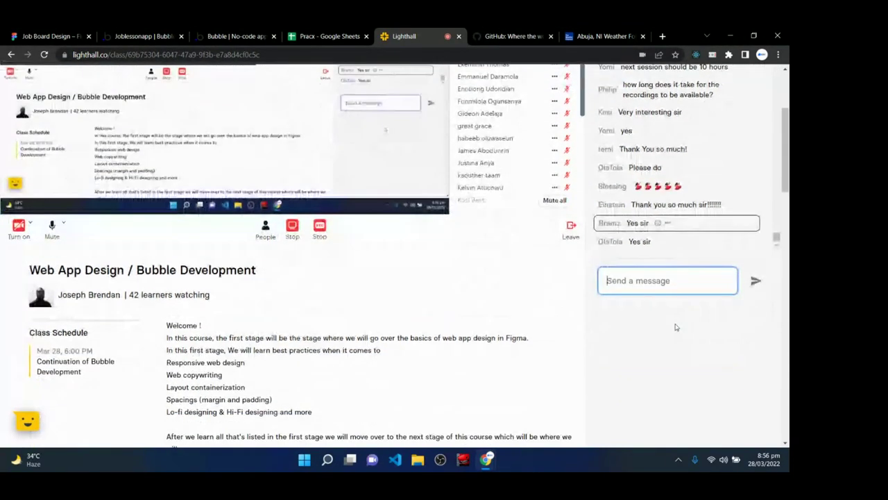
{"action": "scroll", "coordinate": [588, 402], "scroll_direction": "up", "scroll_amount": 3}
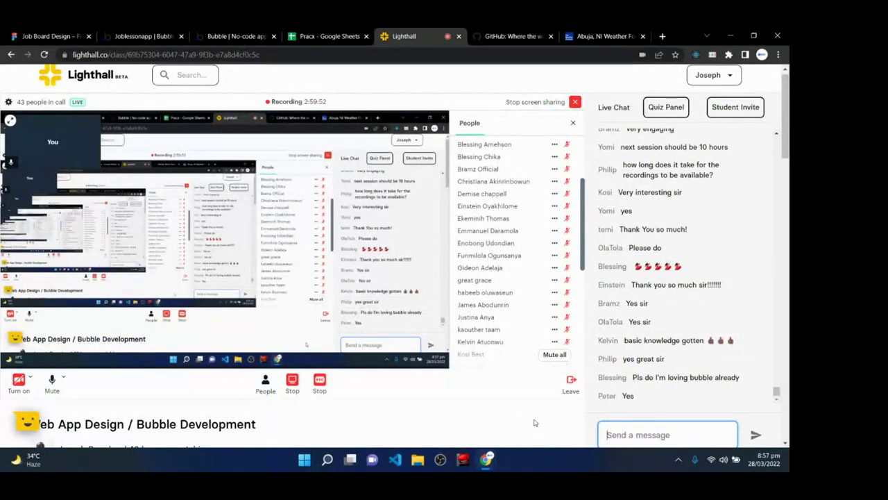
{"action": "scroll", "coordinate": [506, 332], "scroll_direction": "down", "scroll_amount": 10}
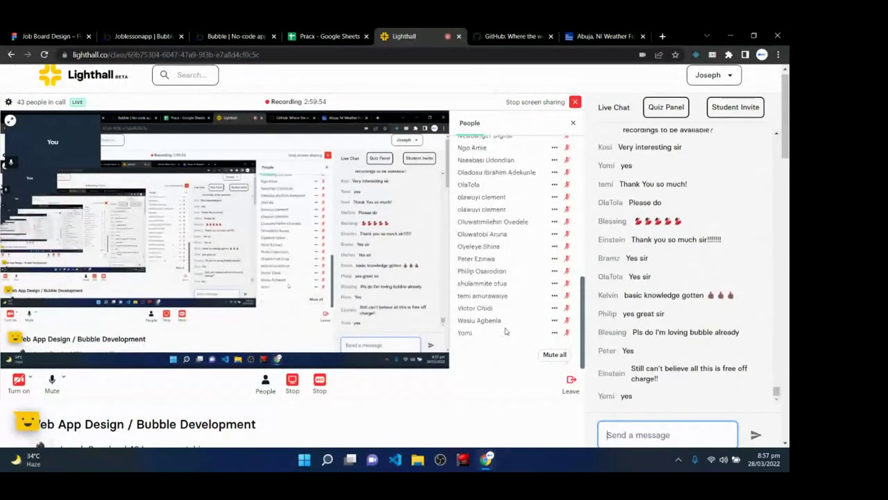